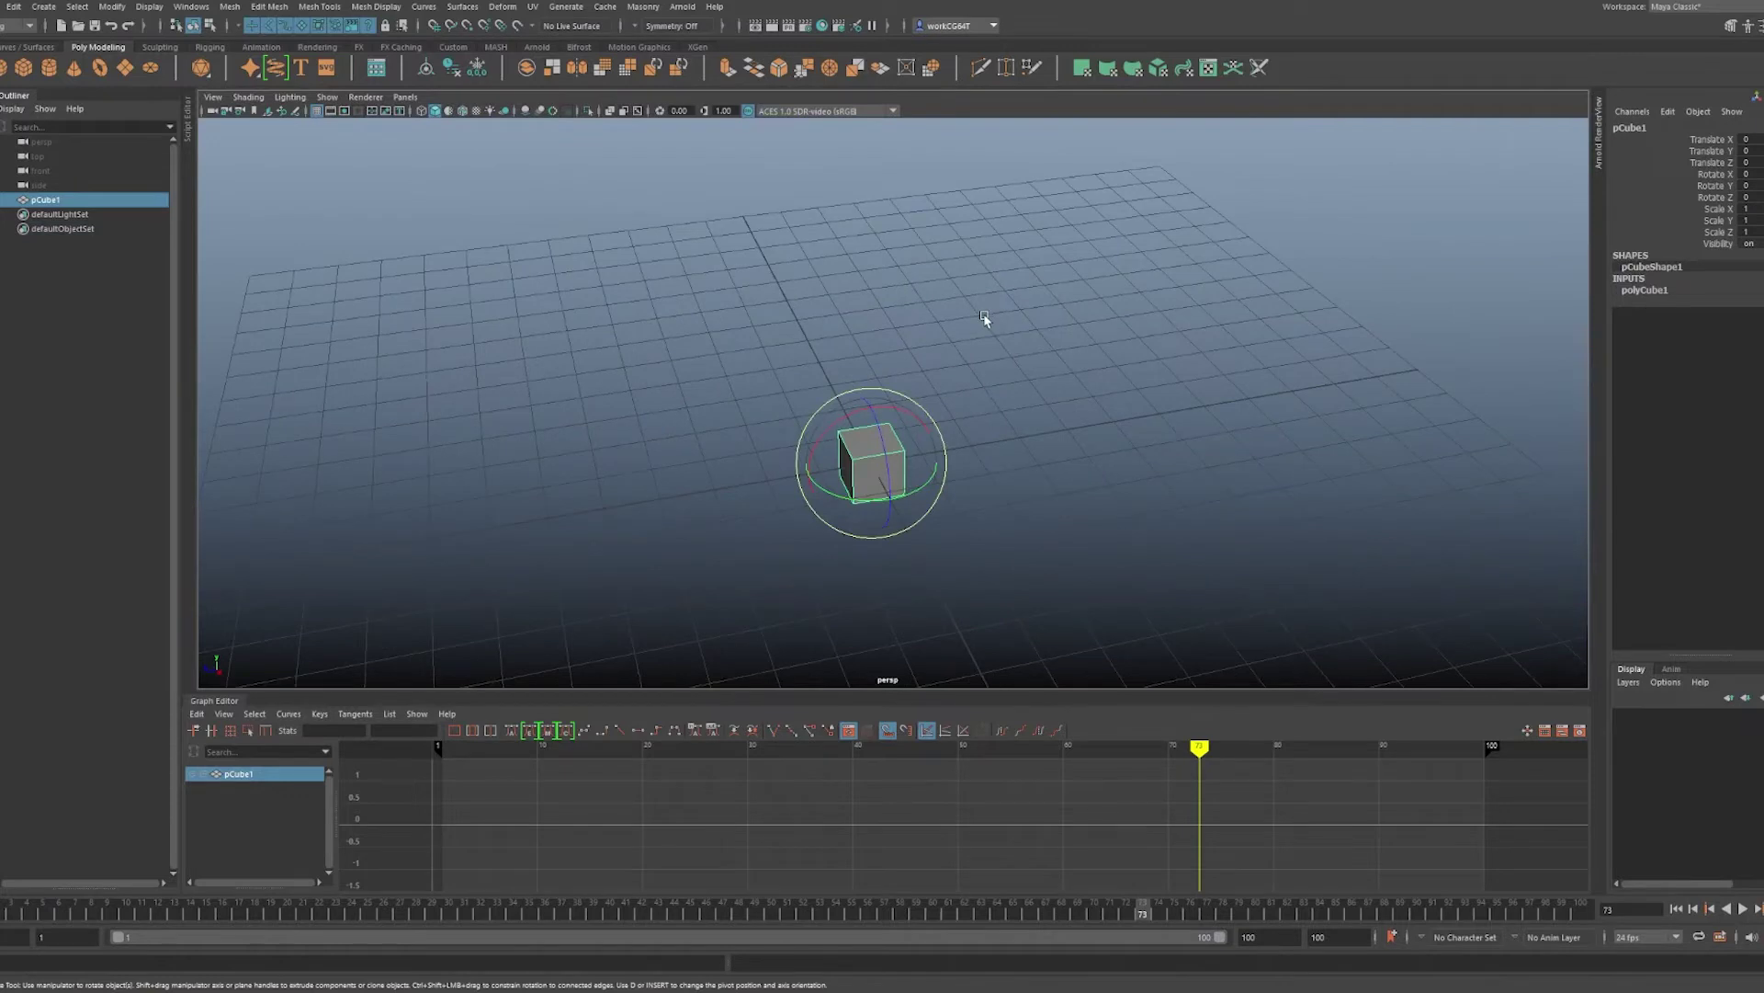
- Duplicate the cube and offset the copy with a free rotation on all axes and about -1.5 units along Z
key(ctrl+d)
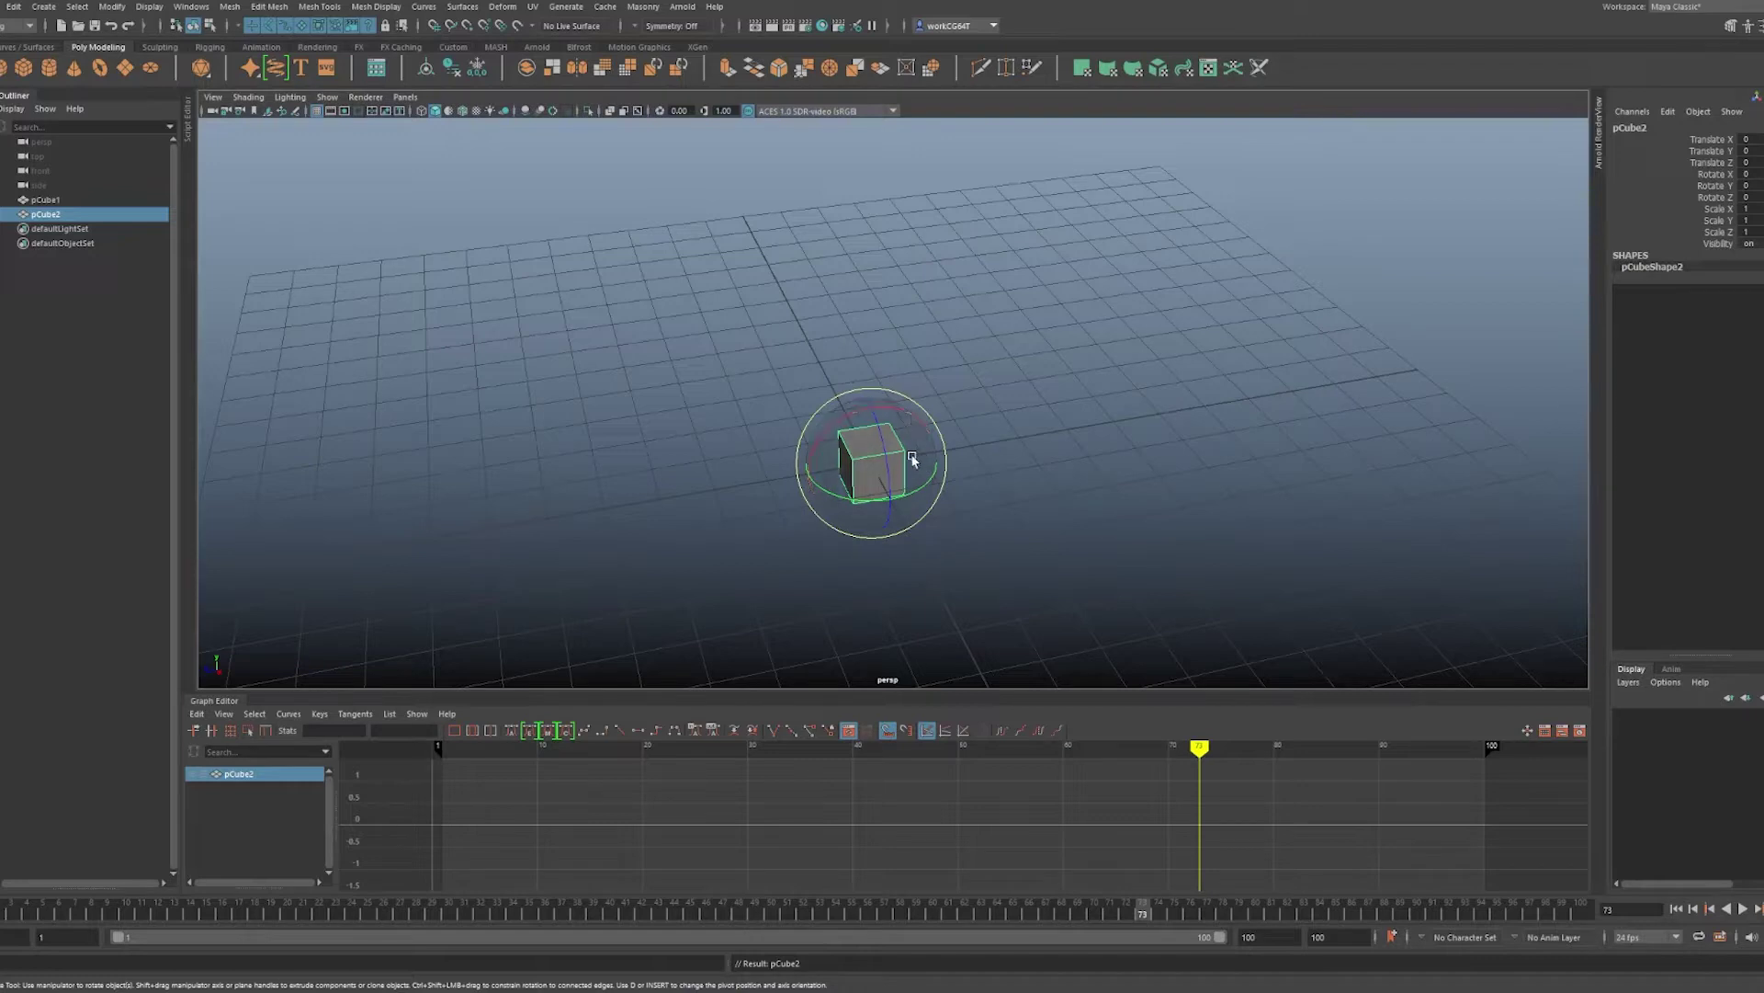
mouse_move(916, 461)
mouse_down()
mouse_move(917, 429)
mouse_move(904, 474)
mouse_up()
key(w)
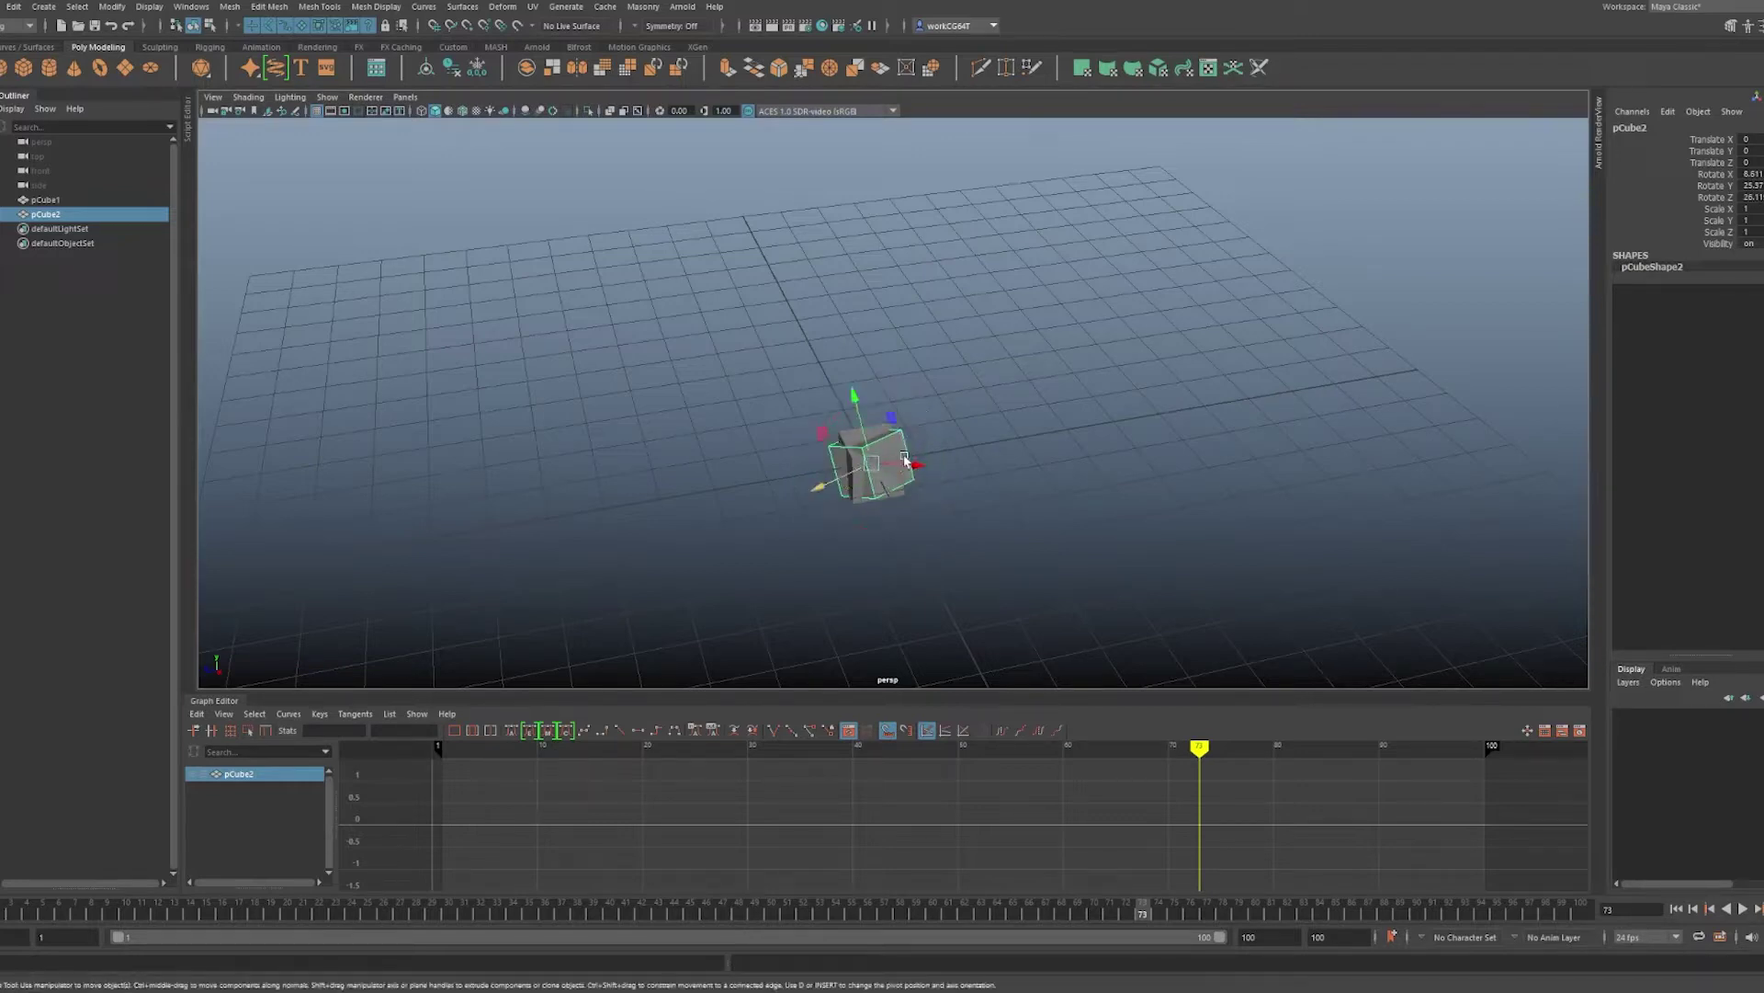
right_click(890, 461)
drag(890, 461, 967, 458)
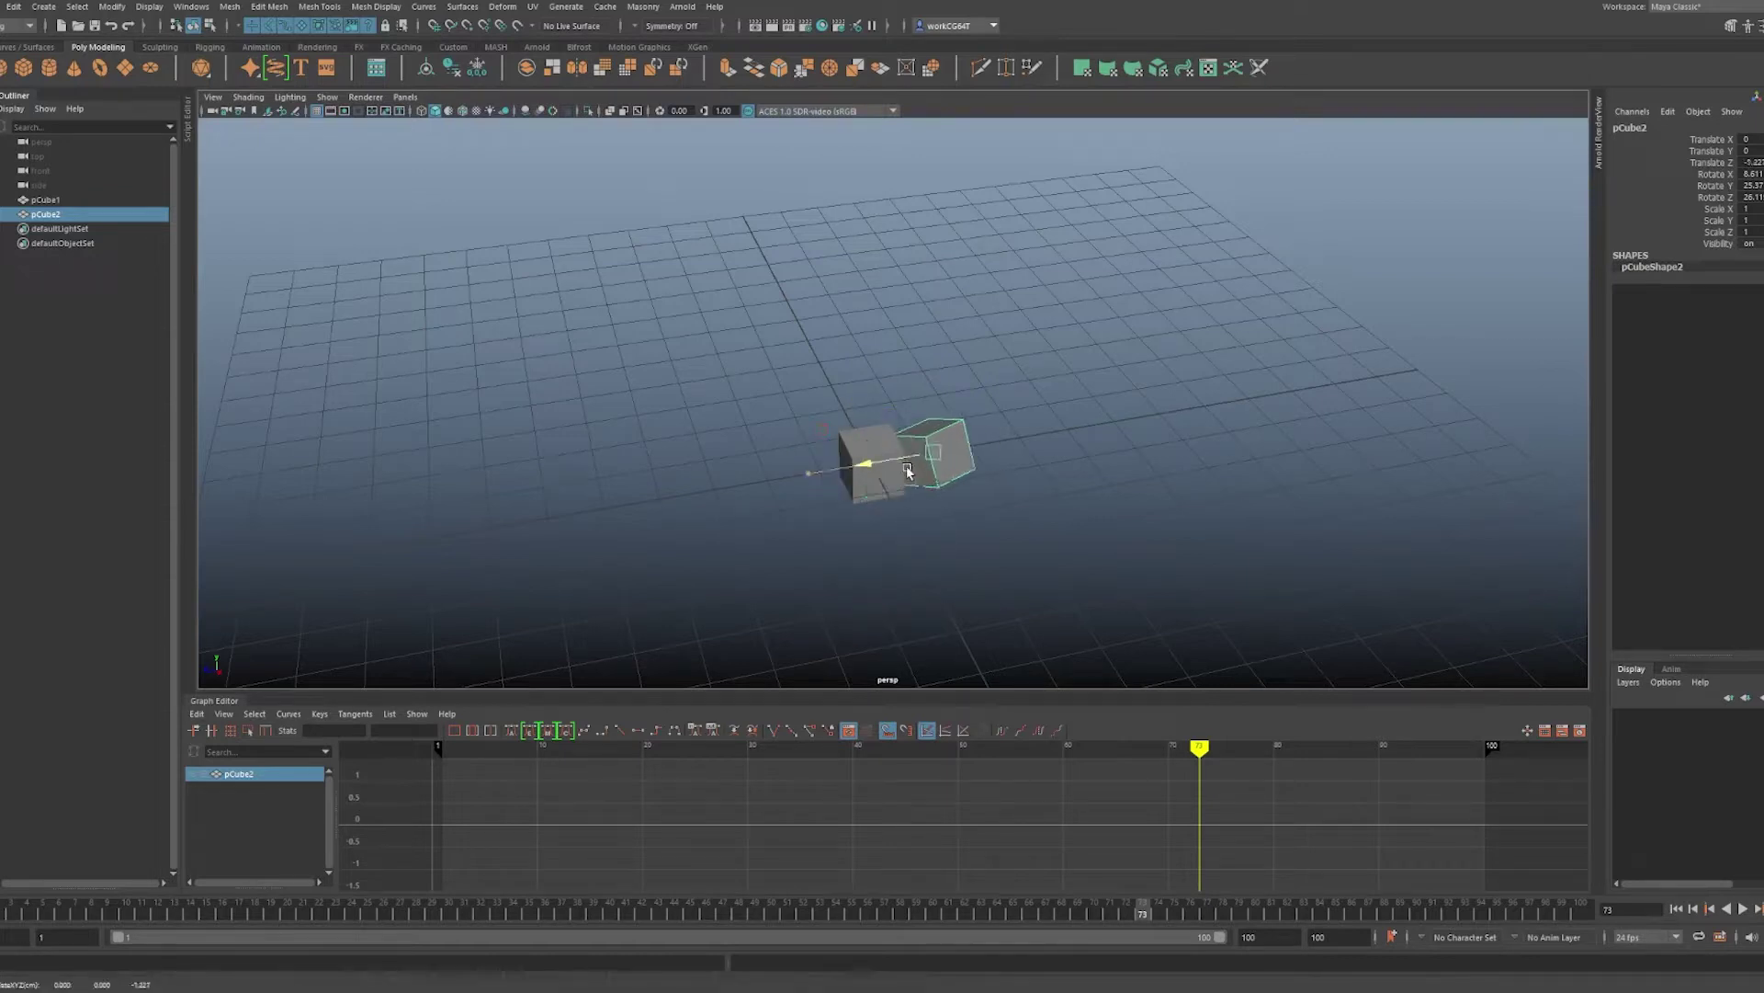
- Scale the copied cube to about 1.89 in both X and Z
key(e)
key(r)
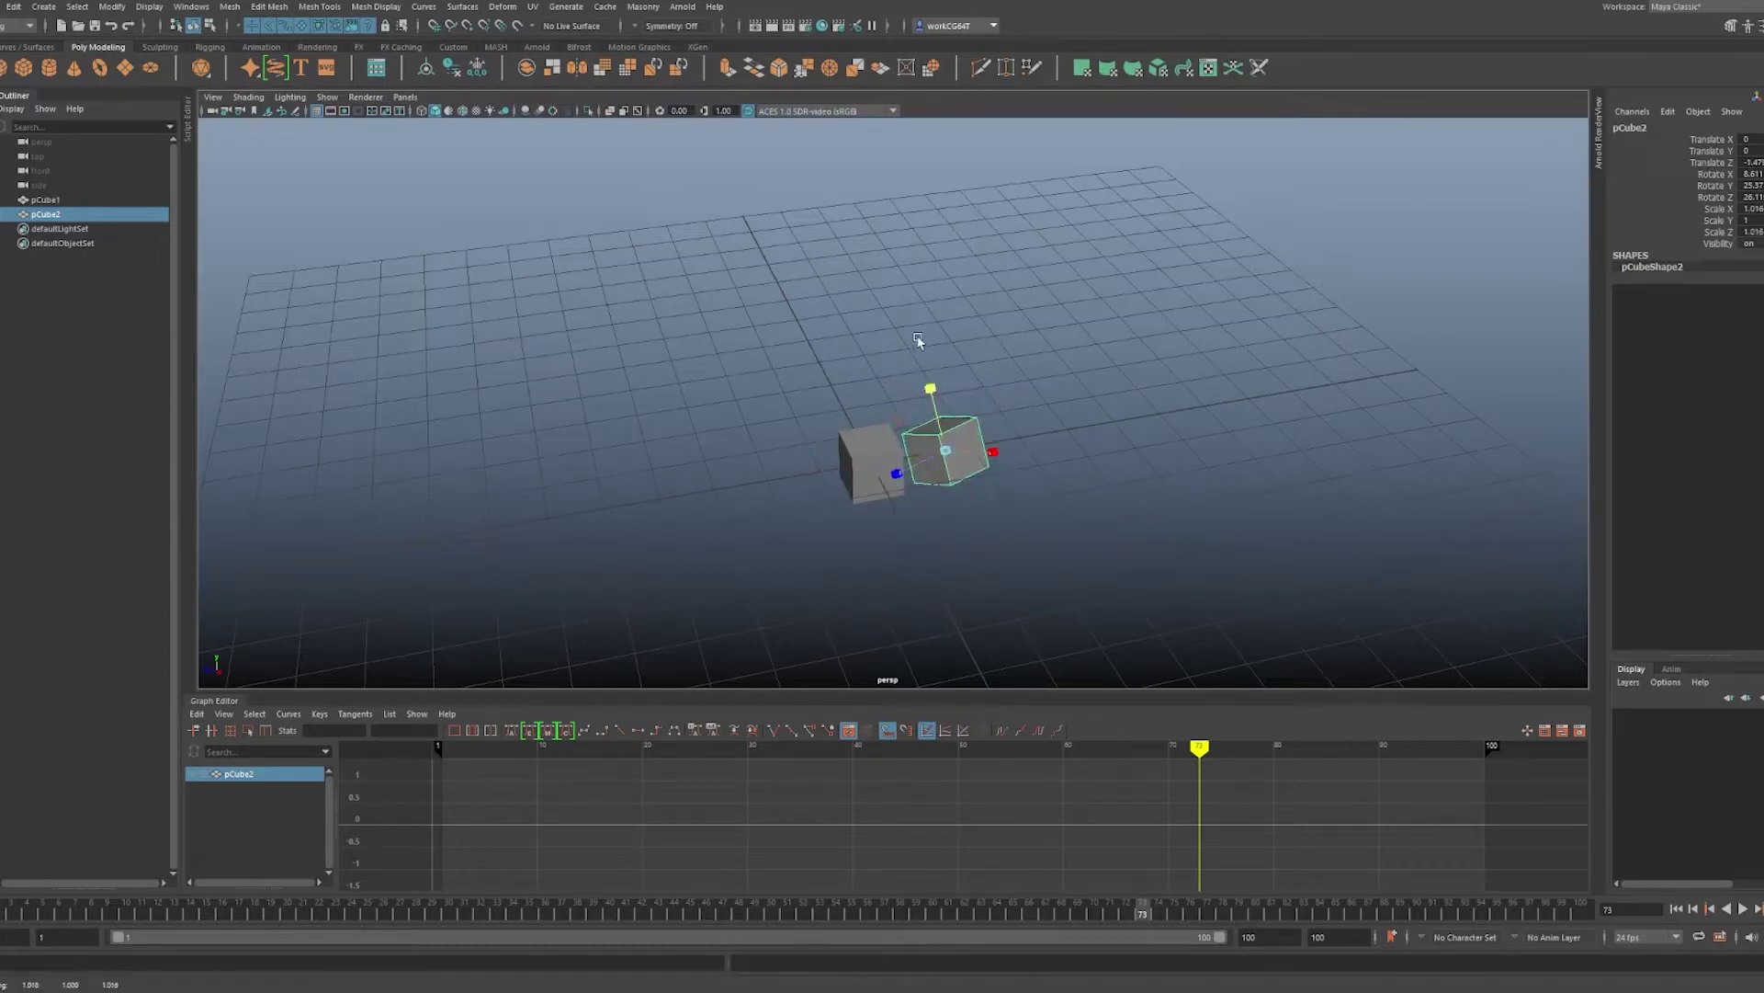
ctrl+drag(929, 379, 927, 380)
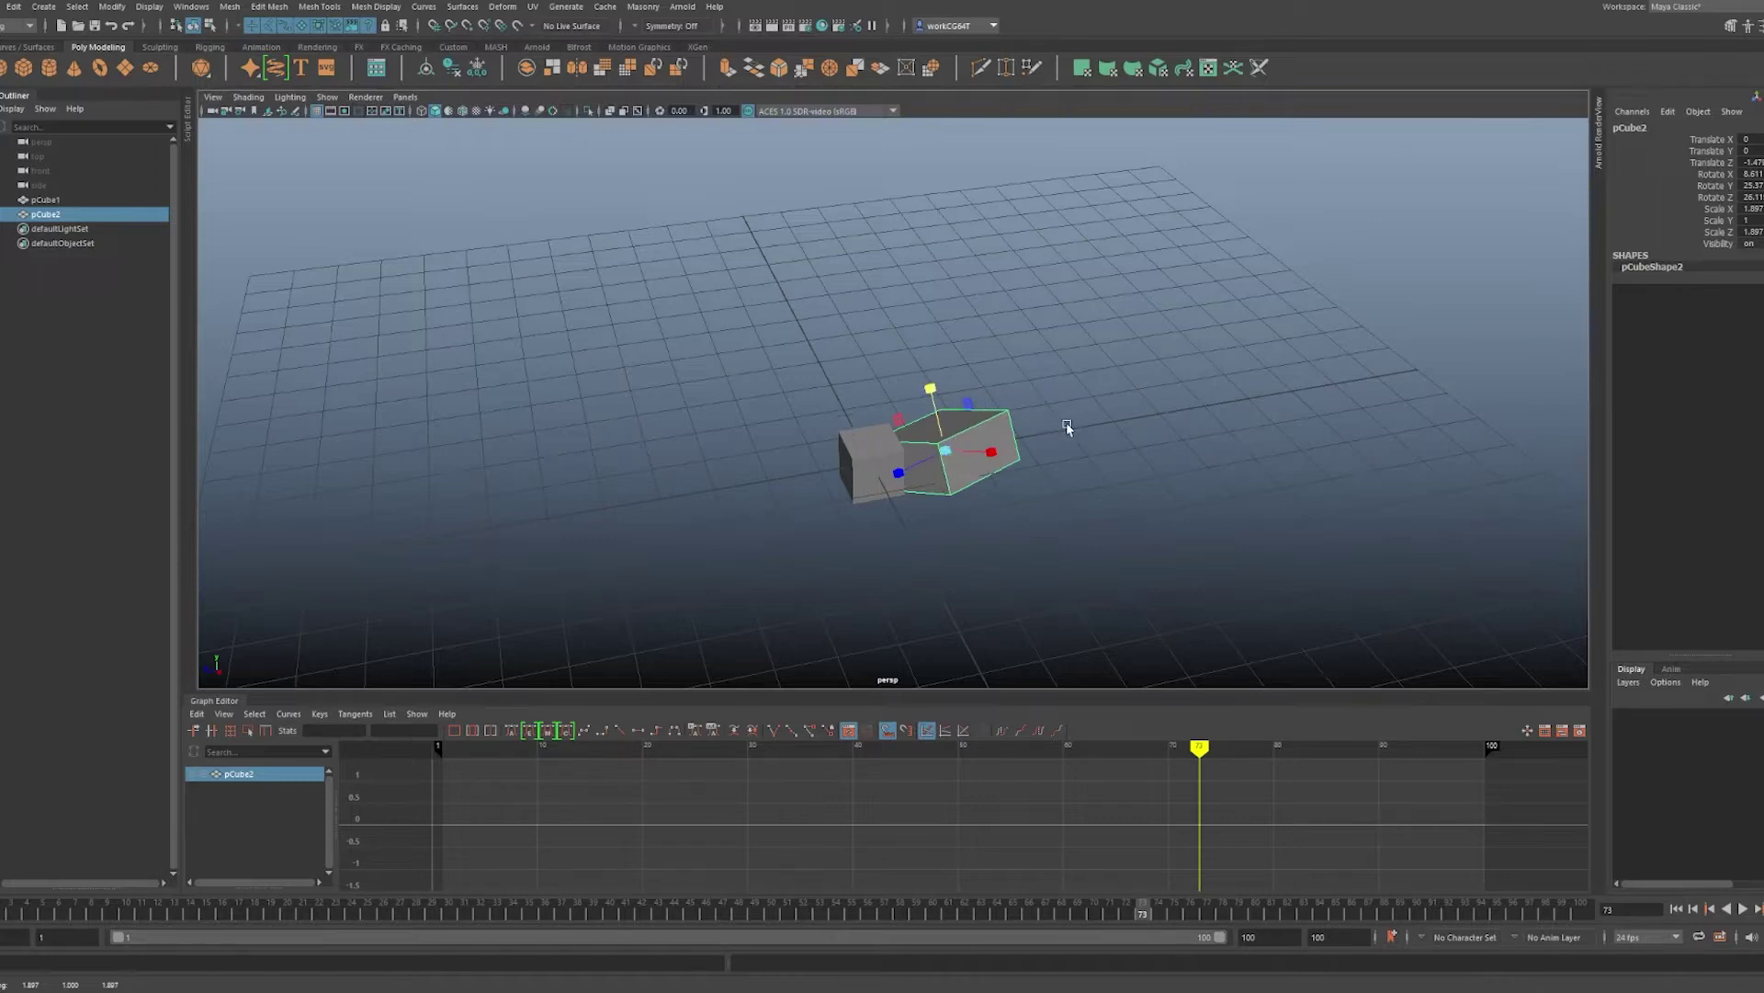
mouse_move(1067, 427)
shift+mouse_down()
mouse_move(1011, 421)
mouse_move(1154, 433)
shift+mouse_up()
- Repeat Duplicate with Transform four times on the scaled, rotated cube copy
key(shift+d)
key(shift+d)
key(shift+d)
key(shift+d)
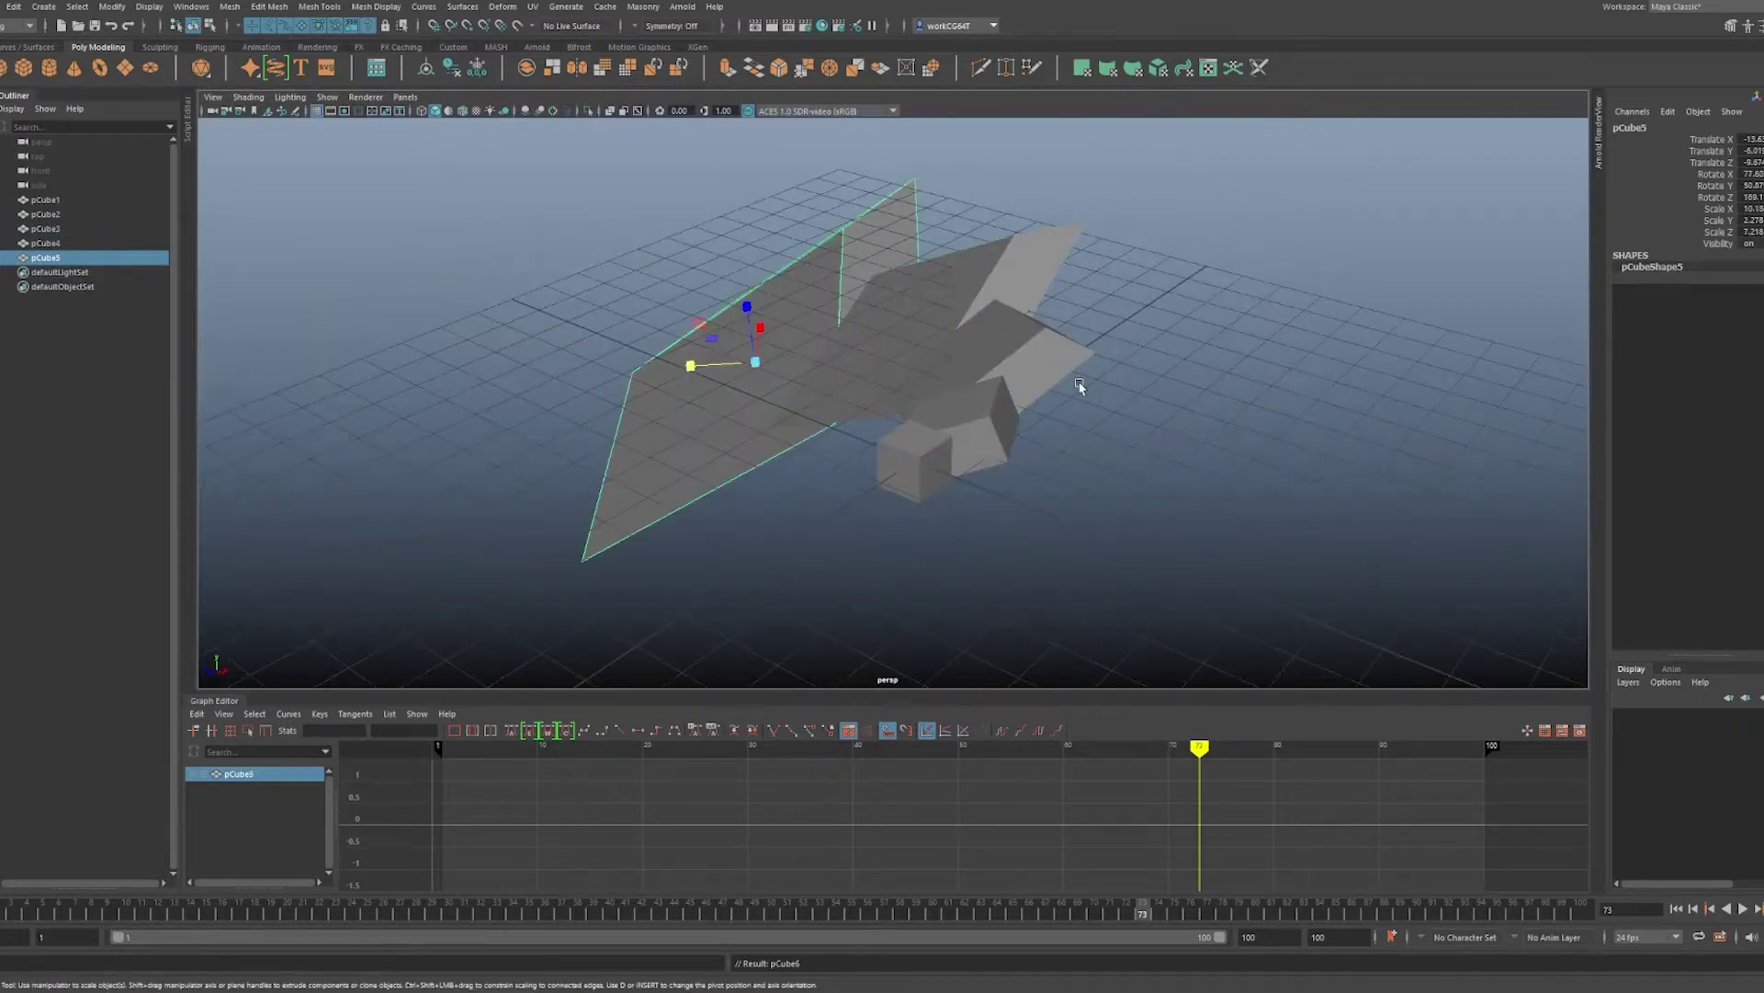
- Duplicate the original cube and transform the copy by about -1.9 in Z, 34 degrees around Y and 1.39 scale in X and Z
drag(910, 448, 850, 516)
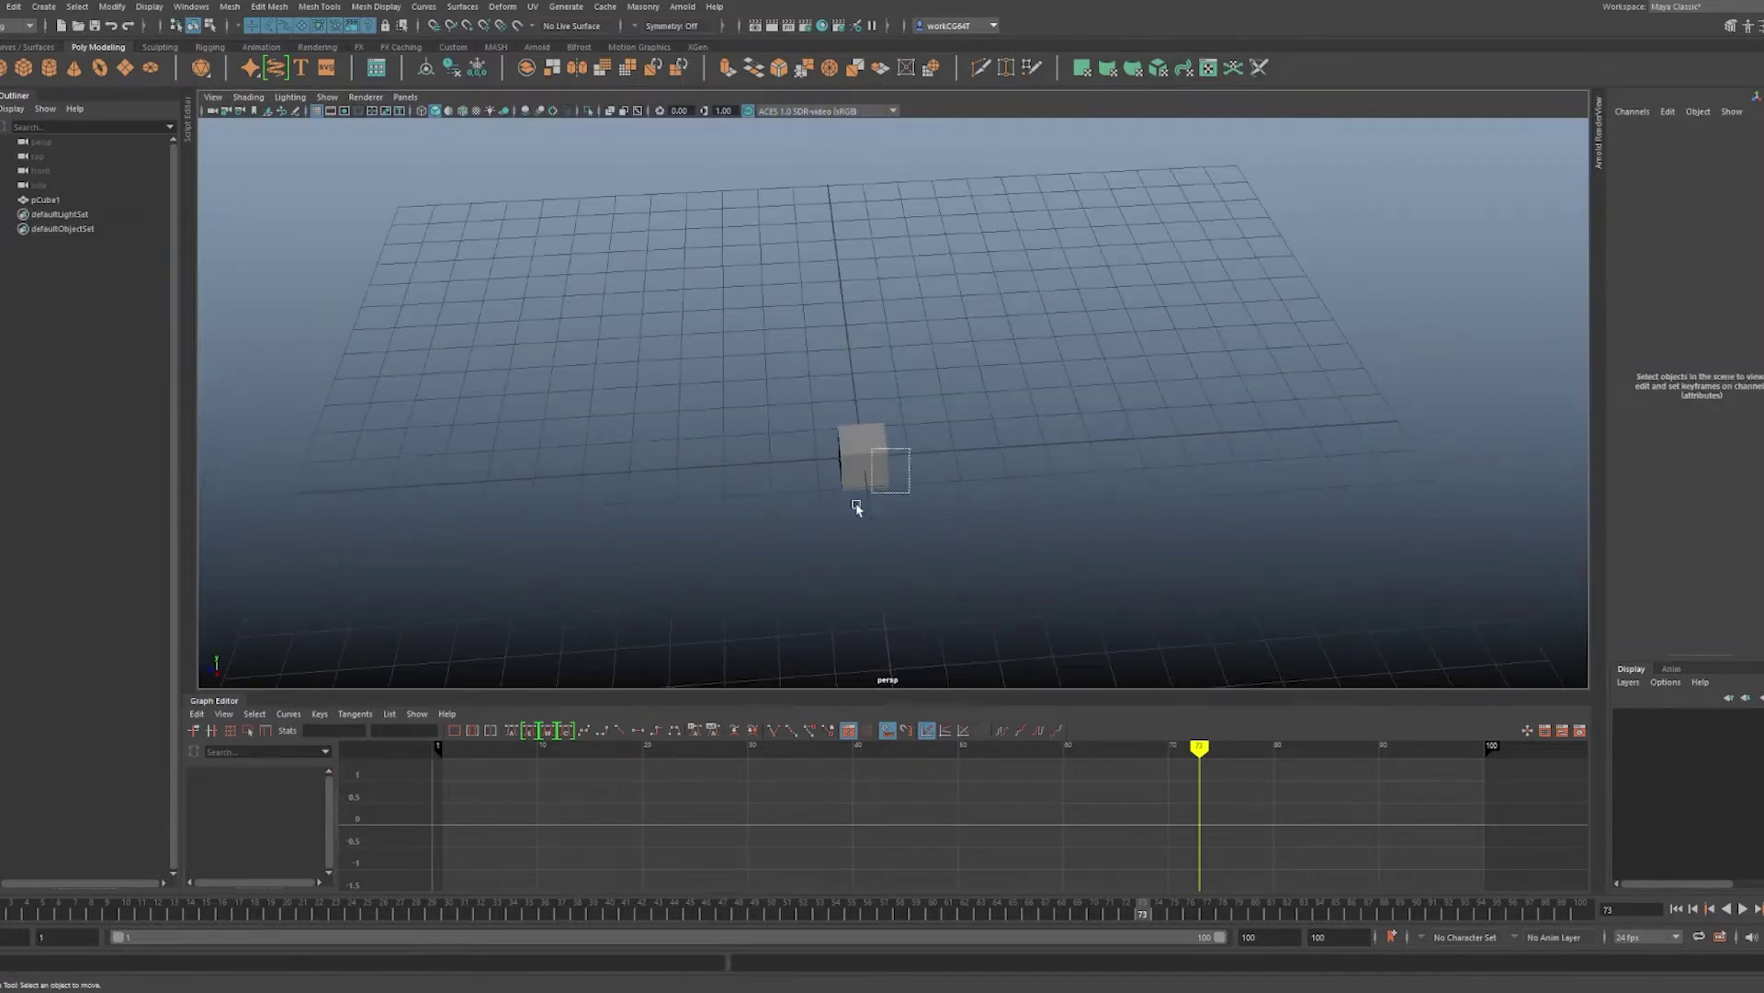
alt+drag(857, 524, 905, 490)
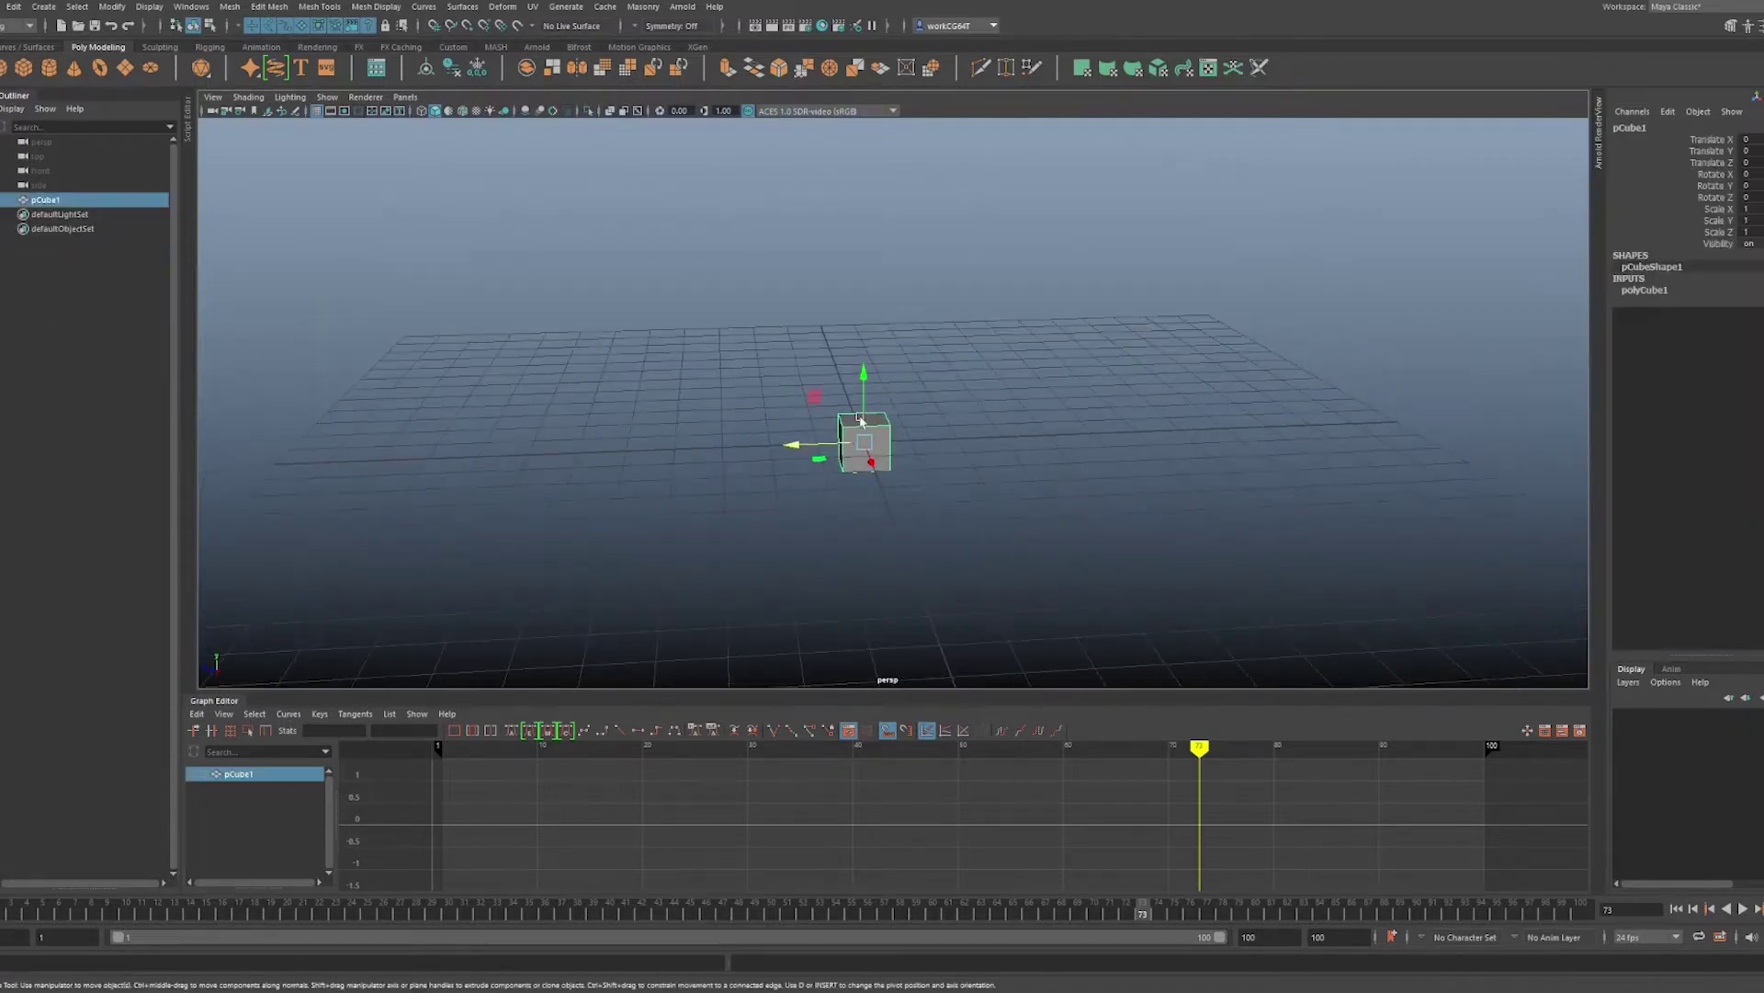
alt+drag(862, 420, 839, 503)
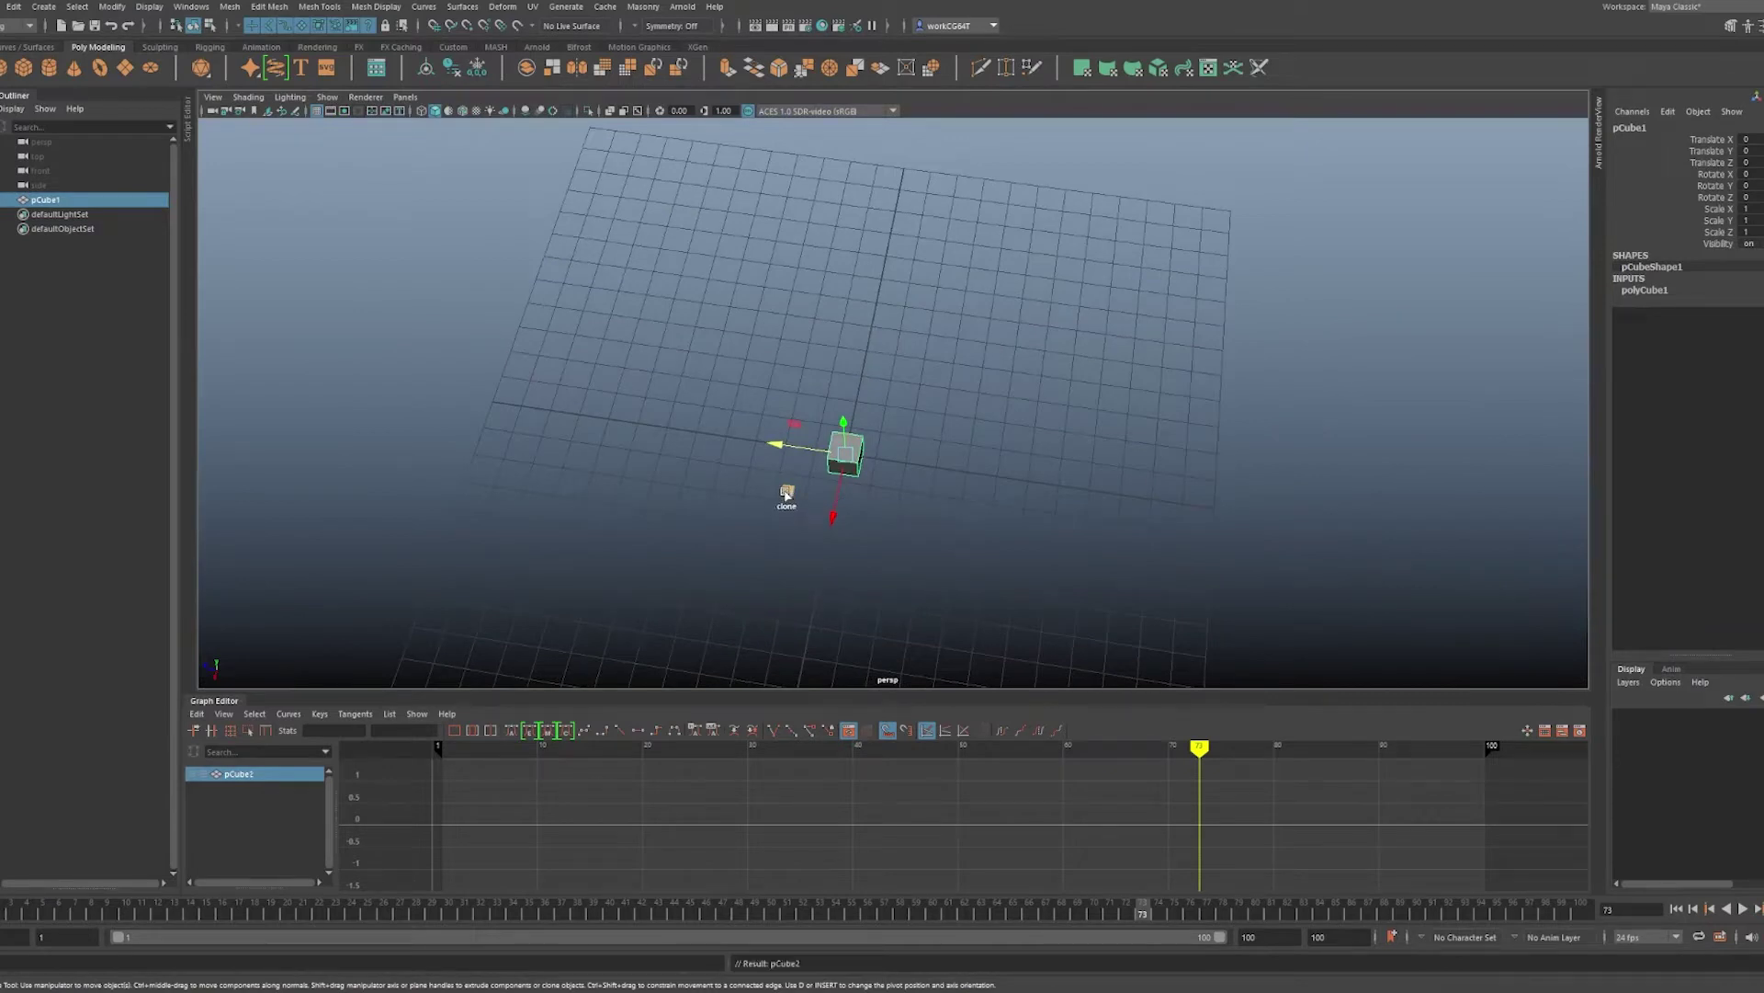
mouse_move(786, 494)
shift+mouse_down()
mouse_move(861, 440)
mouse_move(956, 441)
mouse_move(911, 352)
shift+mouse_up()
key(e)
key(r)
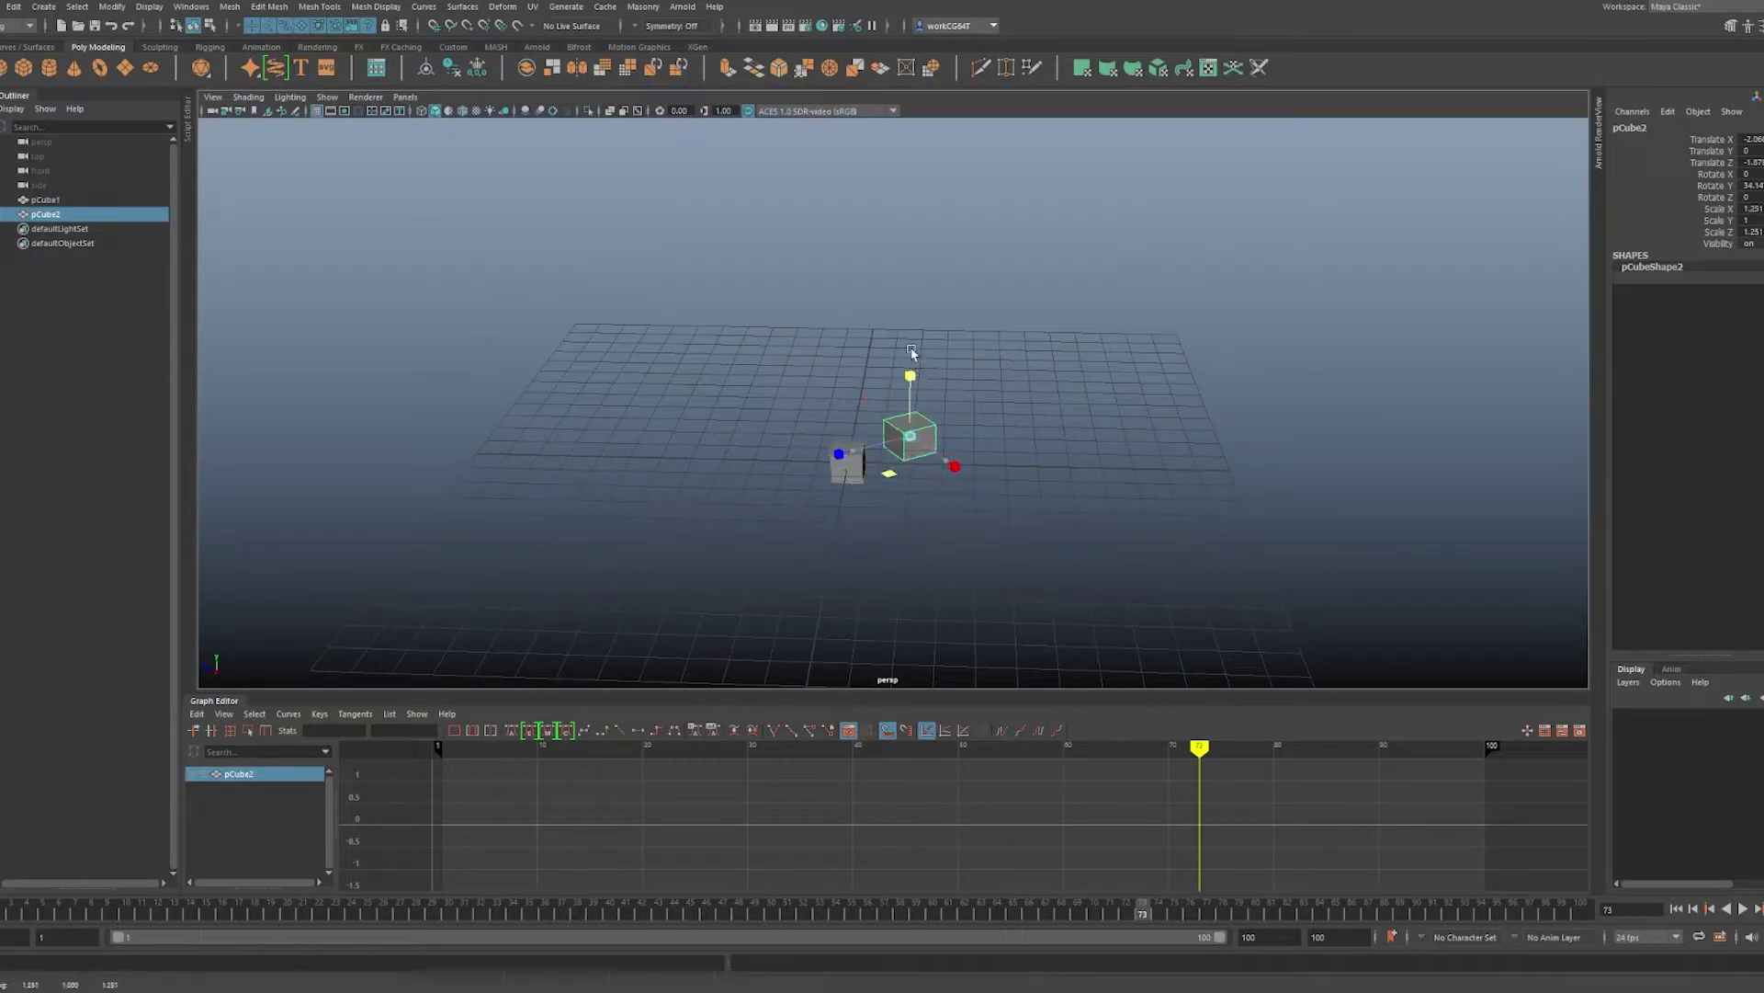
- Repeat Duplicate with Transform five times to form a curved row of progressively wider cubes
key(shift+d)
key(shift+d)
key(shift+d)
key(shift+d)
key(shift+d)
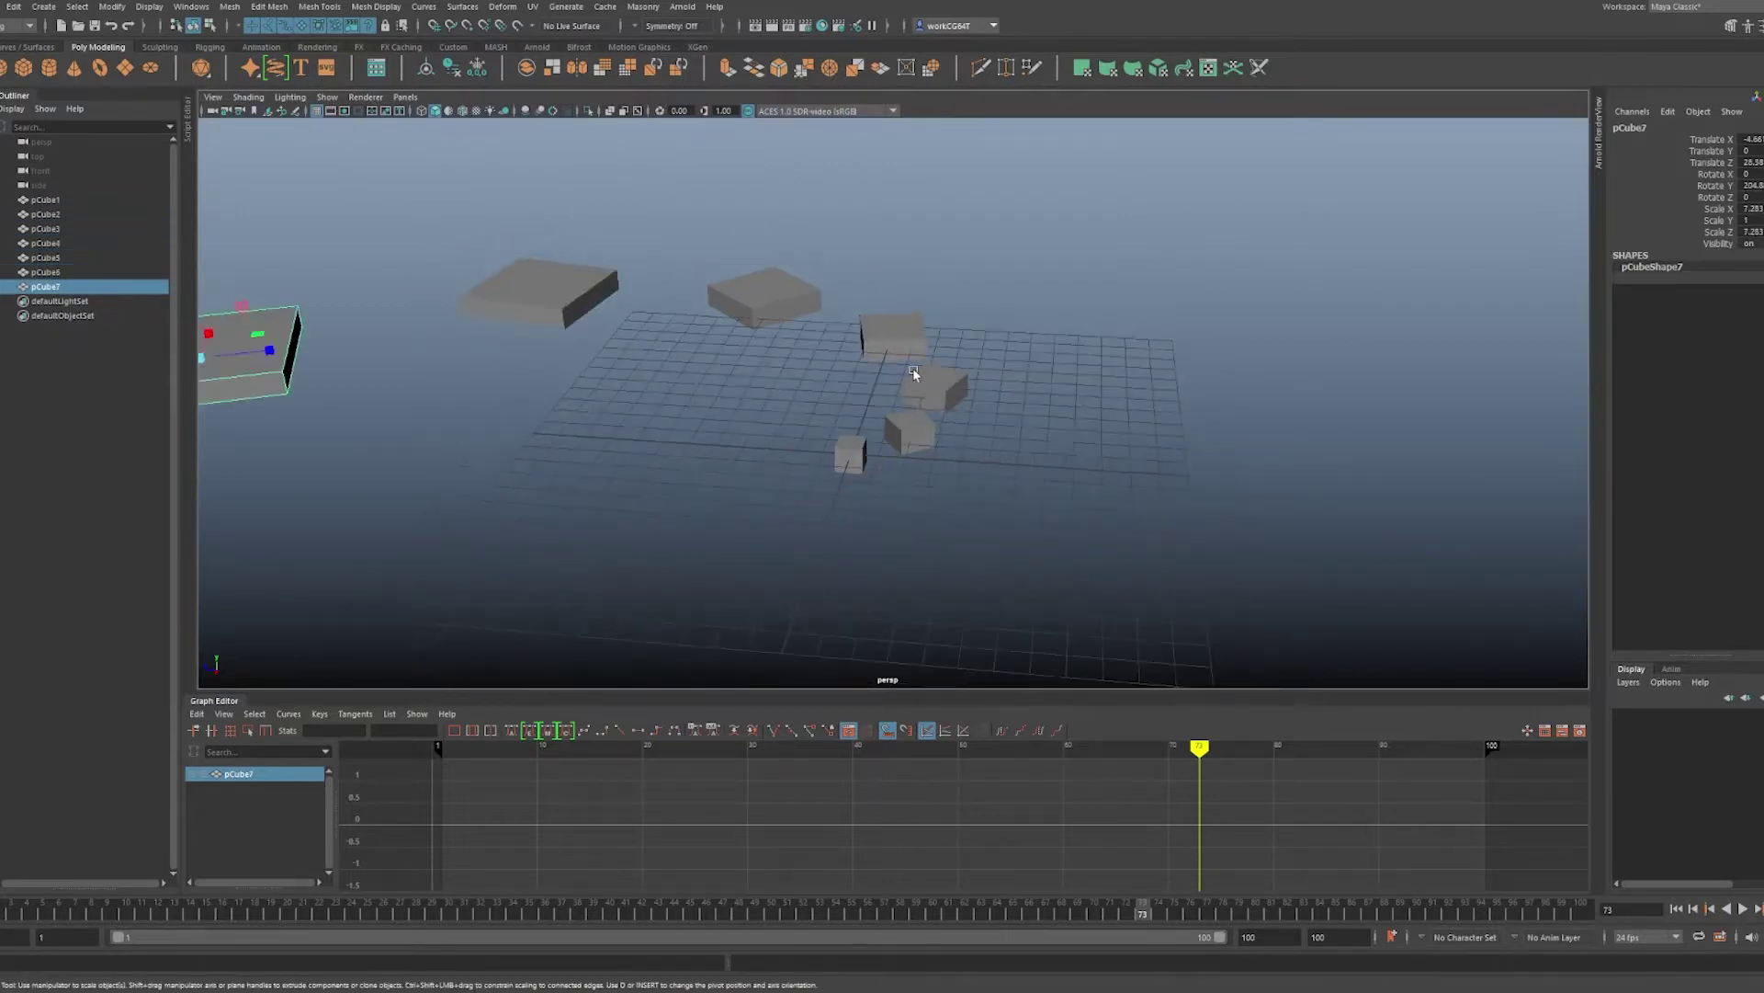
- Duplicate six cubes of the curved row together and move the copies away from the originals across the grid
alt+right_drag(914, 374, 845, 364)
alt+drag(844, 365, 726, 416)
drag(1041, 213, 768, 637)
key(shift+d)
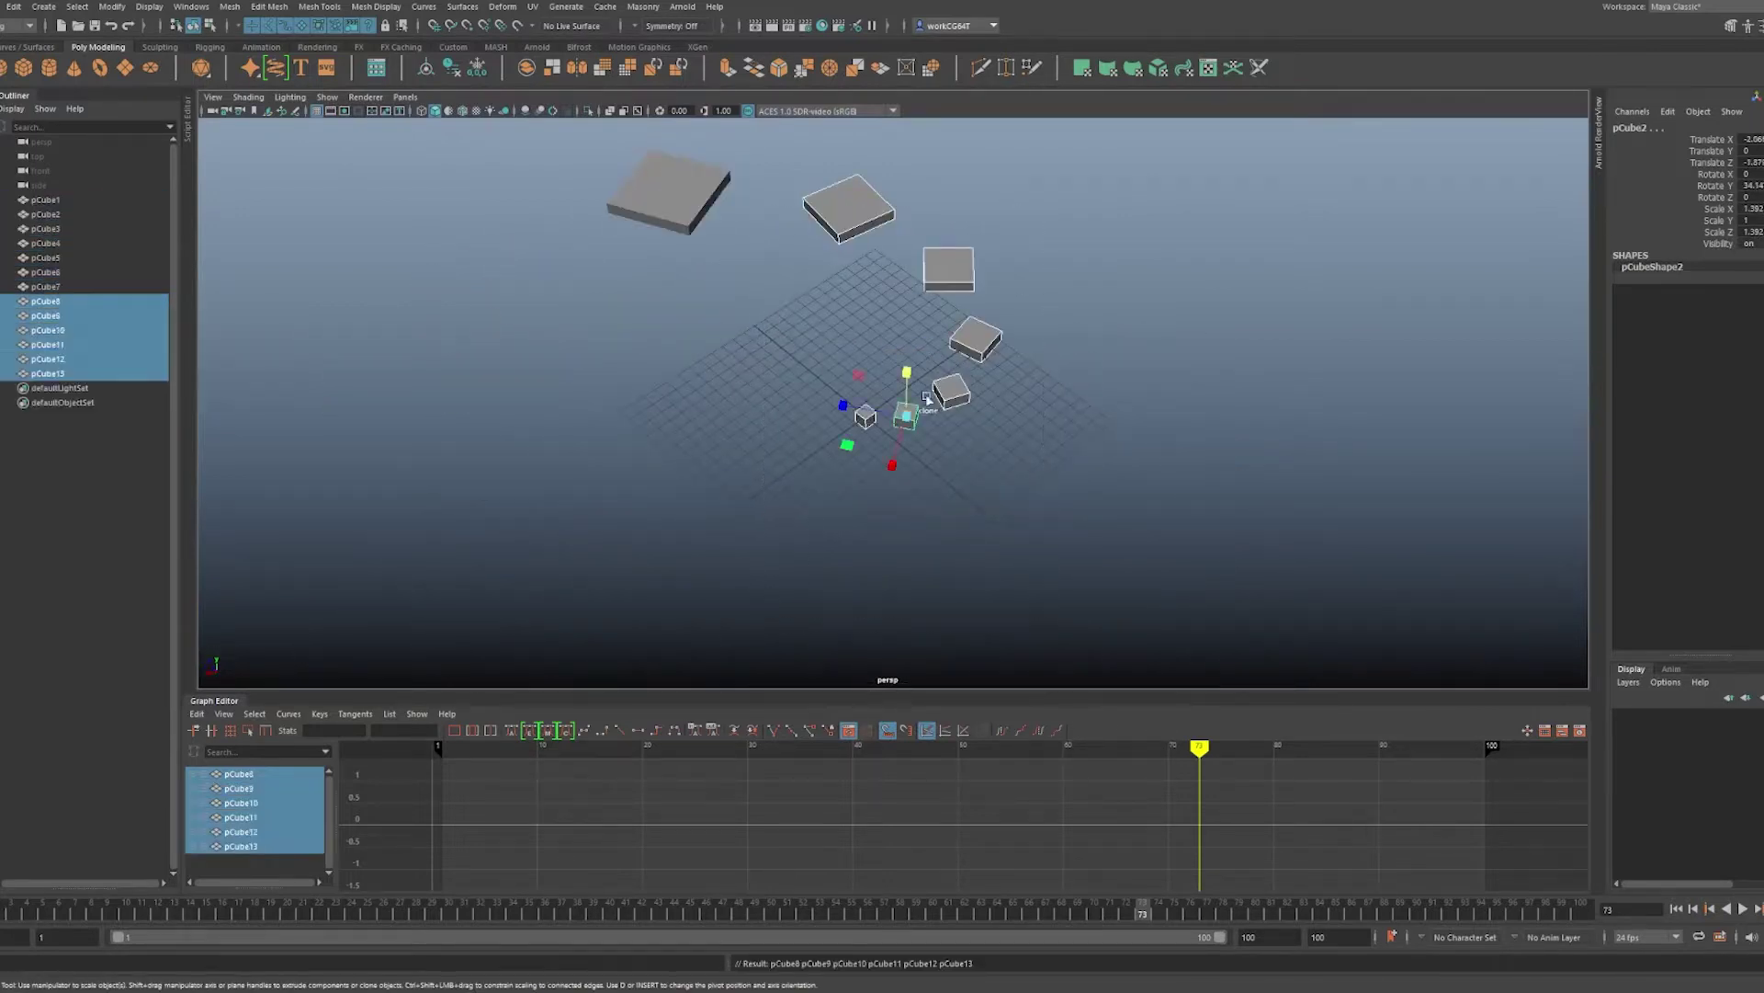
key(w)
drag(811, 435, 685, 464)
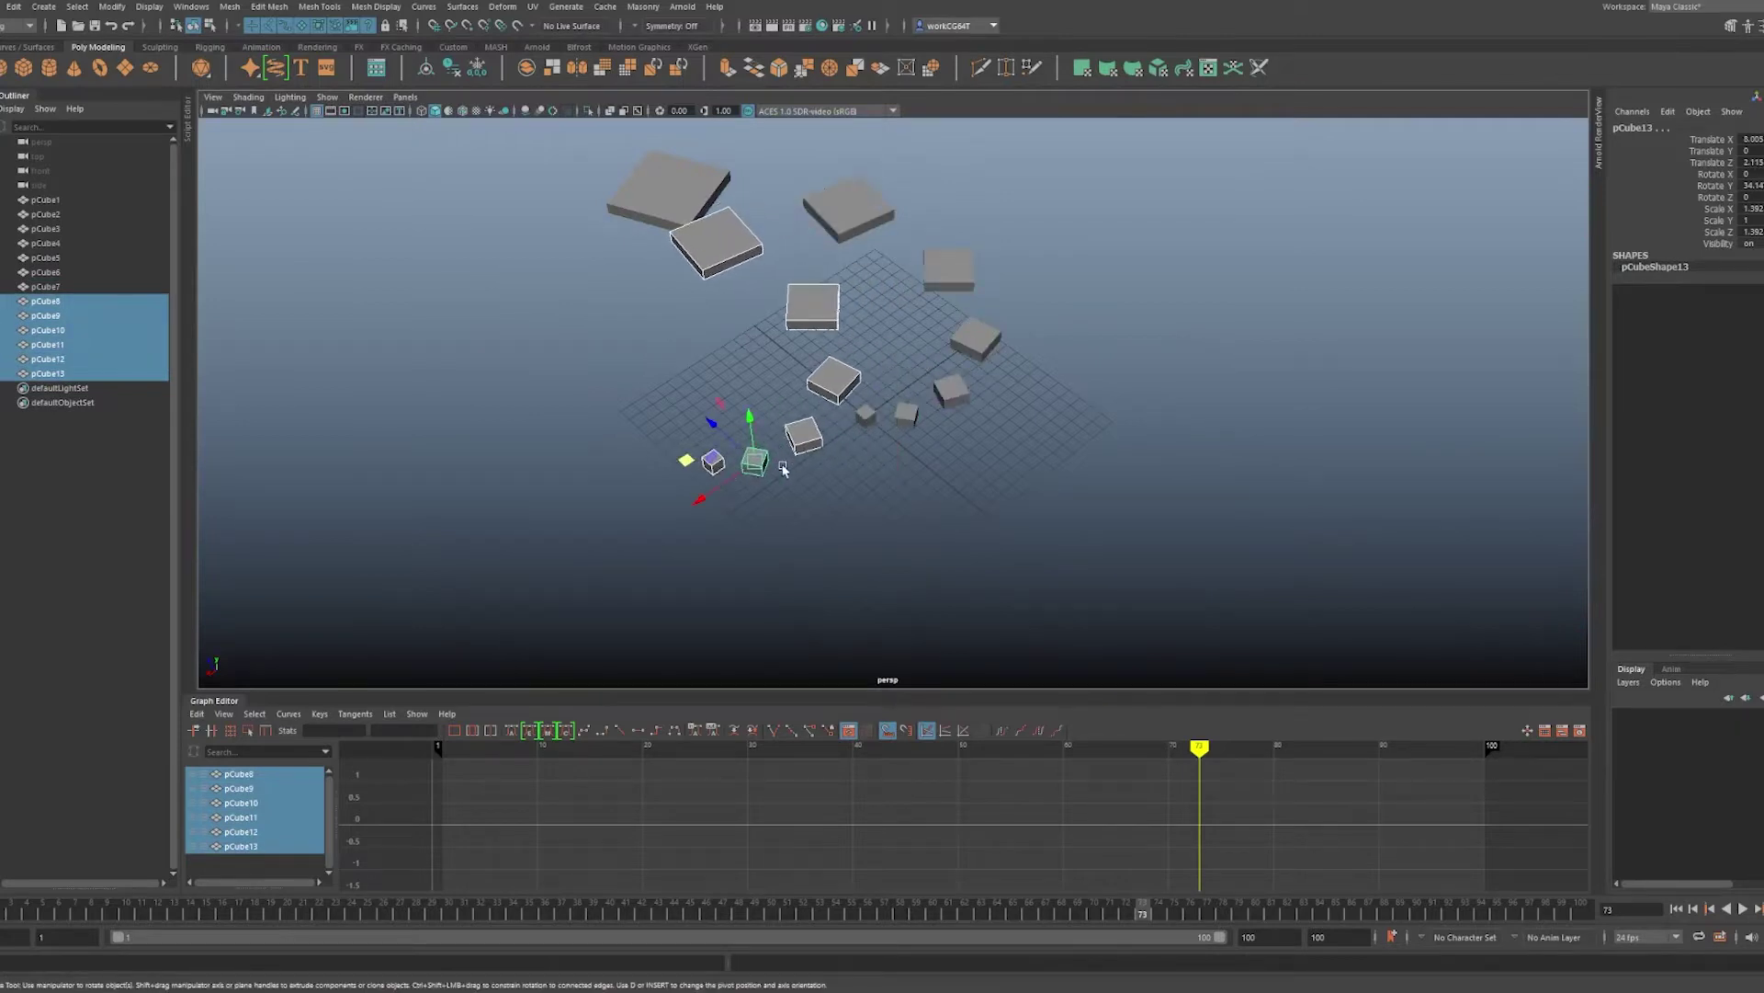
- Rotate the six copied cubes around Y, bringing the active cube to about -52 degrees, and flatten their height
key(e)
drag(785, 508, 726, 517)
key(w)
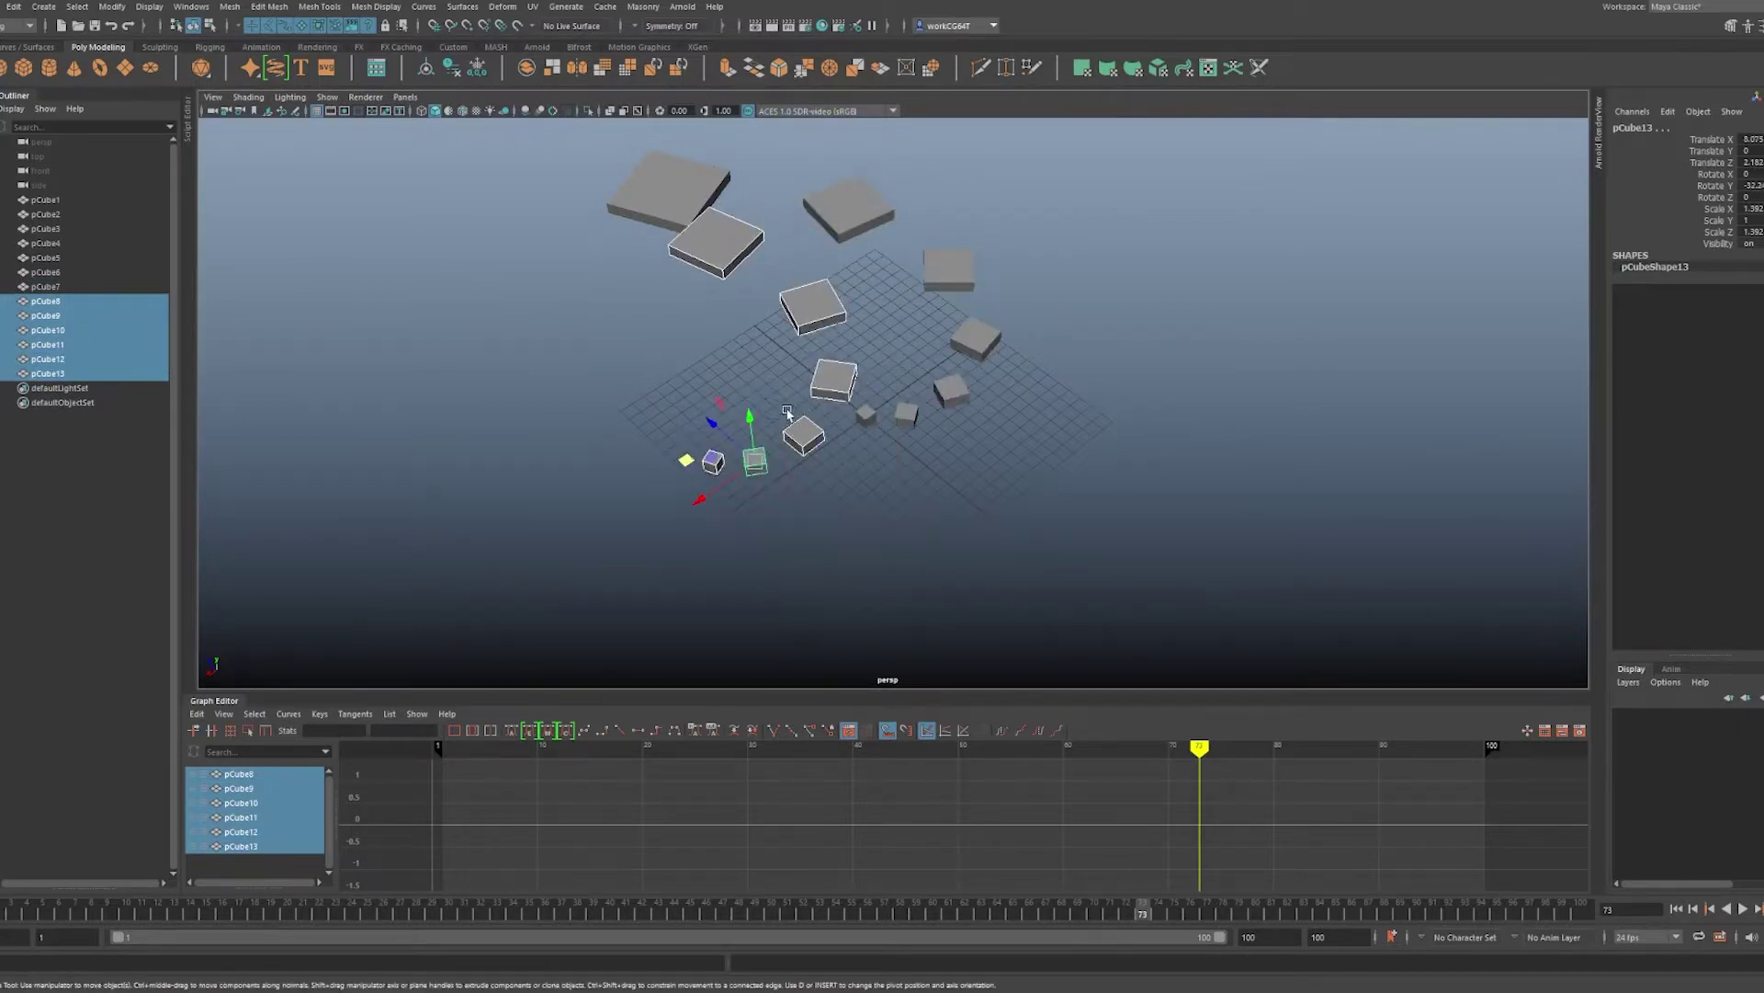
key(e)
key(r)
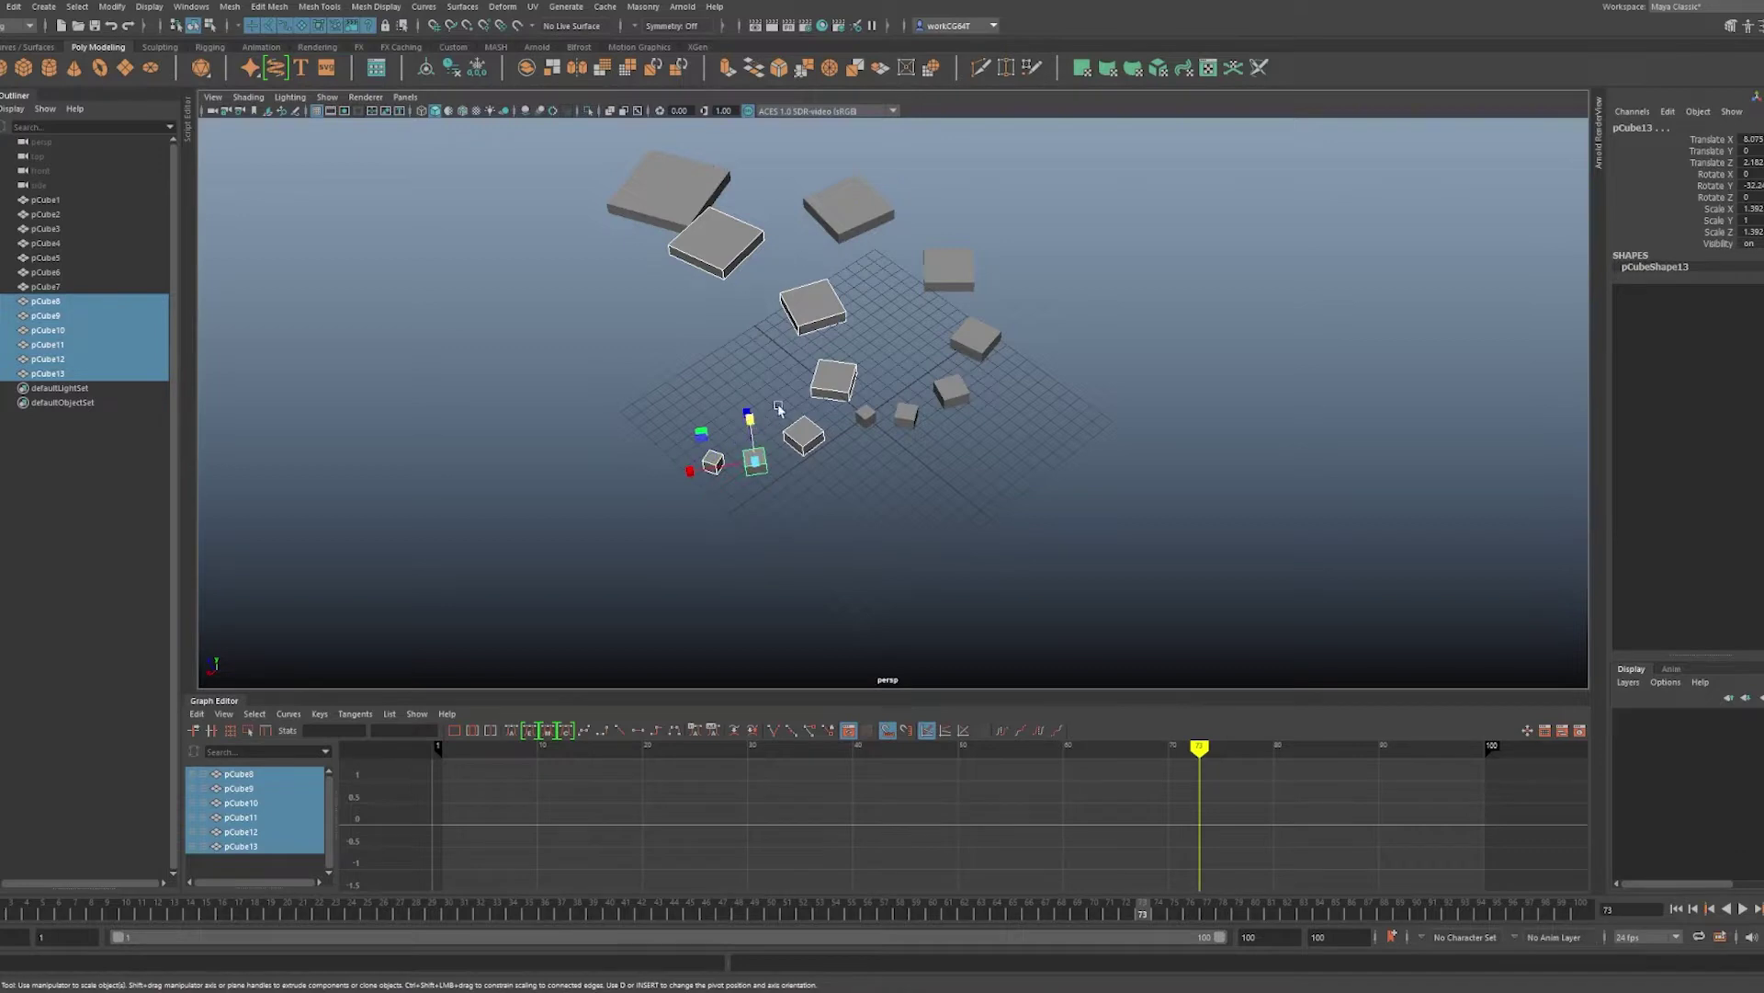
mouse_move(779, 410)
alt+mouse_down()
mouse_move(776, 361)
mouse_move(754, 425)
alt+mouse_up()
- Repeat Duplicate with Transform four times on the six-cube group and clear the selection
key(shift+d)
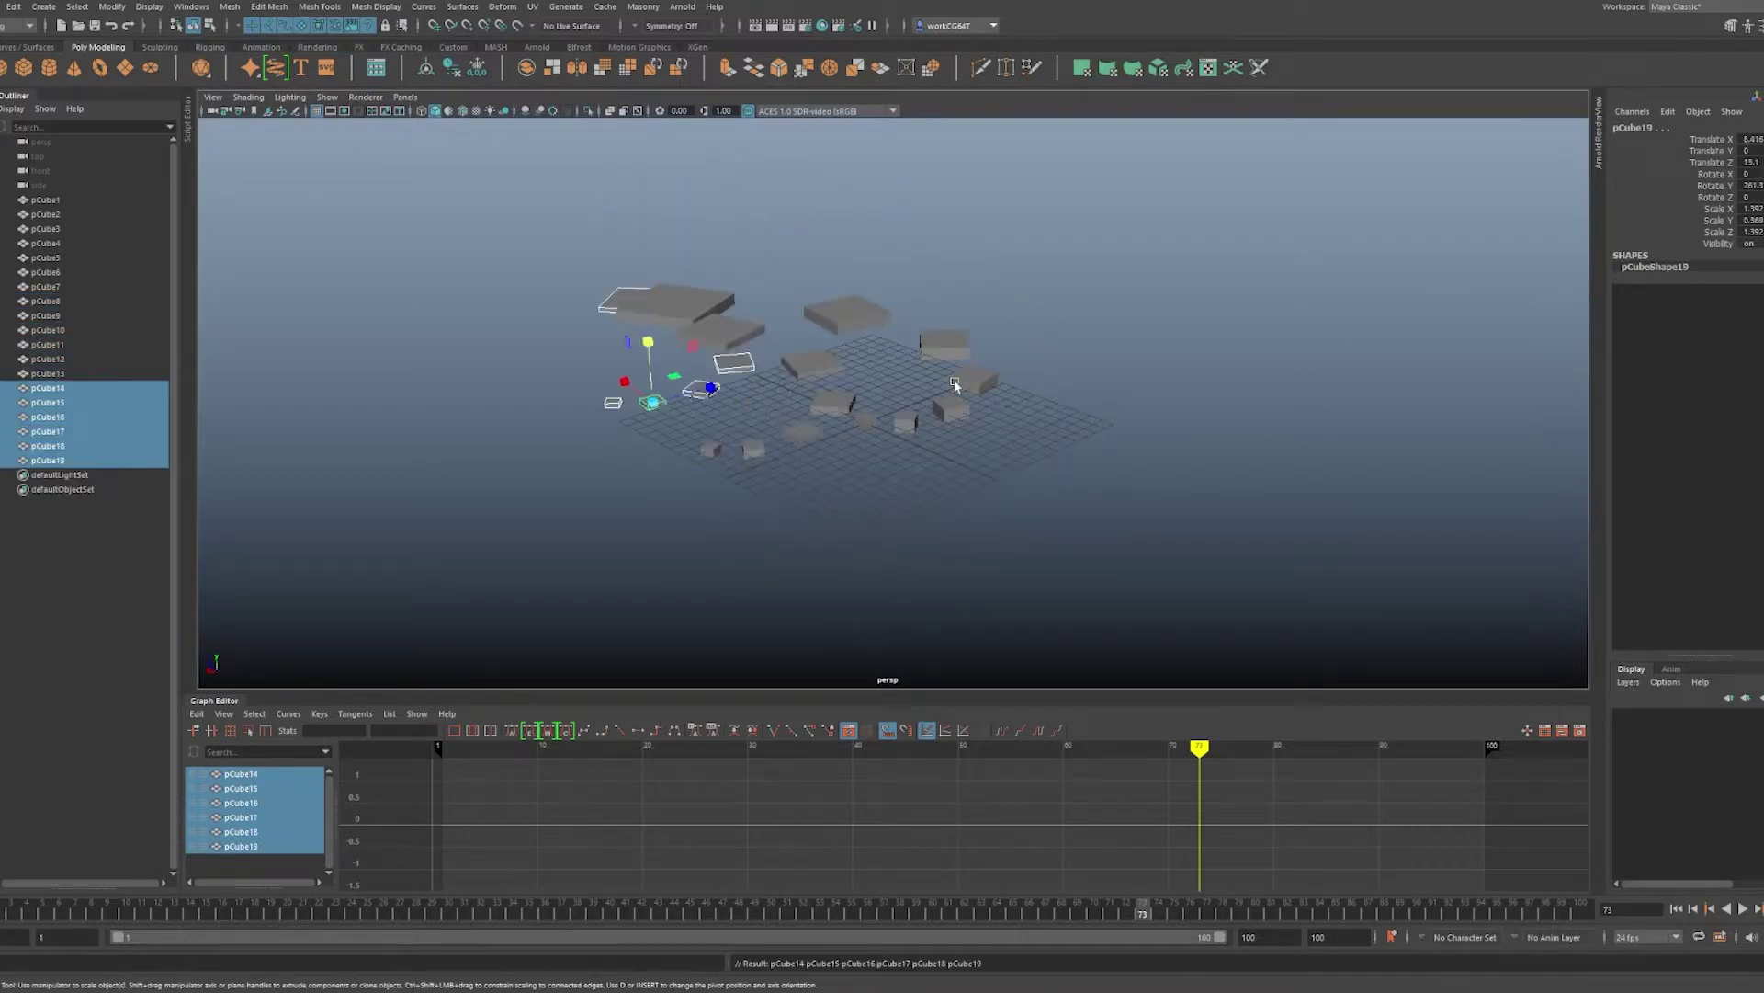
key(shift+d)
key(shift+d)
key(shift+d)
click(1049, 436)
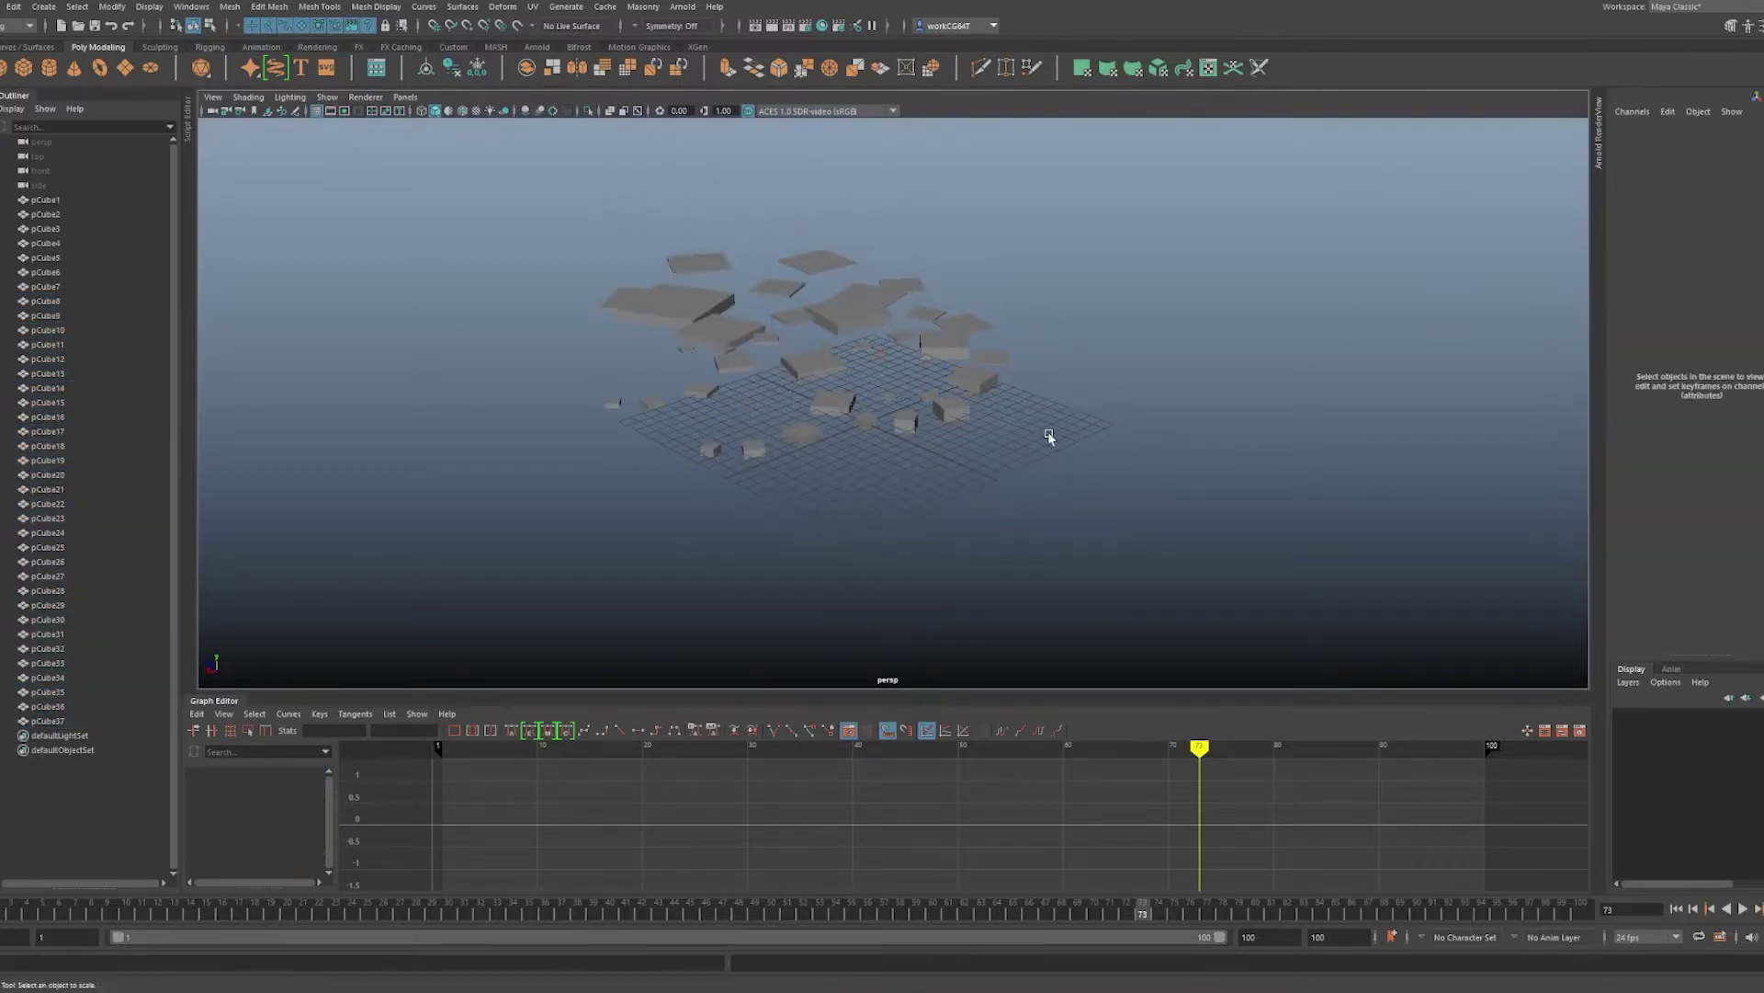
- Select most of the cubes at once and apply Duplicate with Transform three times to the whole selection
alt+drag(1050, 435, 1167, 505)
drag(997, 250, 492, 534)
alt+middle_drag(749, 487, 944, 374)
key(w)
alt+middle_drag(1055, 420, 1033, 467)
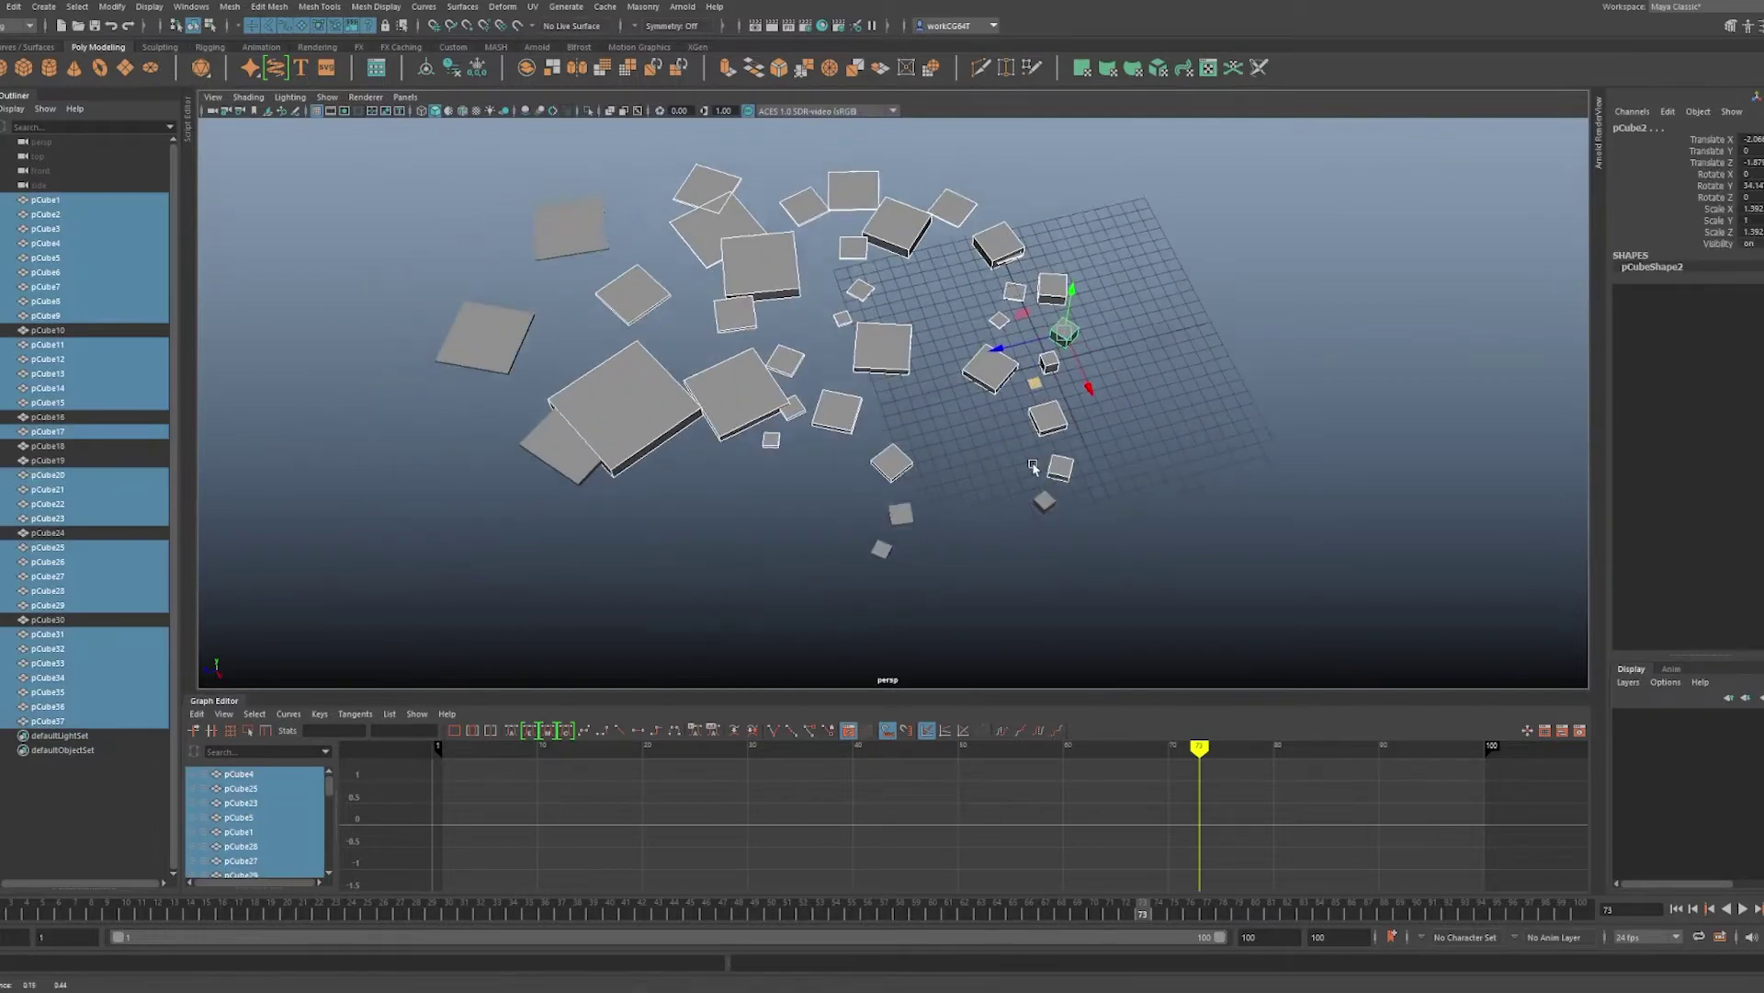
key(shift+d)
key(shift+d)
key(shift+d)
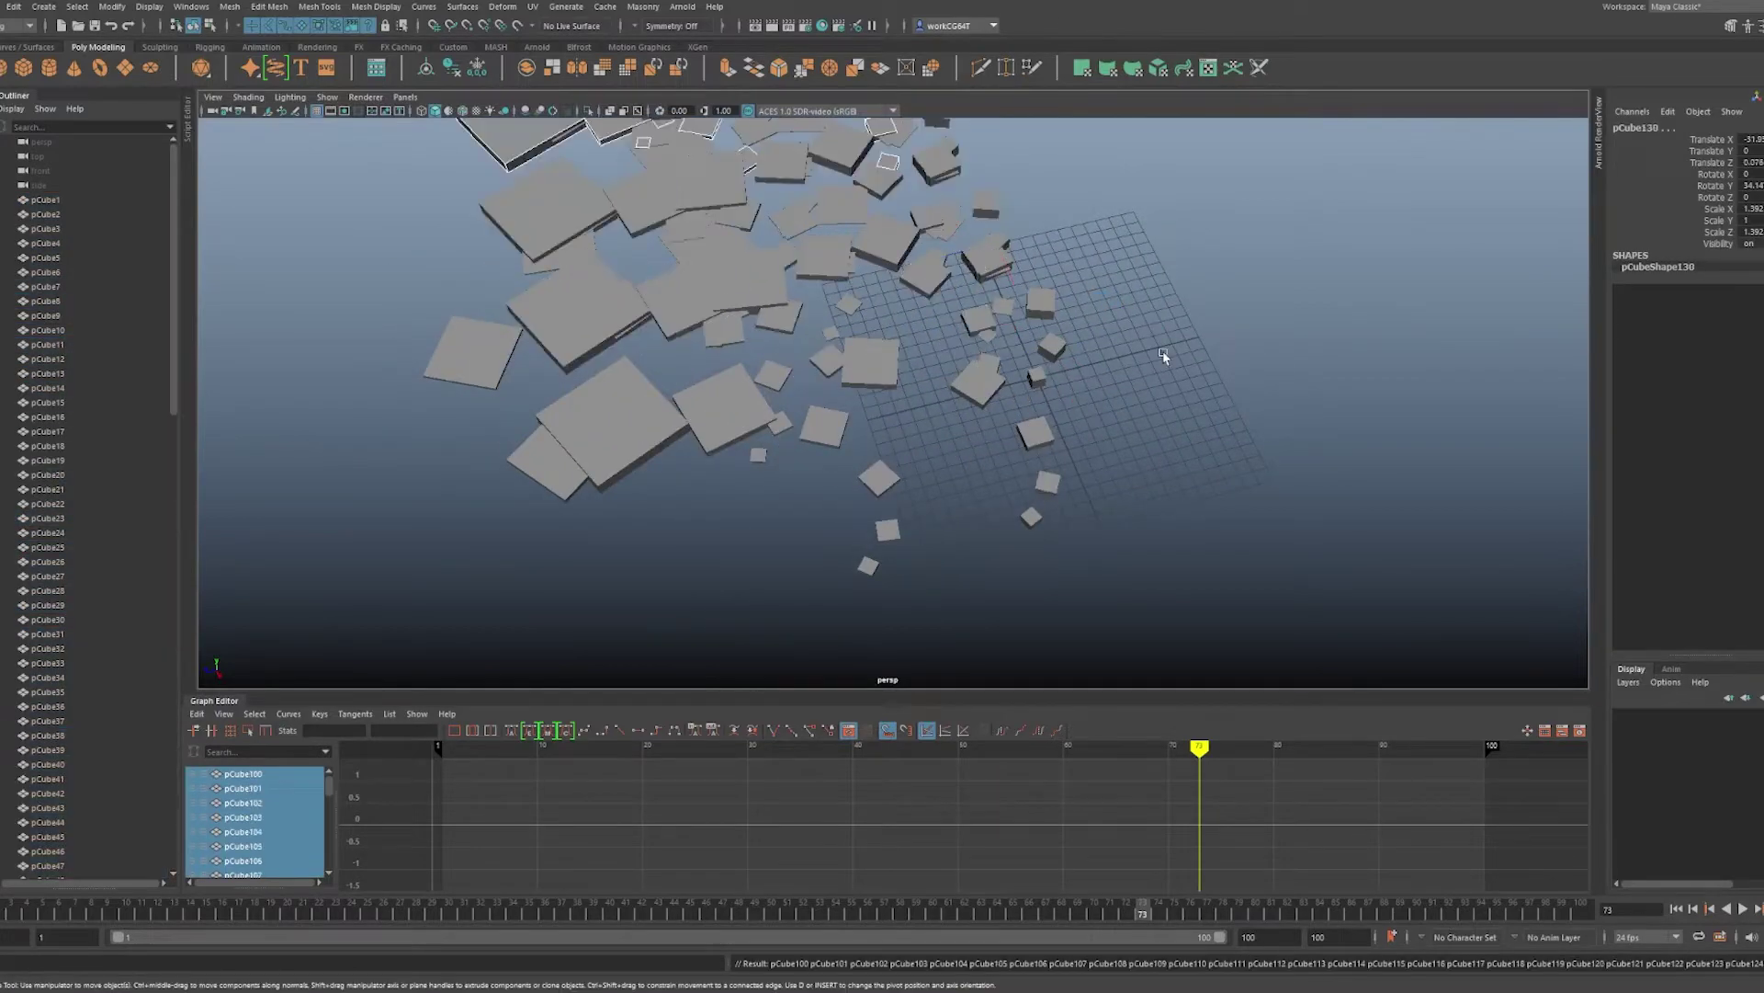
- Select all the cubes in the scene and delete them
scroll(1164, 355, down, 5)
click(1134, 355)
alt+drag(1134, 354, 1016, 334)
scroll(1320, 386, up, 8)
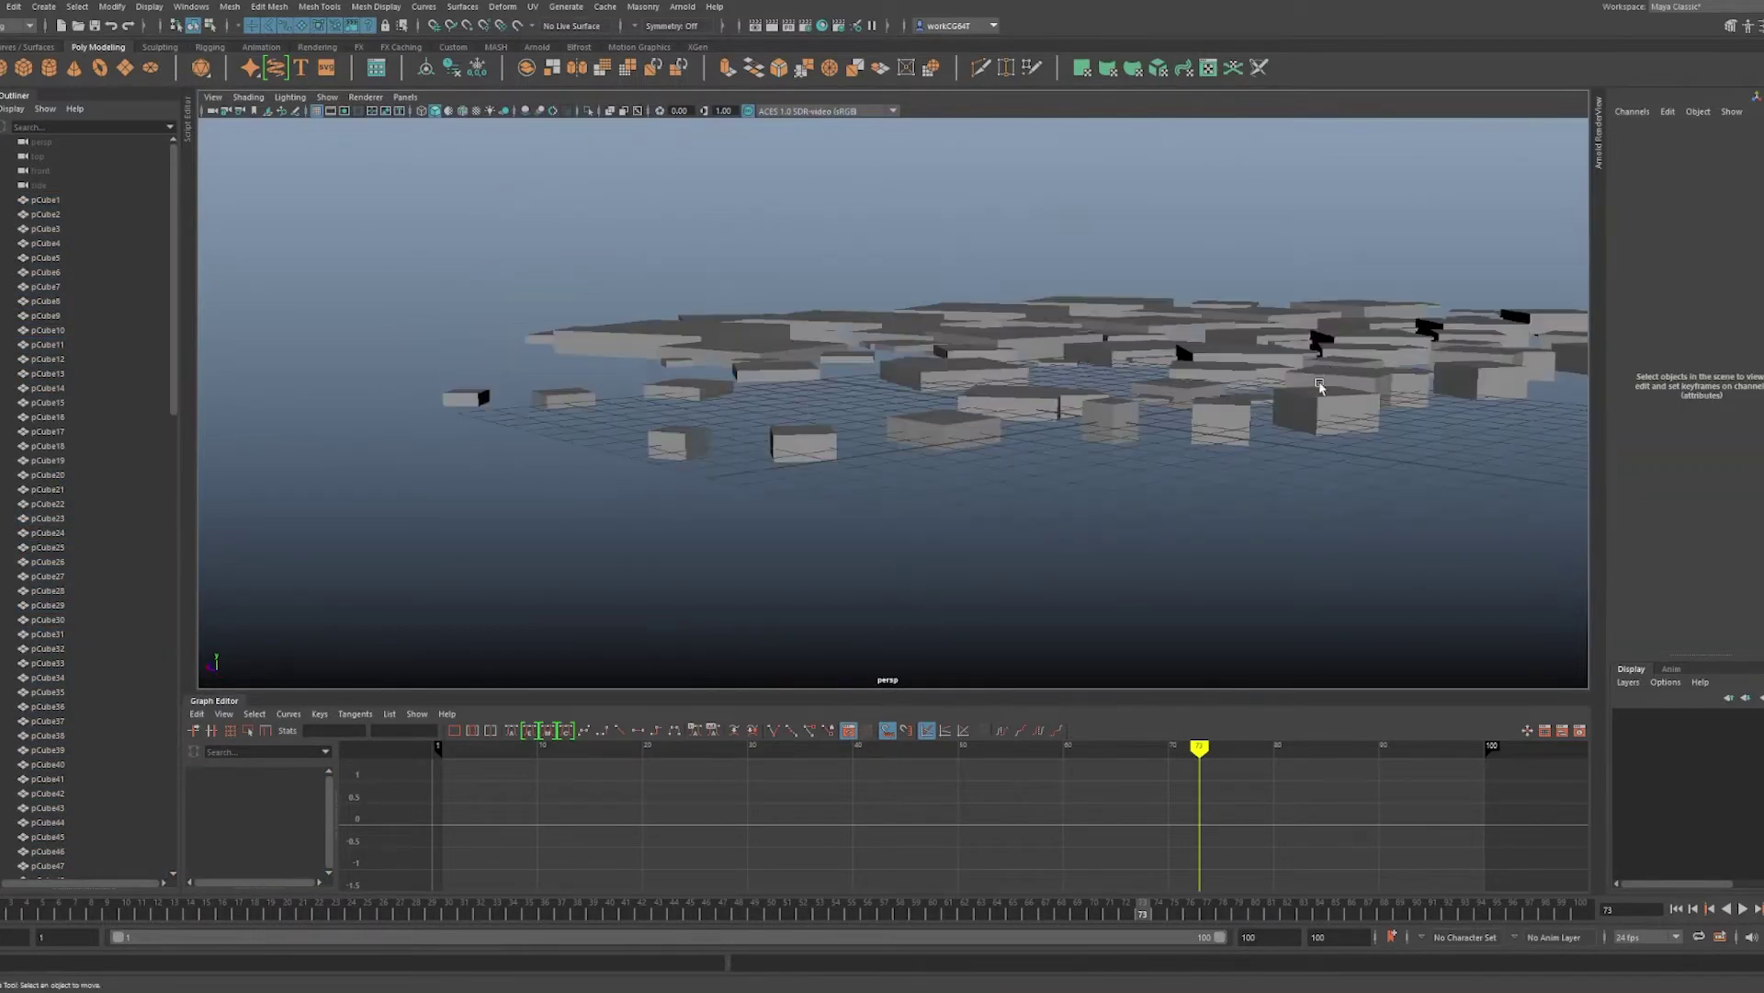
scroll(1320, 386, down, 8)
drag(1284, 268, 501, 497)
key(Delete)
- Rotate the copied torus freely to about 27 degrees in X, -2 in Y and 22 in Z
scroll(1039, 389, up, 6)
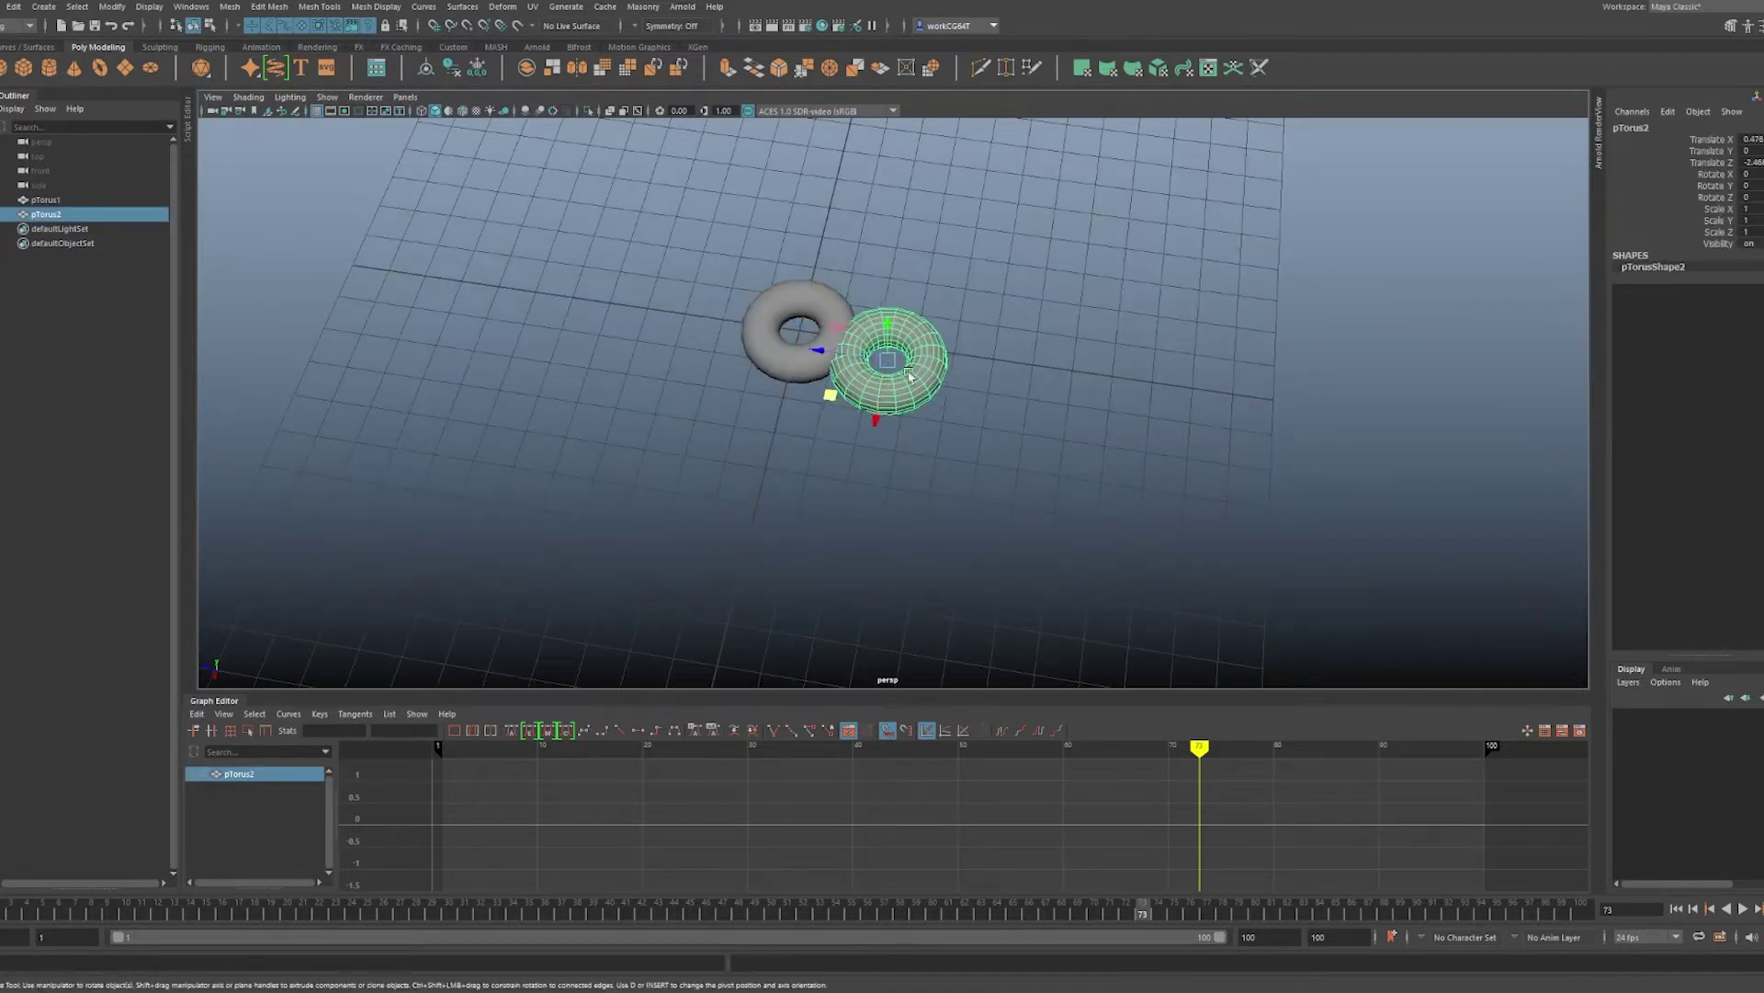
drag(887, 395, 917, 402)
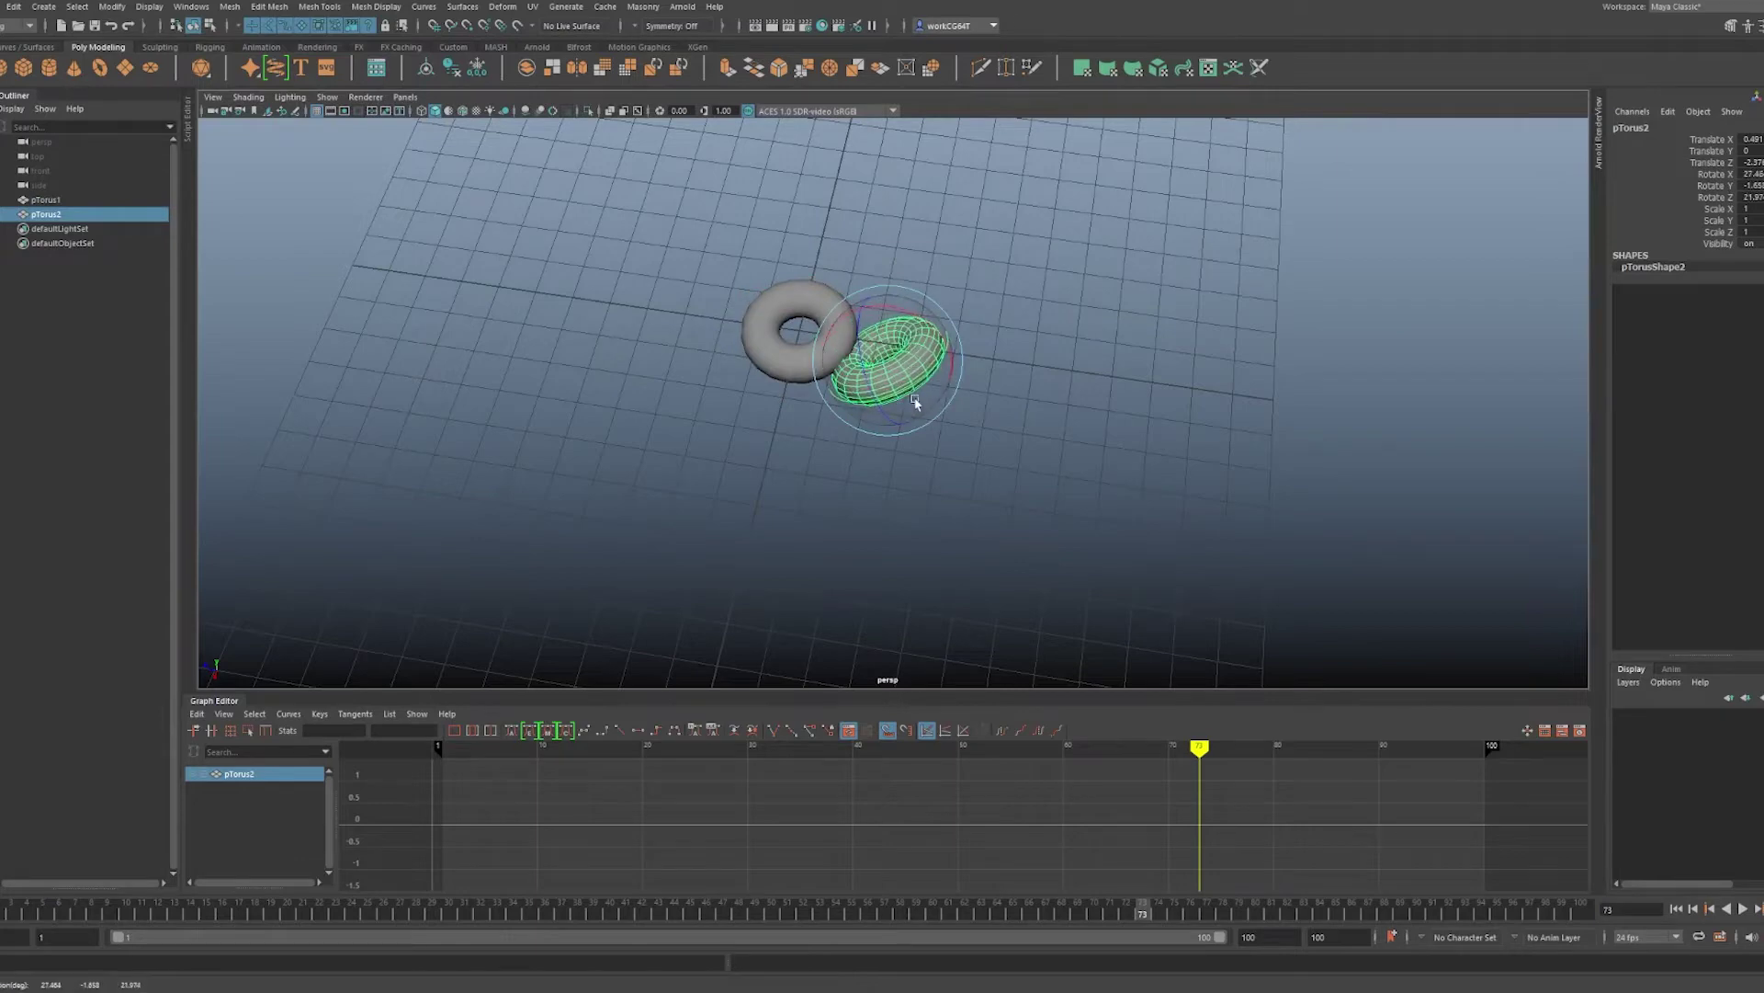
scroll(1055, 382, down, 8)
- Repeat Duplicate with Transform on the rotated torus until a spiralling chain of 24 tori is built
key(shift+d)
key(shift+d)
key(shift+d)
key(shift+d)
key(shift+d)
key(shift+d)
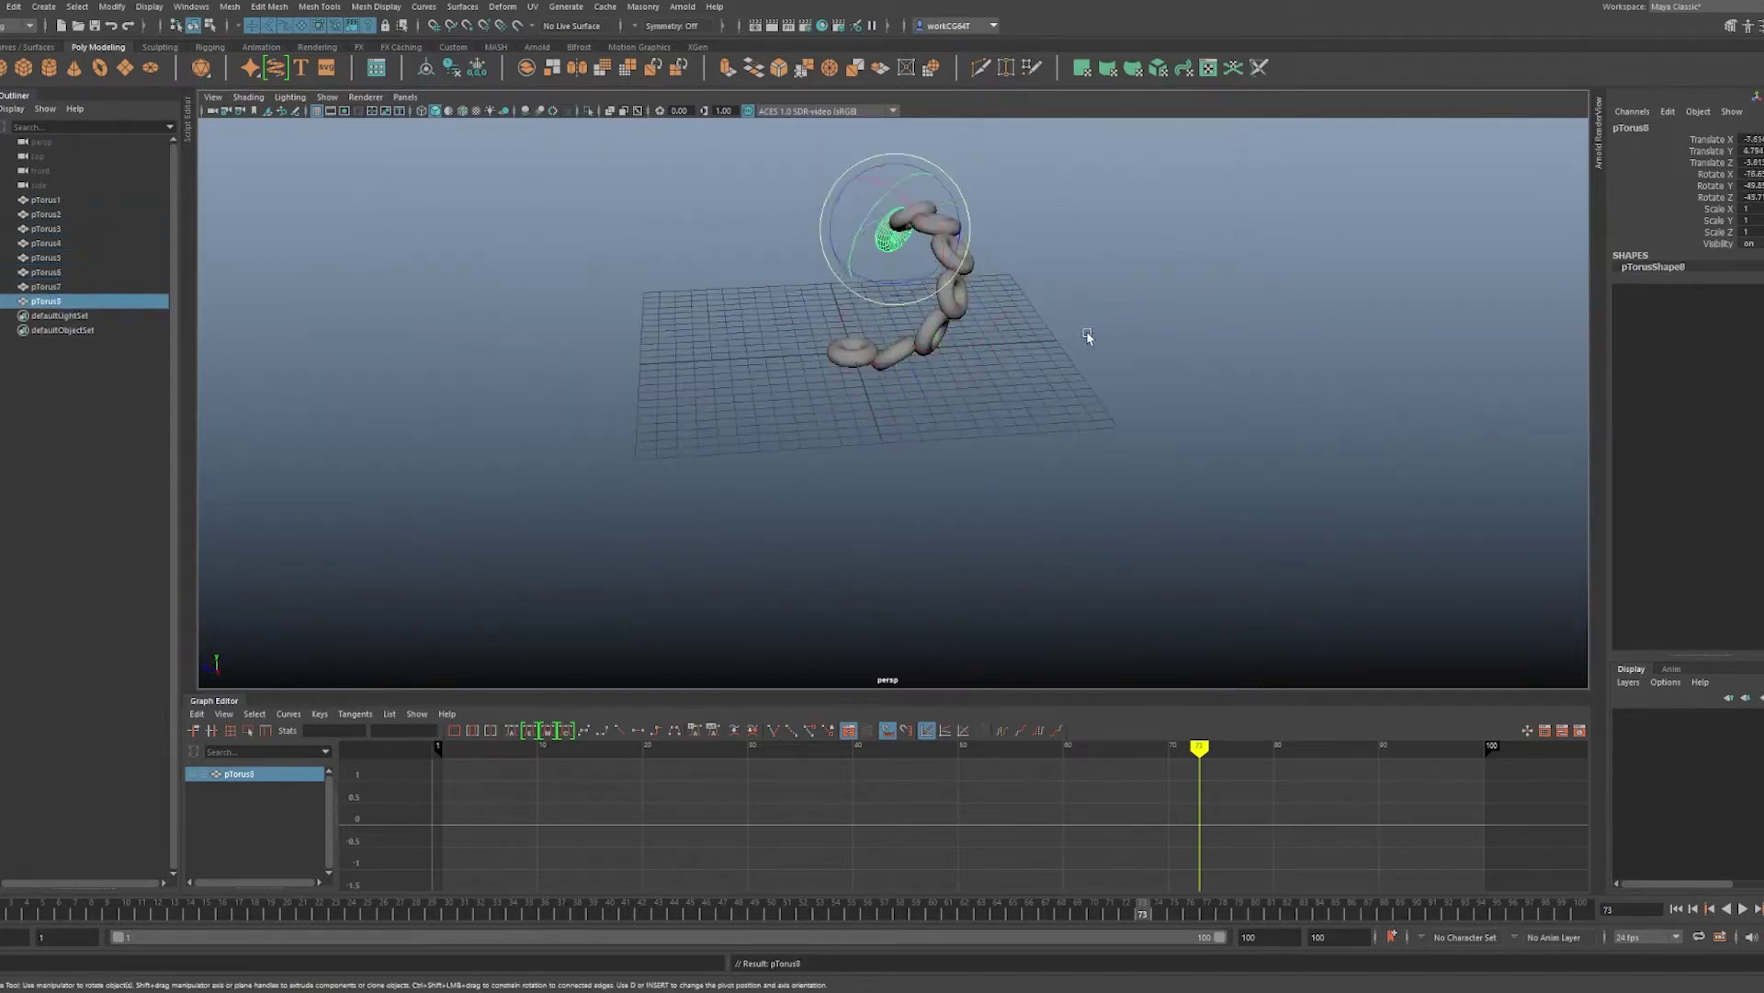
key(shift+d)
key(shift+d)
key(shift+d)
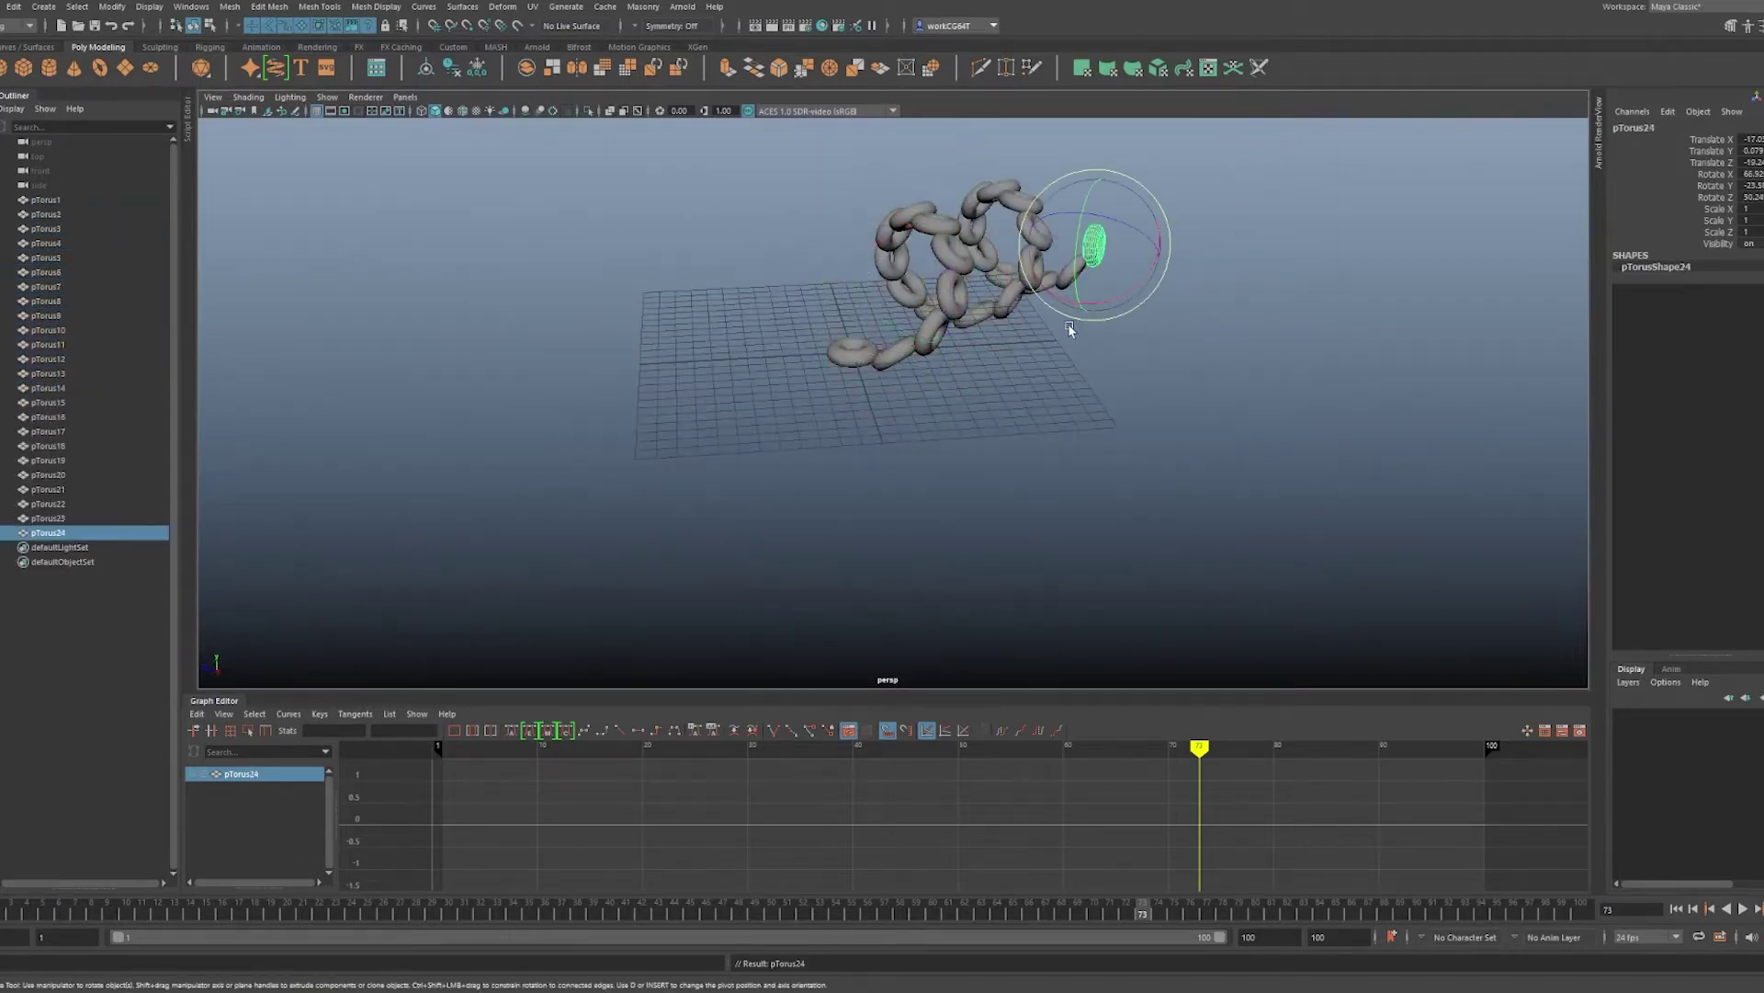
- Select all the tori of the spiral chain and delete them
alt+drag(1071, 330, 1087, 374)
scroll(1087, 374, up, 3)
alt+middle_drag(1087, 374, 842, 578)
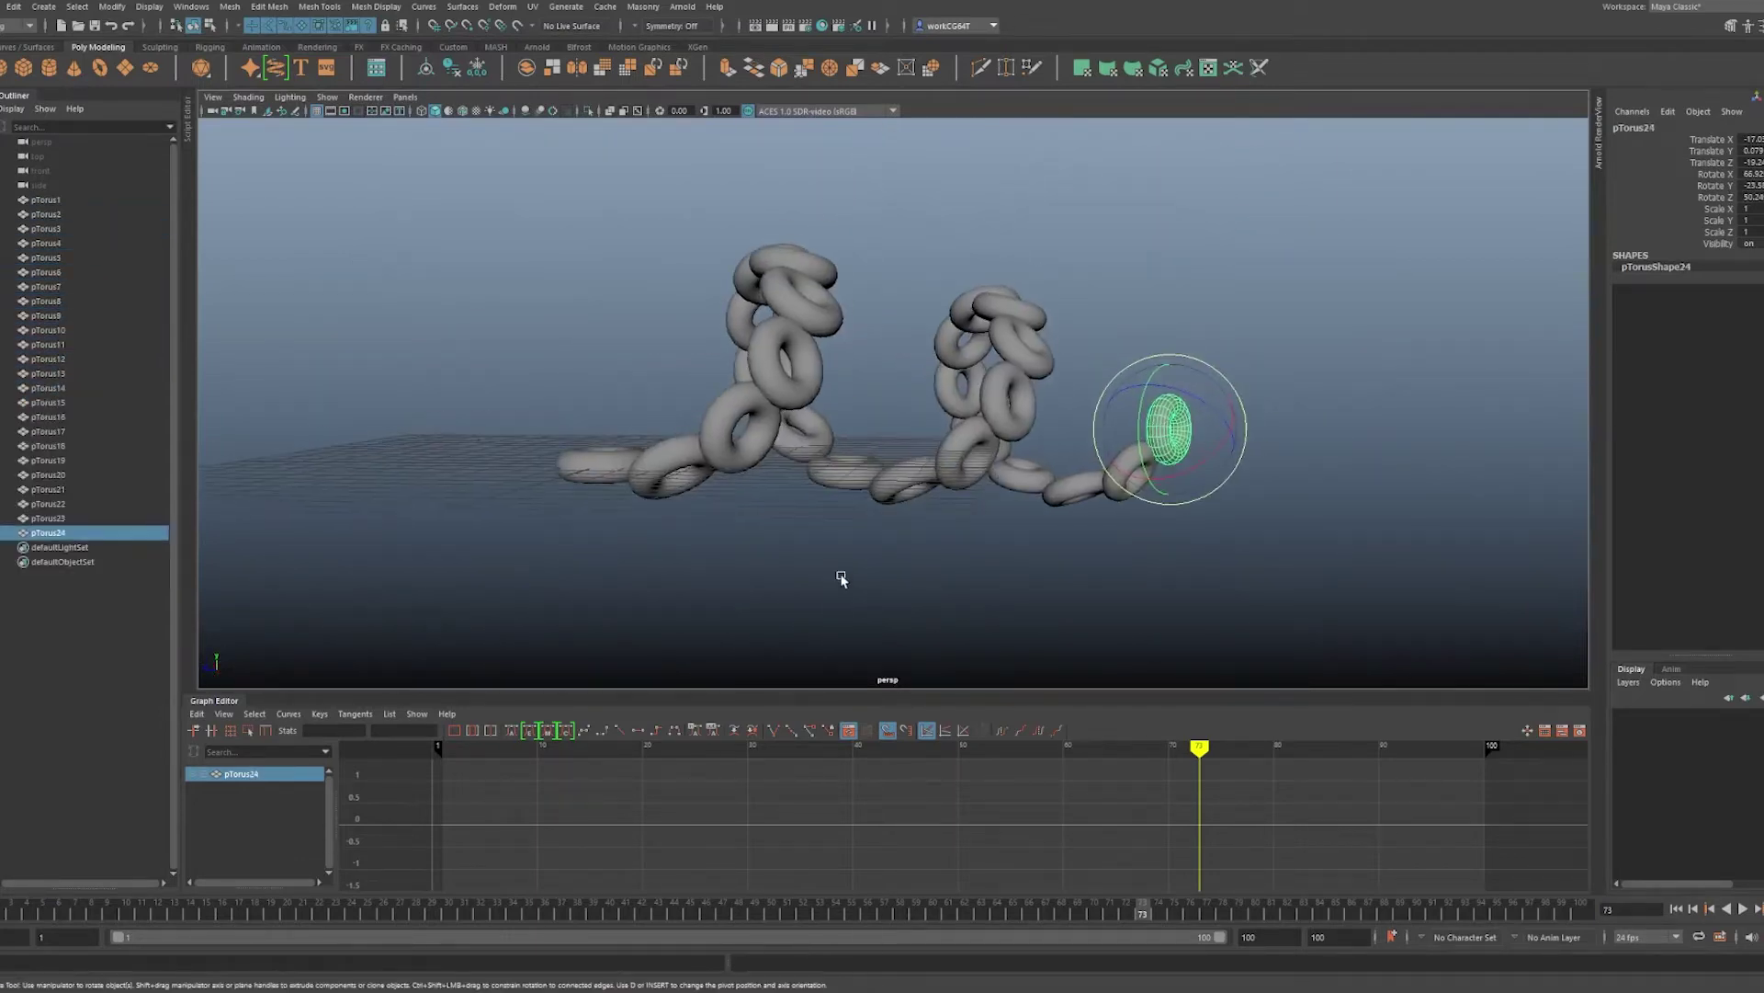
alt+drag(842, 578, 621, 508)
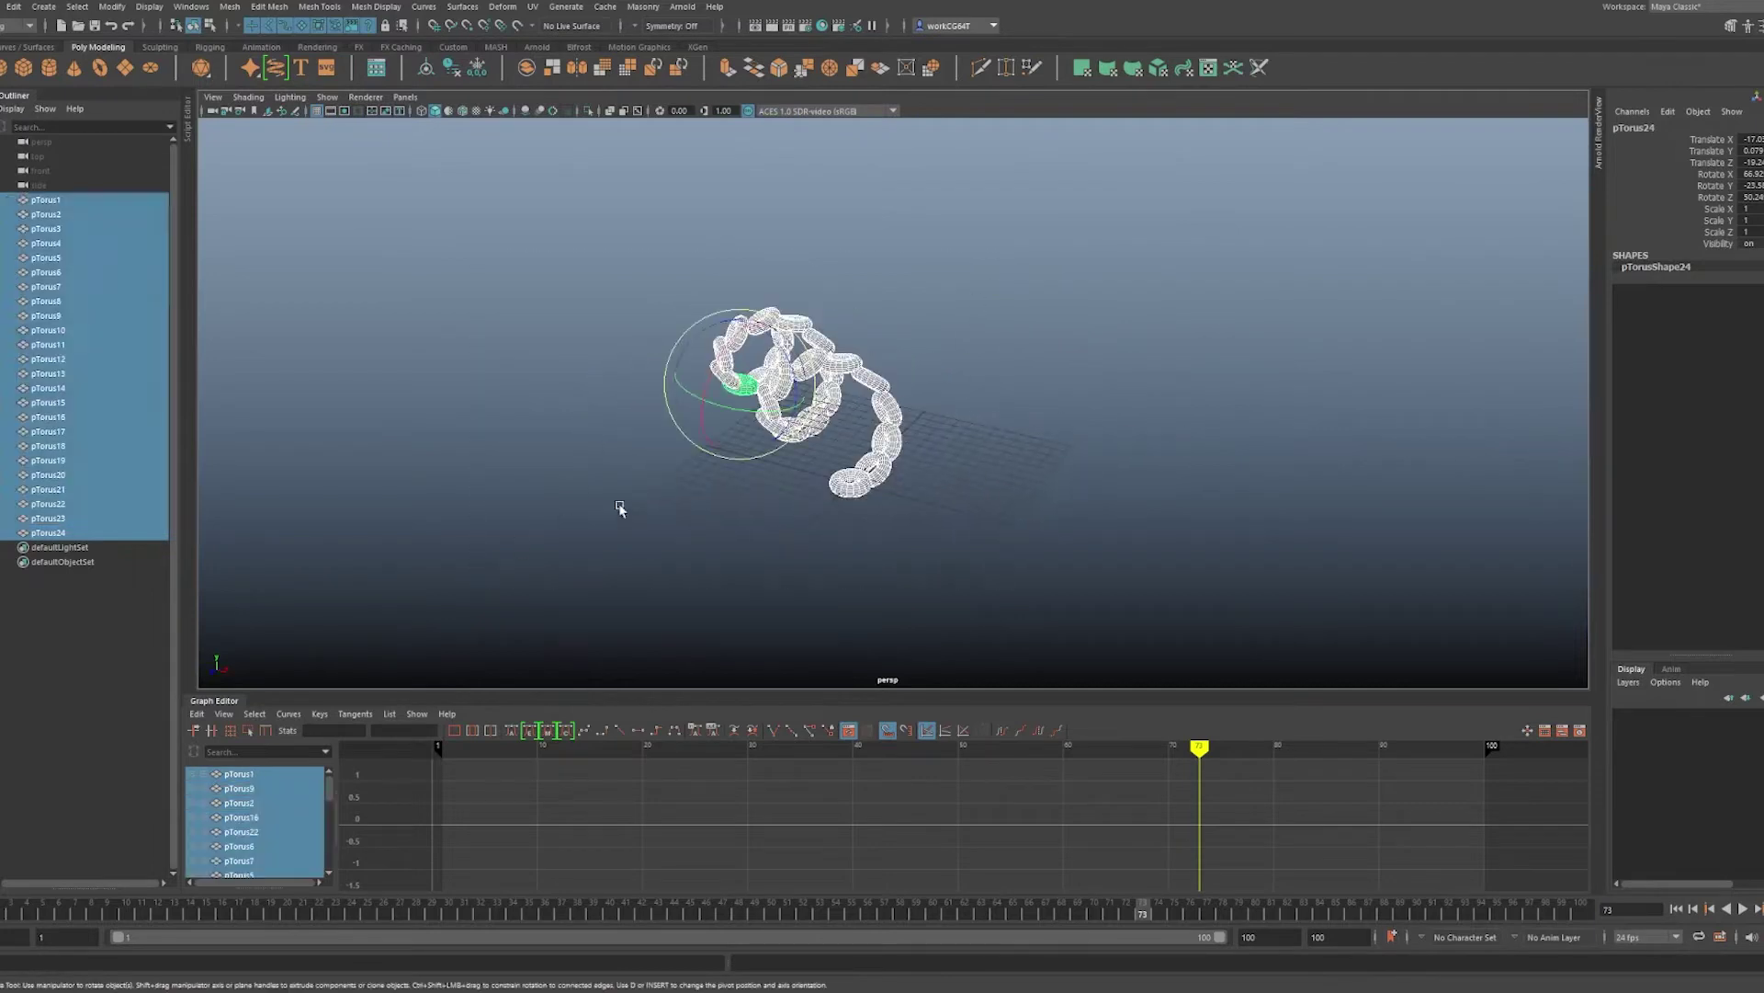
key(Delete)
- Create a polygon torus at the origin and lower its axis subdivisions
alt+right_drag(907, 519, 976, 630)
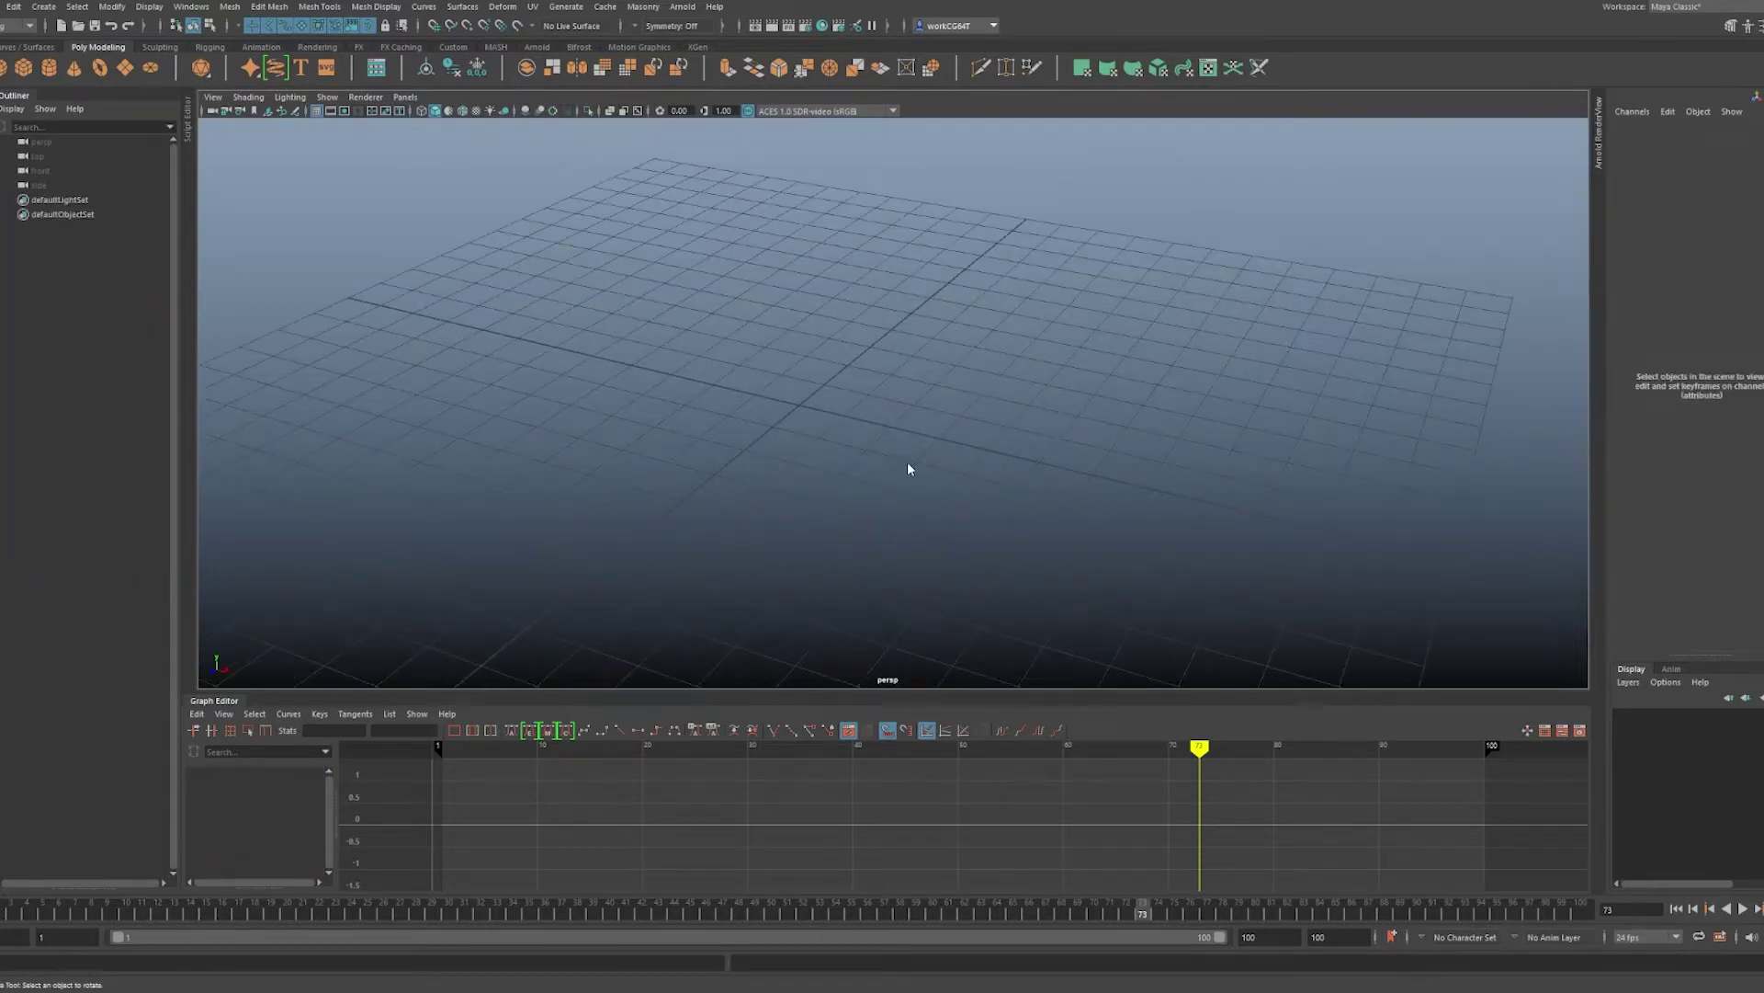
shift+right_drag(908, 468, 939, 483)
alt+drag(935, 481, 772, 464)
mouse_move(965, 543)
alt+middle_down()
mouse_move(729, 394)
mouse_move(969, 522)
alt+middle_up()
alt+drag(921, 428, 970, 466)
click(1645, 291)
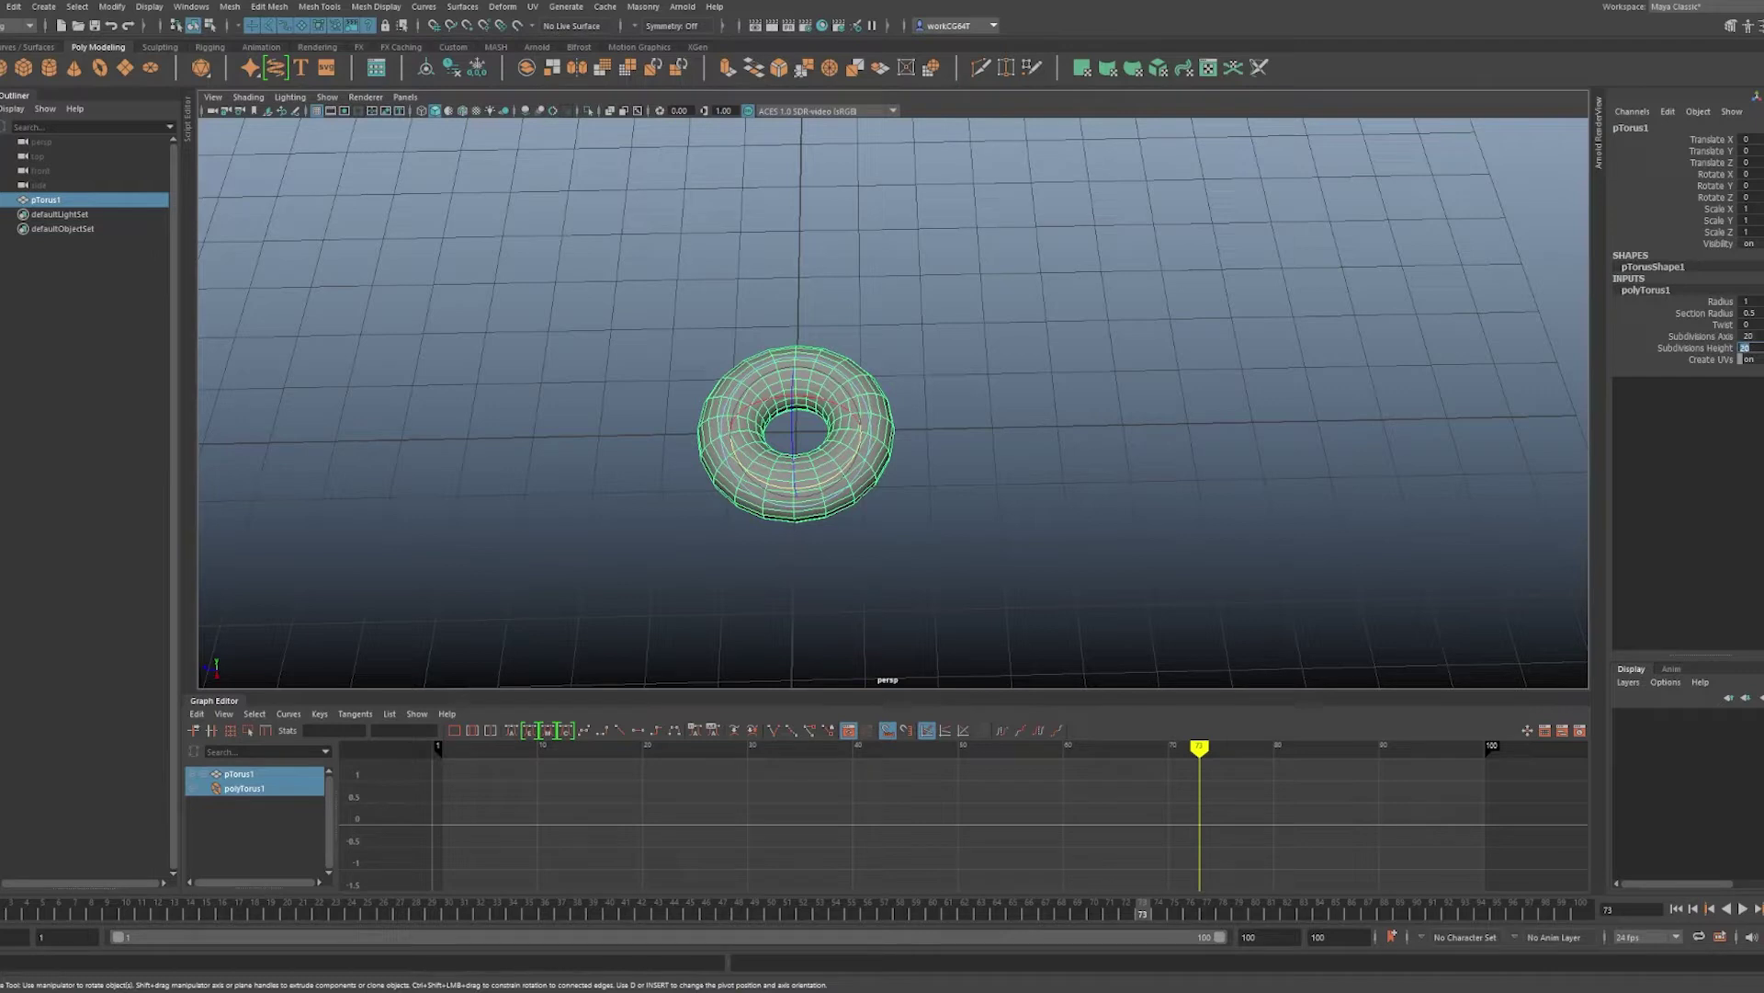
key(Return)
- With object X symmetry on, move the vertices of one torus half outward along X to stretch it into an elongated link
alt+drag(827, 431, 1032, 457)
right_drag(1057, 418, 999, 419)
drag(1167, 297, 981, 551)
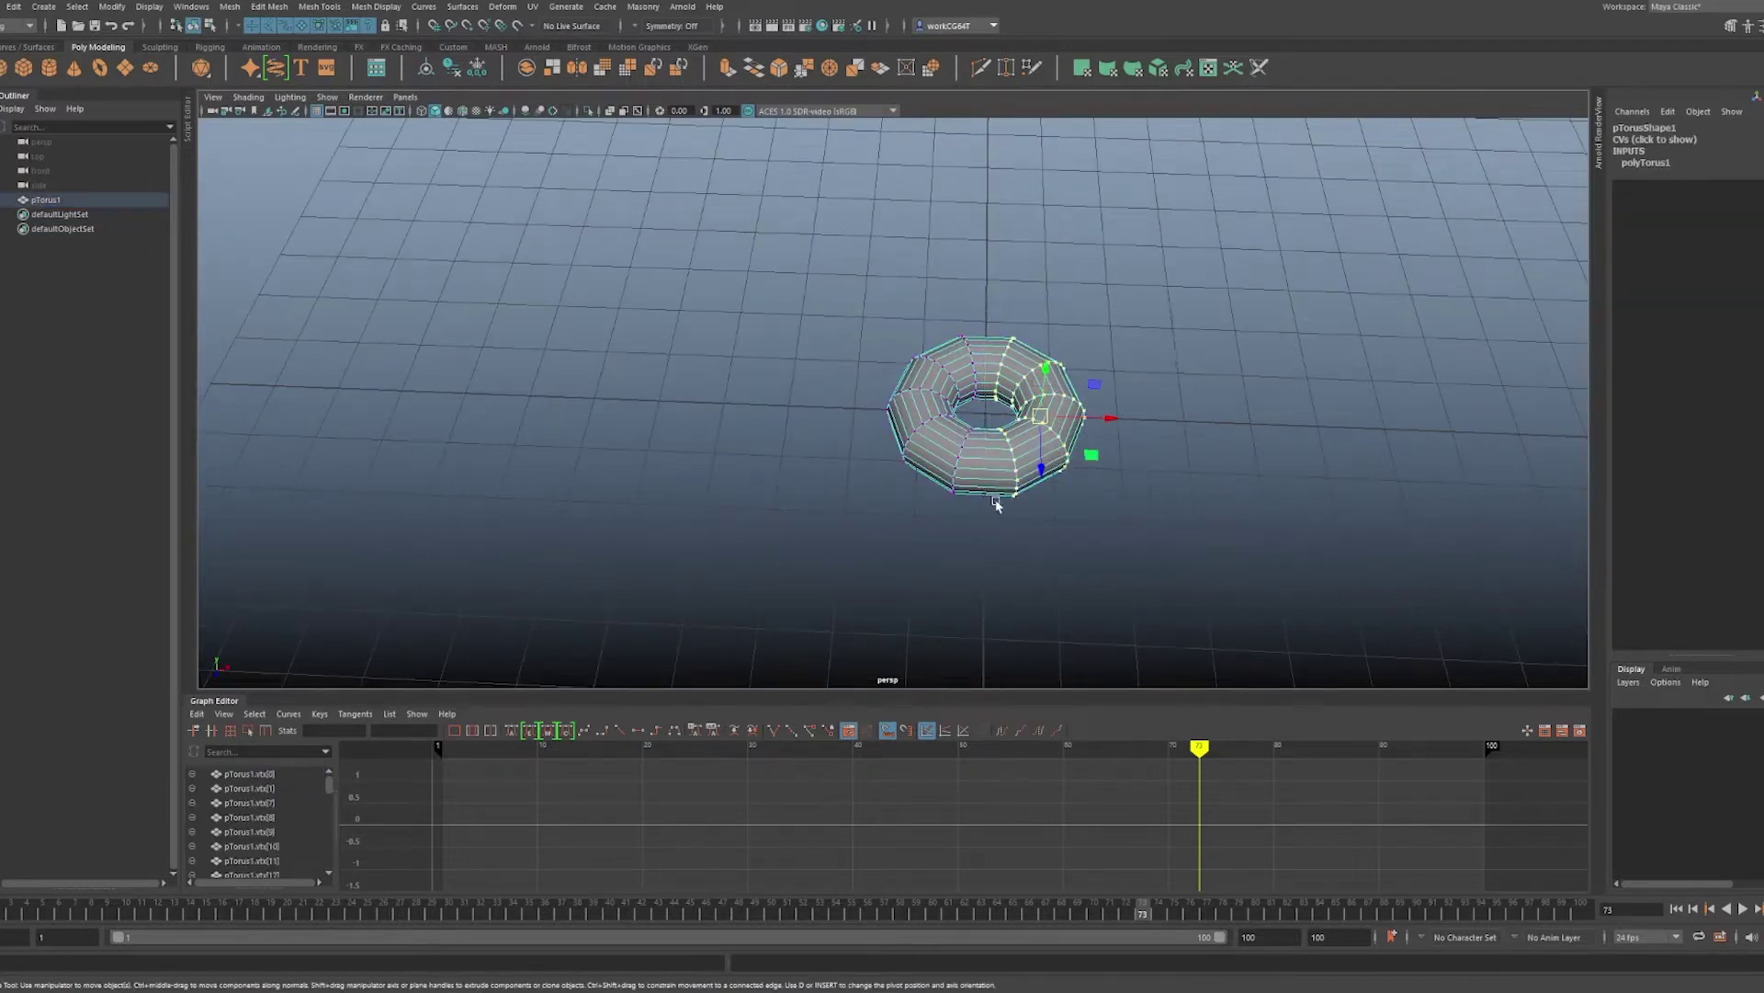
right_drag(989, 277, 1002, 244)
drag(1163, 295, 987, 565)
drag(1096, 416, 1160, 420)
- Return the link to object selection mode and turn symmetry off
key(q)
key(F8)
alt+drag(1111, 366, 992, 368)
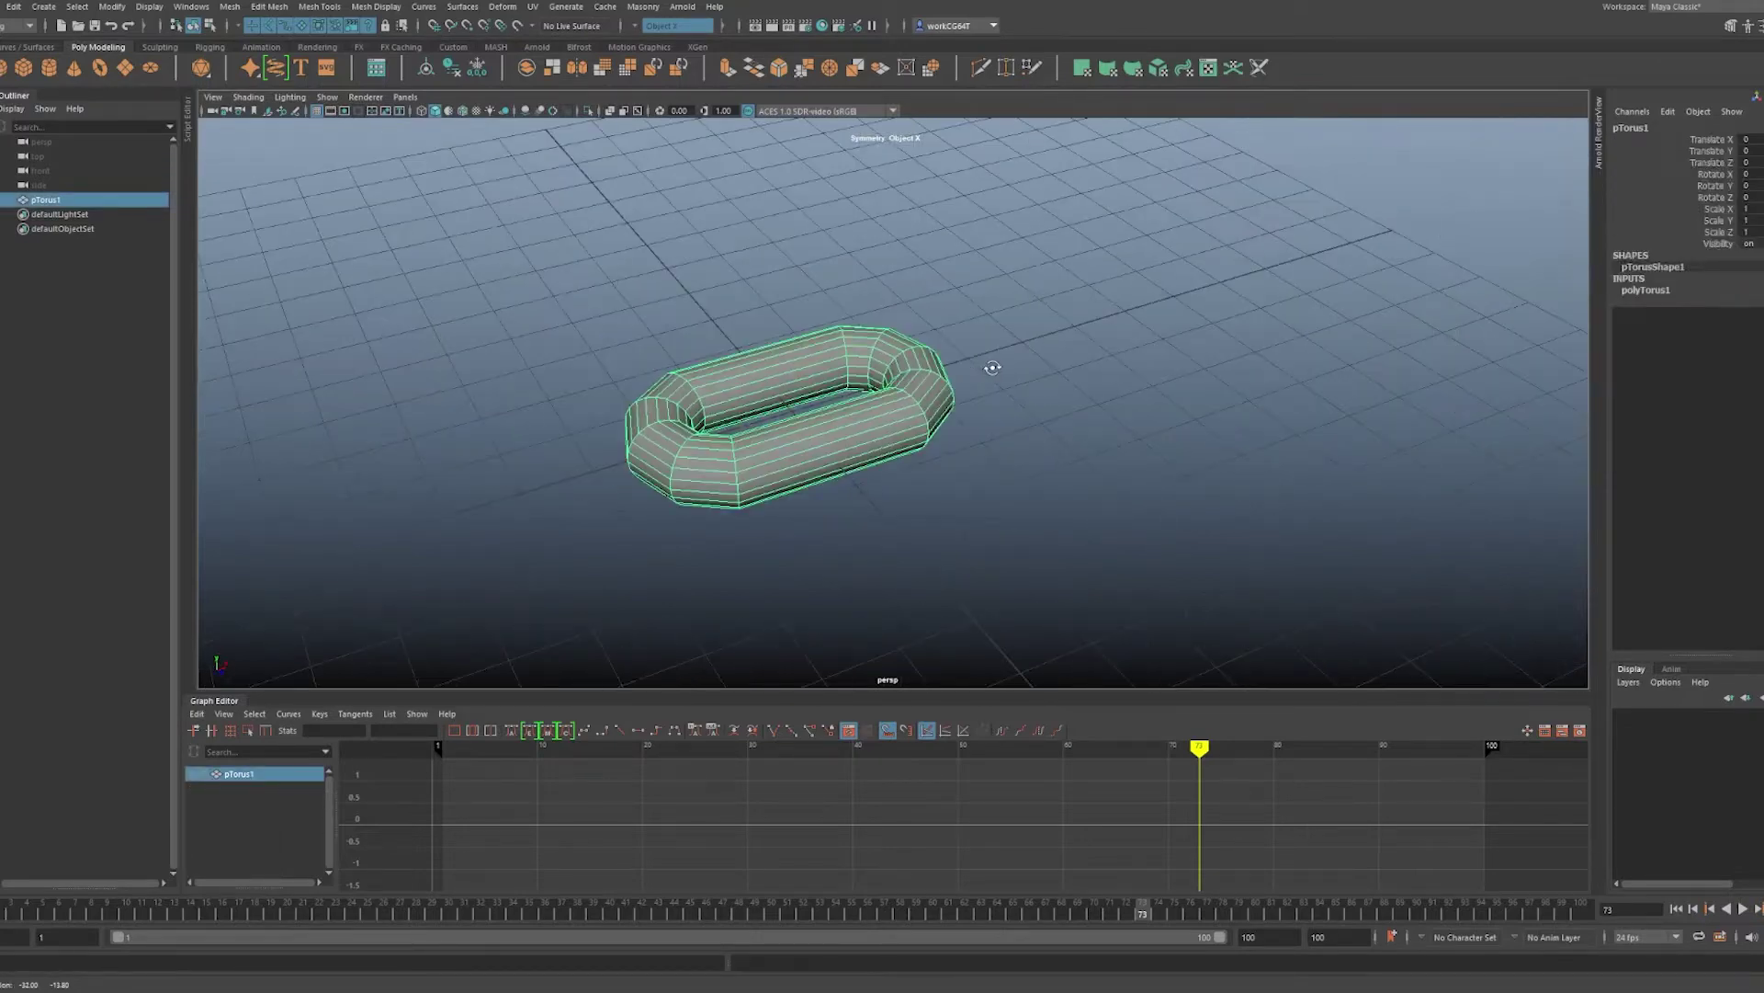
key(w)
right_drag(946, 354, 956, 266)
alt+drag(956, 266, 948, 393)
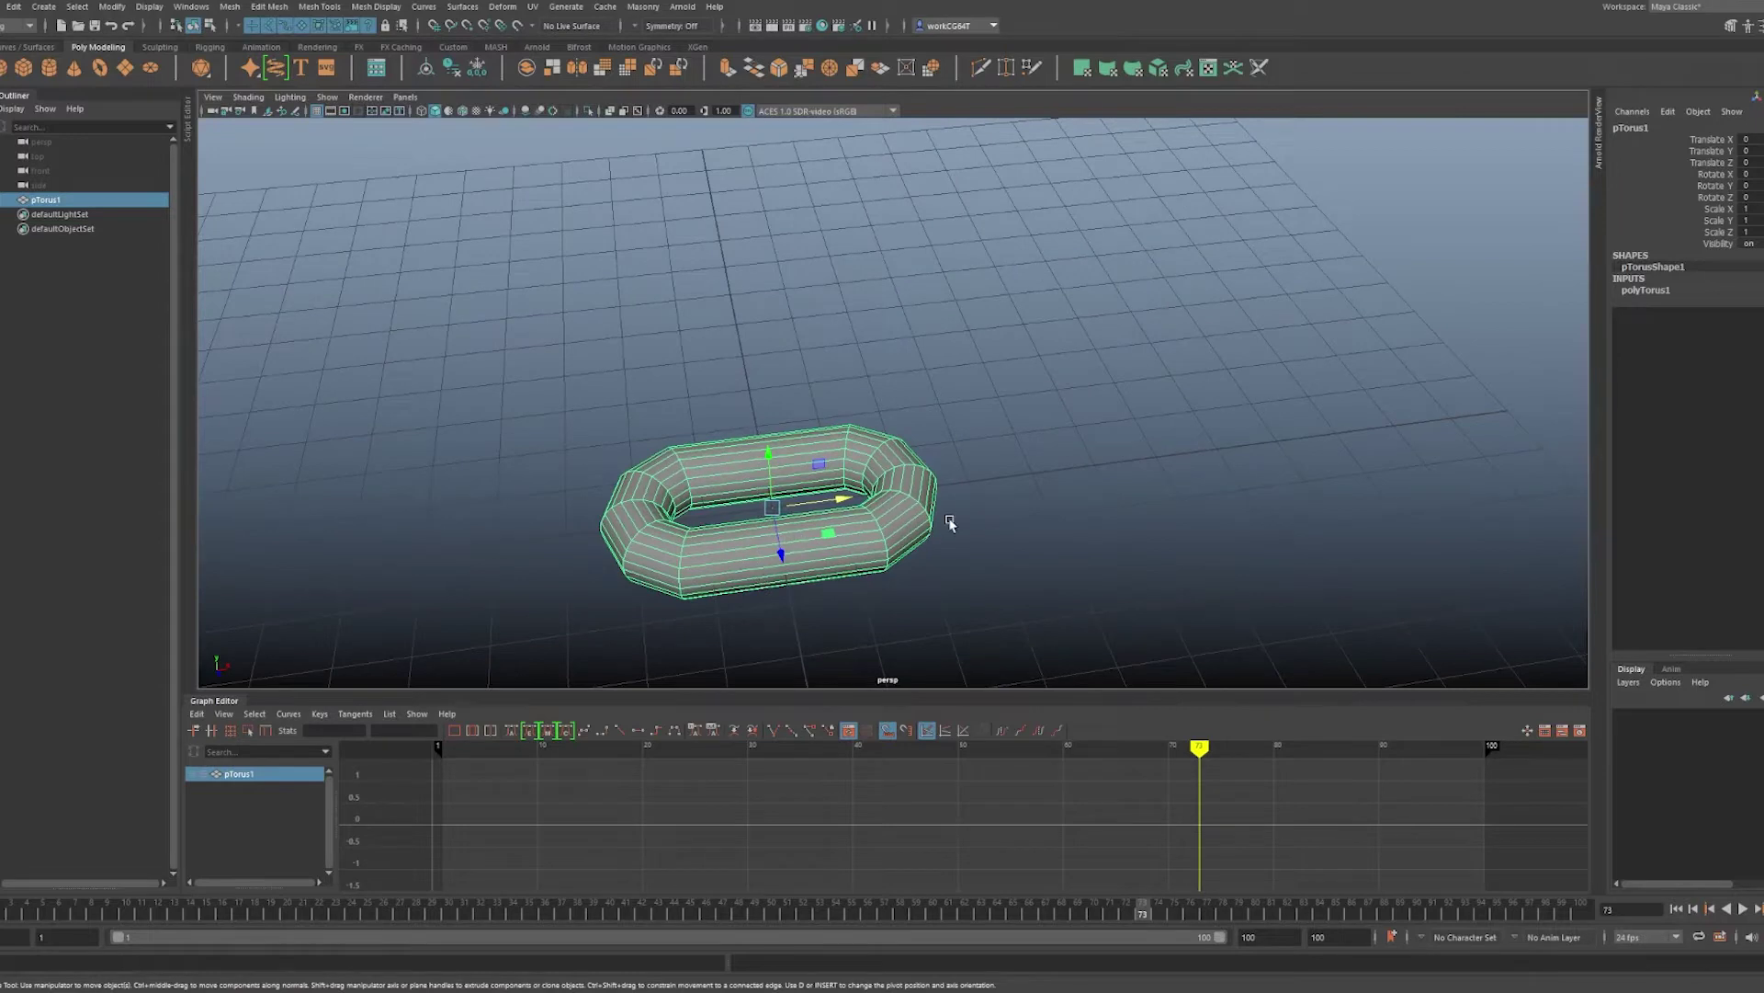
- Duplicate the link and interlock the copy by rotating it -90 degrees around X and moving it about 2.97 units along X
key(ctrl+d)
key(e)
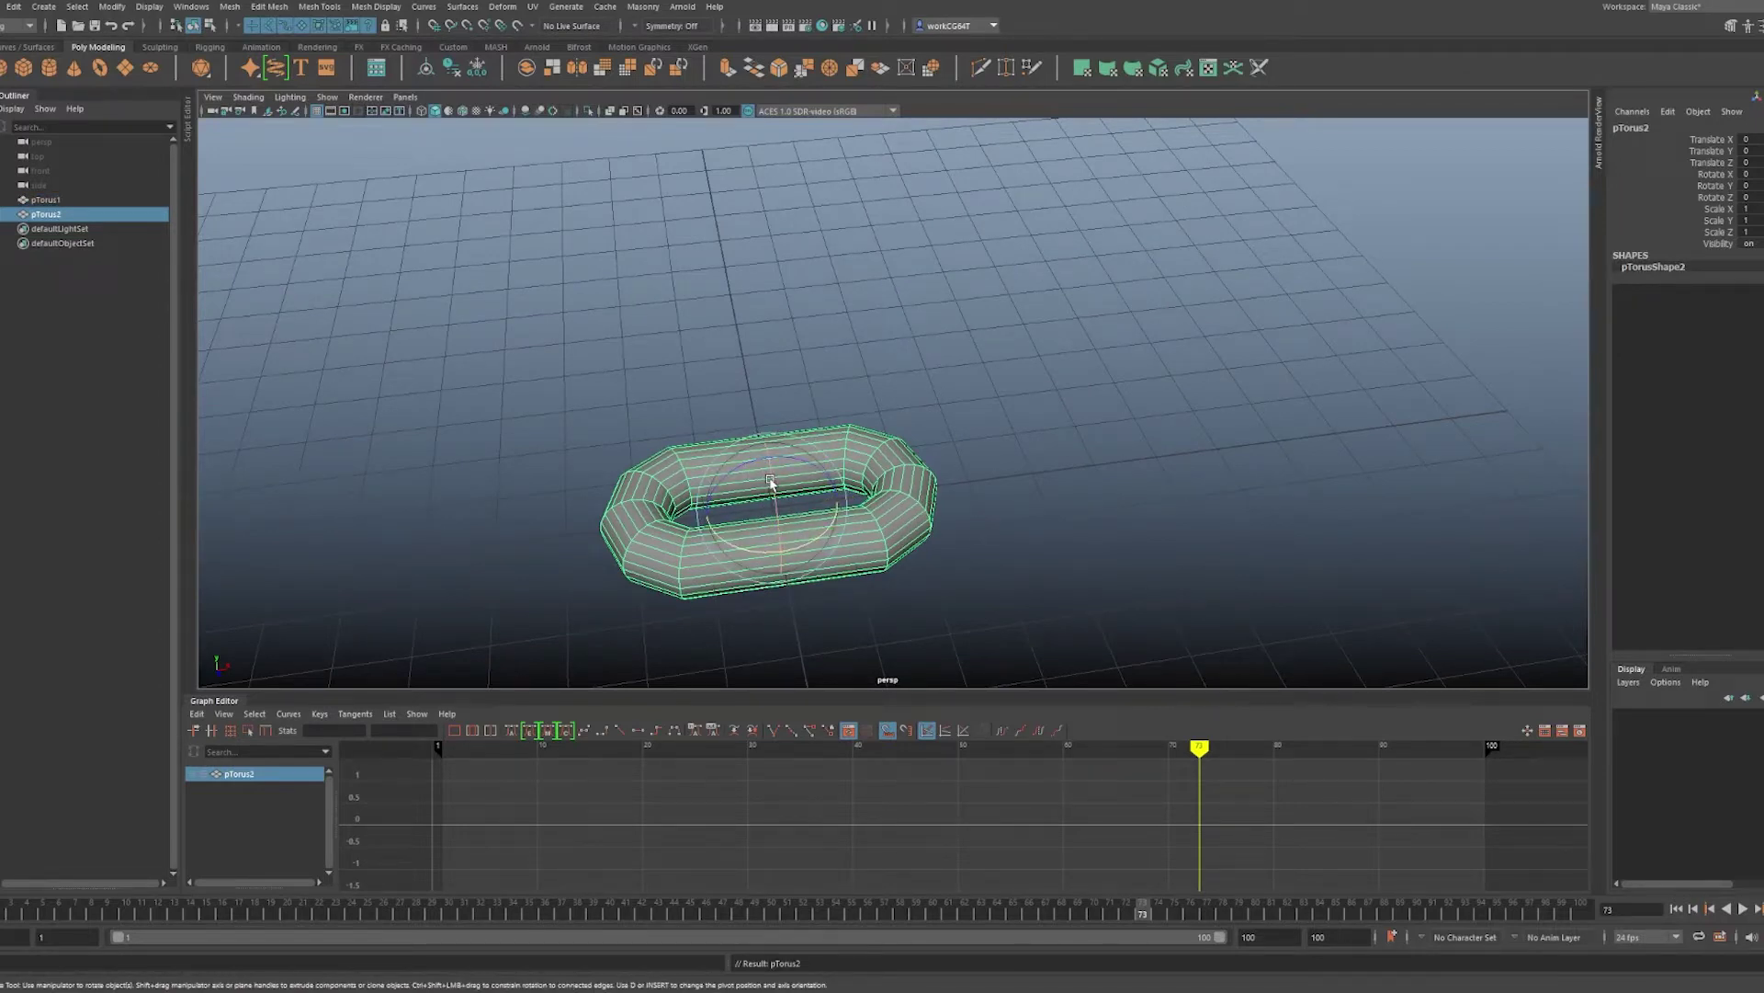
drag(770, 481, 778, 551)
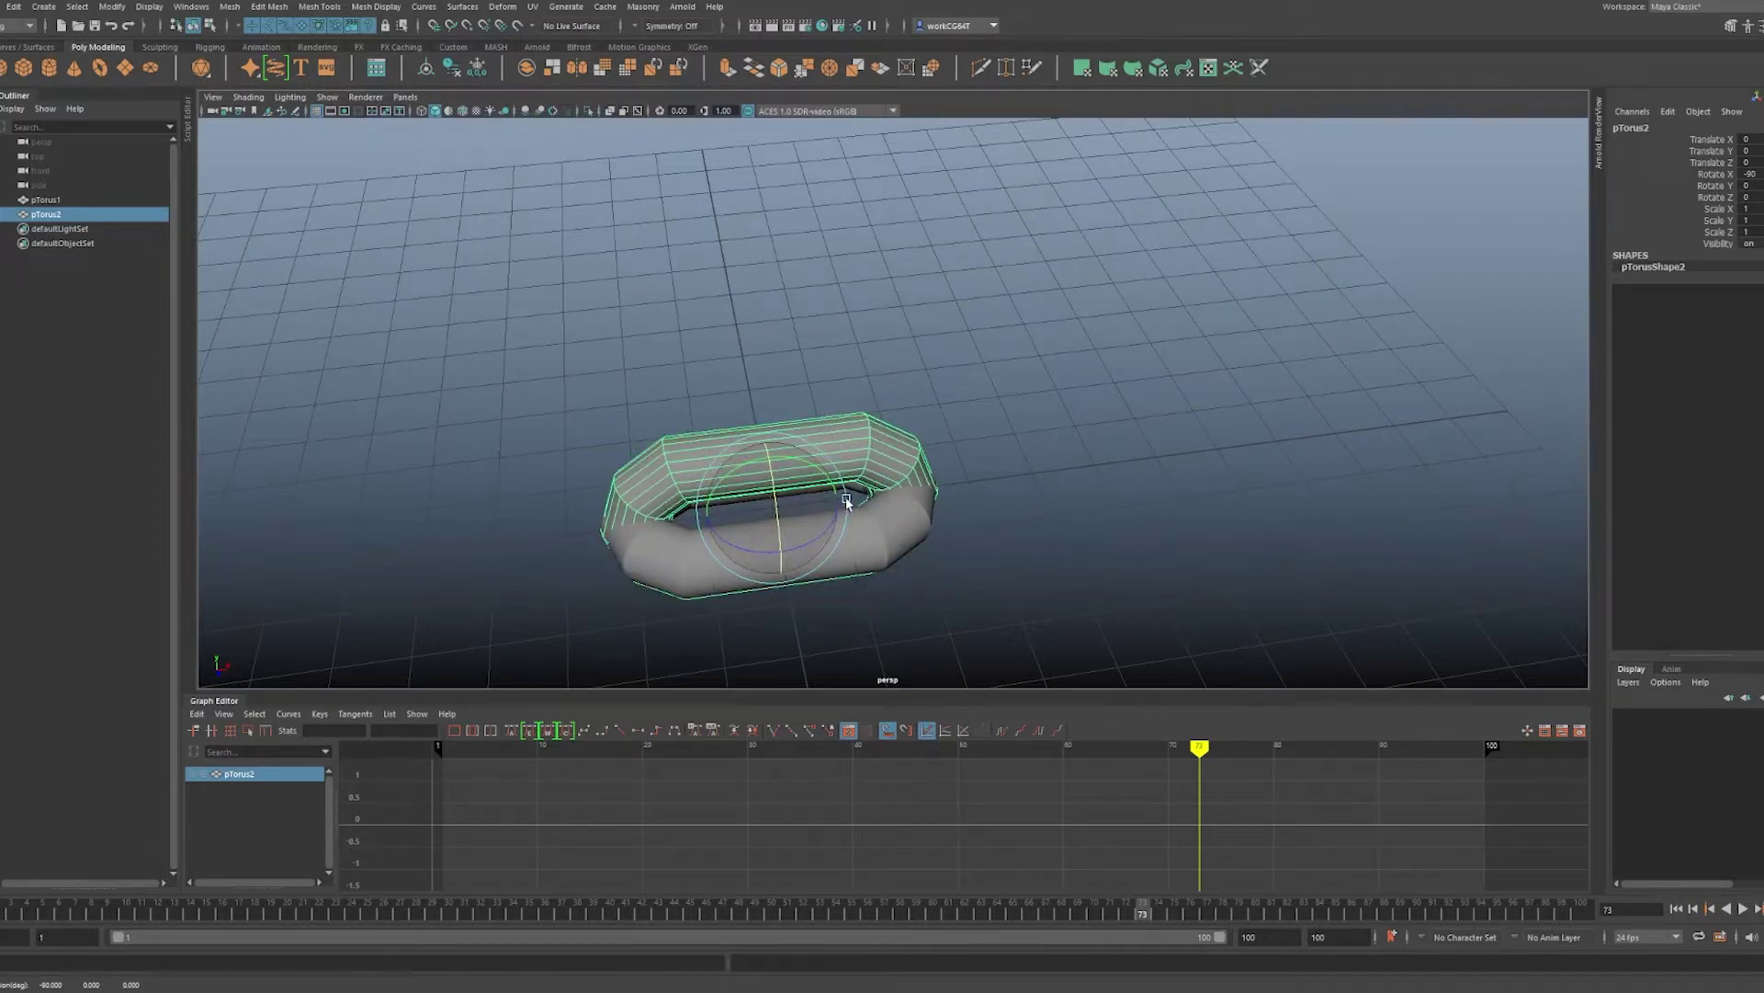
key(w)
drag(847, 501, 1072, 481)
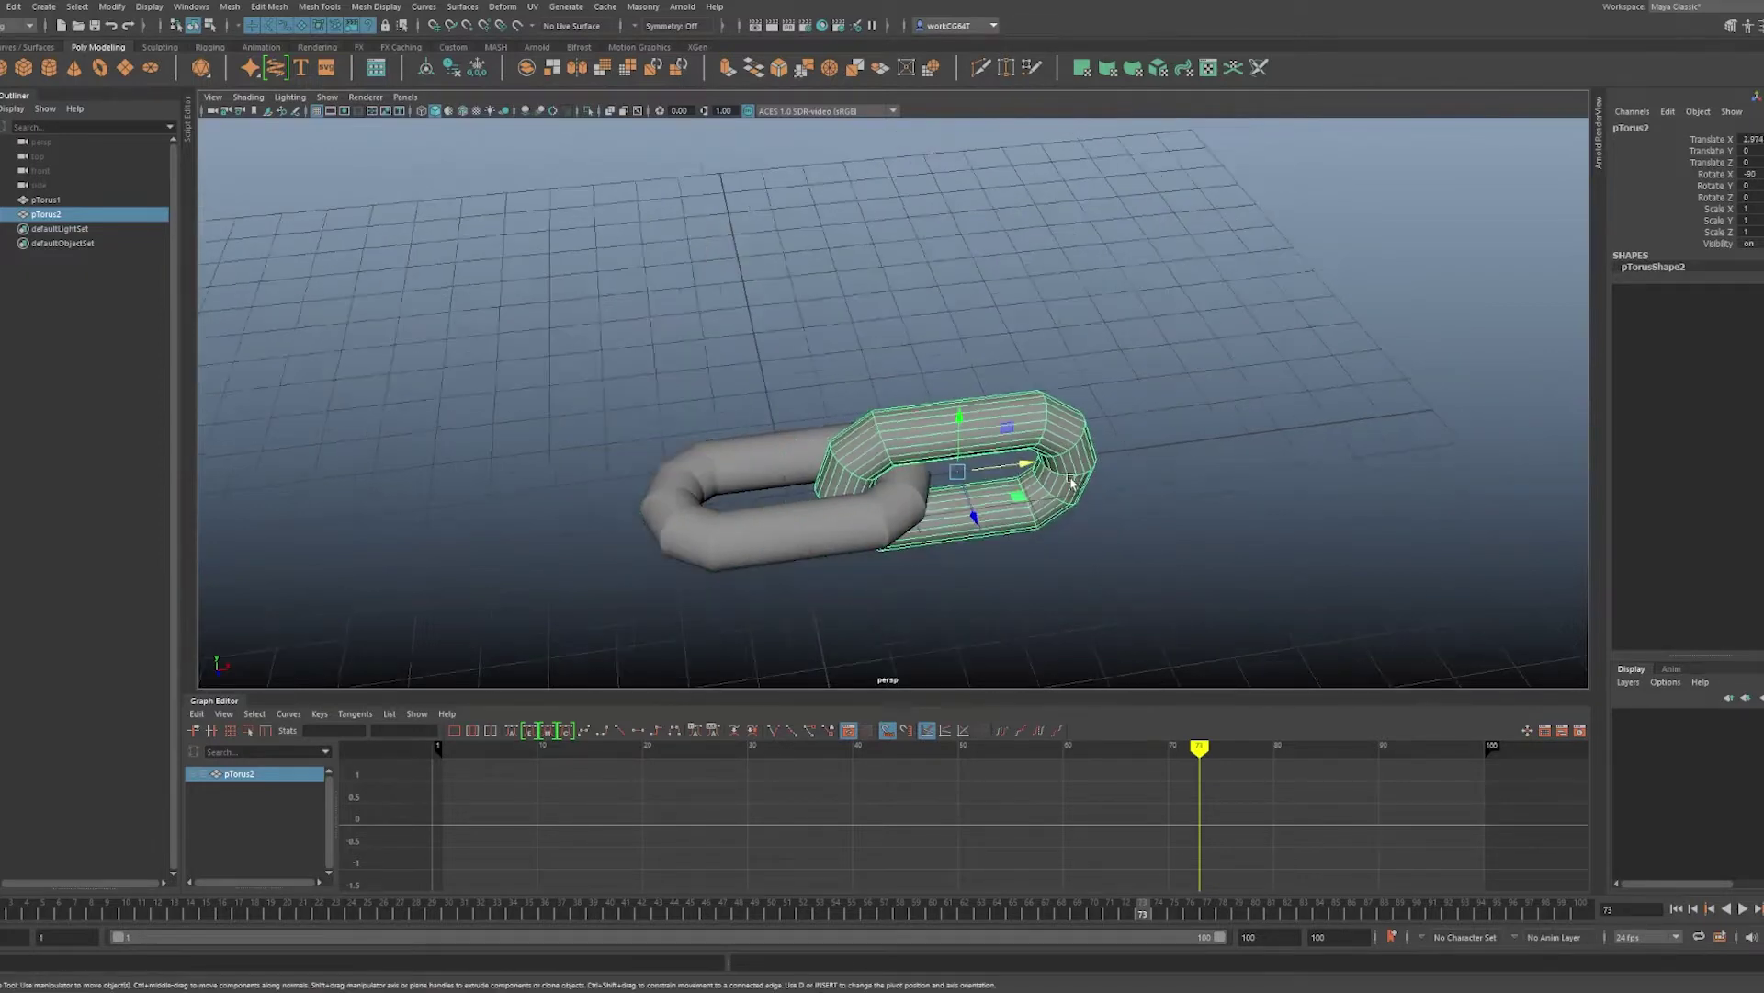
- Repeat Duplicate with Transform eleven times on the second link to build a straight chain of 13 links
scroll(1168, 487, down, 5)
key(shift+d)
key(shift+d)
key(shift+d)
key(shift+d)
key(shift+d)
key(shift+d)
key(shift+d)
key(shift+d)
key(shift+d)
key(shift+d)
key(shift+d)
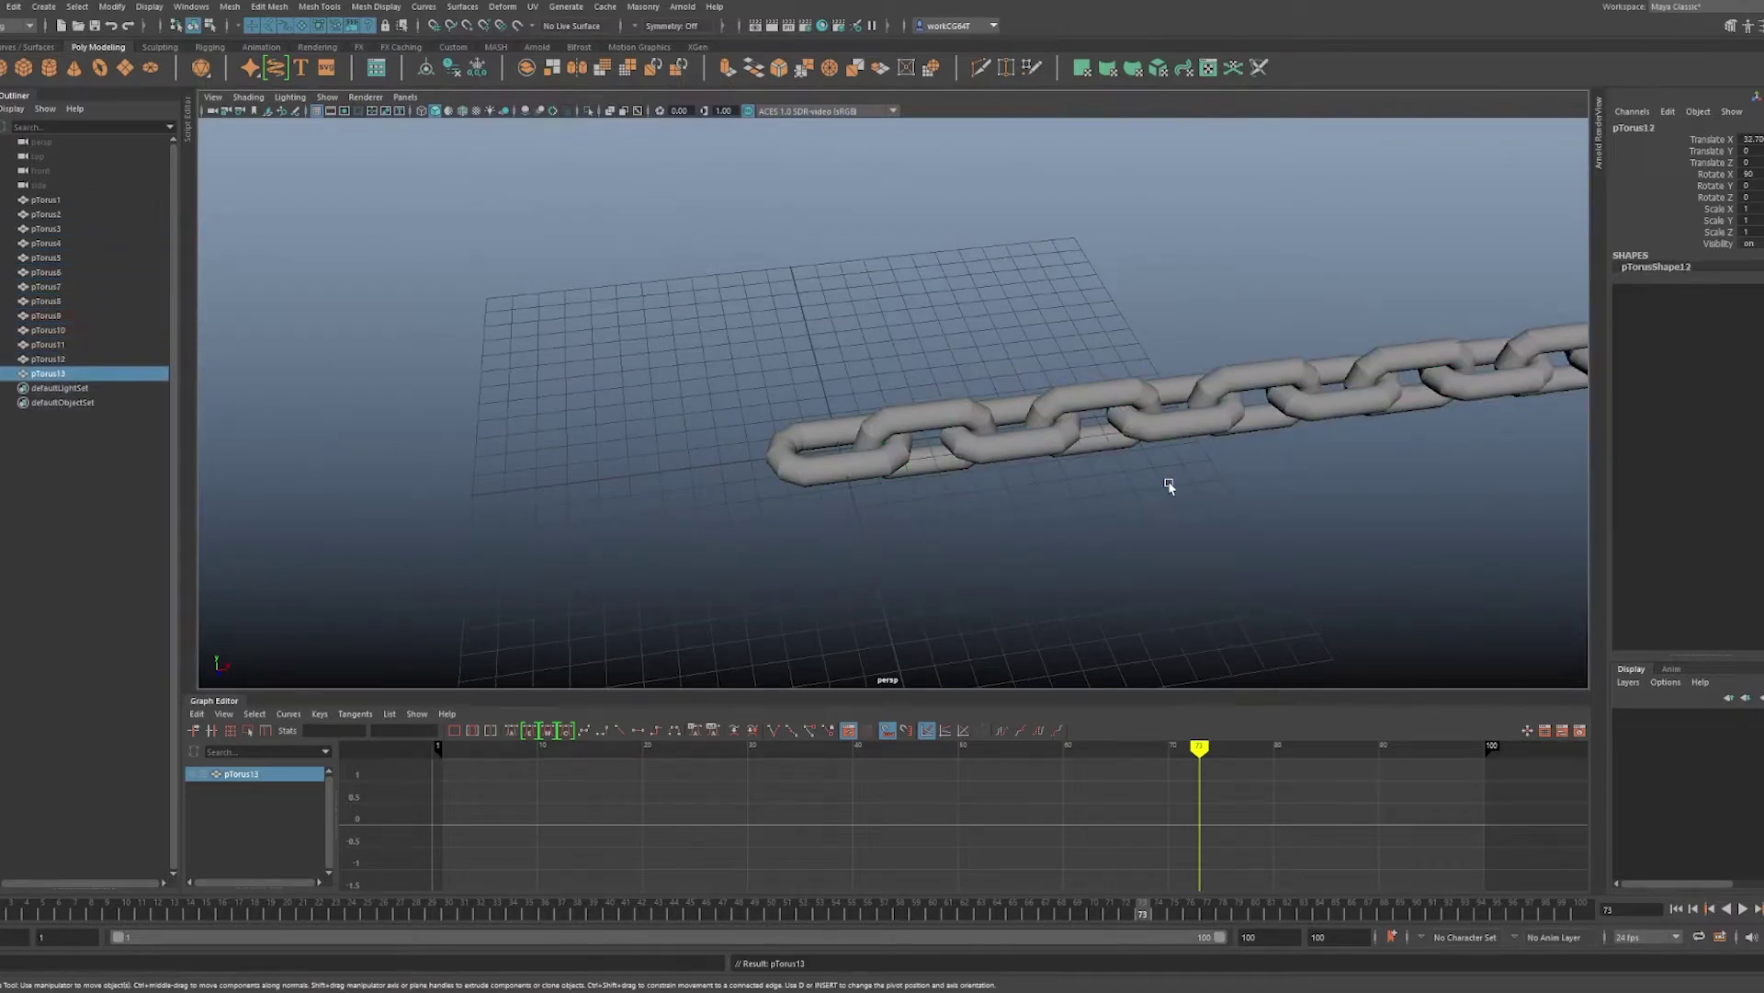
- Repeat Duplicate with Transform eleven more times on the last link to extend the chain to 24 links
scroll(1169, 487, down, 3)
key(shift+d)
key(shift+d)
key(shift+d)
key(shift+d)
key(shift+d)
key(shift+d)
key(shift+d)
key(shift+d)
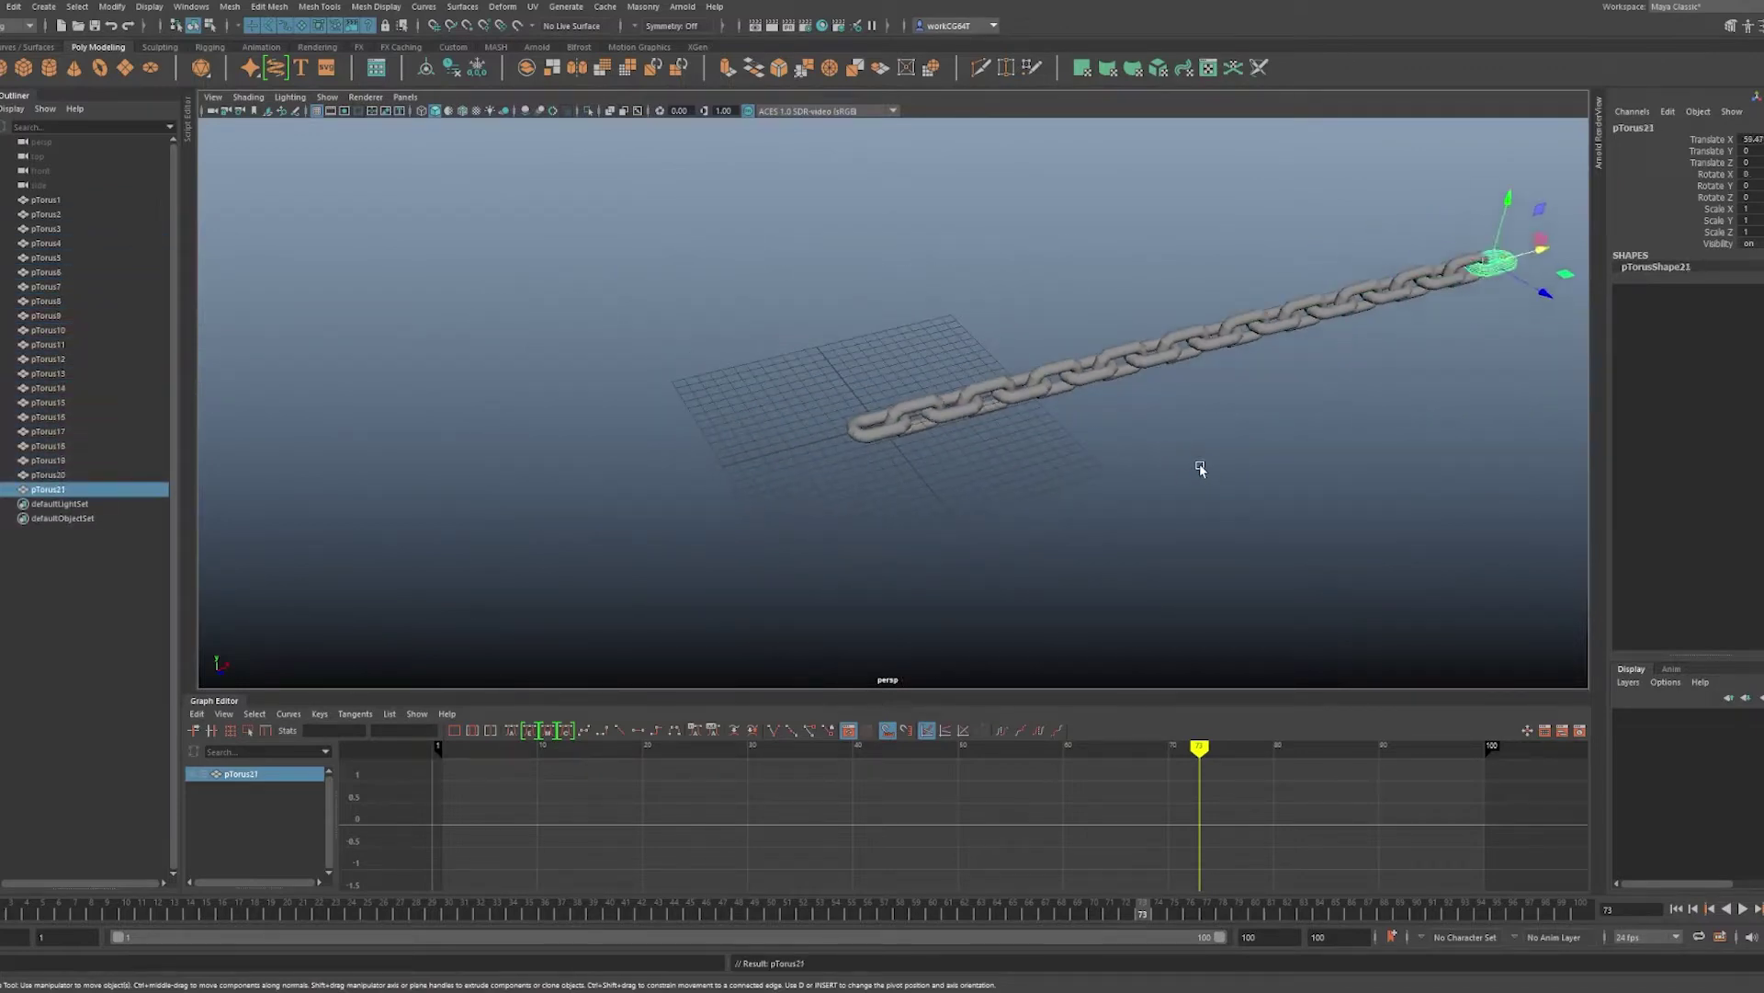
key(shift+d)
key(shift+d)
key(shift+d)
scroll(1047, 595, up, 5)
alt+middle_drag(1240, 460, 1052, 414)
alt+drag(1051, 413, 1081, 397)
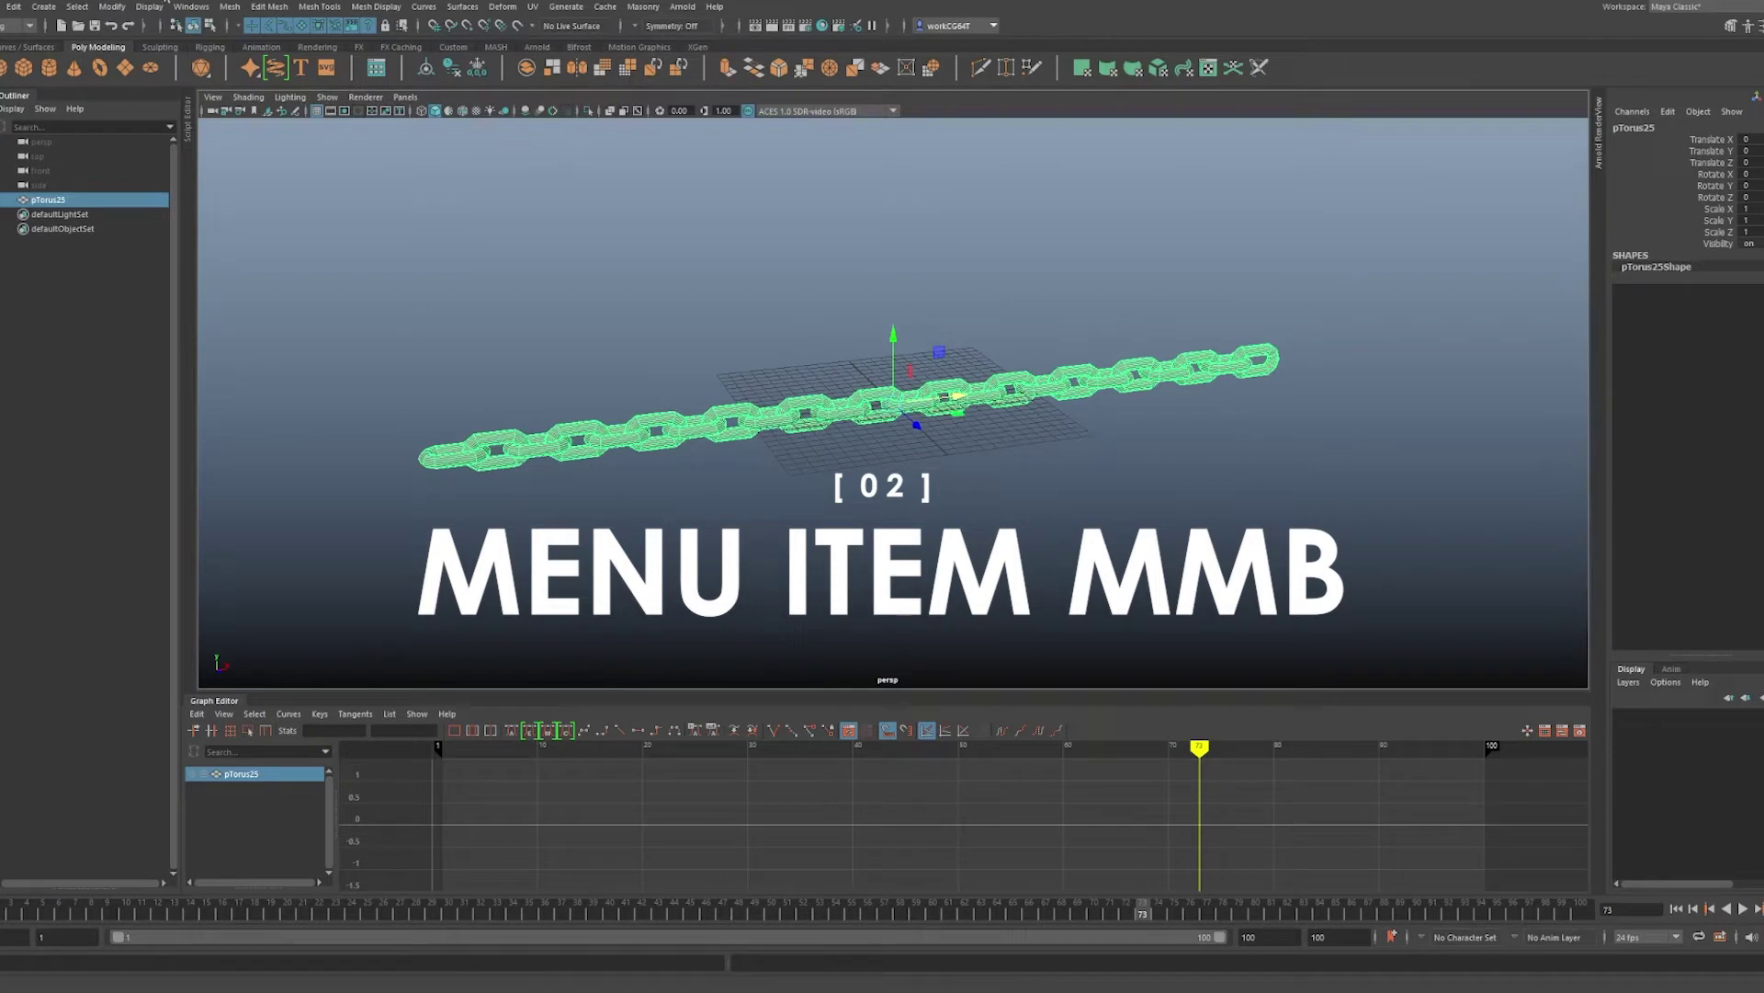
click(188, 7)
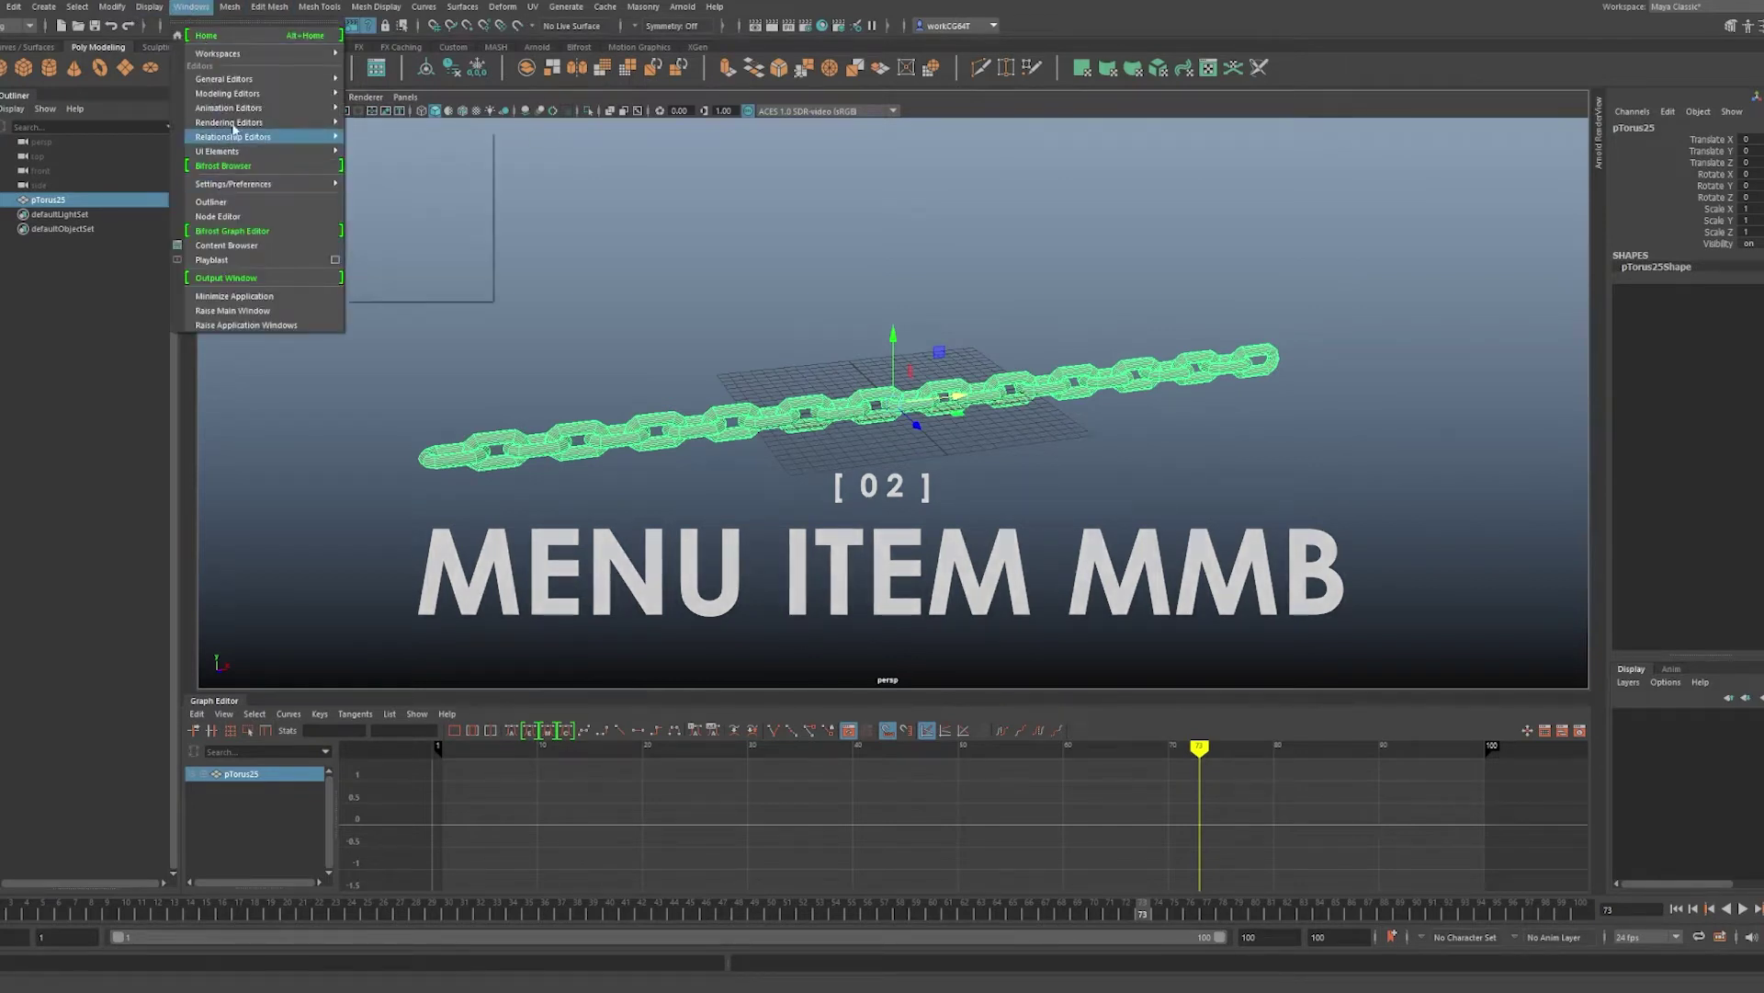
mouse_move(338, 121)
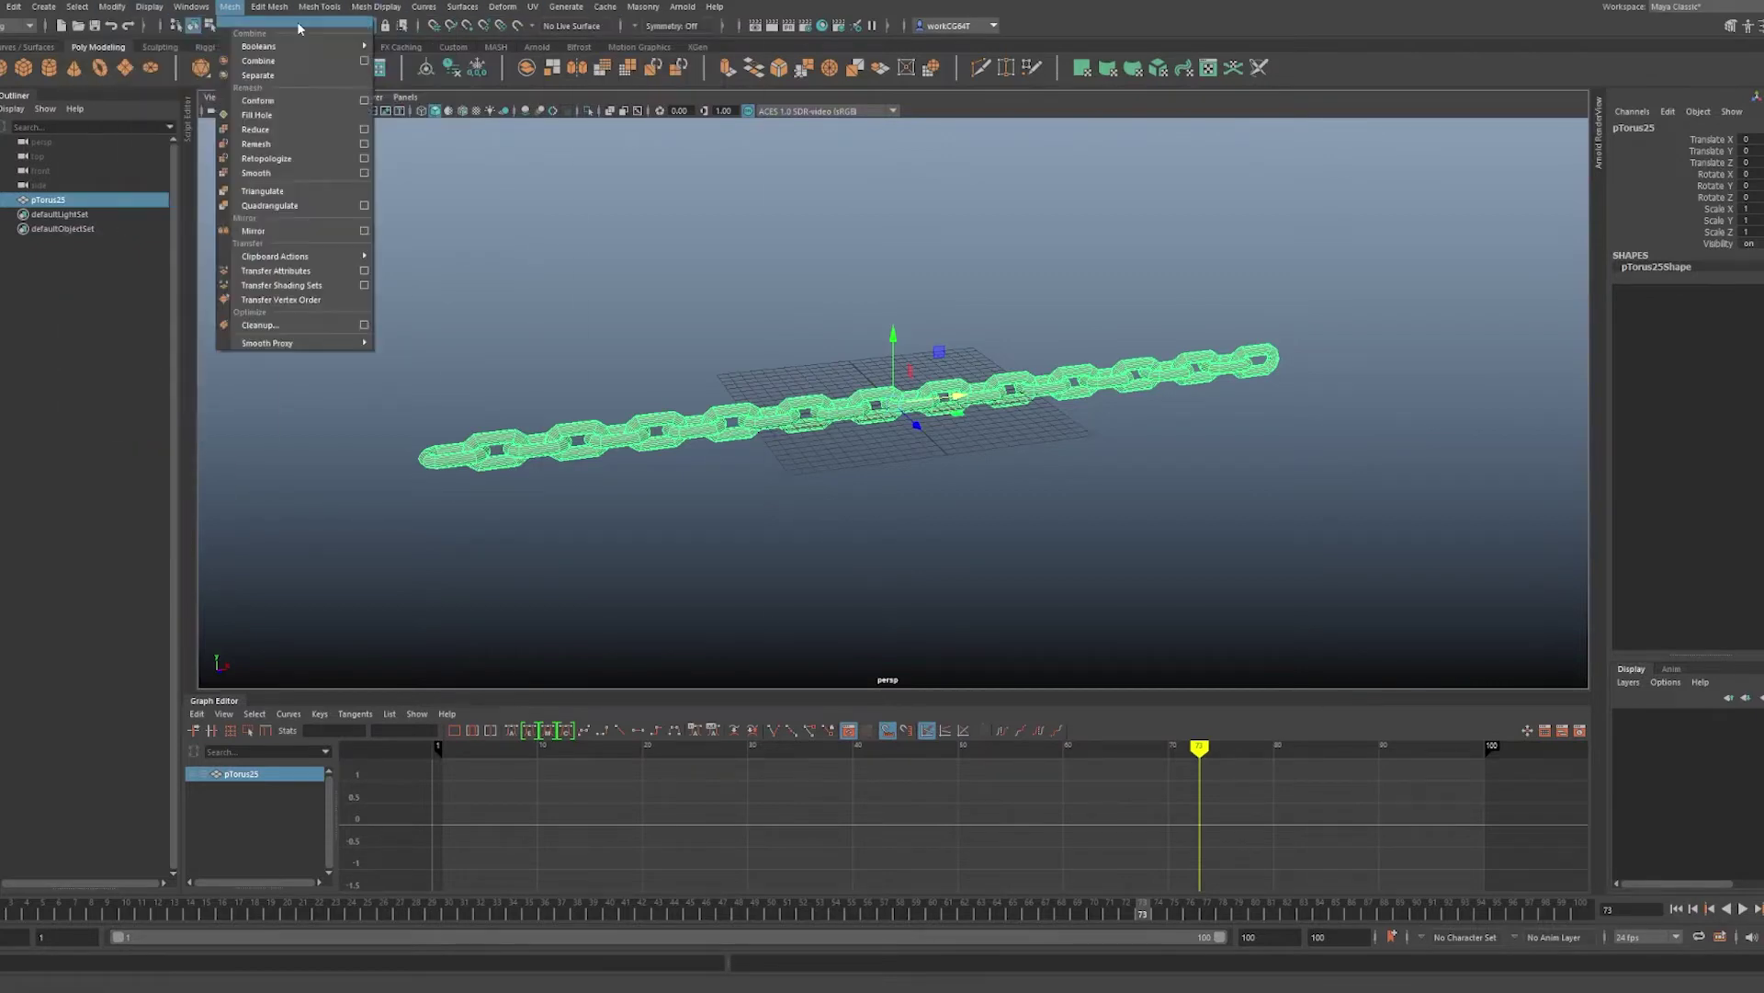
mouse_move(196, 7)
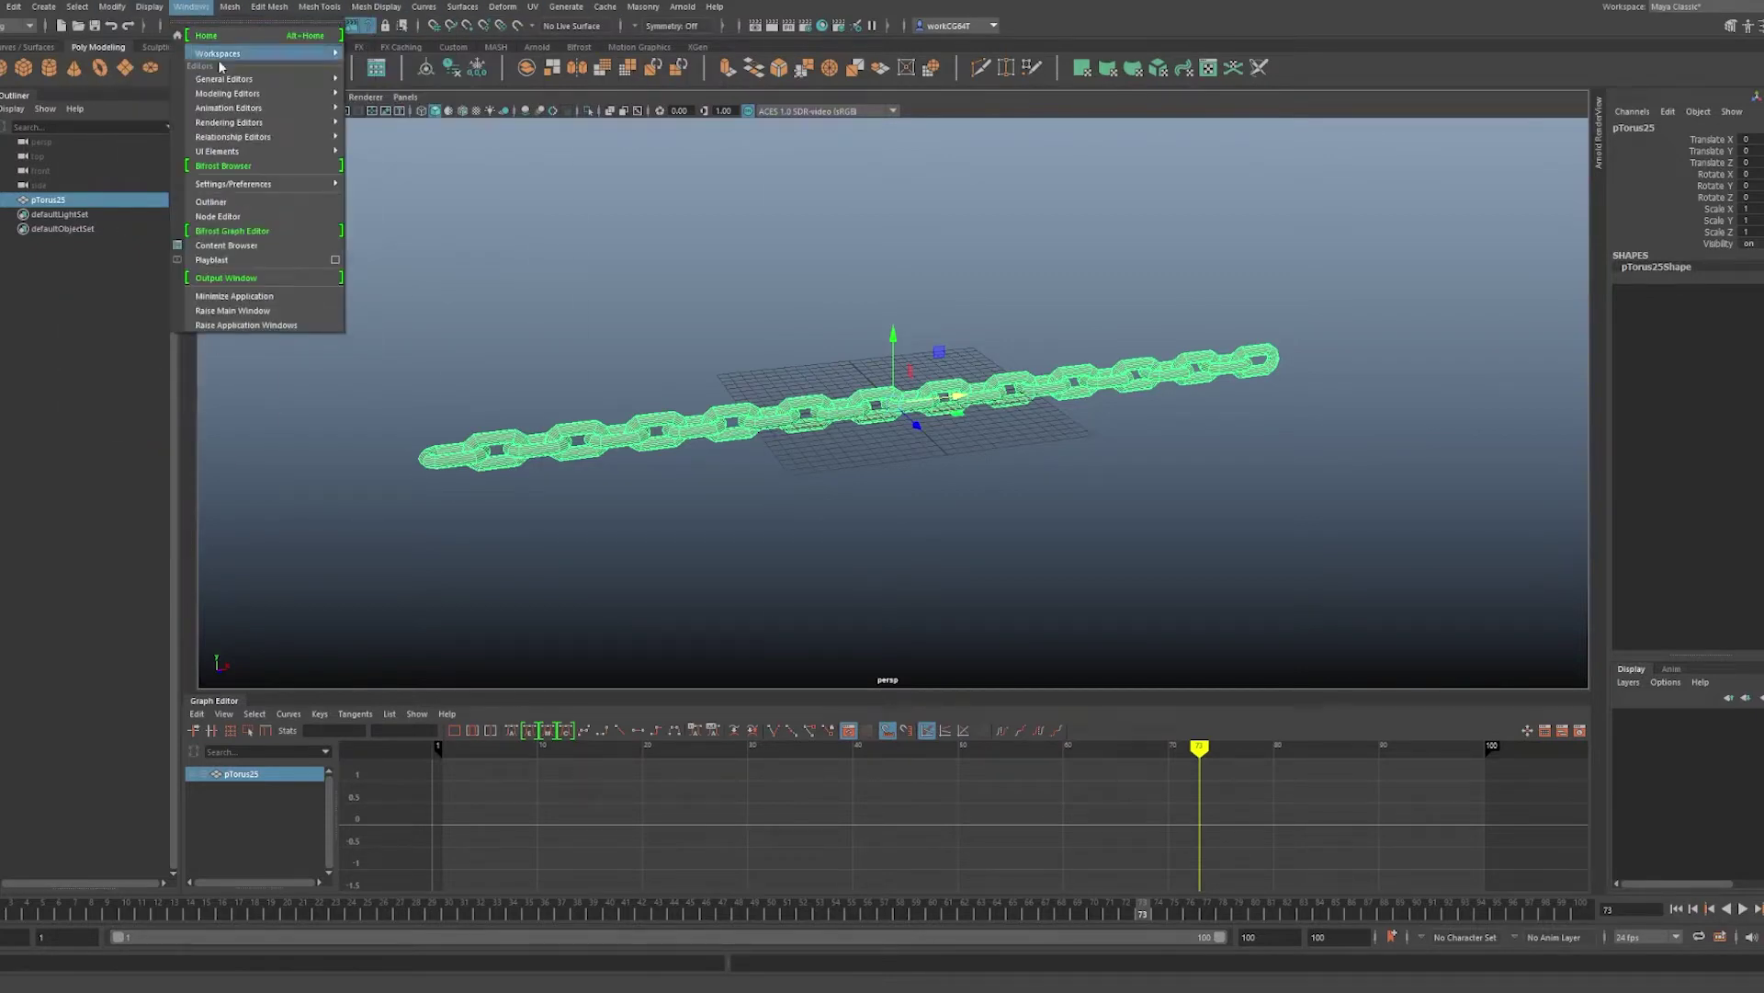
mouse_move(219, 109)
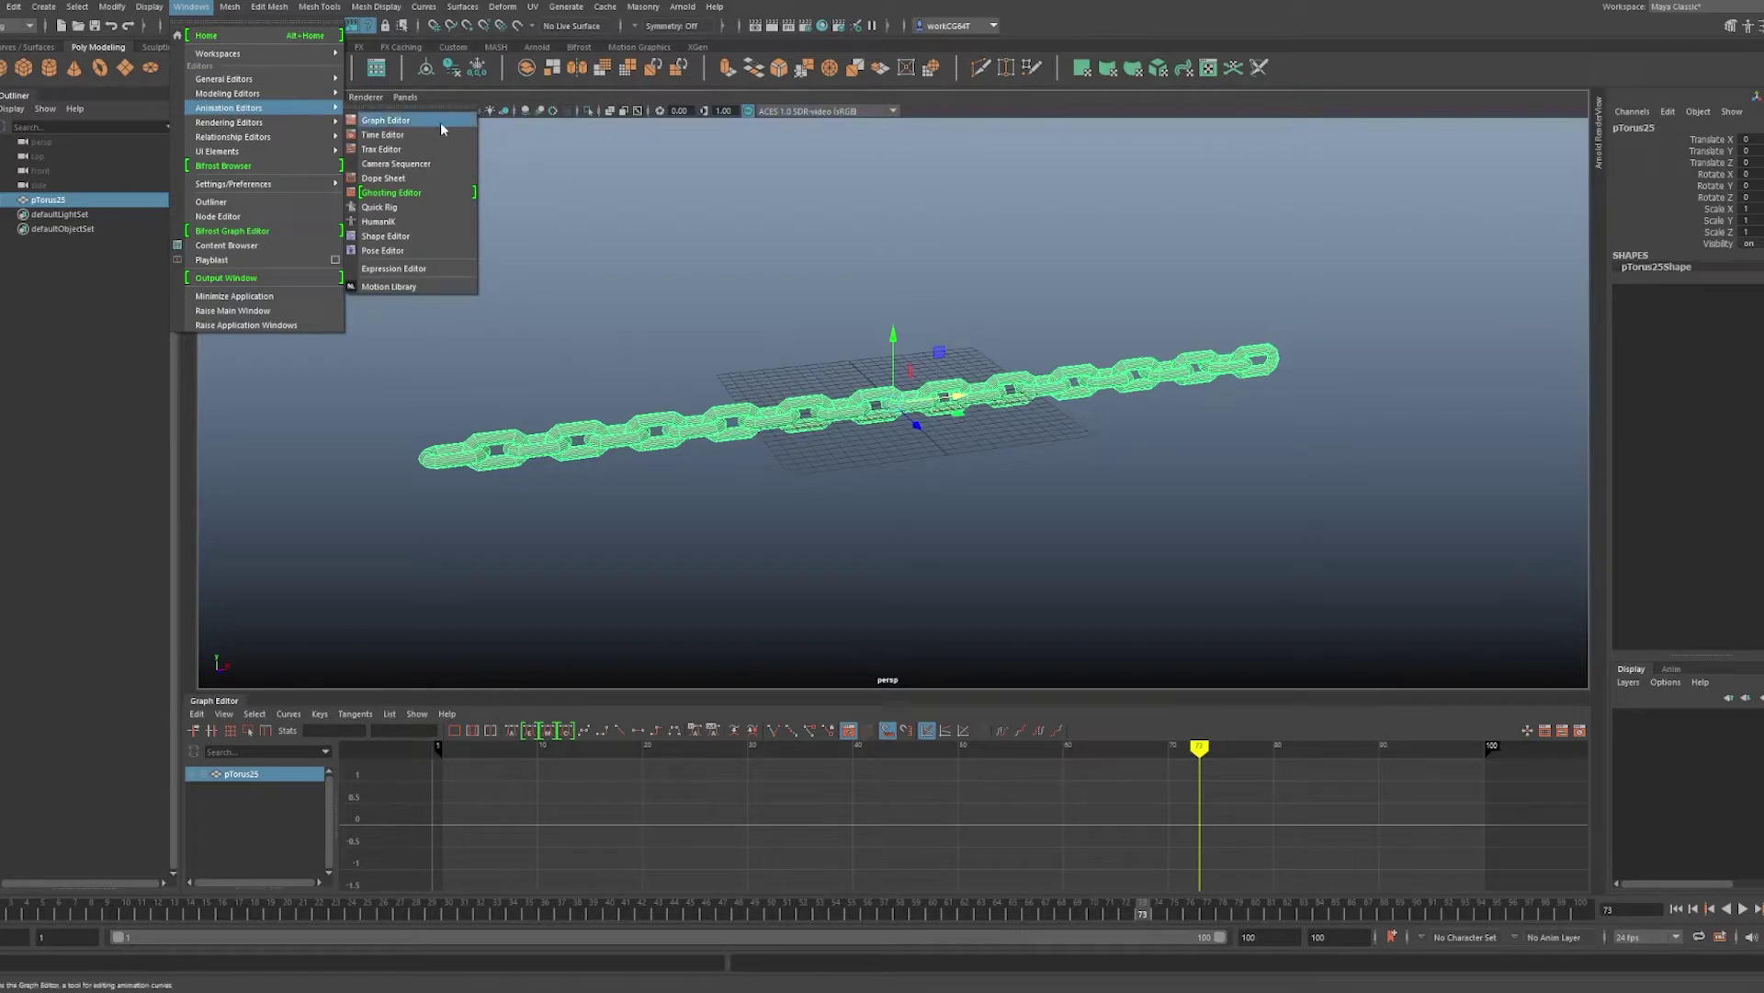
click(799, 160)
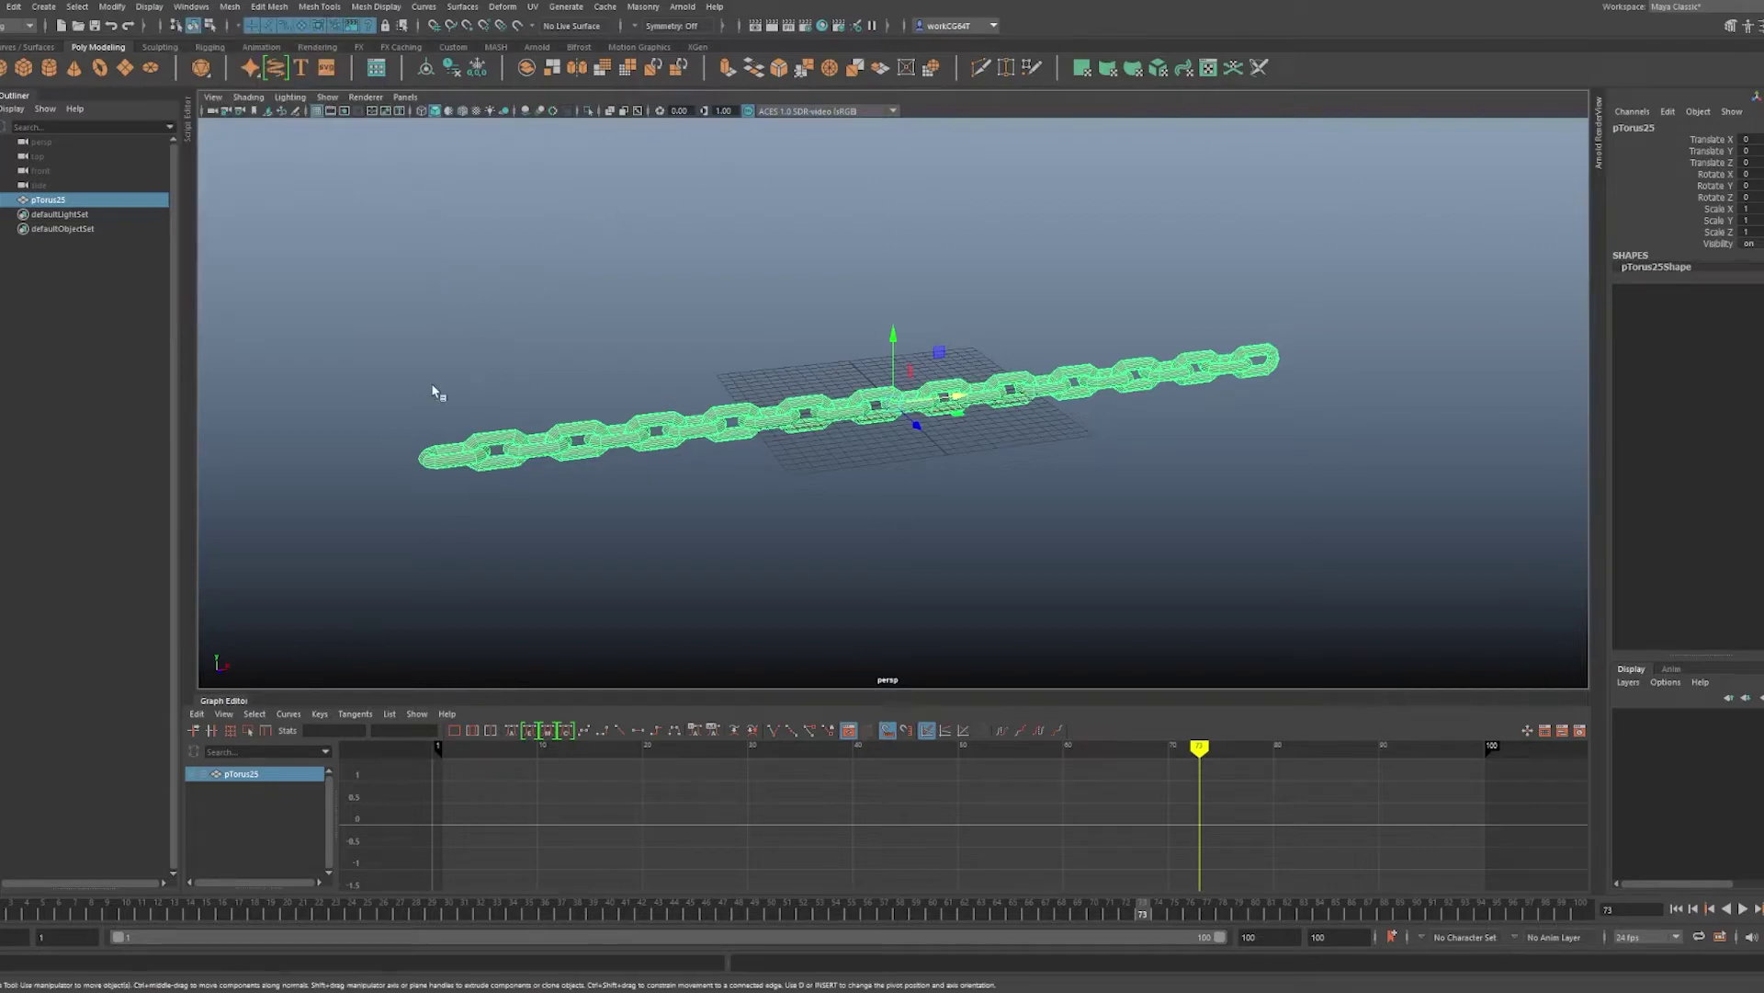
- Undock the Graph Editor, narrow and reposition its floating window, and close it
drag(431, 384, 432, 384)
drag(677, 373, 385, 356)
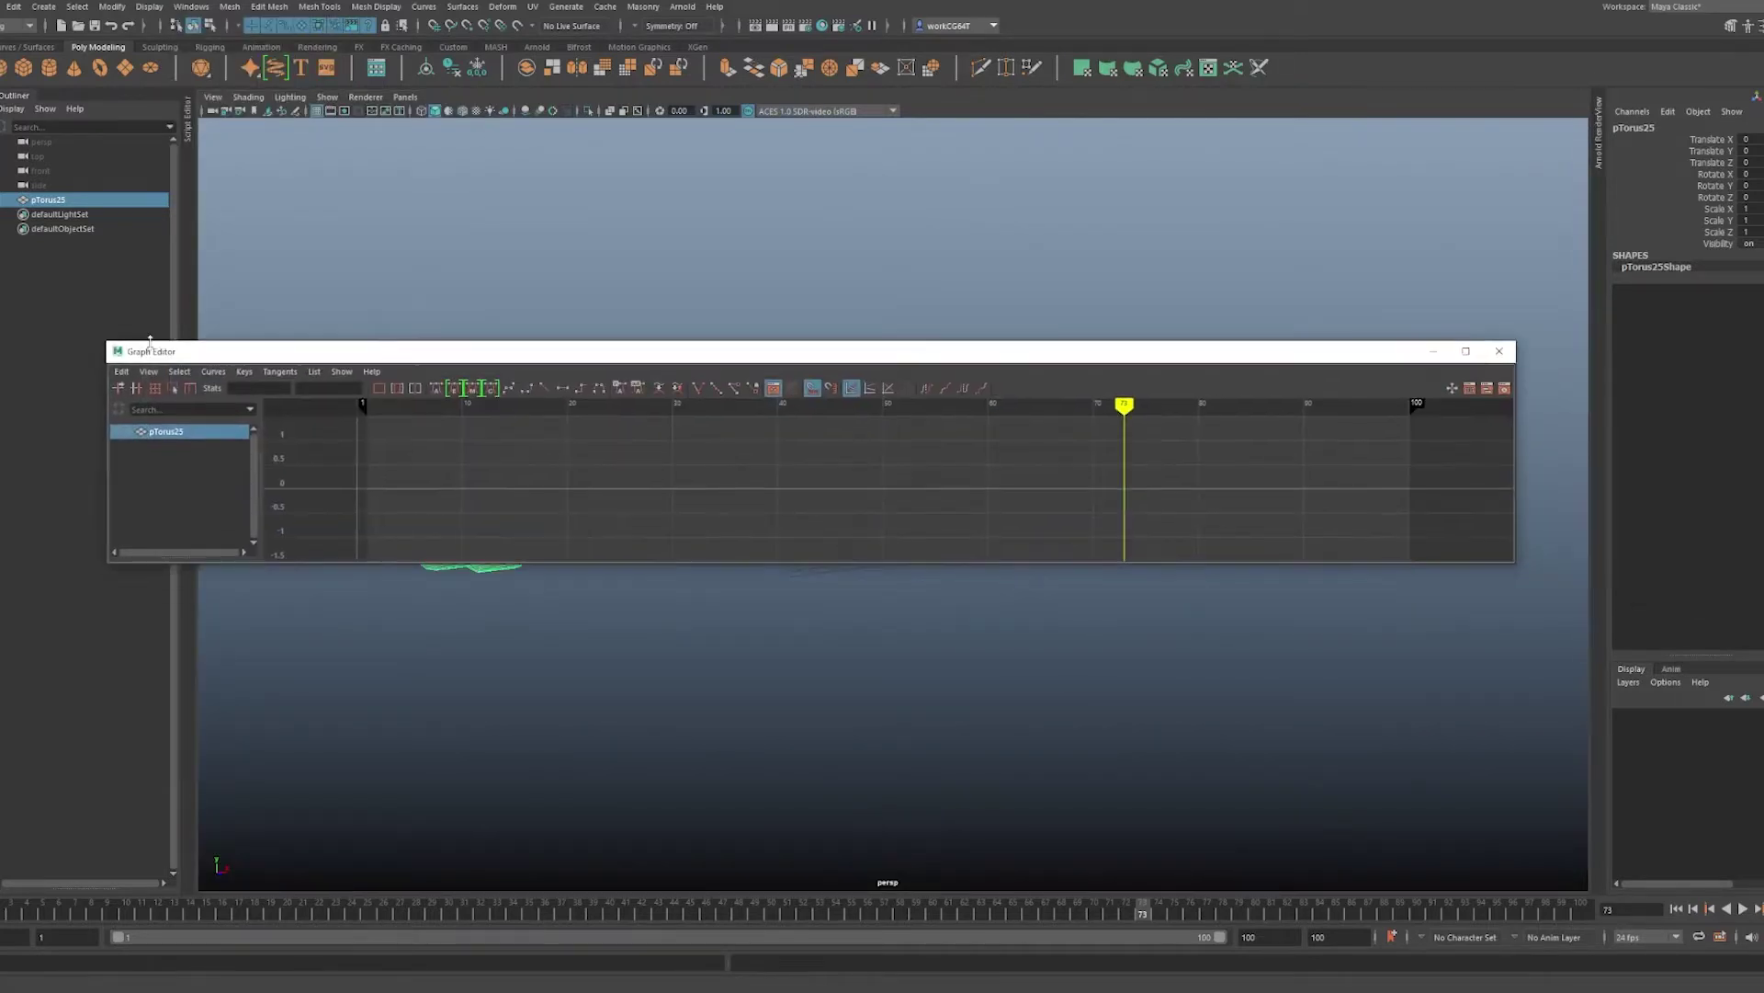
drag(102, 342, 351, 245)
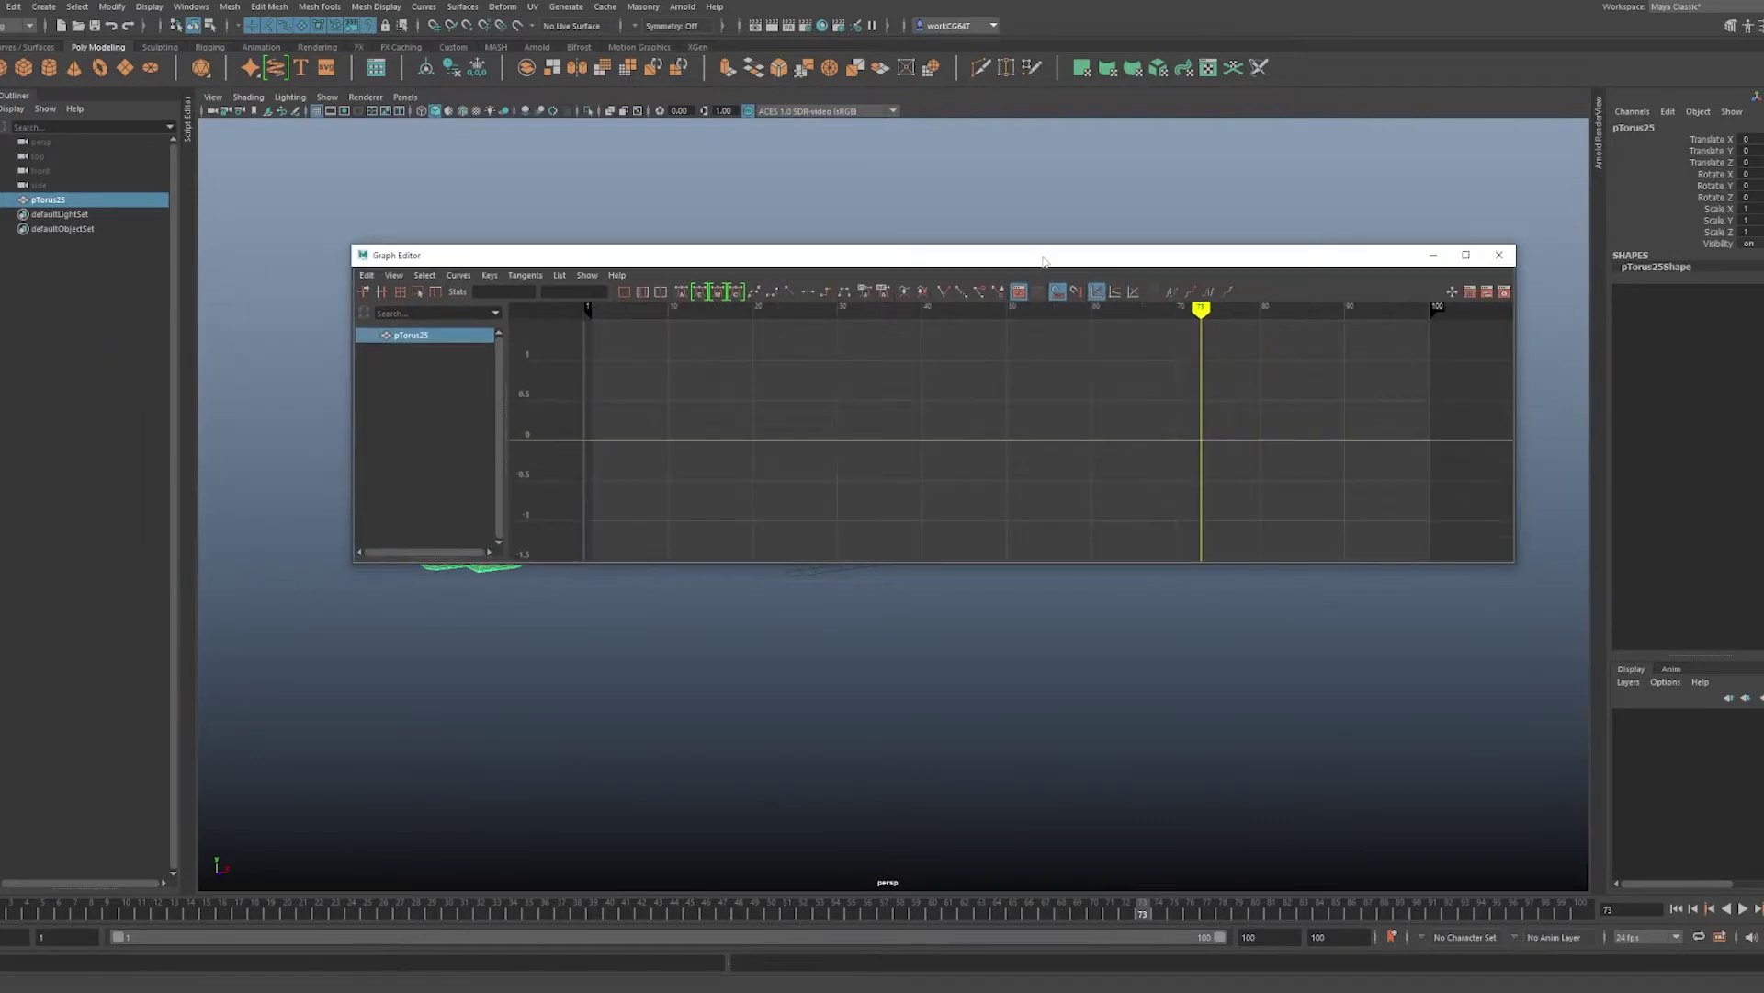
drag(1044, 261, 983, 377)
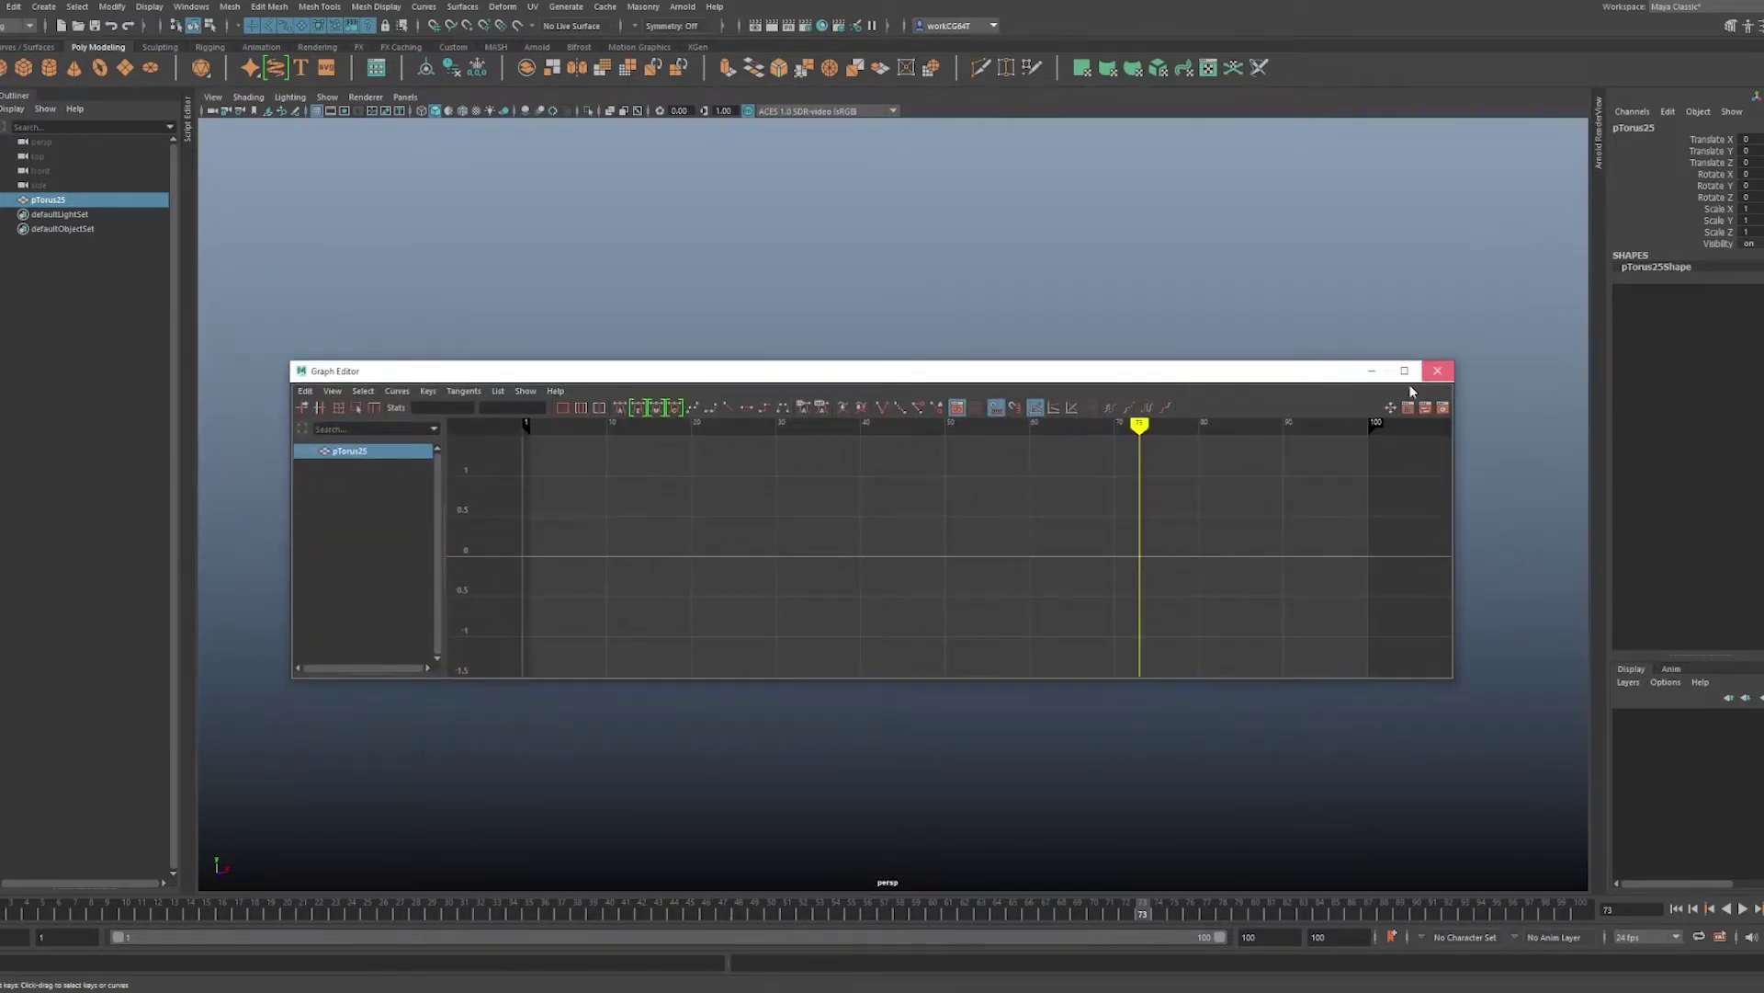
click(1437, 370)
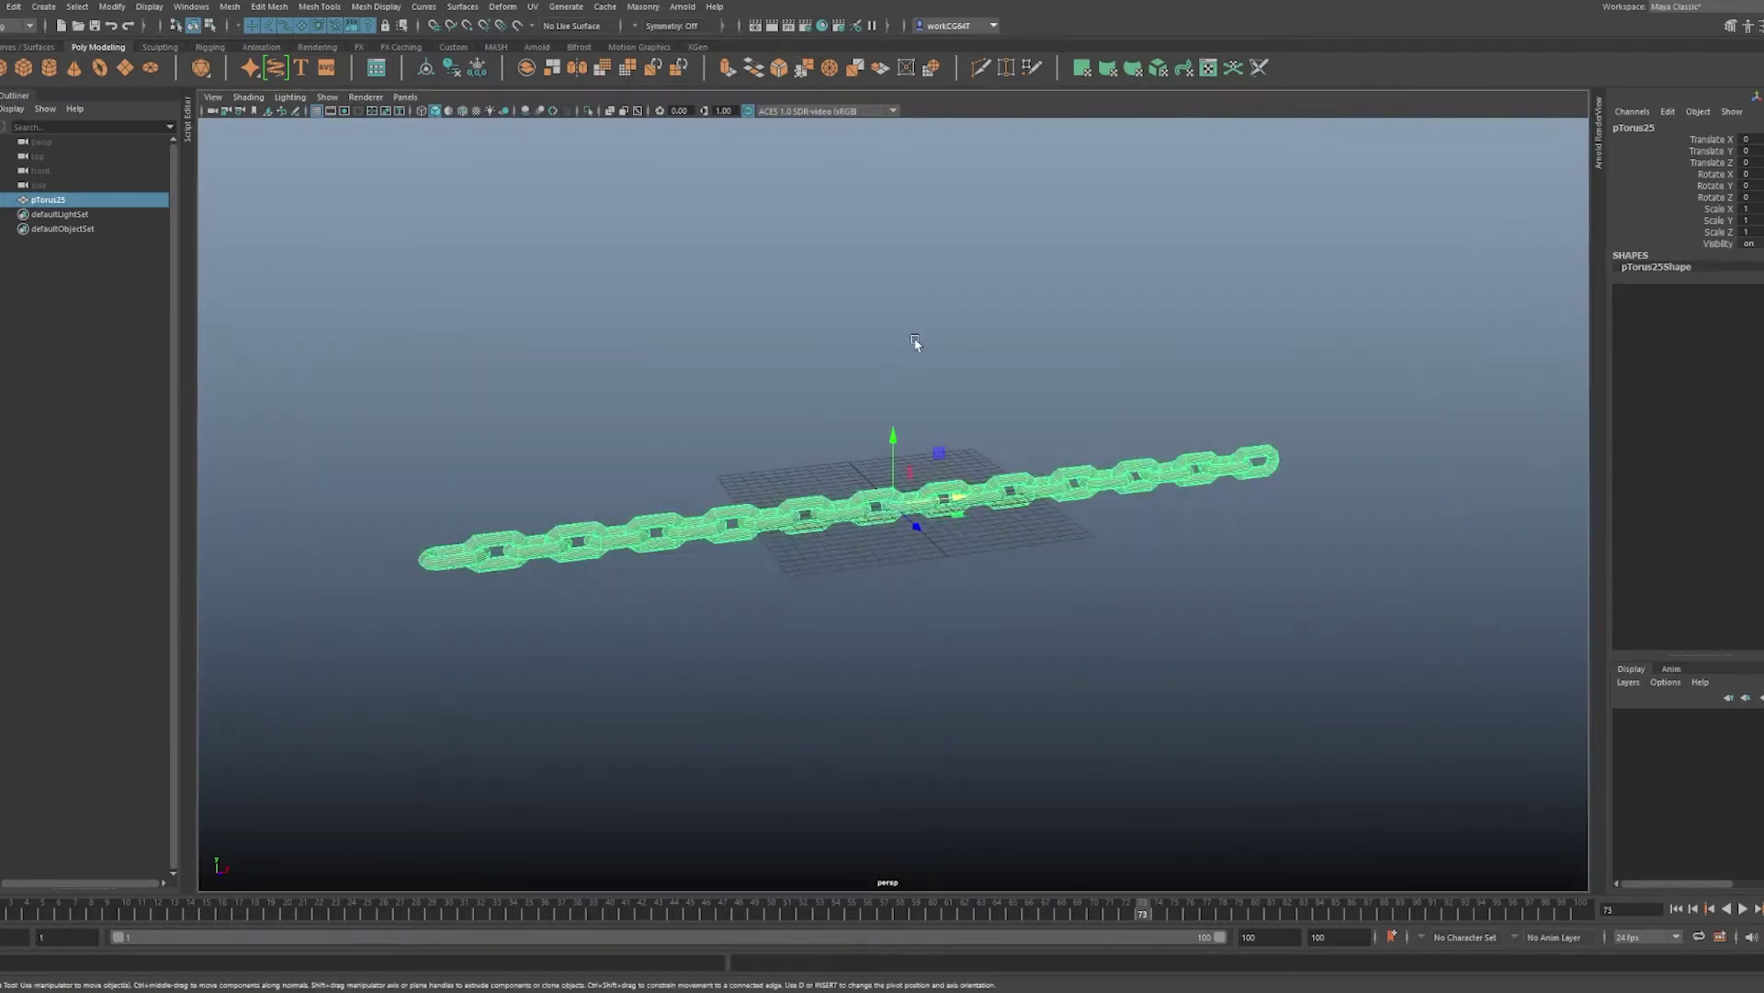
- Open the Graph Editor from the animation editors, move and resize its window, and close it
click(190, 8)
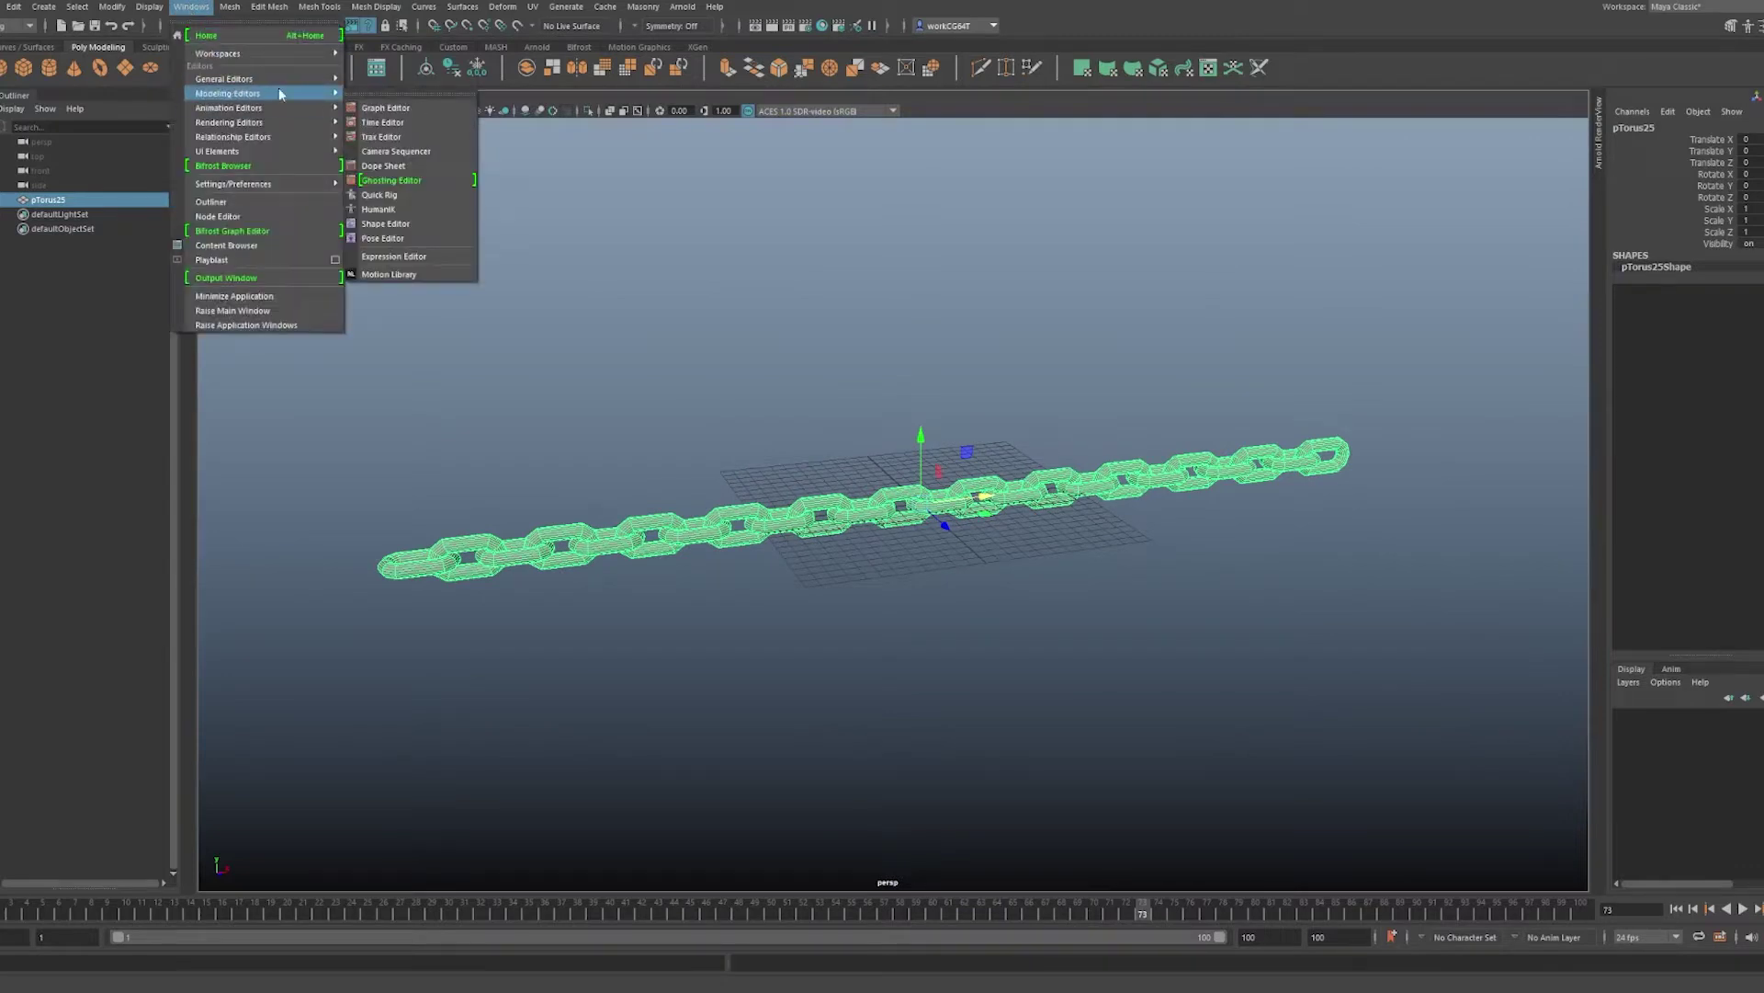
click(386, 114)
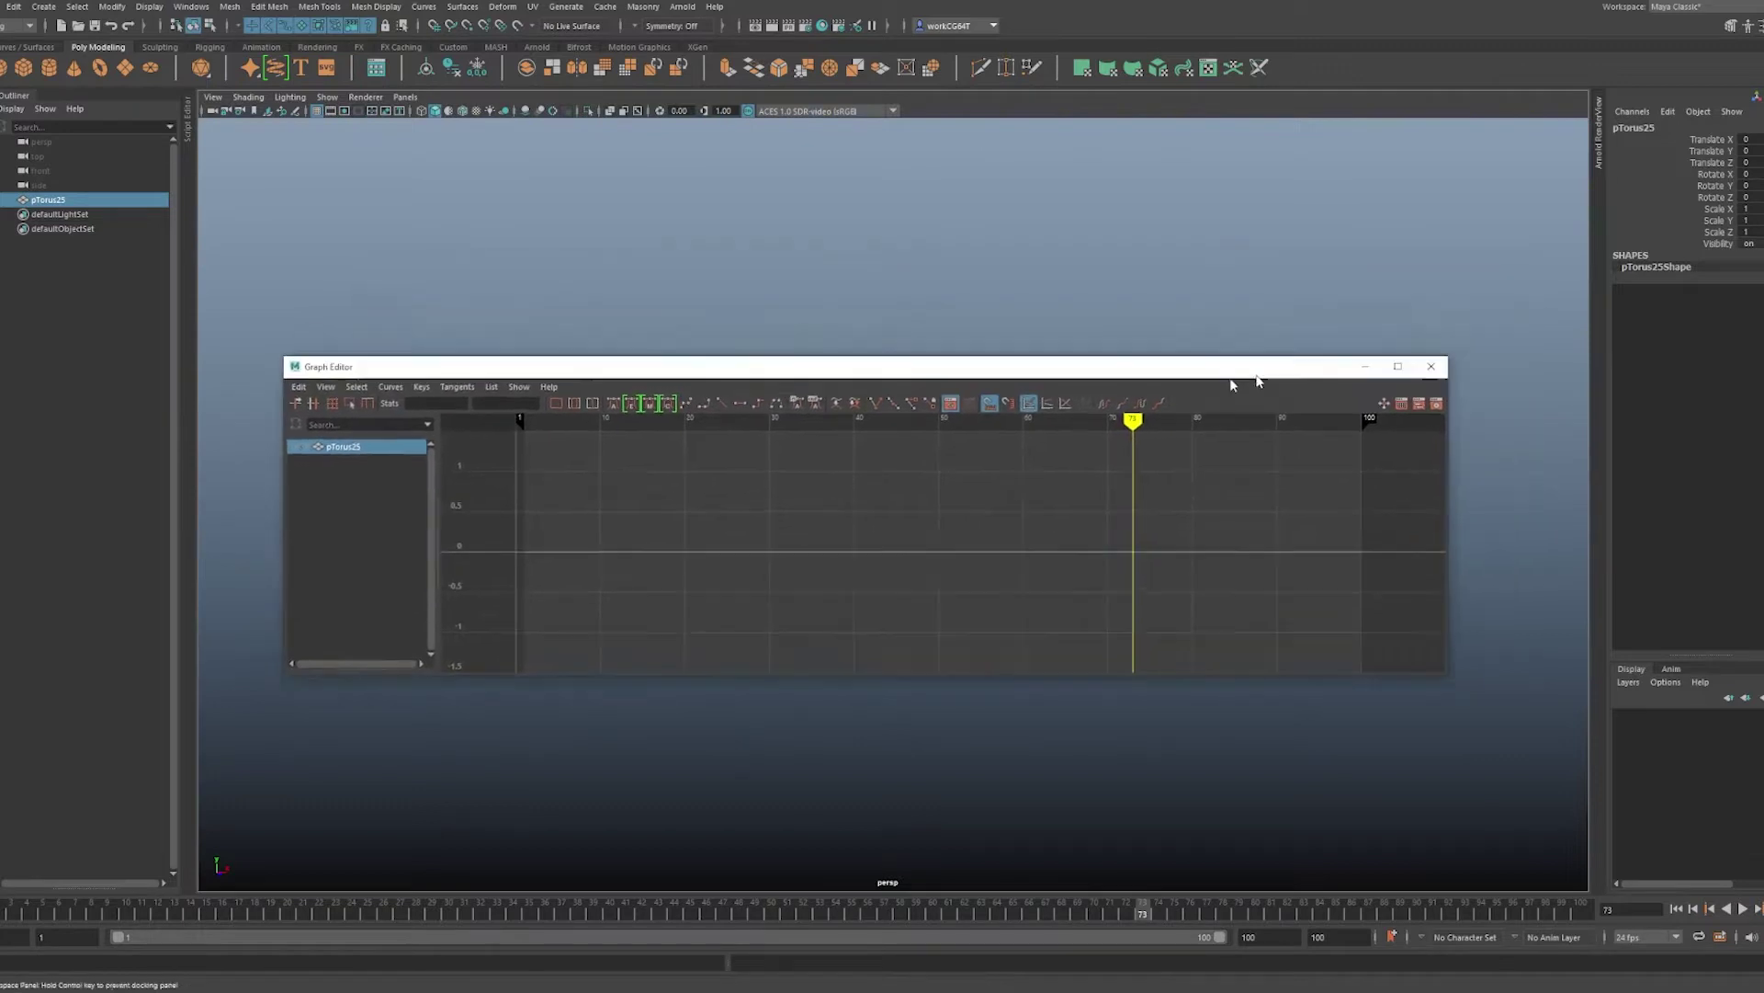
drag(1271, 373, 1296, 304)
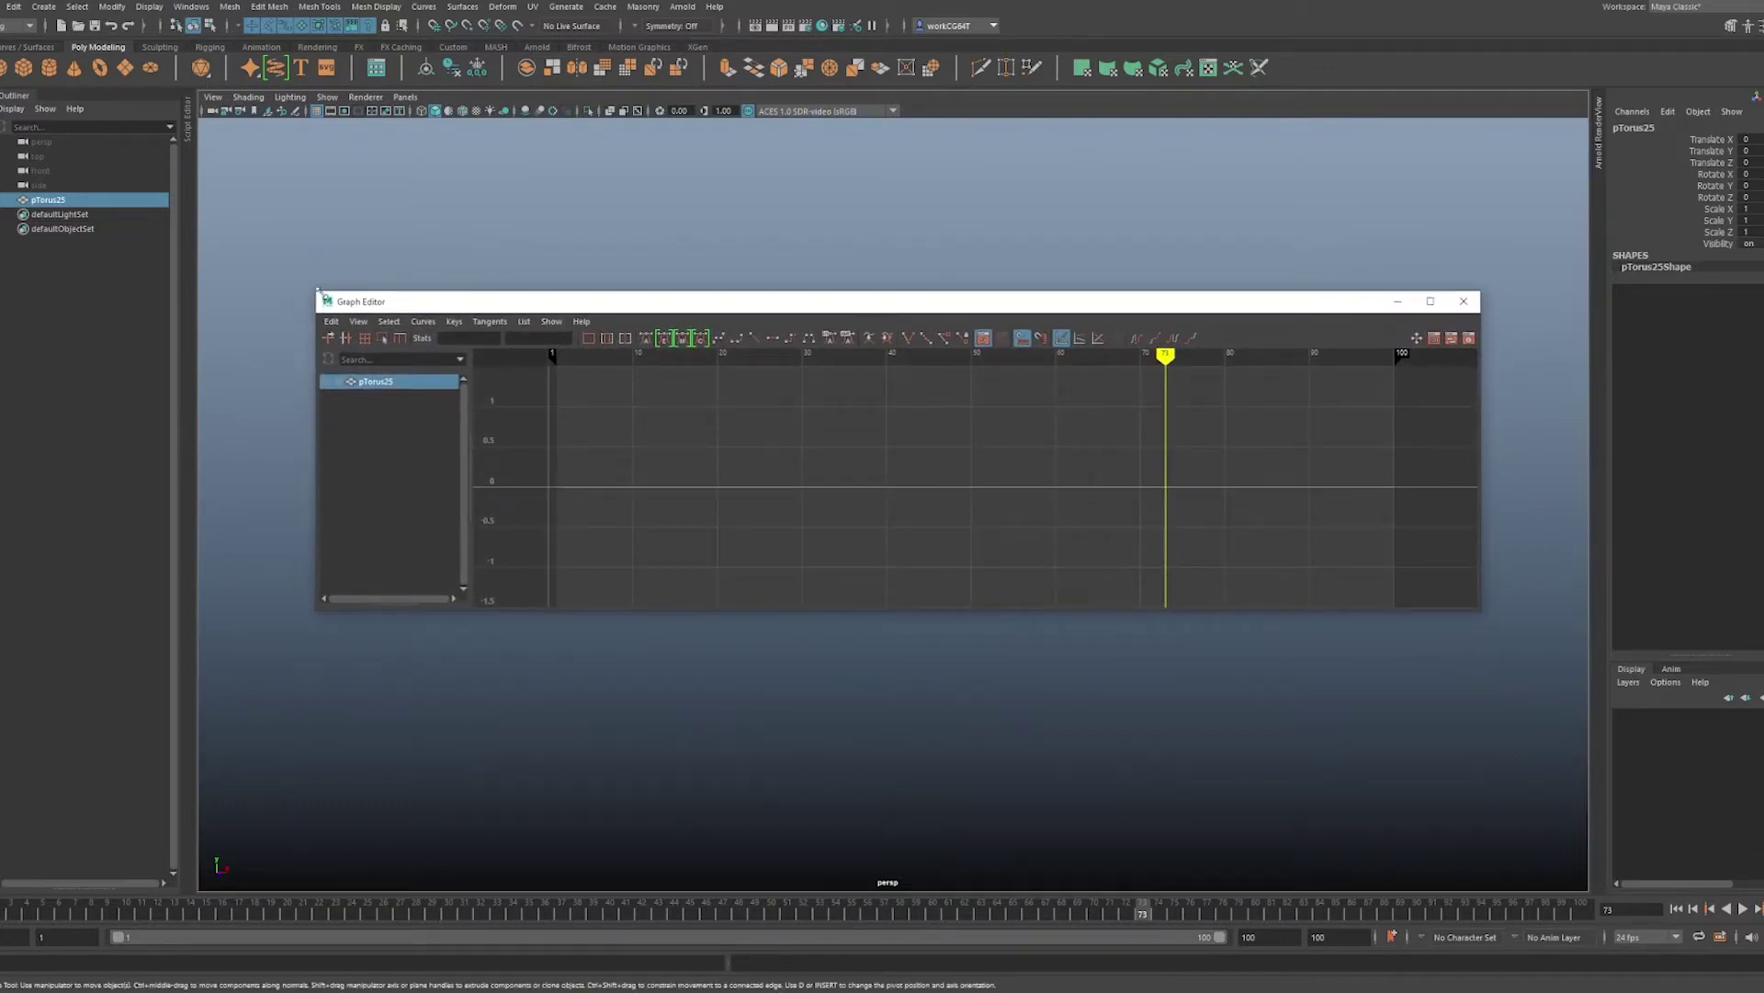
drag(318, 290, 488, 245)
click(1465, 259)
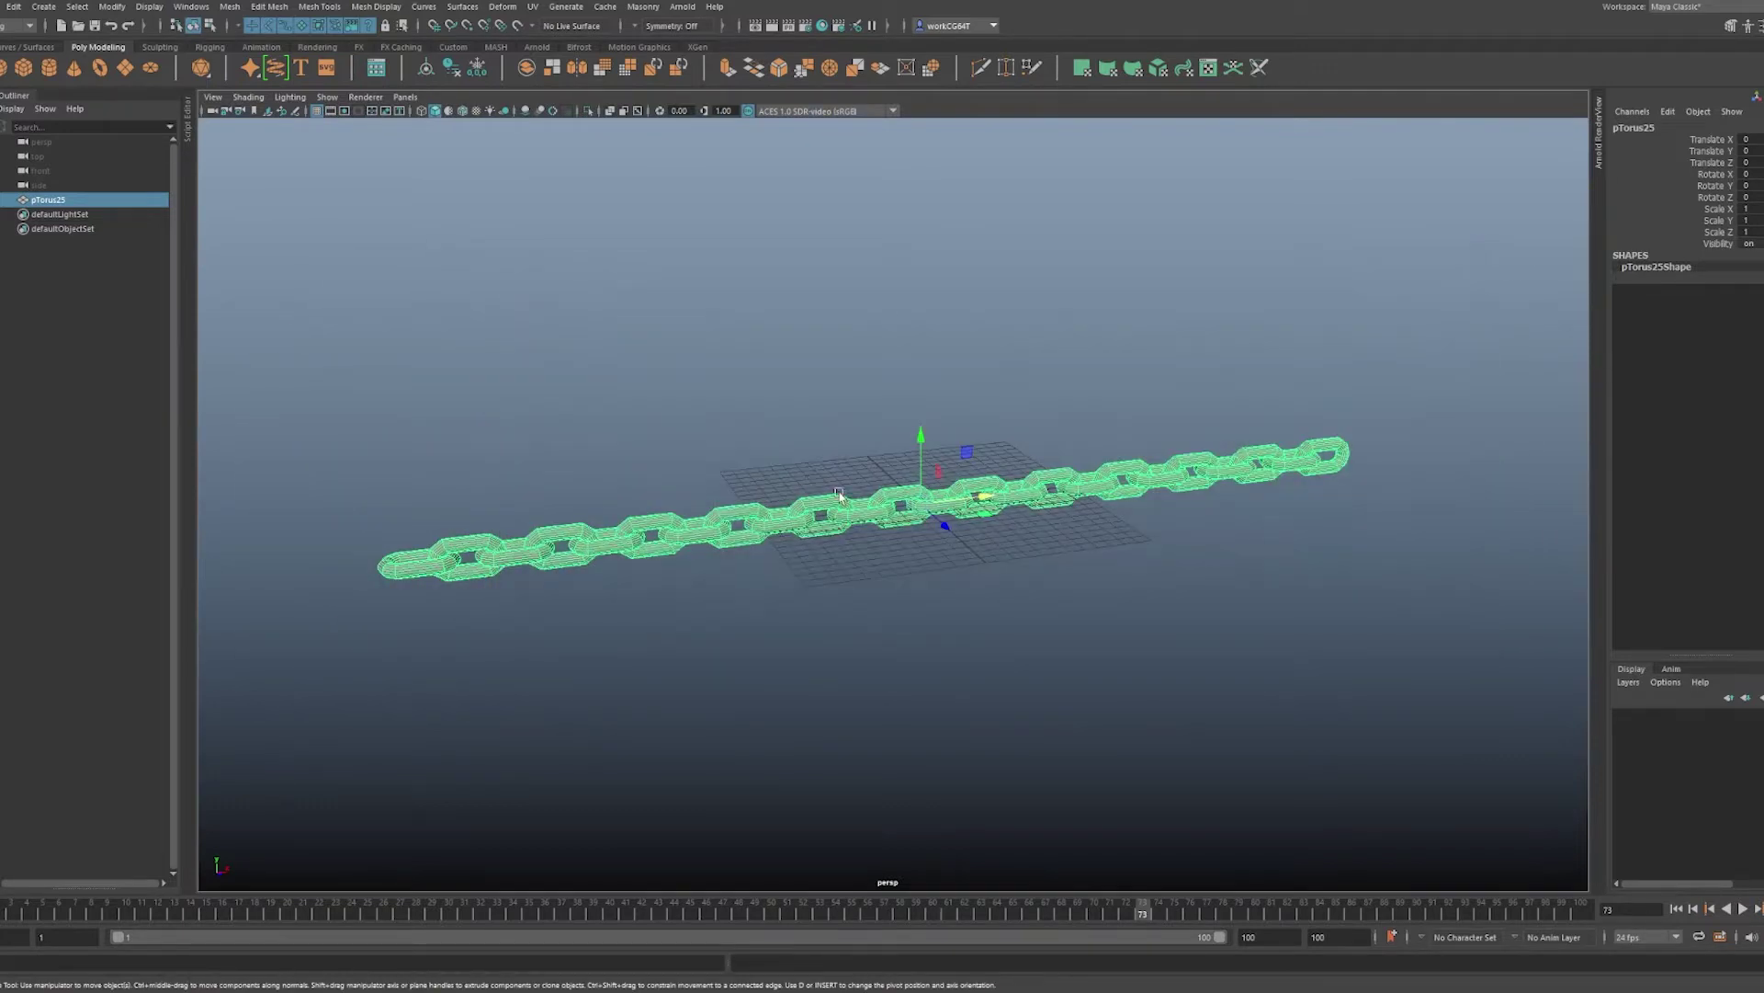
- Deselect the combined chain
click(746, 352)
click(900, 540)
click(796, 399)
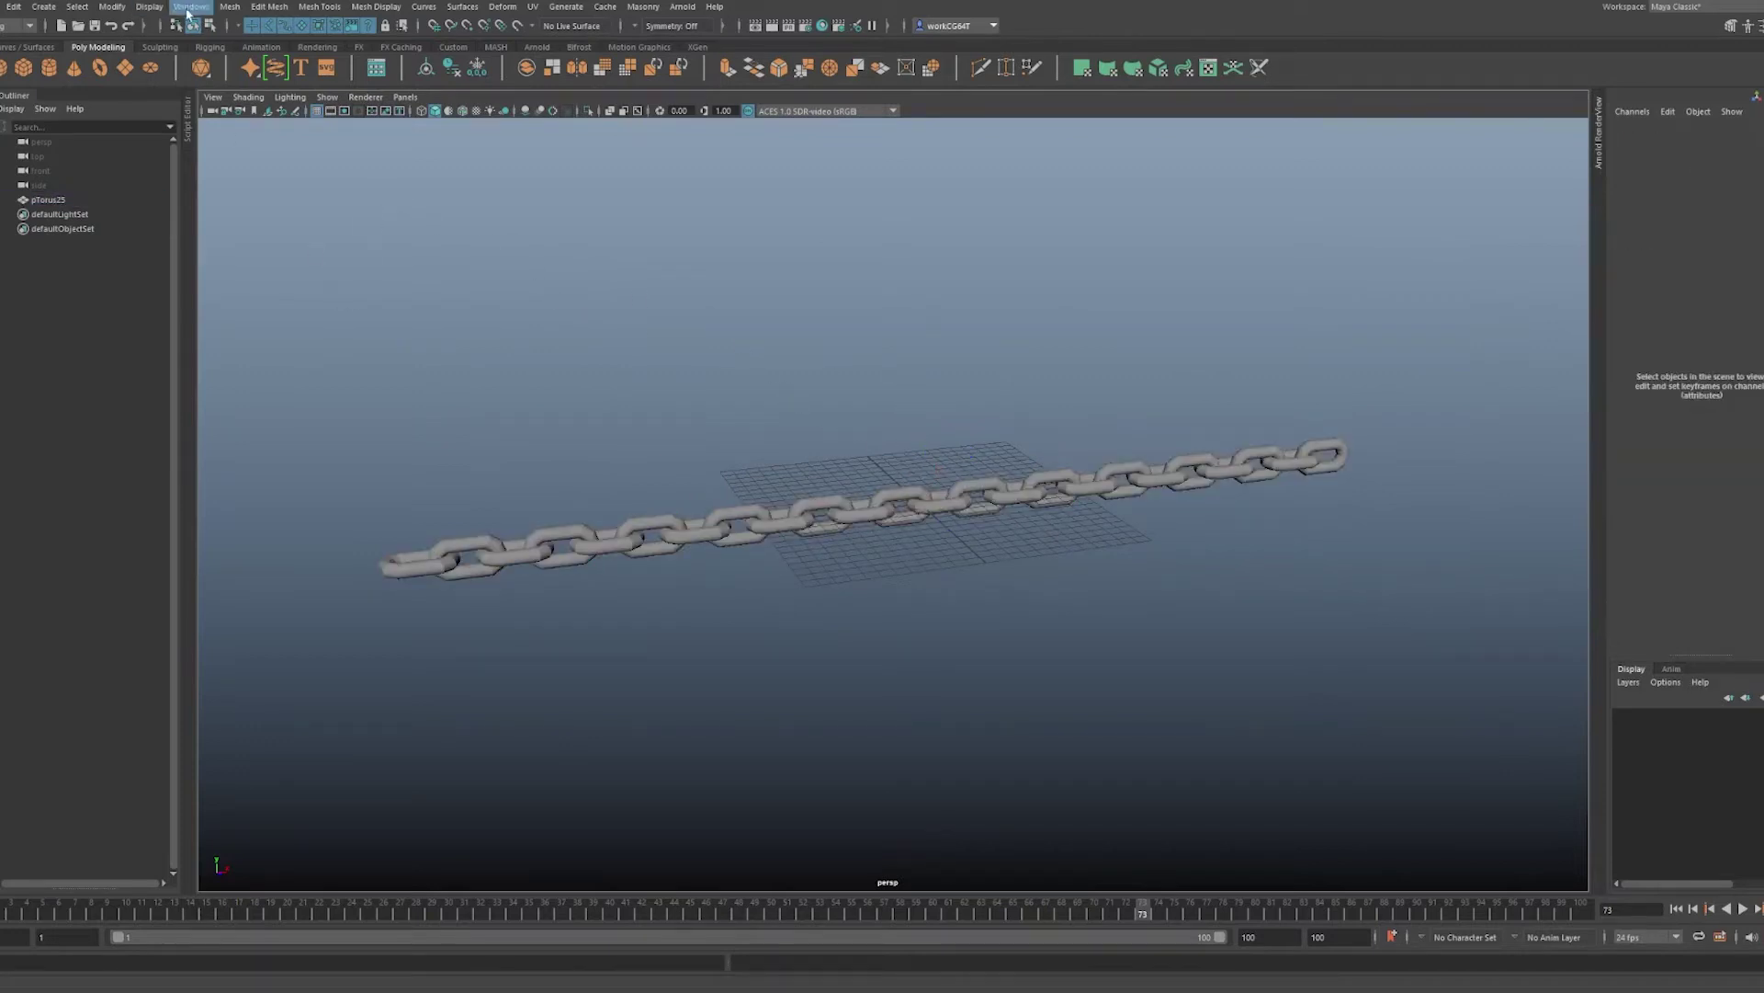
- Recall the last-used window command to bring up the Graph Editor again, adjust its window, and close it
drag(663, 331, 694, 580)
click(491, 304)
mouse_move(892, 265)
mouse_down()
mouse_move(624, 193)
mouse_move(728, 299)
mouse_up()
drag(1055, 293, 1217, 298)
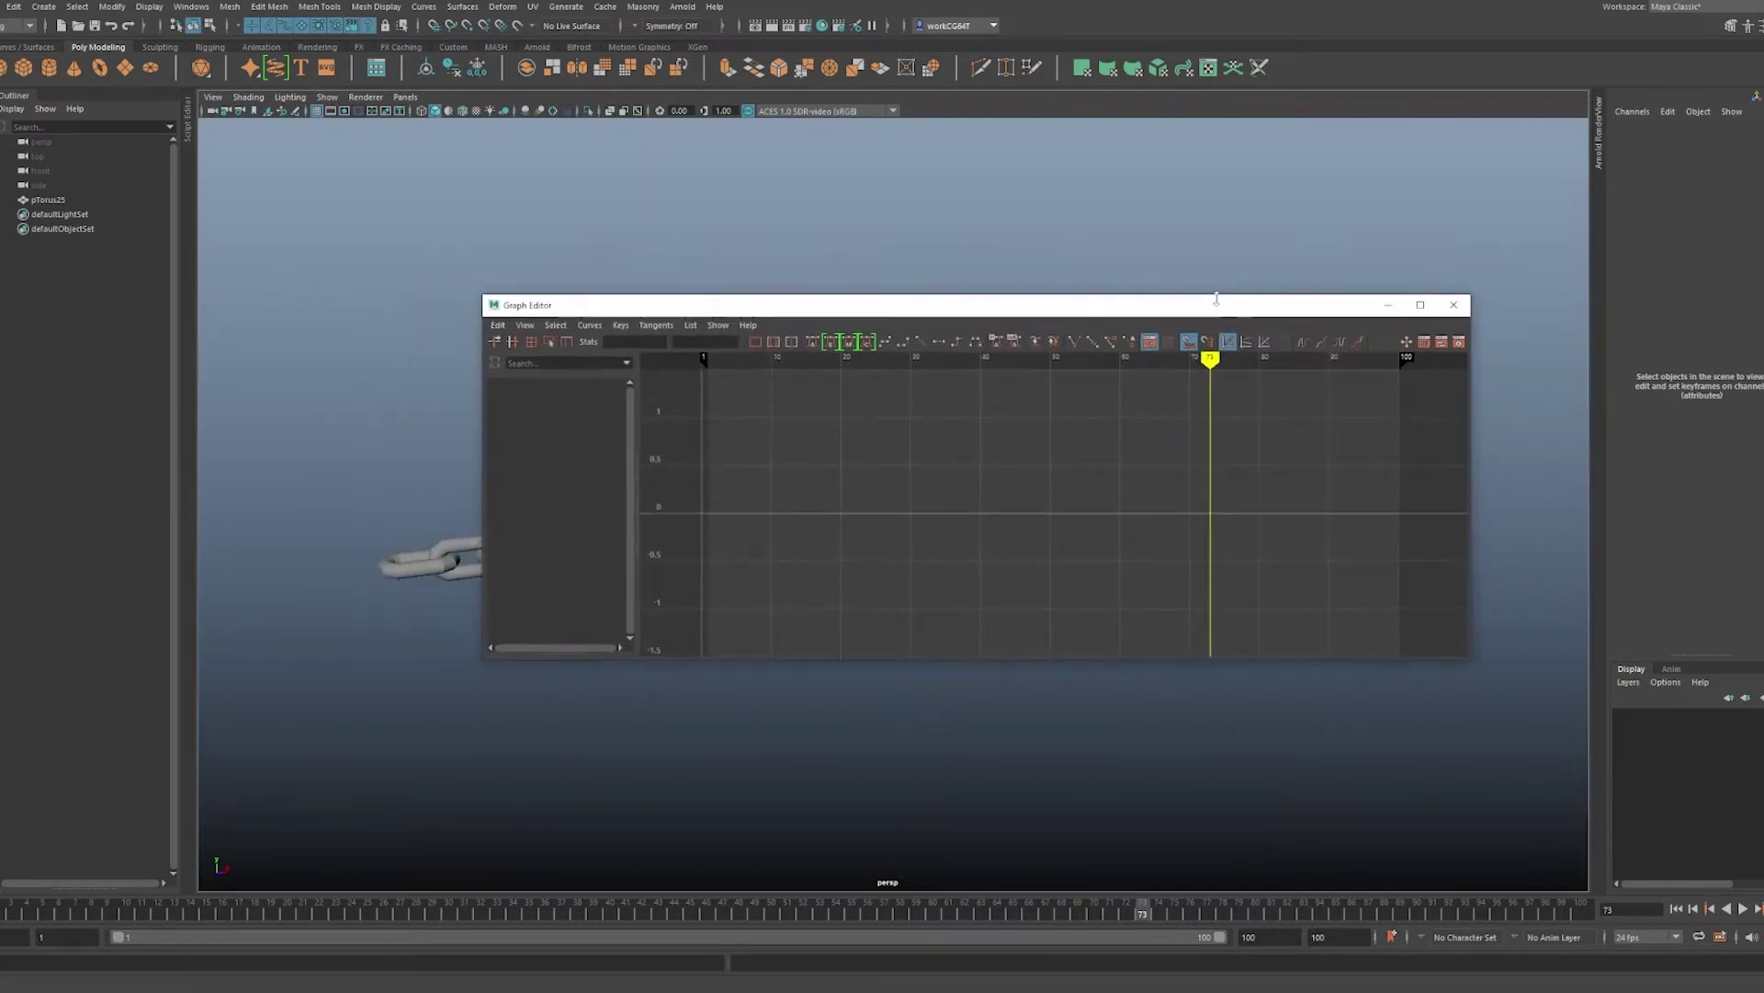
click(1454, 304)
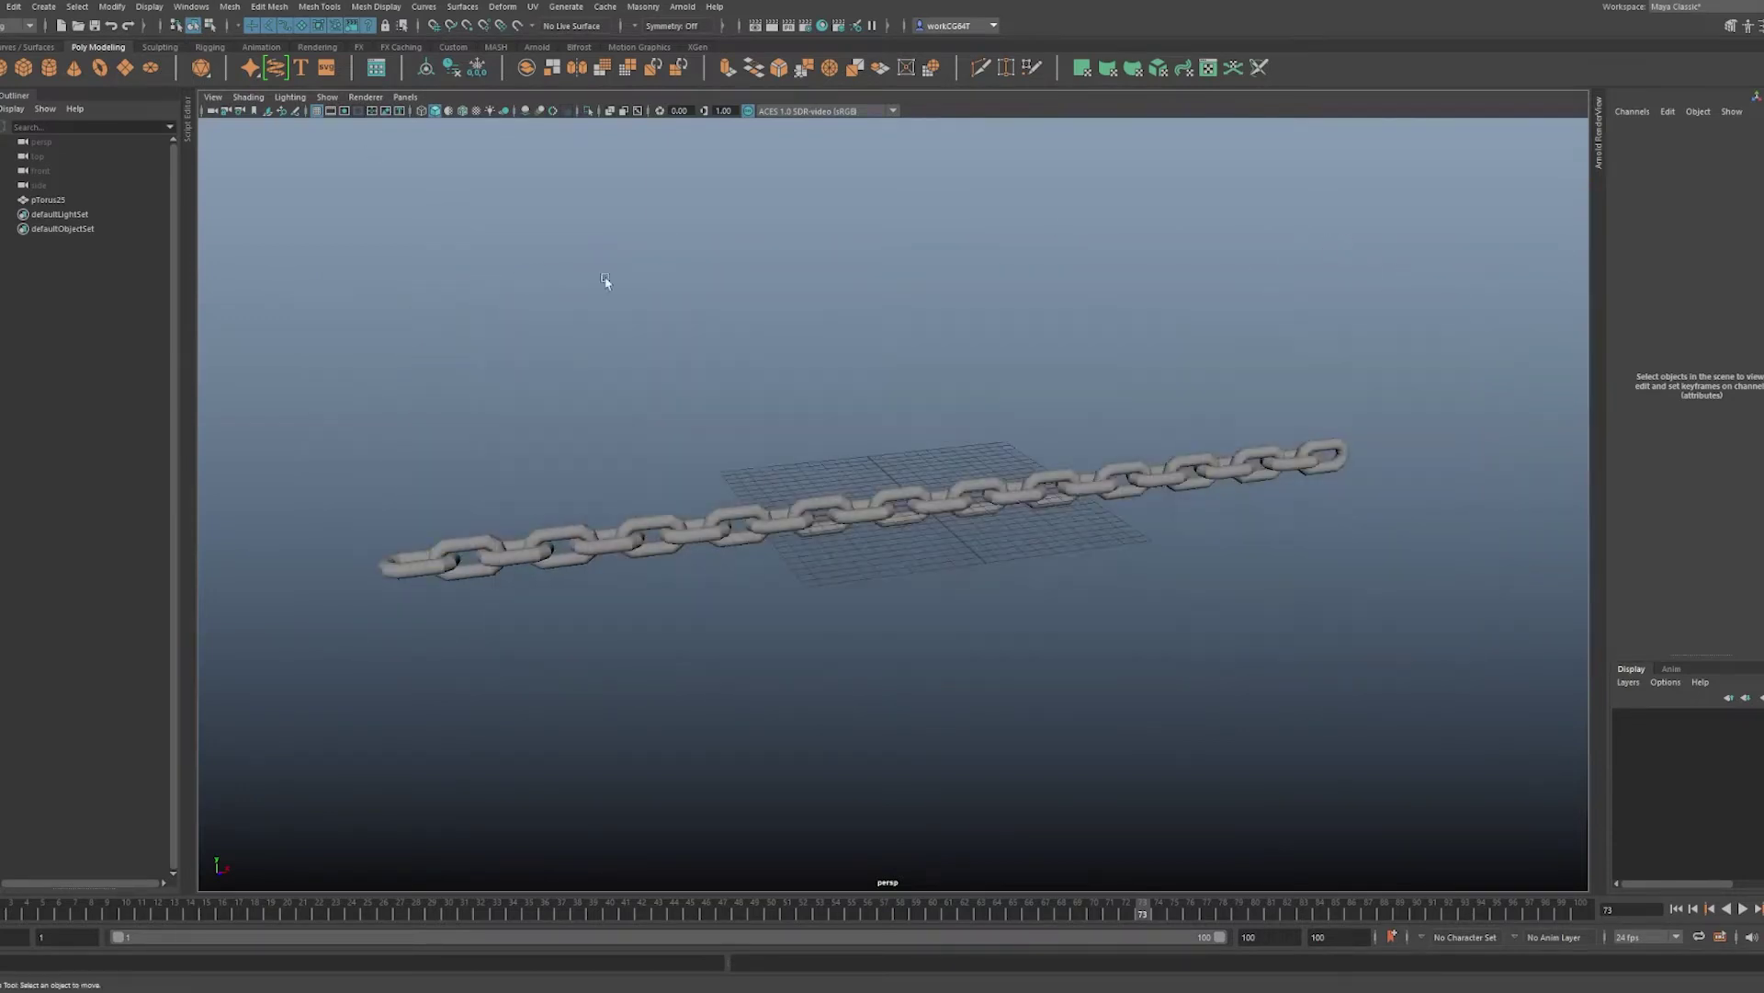
- Open the Masonry Redshift Studio rendering tool and close it, and repeat this once by recalling the last Masonry command
click(644, 6)
mouse_move(715, 106)
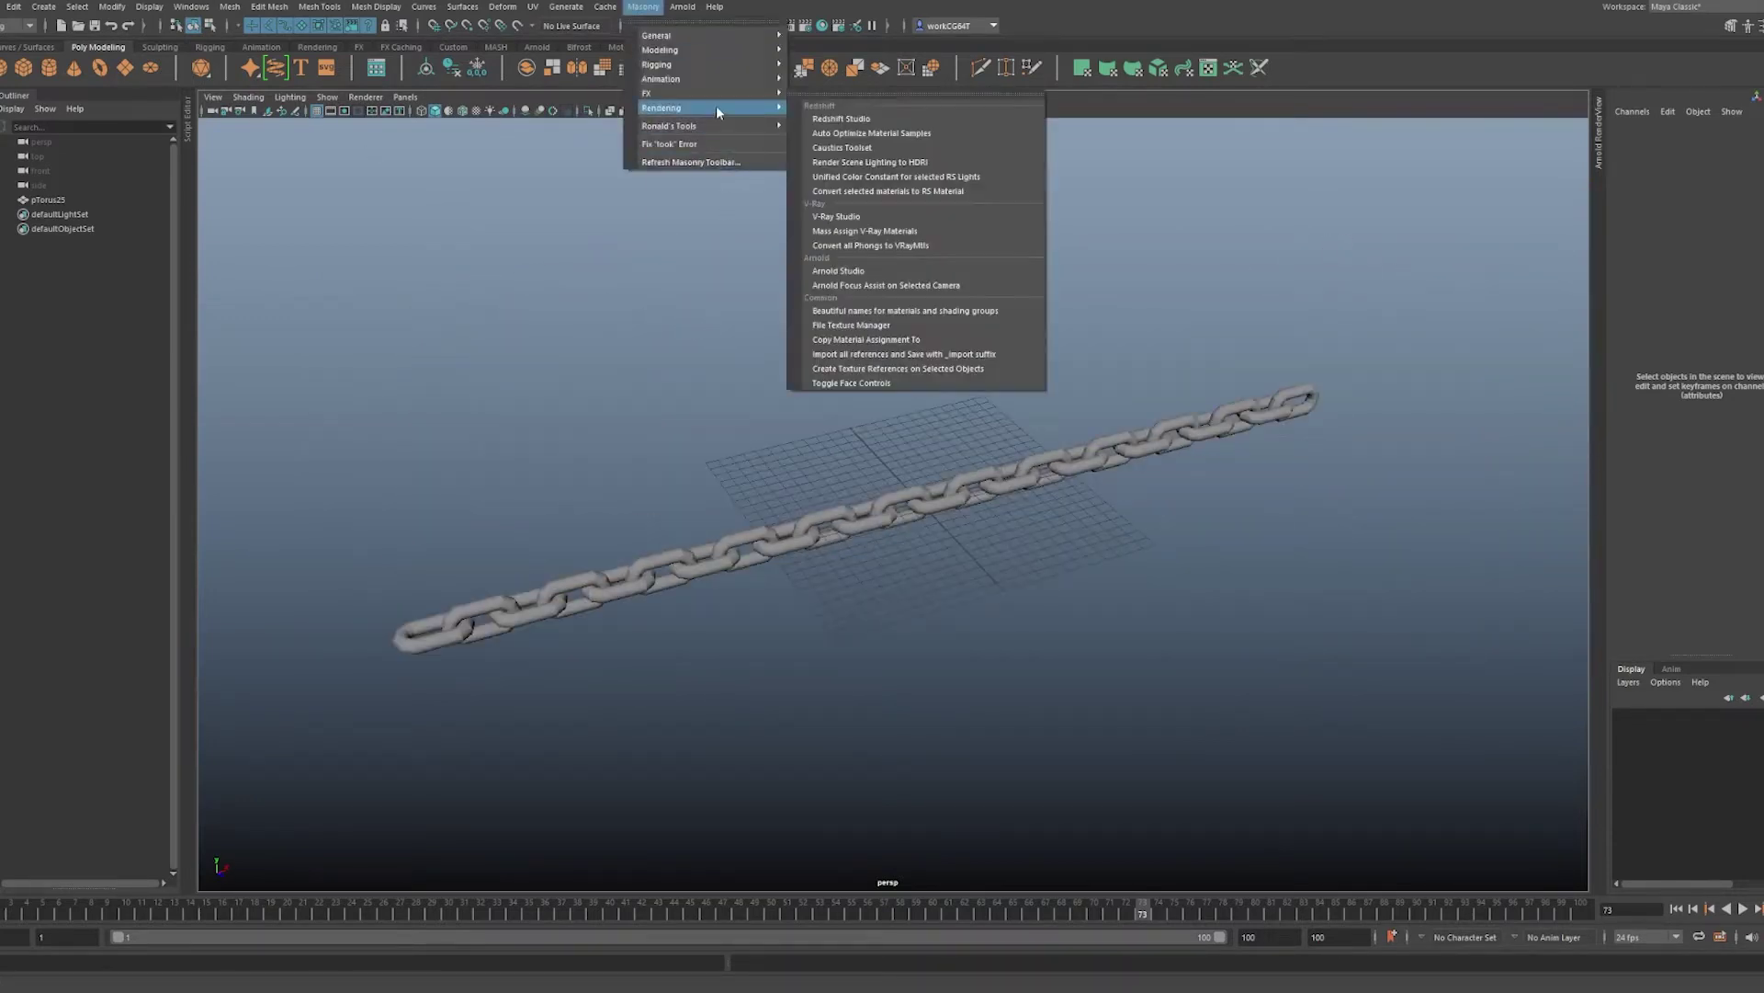
click(838, 120)
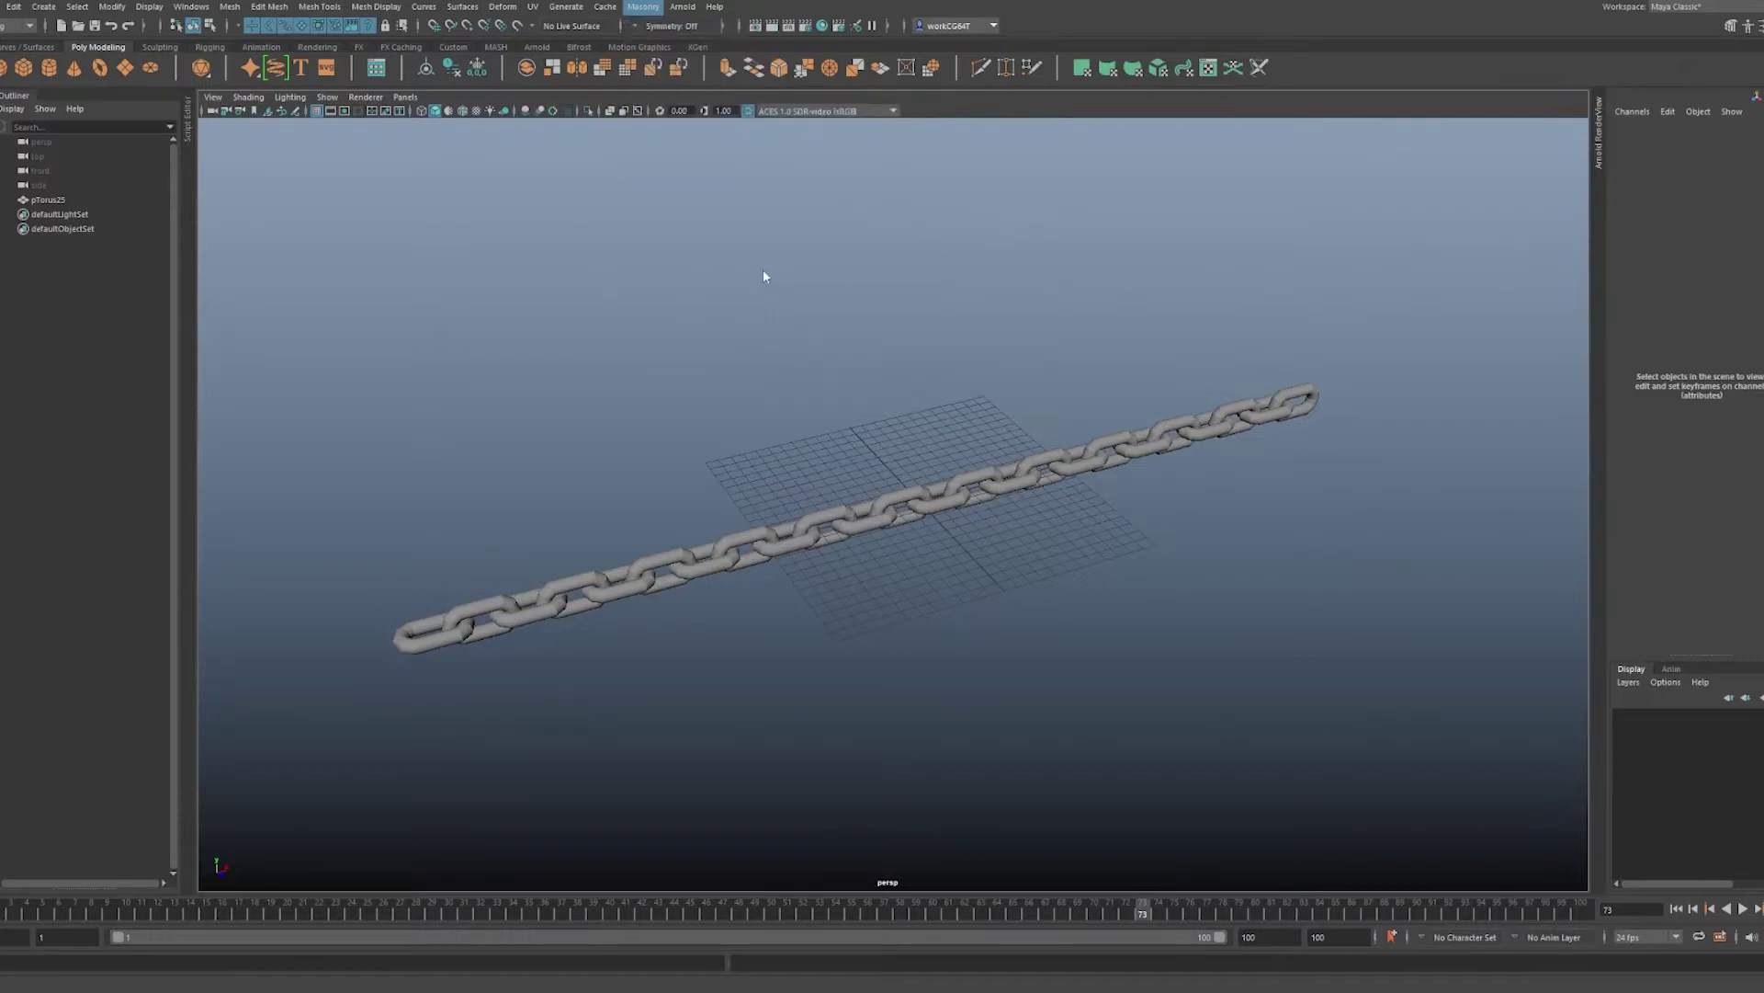
drag(726, 329, 430, 242)
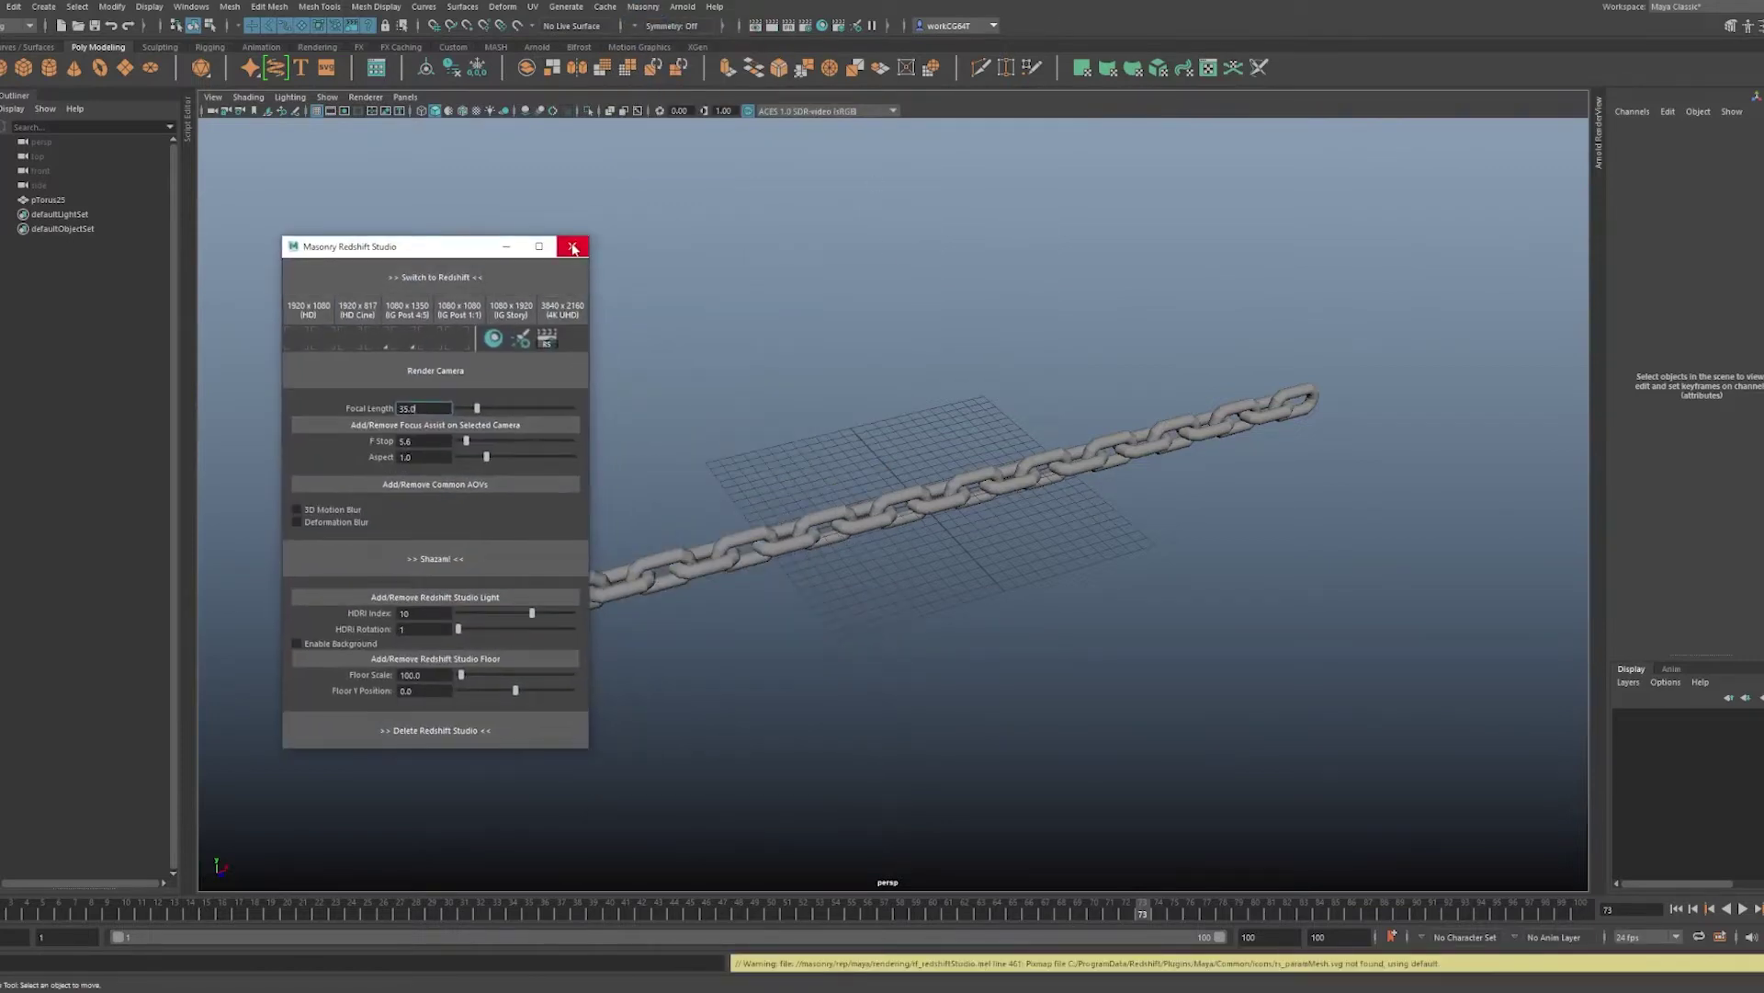
click(574, 248)
click(641, 5)
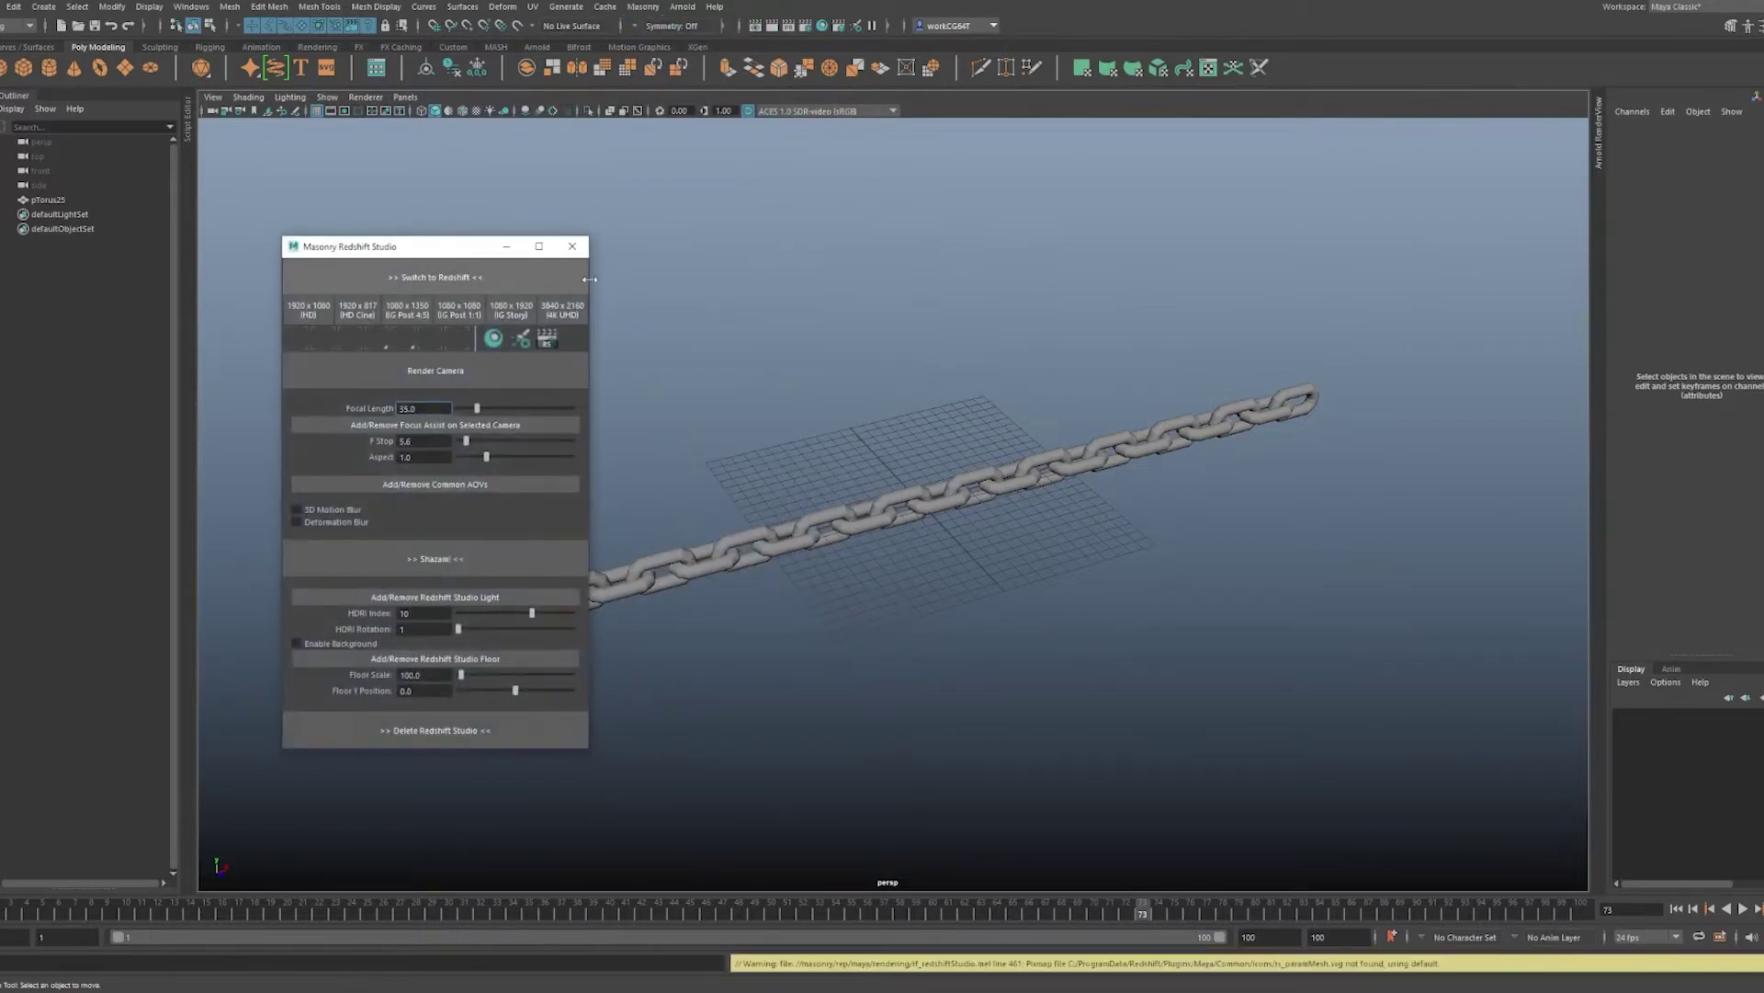
click(585, 244)
- Select the combined chain mesh
alt+drag(944, 453, 1122, 500)
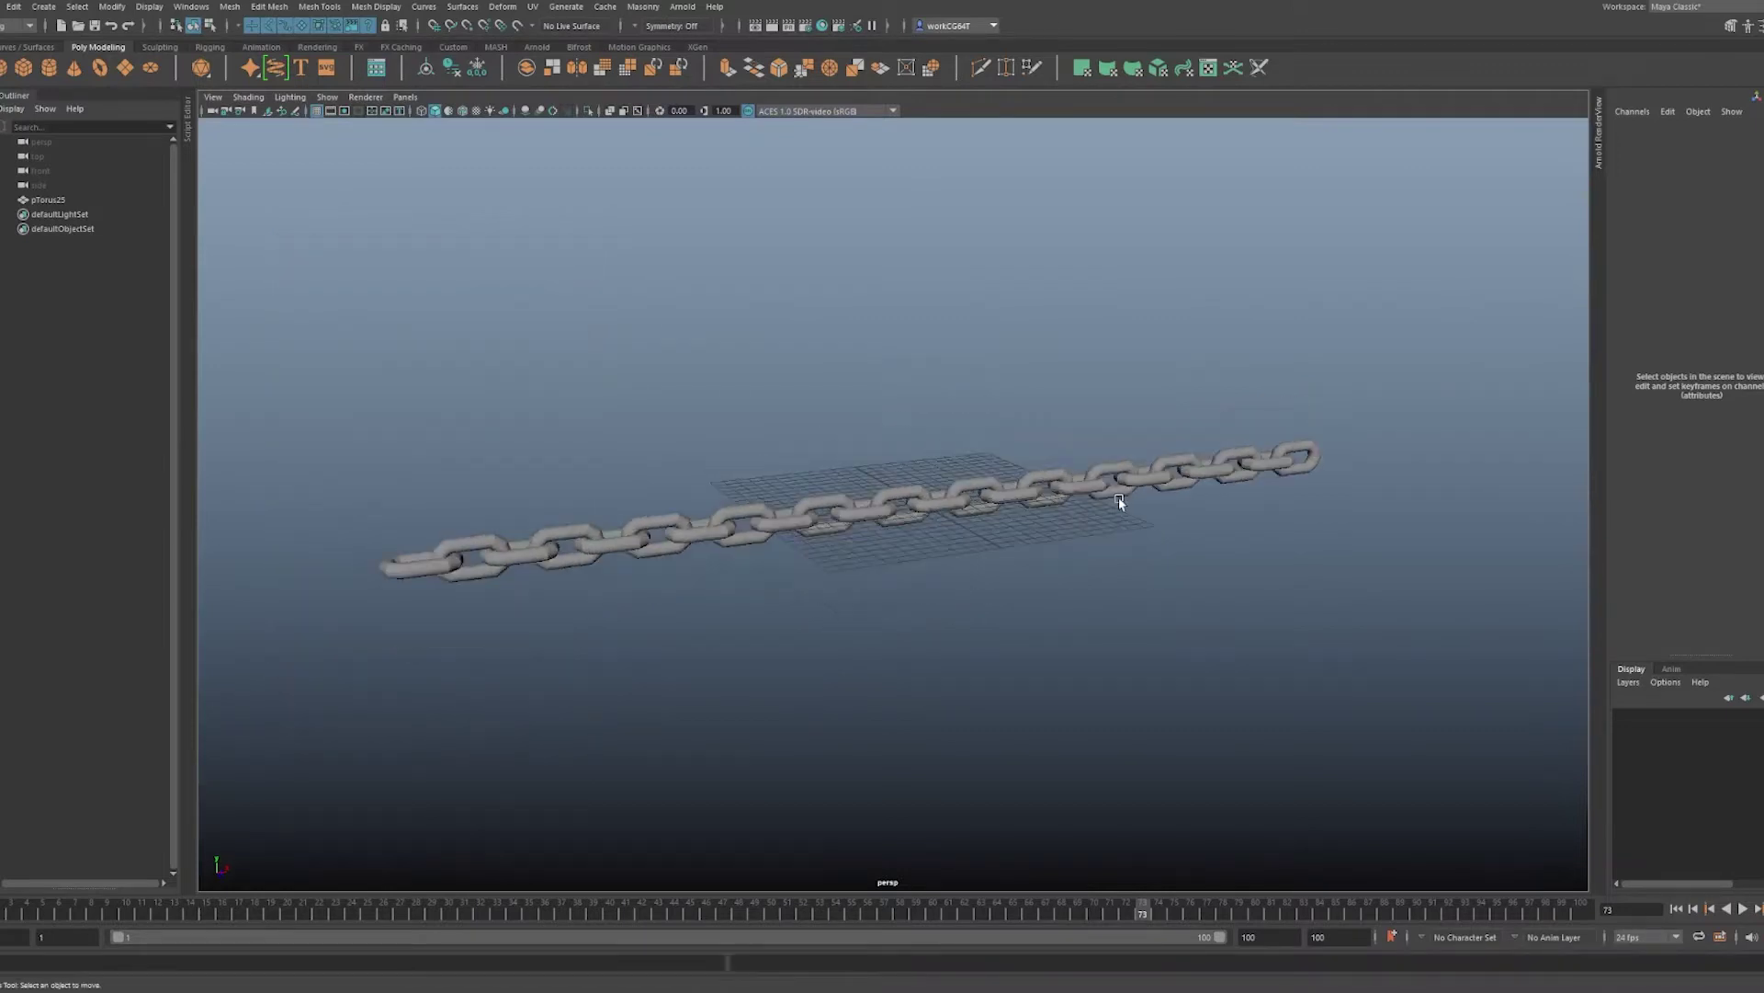
alt+right_drag(925, 322, 944, 432)
alt+middle_drag(944, 432, 1201, 405)
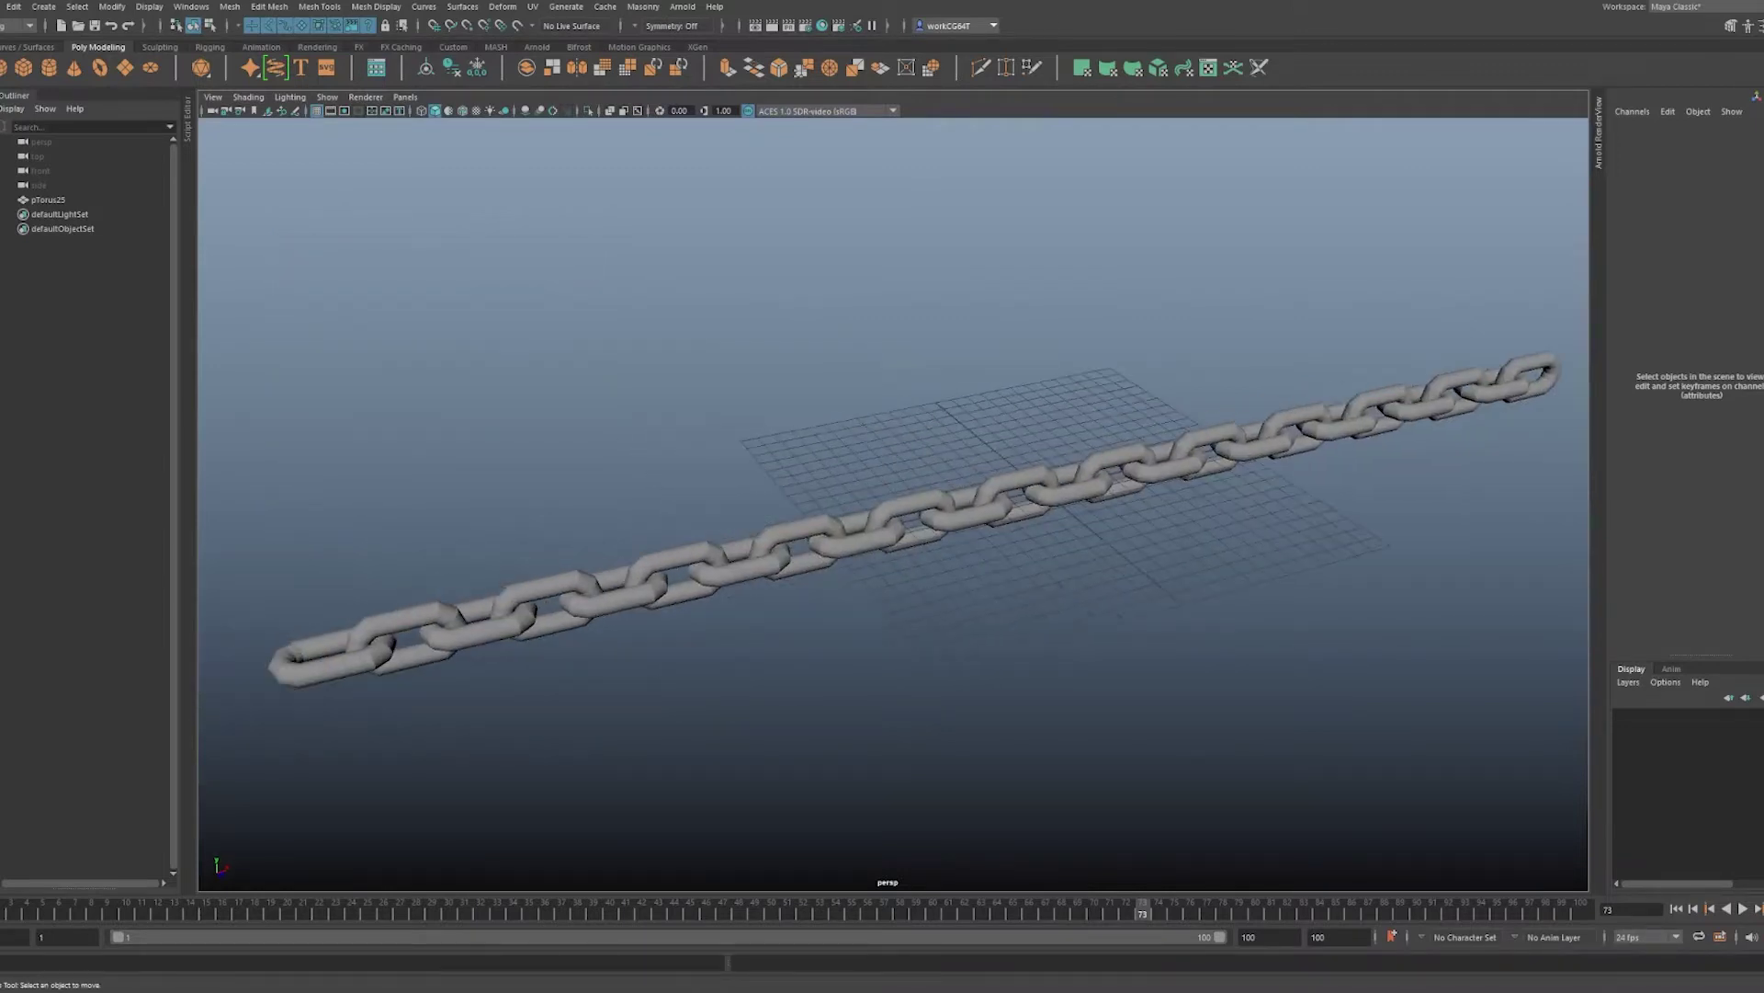
alt+drag(1303, 496, 1181, 425)
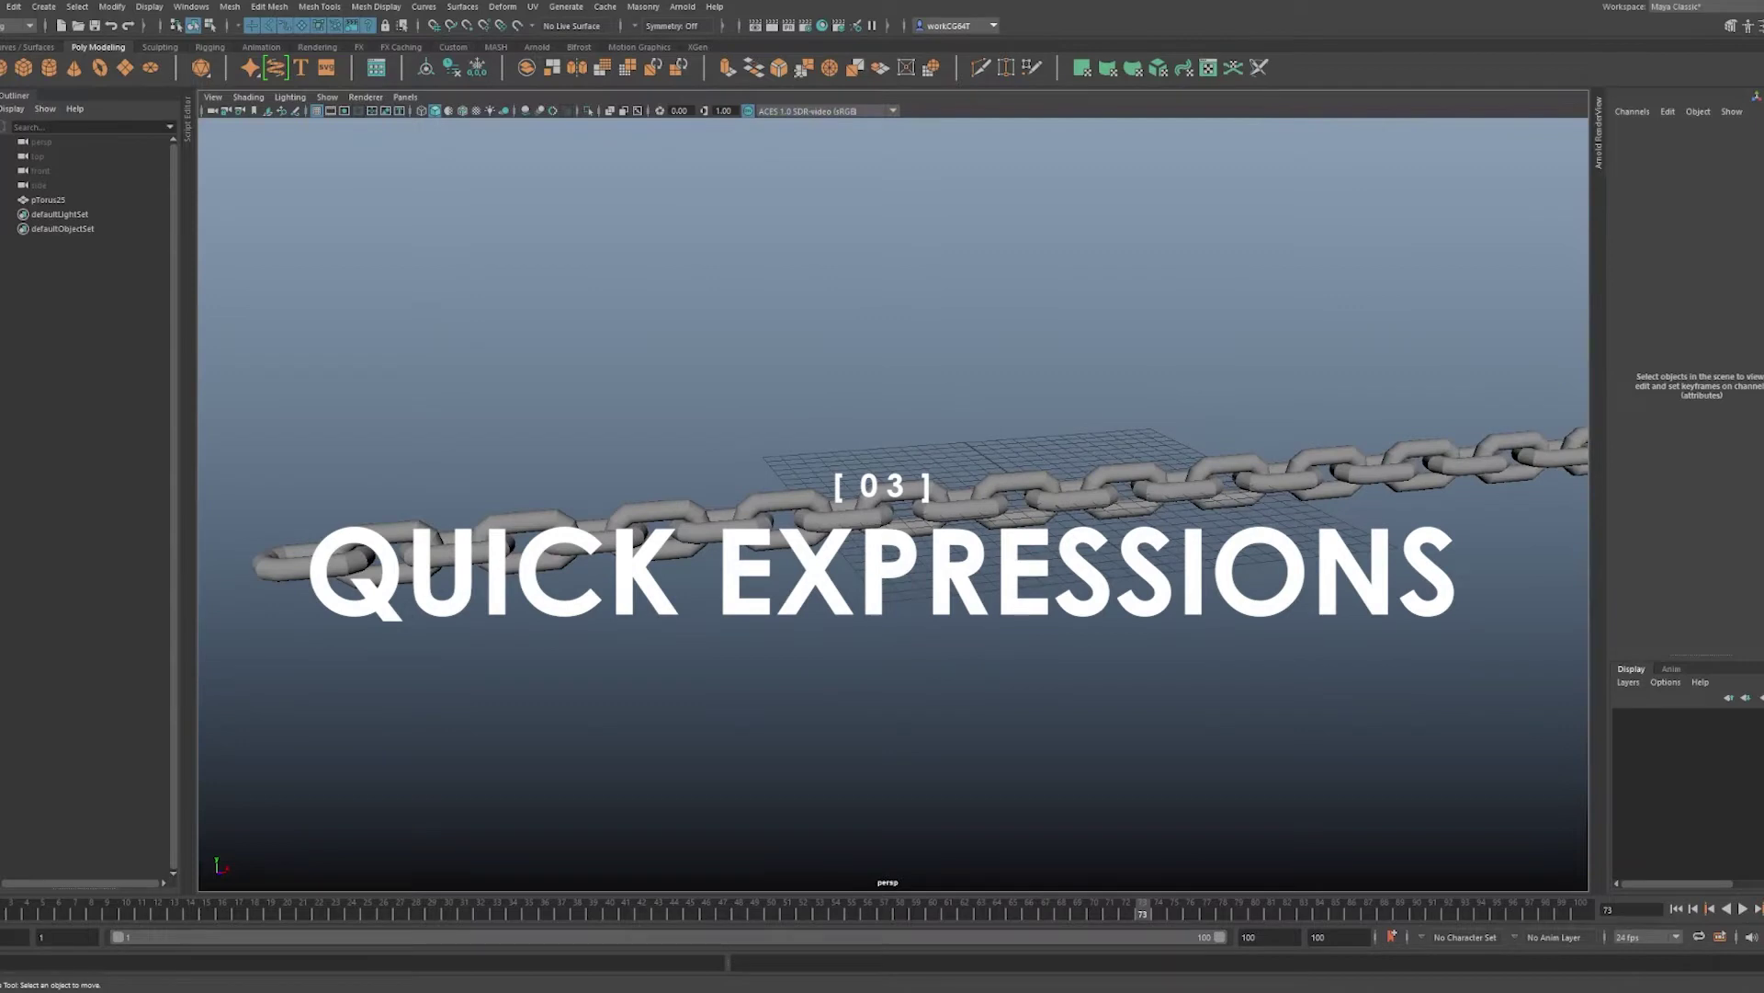
alt+drag(1099, 489, 1011, 542)
drag(1066, 295, 1084, 515)
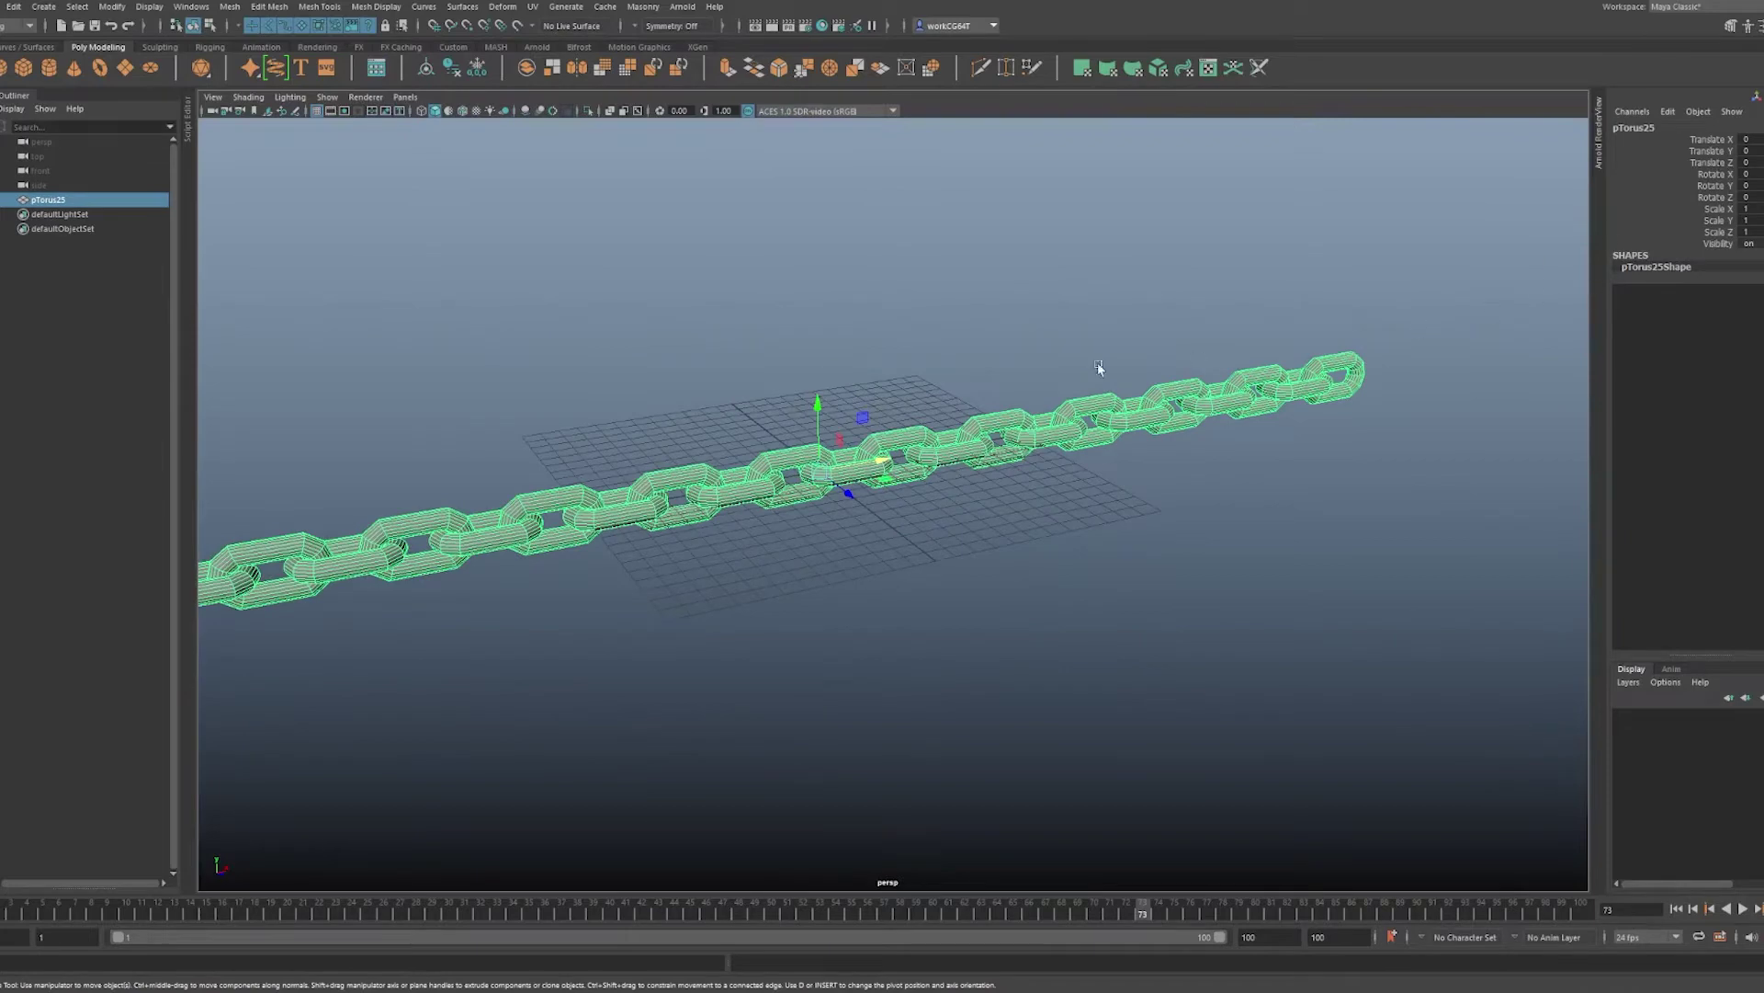
- Open the Expression Editor for the chain's Rotate Y attribute
alt+drag(1099, 367, 1363, 288)
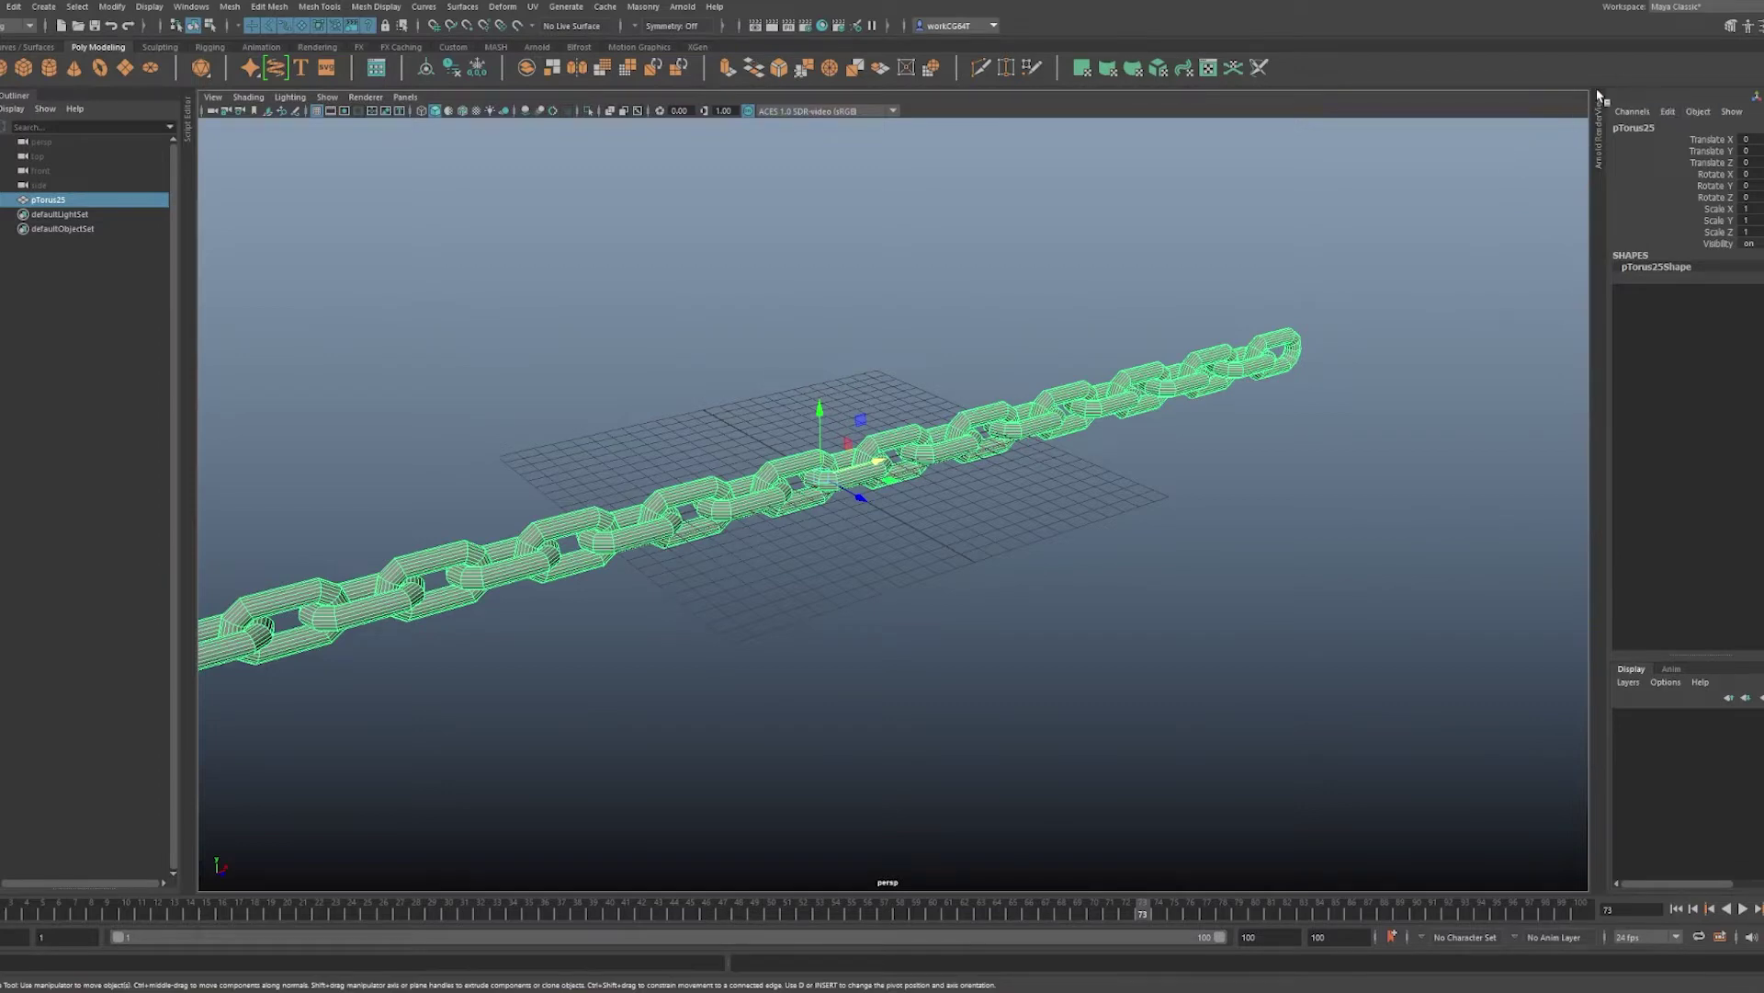
click(1695, 185)
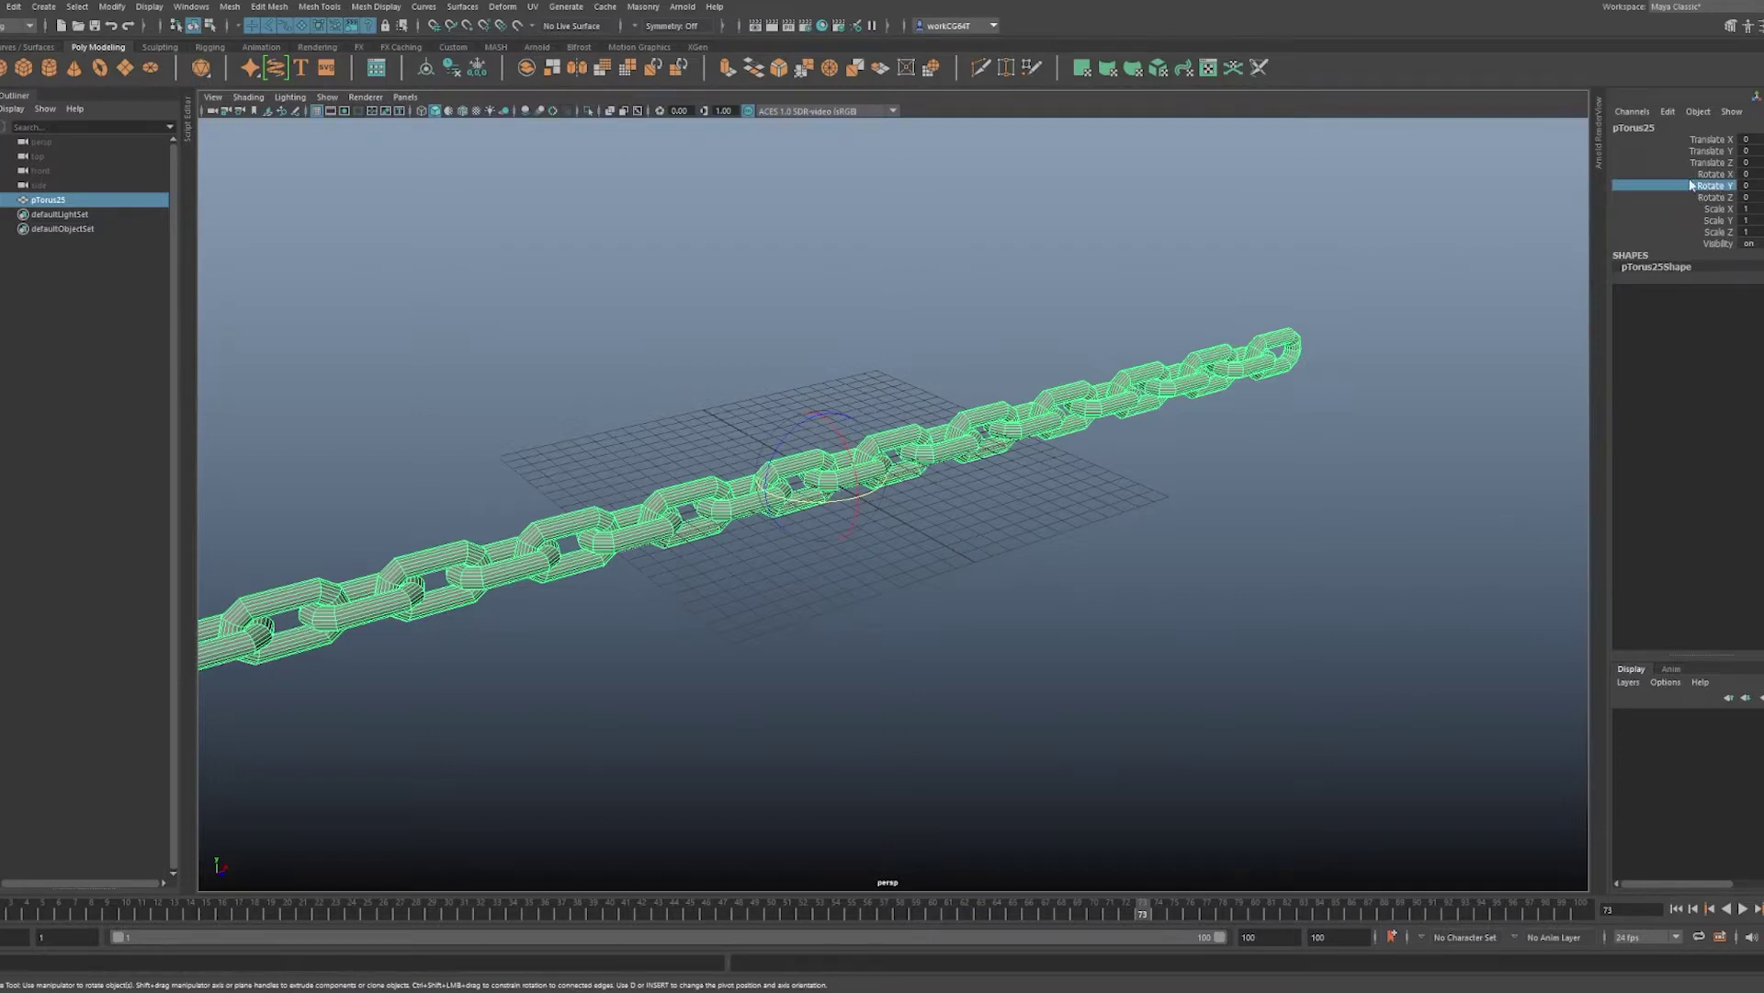
click(1675, 117)
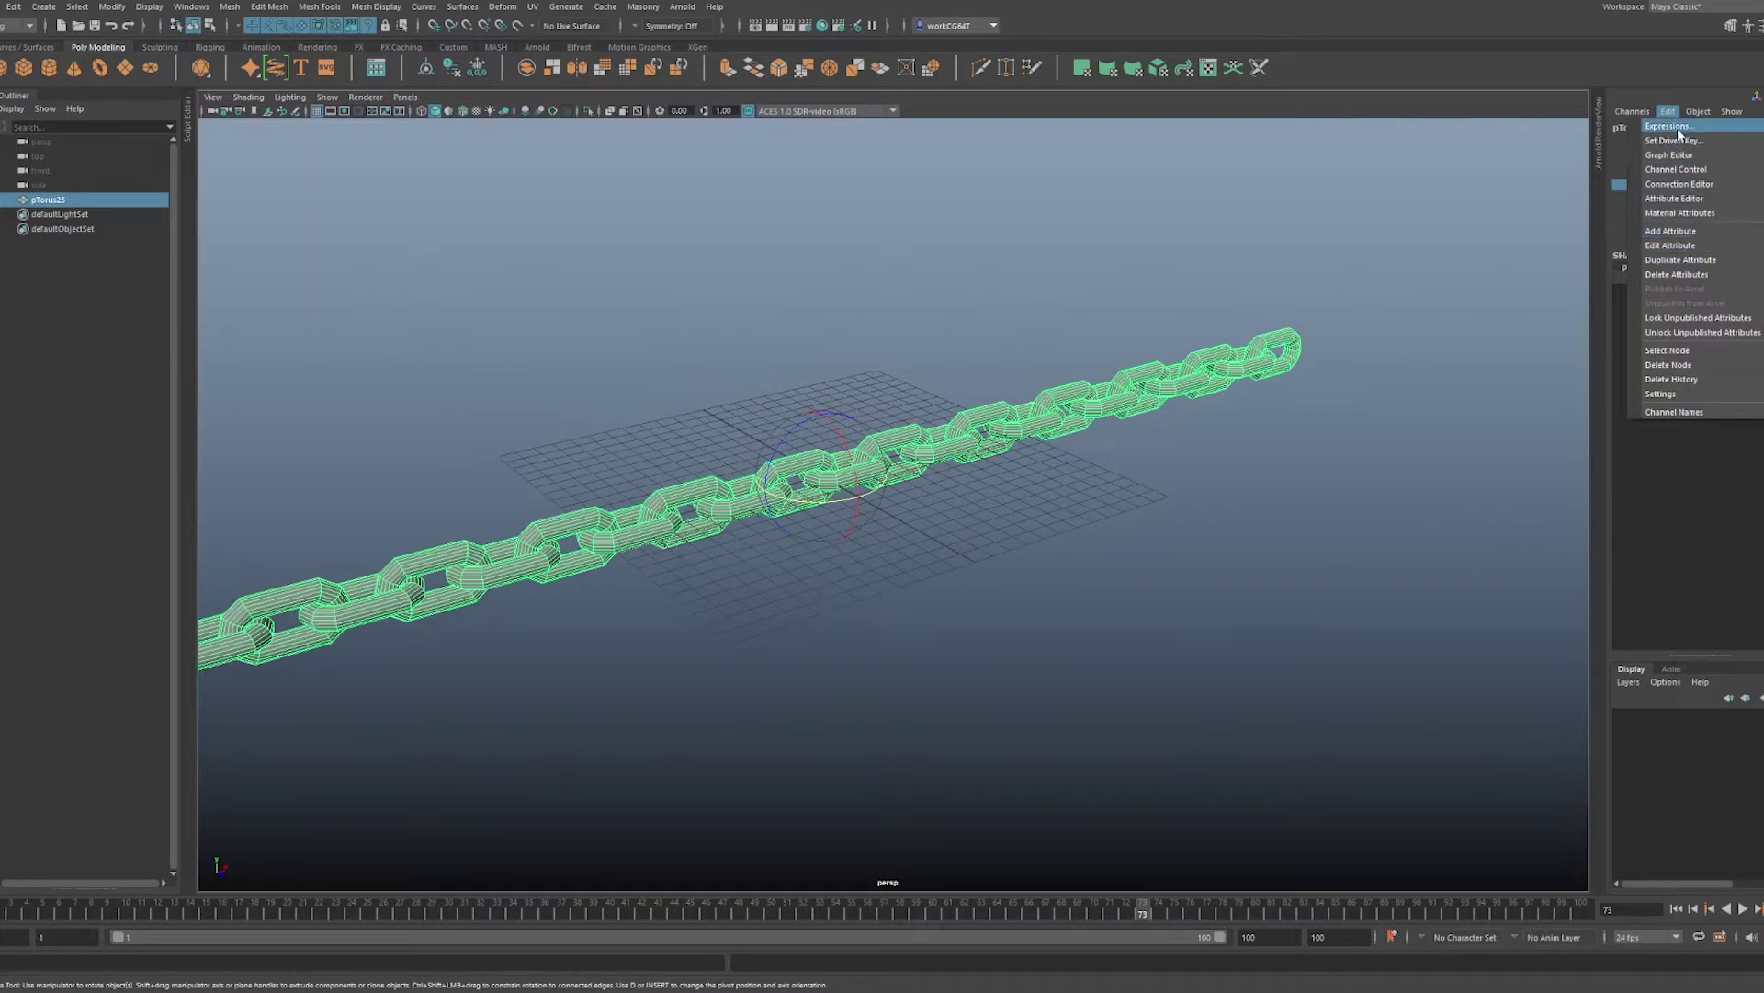
click(1678, 127)
drag(814, 339, 1074, 226)
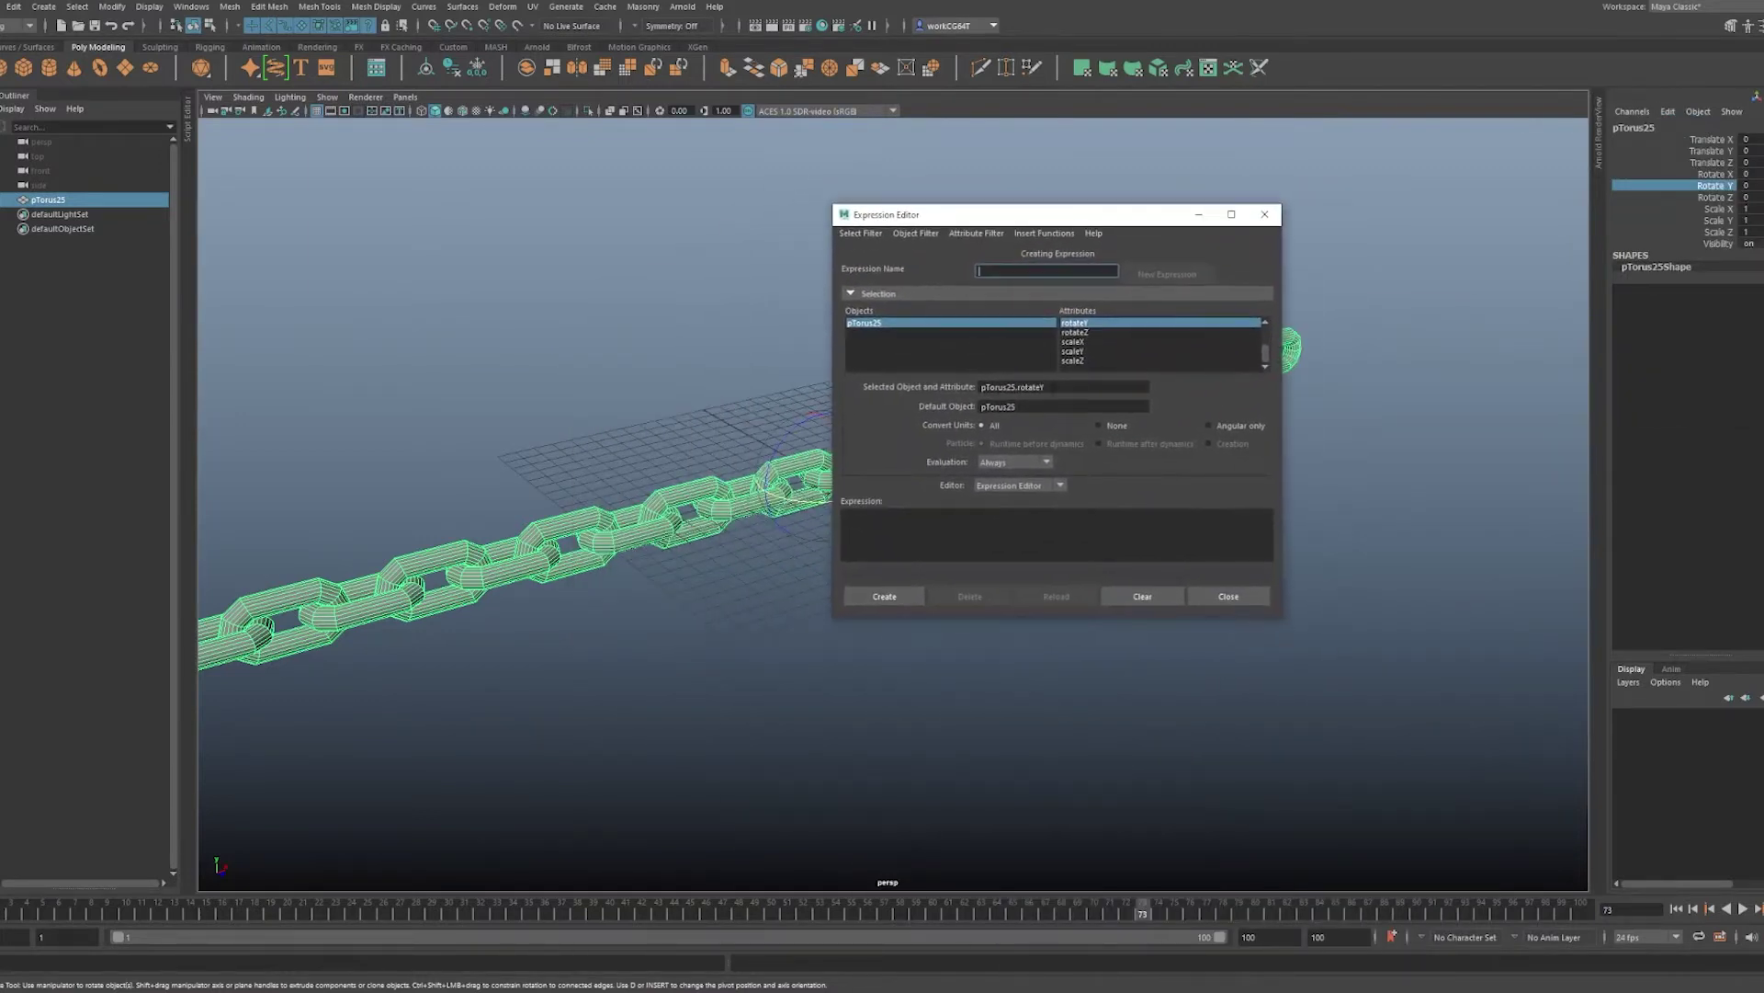
- Create the expression "pTorus25.rotateY = frame;" for the chain's Y rotation
drag(1050, 387, 976, 387)
key(ctrl+c)
click(1003, 522)
key(ctrl+v)
click(888, 597)
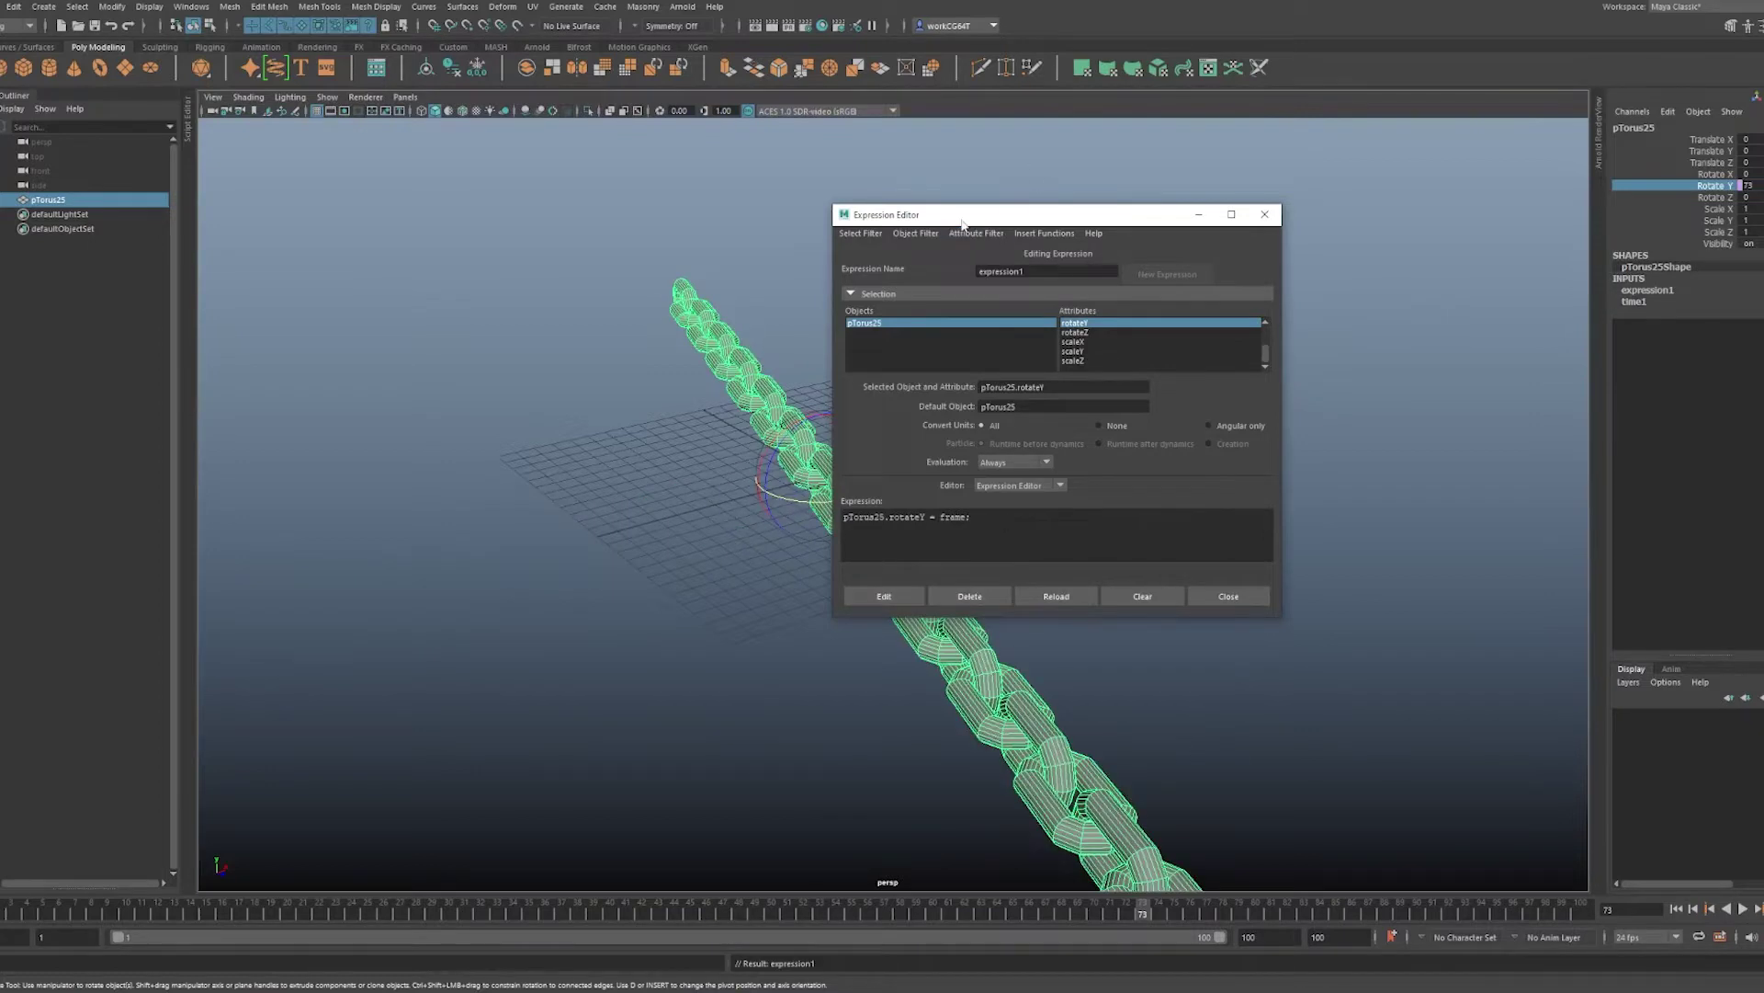
- Move the Expression Editor clear of the chain and play the animation to check the expression-driven rotation
drag(962, 224, 1237, 224)
key(alt+v)
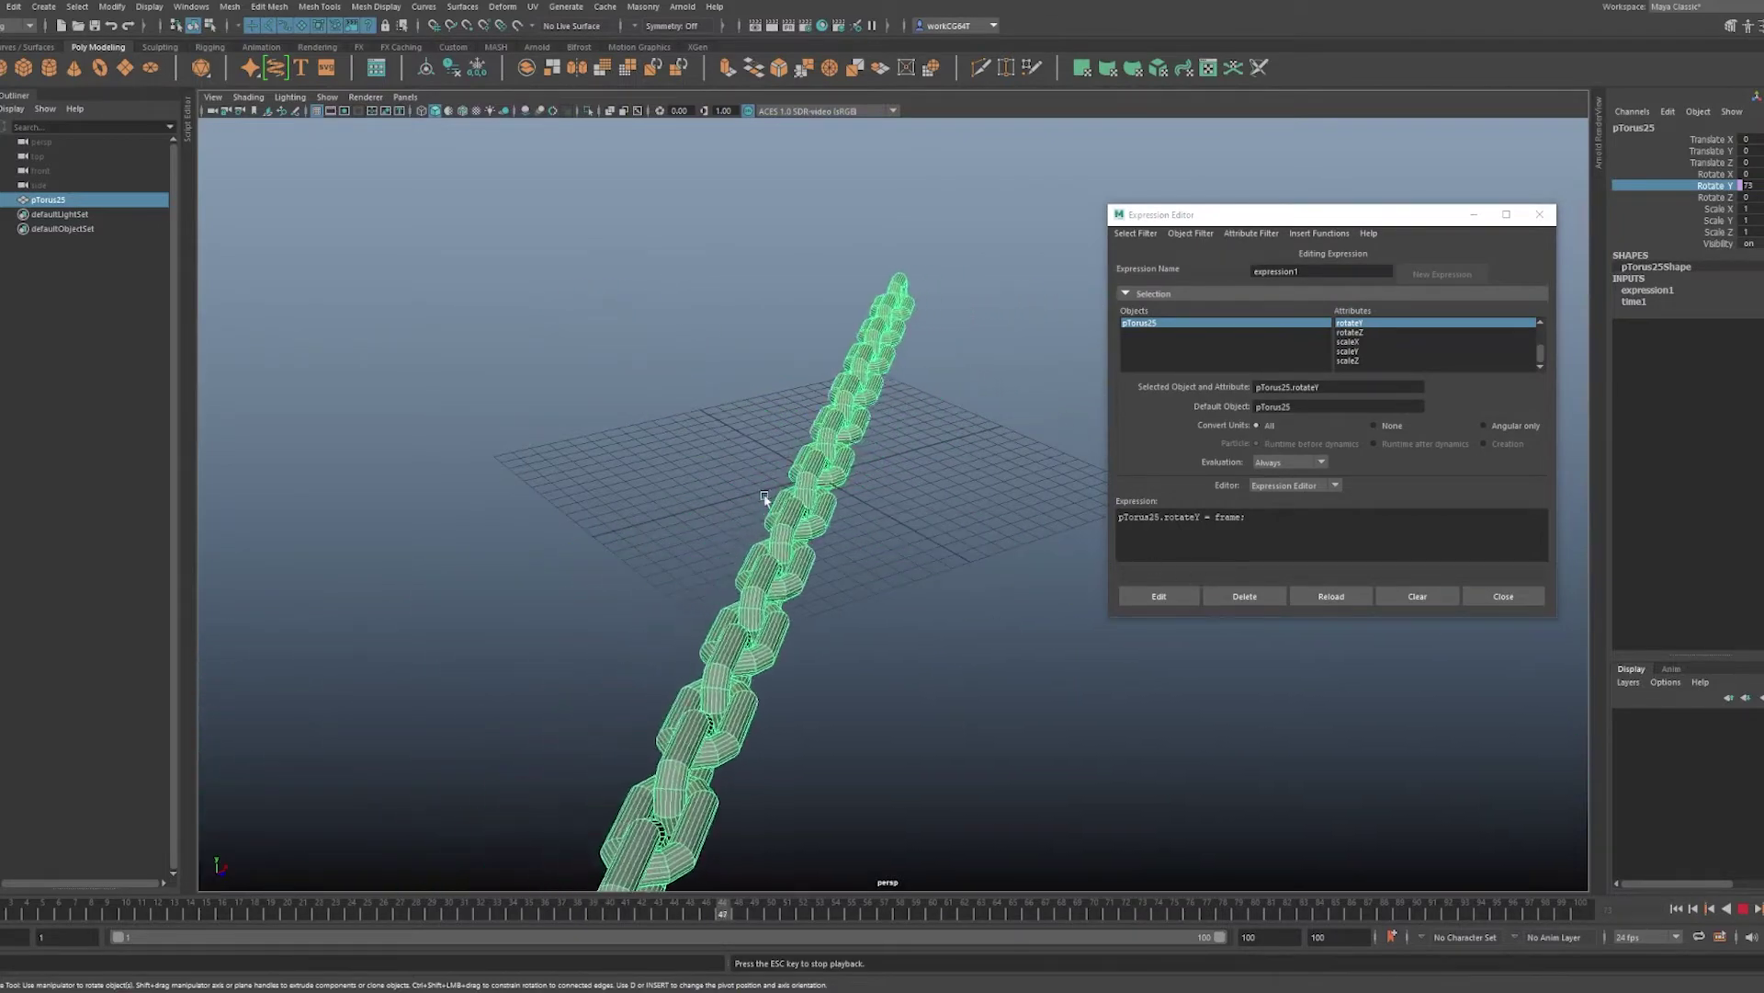
key(Escape)
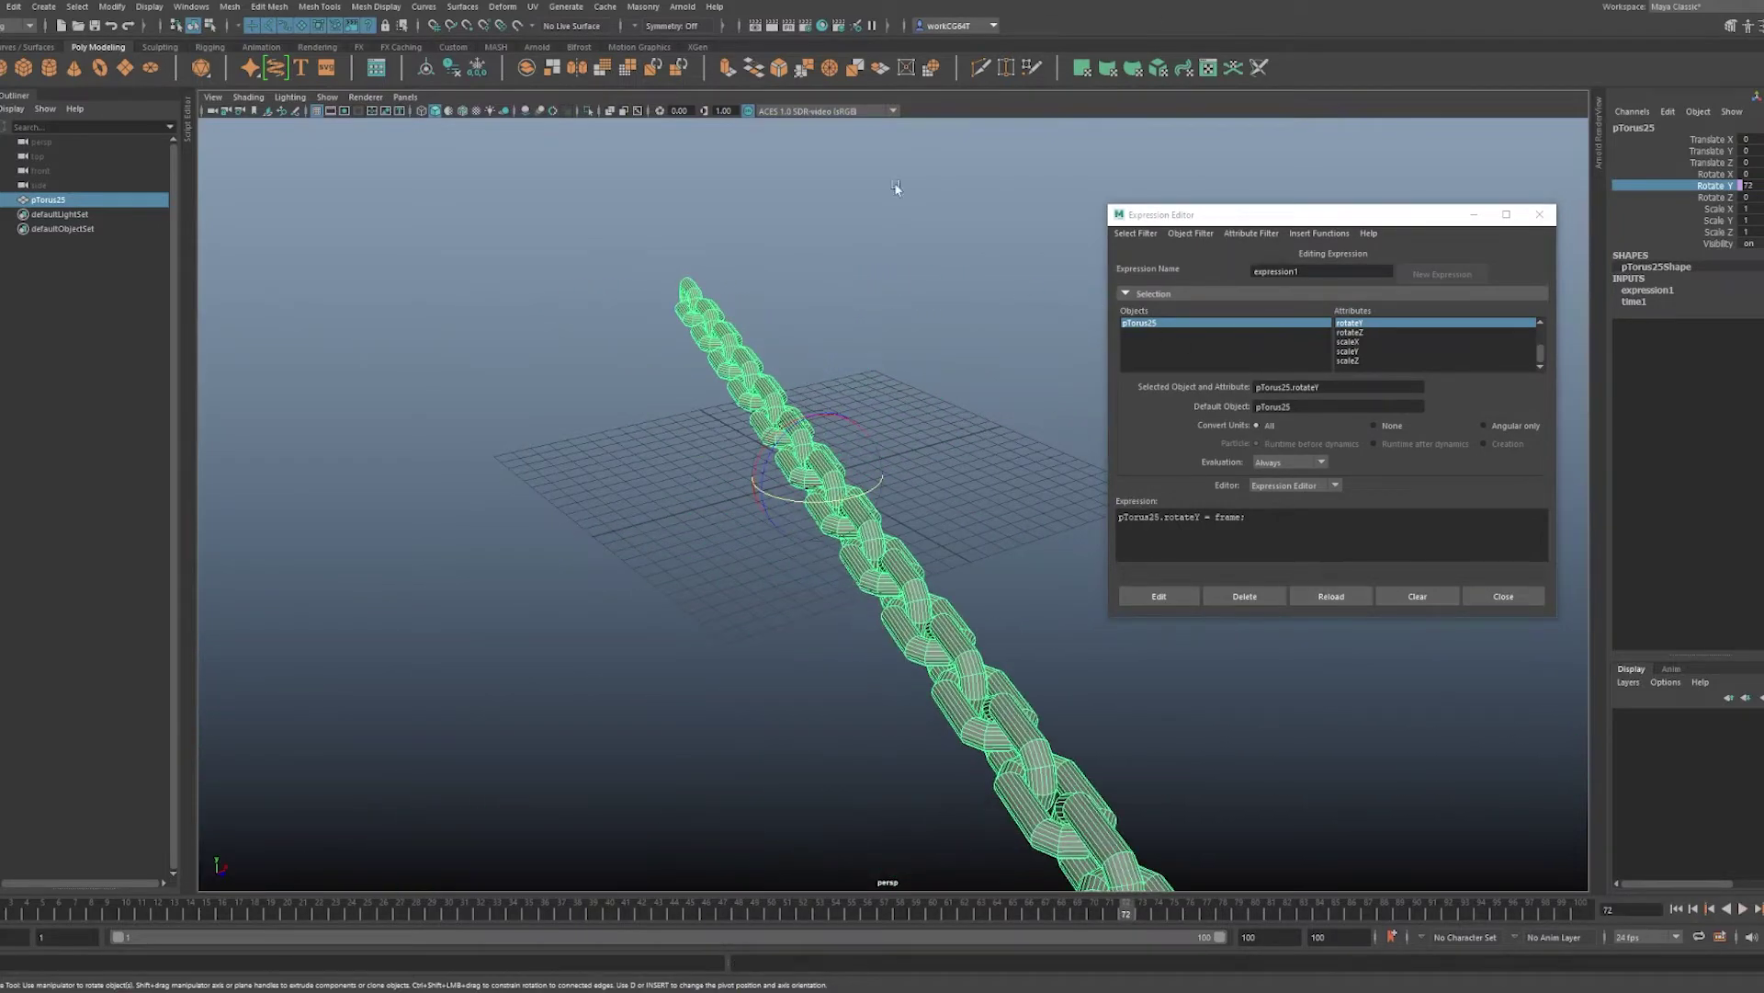
- Close the Expression Editor and reopen it on the chain's Rotate Y expression
click(1546, 214)
click(1668, 111)
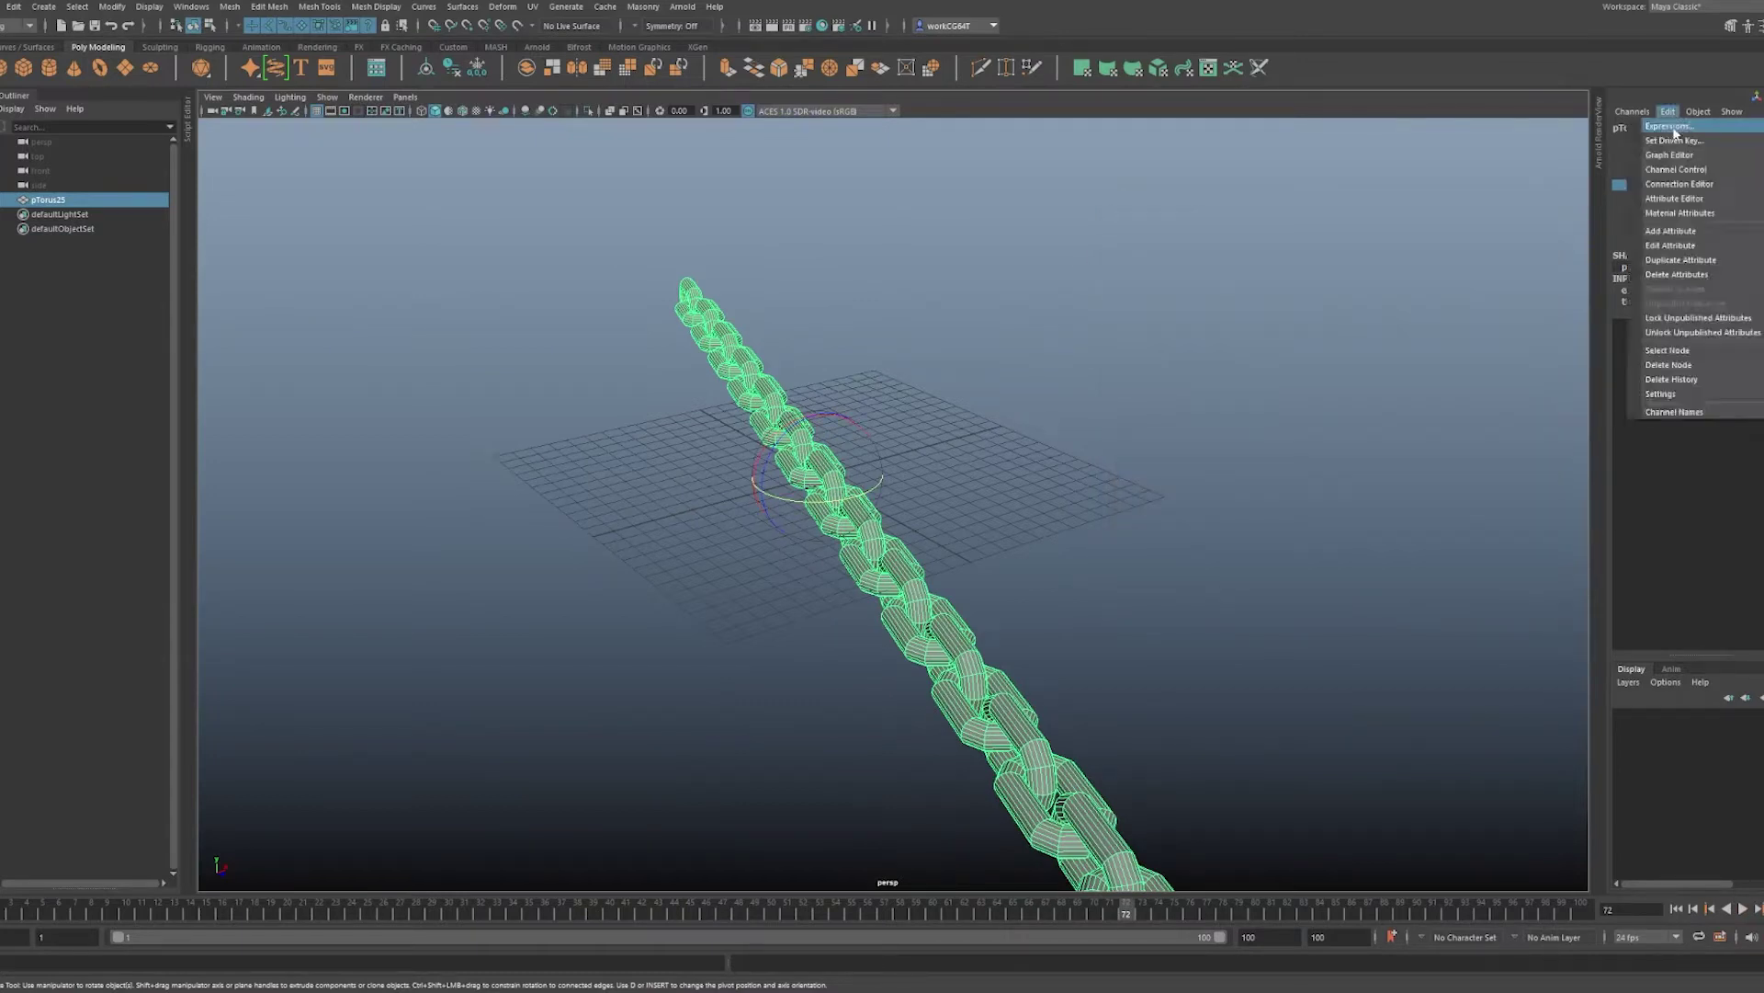
click(1673, 127)
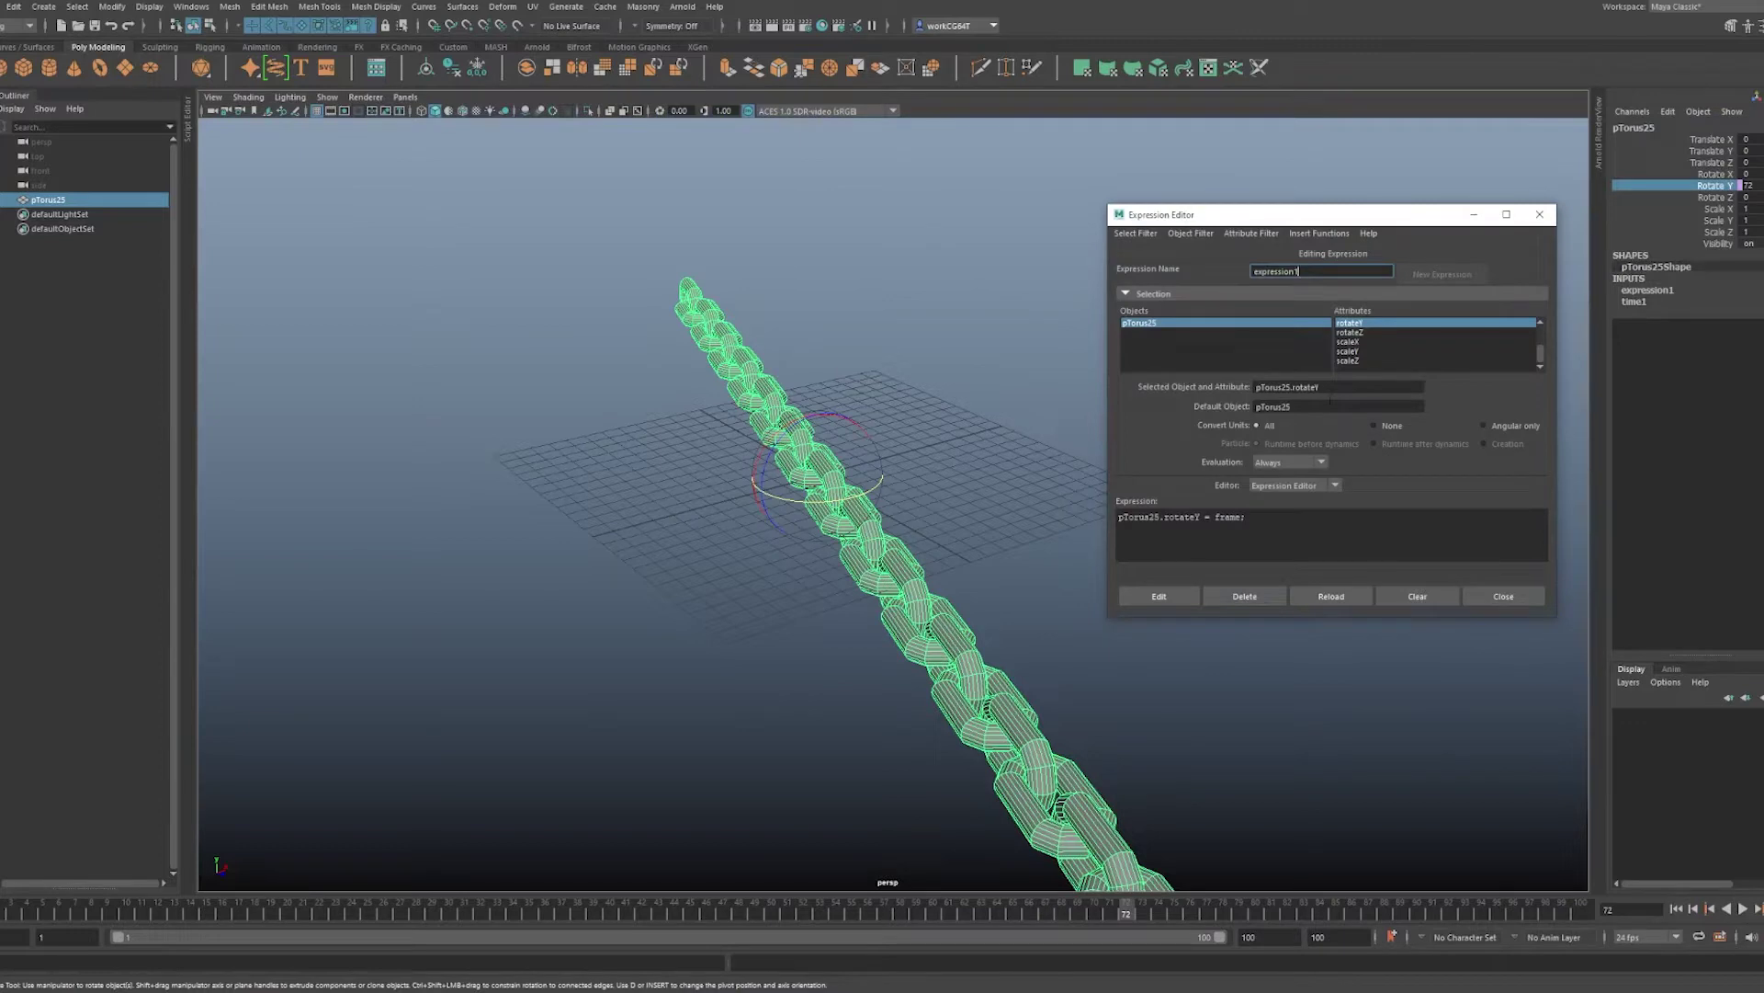
- Close the Expression Editor, break the connection on the chain's Rotate Y channel and reset its value to 0
click(1248, 517)
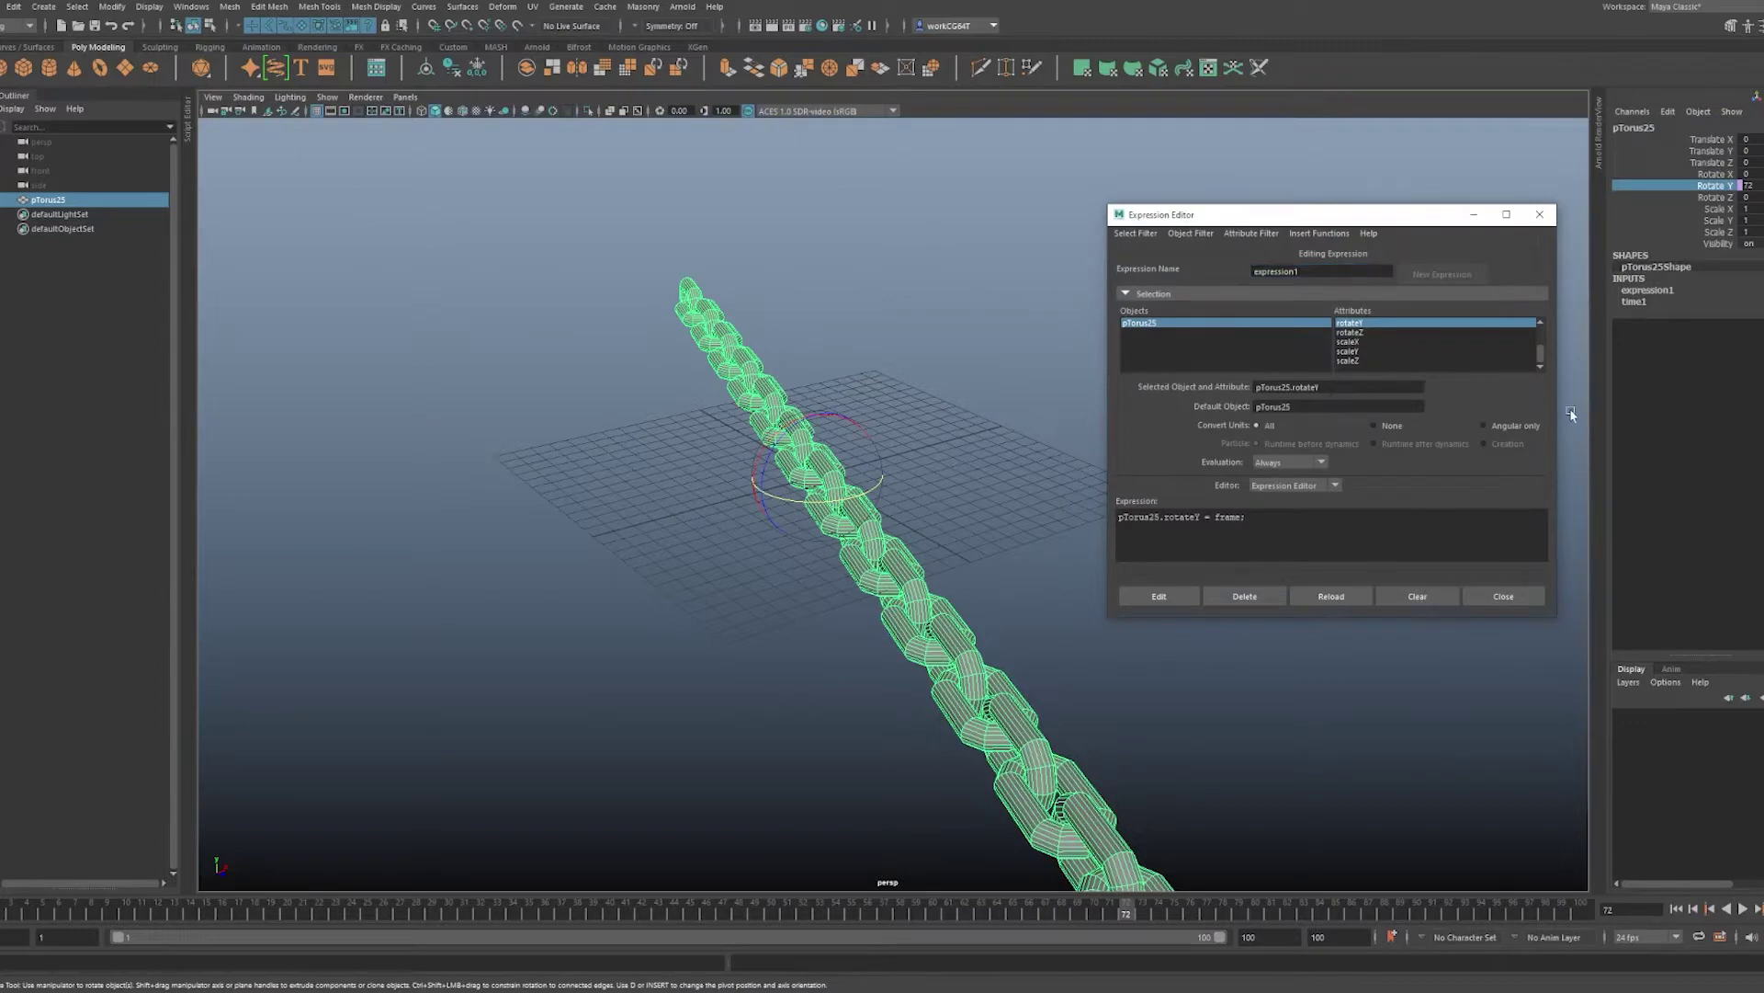
click(1540, 214)
right_click(1709, 190)
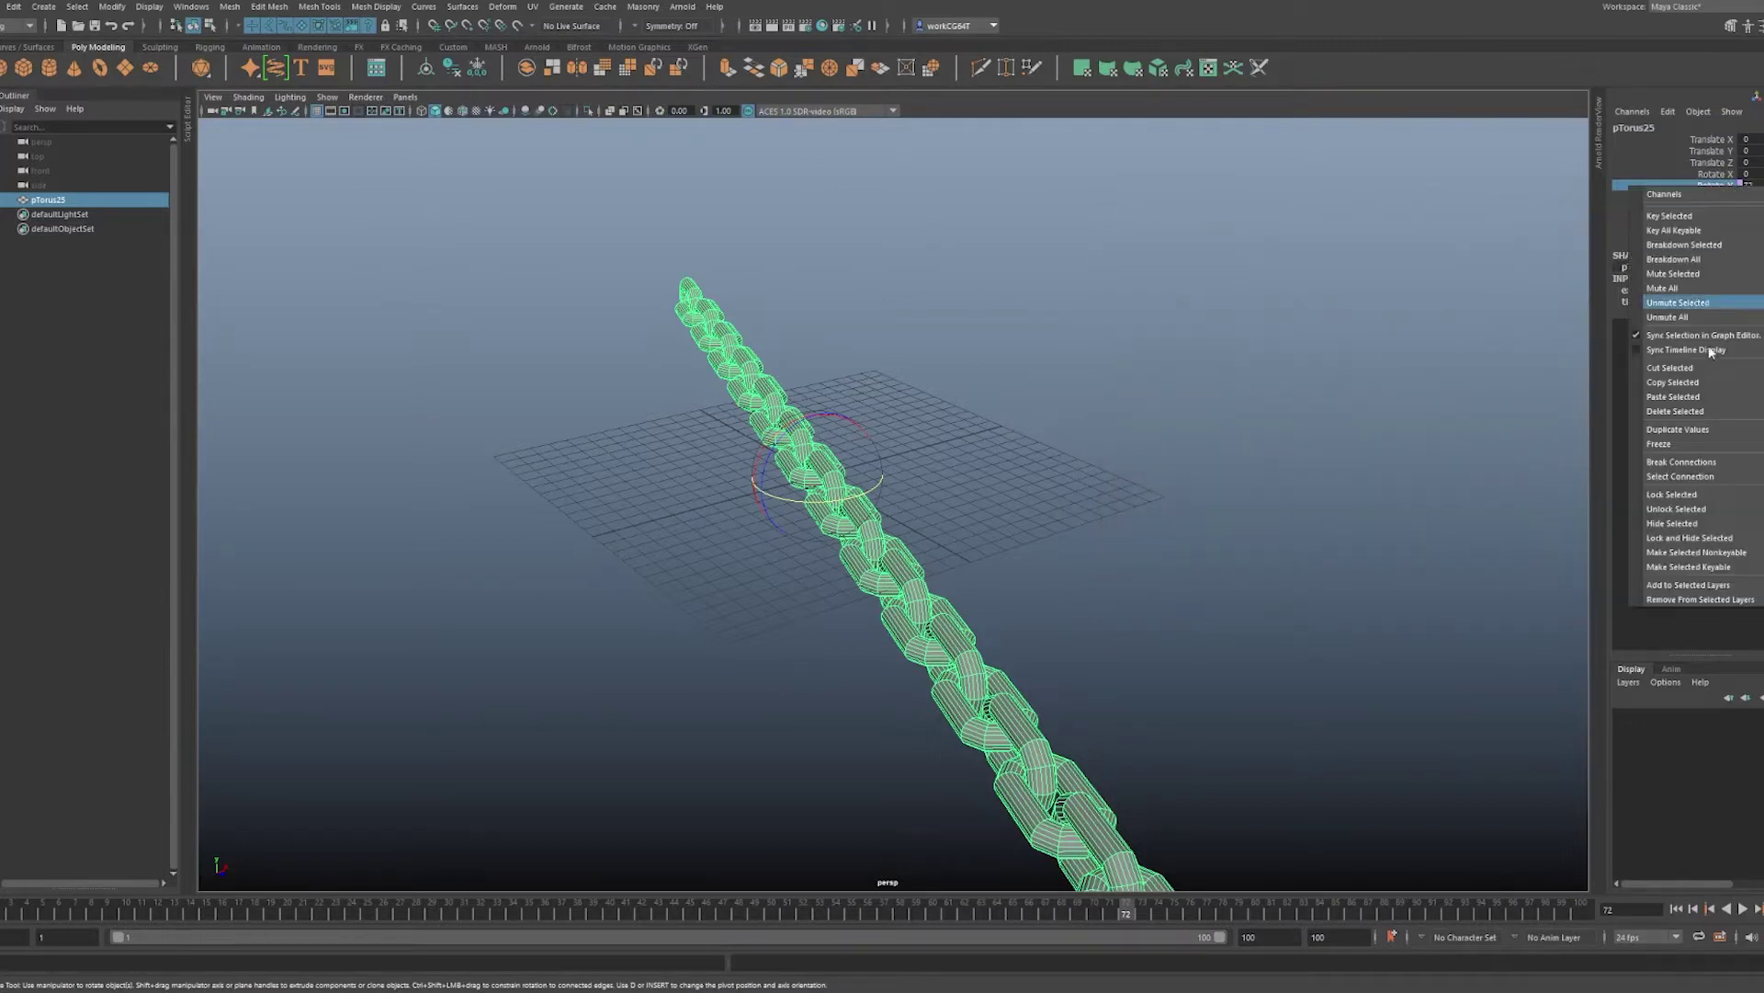
click(1691, 465)
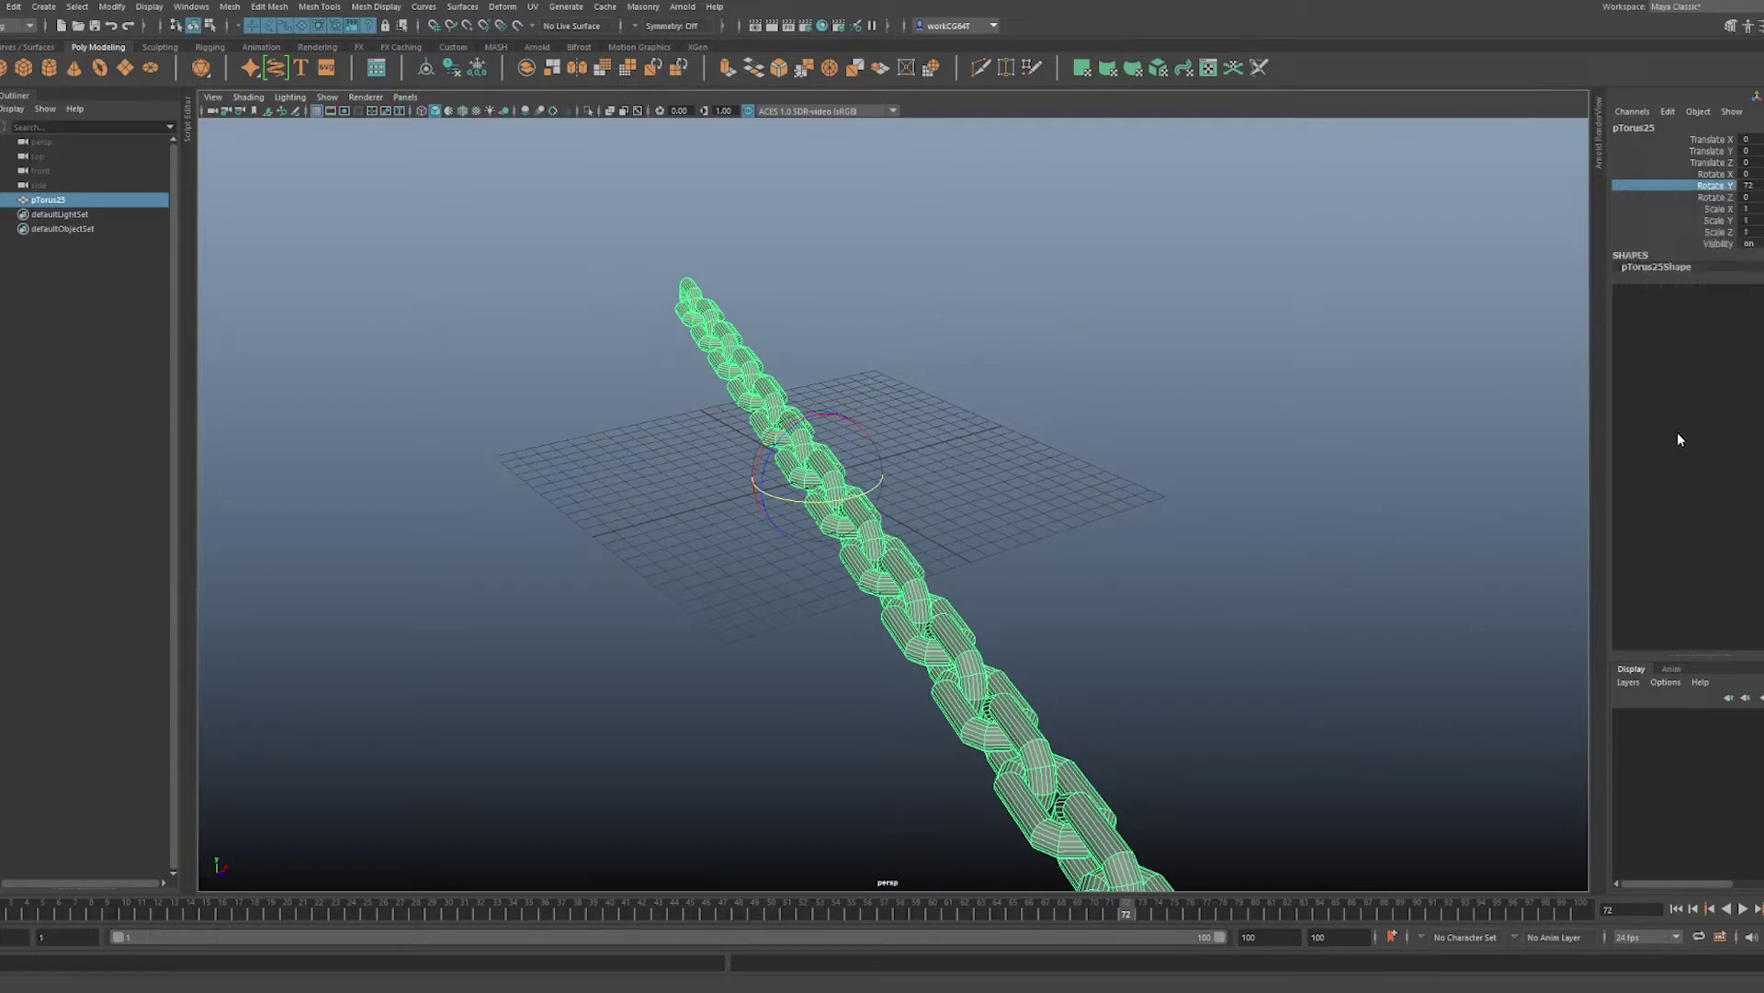
double_click(1746, 185)
text(0)
key(Return)
key(w)
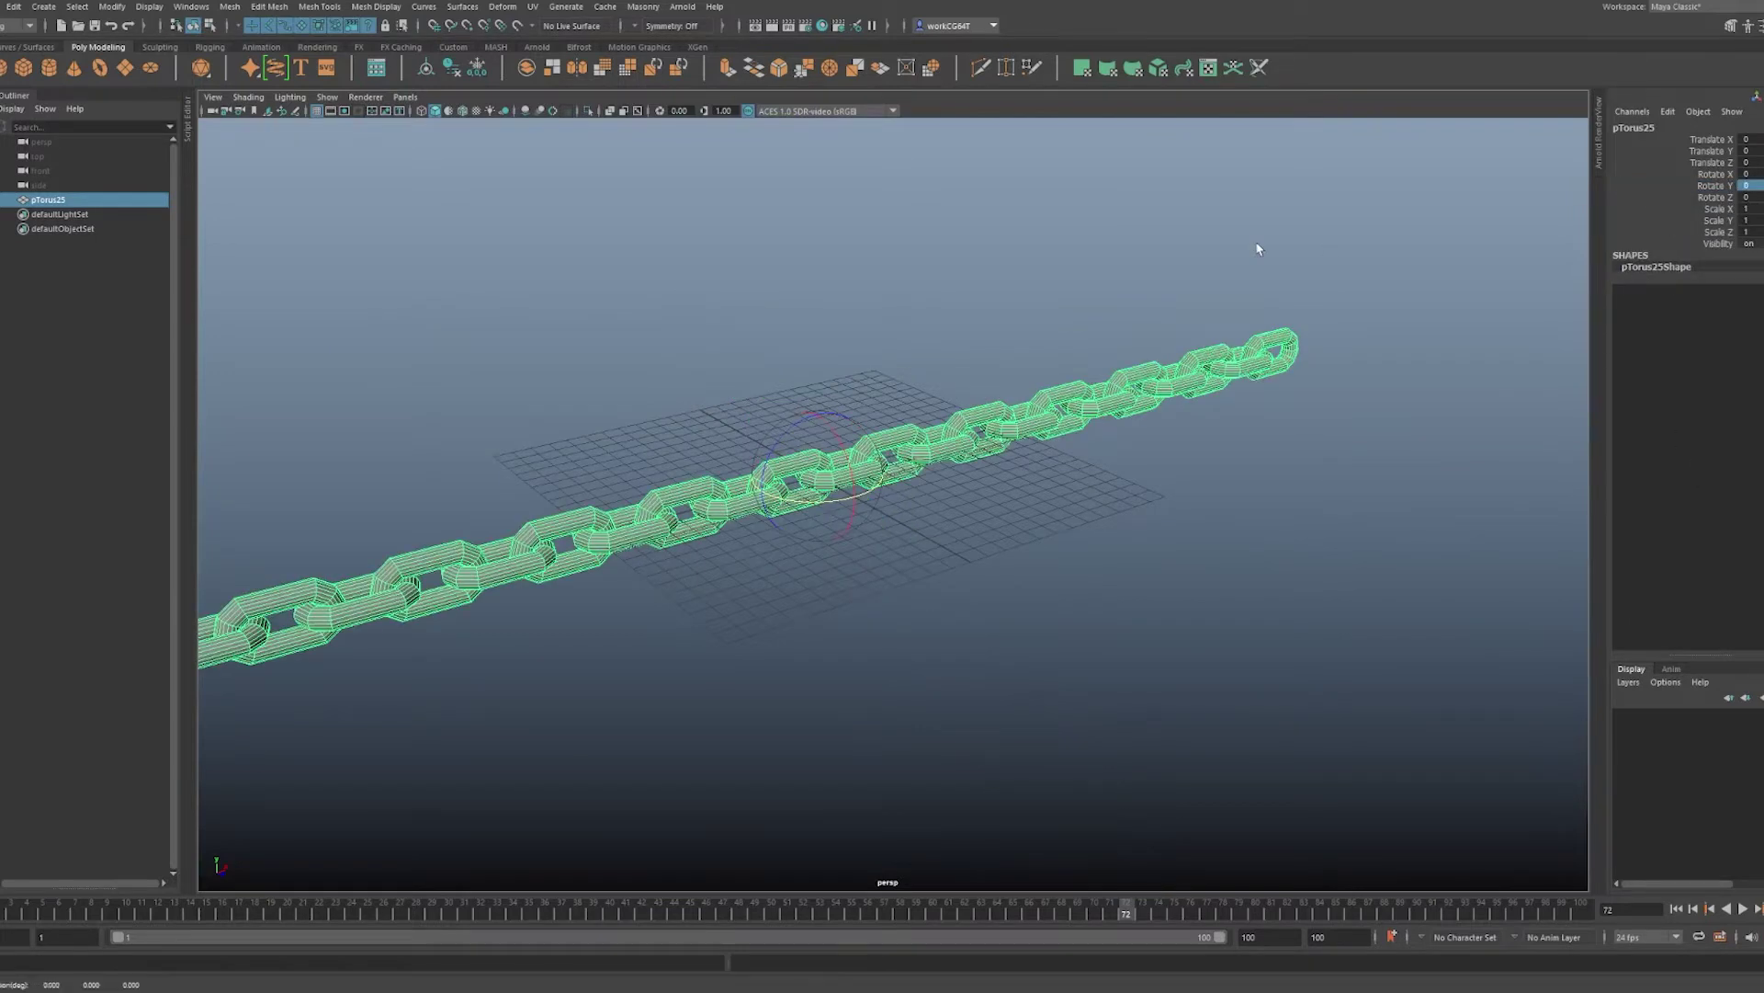
- Show the chain's transform attributes in the Attribute Editor, enter =frame directly as its Y rotation and play the animation
key(ctrl+a)
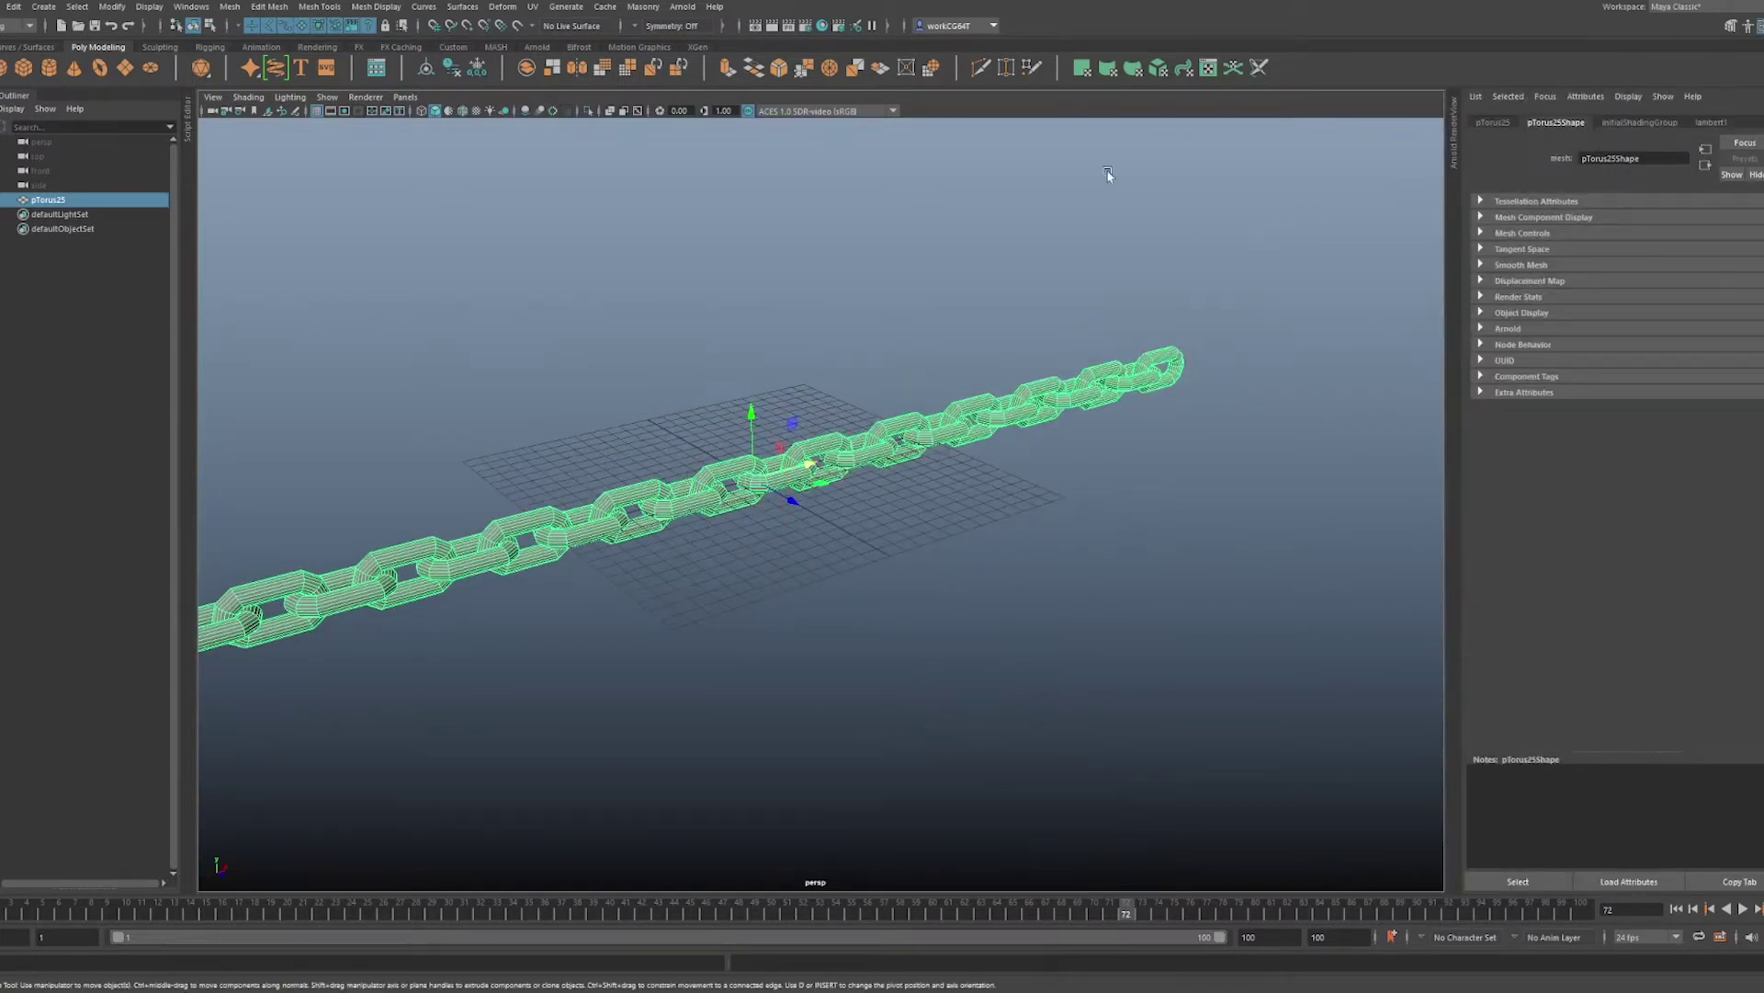
click(1493, 122)
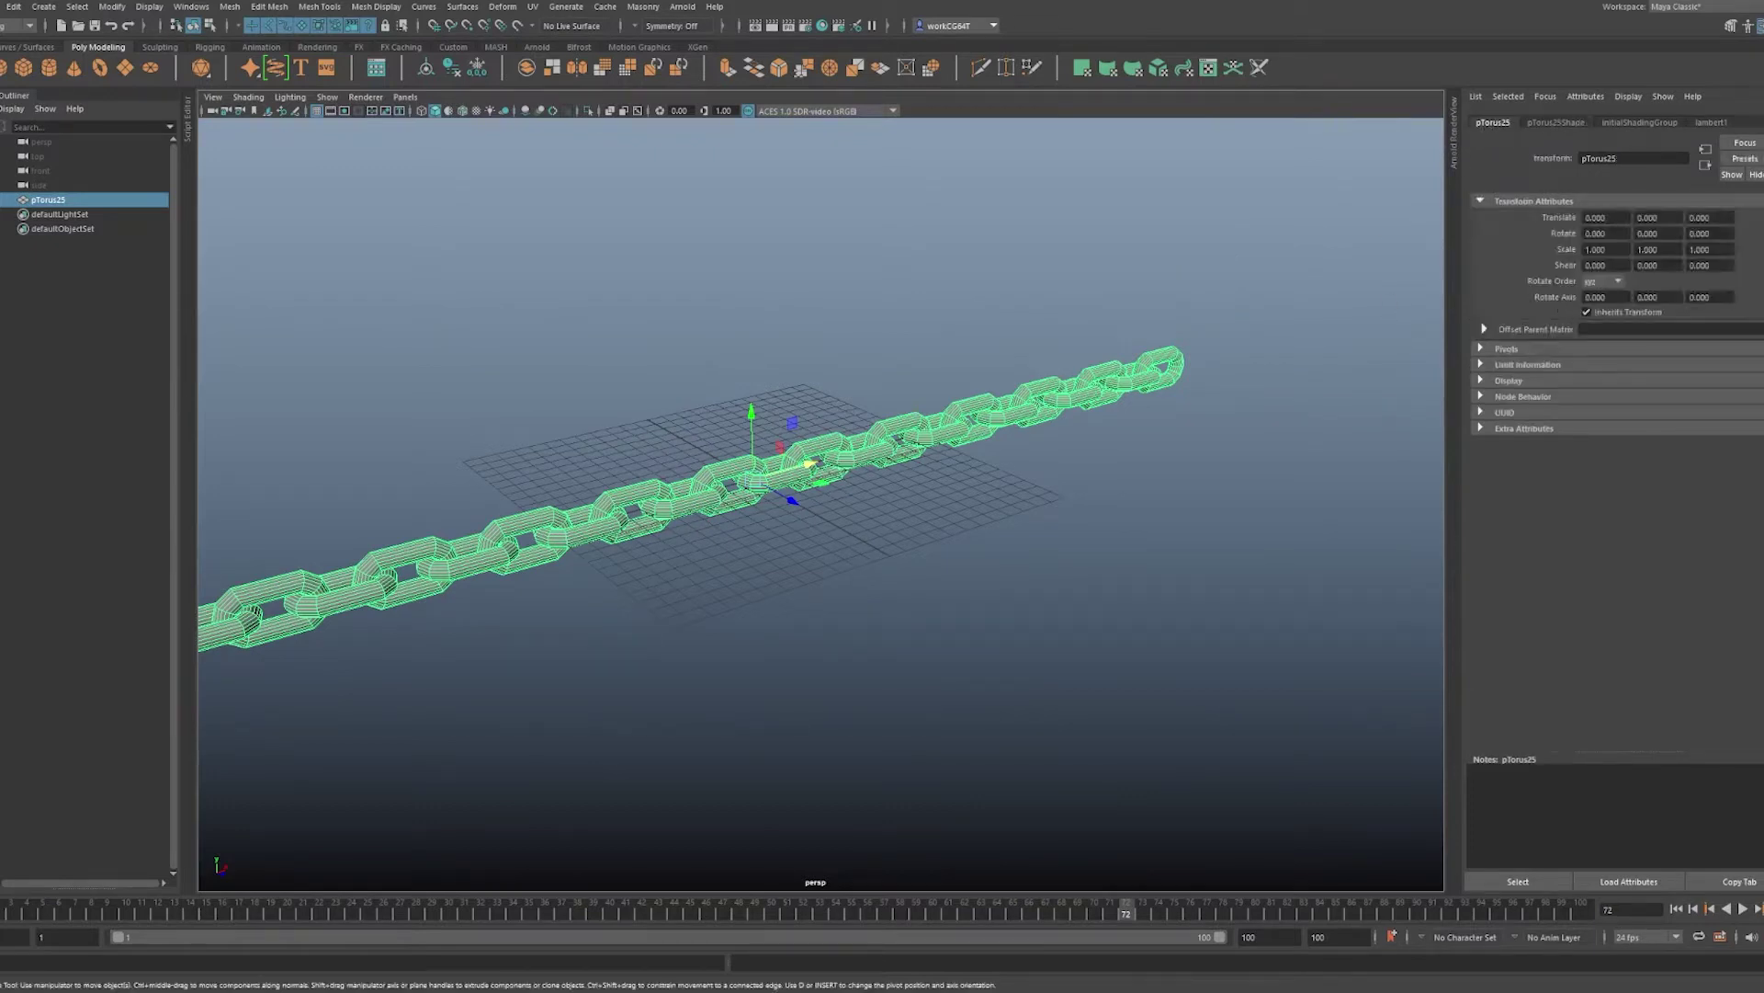
click(1648, 234)
text(=frame)
key(Return)
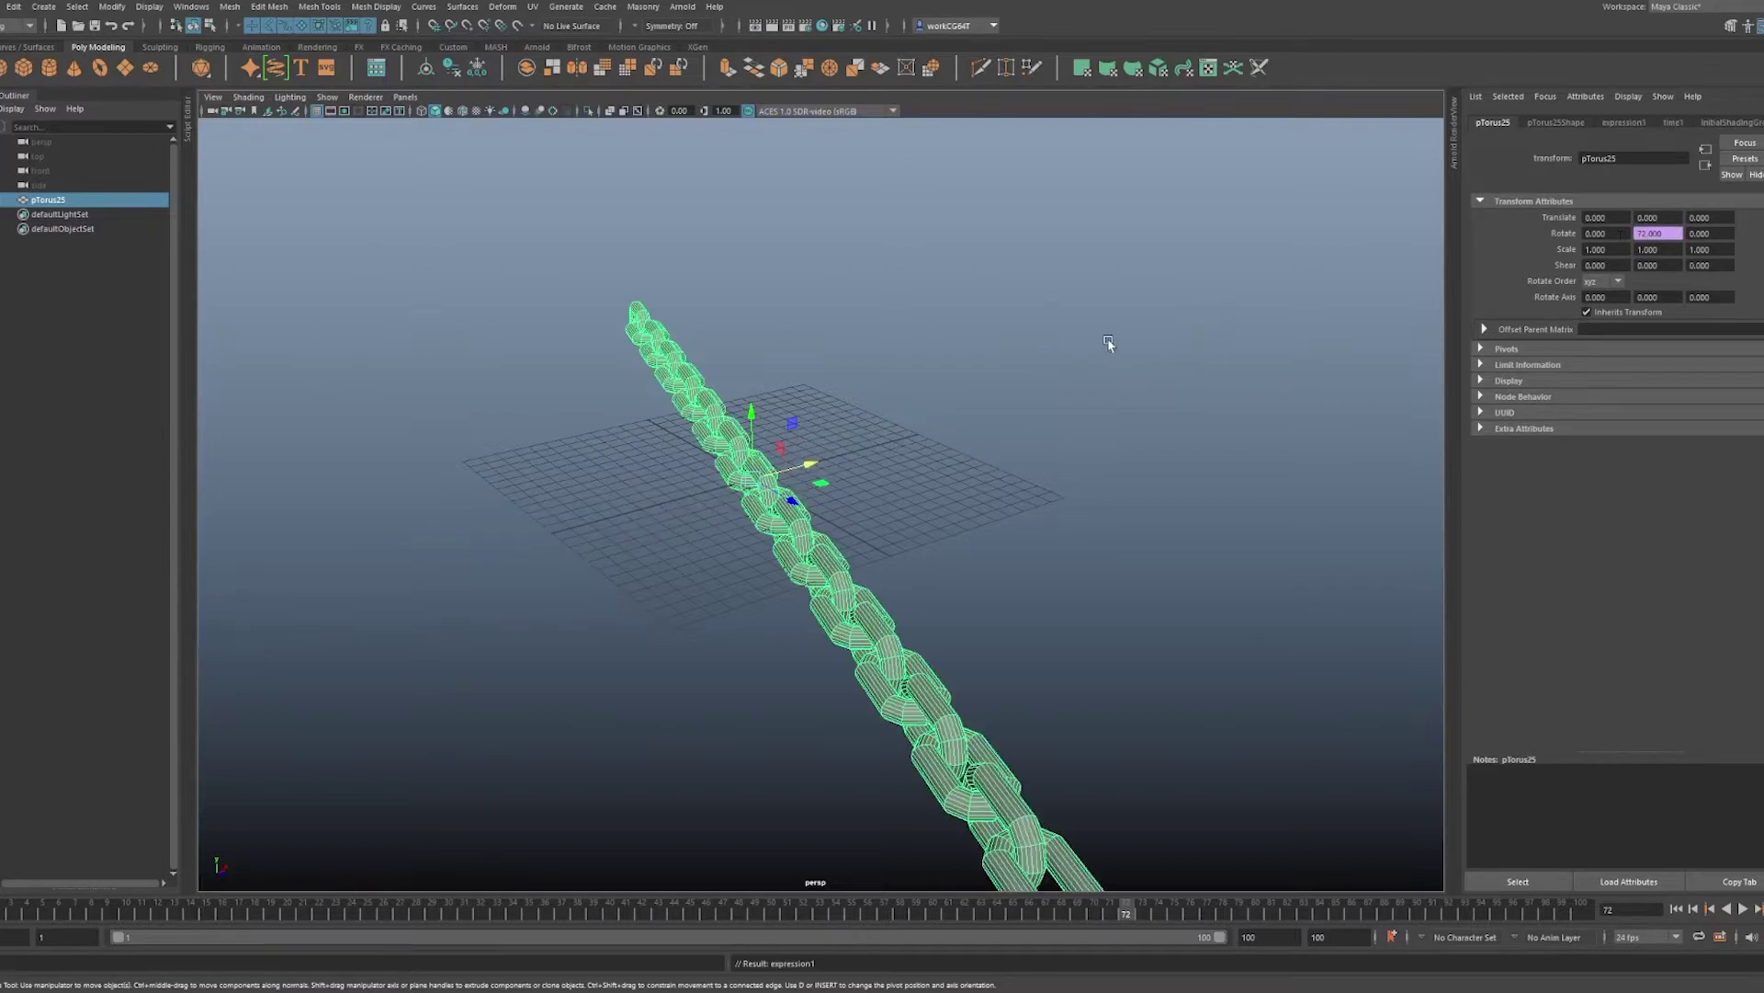
key(alt+v)
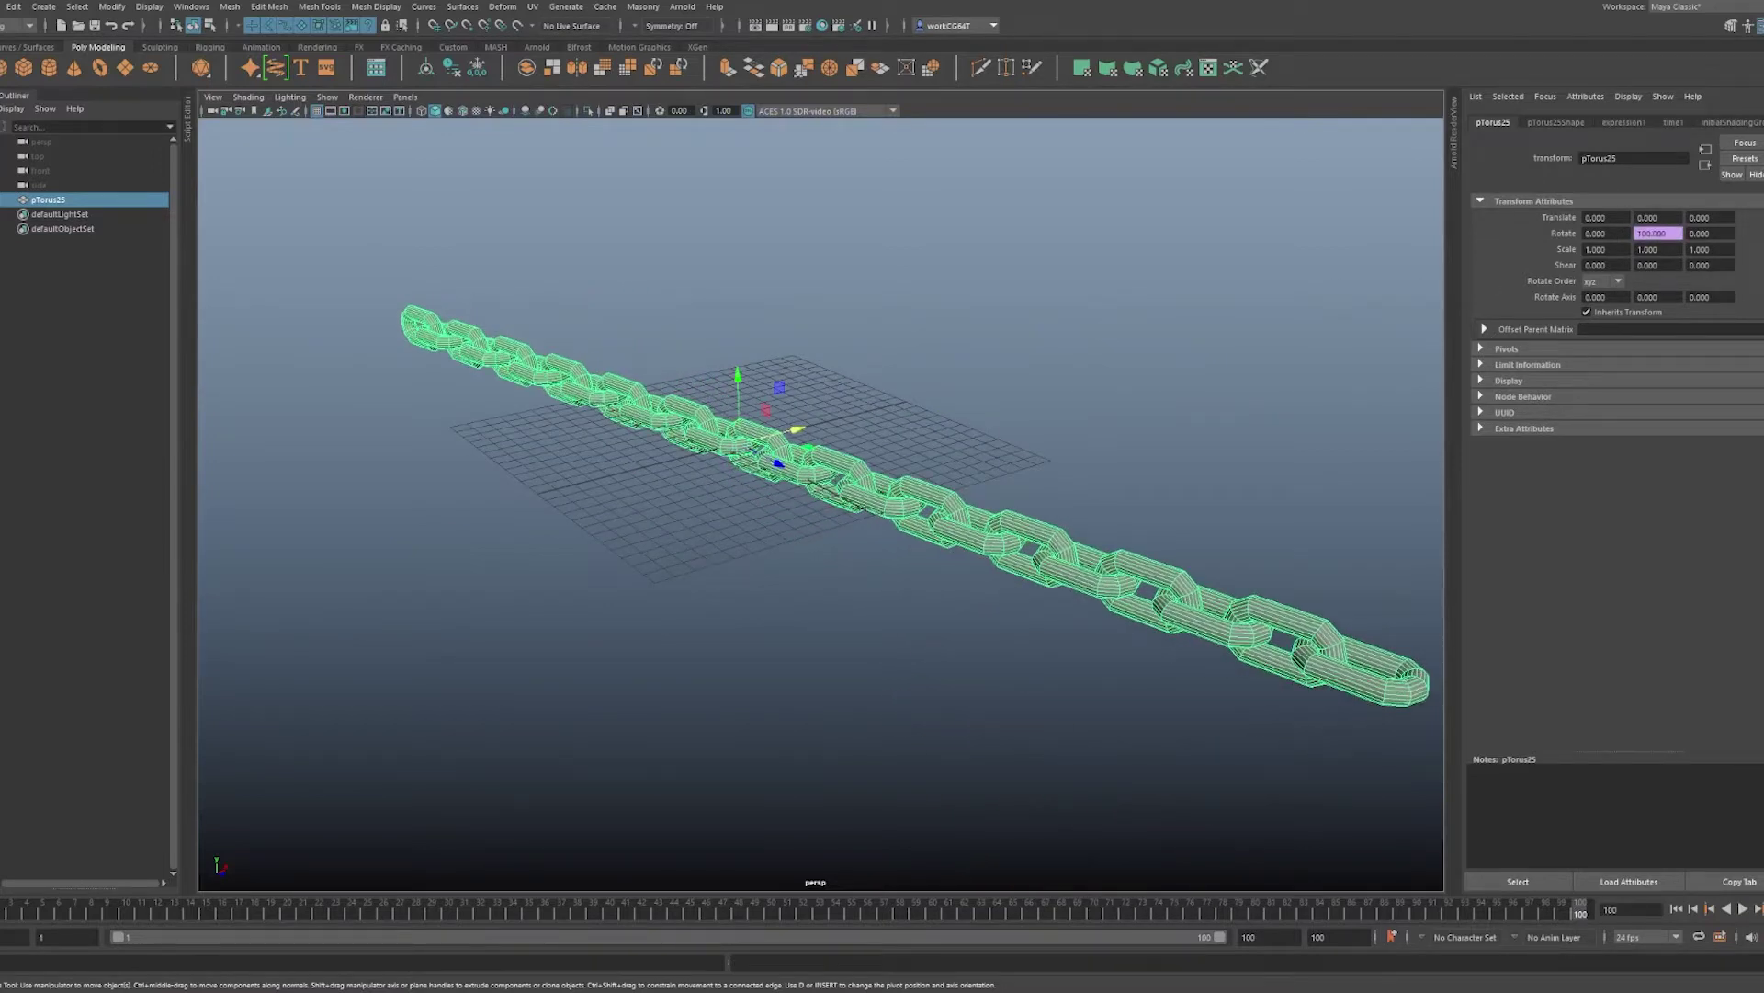
- Delete the chain's Y rotation expression, enter =sin(frame) in its place and play the animation
click(1679, 233)
right_click(1679, 234)
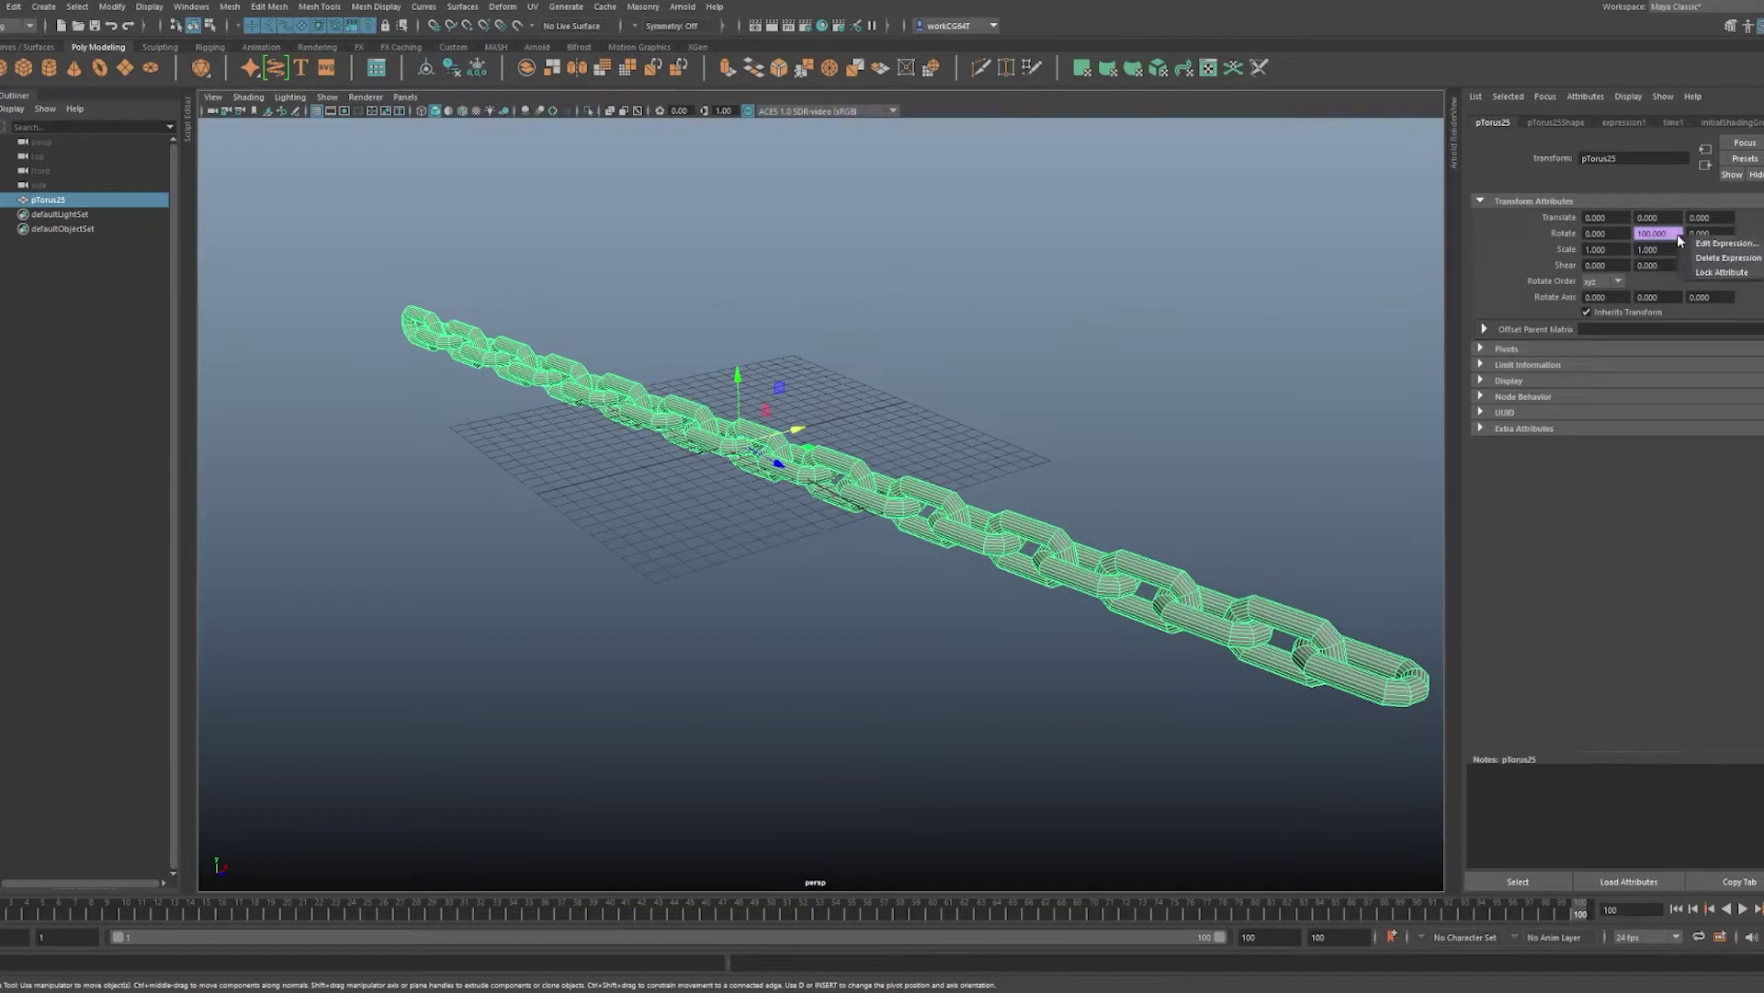
click(1705, 263)
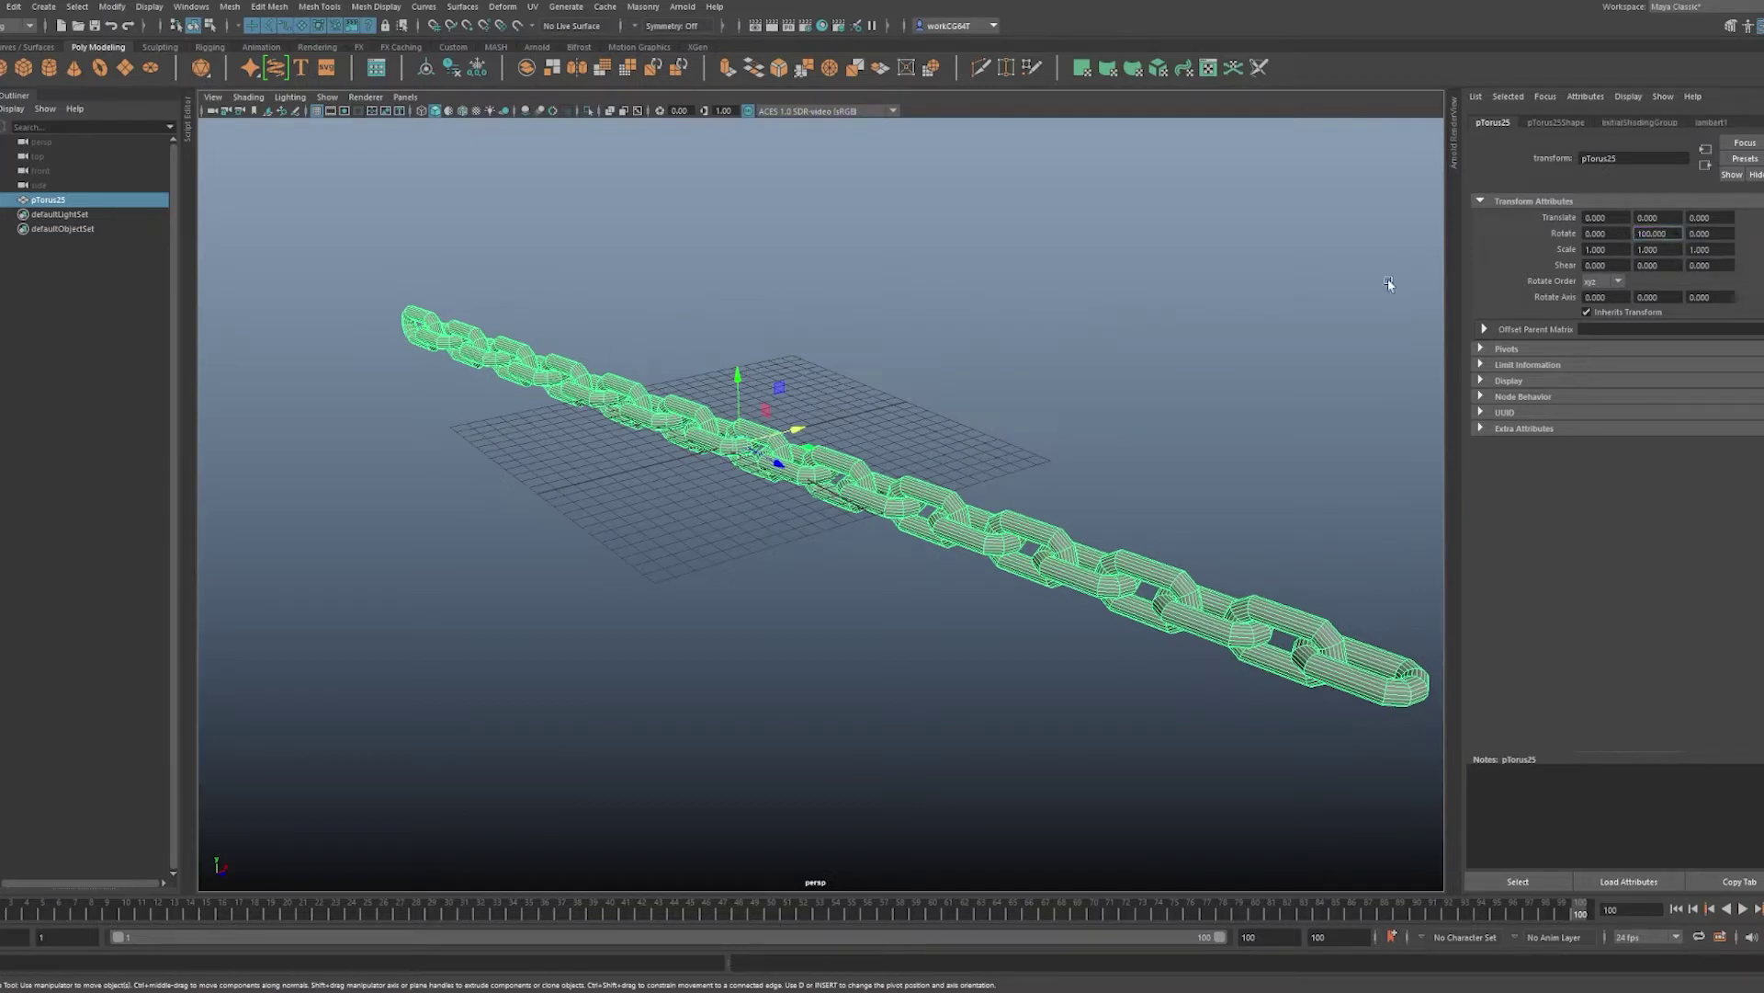
key(ctrl+a)
text(=sin(frame))
key(Return)
key(alt+v)
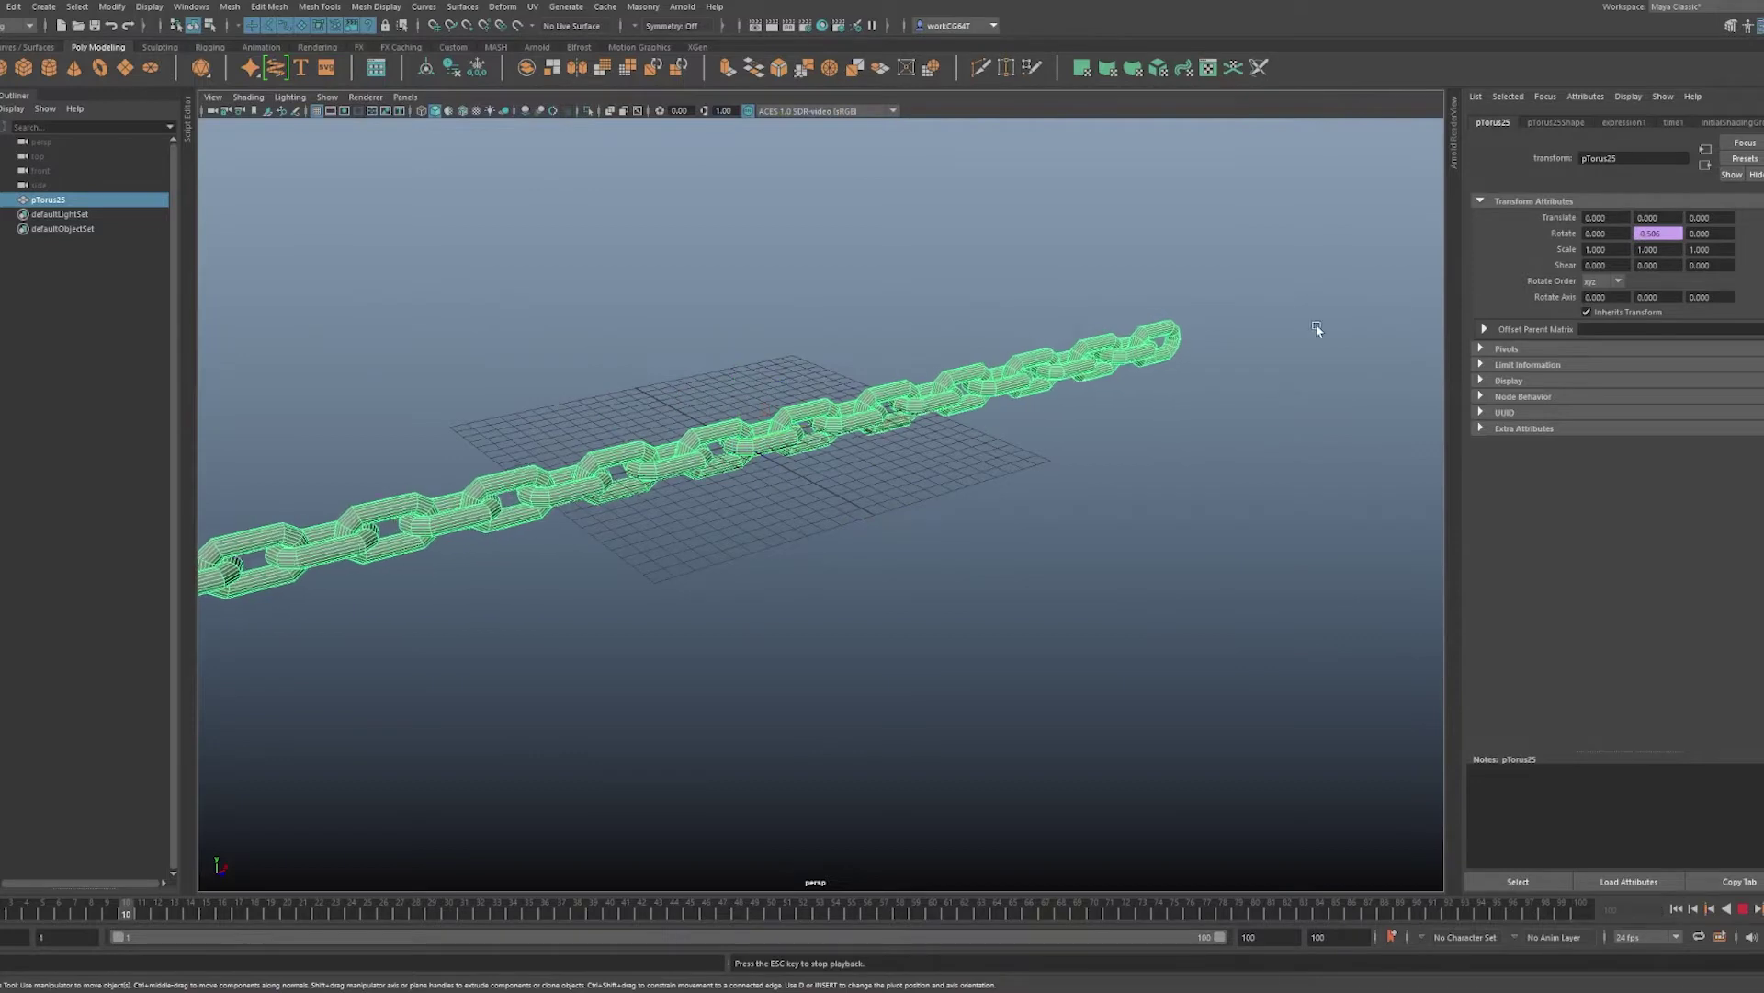
- Open the chain's Y rotation expression in the Expression Editor to review it, close the editor and stop playback
right_click(1662, 236)
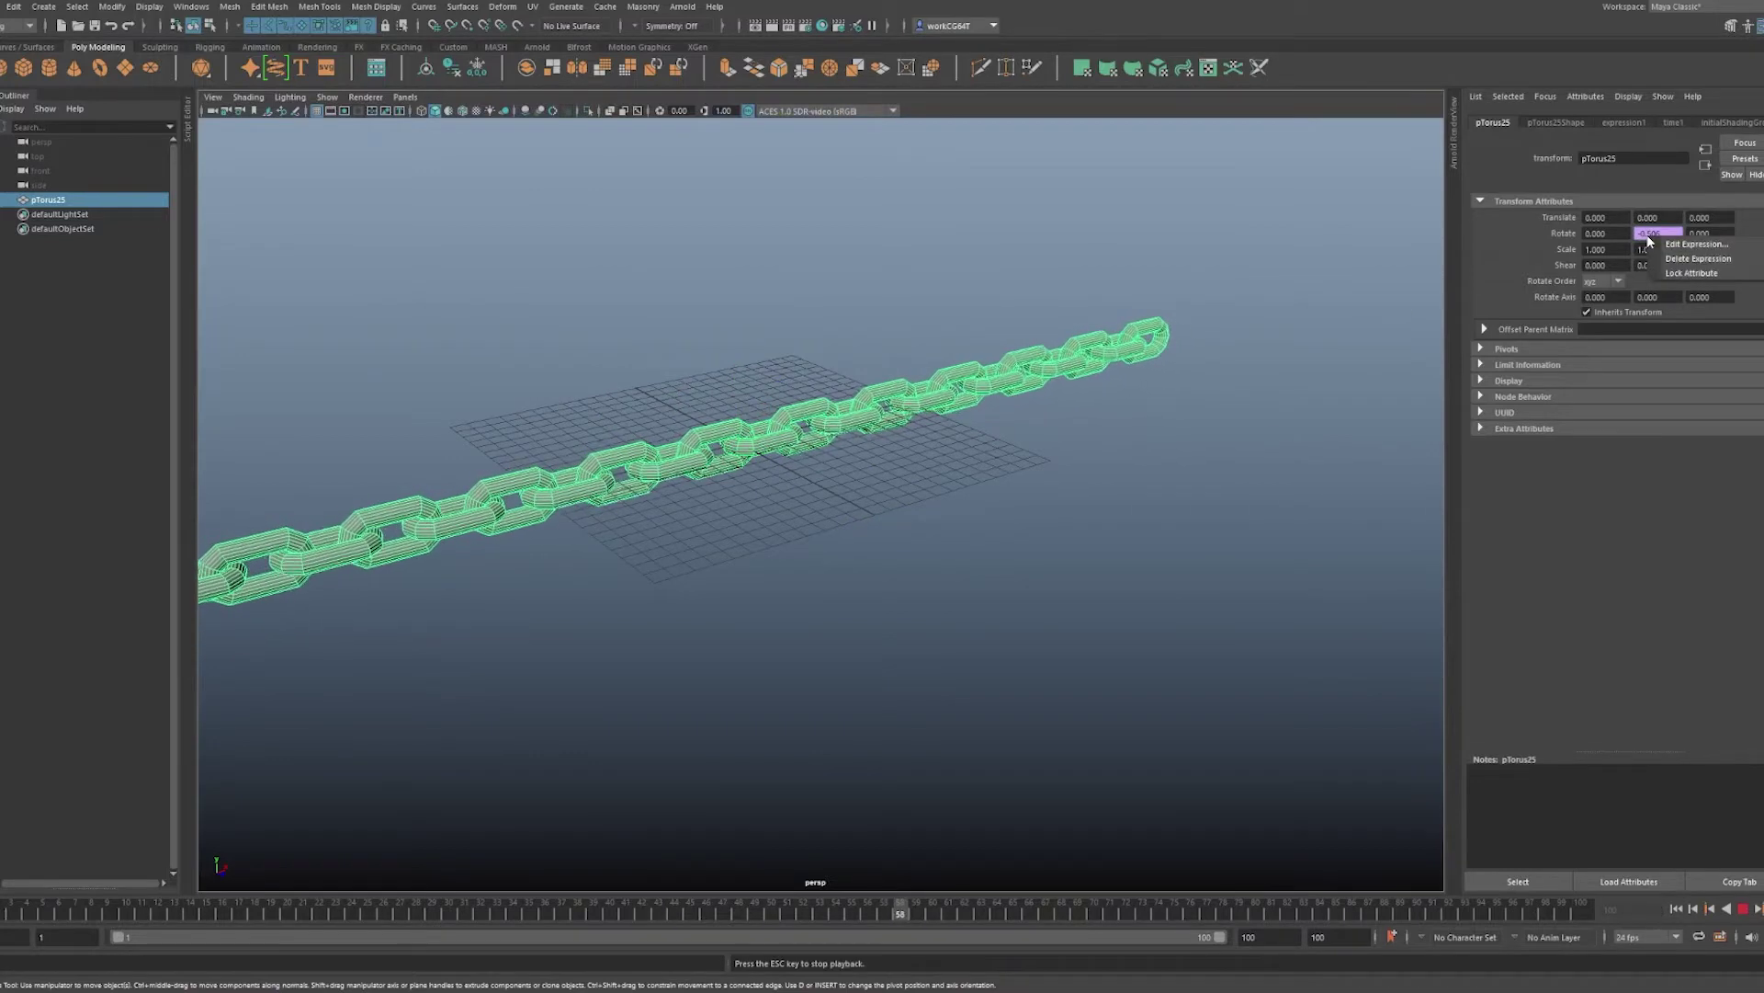
click(1697, 244)
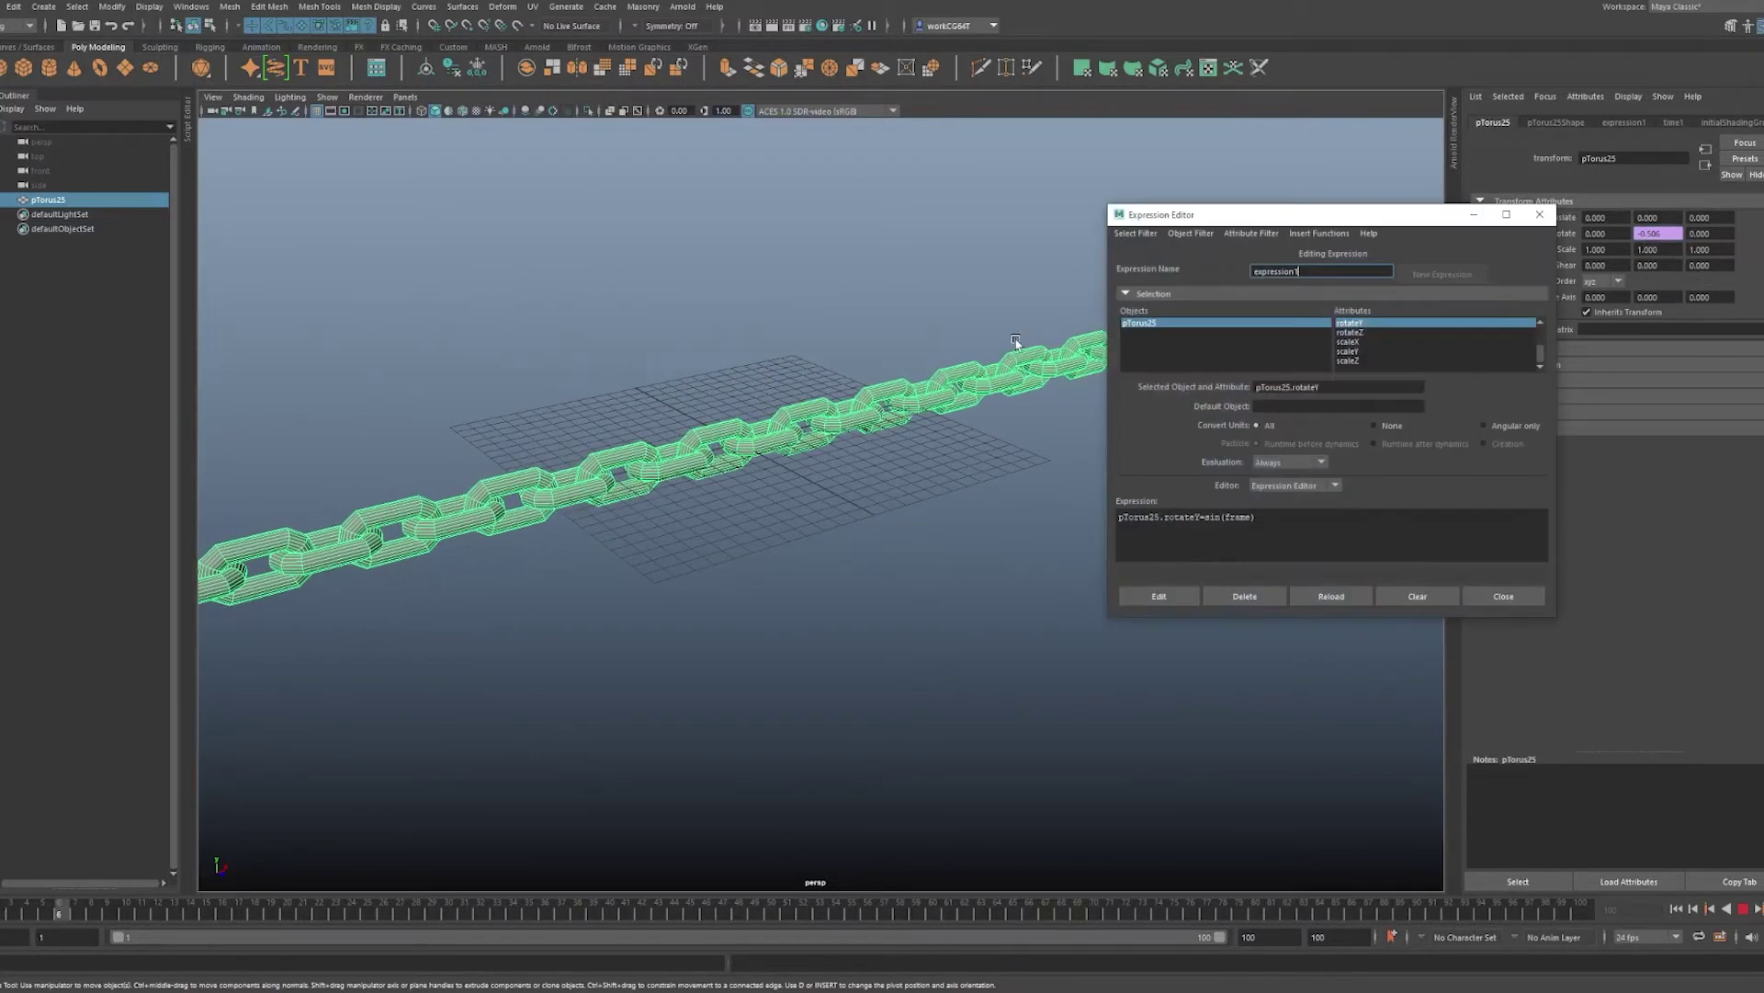
click(1258, 518)
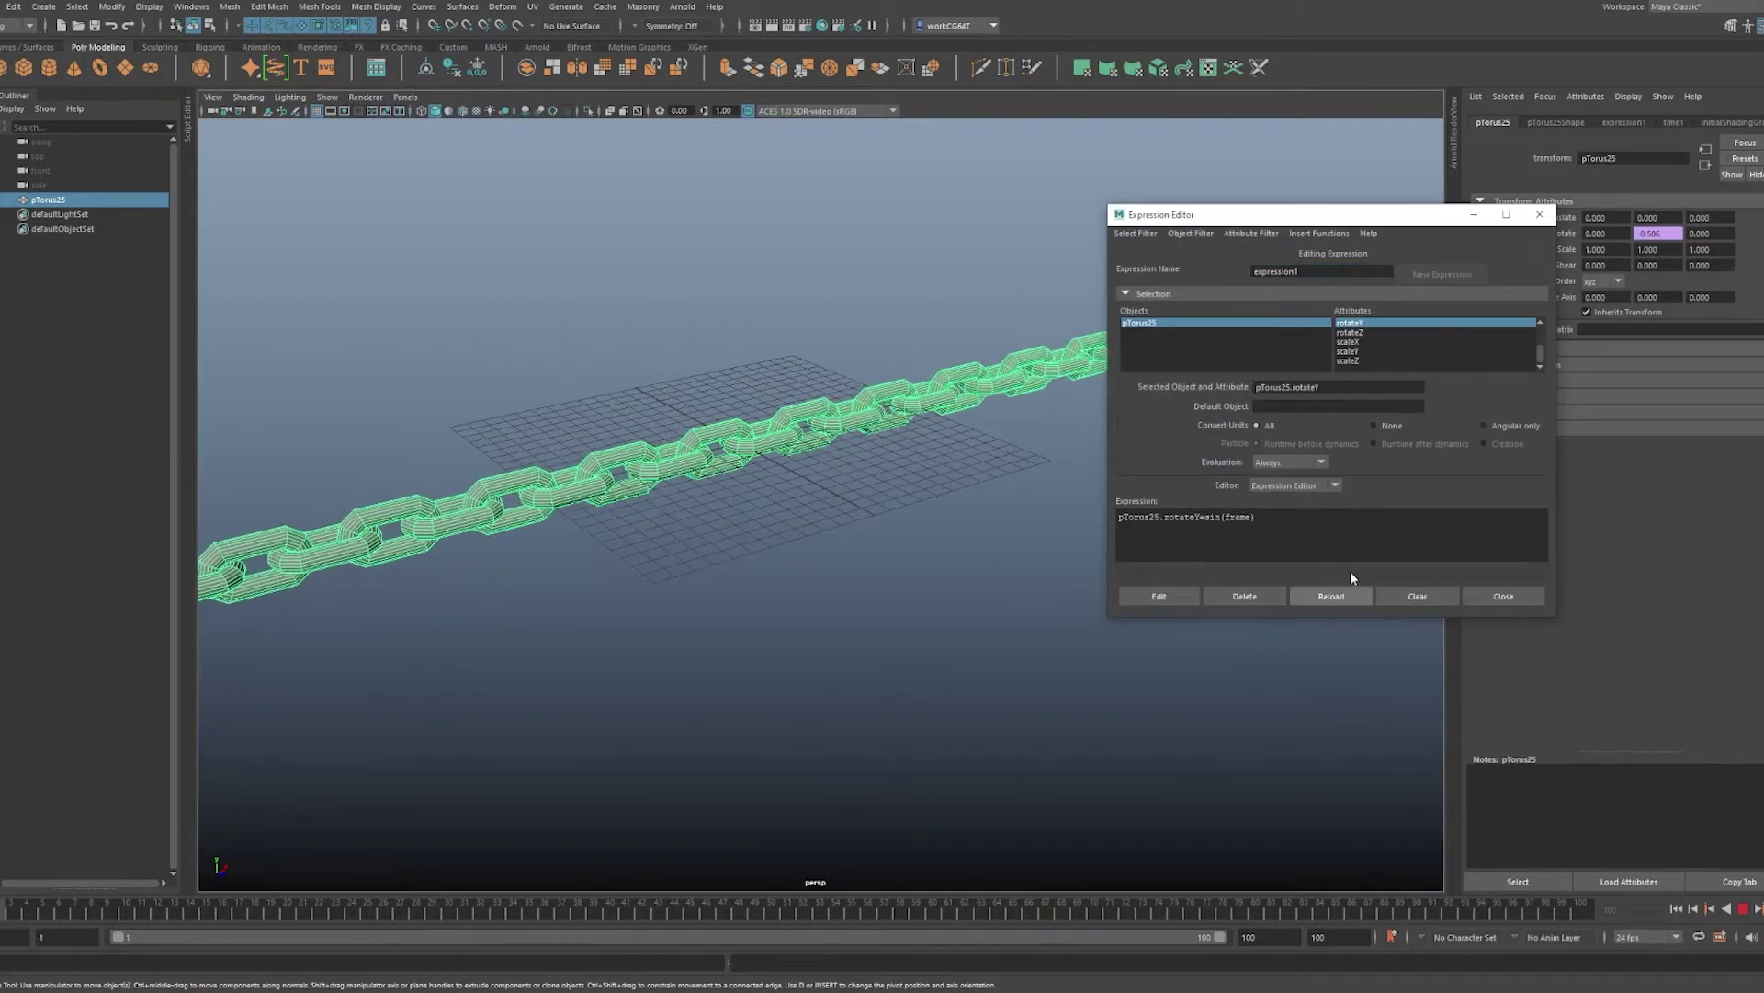
click(1502, 597)
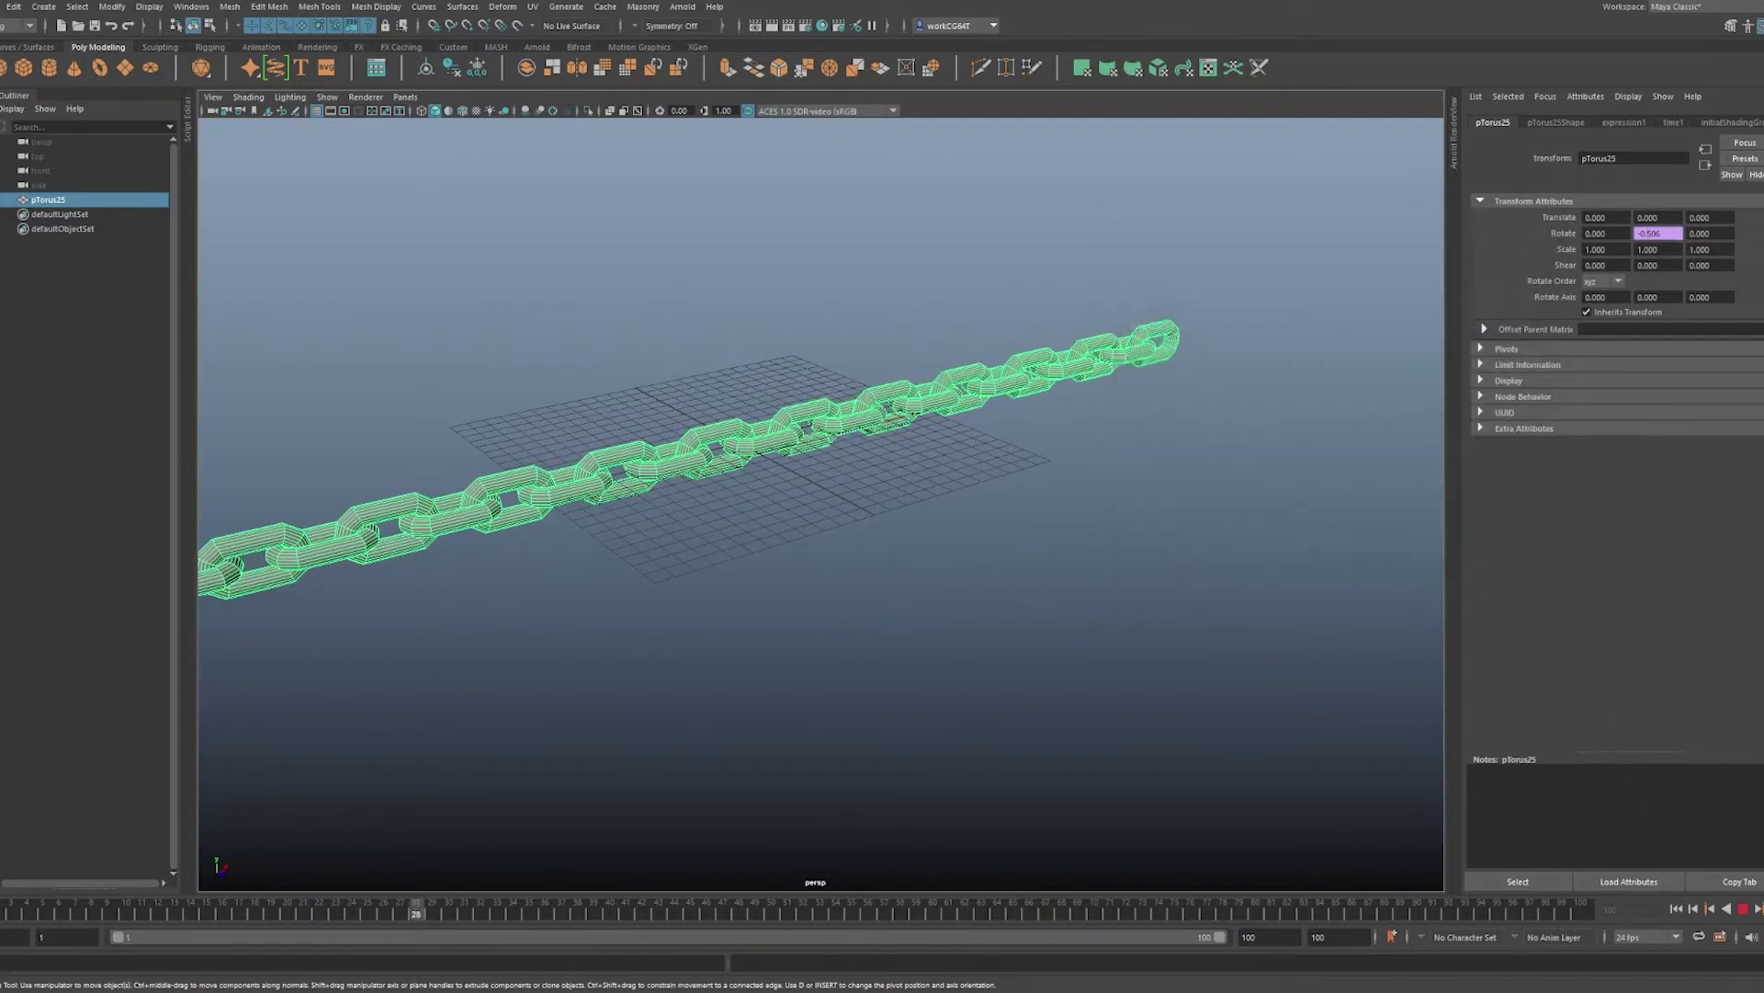
click(1743, 909)
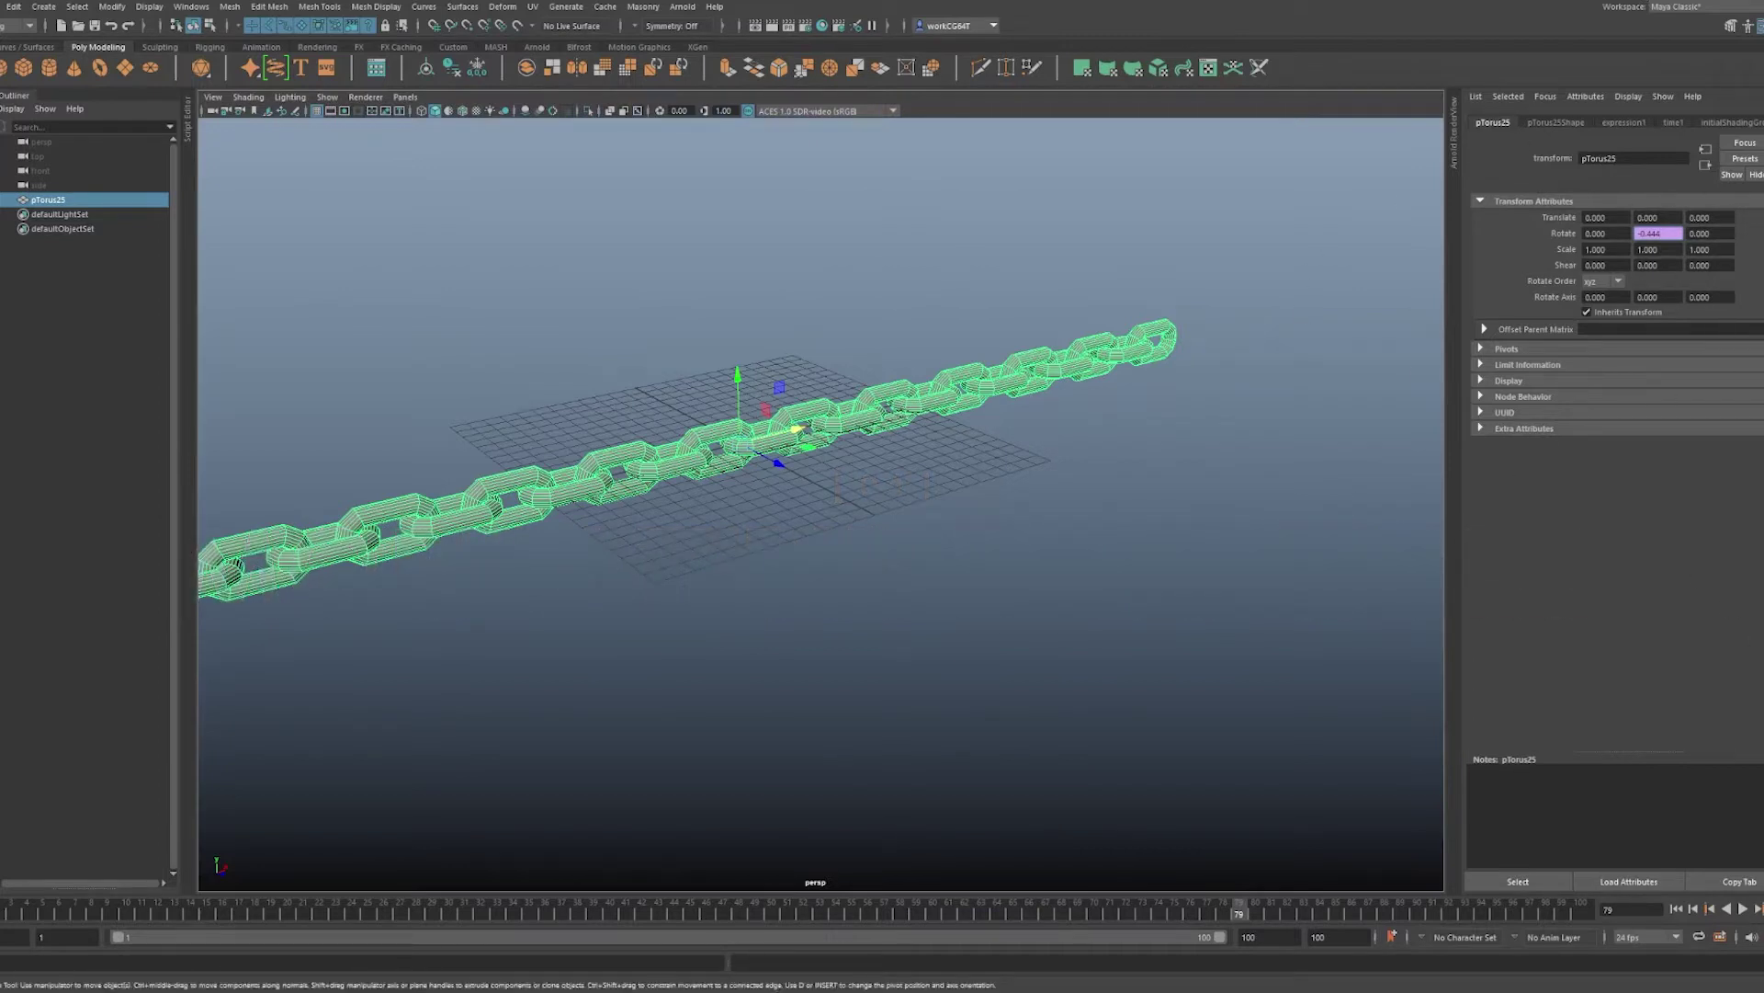
- Create a polygon cube, scale it uniformly to about 6.9 and move it along Z to about -20
click(1022, 581)
shift+right_drag(1092, 459, 1094, 499)
alt+drag(901, 465, 863, 610)
key(r)
drag(705, 650, 832, 634)
key(w)
drag(743, 678, 546, 525)
- Create a polygon torus at the origin and scale it uniformly to about 3.4
alt+middle_drag(965, 693, 1041, 591)
click(1043, 592)
shift+right_drag(1043, 591, 1087, 595)
scroll(1088, 595, up, 3)
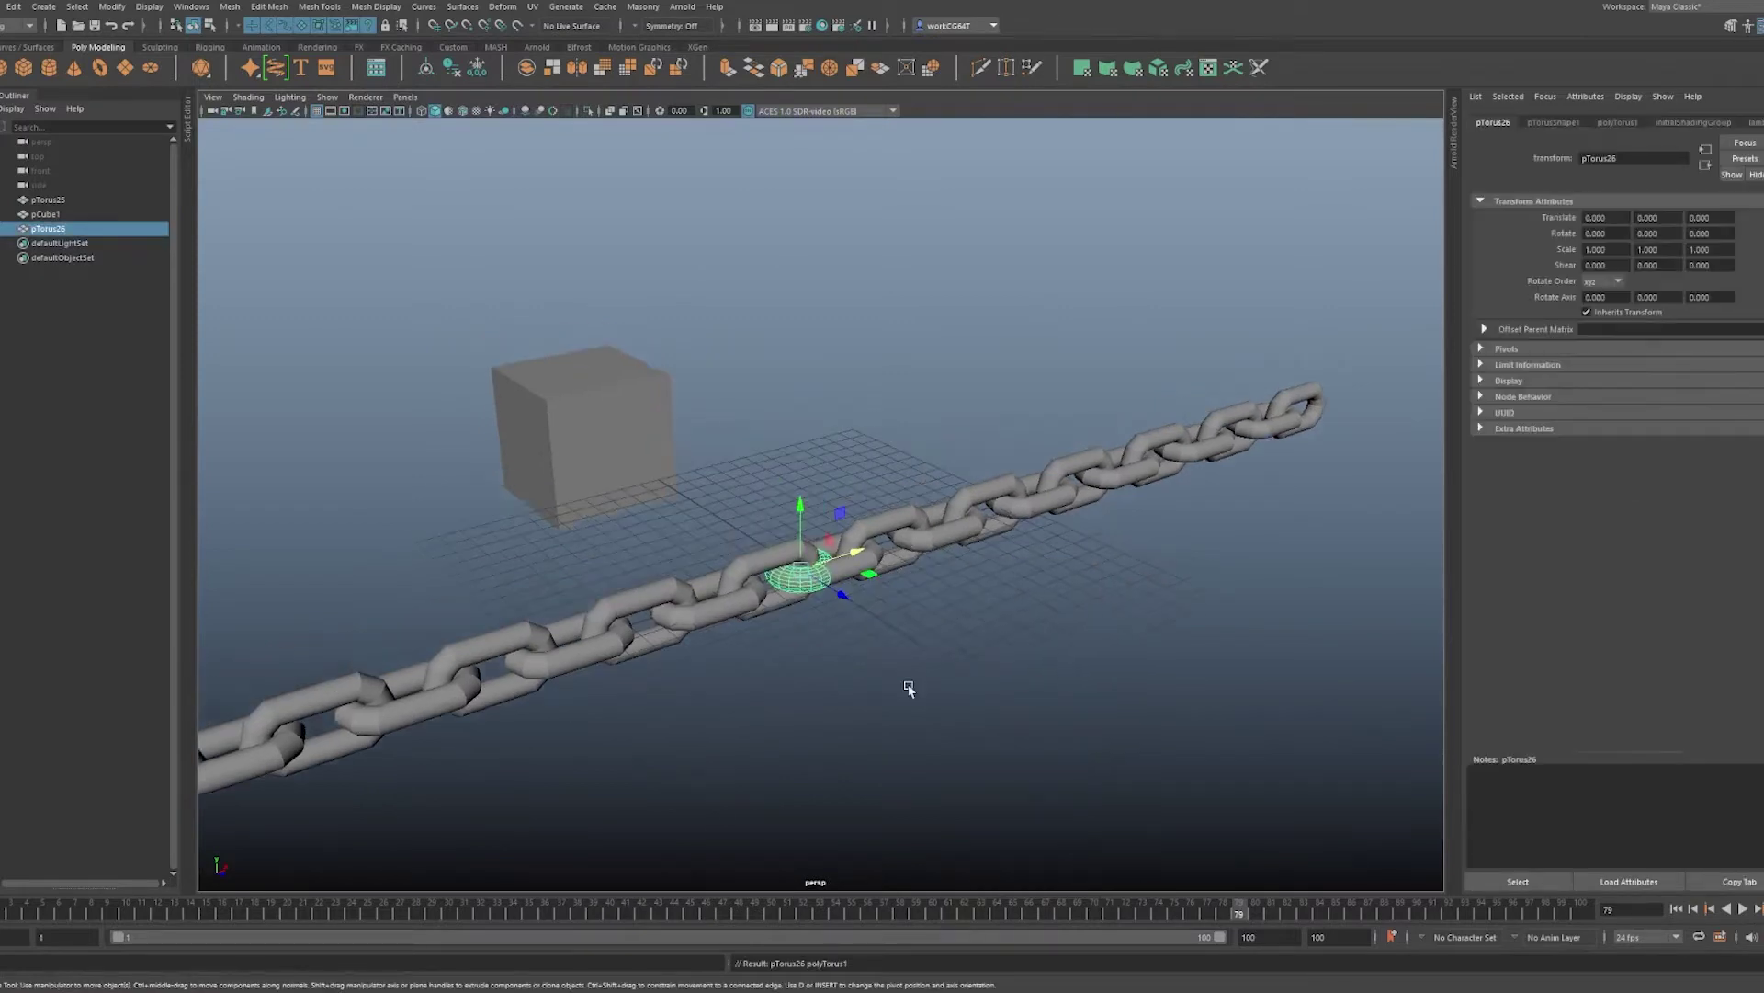
key(r)
drag(801, 577, 932, 533)
key(q)
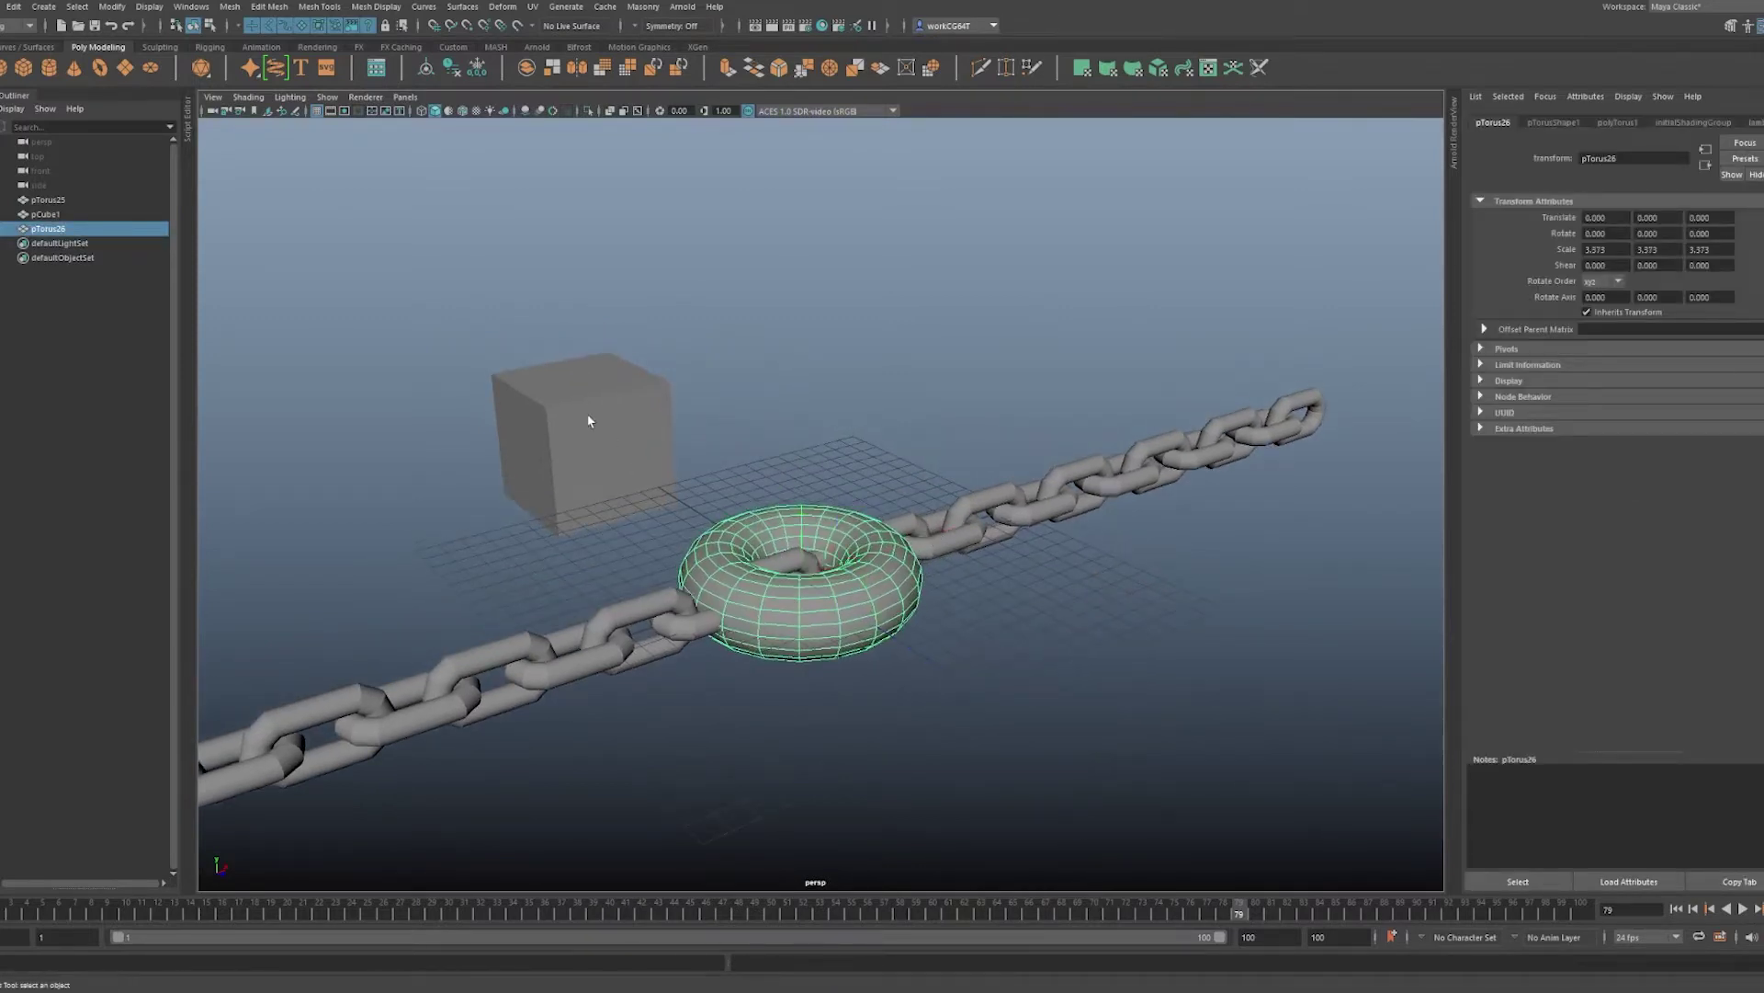
- Select the cube and try an X scale of 50 in the Attribute Editor
click(579, 415)
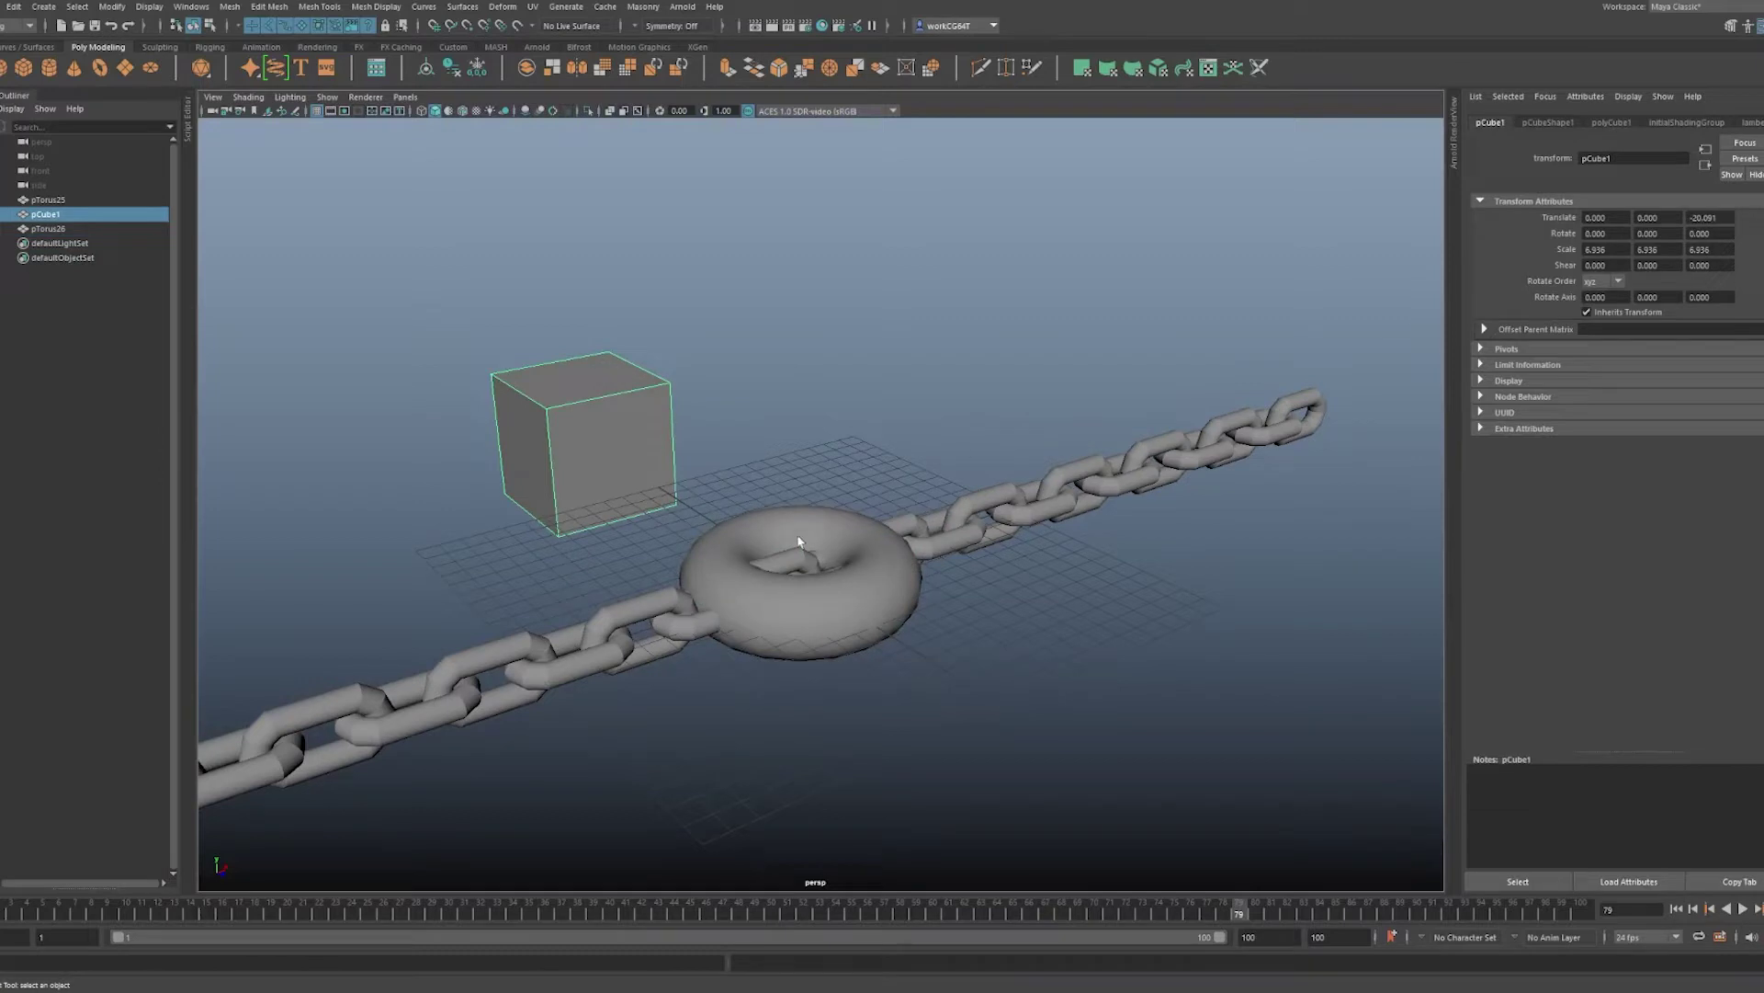
click(877, 578)
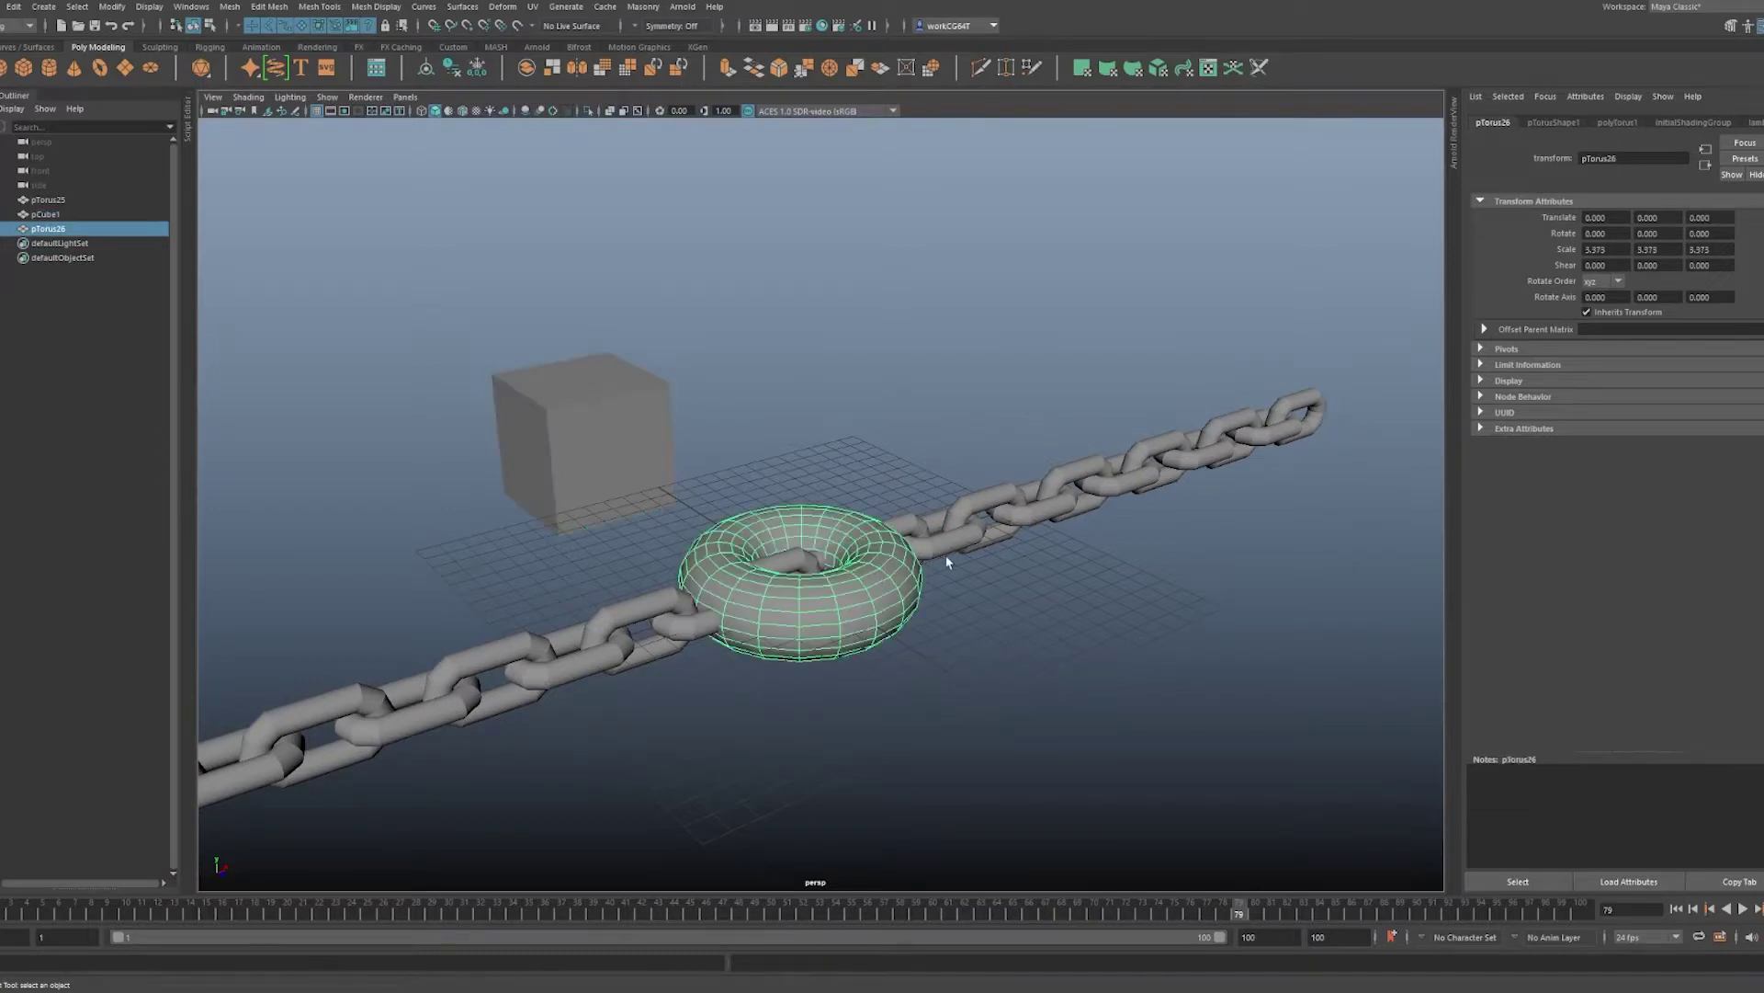
click(606, 400)
drag(1613, 249, 1553, 249)
text(50)
key(Return)
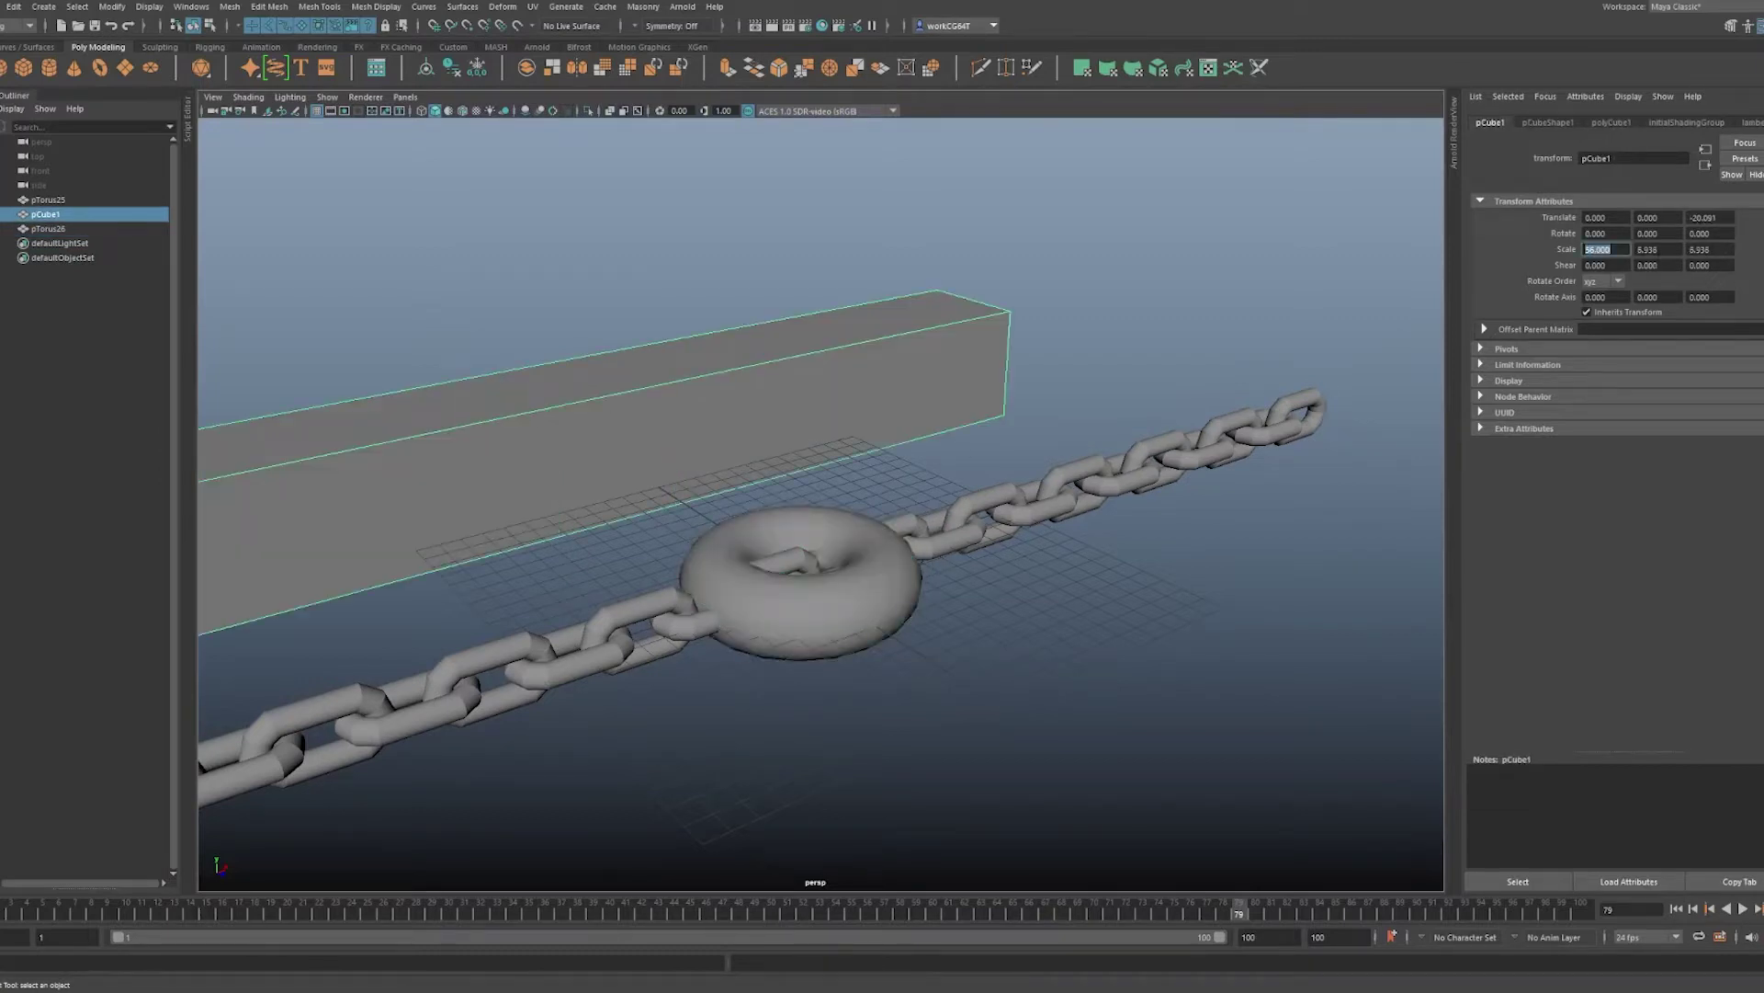
- Set the cube's X scale and Y scale to 5
key(Tab)
key(shift+Tab)
text(5)
key(Return)
key(Tab)
text(5)
key(Return)
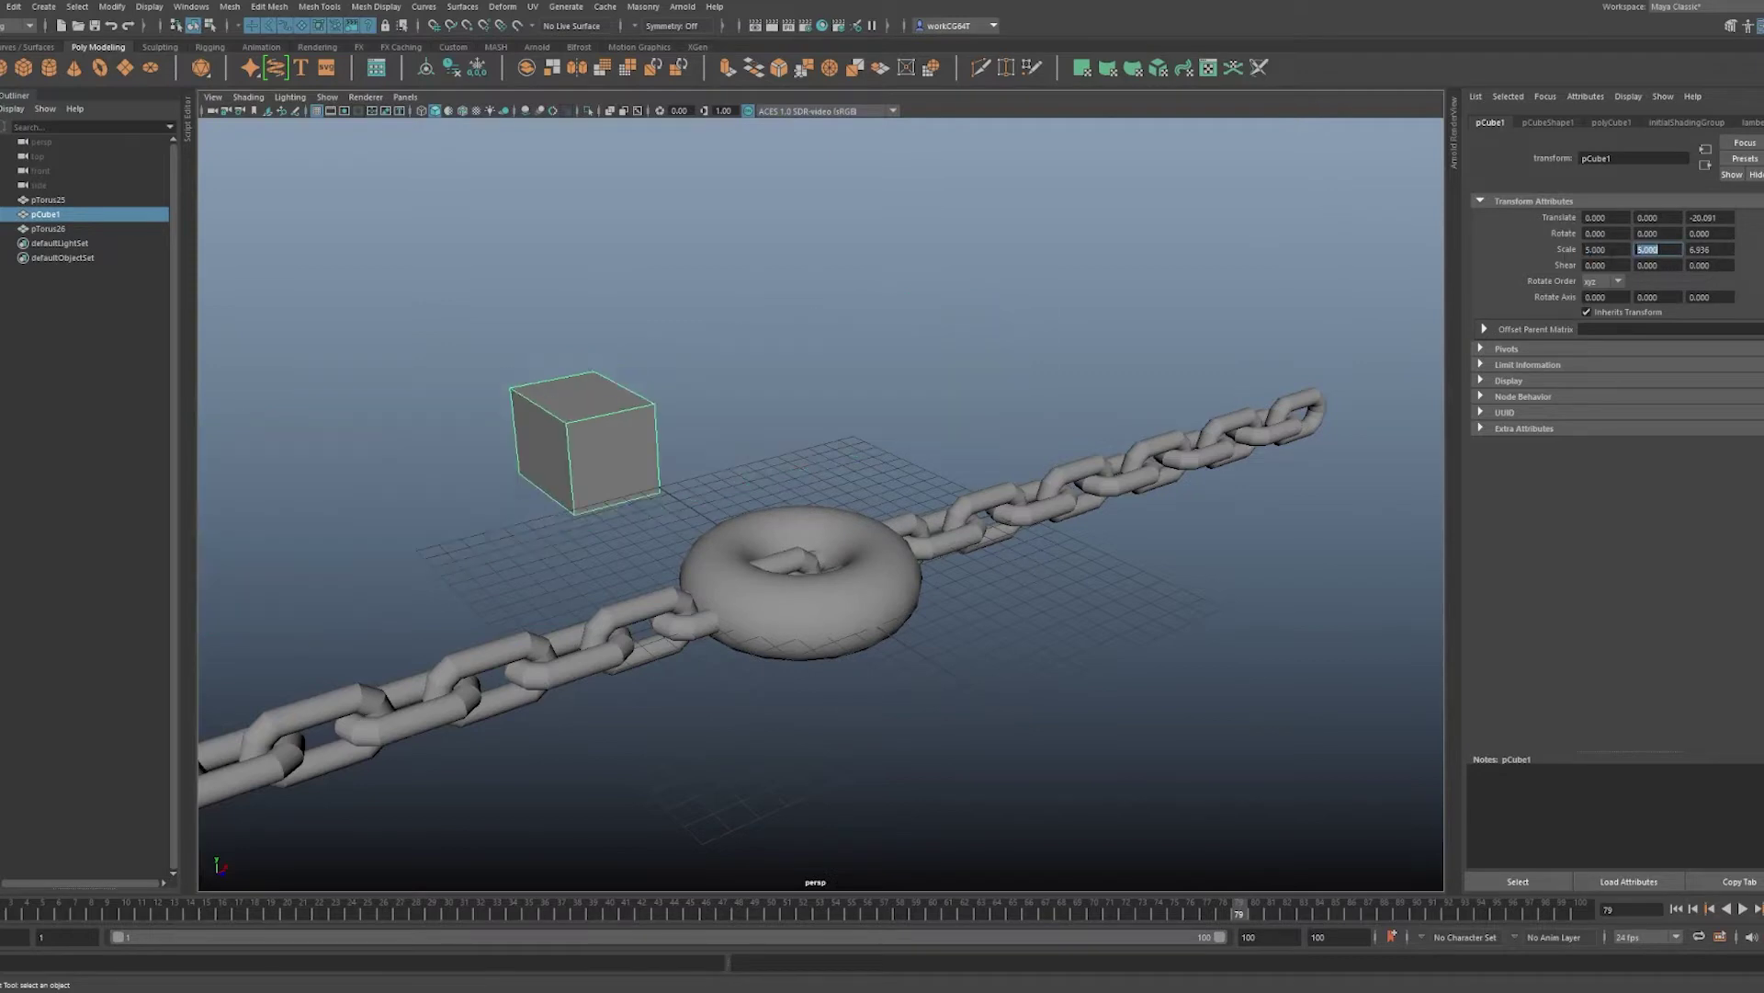
- Set the cube's scale to 3.2 in X, 5.5 in Y and 8 in Z
key(Tab)
text(6)
key(shift+Tab)
text(5.5)
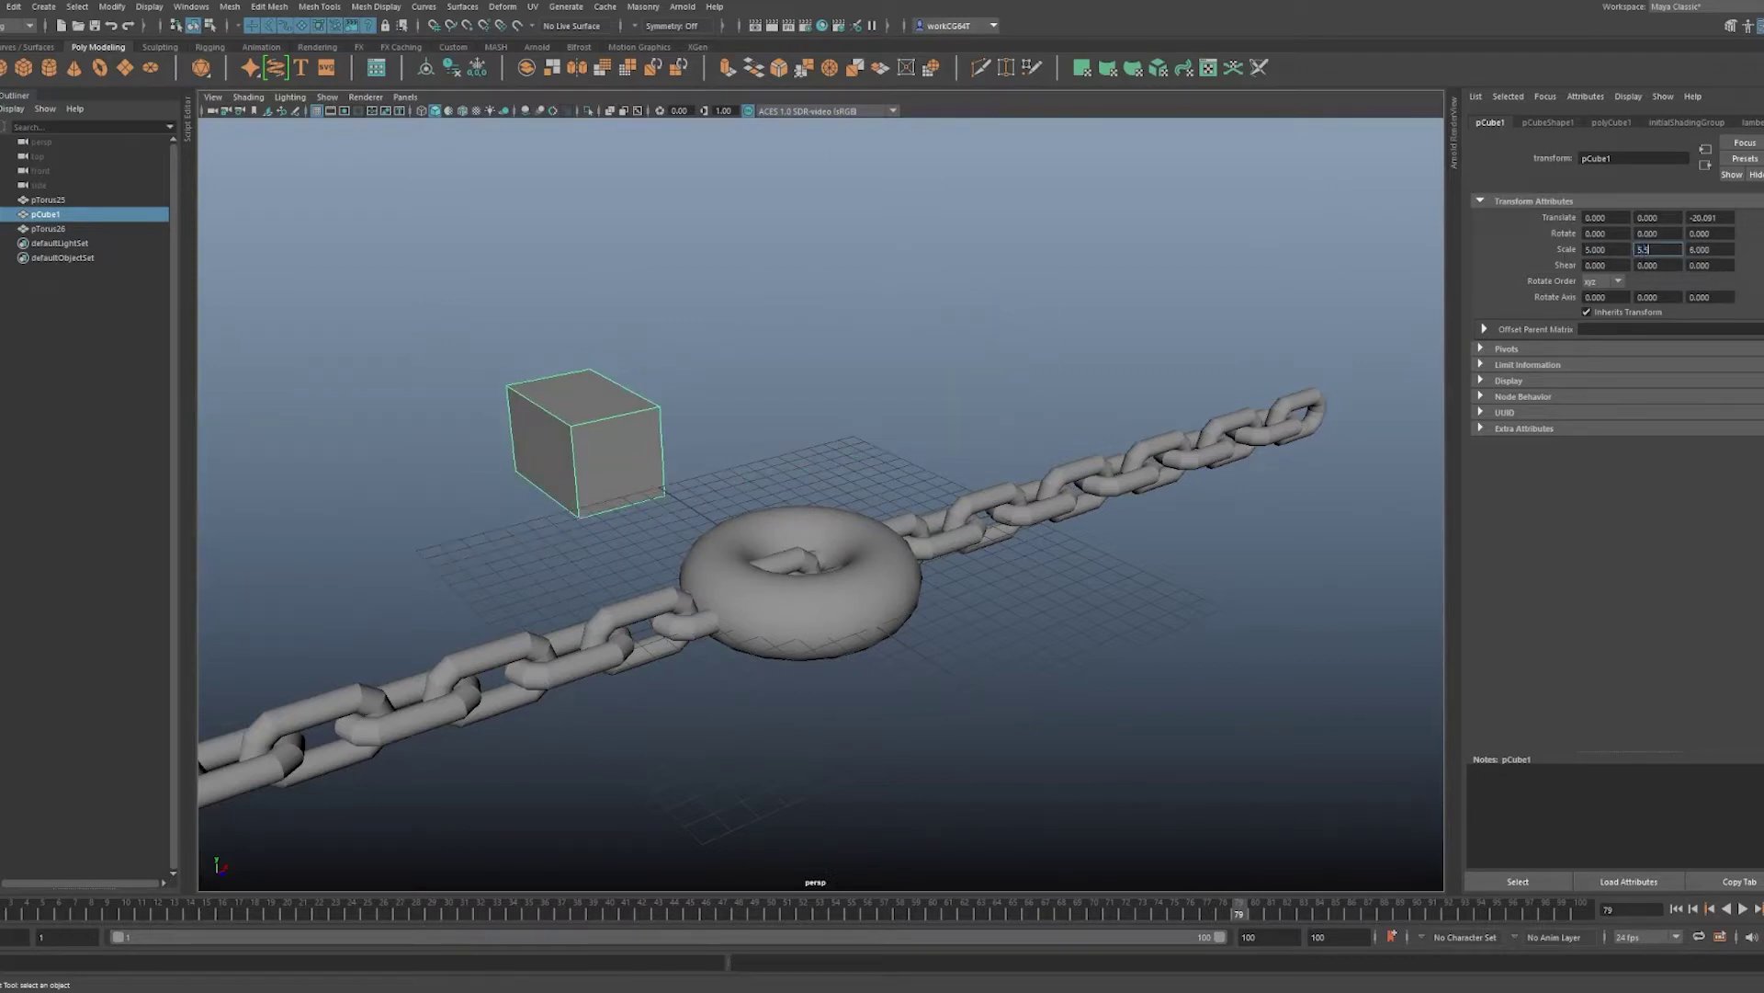
key(Return)
key(shift+Tab)
text(3.2)
key(Return)
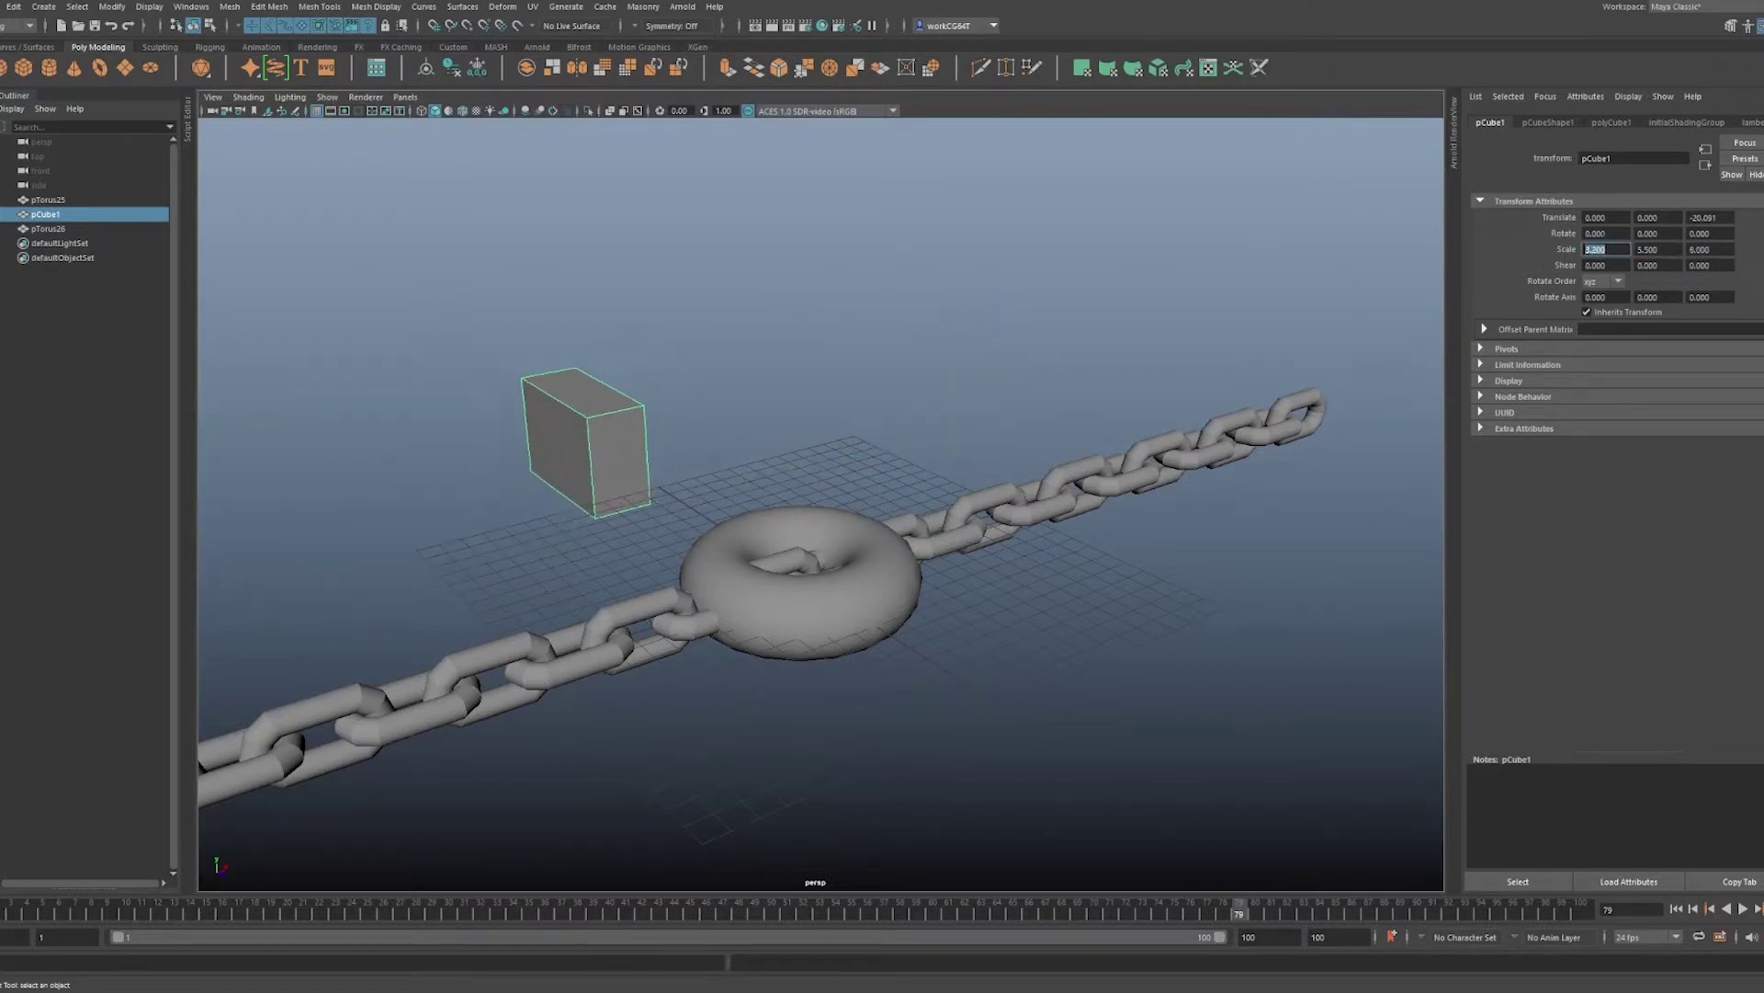
- Set the cube's Translate Z to -20 and deselect it
drag(1721, 217, 1619, 227)
text(-20)
key(Return)
click(1055, 406)
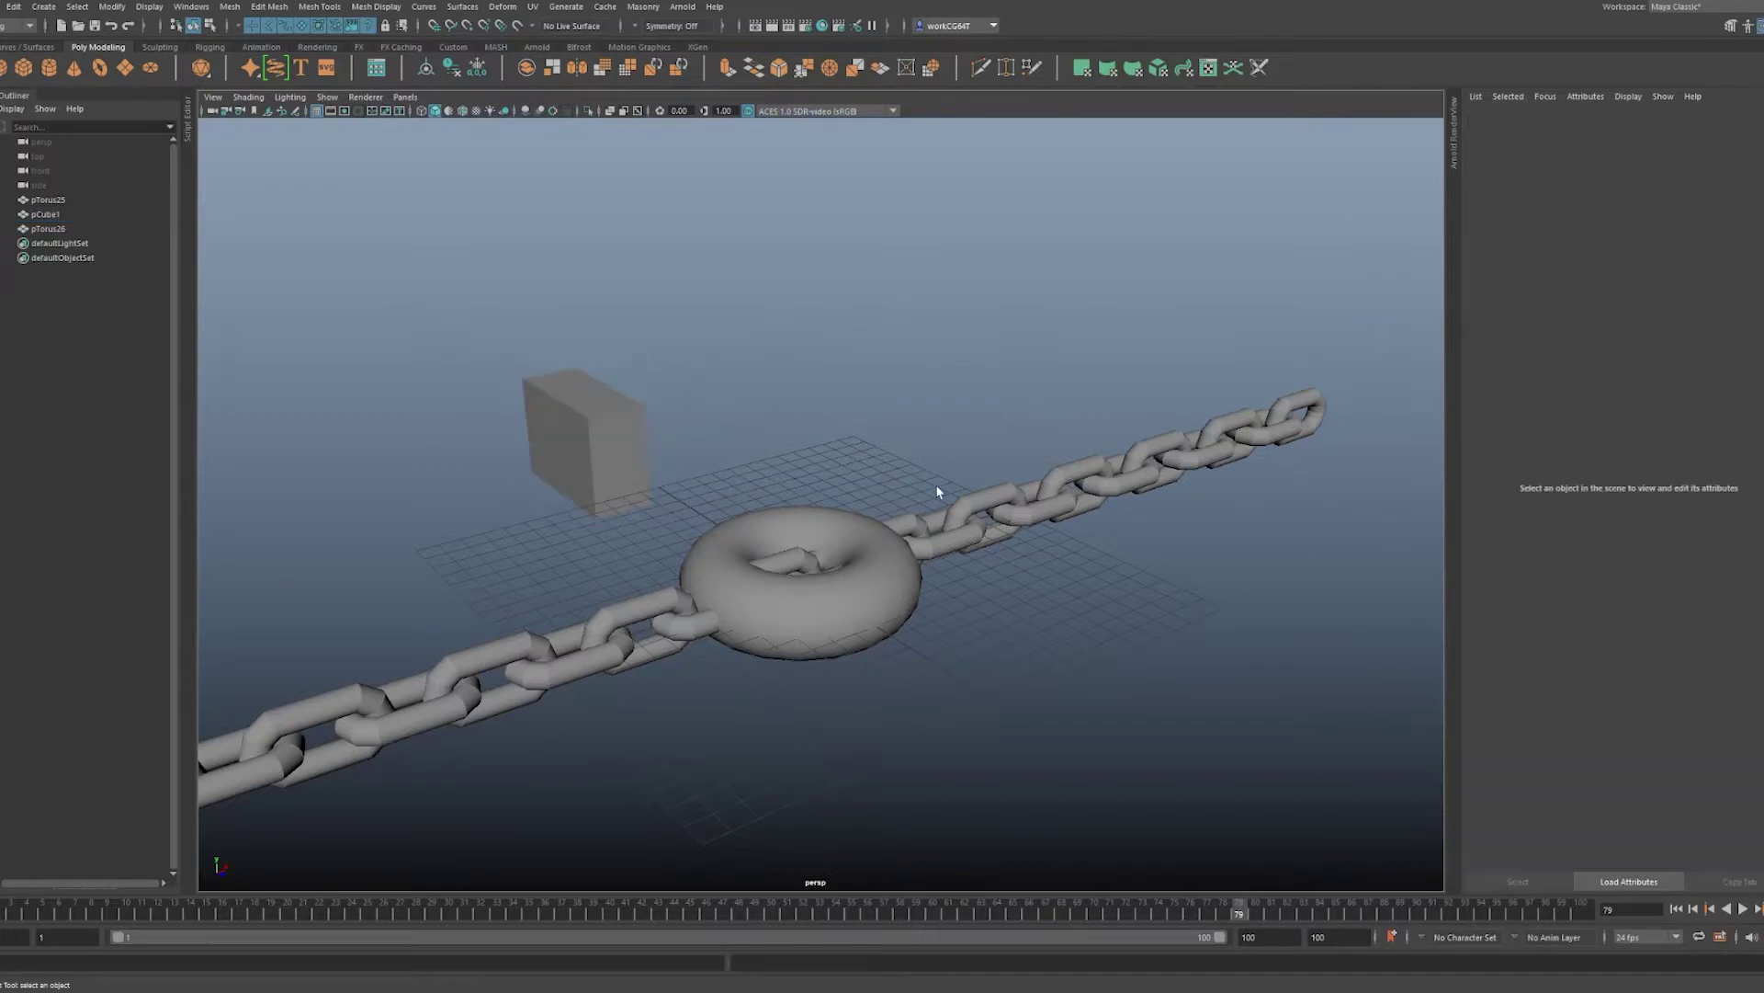
- Switch the selection between the torus and cube, ending on the cube, and copy its transform tab into a floating window
click(889, 564)
click(542, 420)
click(875, 561)
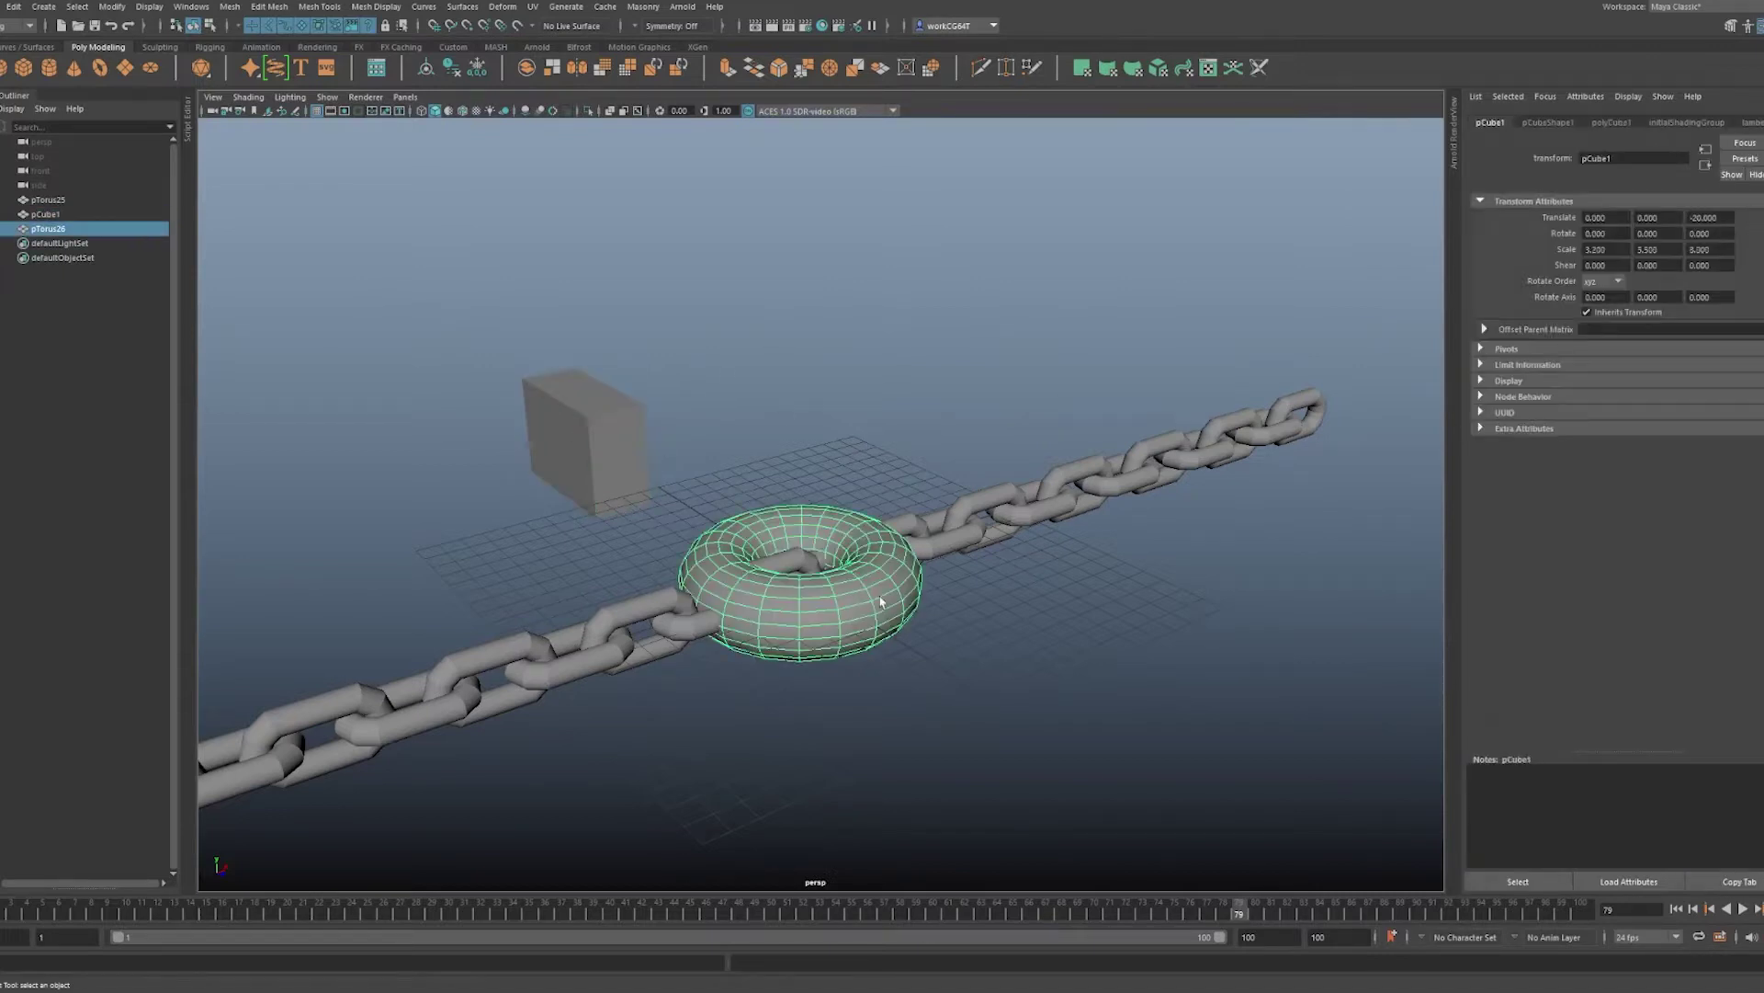
click(691, 501)
click(618, 488)
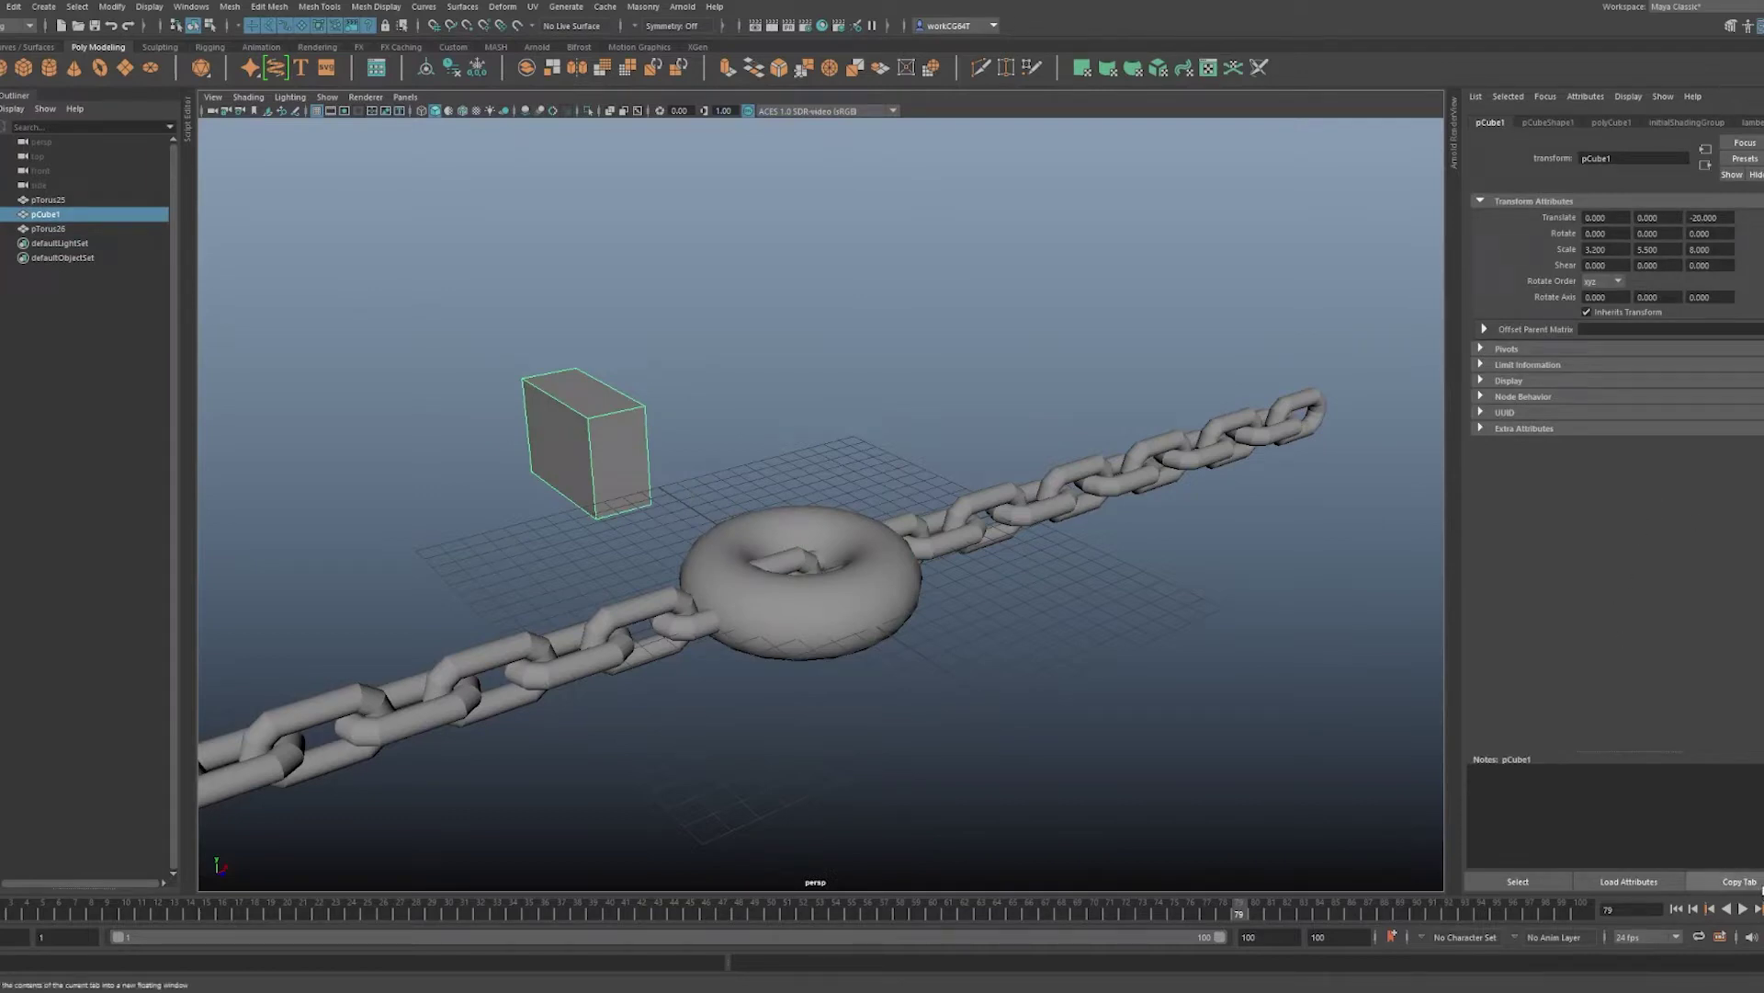
click(1753, 882)
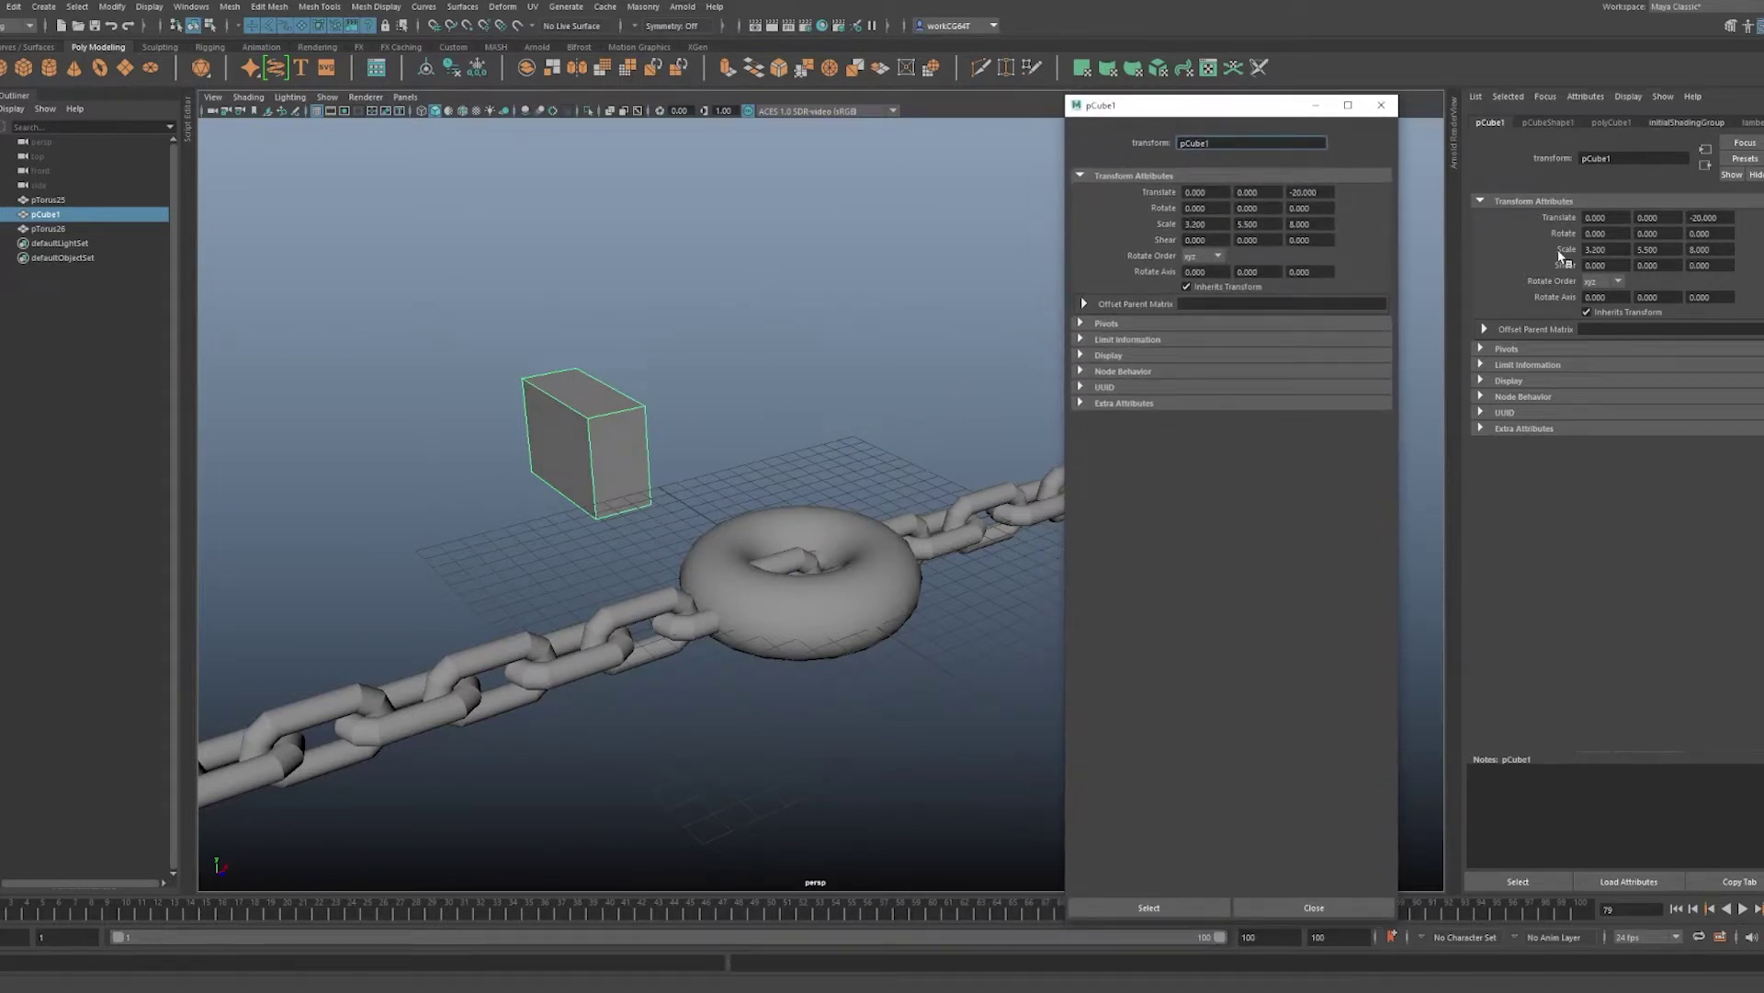
- Select the torus, chain and cube in turn to compare the Attribute Editor's values with the cube's floating attribute window
click(884, 601)
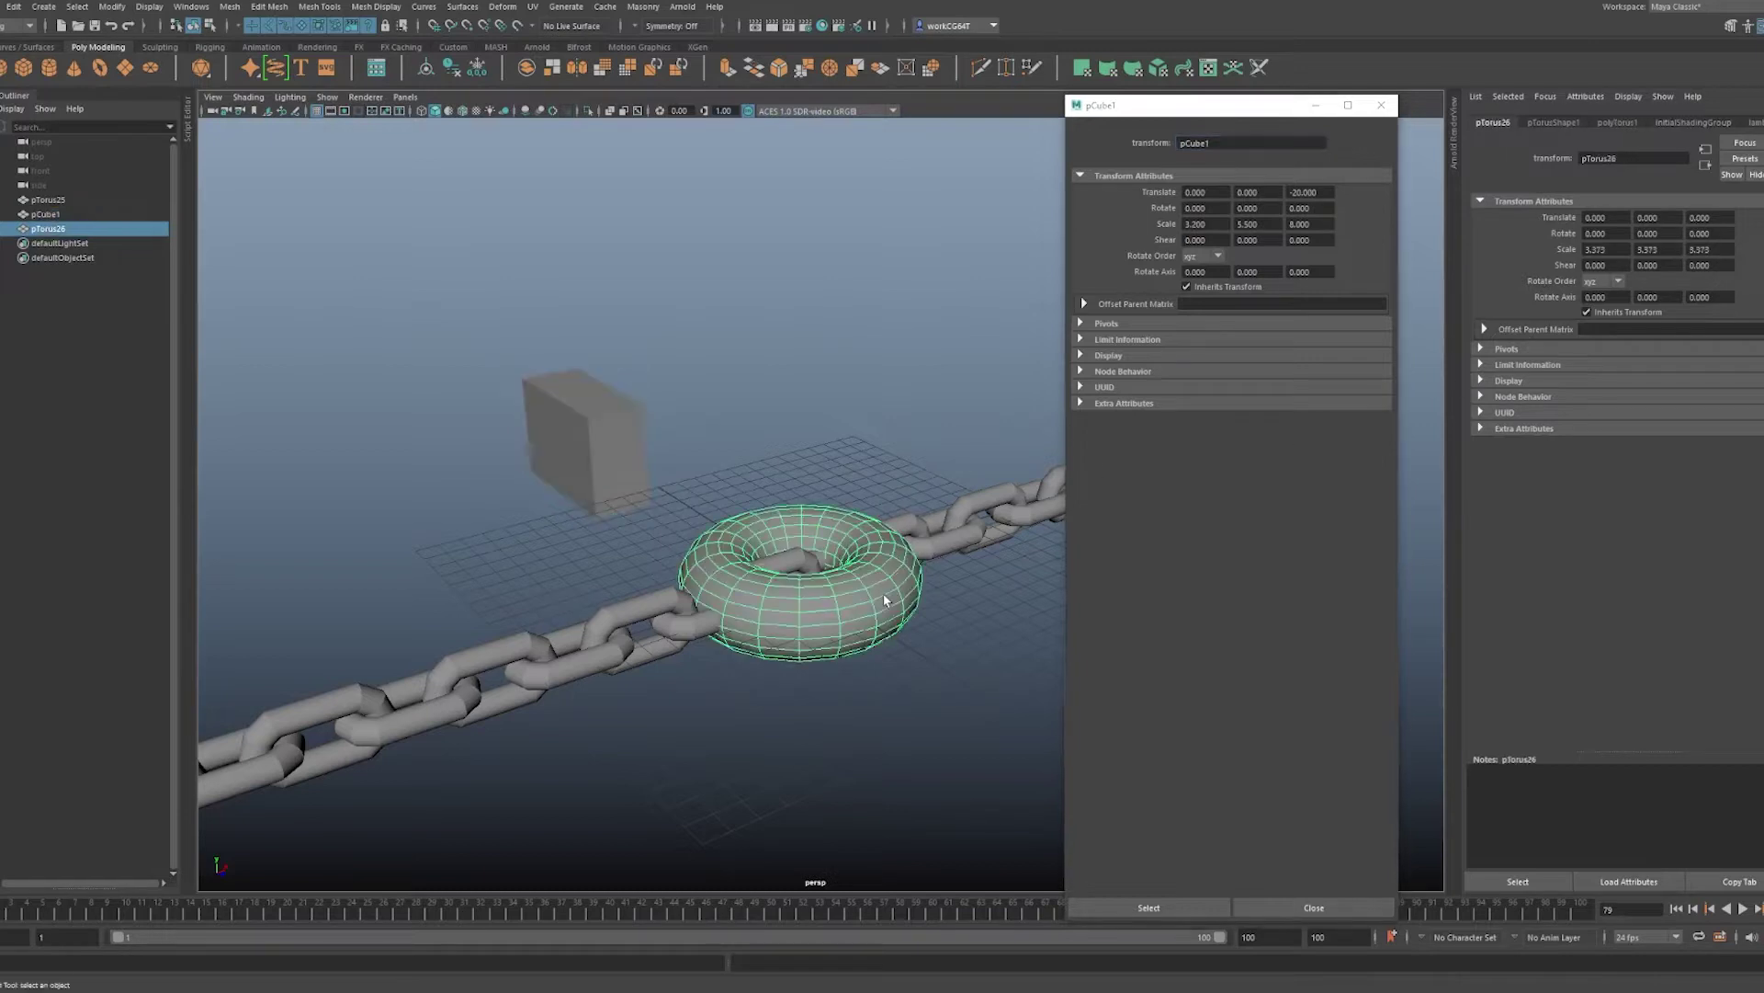
click(954, 557)
click(835, 603)
click(702, 422)
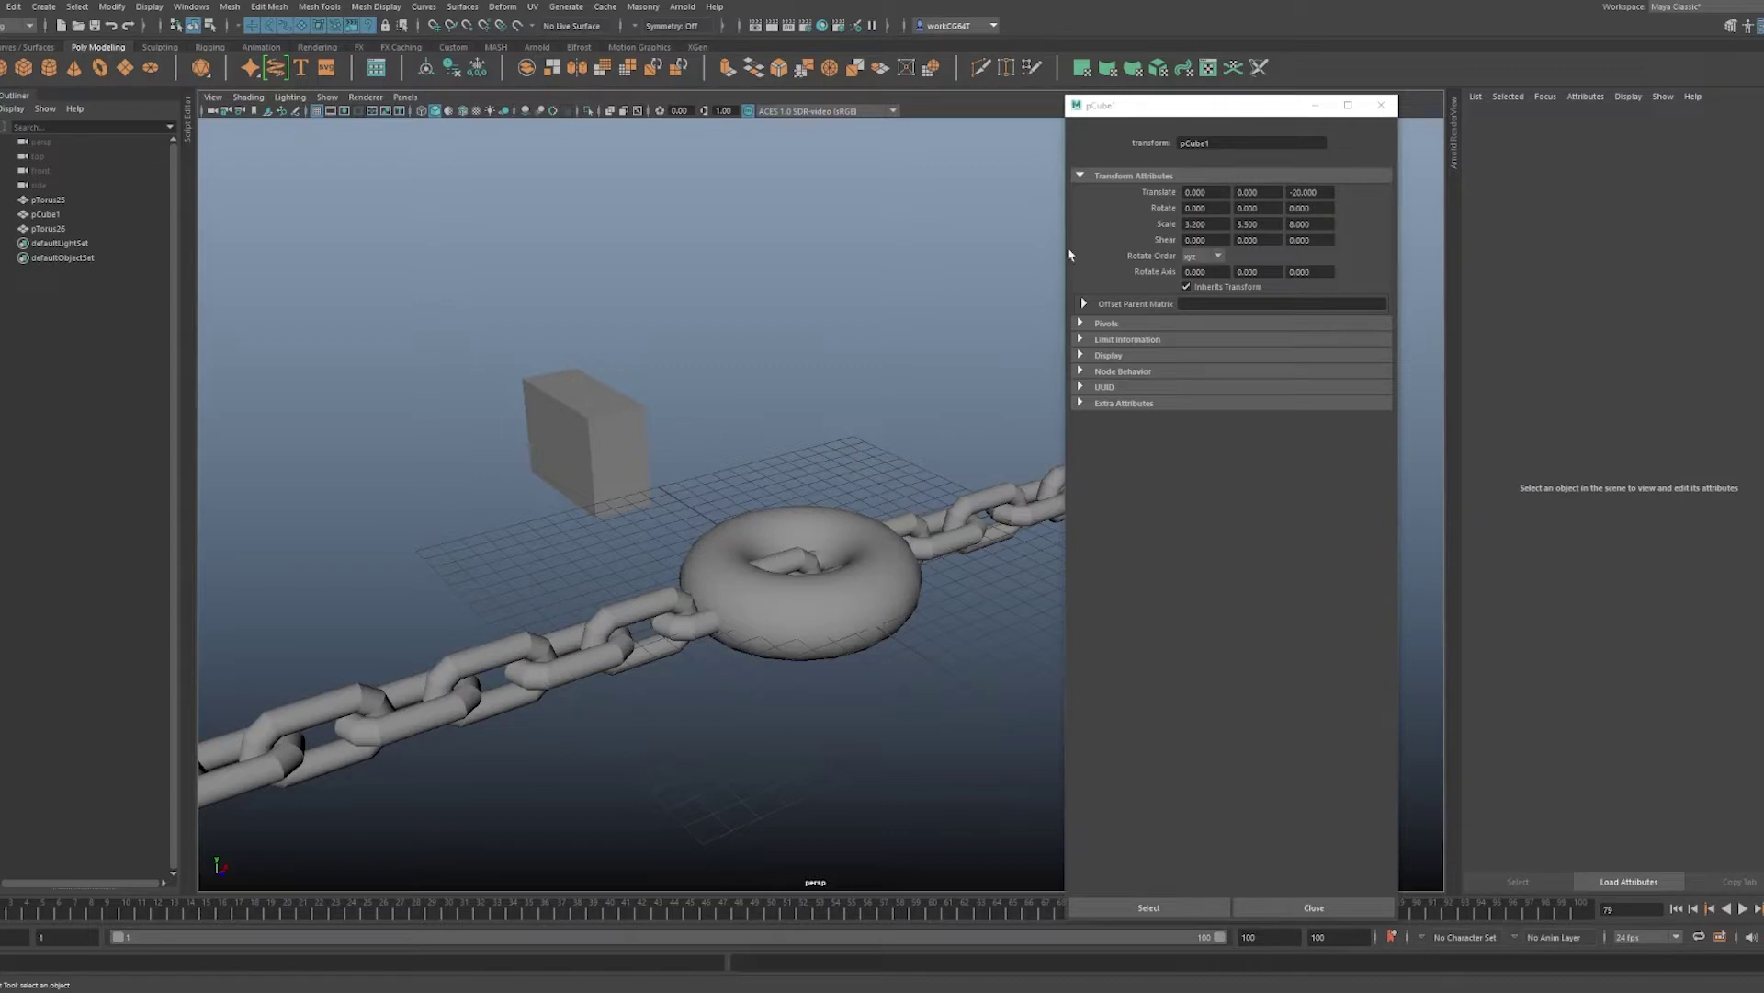
click(614, 432)
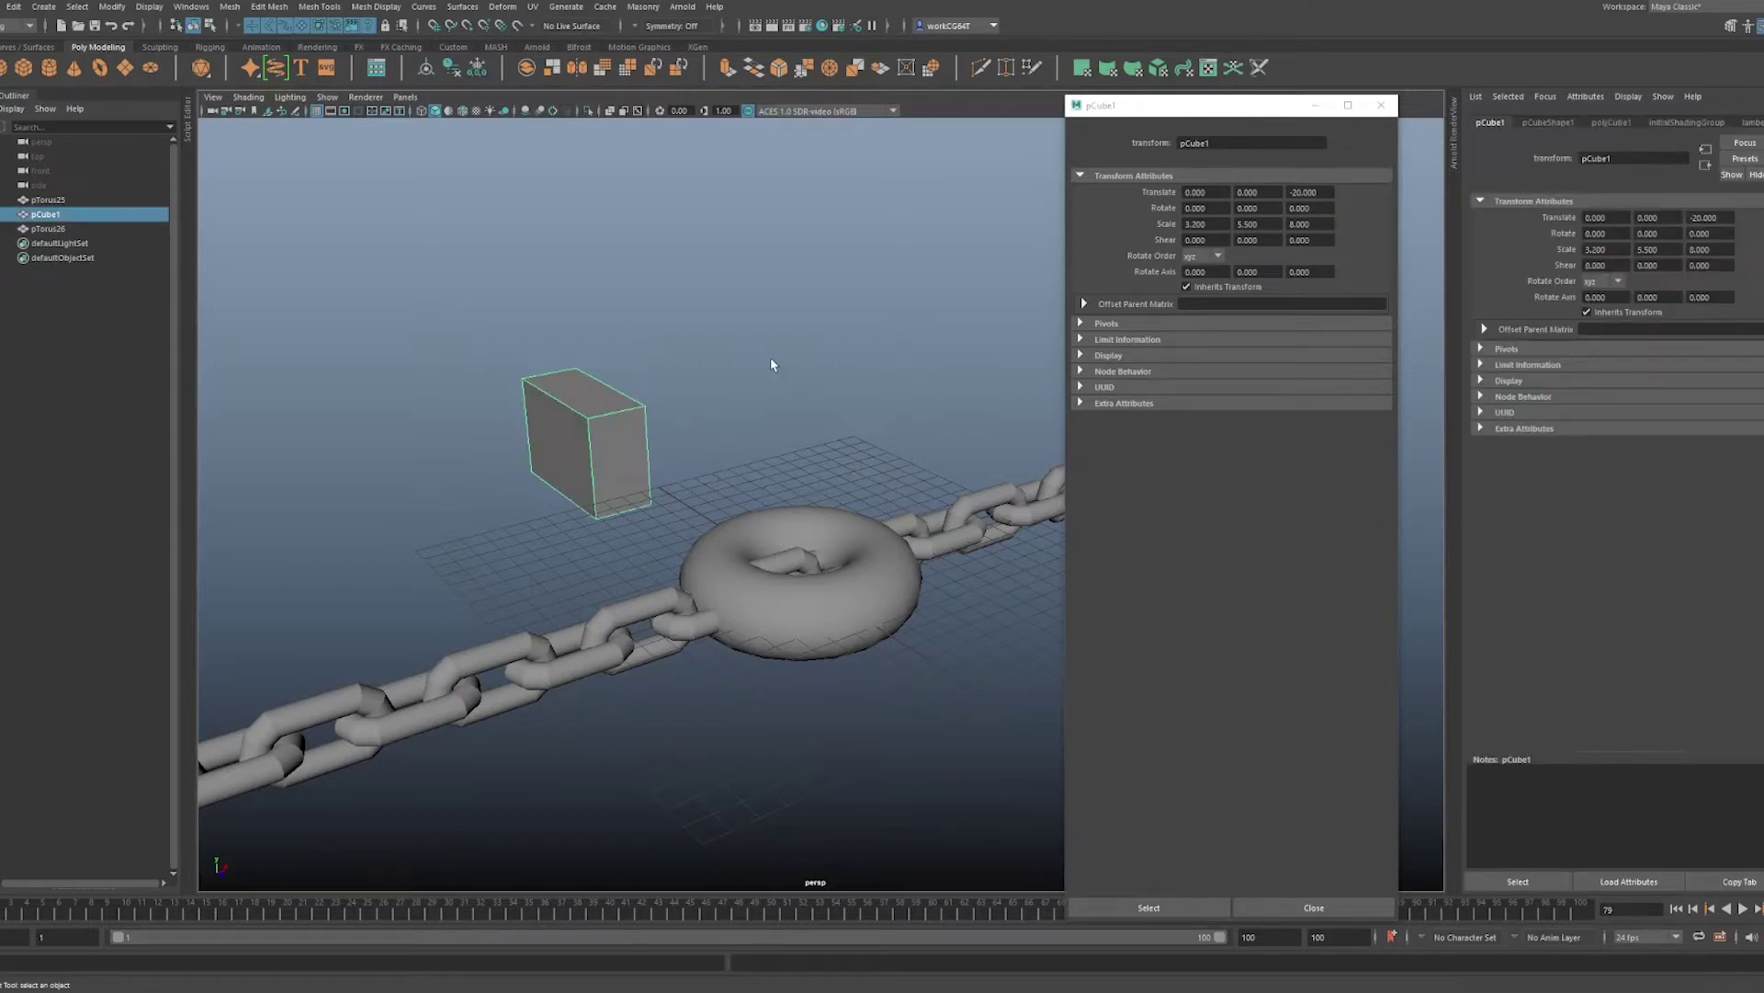
click(874, 538)
drag(947, 395, 959, 509)
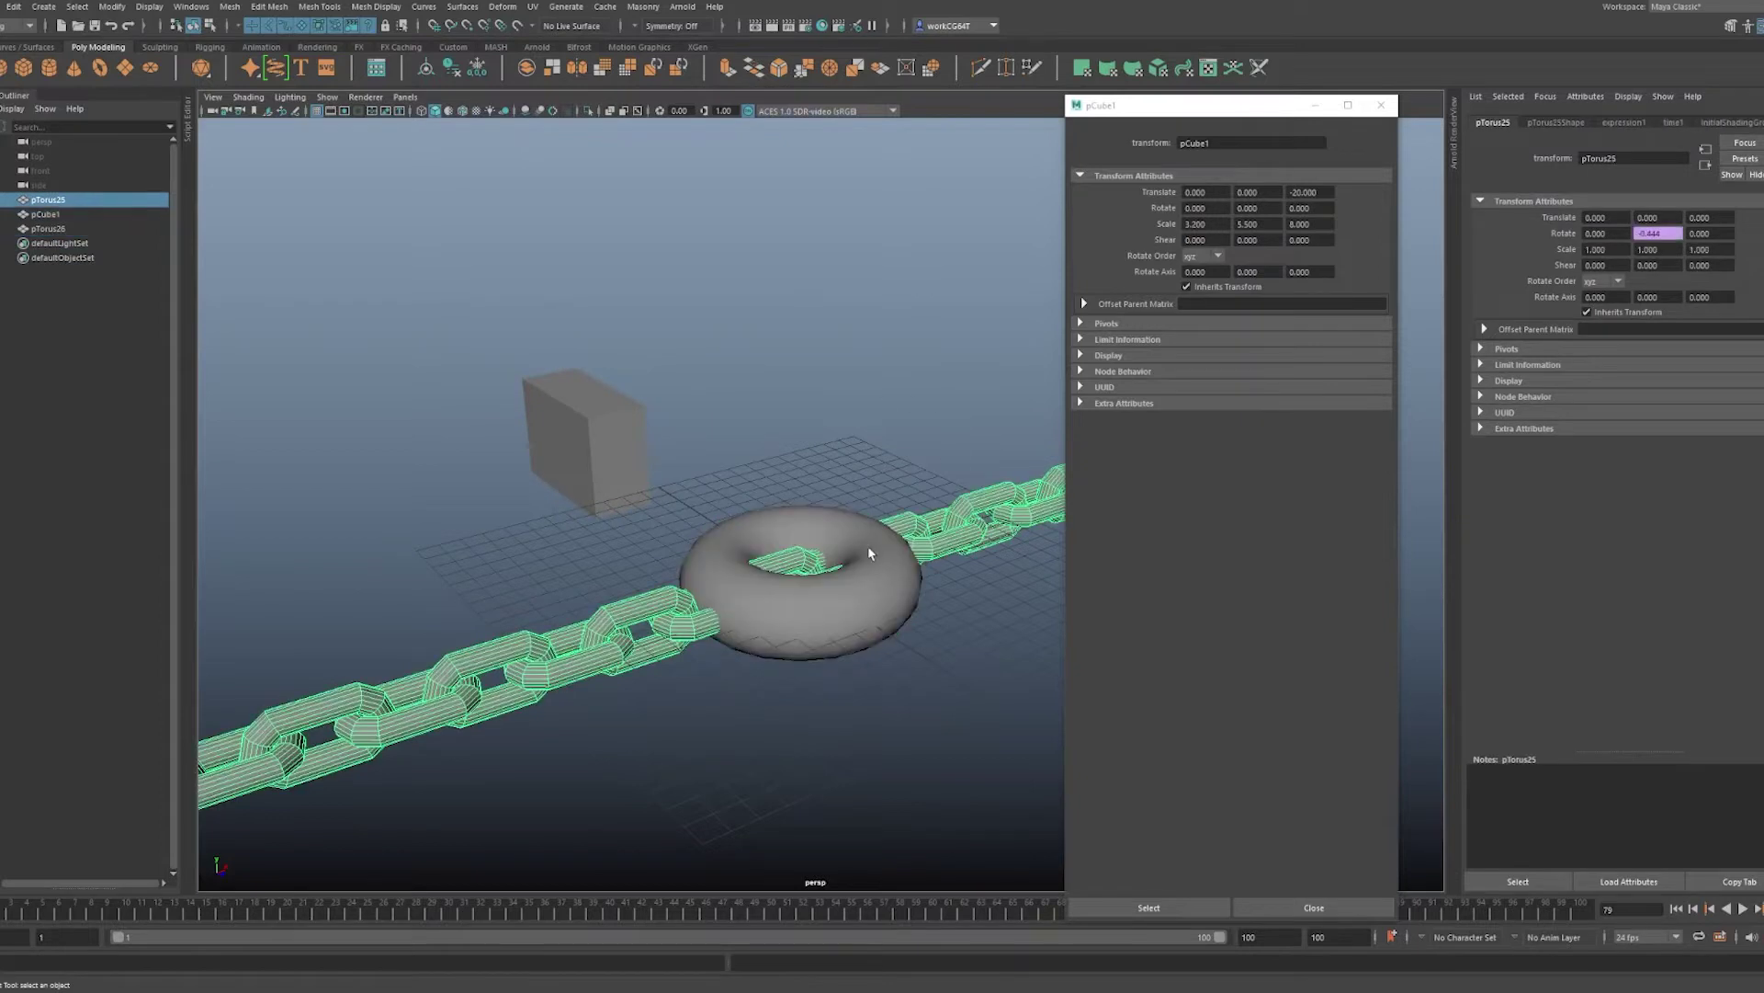
click(870, 547)
drag(883, 442, 860, 539)
click(593, 388)
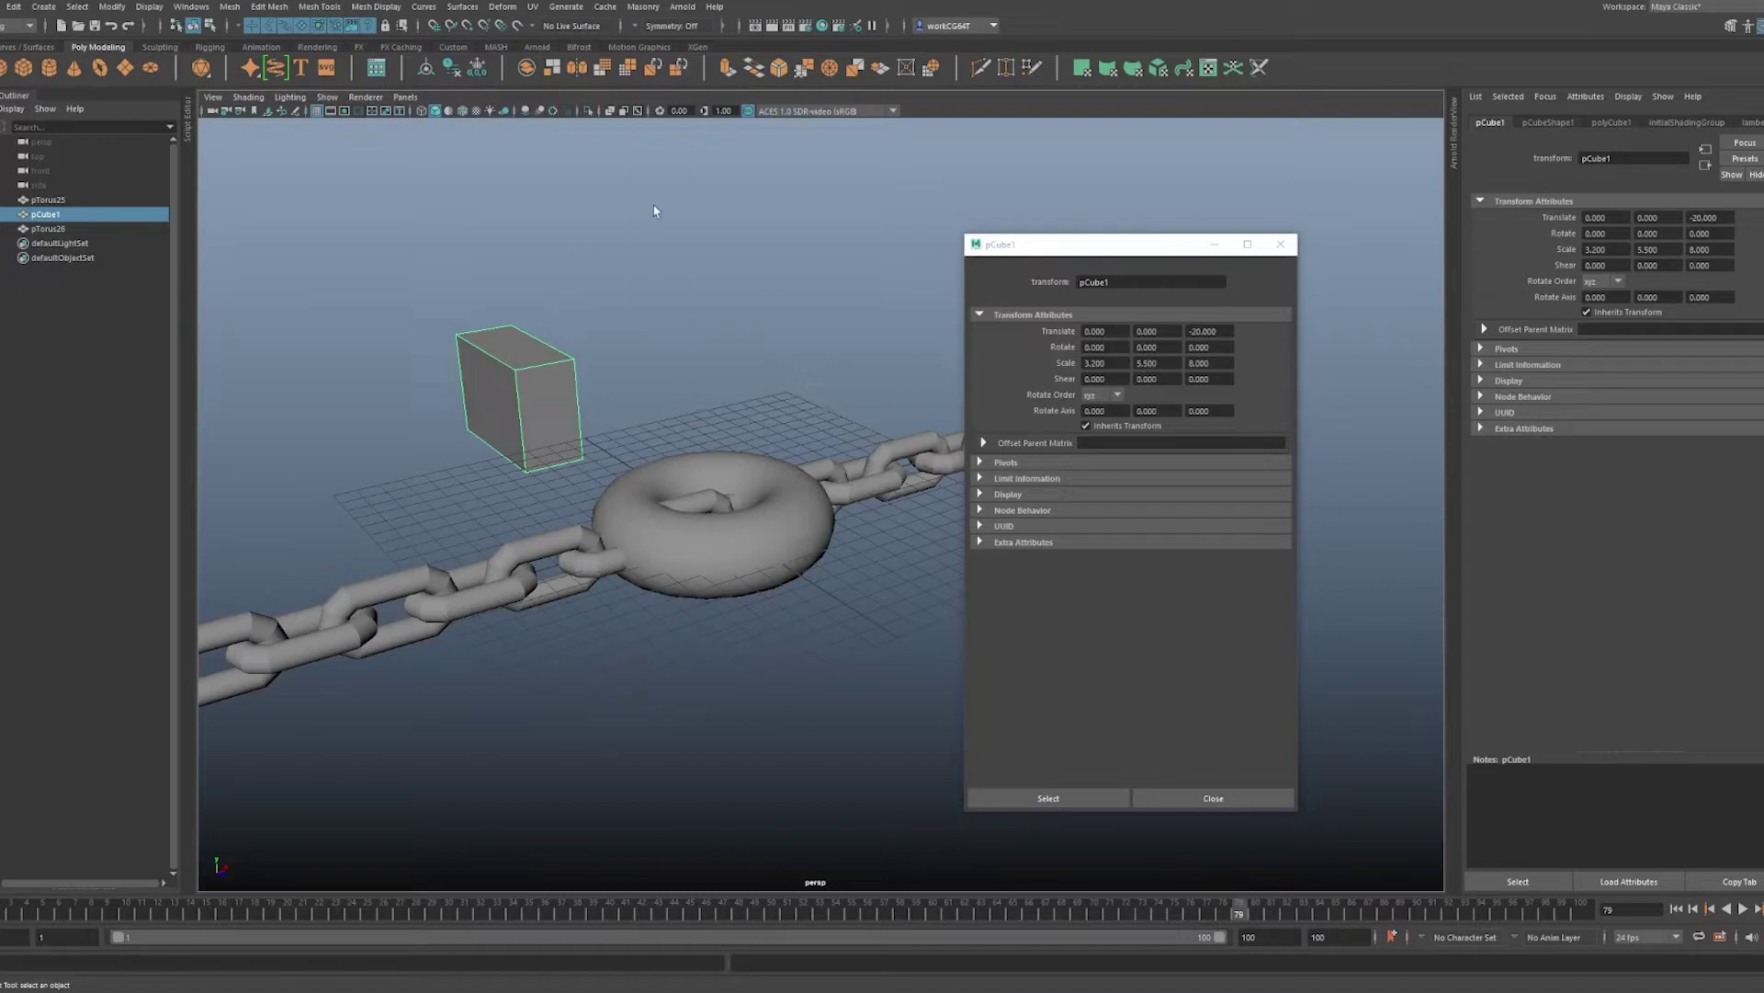
- Close the cube's floating attribute window and select the chain pTorus25
click(1281, 244)
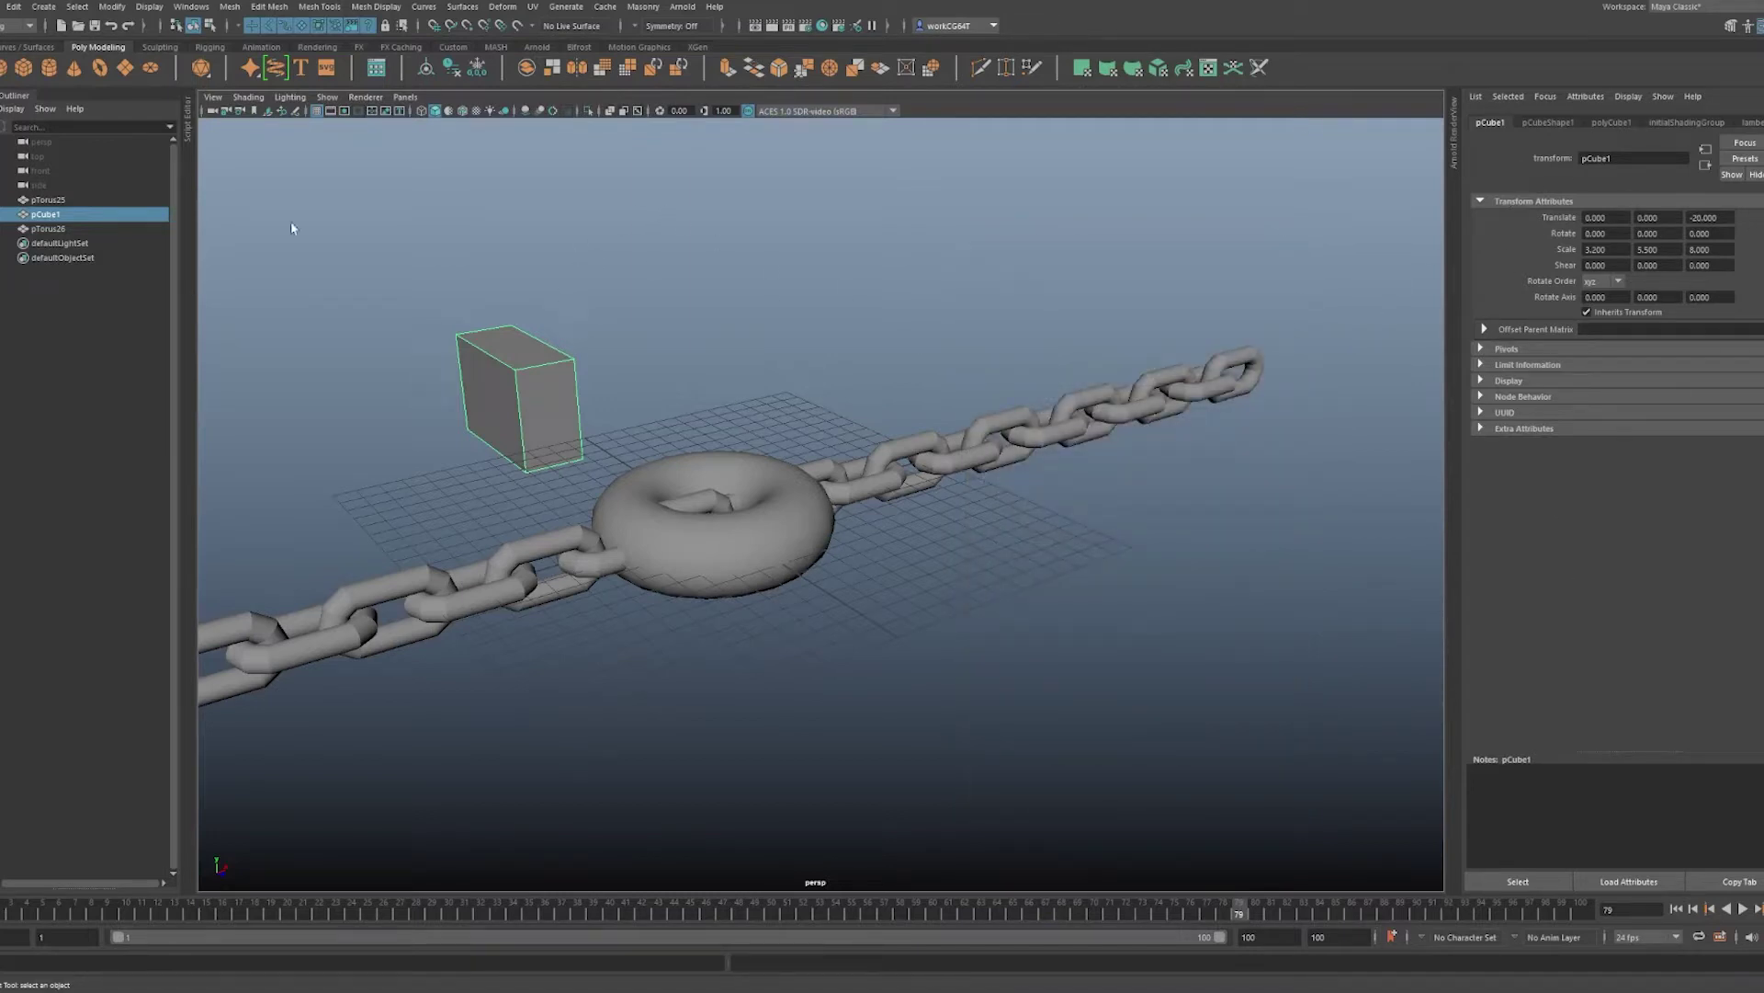
click(49, 202)
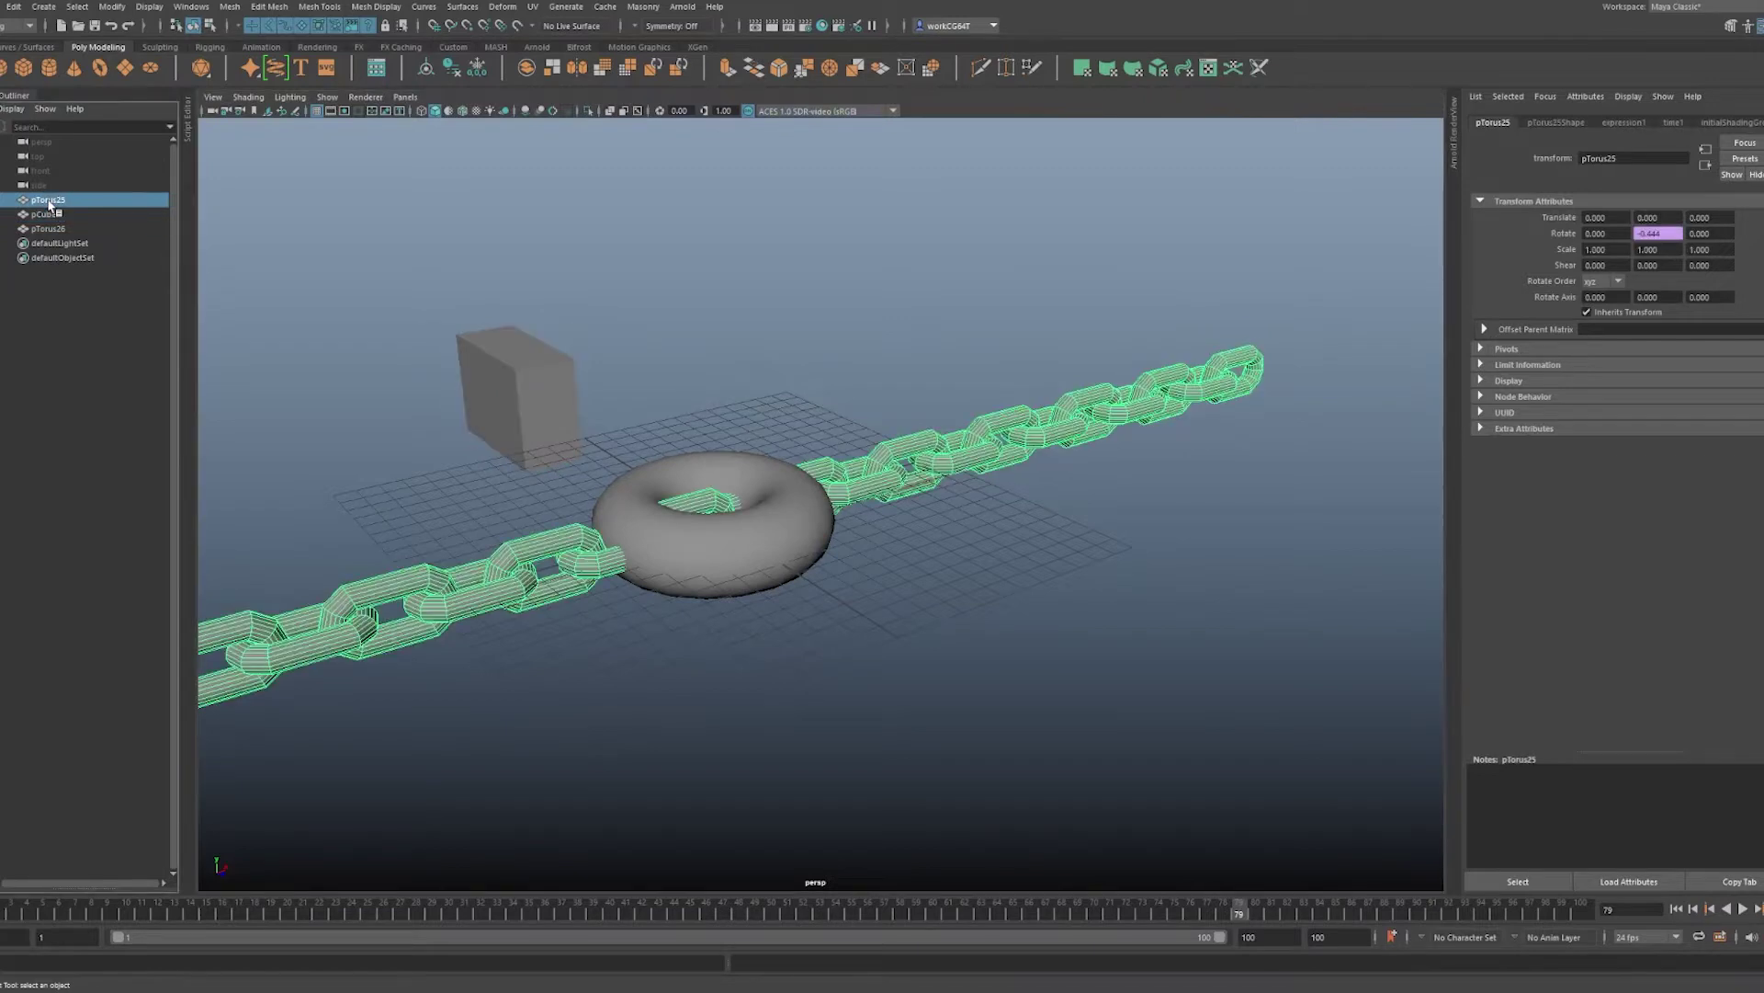
- Deselect the chain, open the MASH Editor and create a new empty MASH network
click(1008, 367)
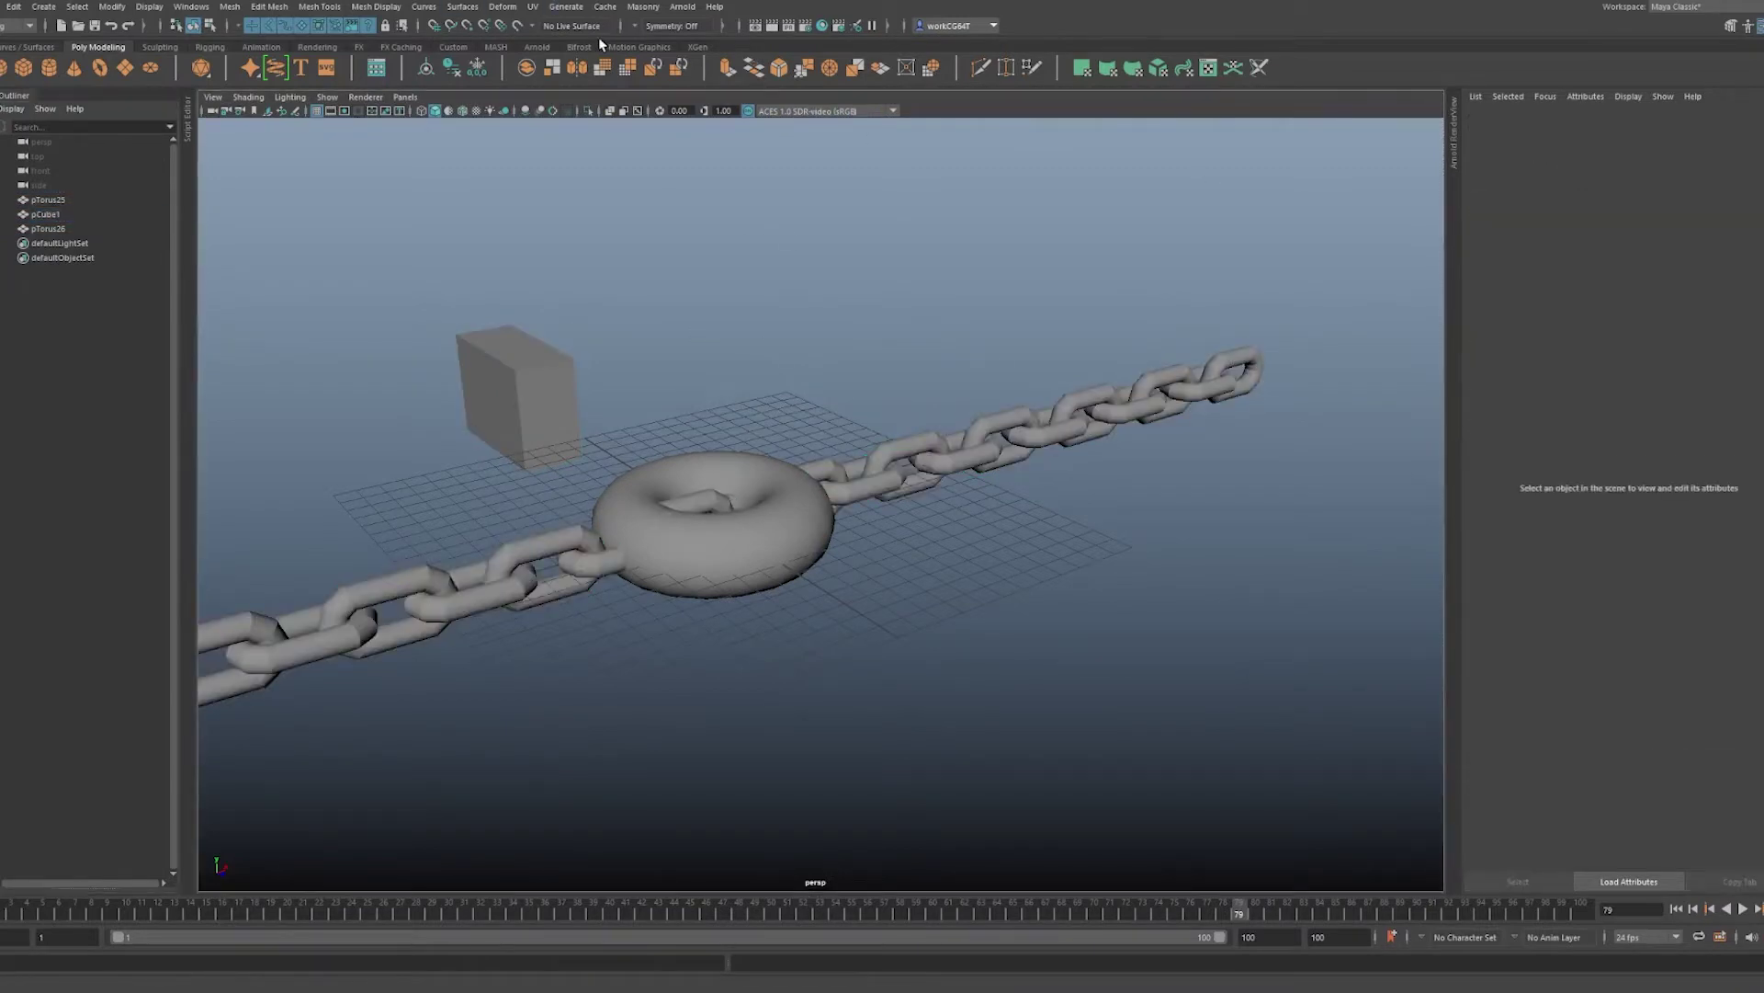
click(496, 46)
click(49, 67)
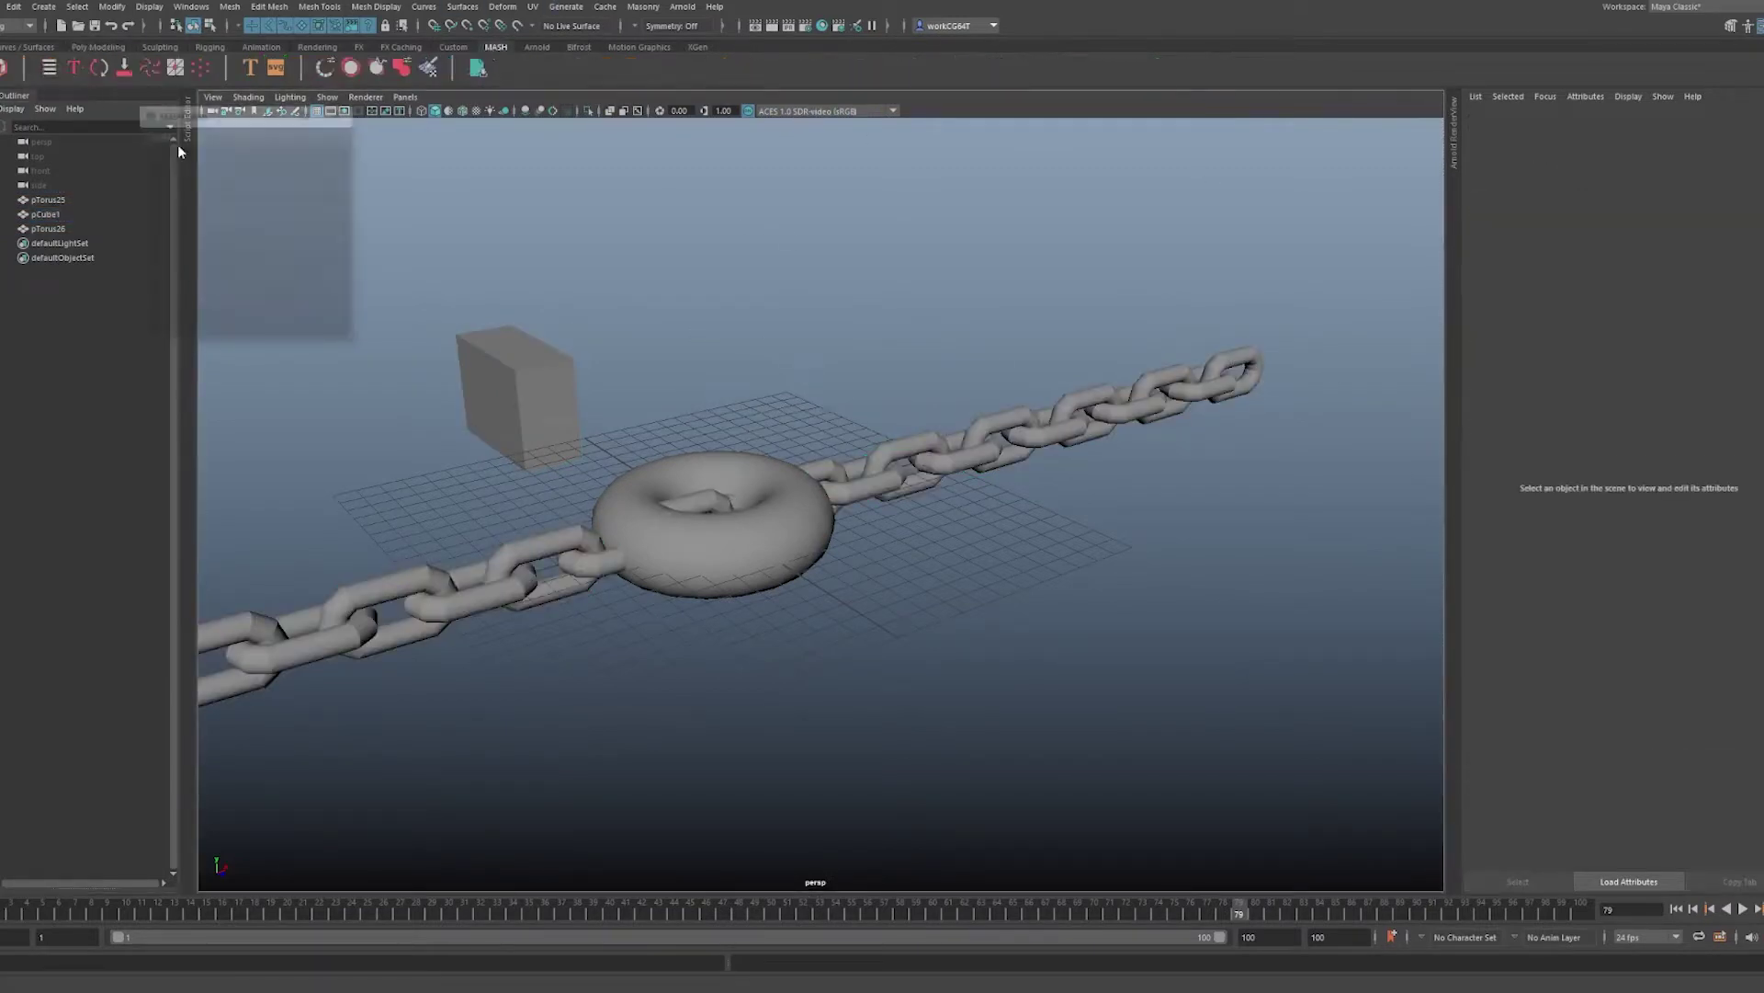
click(157, 135)
click(502, 237)
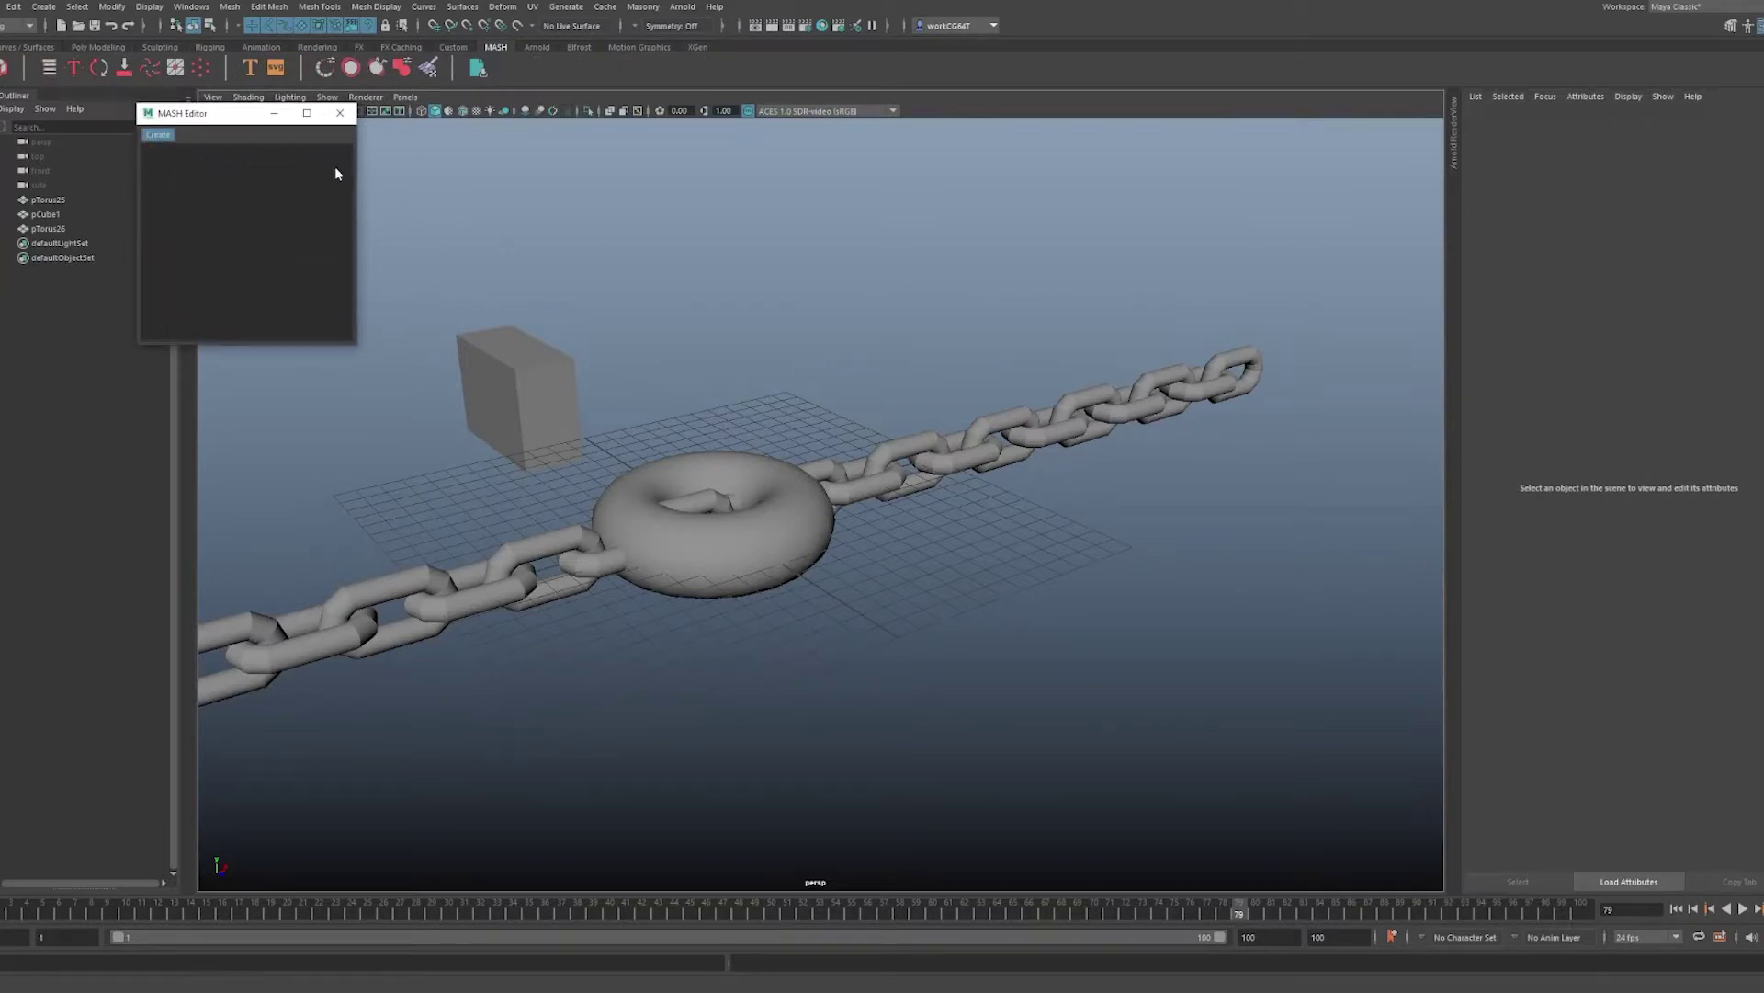
scroll(603, 486, up, 5)
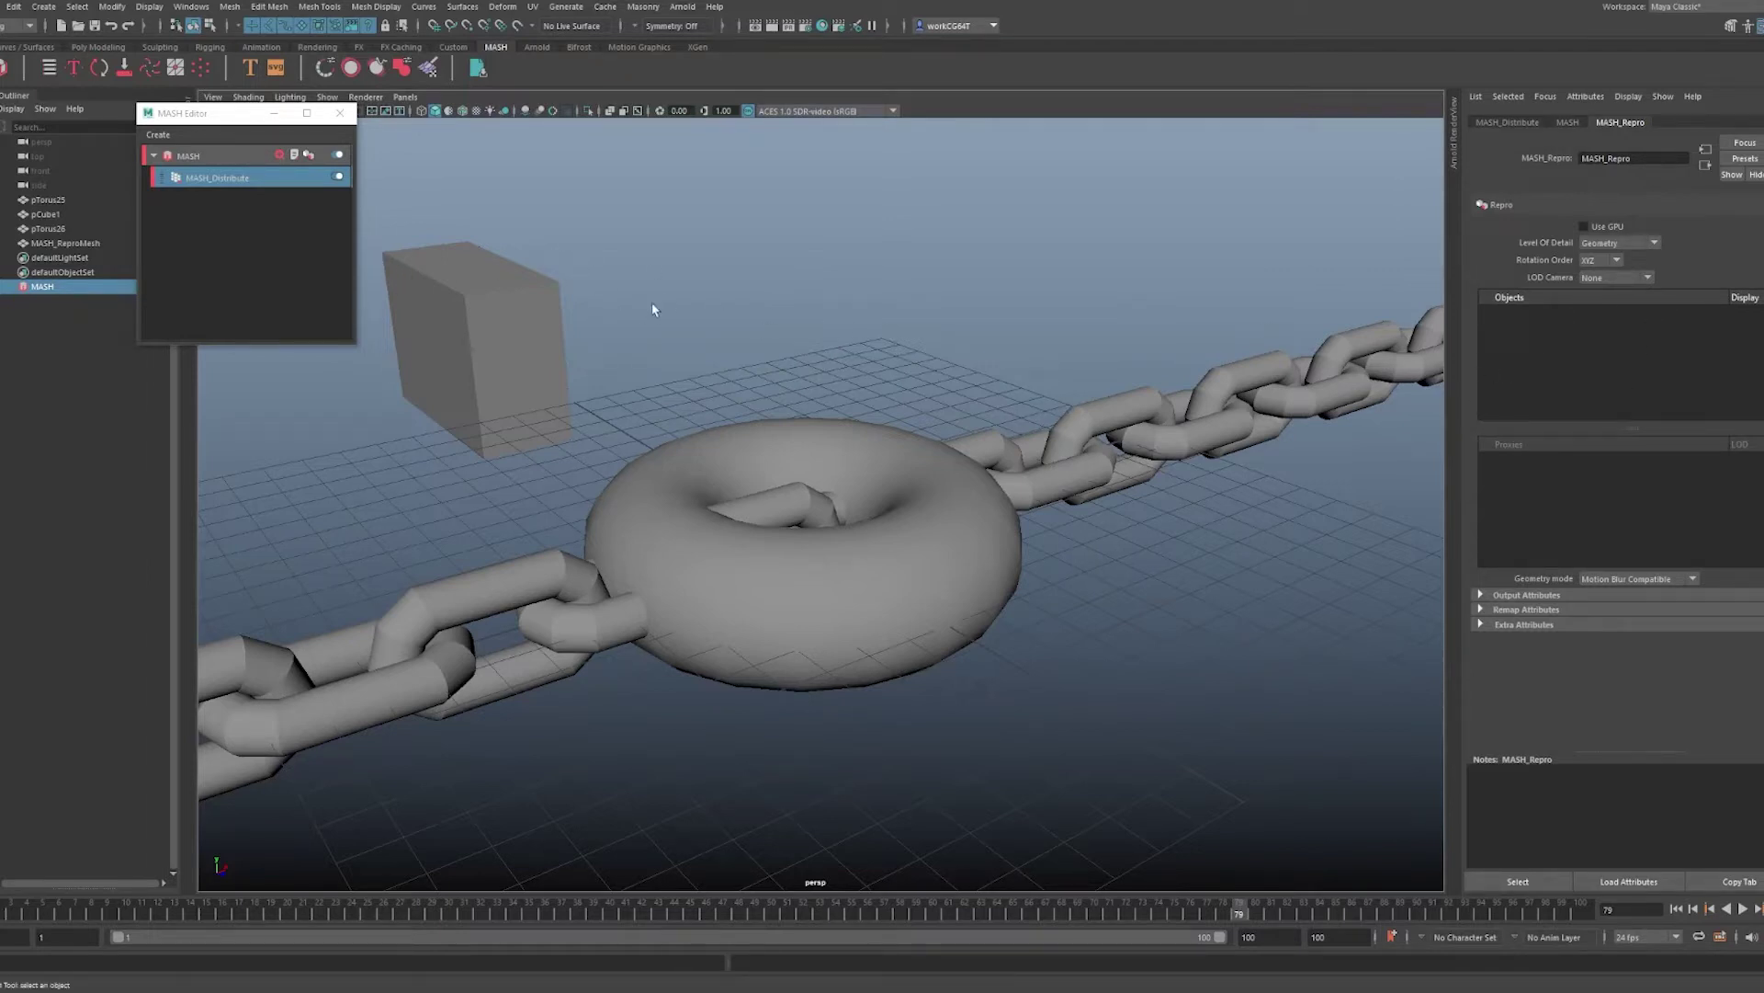
- Select the cube, open the MASH network's MASH_Repro attributes and copy them into a separate floating window
click(538, 393)
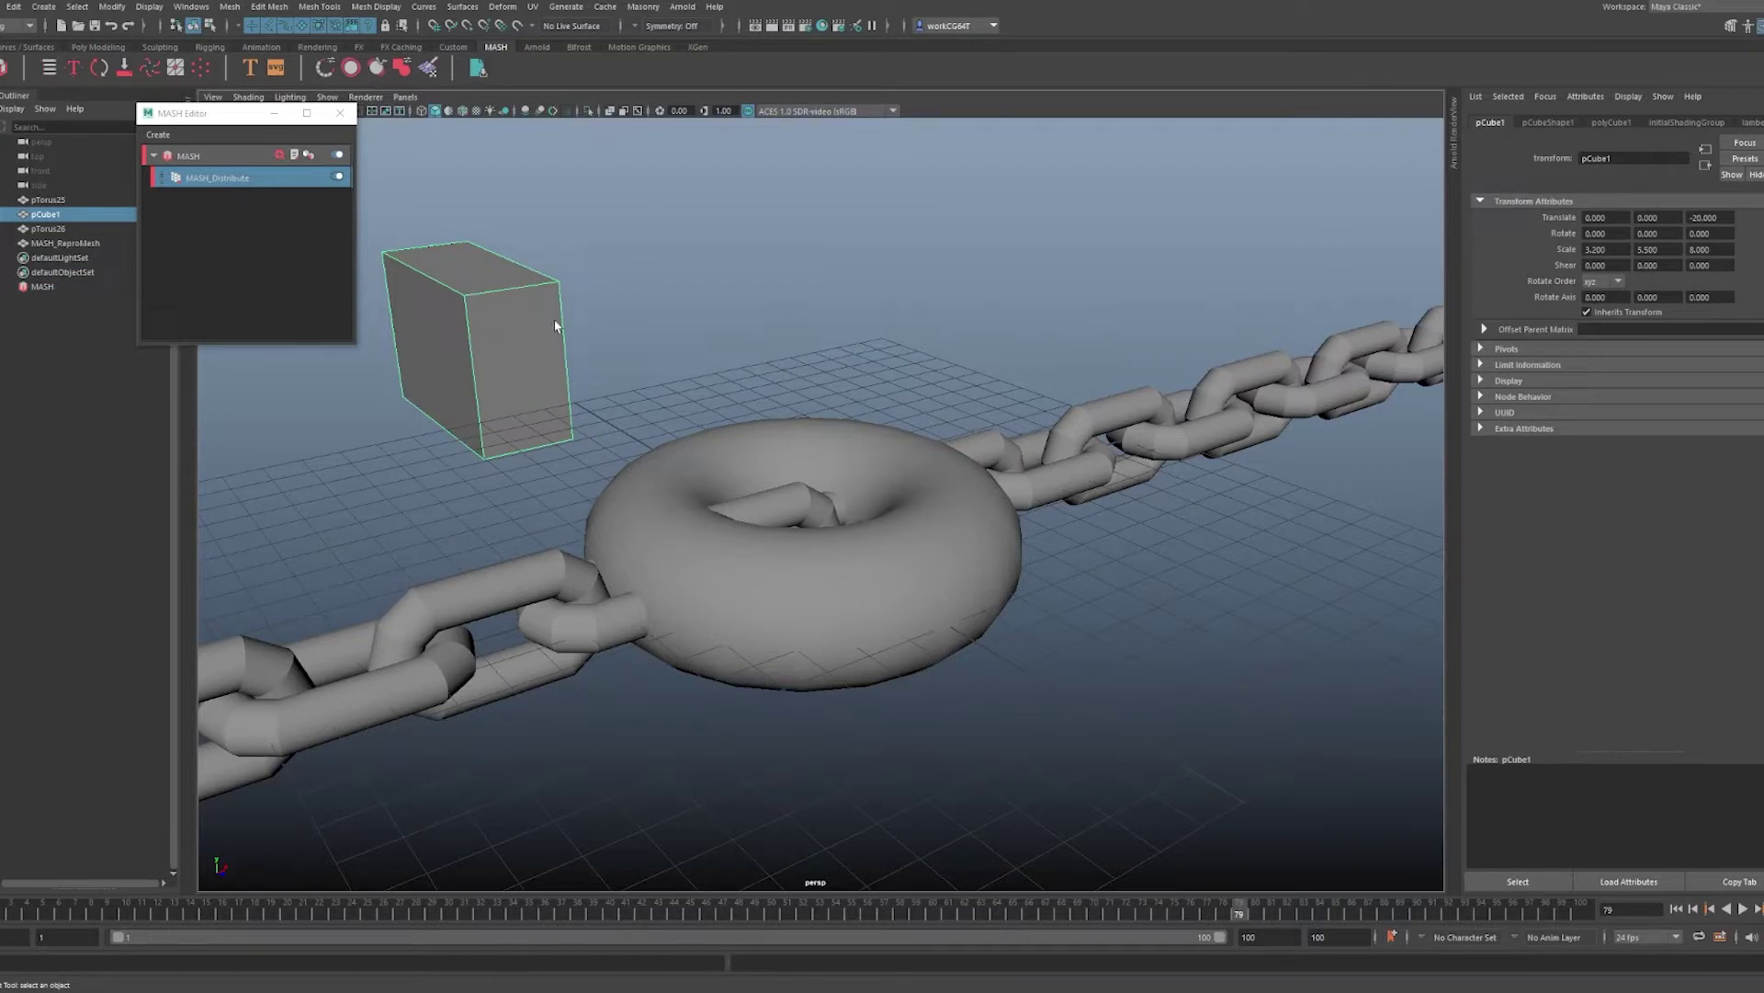
click(267, 185)
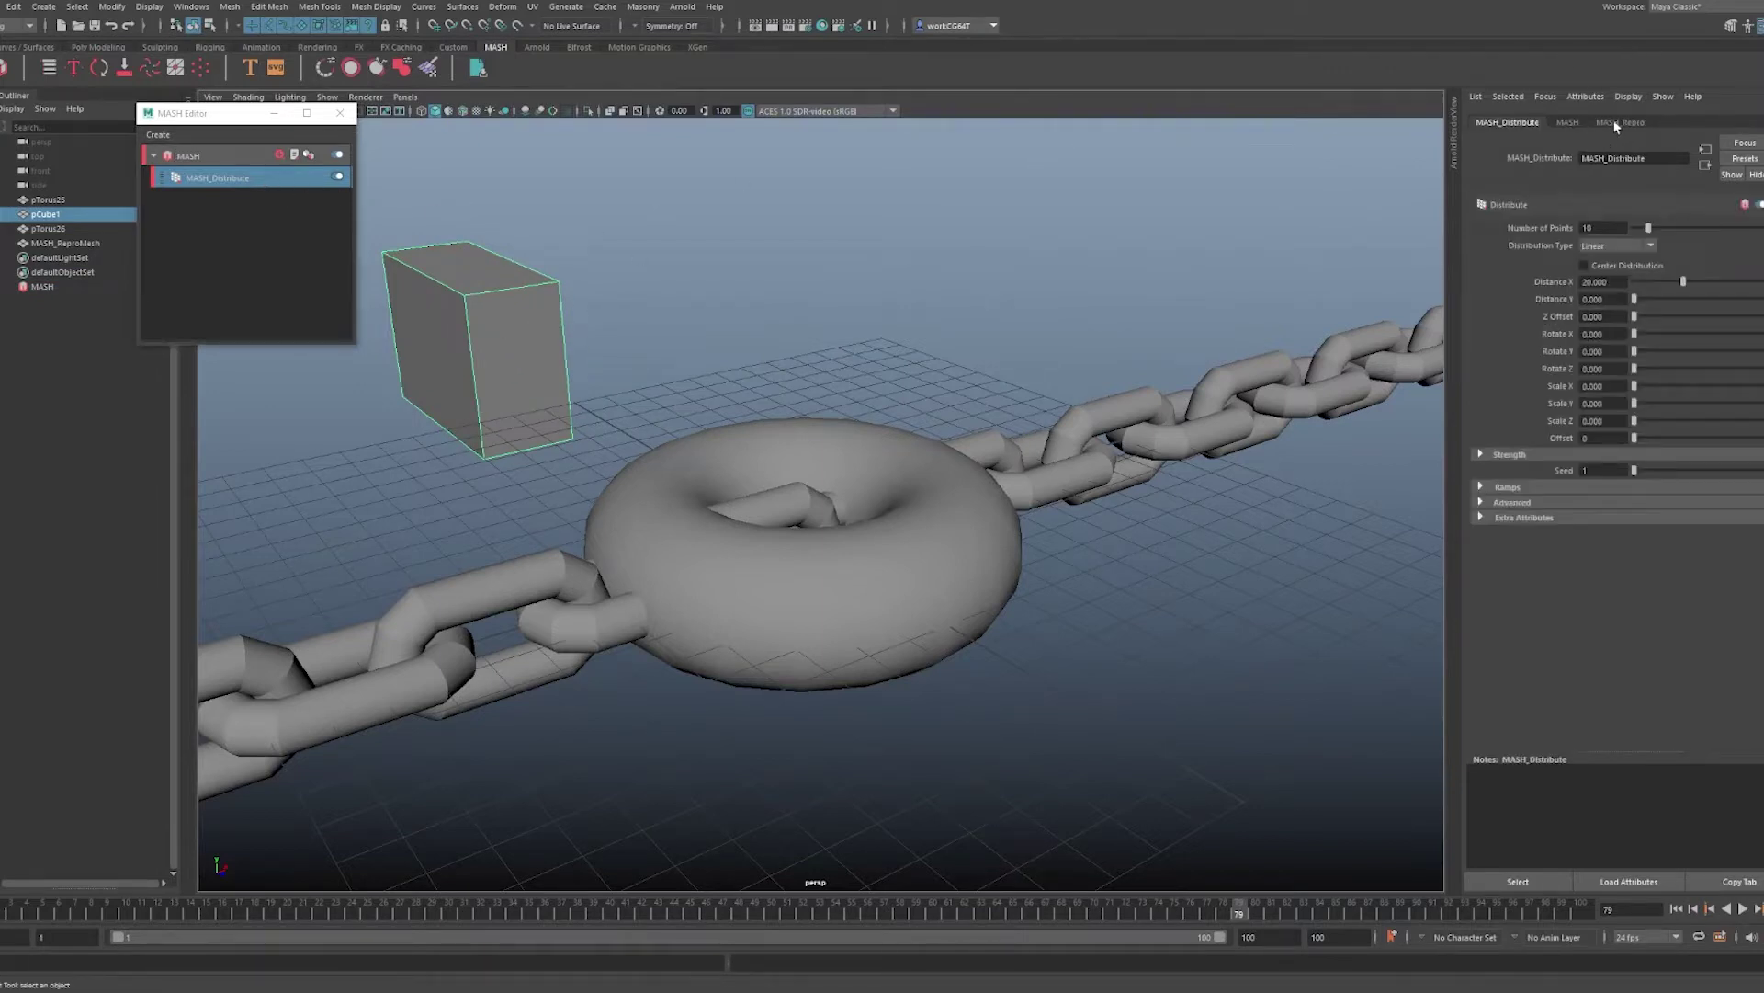
click(1616, 124)
click(1740, 881)
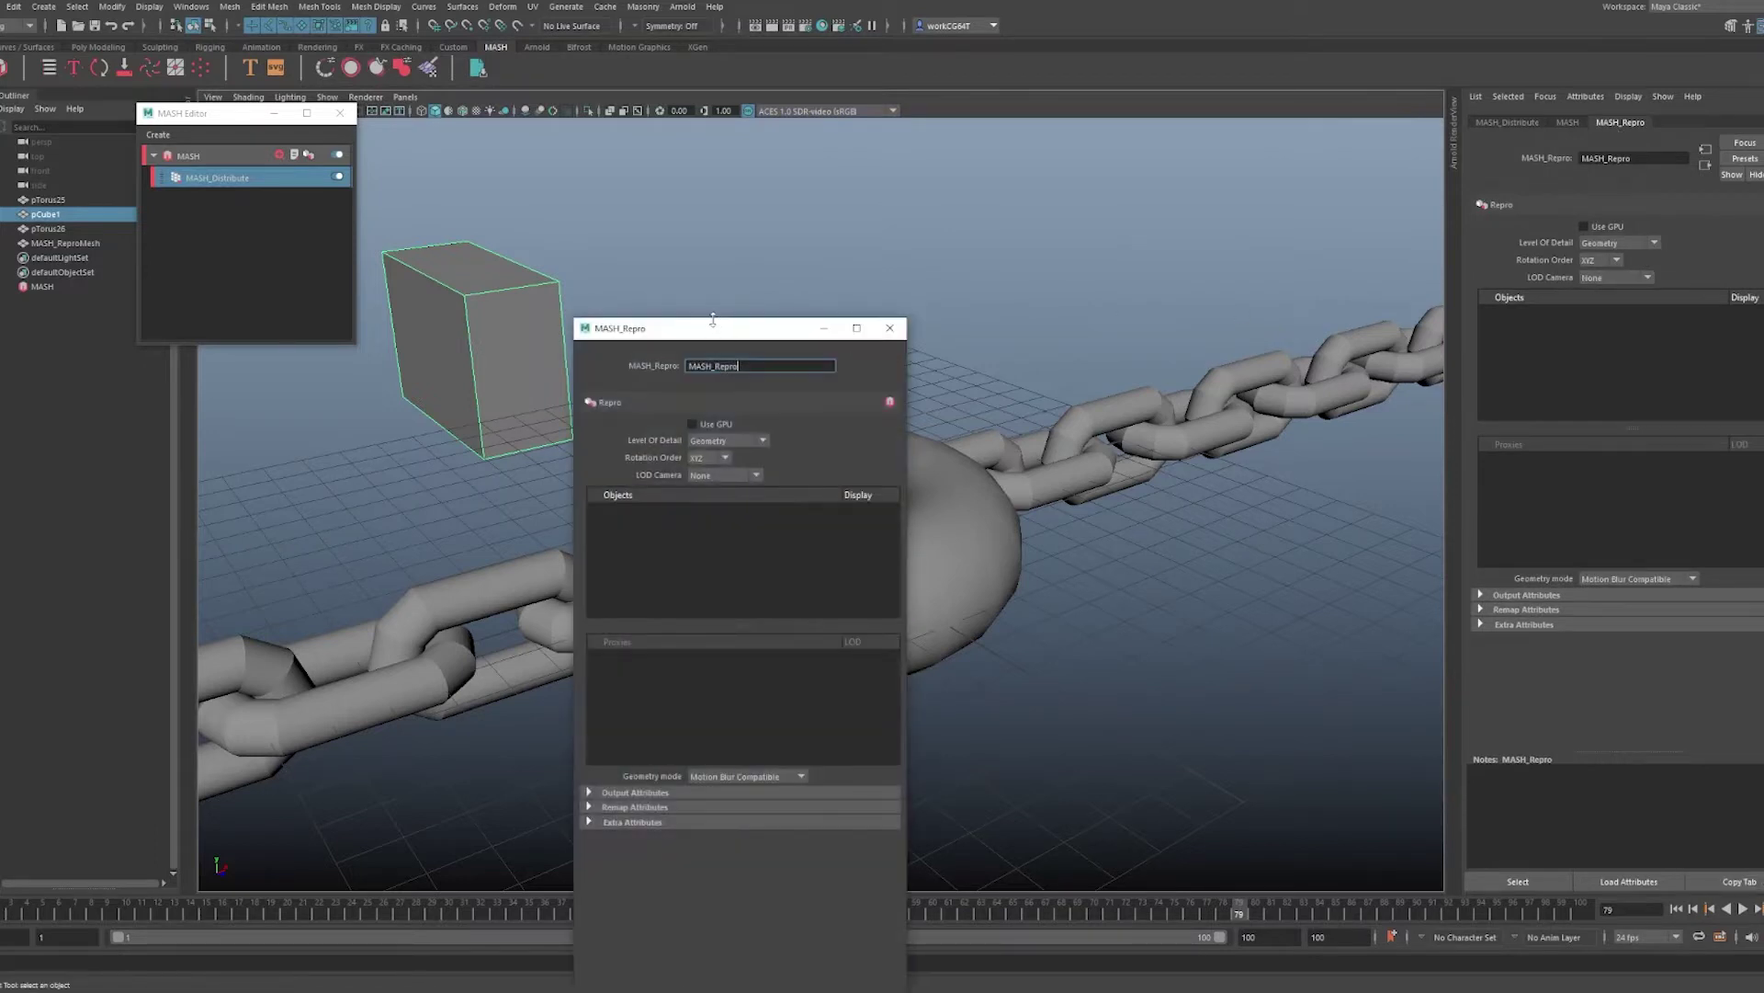
drag(688, 329, 1044, 171)
- Add the cube to the Objects list in the floating MASH_Repro window and move the window aside
click(496, 331)
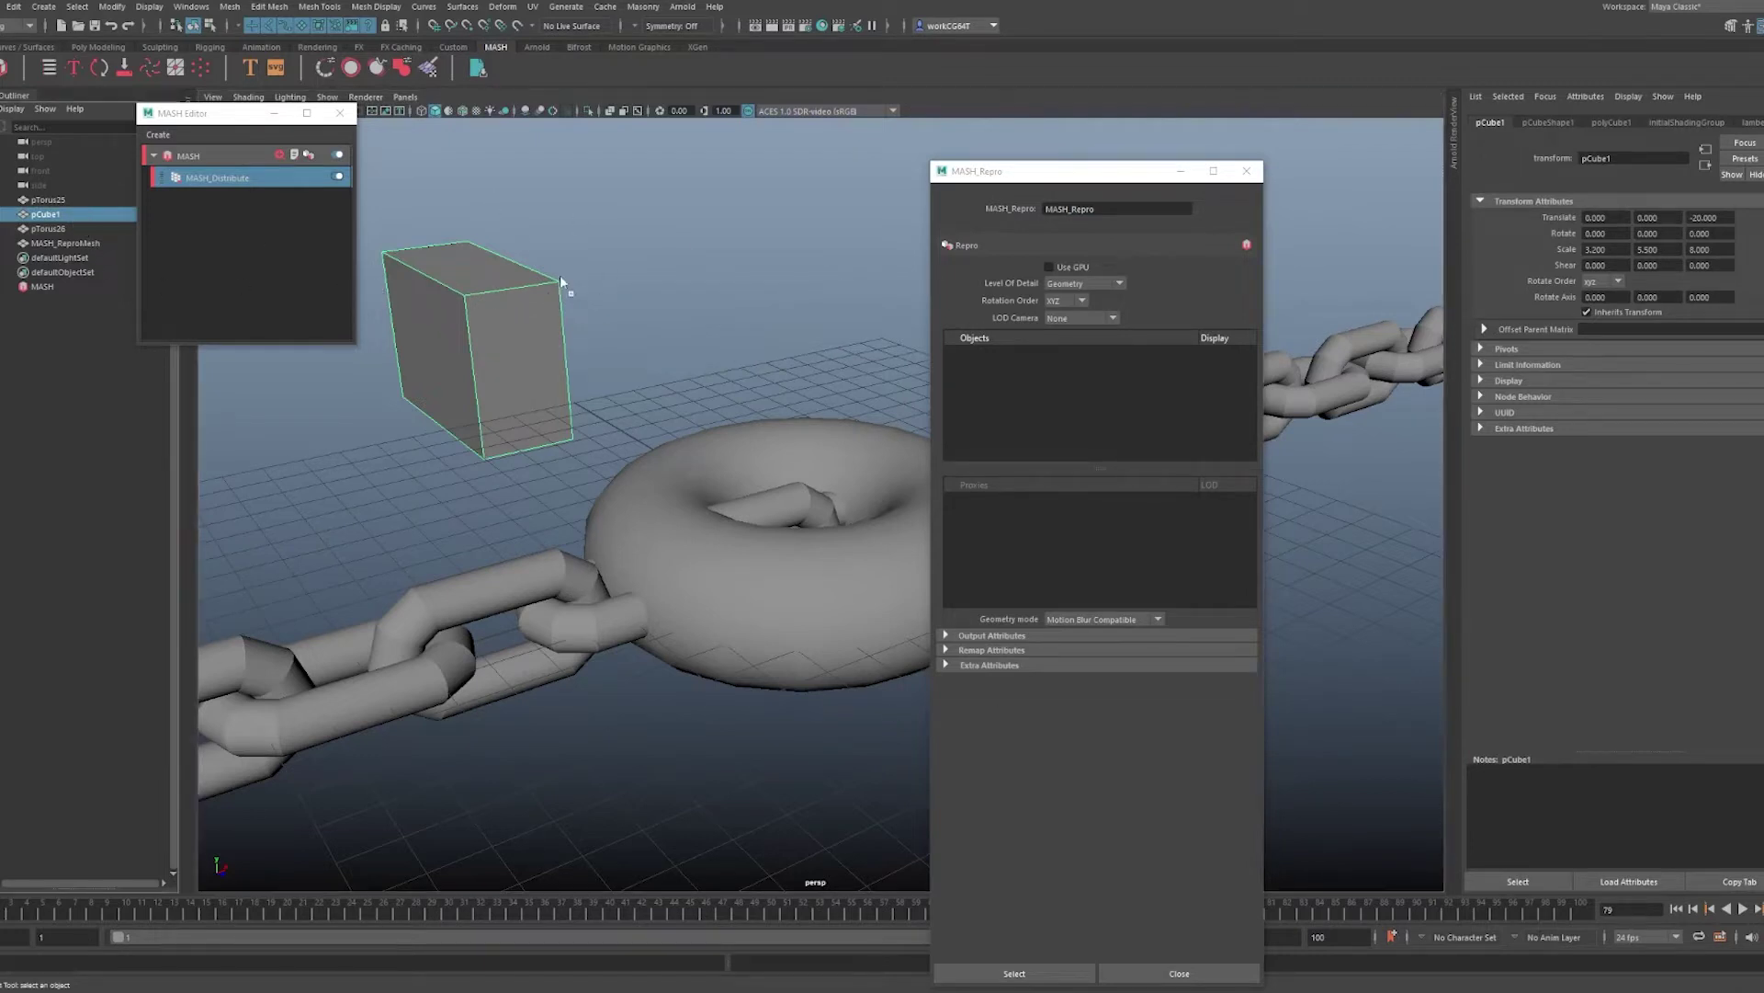
middle_drag(770, 374, 1087, 418)
alt+middle_drag(729, 334, 841, 323)
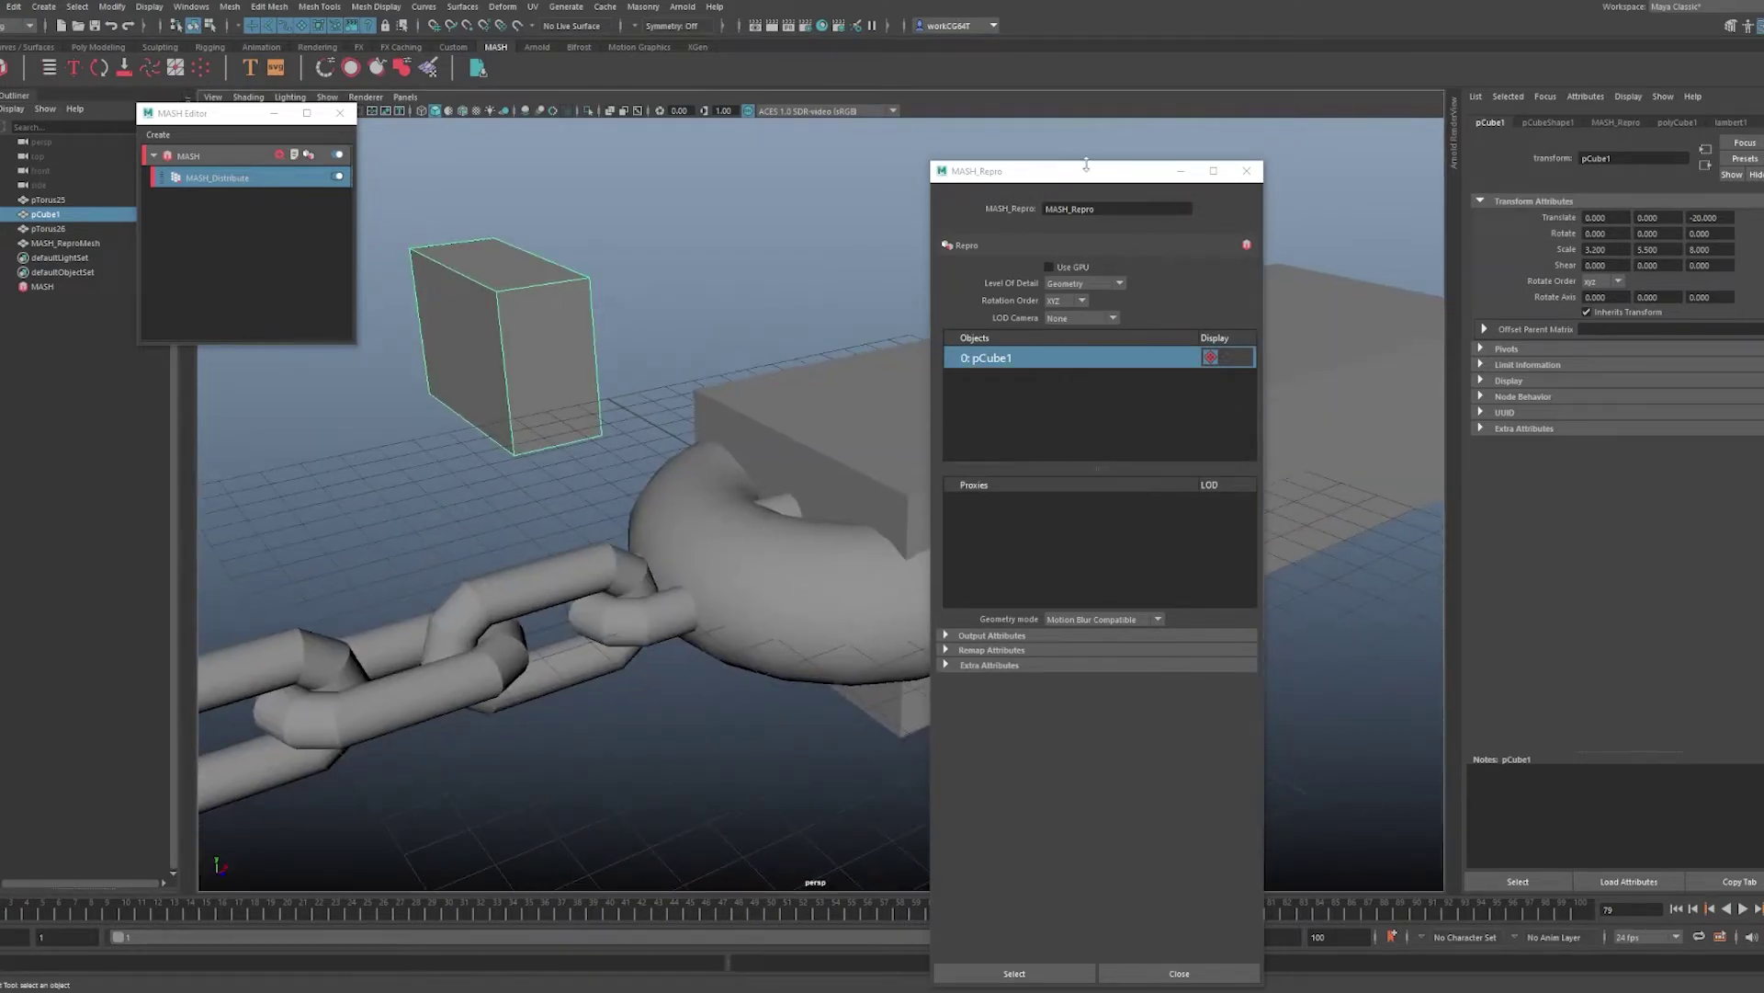
drag(1085, 161, 1260, 185)
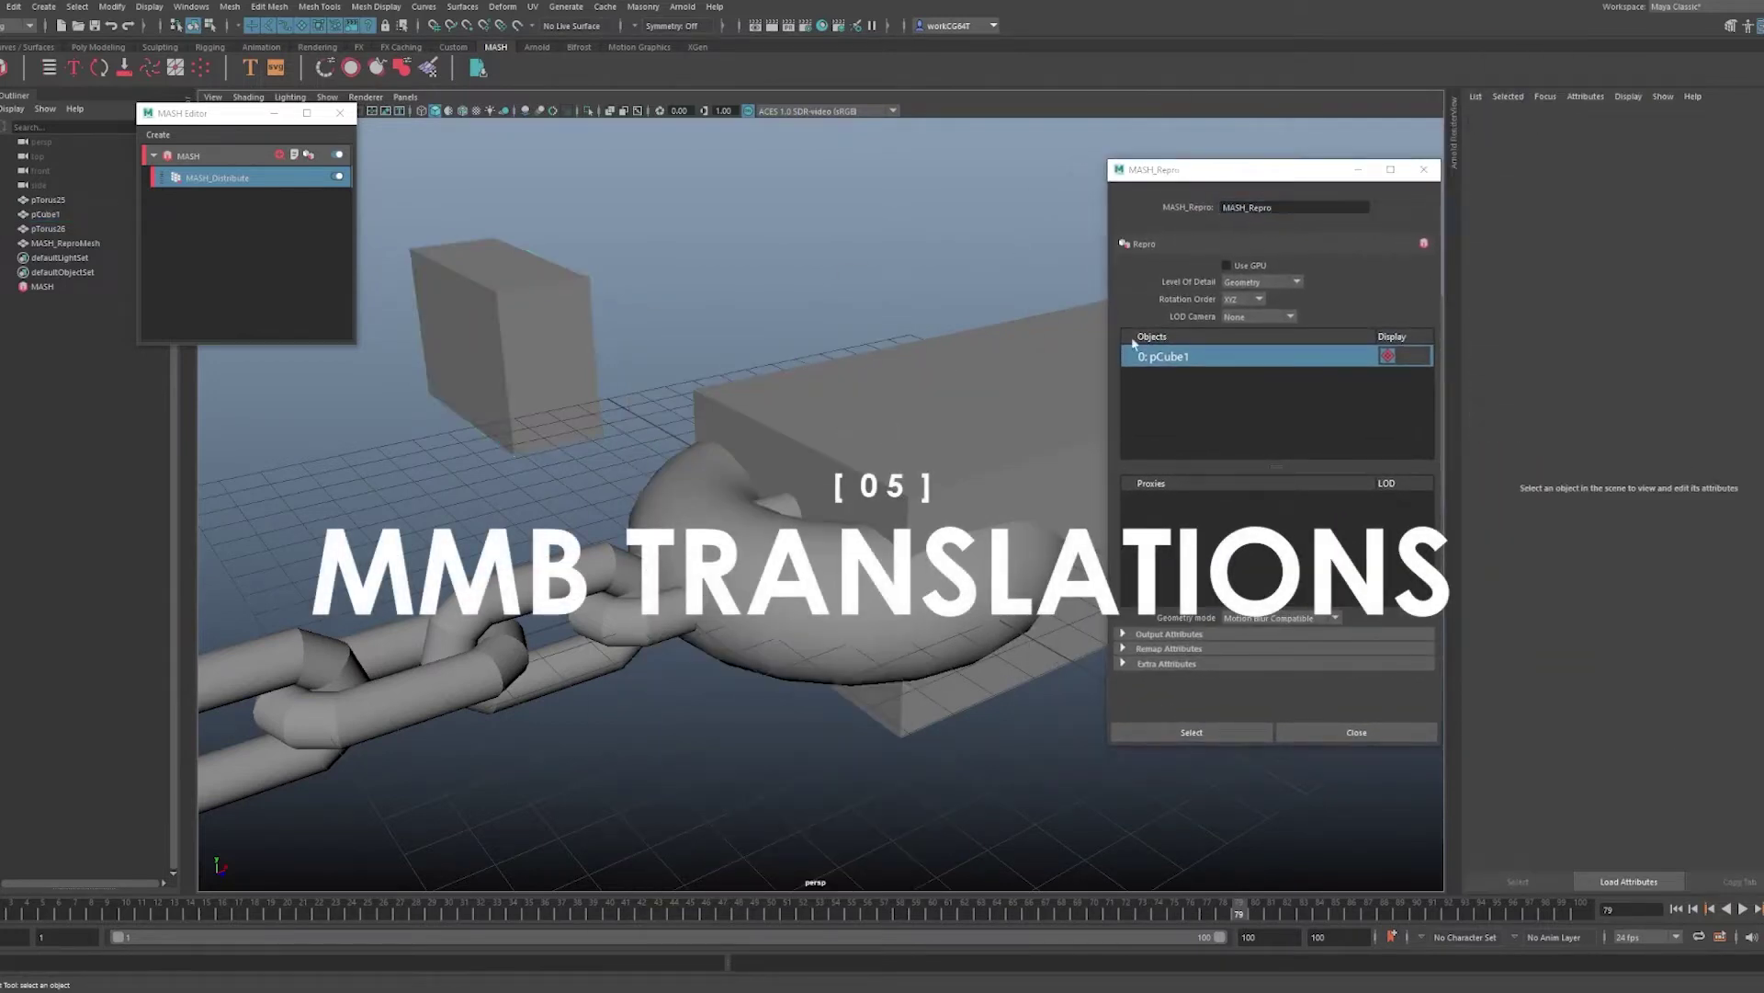
- Close the floating MASH_Repro window and clear the scene by deleting the MASH mesh, torus, chain and cube
click(1424, 169)
click(1118, 405)
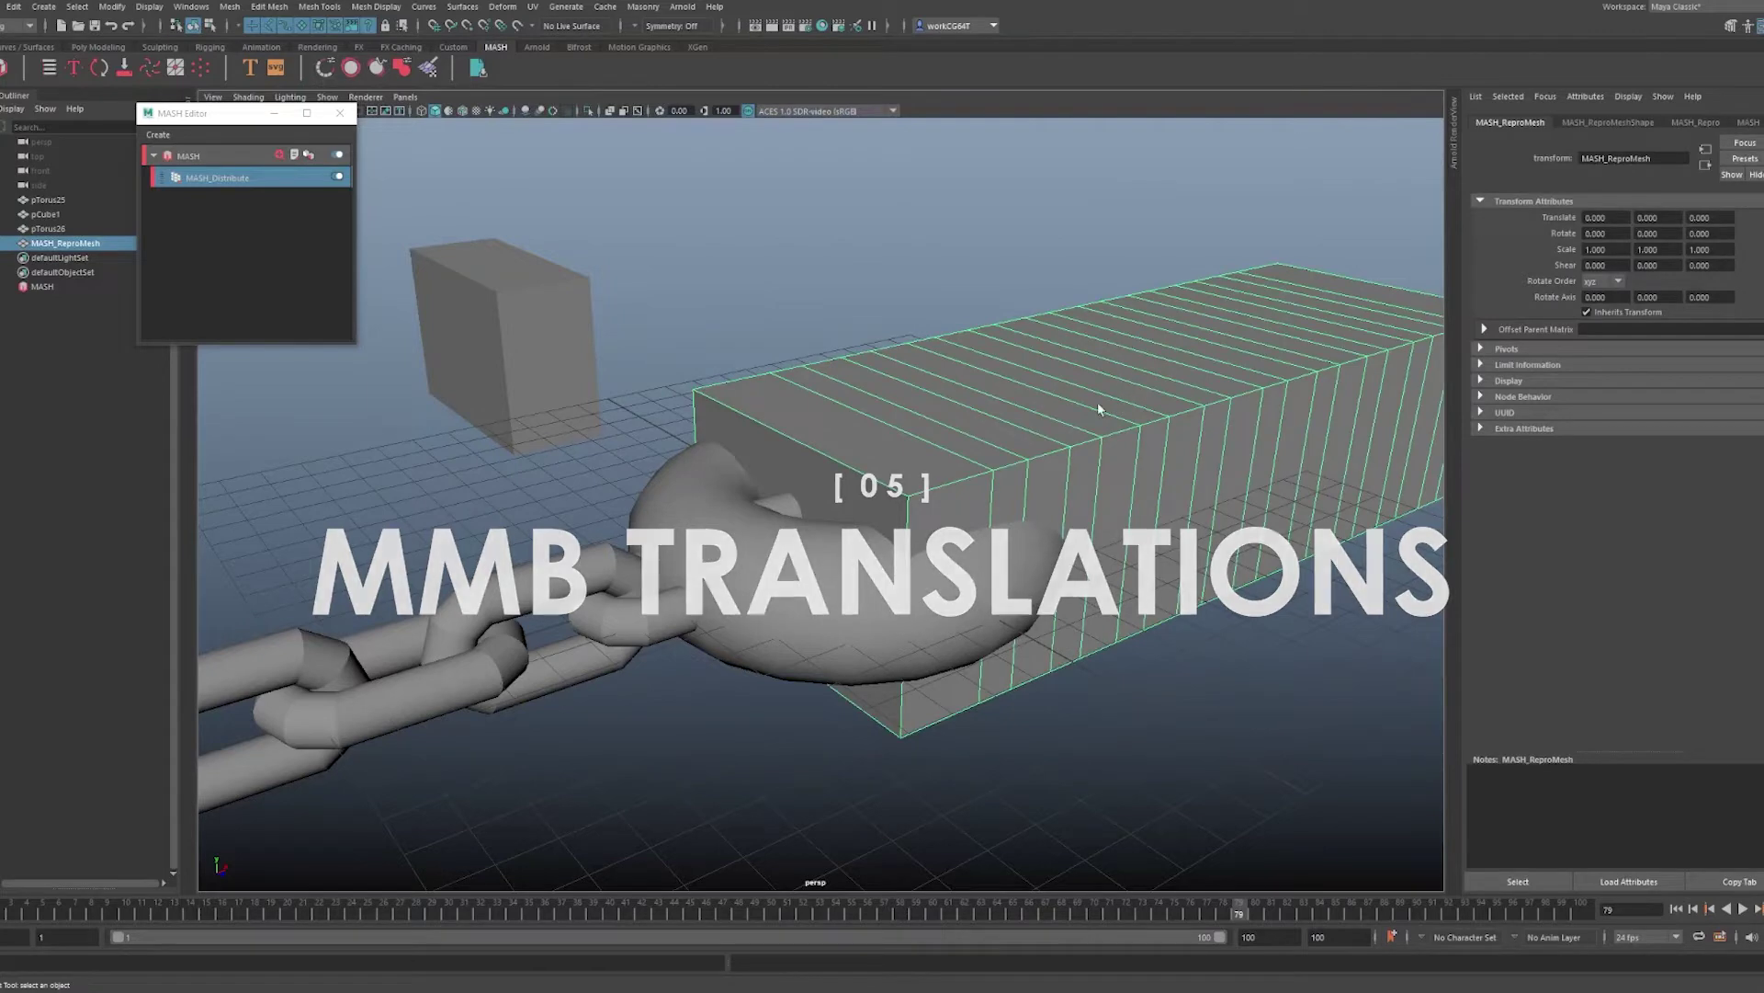
key(Delete)
click(732, 505)
key(Delete)
click(417, 269)
key(Delete)
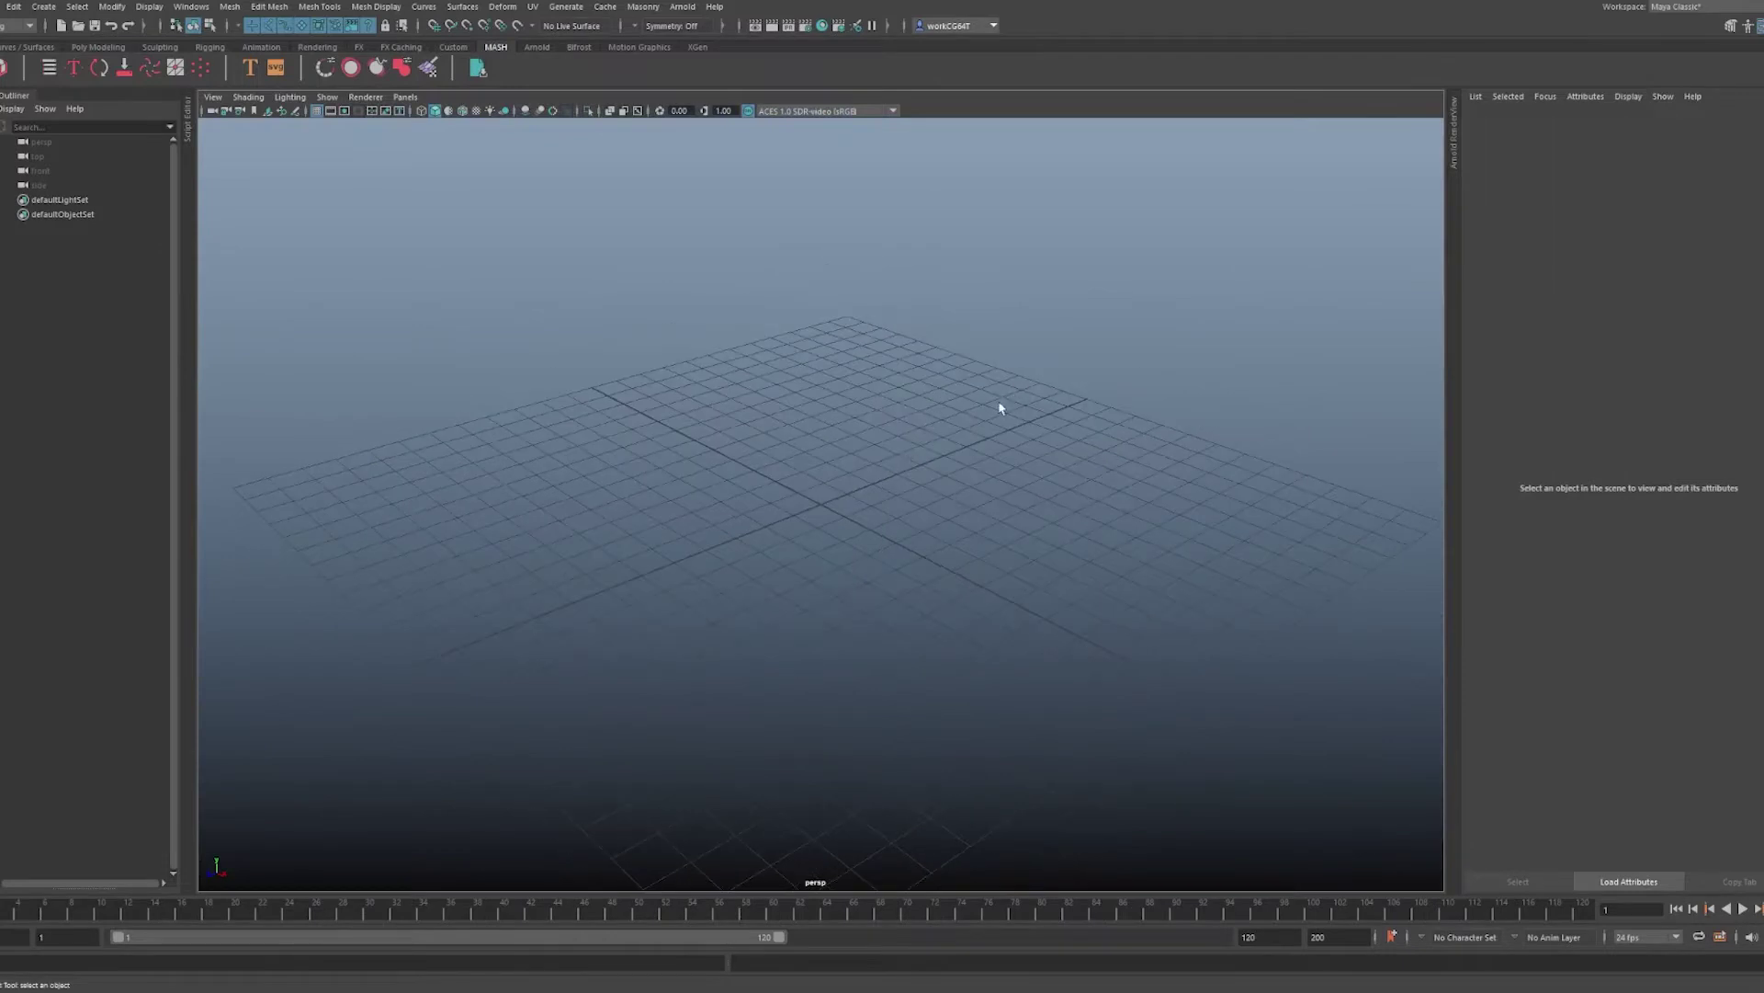
- Create a polygon sphere at the origin and pick its Y, Z and X Move tool handles in turn
scroll(1001, 406, up, 2)
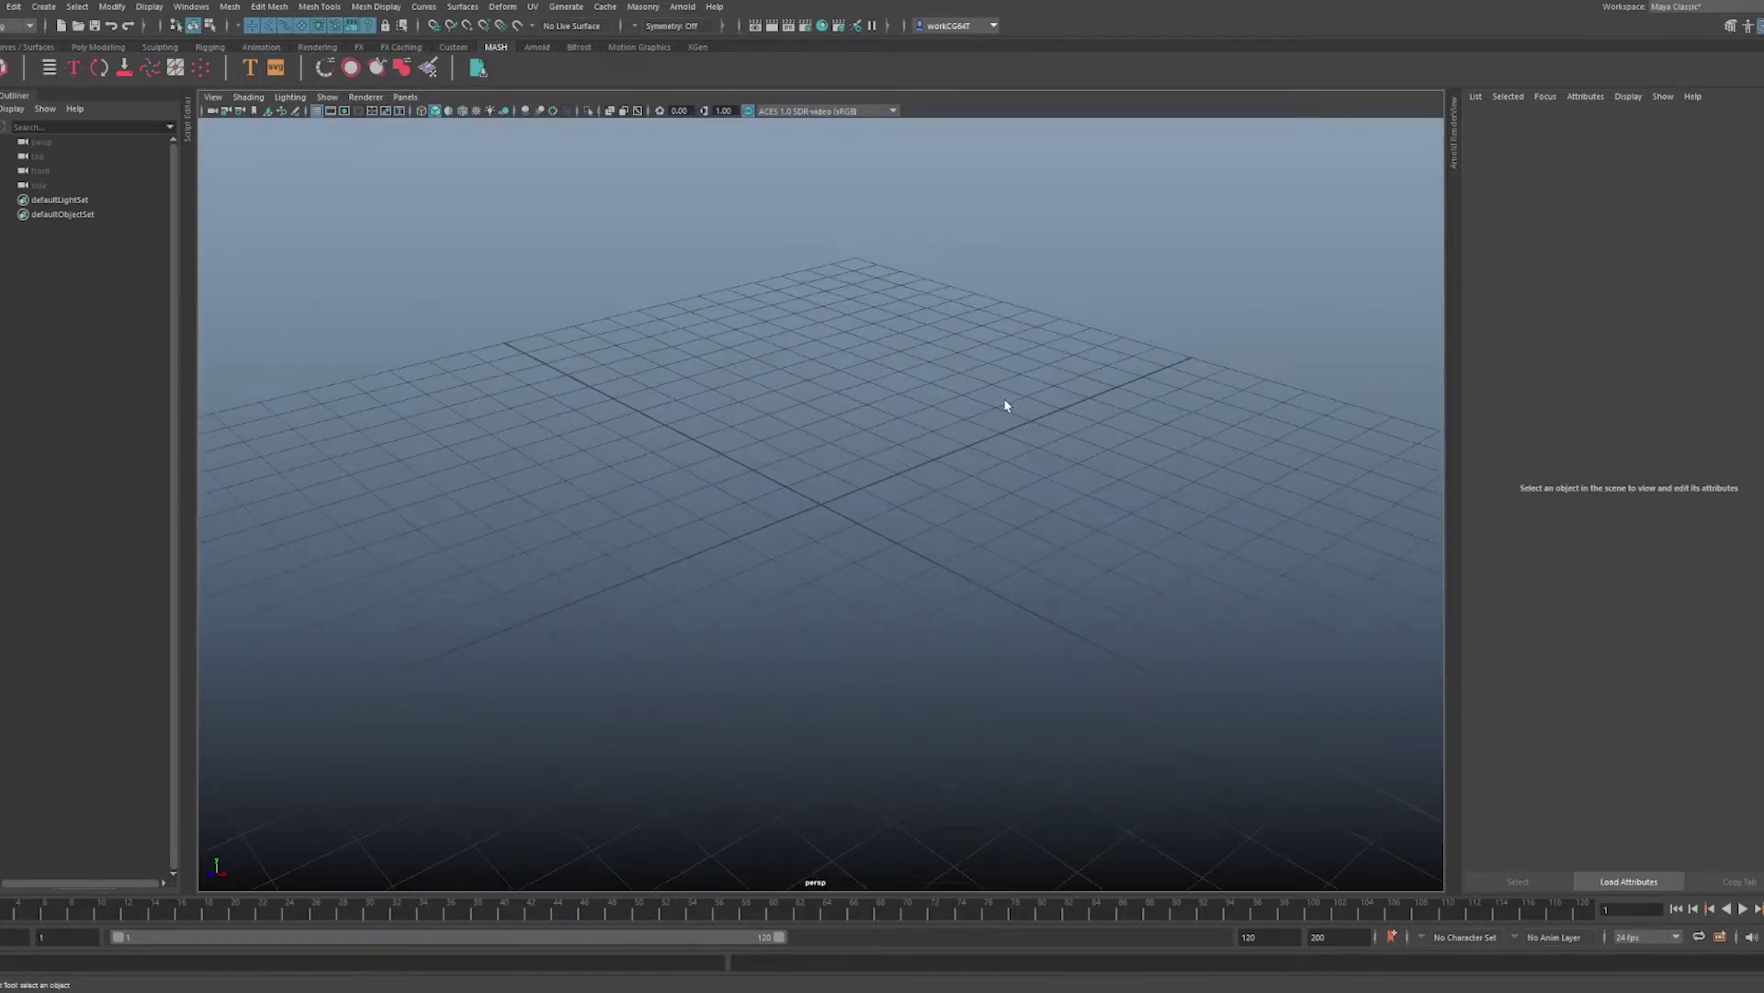
shift+right_drag(1002, 427, 1049, 429)
alt+drag(658, 658, 873, 524)
key(w)
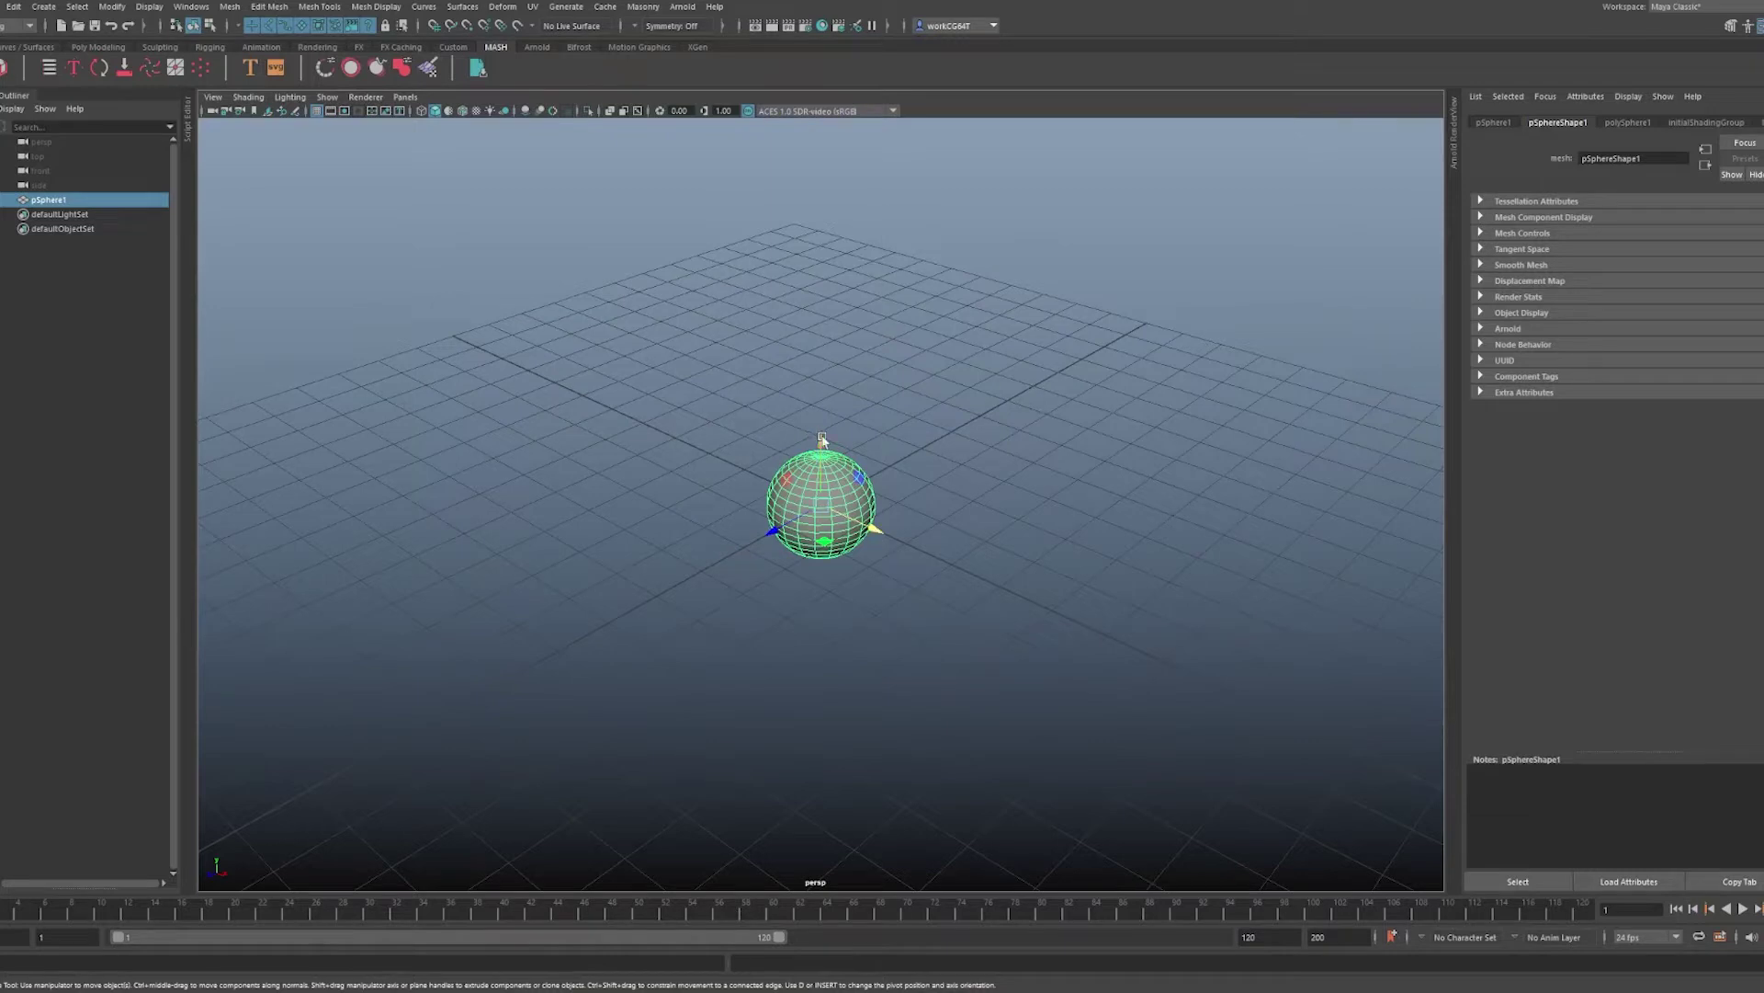
click(823, 439)
click(773, 531)
click(874, 528)
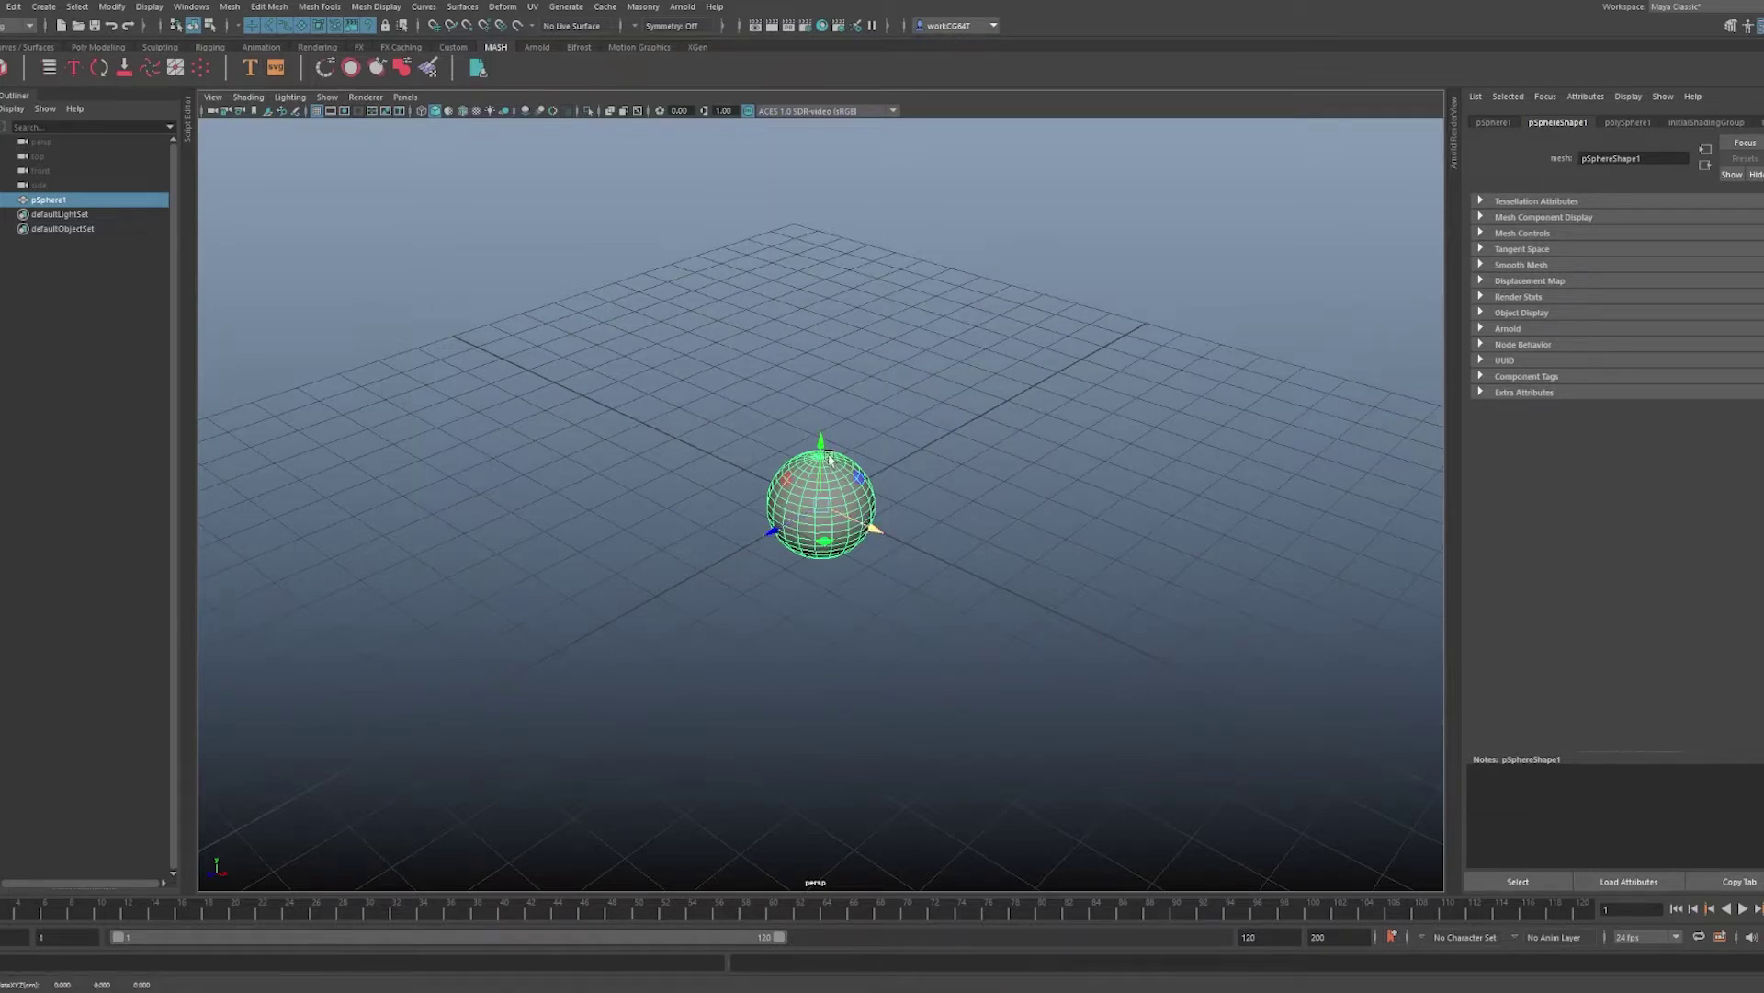
- Create a polygon torus beside the sphere and make two evenly spaced copies using Duplicate with Transform
click(1017, 481)
shift+right_drag(1089, 501, 1126, 516)
middle_drag(911, 567, 748, 547)
key(ctrl+d)
key(shift+d)
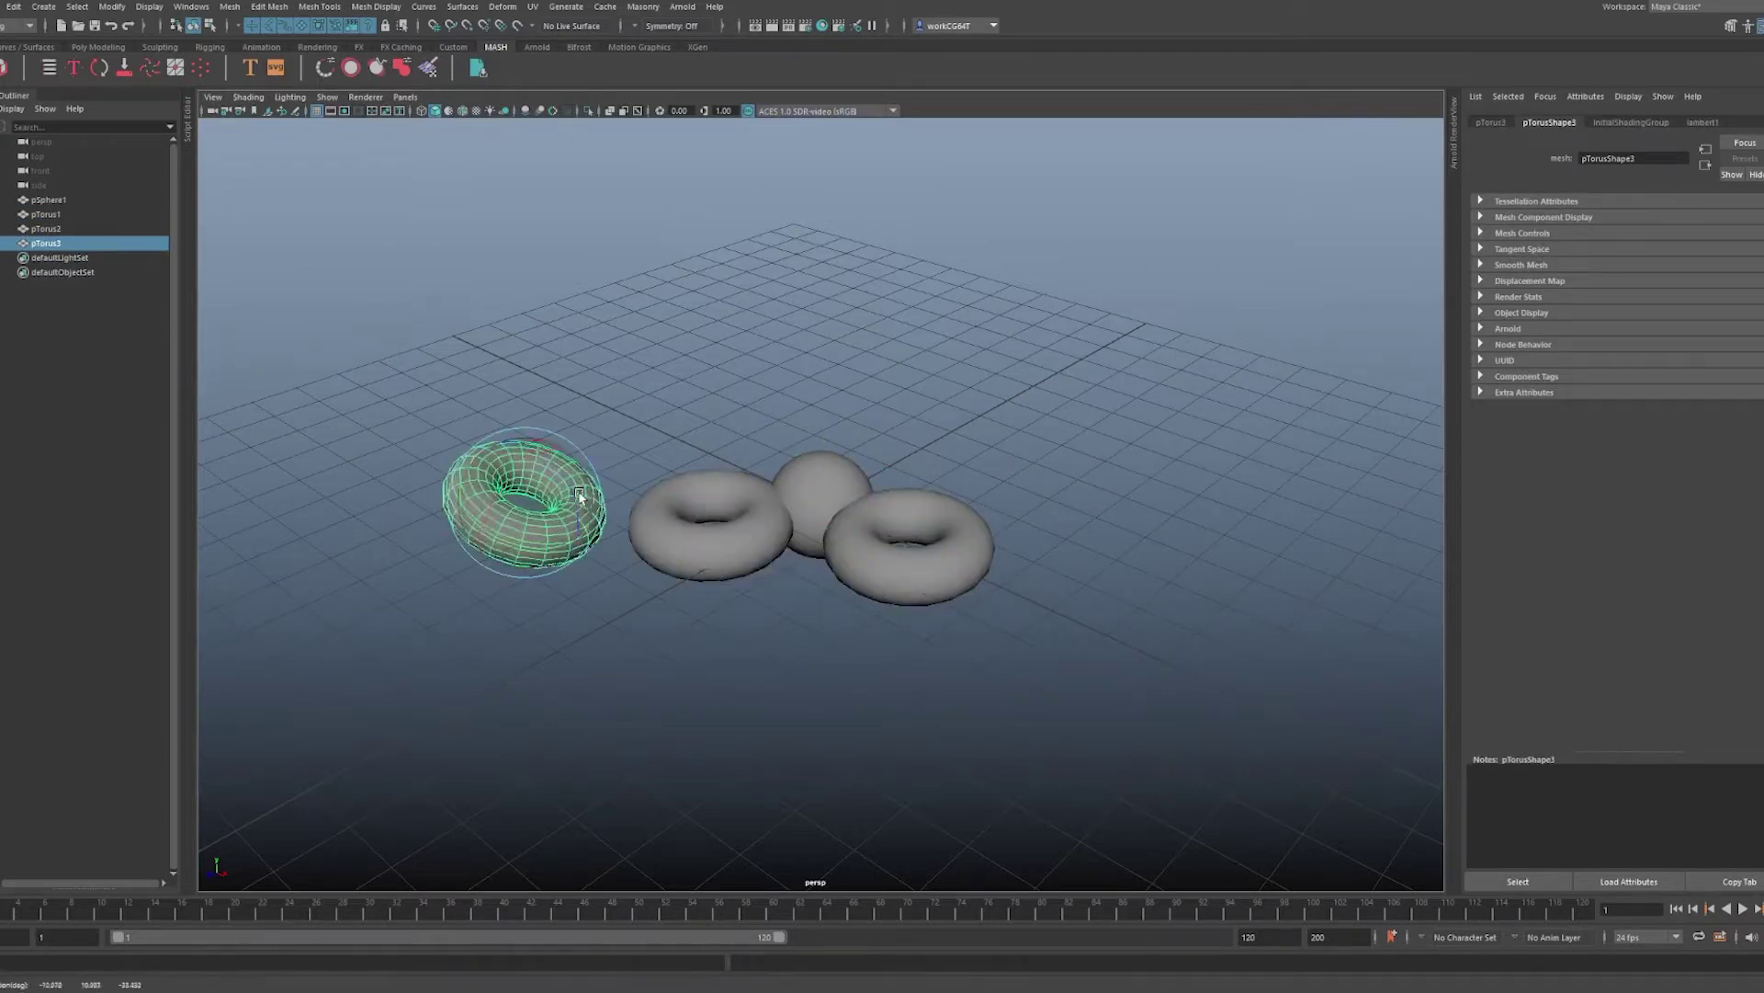
- Rotate and reposition the third torus and add four more tori with Duplicate with Transform
drag(579, 497, 1067, 613)
key(w)
key(shift+d)
key(shift+d)
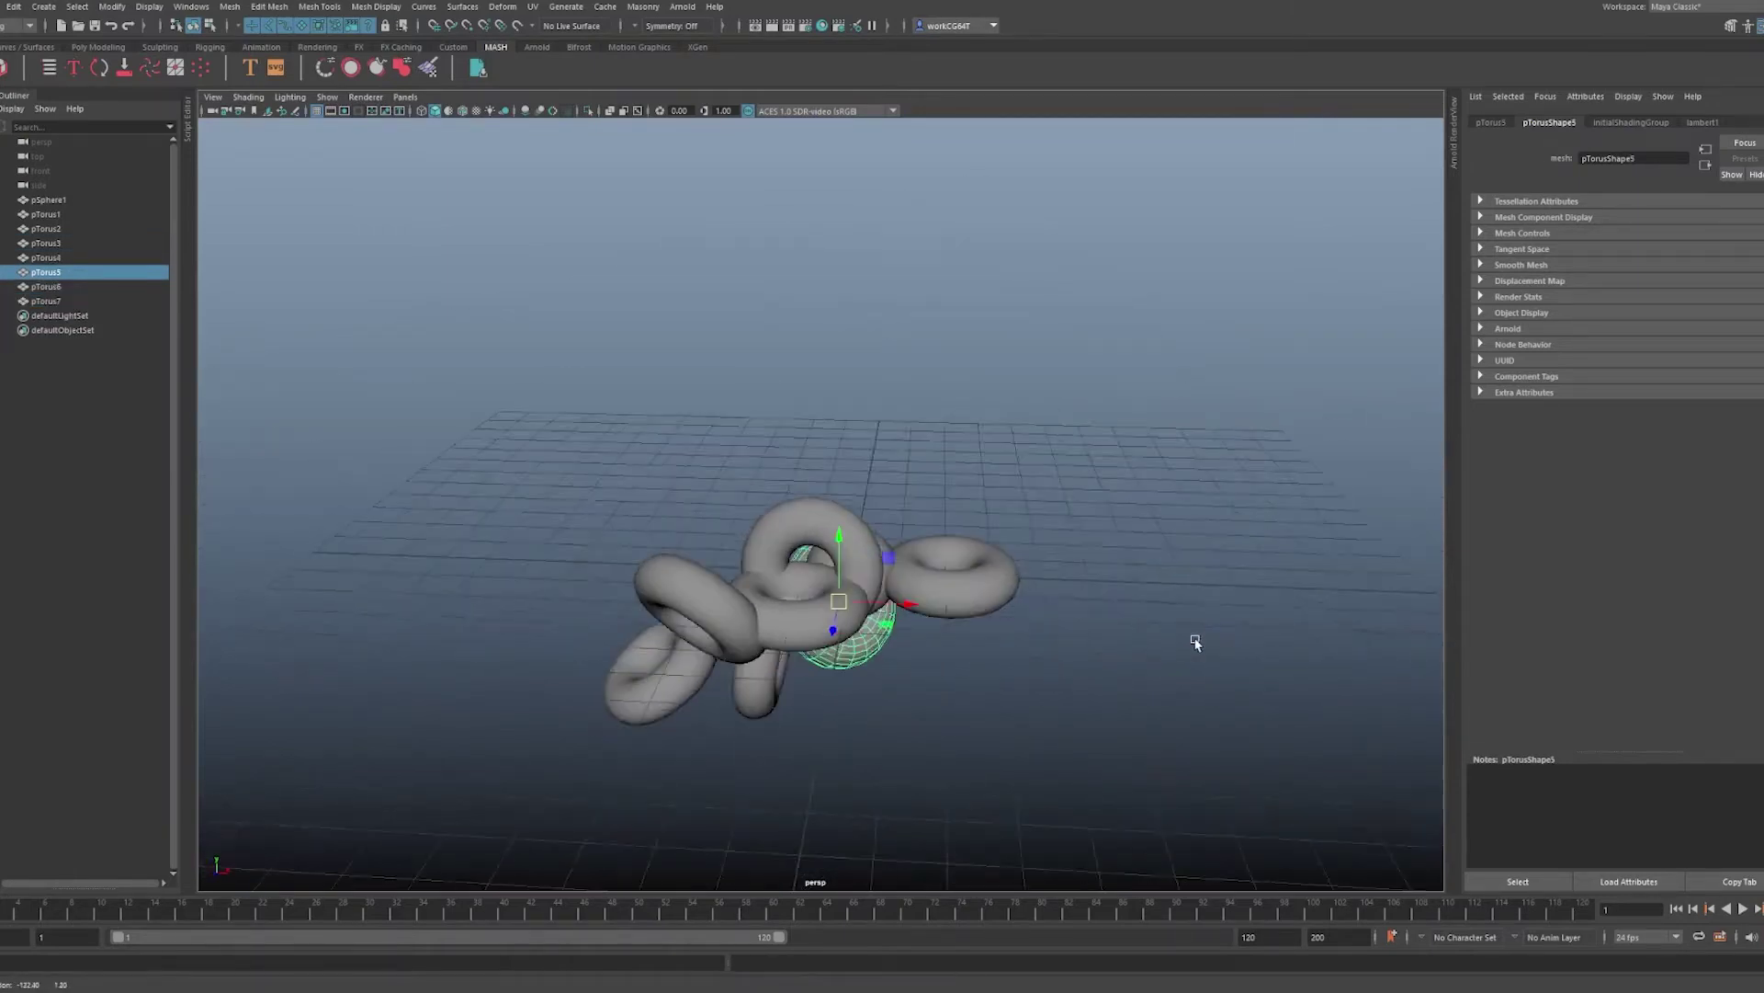
- Select the upright torus pTorus4 and try moving it twice from empty viewport space, undoing each move
alt+drag(1195, 642, 1017, 606)
click(987, 618)
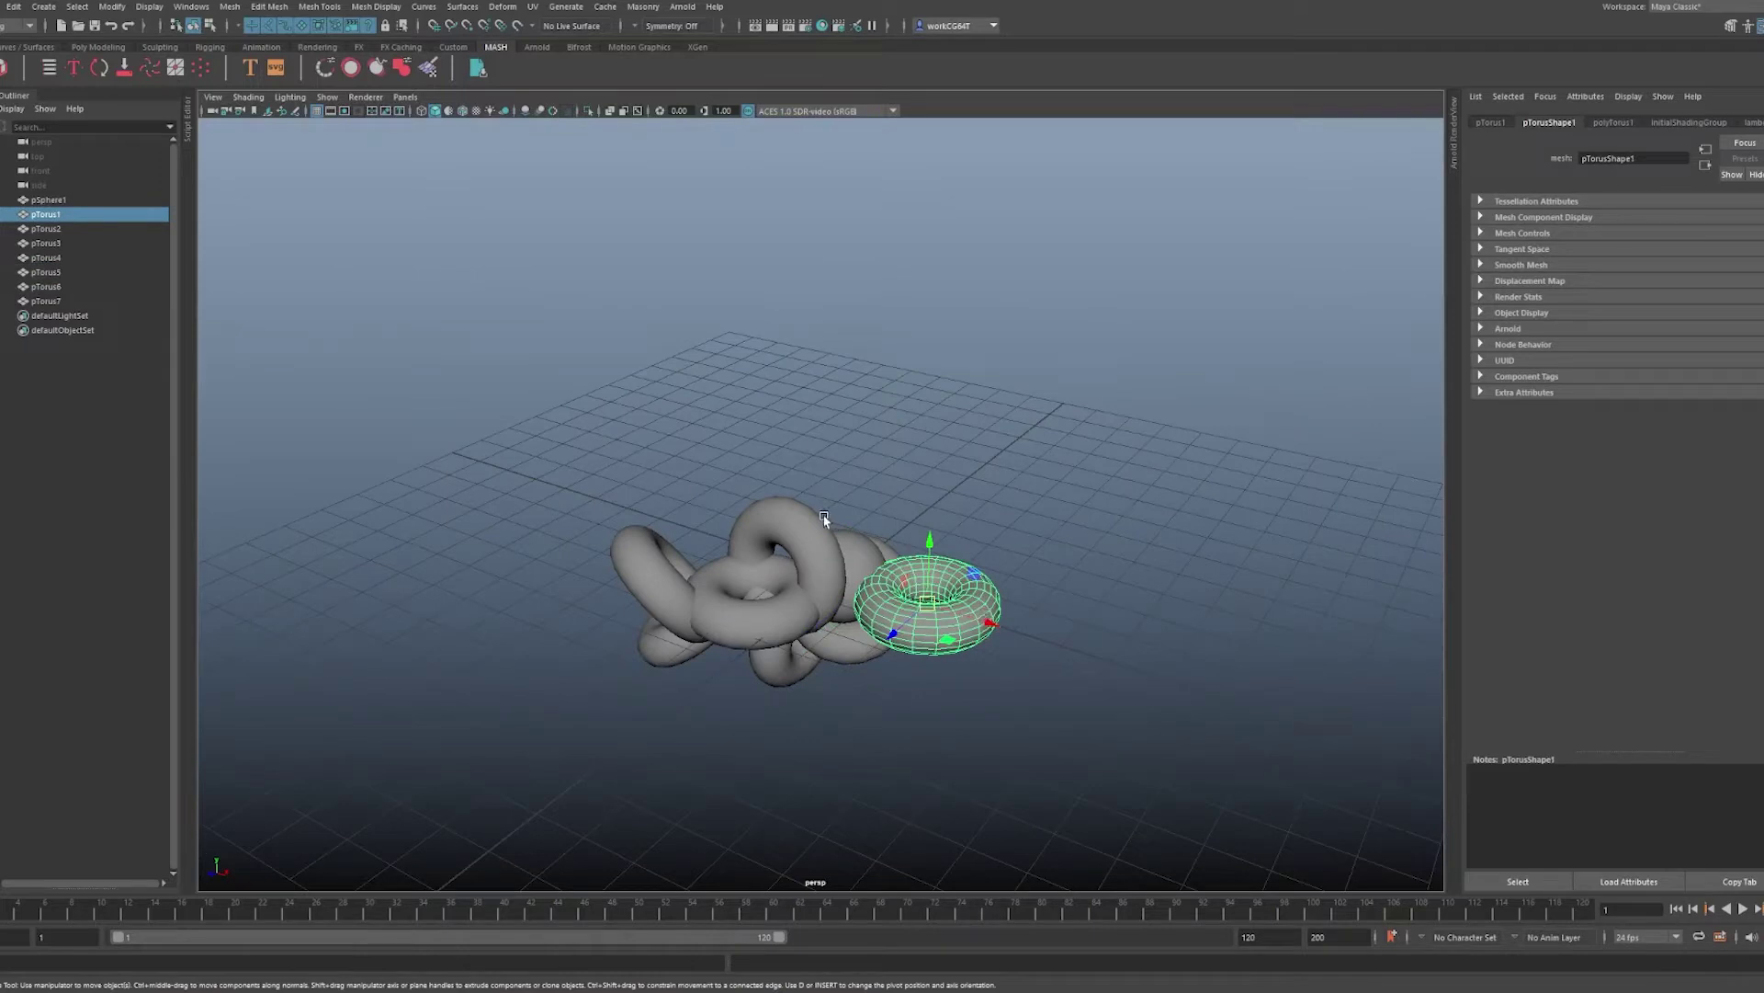
click(824, 520)
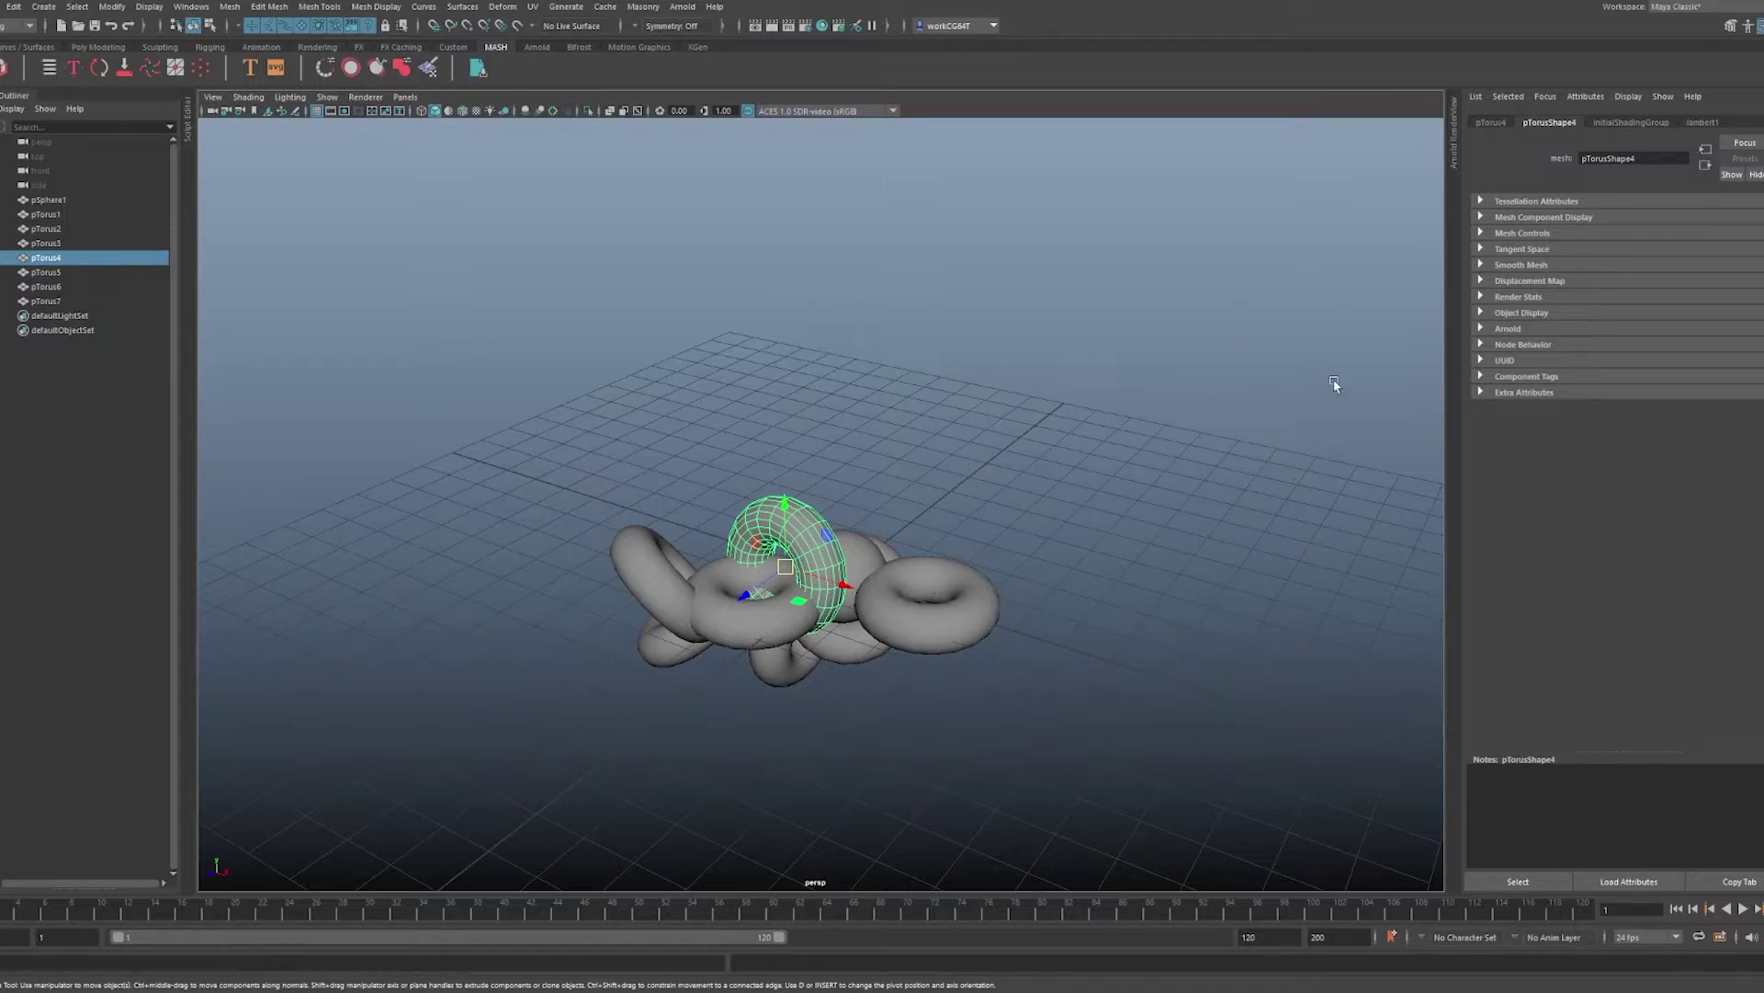
middle_drag(1350, 408, 1087, 732)
key(ctrl+z)
middle_drag(1311, 656, 1296, 298)
key(ctrl+z)
- Try moving the upright torus along the Z axis from empty viewport space, undoing each move
middle_drag(1064, 512, 839, 783)
key(ctrl+z)
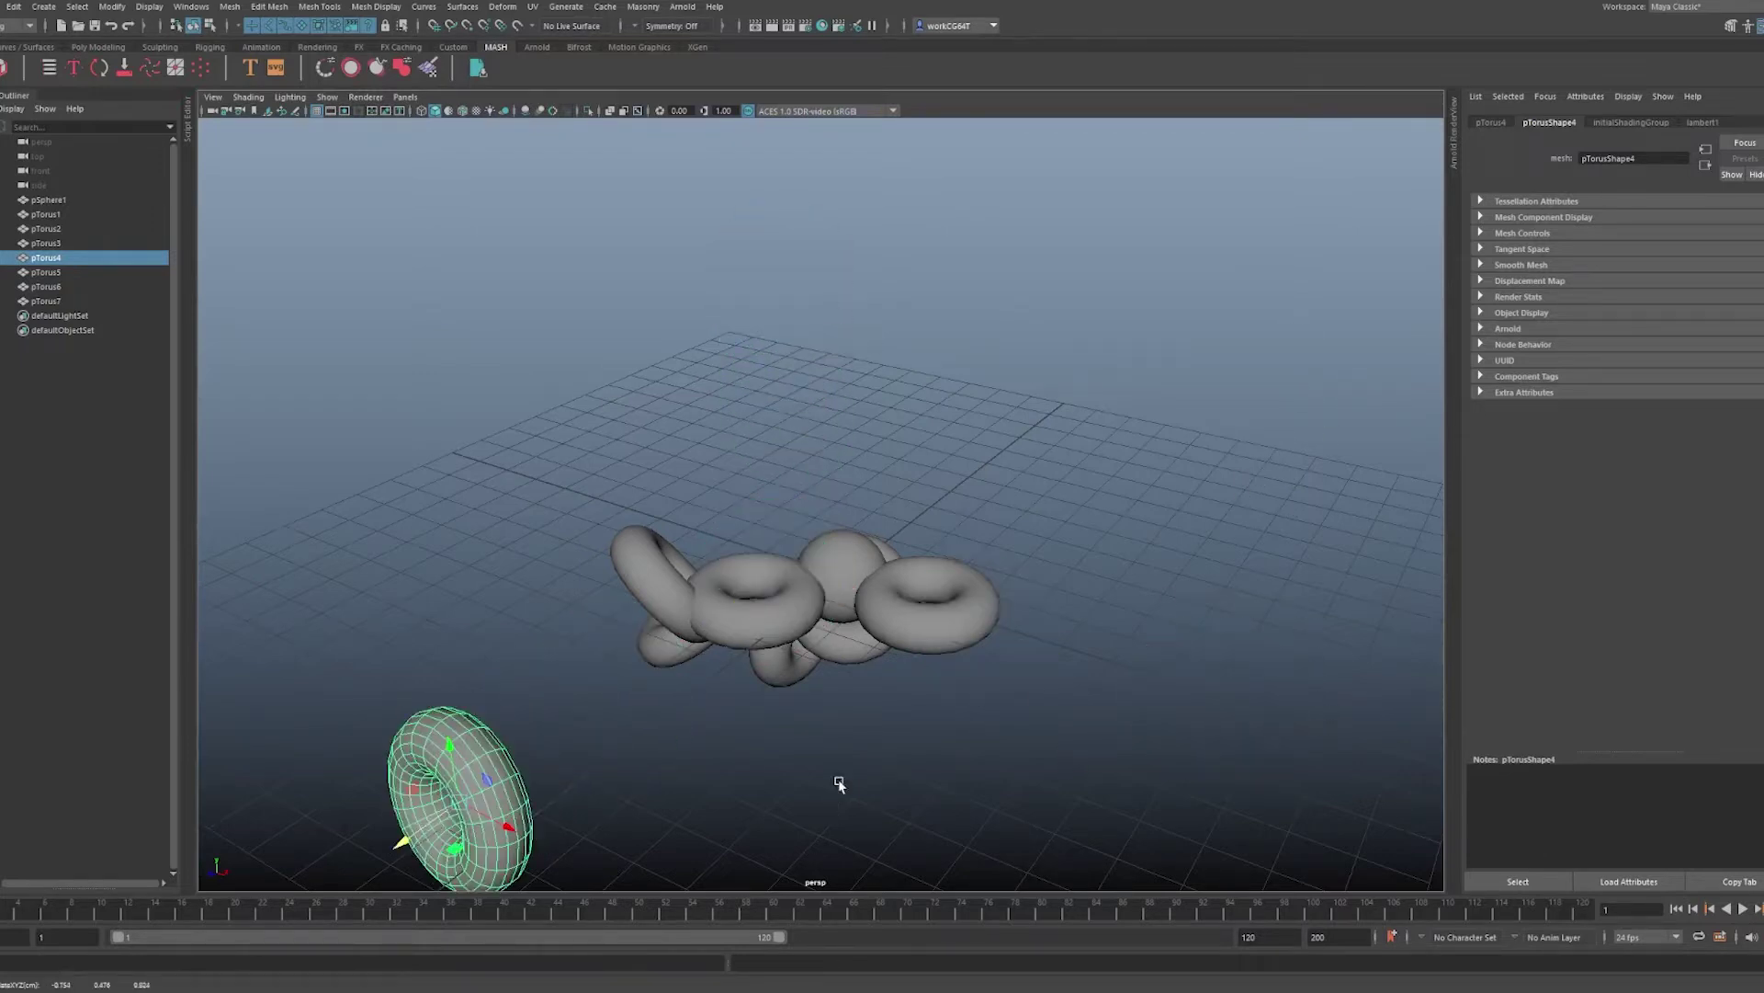
middle_drag(1146, 458, 1272, 295)
key(ctrl+z)
key(ctrl+z)
- Select pTorus3, the sphere and pTorus6 together and try moving them along Z, undoing the move
scroll(1138, 588, down, 5)
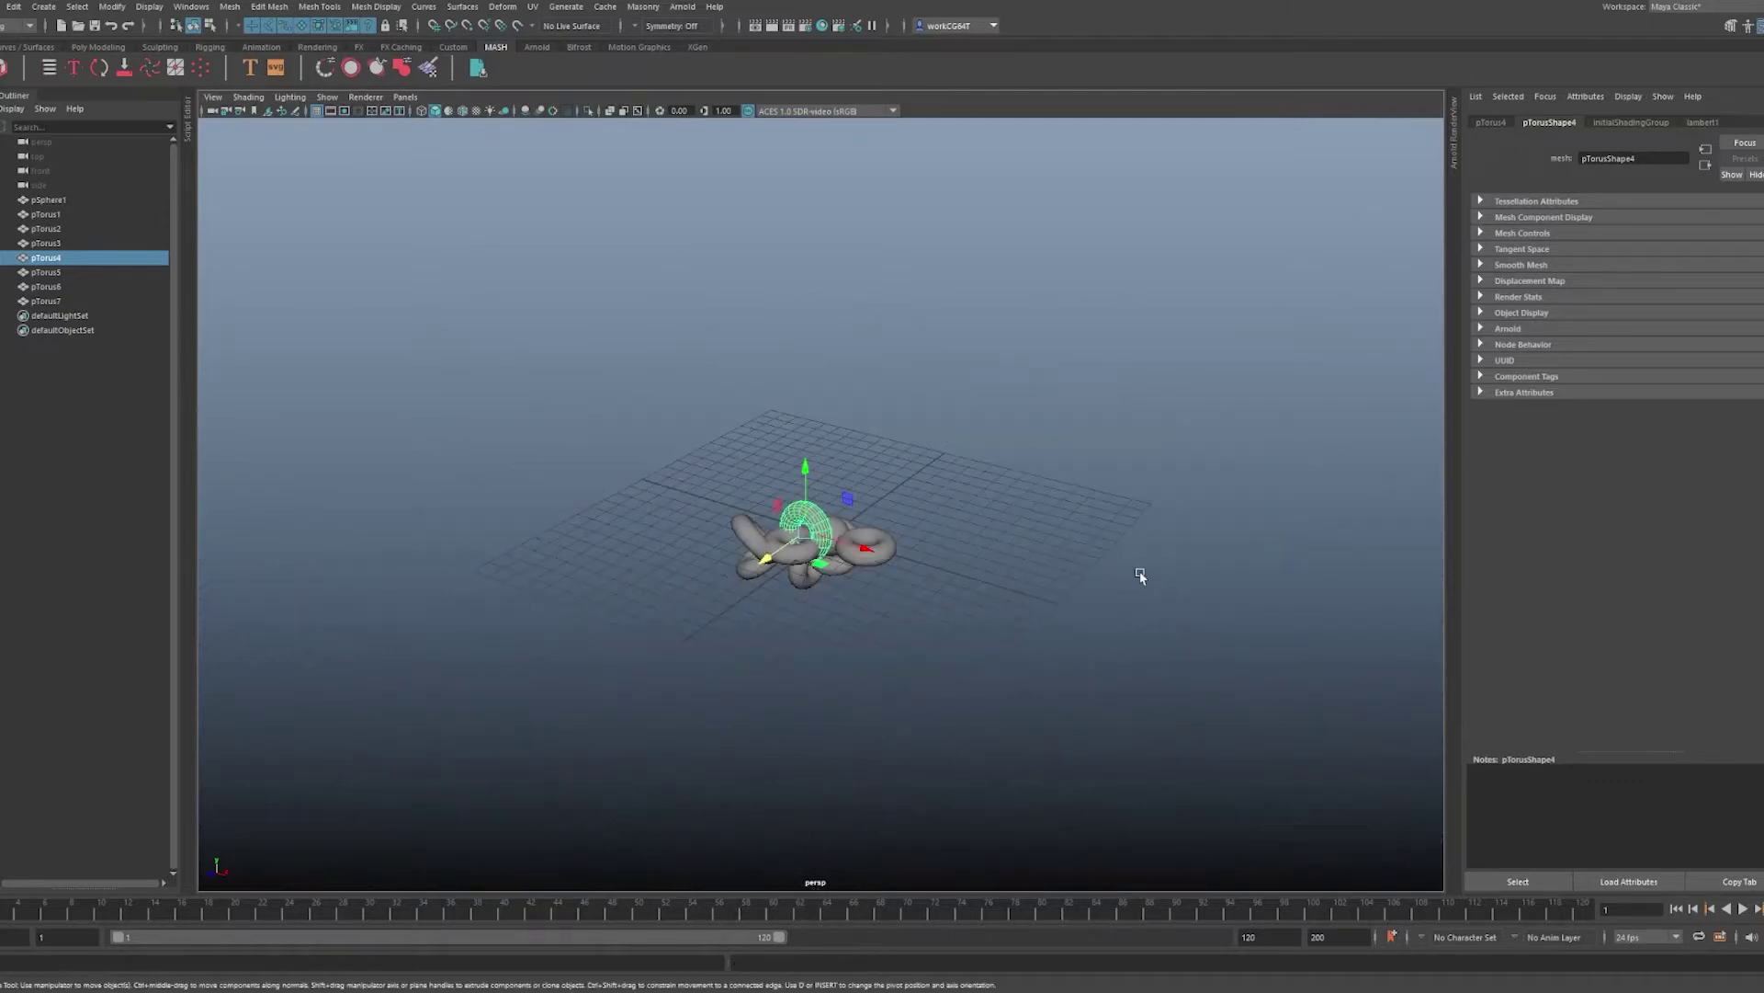
alt+drag(1142, 575, 1091, 564)
scroll(1090, 564, up, 3)
click(984, 493)
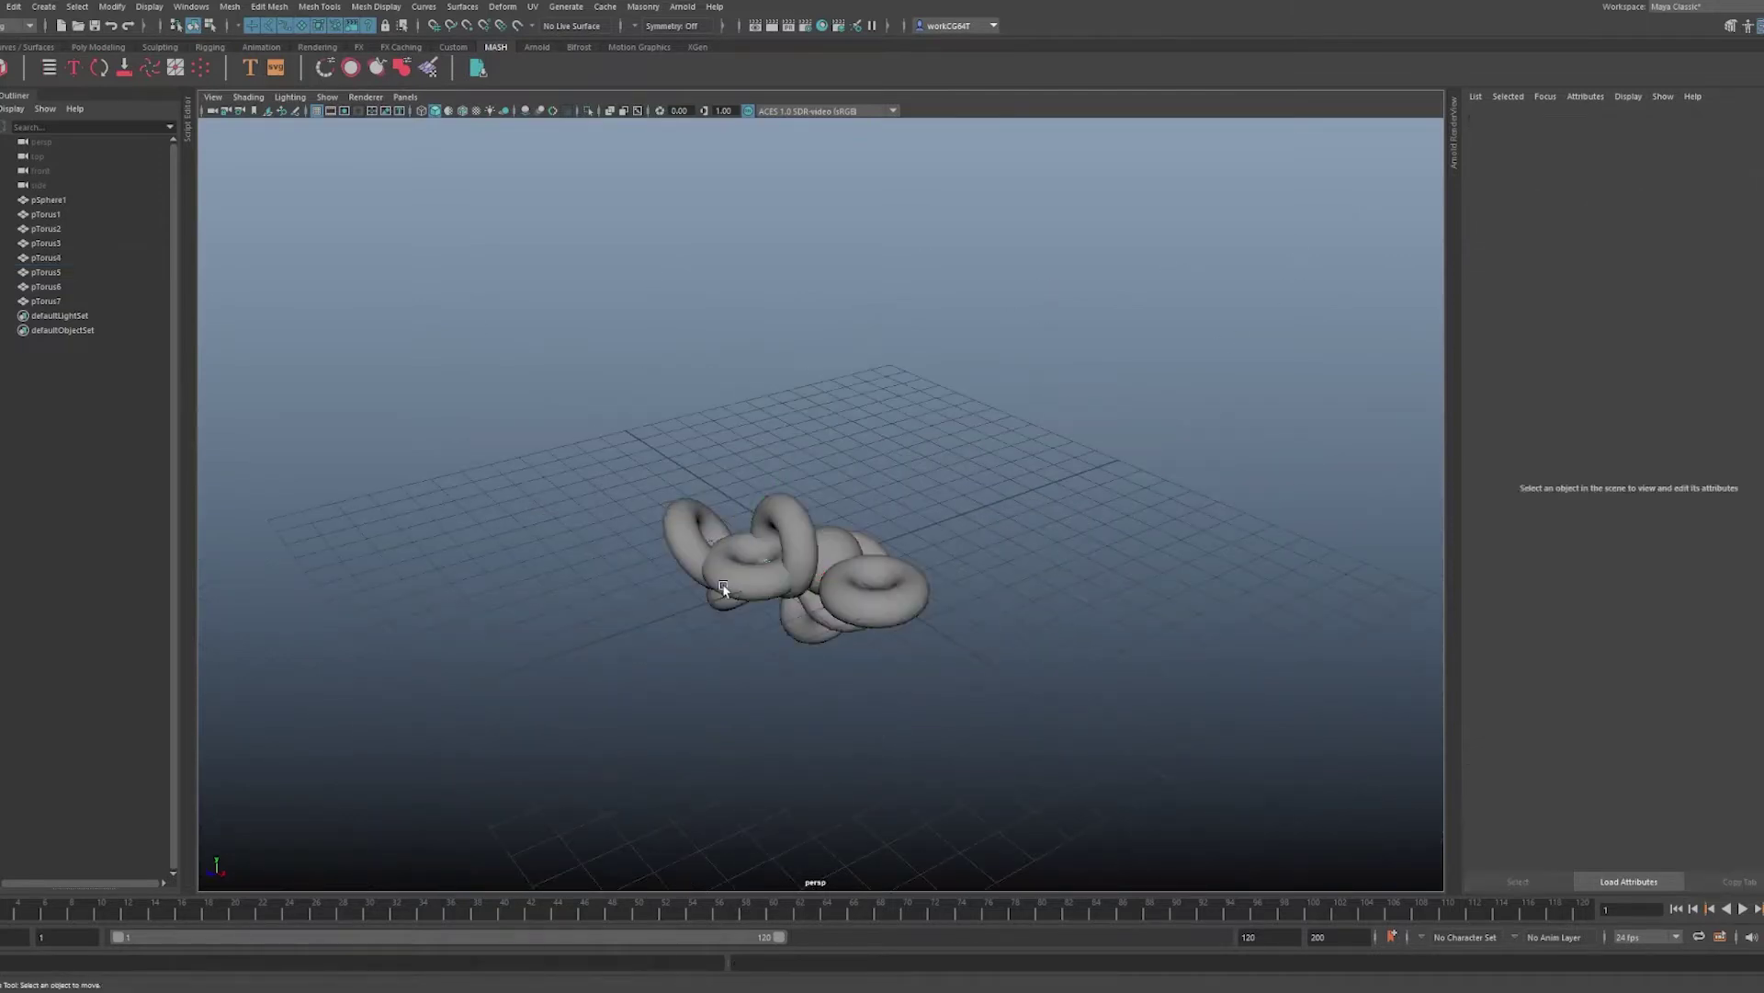
click(685, 528)
shift+click(834, 557)
shift+click(810, 630)
alt+drag(1250, 379, 1221, 374)
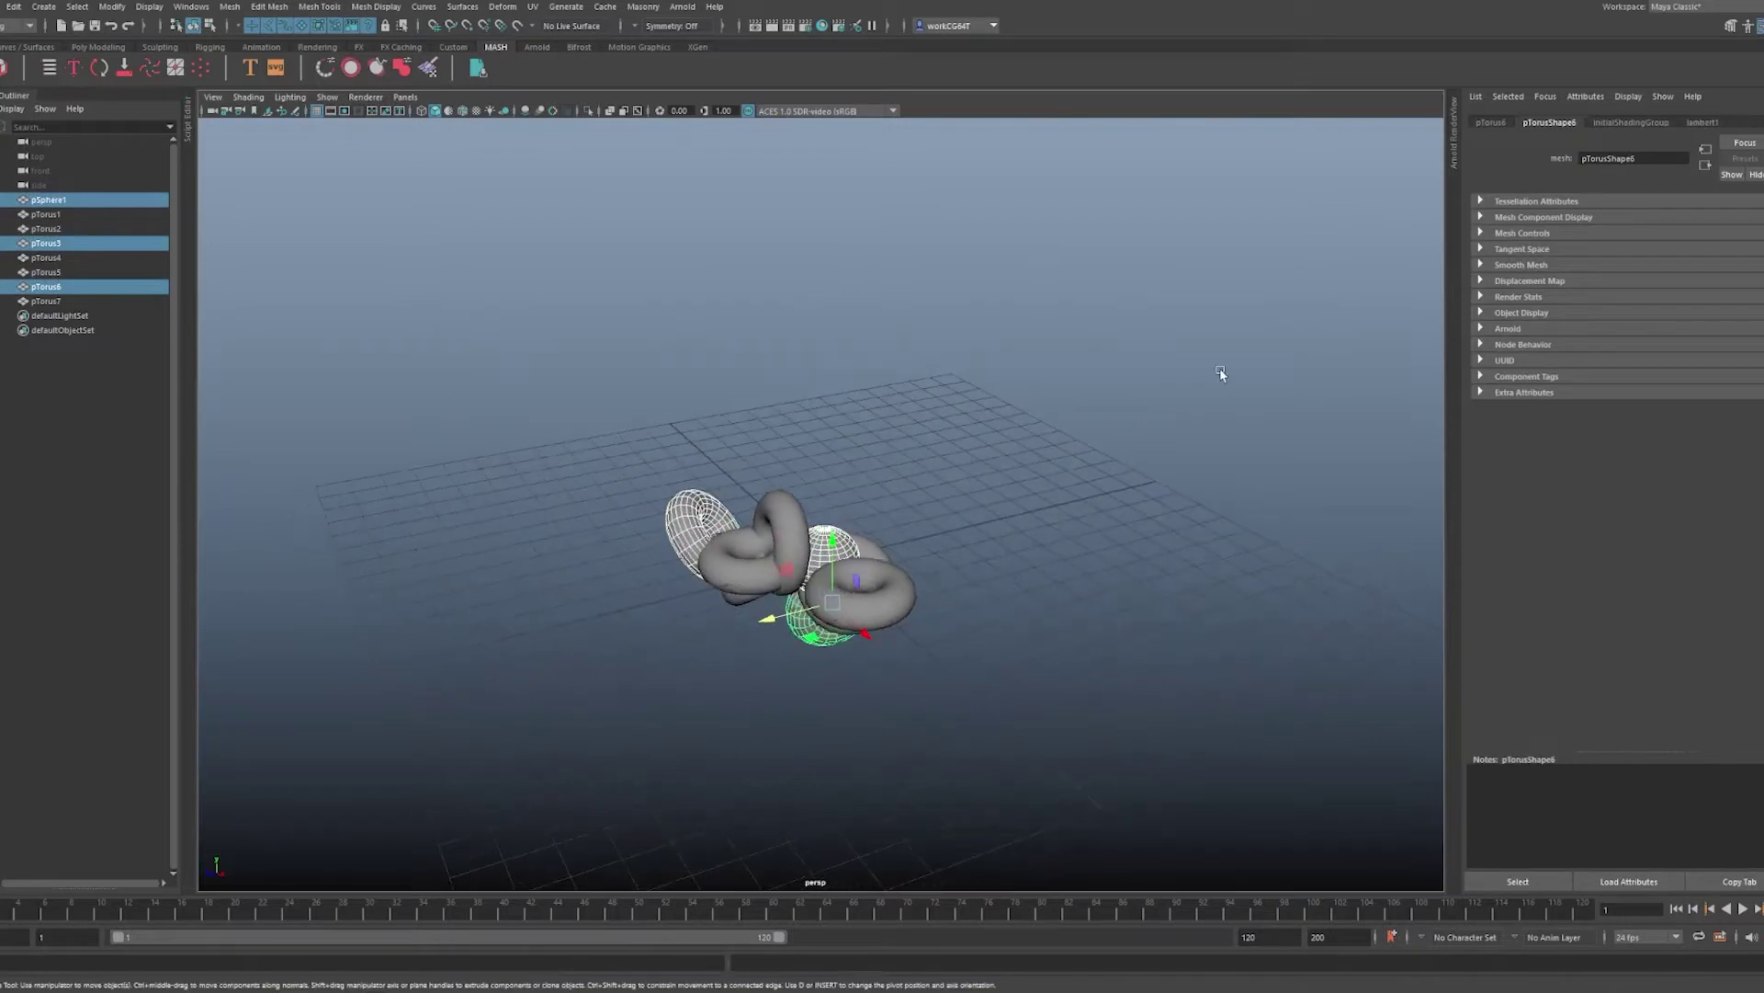
middle_drag(1221, 374, 631, 406)
key(ctrl+z)
- Reselect the sphere, pTorus6 and pTorus3, try moving them along Z away from the other tori, and undo it
click(769, 642)
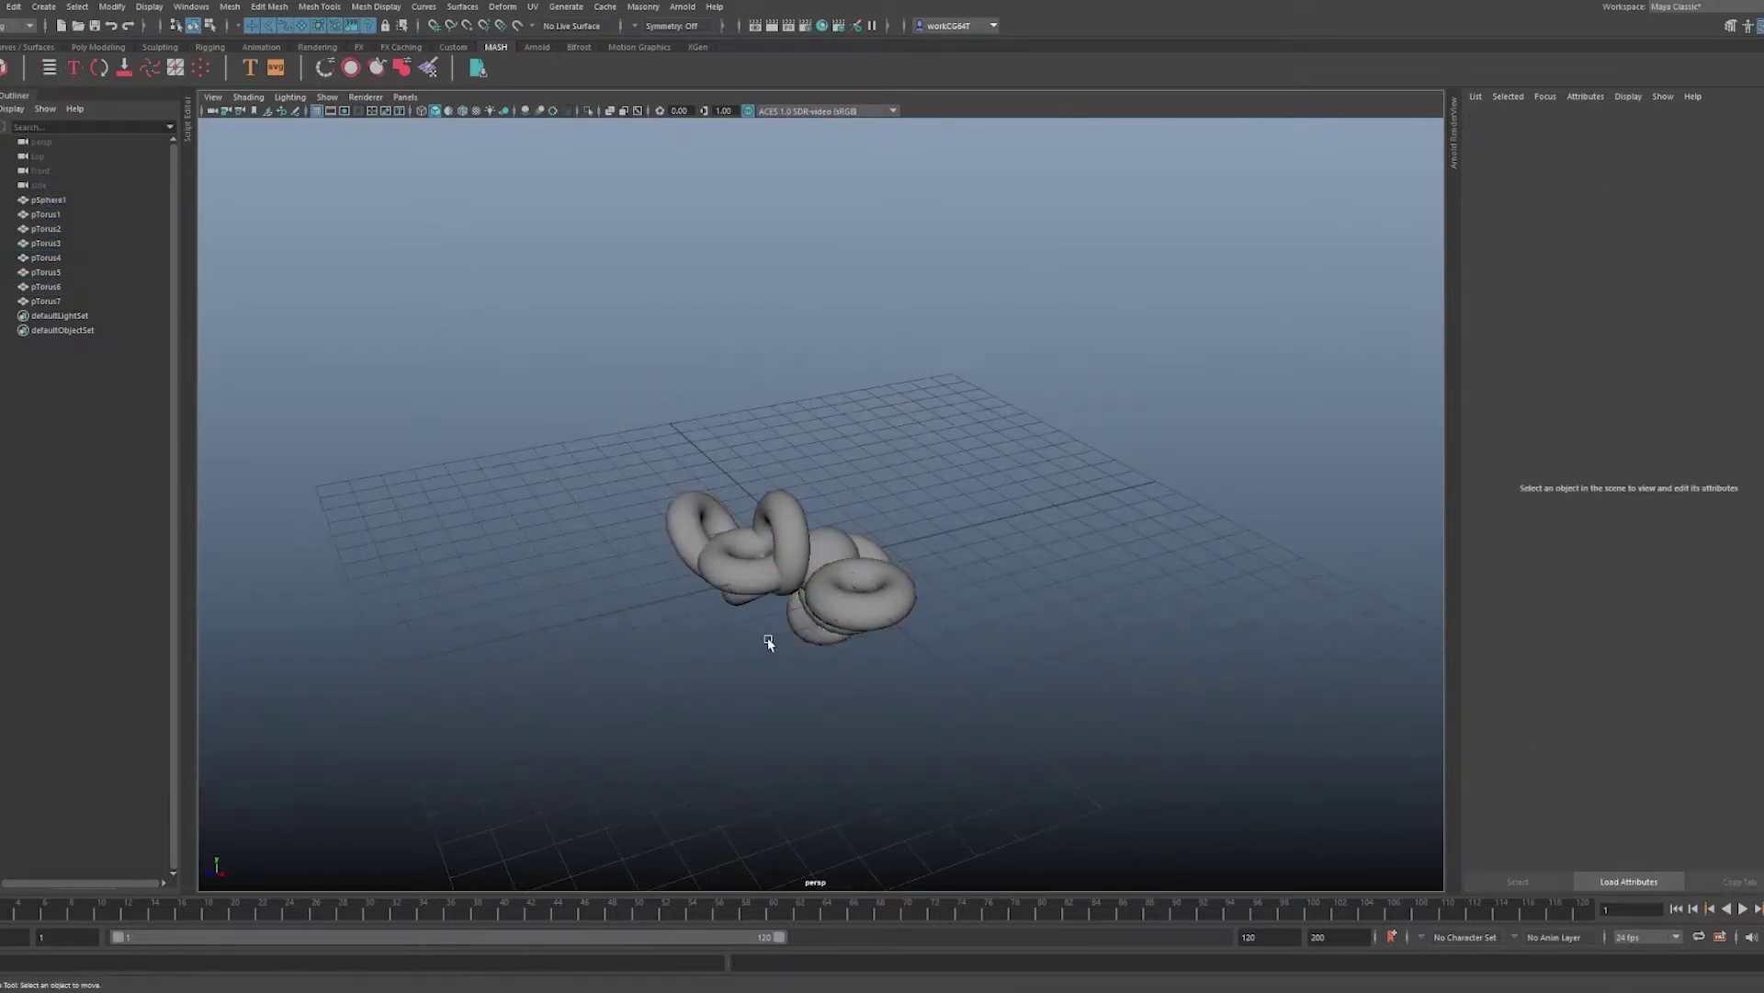
click(832, 556)
shift+click(814, 629)
shift+click(707, 513)
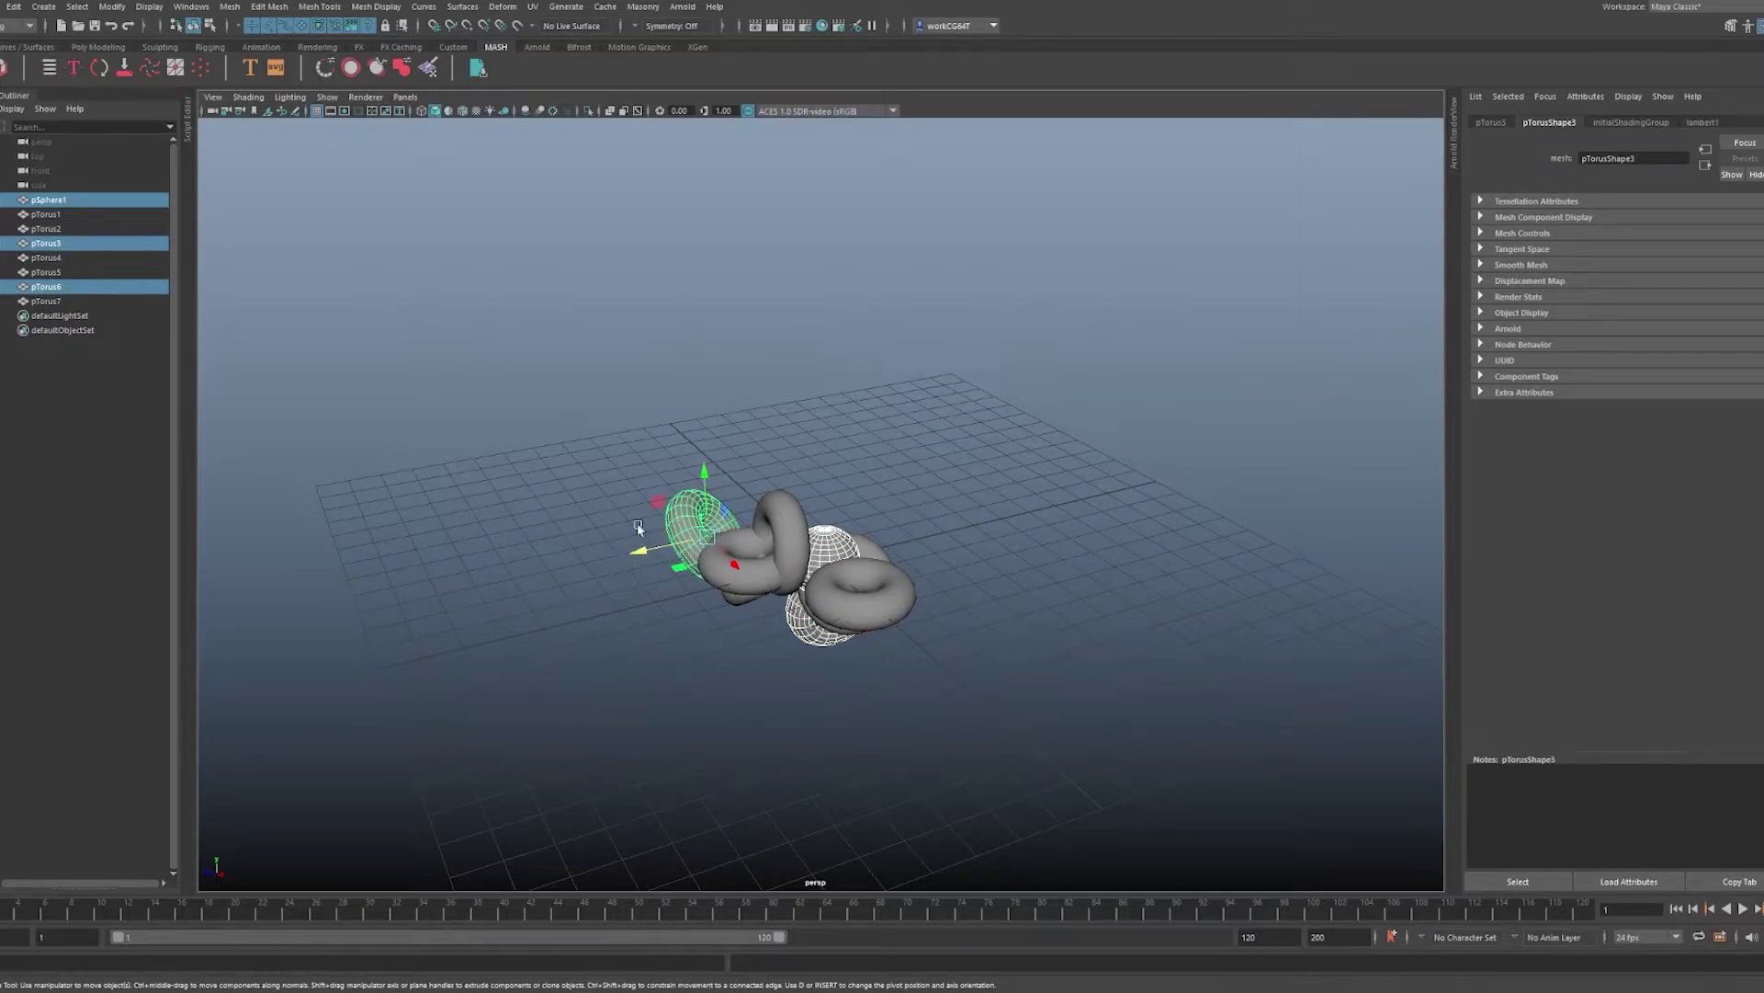
middle_drag(956, 504, 631, 721)
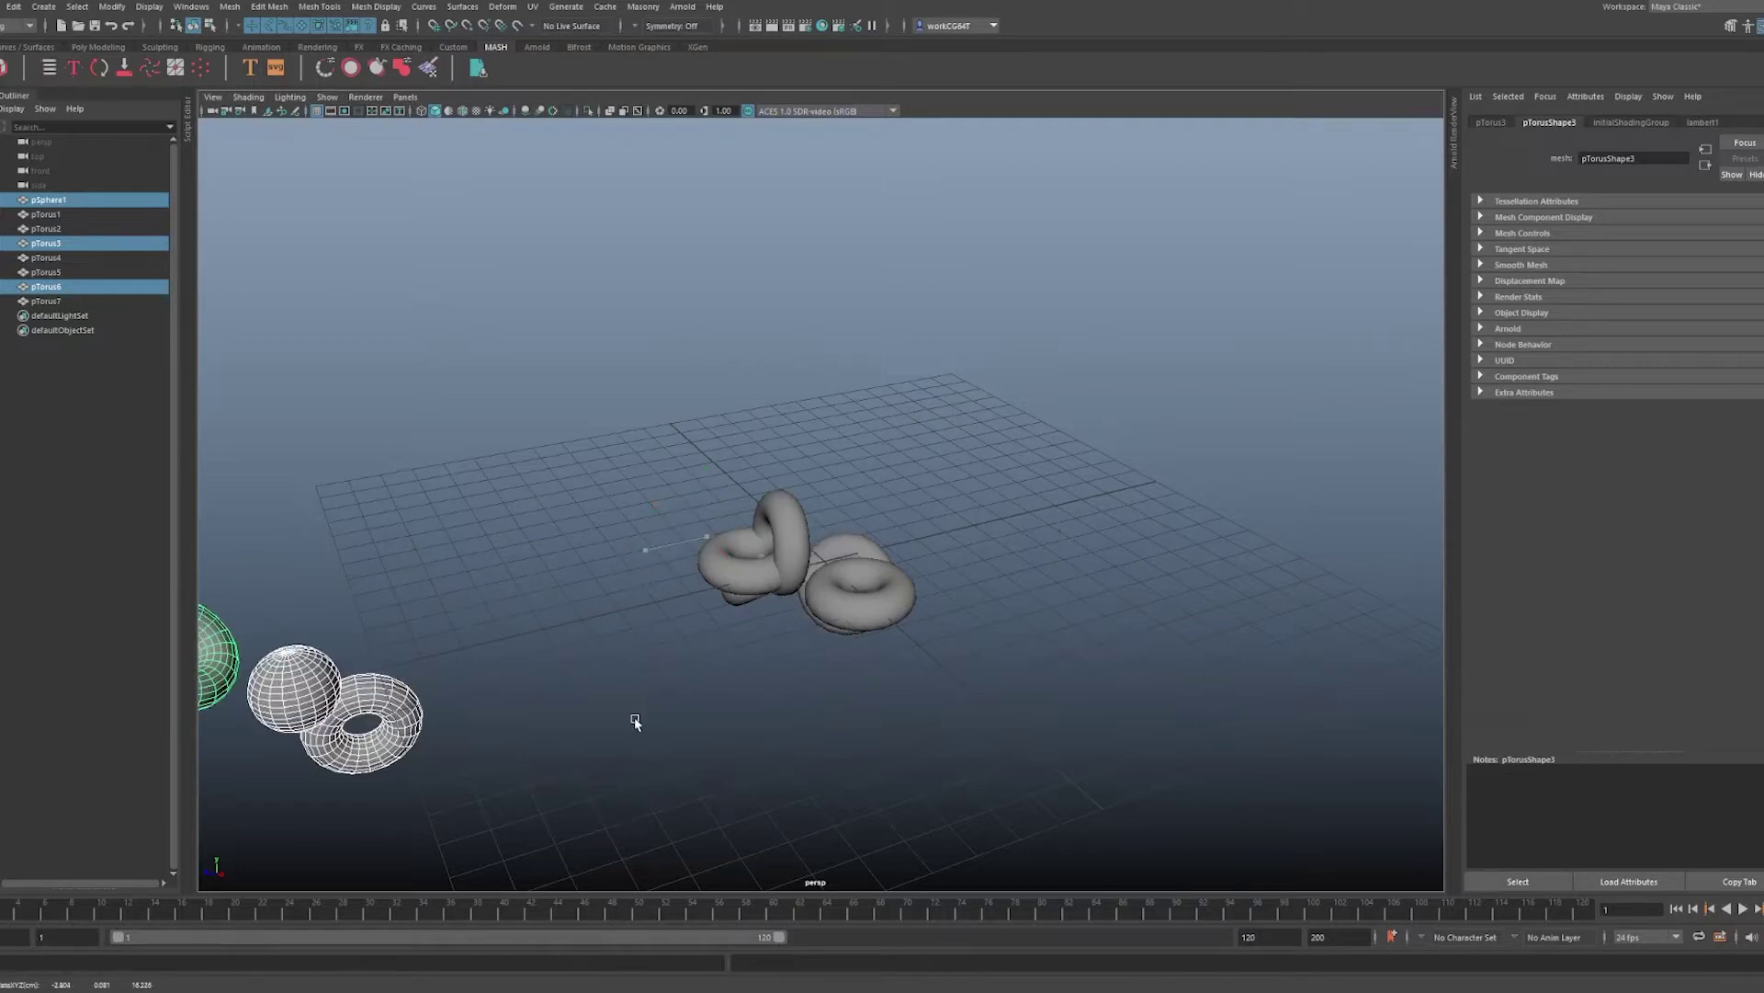
key(ctrl+z)
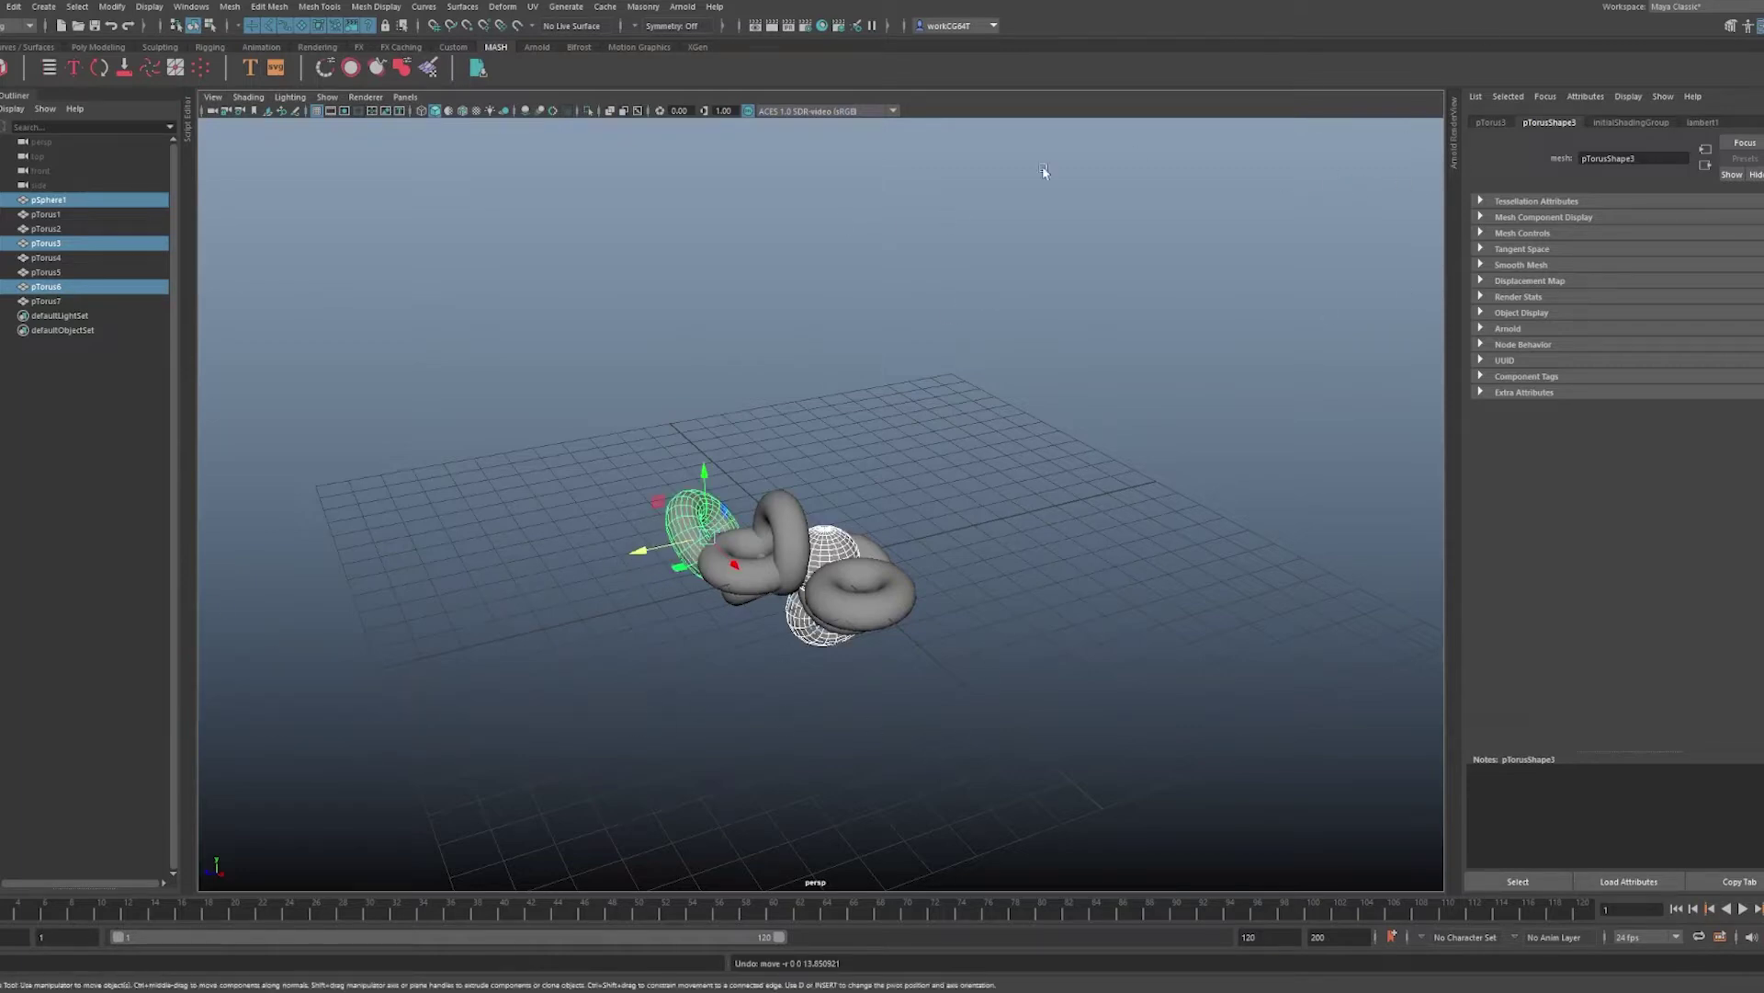
- Try two more moves of the three selected objects from empty viewport space, undoing each one
alt+drag(1069, 332, 1127, 283)
middle_drag(724, 333, 721, 266)
key(ctrl+z)
middle_drag(1236, 381, 664, 376)
key(ctrl+z)
- Try switching the constrained axis while moving the three selected objects, undo those moves and deselect everything
shift+middle_drag(1121, 496, 1086, 372)
alt+drag(928, 460, 1085, 682)
middle_drag(1085, 682, 1244, 670)
key(ctrl+z)
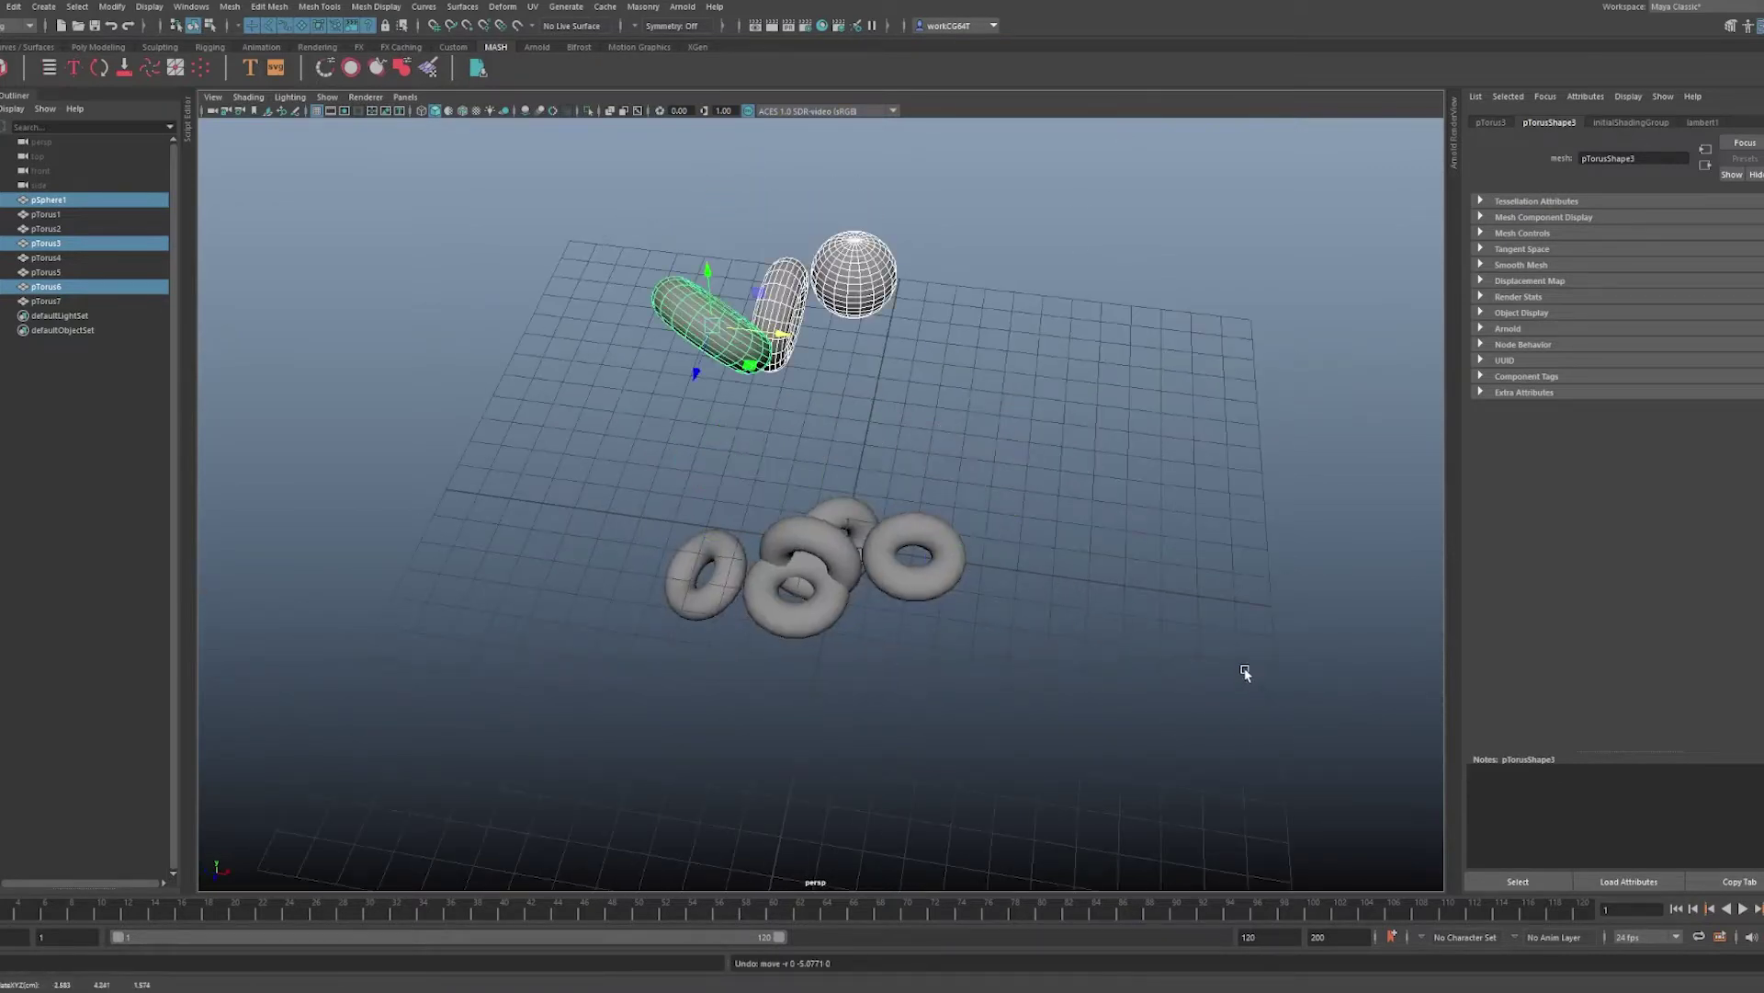
alt+drag(1244, 670, 1038, 568)
key(ctrl+z)
alt+drag(817, 499, 1178, 343)
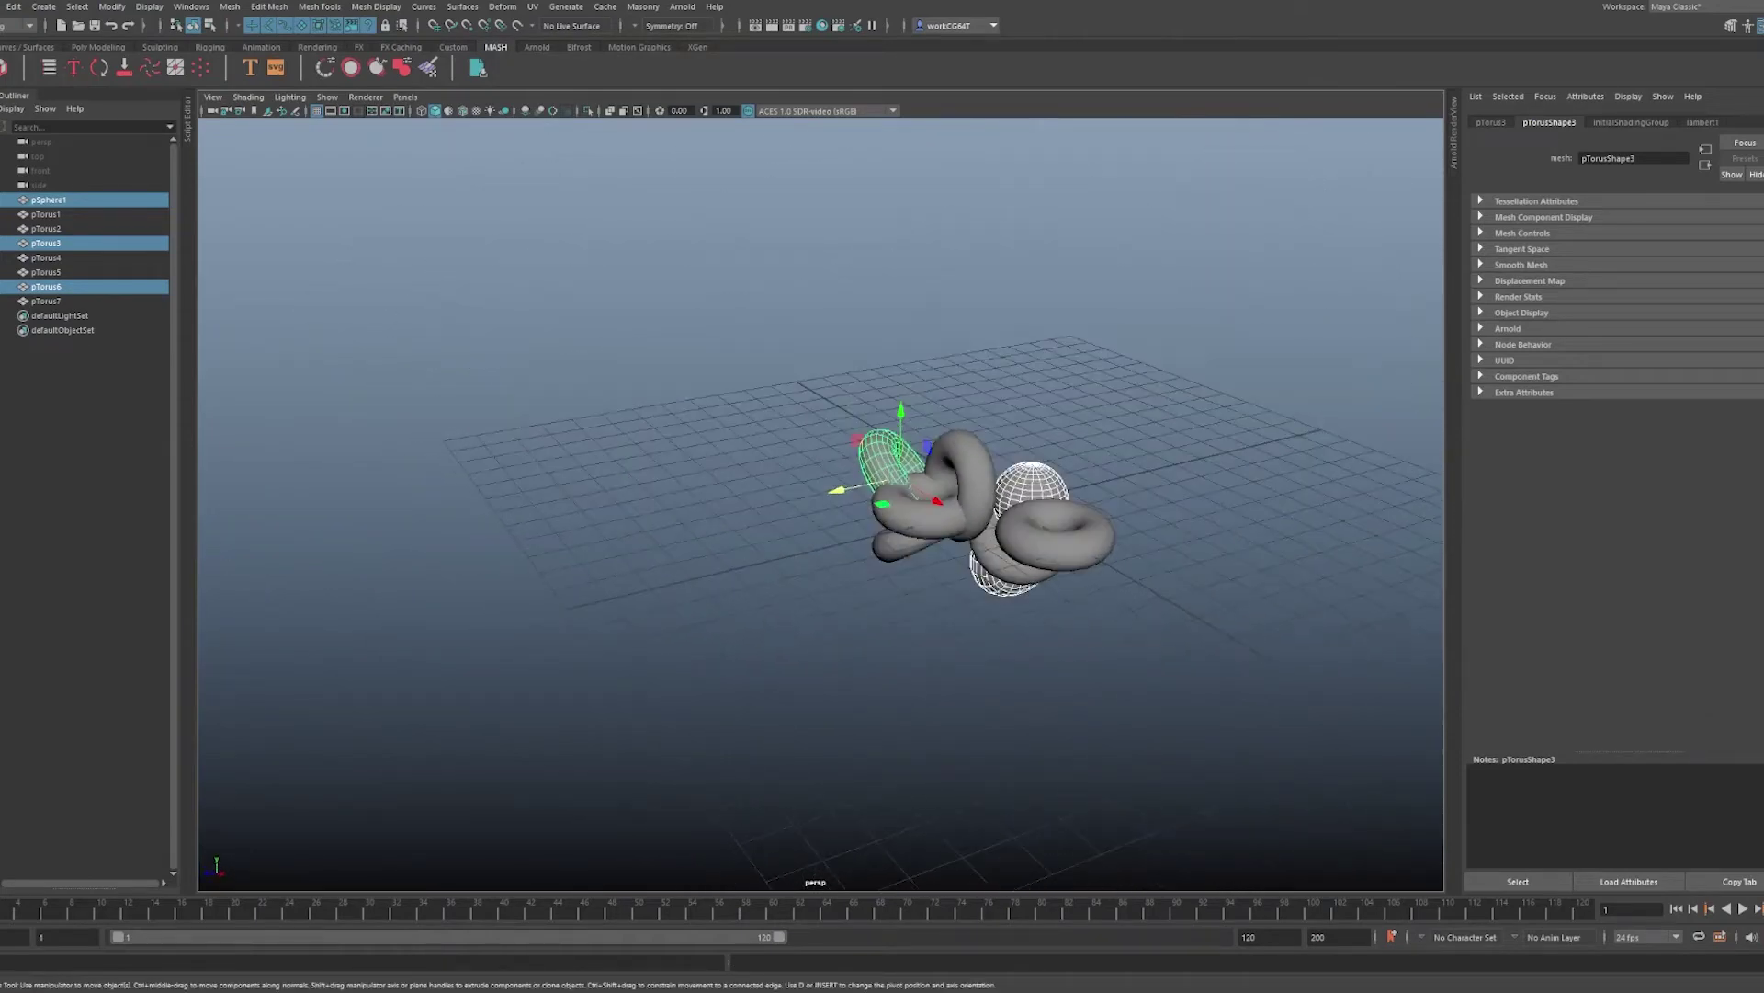
alt+drag(1438, 593, 1044, 496)
click(1044, 496)
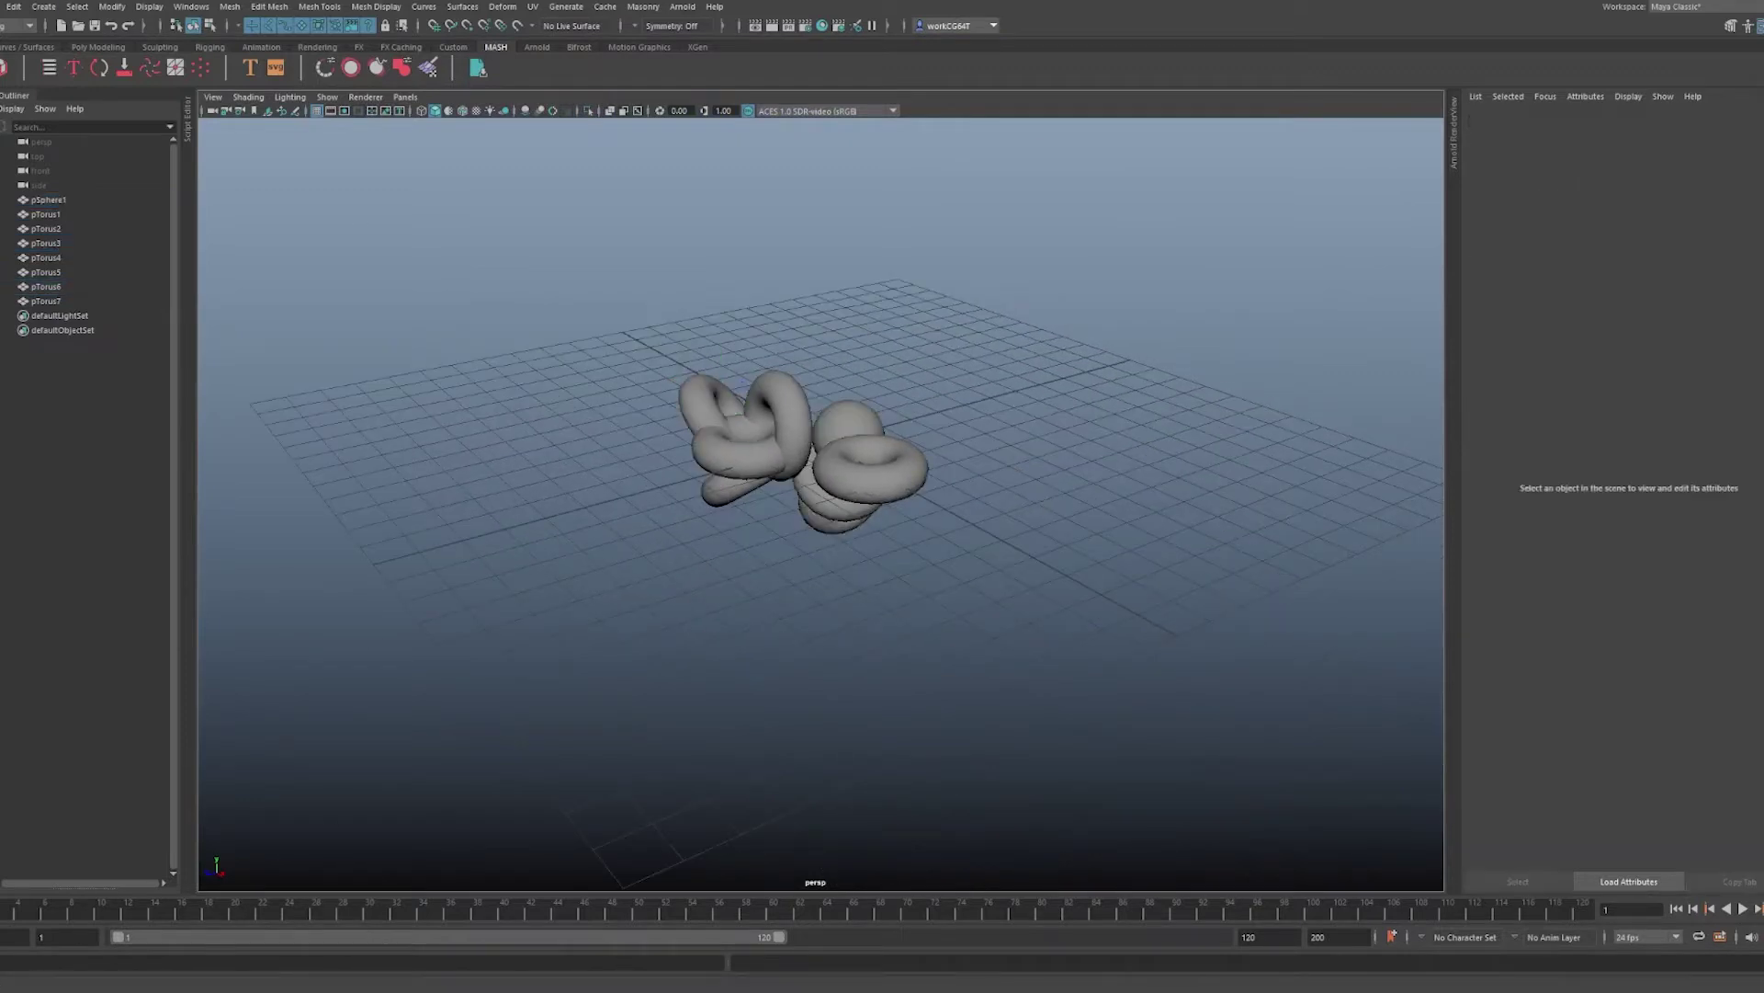
- Open the Graph Editor and try to dock its window below the viewport
click(191, 6)
mouse_move(261, 97)
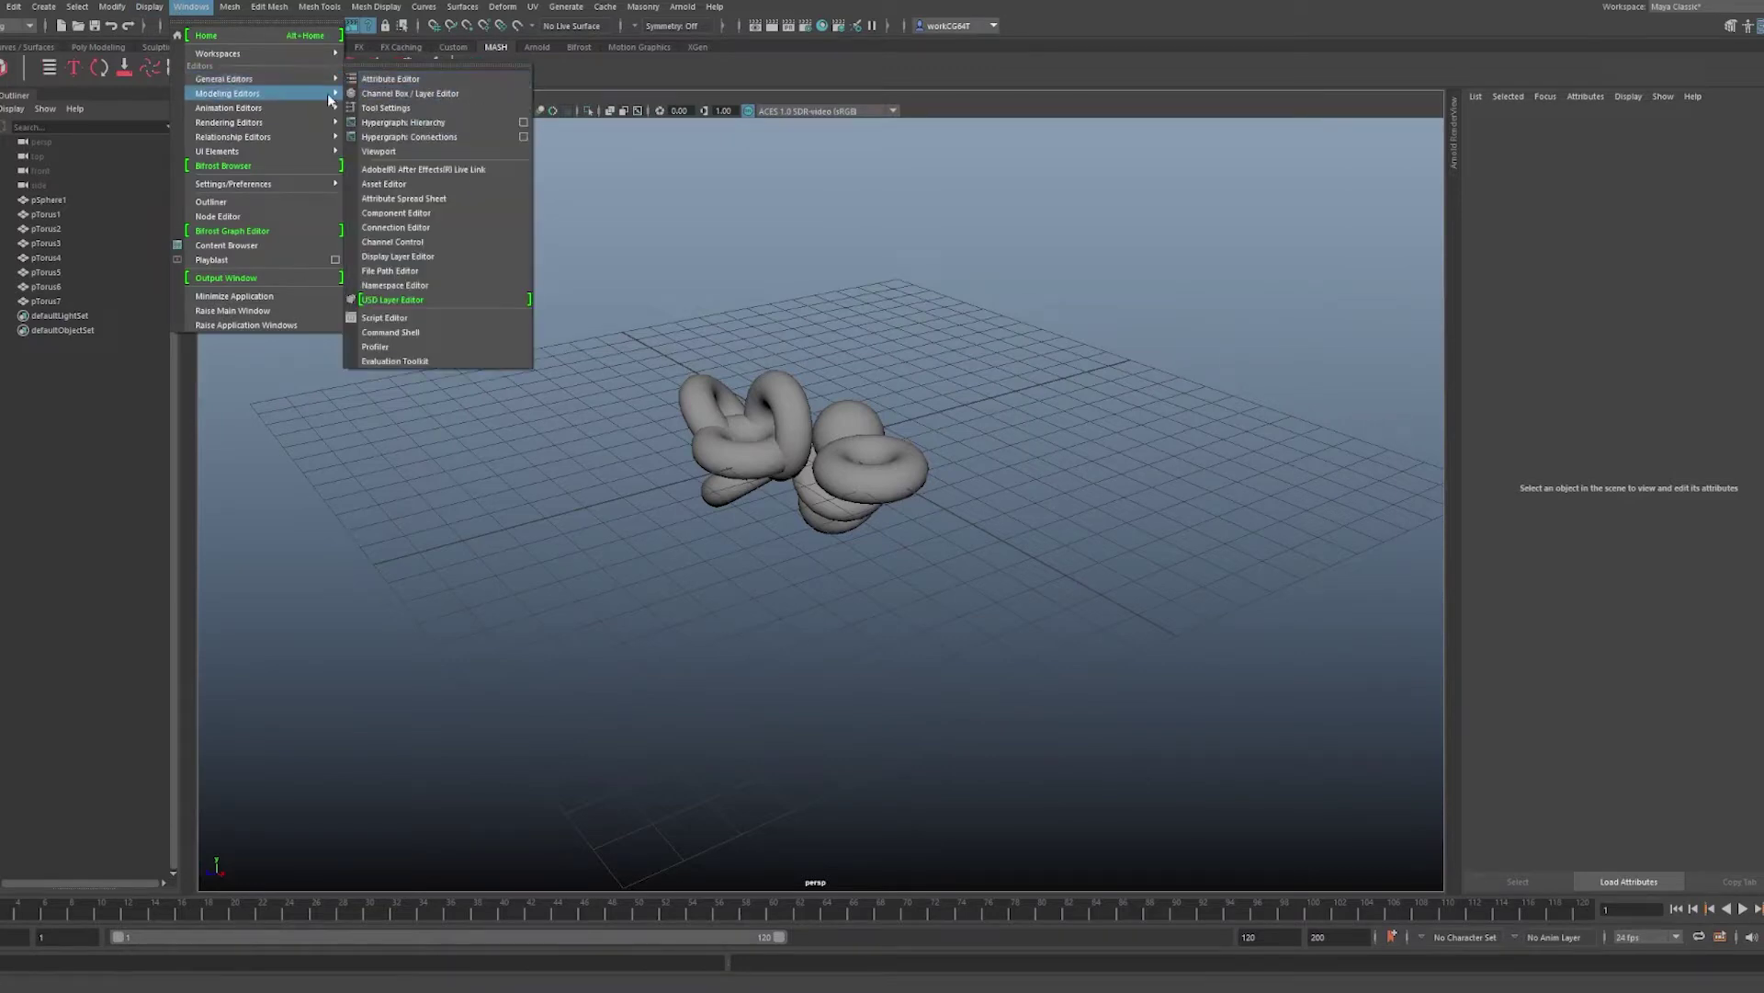
mouse_move(321, 97)
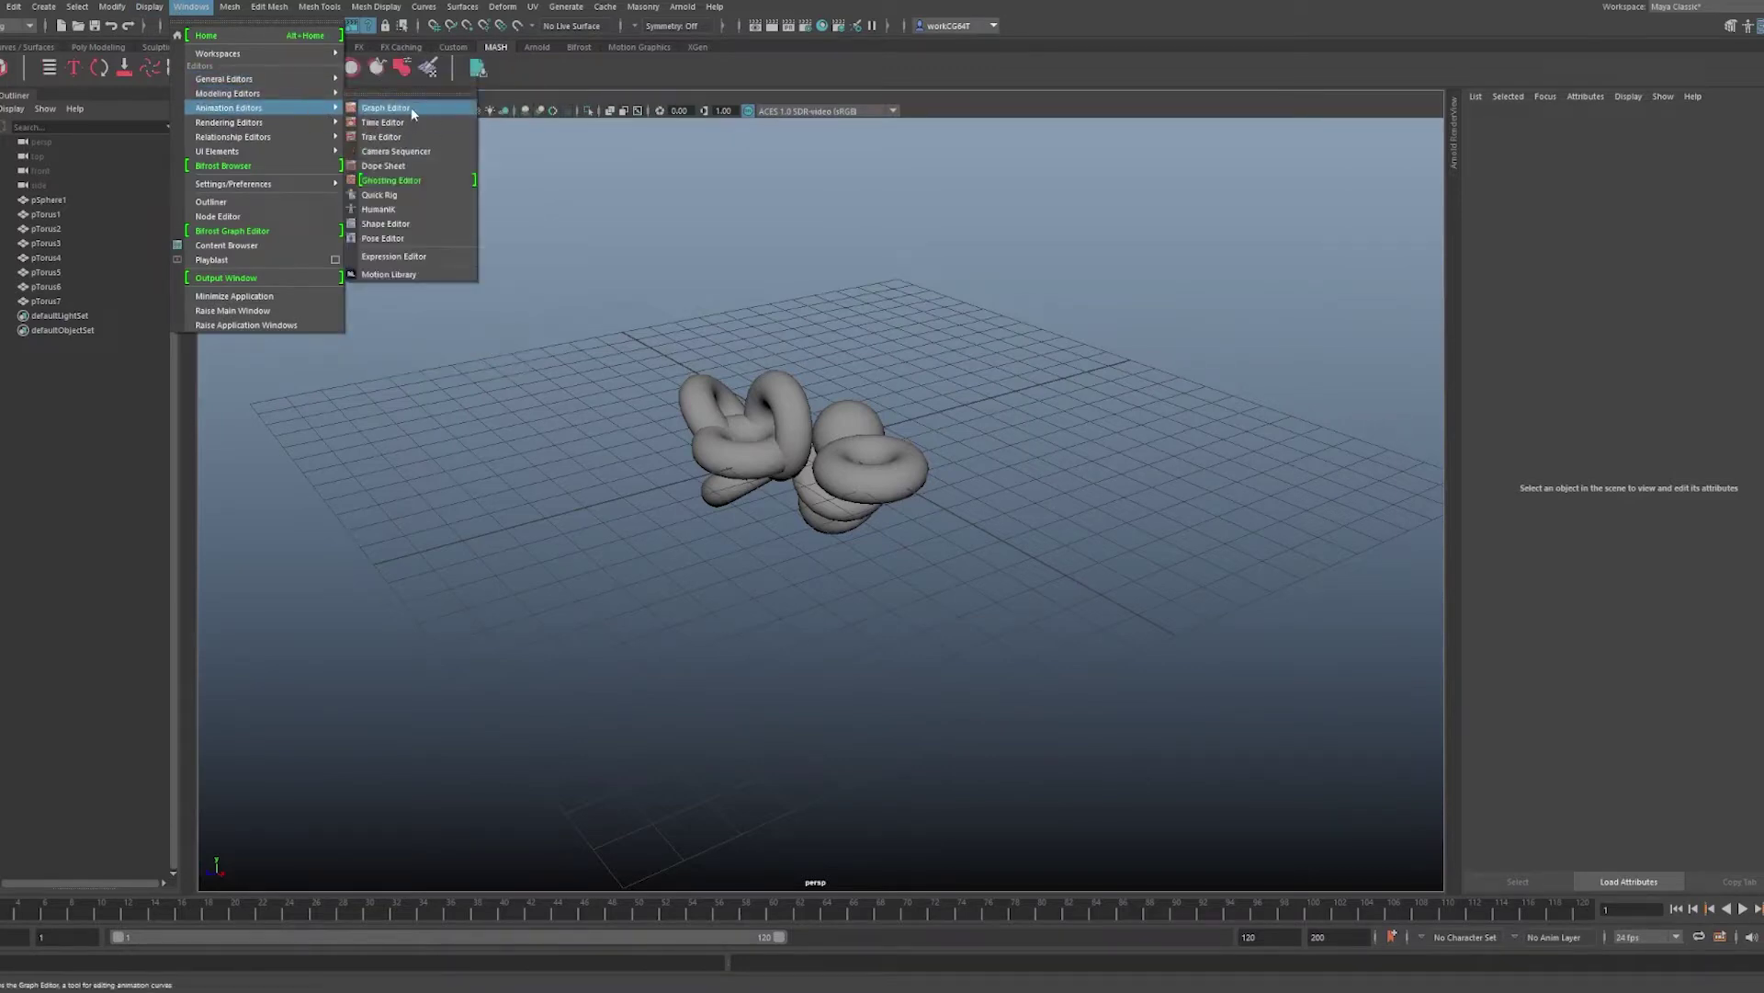
click(386, 109)
drag(566, 315, 251, 878)
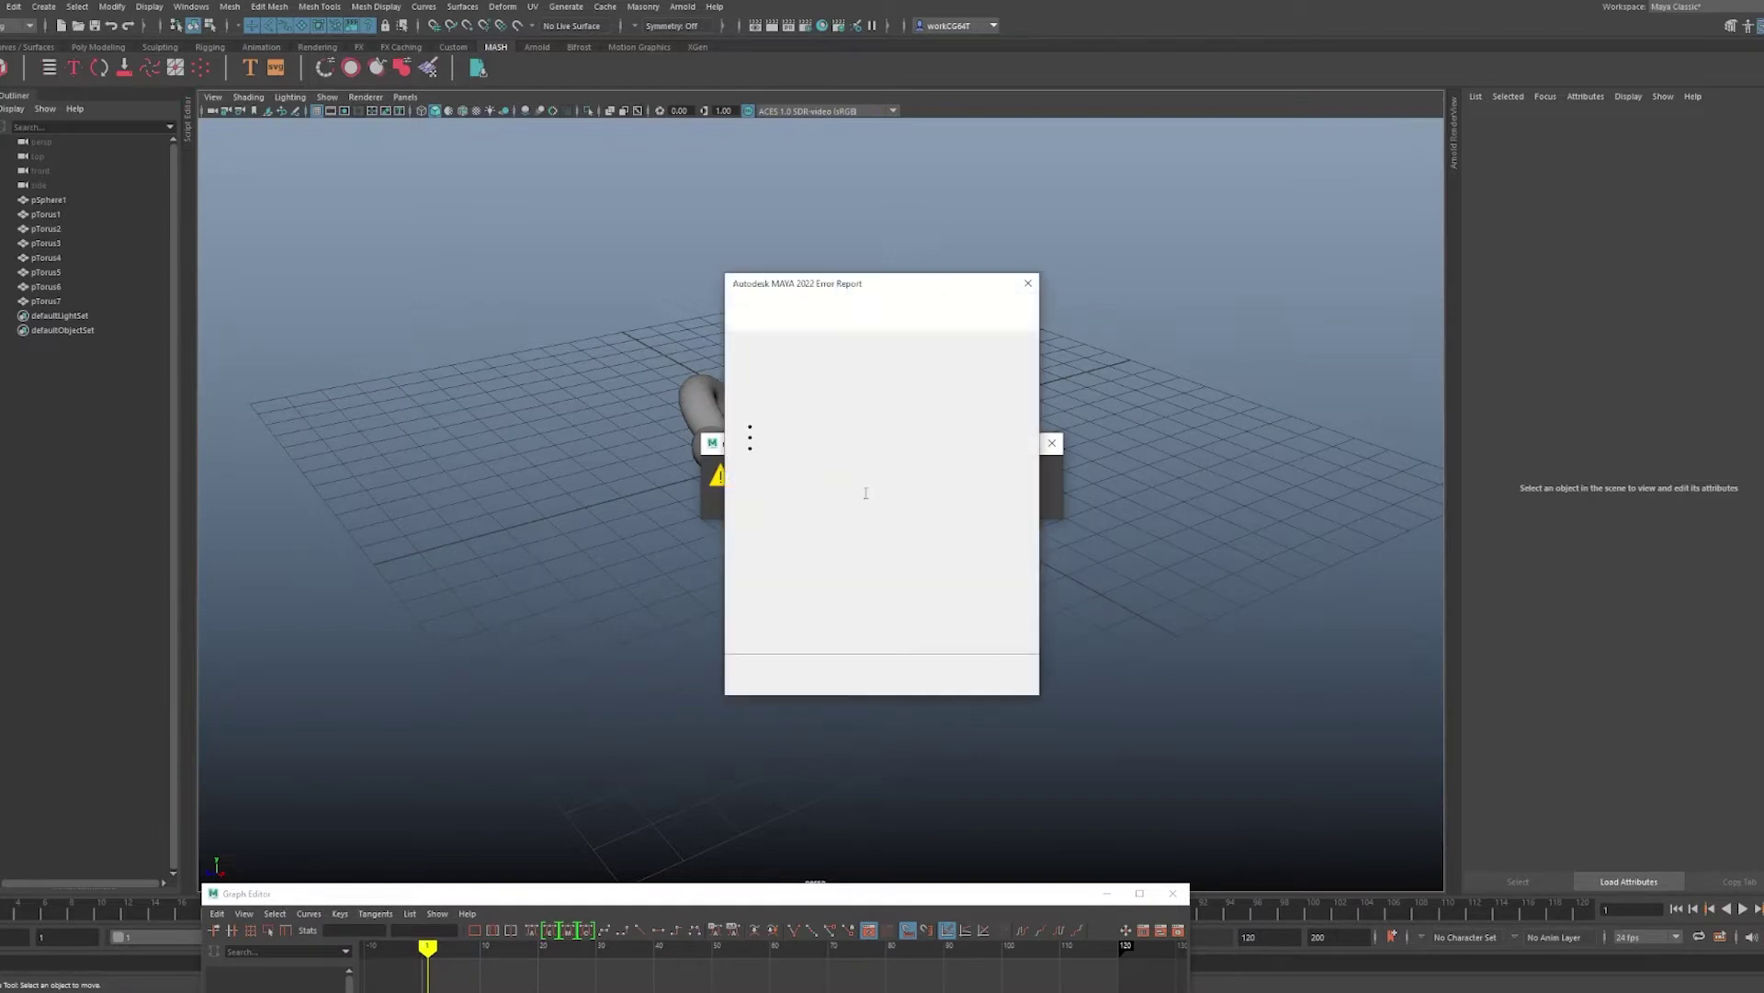
- Dismiss the Maya error report without sending it and acknowledge the cancellation notice
click(1028, 283)
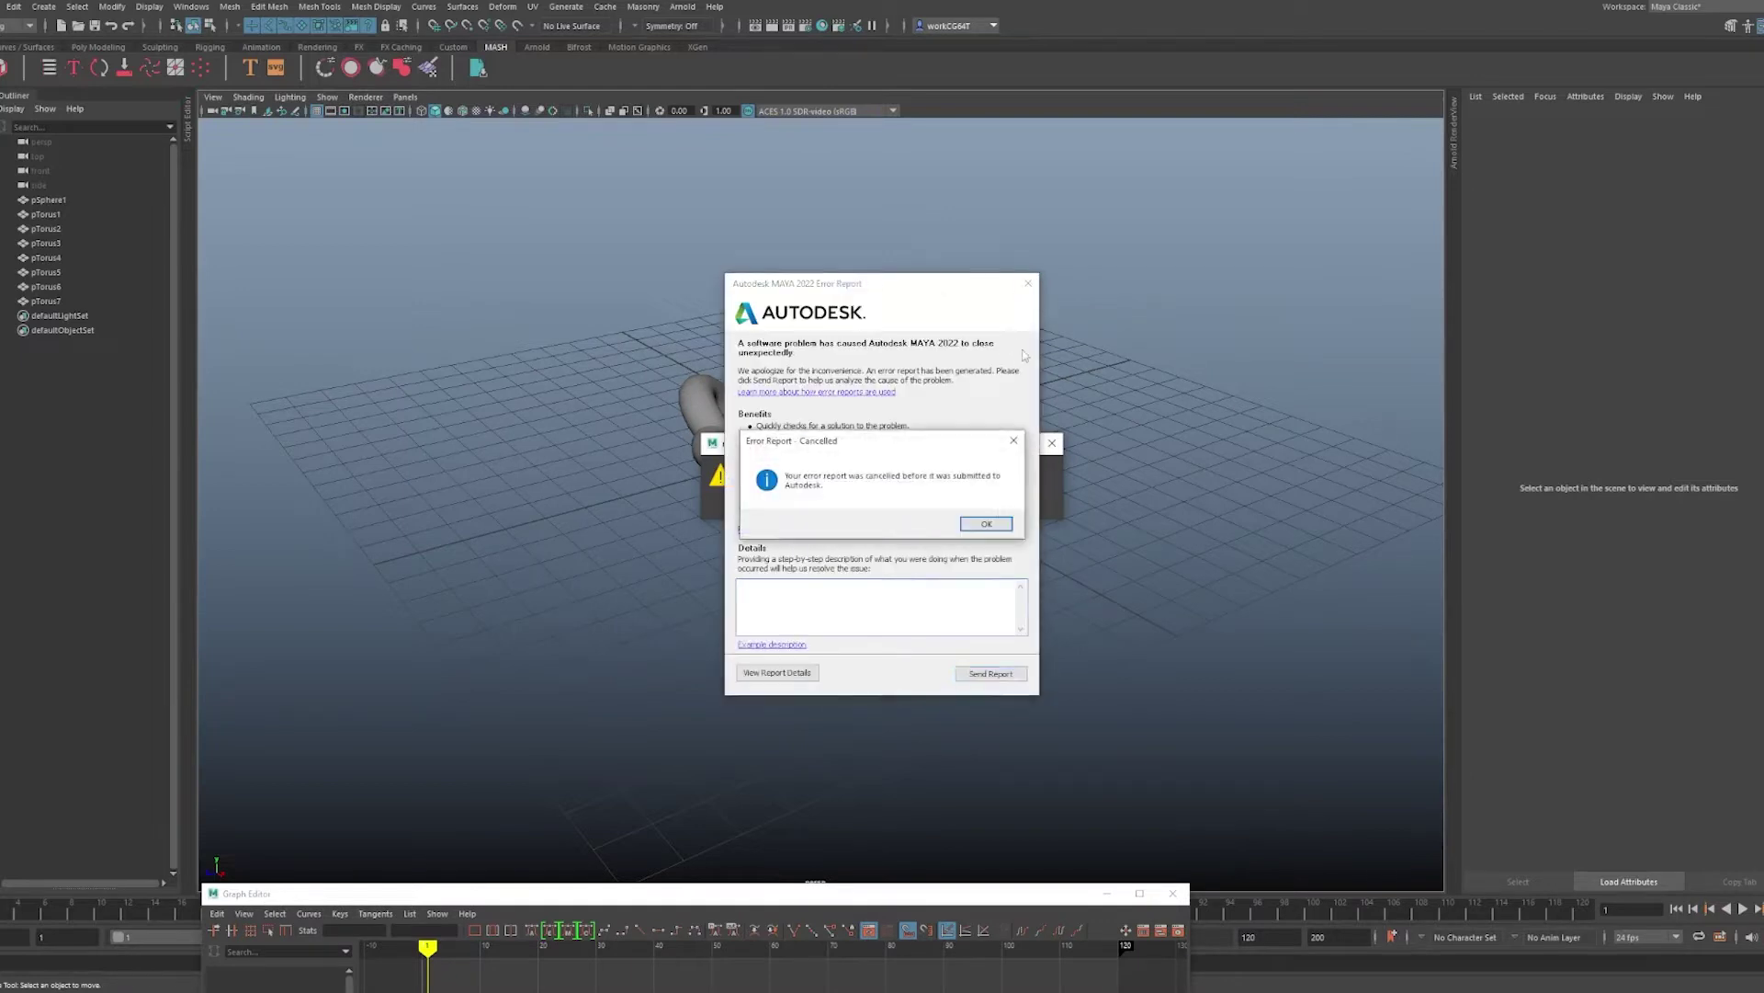
click(986, 523)
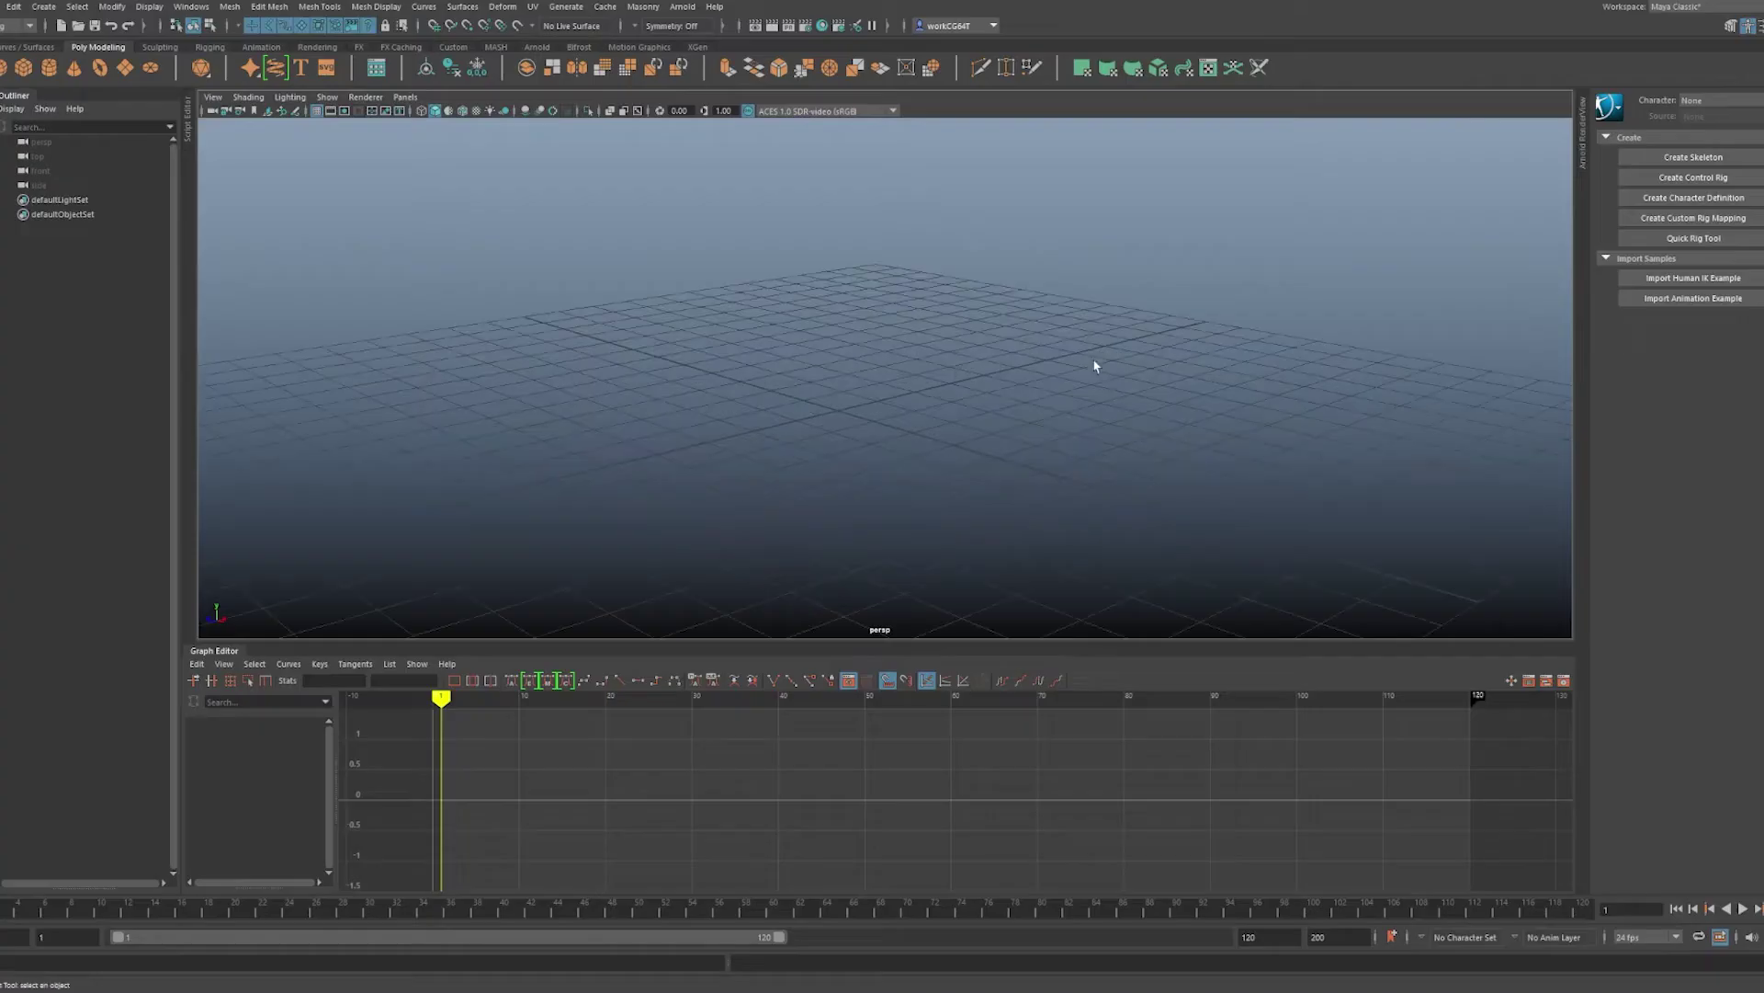
- Create a polygon sphere in the empty scene and activate the Move tool on it
alt+drag(919, 454, 1279, 416)
shift+right_click(980, 353)
click(1085, 360)
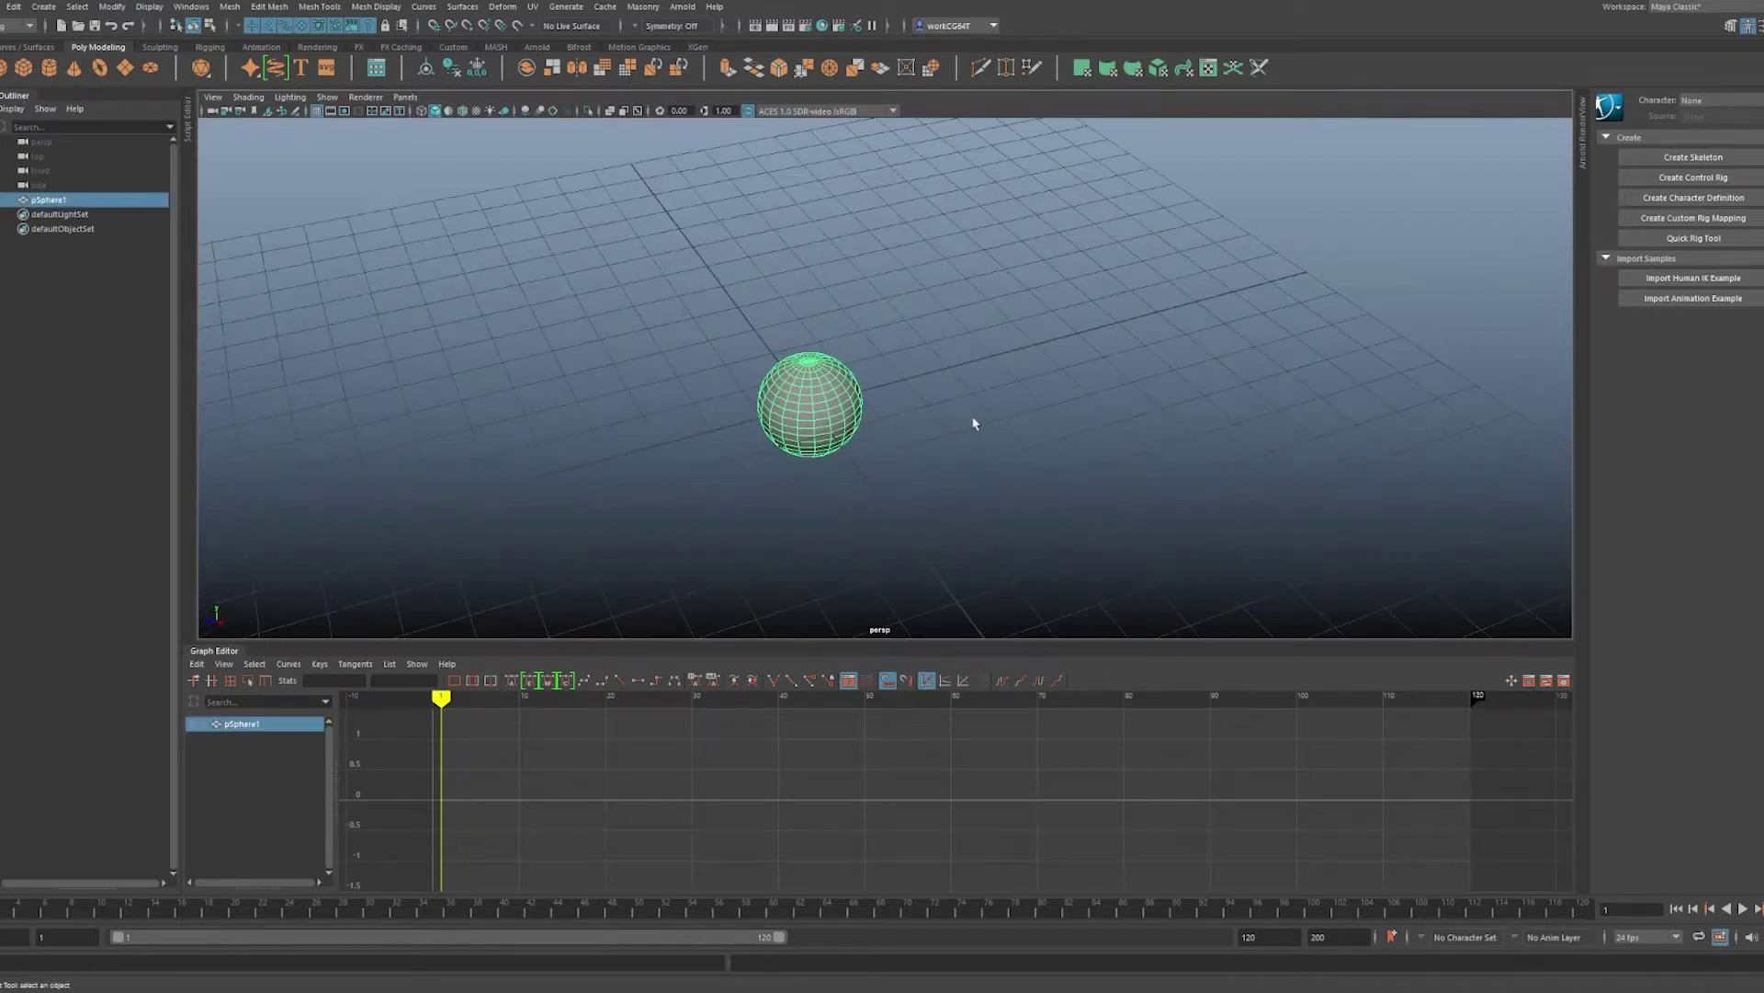
alt+middle_drag(828, 472, 787, 539)
key(w)
alt+middle_drag(760, 599, 760, 546)
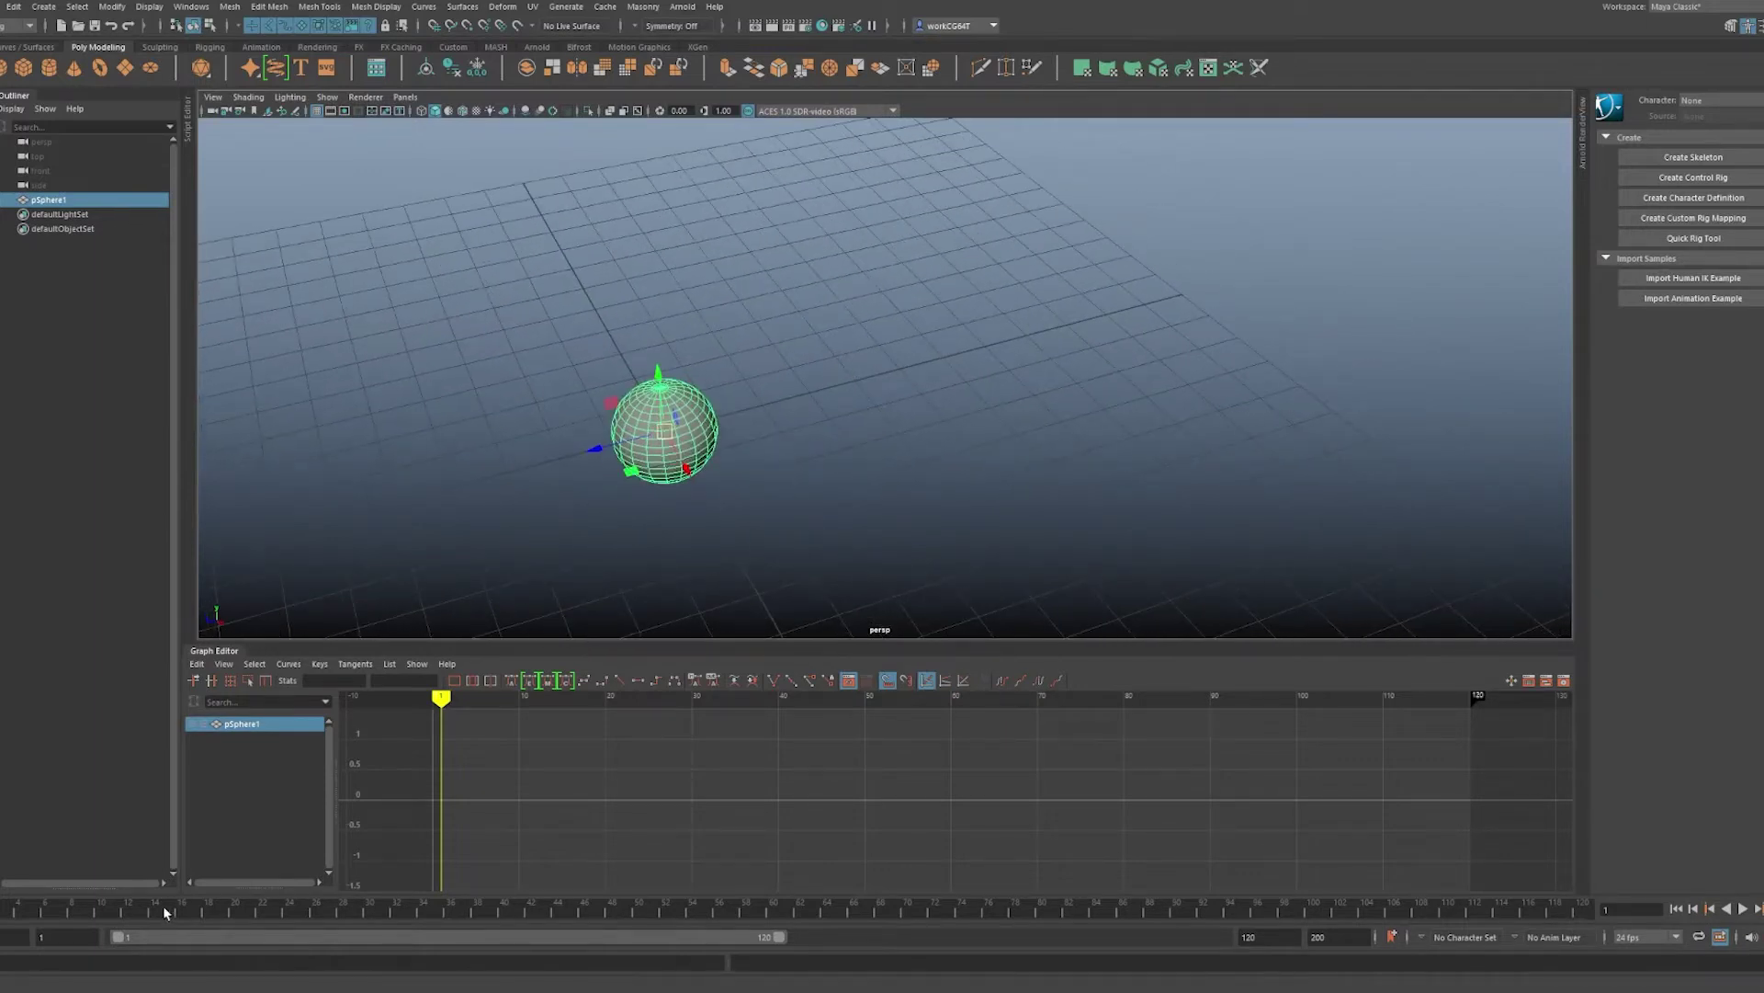
- Animate the sphere along Z by keying it at frame 1 and, about -12 units away, at frame 120, then preview playback
key(s)
click(1582, 910)
alt+drag(762, 432, 1041, 334)
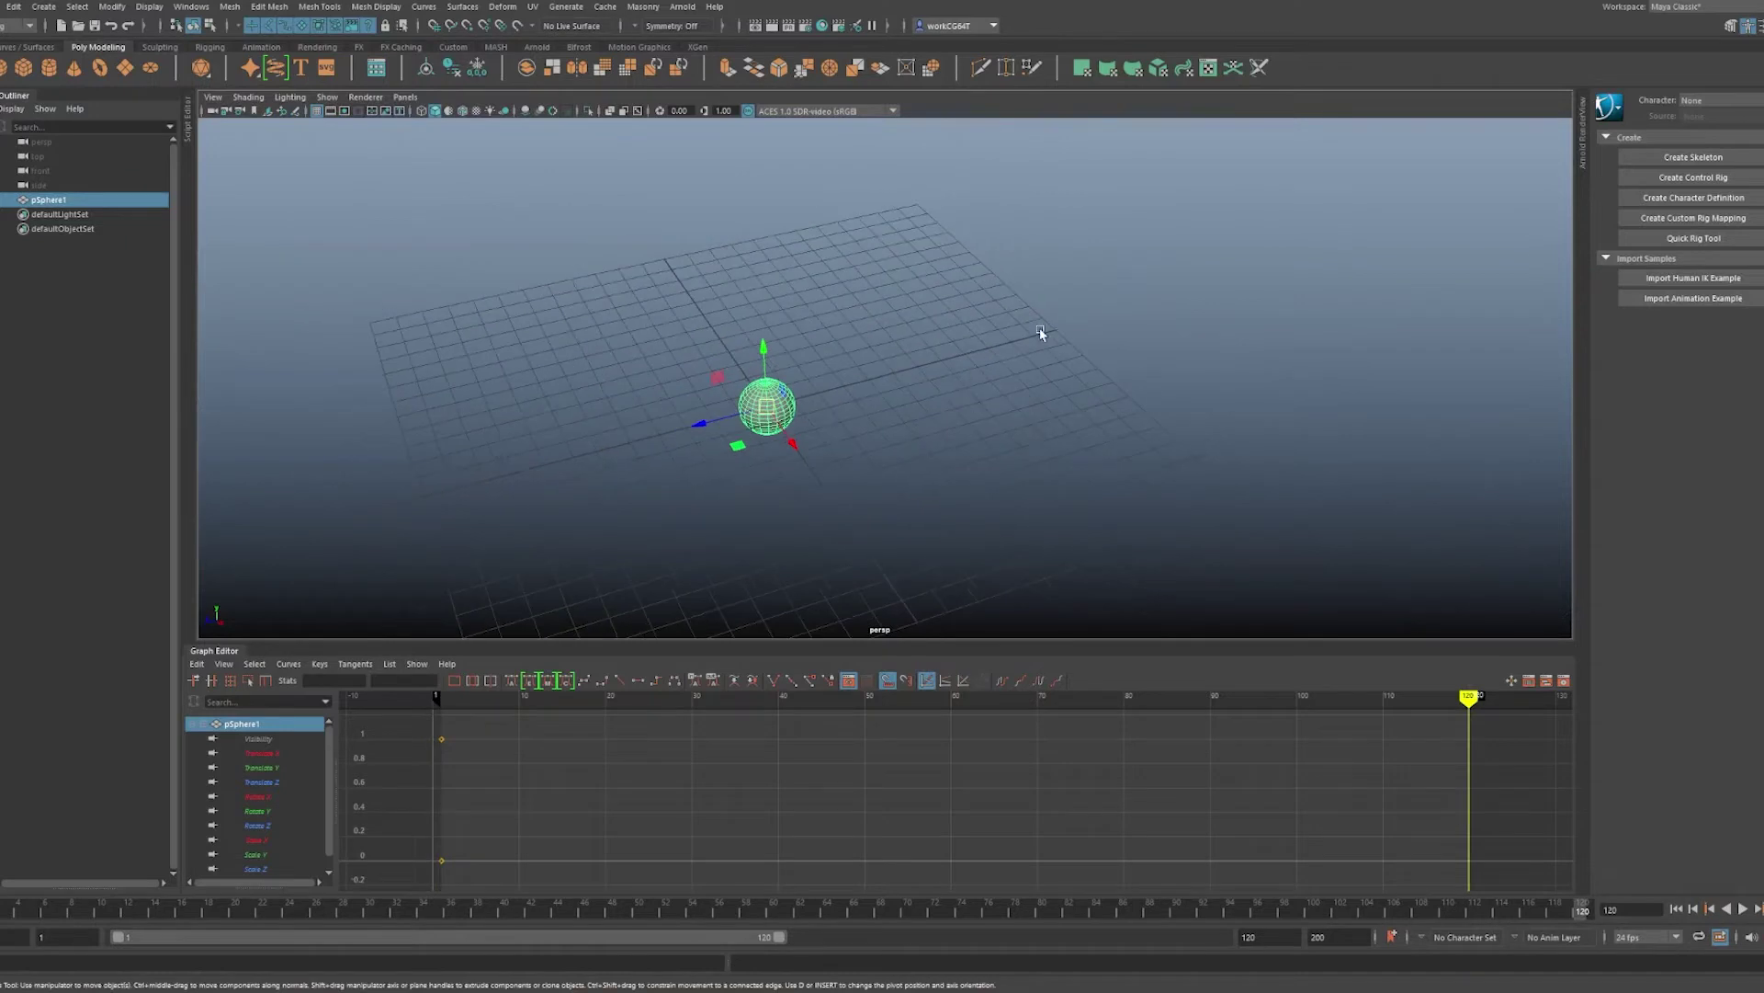
middle_drag(1041, 334, 1055, 330)
key(s)
click(1744, 908)
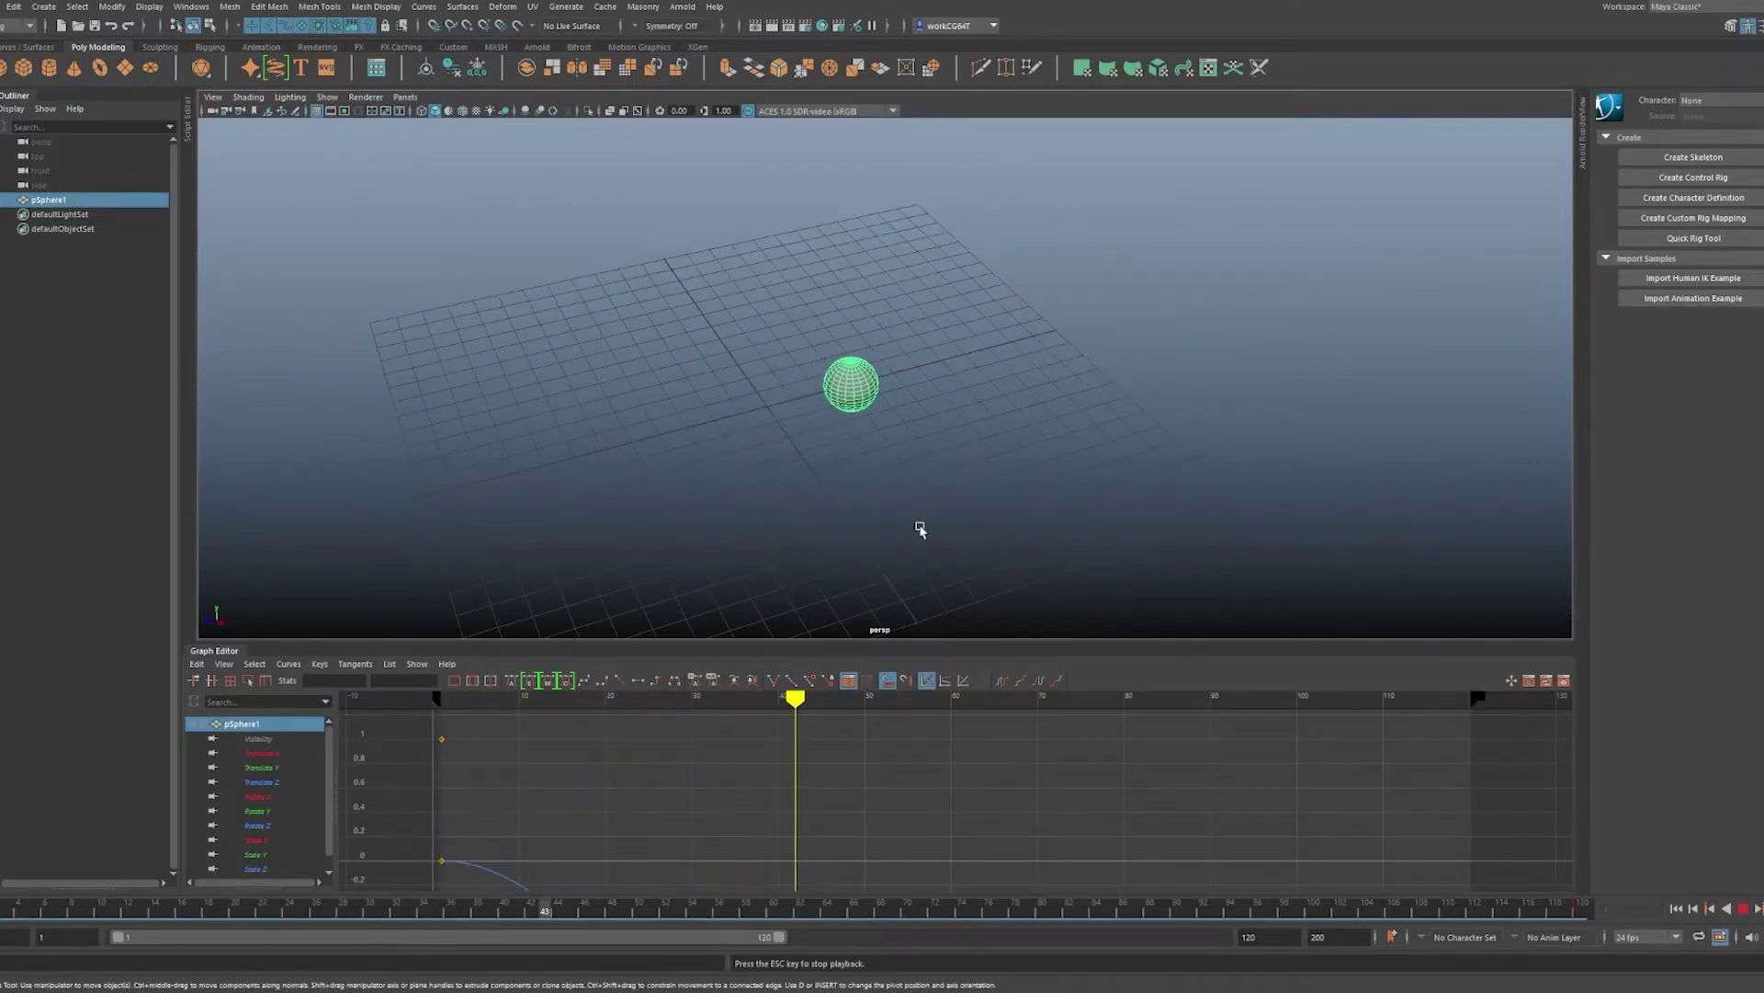
key(Escape)
- Try moving the first key of the sphere's Translate Z curve in the Graph Editor, undoing each change
alt+middle_drag(956, 774, 1118, 728)
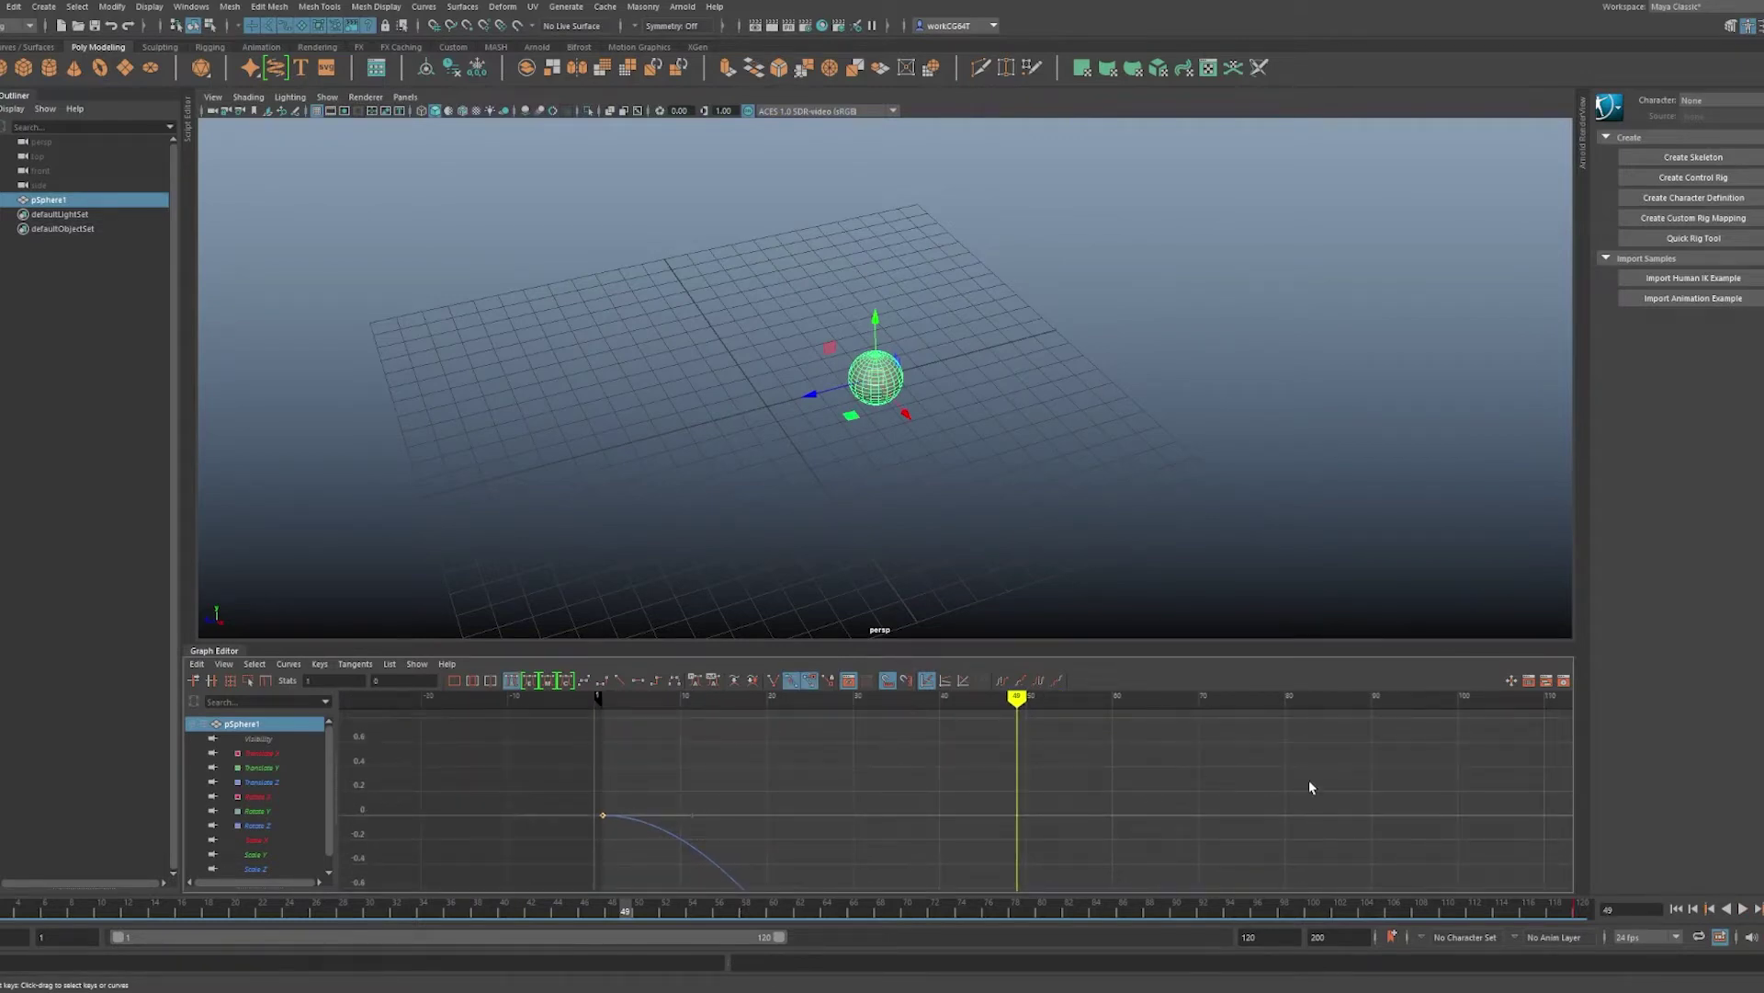
mouse_move(1305, 785)
shift+middle_down()
mouse_move(1074, 773)
mouse_move(1481, 749)
mouse_move(1387, 741)
mouse_move(1412, 755)
mouse_move(1289, 814)
mouse_move(1287, 733)
mouse_move(1311, 764)
shift+middle_up()
key(ctrl+z)
mouse_move(603, 817)
mouse_down()
mouse_move(552, 756)
mouse_move(272, 662)
mouse_move(578, 794)
mouse_up()
key(ctrl+z)
- Try shifting the selected first keys earlier and higher in the Graph Editor, undo it and frame the whole curve
middle_drag(1375, 772, 1211, 790)
drag(672, 755, 566, 855)
middle_drag(603, 819, 552, 788)
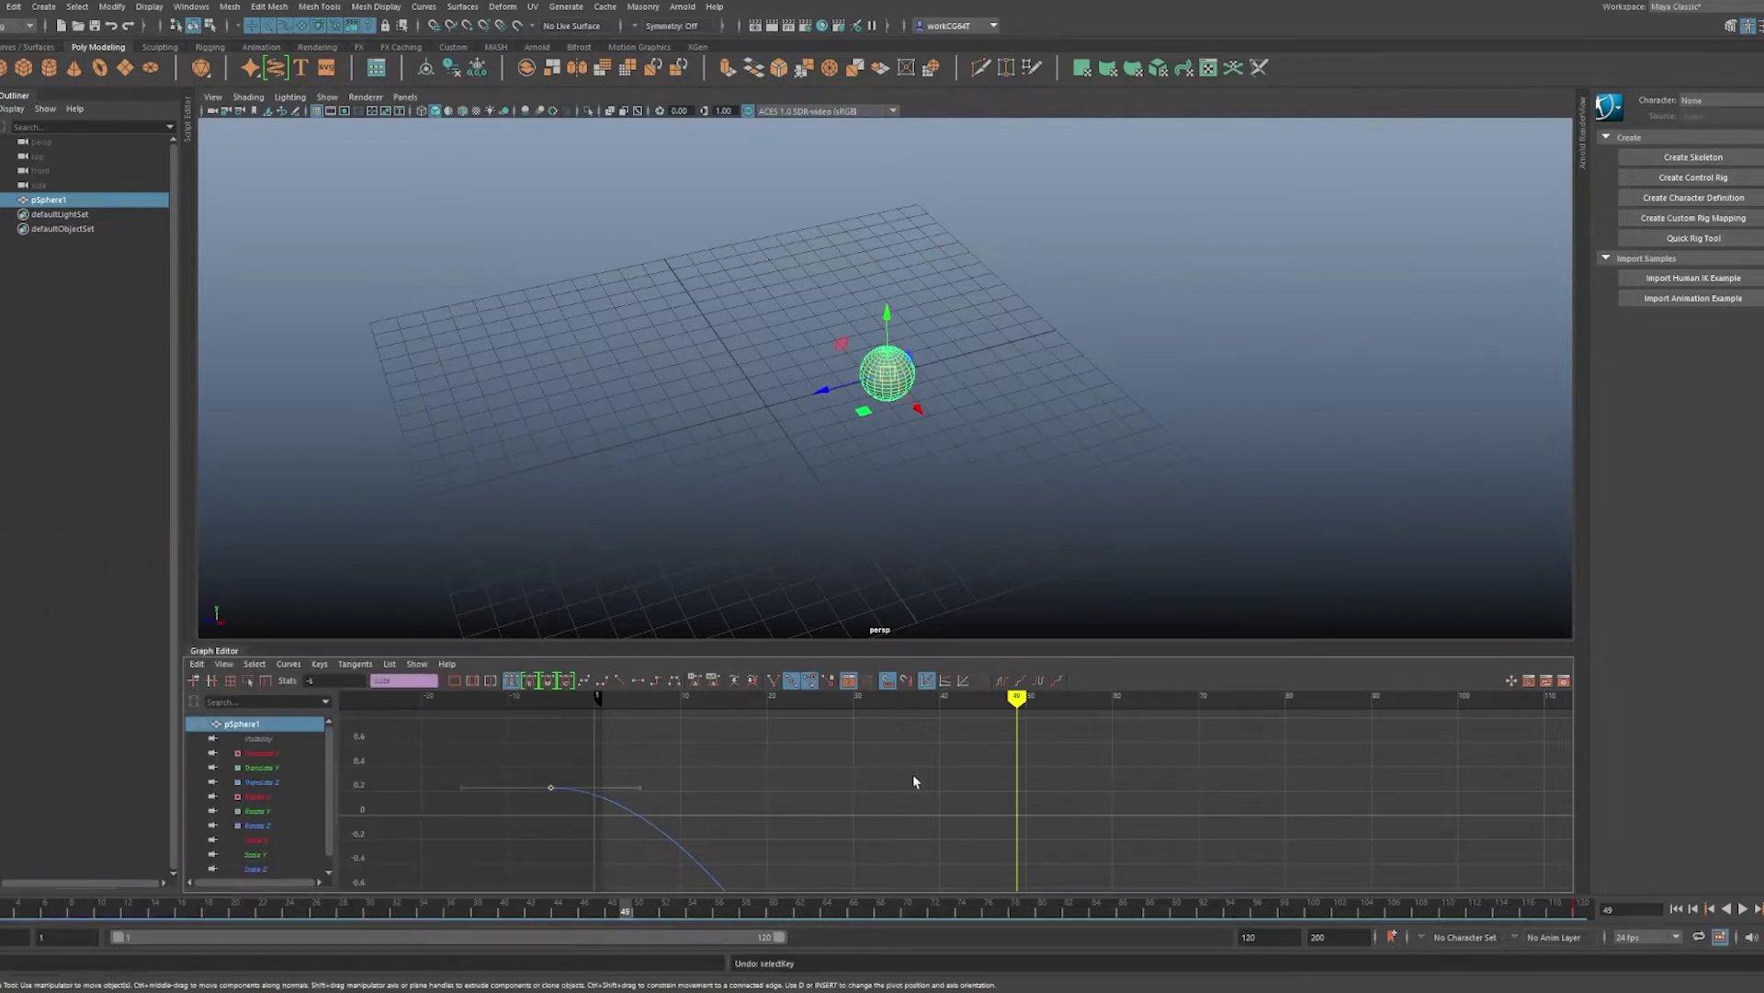
key(ctrl+z)
key(f)
key(a)
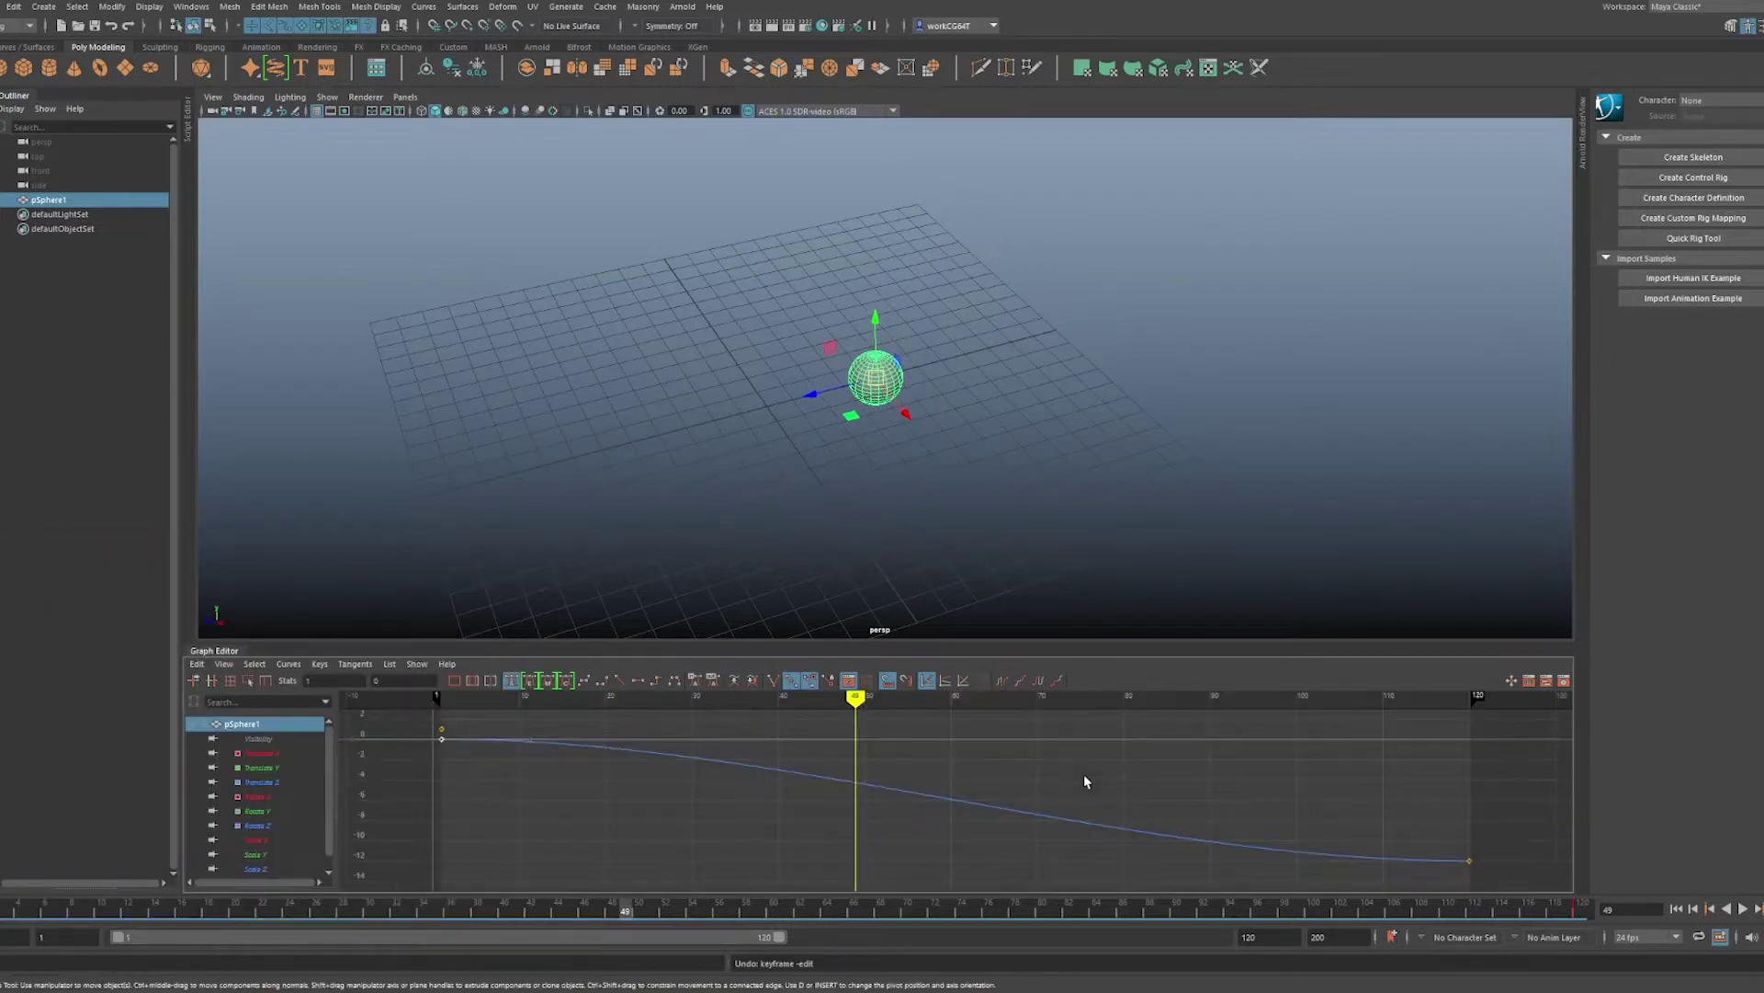
- Convert the tangents of the Translate Z key at frame 120 to weighted tangents
scroll(1085, 777, down, 5)
drag(1131, 787, 1021, 859)
right_click(1120, 815)
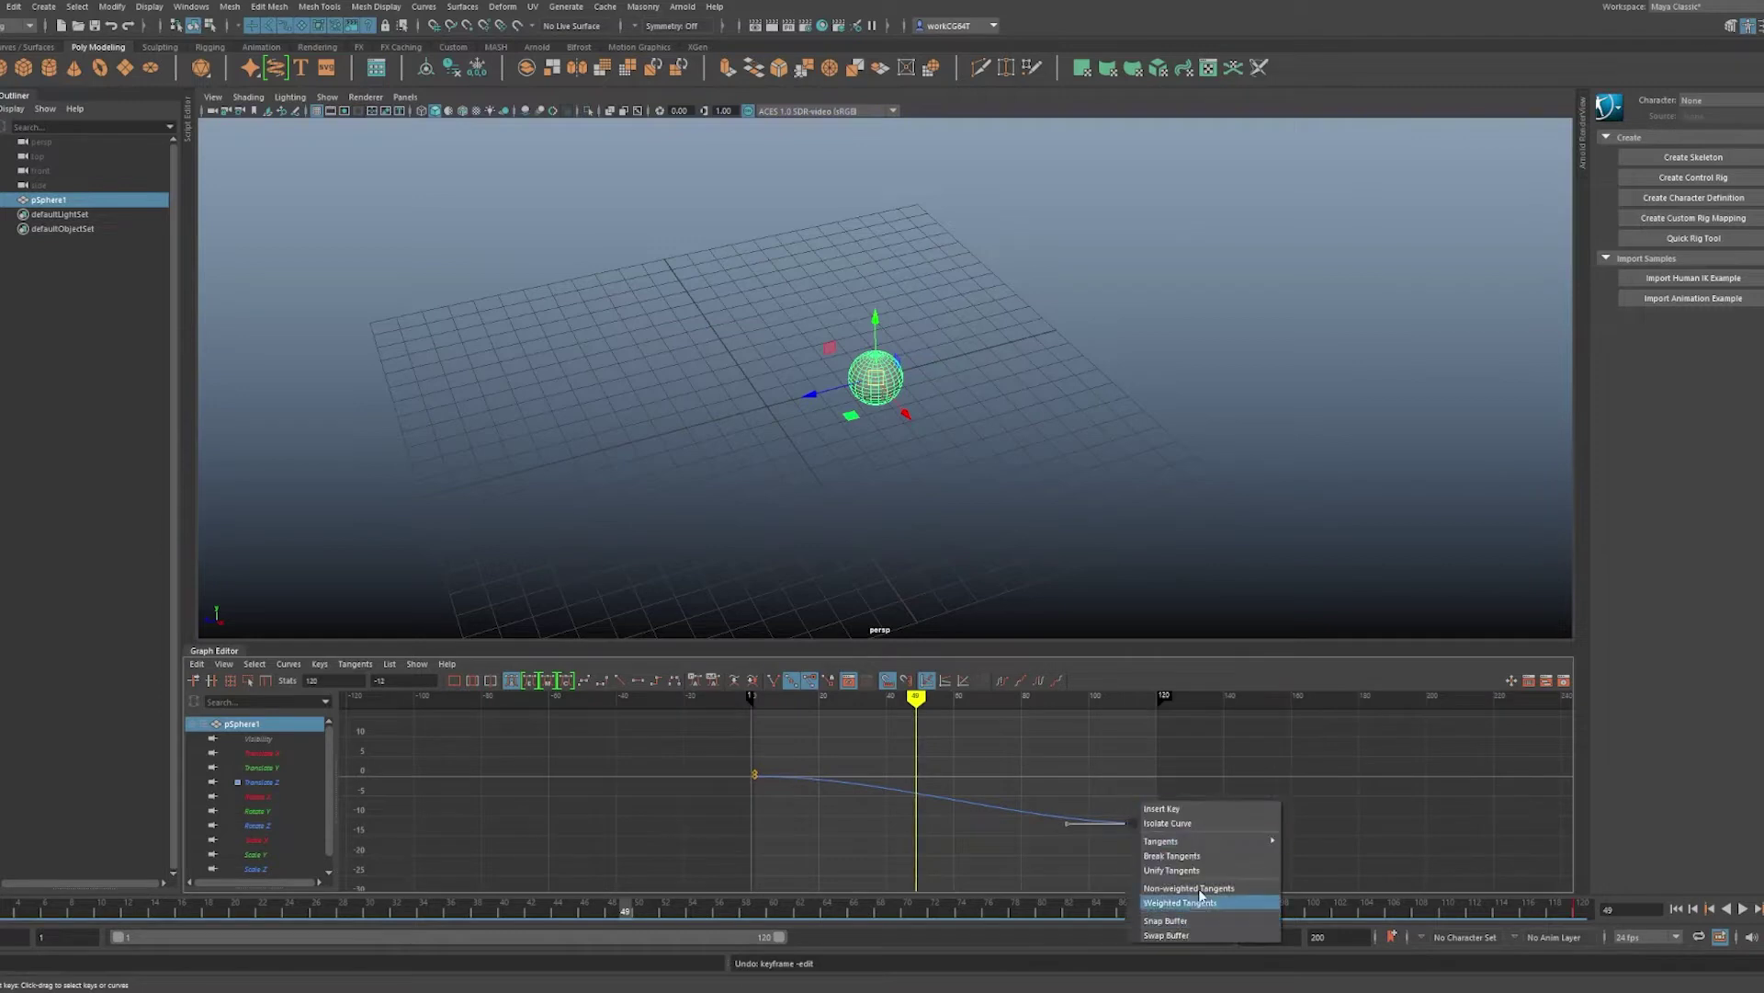
click(1199, 899)
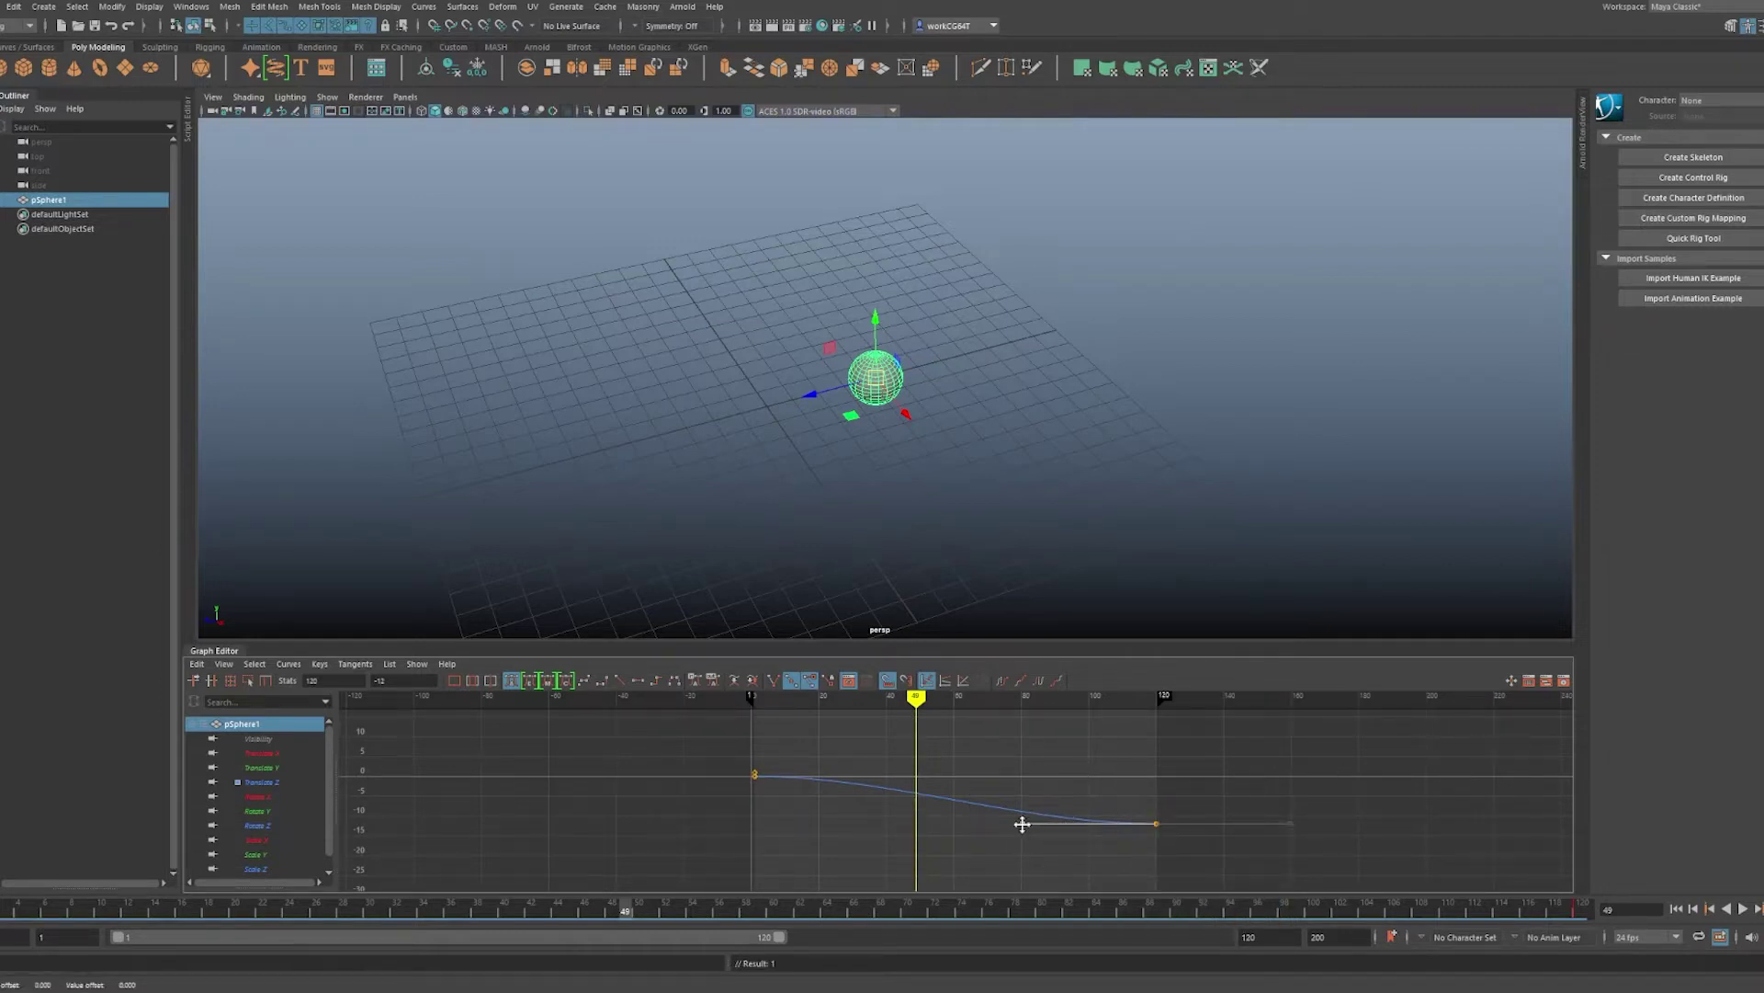
- Try lengthening the weighted tangent handle of the key at frame 120 and undo the edits
drag(1016, 819, 700, 819)
key(ctrl+z)
middle_drag(1476, 731, 1288, 741)
key(ctrl+z)
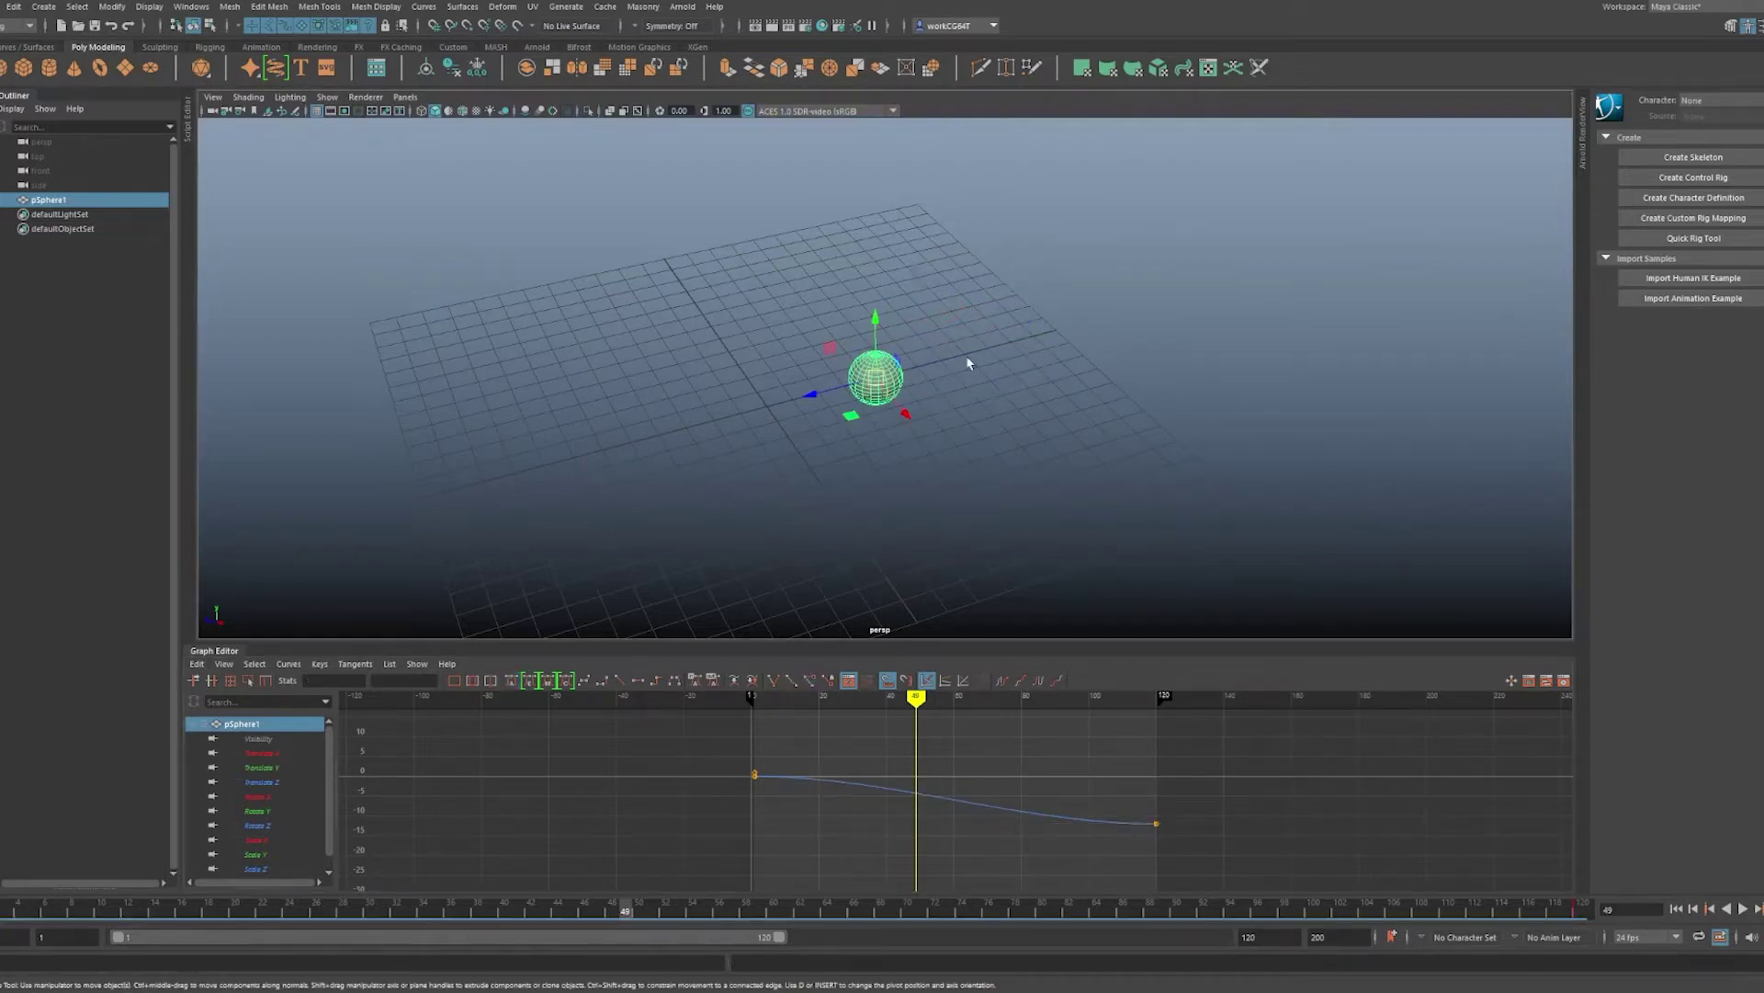
- Try to move the sphere from empty viewport space and undo the move
alt+drag(1078, 358, 864, 172)
key(ctrl+z)
alt+drag(1103, 450, 1067, 460)
middle_drag(1089, 427, 1237, 209)
key(ctrl+z)
- Try moving the sphere along the Y and Z axes from different view angles, undoing the moves
click(1382, 449)
drag(652, 544, 916, 419)
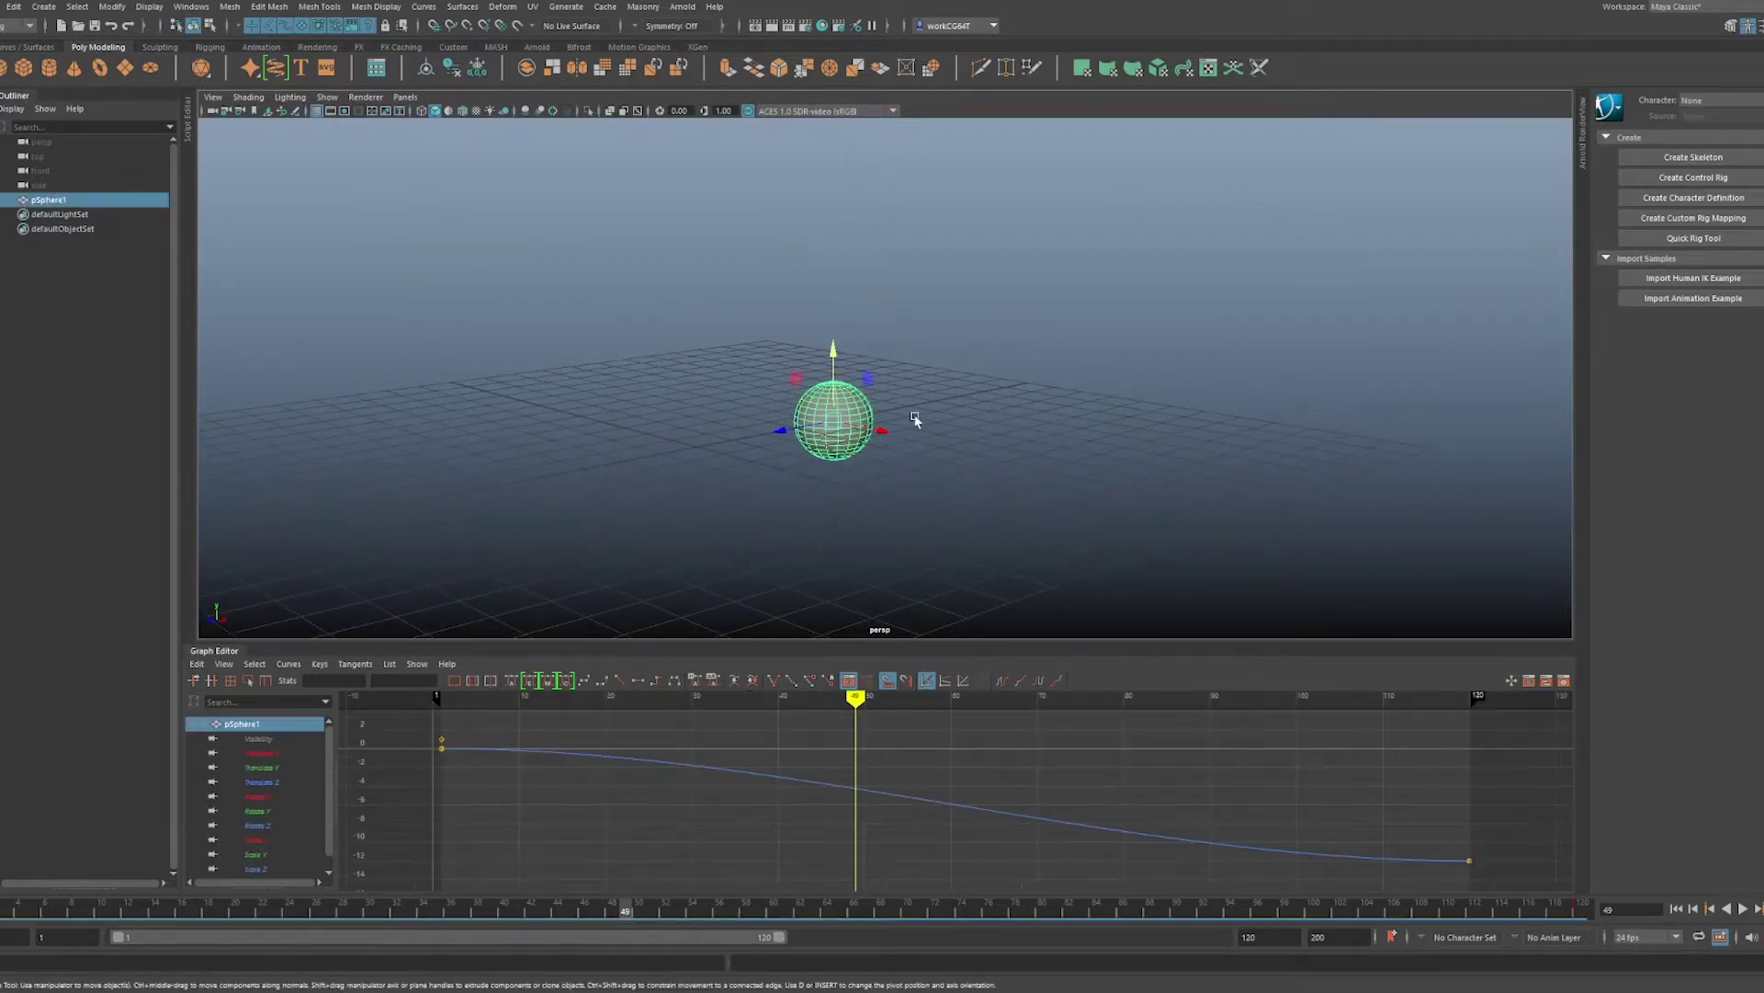
alt+drag(1035, 441, 988, 434)
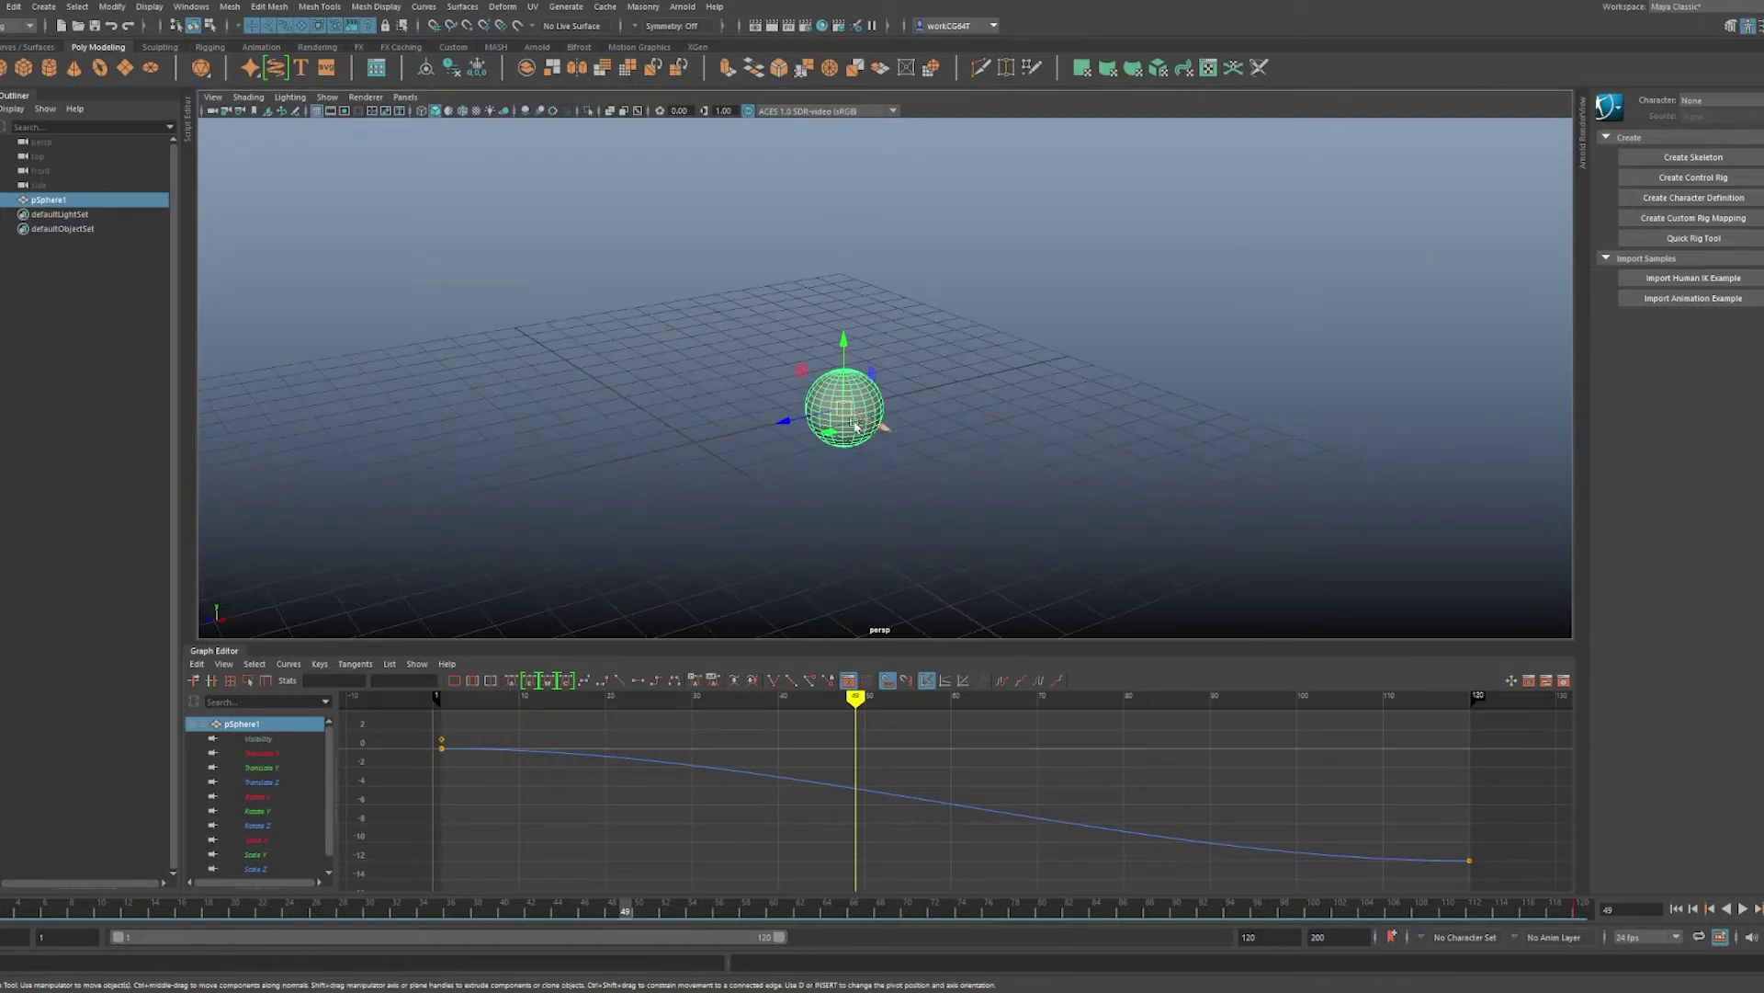
alt+drag(1104, 432, 1066, 430)
drag(788, 398, 234, 467)
key(ctrl+z)
key(ctrl+z)
key(ctrl+z)
key(ctrl+z)
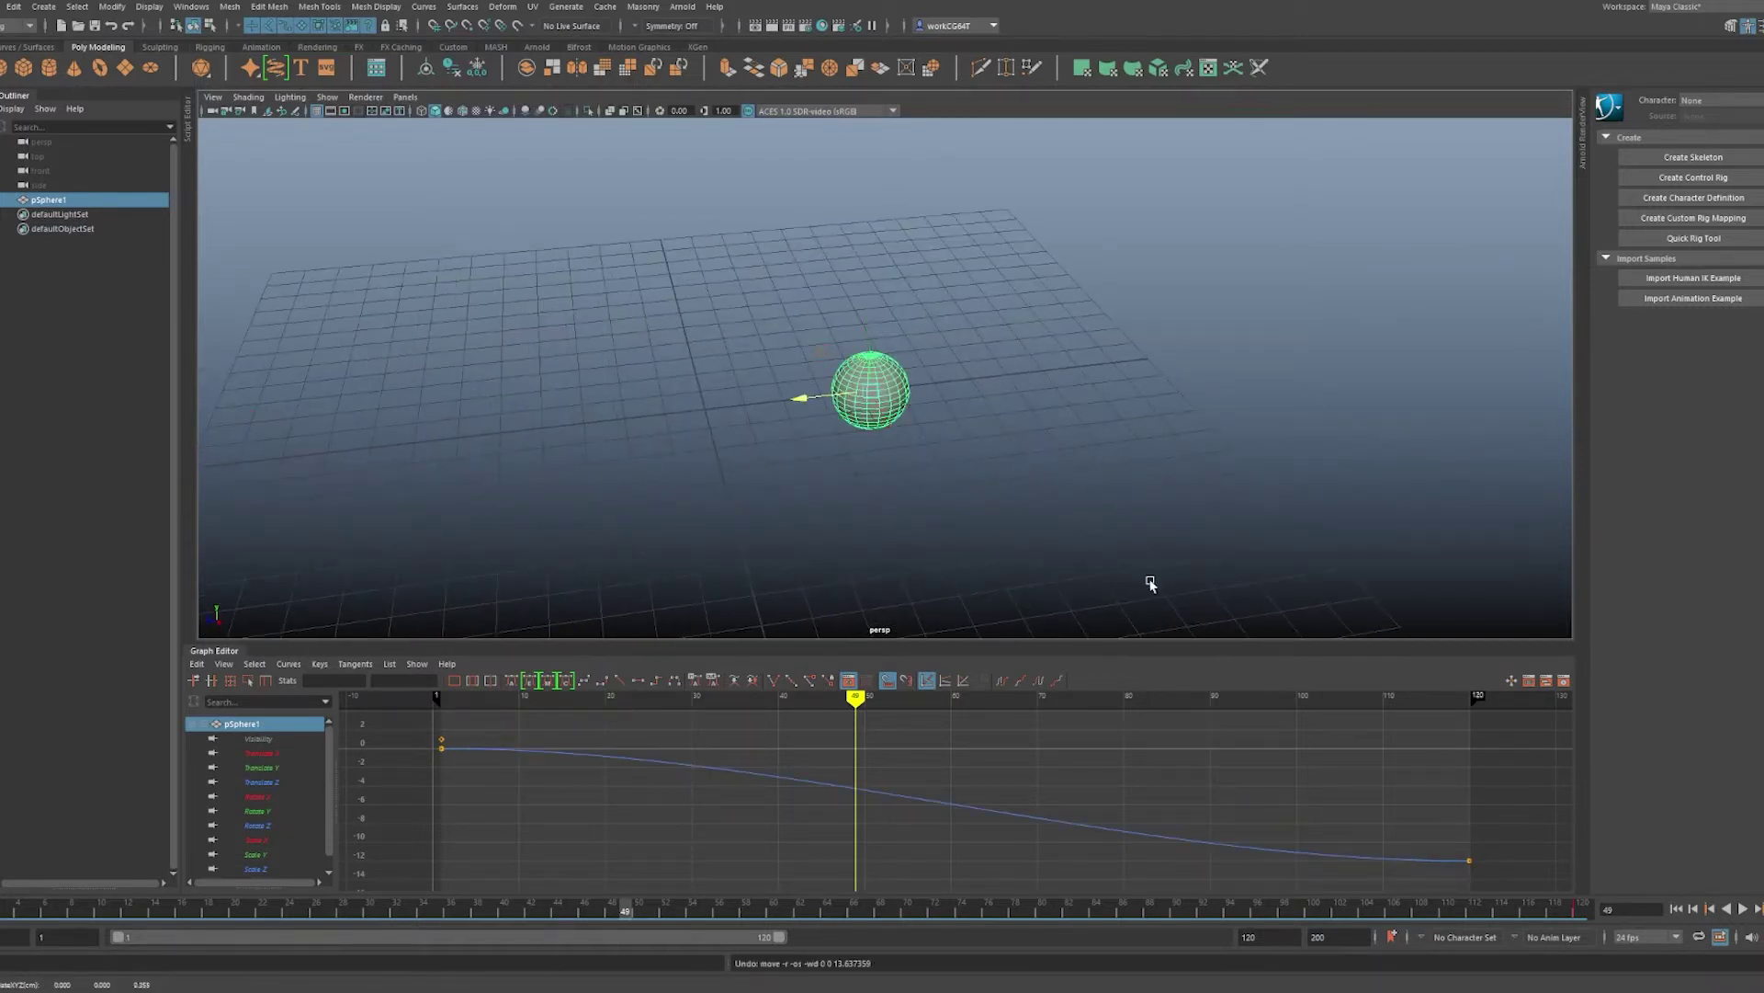
- Try further sphere moves constrained to the X and Z axes from empty viewport space, undoing them
key(ctrl+z)
key(ctrl+z)
key(ctrl+z)
key(ctrl+z)
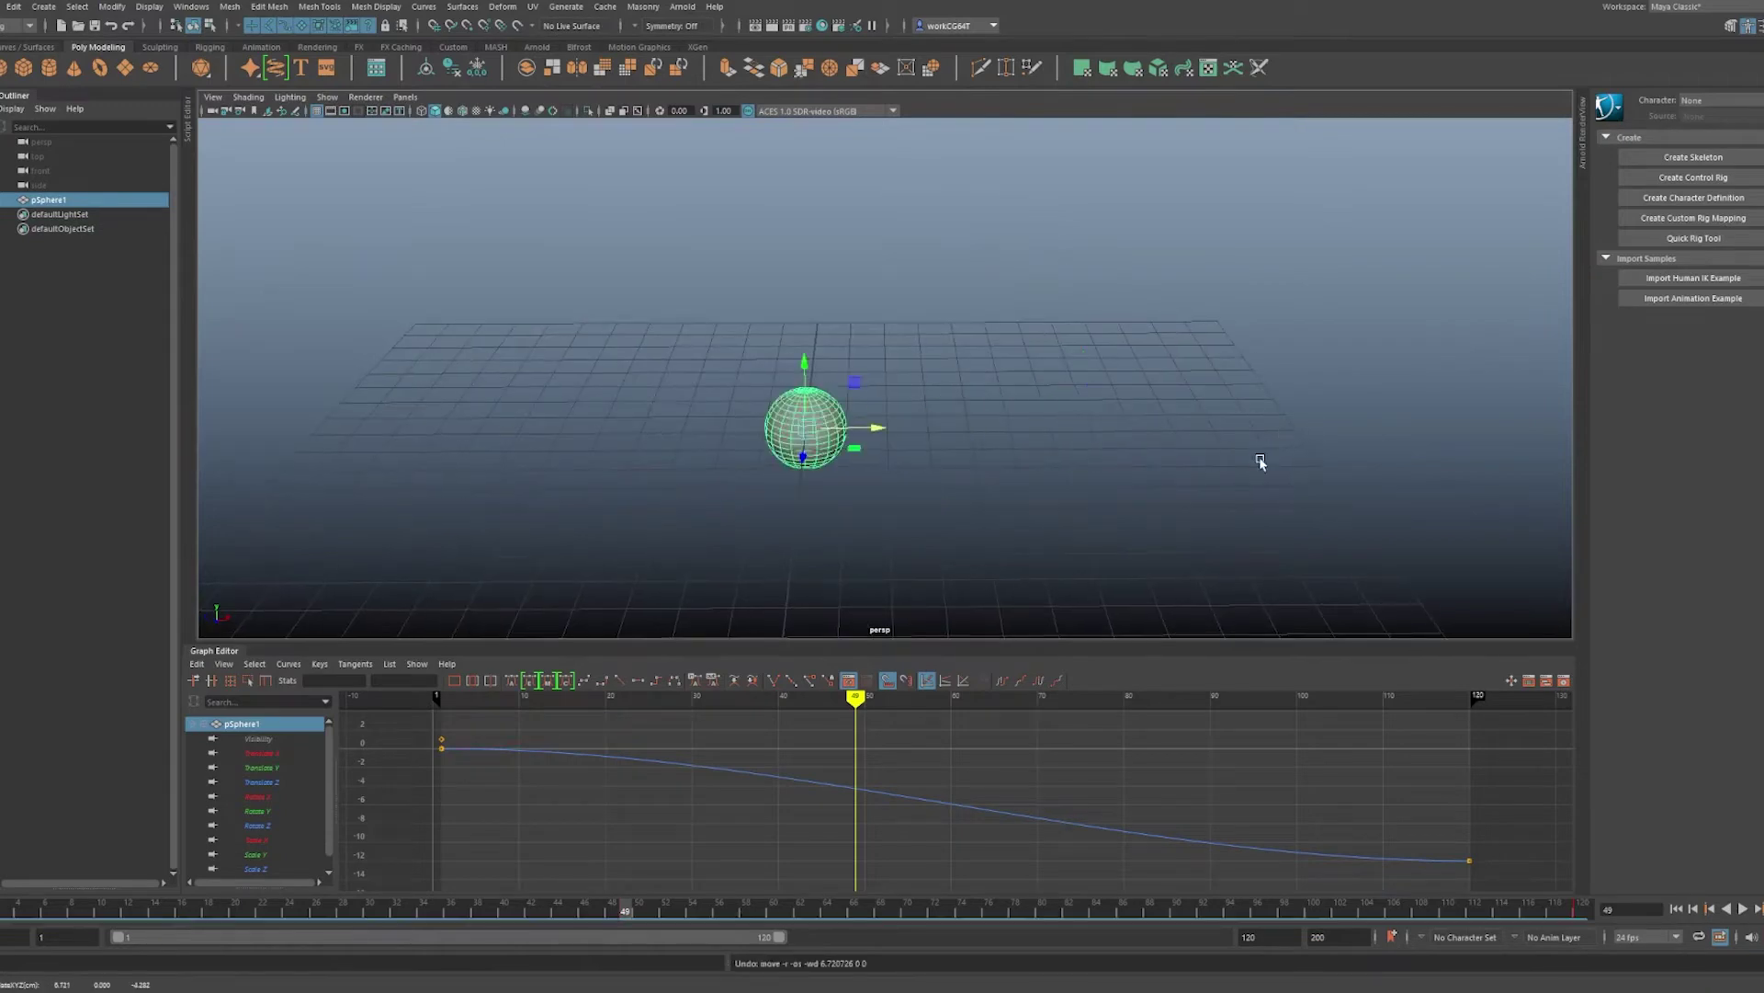
key(ctrl+z)
key(ctrl+z)
key(ctrl+z)
key(ctrl+z)
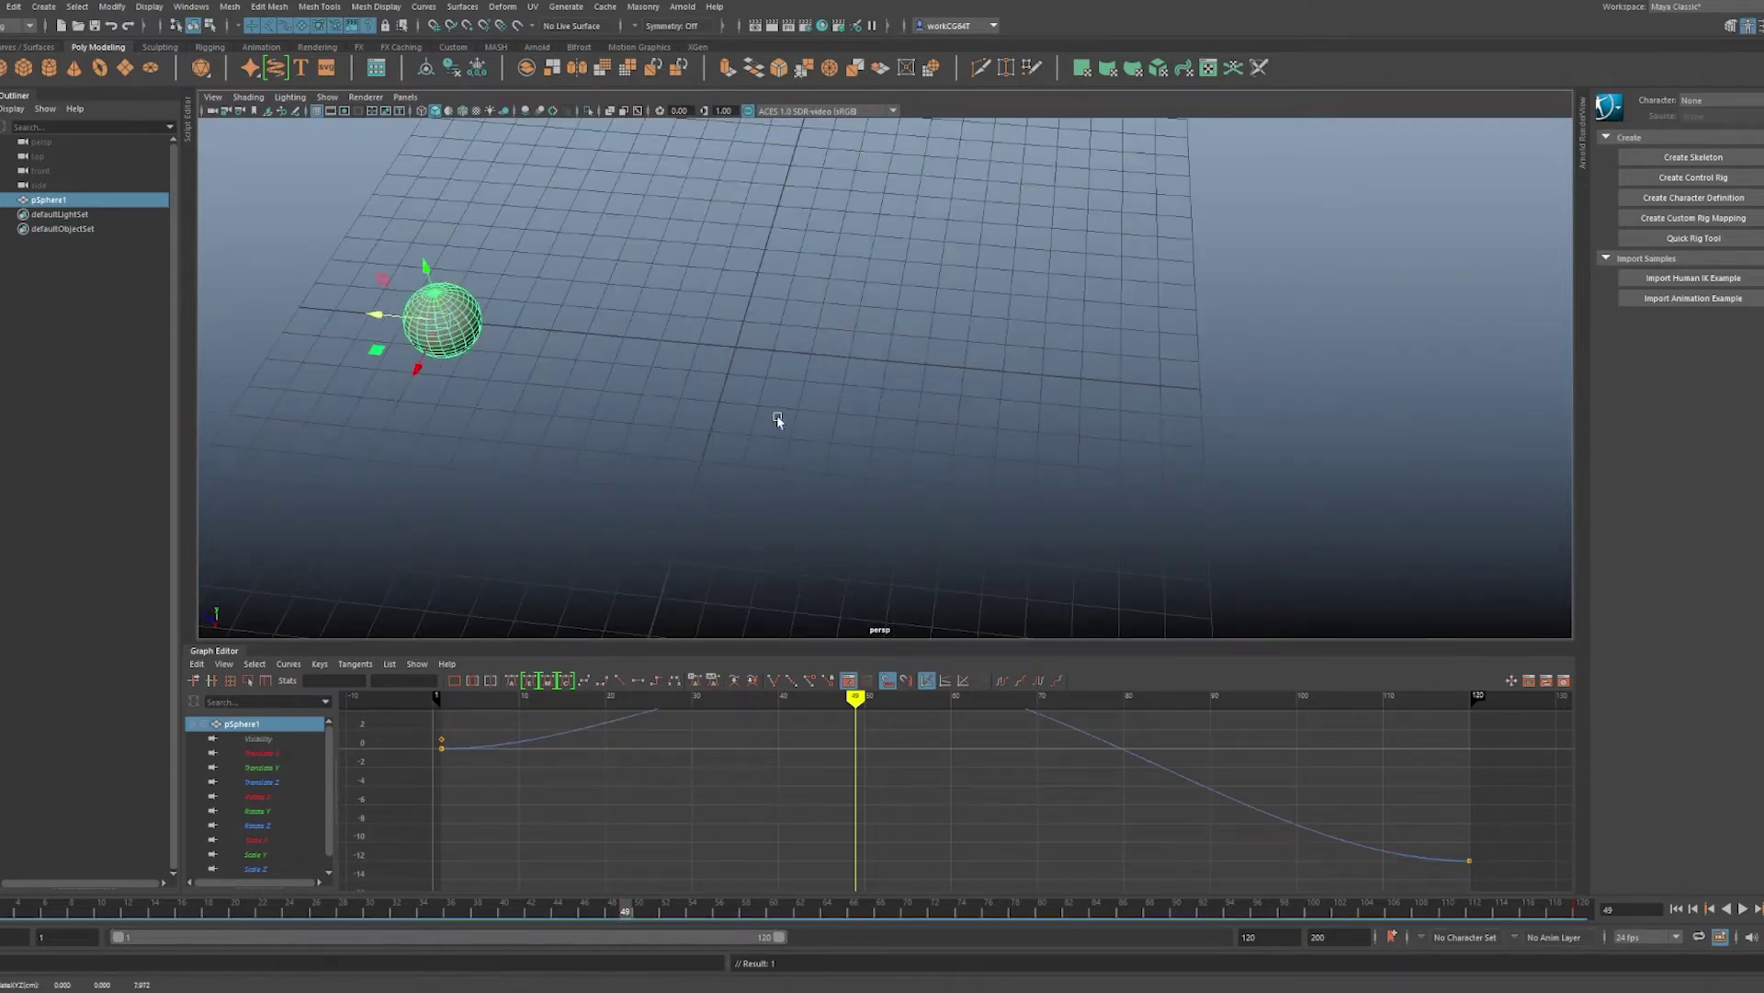
key(ctrl+z)
key(ctrl+z)
key(ctrl+z)
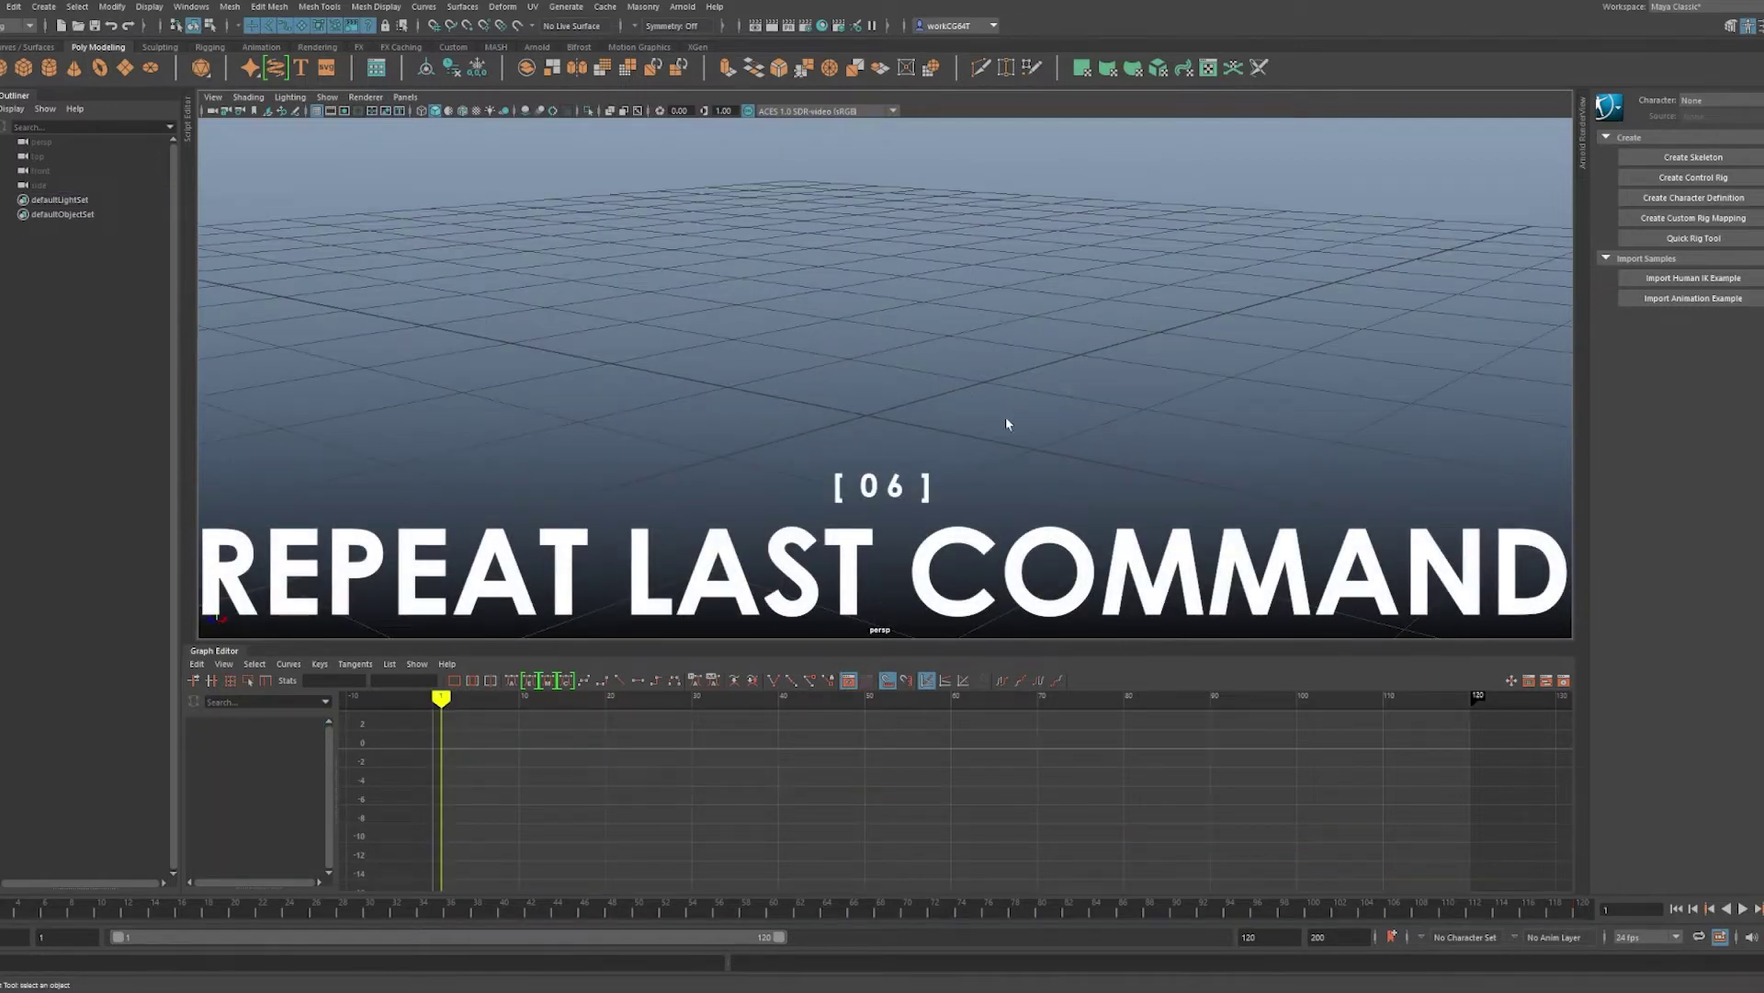
key(ctrl+z)
key(ctrl+z)
key(ctrl+z)
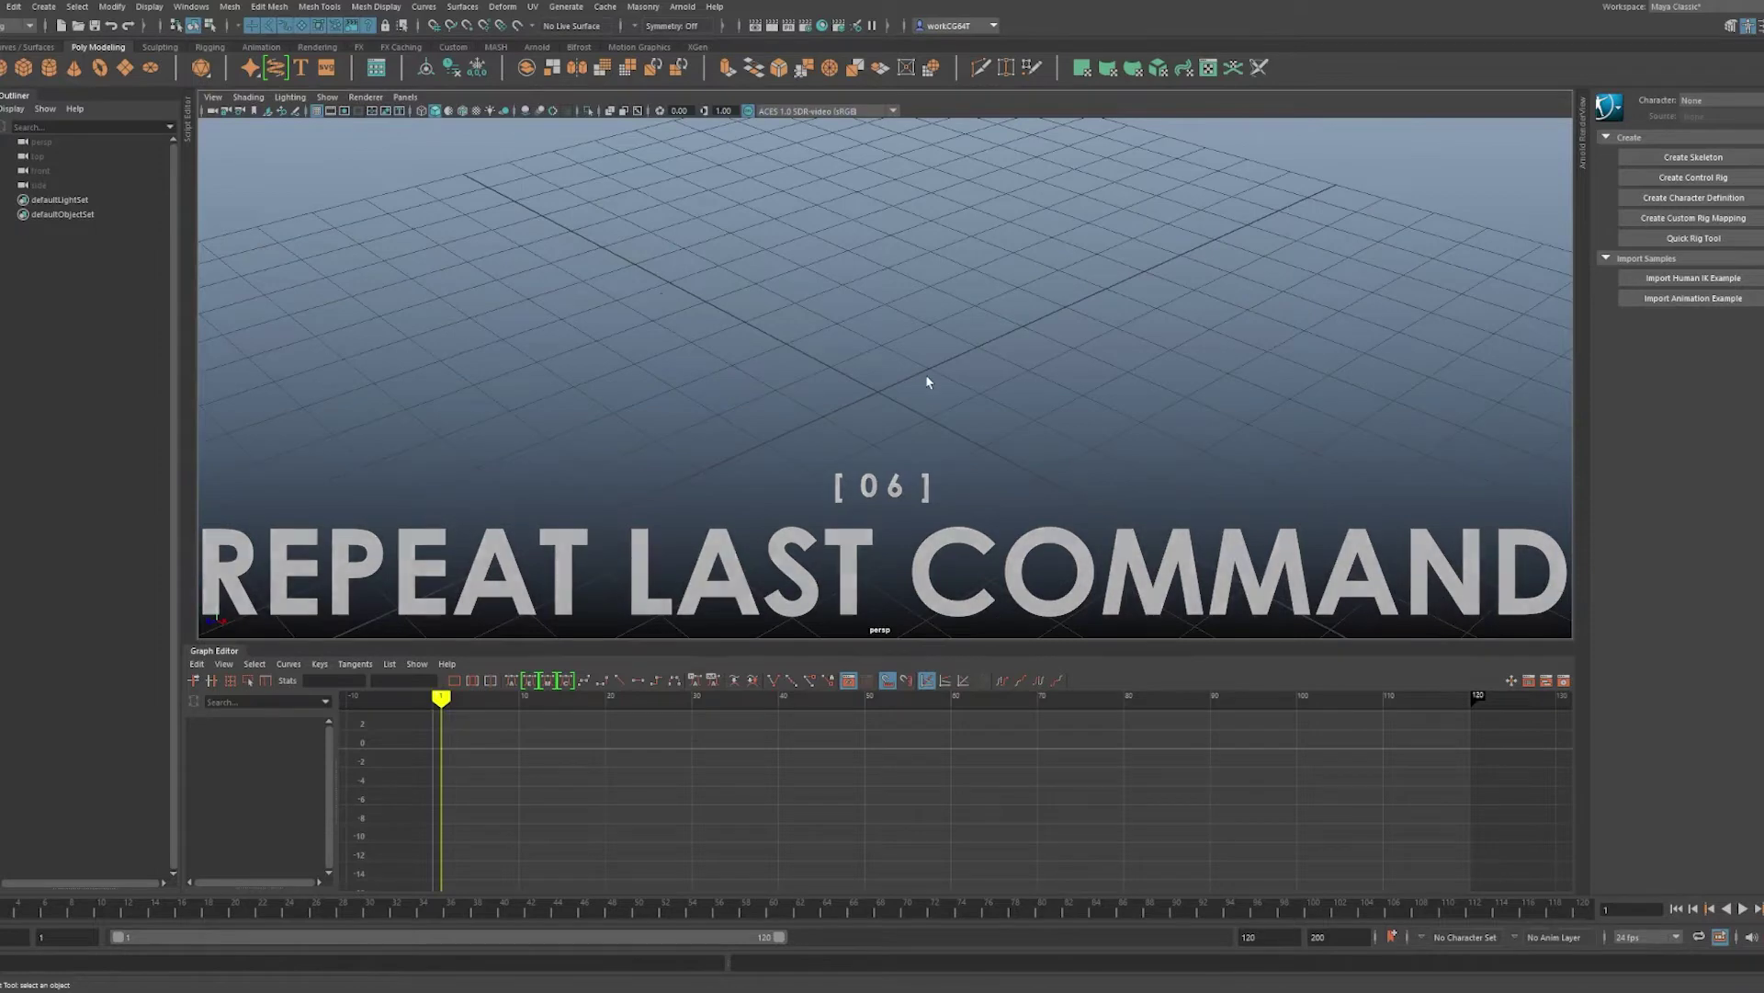
key(ctrl+z)
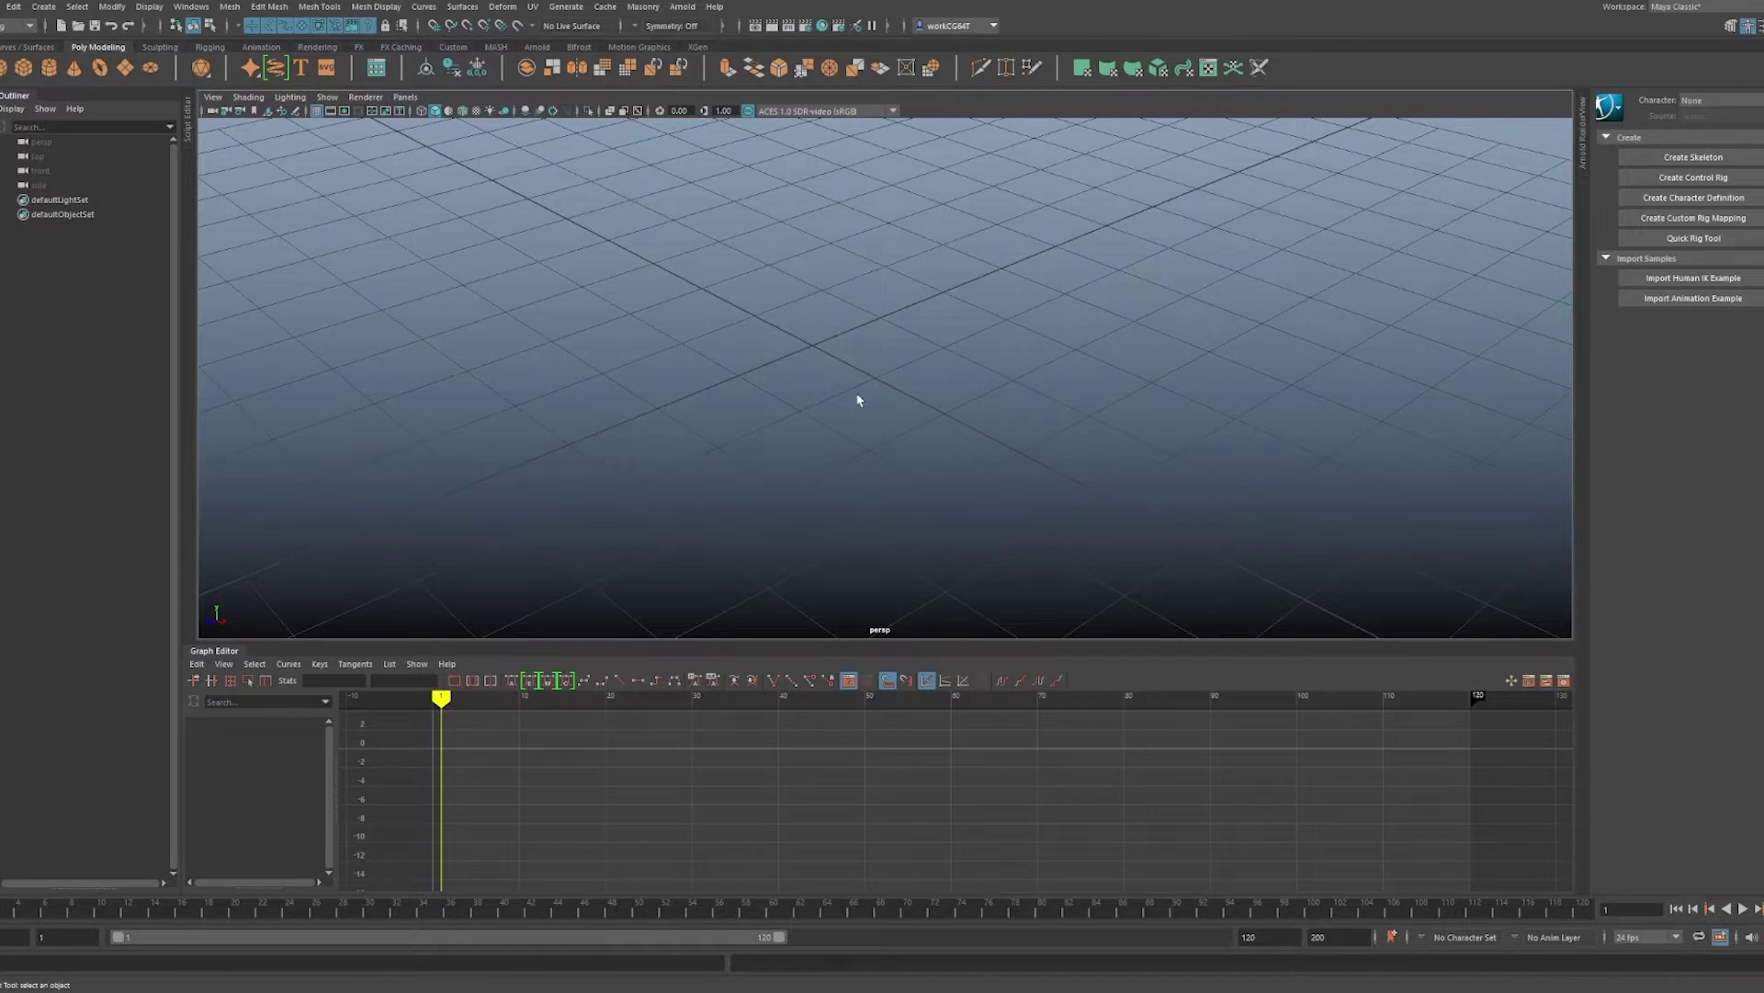
- Create a polygon cube and insert a horizontal edge loop halfway up its sides
shift+right_drag(913, 264, 905, 304)
scroll(896, 384, up, 3)
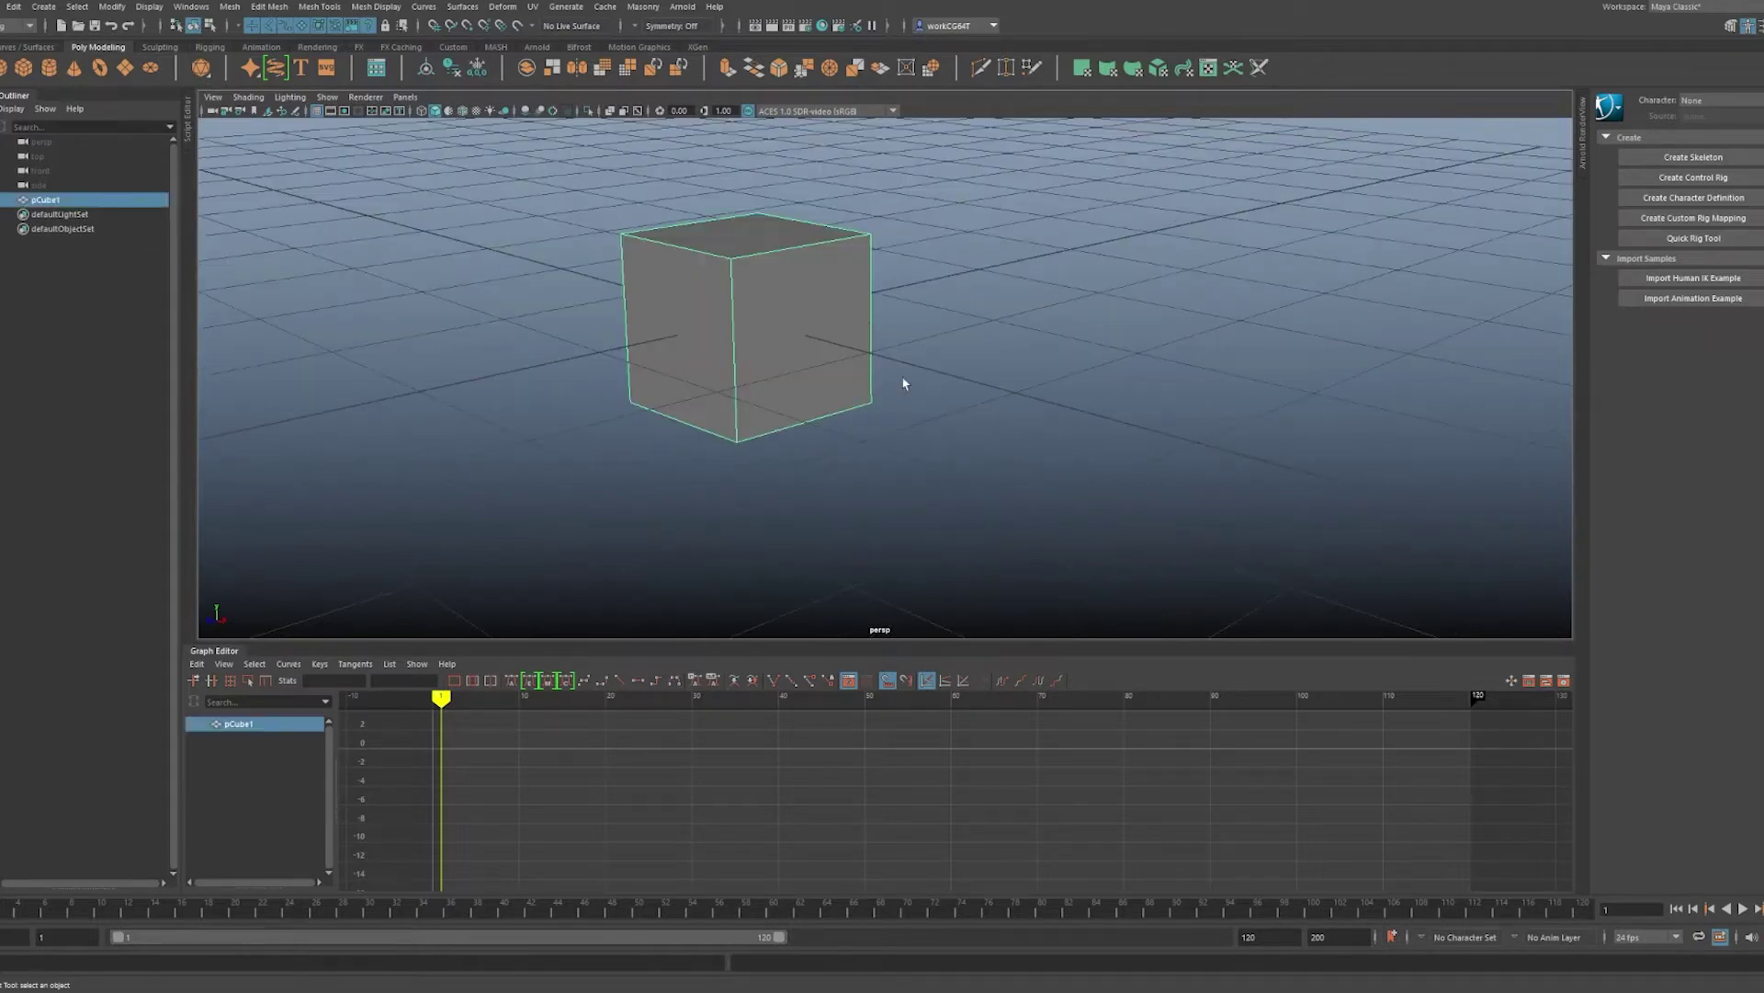
right_drag(774, 334, 779, 384)
click(727, 363)
alt+drag(779, 384, 1044, 417)
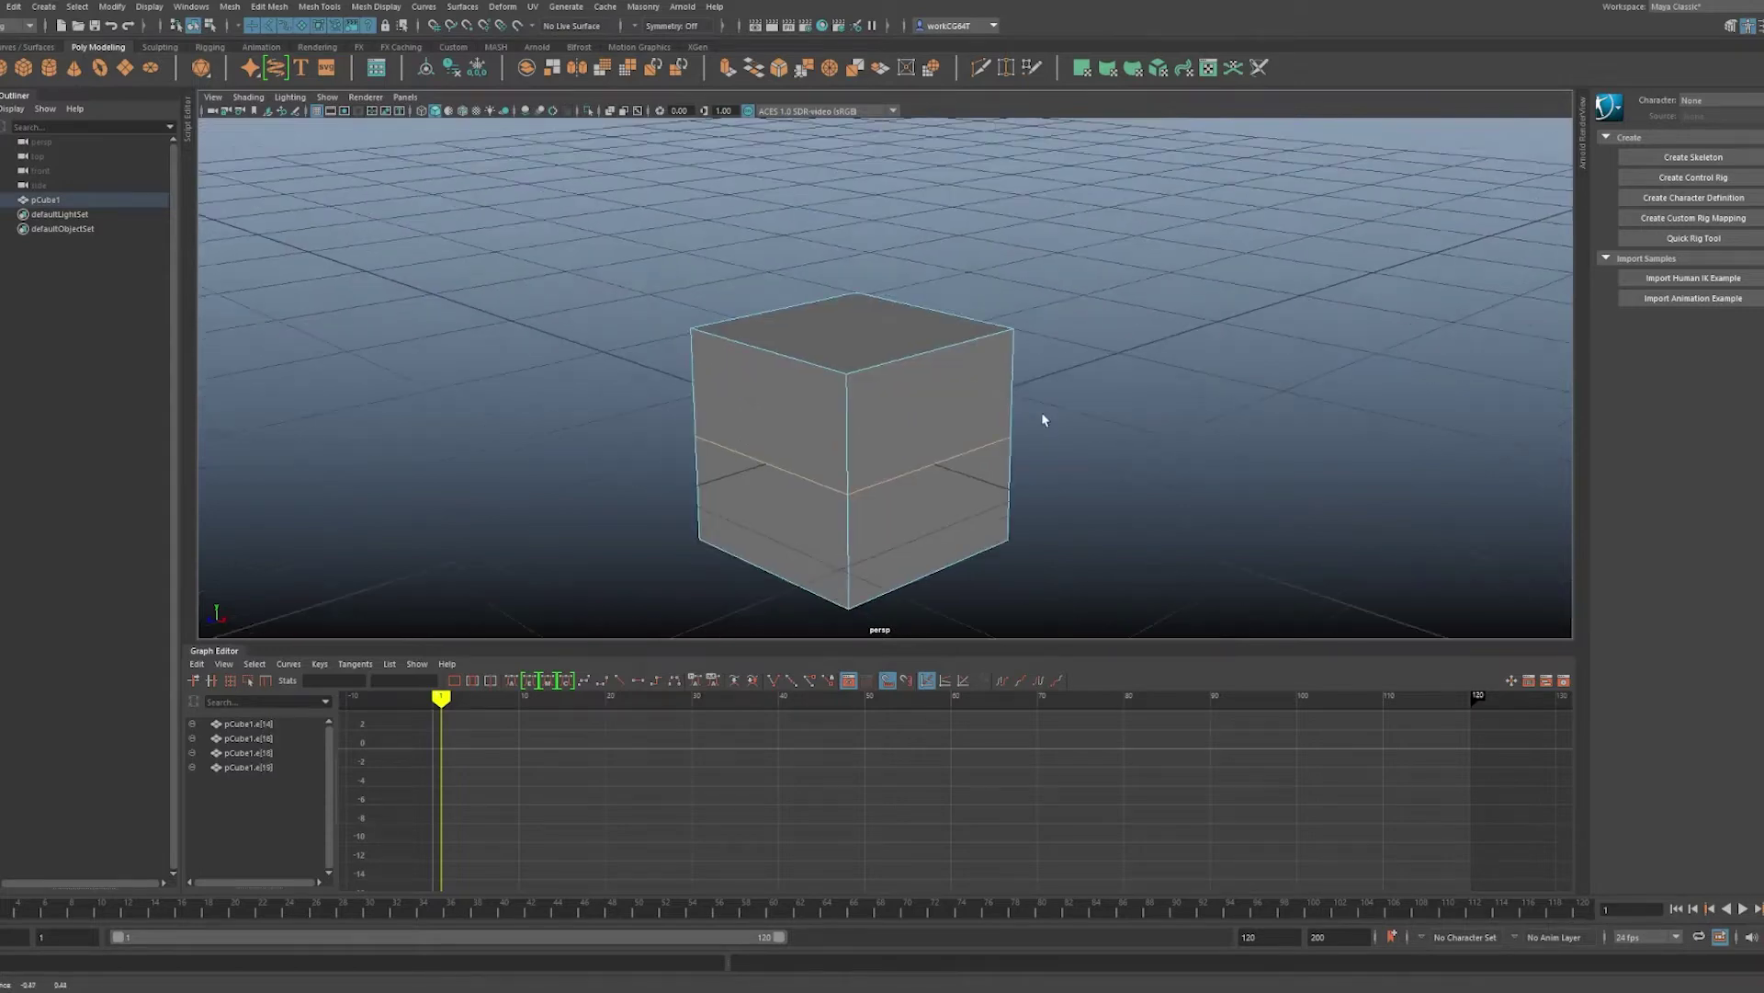
scroll(831, 429, up, 3)
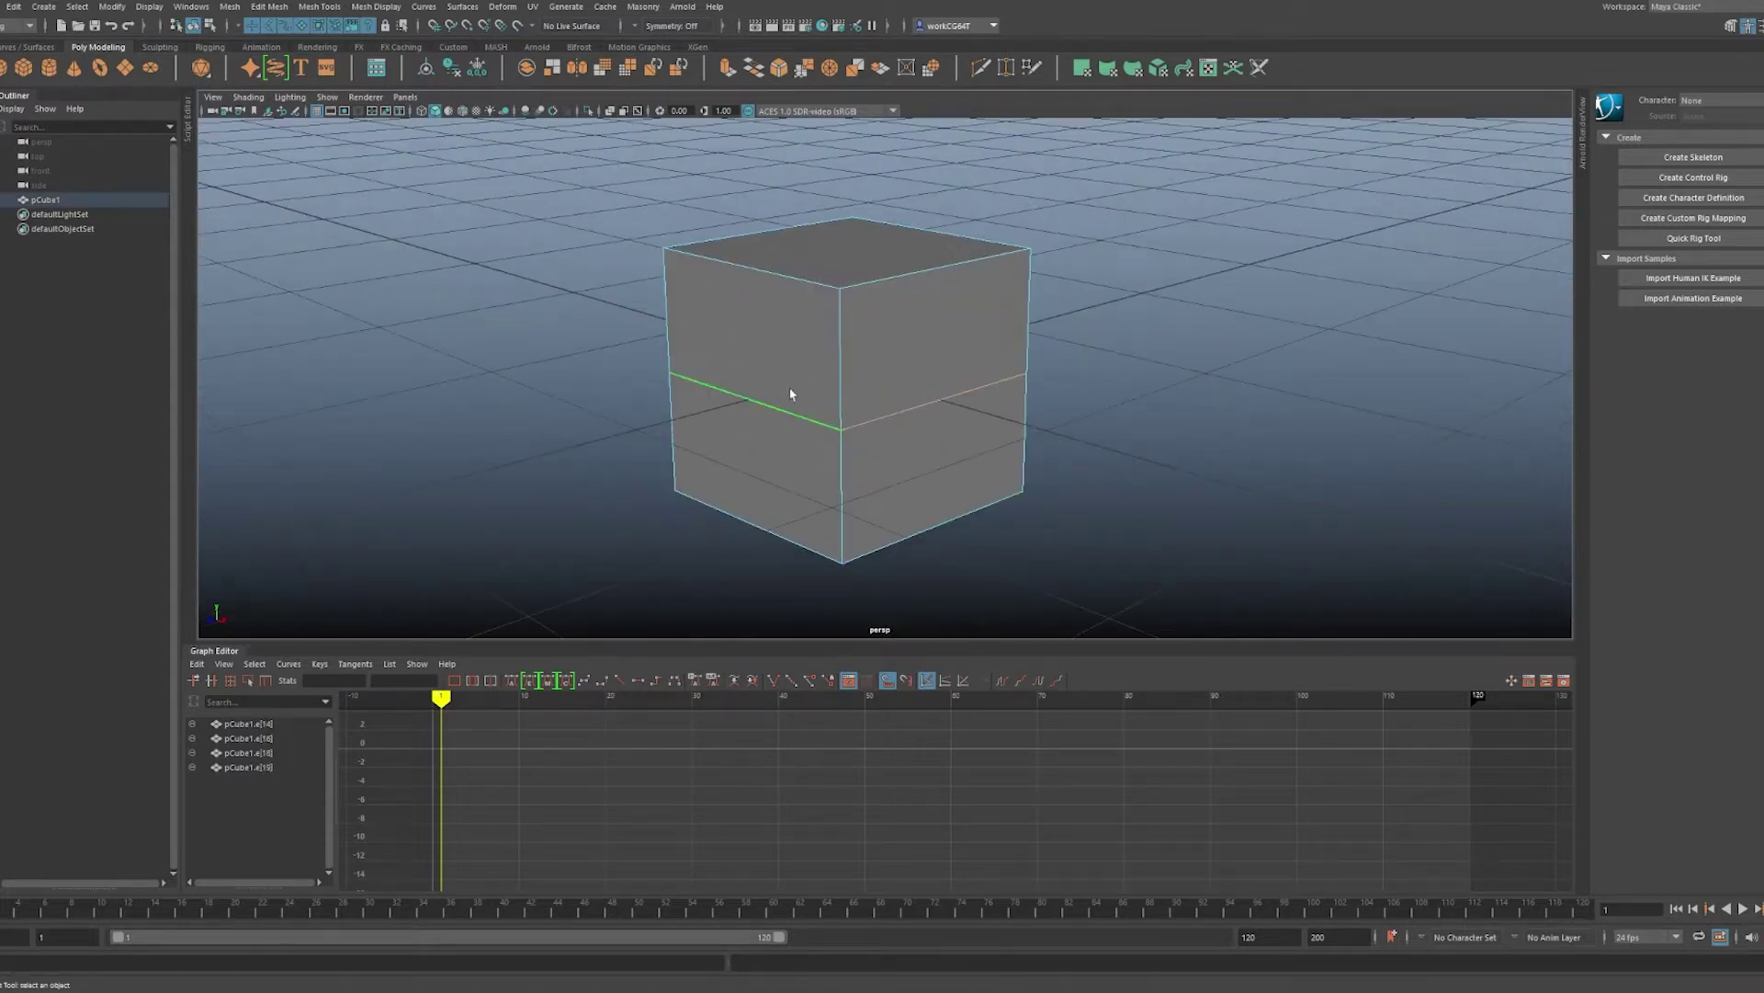
- Repeat the last edge loop command on further cube edges until each side is divided into a four-by-four grid
click(850, 364)
click(847, 505)
click(774, 408)
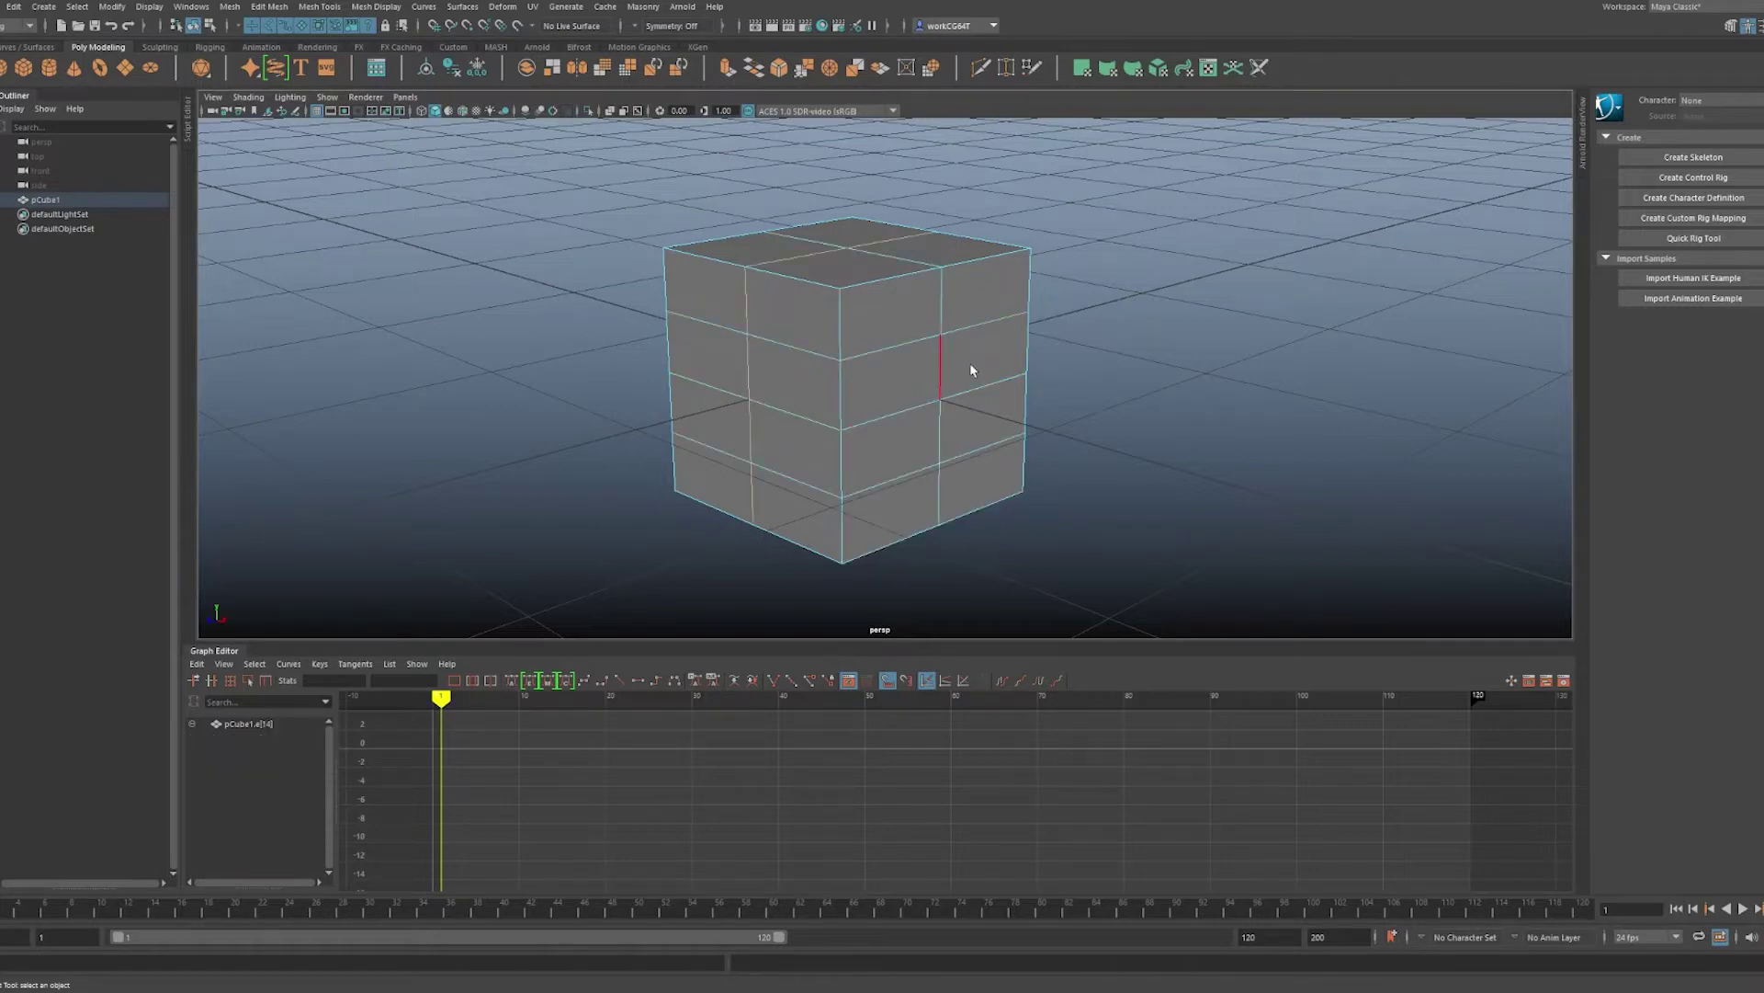
mouse_move(817, 295)
alt+mouse_down()
mouse_move(725, 264)
mouse_move(820, 321)
alt+mouse_up()
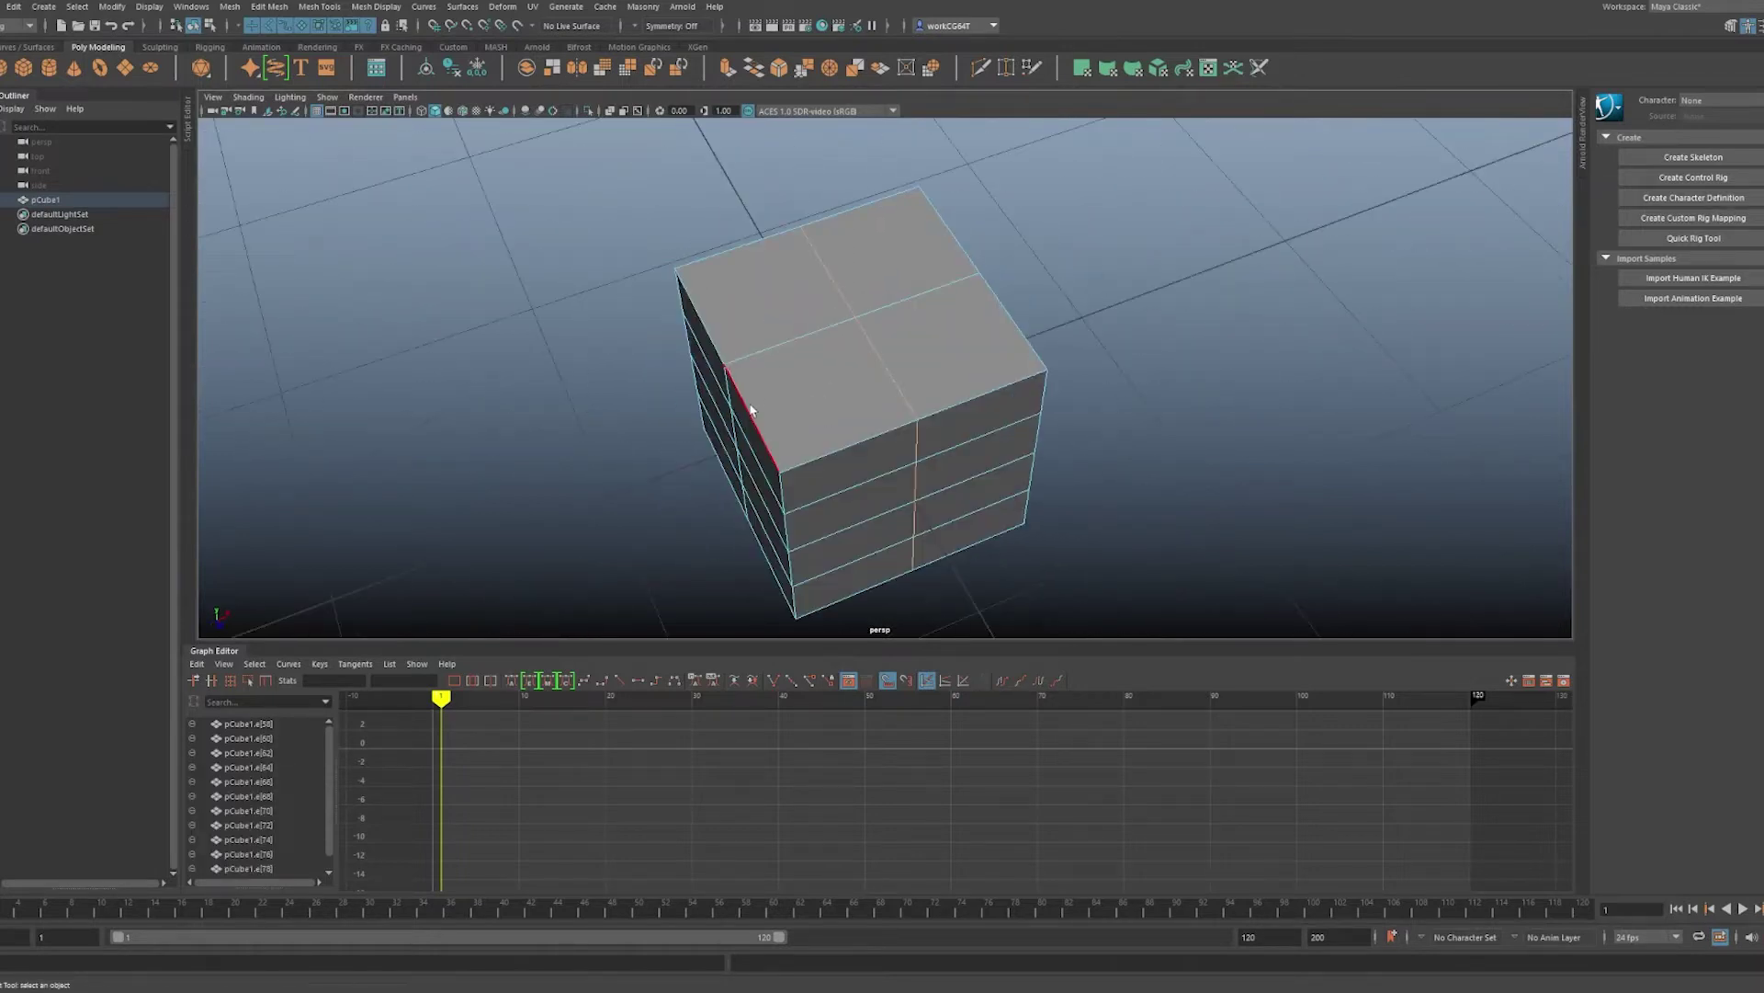
click(713, 305)
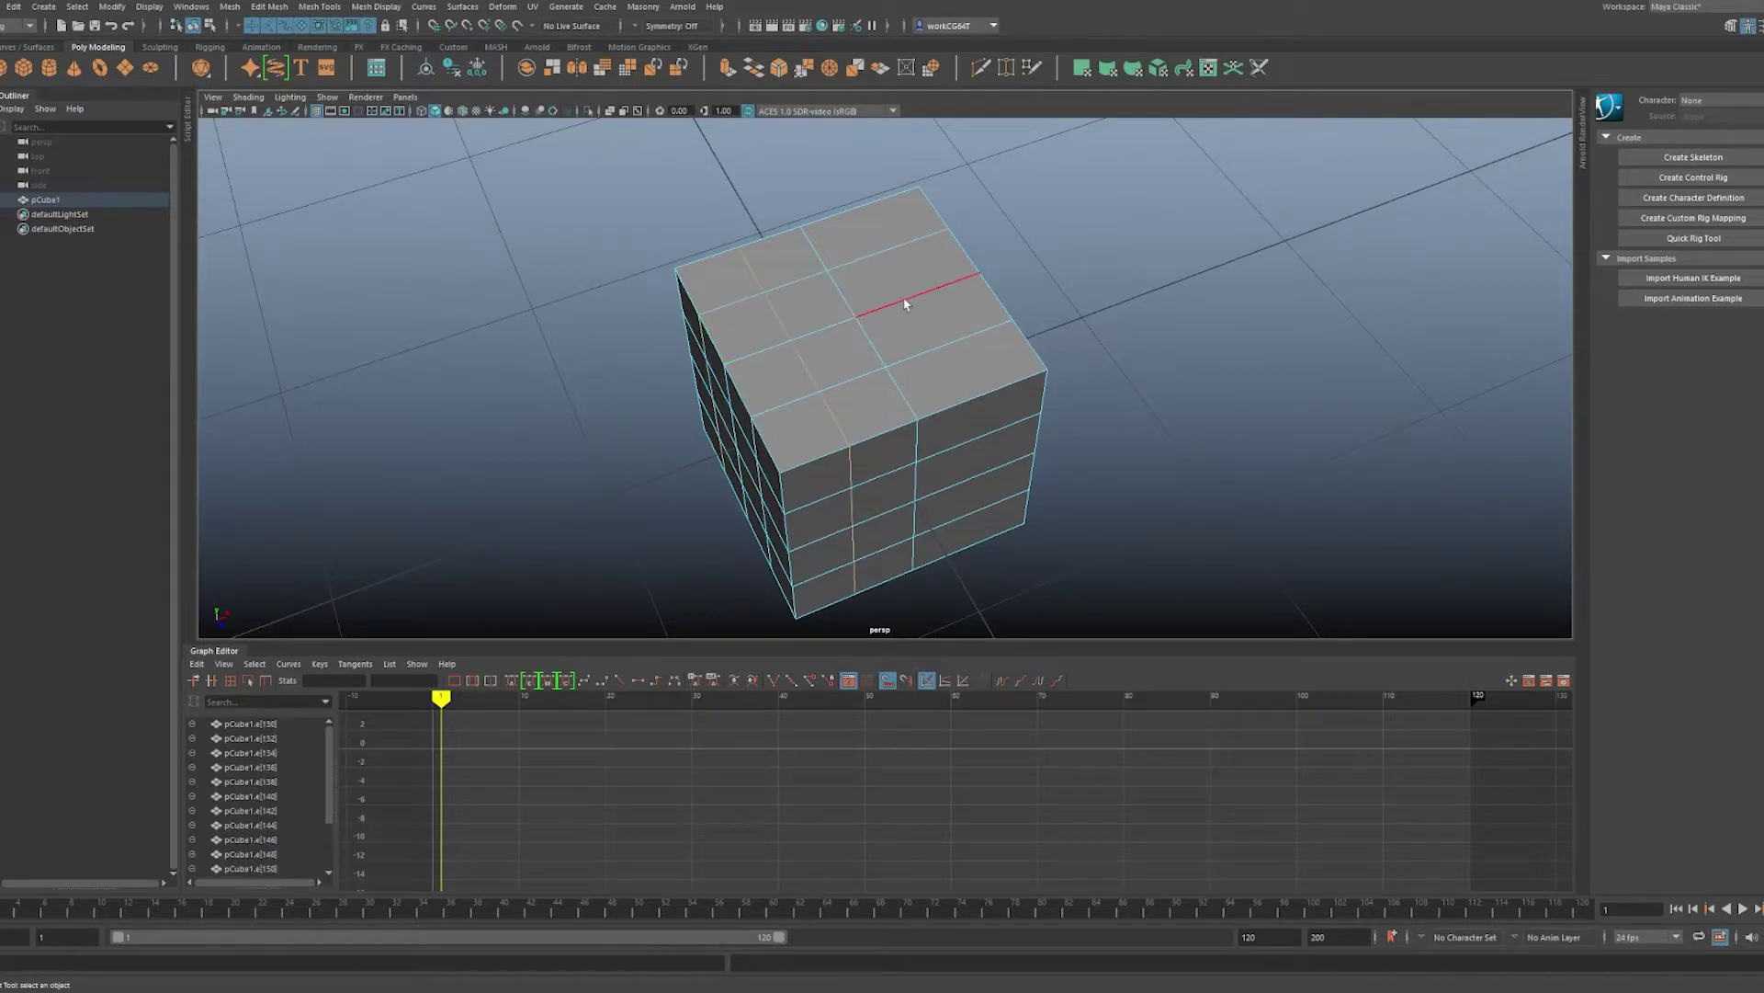
alt+drag(860, 411, 658, 386)
key(F8)
scroll(1164, 294, down, 4)
scroll(991, 404, up, 3)
alt+drag(991, 404, 933, 325)
key(F11)
alt+drag(871, 474, 1020, 464)
scroll(1002, 414, up, 4)
click(980, 357)
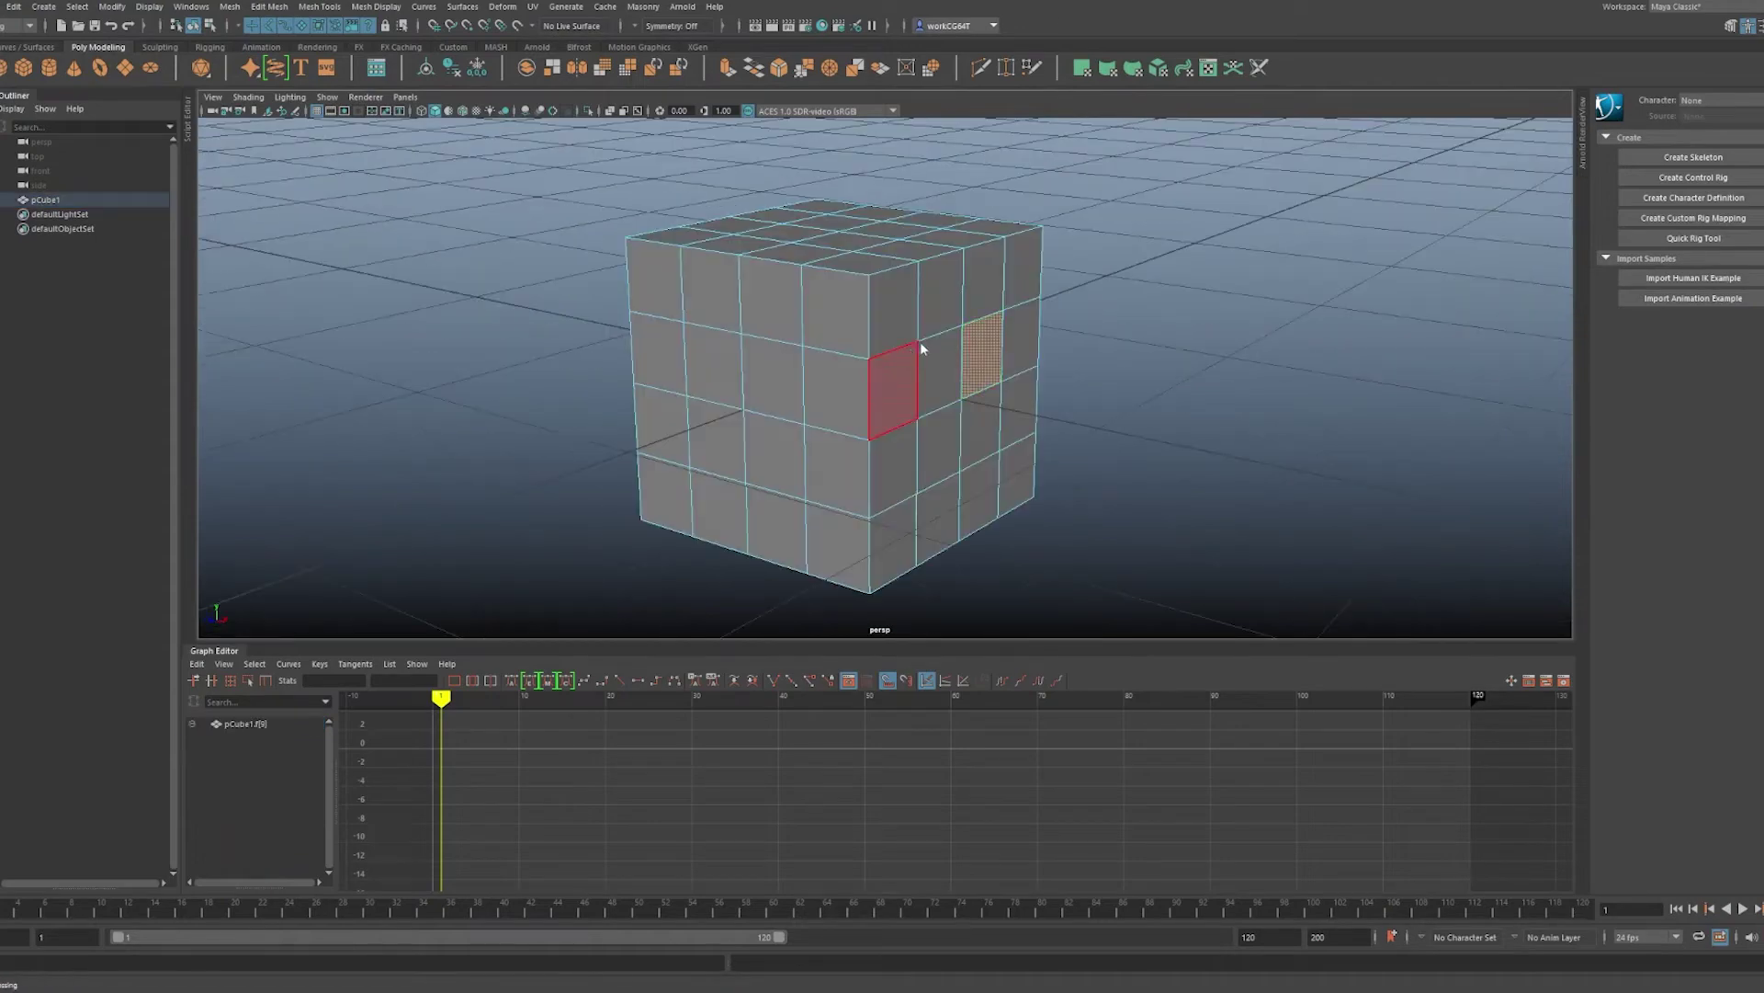
- Apply Smooth to the whole subdivided cube and leave the manipulator
key(F8)
shift+right_drag(1001, 309, 989, 393)
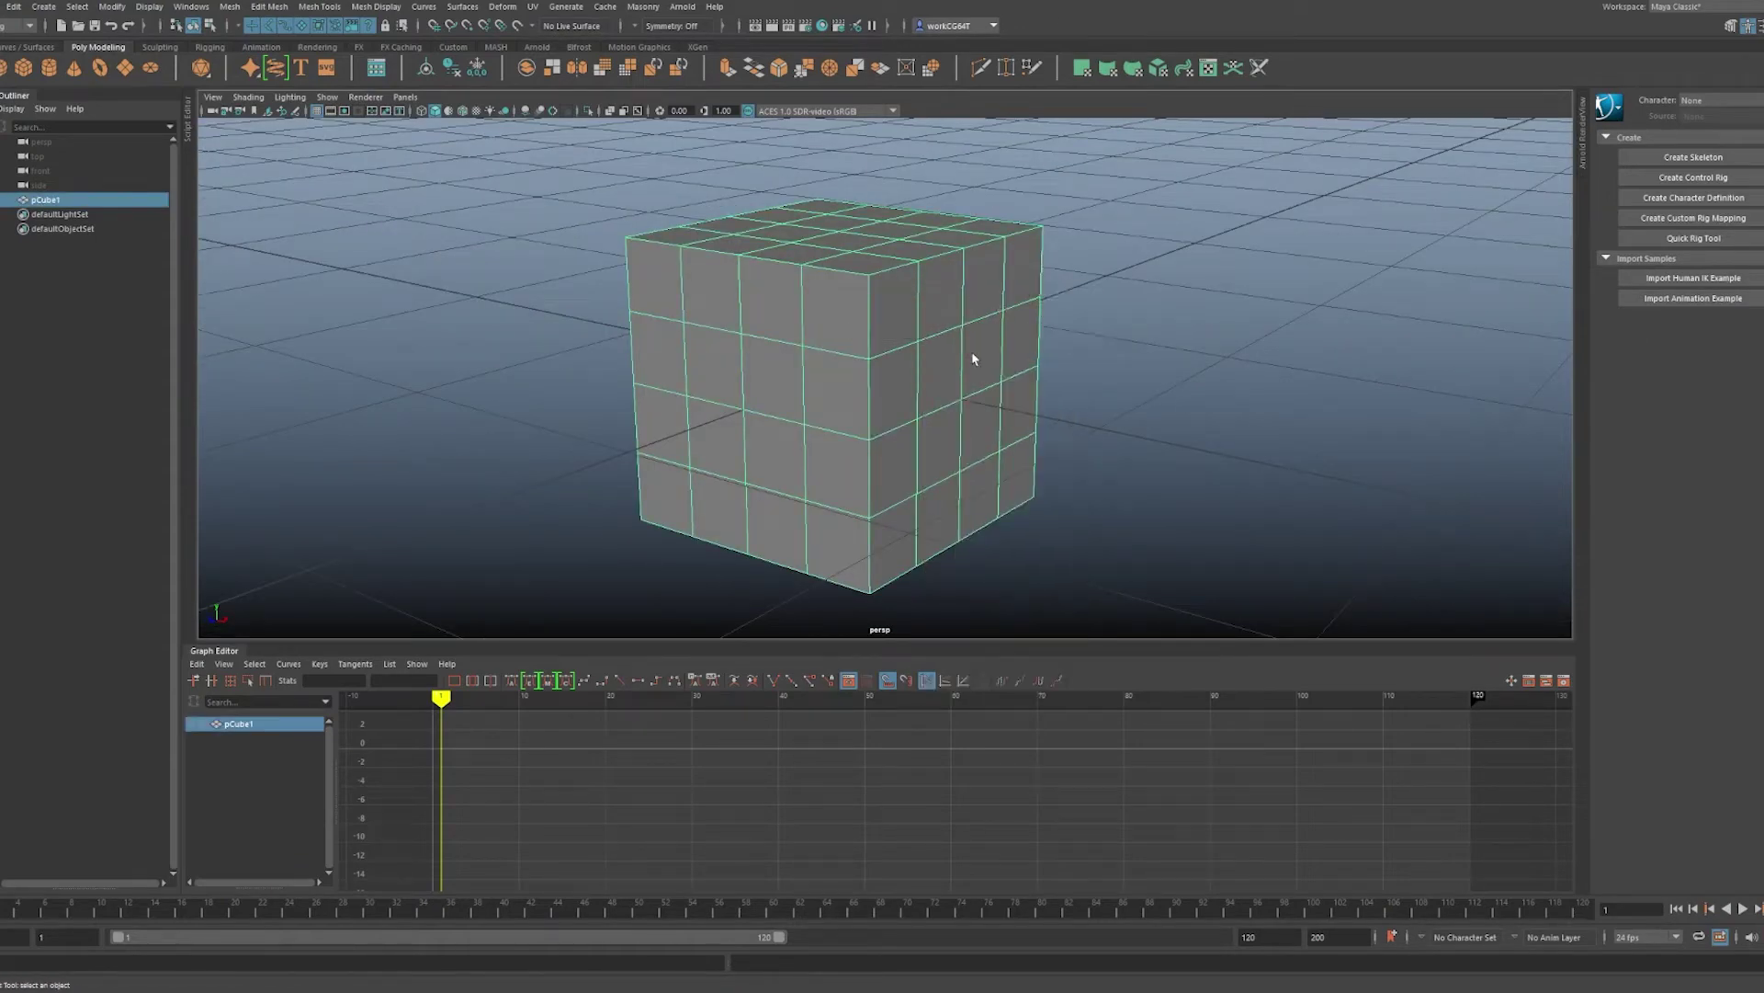
alt+drag(1037, 386, 1056, 402)
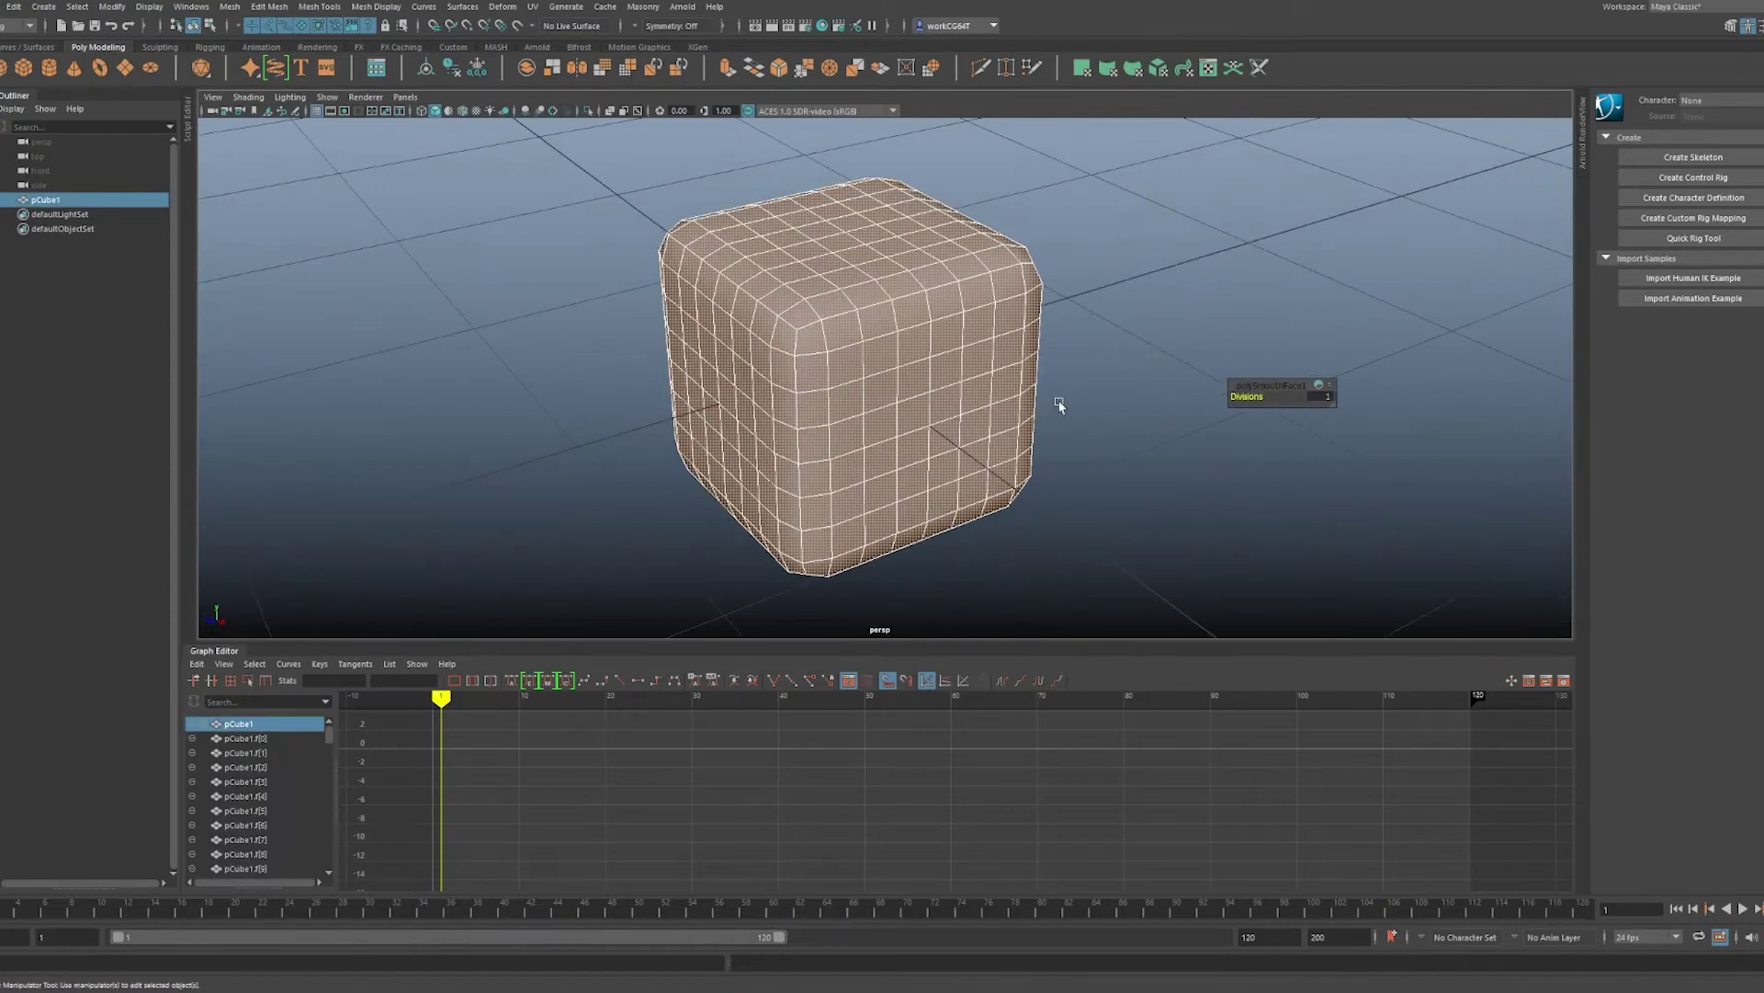
key(q)
alt+drag(918, 398, 873, 359)
- Circularize a block of six faces, two wide and three high, on one side of the smoothed cube and clear the selection
key(F11)
click(919, 338)
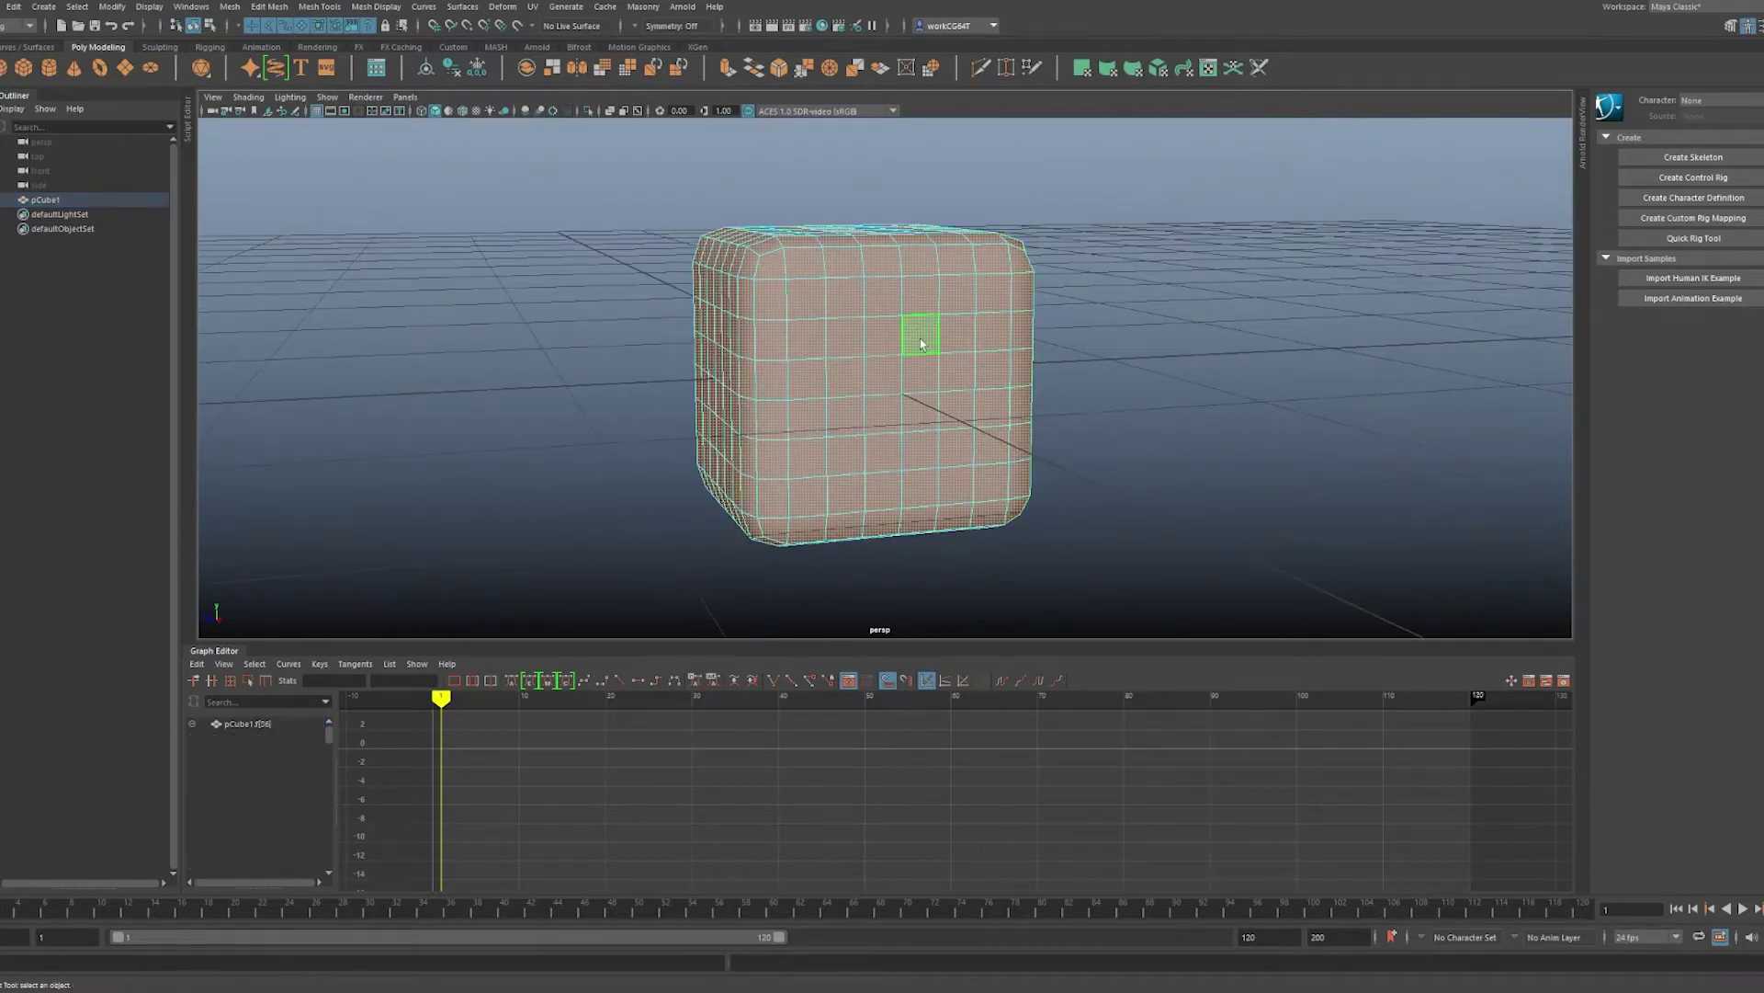
shift+click(886, 339)
shift+click(877, 373)
shift+click(879, 413)
shift+click(915, 411)
shift+click(911, 384)
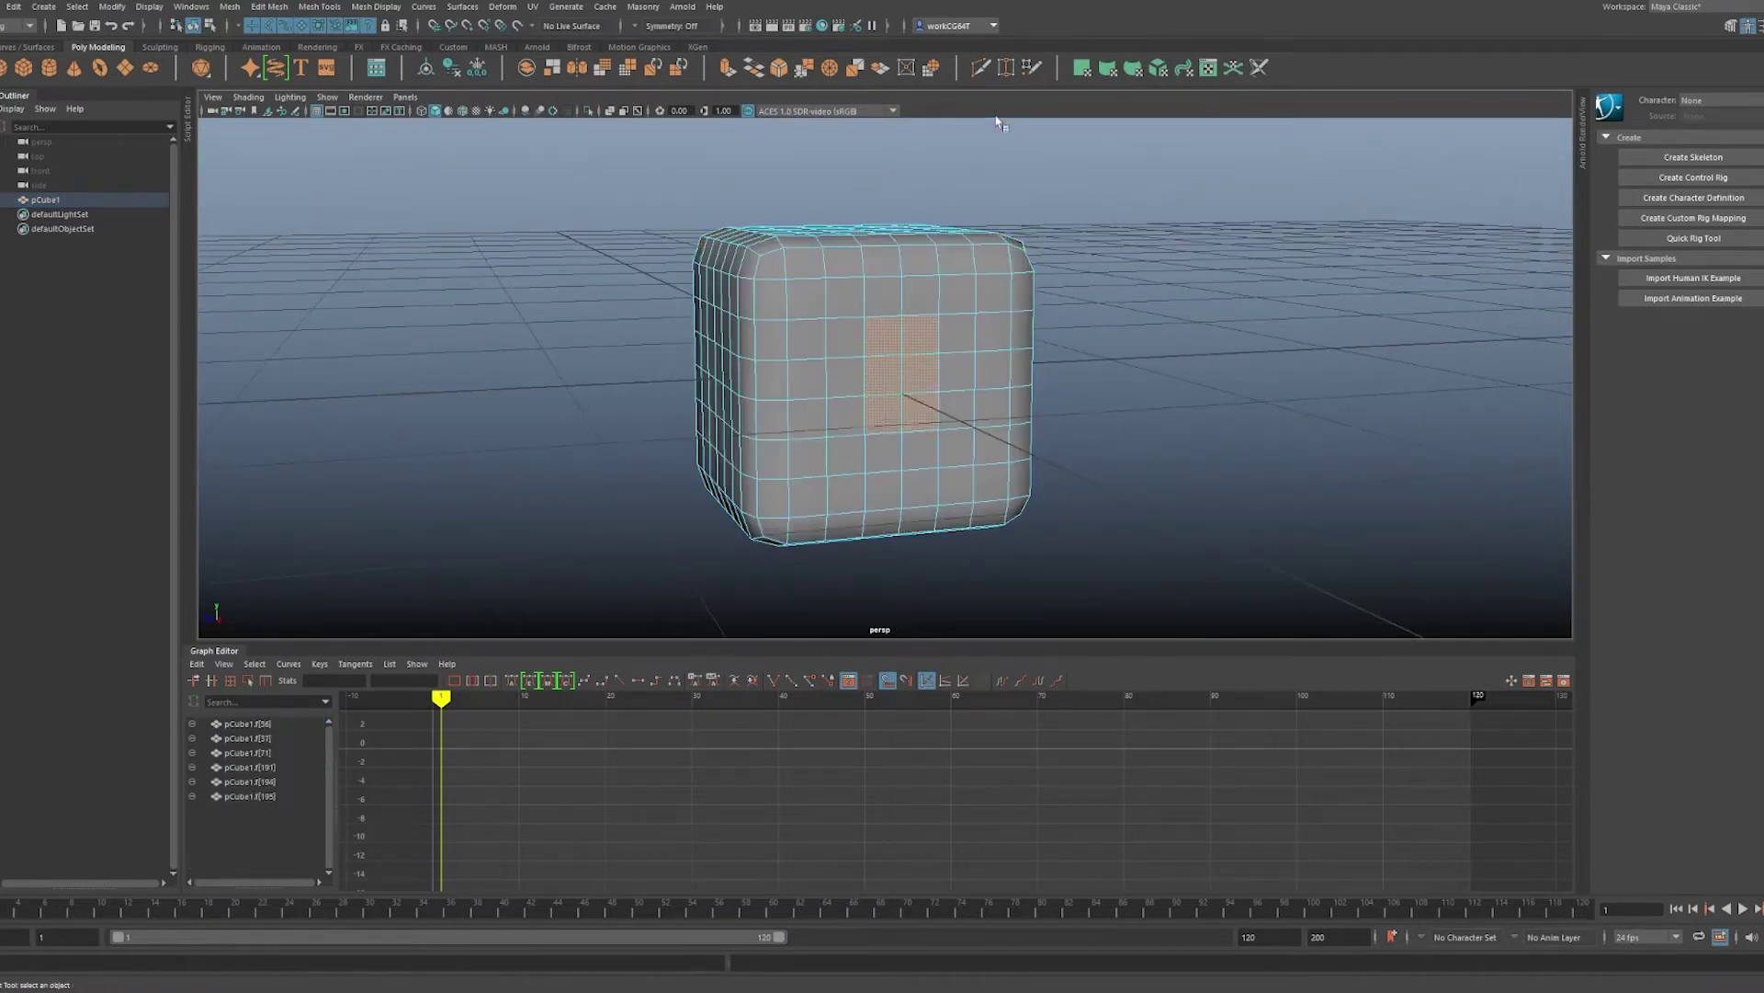
click(931, 69)
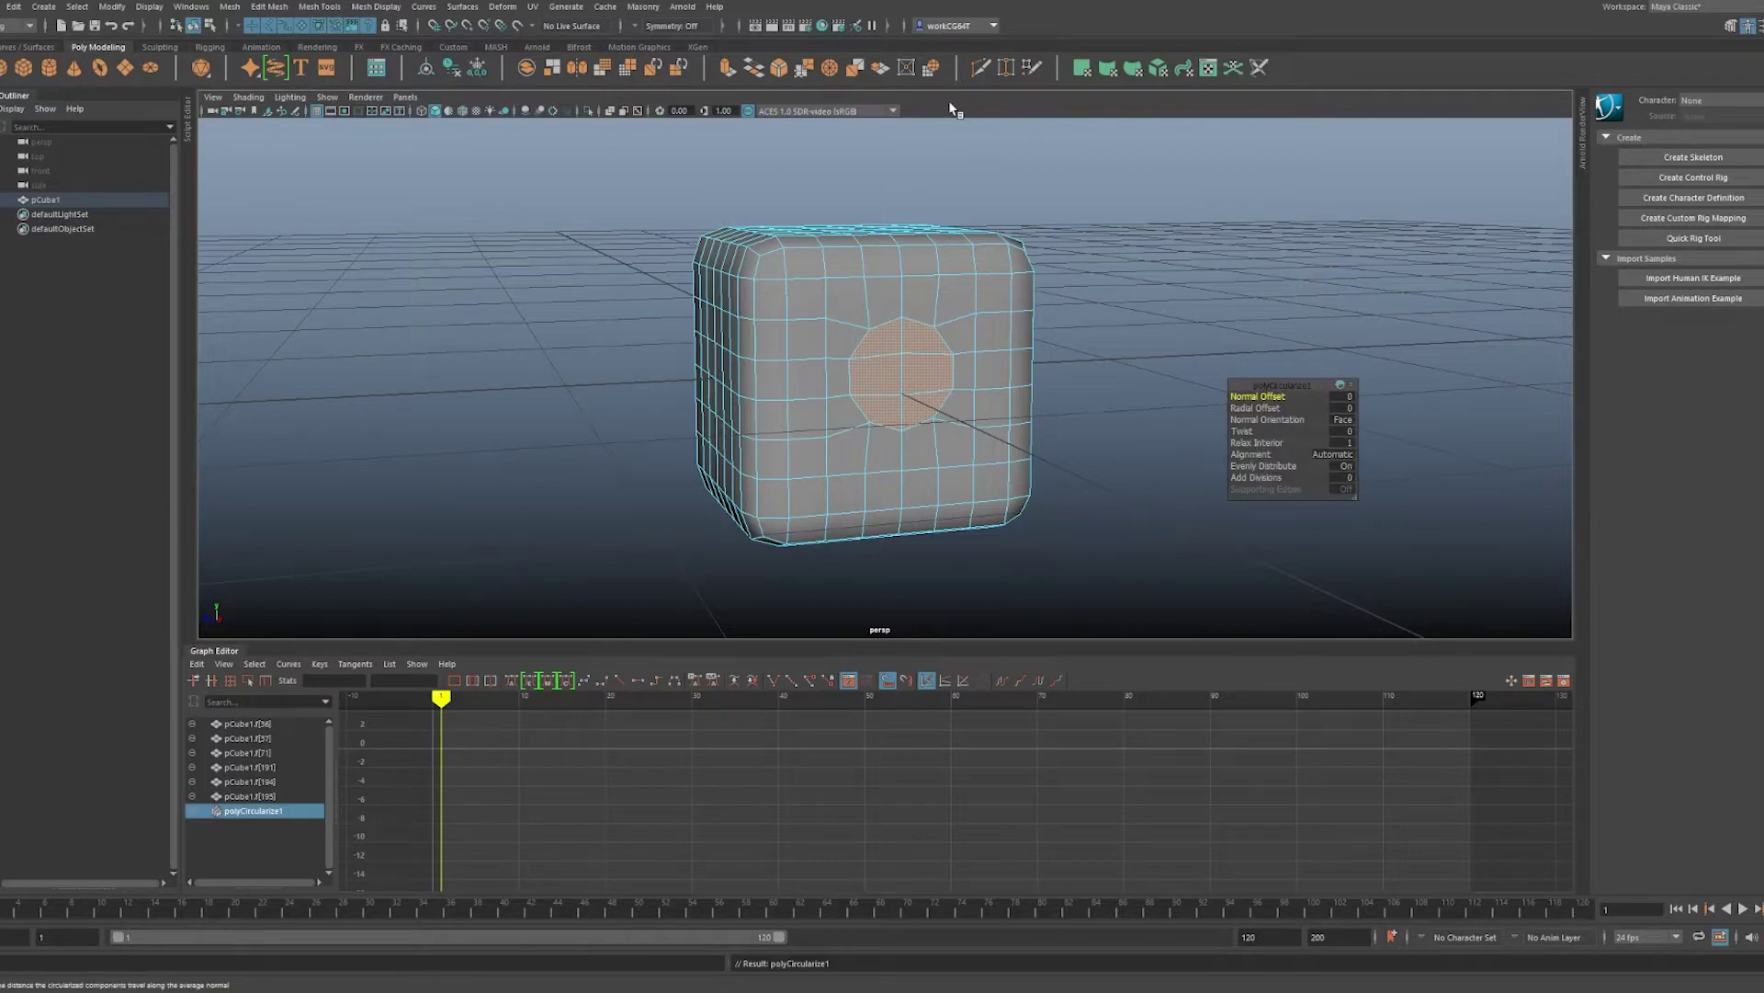
alt+drag(888, 349, 910, 271)
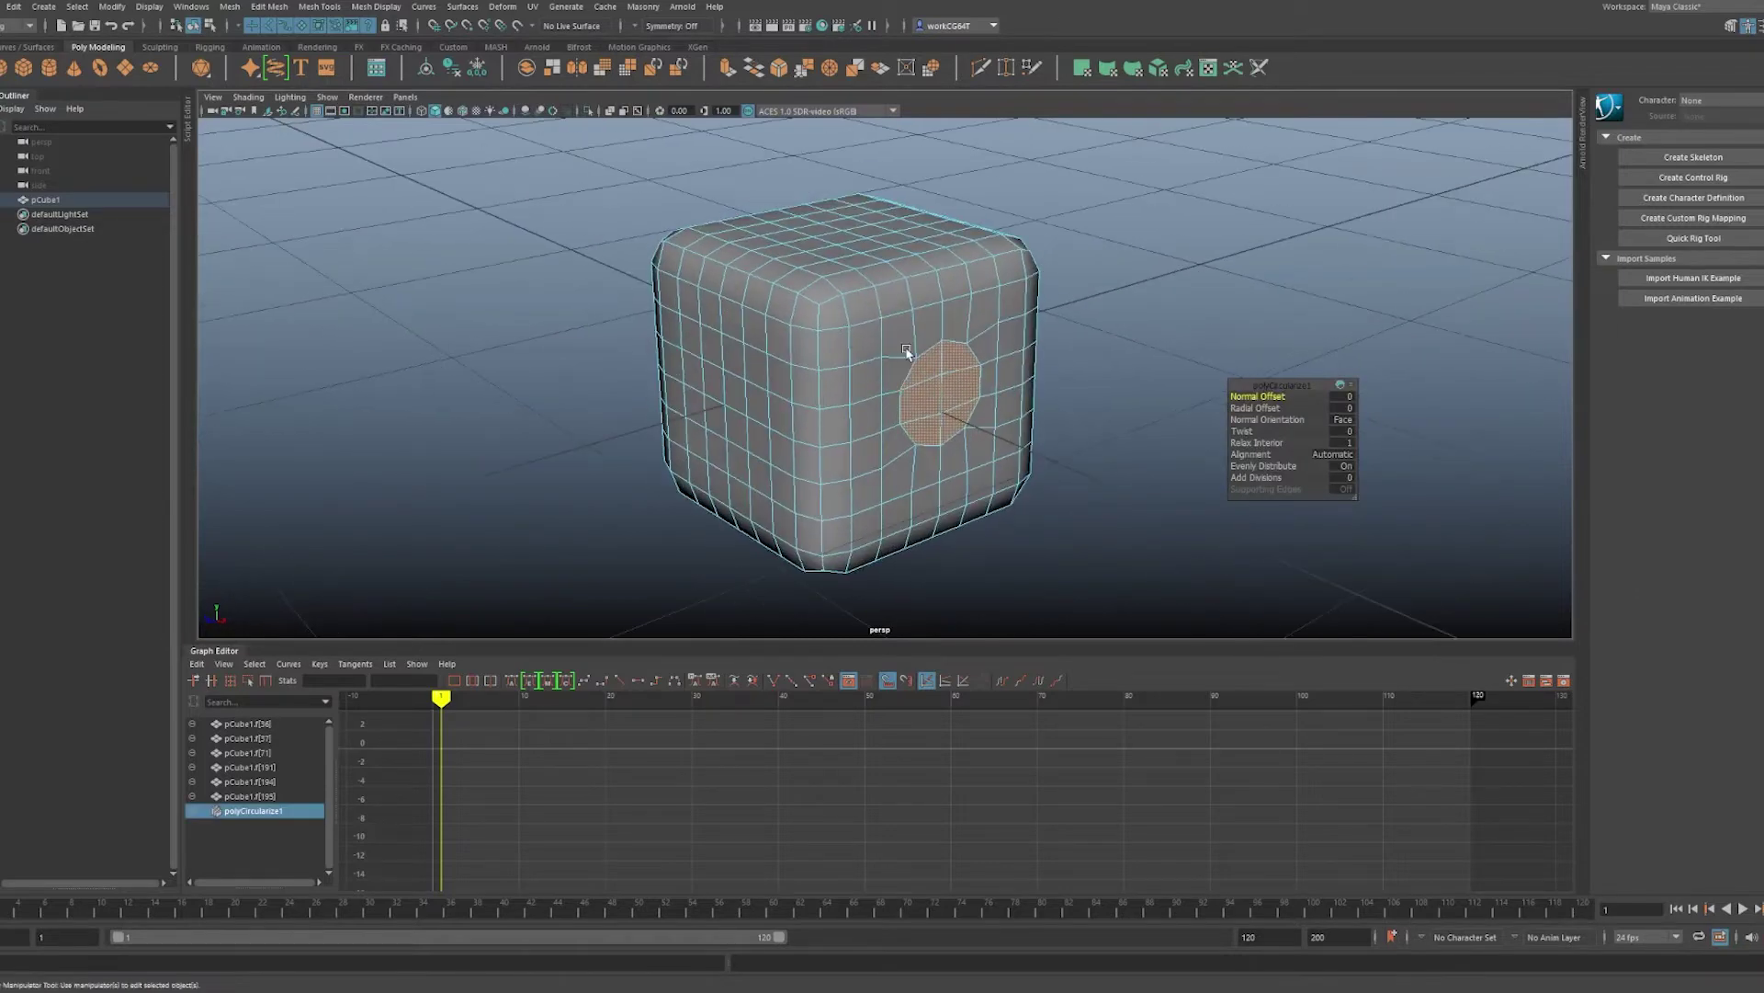
click(1169, 248)
- Try repeating the last Circularize command on five scattered faces of the adjacent cube side and undo it
alt+drag(720, 370, 804, 253)
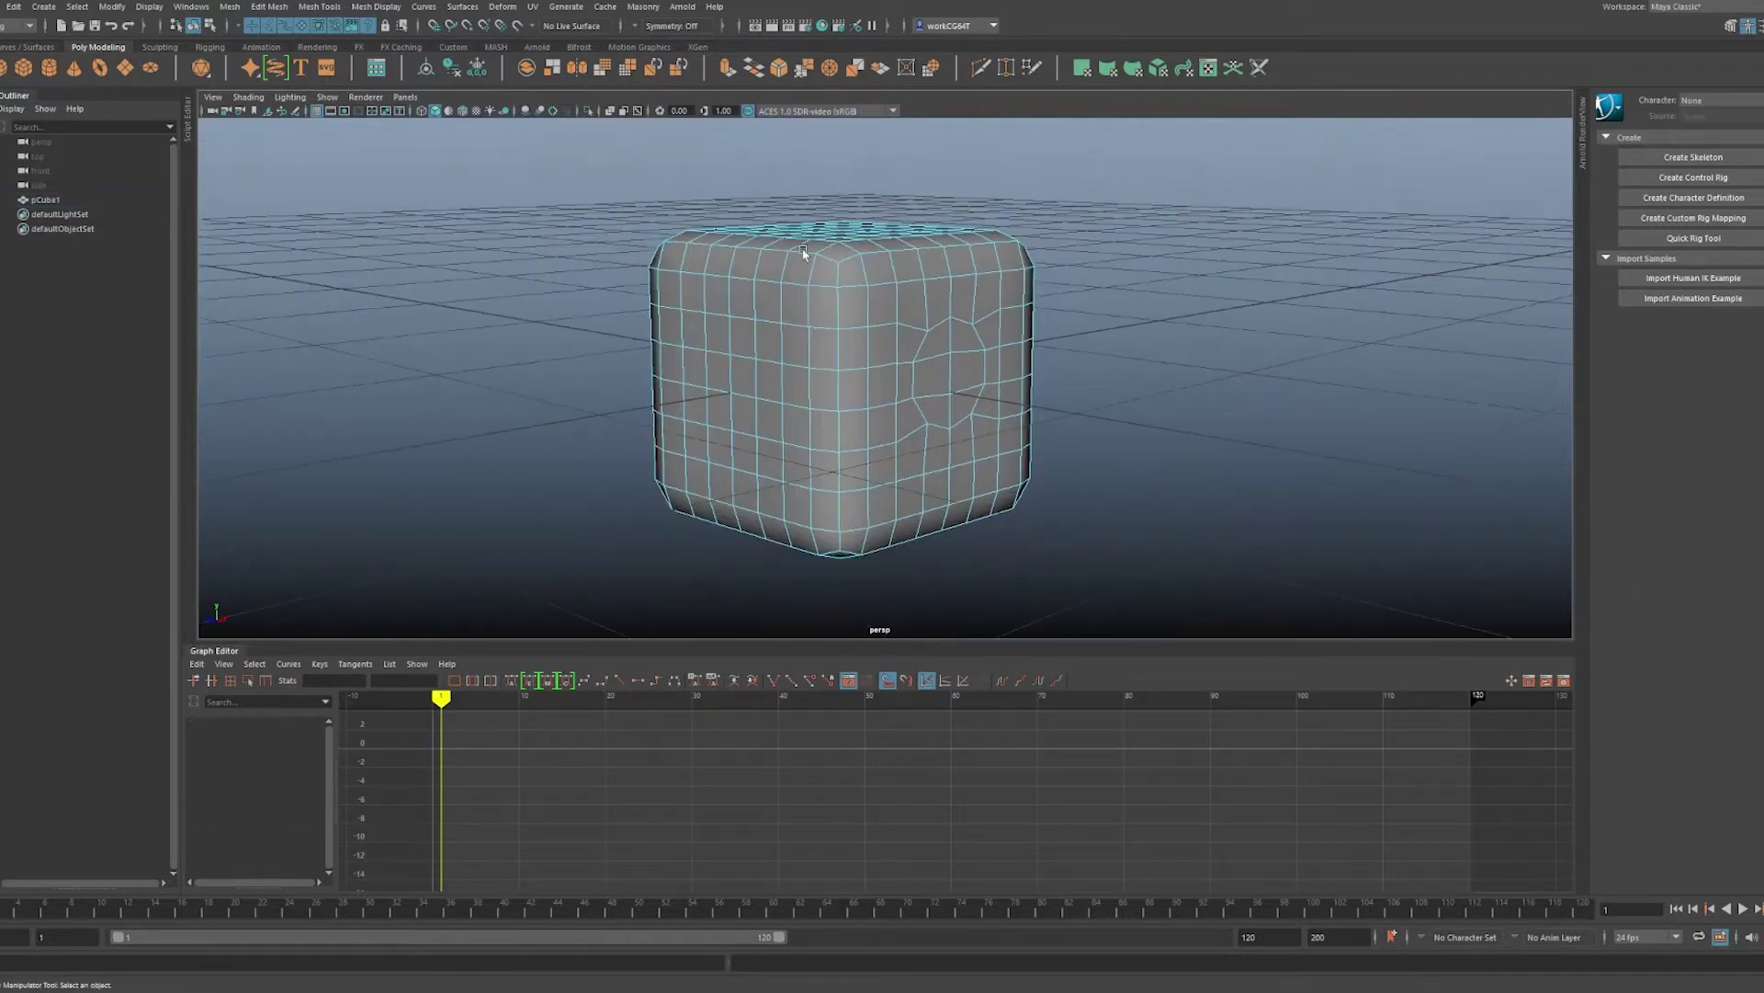
click(774, 305)
shift+click(699, 416)
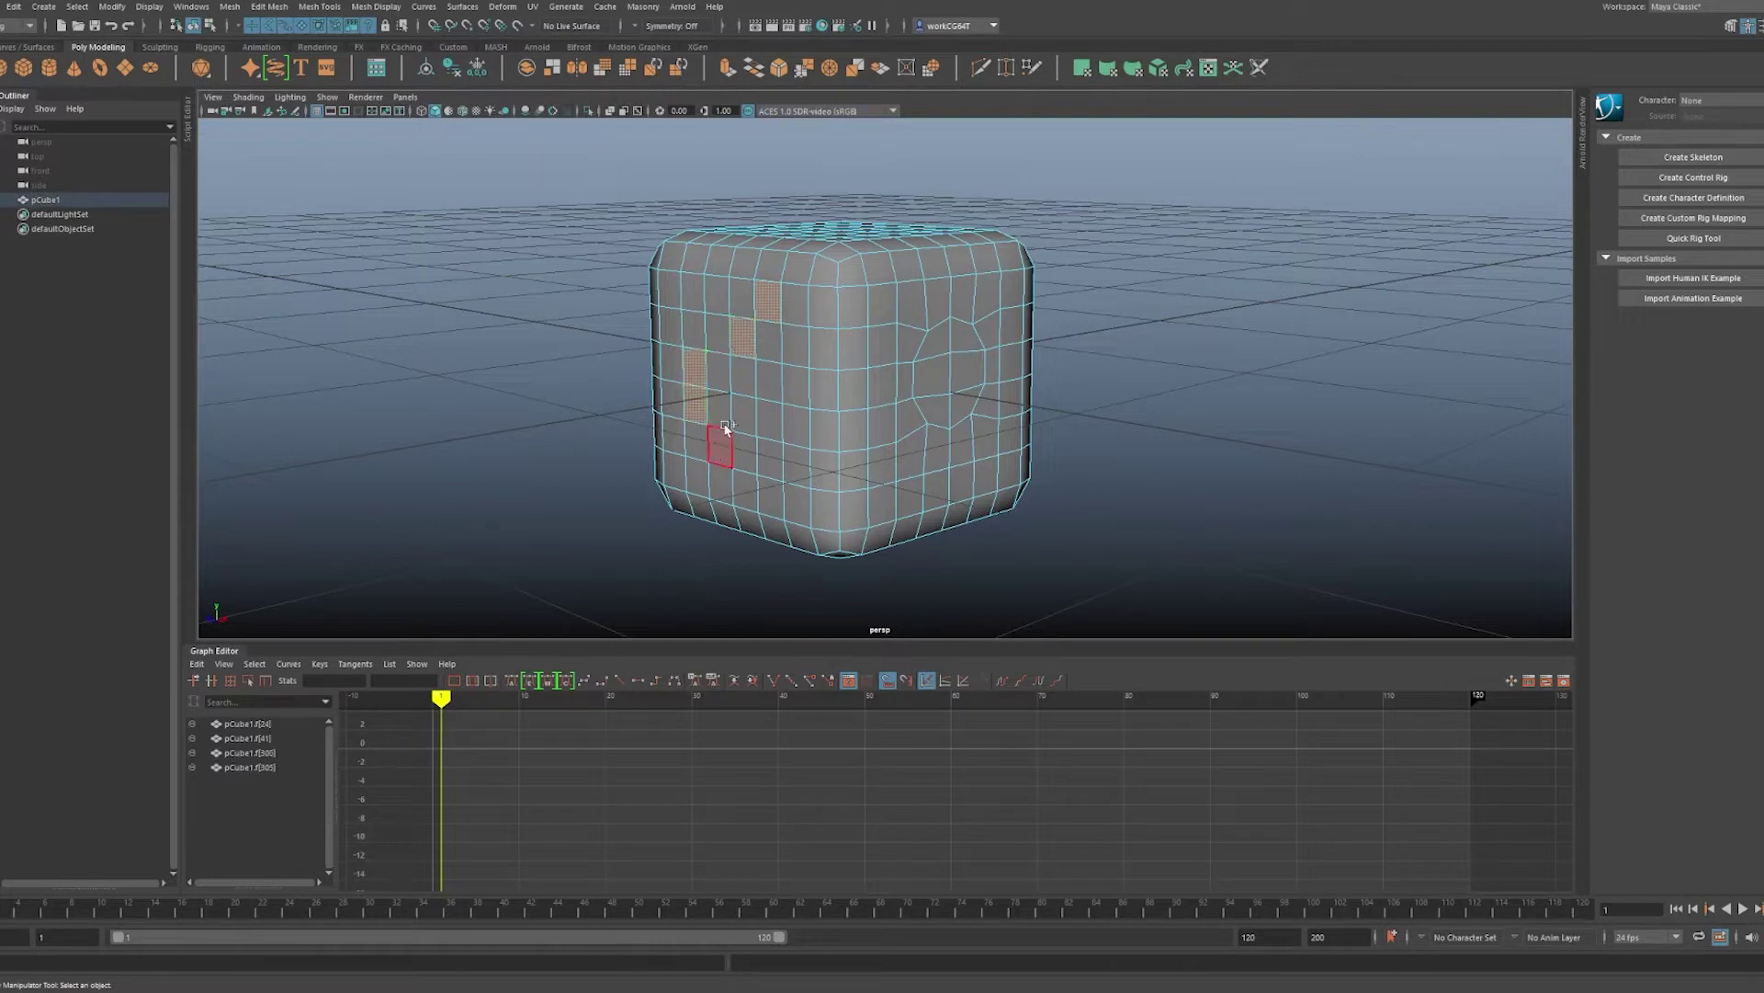
shift+click(745, 418)
key(g)
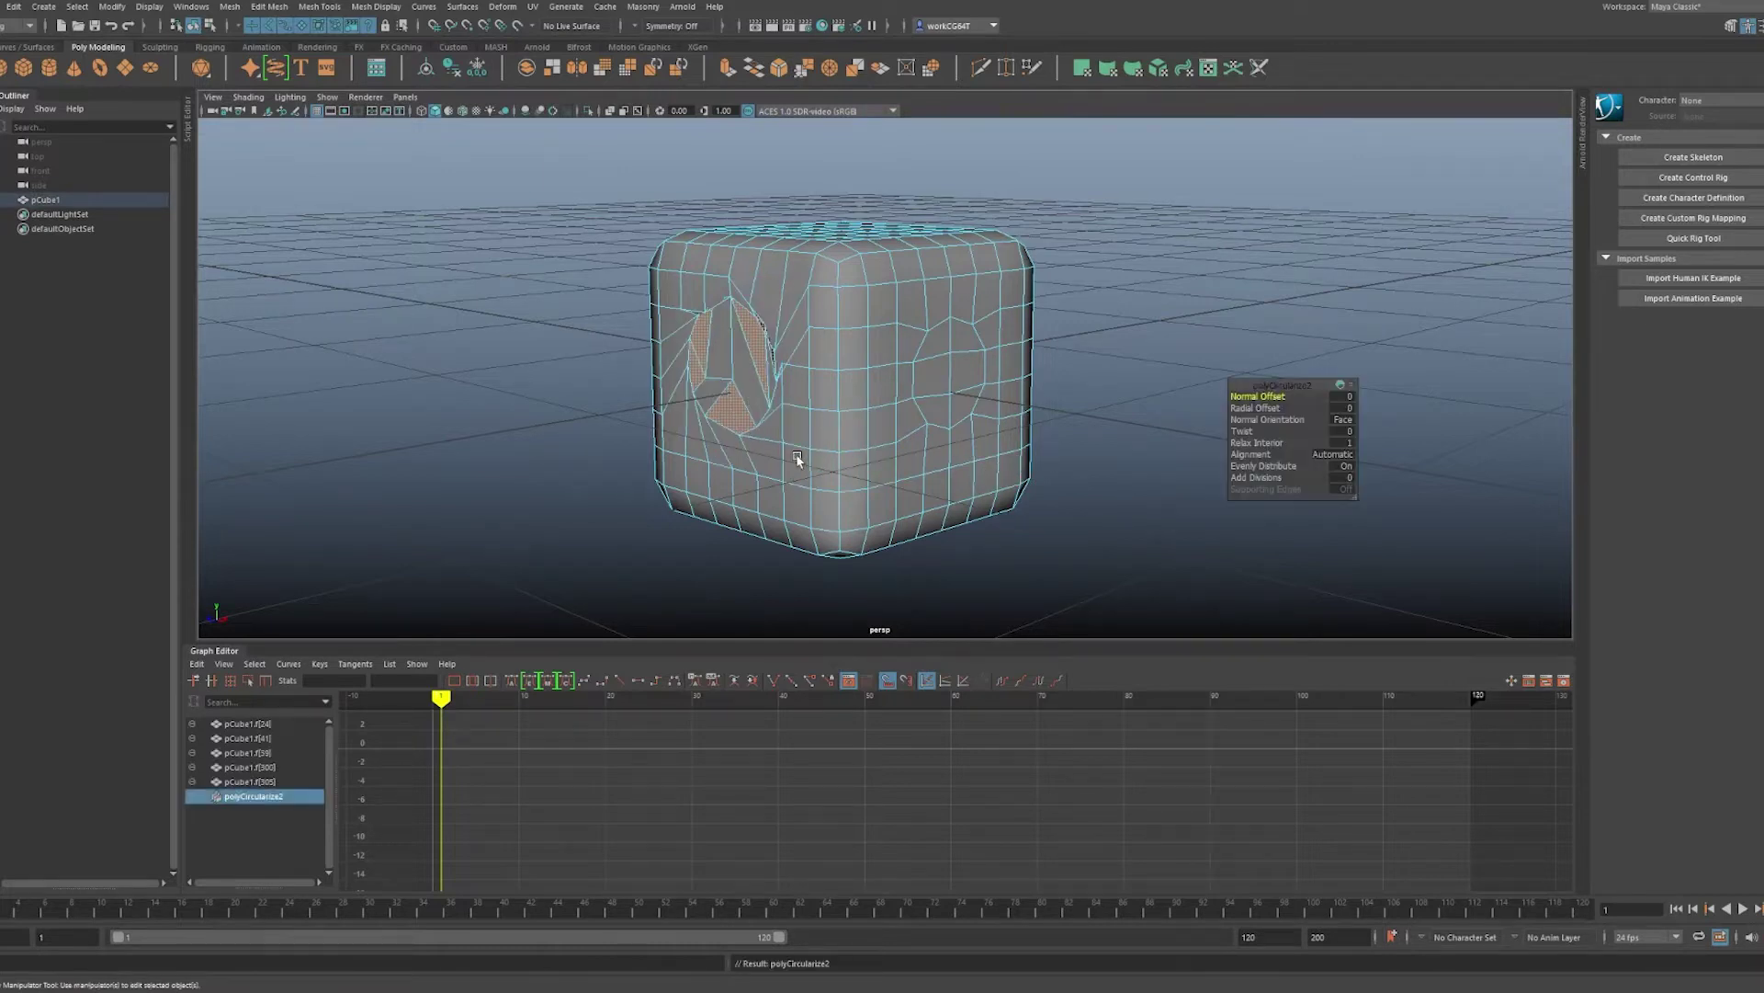
alt+drag(797, 459, 827, 409)
key(ctrl+z)
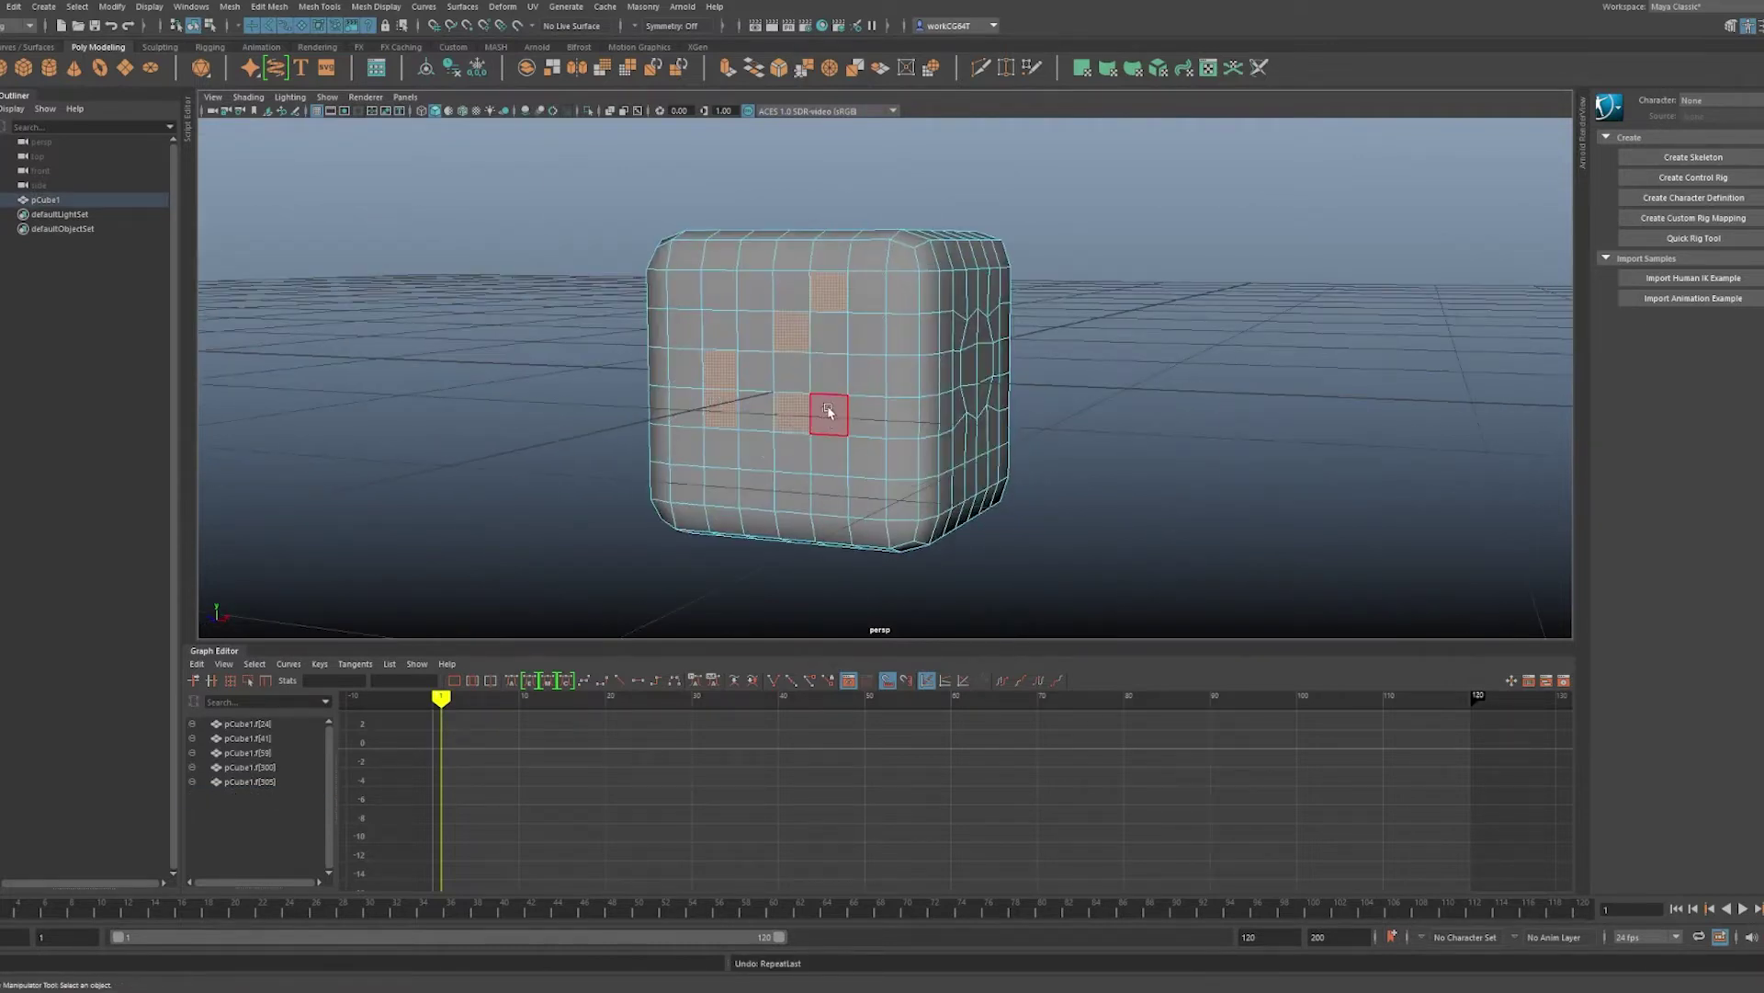
- Grow the scattered face selection twice into one large block on the cube side and repeat Circularize on it
click(758, 377)
key(shift+period)
key(shift+period)
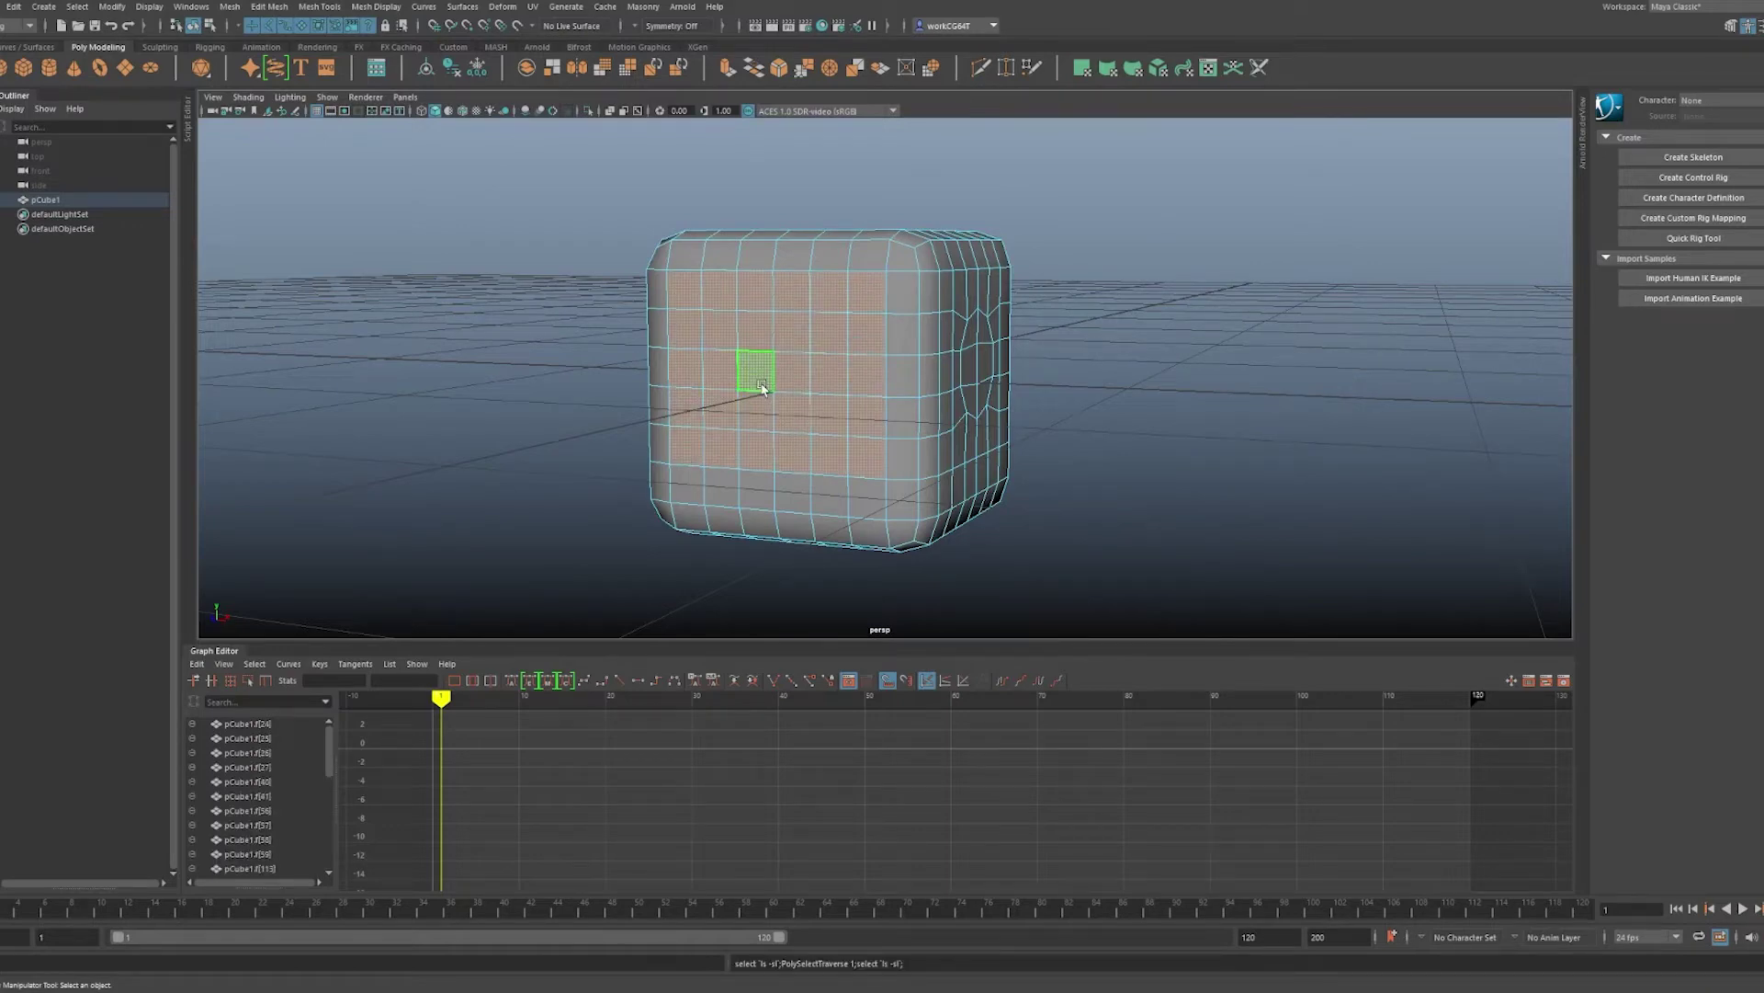
key(g)
- Select six faces, two wide and three high, on another cube side, grow the selection once and repeat Circularize
alt+drag(879, 588, 937, 248)
alt+drag(743, 437, 932, 402)
click(931, 399)
shift+click(893, 395)
shift+click(894, 426)
shift+click(925, 429)
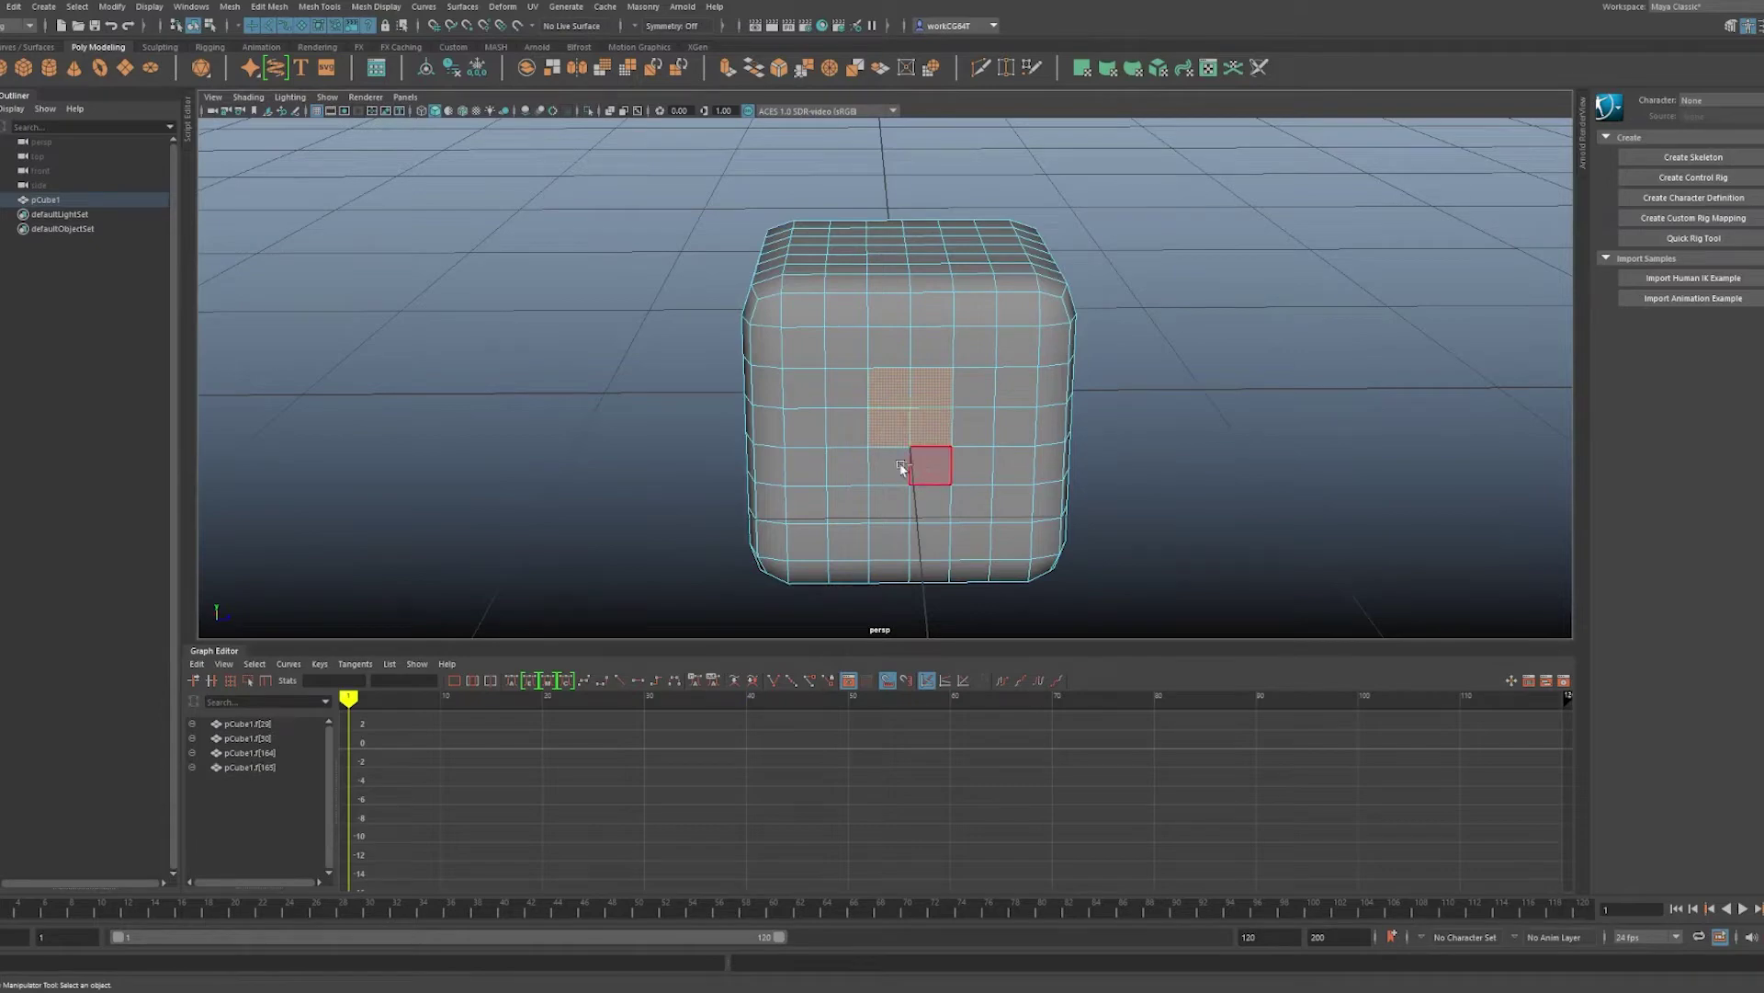
shift+click(931, 467)
shift+click(889, 467)
key(shift+period)
key(g)
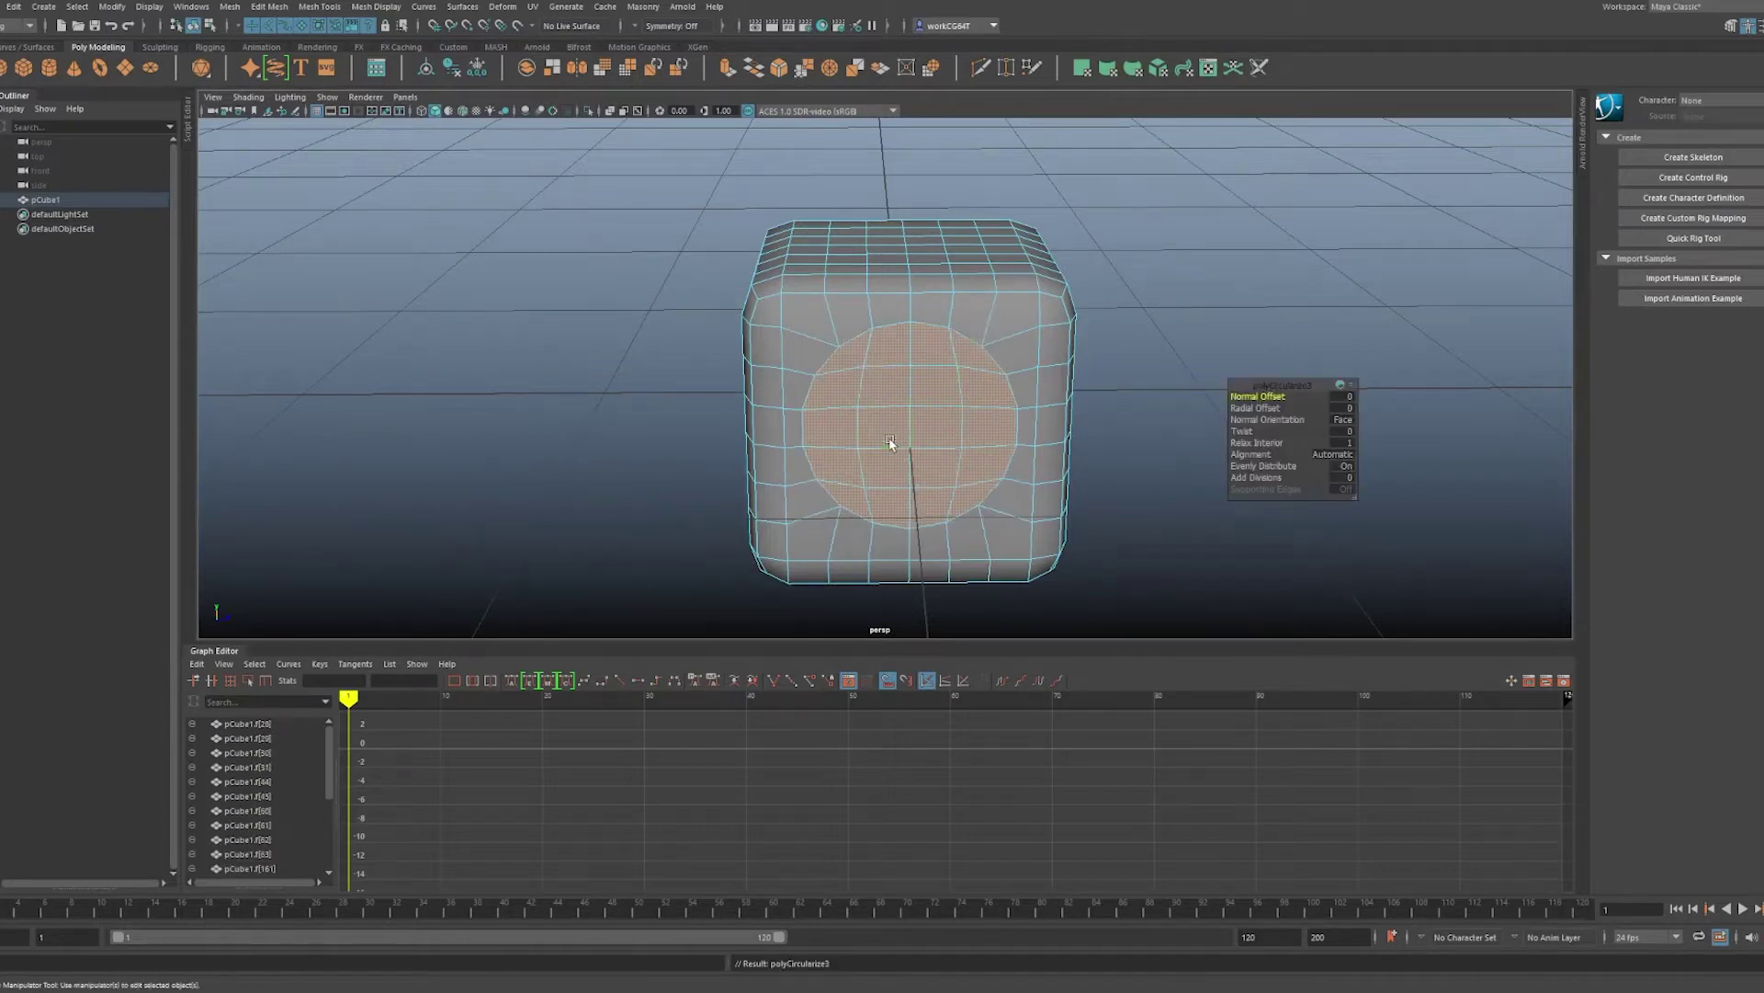
- Repeat Circularize on two separate two-by-two blocks of faces on top of the cube
alt+drag(912, 271, 957, 309)
click(923, 266)
shift+click(894, 257)
shift+click(896, 268)
key(g)
click(904, 270)
shift+click(918, 241)
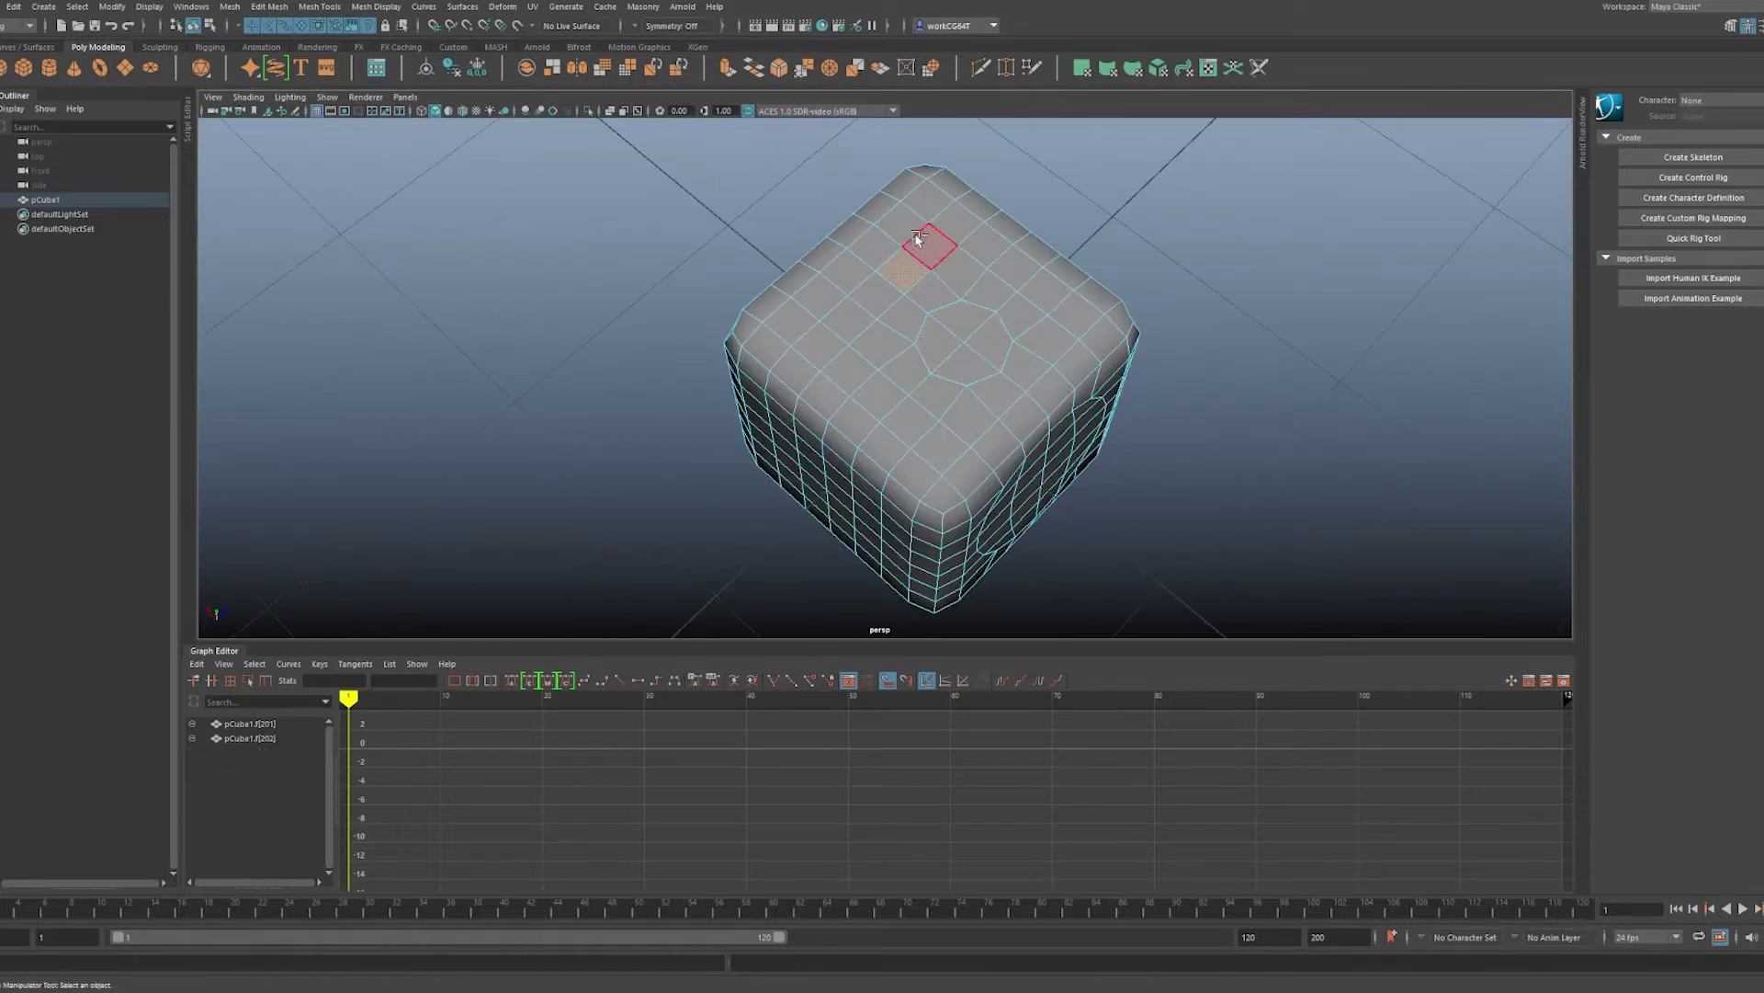
shift+click(894, 221)
shift+click(874, 241)
key(g)
- Circularize a third two-by-two block of faces on the cube's top by repeating the last command
alt+drag(902, 226, 947, 221)
click(898, 350)
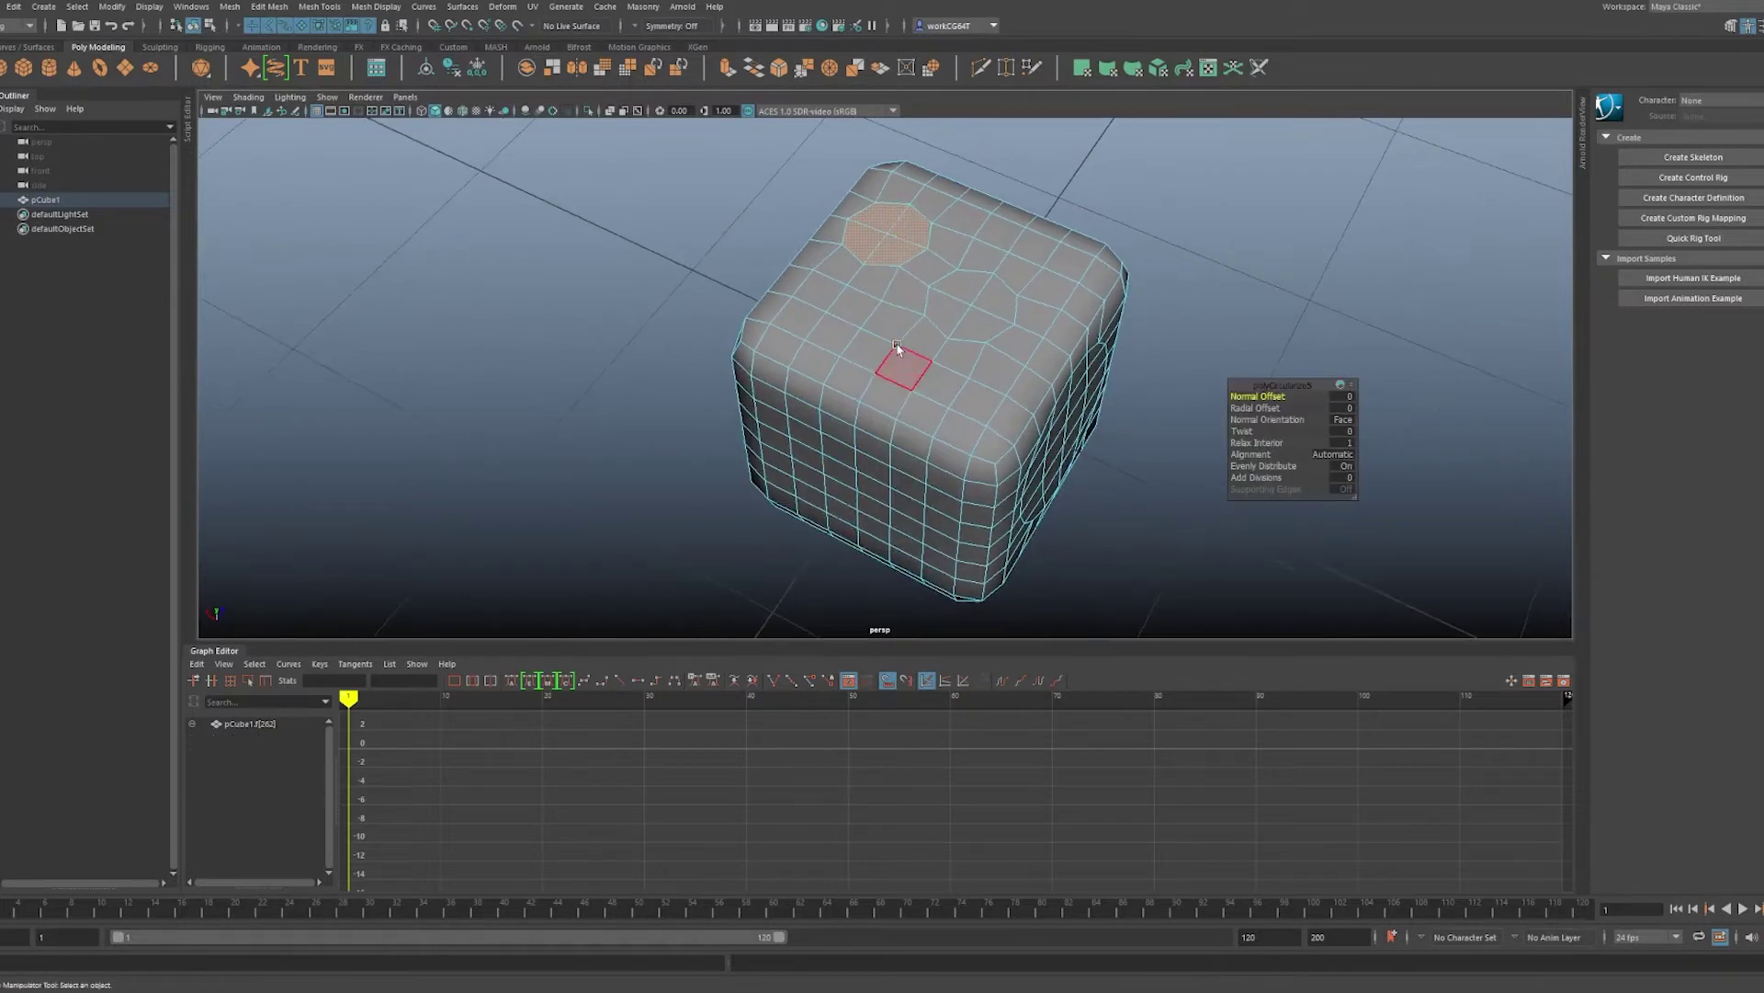
shift+click(870, 353)
shift+click(849, 373)
shift+click(884, 389)
key(g)
- Leave component selection and return the cube to object mode
alt+drag(884, 389, 726, 405)
key(q)
key(F9)
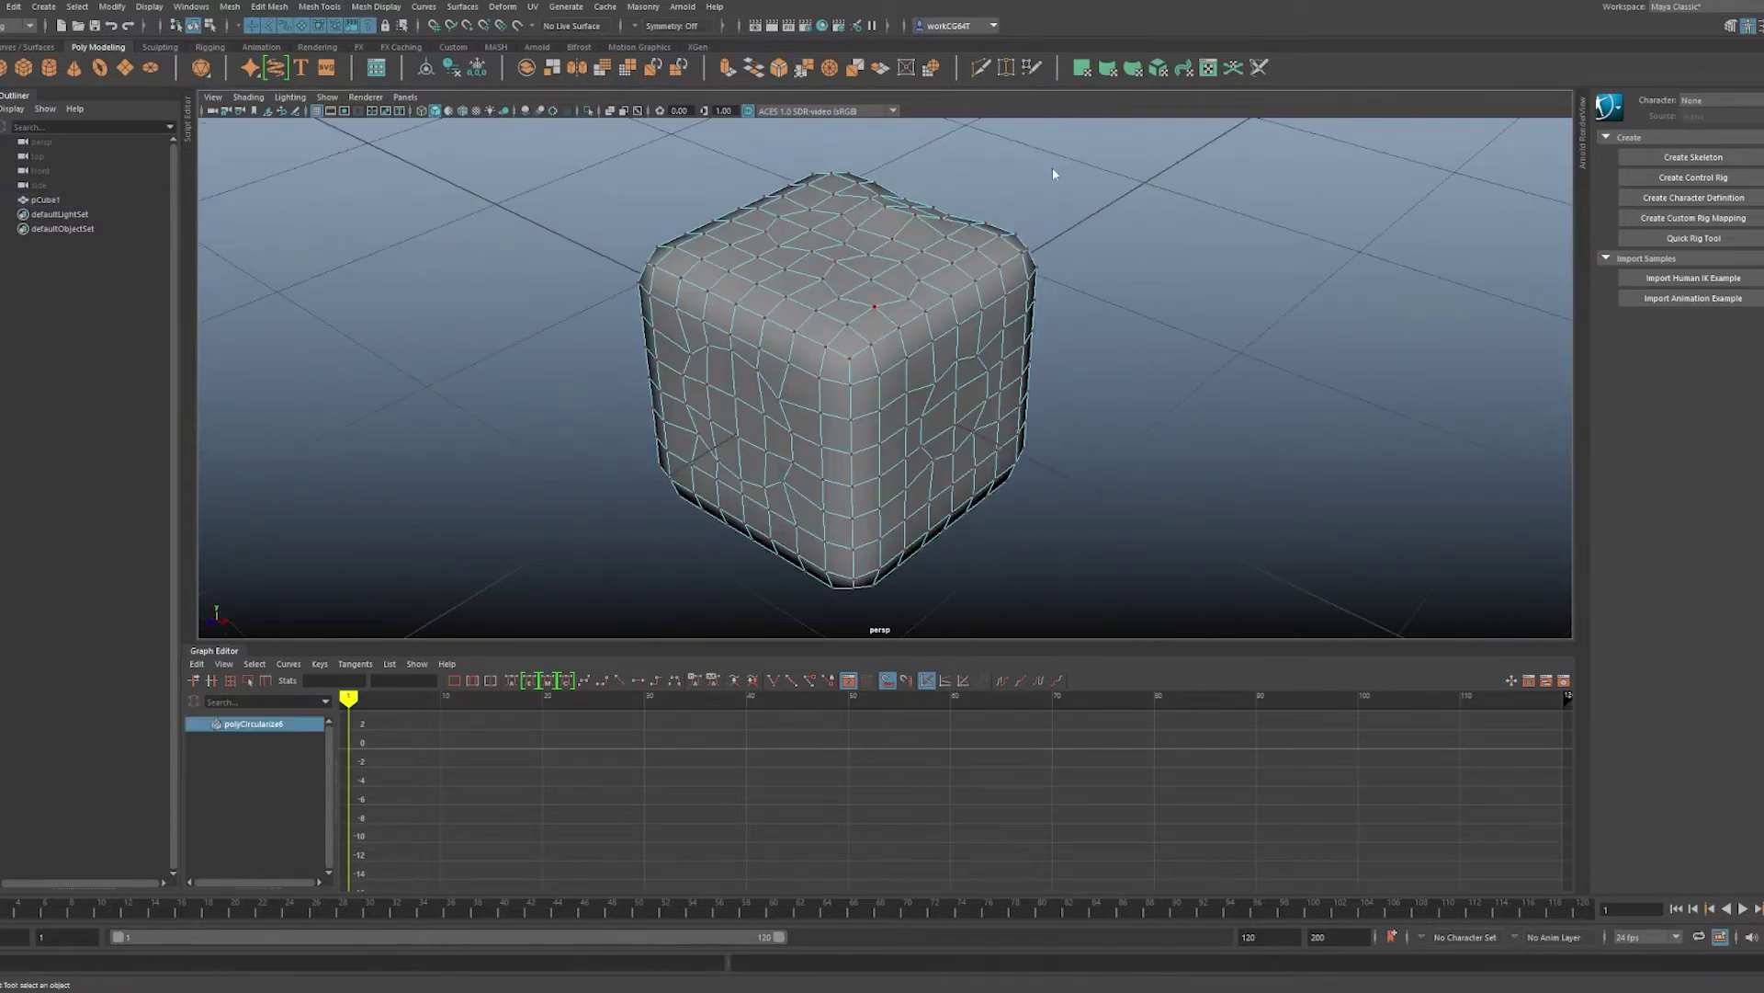
key(F8)
alt+drag(1053, 173, 1026, 356)
scroll(972, 358, down, 5)
scroll(972, 358, up, 4)
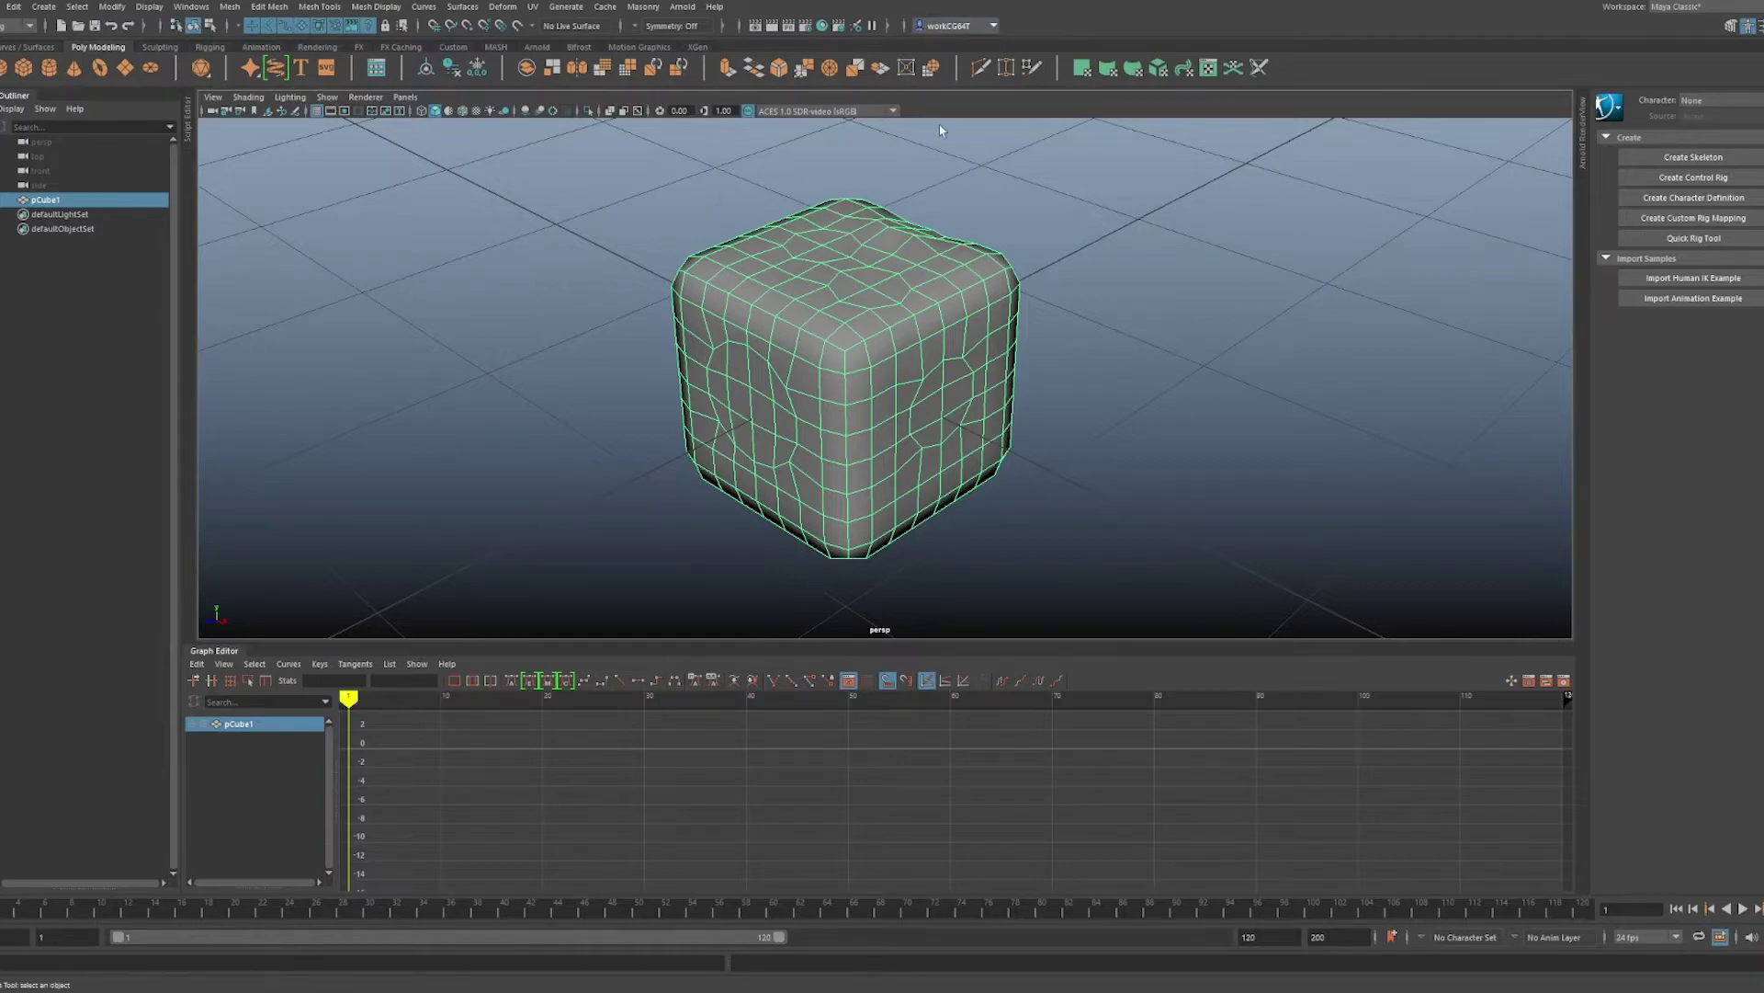
- Pull a two-by-two block of faces outward from the cube's untouched side and scale it up
alt+drag(1050, 365, 956, 350)
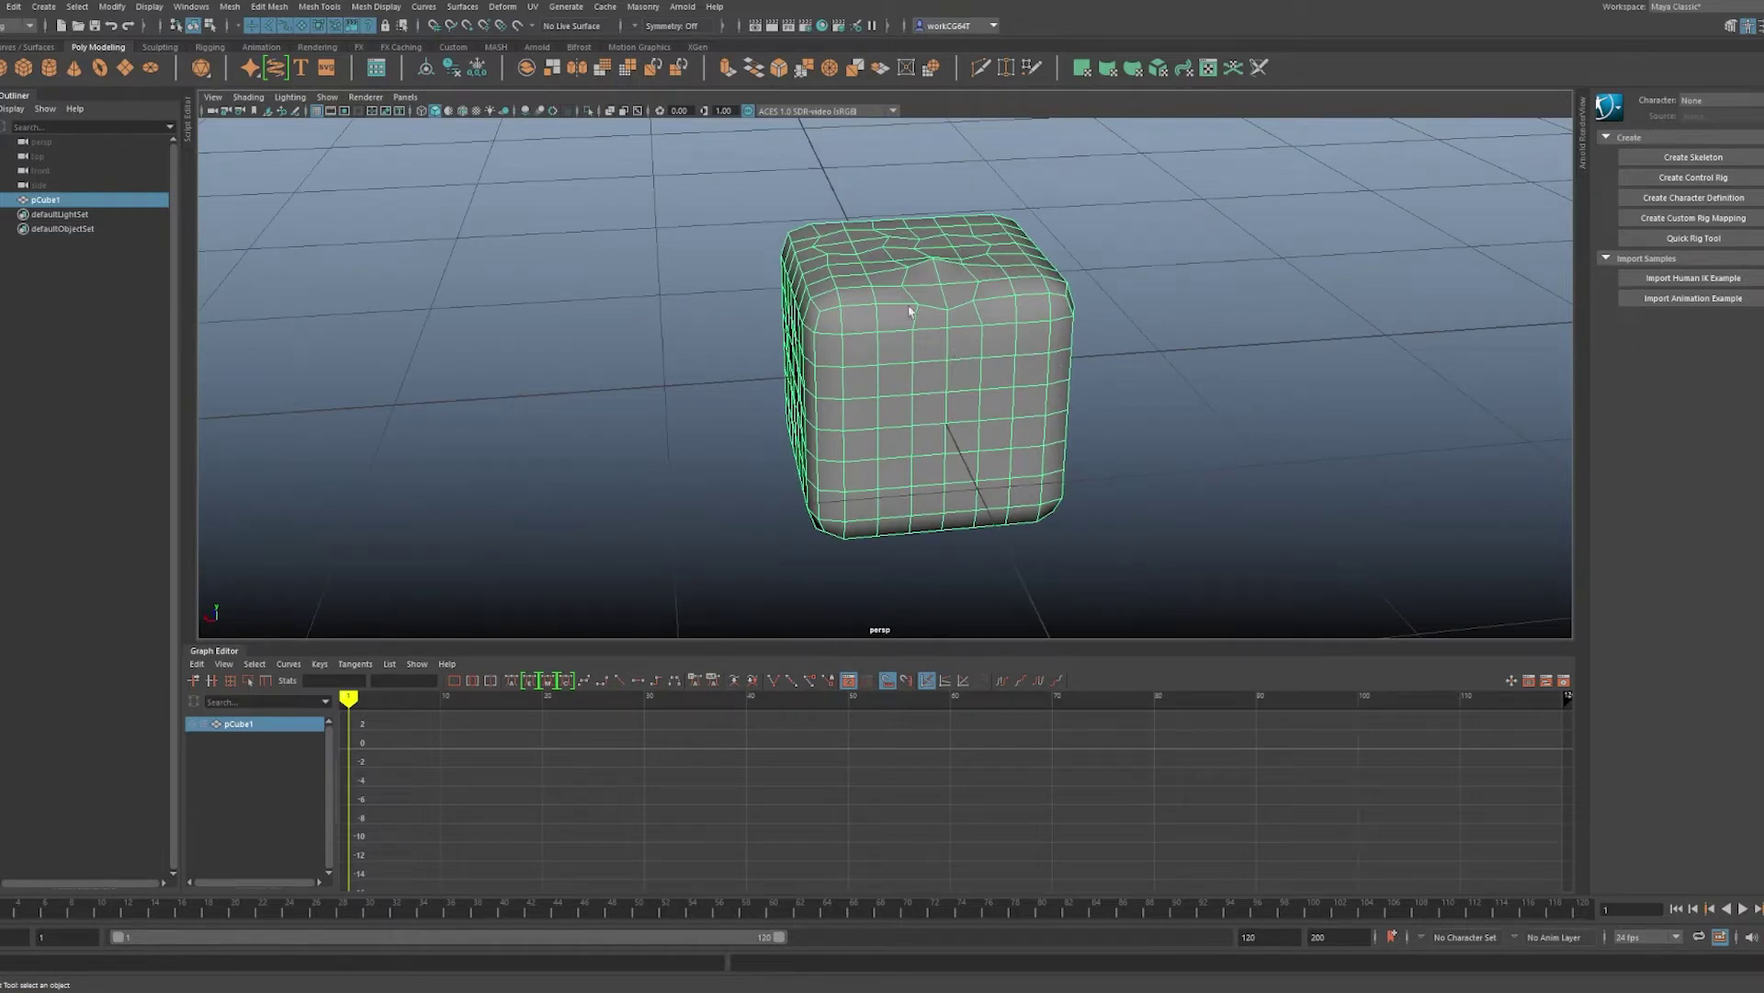
right_drag(967, 370, 966, 401)
click(963, 373)
shift+click(932, 377)
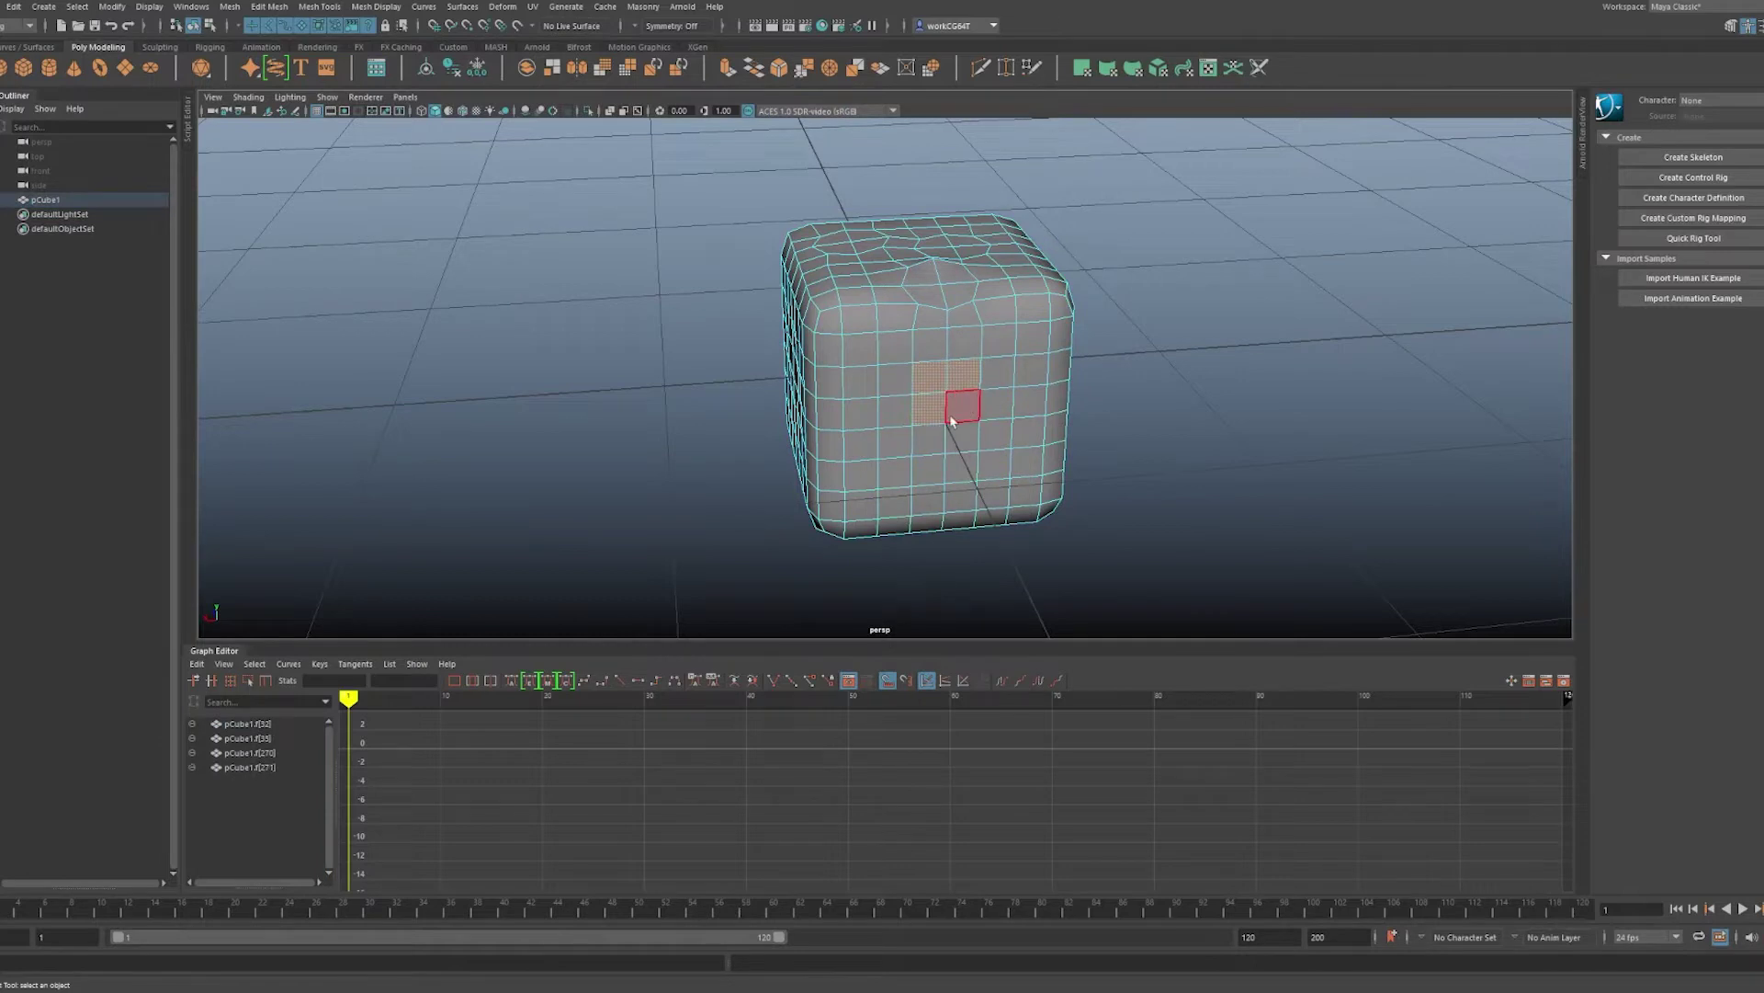
alt+drag(950, 414, 1221, 328)
key(r)
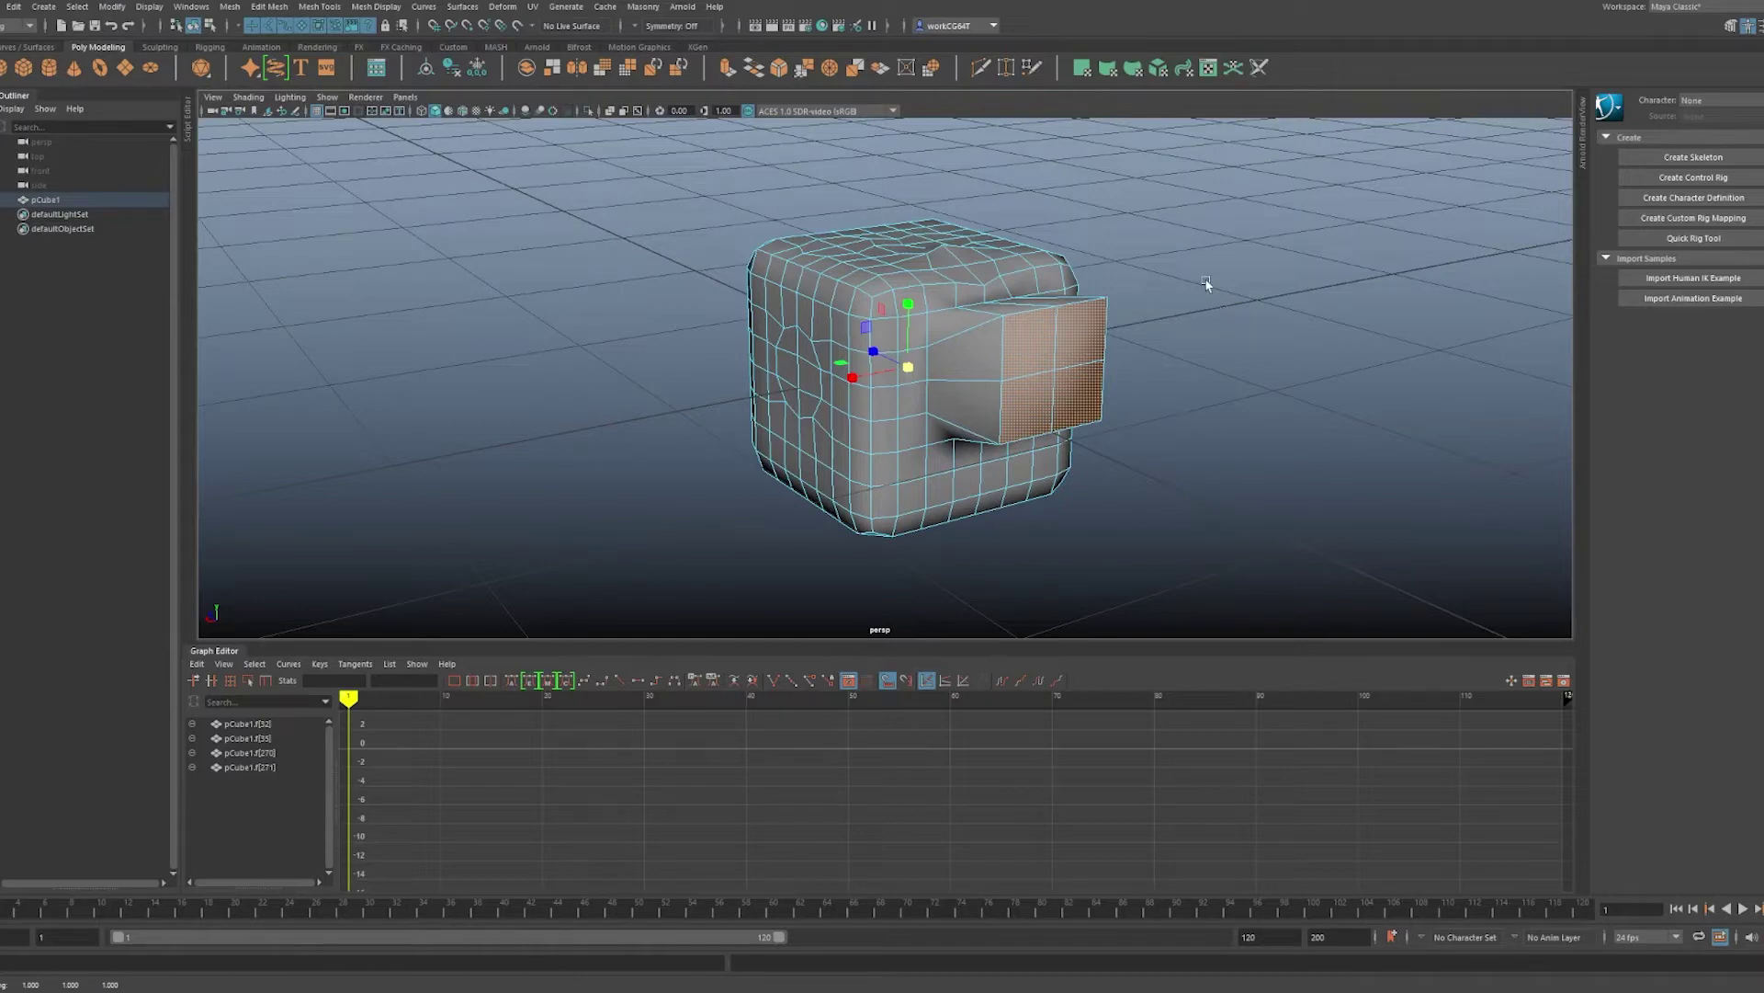
- Repeat Circularize on the end faces of the pulled-out block and leave the scale manipulator
key(g)
alt+drag(1039, 356, 919, 365)
key(q)
- Pull a group of faces outward from the adjacent cube side and repeat Circularize on their end
click(928, 319)
click(908, 390)
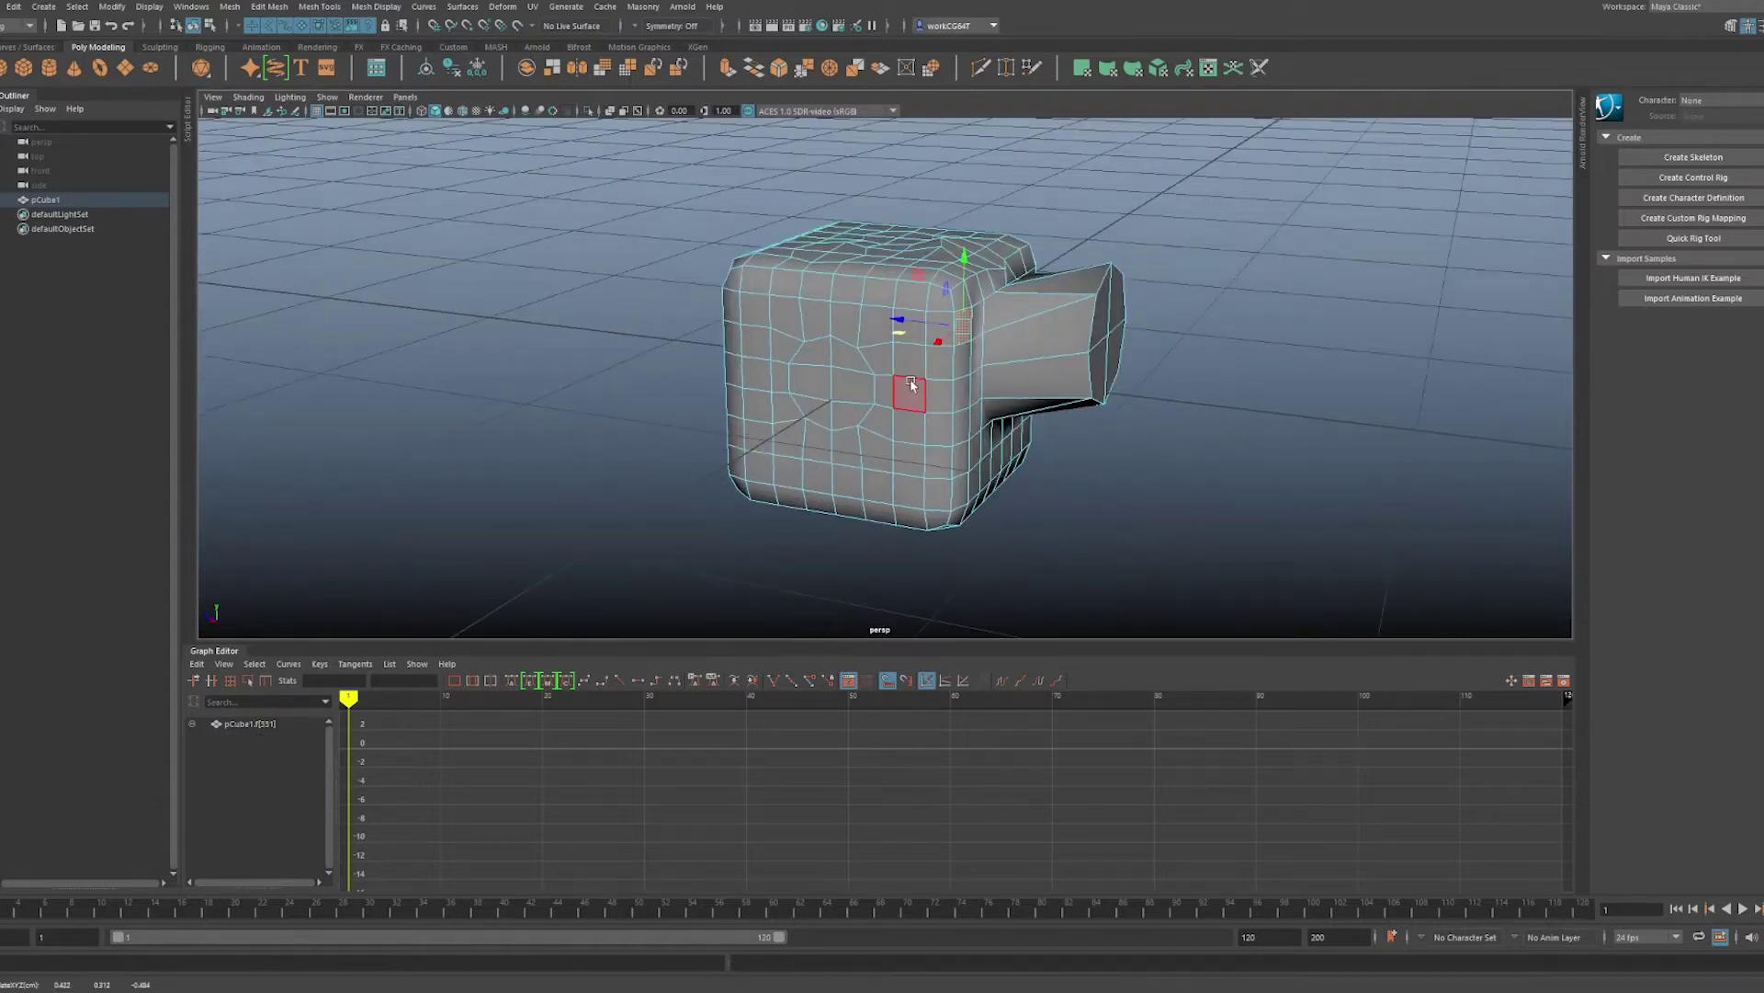
key(w)
alt+drag(1020, 397, 874, 367)
alt+right_drag(874, 368, 942, 359)
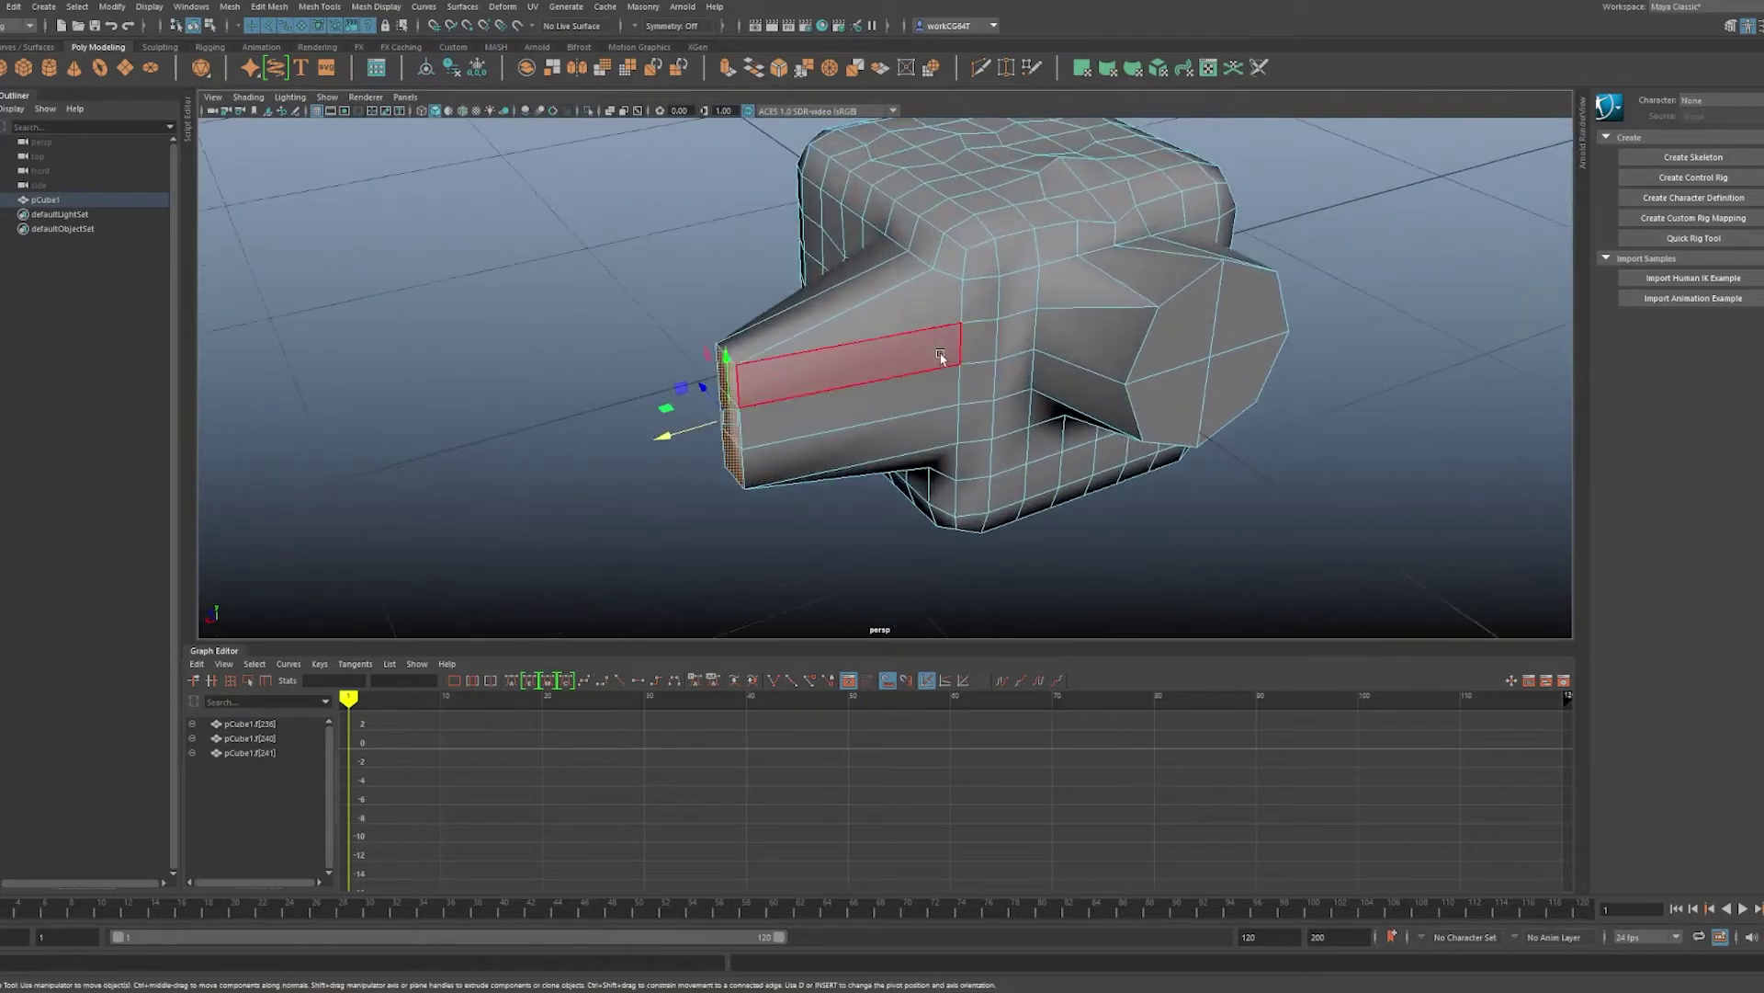
alt+drag(941, 359, 878, 365)
key(g)
key(q)
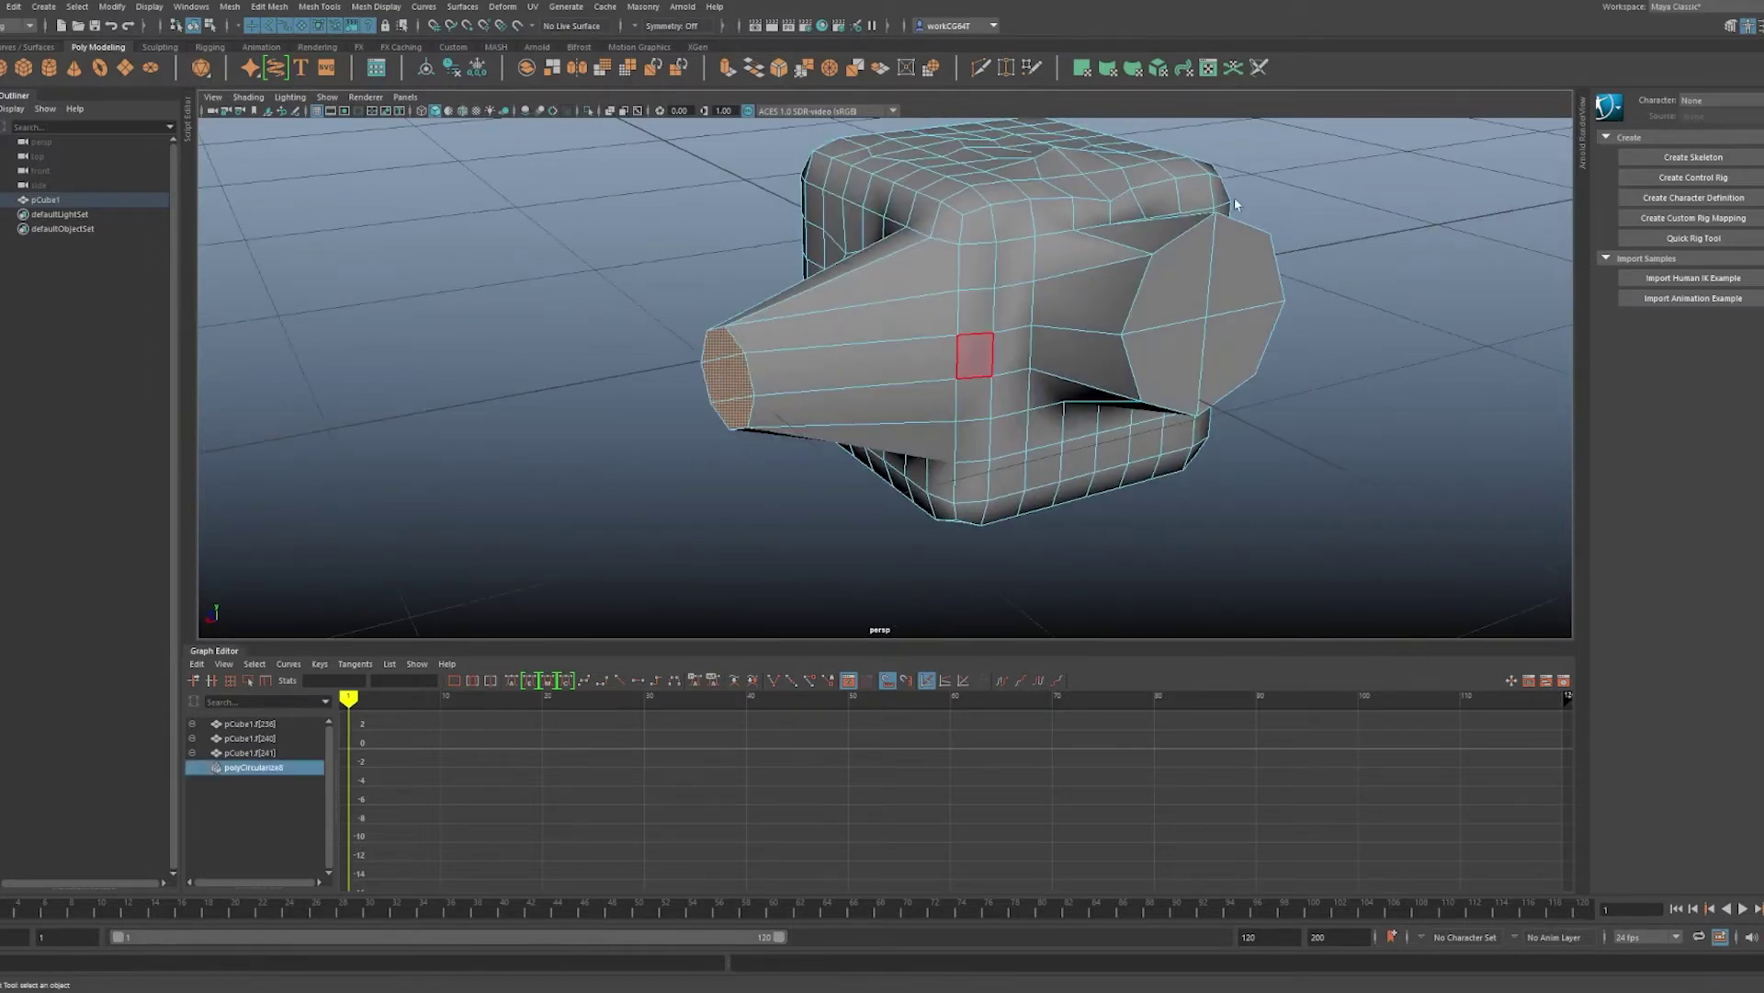
- Return to object mode and delete the whole cube from the scene
alt+right_drag(1236, 359, 1111, 410)
alt+drag(1111, 410, 965, 382)
alt+right_drag(965, 381, 1014, 405)
alt+drag(1014, 405, 921, 405)
right_drag(922, 405, 1092, 226)
alt+drag(1092, 227, 1402, 395)
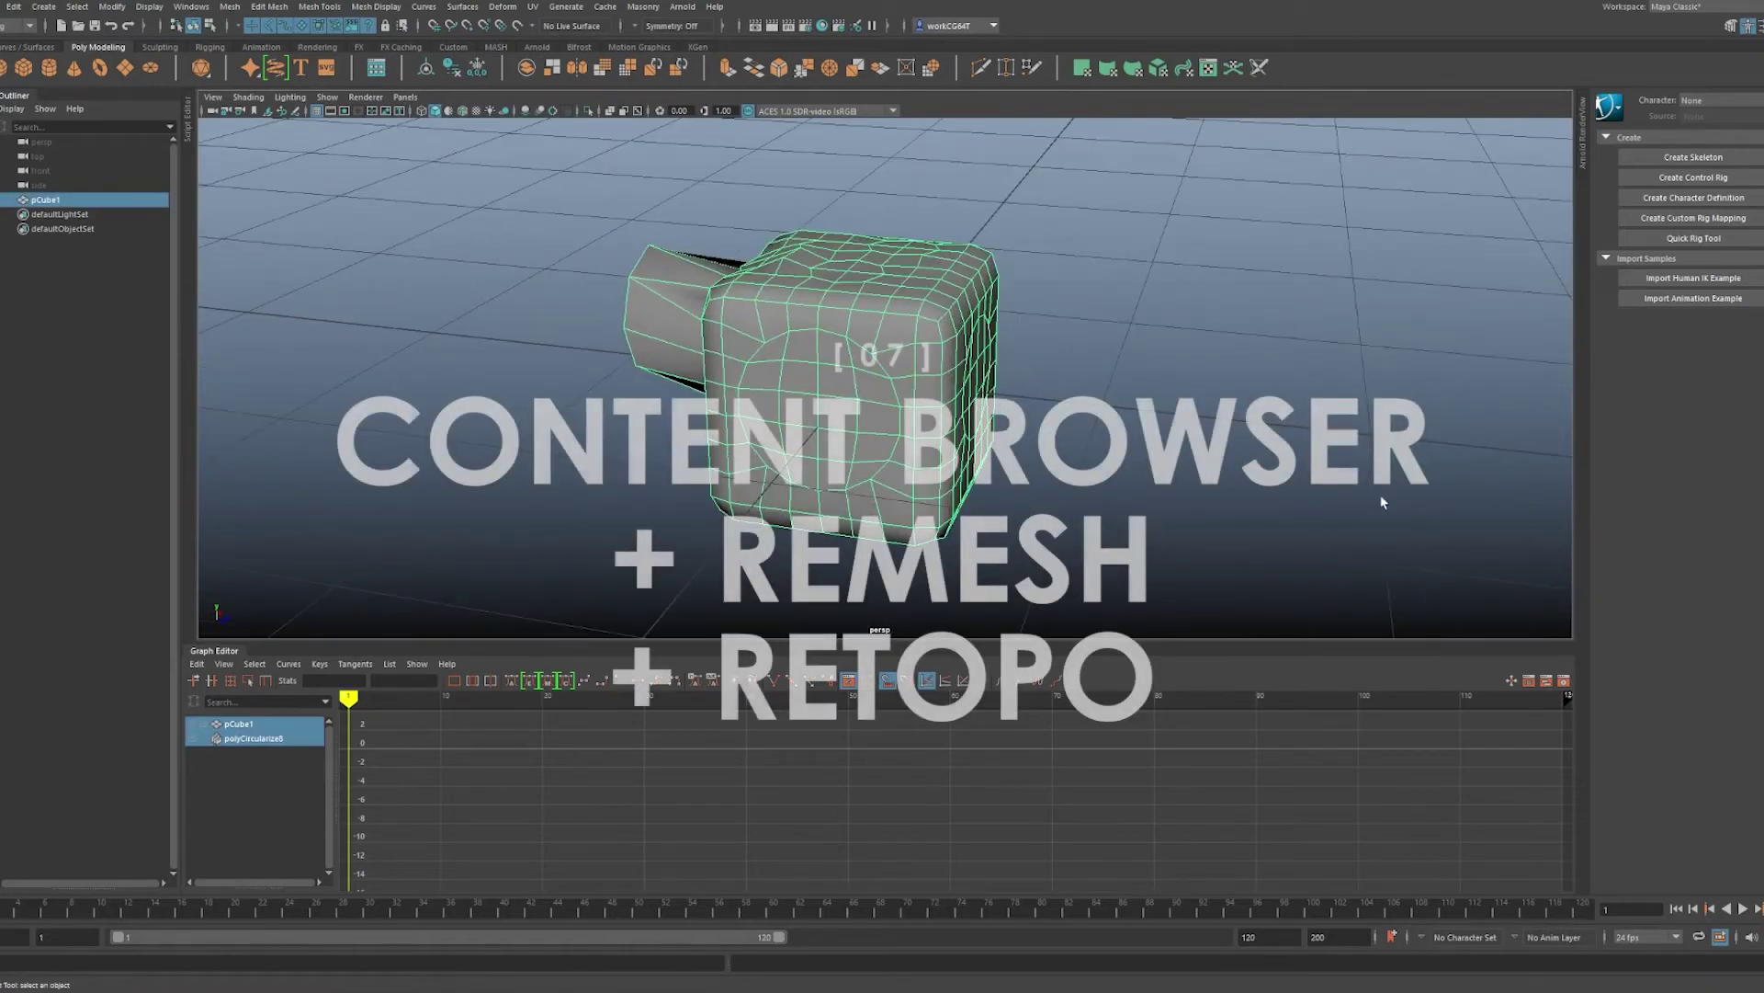
alt+drag(1383, 498, 1466, 441)
drag(1219, 310, 754, 454)
key(Delete)
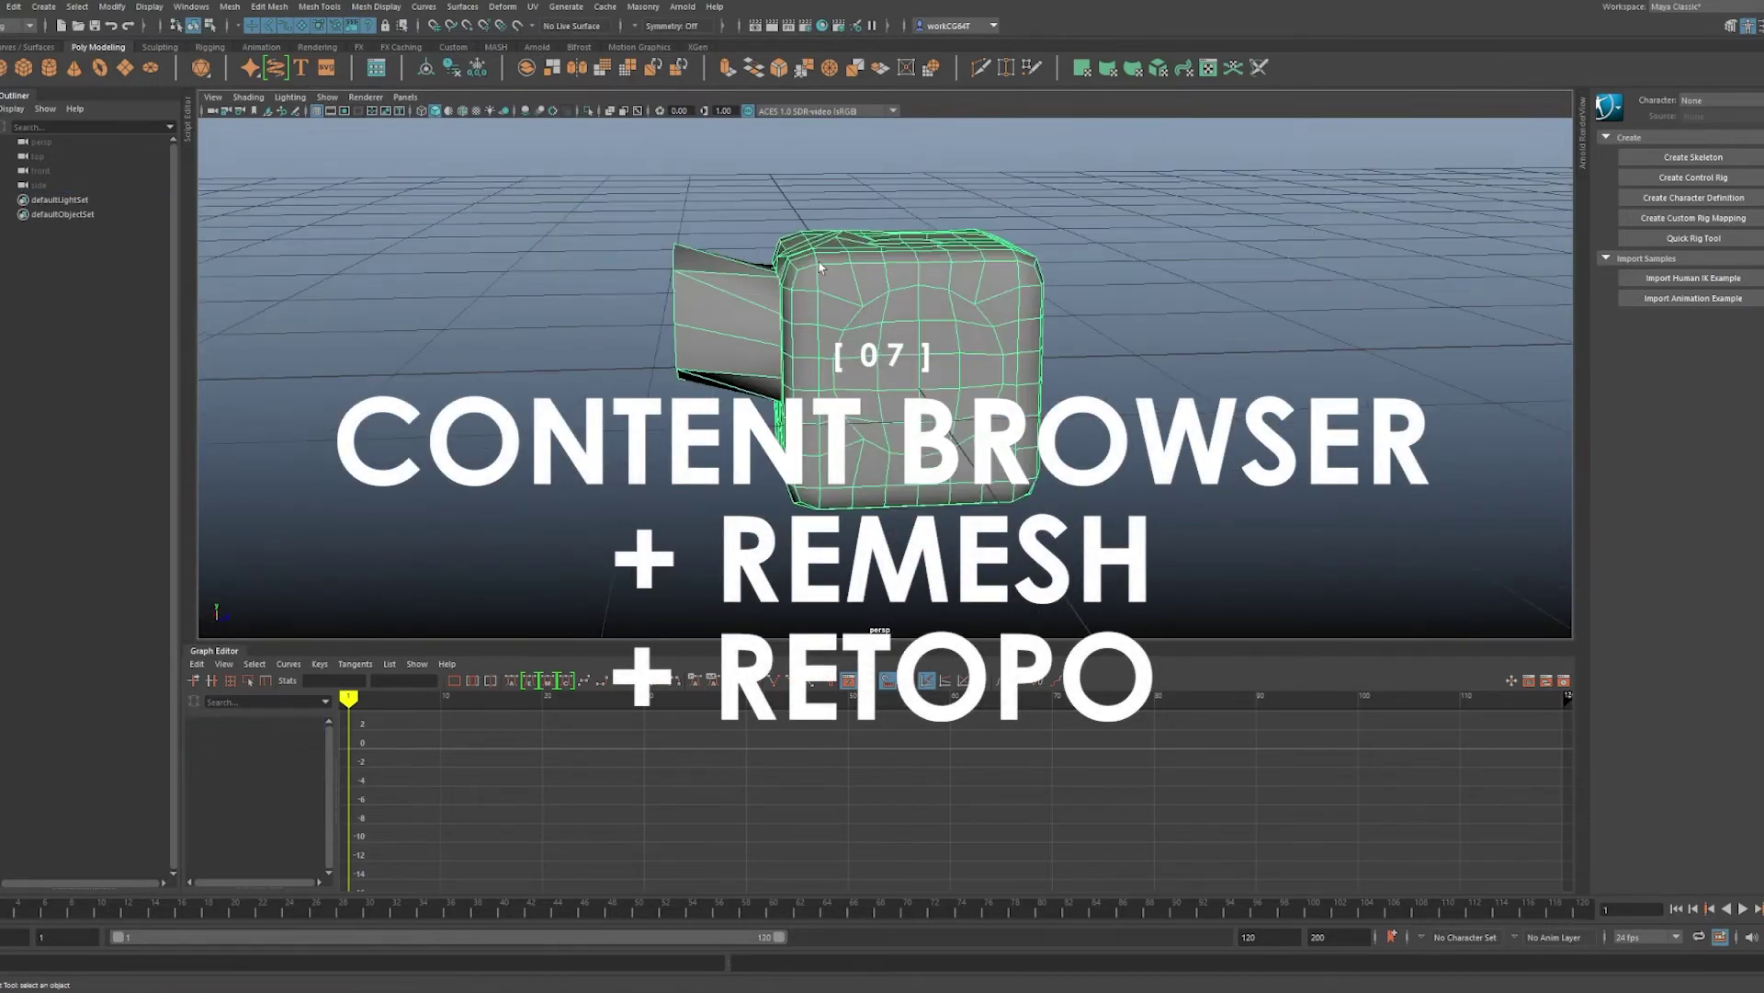
- Open the Content Browser for the empty scene
alt+drag(803, 177, 814, 339)
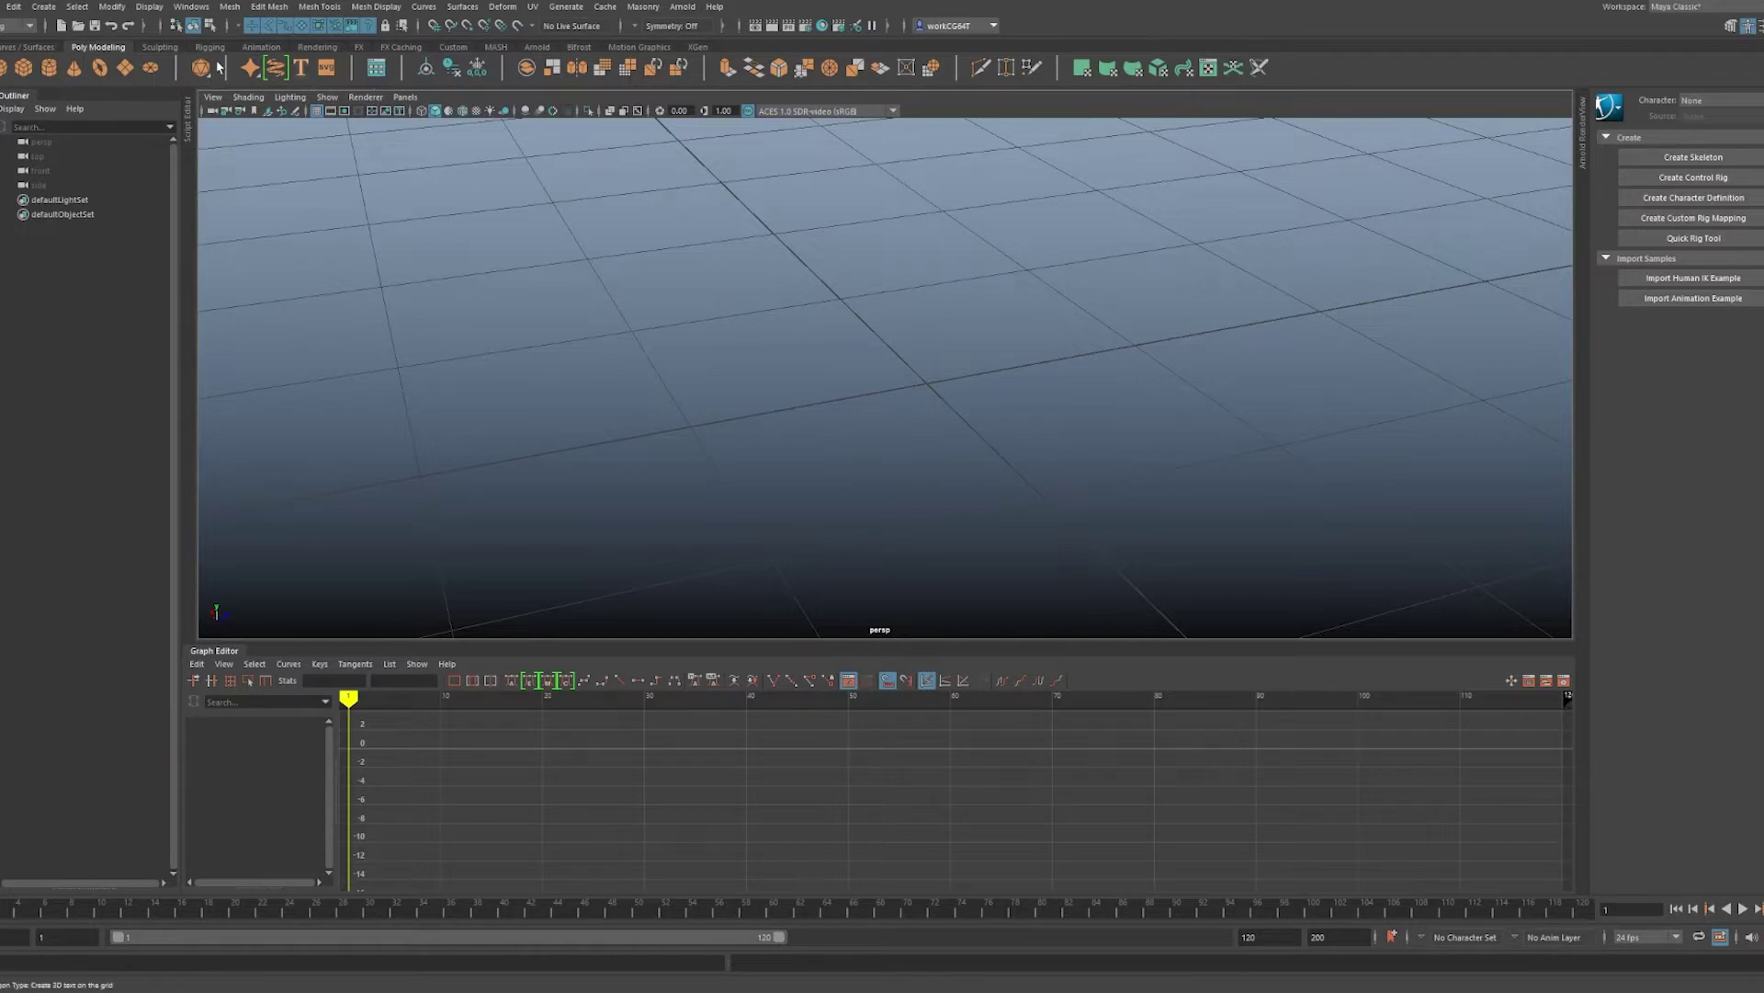
click(378, 70)
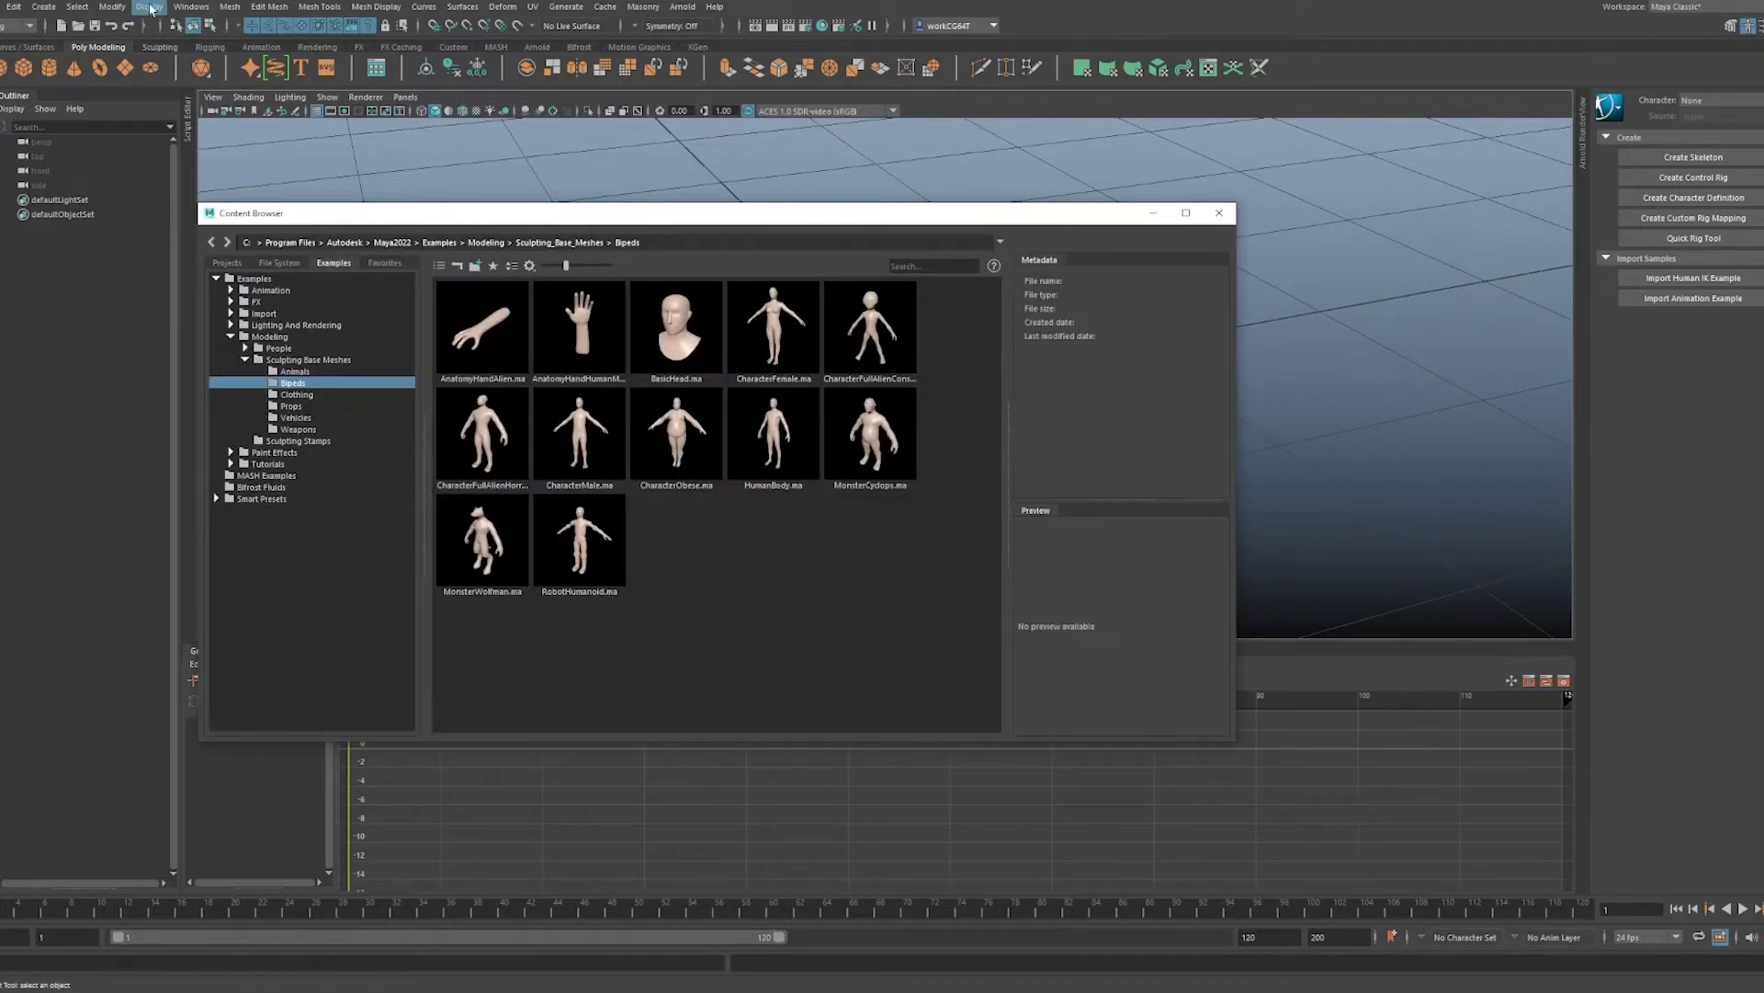
click(191, 7)
mouse_move(254, 82)
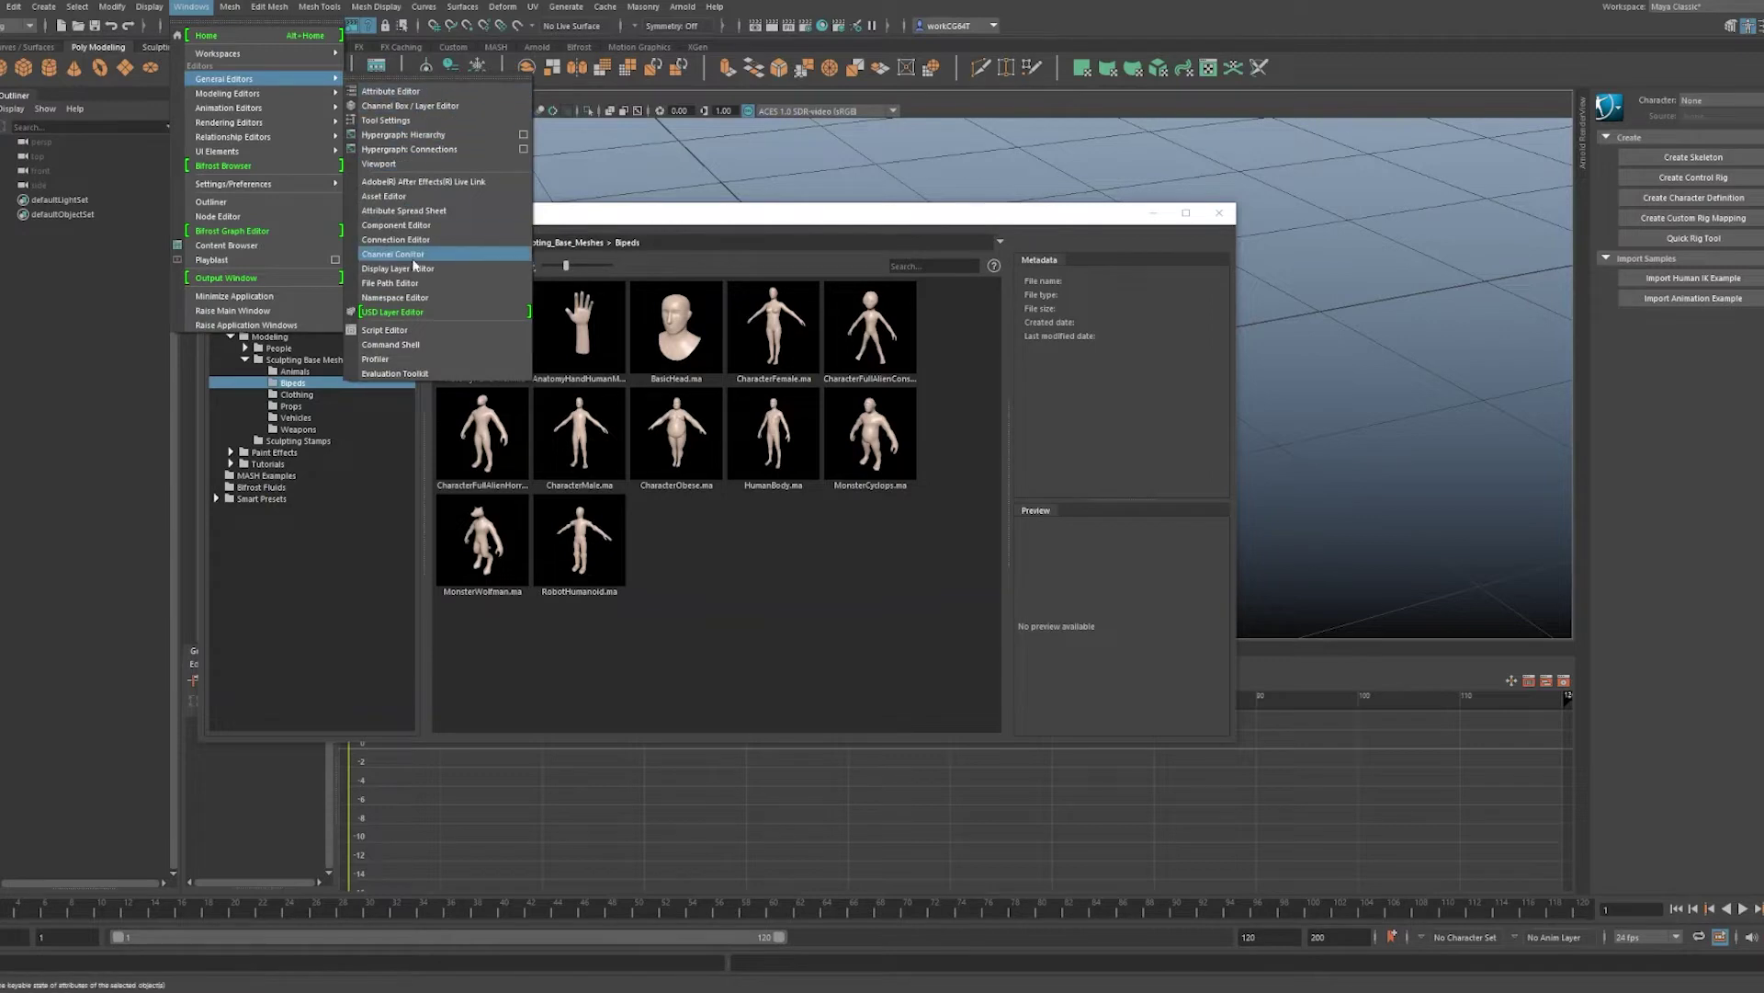
click(195, 7)
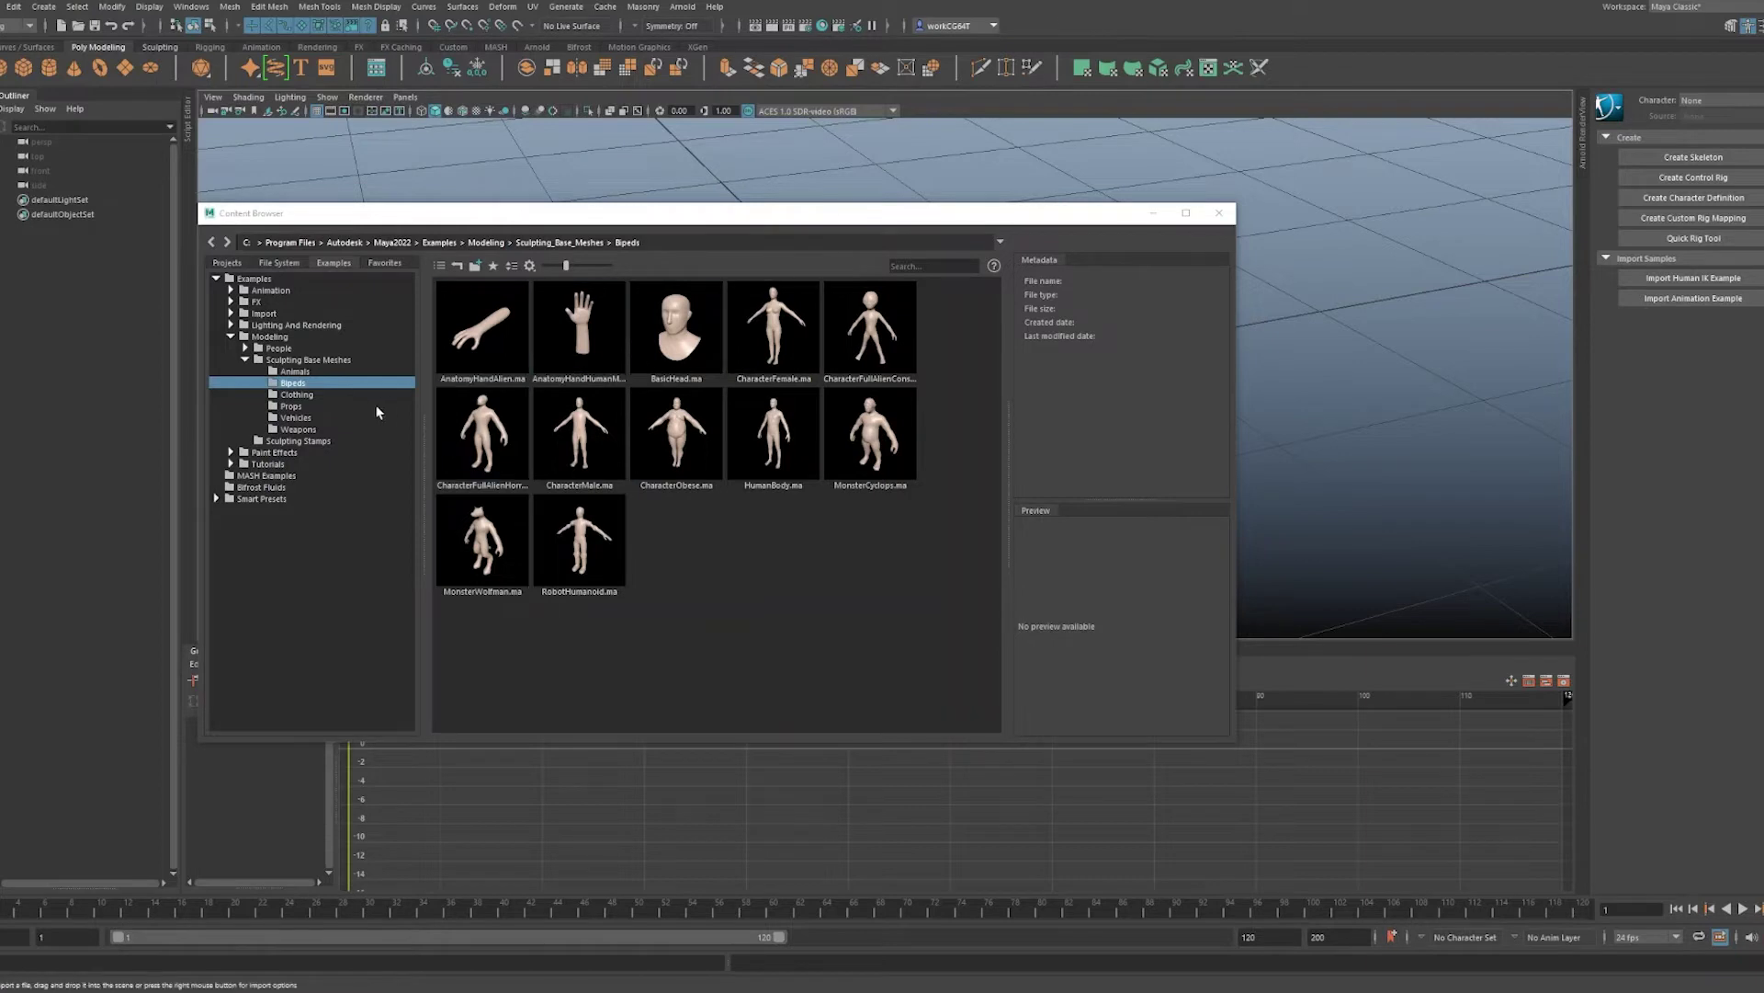
- Look through the Clothing, Vehicles, Props and Bipeds folders of the sculpting base meshes
click(343, 394)
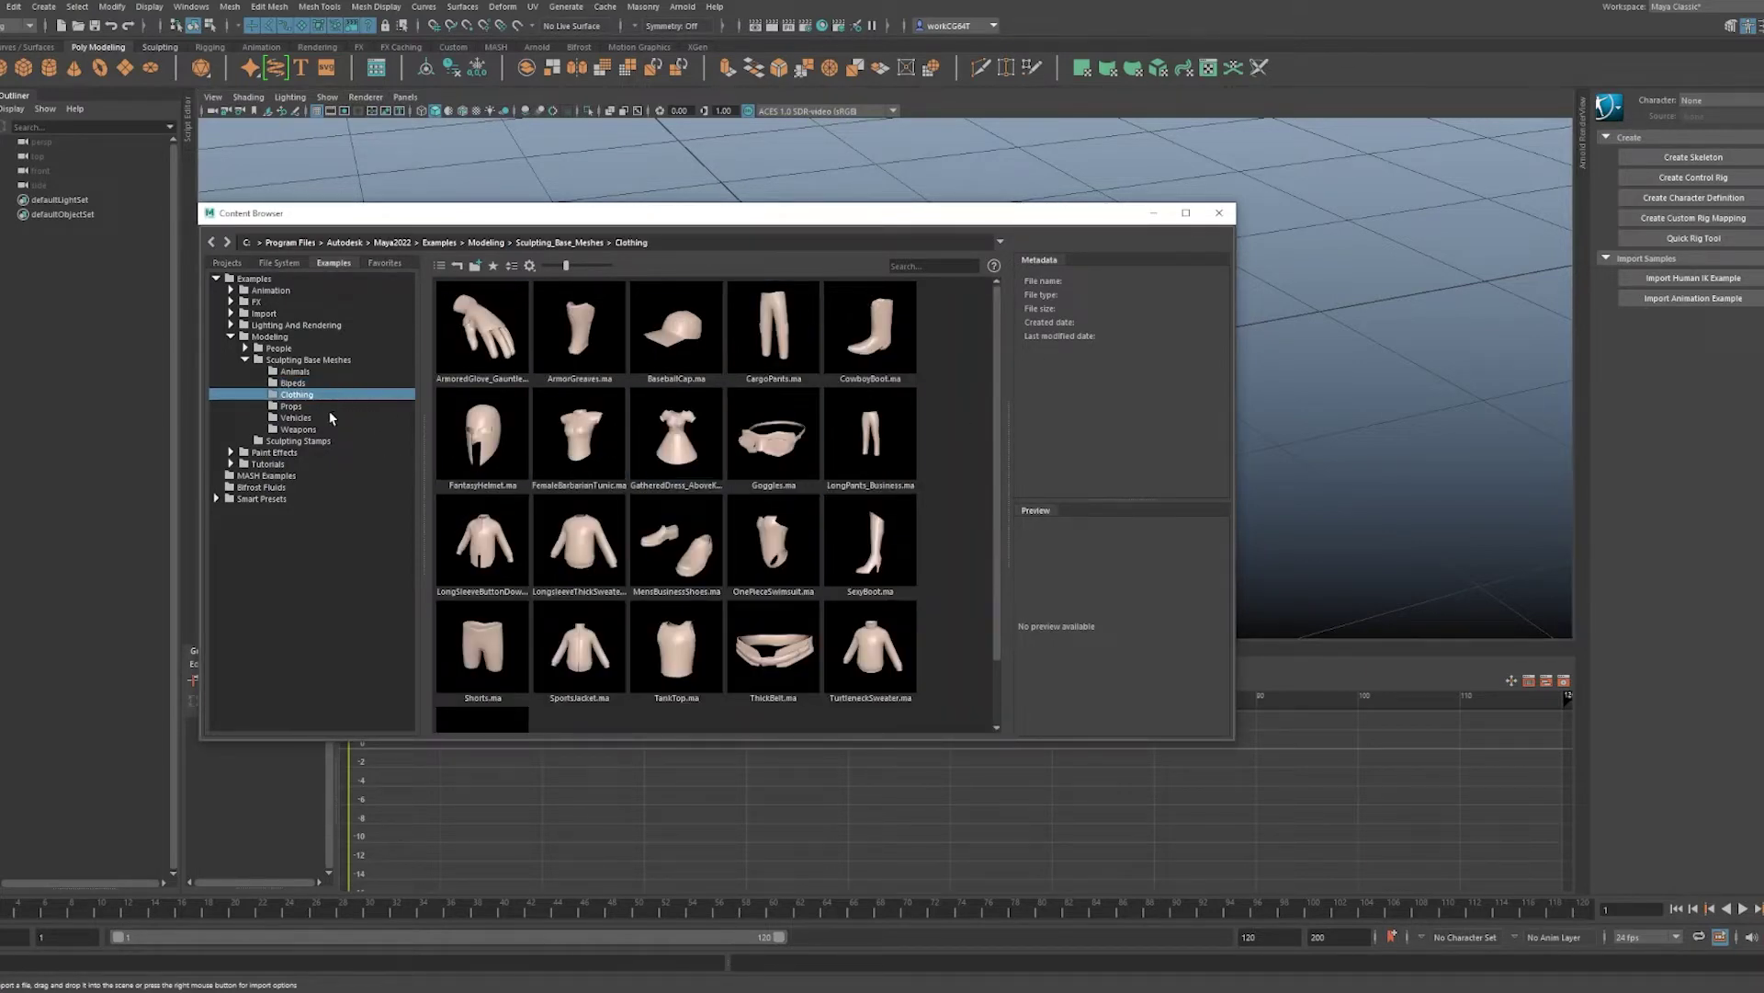
click(296, 417)
click(292, 406)
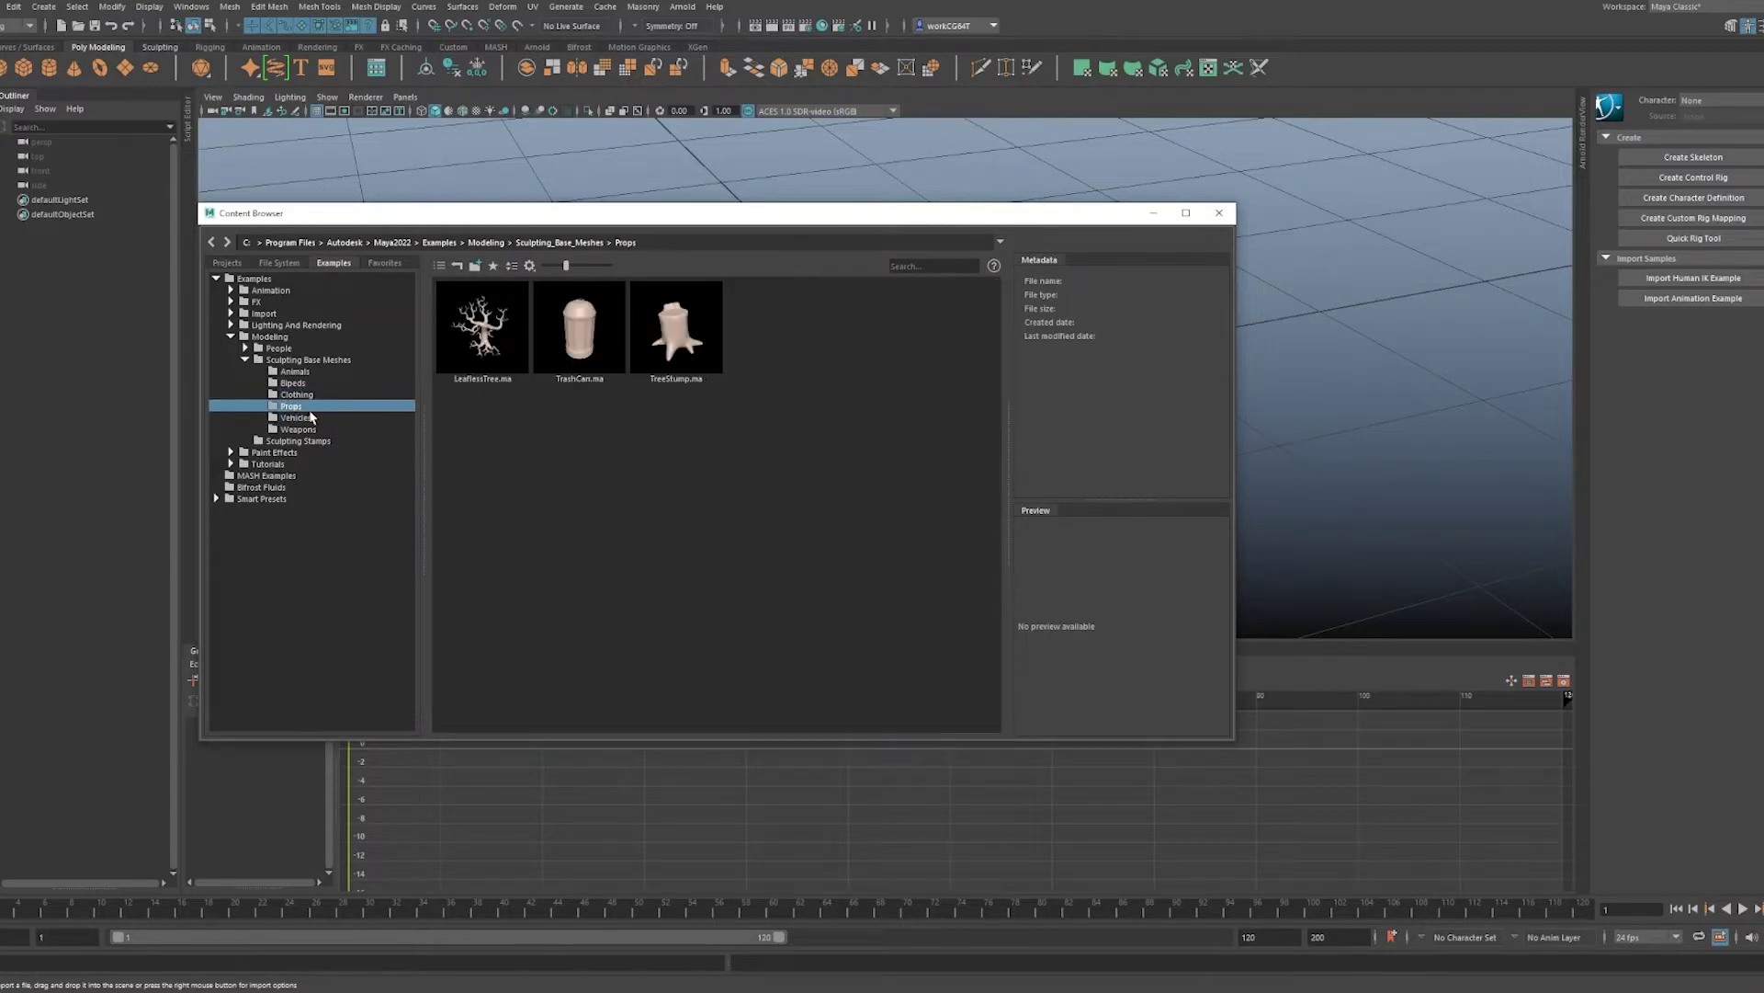
click(296, 394)
drag(695, 222, 900, 420)
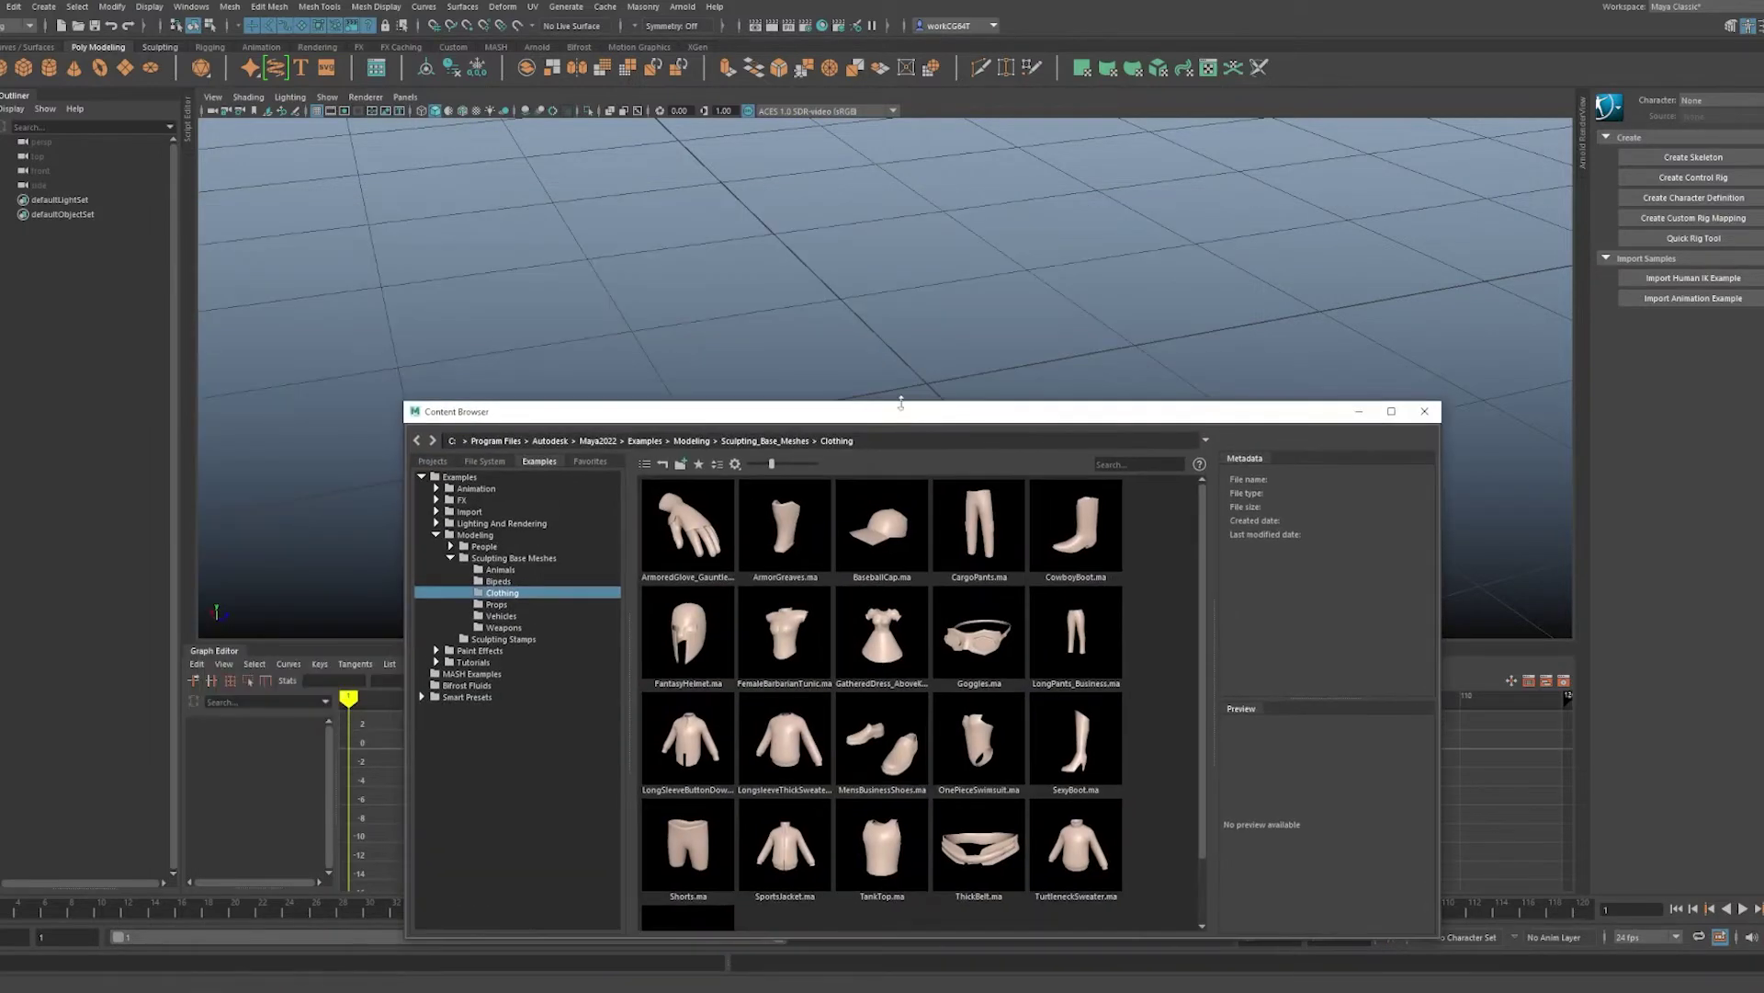
alt+drag(1083, 268, 833, 235)
click(519, 581)
- Import AssaultRifle, SpaceMarineRifle, RocketLauncher and Semi-autoHandgun from the Weapons folder and close the Content Browser
click(503, 628)
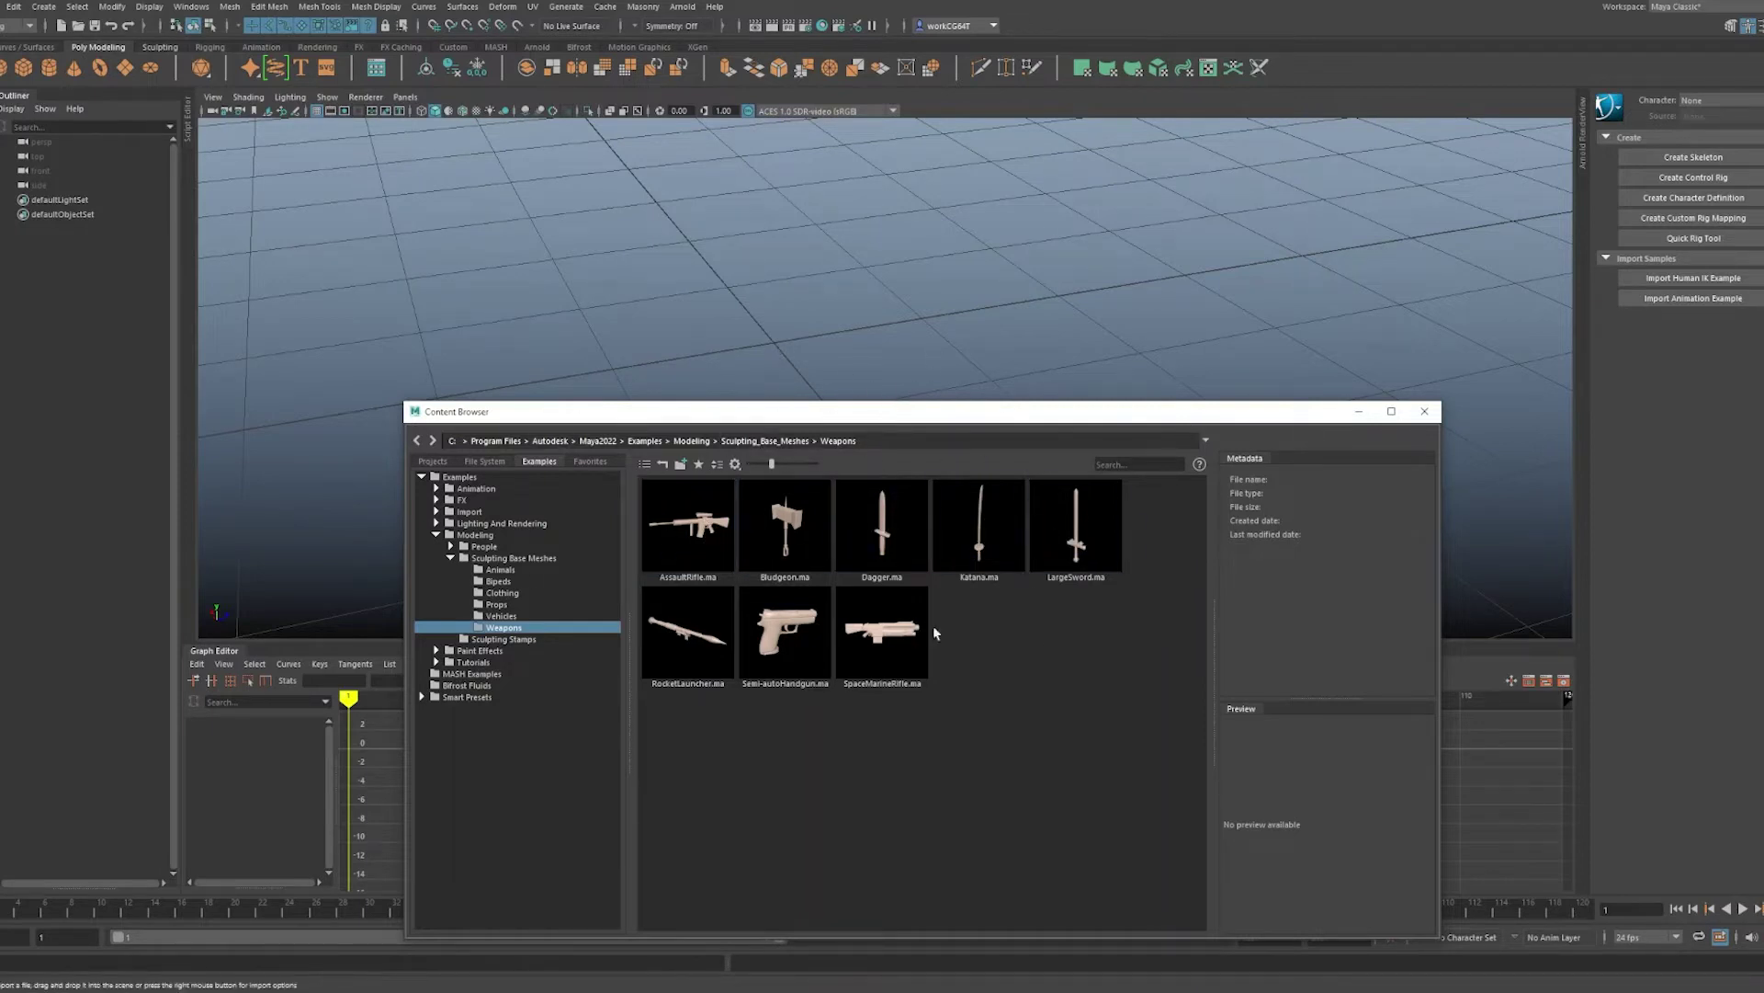
click(716, 533)
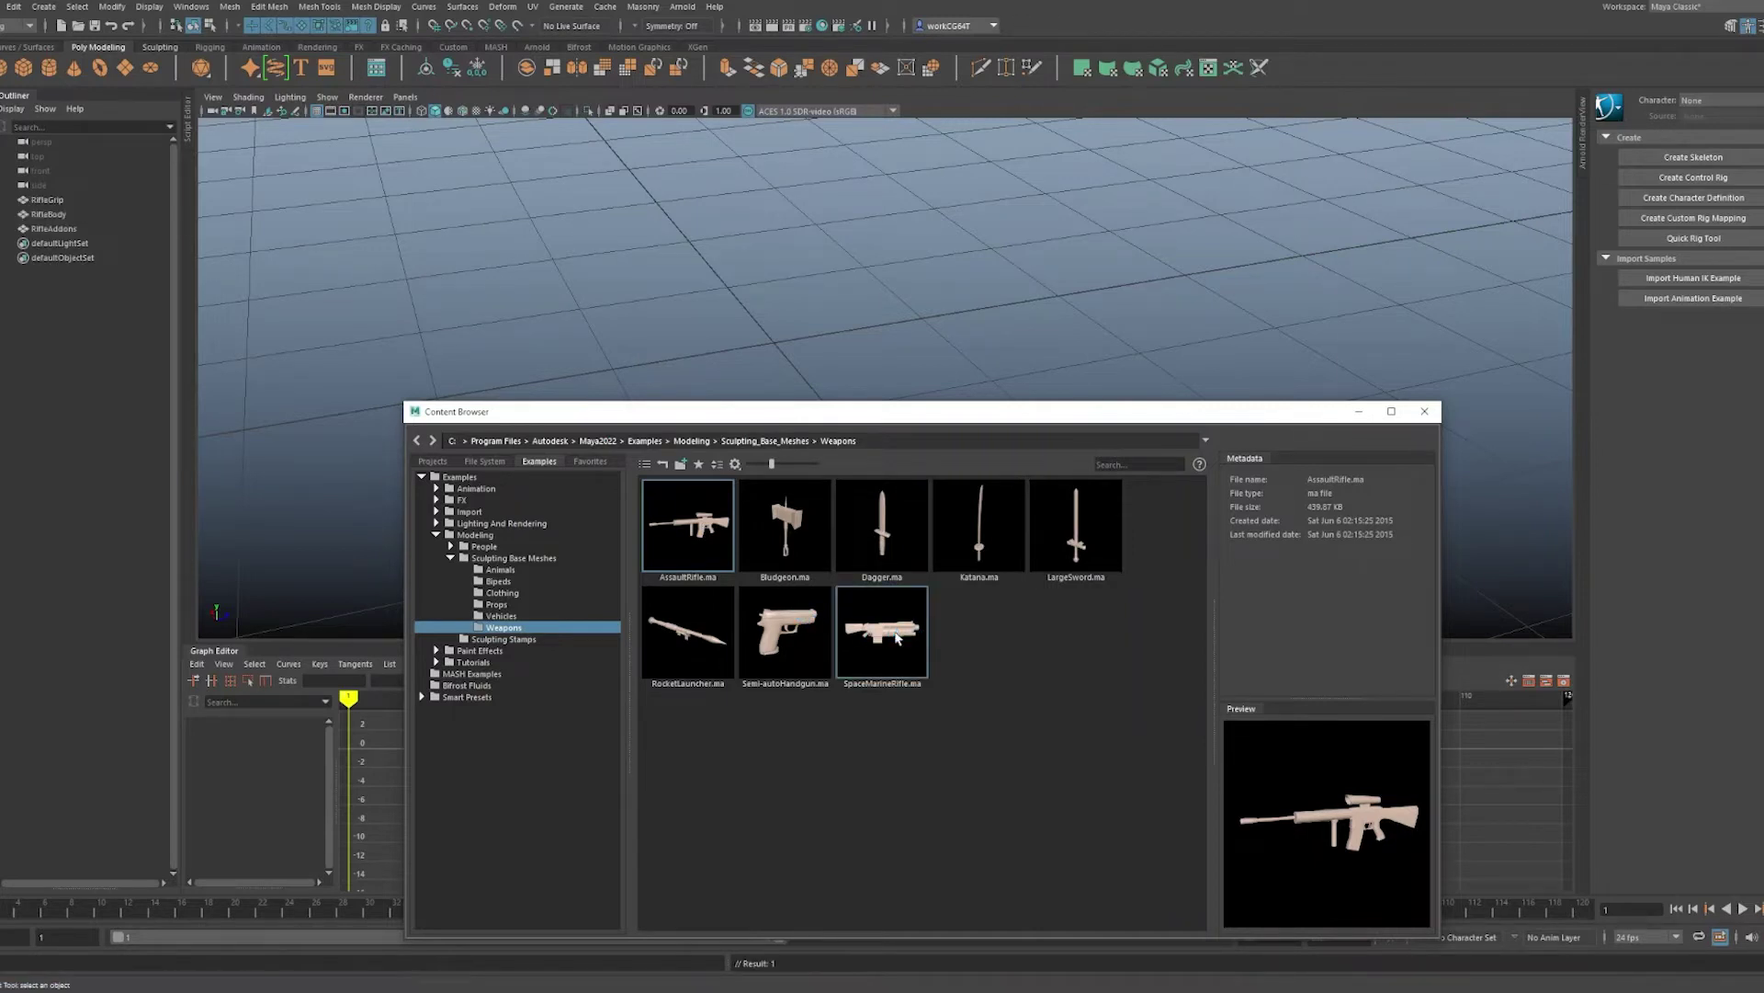
click(896, 633)
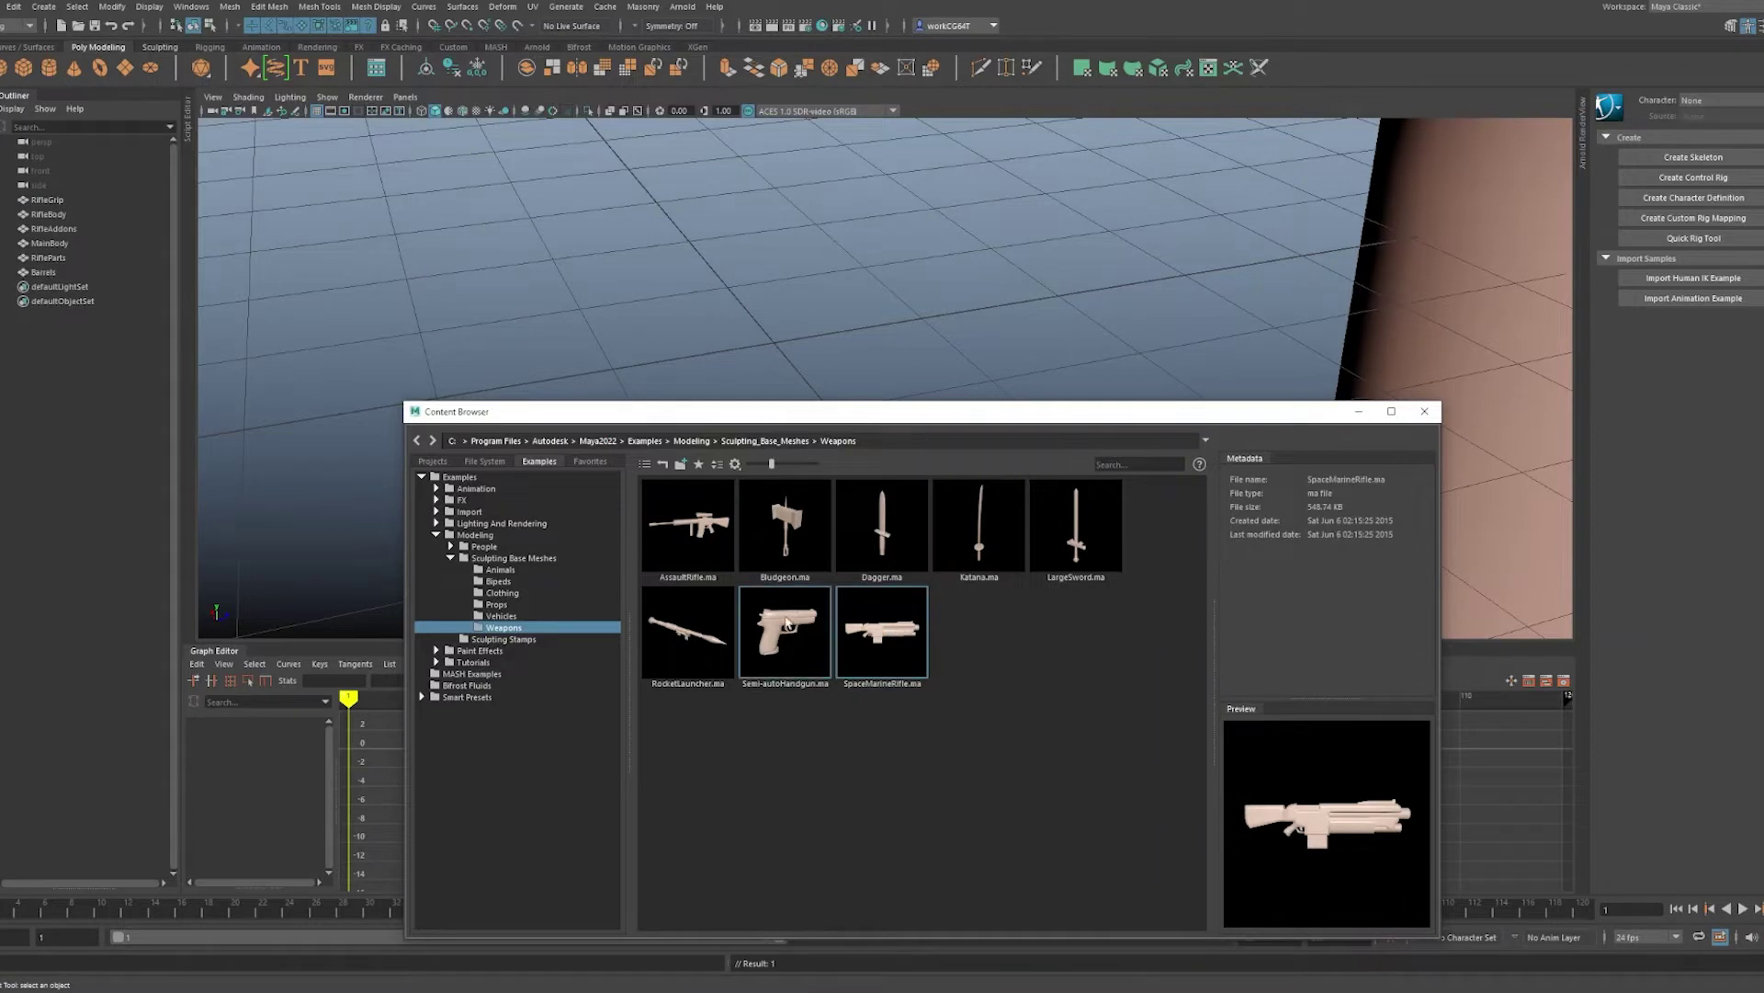
double_click(694, 643)
double_click(780, 636)
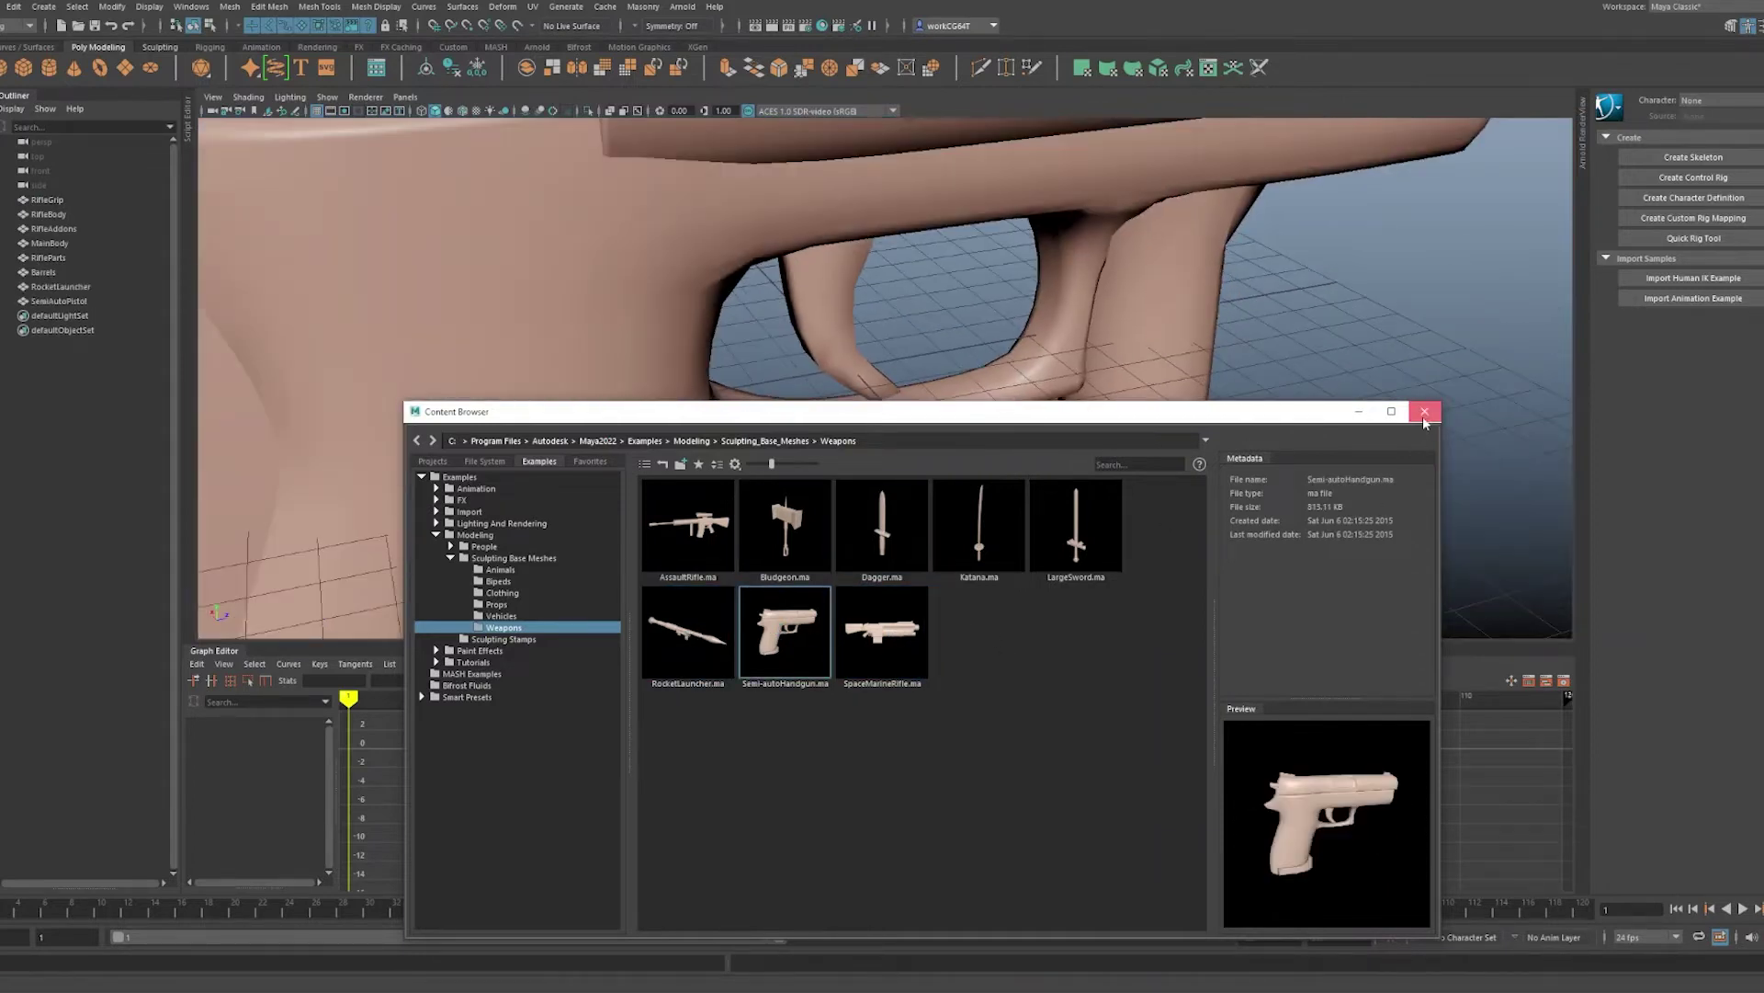
click(1424, 419)
- Center the rocket launcher's pivot and rotate the launcher parallel to the two rifles
alt+right_drag(1332, 417, 912, 448)
alt+drag(911, 448, 868, 524)
click(868, 331)
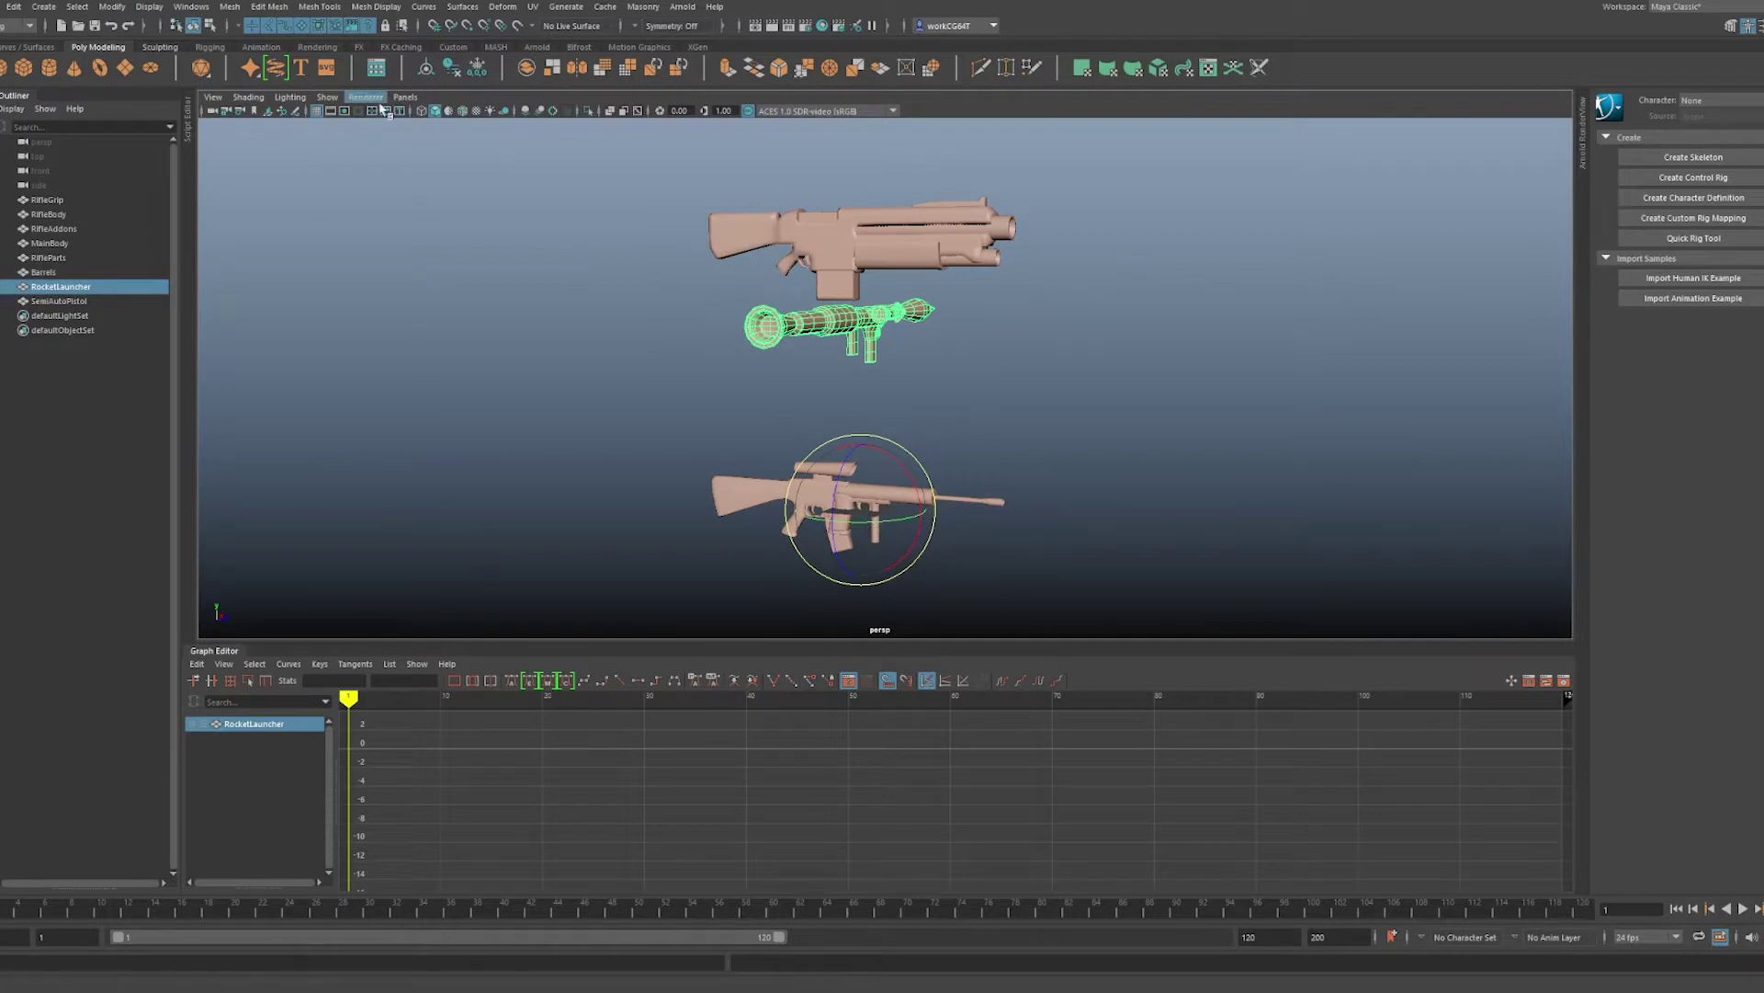
click(425, 67)
drag(913, 335, 817, 326)
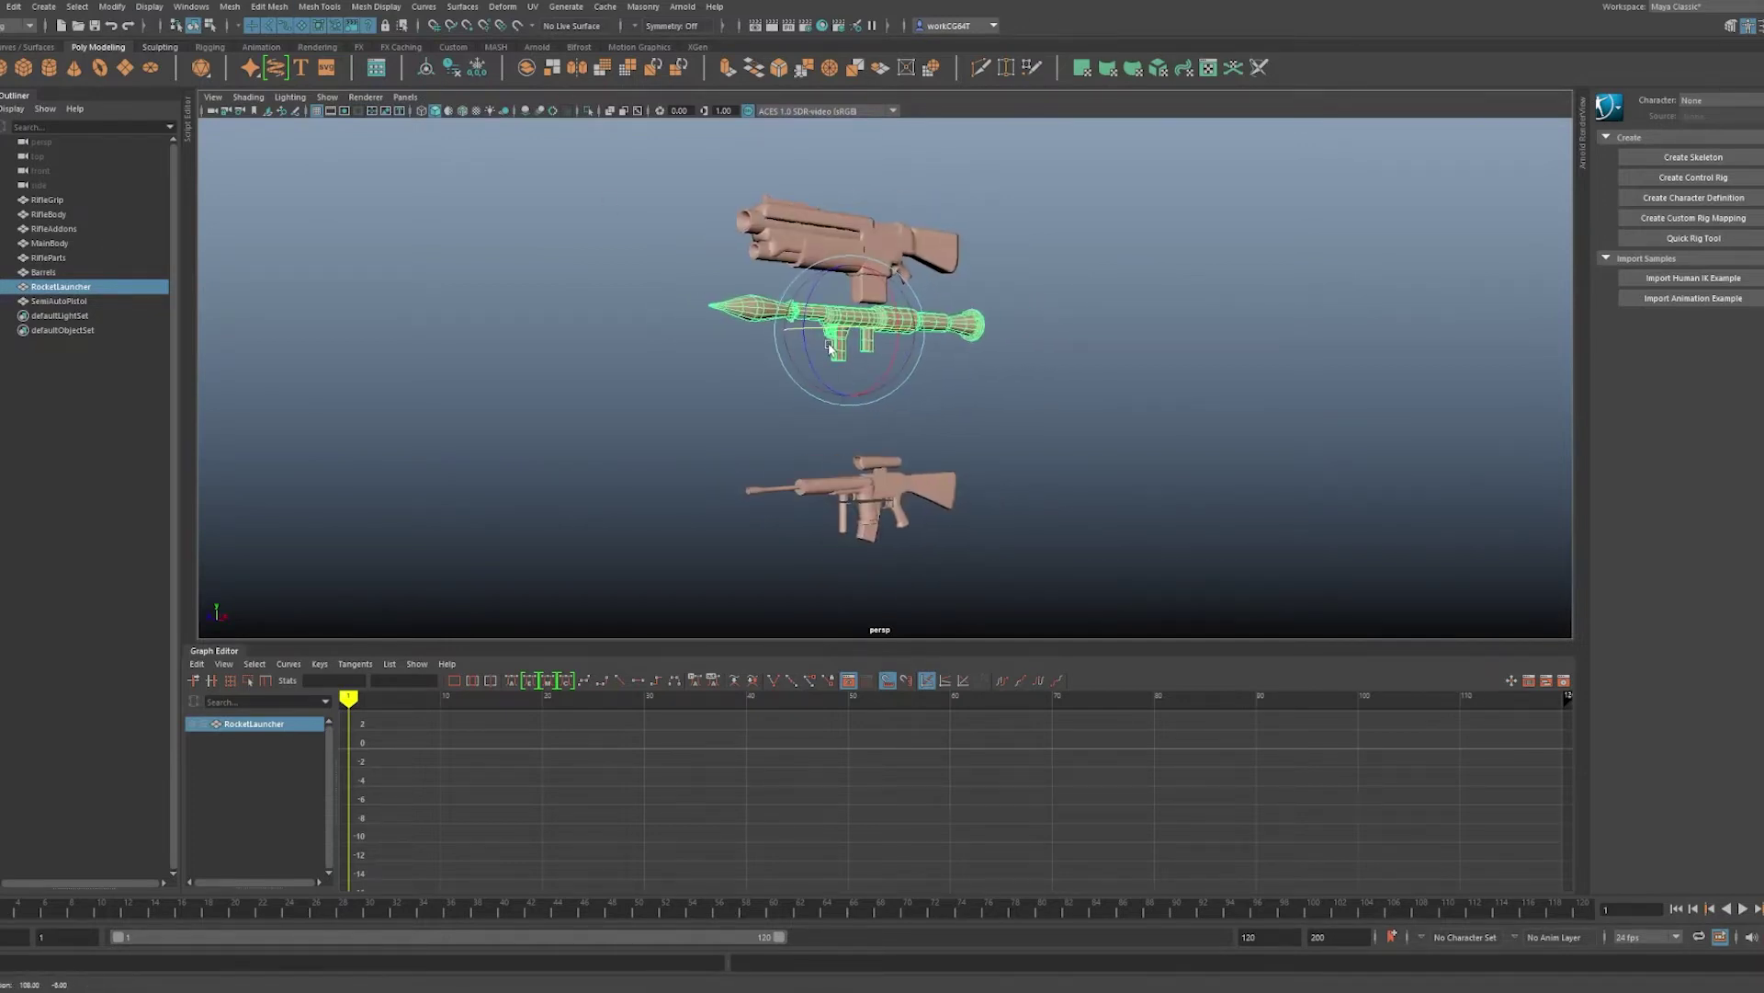
- Move the rocket launcher down over the assault rifle and scale it up until it covers most of the rifle
key(w)
alt+drag(947, 339, 861, 464)
key(e)
key(r)
key(w)
alt+drag(805, 531, 943, 497)
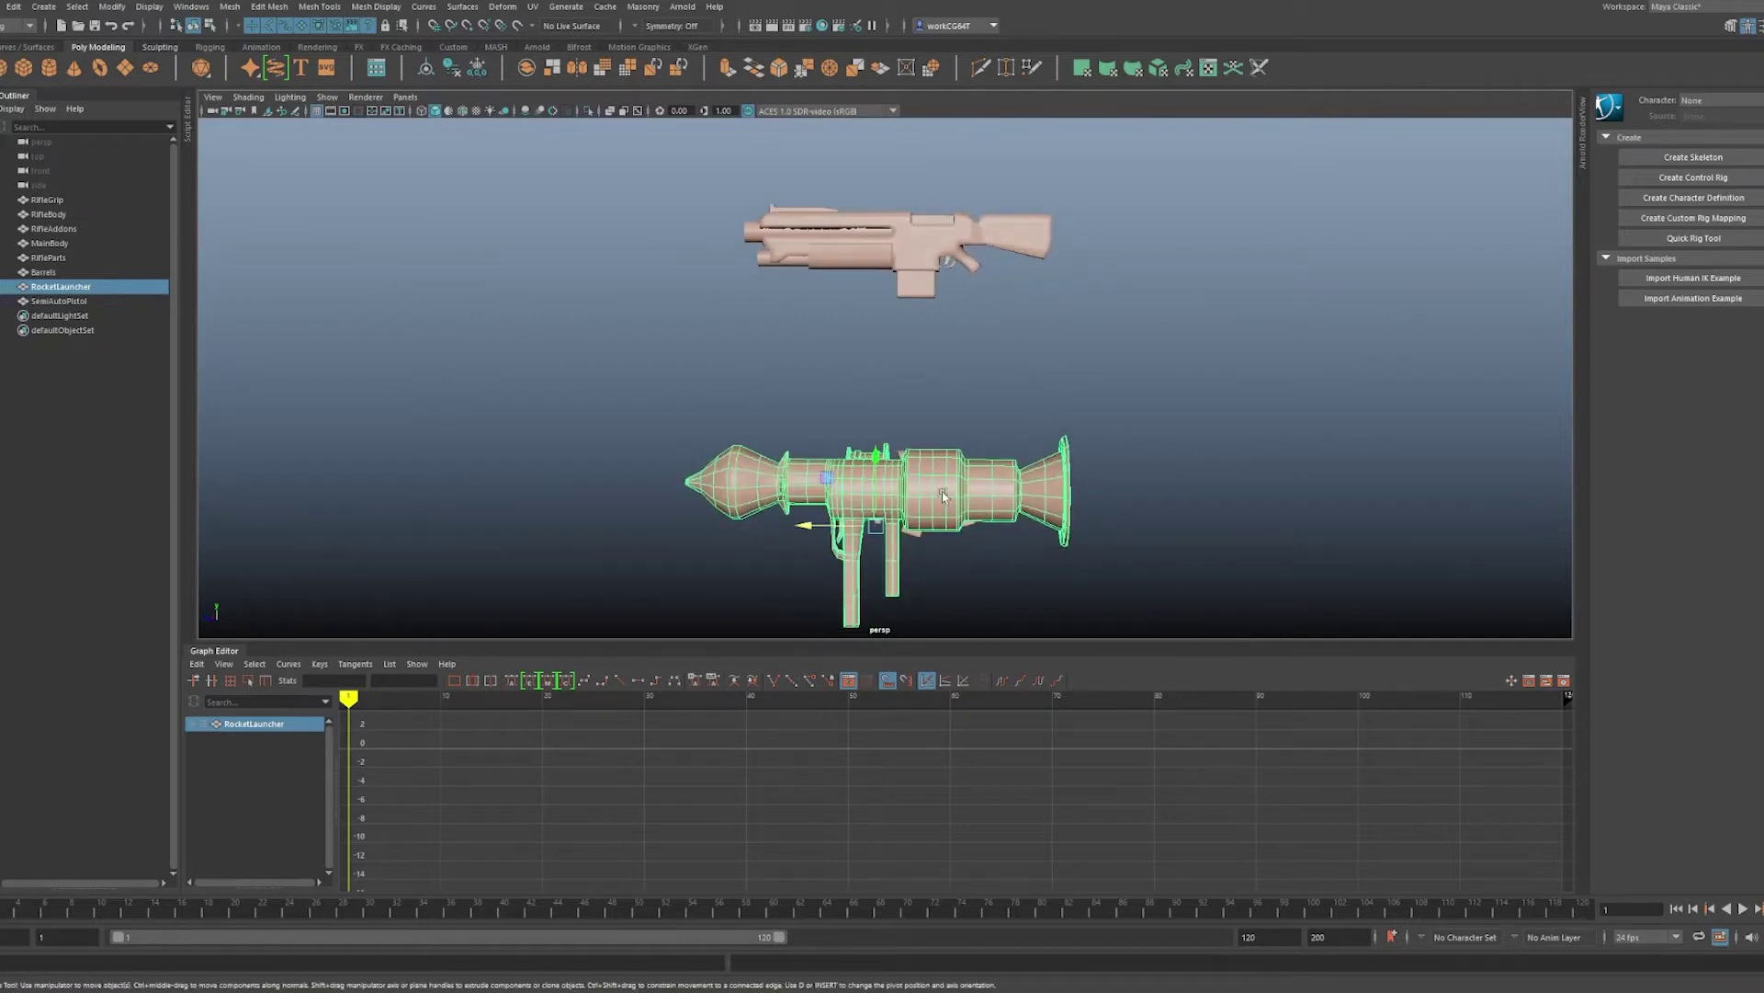
alt+drag(828, 506, 1040, 433)
- Move the space marine rifle's MainBody, RifleParts and Barrels together into the rear end of the rocket launcher
alt+drag(1008, 496, 917, 213)
click(879, 231)
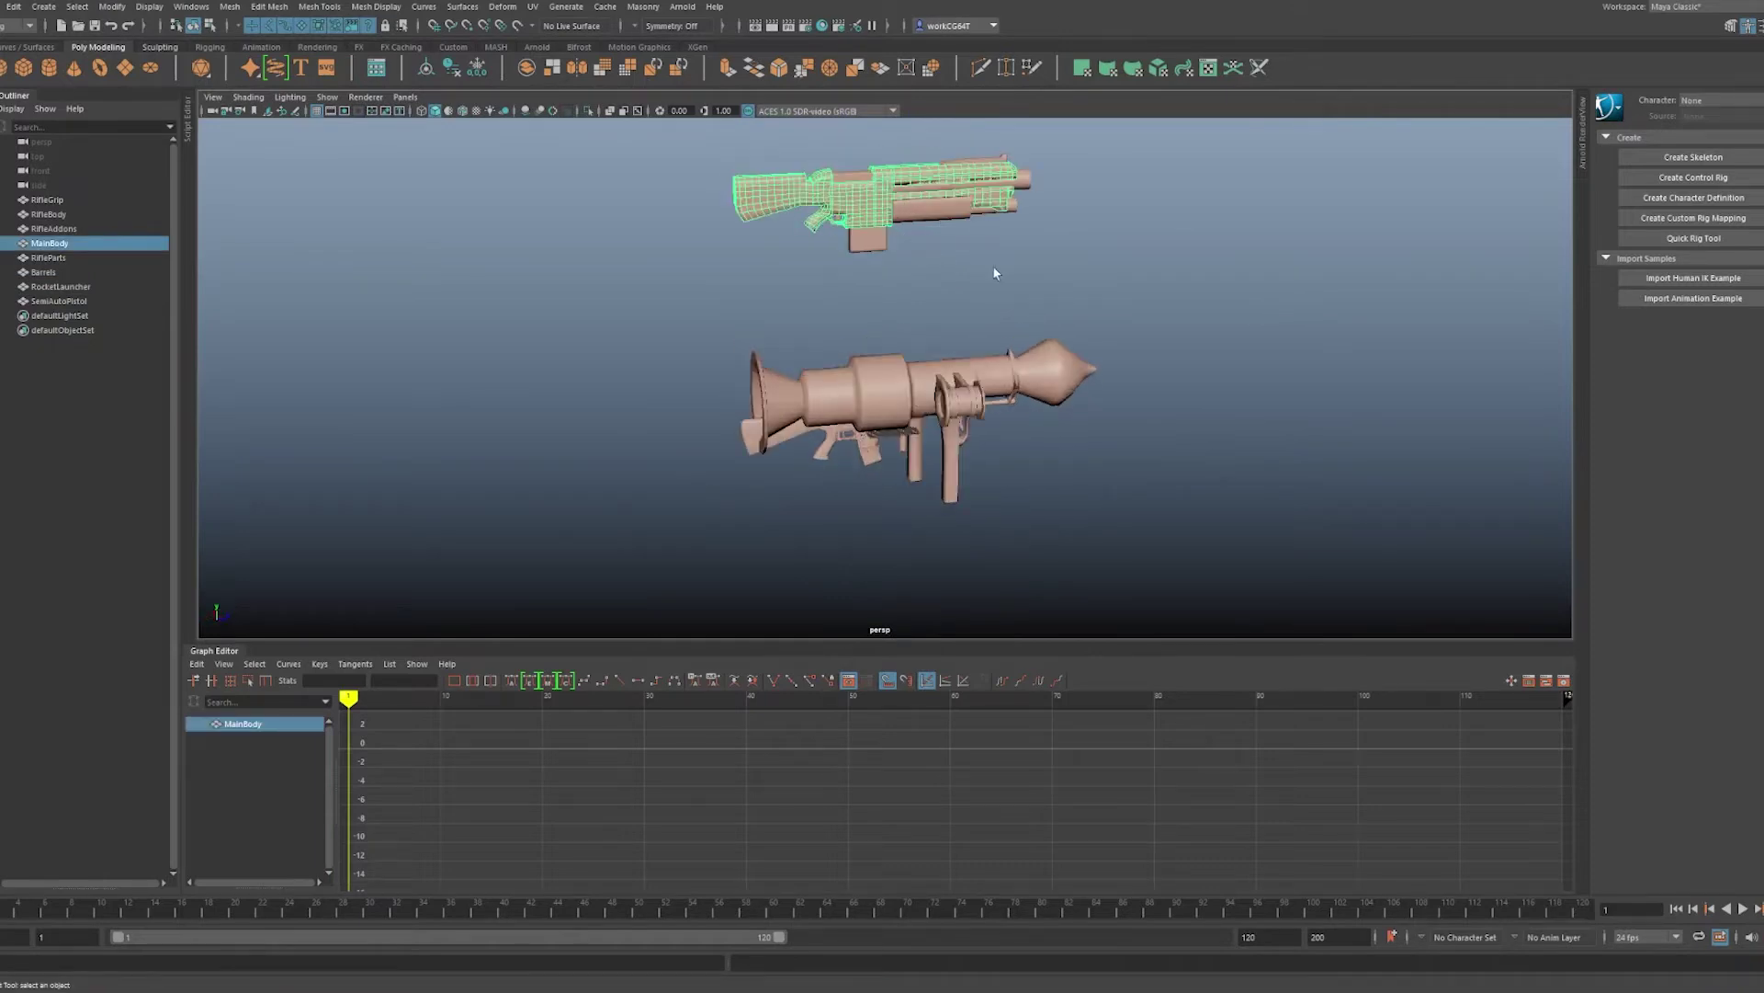
drag(995, 269, 869, 215)
key(w)
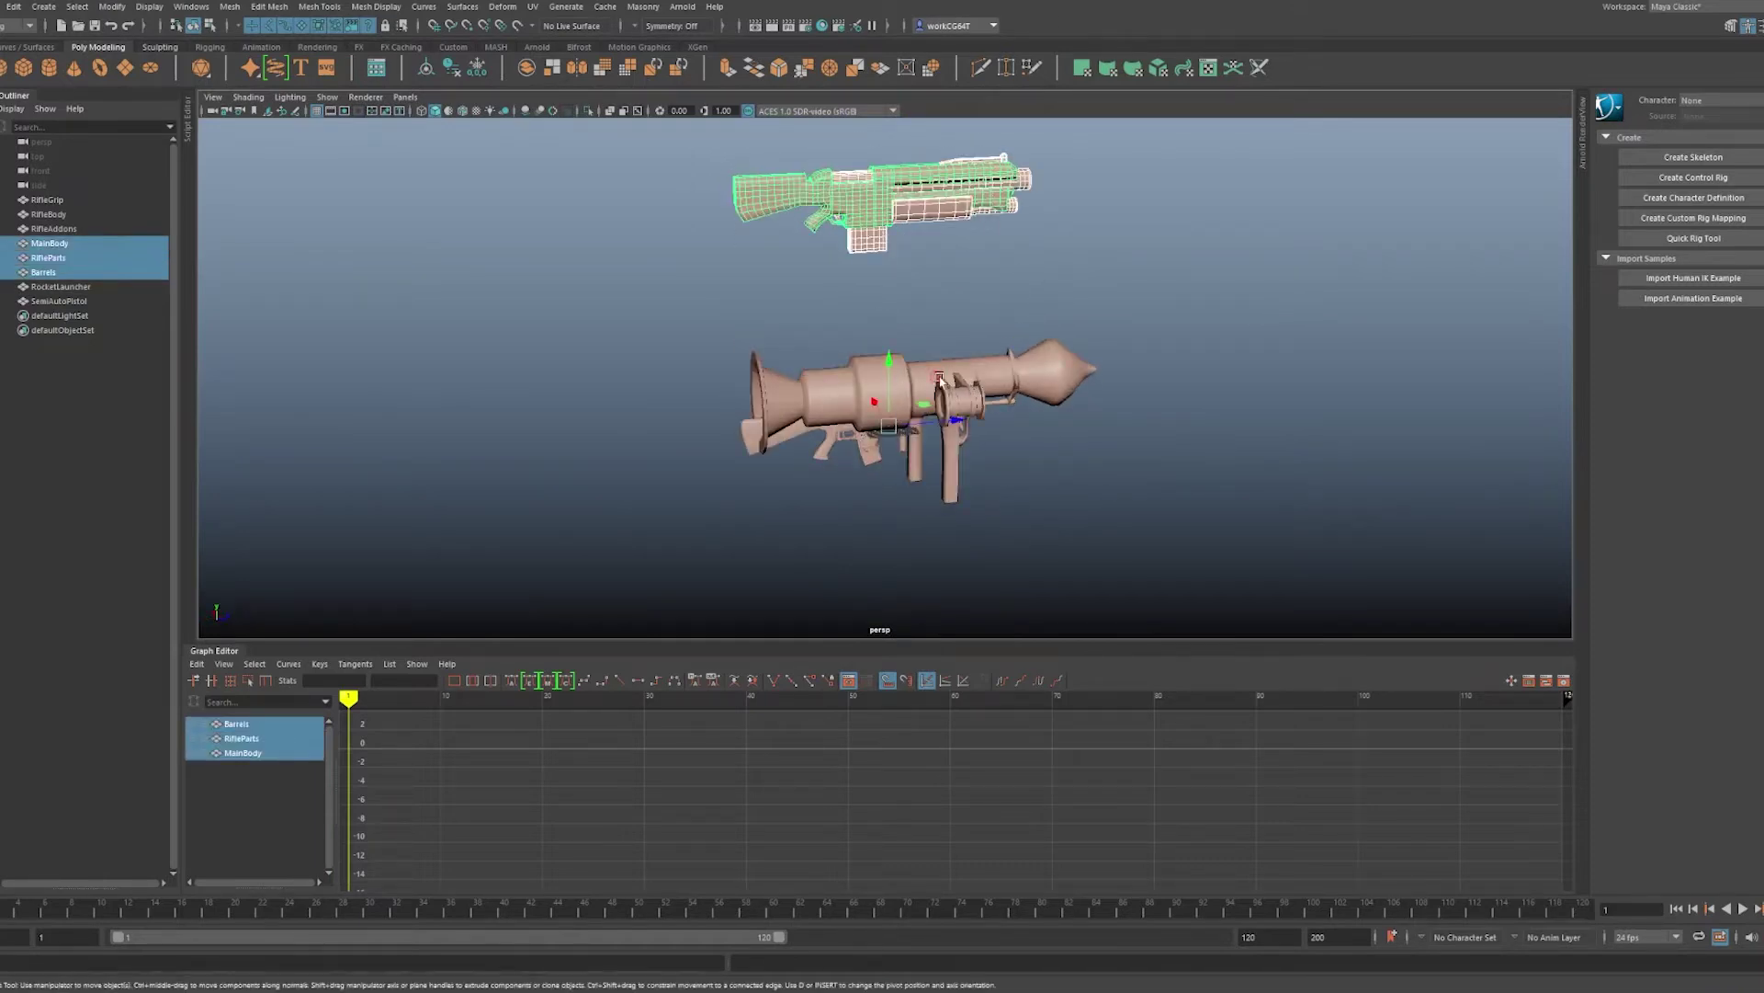
middle_drag(941, 380, 866, 381)
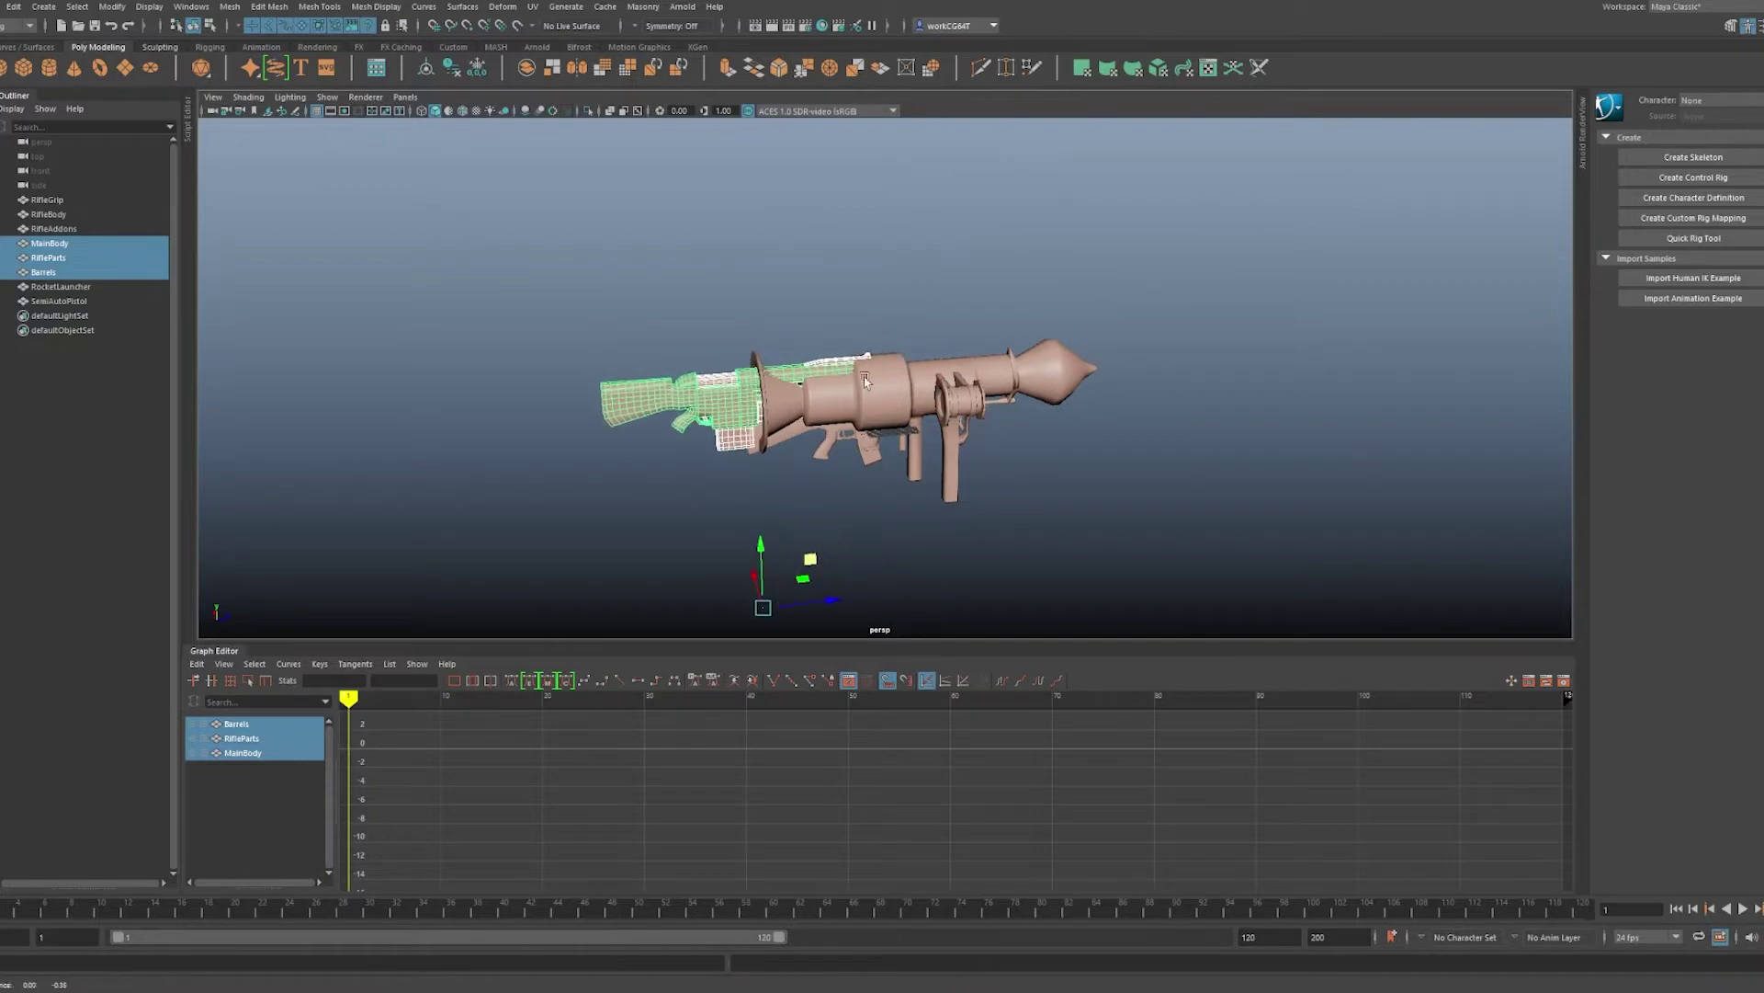
scroll(873, 399, up, 3)
scroll(808, 413, down, 4)
scroll(797, 414, up, 5)
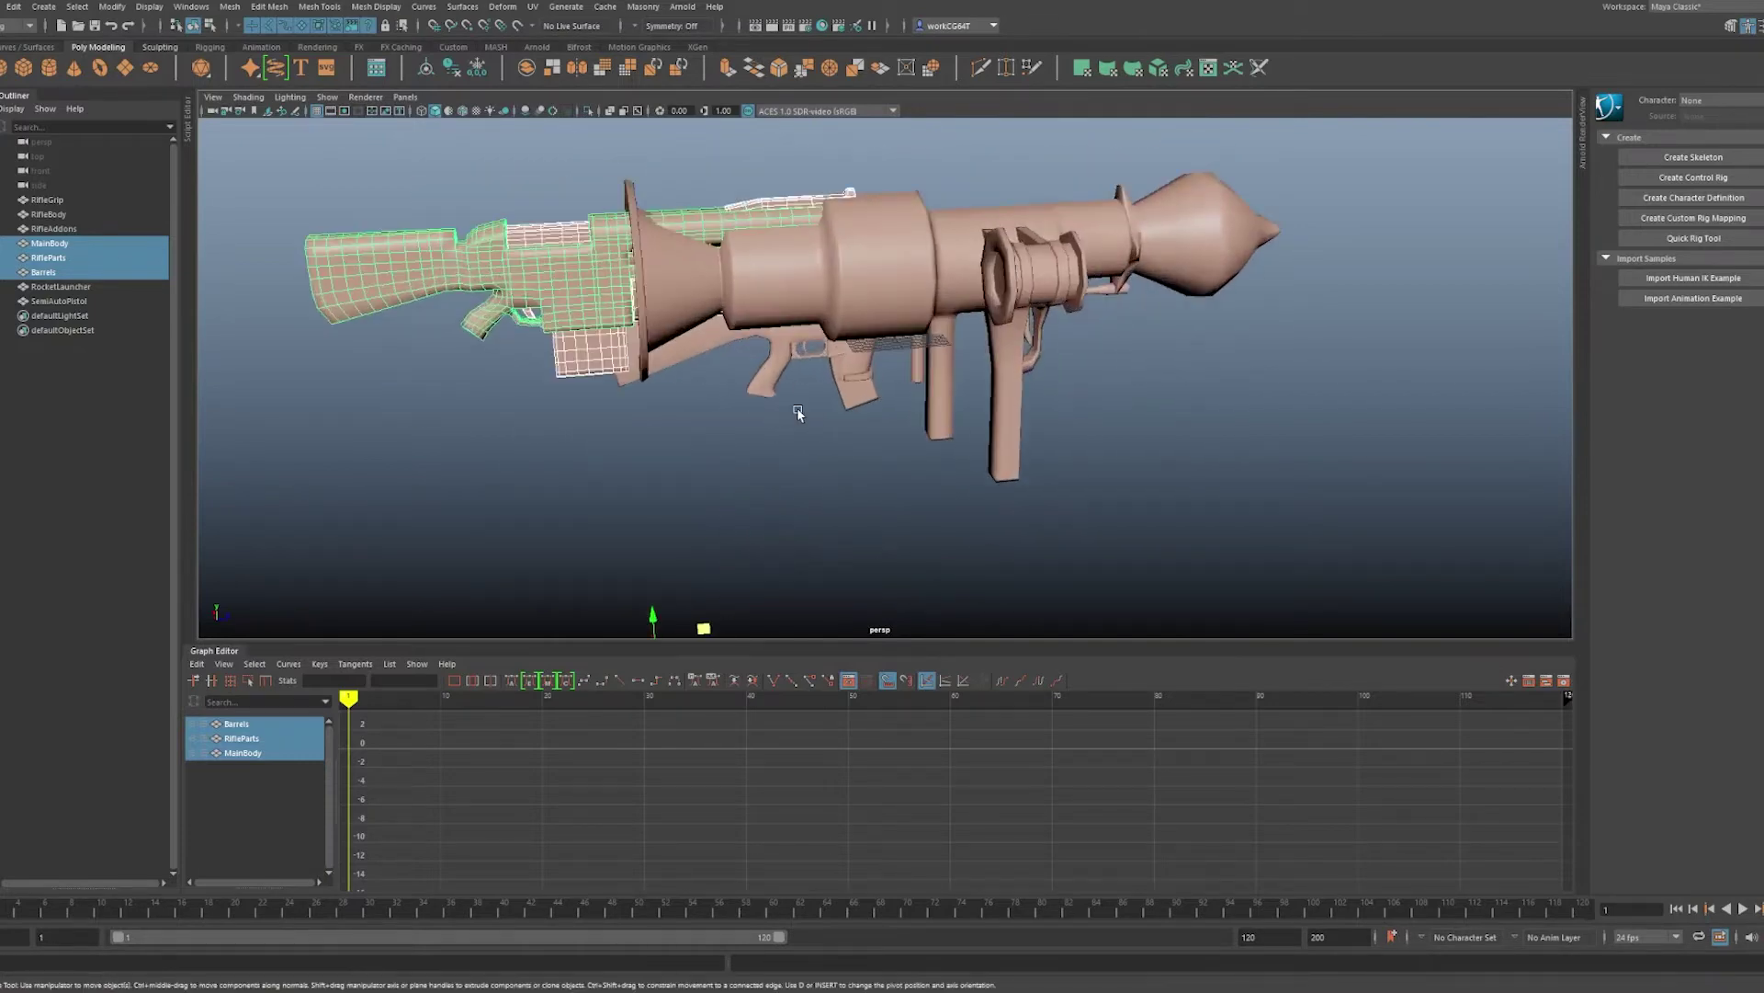
- Scale up the assault rifle's RifleBody until its grip and stock extend well behind the rocket launcher's rear flare
alt+drag(797, 414, 728, 278)
click(816, 363)
click(989, 364)
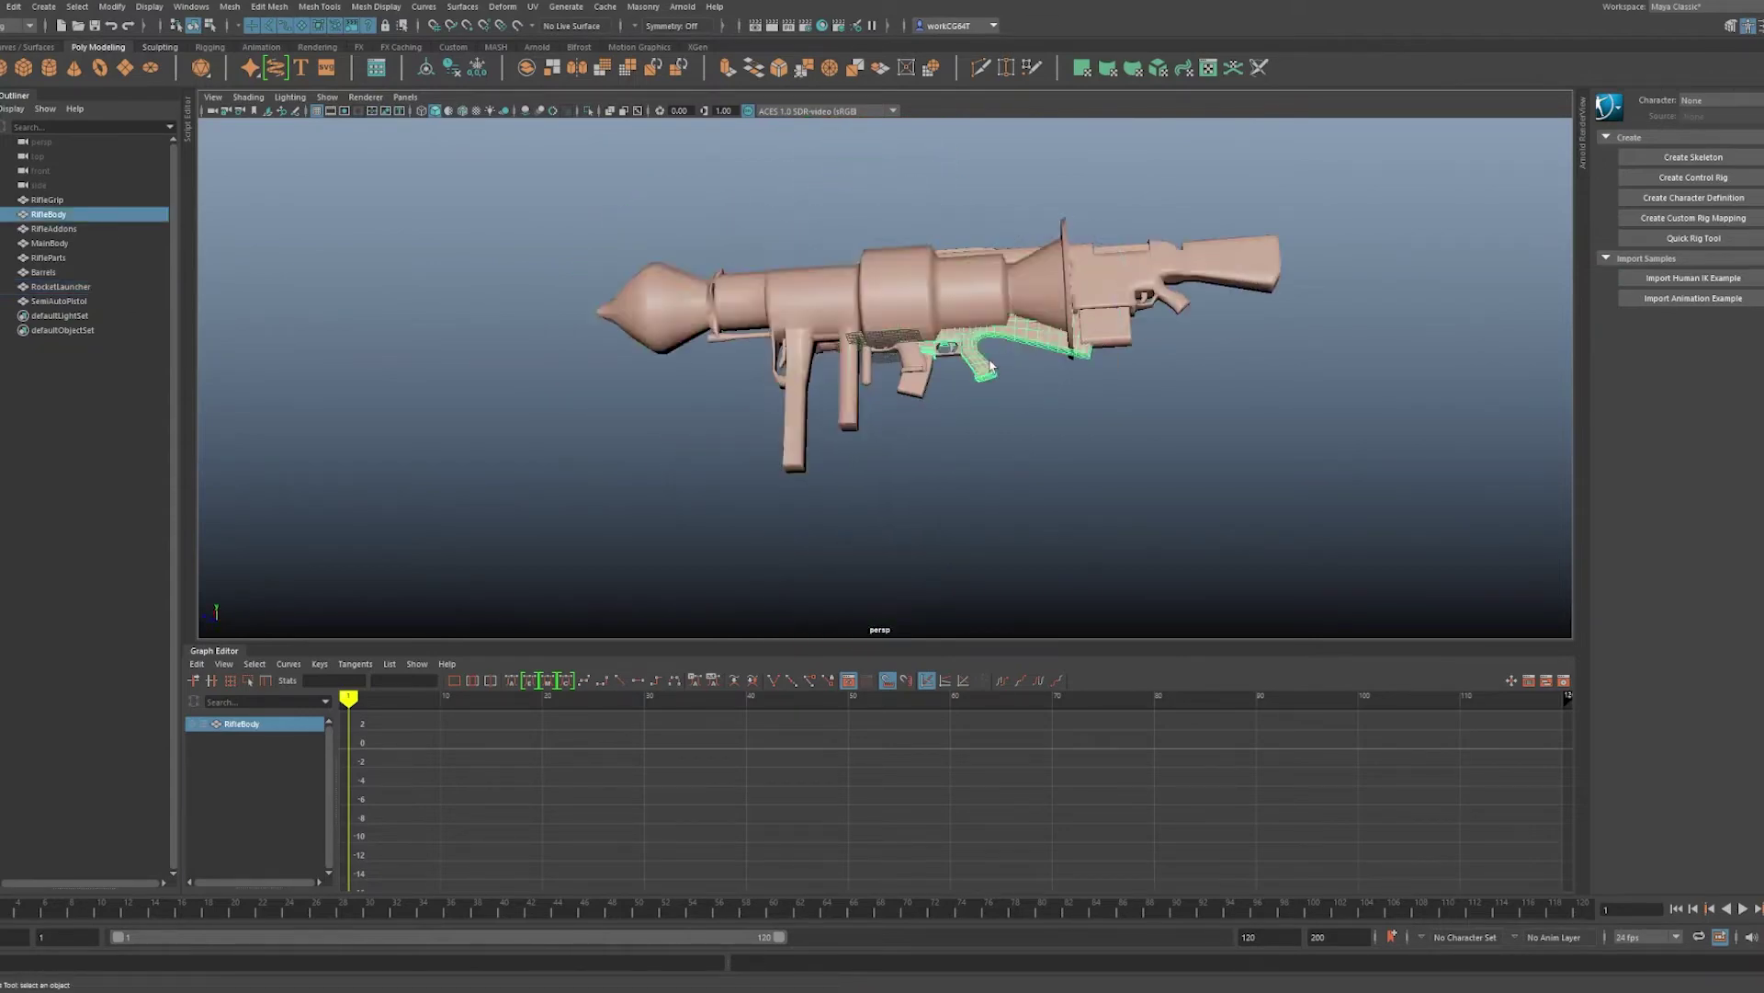
click(117, 287)
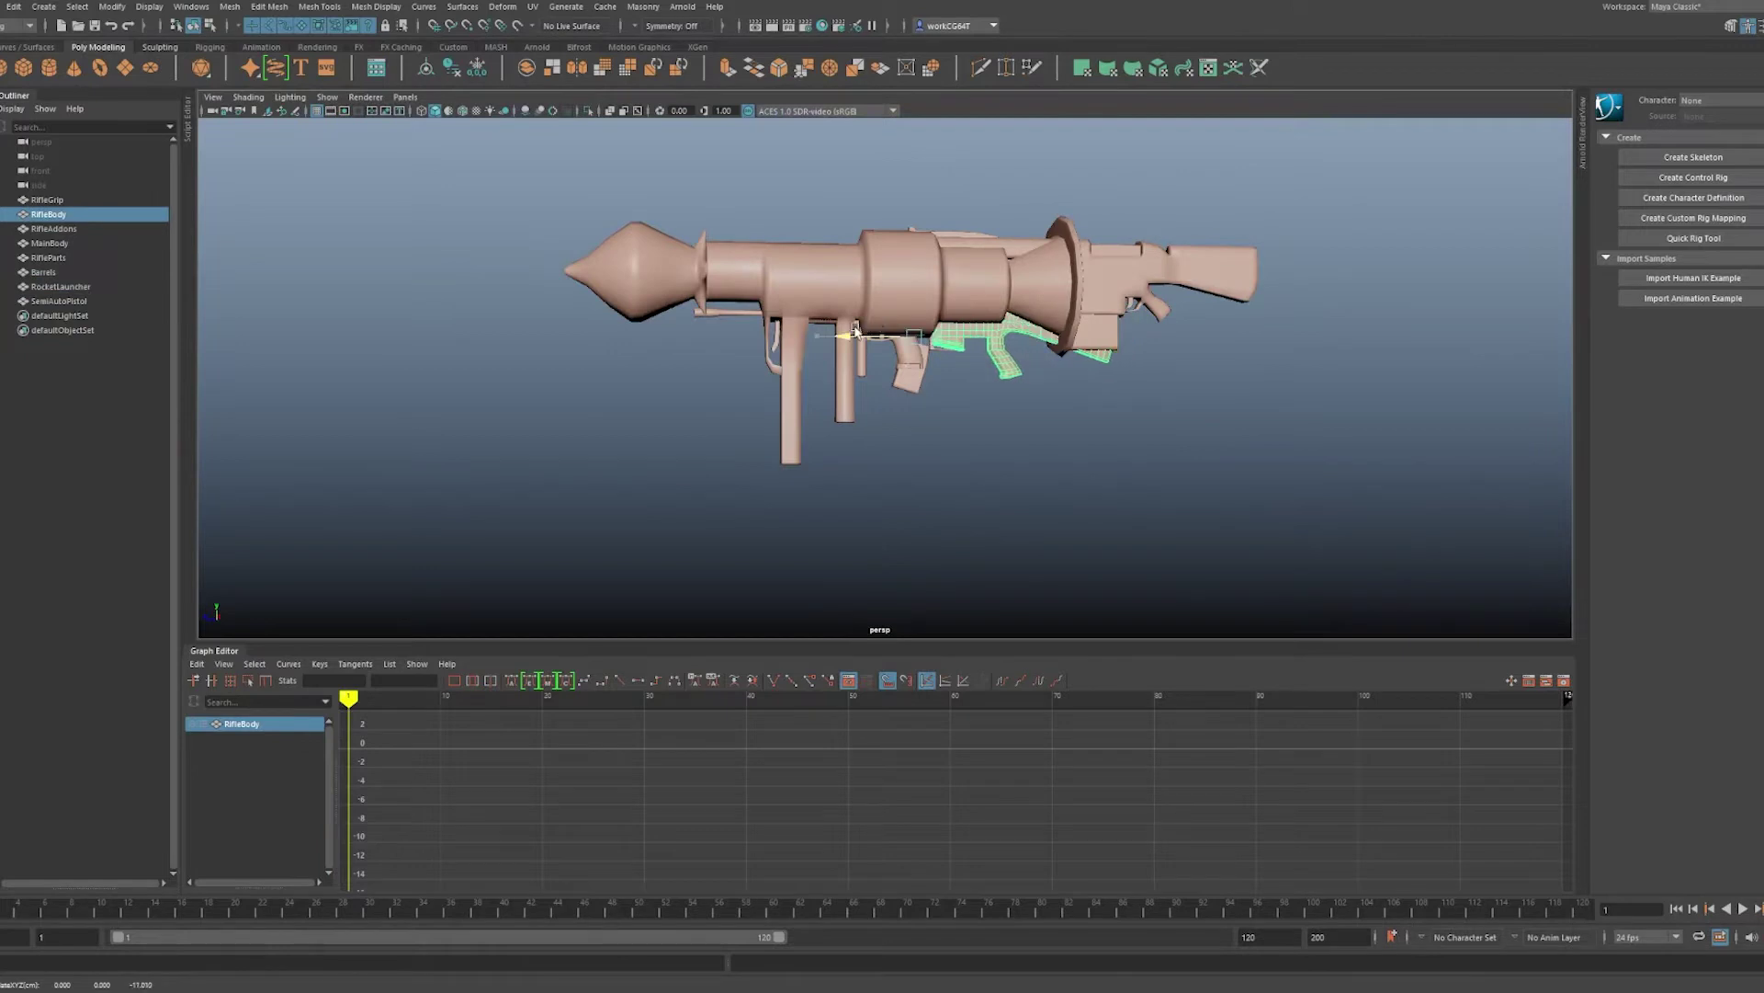
alt+middle_drag(875, 321, 1092, 251)
key(e)
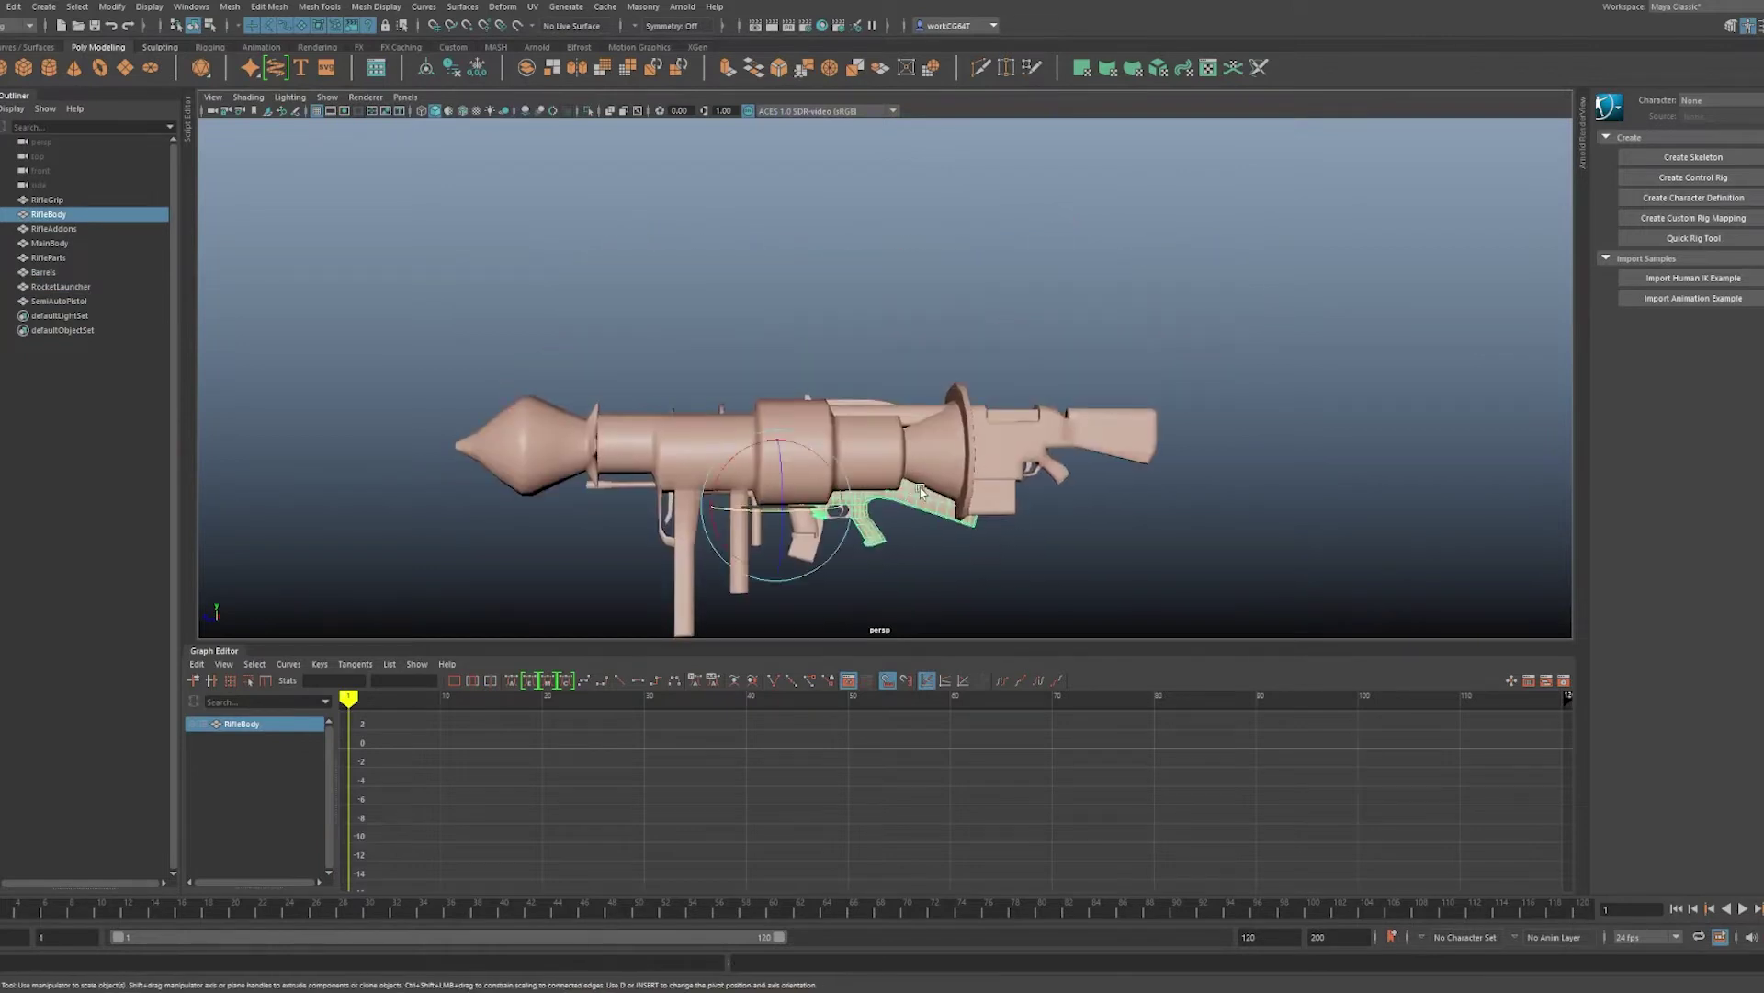
key(r)
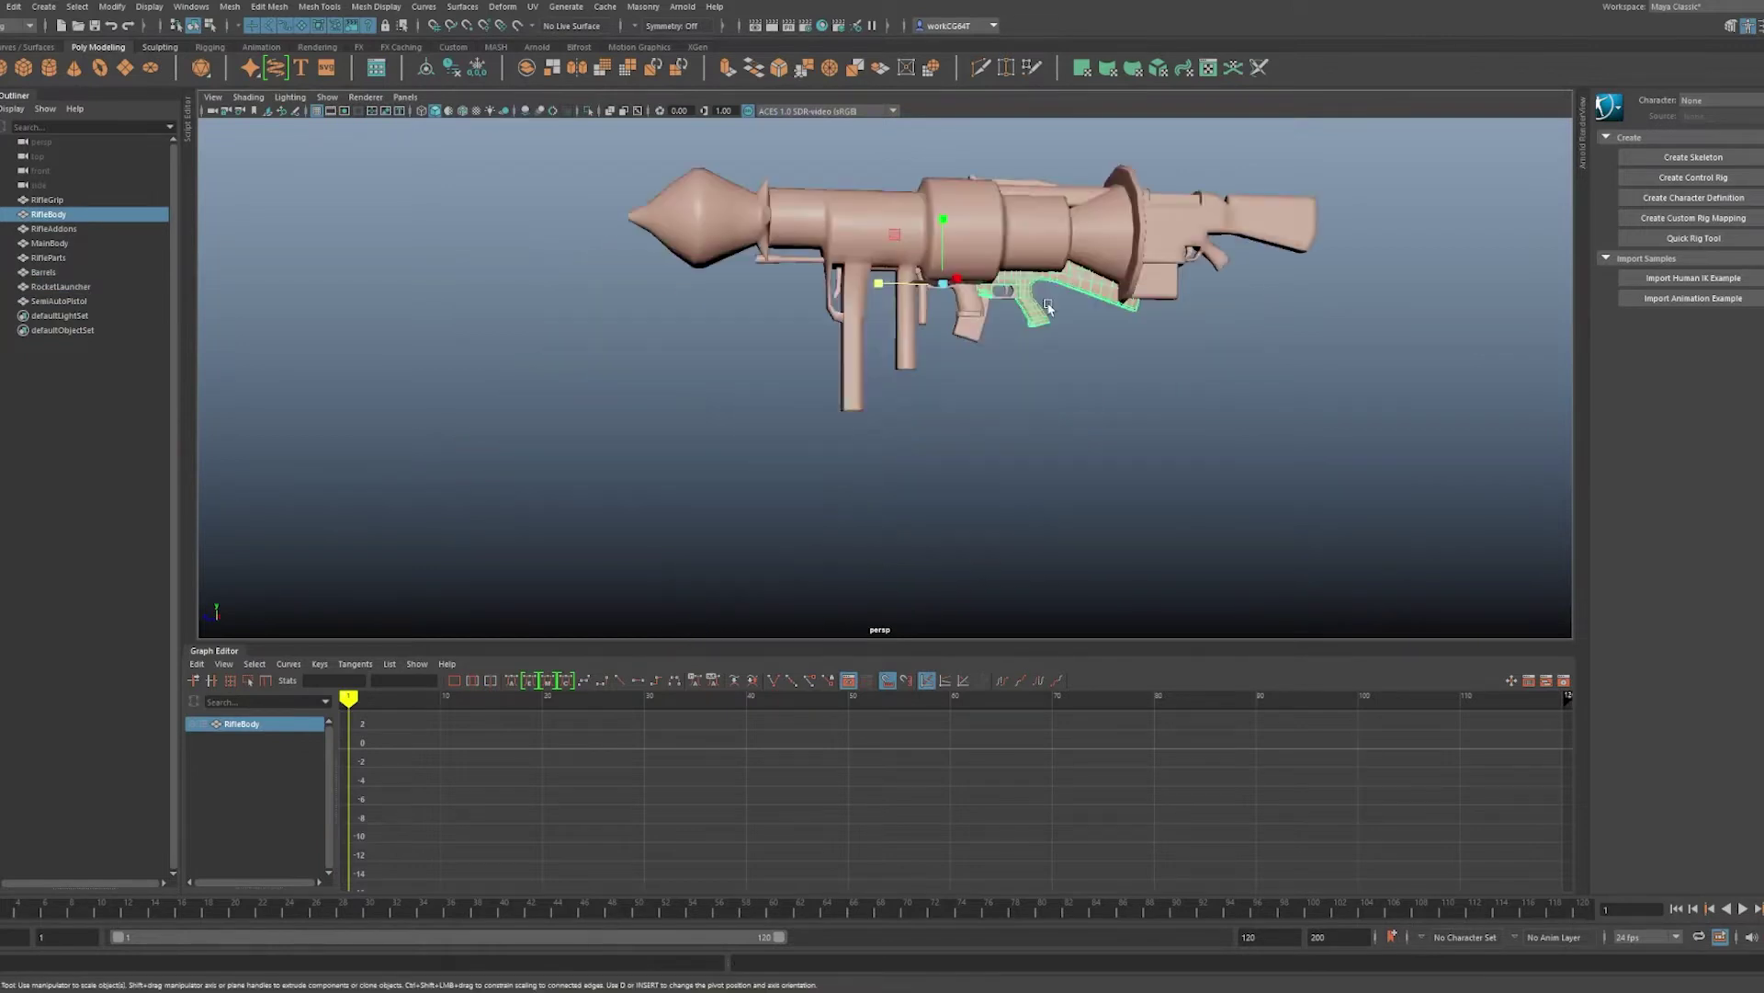
scroll(1041, 342, down, 5)
alt+middle_drag(946, 322, 825, 411)
key(e)
key(r)
drag(823, 411, 598, 406)
click(1236, 344)
alt+drag(1236, 343, 1212, 342)
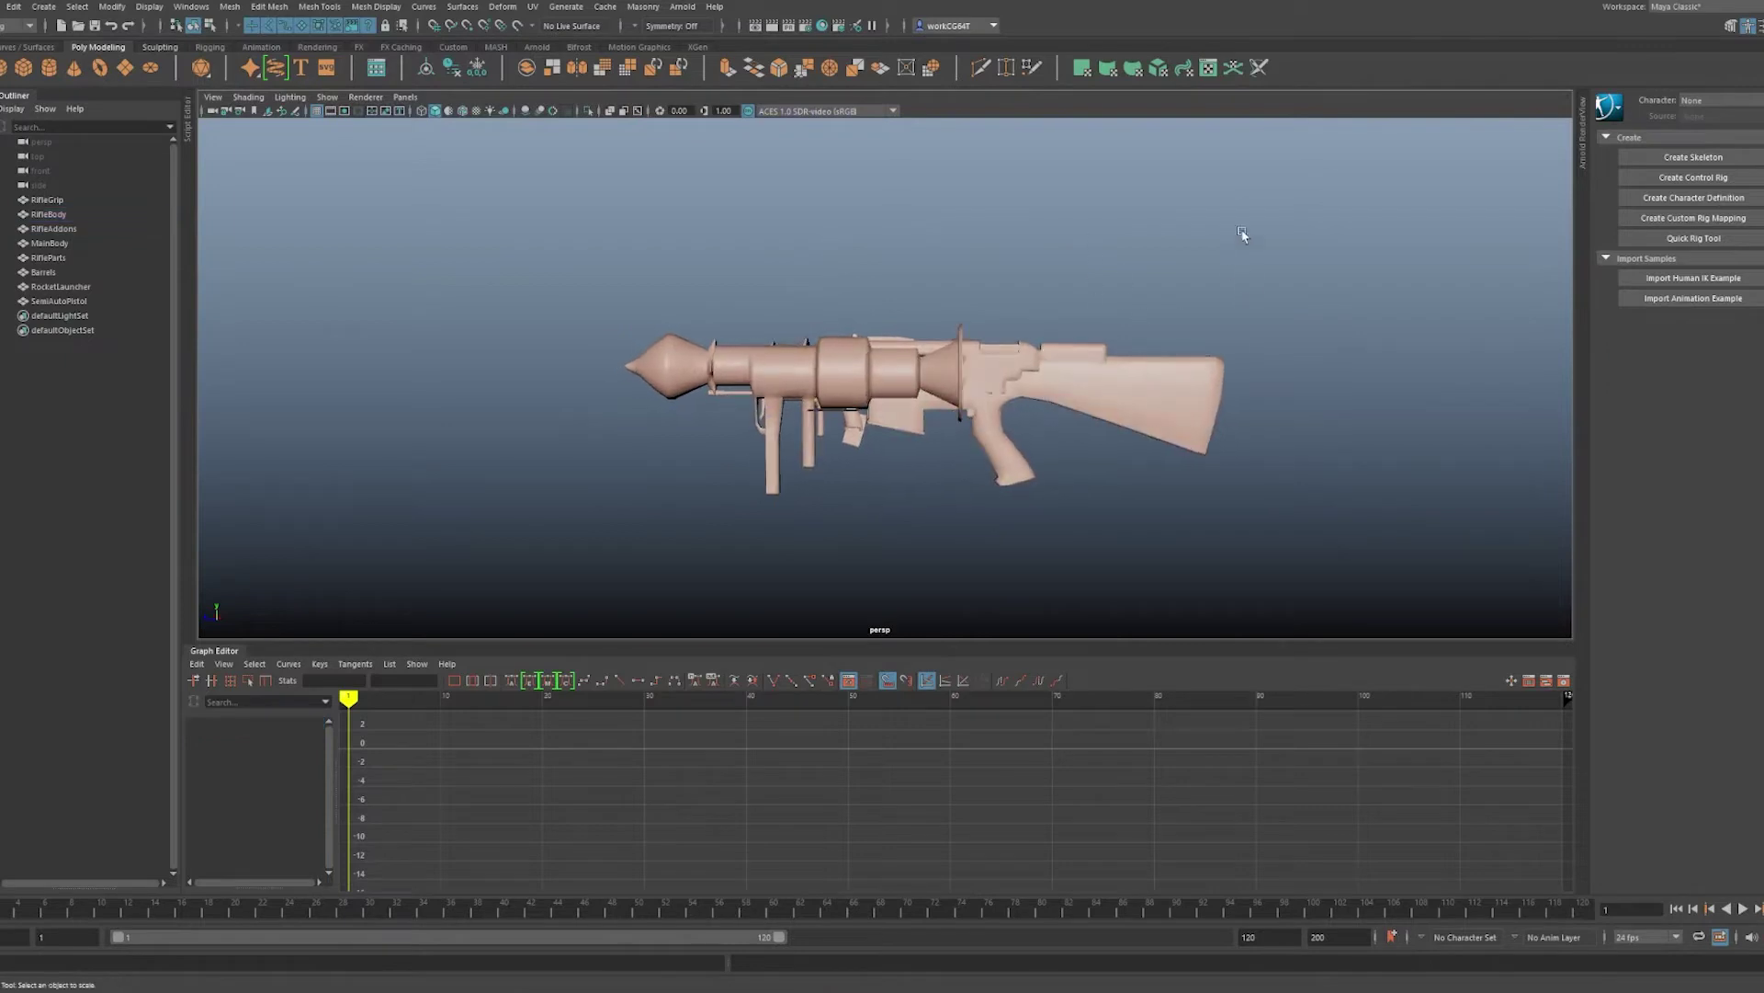
- Move the front vertices of the RocketLauncher's warhead forward to stretch it into a long barrel, and return to object selection
drag(1244, 237, 386, 557)
key(w)
click(651, 346)
right_drag(649, 342, 487, 360)
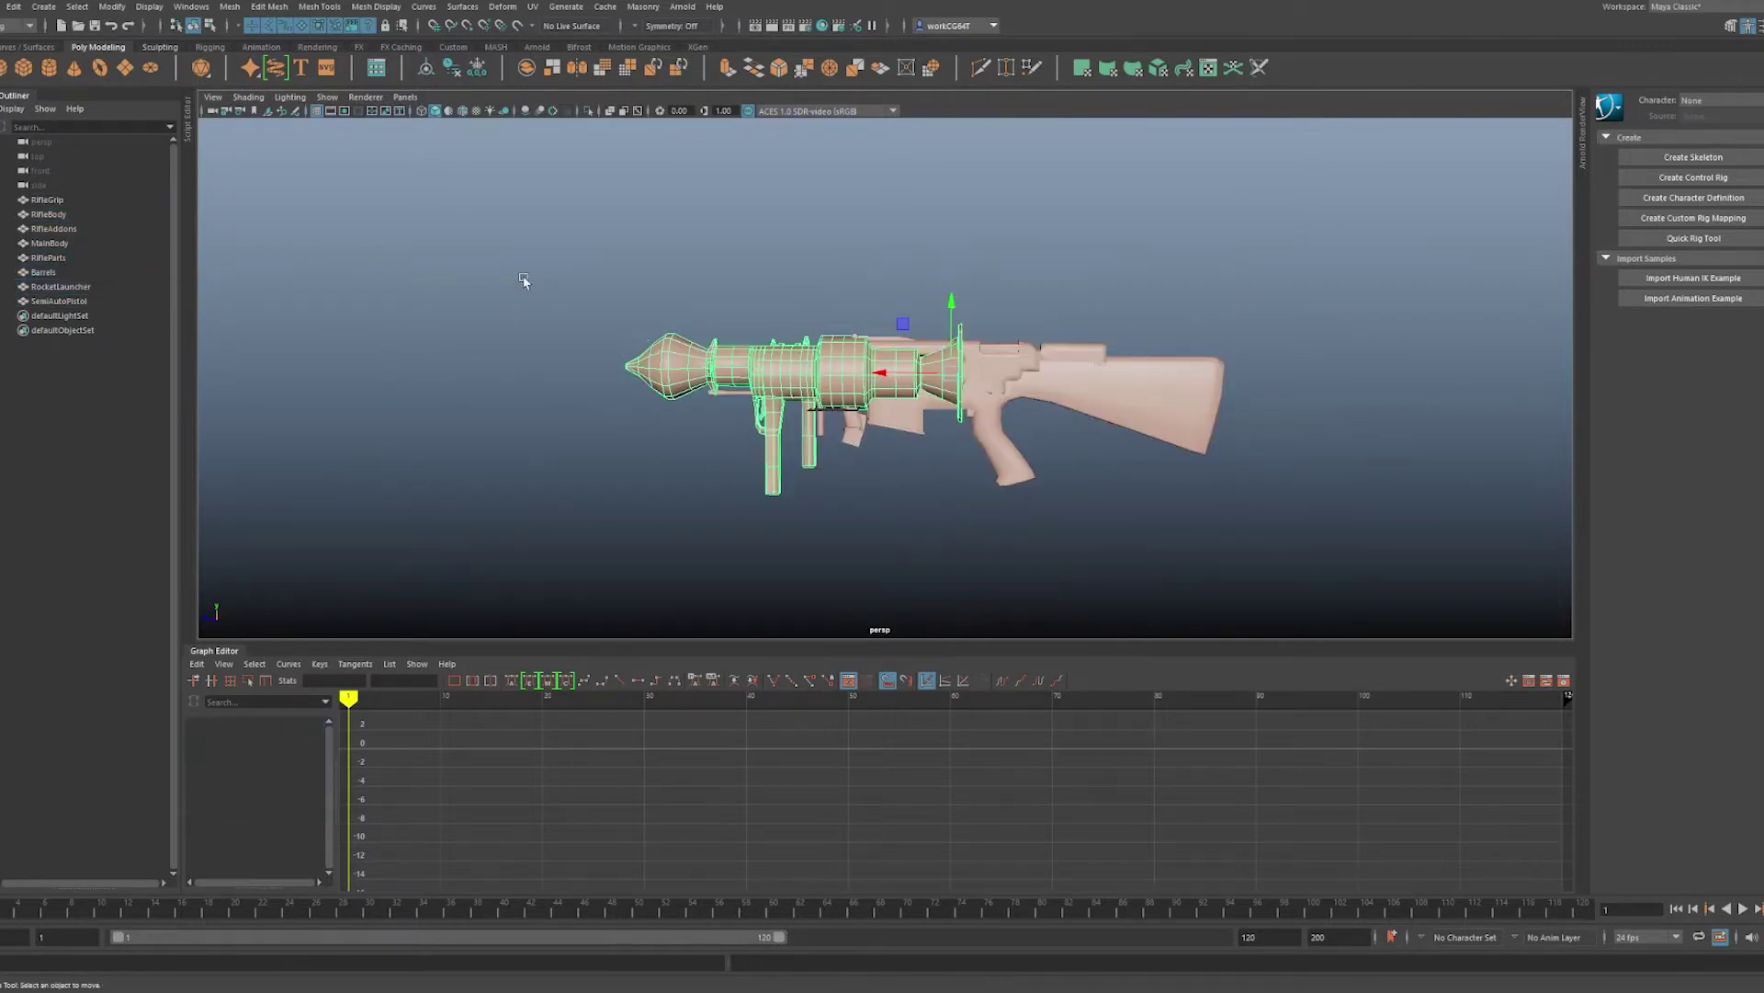
drag(524, 277, 659, 436)
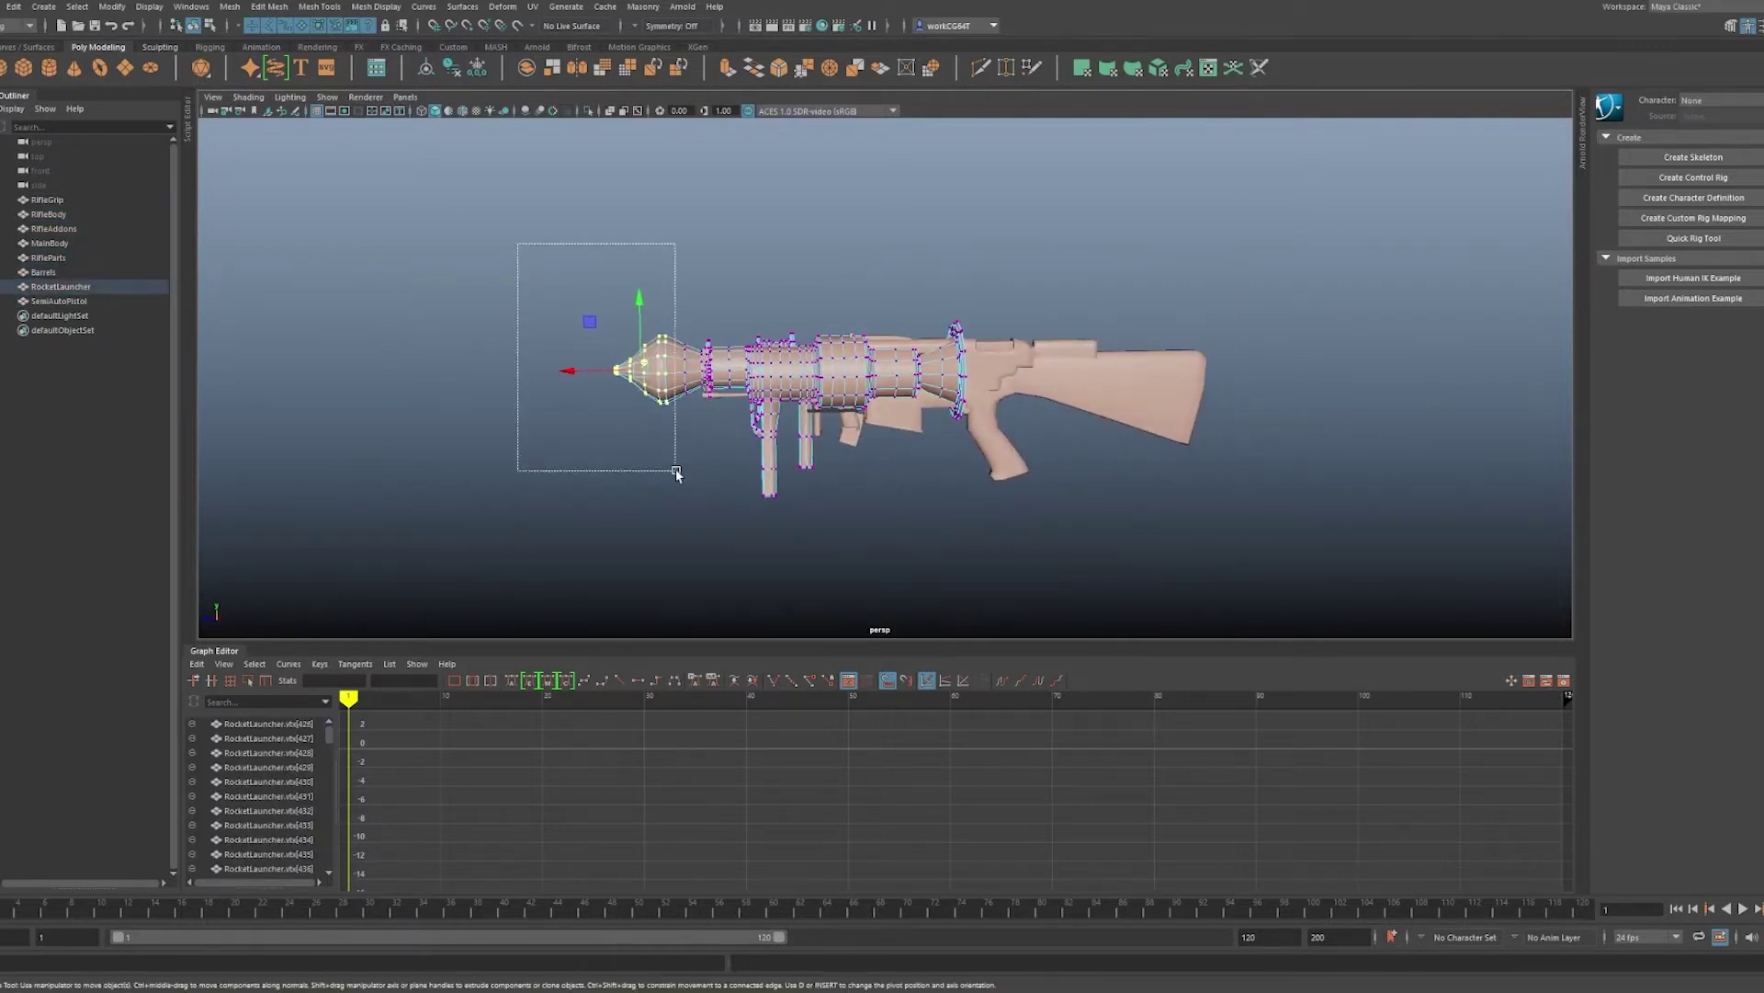
middle_drag(850, 424, 671, 434)
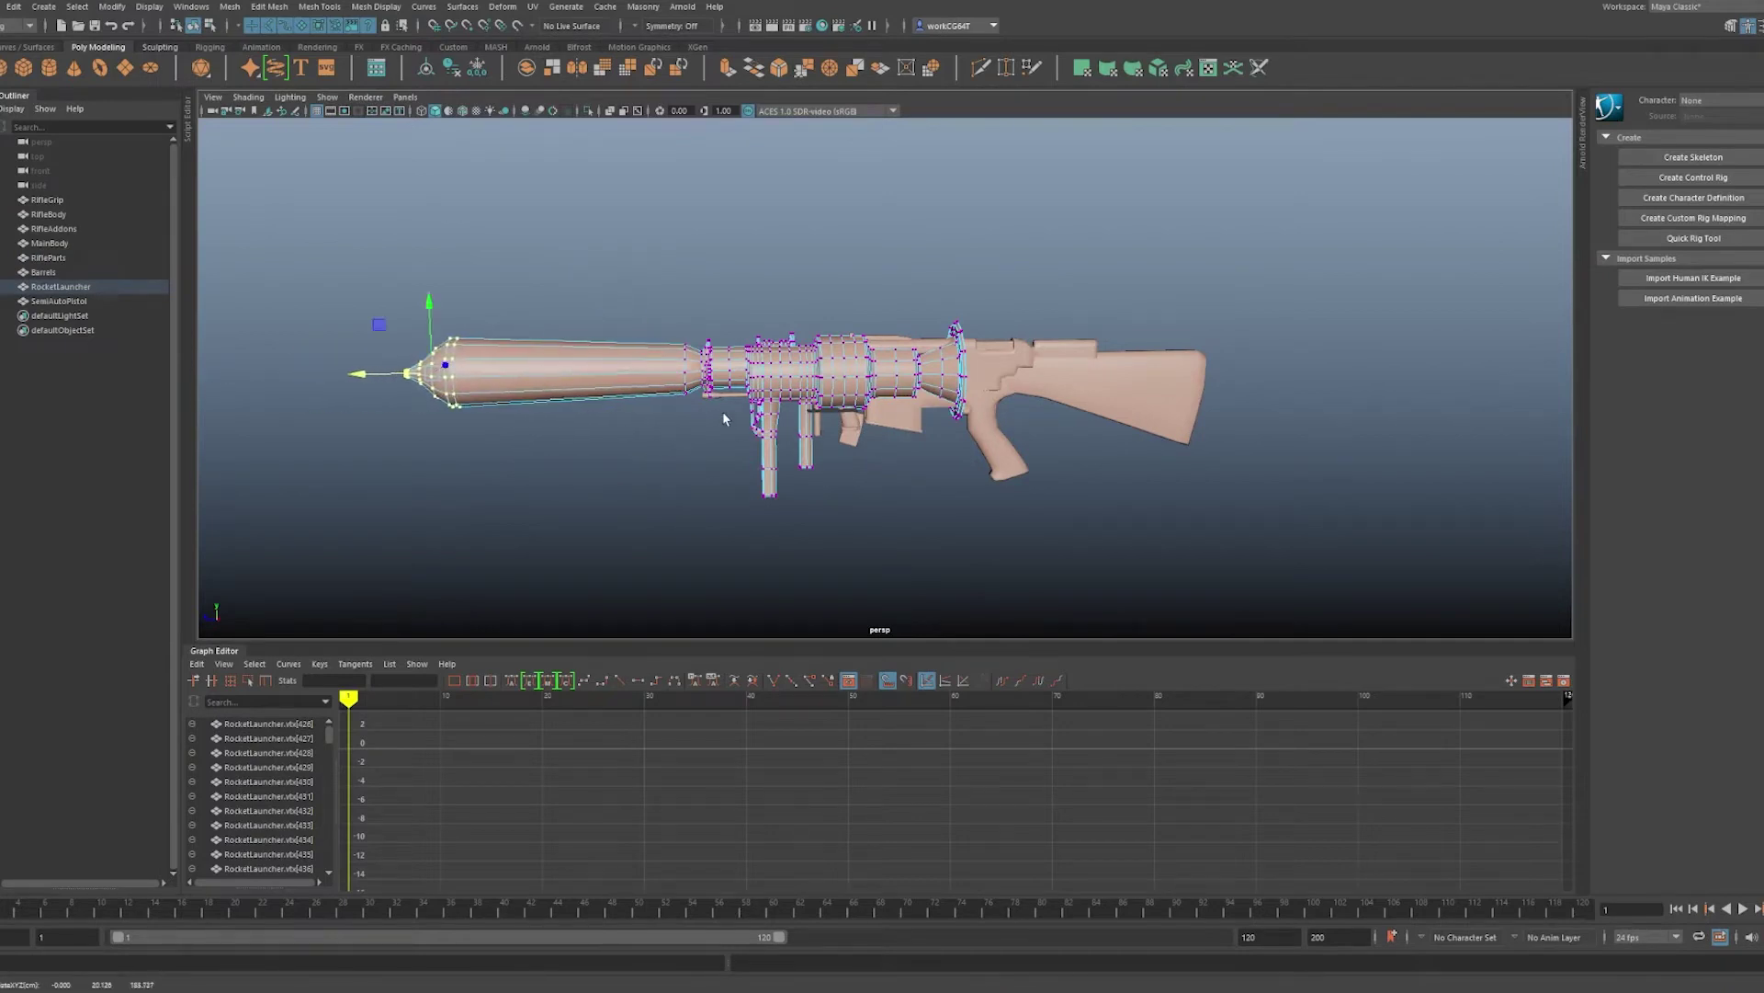
key(q)
right_drag(726, 418, 910, 349)
alt+drag(1089, 359, 863, 353)
click(998, 264)
alt+drag(981, 266, 828, 430)
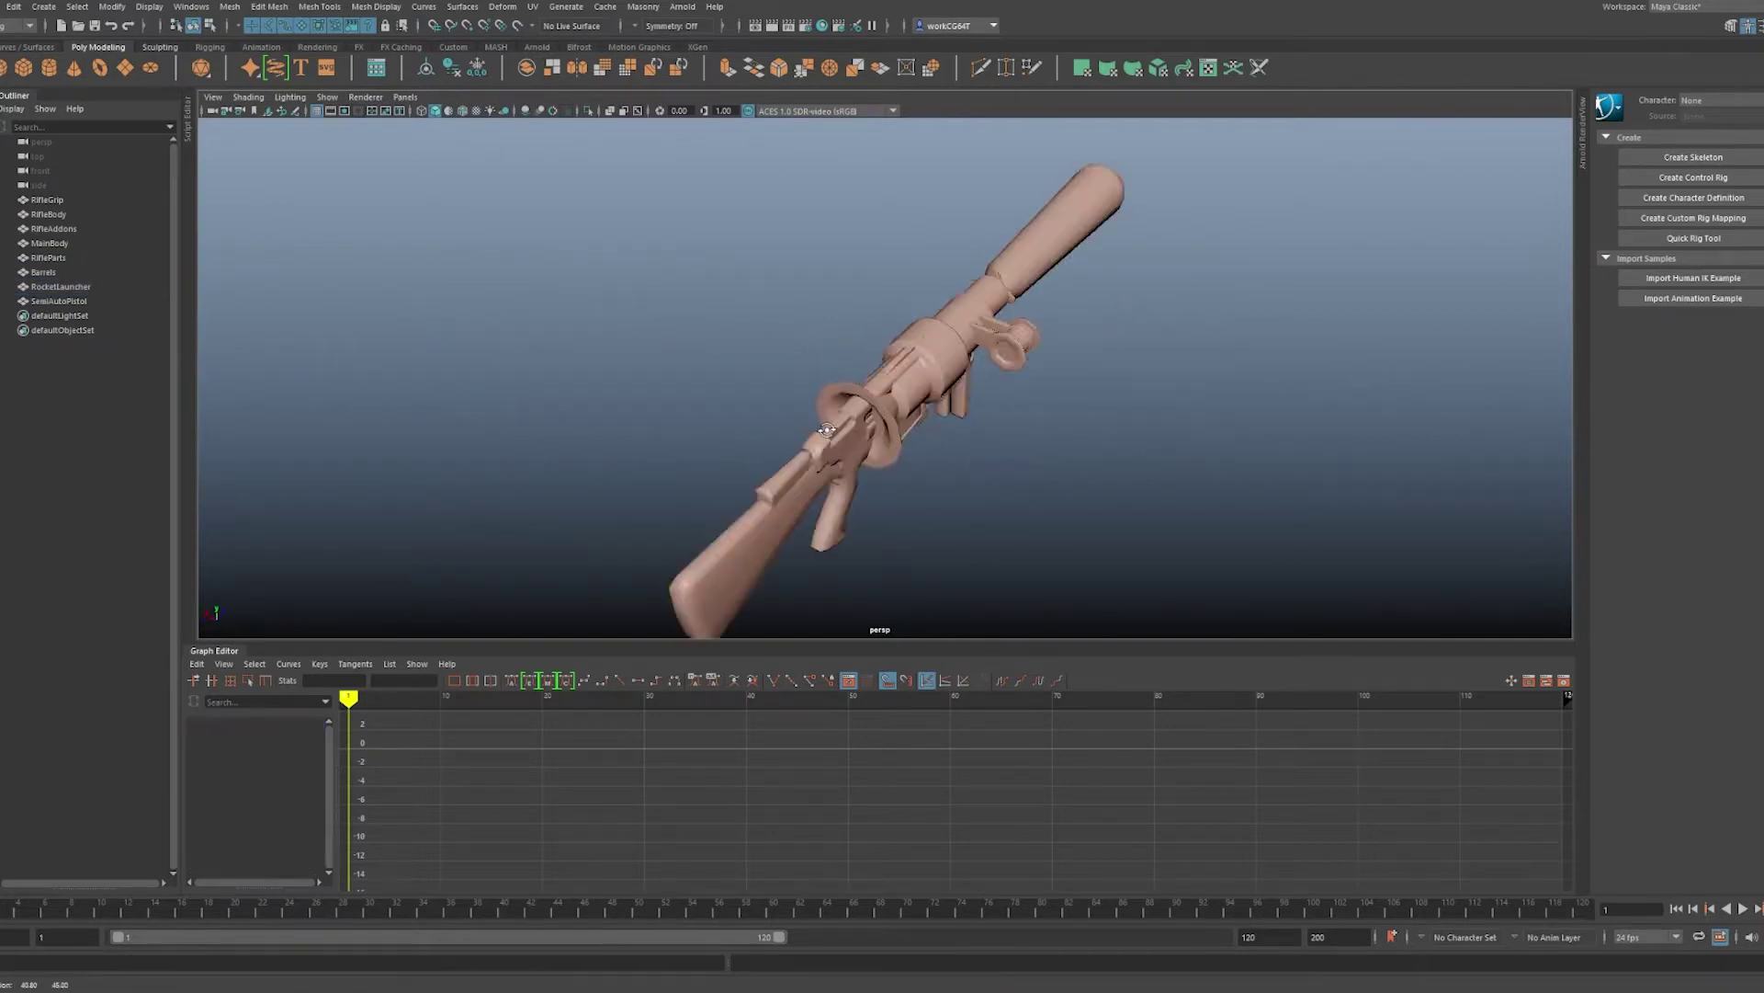
- Scale up the SemiAutoPistol and move it upward through the middle of the rocket launcher
alt+drag(1379, 533, 1157, 402)
scroll(1158, 401, down, 4)
alt+drag(992, 354, 897, 397)
alt+drag(1277, 400, 1038, 327)
scroll(847, 423, up, 4)
click(116, 302)
key(w)
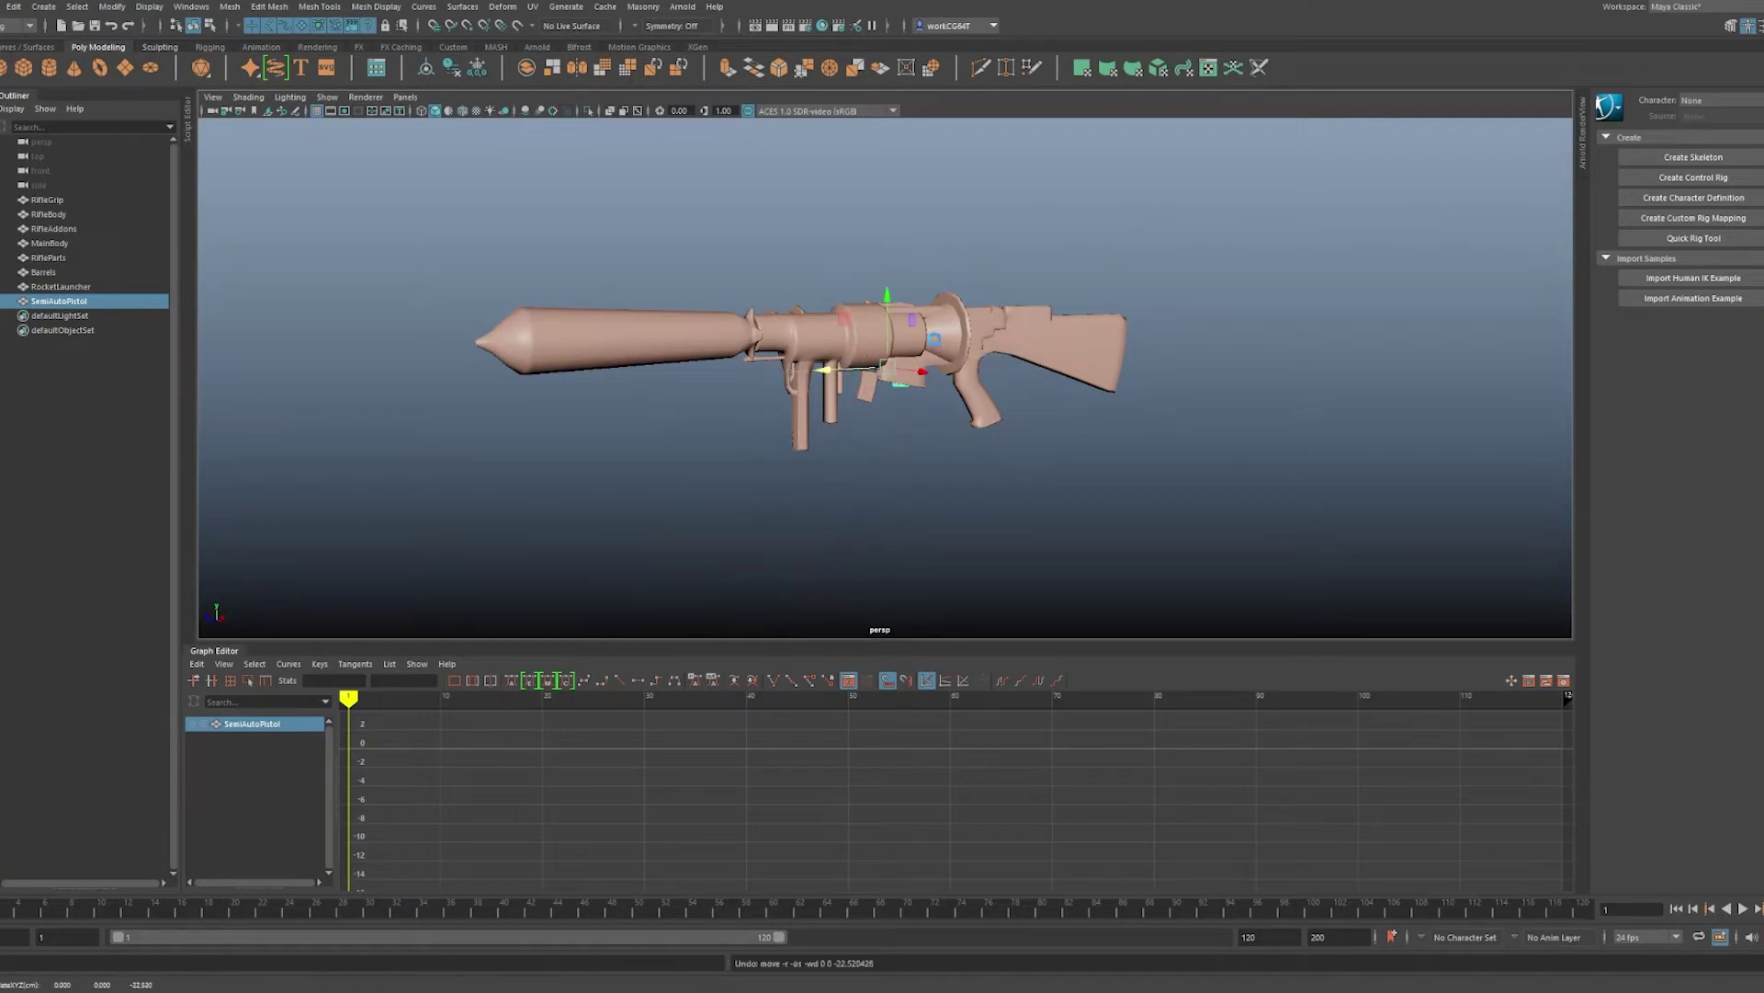
alt+drag(809, 375, 768, 393)
key(e)
key(r)
key(w)
key(e)
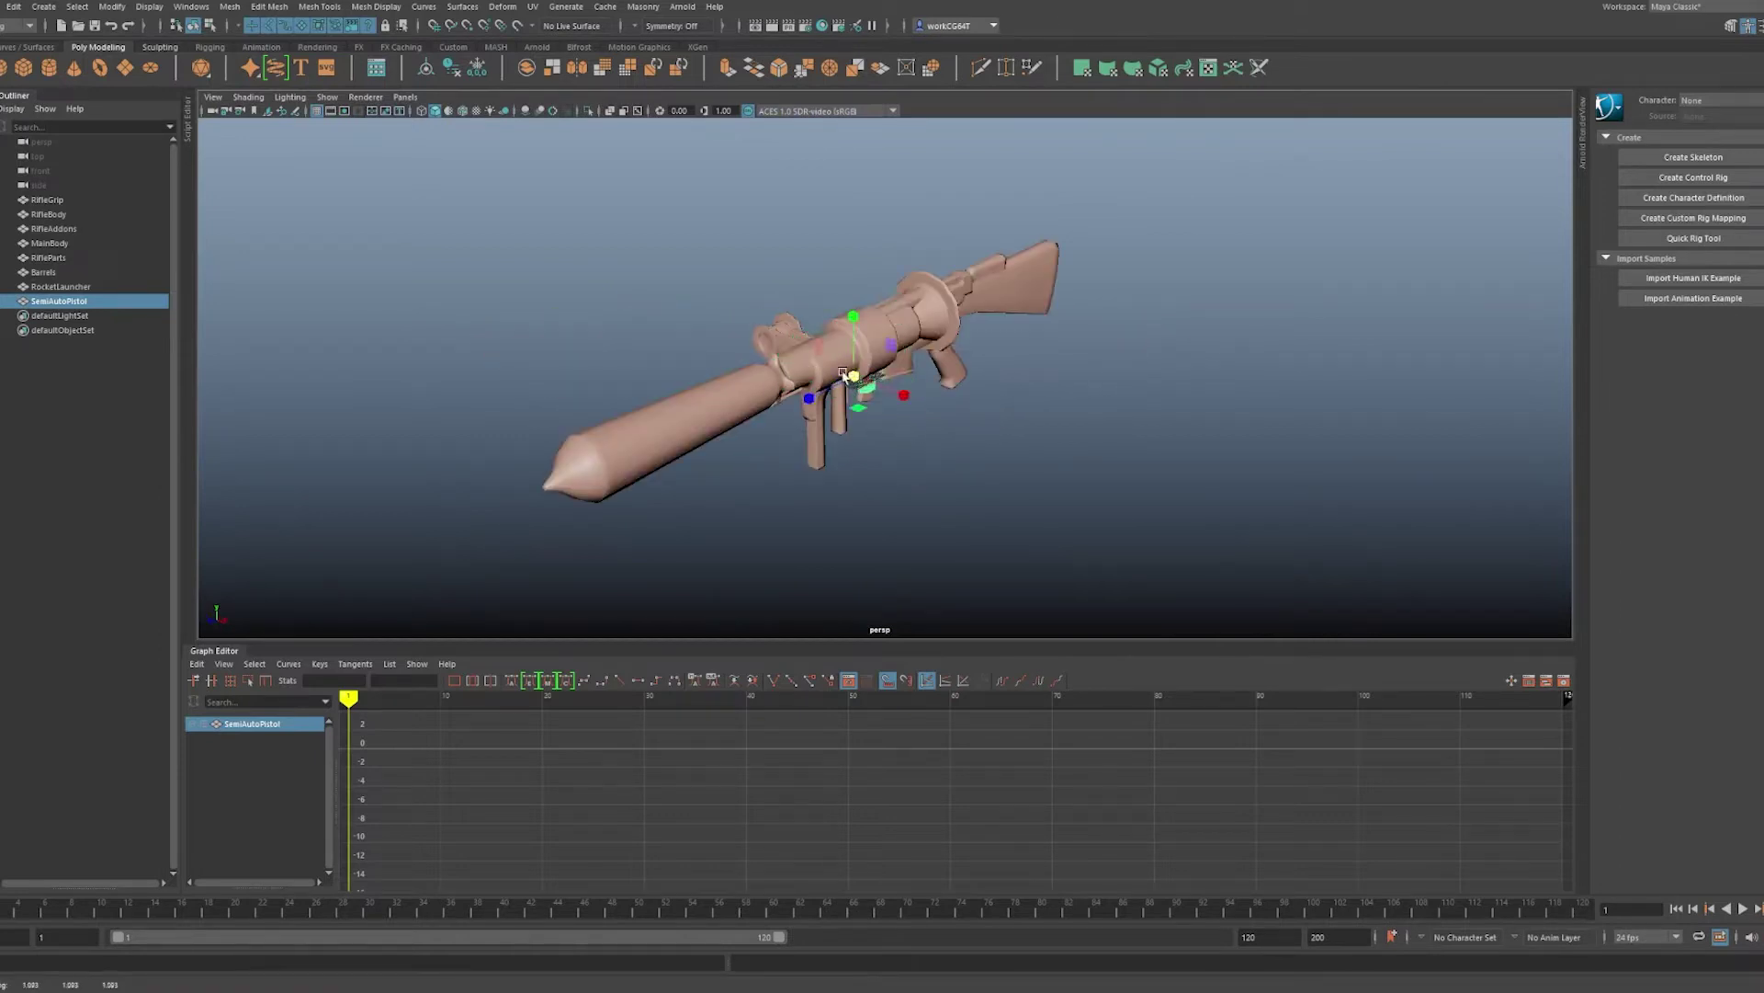
key(w)
drag(854, 309, 799, 254)
- Isolate the pistol to adjust its pivot point, and bring the rest of the weapon back into view
scroll(907, 283, up, 5)
key(ctrl+1)
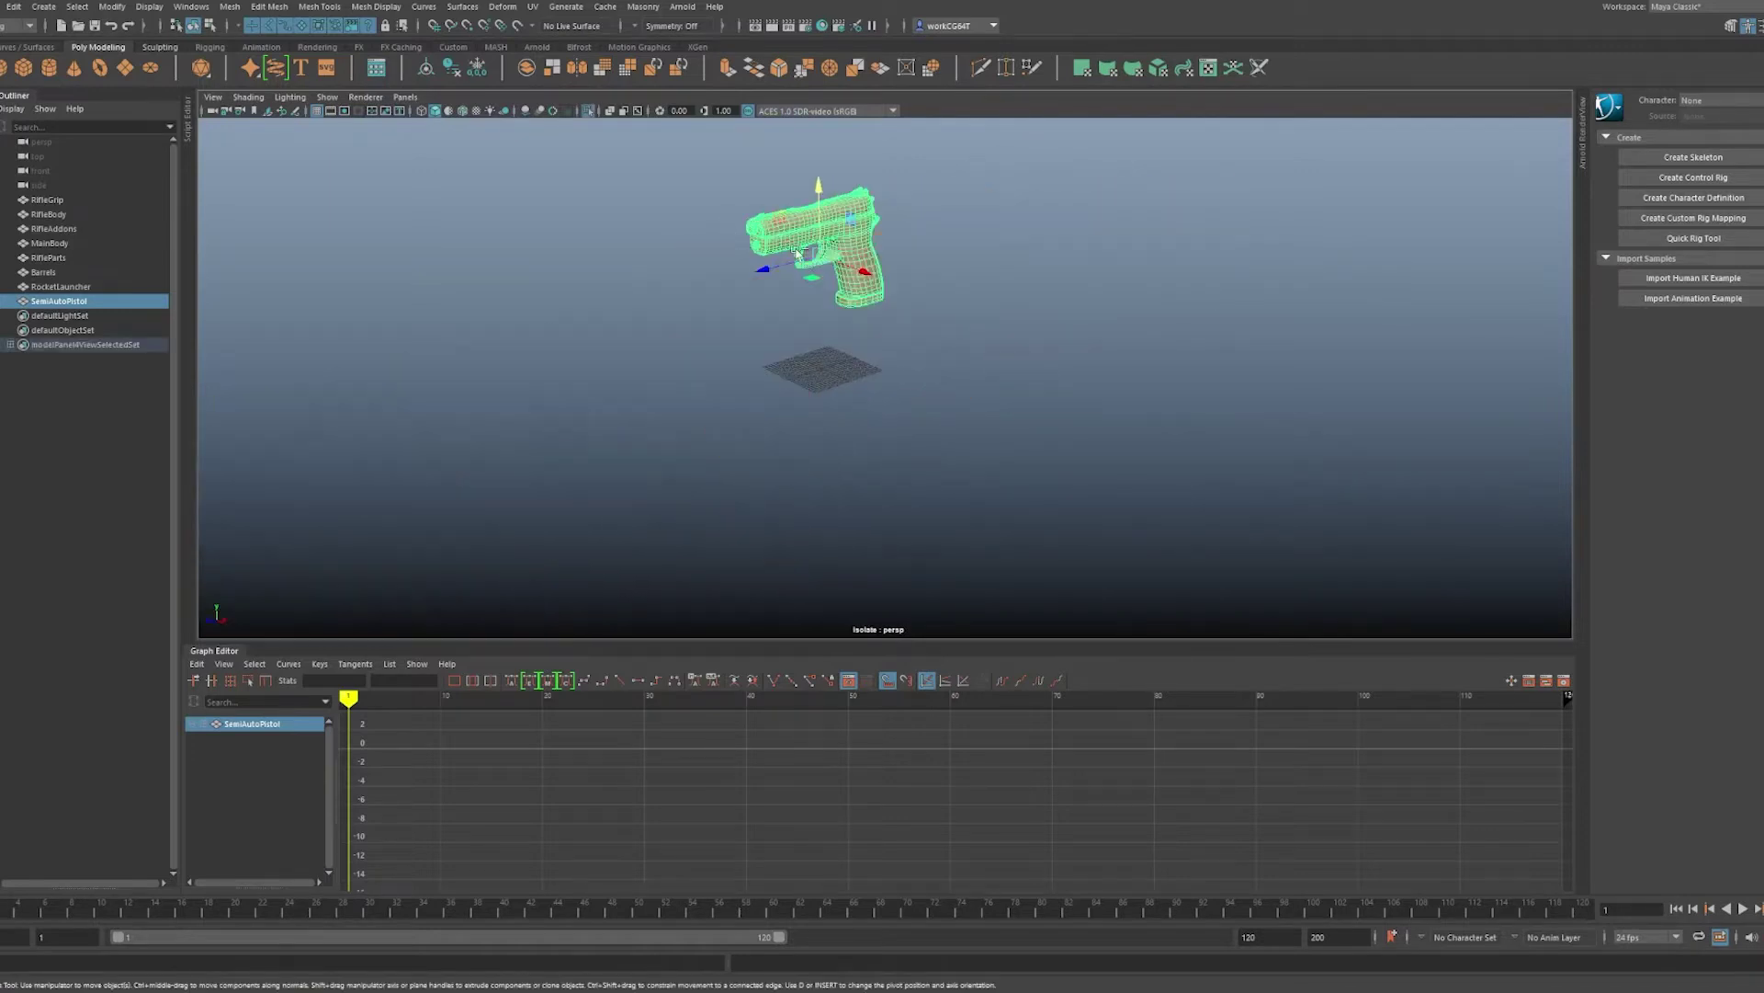
key(d)
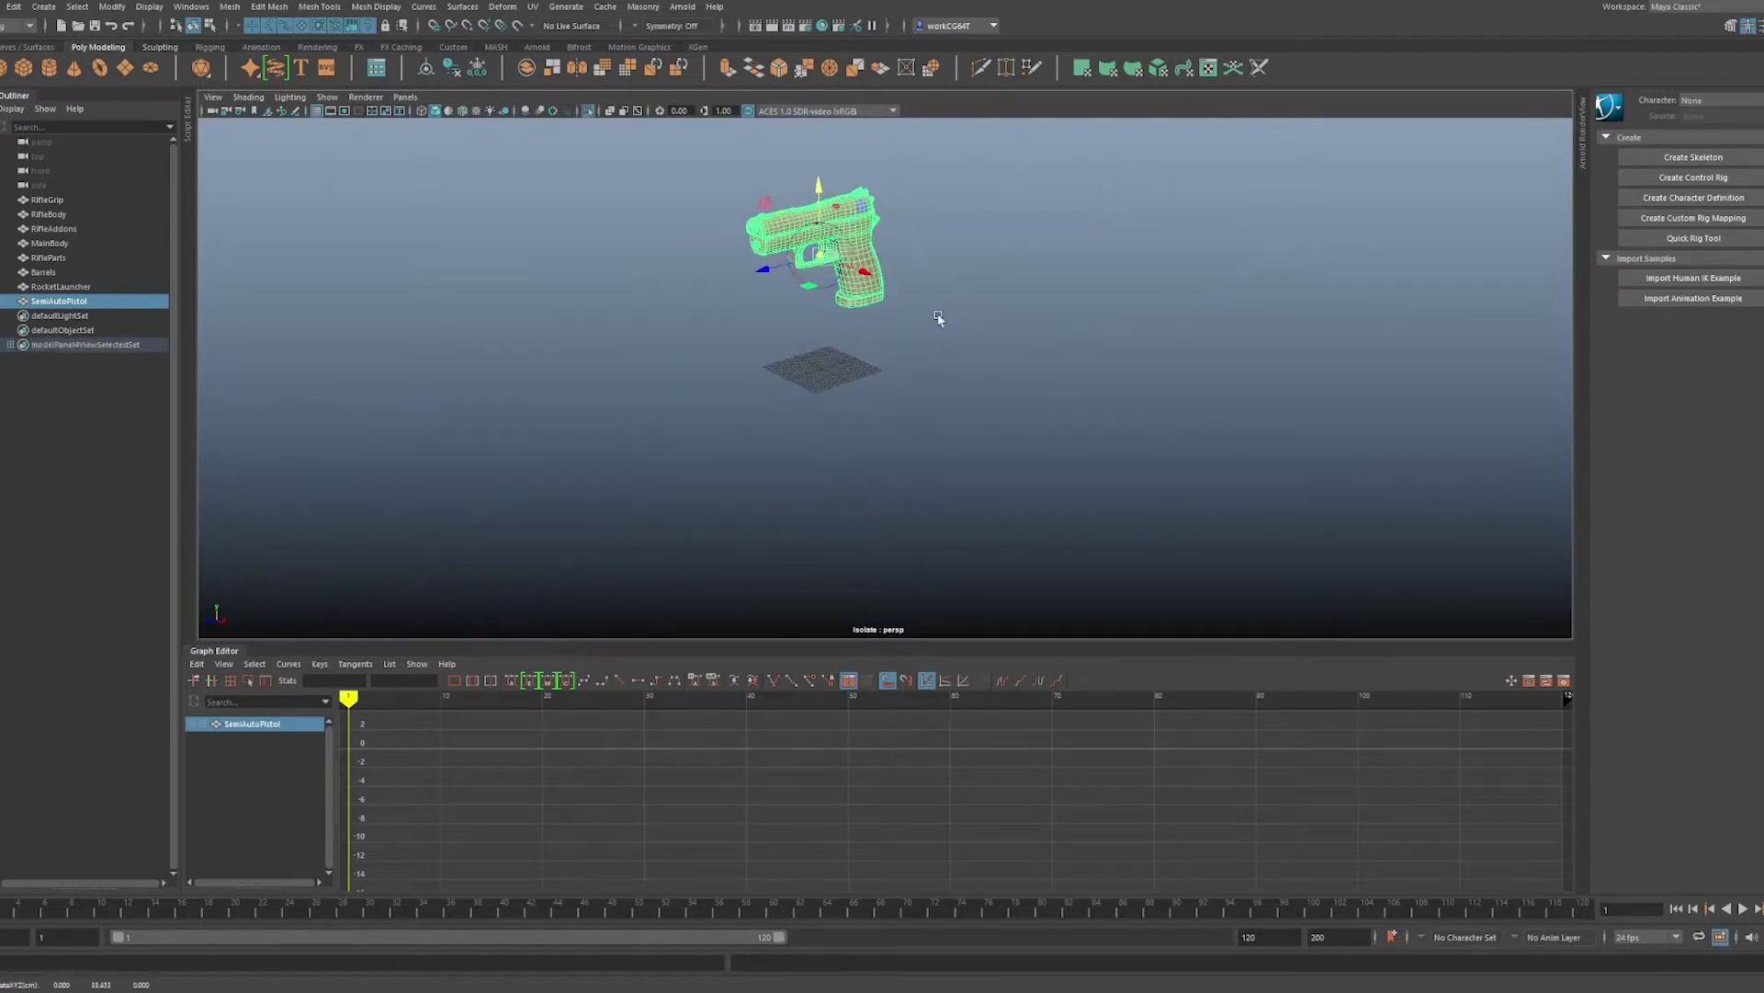
key(d)
key(ctrl+1)
- Duplicate the pistol, rotate the copy around the launcher, and repeat Duplicate with Transform until 18 copies form a ring
key(ctrl+d)
alt+drag(881, 306, 989, 295)
key(e)
key(shift+d)
key(shift+d)
key(shift+d)
key(shift+d)
key(shift+d)
key(shift+d)
key(shift+d)
key(shift+d)
key(shift+d)
key(shift+d)
key(shift+d)
key(shift+d)
key(shift+d)
key(shift+d)
key(shift+d)
key(shift+d)
key(shift+d)
key(shift+d)
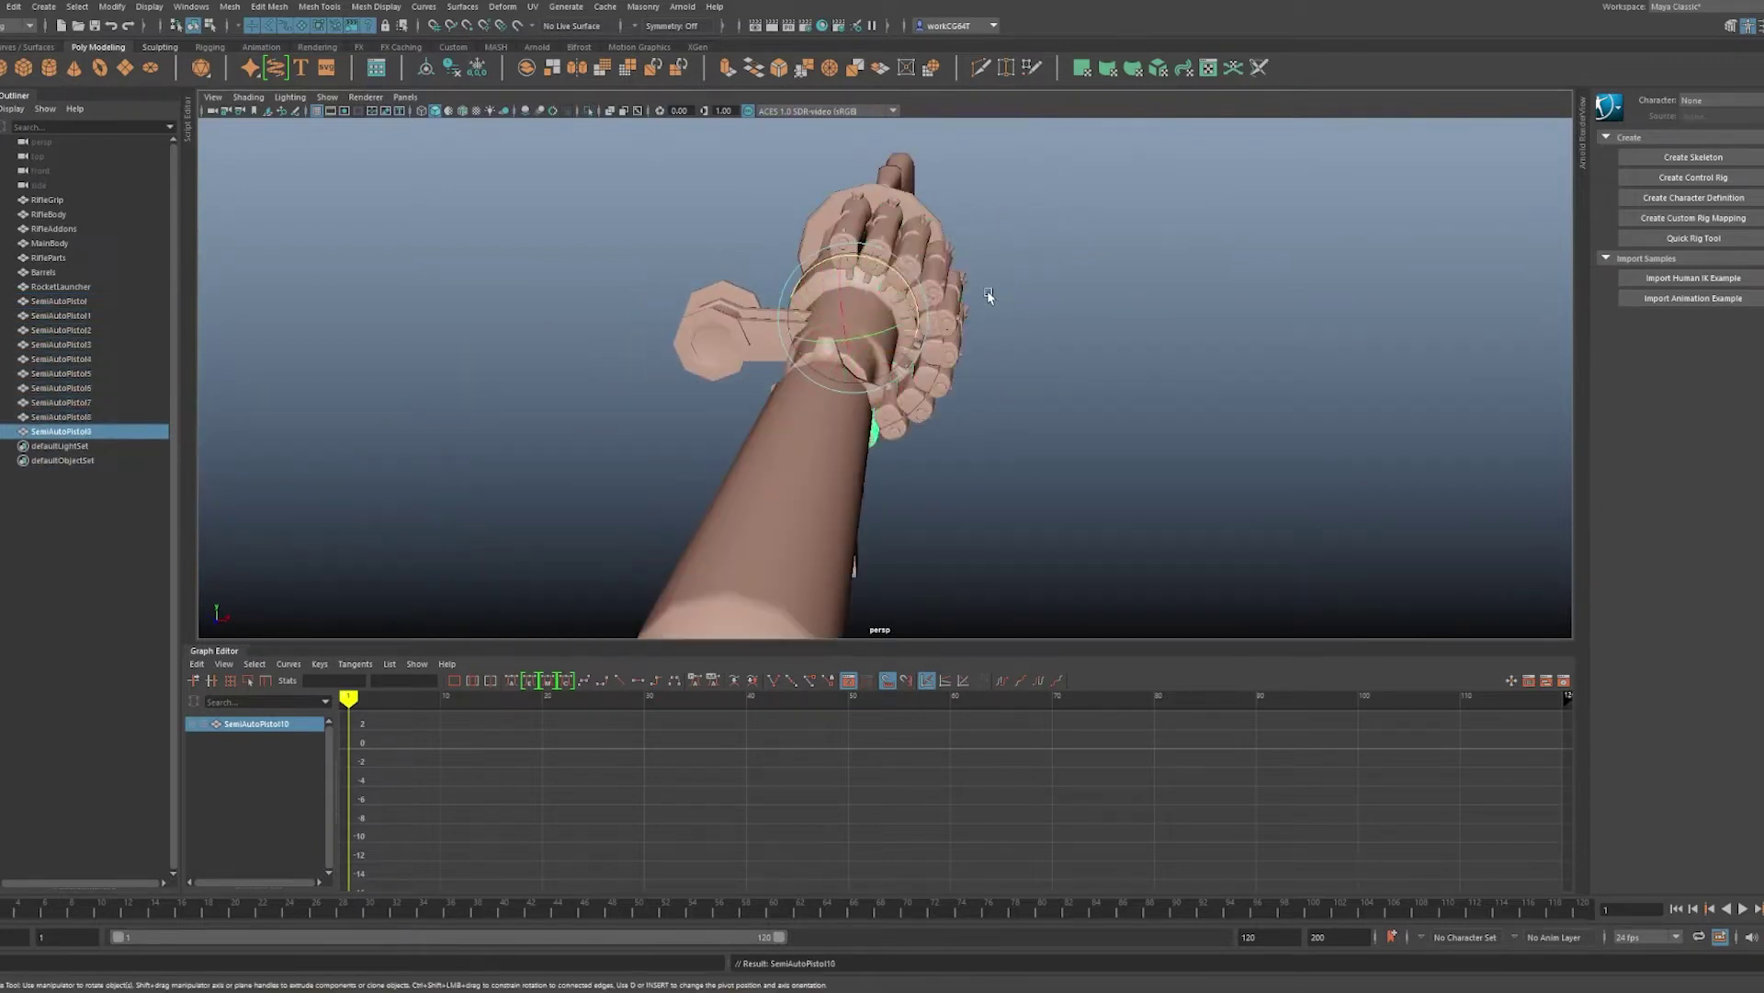
- Examine the ring of pistols around the rocket launcher's body from several angles and distances
click(1182, 462)
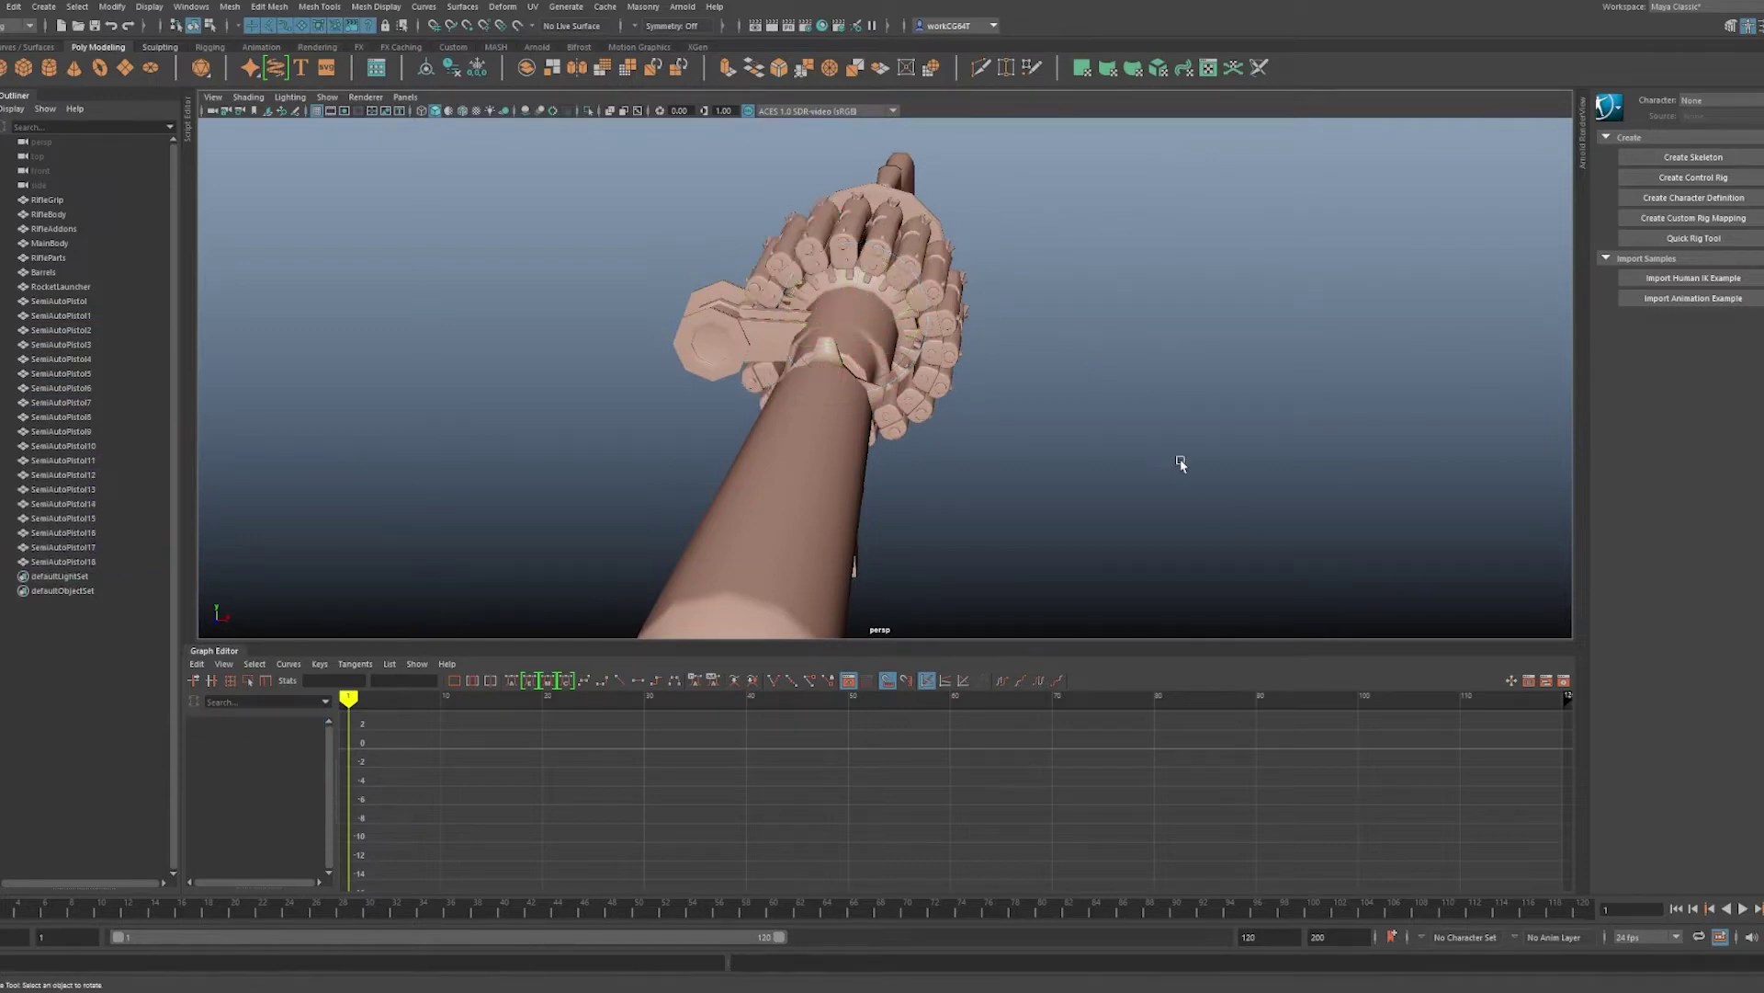
scroll(917, 437, down, 5)
alt+drag(1182, 461, 1064, 437)
scroll(864, 386, up, 3)
mouse_move(854, 379)
alt+mouse_down()
mouse_move(821, 379)
mouse_move(968, 410)
mouse_move(824, 373)
alt+mouse_up()
scroll(860, 381, up, 3)
scroll(968, 410, up, 4)
scroll(956, 396, down, 5)
scroll(917, 390, up, 1)
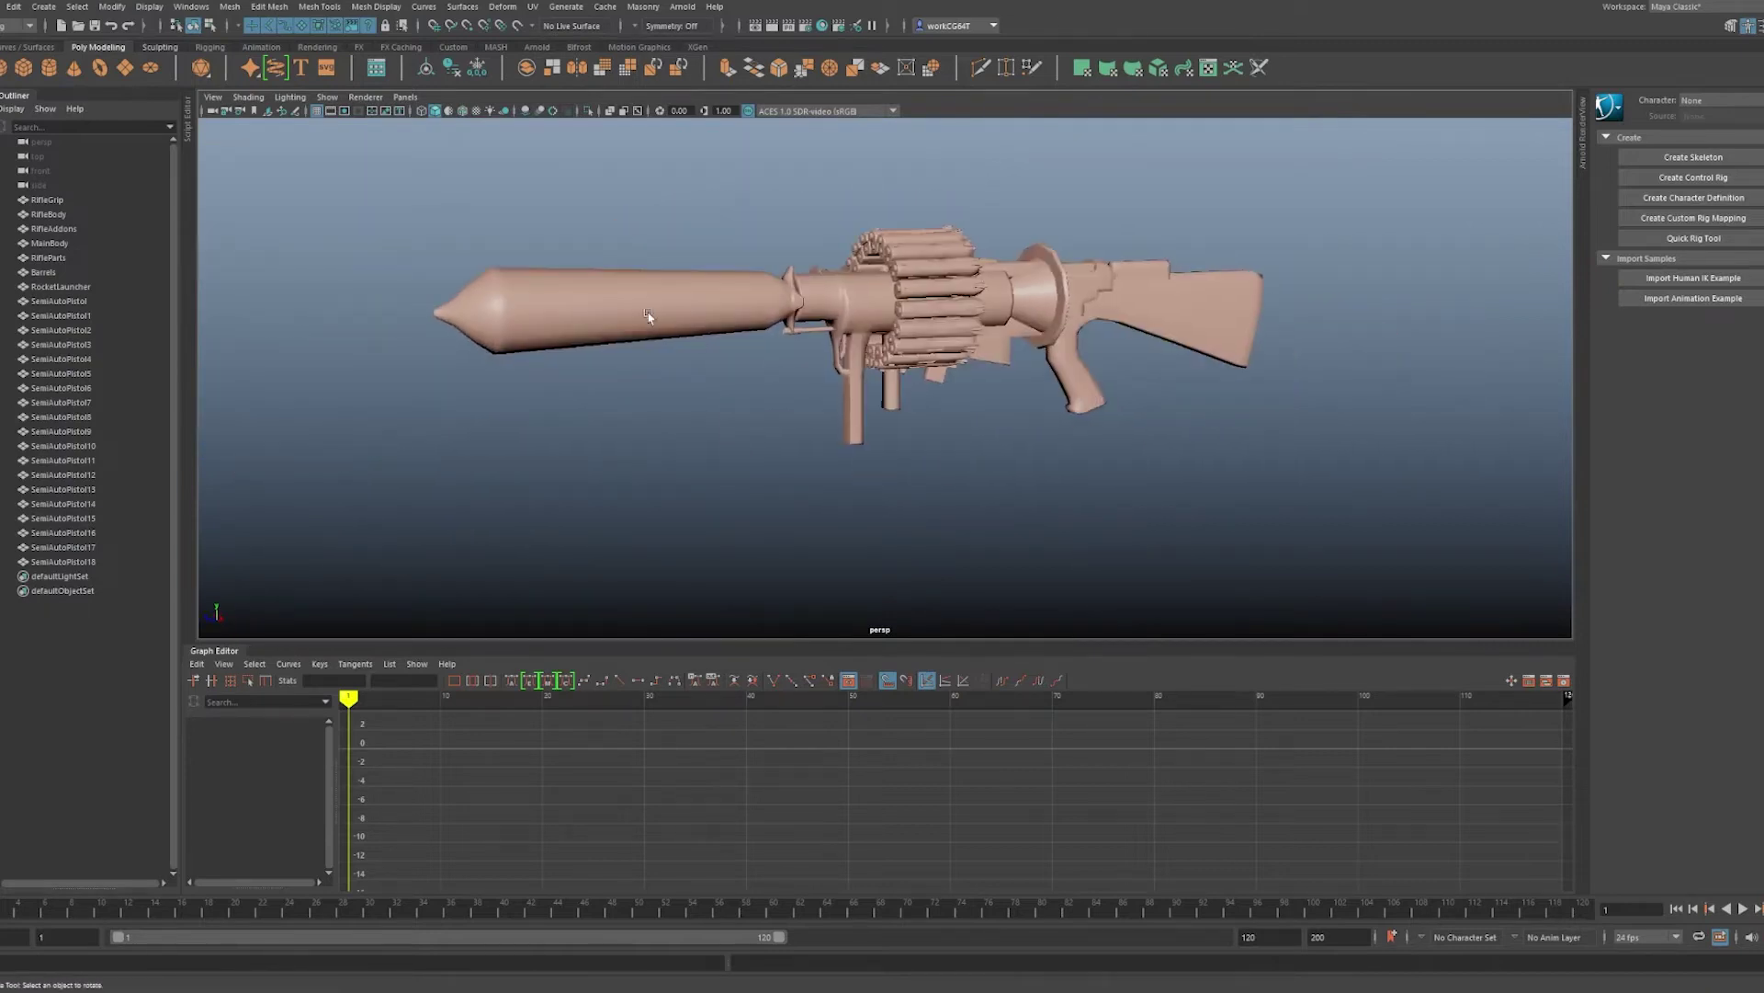
- Scale the vertices at the launcher's nose inward so the stretched barrel narrows to a more even tube
click(618, 315)
right_drag(618, 315, 426, 287)
drag(554, 228, 339, 411)
key(r)
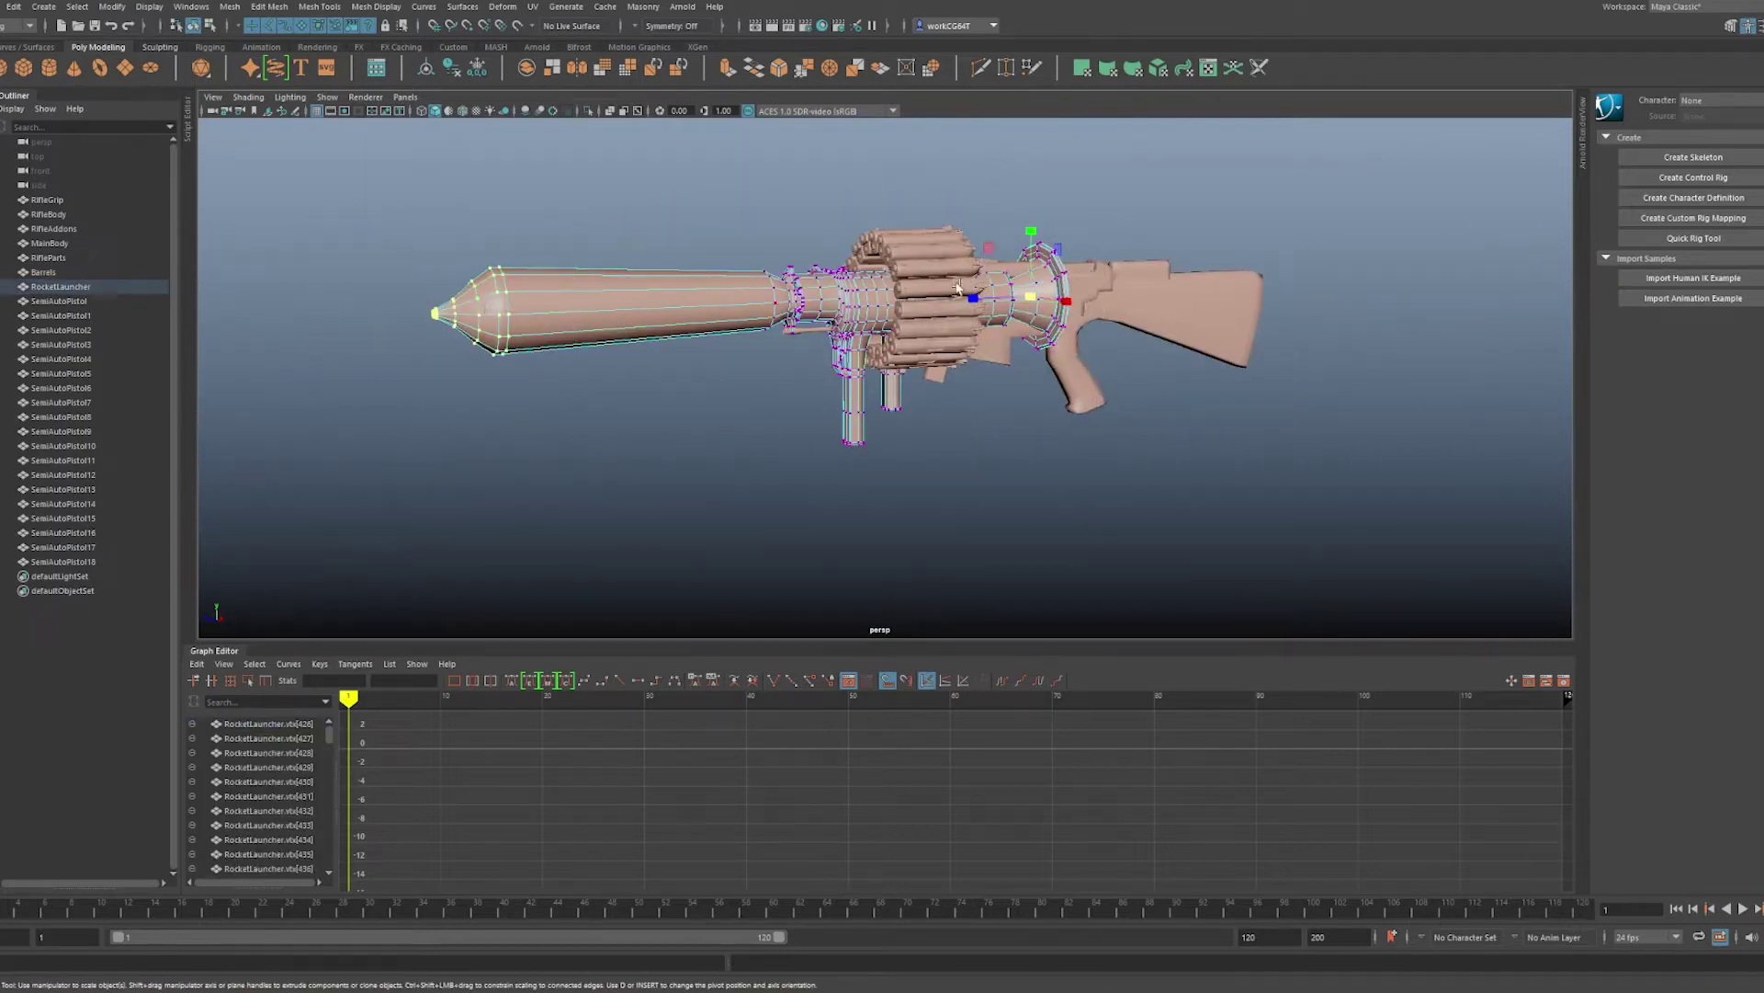
mouse_move(976, 299)
mouse_down()
mouse_move(1024, 305)
mouse_move(980, 319)
mouse_up()
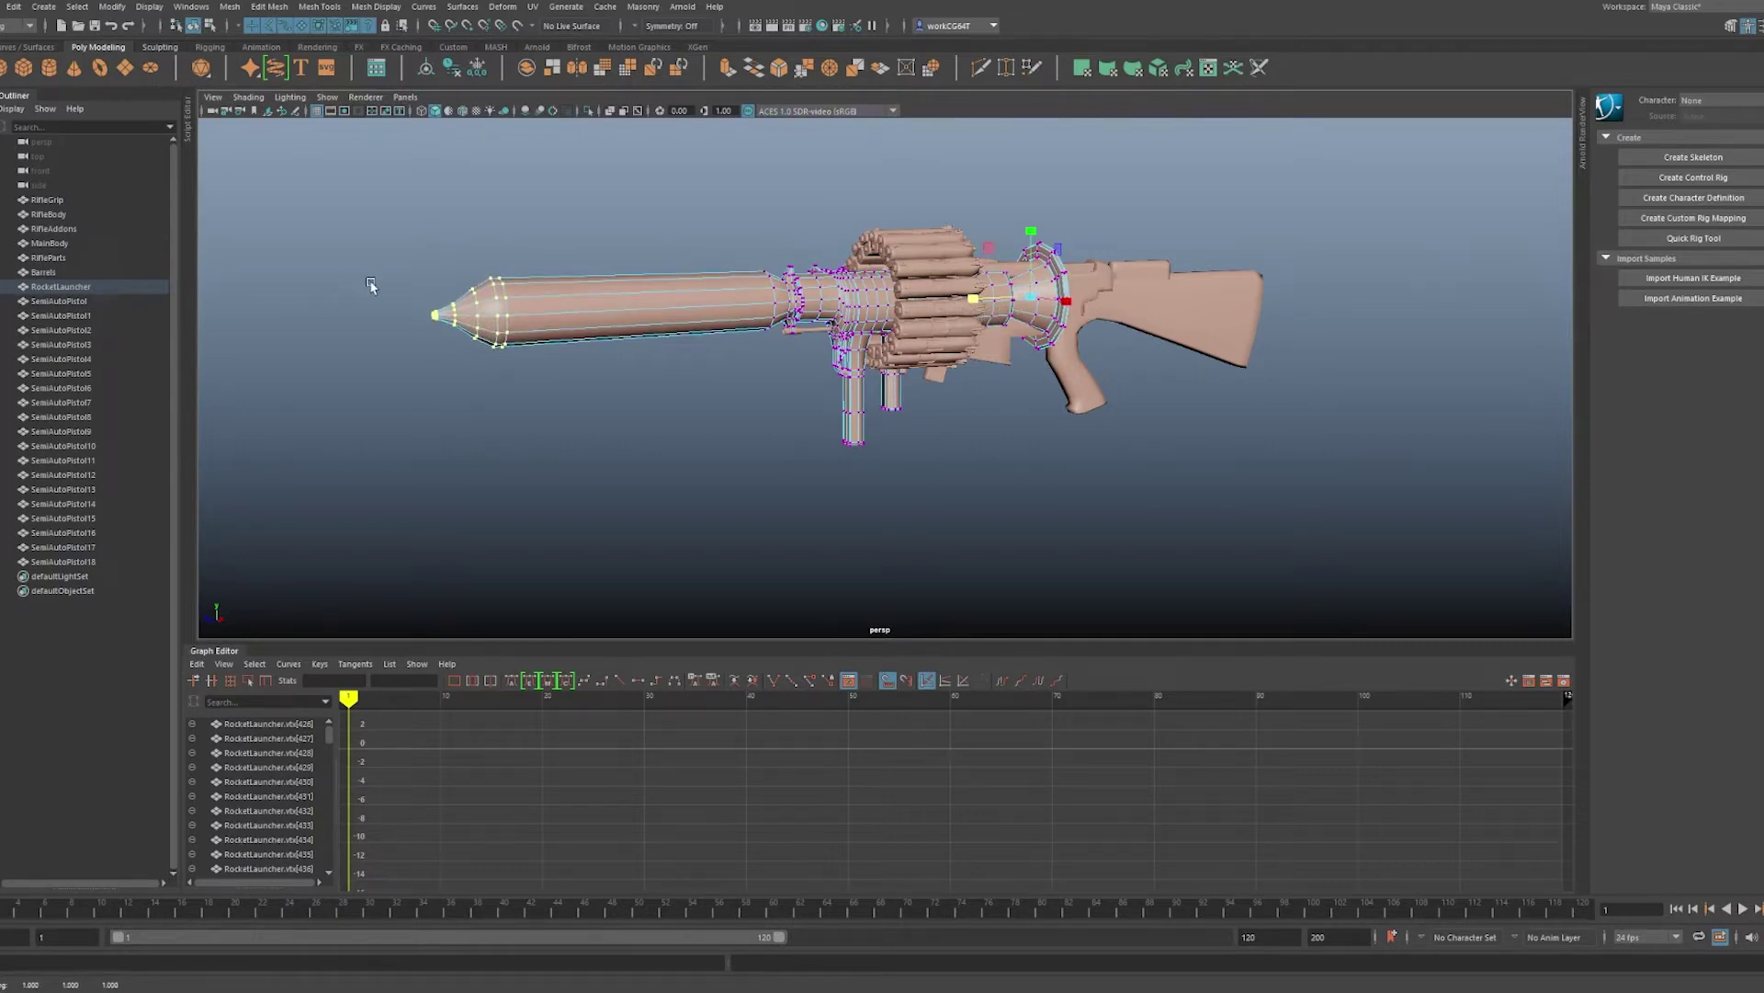
- Delete the pointed cone at the front of the rocket launcher's barrel, cutting it off at its widest edge loop
drag(346, 273, 461, 356)
alt+drag(444, 347, 393, 312)
drag(421, 240, 525, 370)
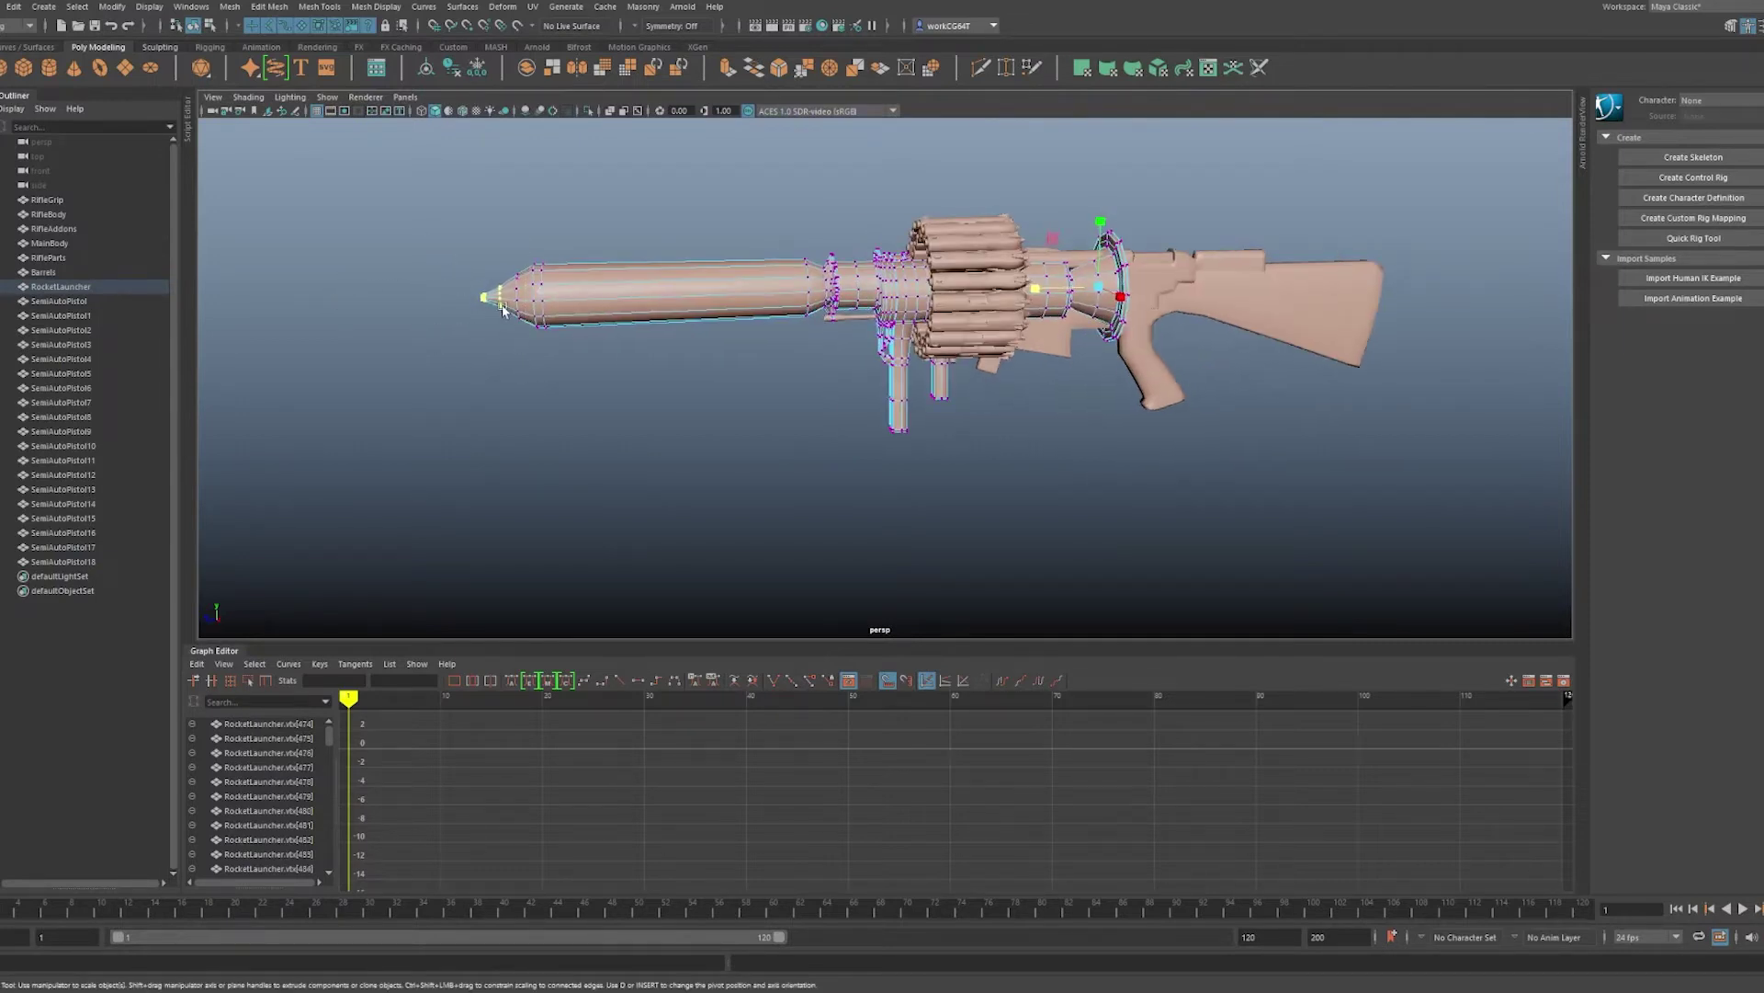
key(shift+period)
key(Delete)
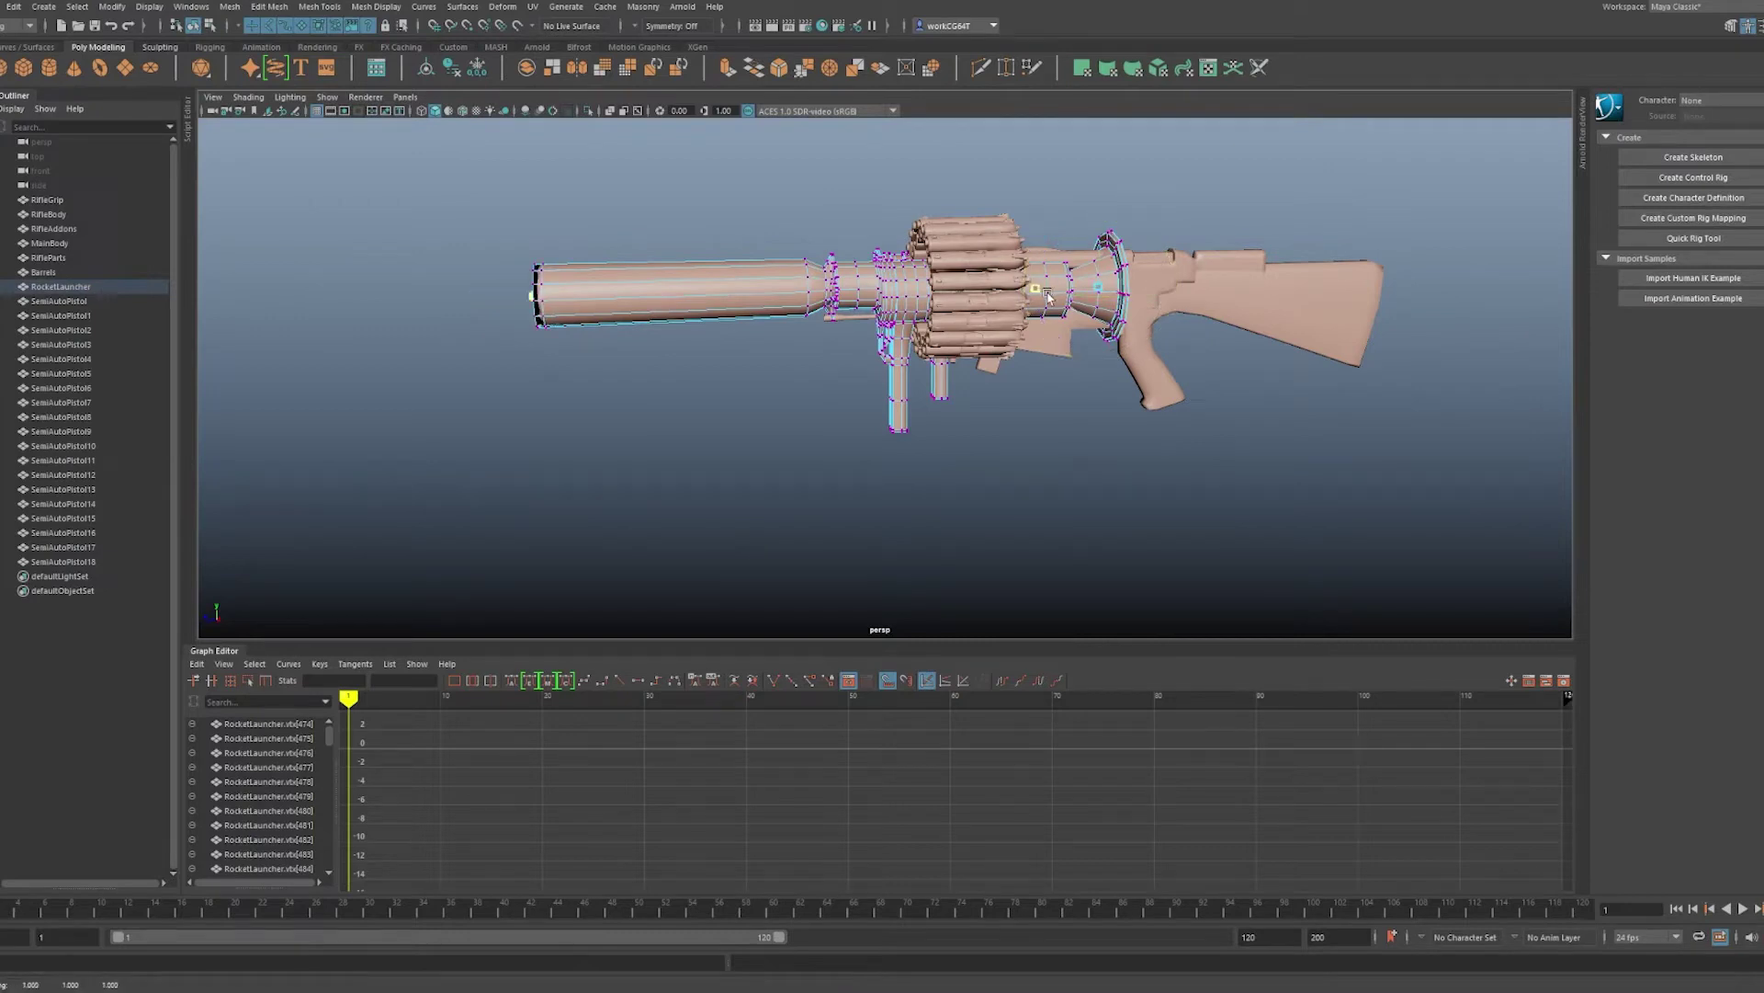
- Examine the assembled weapon from several angles, from the launcher barrel to the rifle stock
alt+drag(871, 307, 888, 247)
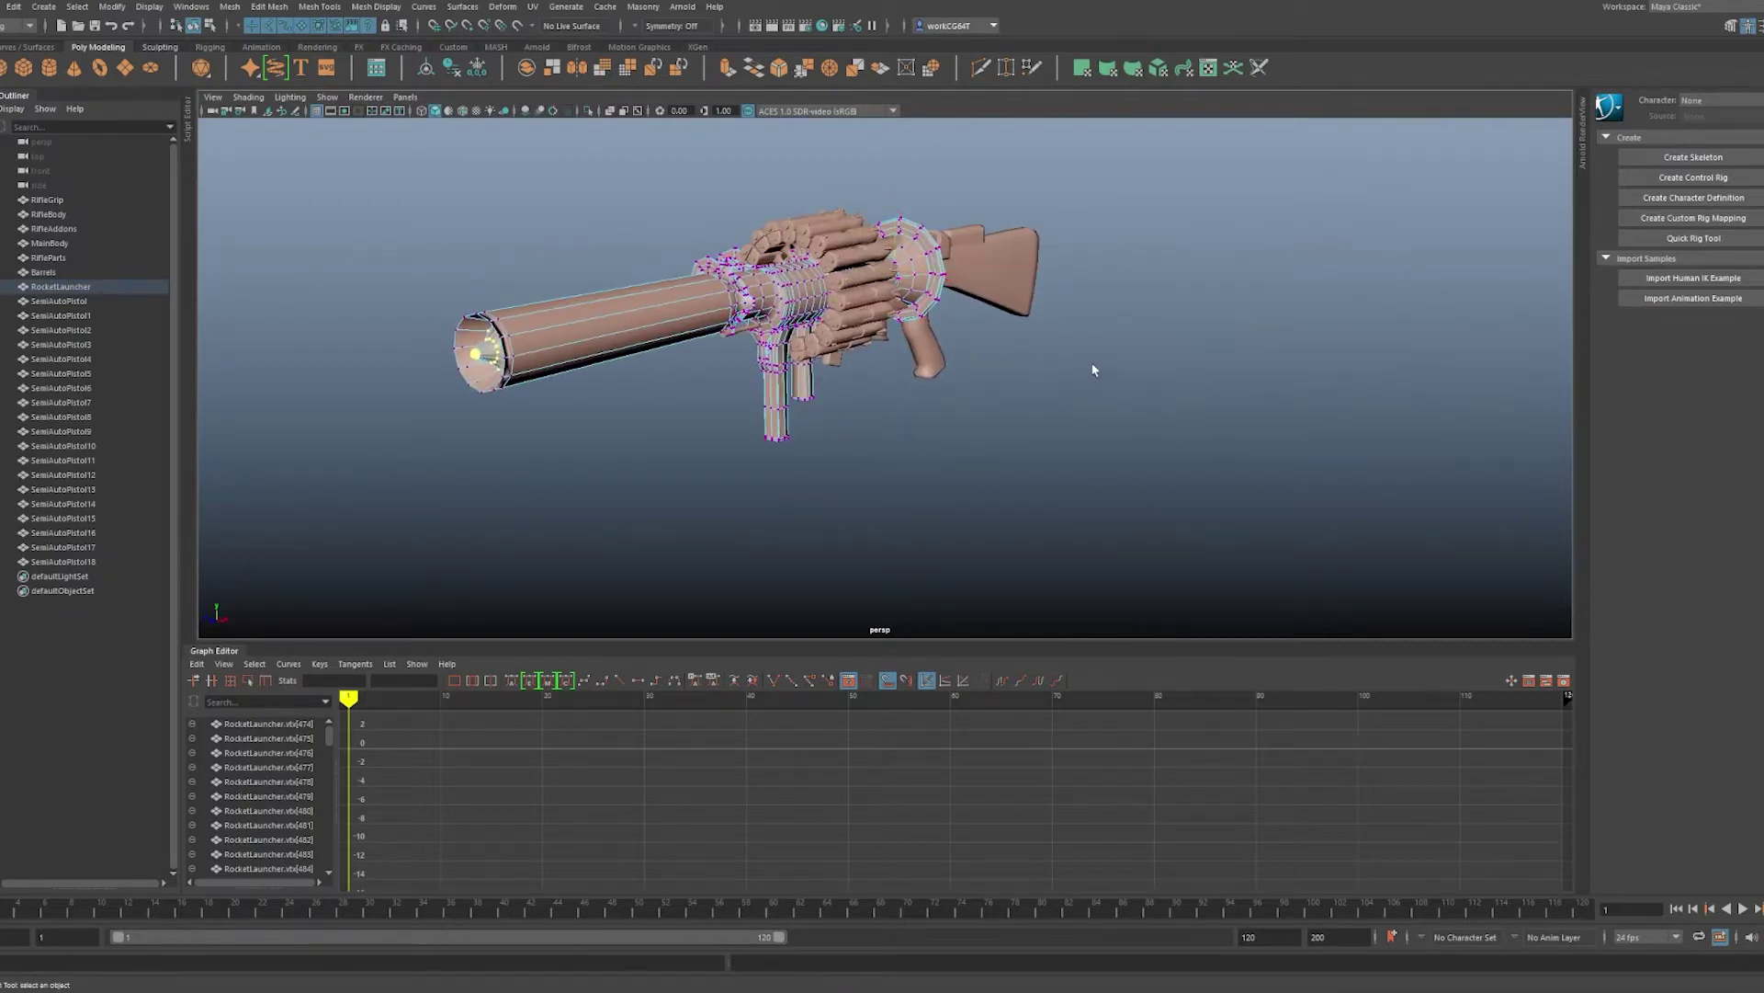
key(F8)
alt+drag(885, 322, 961, 510)
key(F8)
key(F8)
drag(1213, 514, 833, 265)
alt+drag(832, 264, 879, 276)
click(1002, 388)
scroll(1002, 388, down, 5)
alt+drag(1002, 388, 946, 405)
scroll(988, 379, up, 4)
alt+middle_drag(946, 410, 951, 440)
scroll(951, 439, up, 3)
alt+drag(952, 439, 873, 363)
scroll(1006, 386, down, 4)
scroll(887, 404, up, 3)
alt+middle_drag(975, 451, 891, 425)
alt+drag(891, 425, 925, 402)
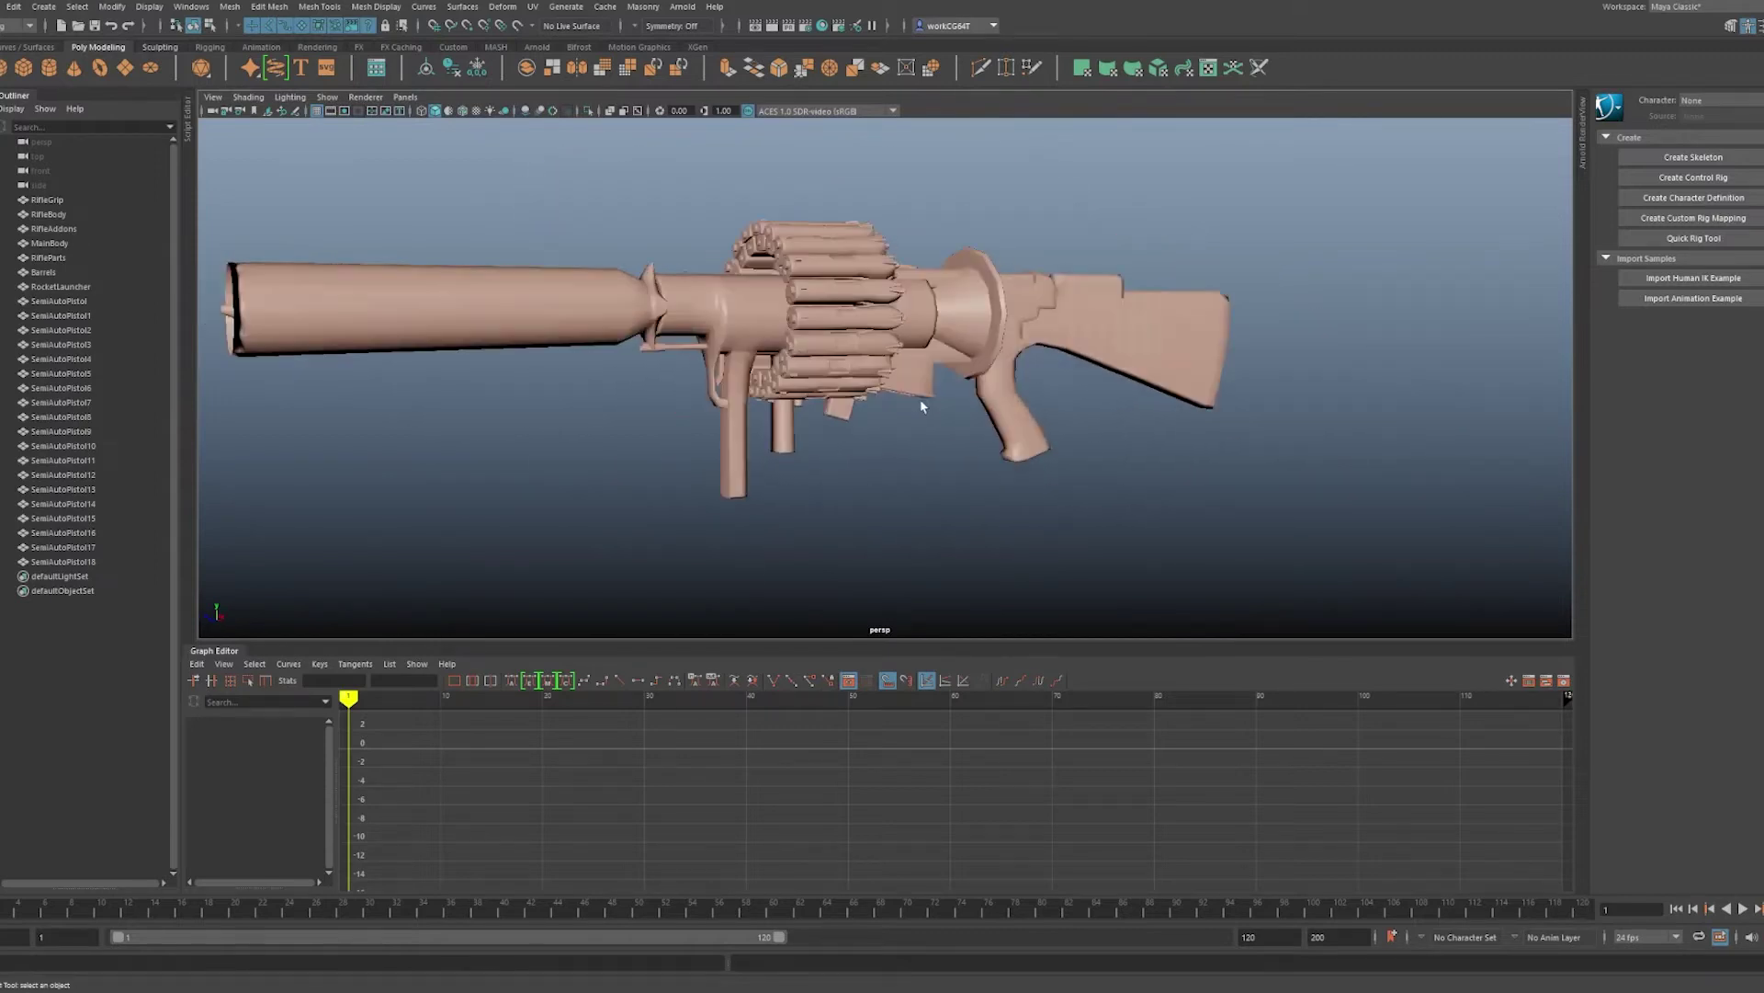
- Delete all the weapon meshes to empty the scene
scroll(877, 487, down, 1)
alt+middle_drag(772, 432, 910, 464)
alt+drag(910, 464, 1085, 432)
drag(1276, 247, 407, 499)
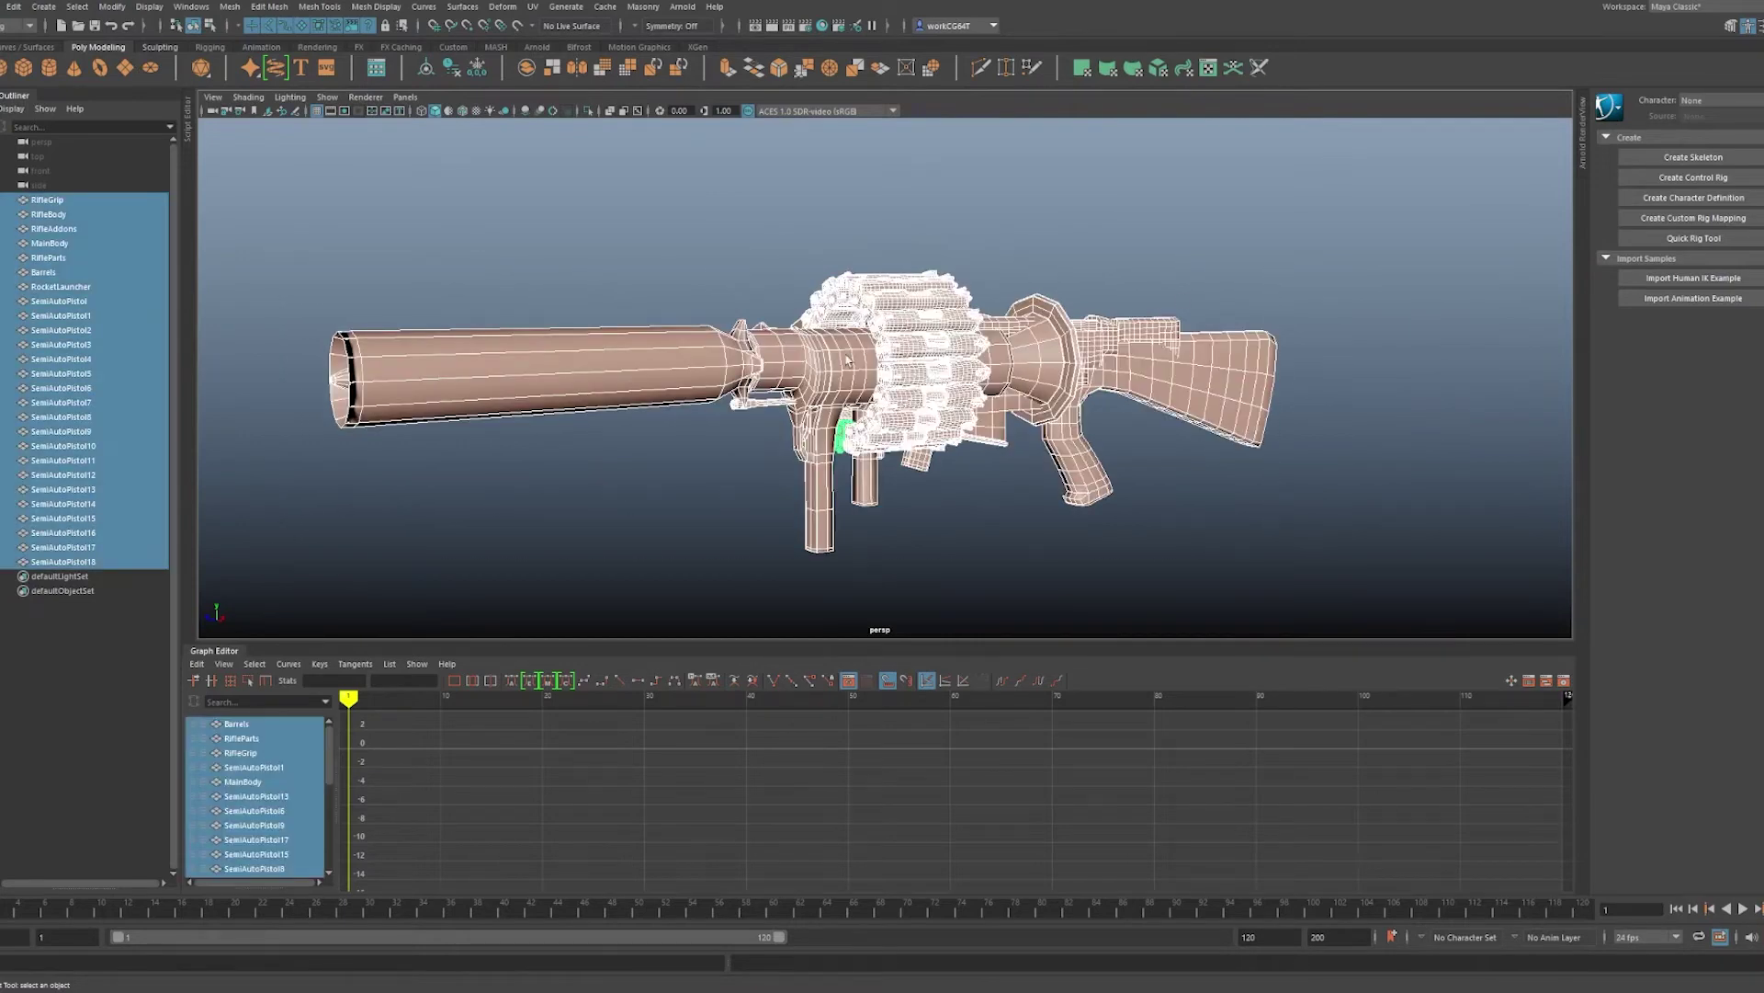
key(Delete)
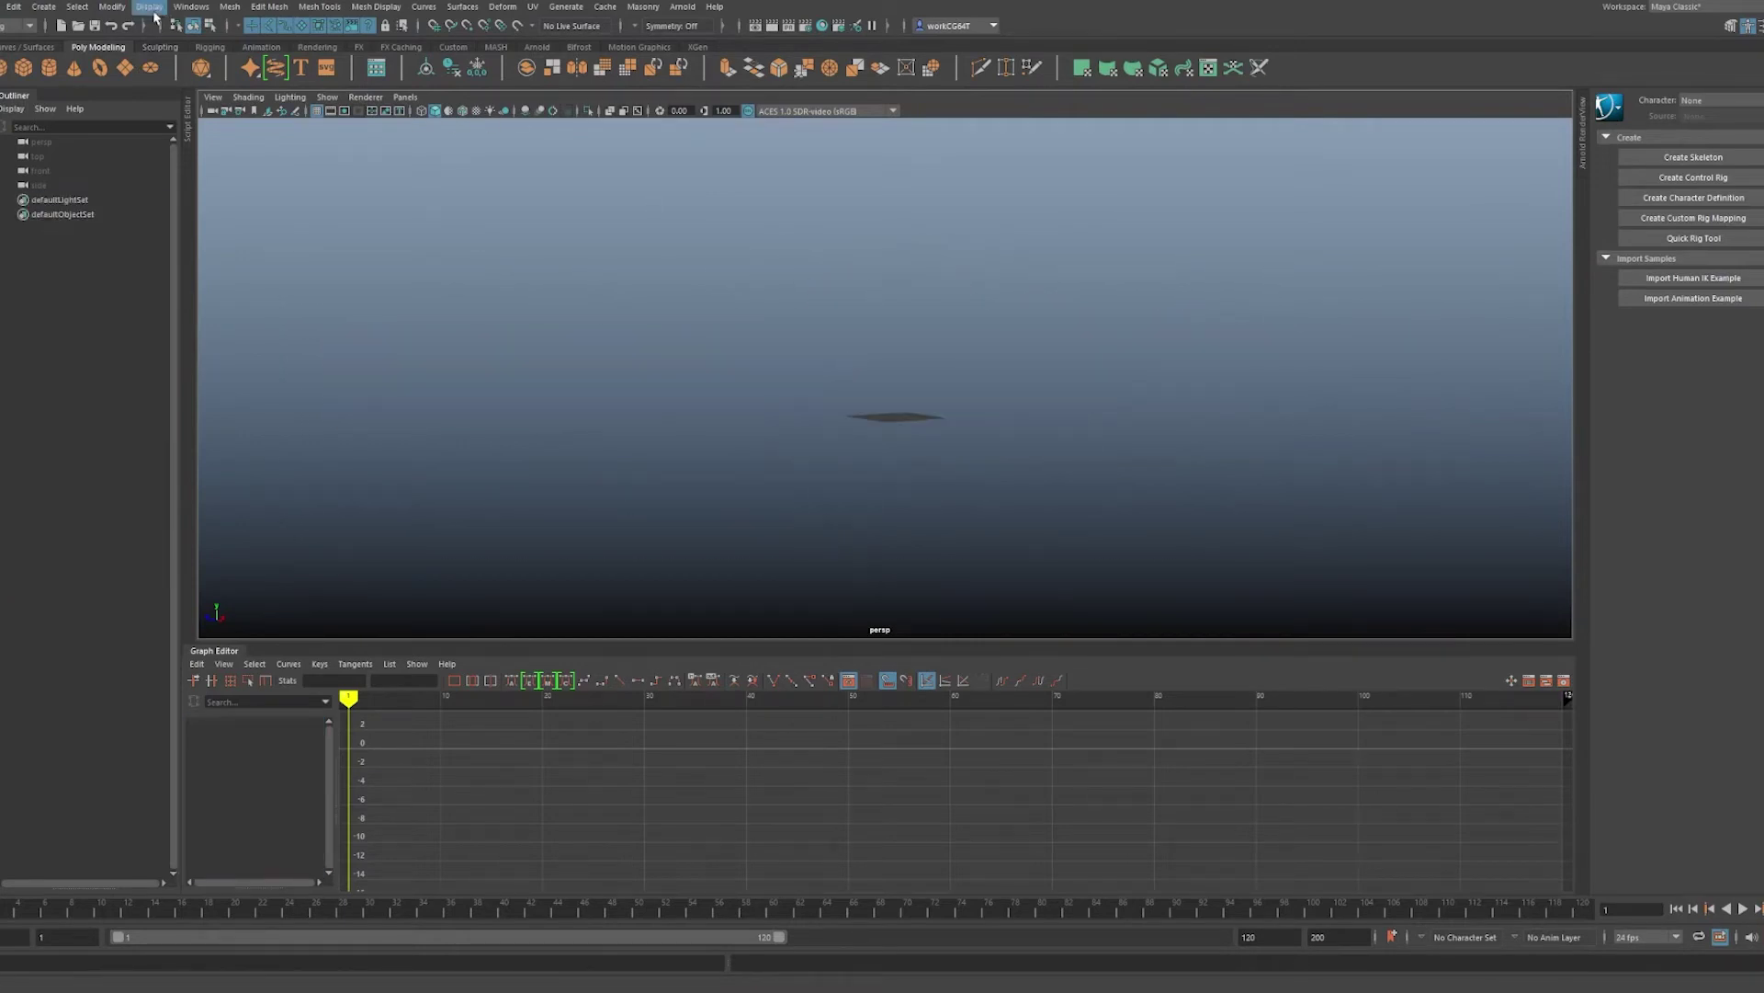
- Open the Content Browser
click(192, 7)
mouse_move(149, 8)
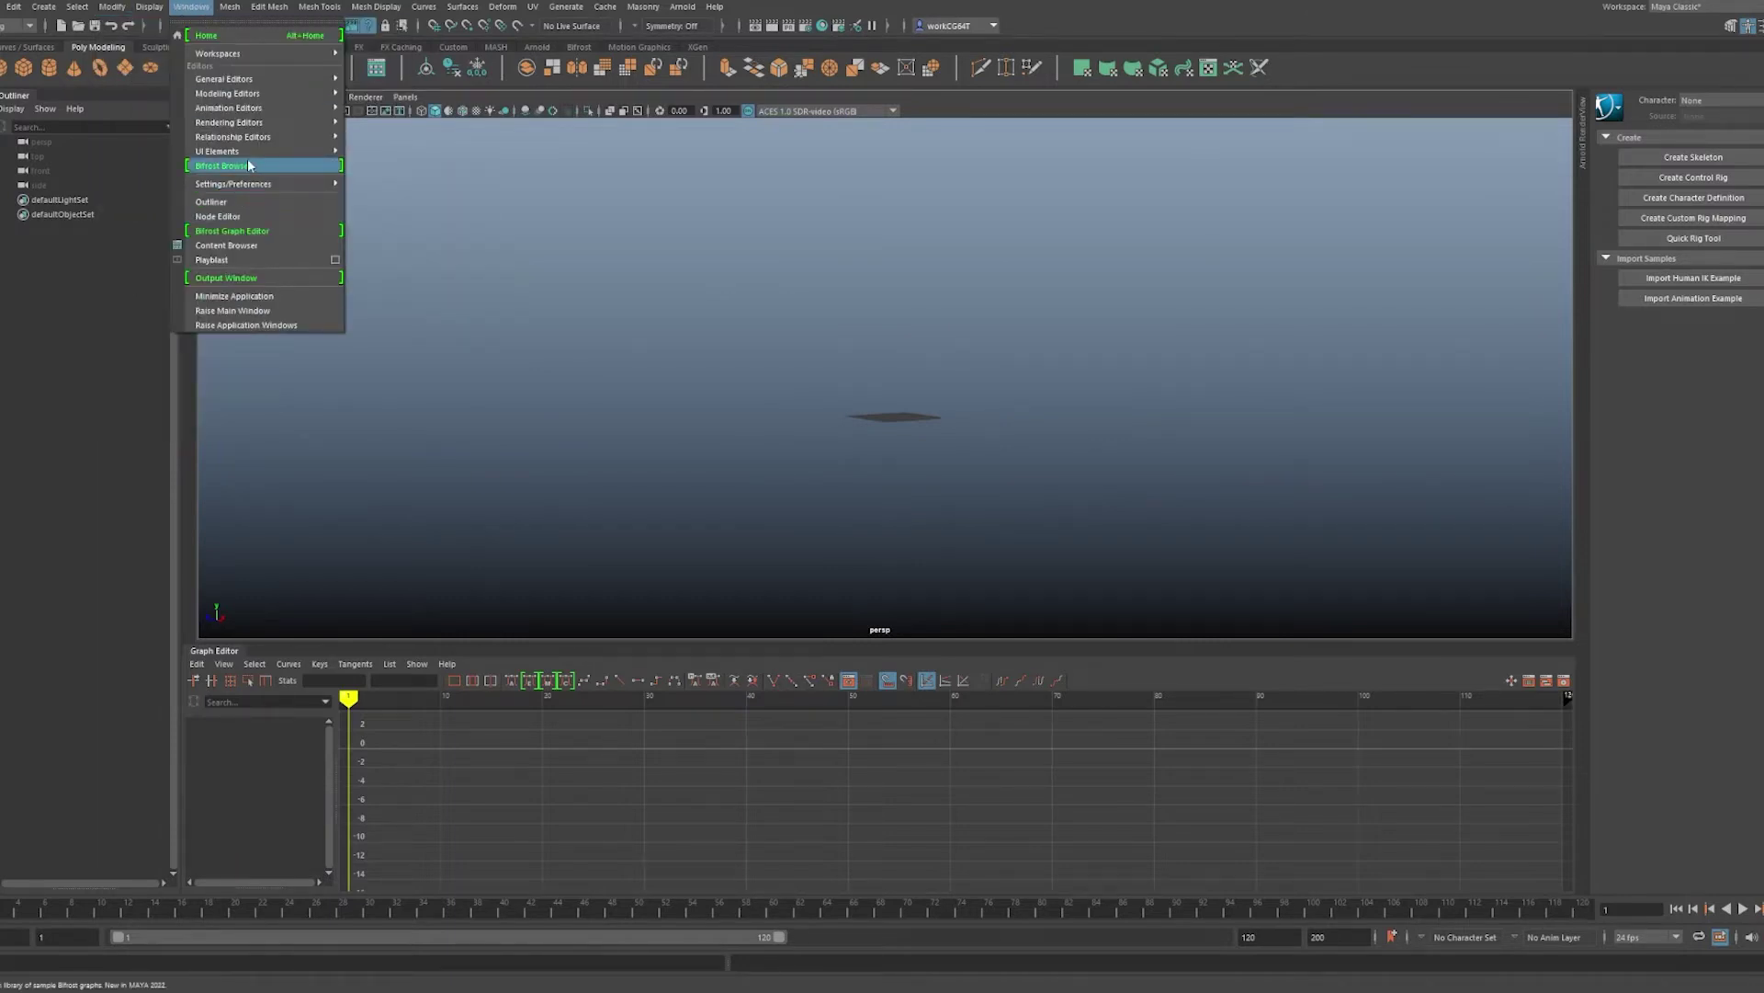
mouse_move(278, 155)
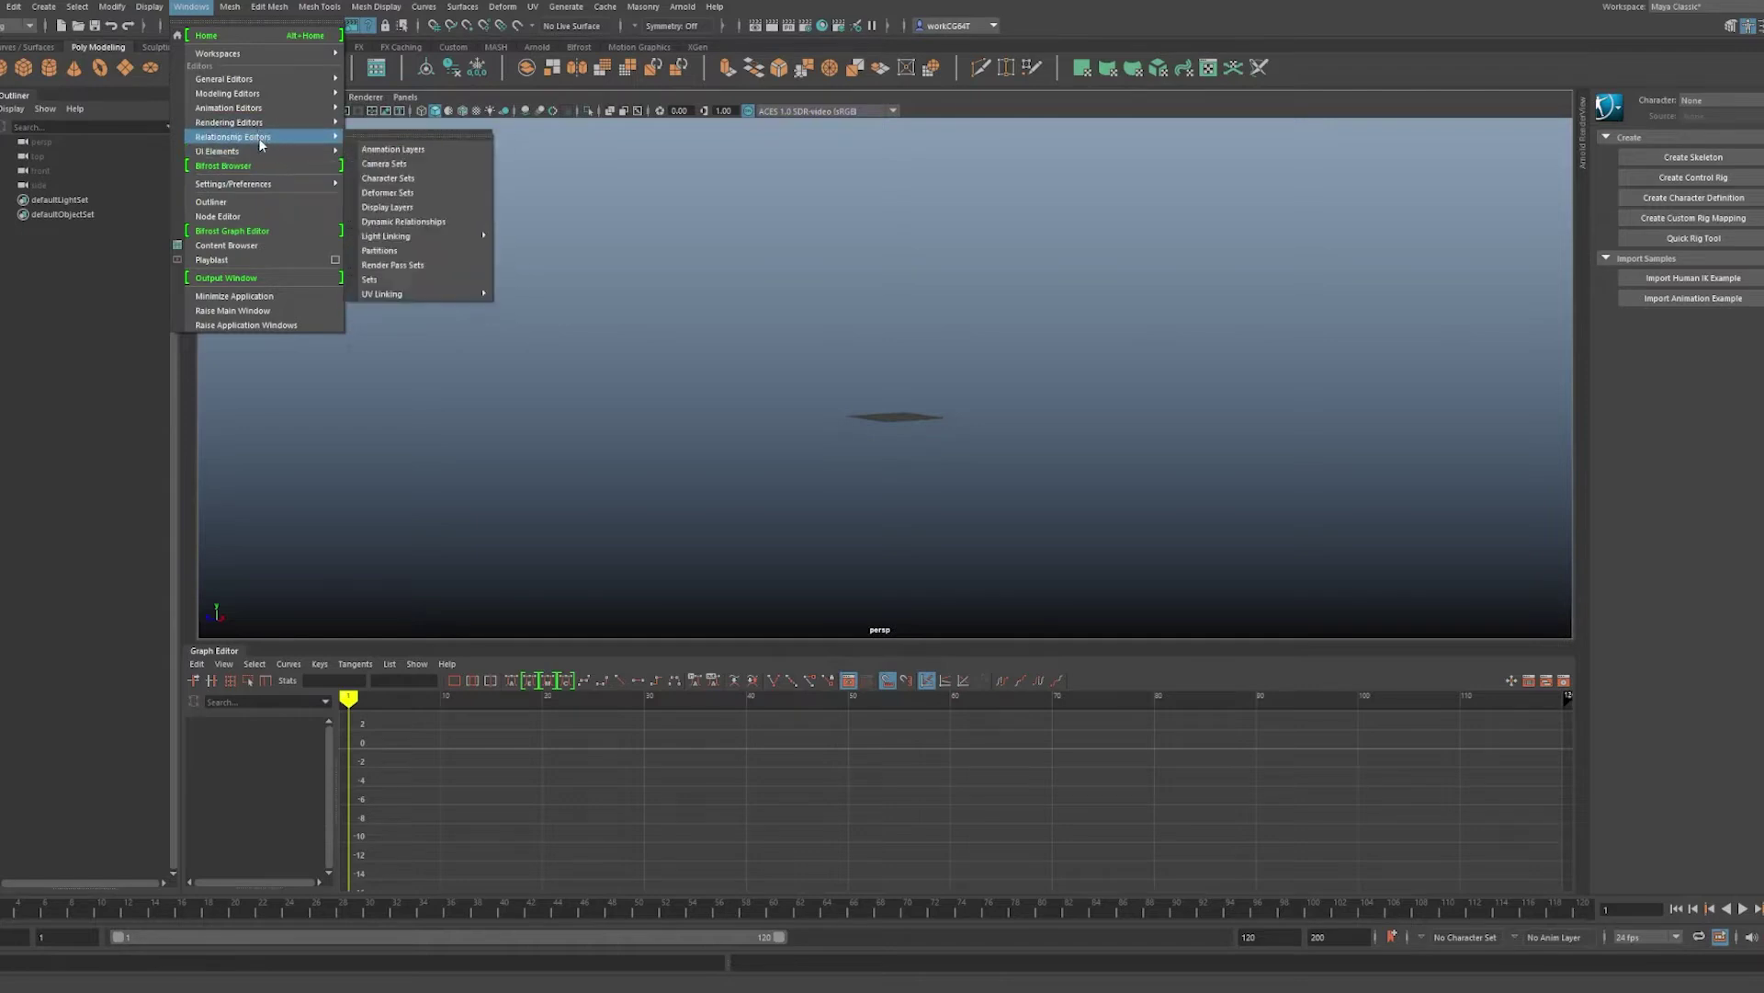
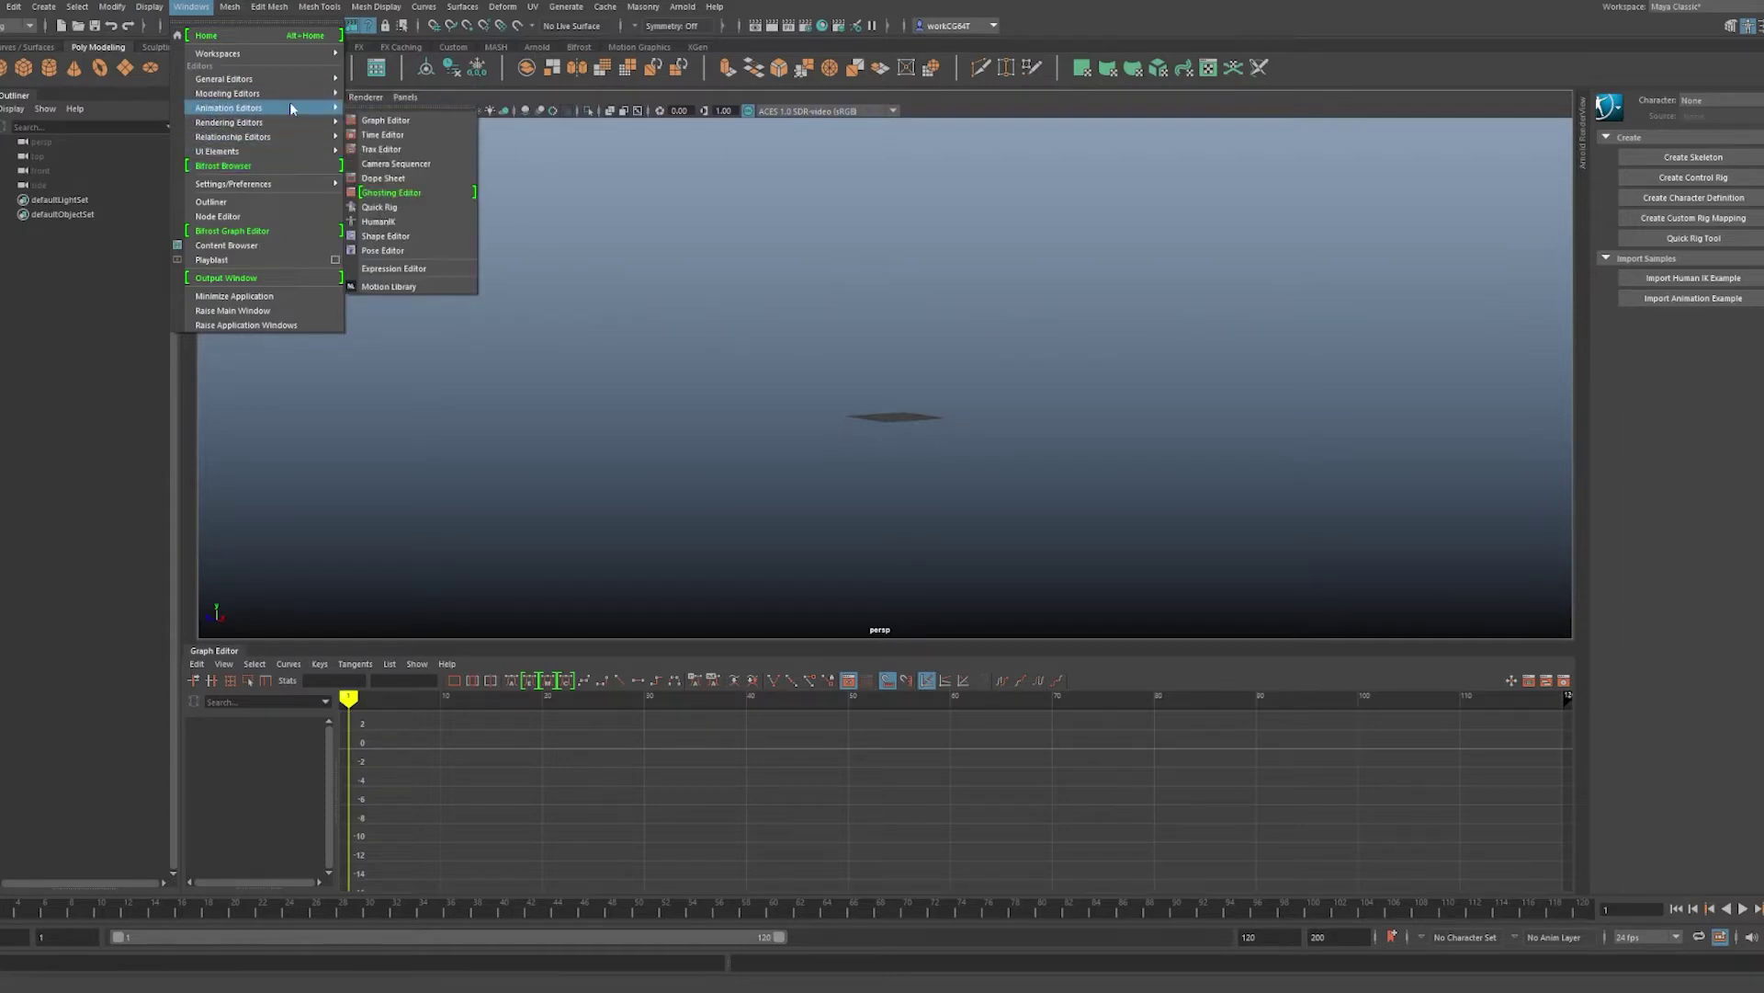
mouse_move(292, 96)
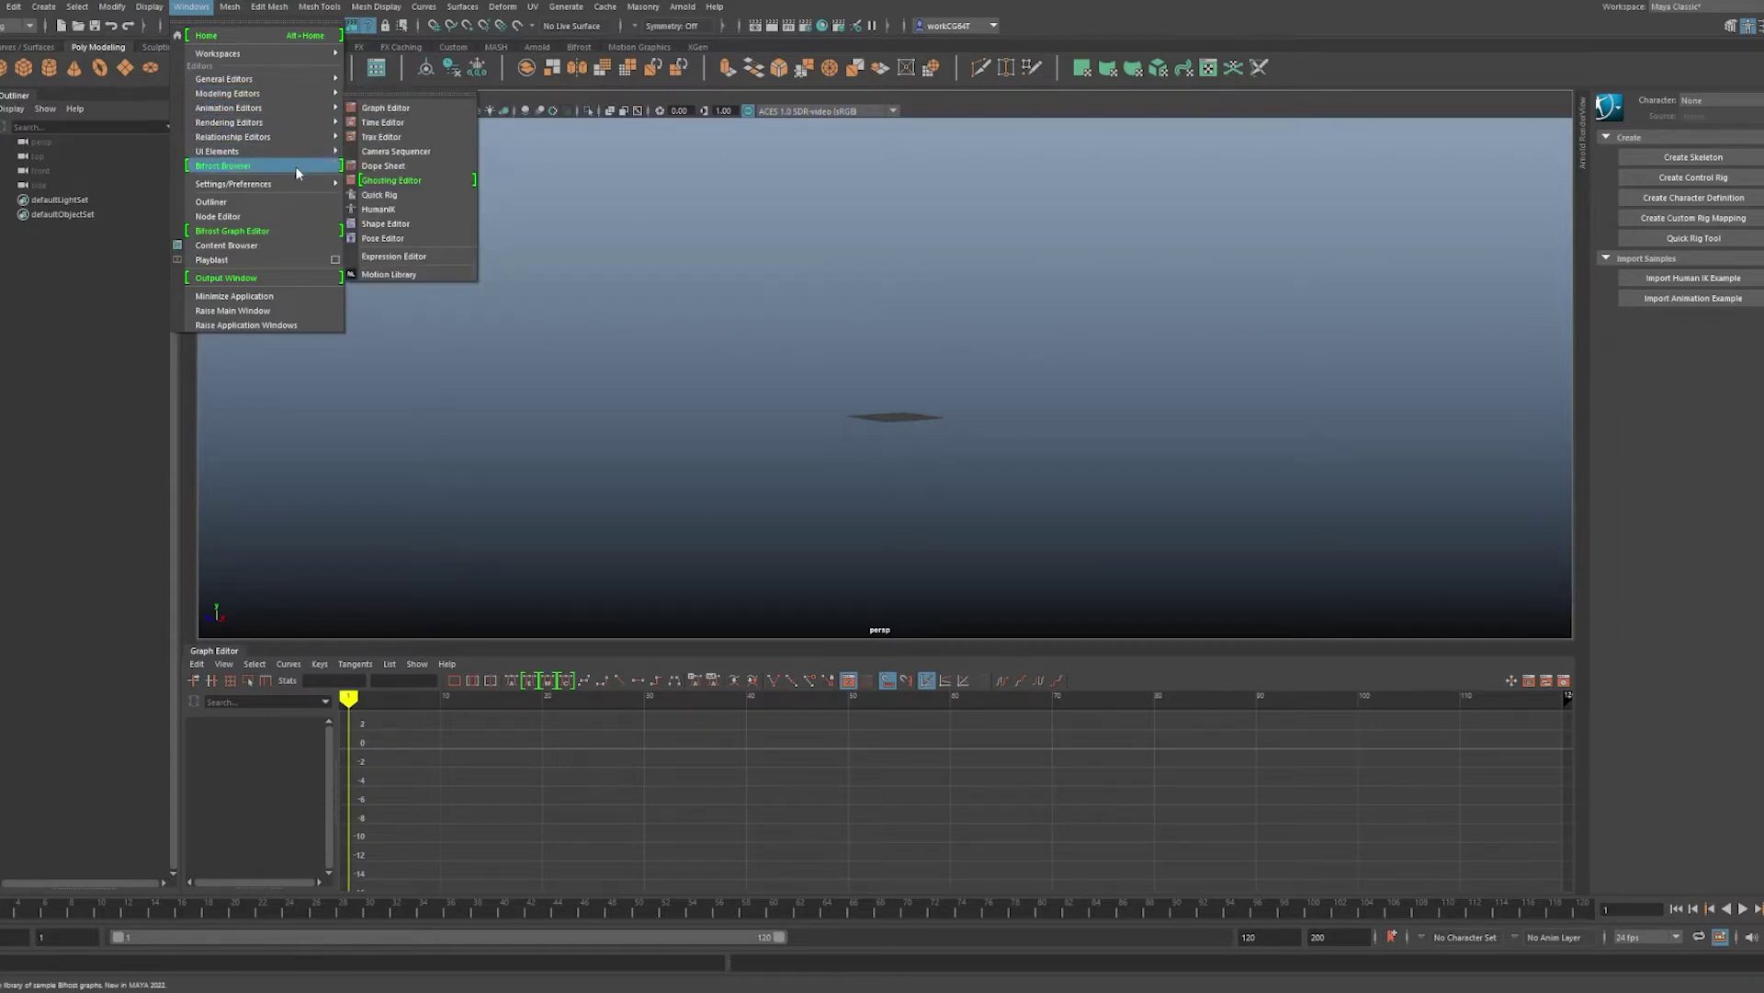
click(394, 150)
click(386, 79)
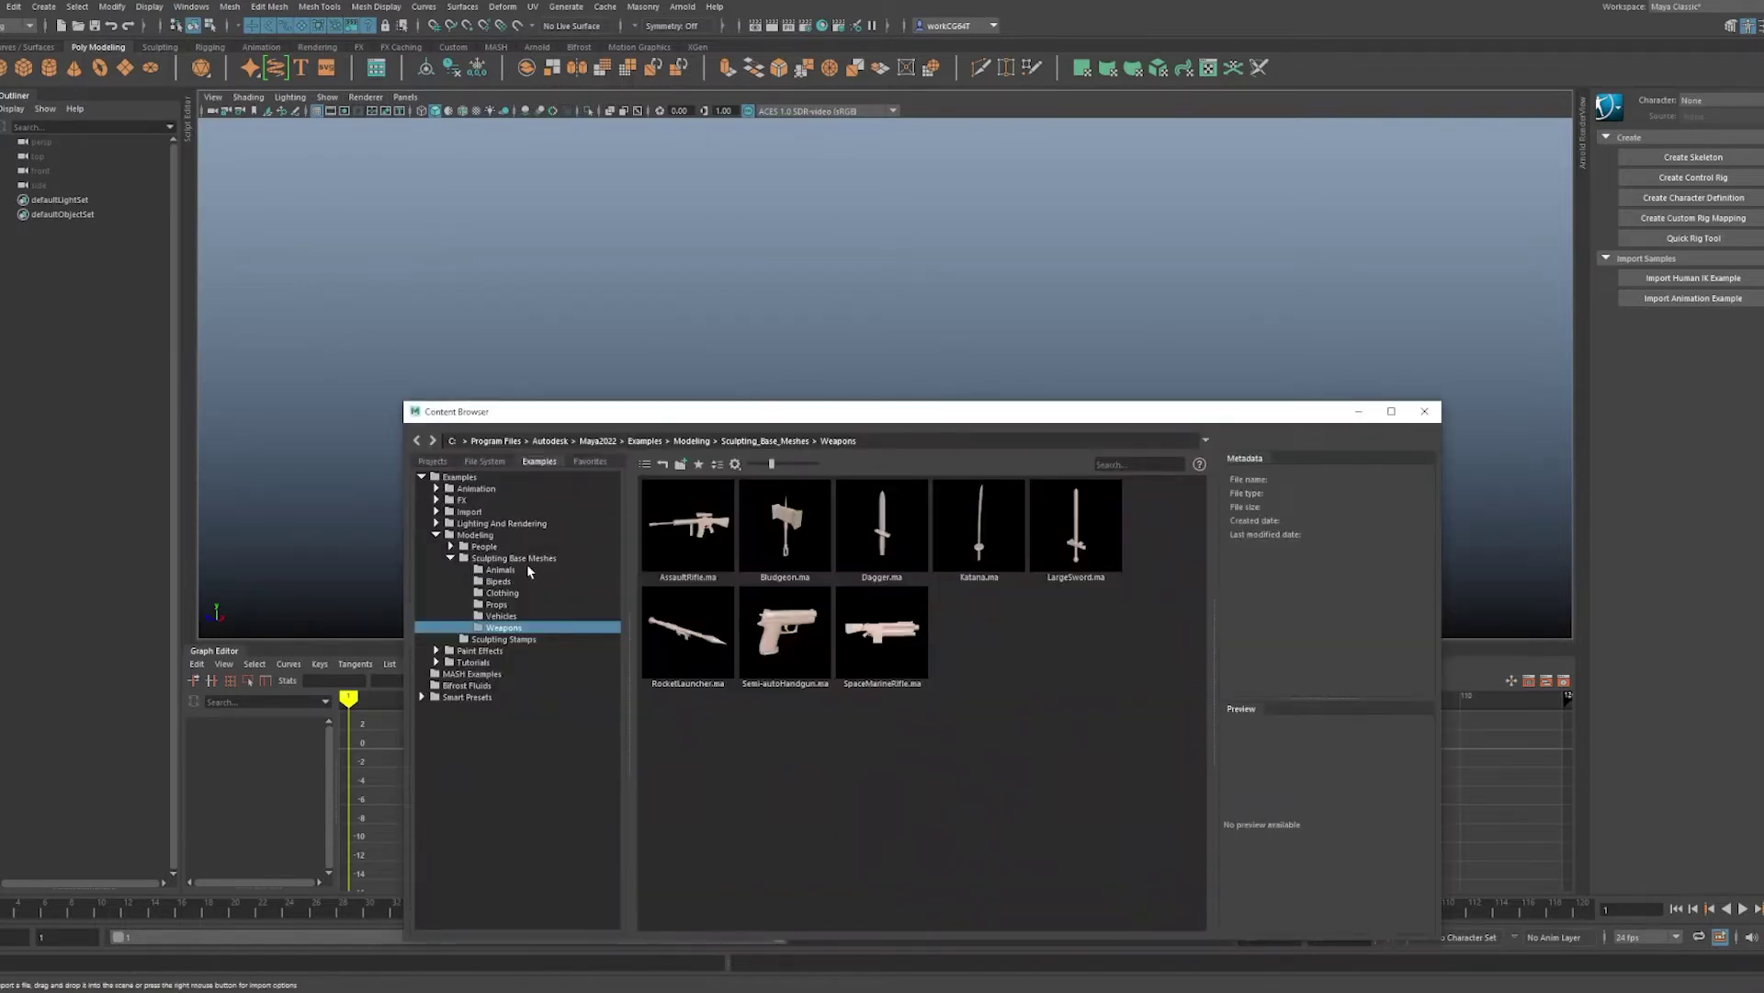
- Import HumanBody.ma from the Bipeds folder of the Sculpting Base Meshes examples into the scene
click(501, 570)
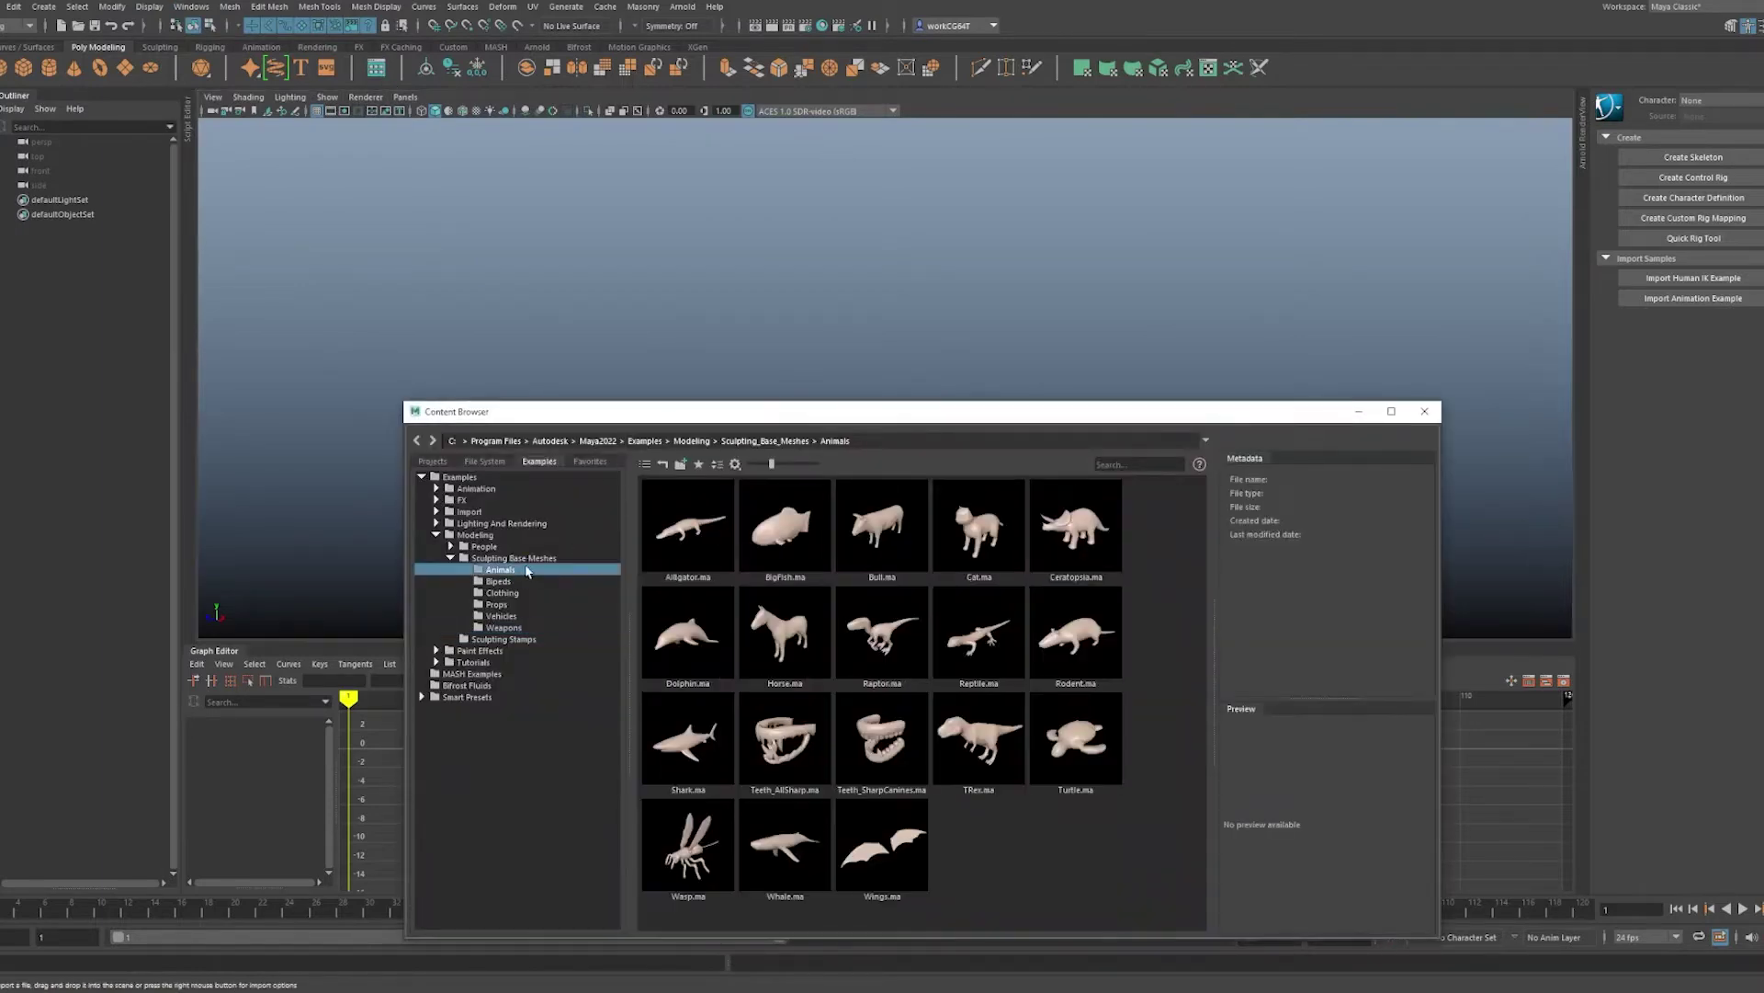
click(500, 582)
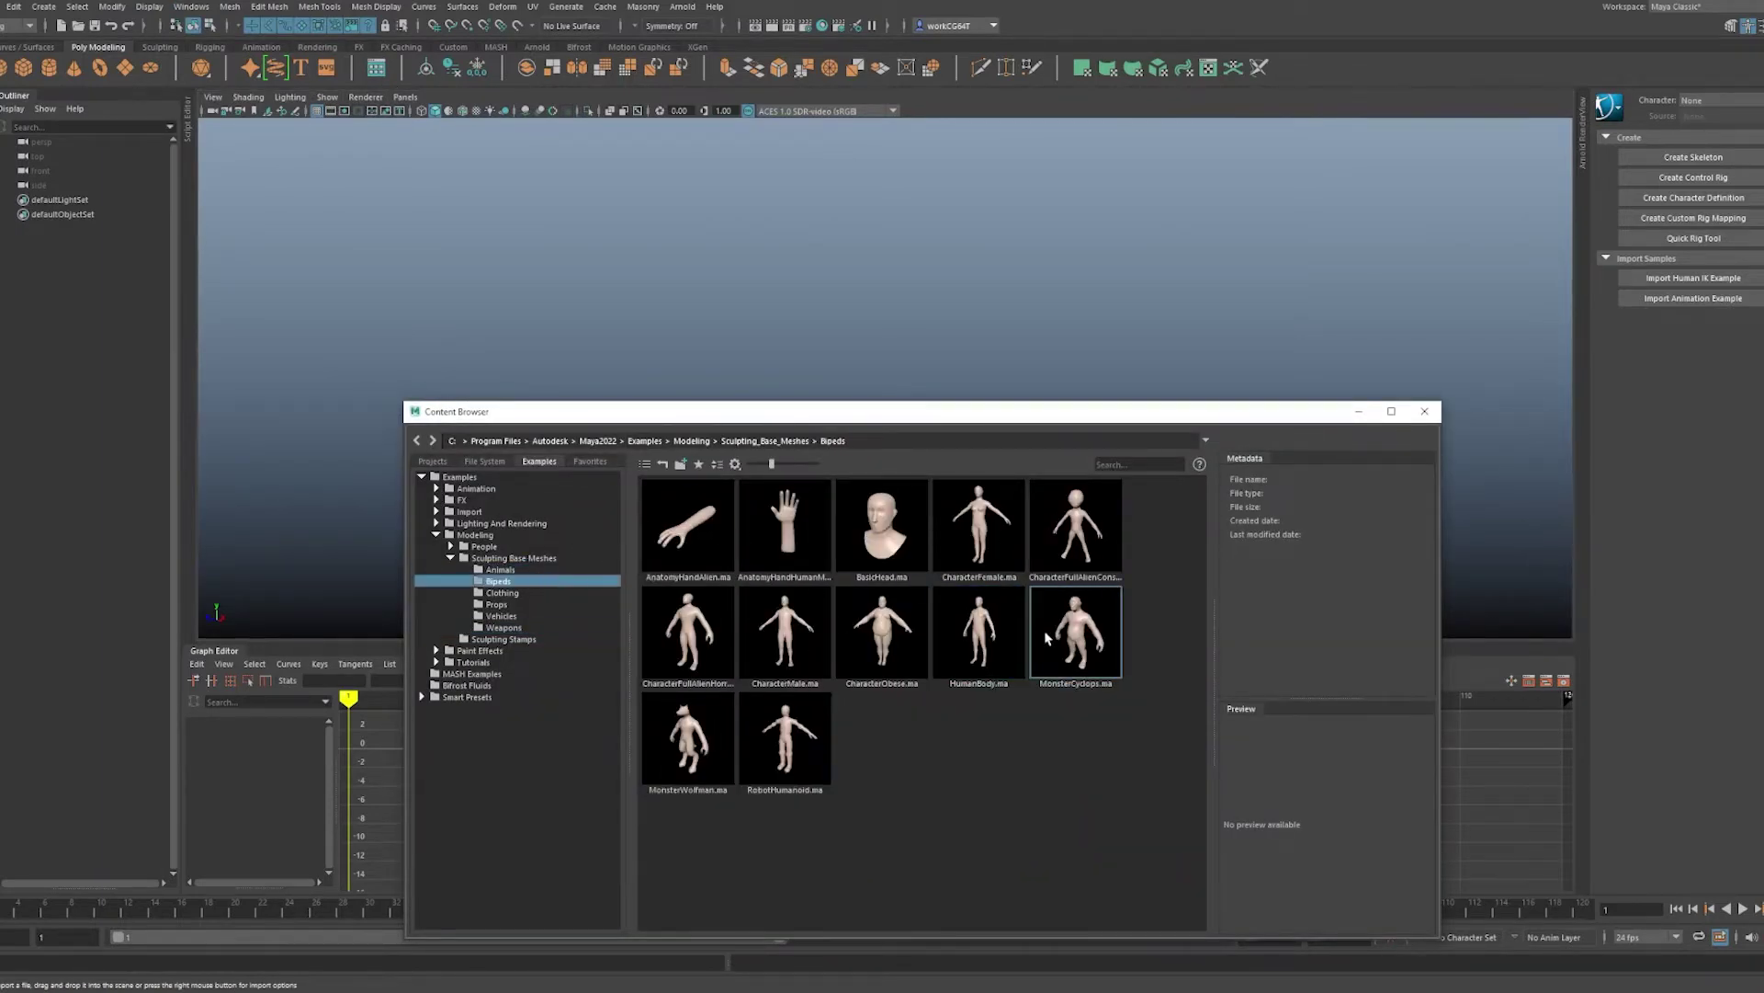
double_click(988, 634)
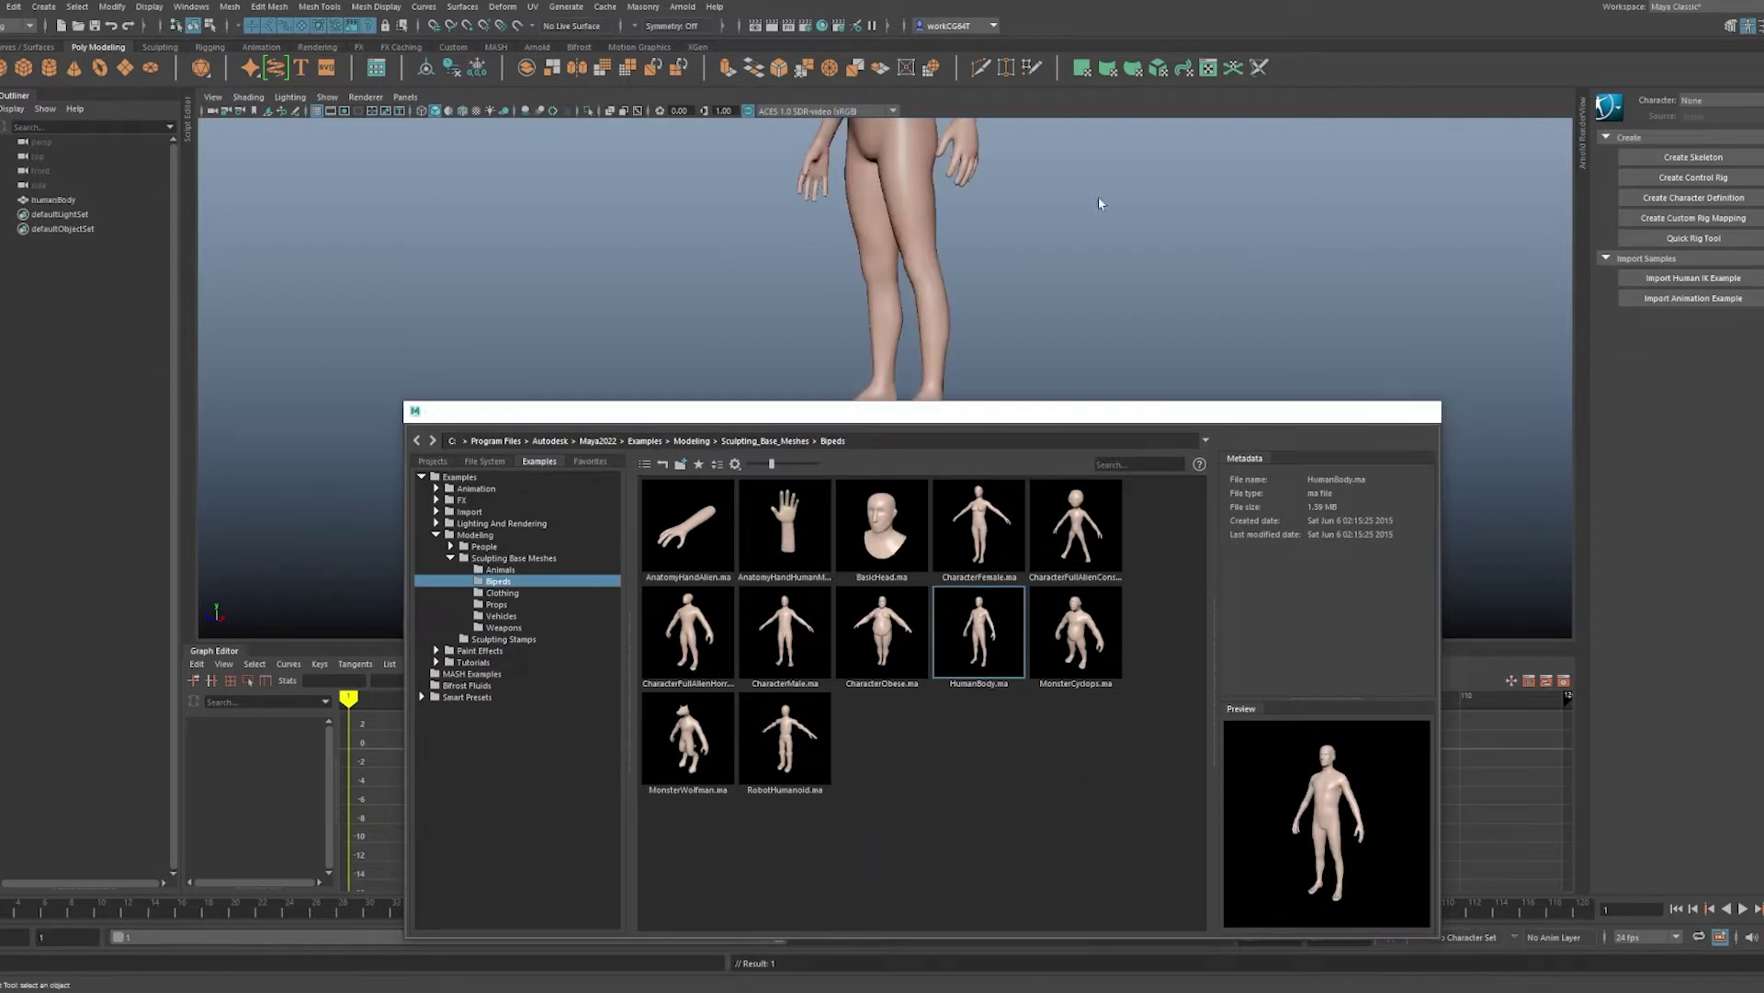
click(1100, 204)
- Delete all faces of the human body except those of one hand
alt+middle_drag(986, 480, 985, 540)
scroll(917, 469, up, 5)
alt+middle_drag(917, 469, 913, 378)
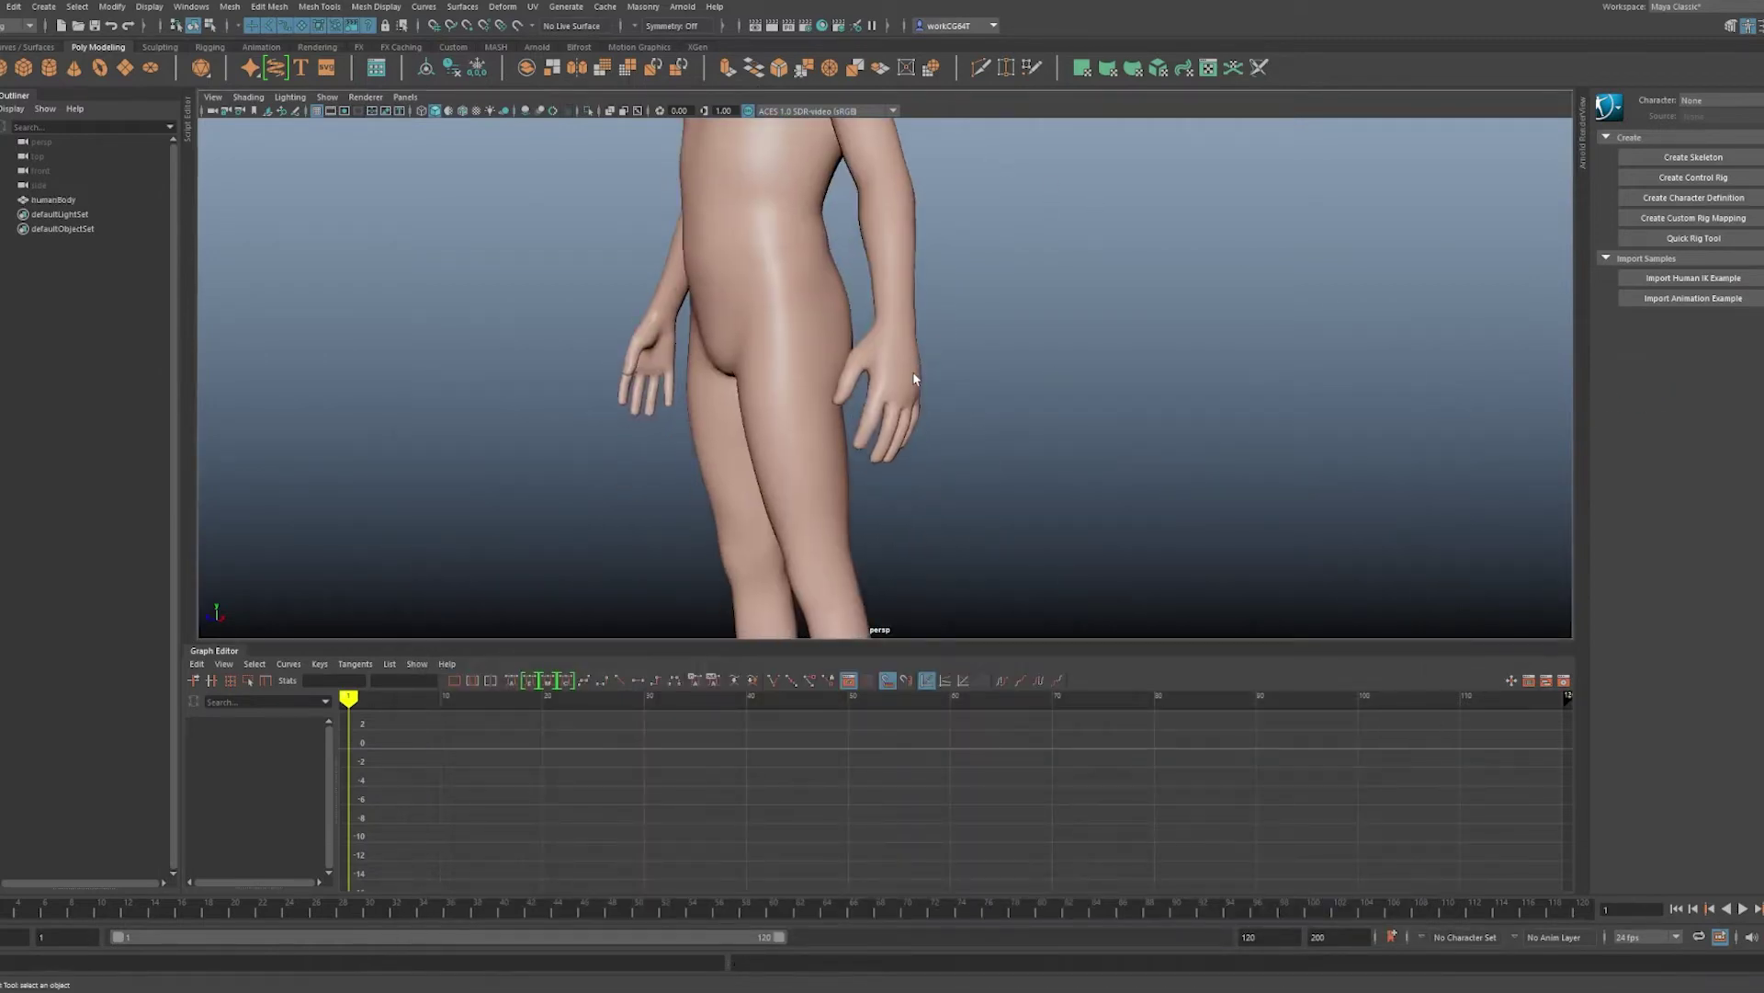
click(914, 378)
alt+drag(882, 378, 939, 360)
right_click(939, 359)
click(933, 398)
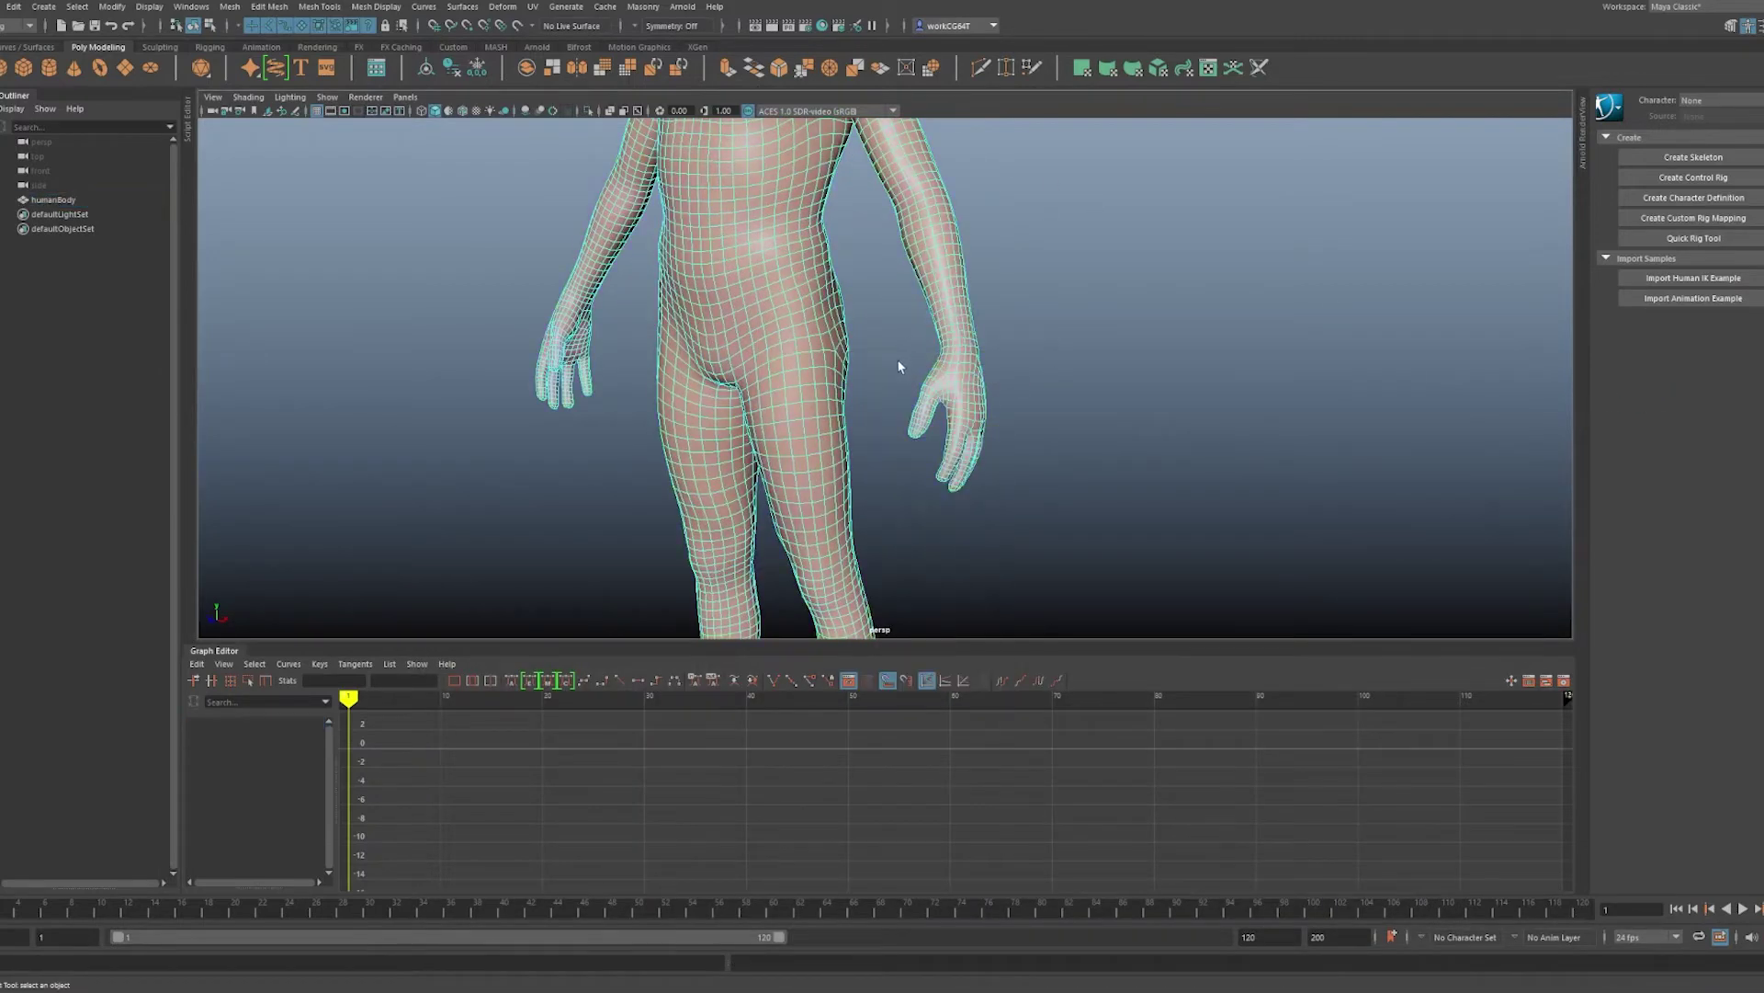
drag(1090, 557, 1090, 557)
alt+drag(1060, 422, 1072, 319)
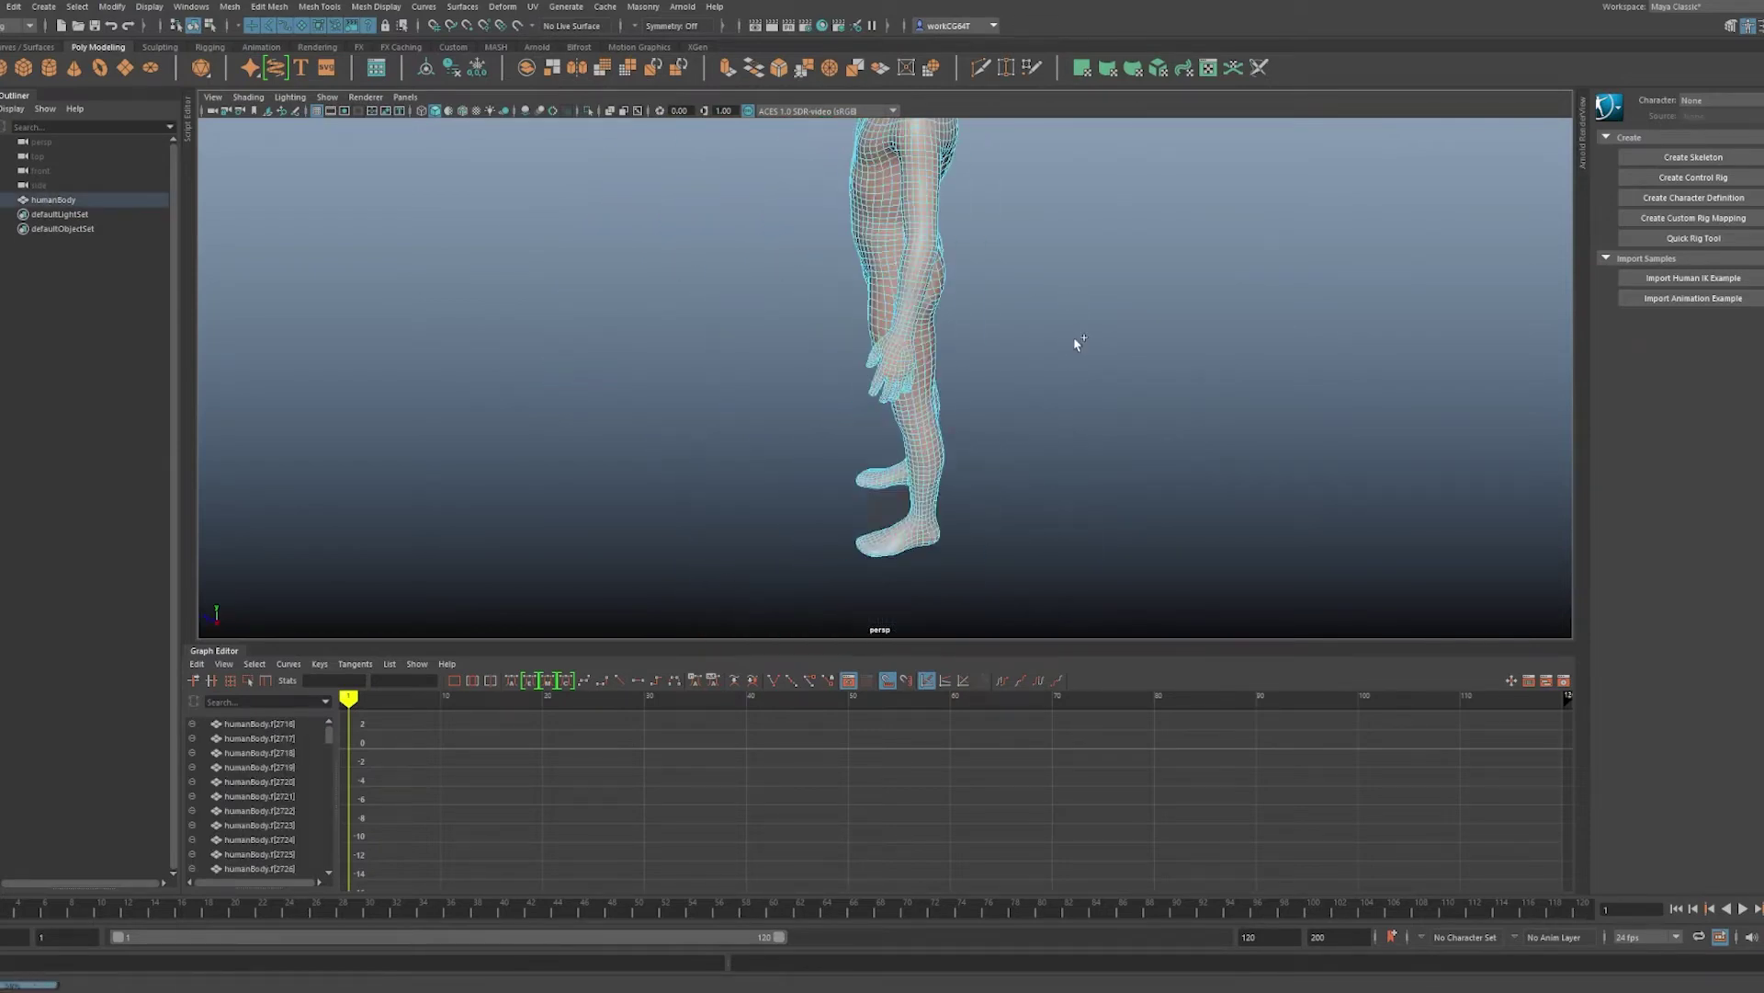
key(Delete)
key(f)
alt+drag(949, 357, 998, 315)
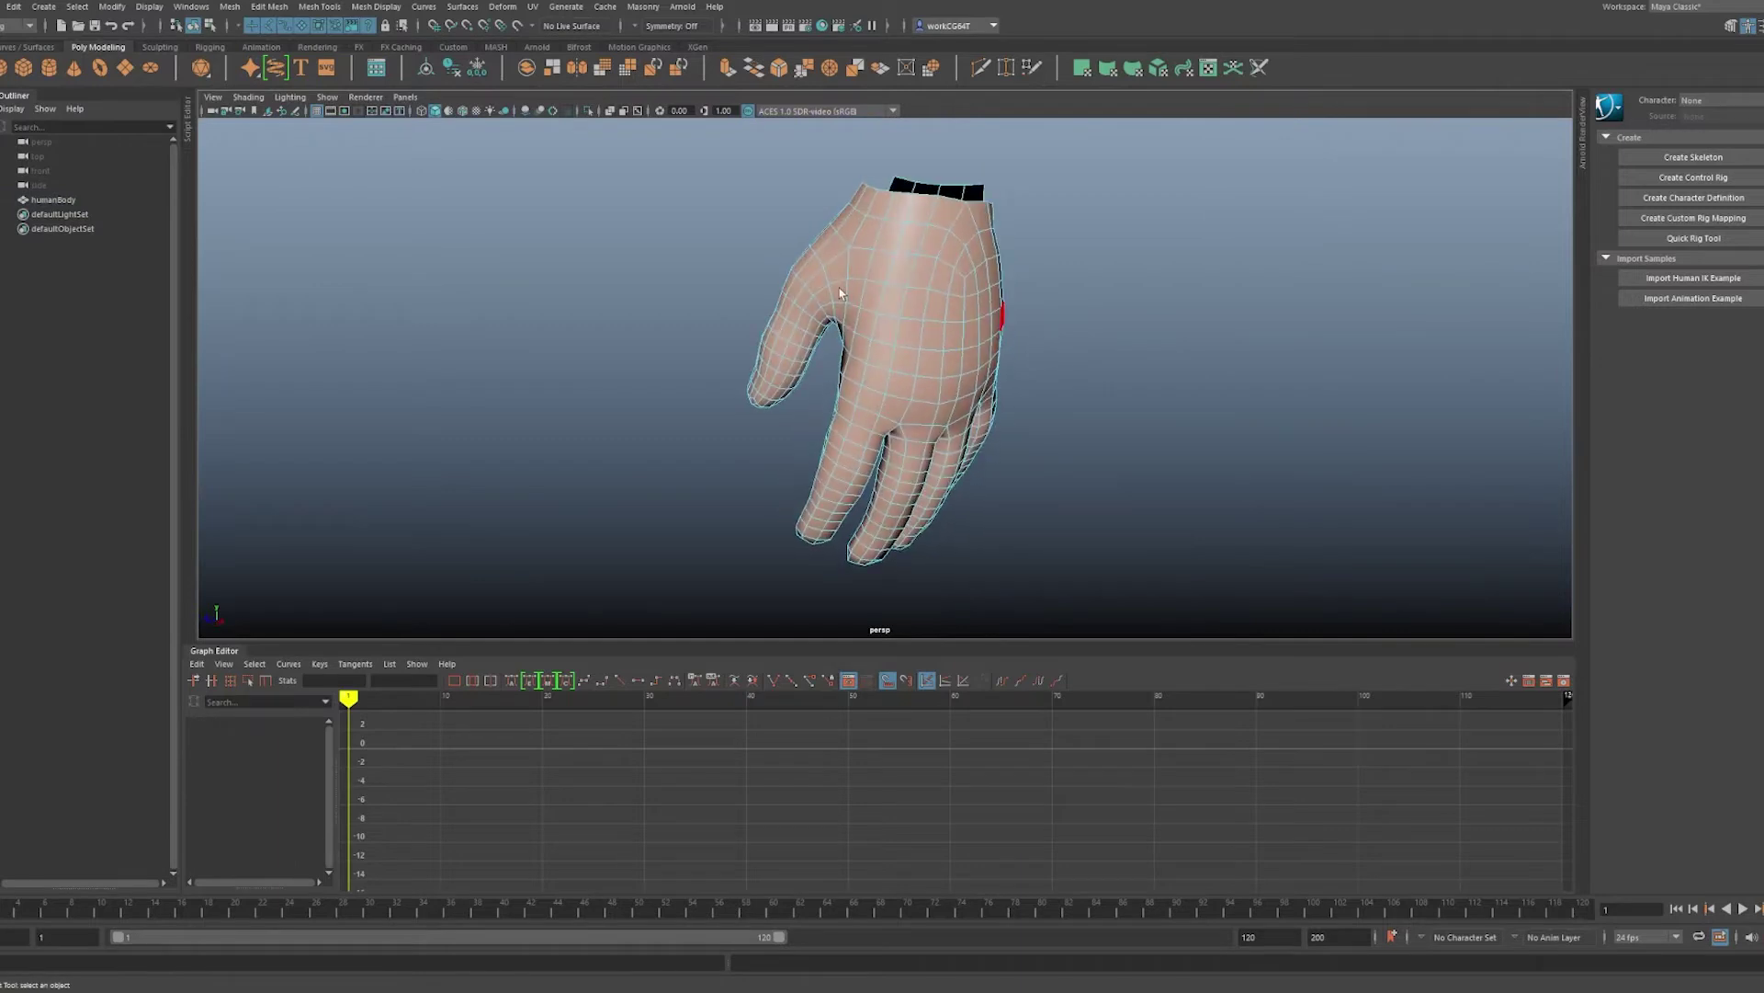
- Select all the hand's vertices and smooth them with repeated Average Vertices passes
right_drag(893, 301, 583, 287)
scroll(636, 251, down, 5)
drag(1199, 543, 1198, 543)
key(f)
alt+drag(1029, 317, 959, 297)
shift+right_click(959, 297)
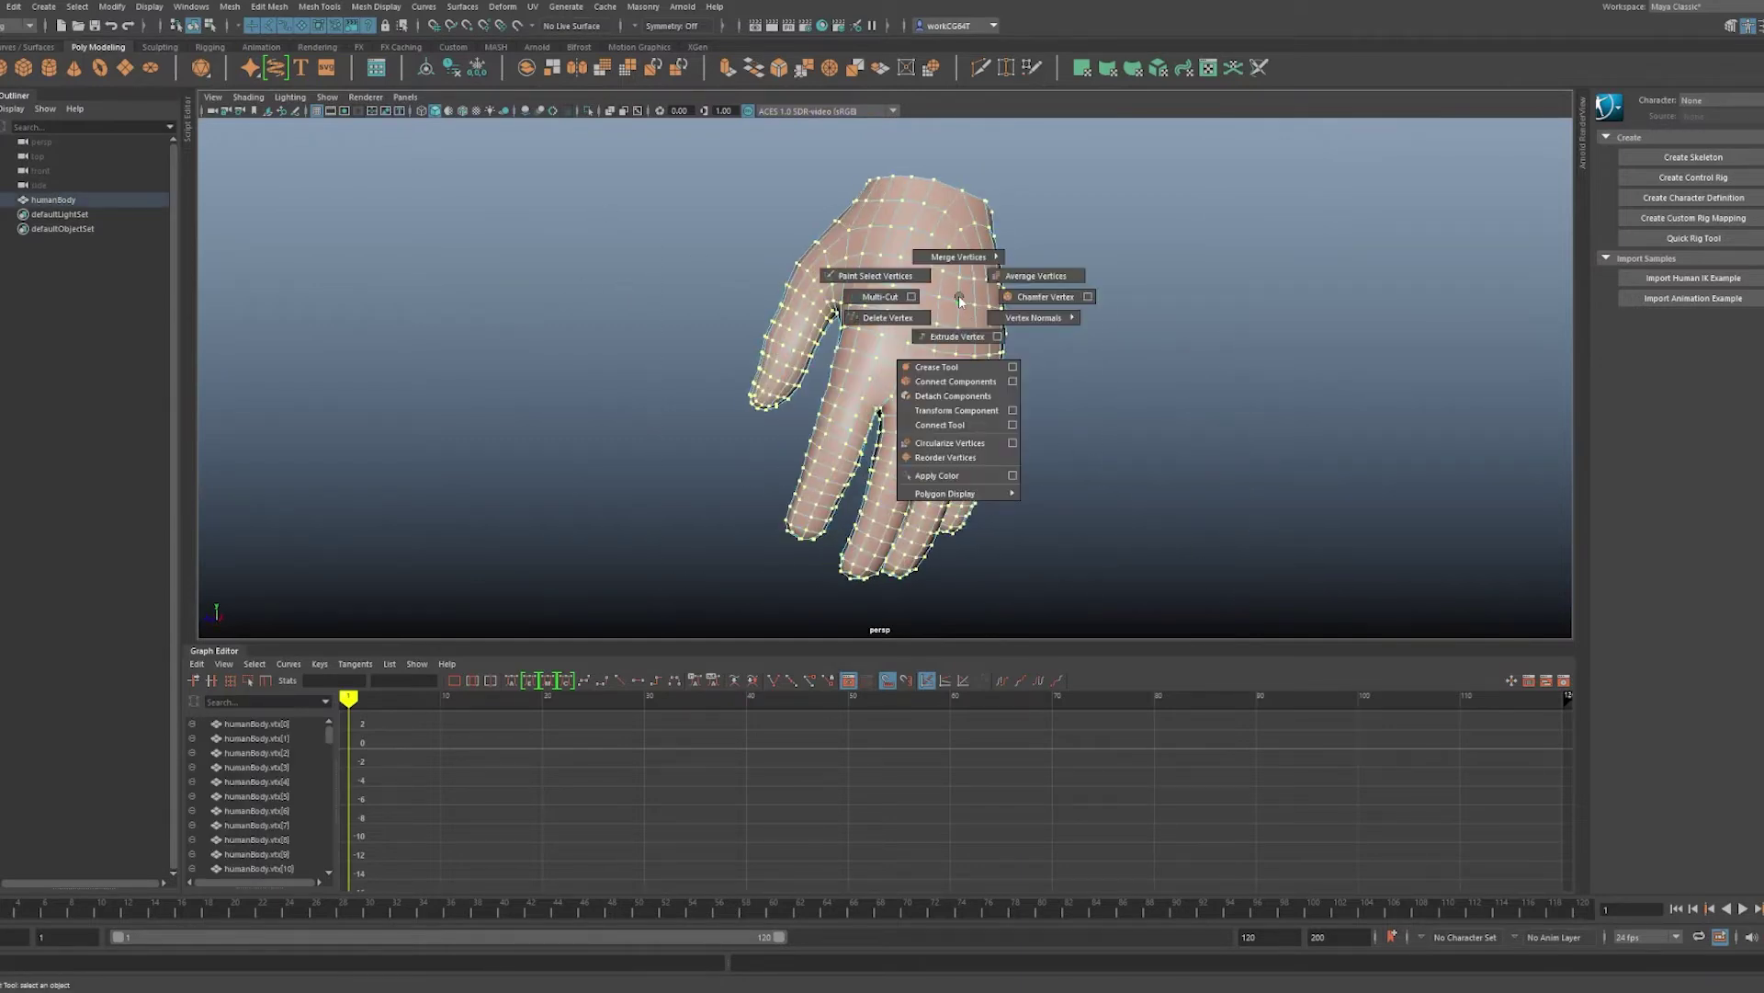
click(1033, 277)
key(g)
key(g)
key(g)
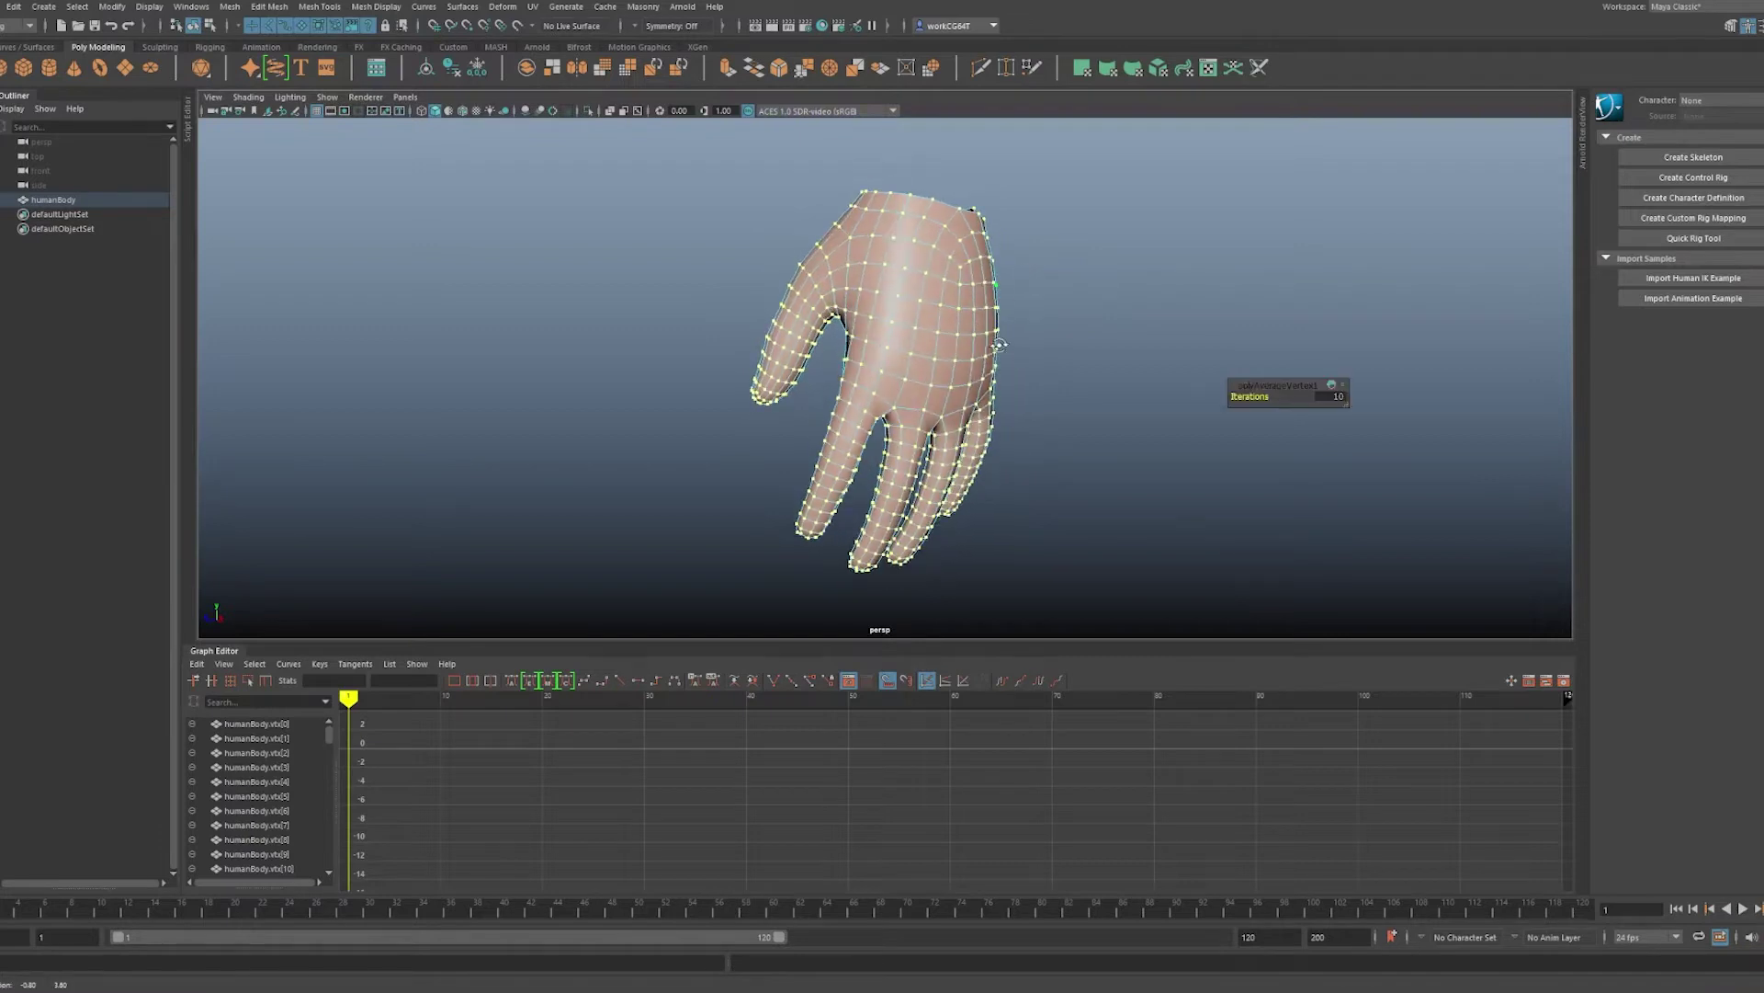
key(g)
key(g)
key(g)
key(g)
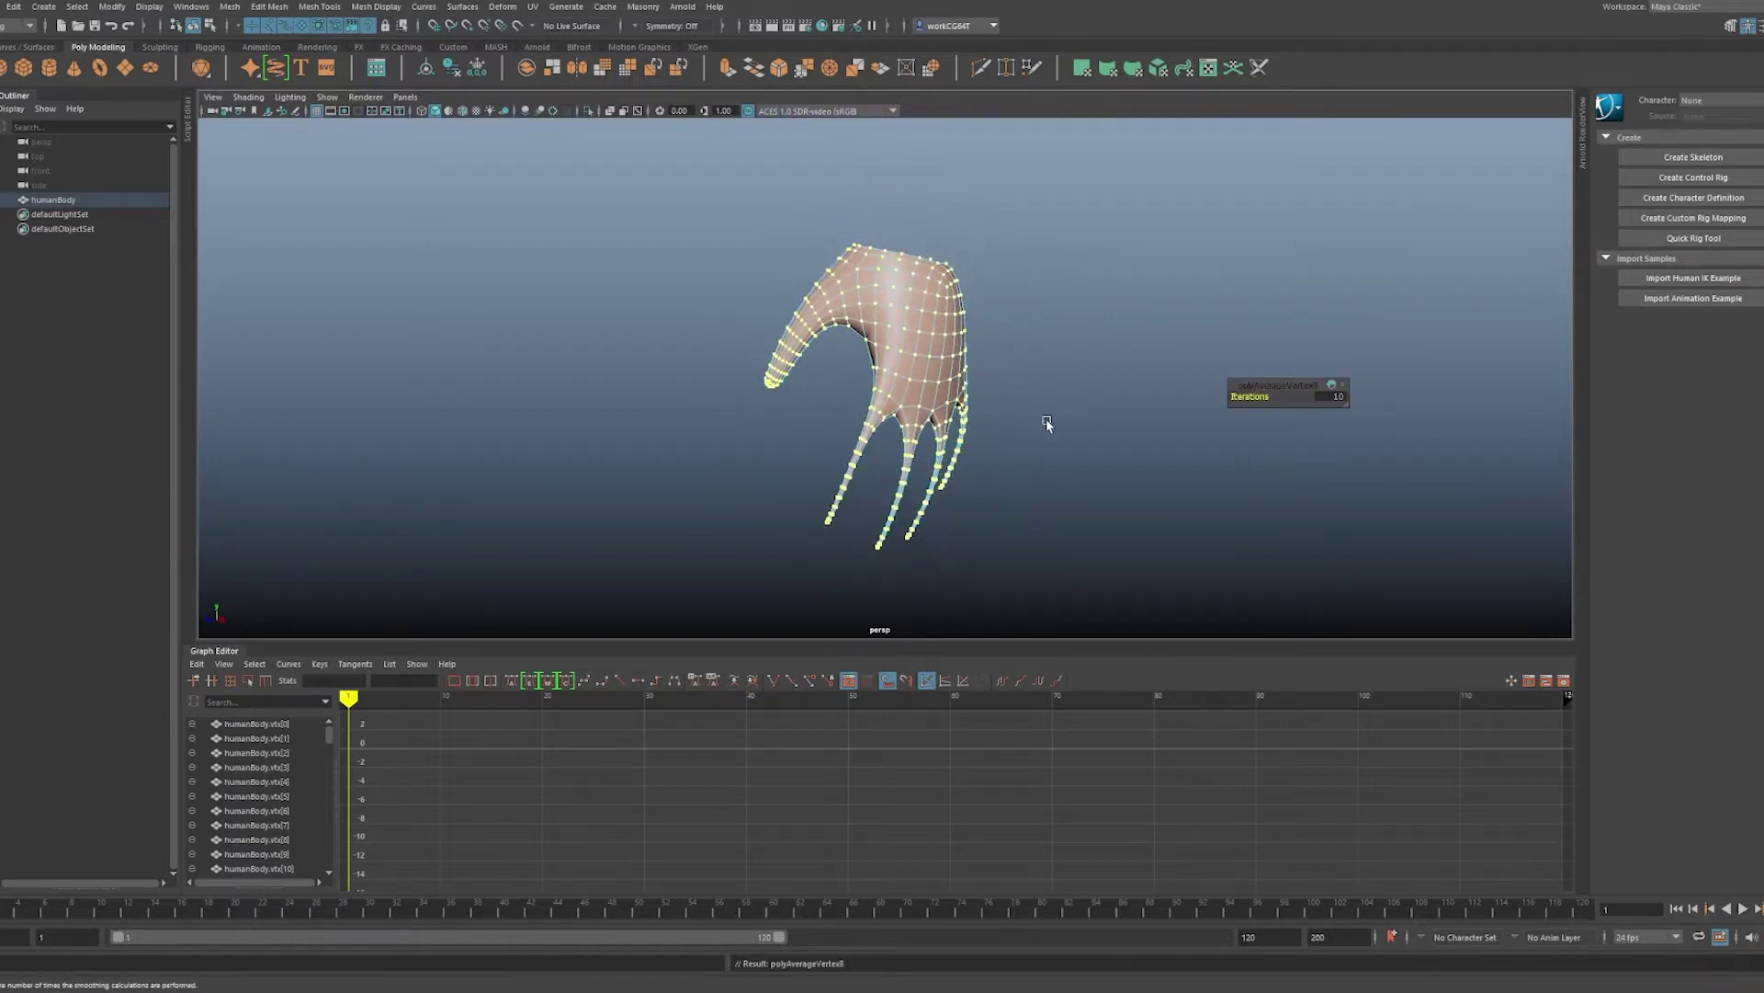
- Undo the repeated vertex averaging on the hand mesh
key(F8)
click(999, 377)
alt+drag(999, 377, 1075, 370)
key(ctrl+z)
key(ctrl+z)
key(ctrl+z)
key(ctrl+z)
key(ctrl+z)
key(ctrl+z)
key(ctrl+z)
key(ctrl+z)
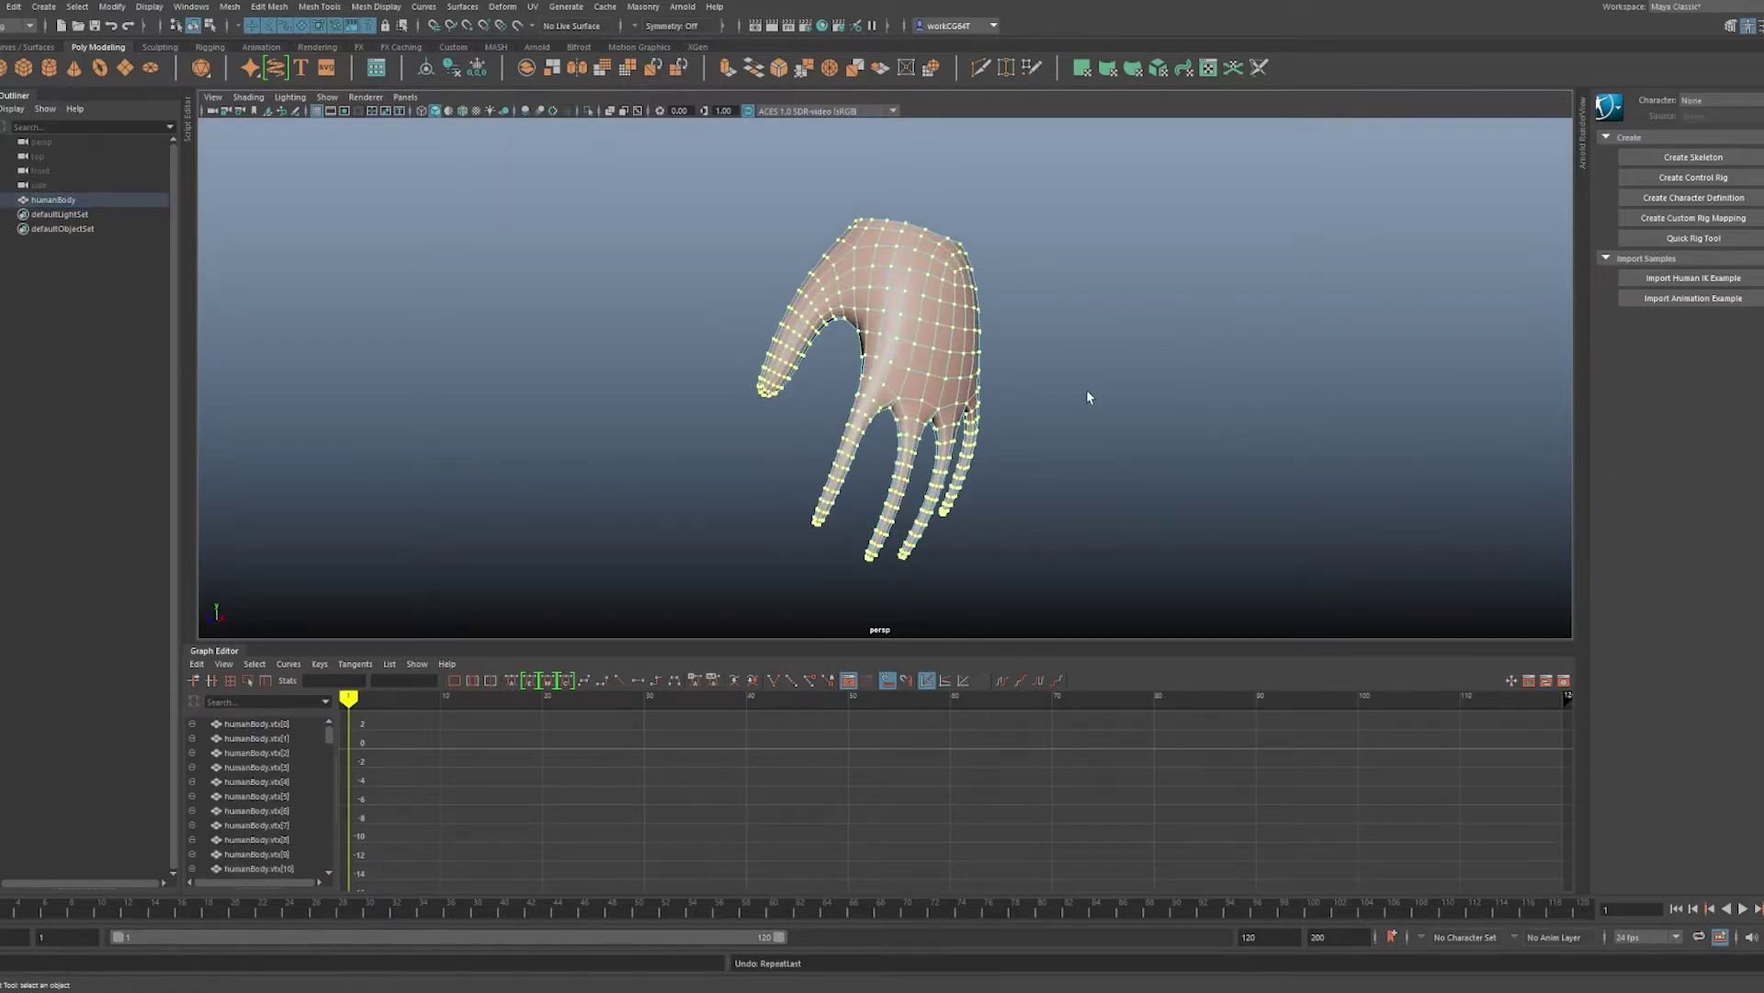
key(ctrl+z)
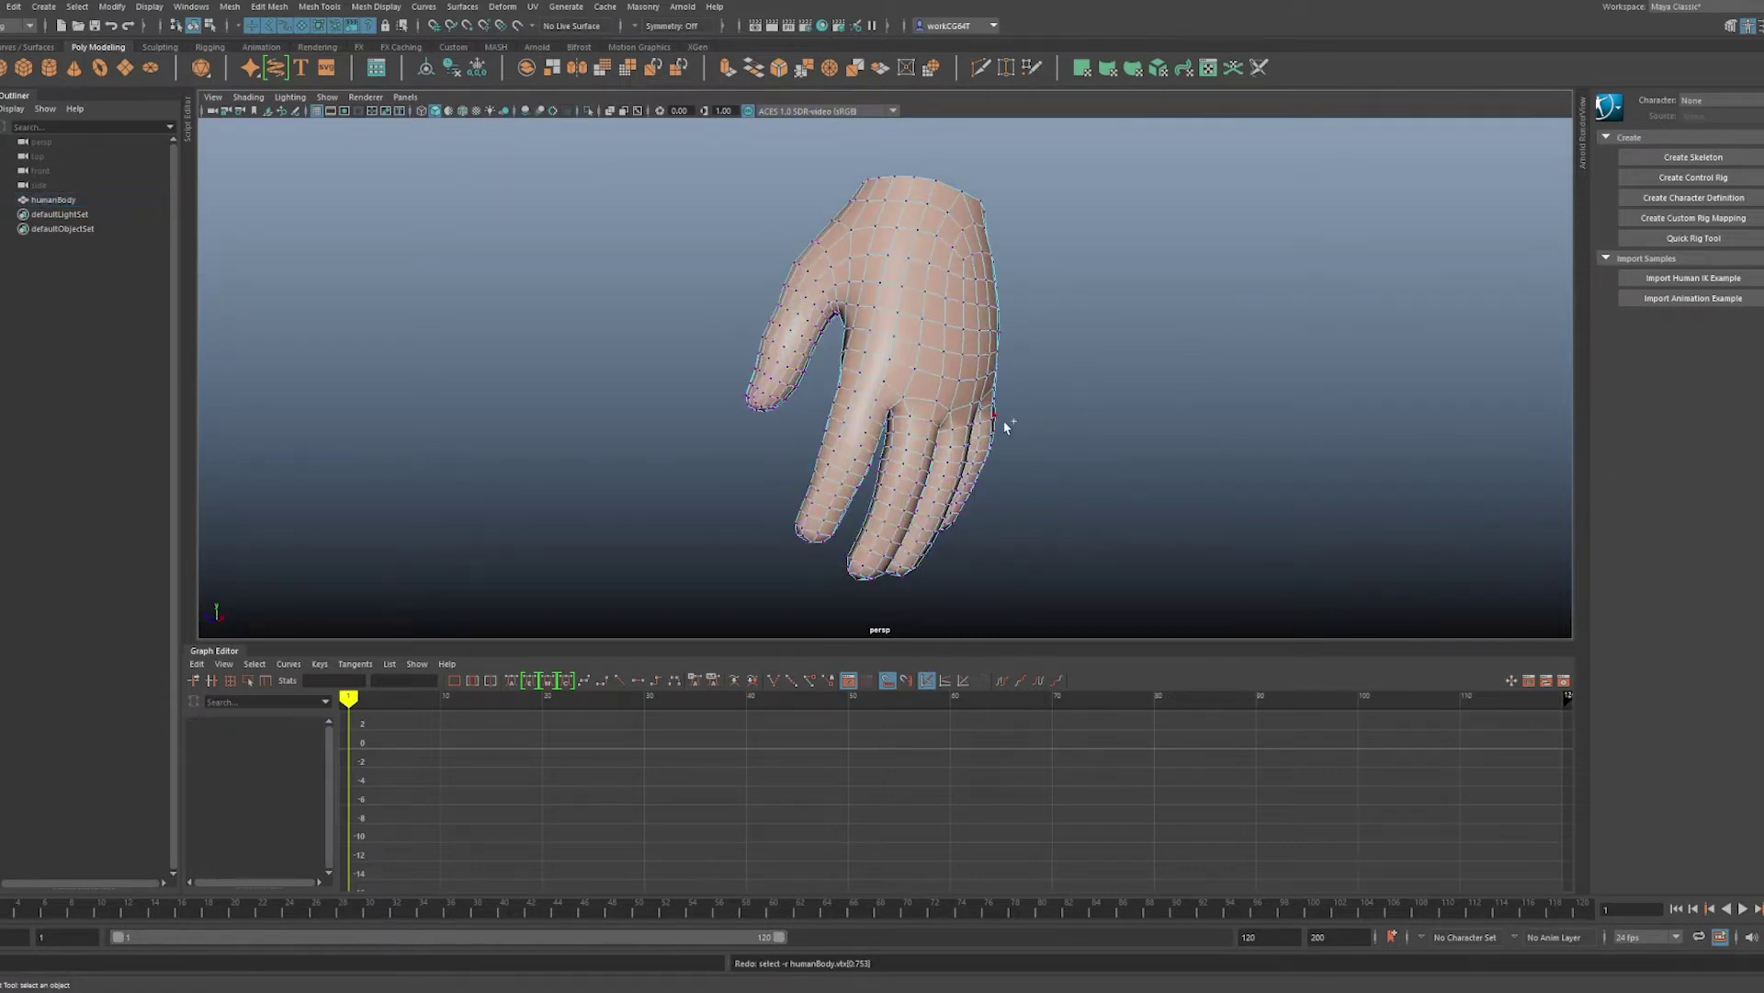
- Inflate the hand by moving all its vertices outward along their normals
key(w)
alt+drag(930, 353, 1066, 367)
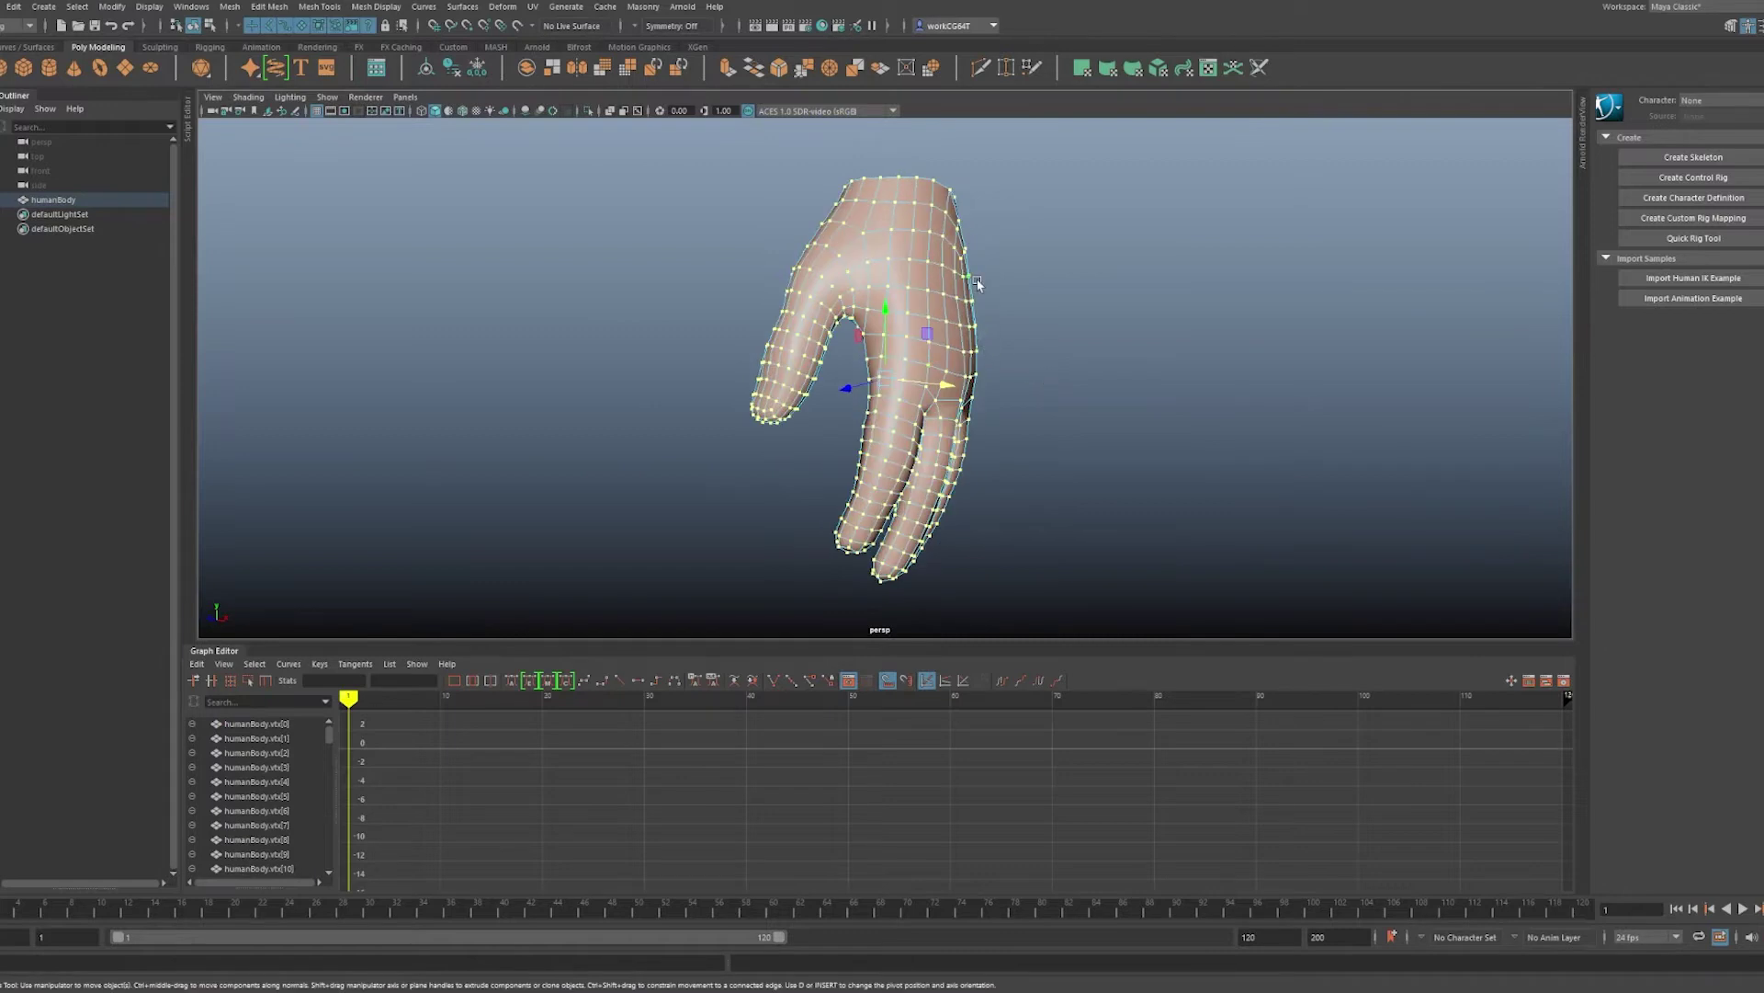
alt+drag(977, 284, 970, 313)
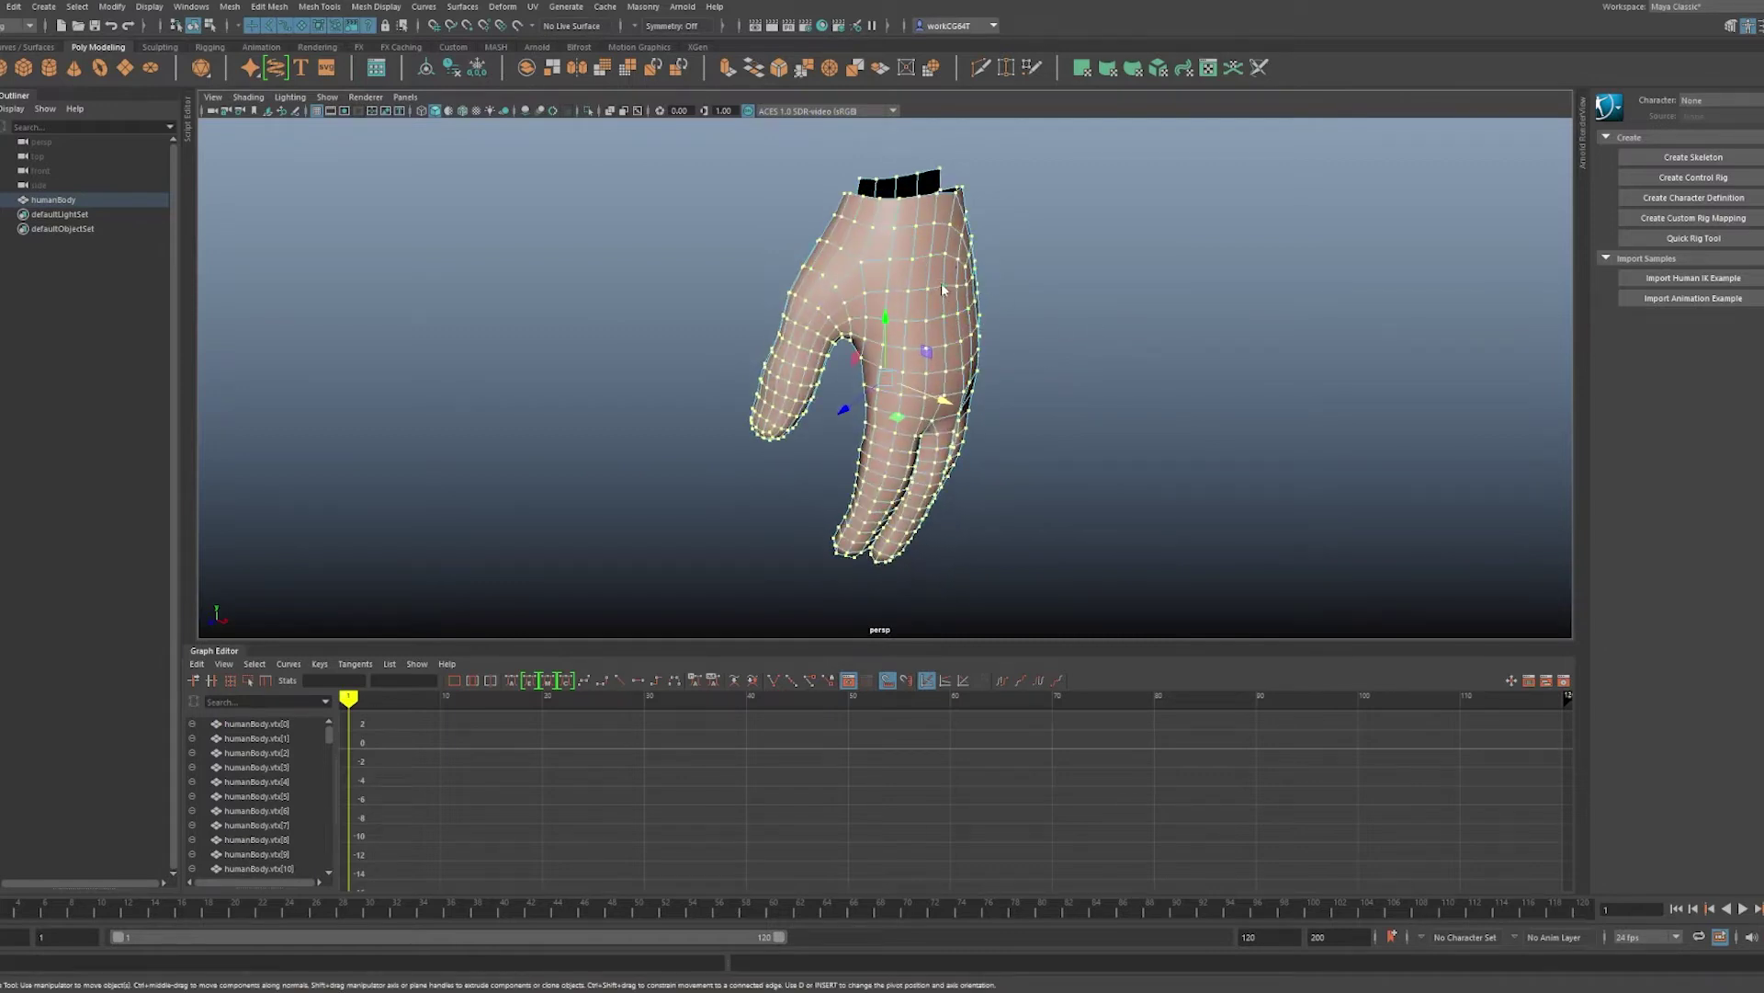
drag(942, 290, 820, 326)
alt+drag(940, 354, 914, 390)
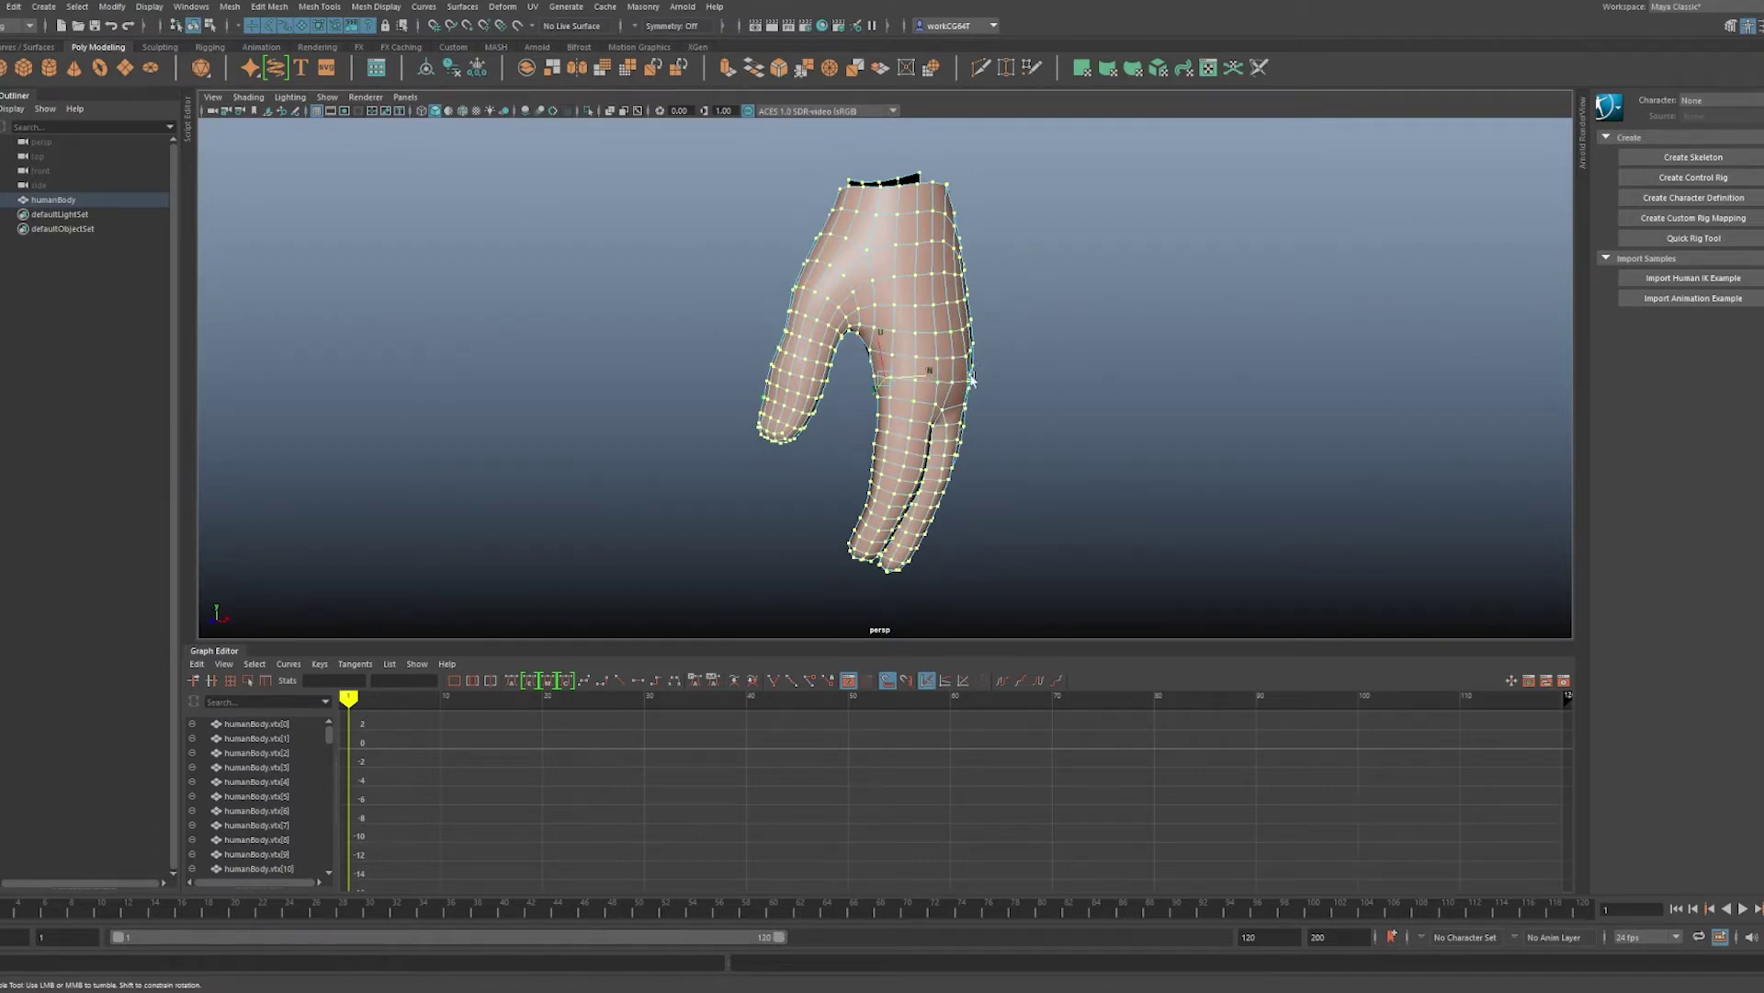
alt+drag(1181, 285, 1143, 309)
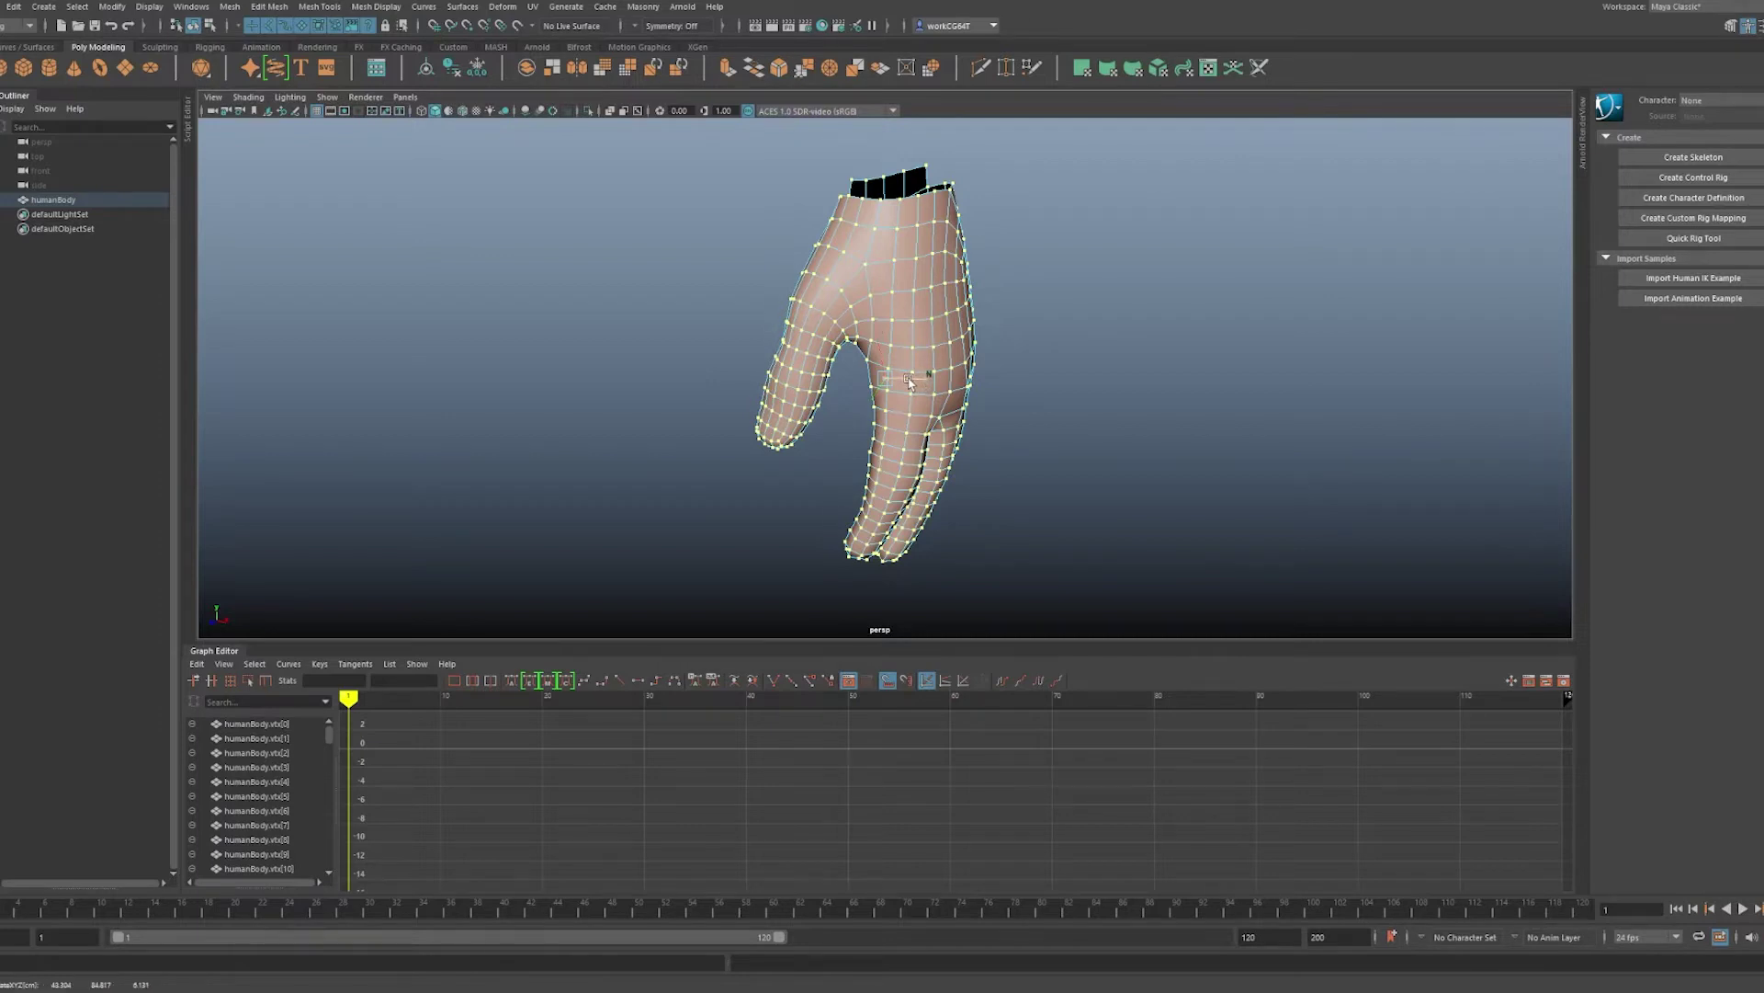
drag(908, 379, 851, 235)
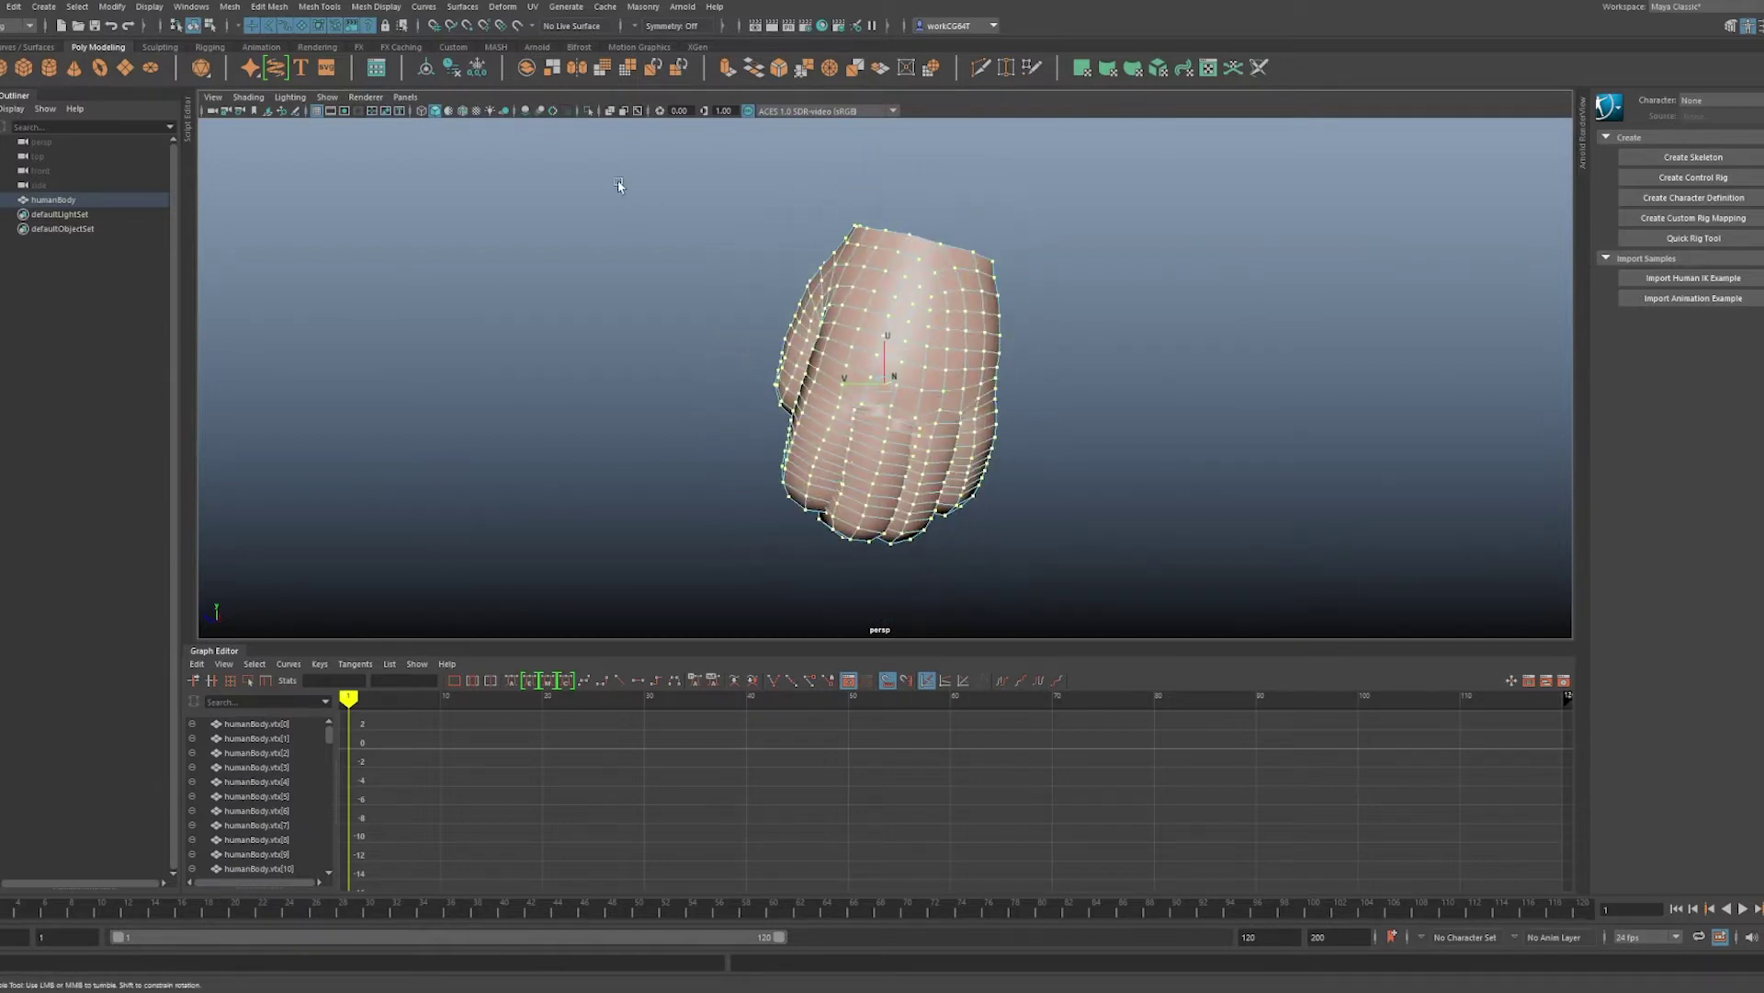
- Set the Move tool's axis orientation back to World
key(w)
click(968, 357)
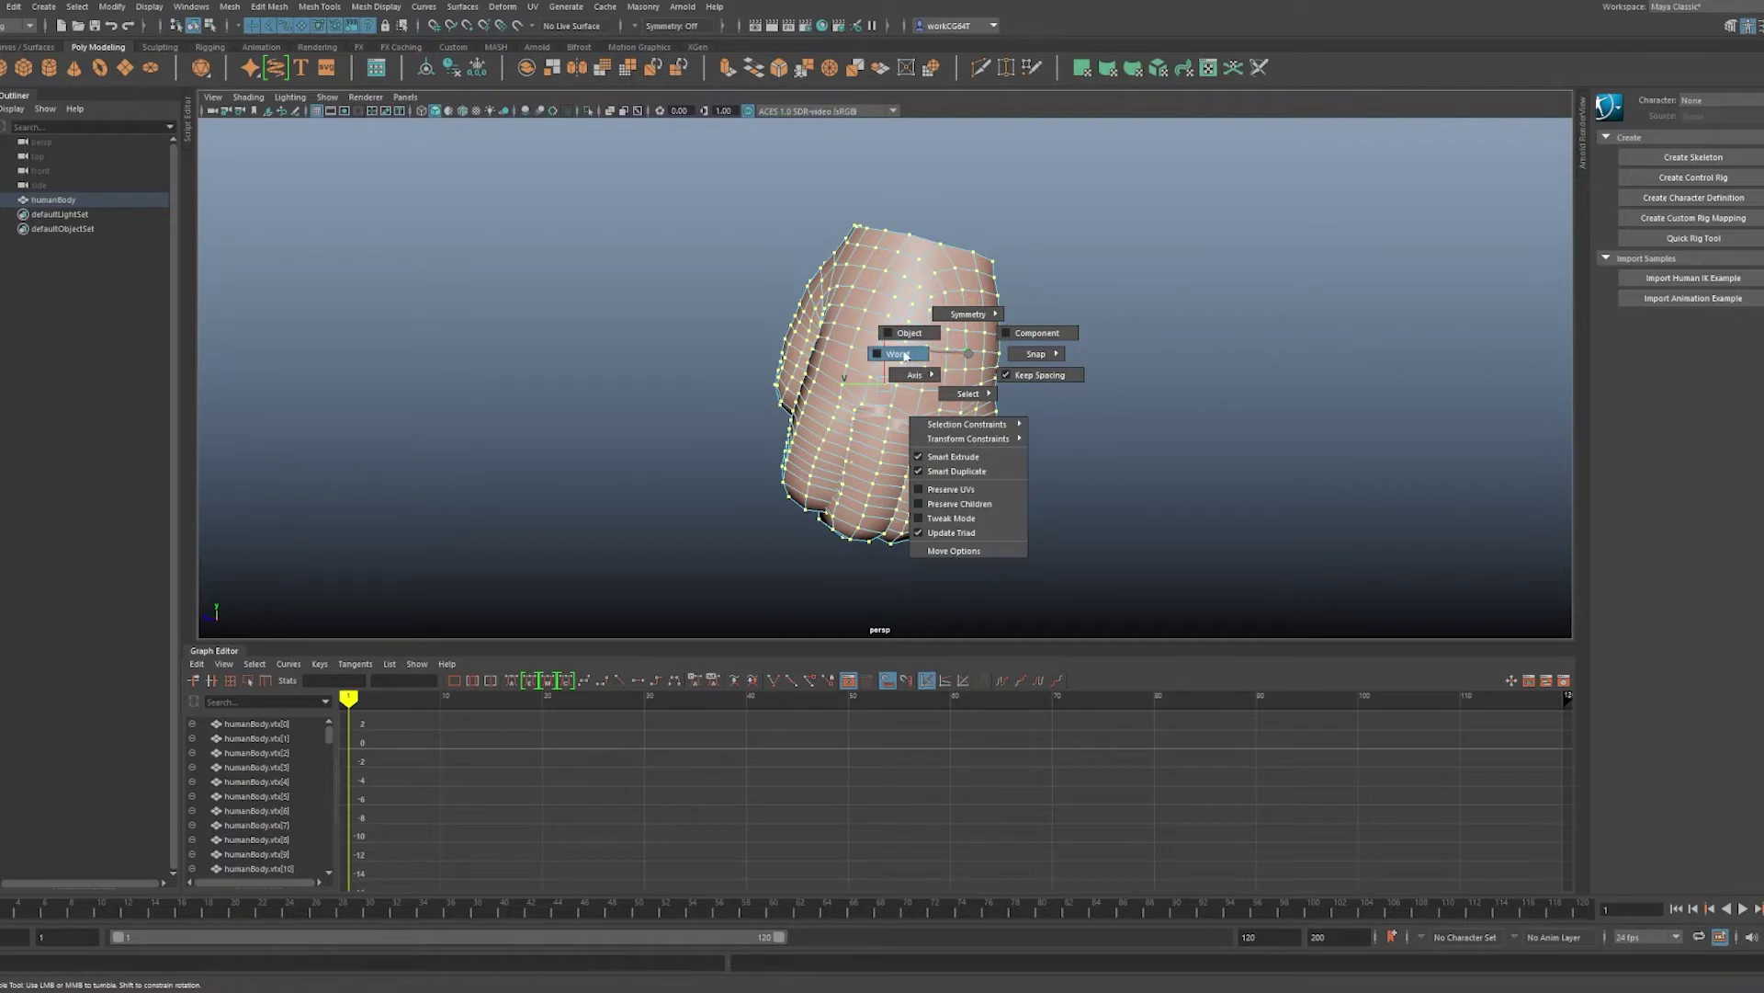
drag(901, 354, 1011, 404)
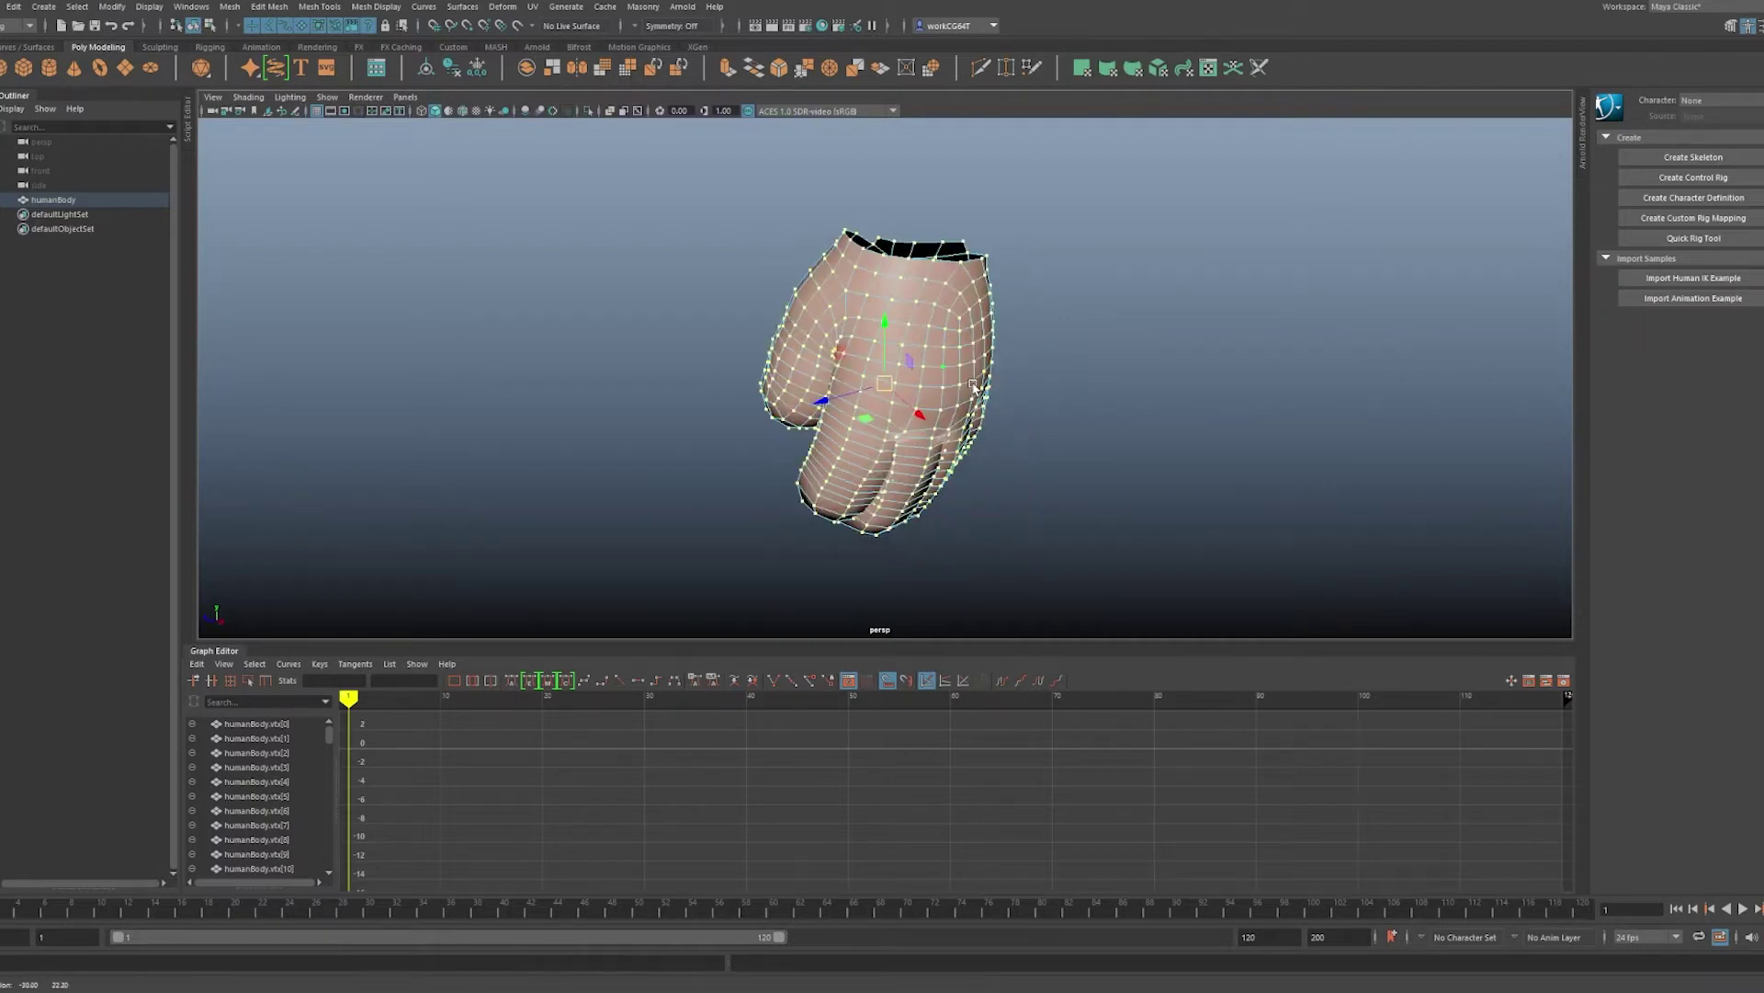
- Select all vertices of the inflated hand, smooth them with Average Vertices and return to object mode
click(1115, 320)
drag(1118, 172, 669, 590)
shift+right_click(962, 314)
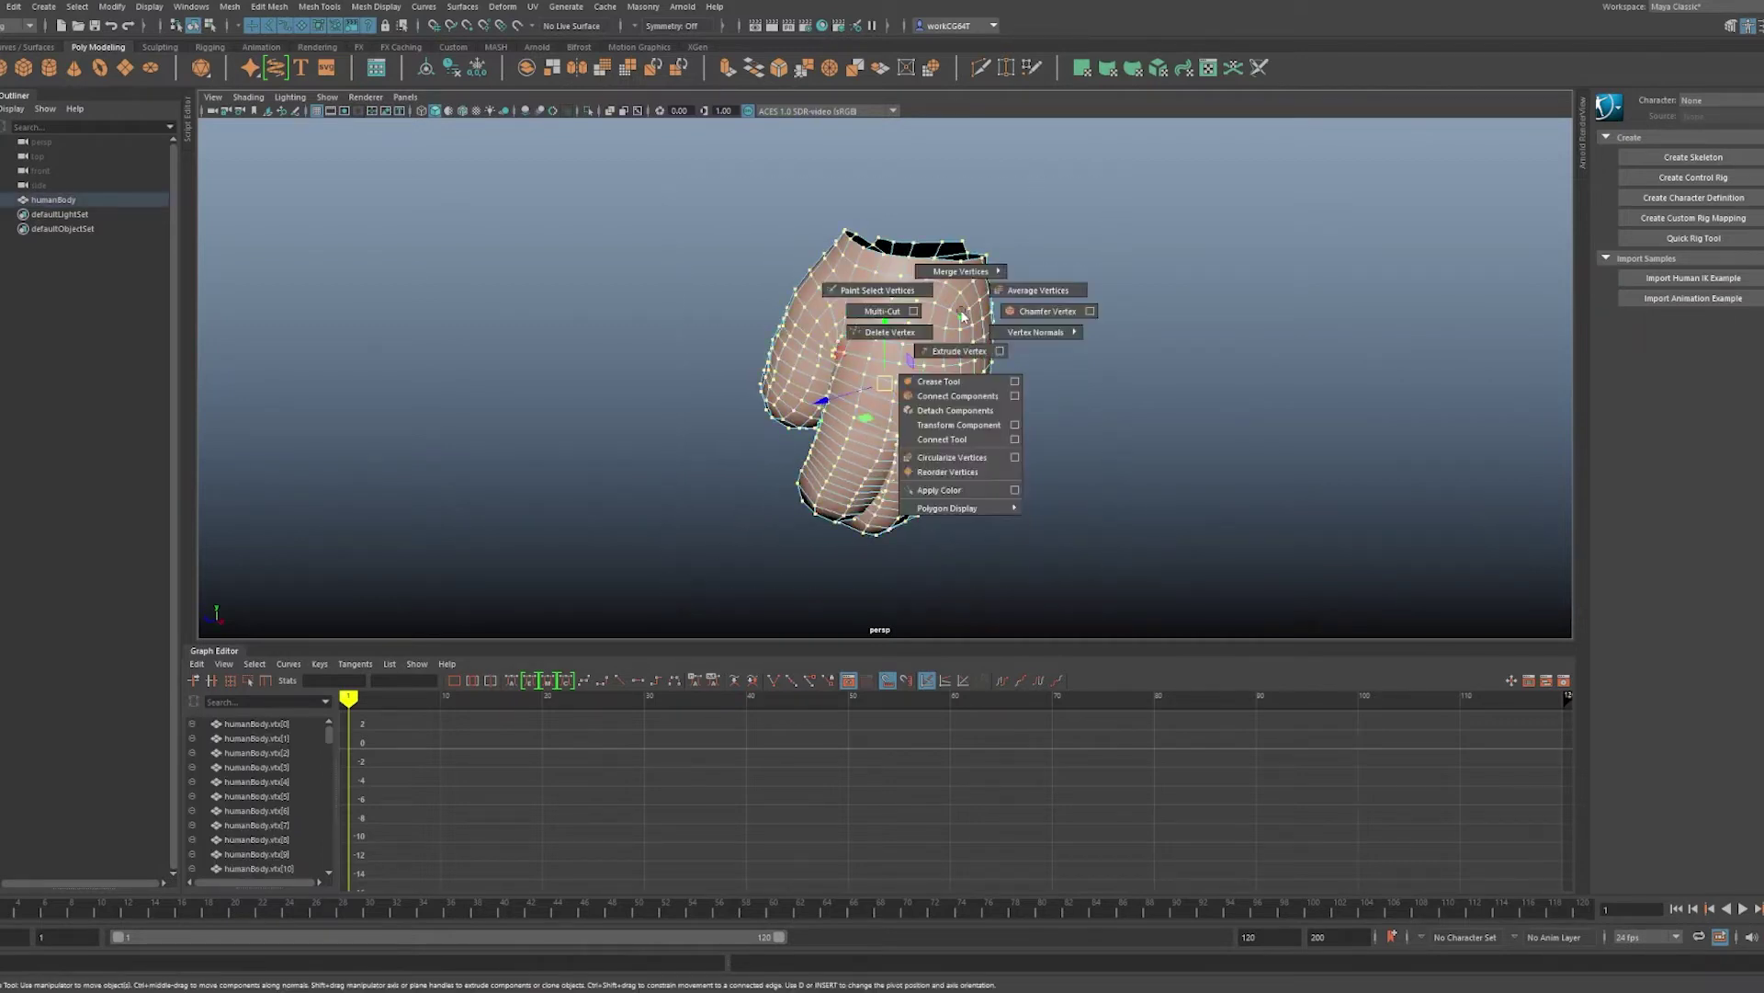
click(1002, 290)
alt+drag(1024, 307, 989, 487)
click(990, 487)
key(F8)
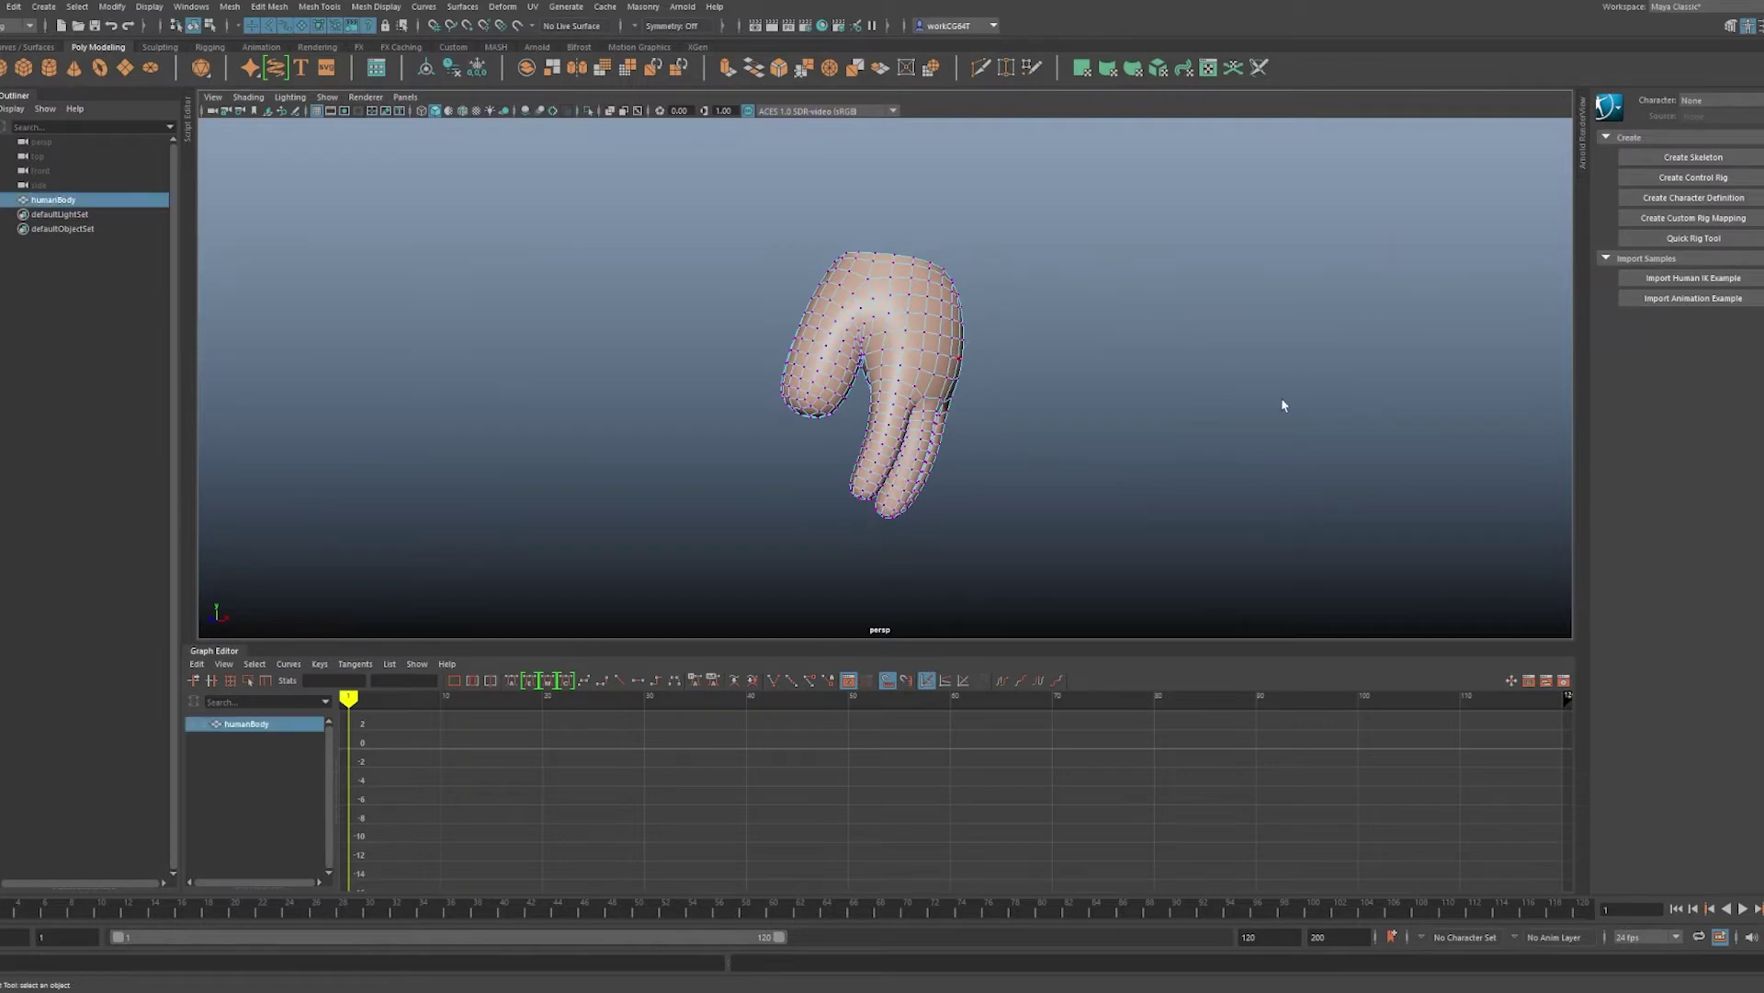
- Reposition the hand's pivot at the open wrist edge
click(1280, 402)
alt+drag(1280, 401, 887, 286)
click(882, 386)
key(d)
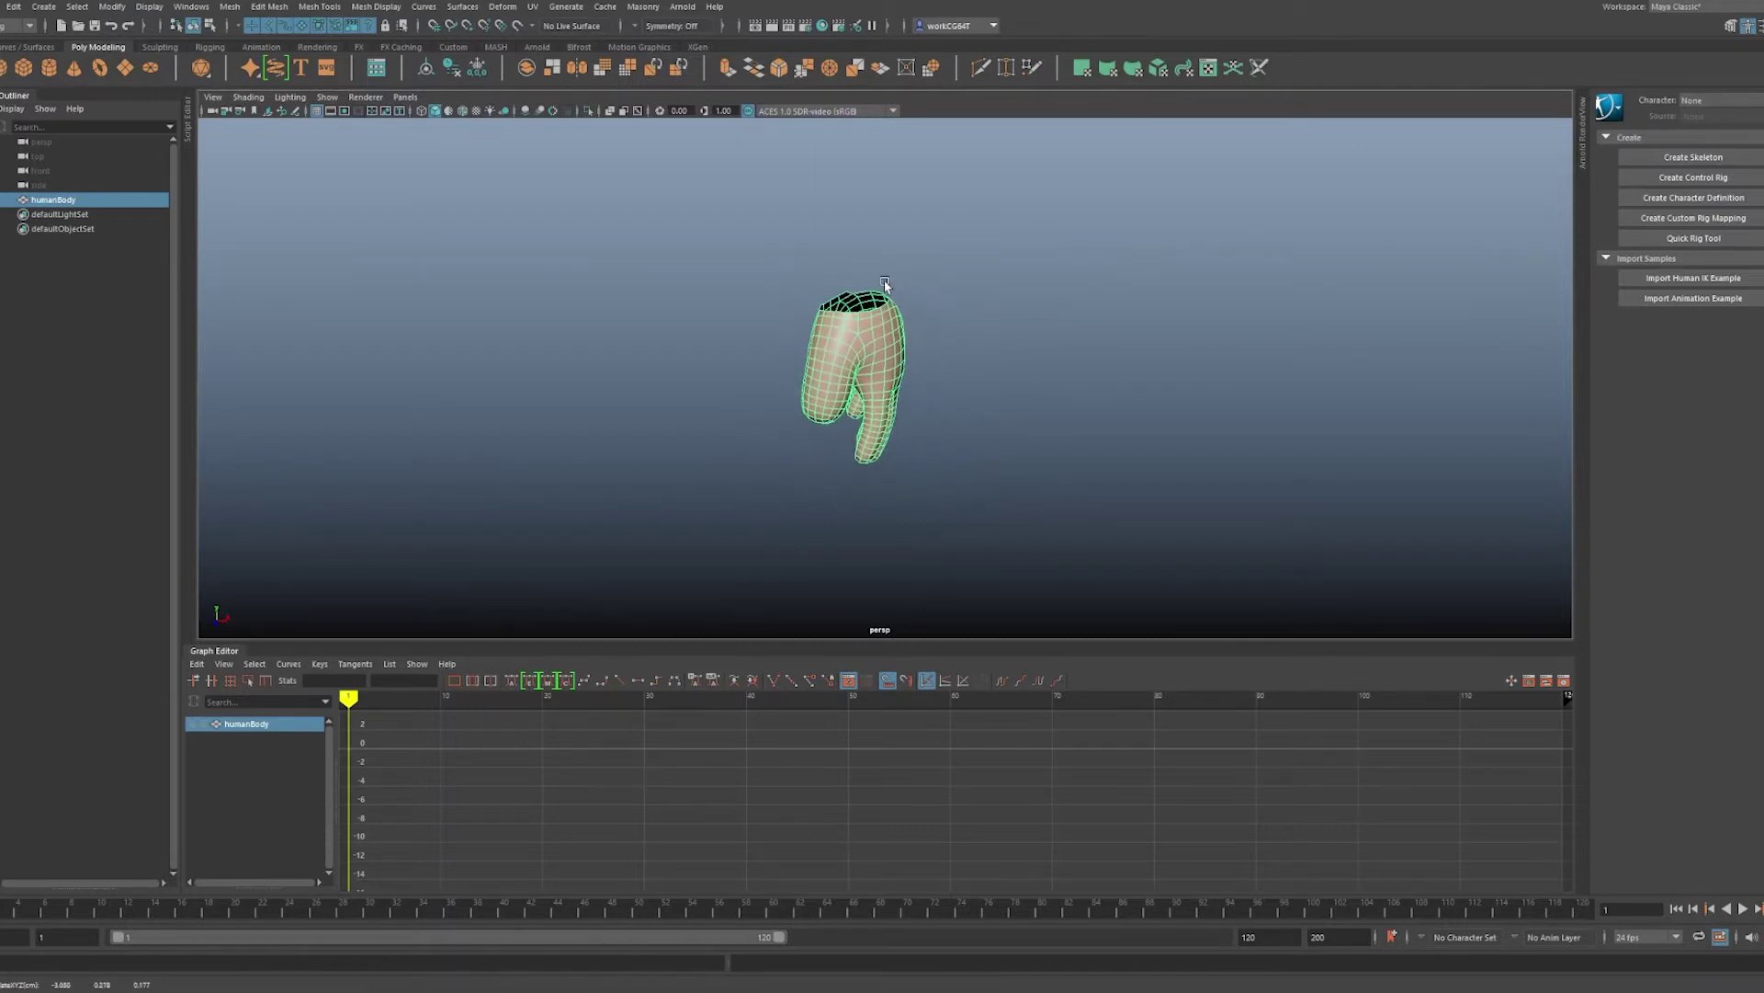
key(ctrl+z)
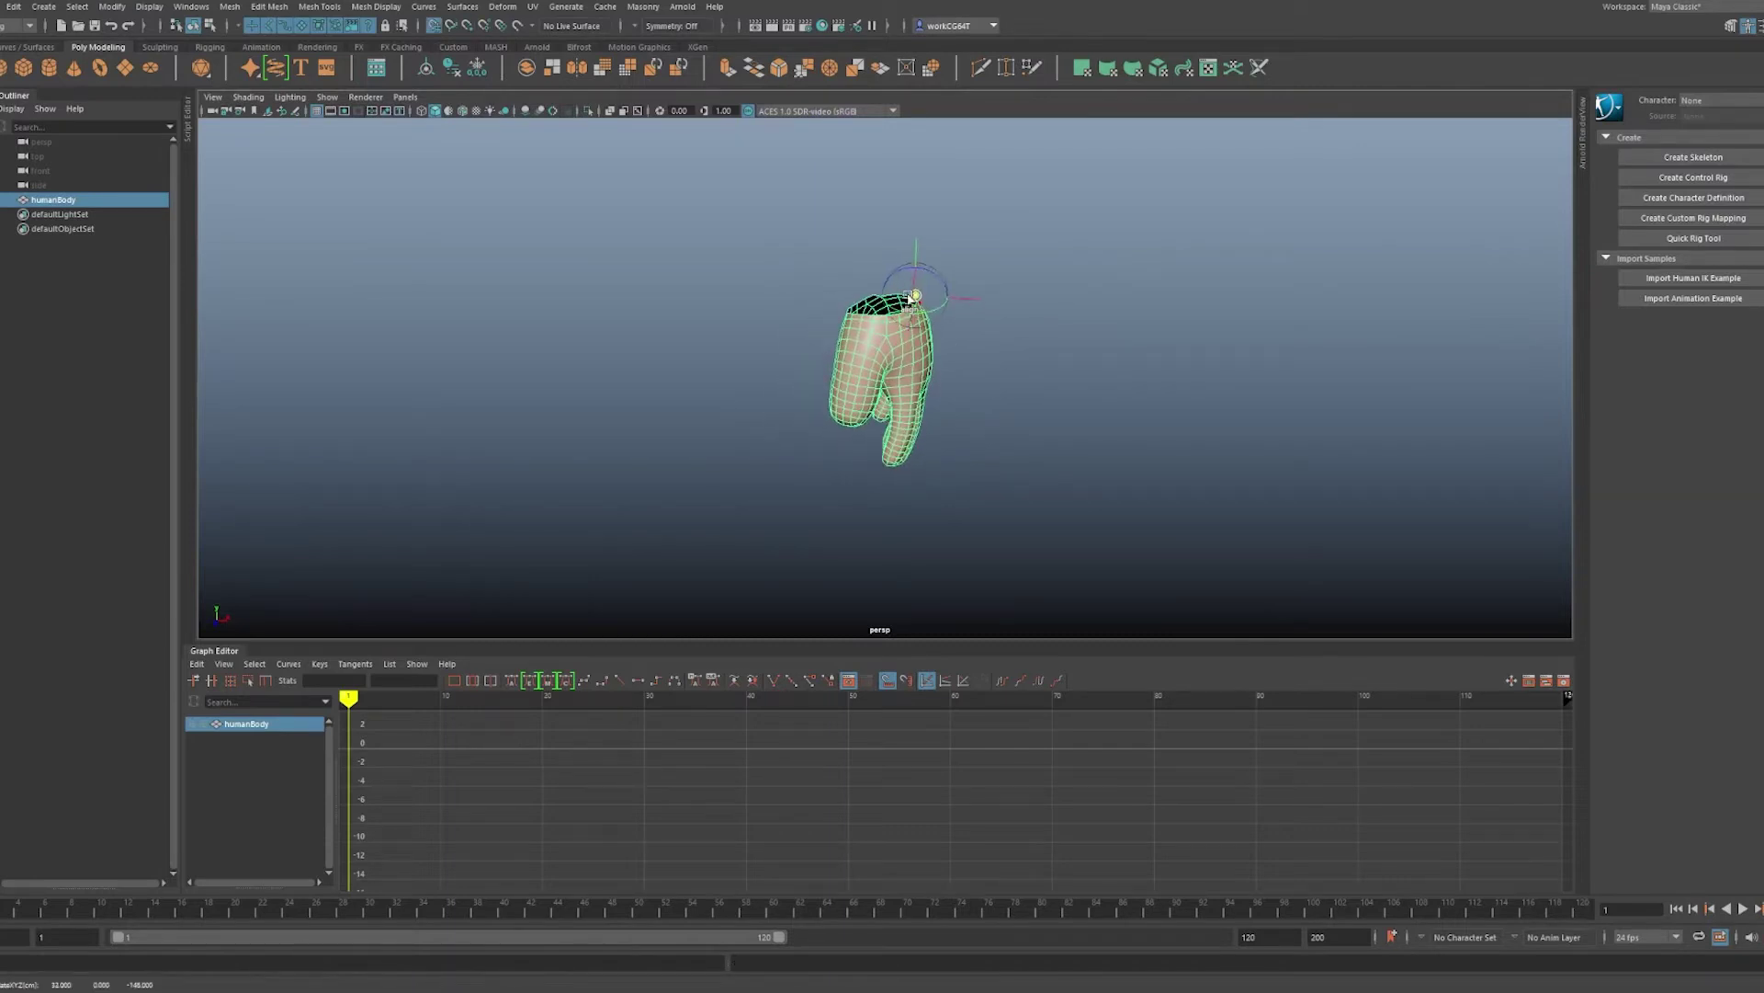
key(d)
key(e)
drag(981, 285, 1001, 366)
click(1043, 425)
right_drag(1001, 368, 1023, 384)
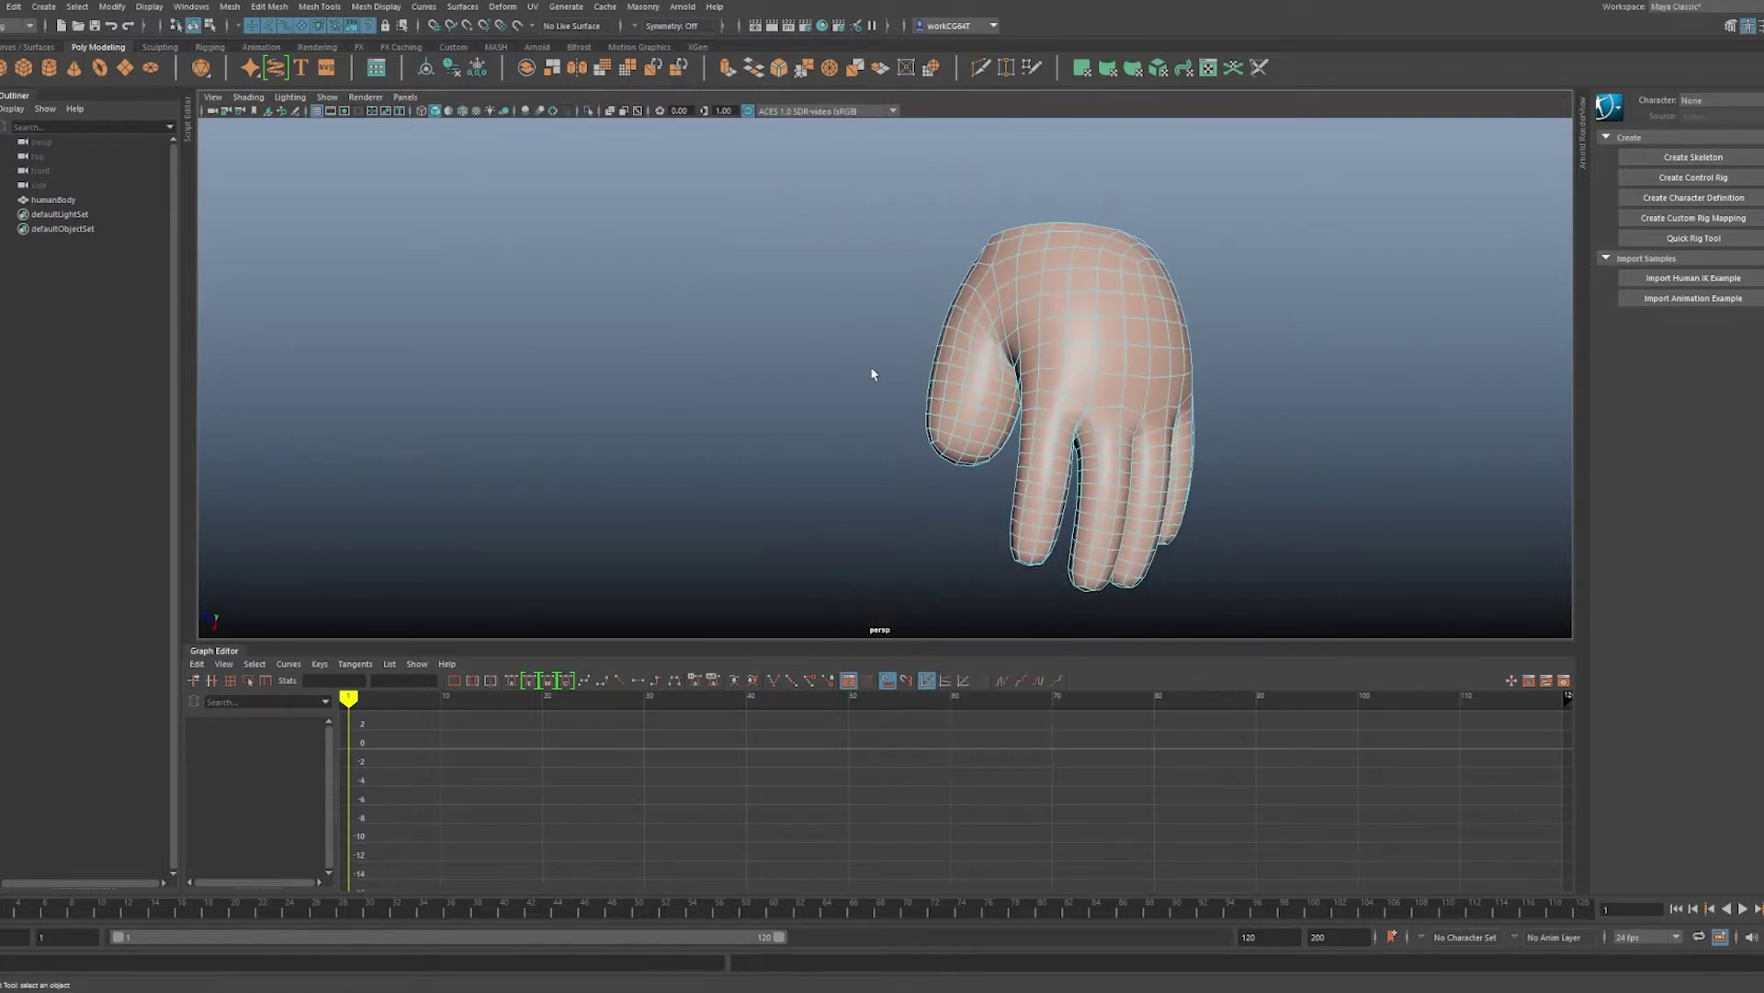
- Select the vertices of the four fingers and thicken them by moving them outward along their normals
drag(981, 521, 1095, 460)
drag(951, 353, 995, 372)
key(F9)
alt+drag(1056, 309, 974, 381)
drag(991, 321, 905, 386)
key(w)
click(900, 384)
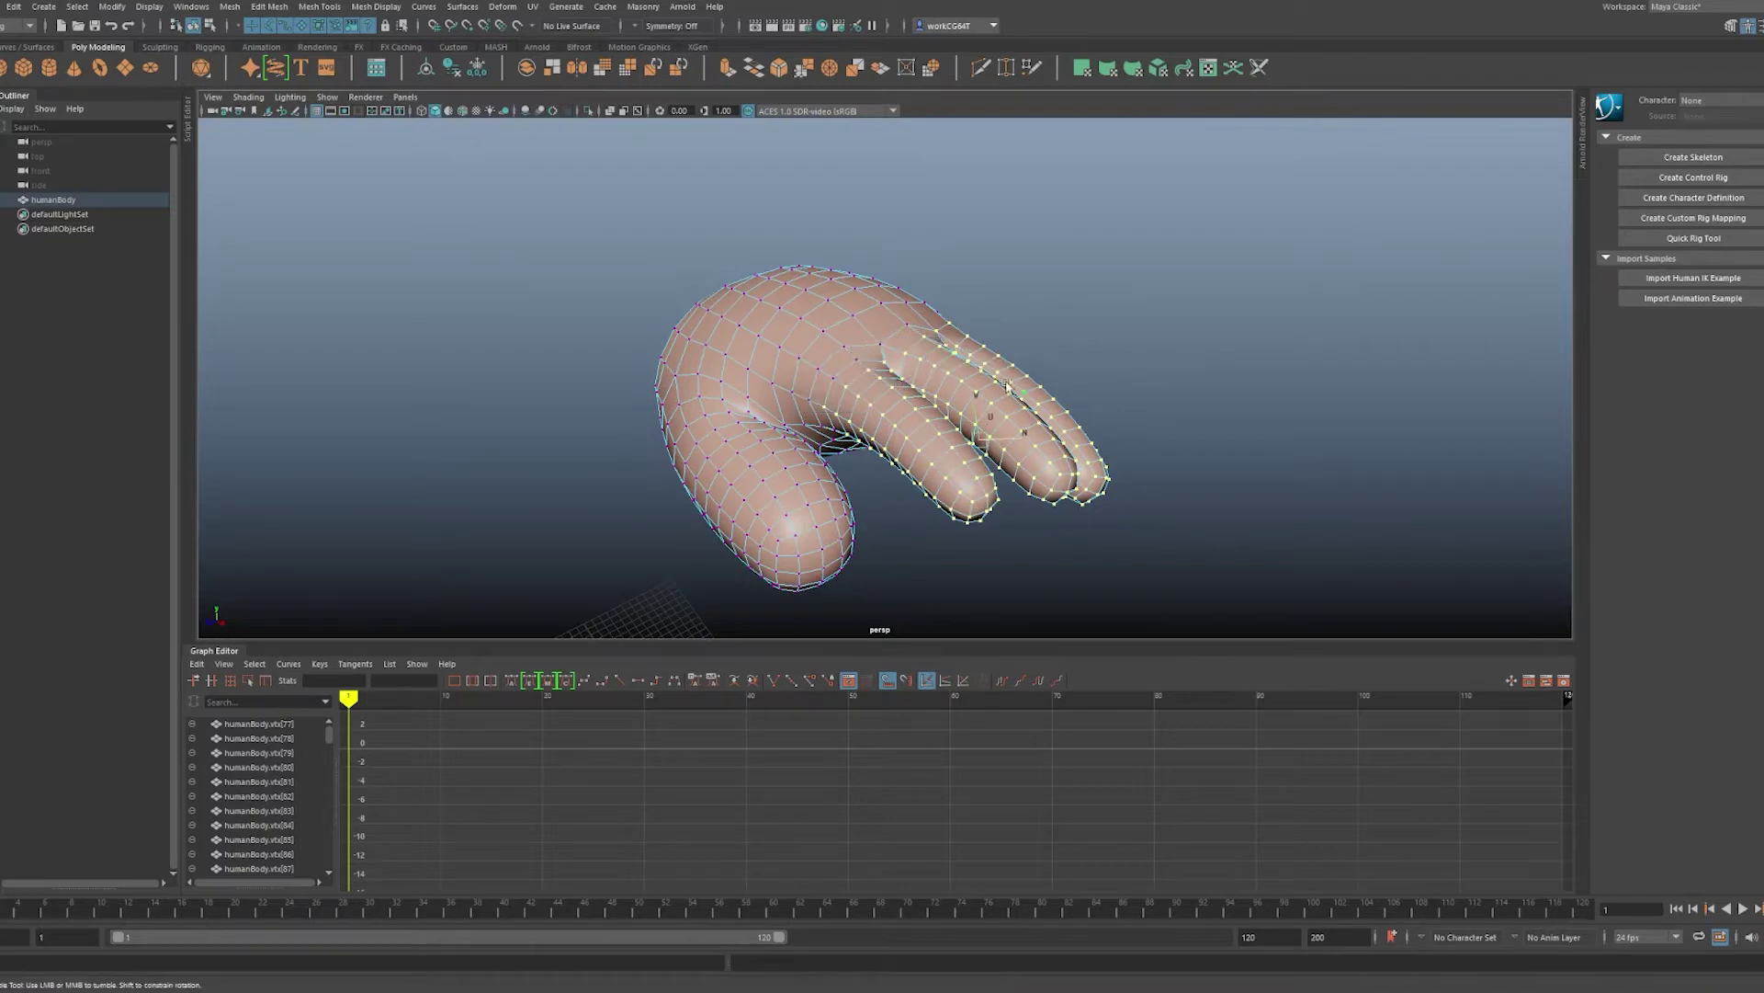
alt+drag(862, 401, 1025, 448)
click(1025, 449)
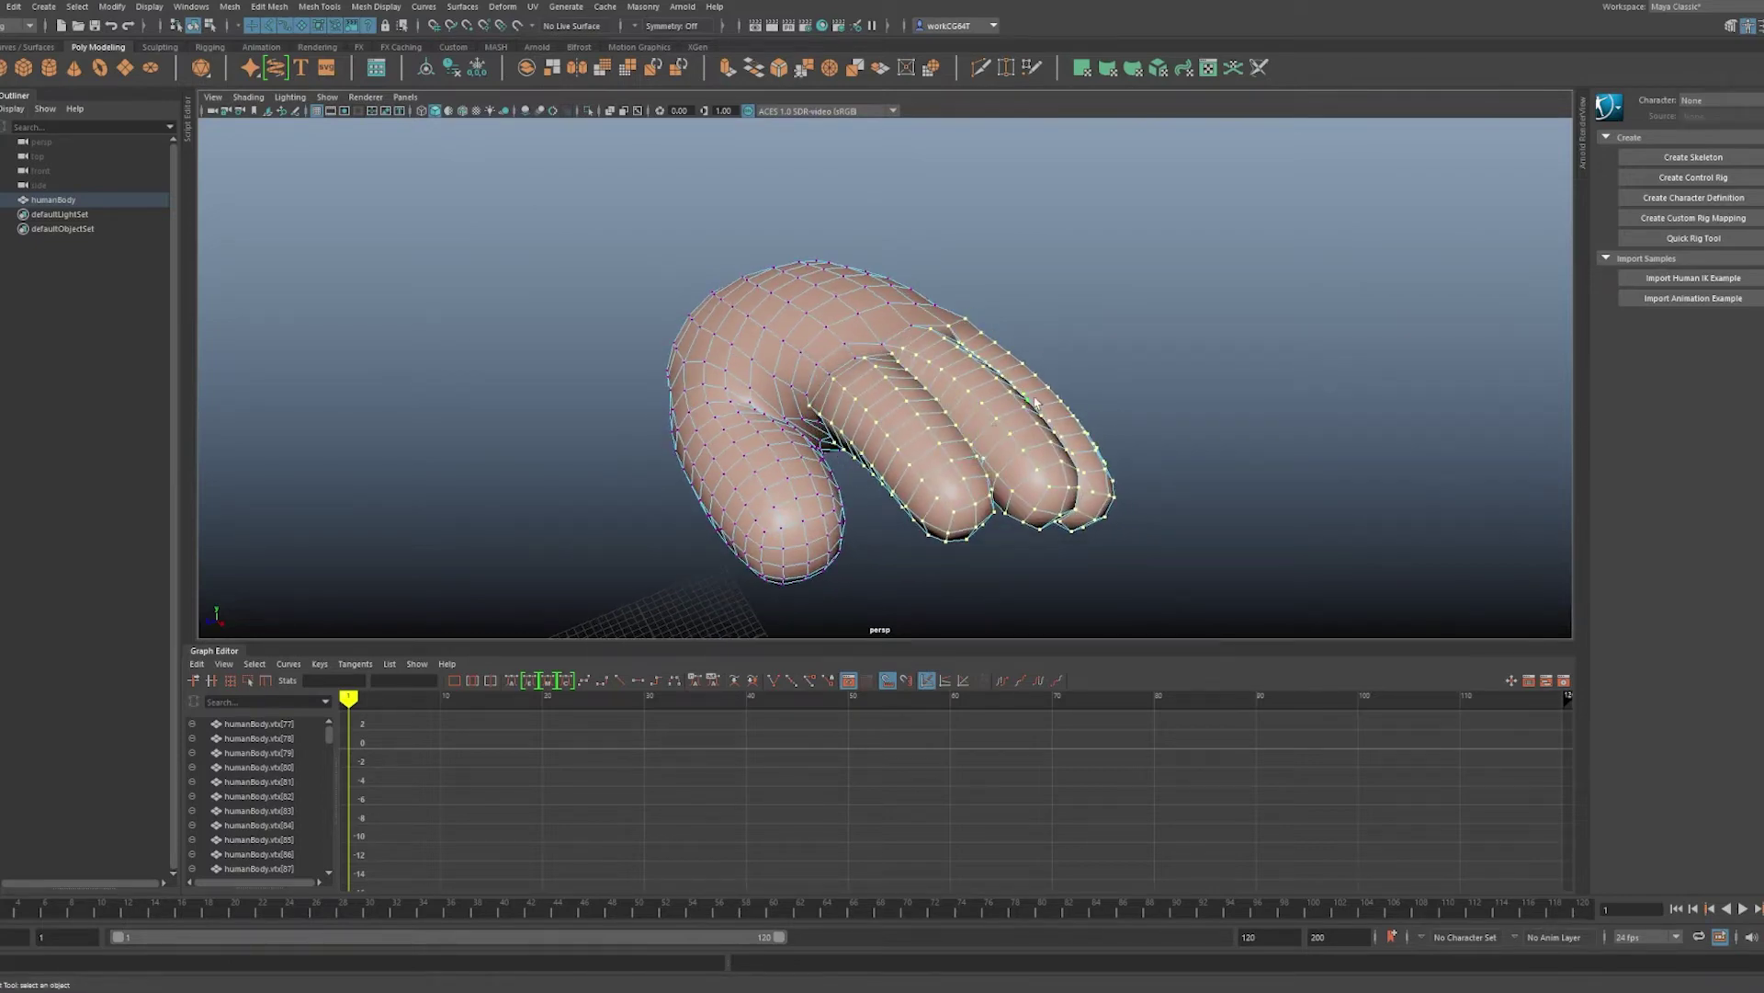
- Select the faces of the four fingers and set the Move tool's axis orientation to Normal
alt+drag(1036, 401, 1041, 386)
drag(926, 263, 964, 314)
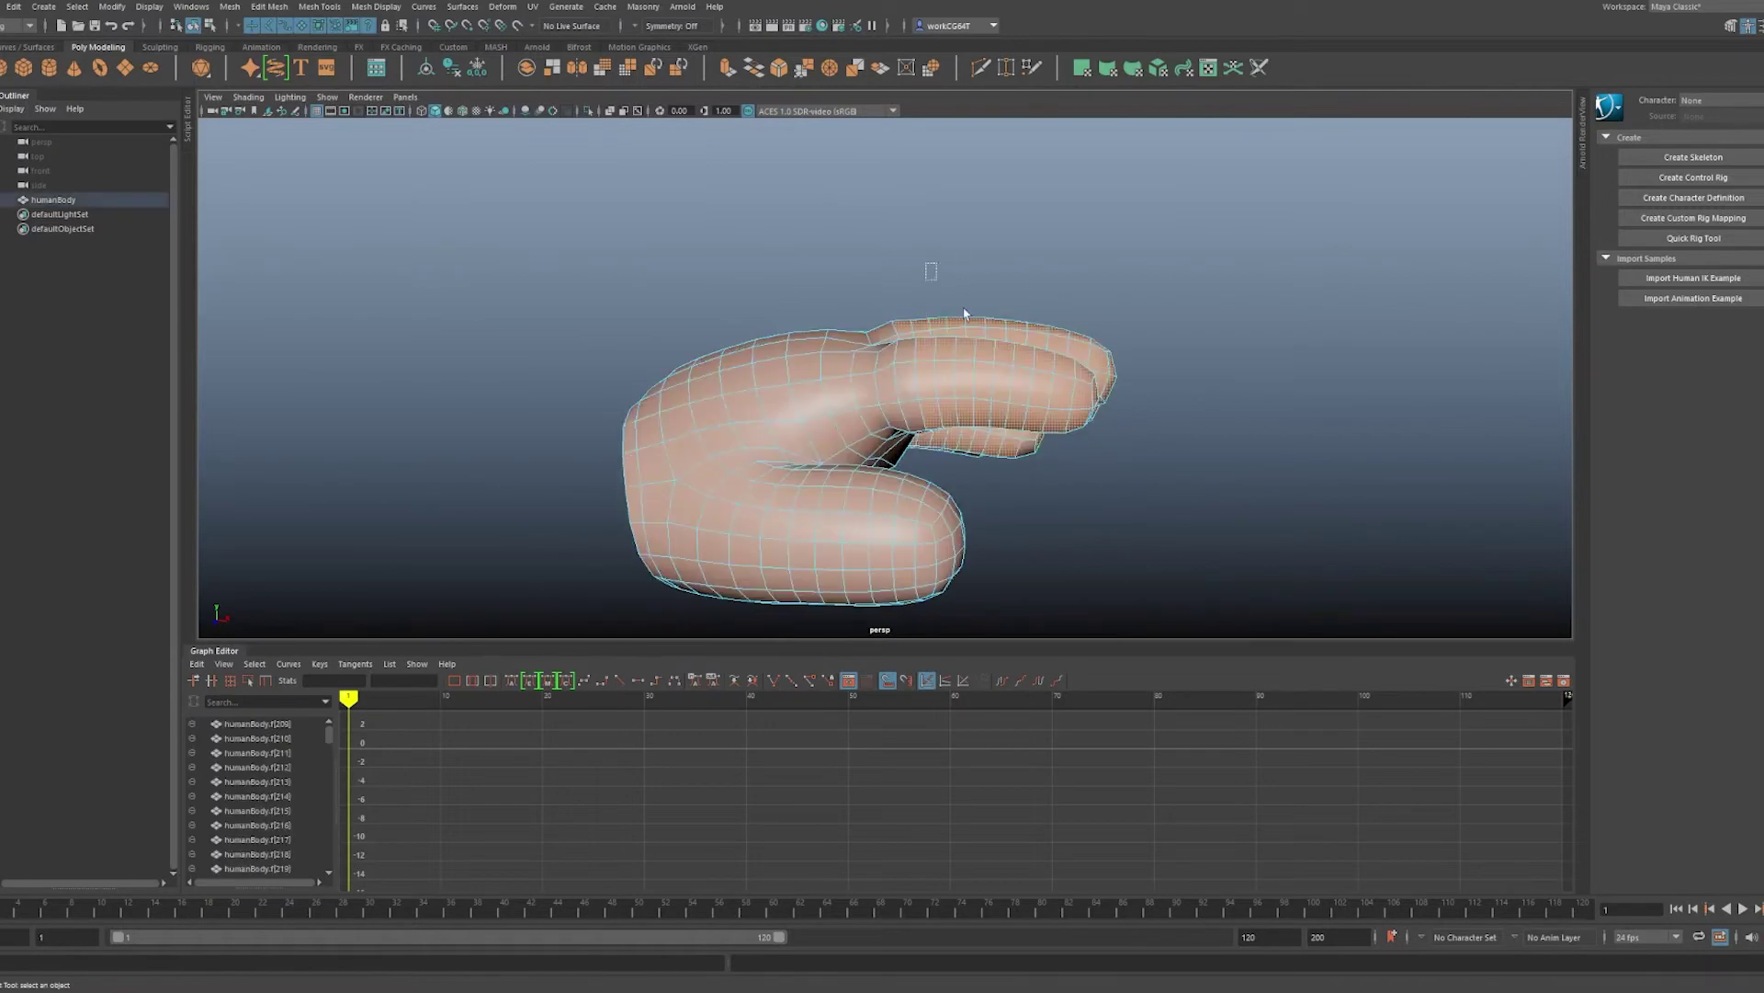
drag(1128, 446, 1066, 469)
key(w)
click(1041, 364)
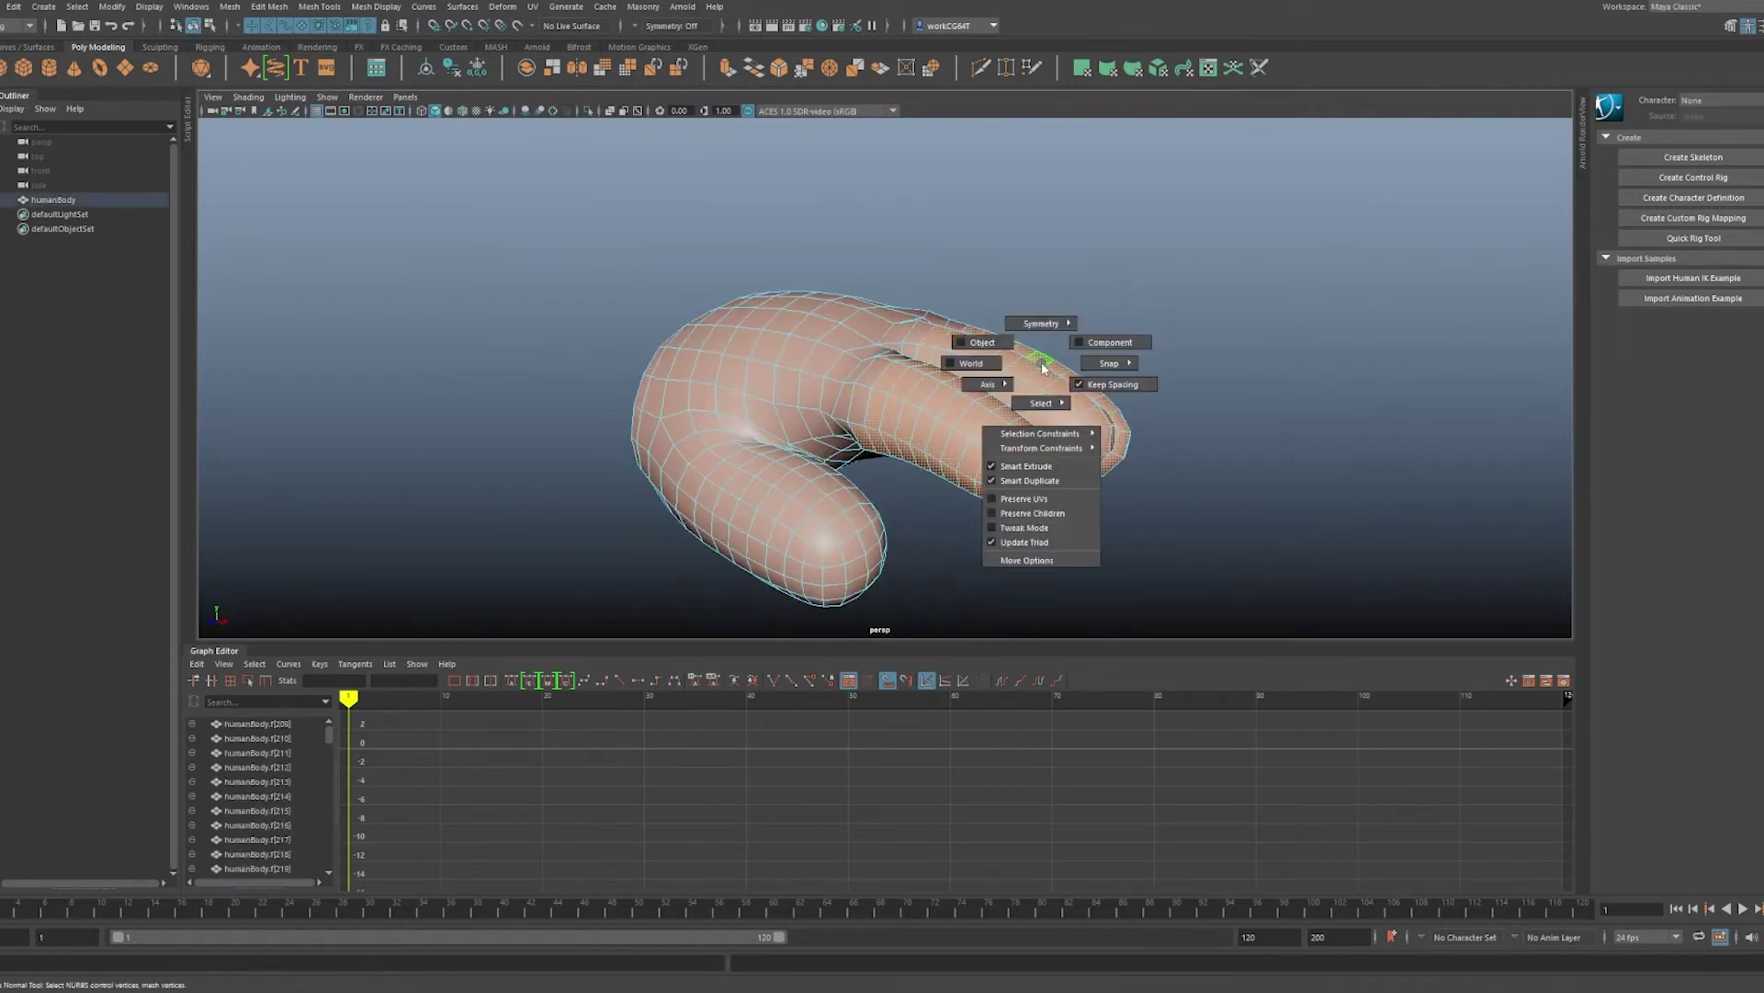
click(1006, 380)
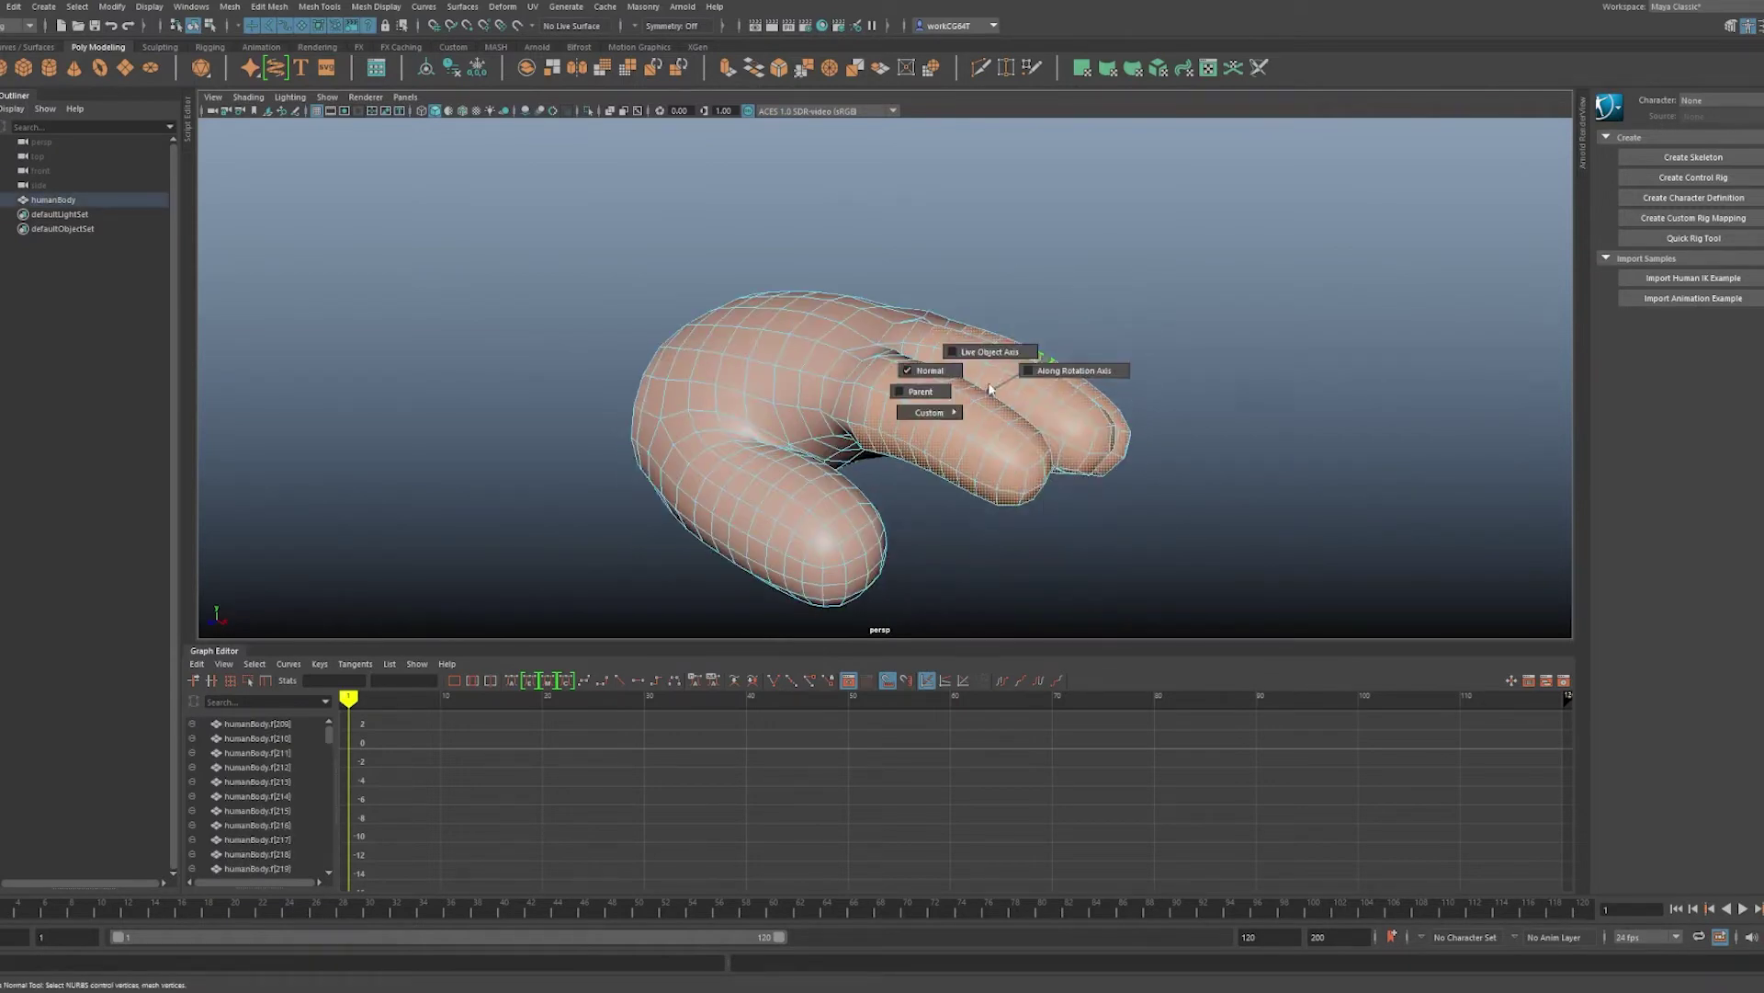
click(931, 370)
- Switch back to vertices, select all vertices of the hand and smooth them with Average Vertices
alt+drag(1042, 411, 976, 421)
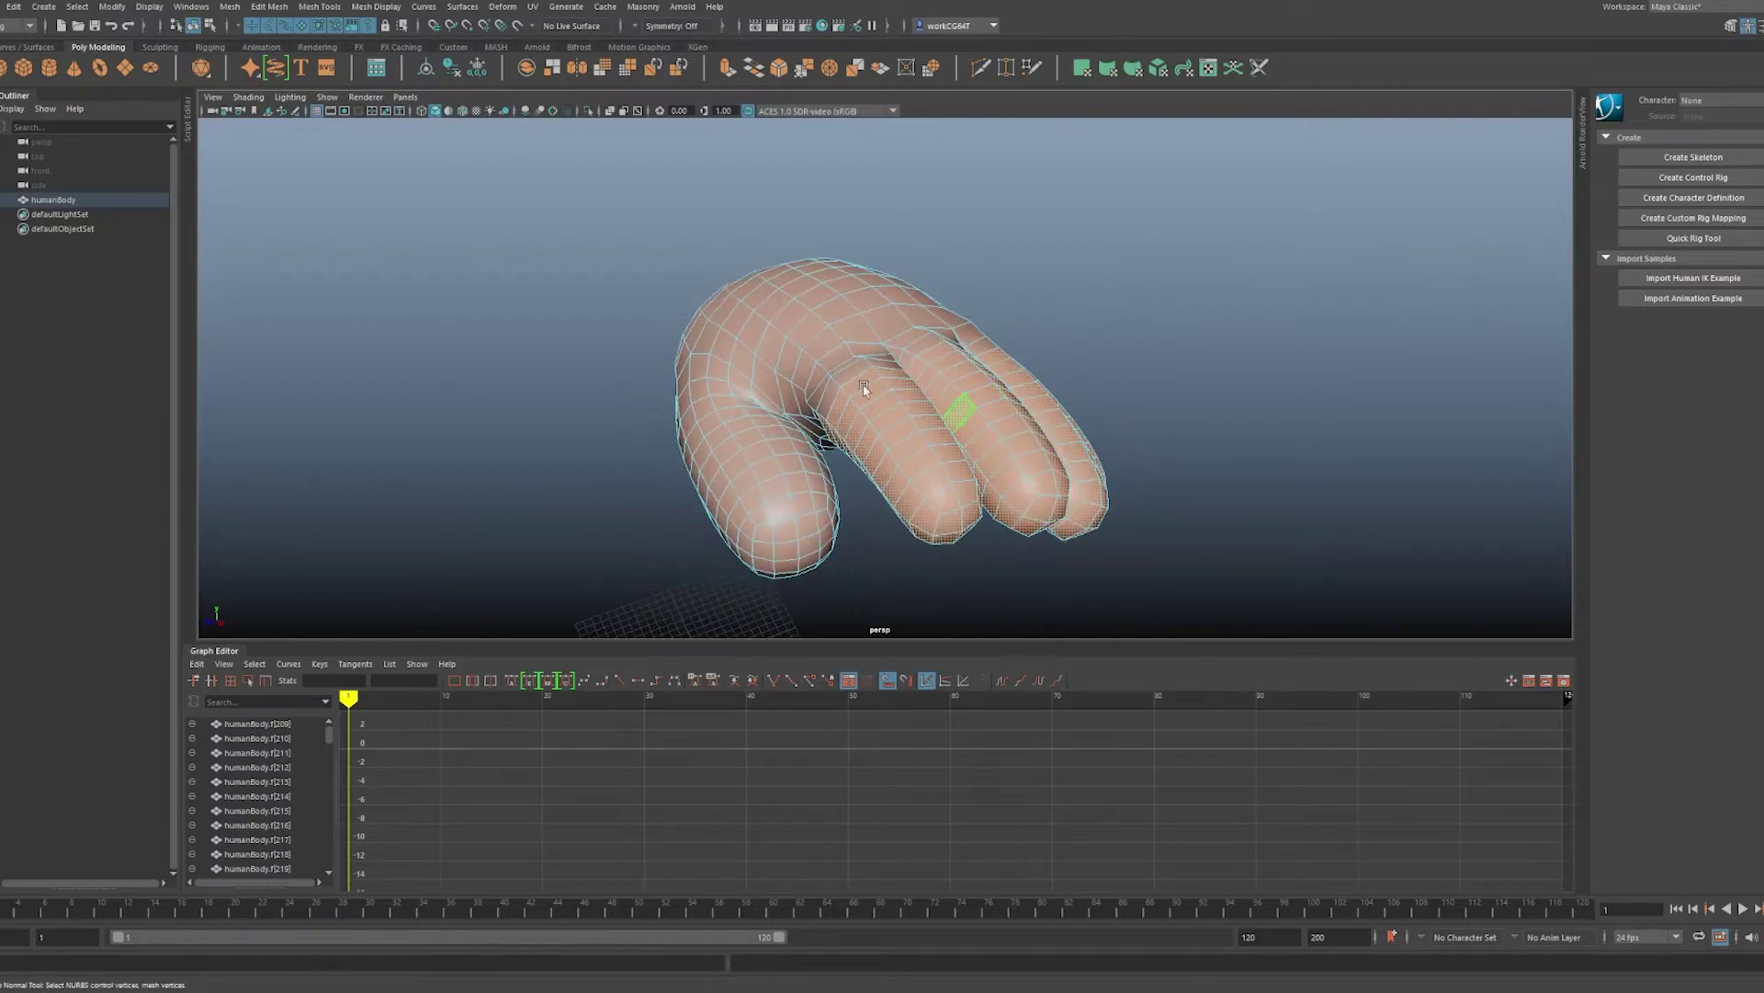
mouse_move(870, 387)
alt+mouse_down()
mouse_move(741, 293)
mouse_move(884, 389)
alt+mouse_up()
ctrl+shift+right_drag(912, 360, 849, 390)
key(F9)
drag(946, 272, 1230, 525)
mouse_move(1044, 395)
alt+mouse_down()
mouse_move(1027, 390)
mouse_move(1070, 378)
alt+mouse_up()
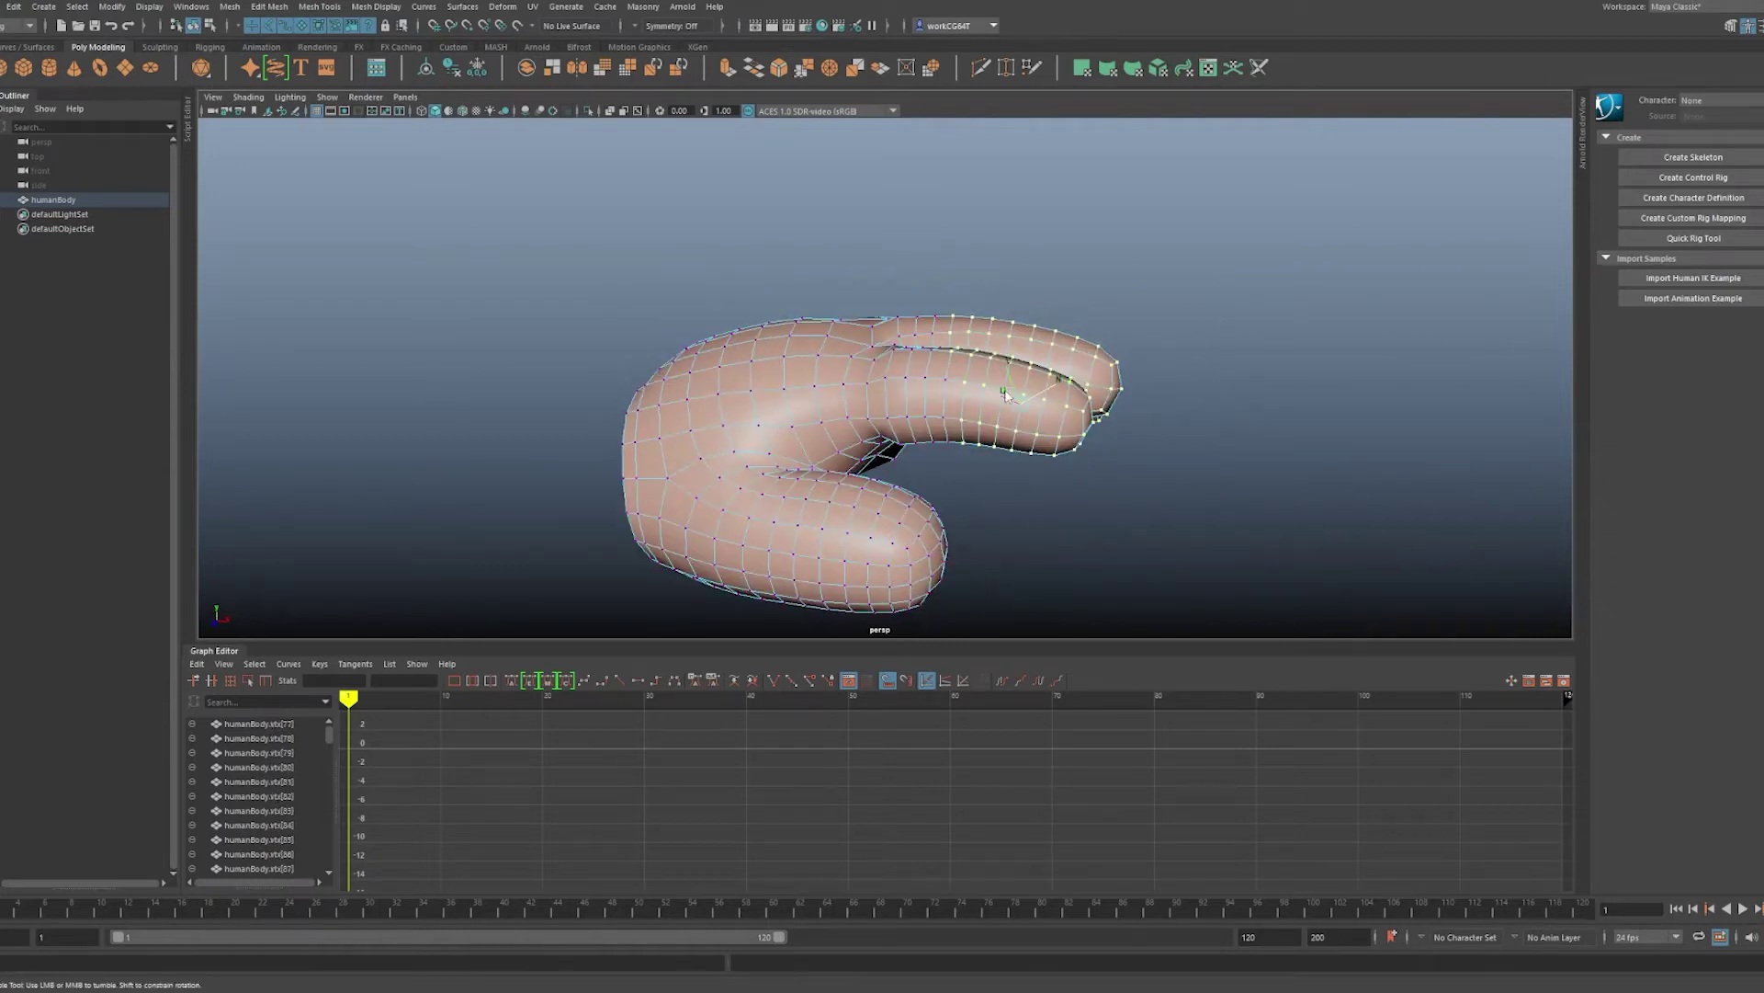
right_drag(1007, 388, 926, 366)
drag(554, 300, 1159, 636)
shift+right_drag(993, 351, 1048, 335)
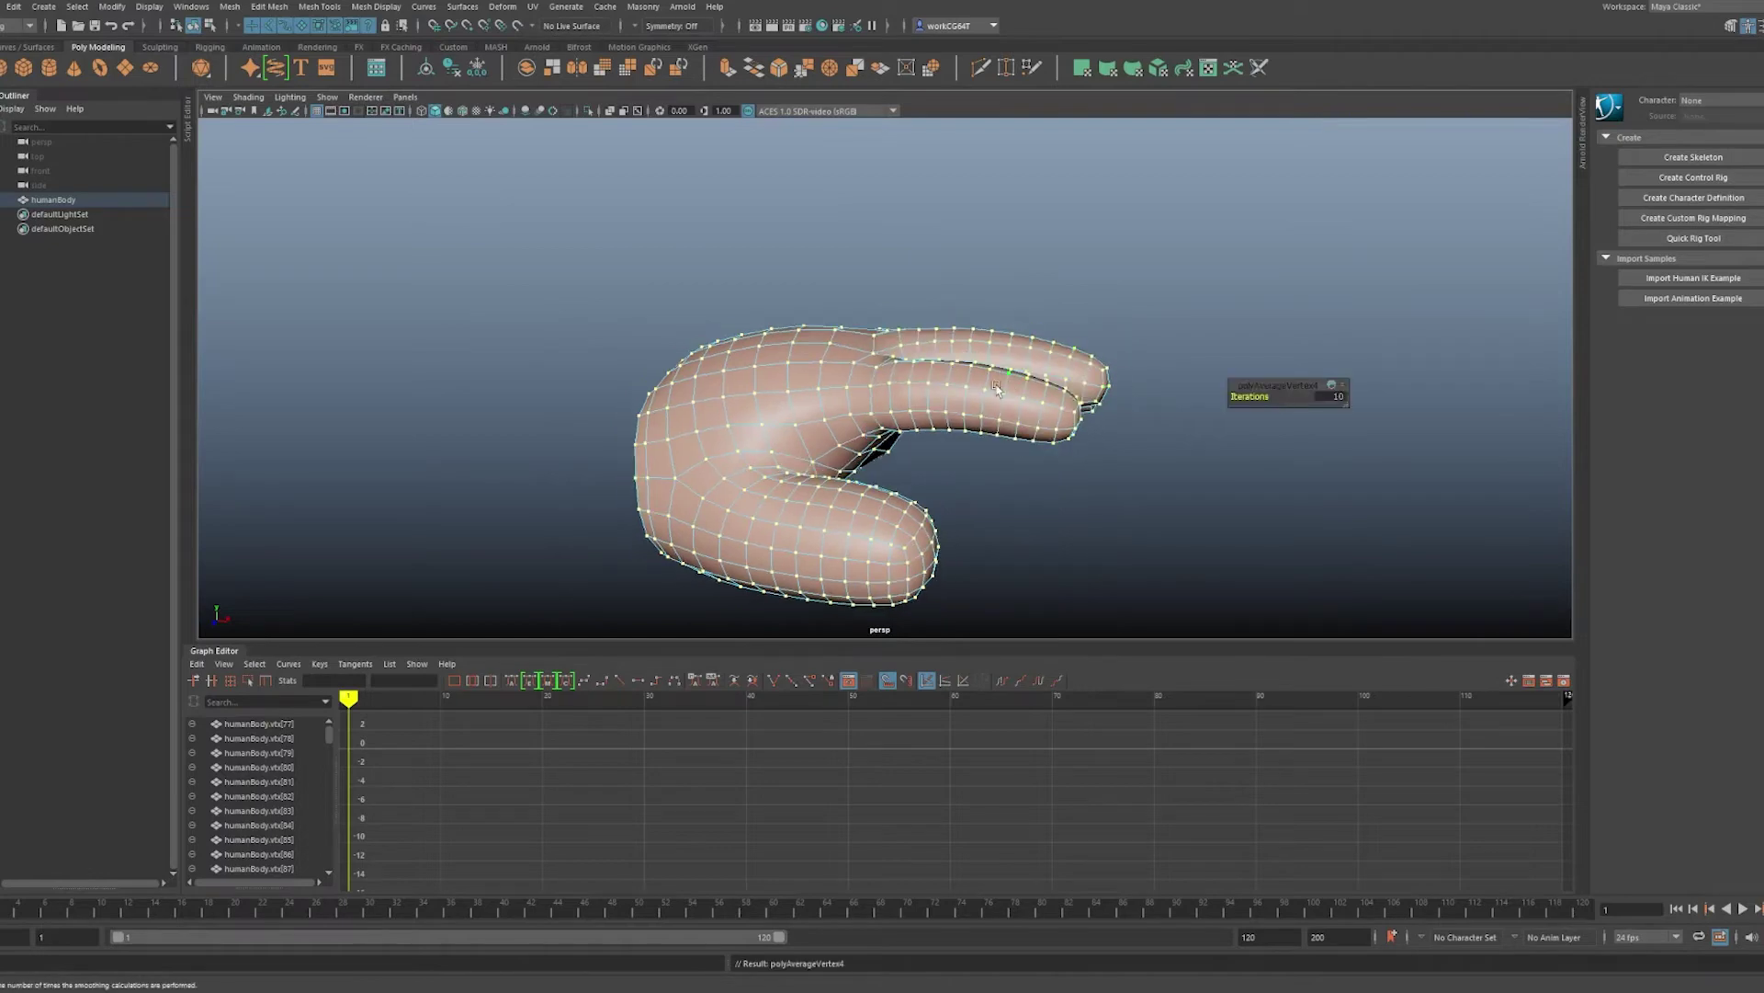
- Reapply Average Vertices to the whole hand after checking the thumb, and return to object mode
alt+drag(997, 388, 915, 631)
key(f)
scroll(978, 501, down, 5)
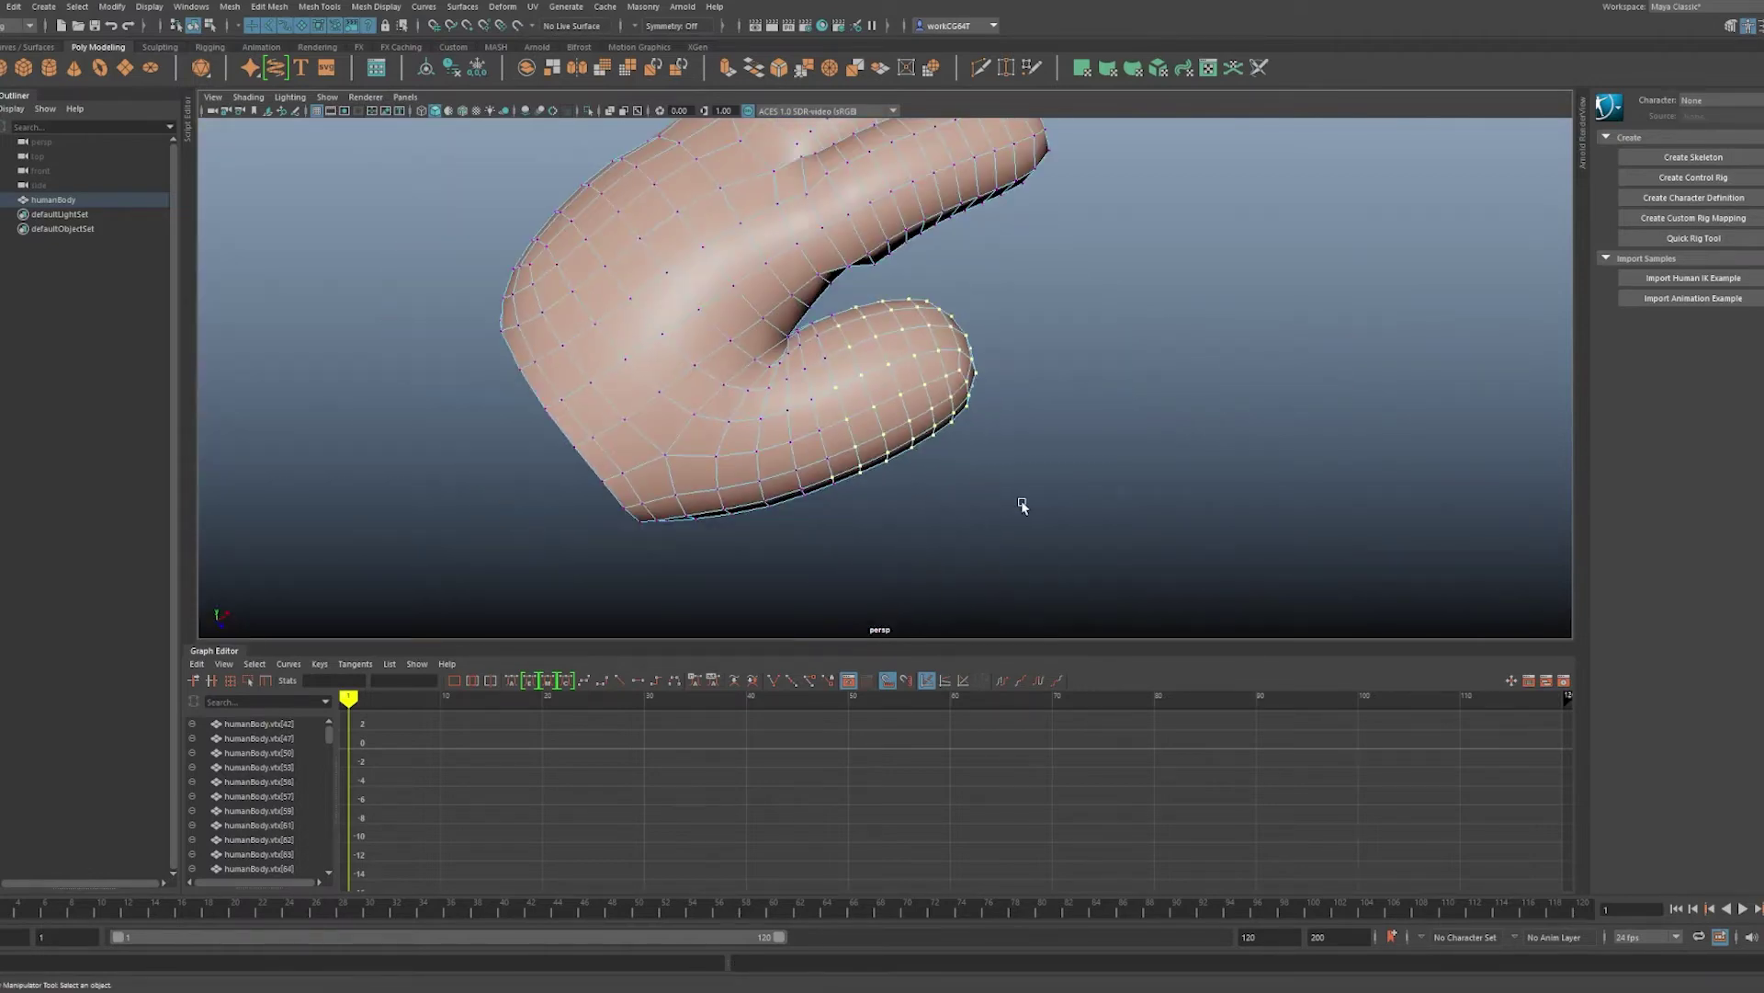
scroll(1023, 505, down, 5)
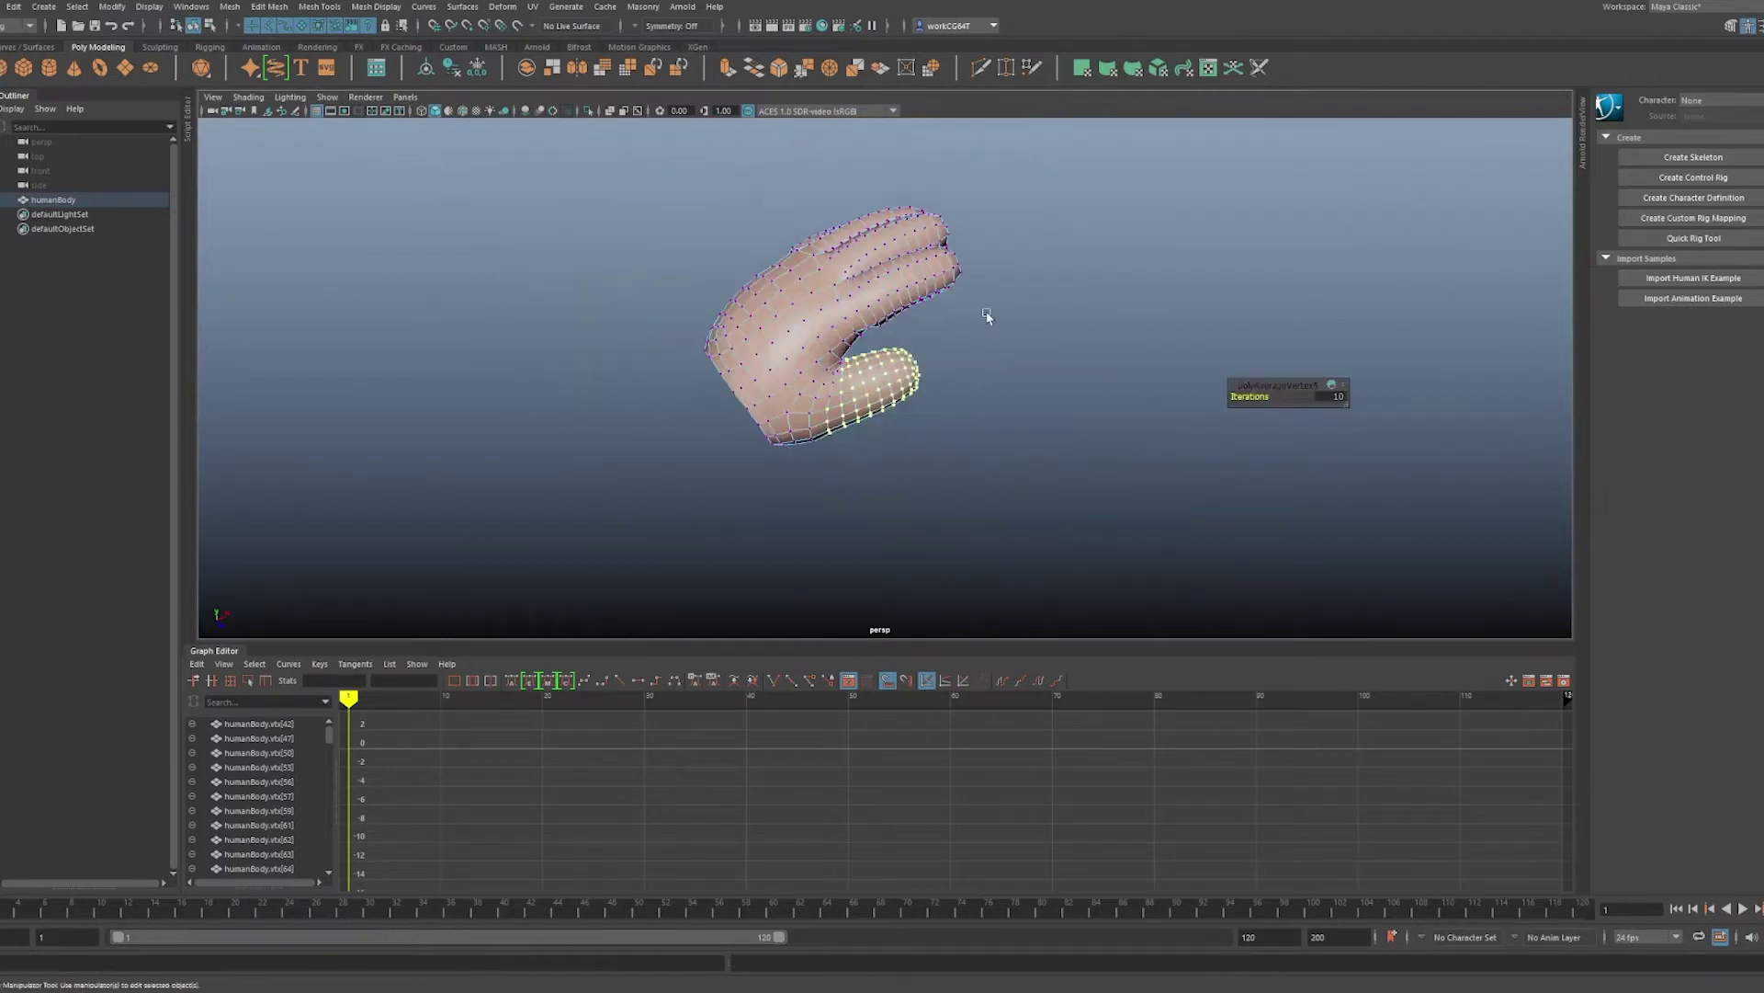
drag(980, 206, 524, 552)
key(g)
alt+drag(957, 352, 812, 339)
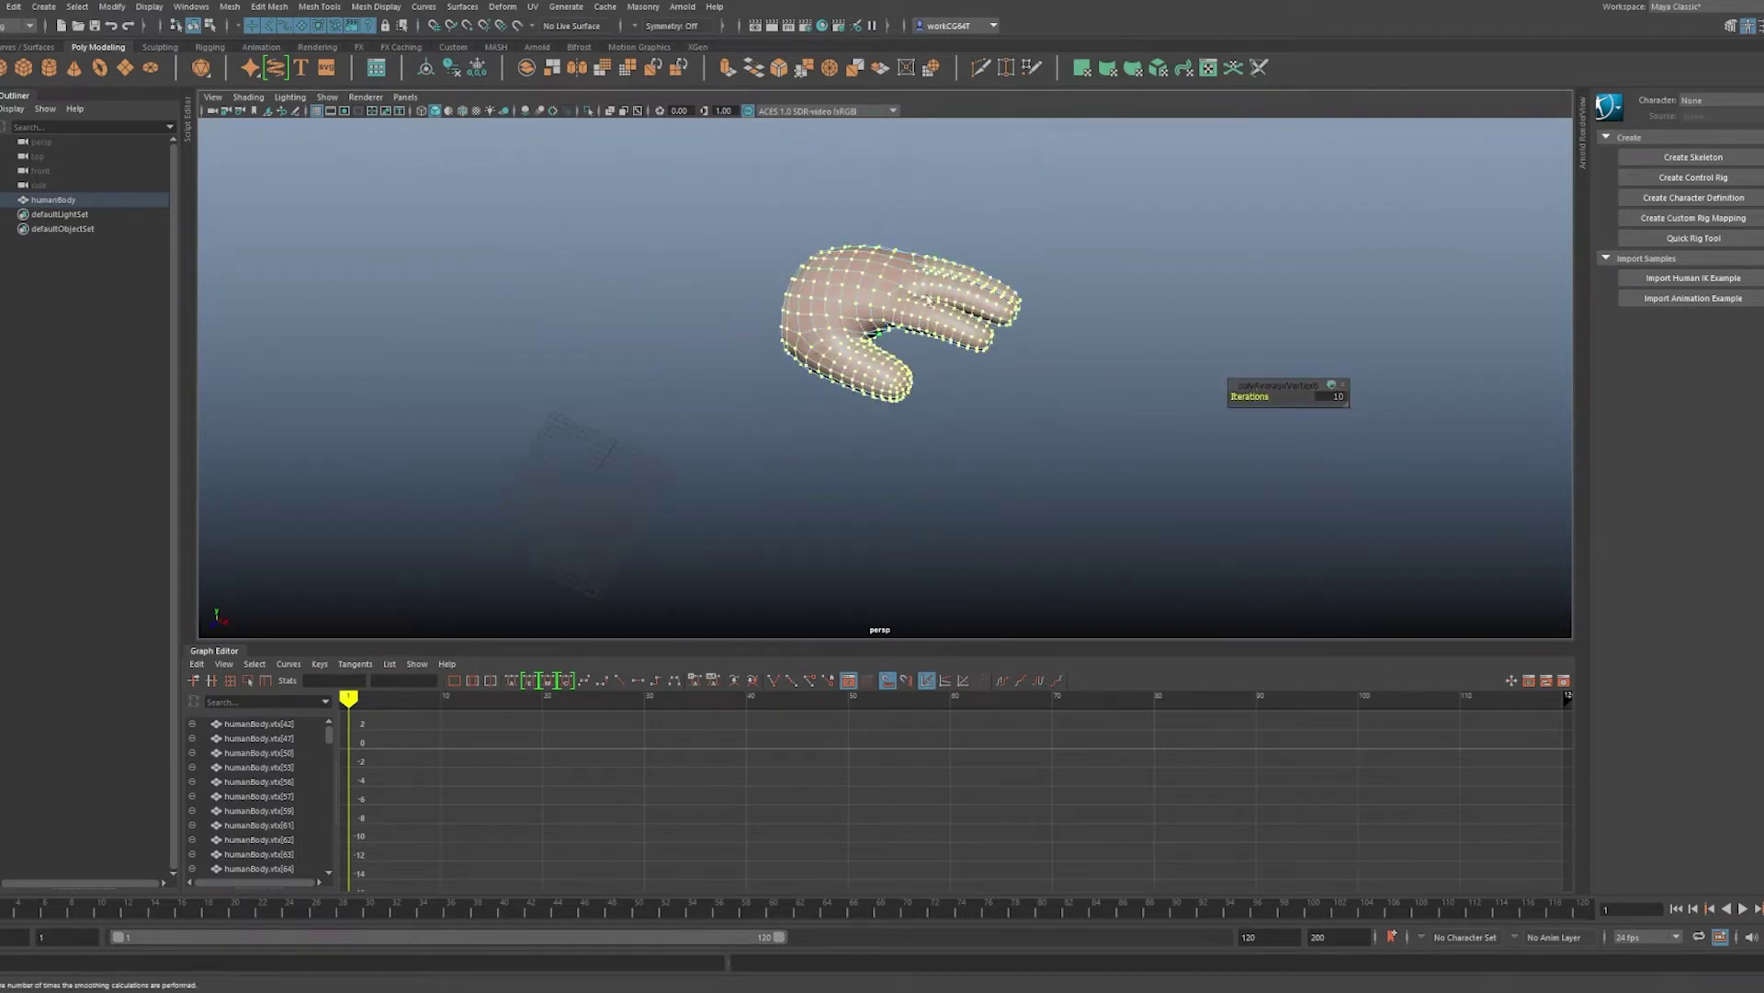
right_drag(812, 338, 928, 280)
click(1055, 252)
- Select the border edge loop of the open wrist and close it with Fill Hole
alt+drag(1055, 252, 844, 306)
alt+middle_drag(844, 358, 1029, 367)
scroll(1030, 366, up, 3)
alt+drag(1029, 367, 1008, 418)
click(1037, 364)
right_drag(1023, 332, 1045, 524)
double_click(1004, 345)
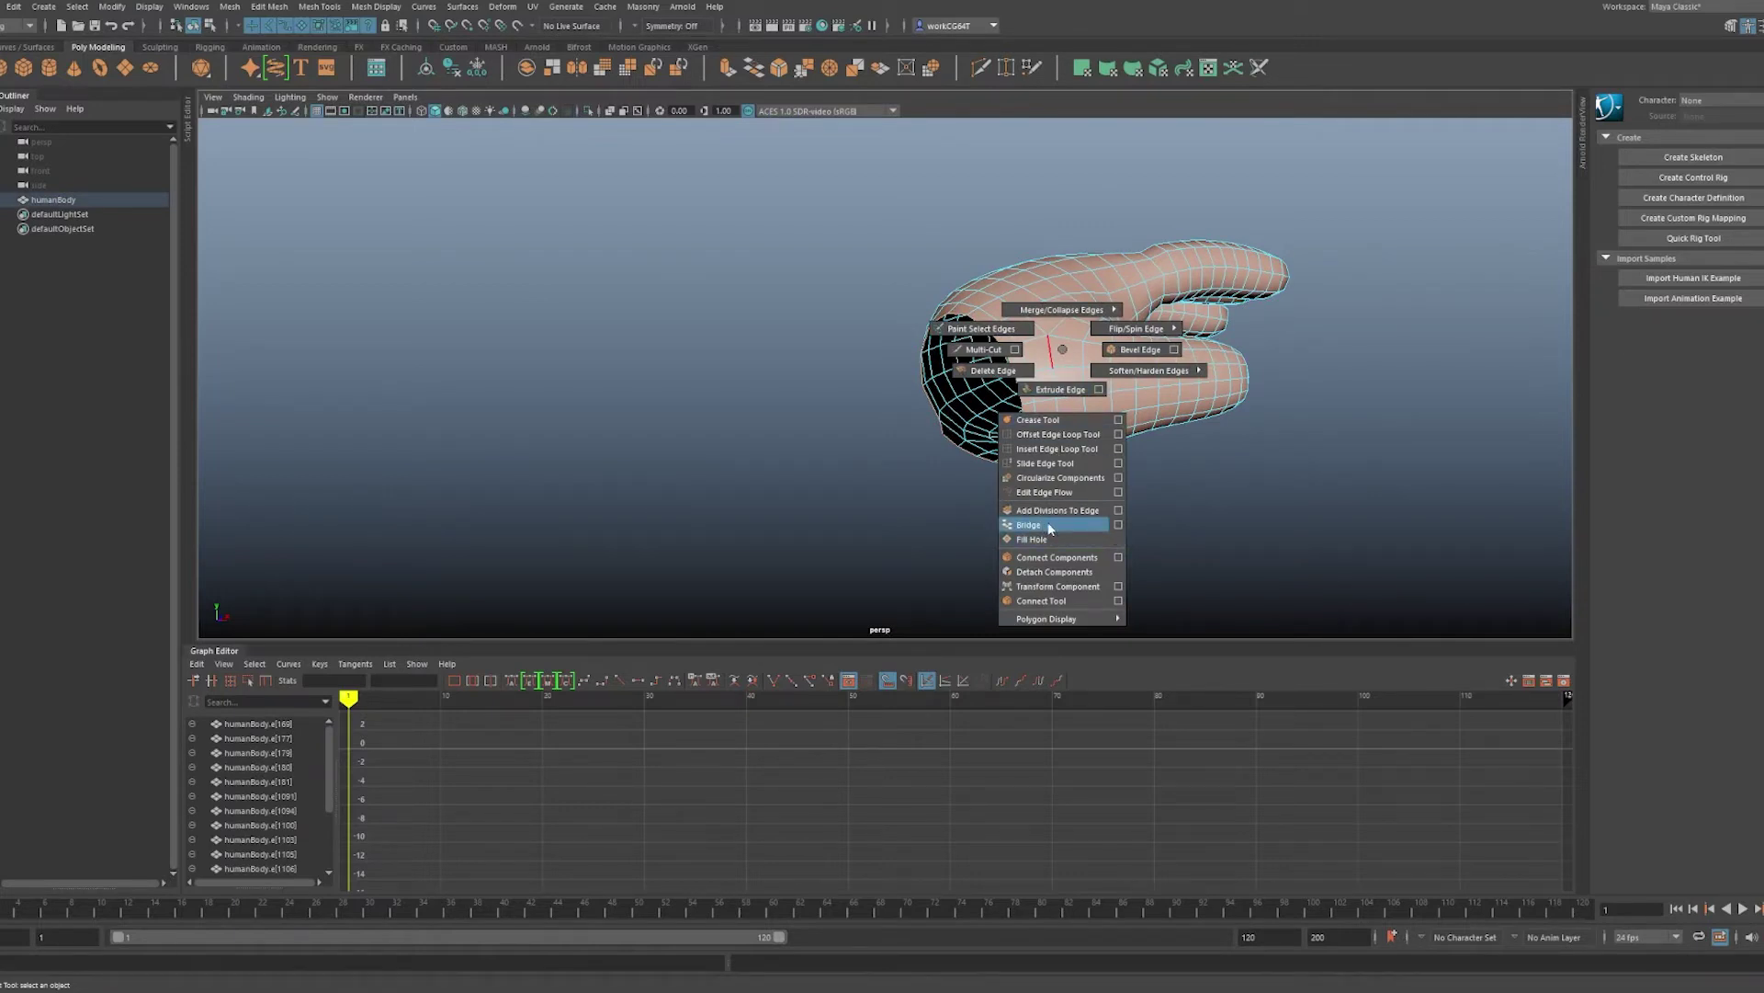
- Create a polygon cylinder for the forearm and snap it to the hand
shift+right_drag(869, 291, 788, 291)
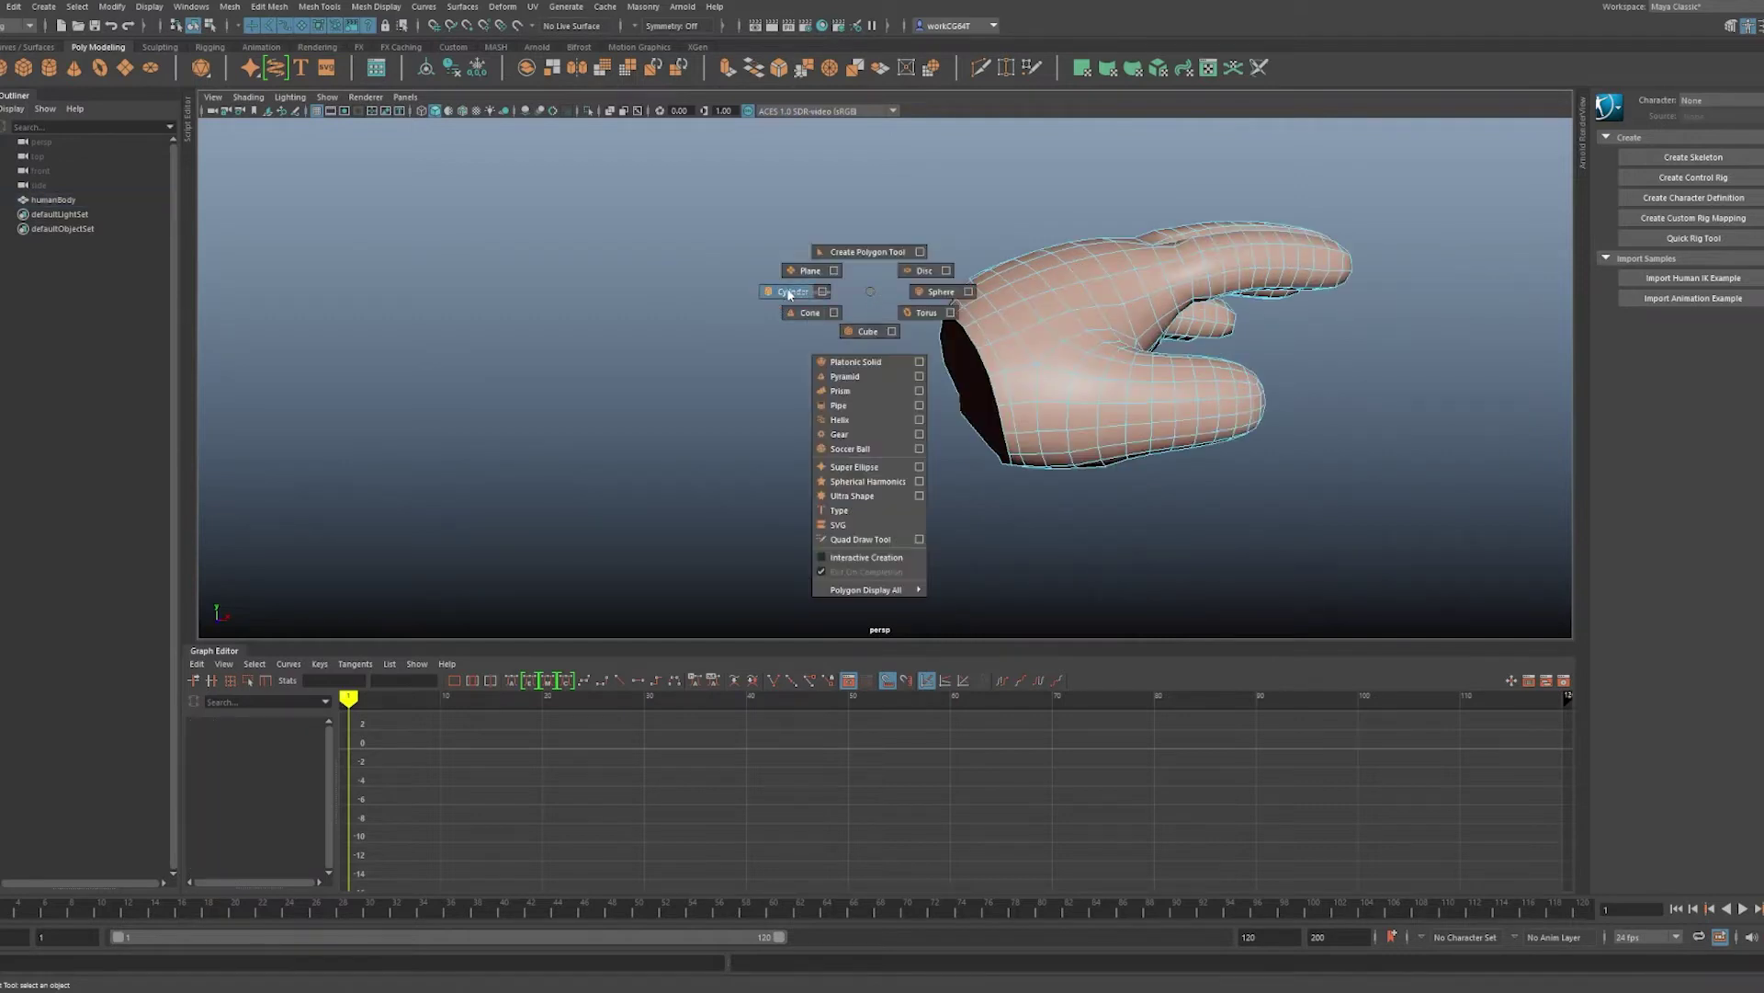
scroll(859, 344, down, 5)
alt+drag(859, 348, 839, 362)
scroll(839, 362, down, 5)
key(w)
key(v)
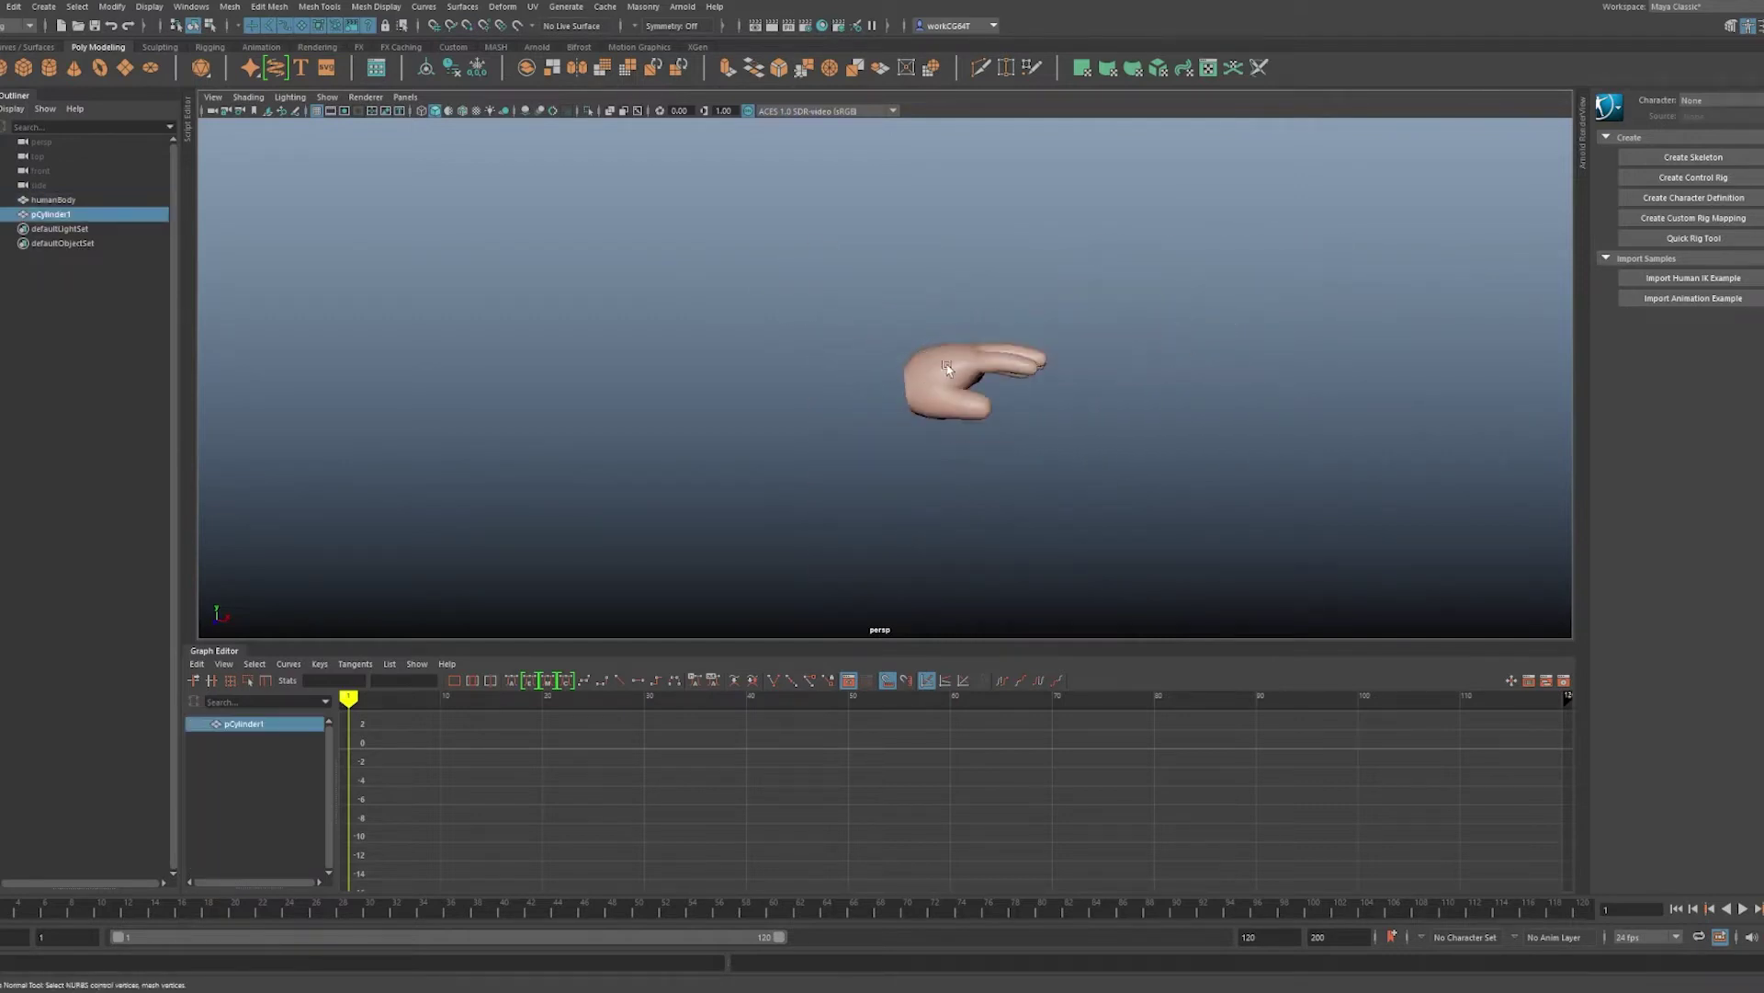
- Scale and rotate the cylinder into a long horizontal forearm beside the wrist
key(f)
key(w)
key(e)
key(r)
drag(885, 377, 1095, 248)
key(e)
drag(913, 332, 691, 346)
key(w)
key(r)
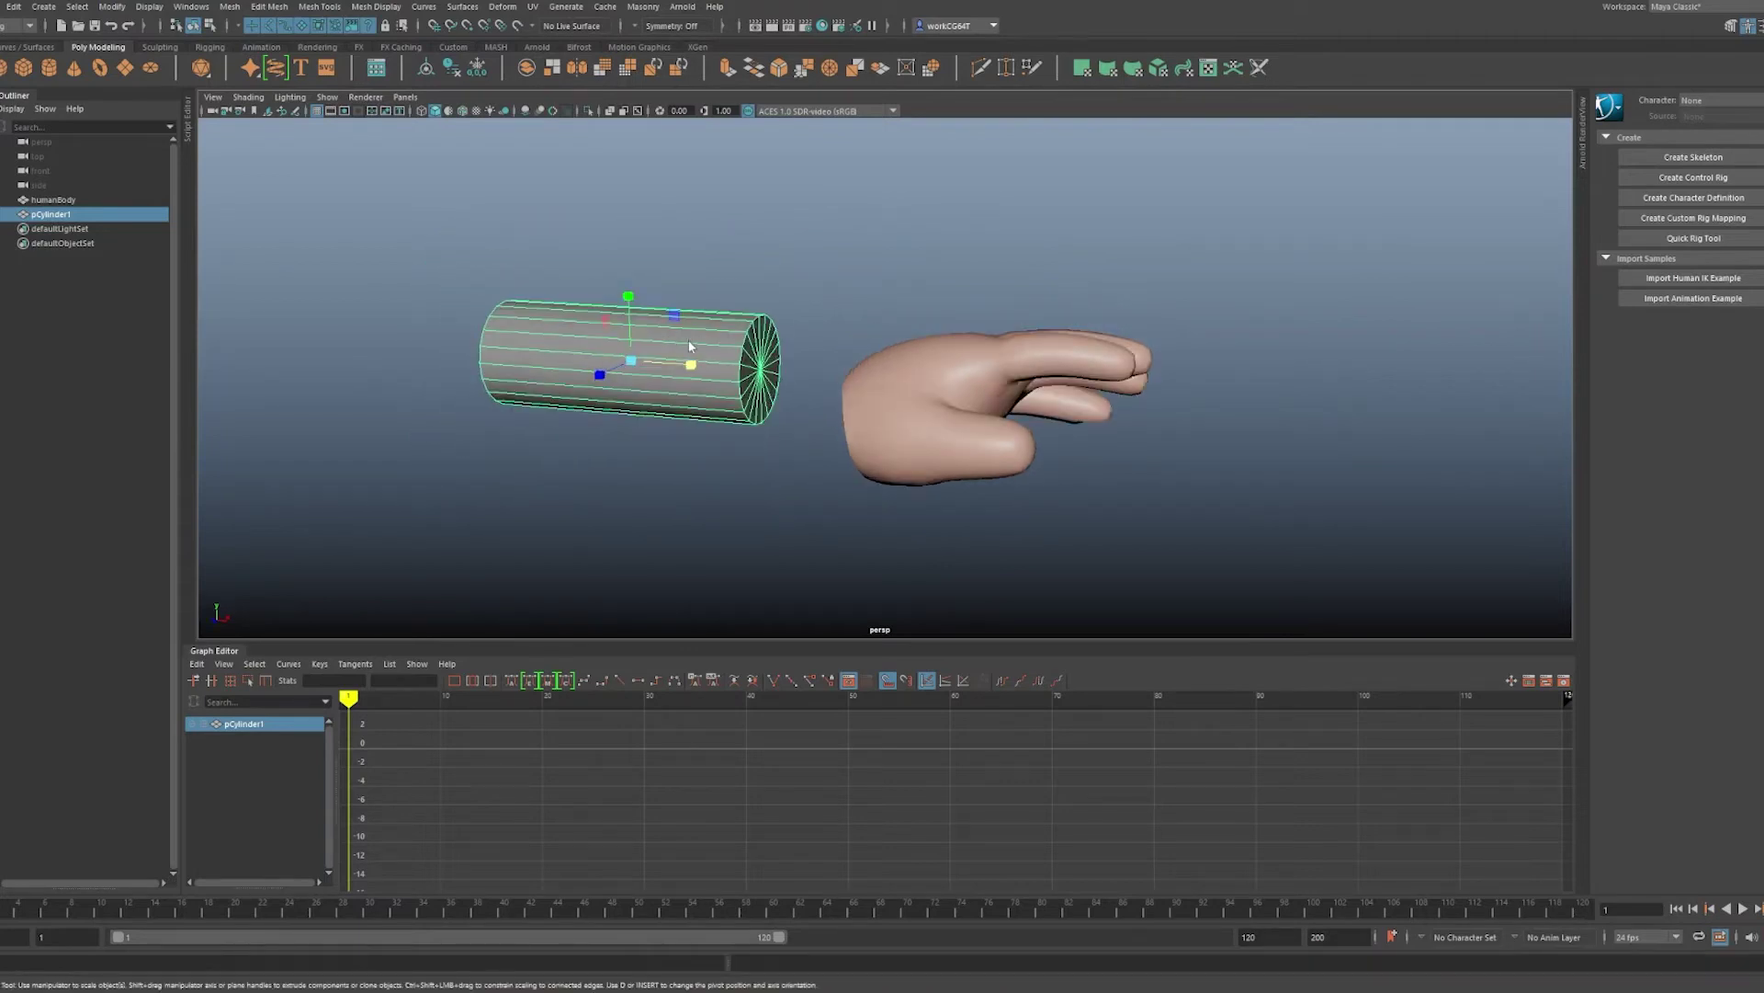
- Assign the hand's existing skin material to the cylinder and clear the selection
shift+click(967, 344)
right_drag(874, 399, 1033, 805)
click(809, 308)
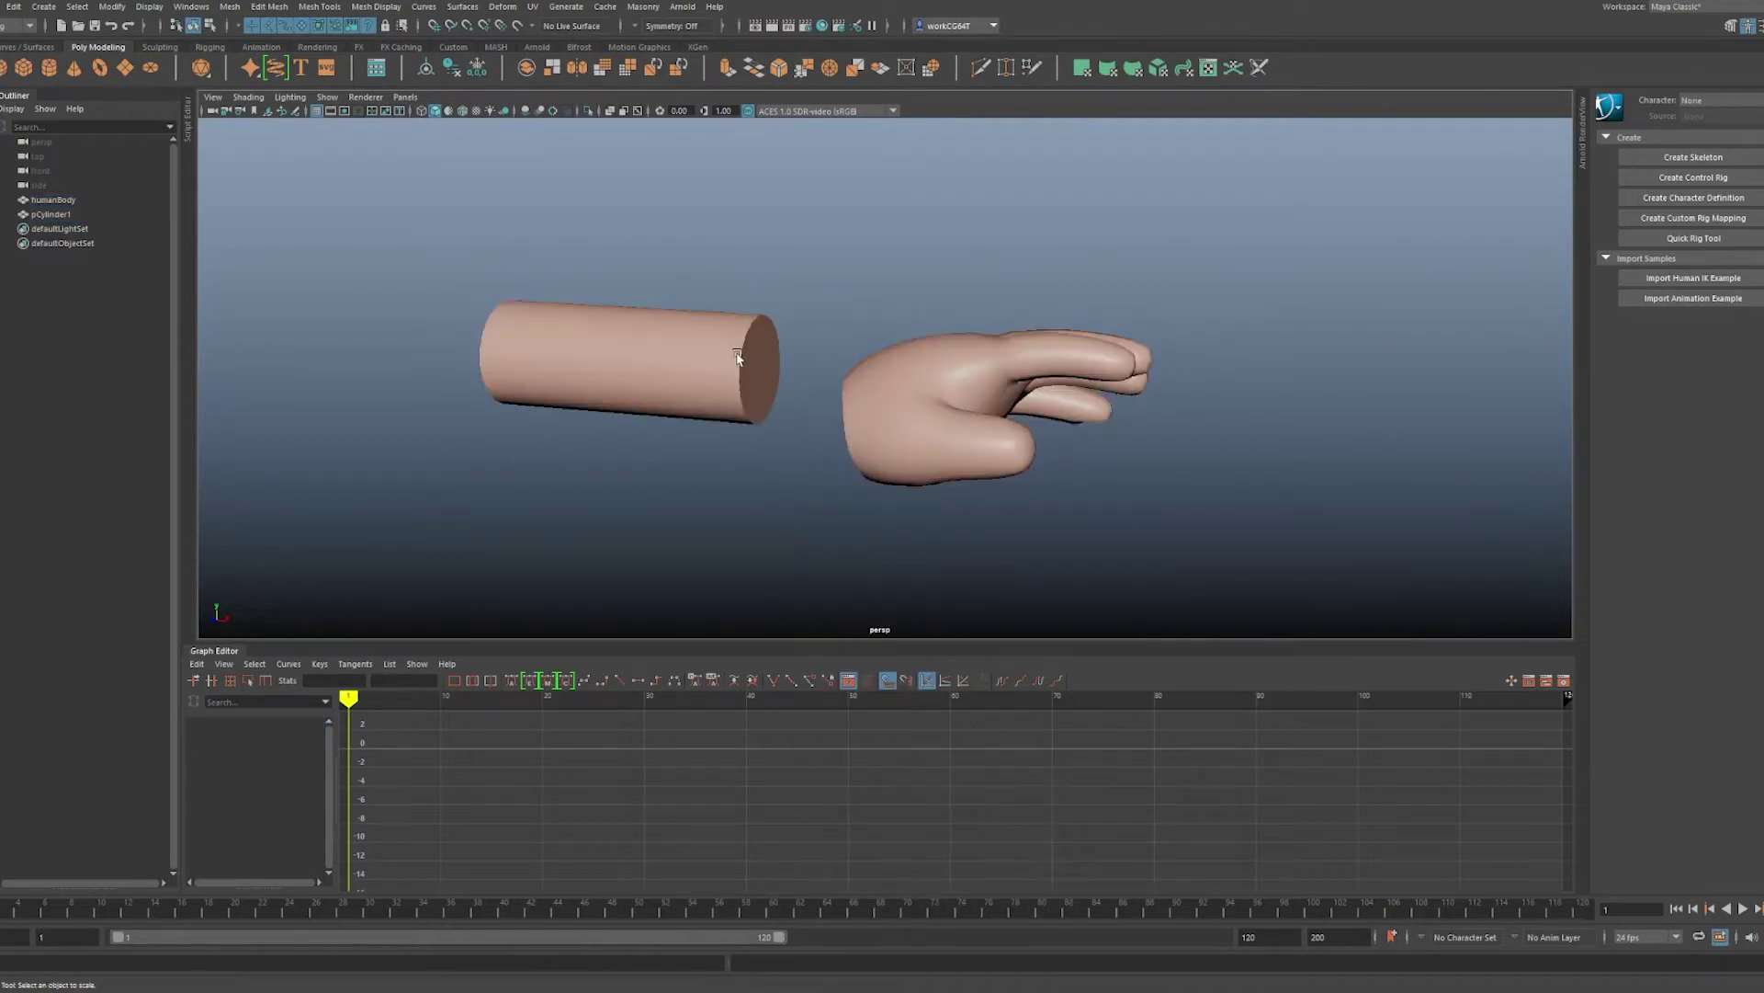
- Move the forearm cylinder up to the wrist so that its end meets the hand
click(741, 349)
alt+drag(924, 378, 882, 363)
key(w)
middle_drag(687, 302, 790, 303)
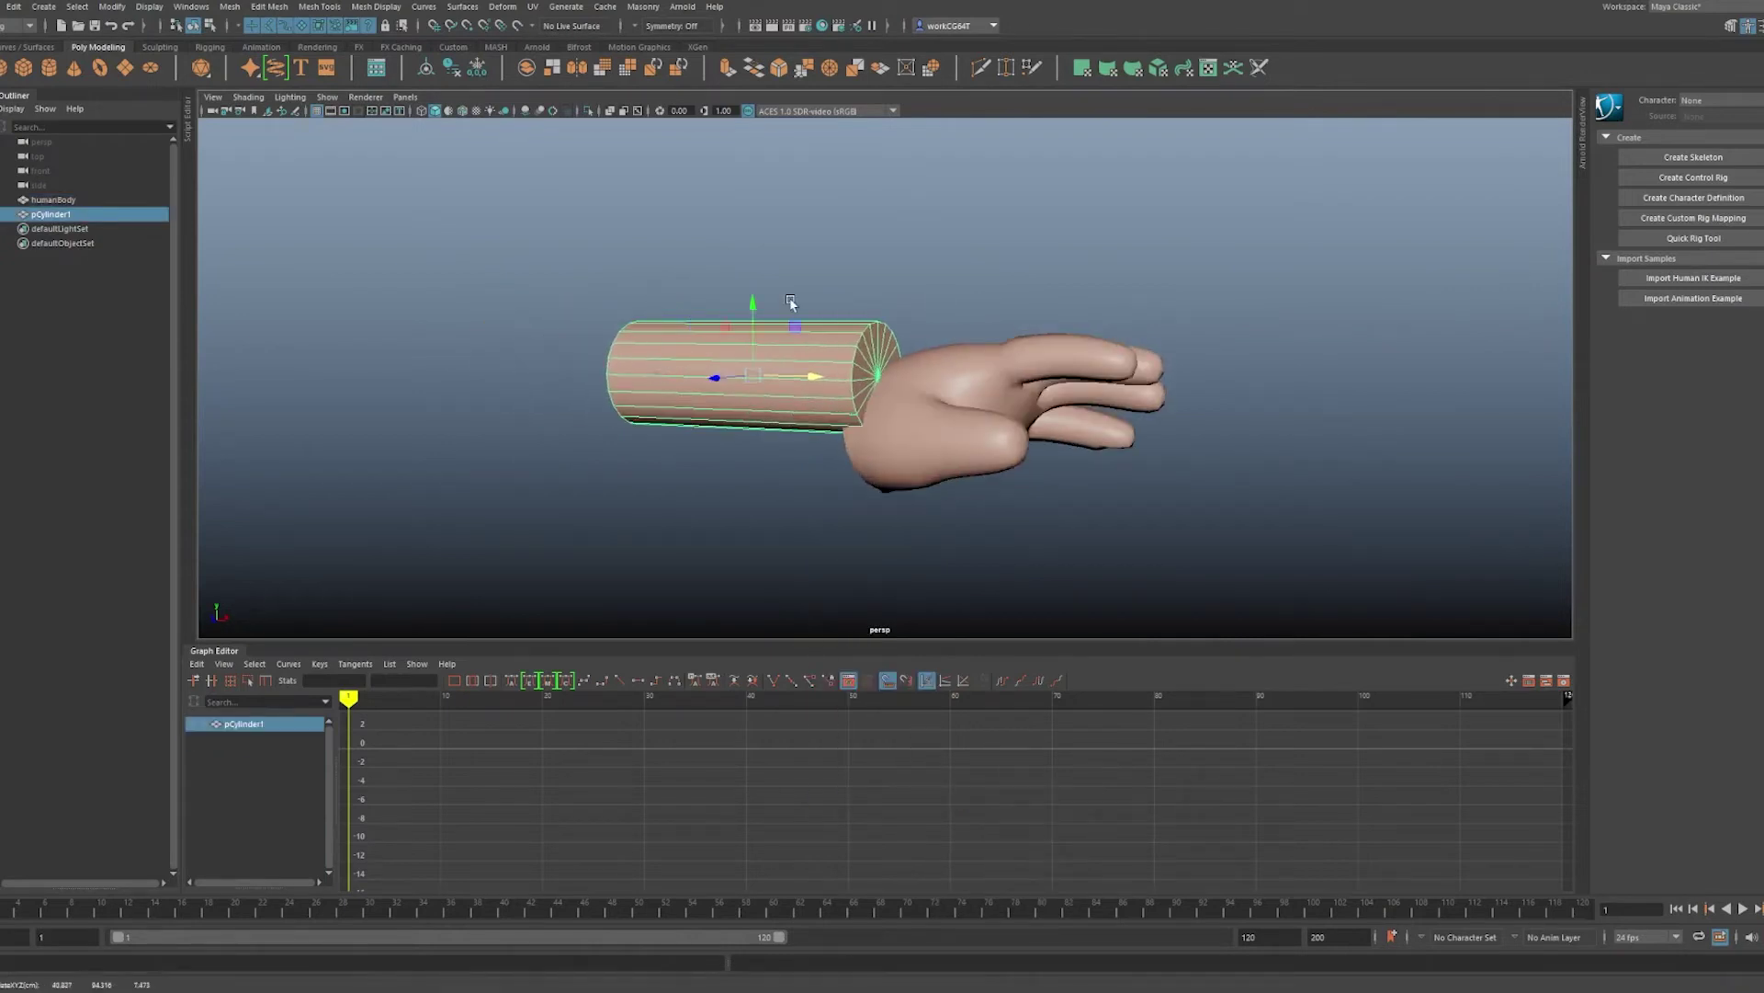
alt+drag(755, 306, 1034, 377)
click(862, 412)
scroll(862, 412, up, 5)
click(937, 354)
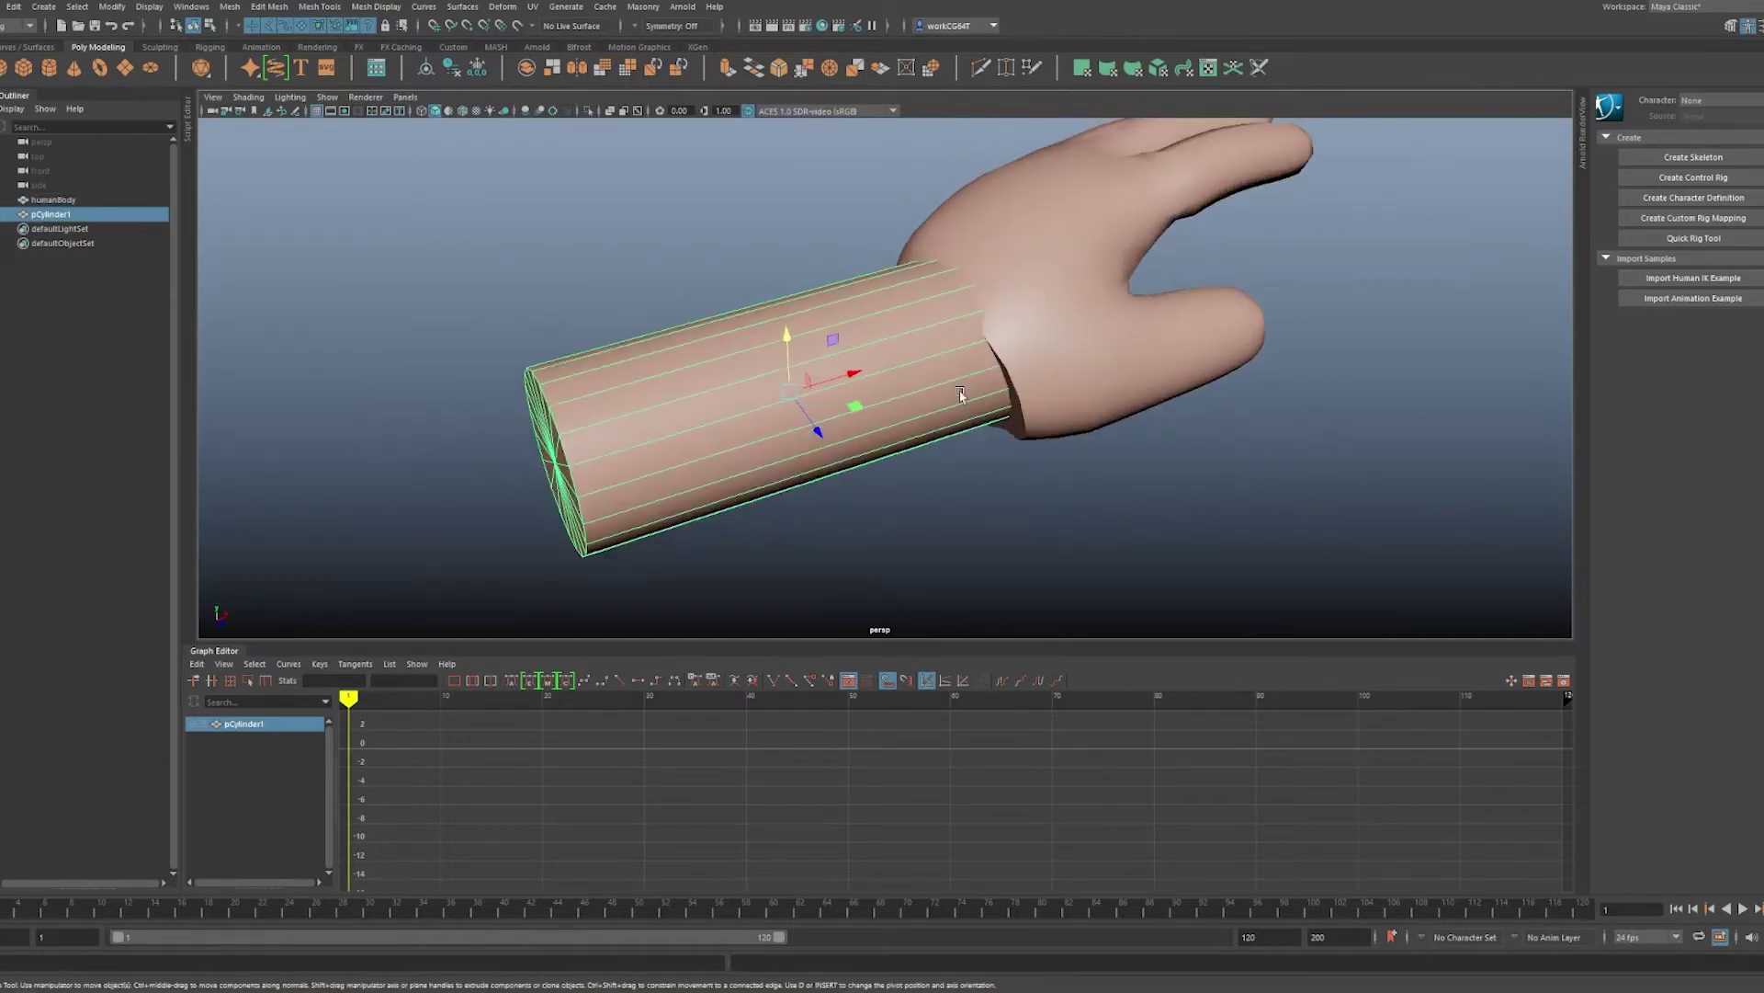
shift+click(1077, 382)
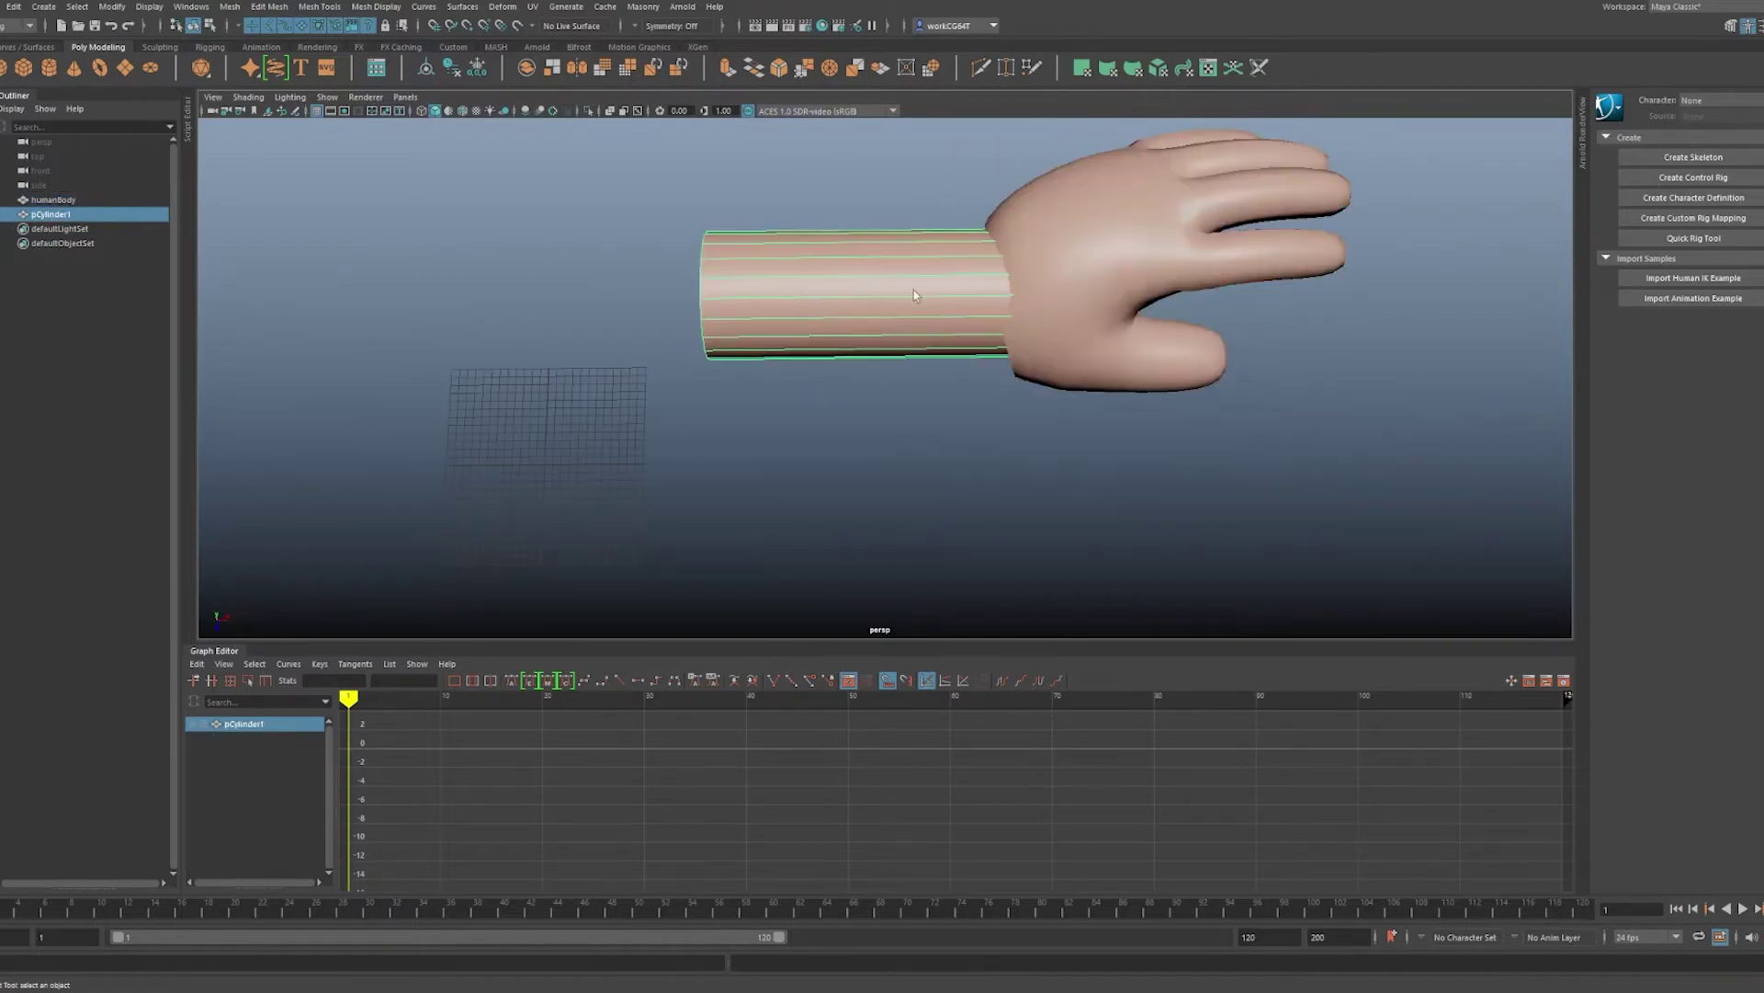
key(w)
drag(919, 359, 887, 358)
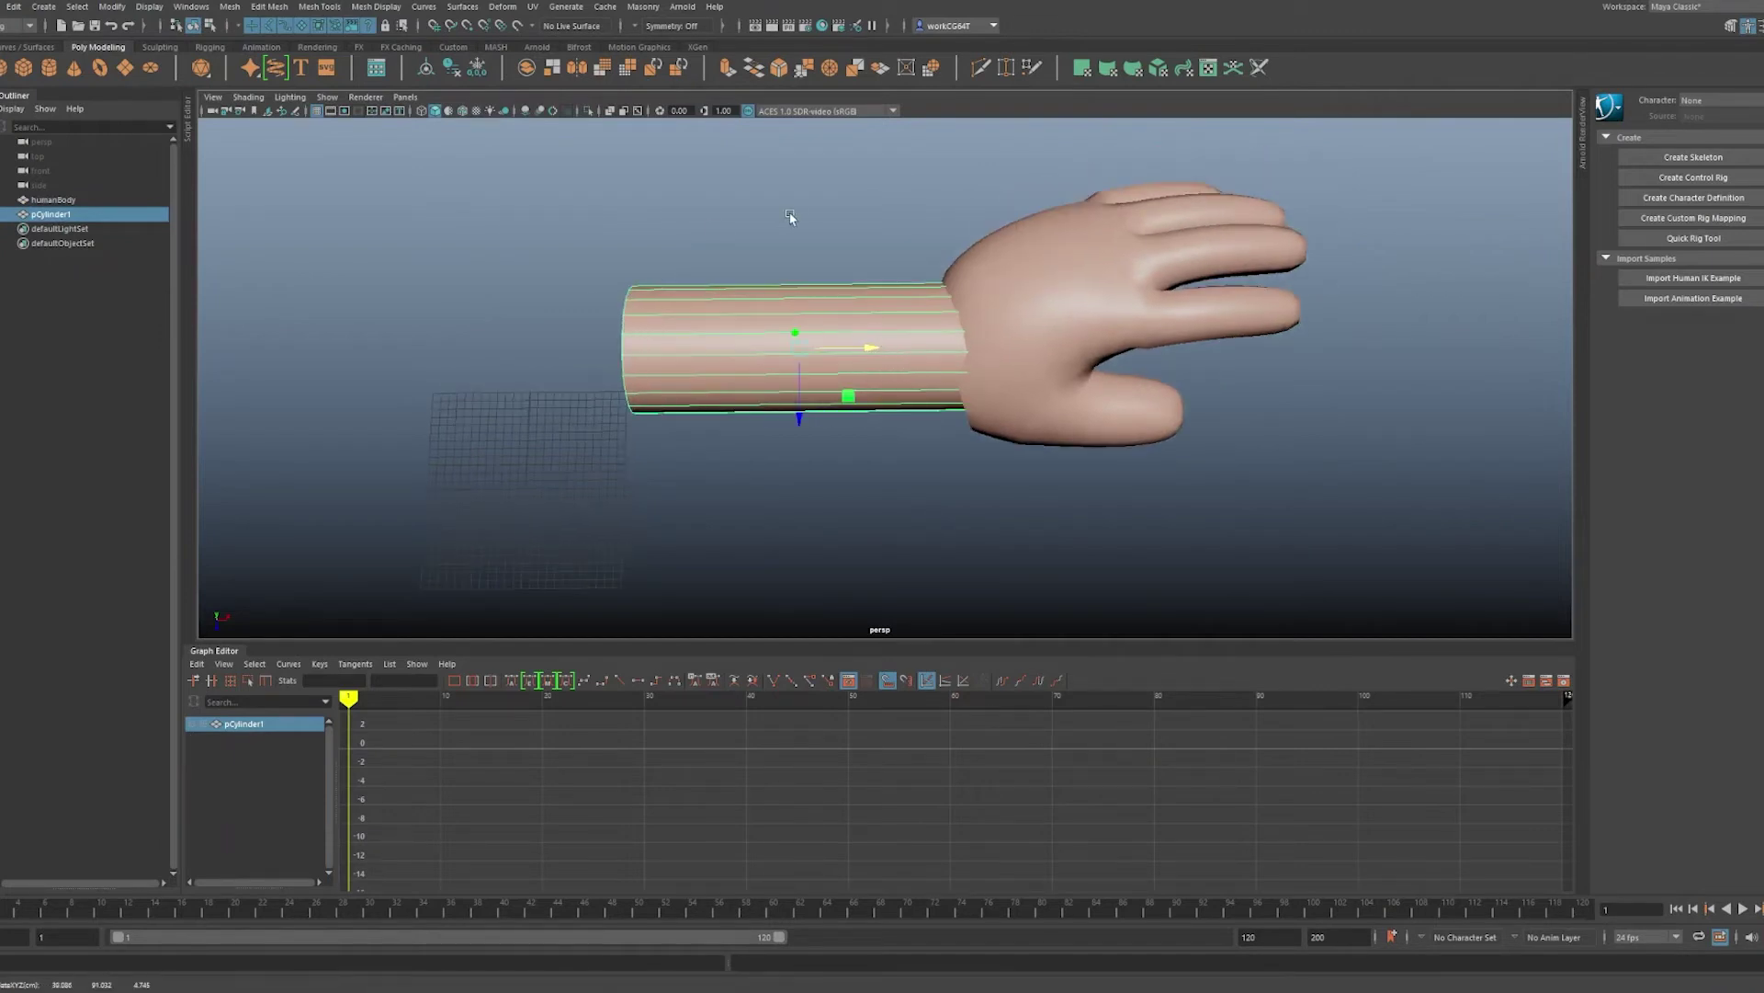
- Widen the vertices at the cylinder's wrist end and push them into the hand, then return to object mode
drag(852, 205, 1302, 637)
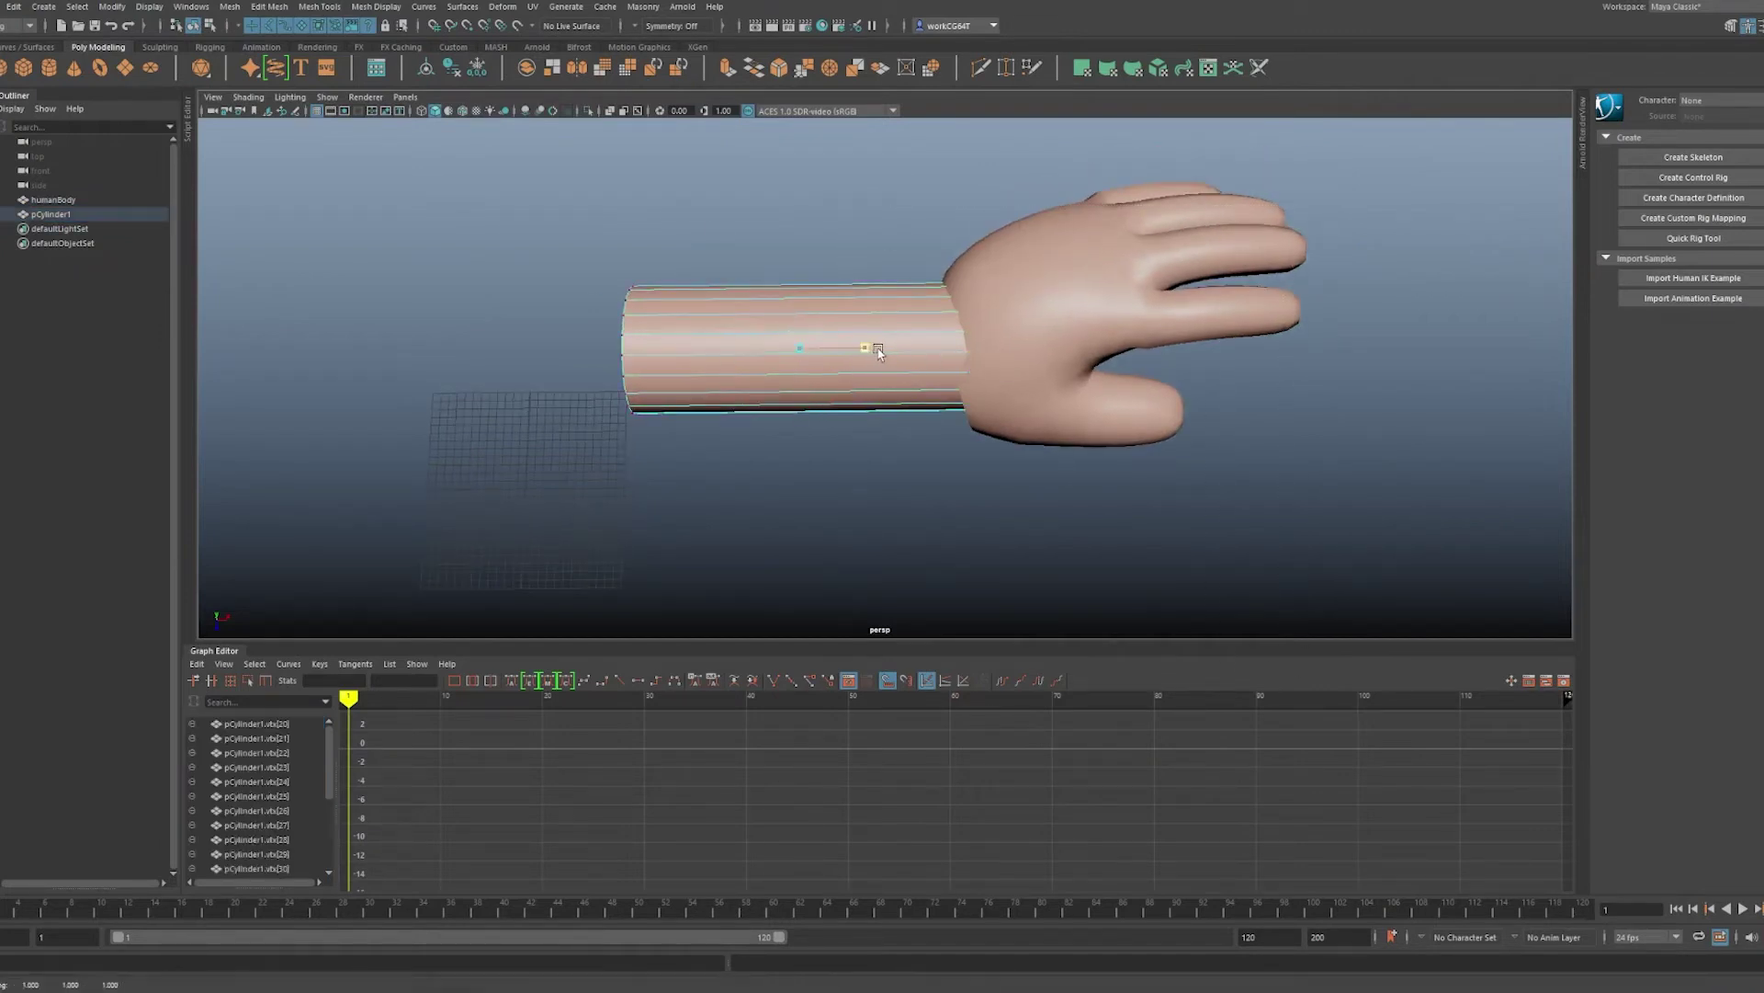
drag(887, 352, 888, 349)
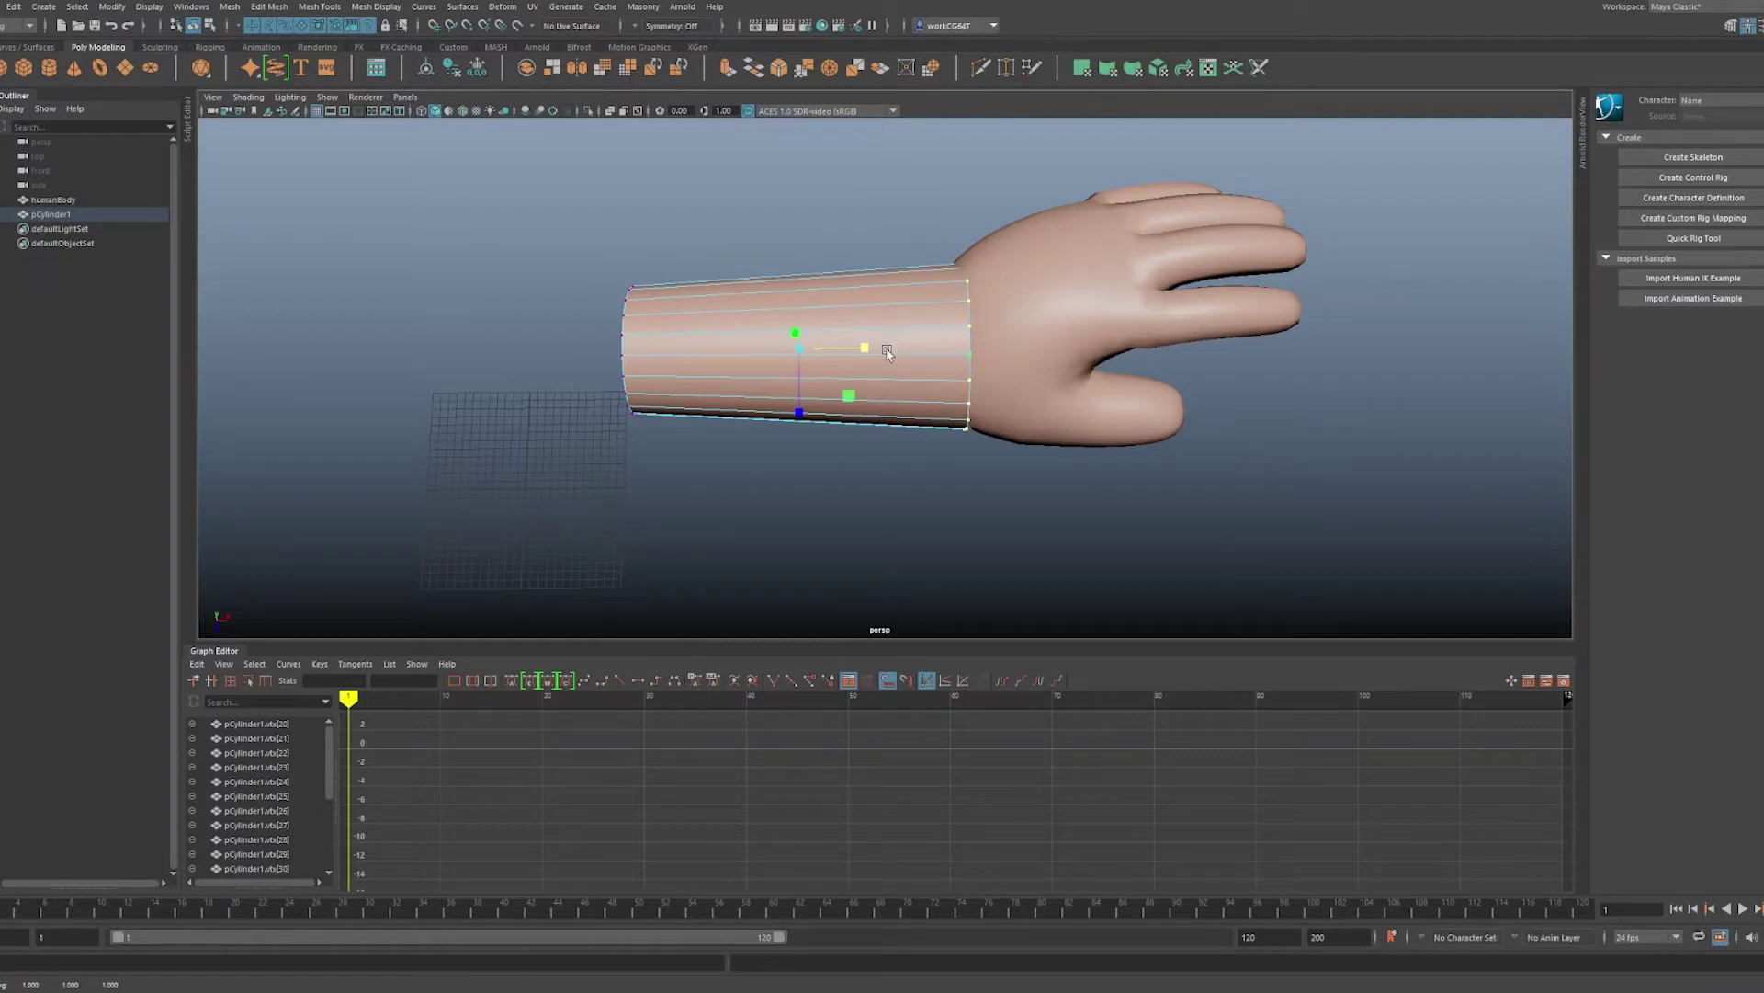
key(w)
click(1033, 354)
key(ctrl+z)
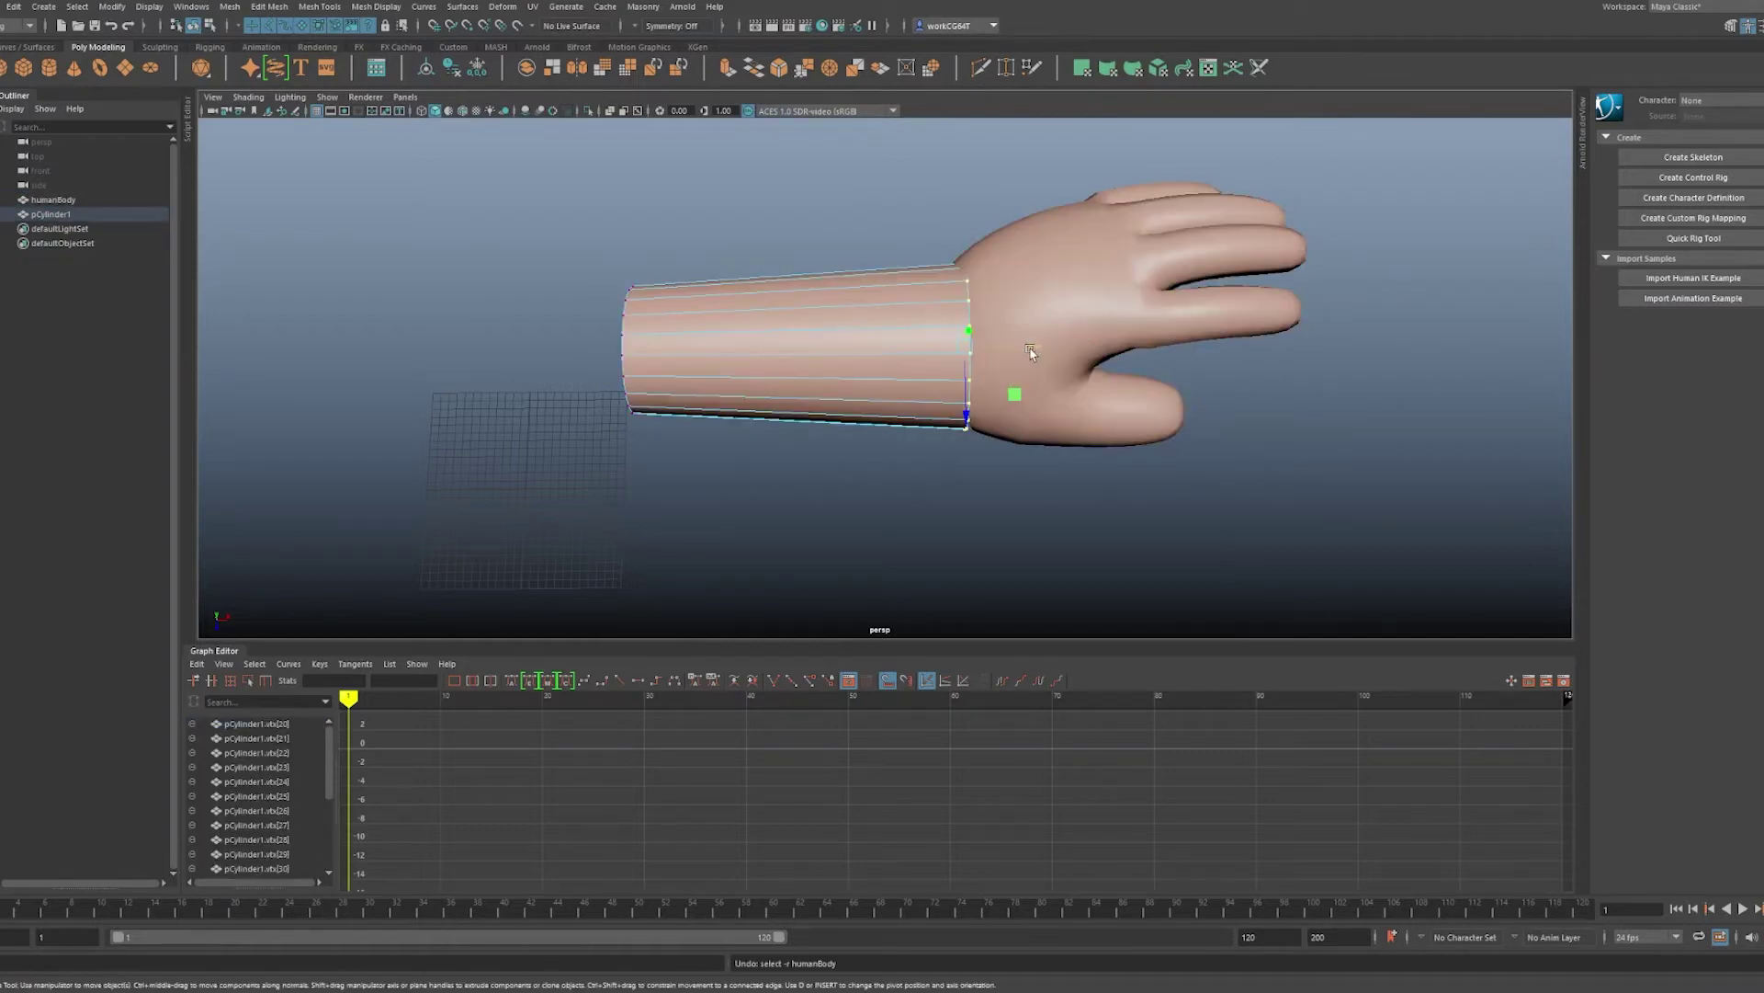
drag(1031, 349, 1066, 350)
key(q)
key(F8)
- Join the hand and the forearm cylinder into one mesh with a Boolean Union
shift+click(1122, 355)
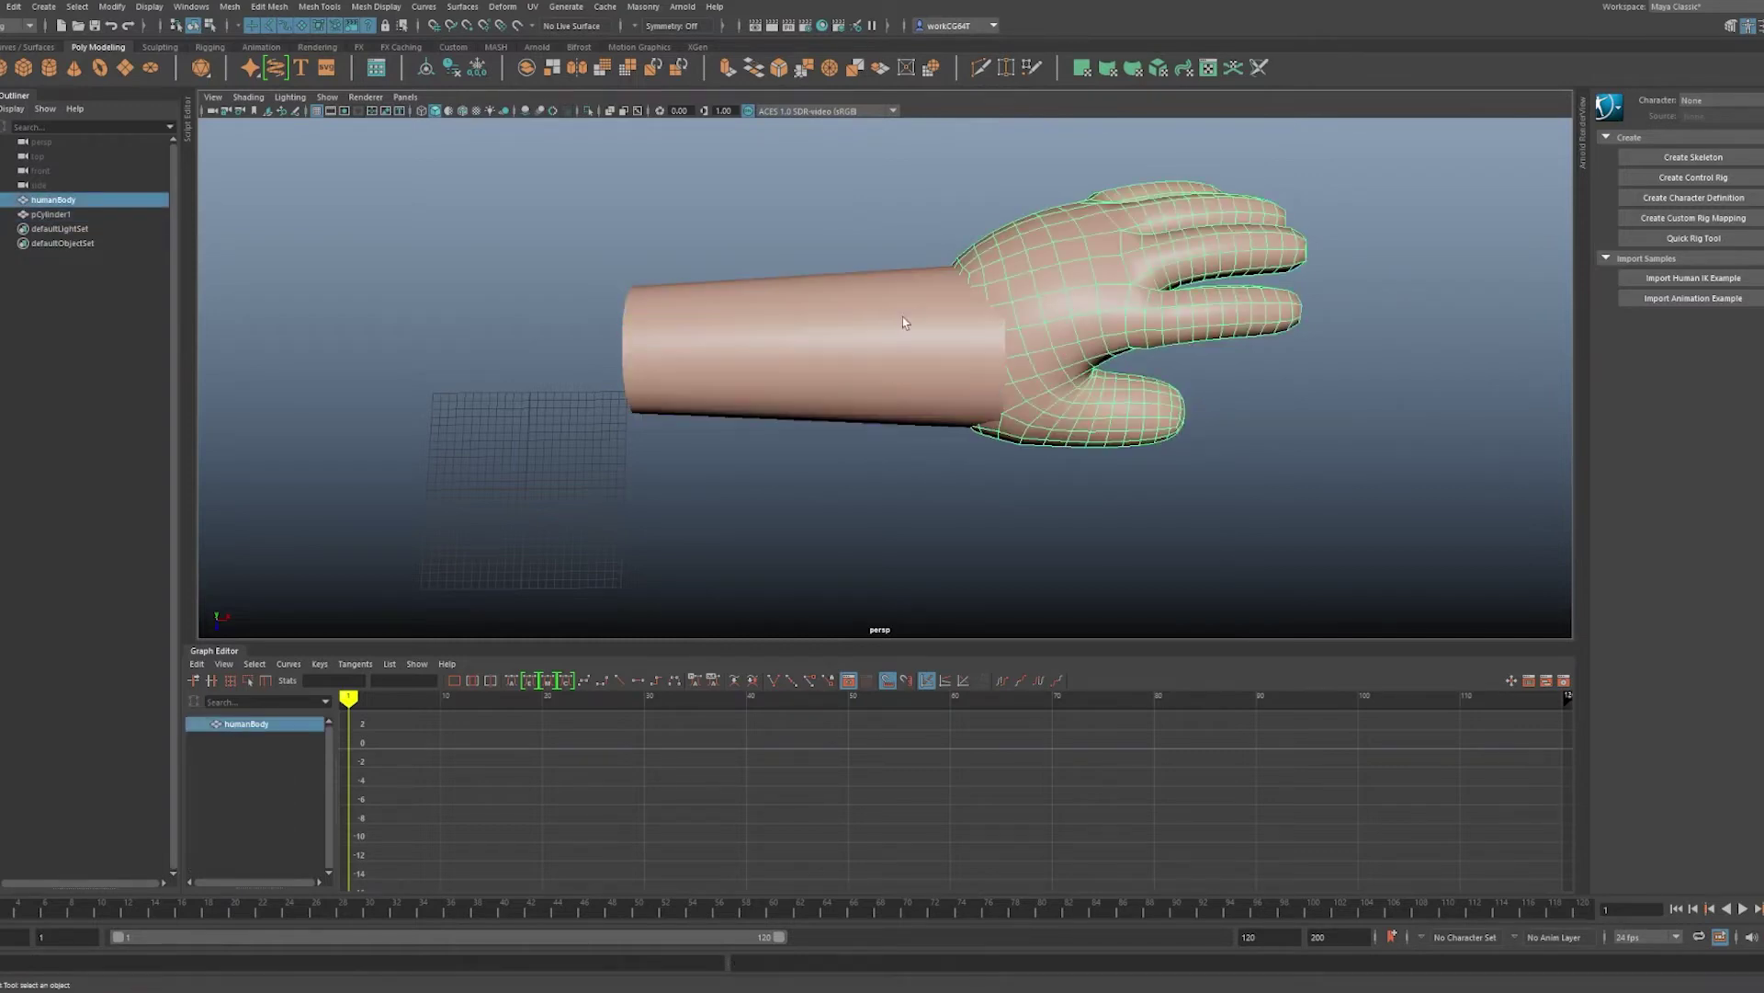
click(382, 6)
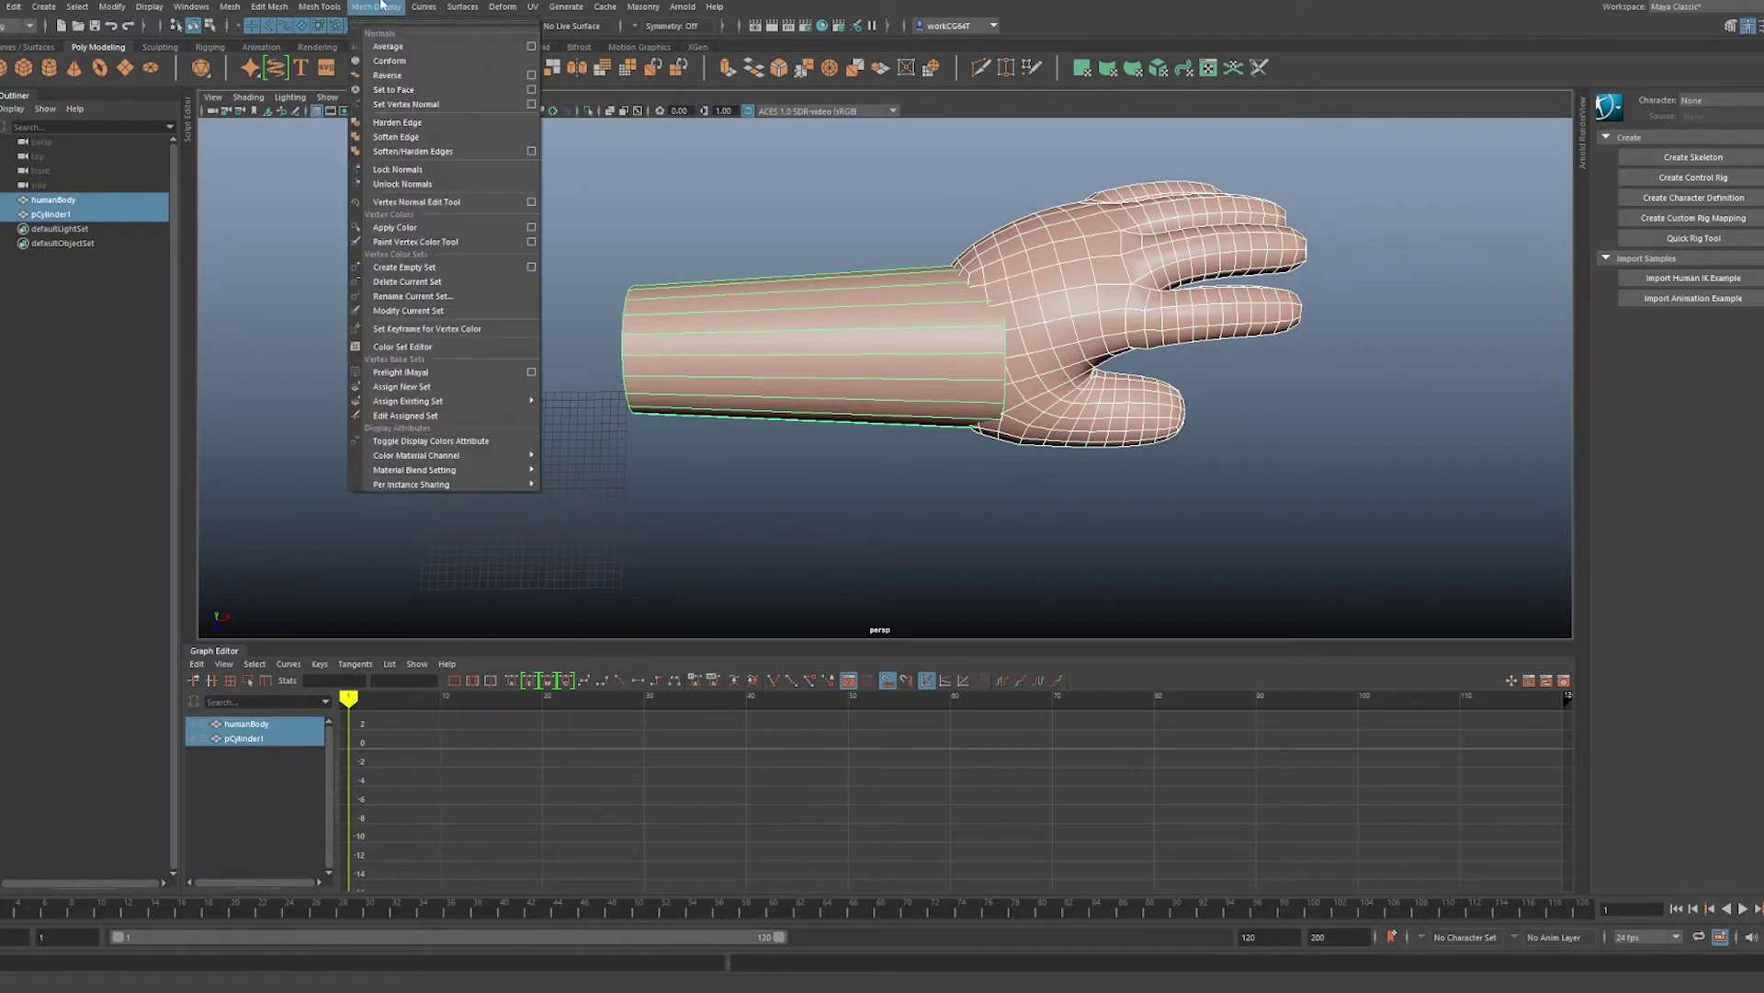
mouse_move(289, 6)
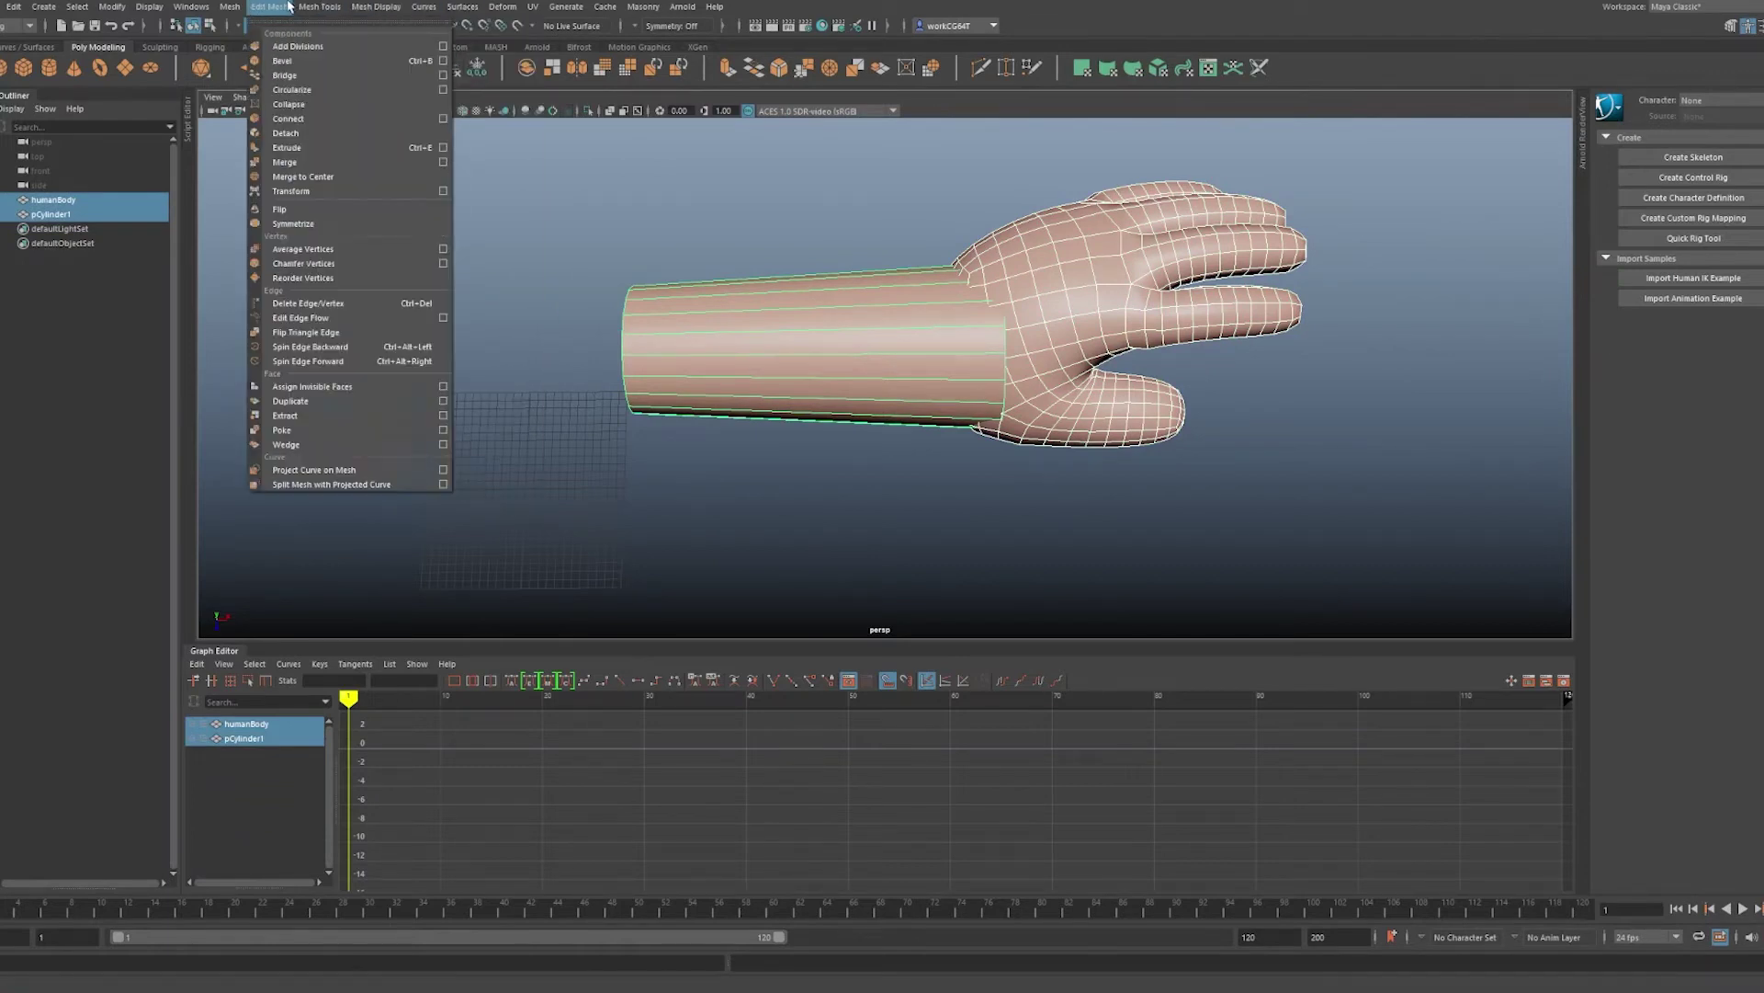
mouse_move(359, 9)
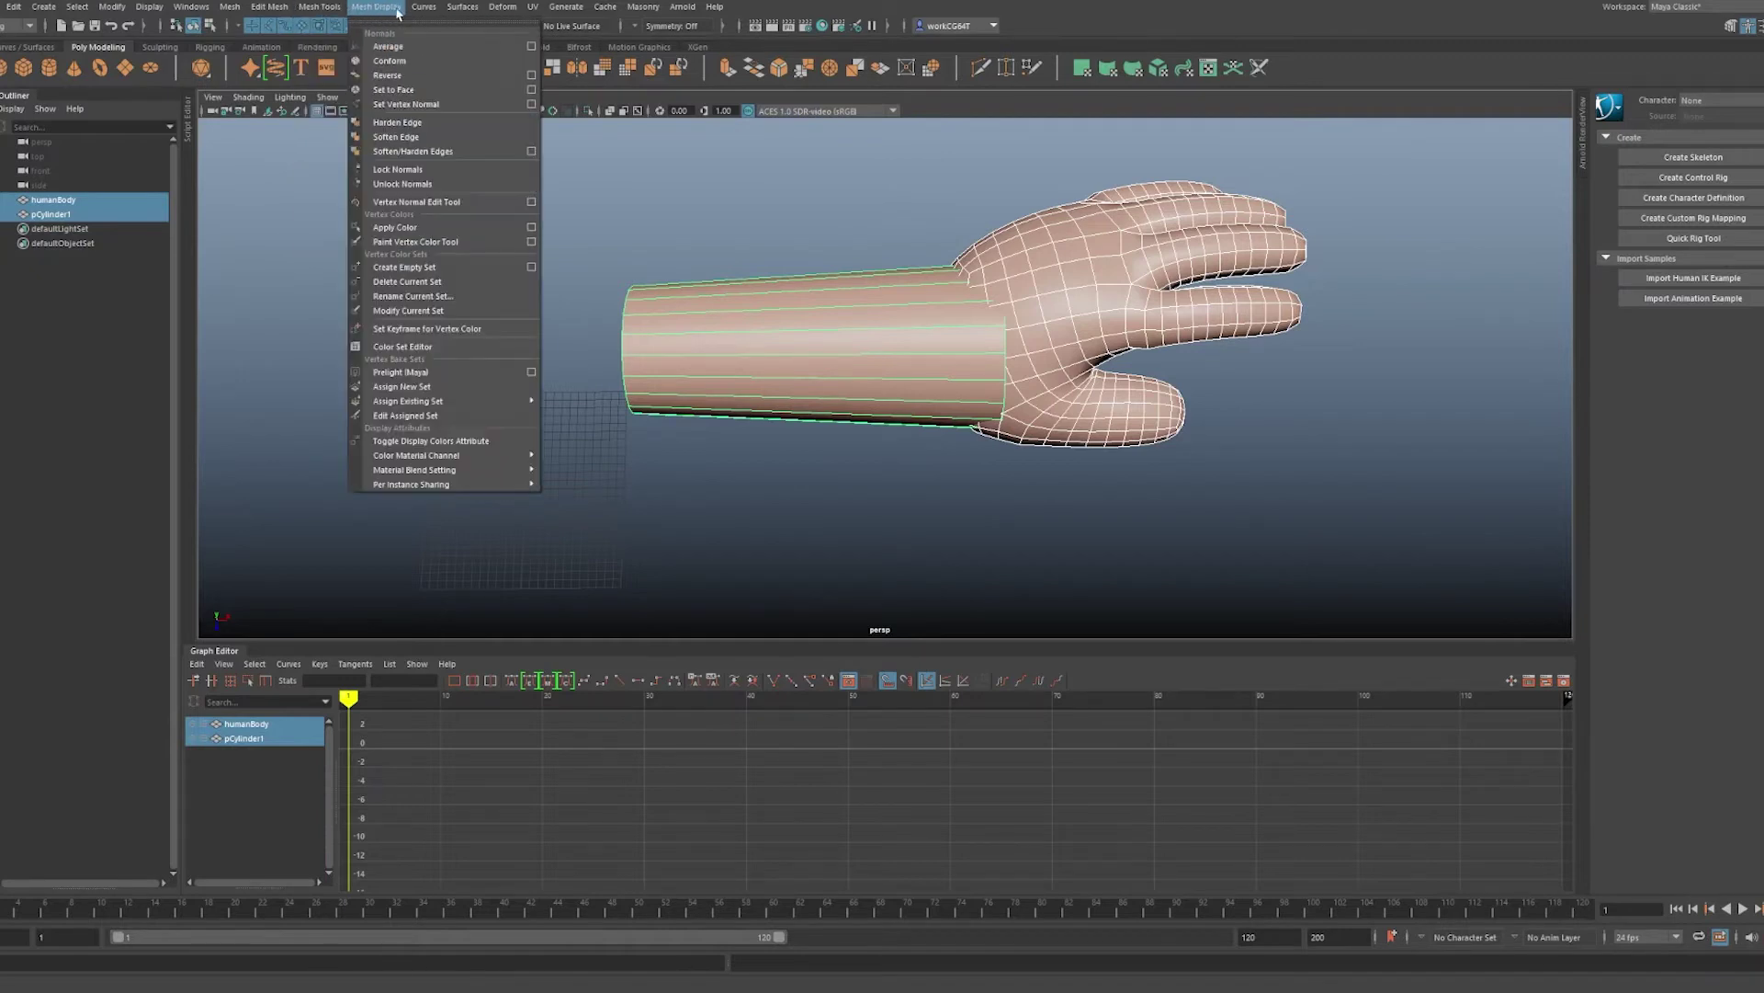
mouse_move(455, 9)
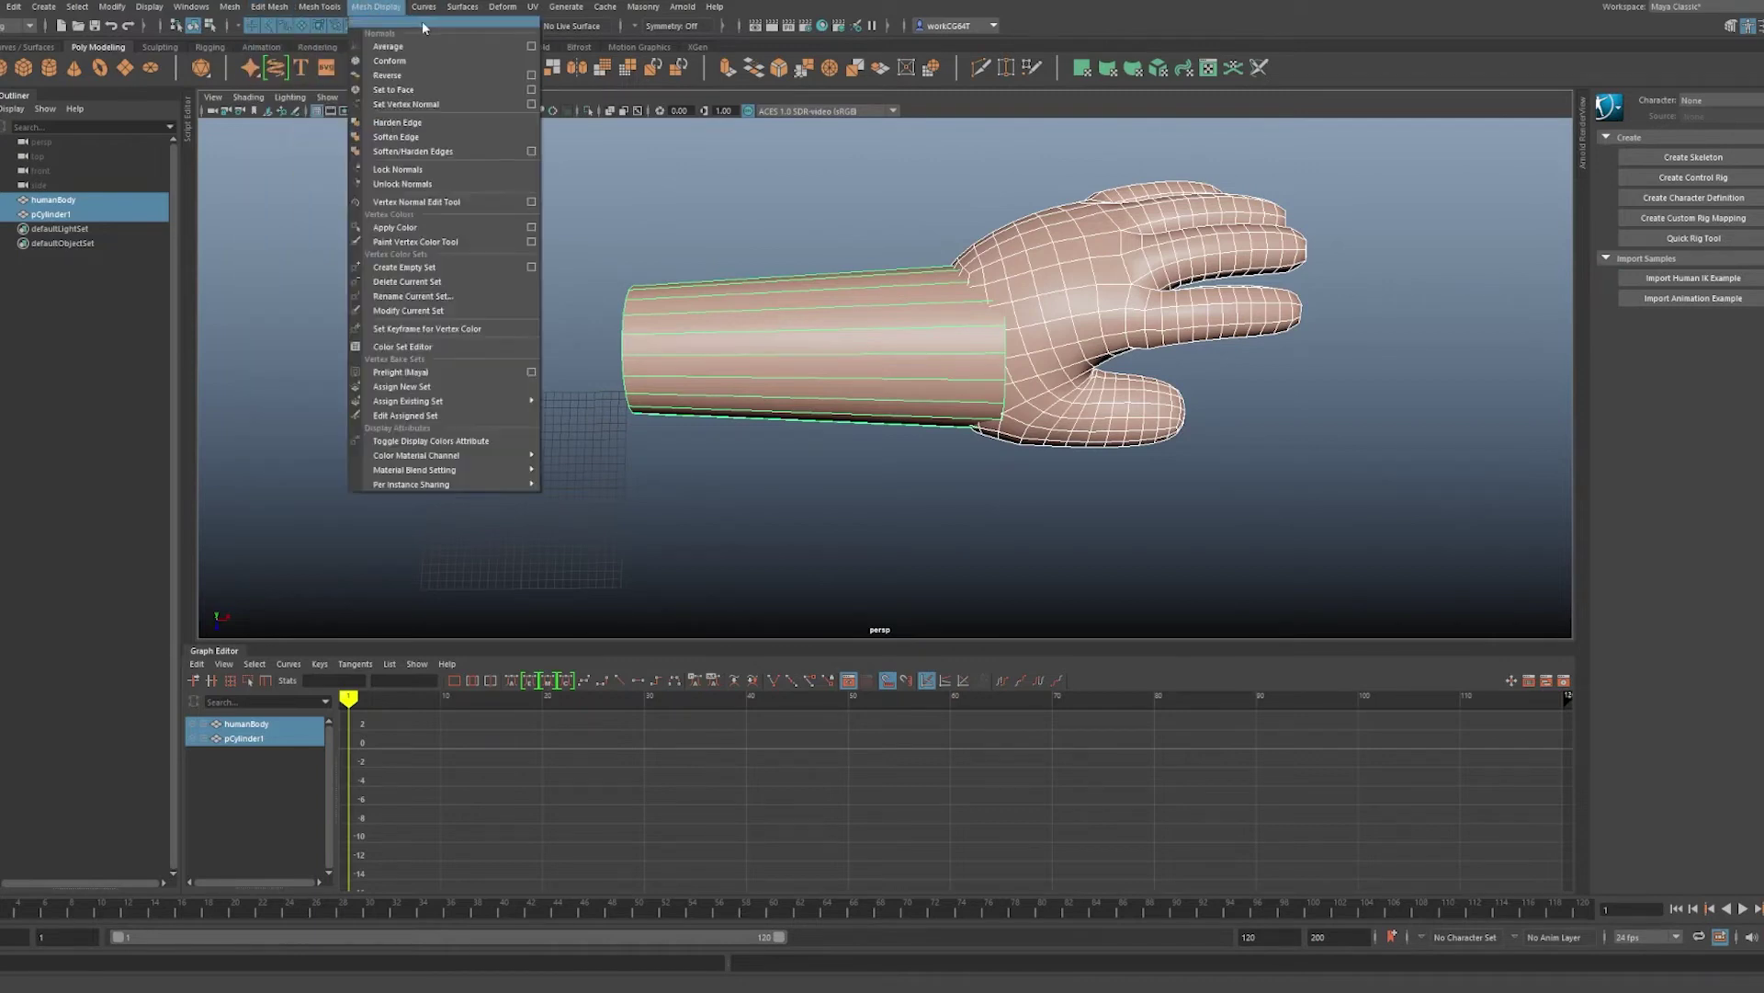
mouse_move(229, 7)
mouse_move(276, 46)
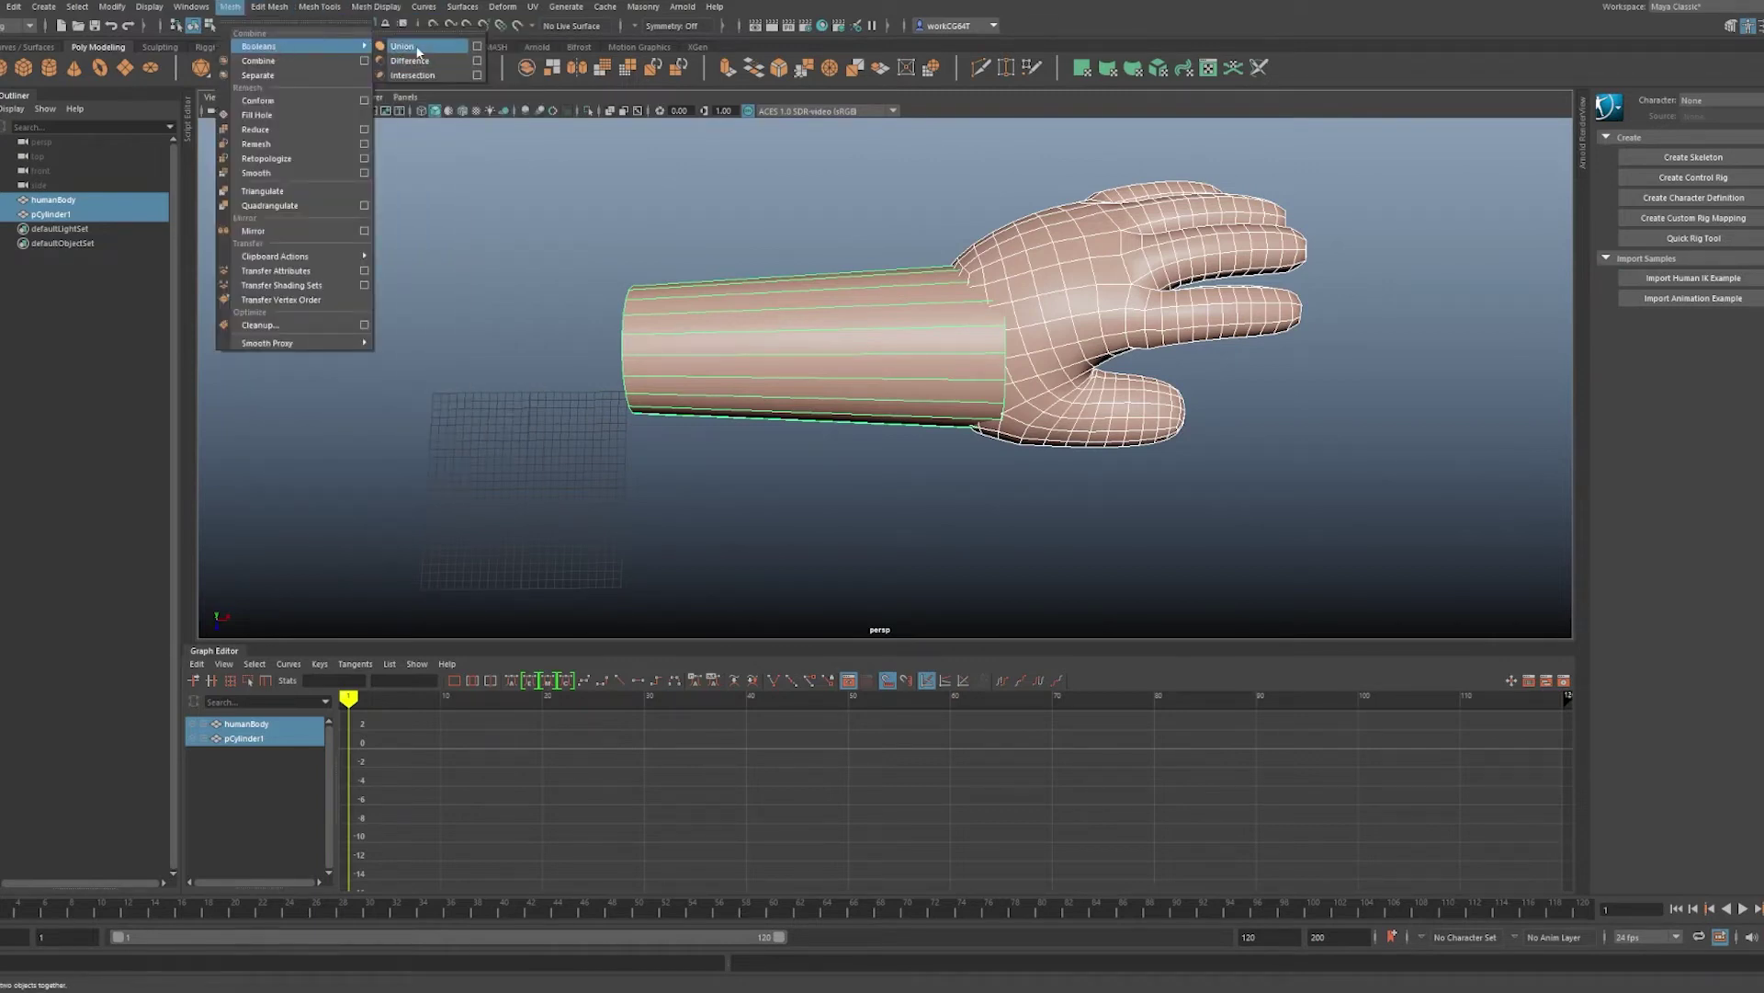
click(418, 51)
alt+drag(965, 326, 828, 246)
click(829, 247)
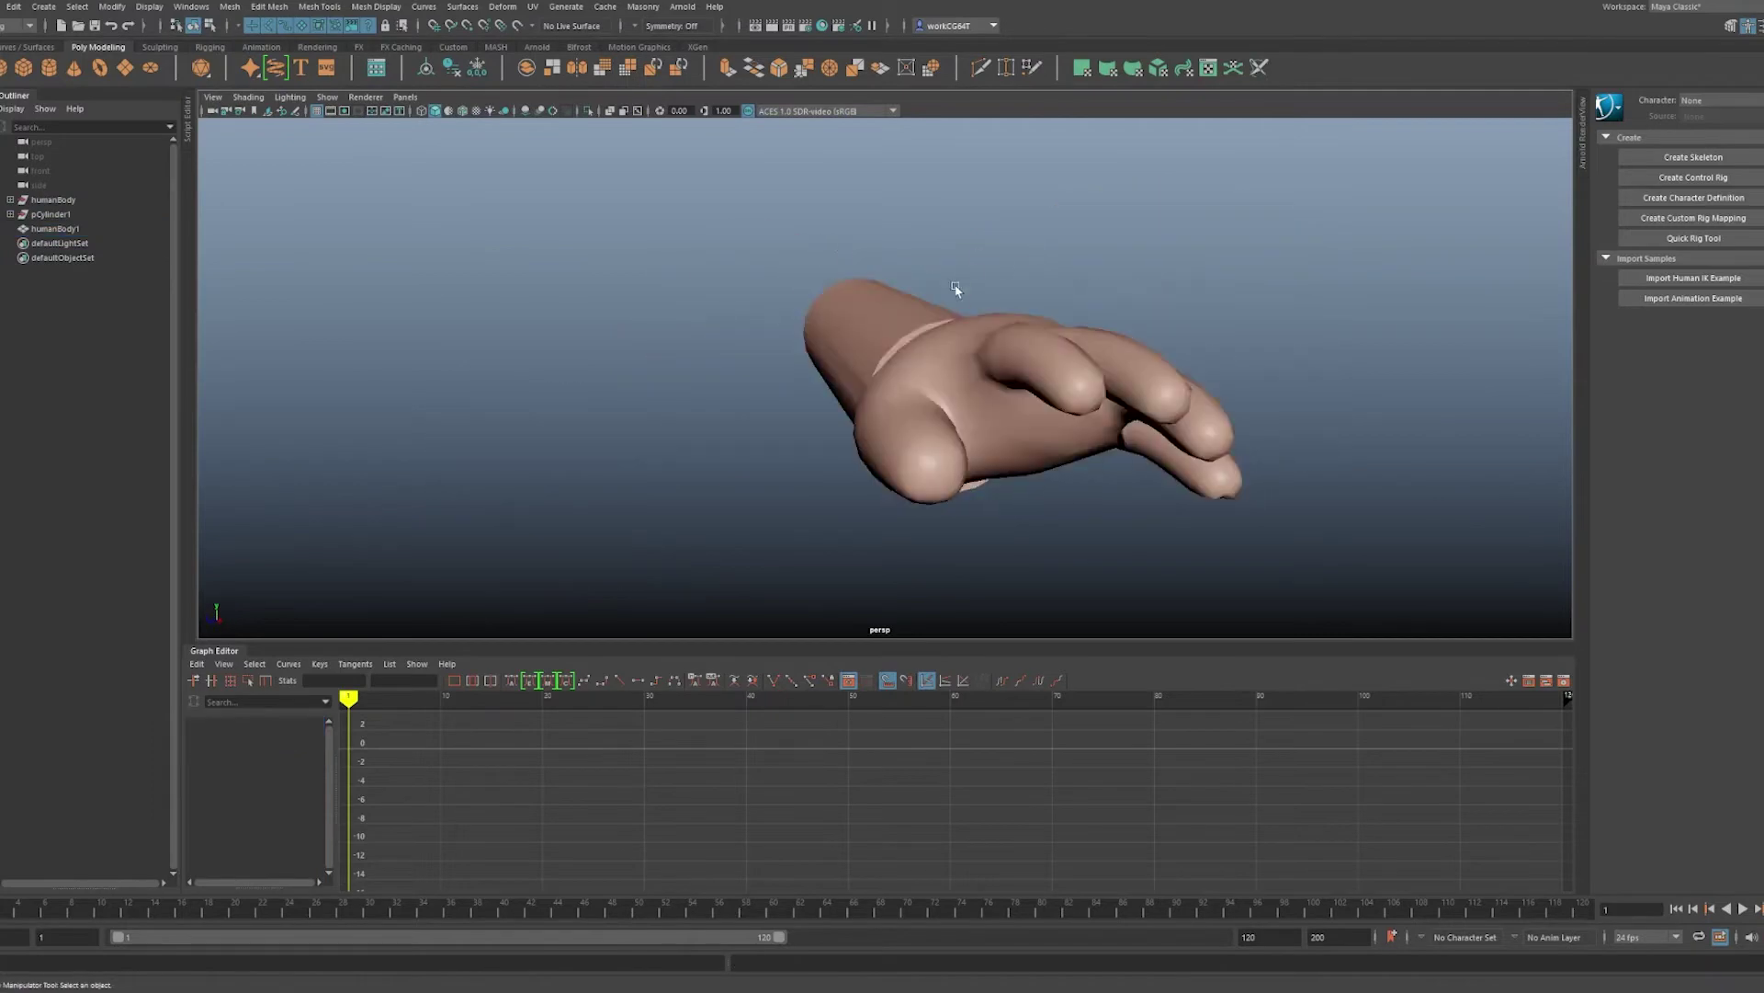
- Select the combined hand and forearm mesh and apply Remesh to it
alt+drag(956, 288, 946, 391)
click(937, 382)
click(1044, 251)
click(1025, 377)
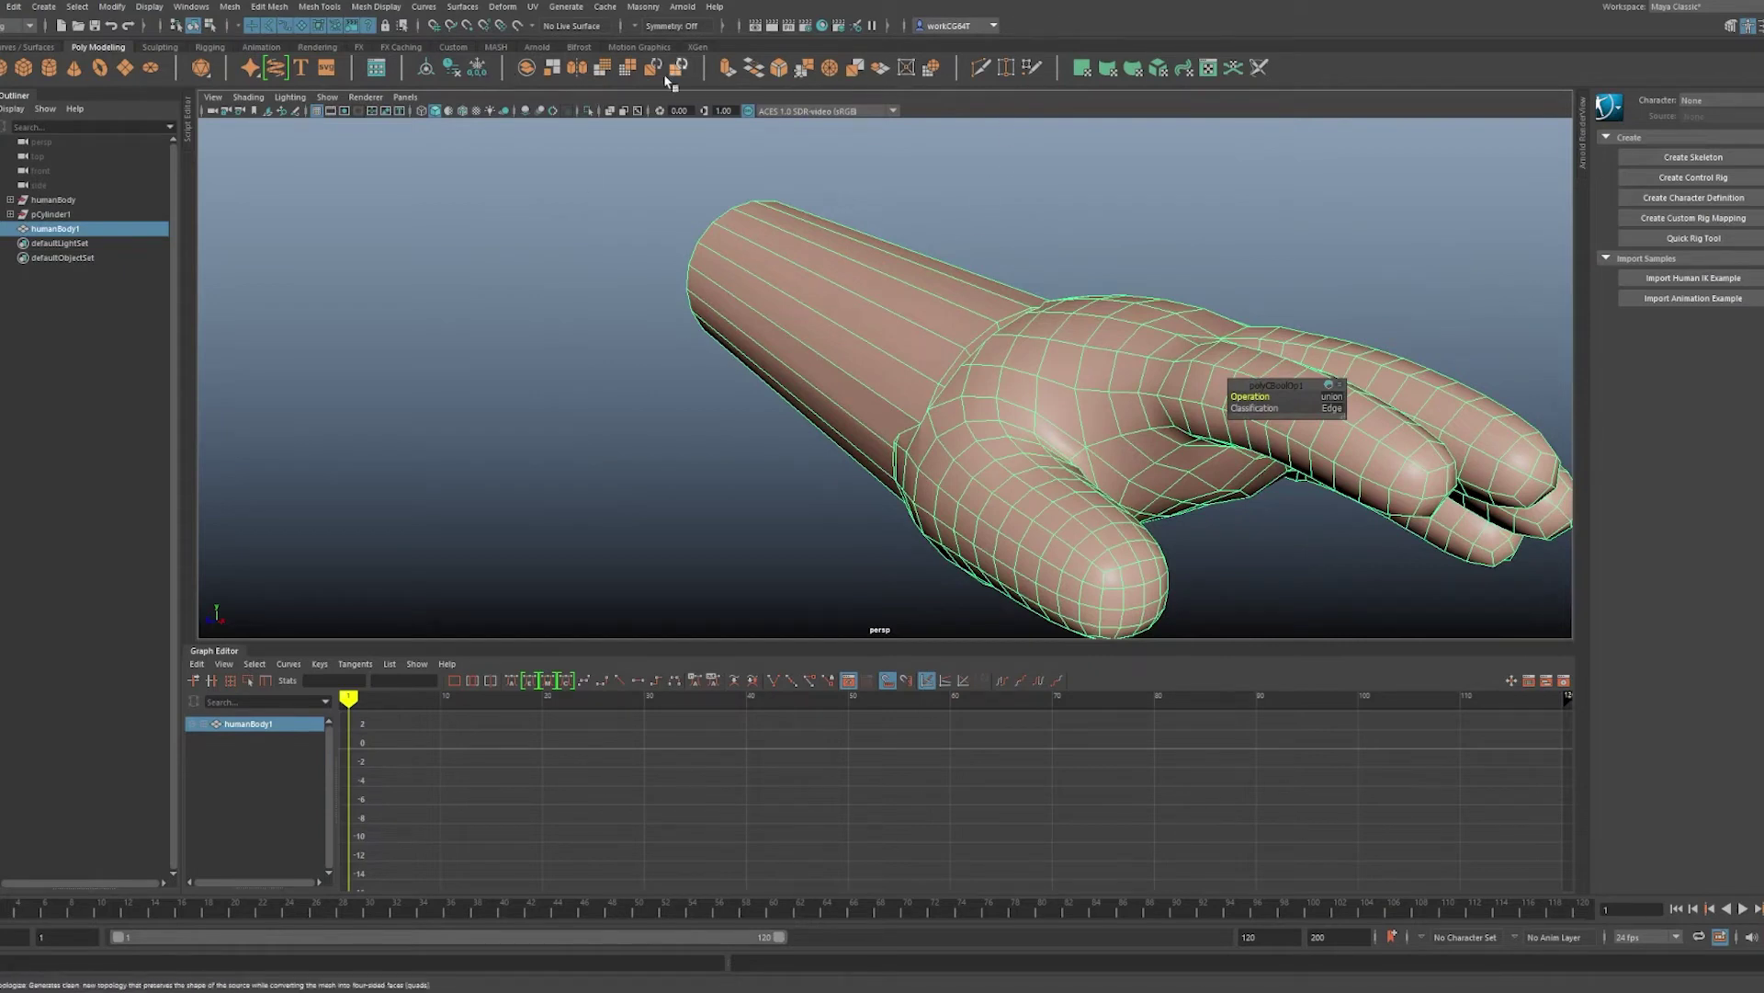
click(230, 8)
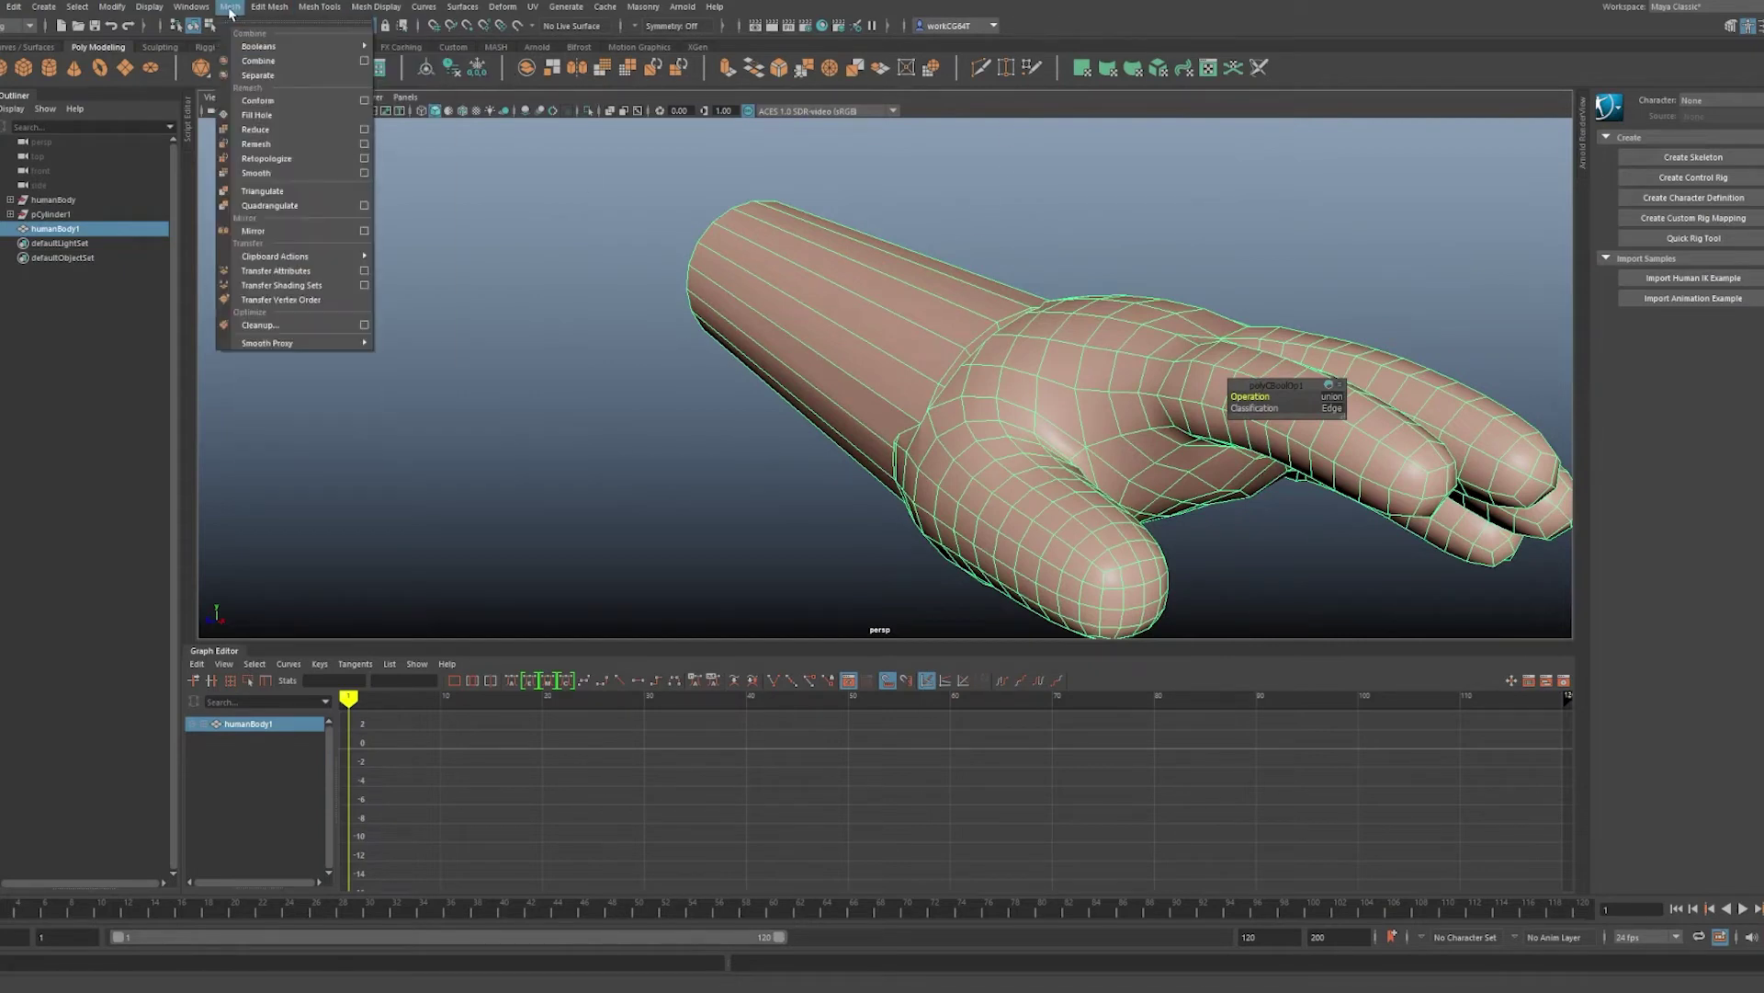
click(306, 146)
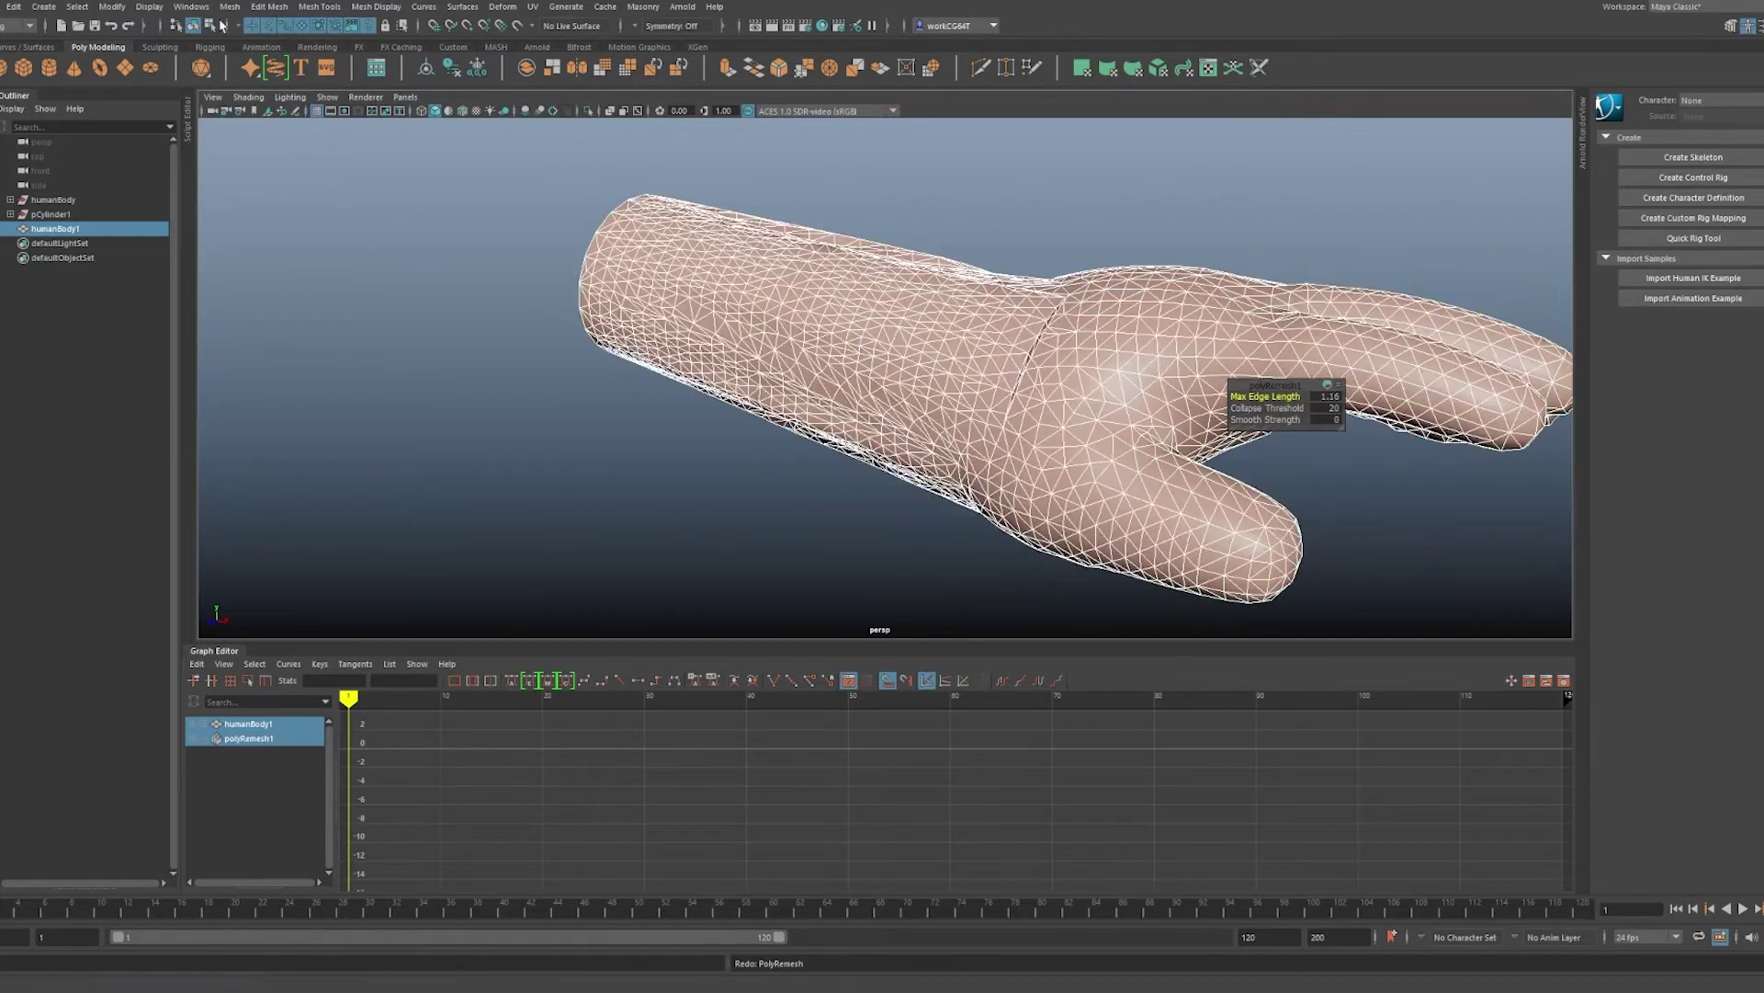
- Examine the remeshed seam between forearm and hand and reselect the combined mesh
click(204, 8)
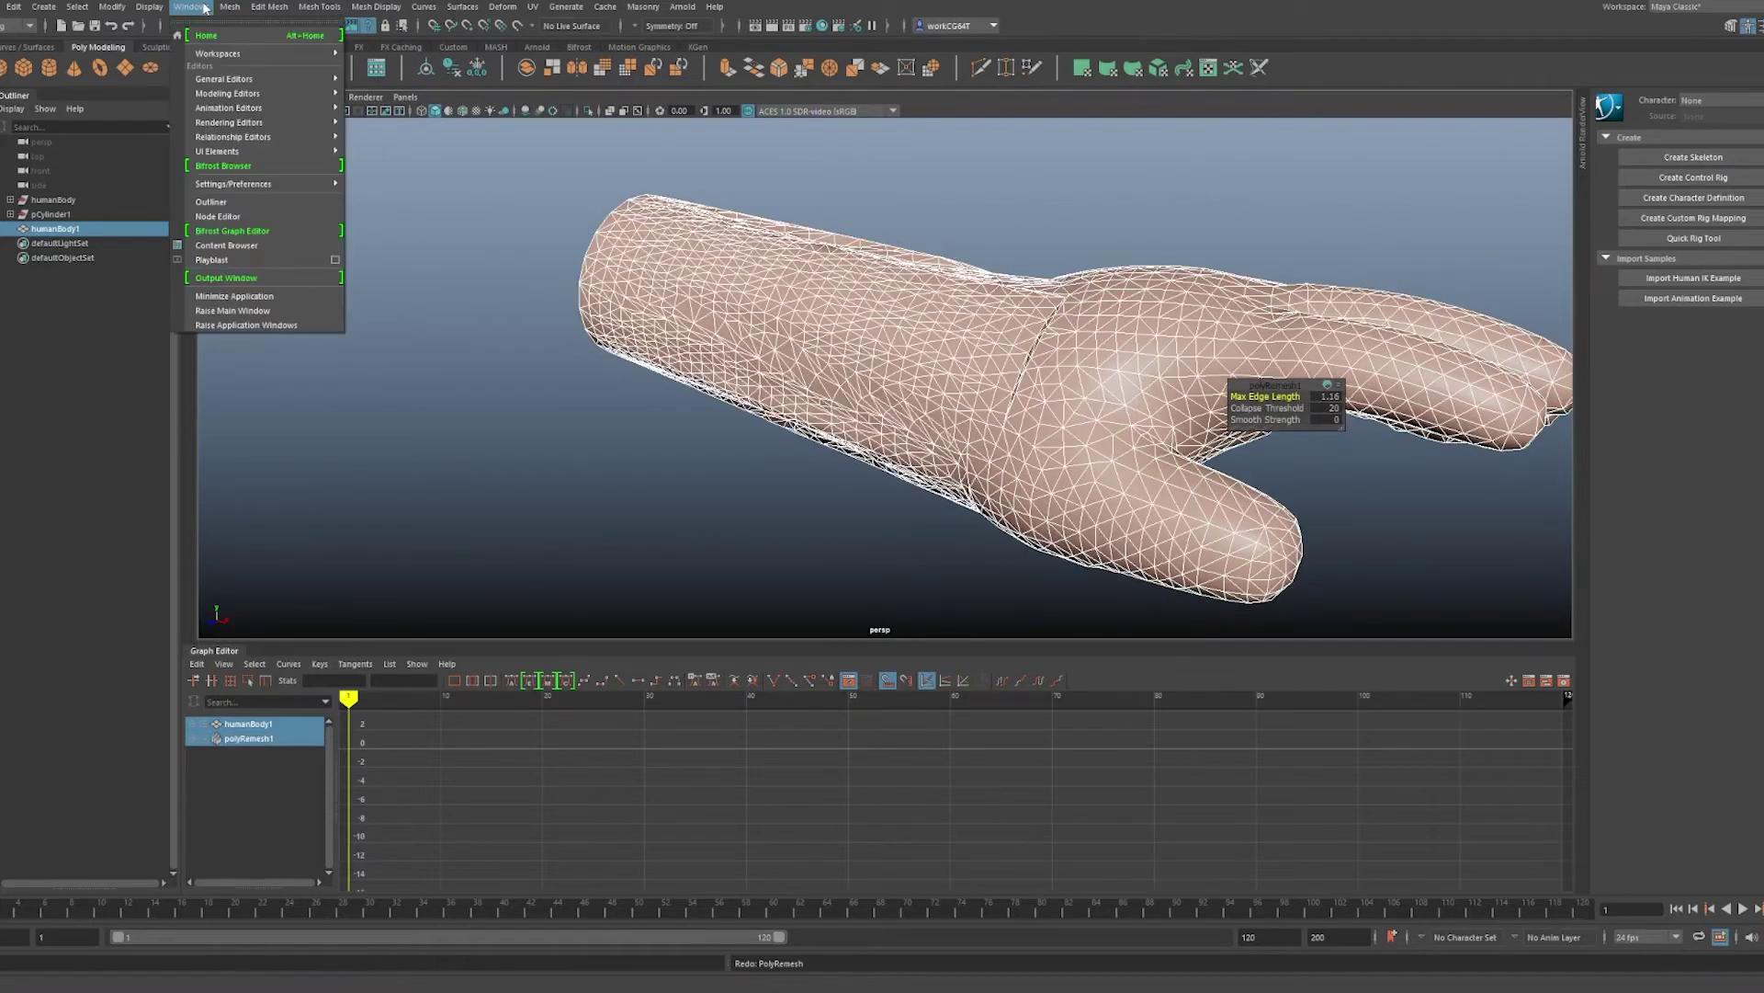
mouse_move(270, 7)
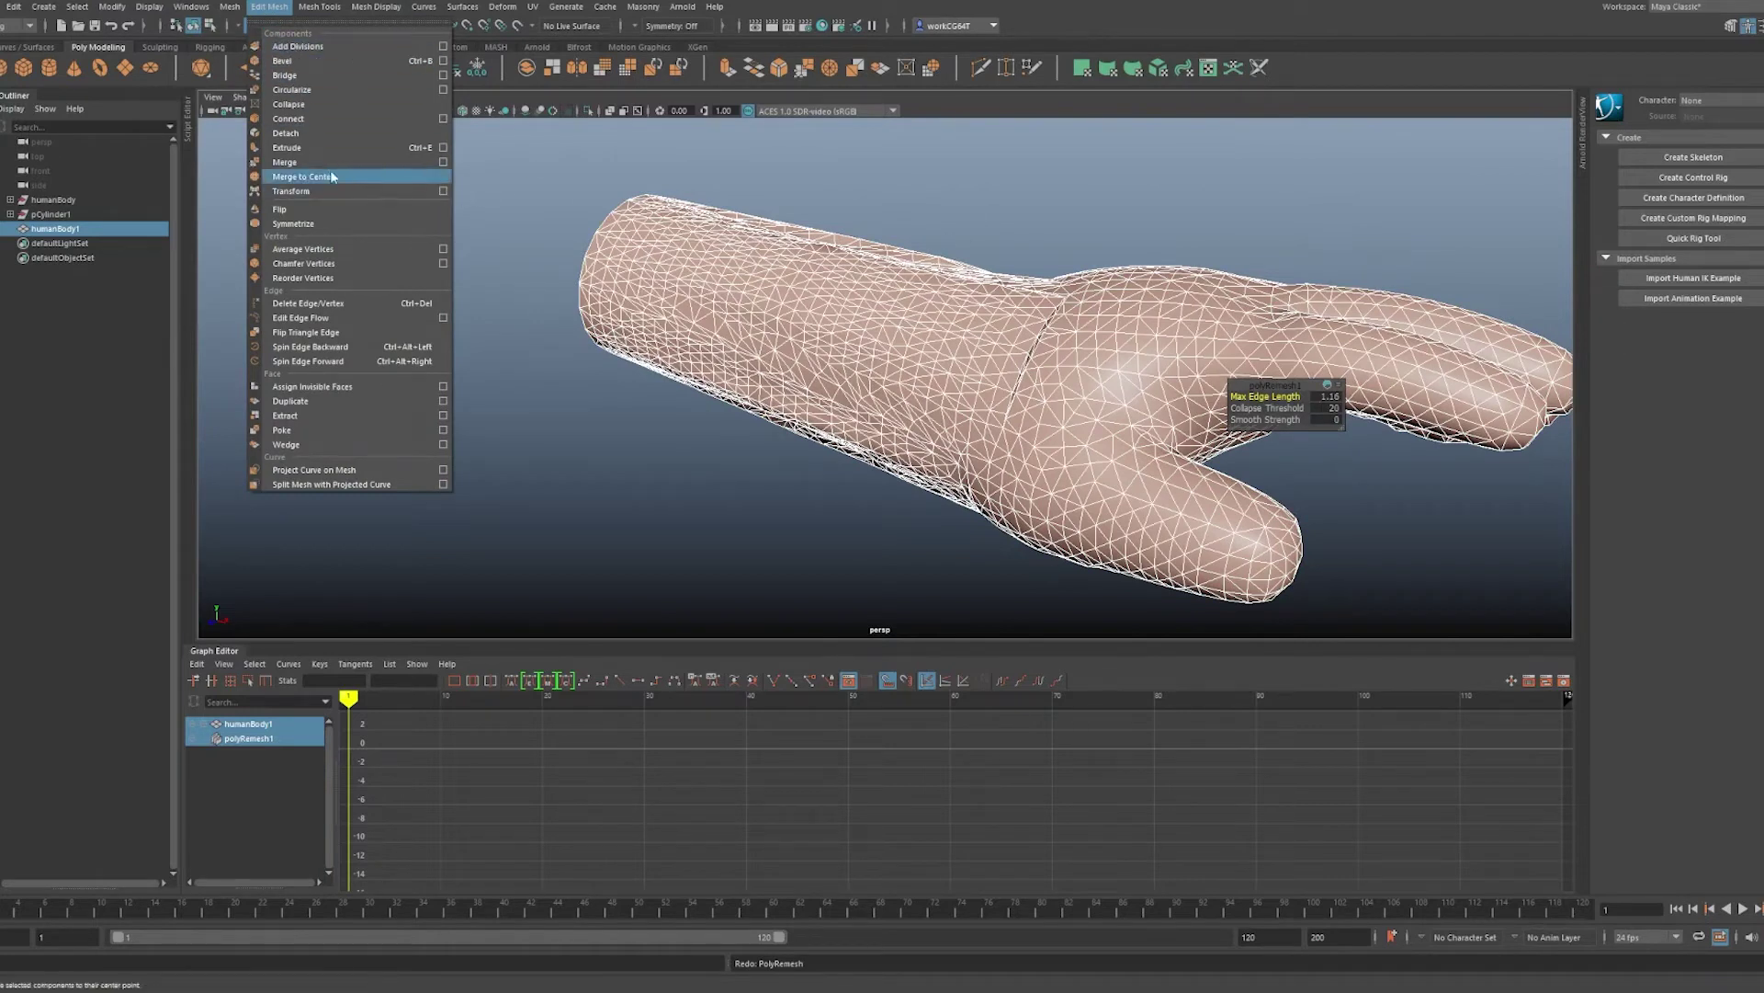
click(1009, 241)
click(1009, 241)
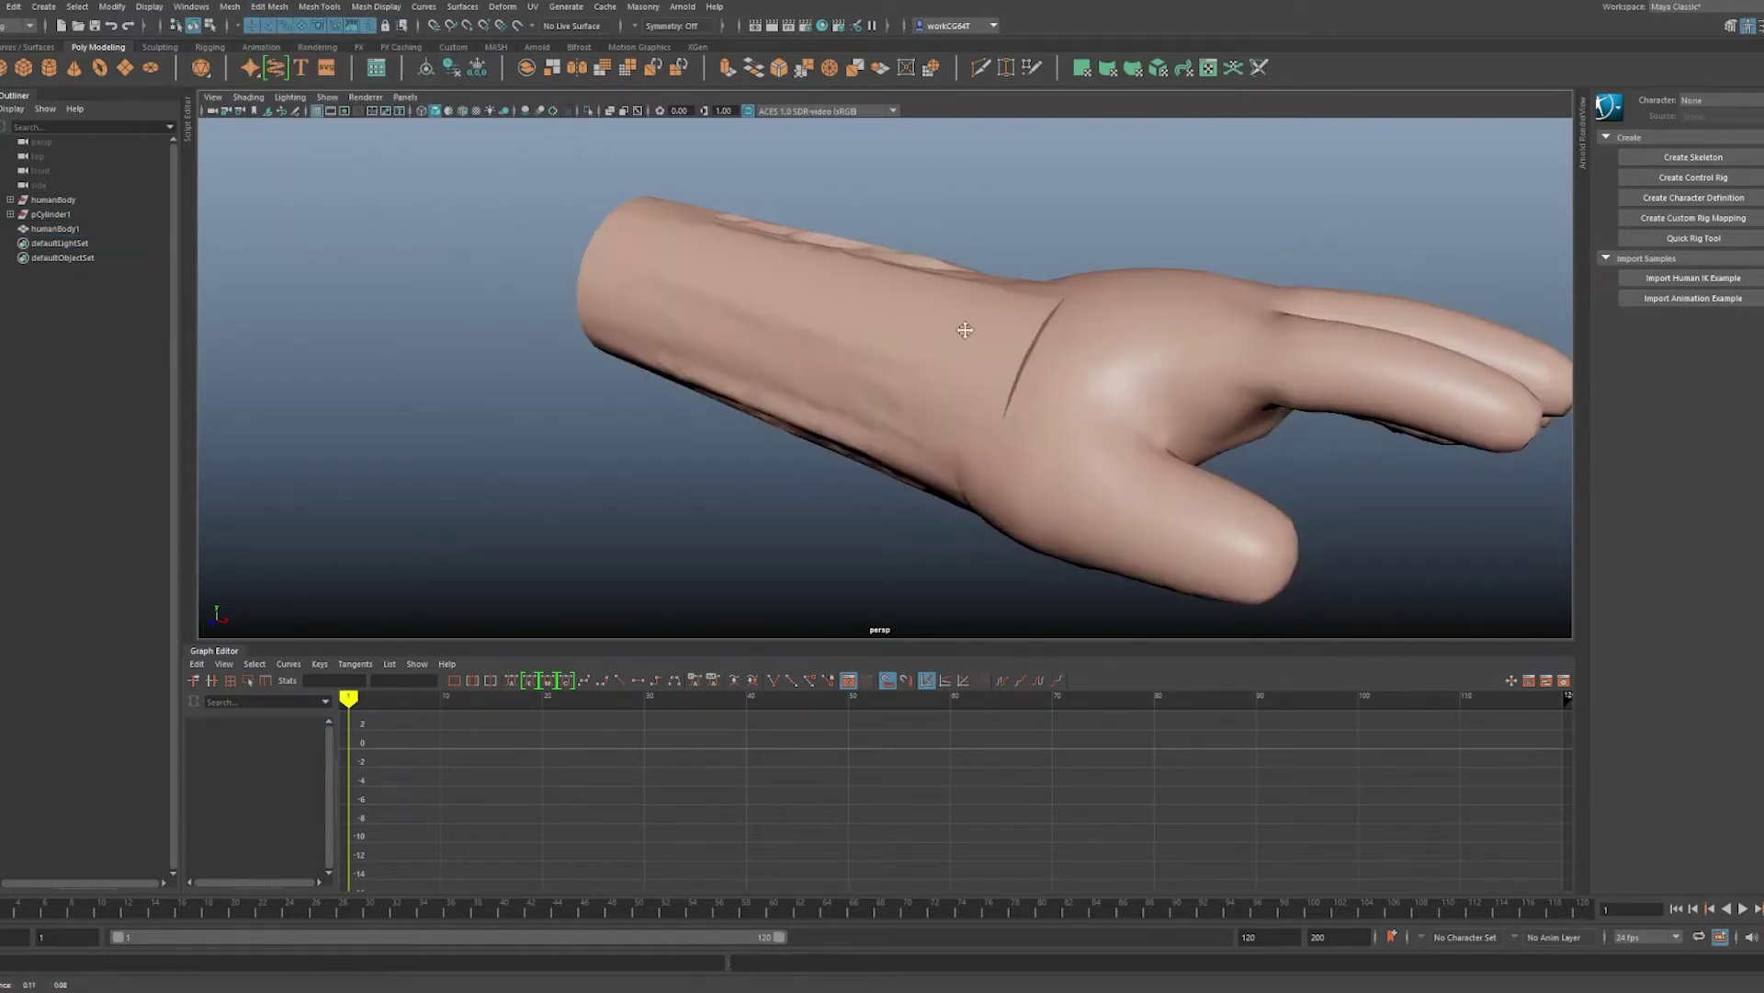
alt+middle_drag(967, 331, 749, 354)
click(749, 354)
alt+drag(749, 354, 888, 366)
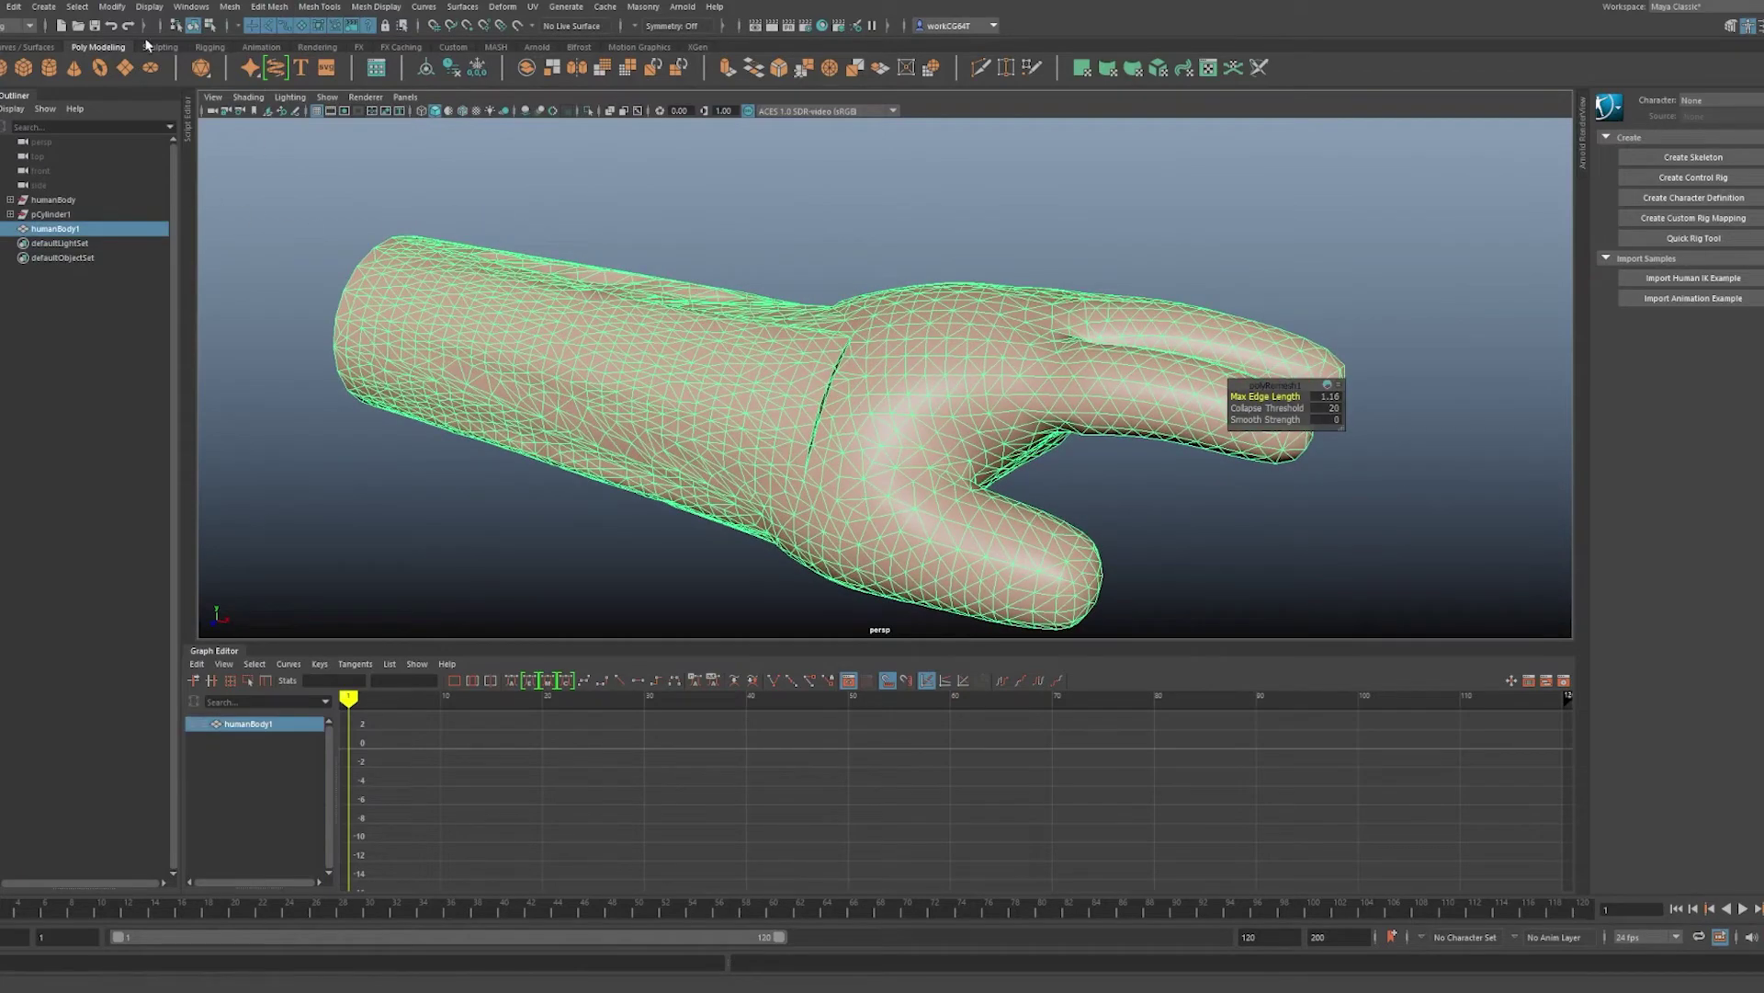
- Smooth the wrist seam between the forearm and the hand with the Smooth sculpting tool
click(37, 47)
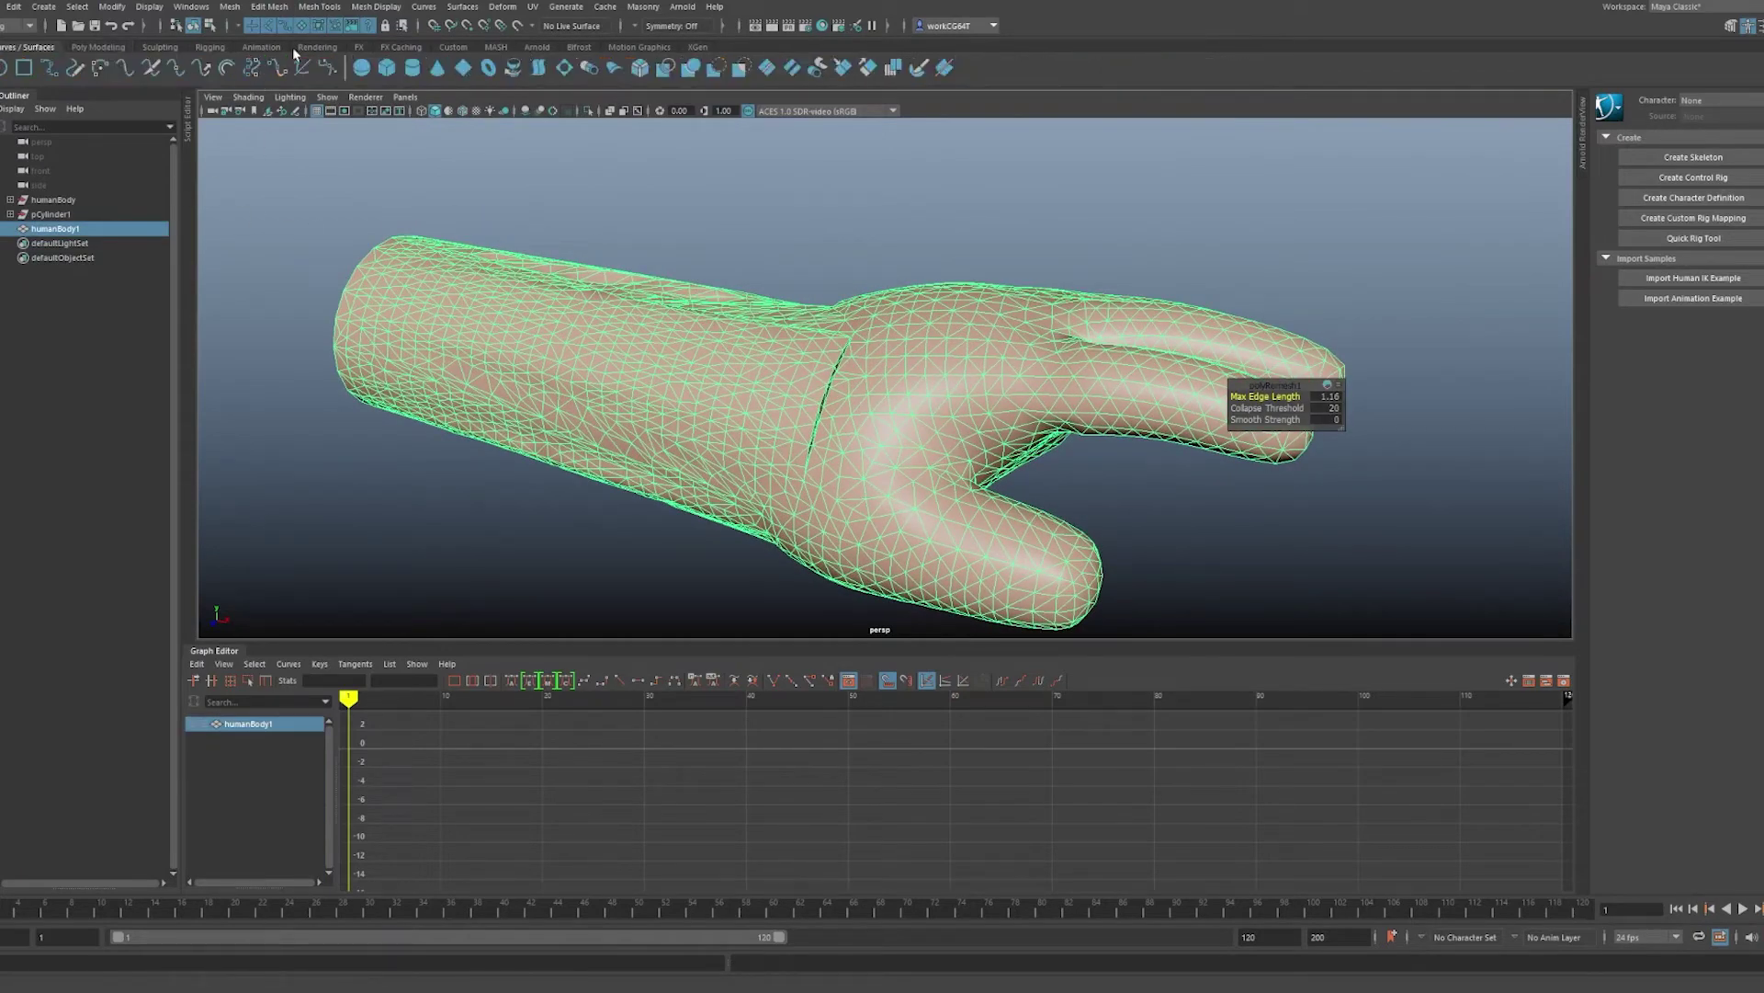
click(154, 48)
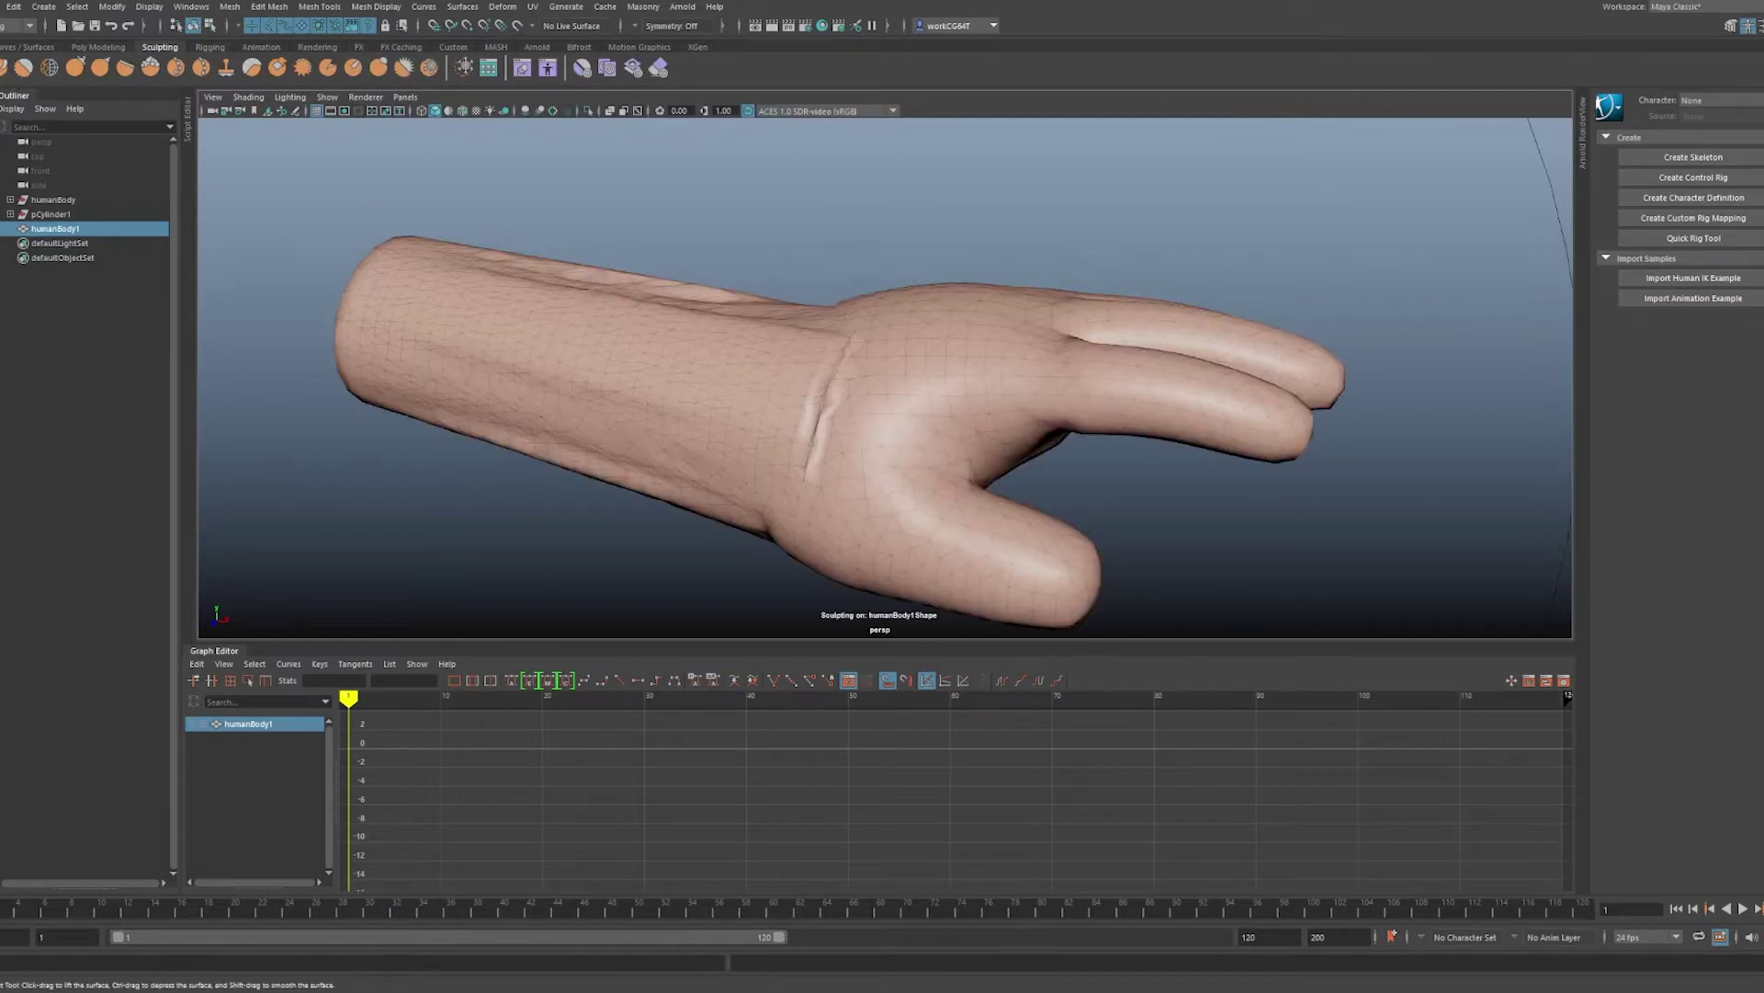
alt+right_drag(841, 405, 591, 394)
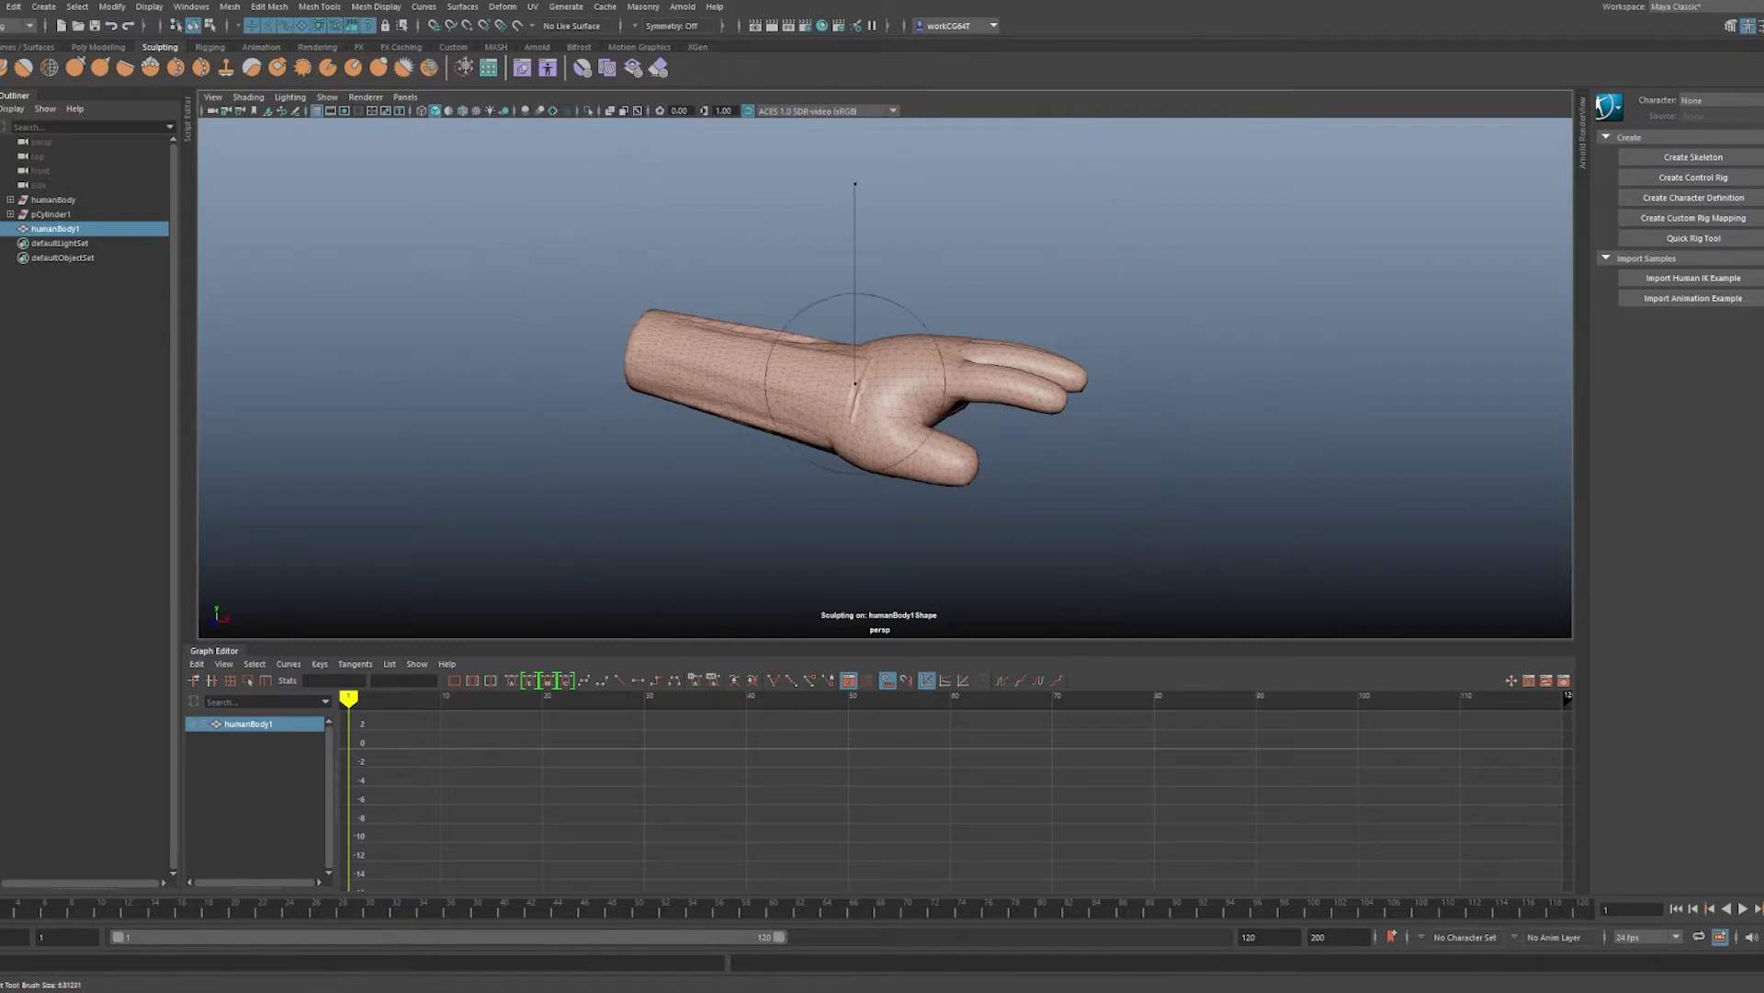
scroll(855, 396, up, 5)
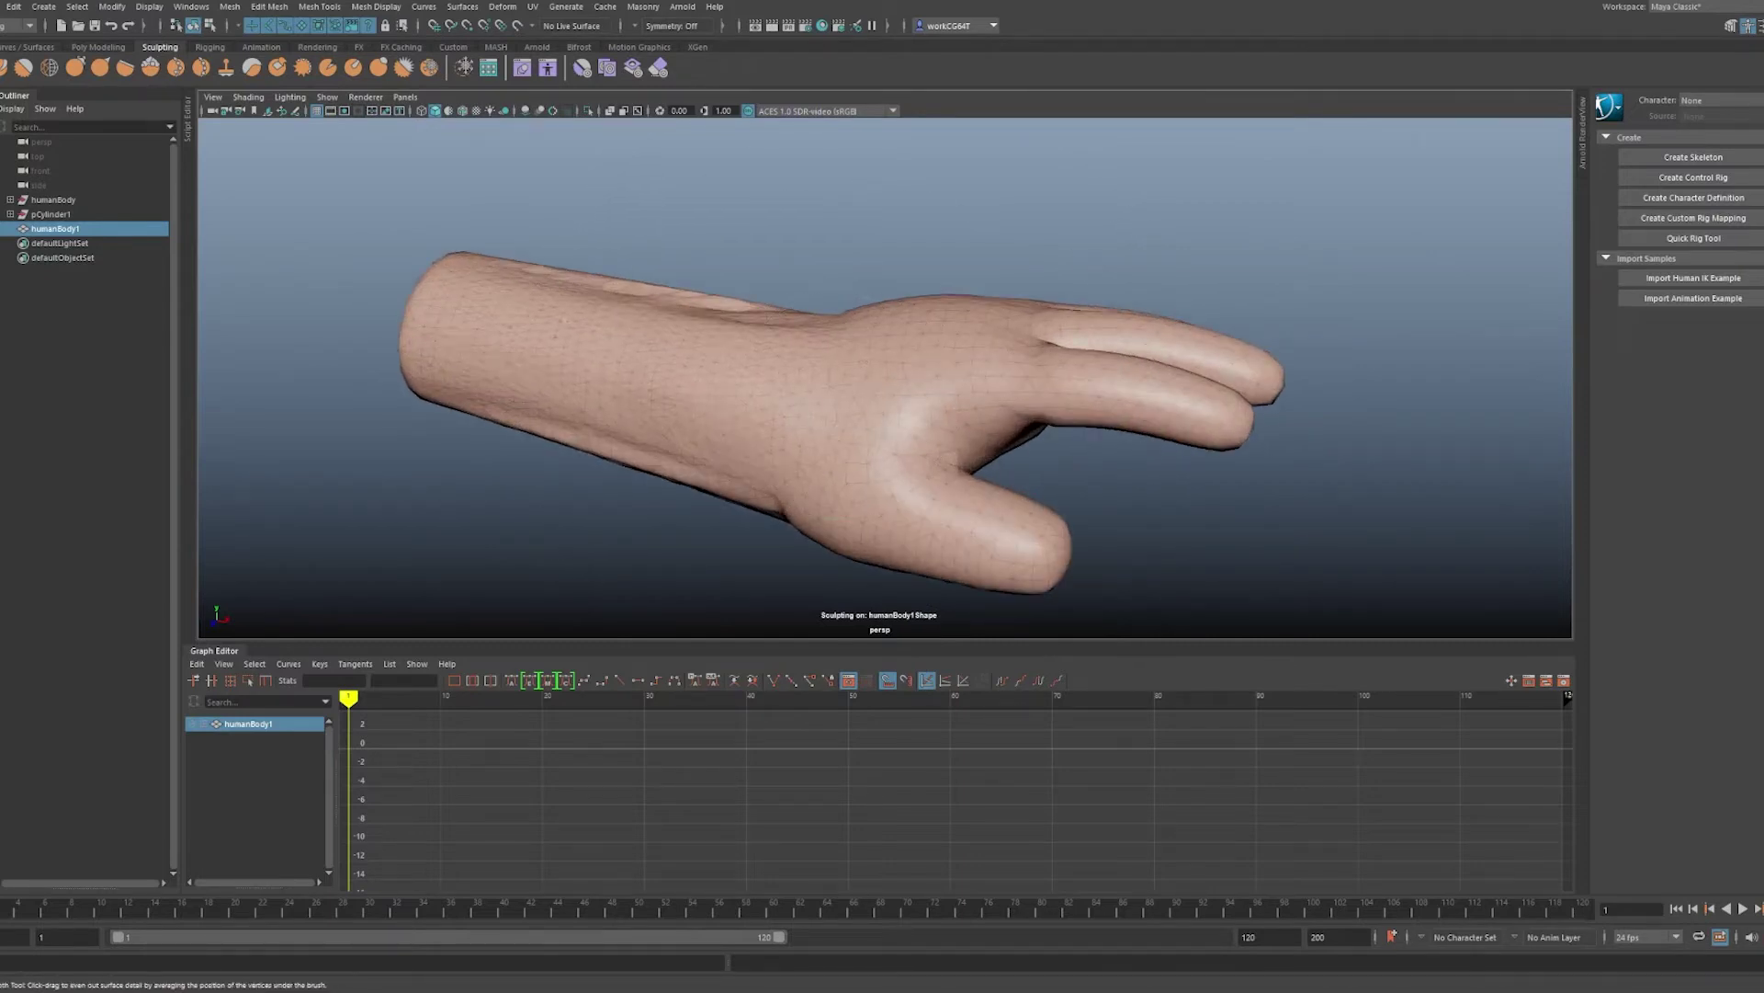
mouse_move(515, 271)
mouse_down()
mouse_move(717, 292)
mouse_move(818, 216)
mouse_up()
mouse_move(833, 347)
mouse_down()
mouse_move(561, 369)
mouse_move(432, 353)
mouse_move(643, 303)
mouse_move(864, 376)
mouse_up()
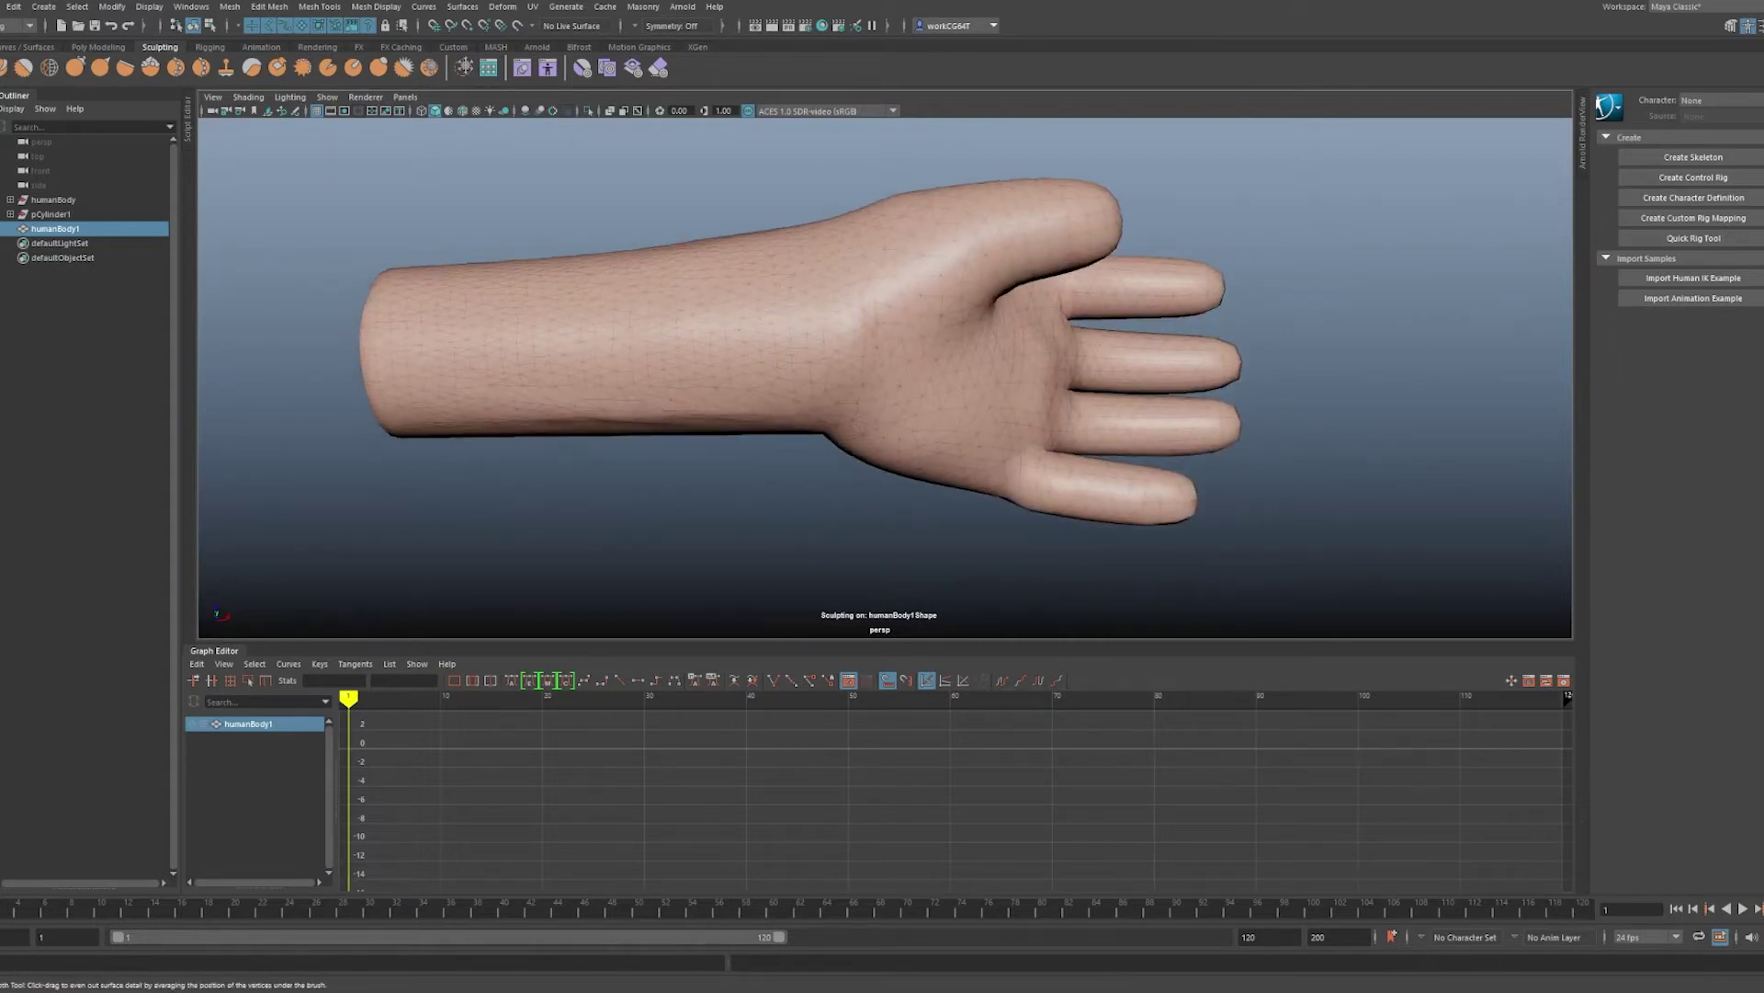
mouse_move(457, 389)
alt+mouse_down()
mouse_move(606, 372)
mouse_move(713, 457)
mouse_move(551, 395)
mouse_move(845, 269)
alt+mouse_up()
- Leave sculpting, reselect the combined hand and forearm mesh, and apply Retopologize to it
key(q)
click(830, 285)
click(970, 397)
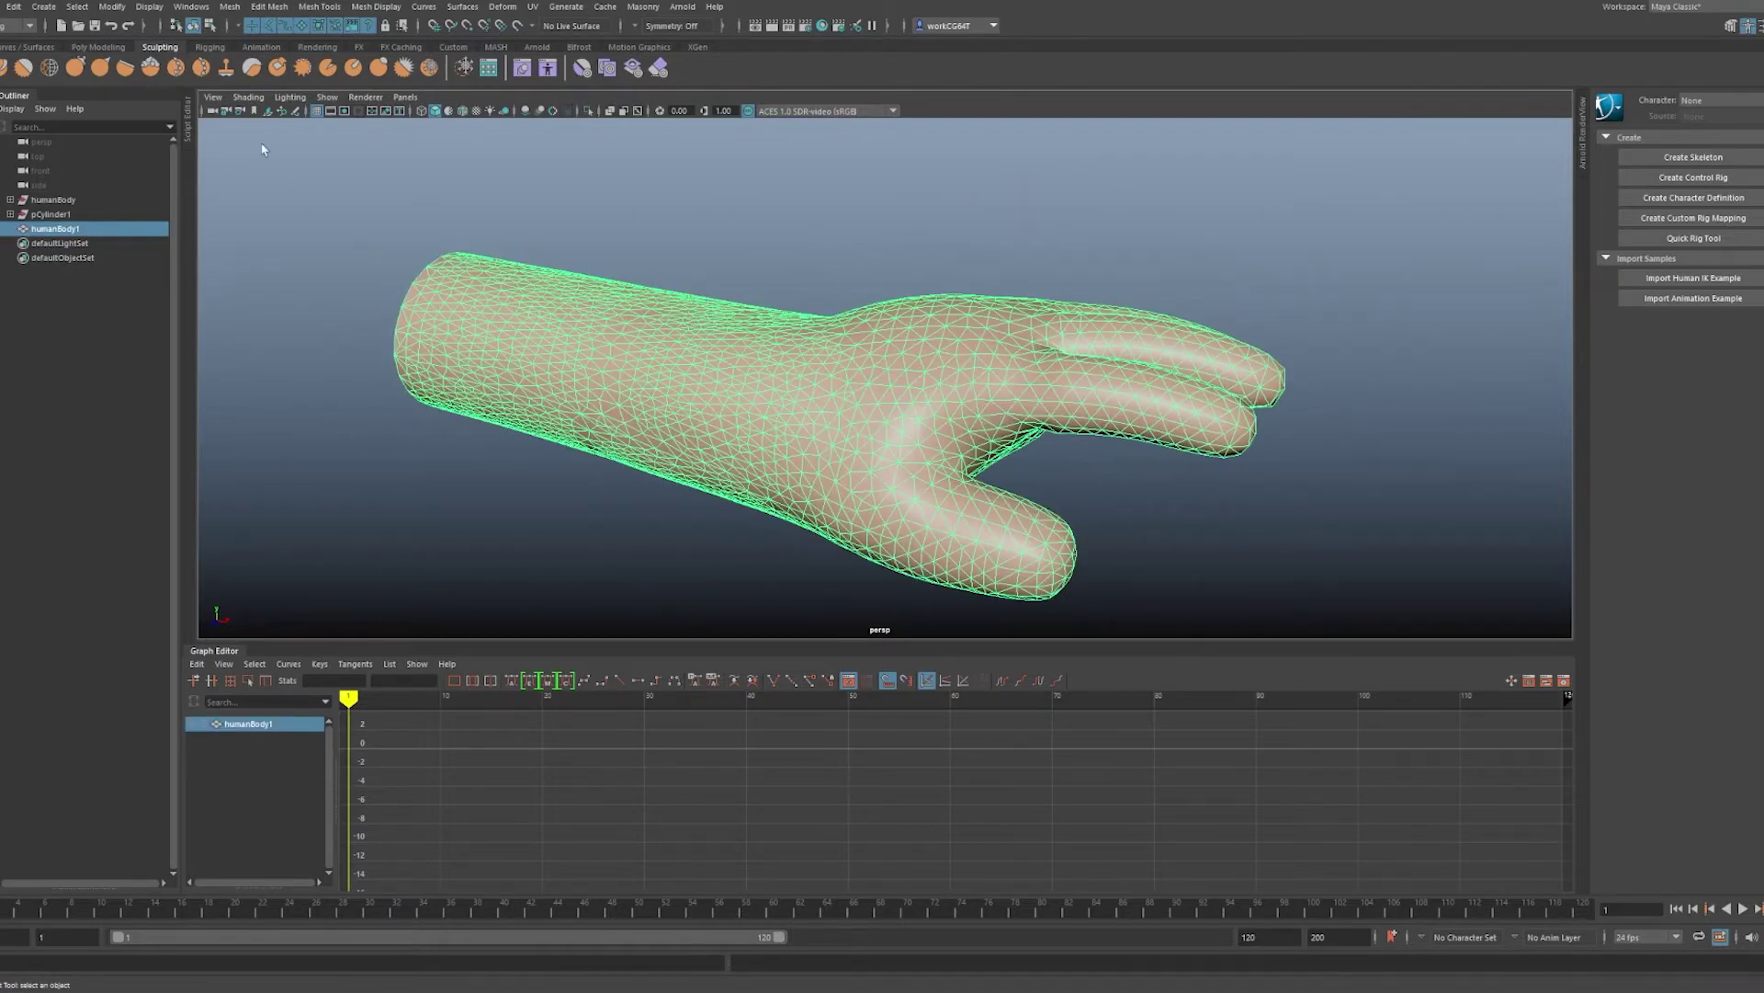
click(200, 7)
mouse_move(226, 11)
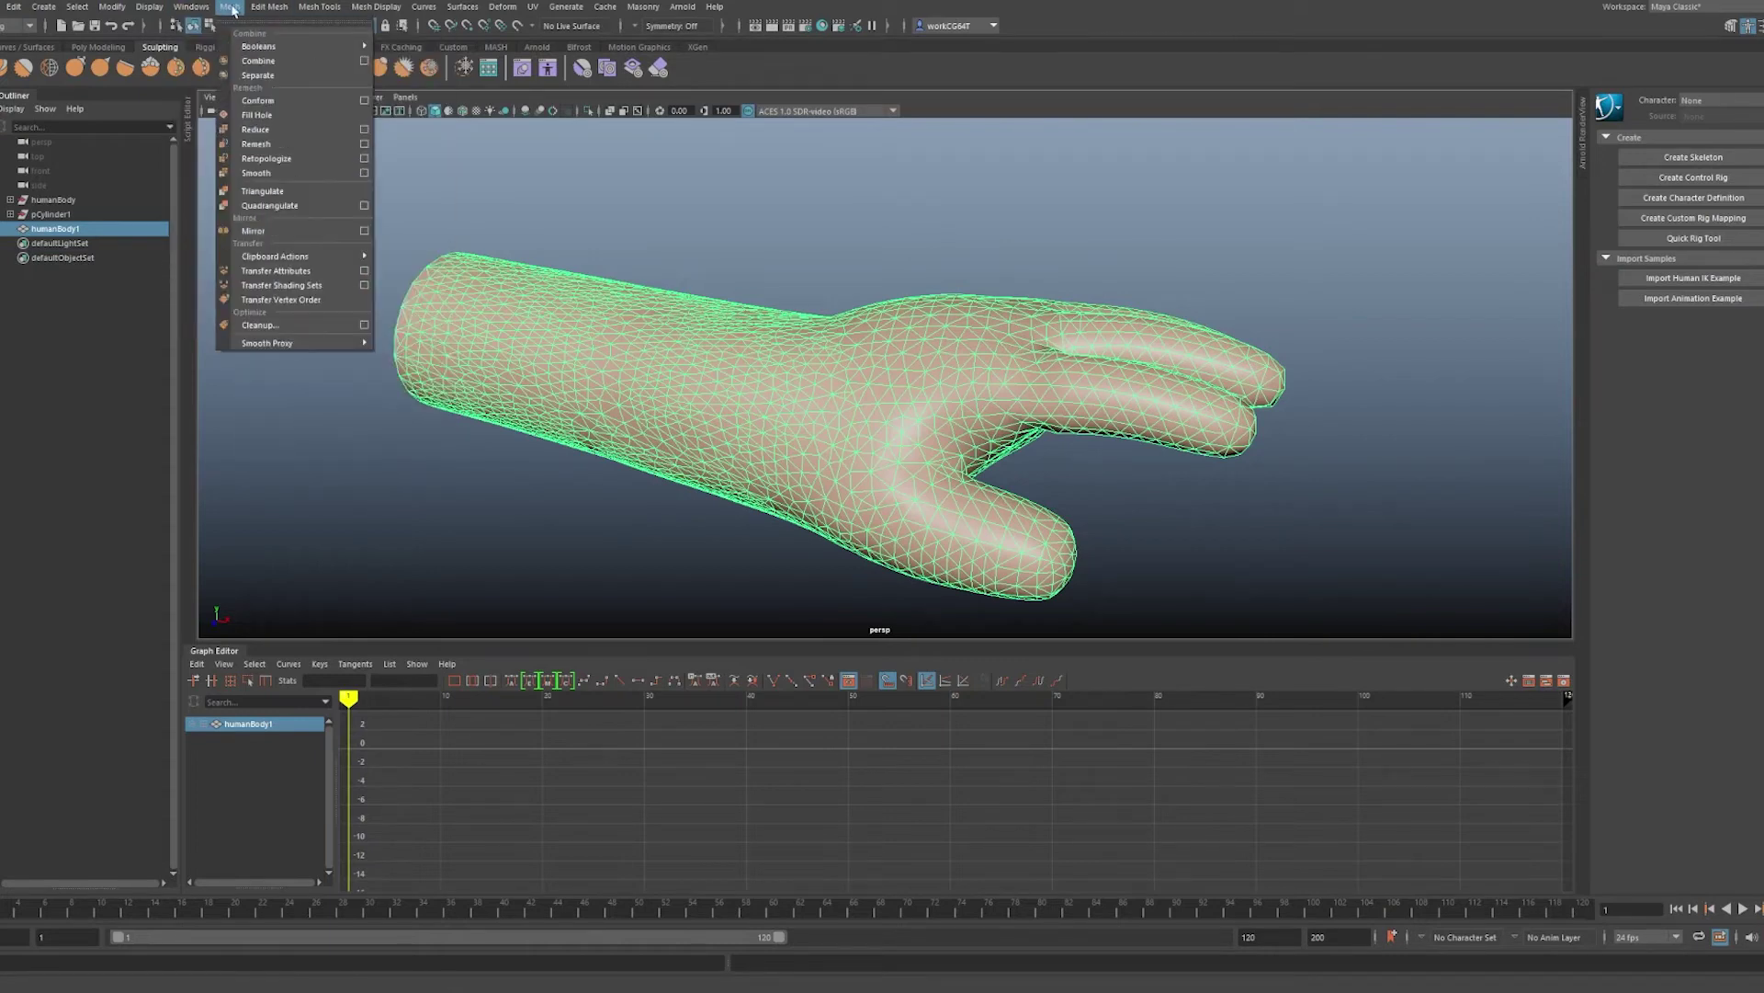
click(272, 158)
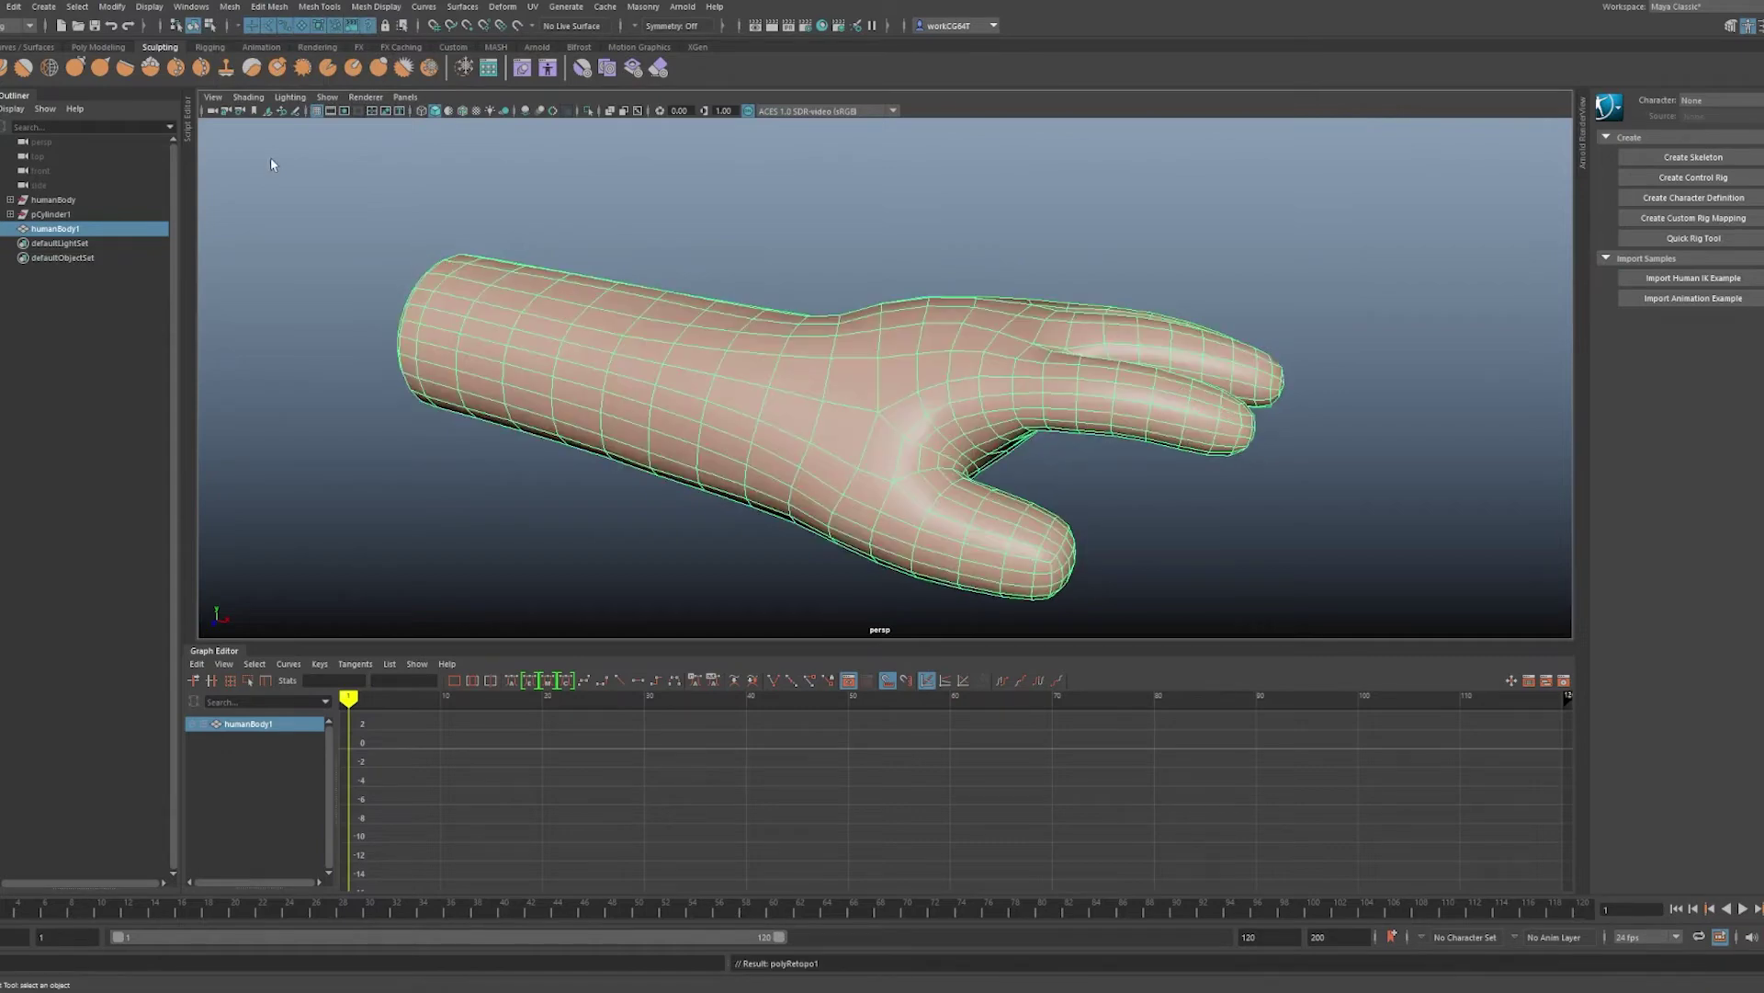
- Examine the retopologized hand and forearm from several angles, checking the quad flow and the shaded surface
alt+drag(919, 367, 974, 287)
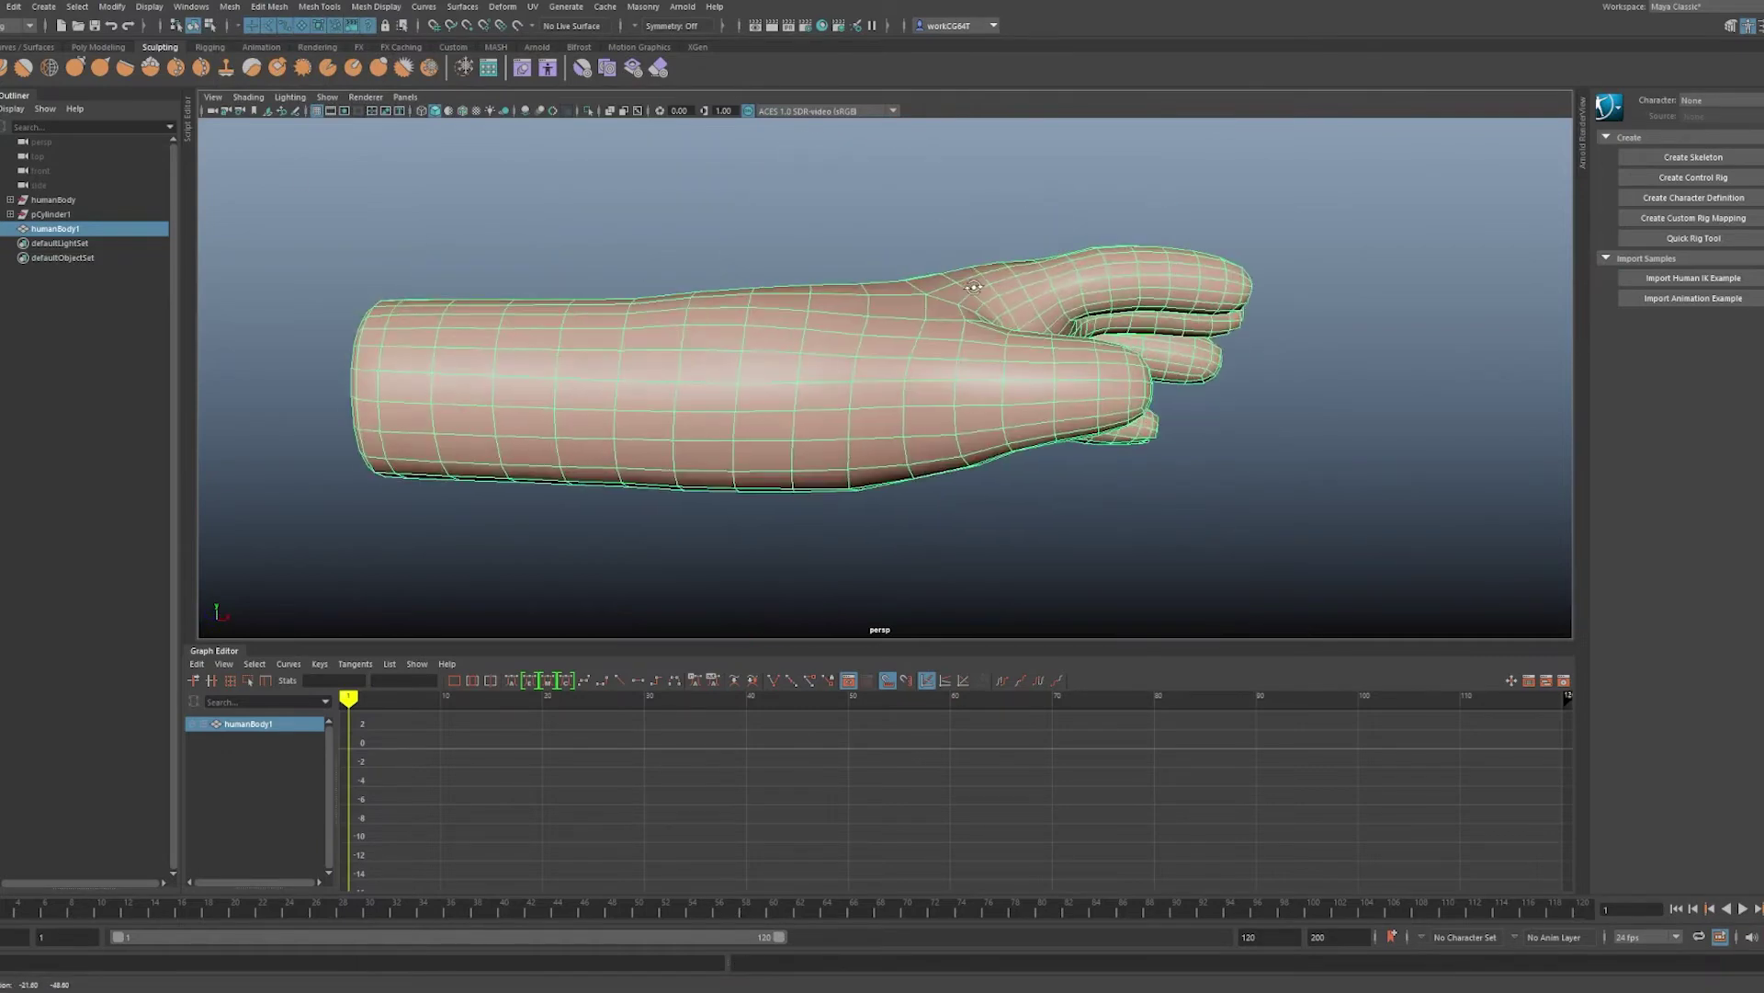
click(846, 201)
scroll(846, 201, down, 3)
alt+drag(846, 202, 968, 348)
scroll(859, 432, up, 5)
click(859, 432)
scroll(989, 477, down, 3)
click(1009, 478)
scroll(934, 460, down, 3)
click(1010, 363)
key(e)
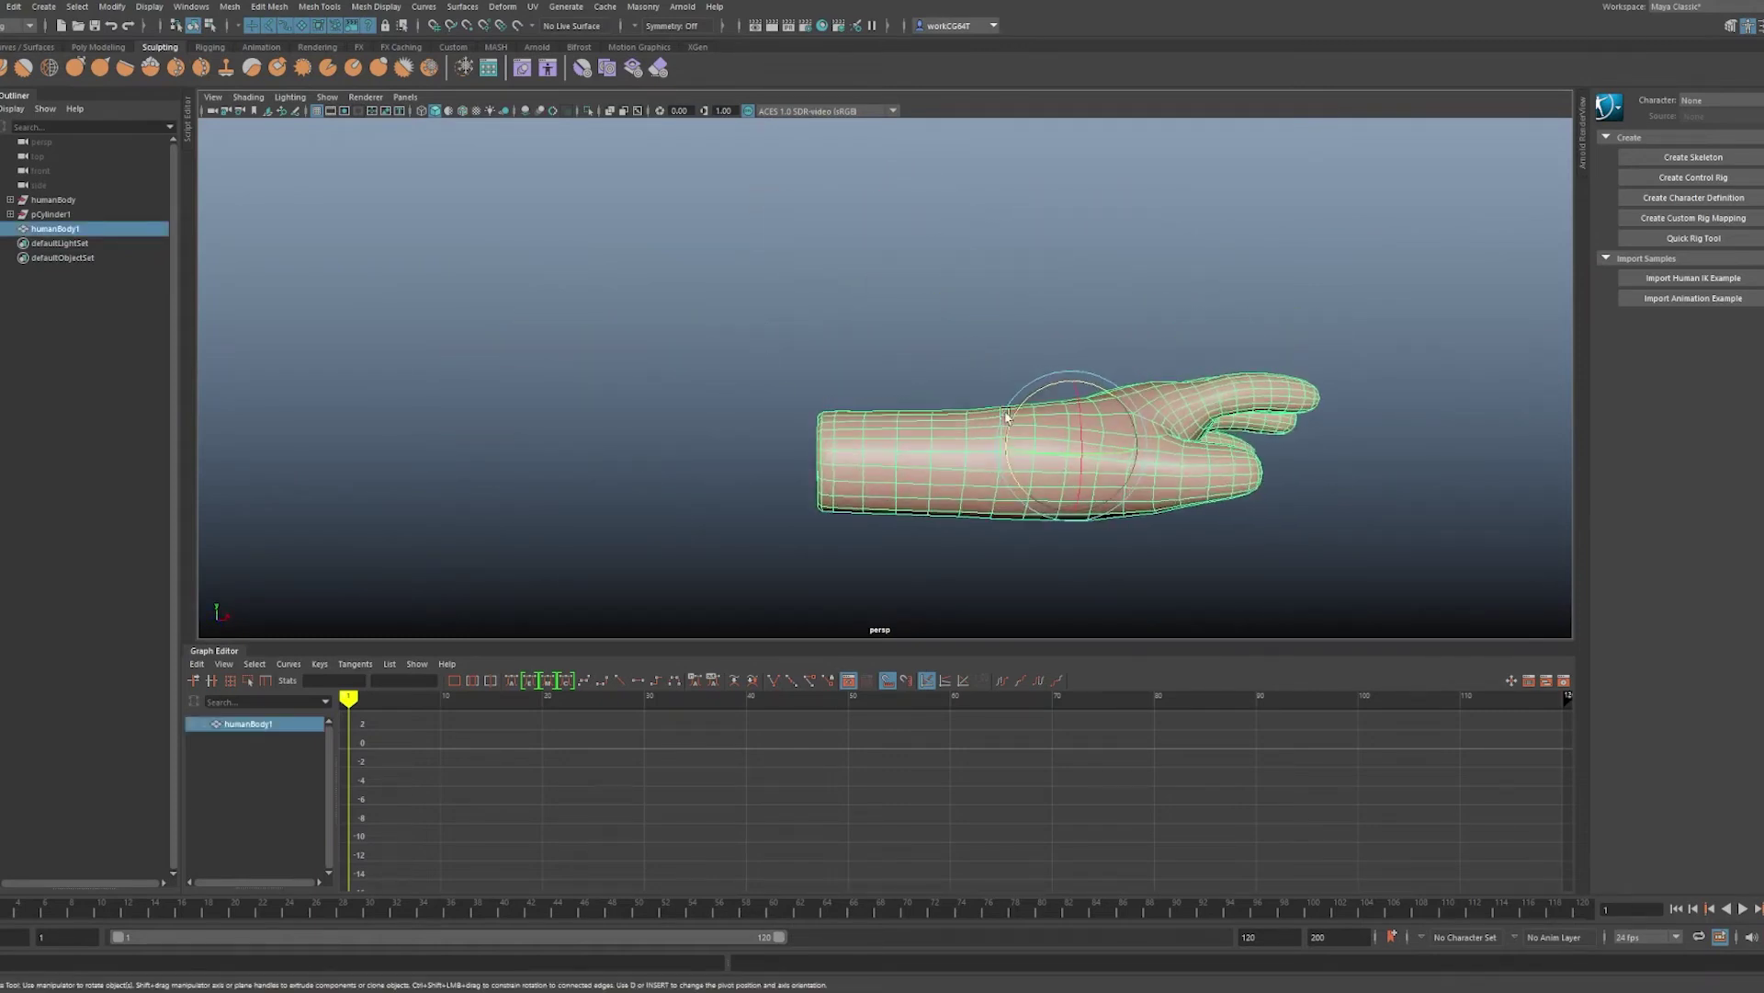
click(1037, 298)
scroll(983, 413, up, 5)
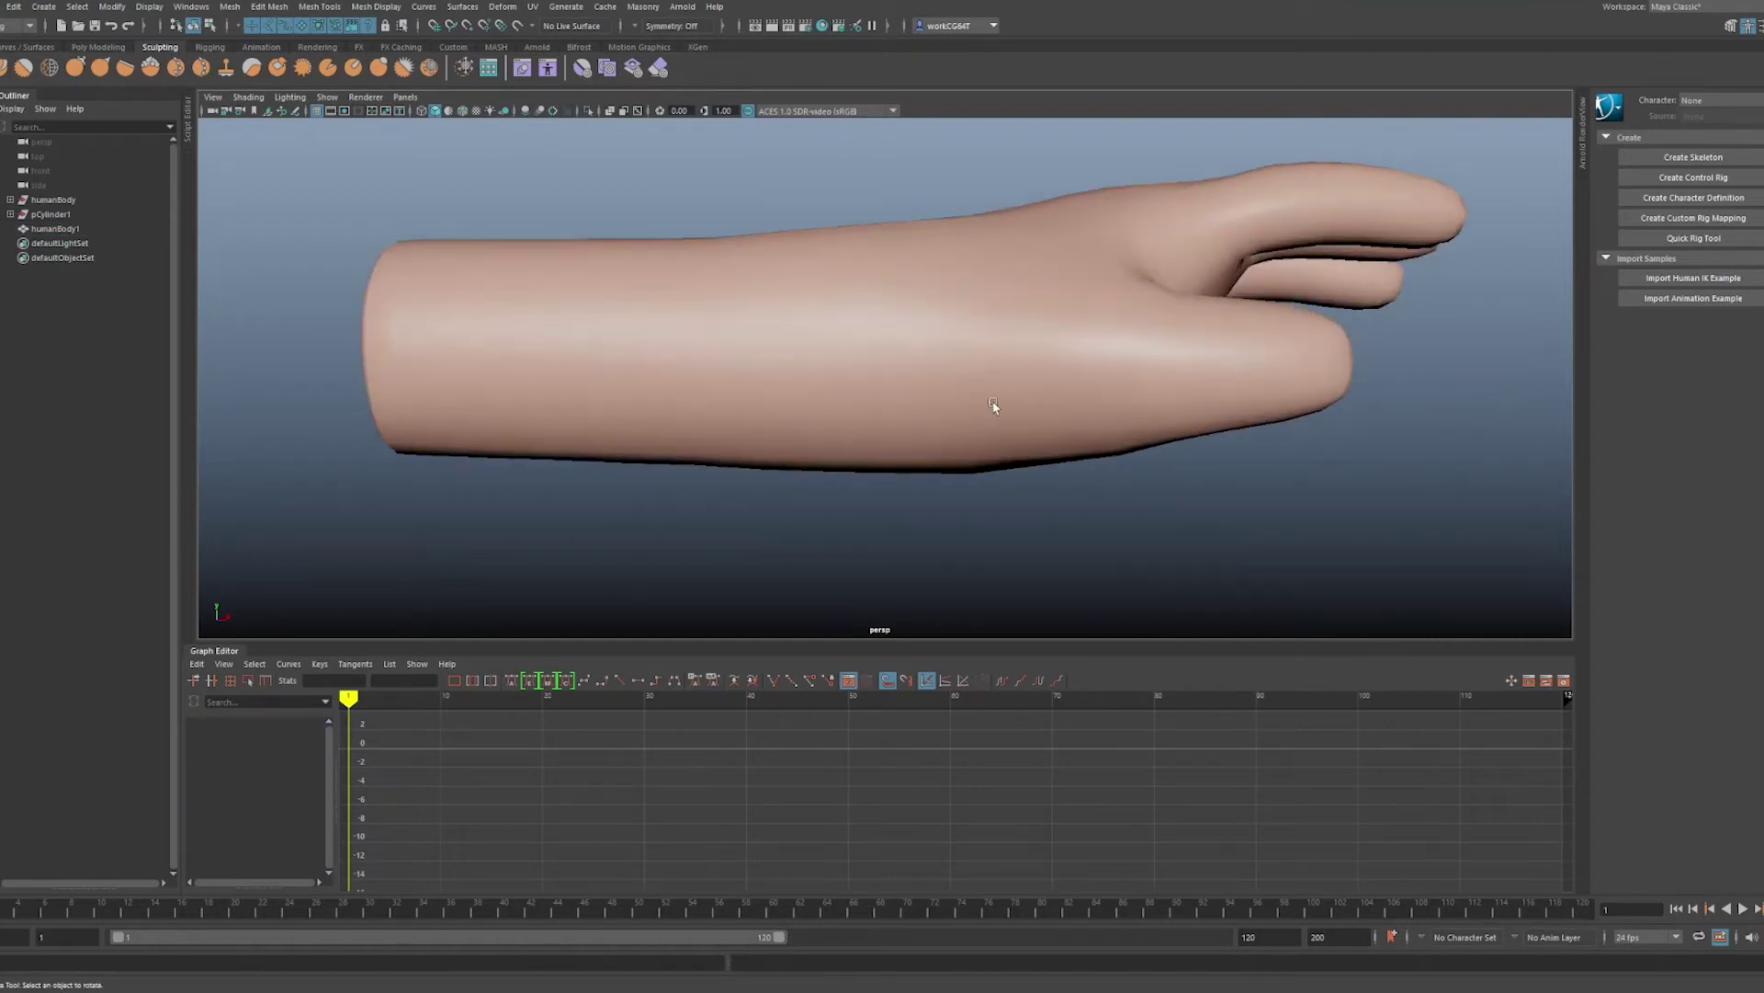
scroll(990, 370, down, 3)
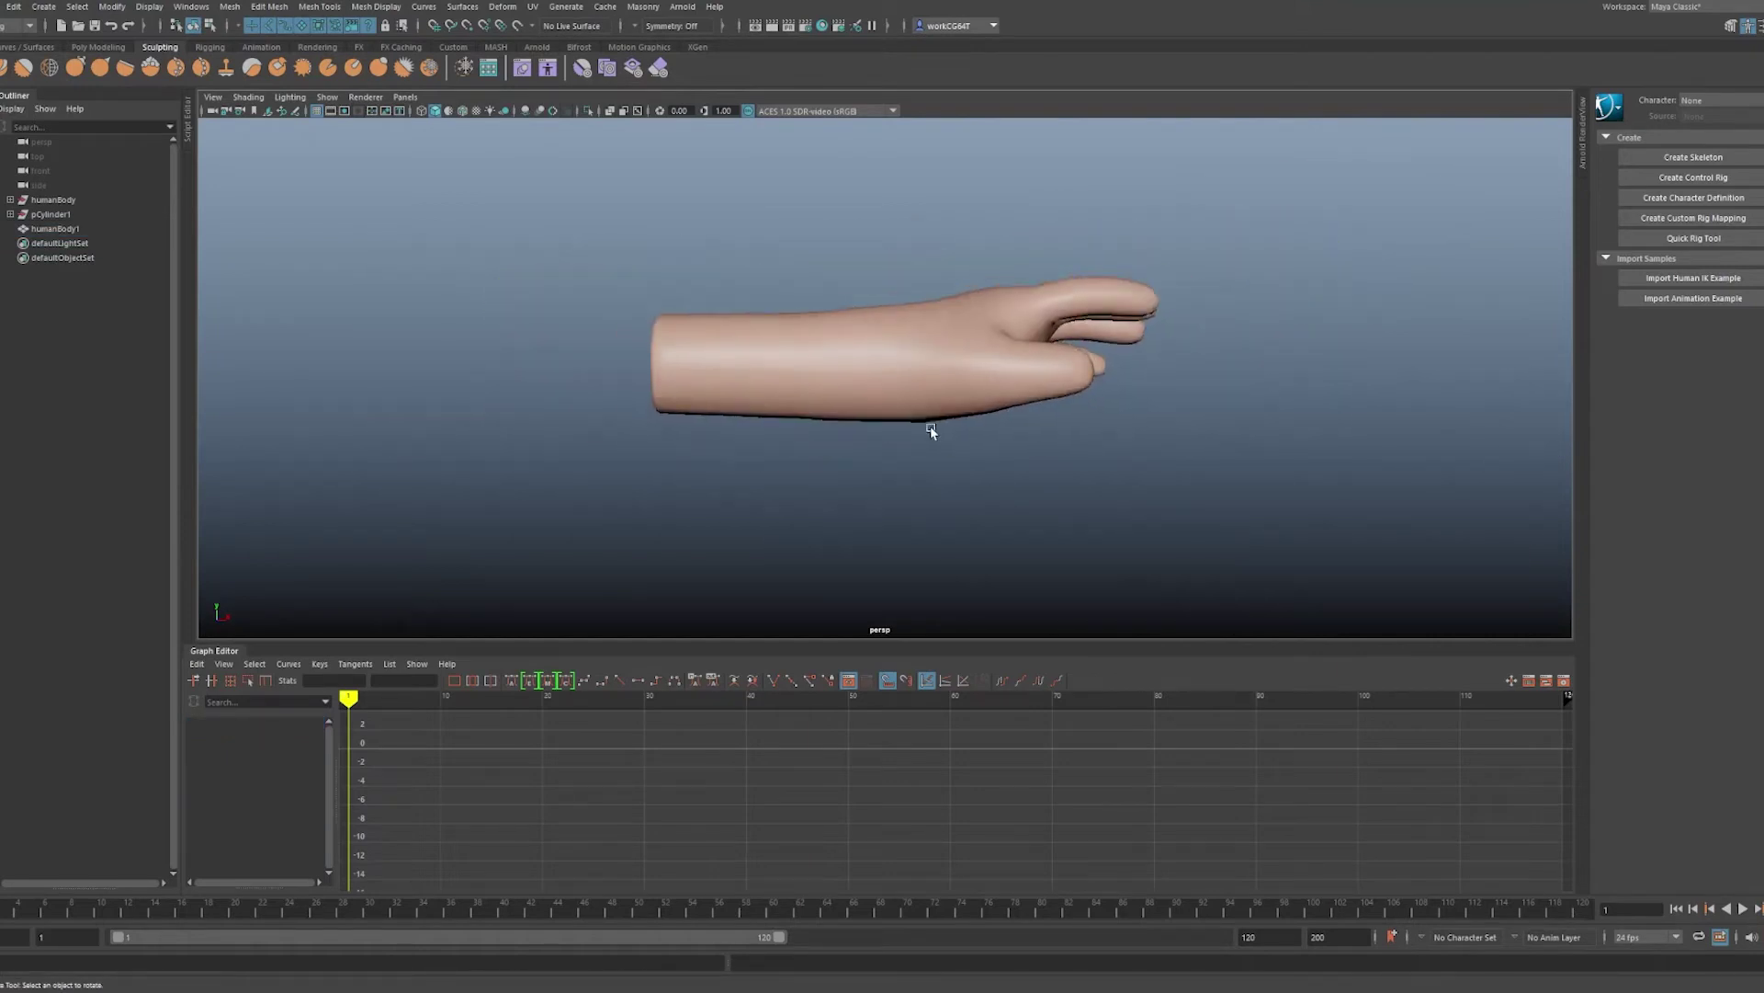
alt+drag(934, 426, 879, 347)
click(937, 461)
scroll(899, 420, up, 2)
alt+drag(899, 420, 911, 475)
click(1332, 371)
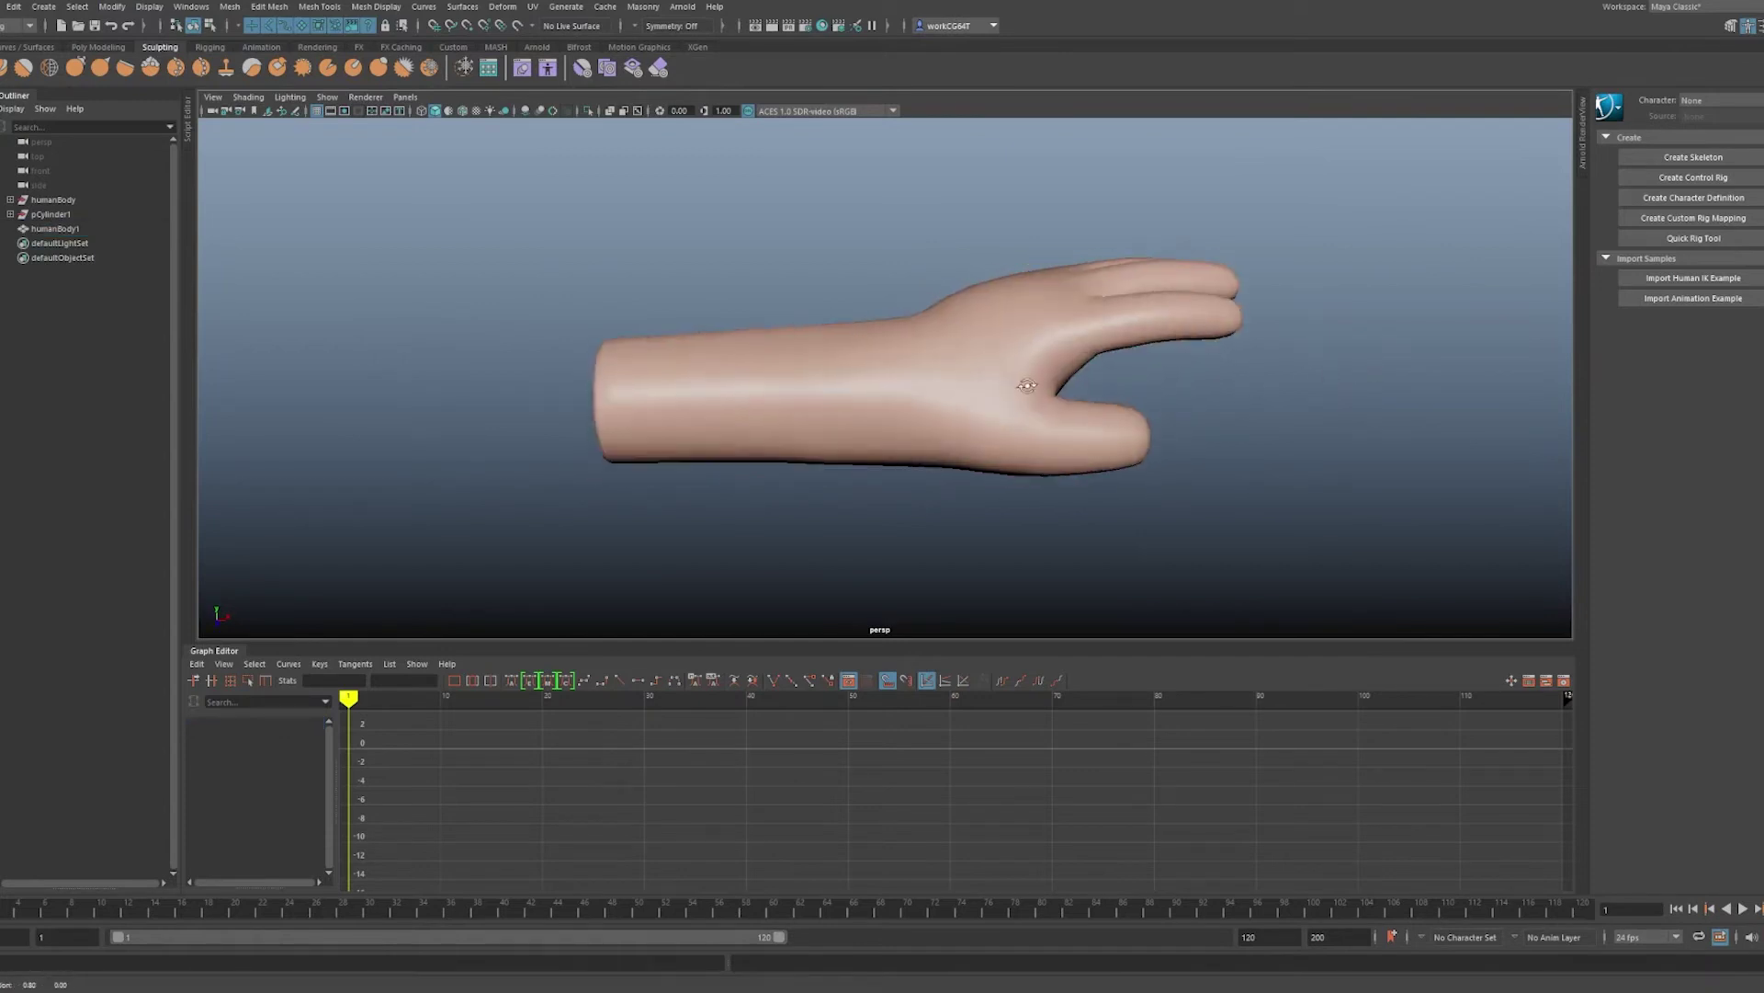
alt+drag(1332, 371, 981, 411)
key(q)
click(981, 410)
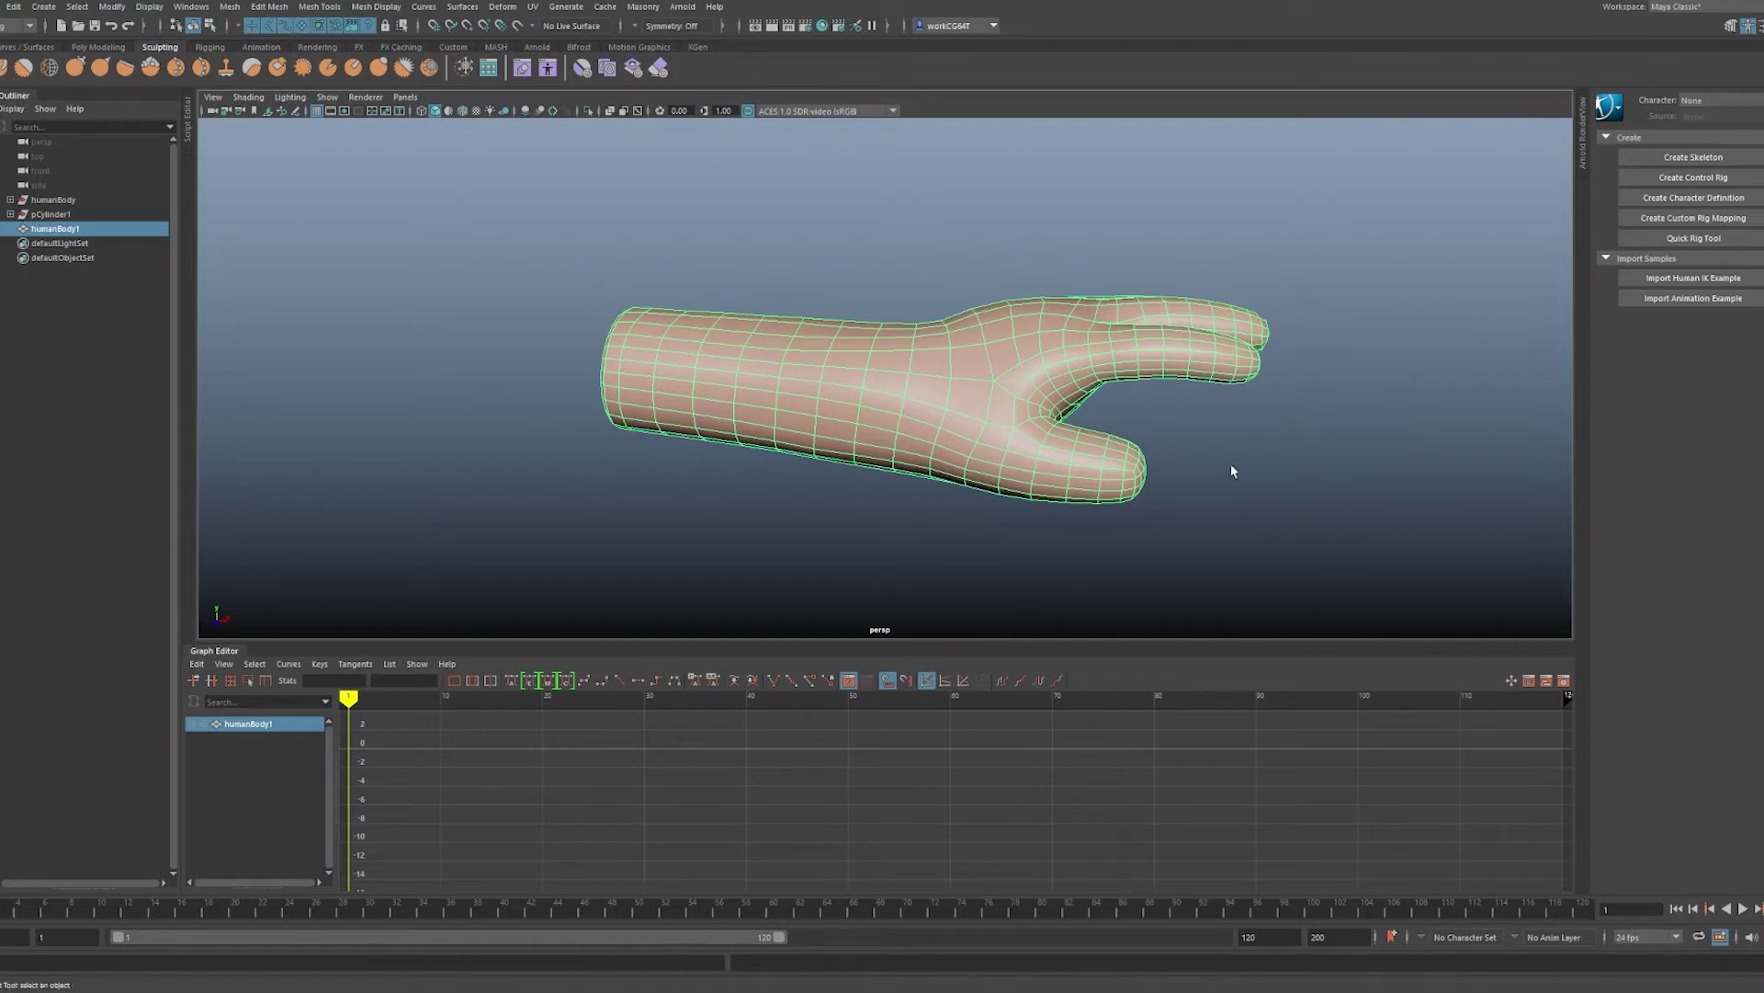
click(1270, 402)
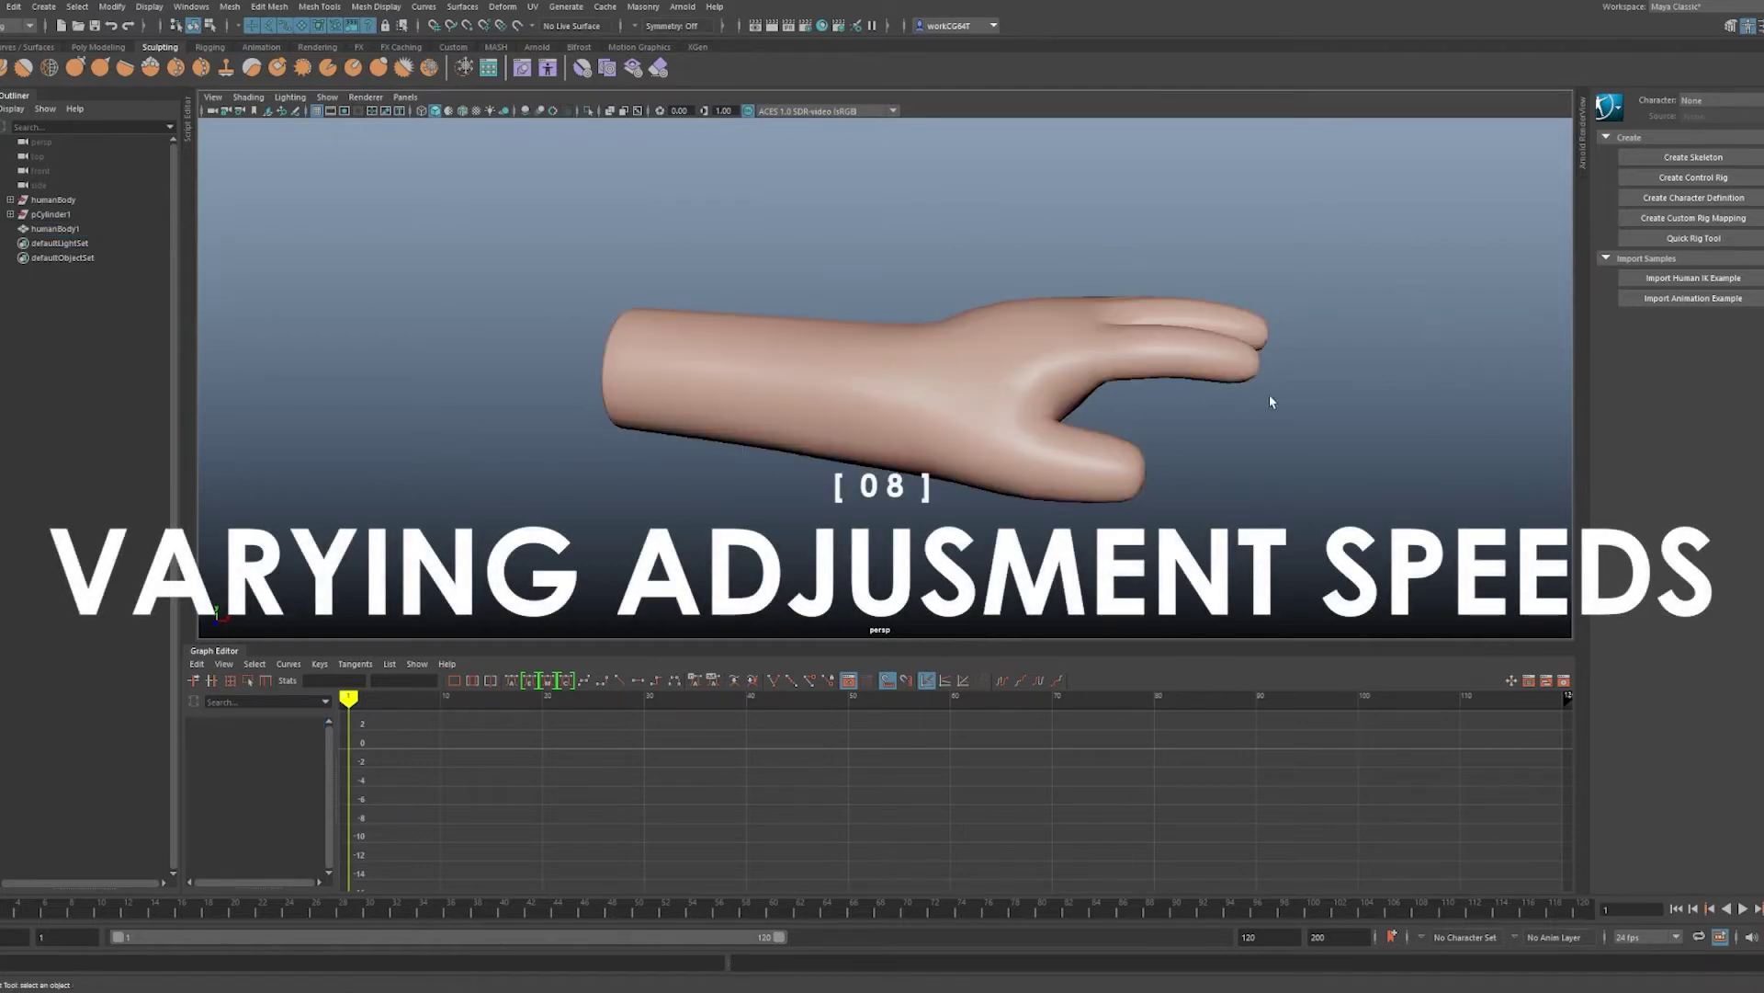
- Select the hand and forearm mesh, show its transform channels, and delete its construction history
click(1015, 352)
alt+drag(1015, 352, 894, 350)
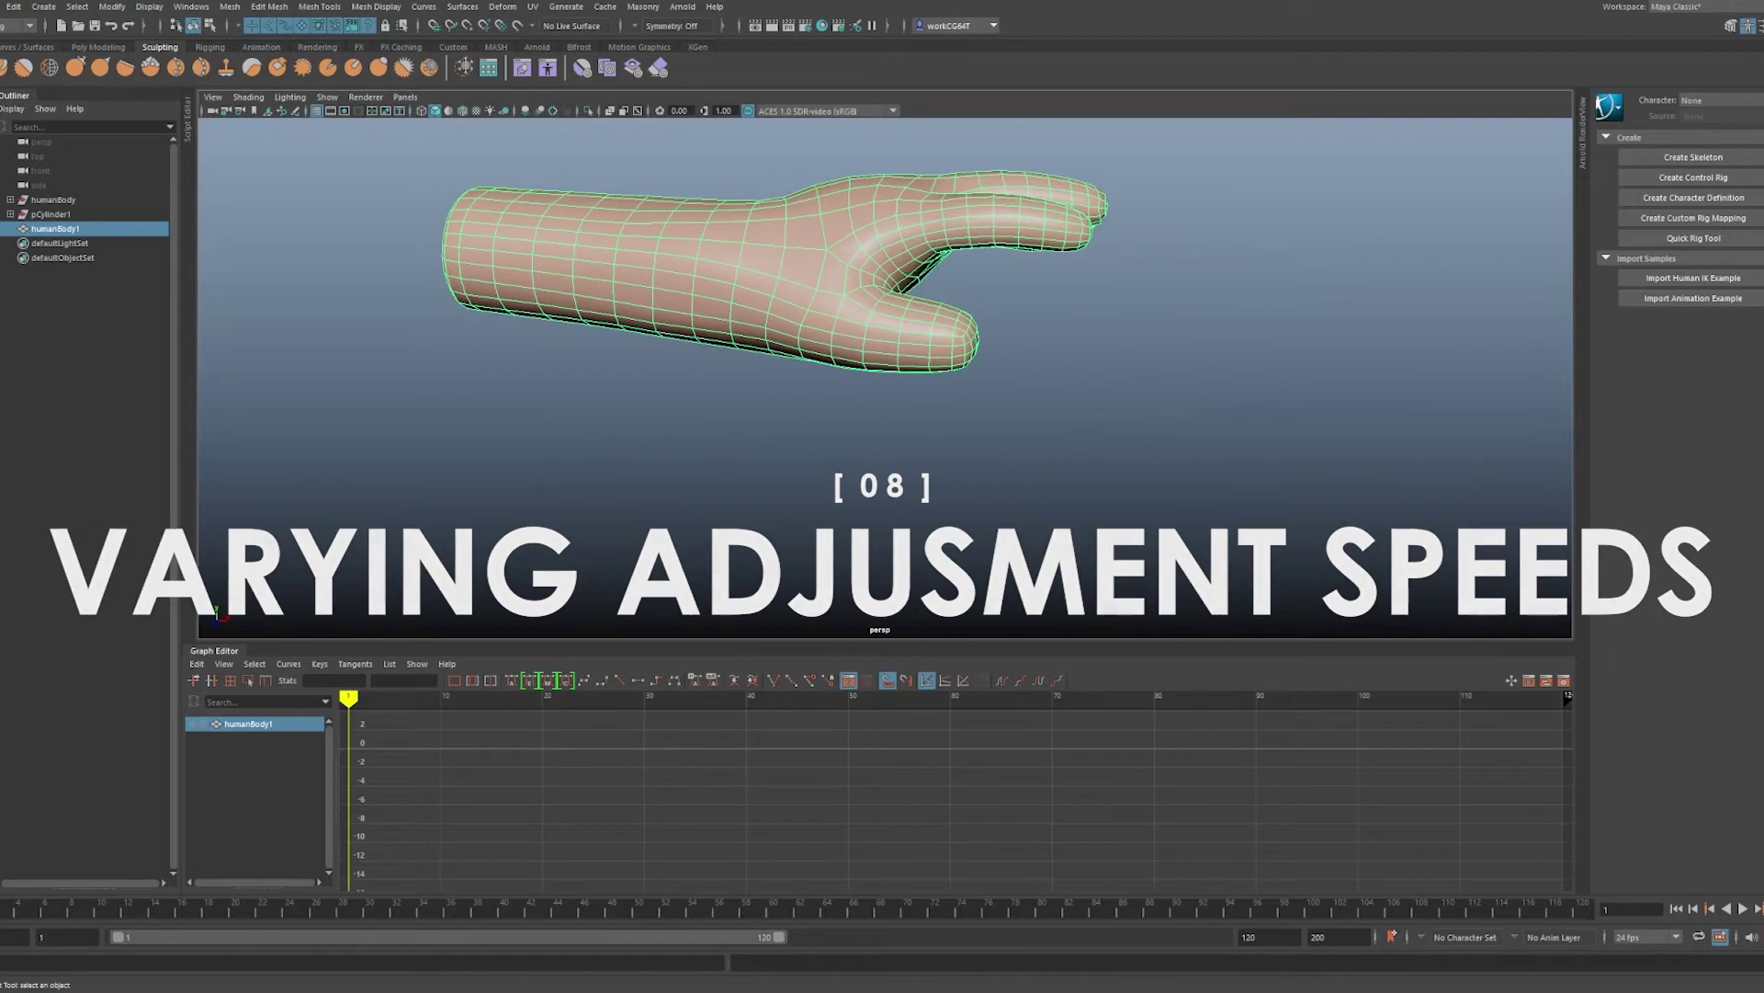
alt+middle_drag(946, 440, 1037, 459)
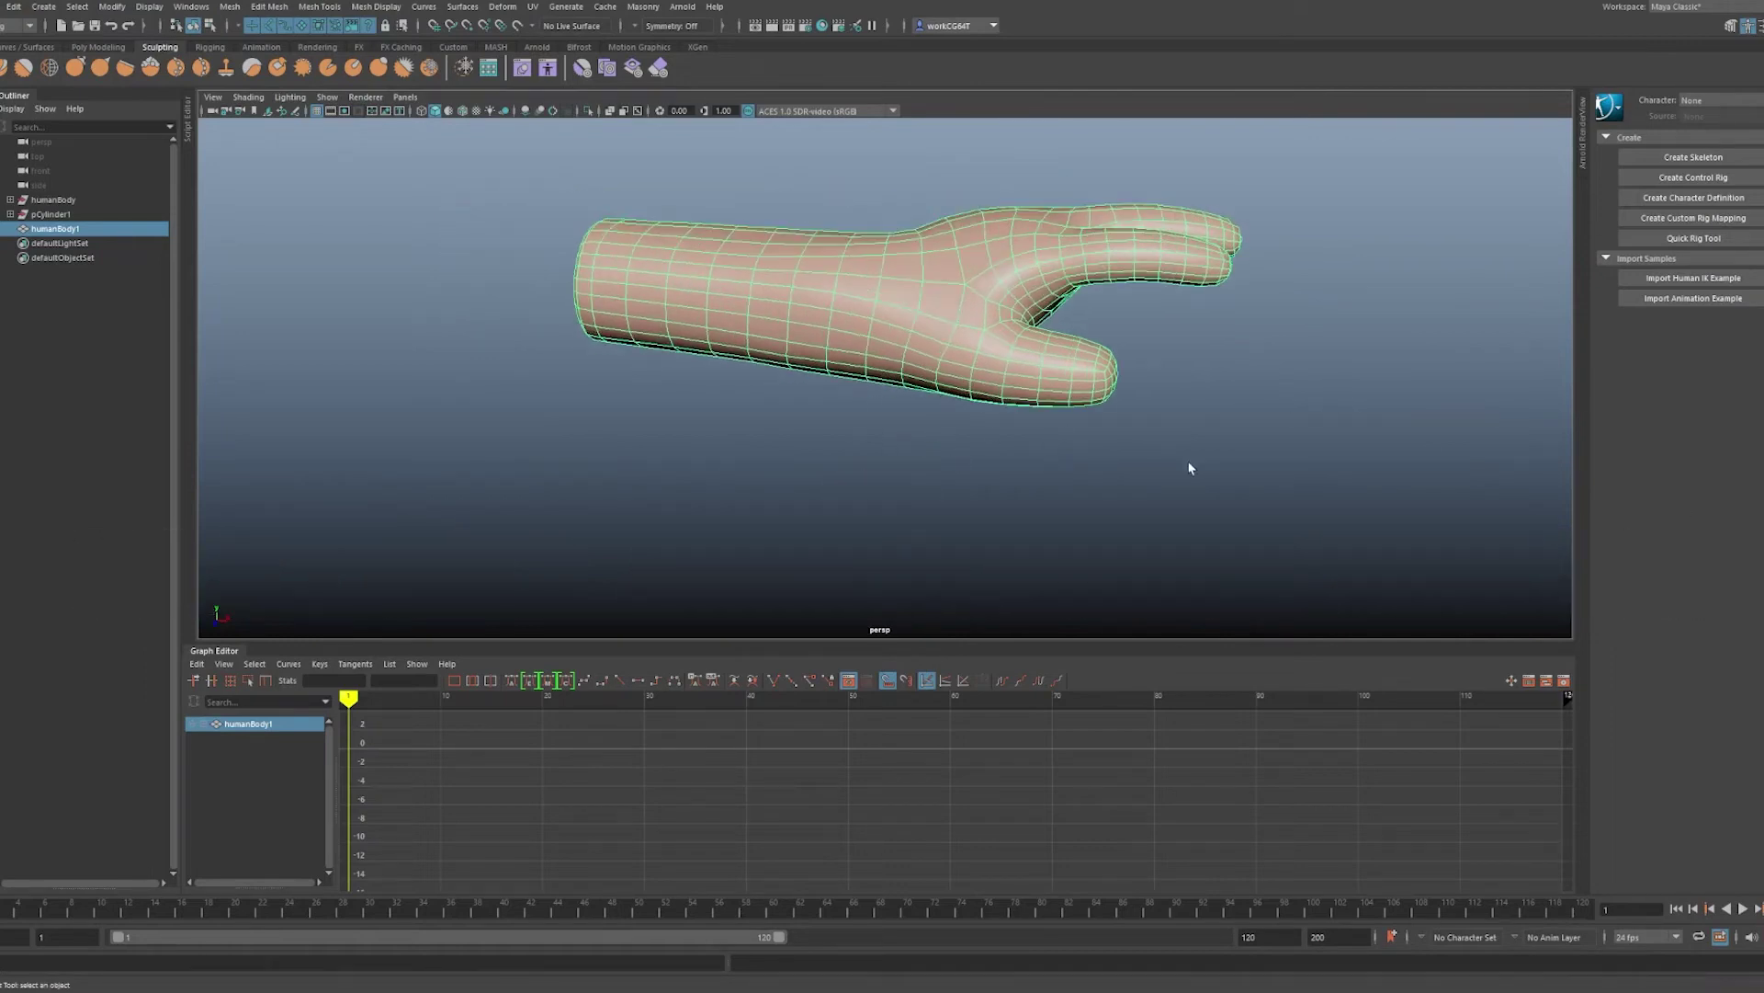
key(w)
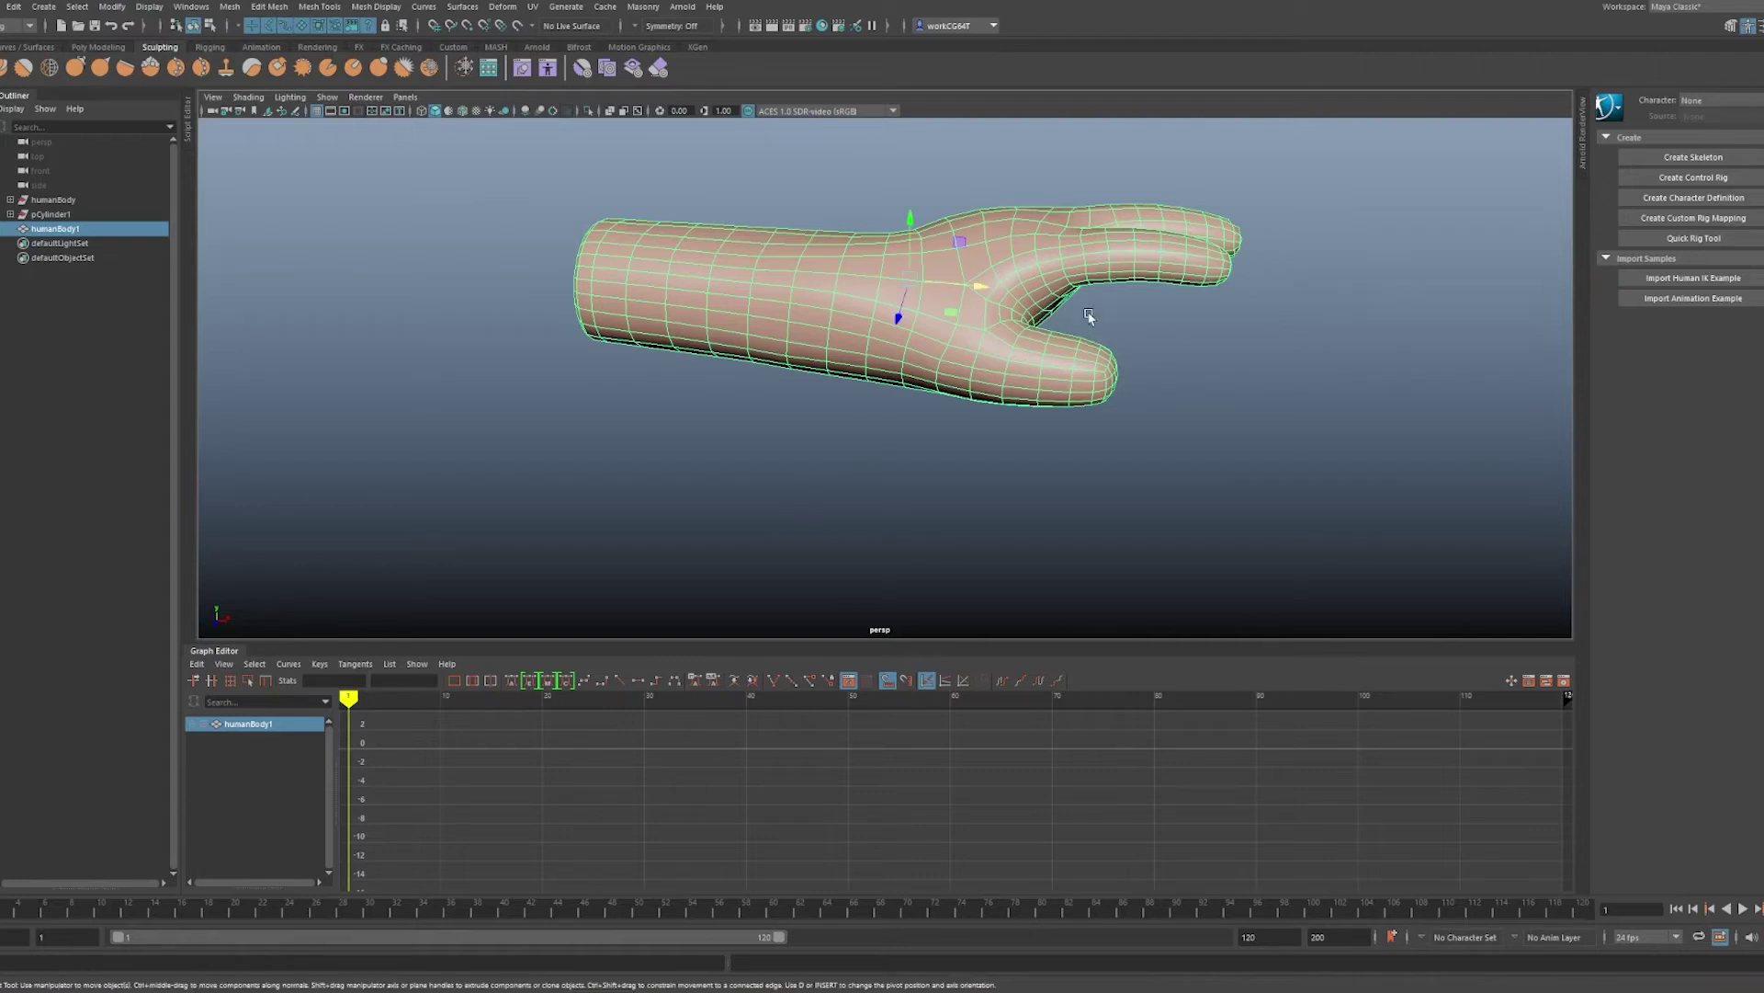
scroll(1011, 322, down, 3)
scroll(1256, 315, up, 1)
key(ctrl+a)
key(ctrl+a)
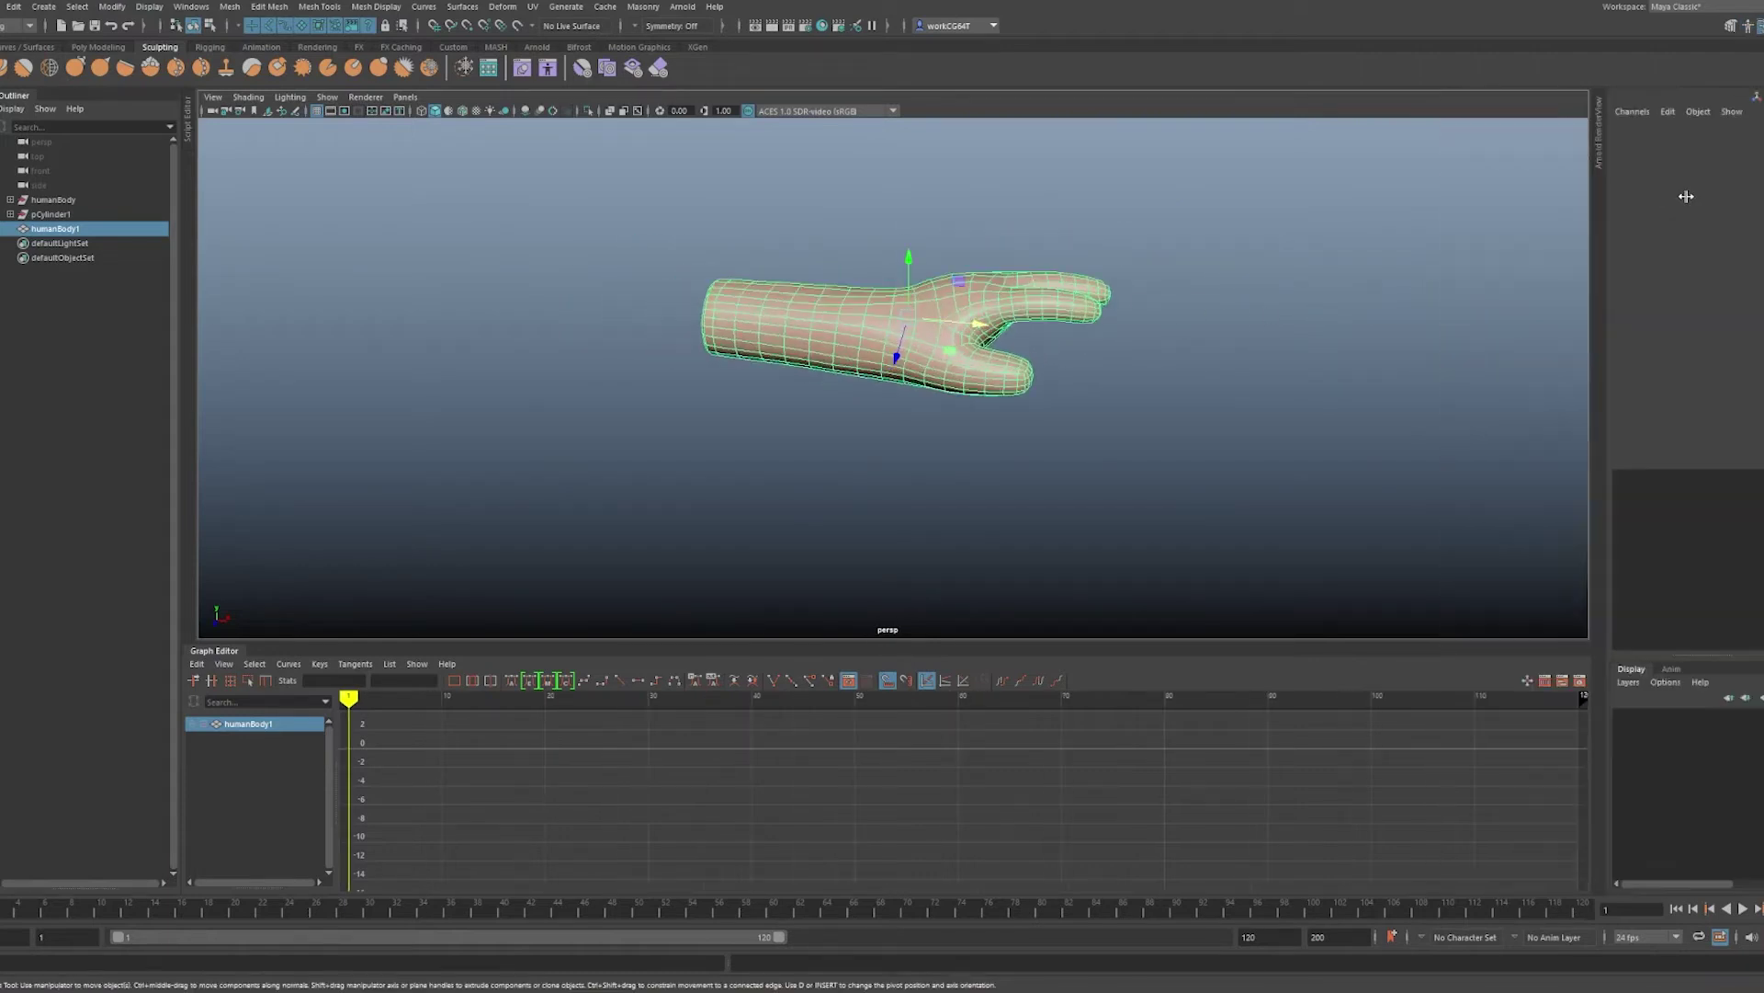
key(e)
key(alt+shift+d)
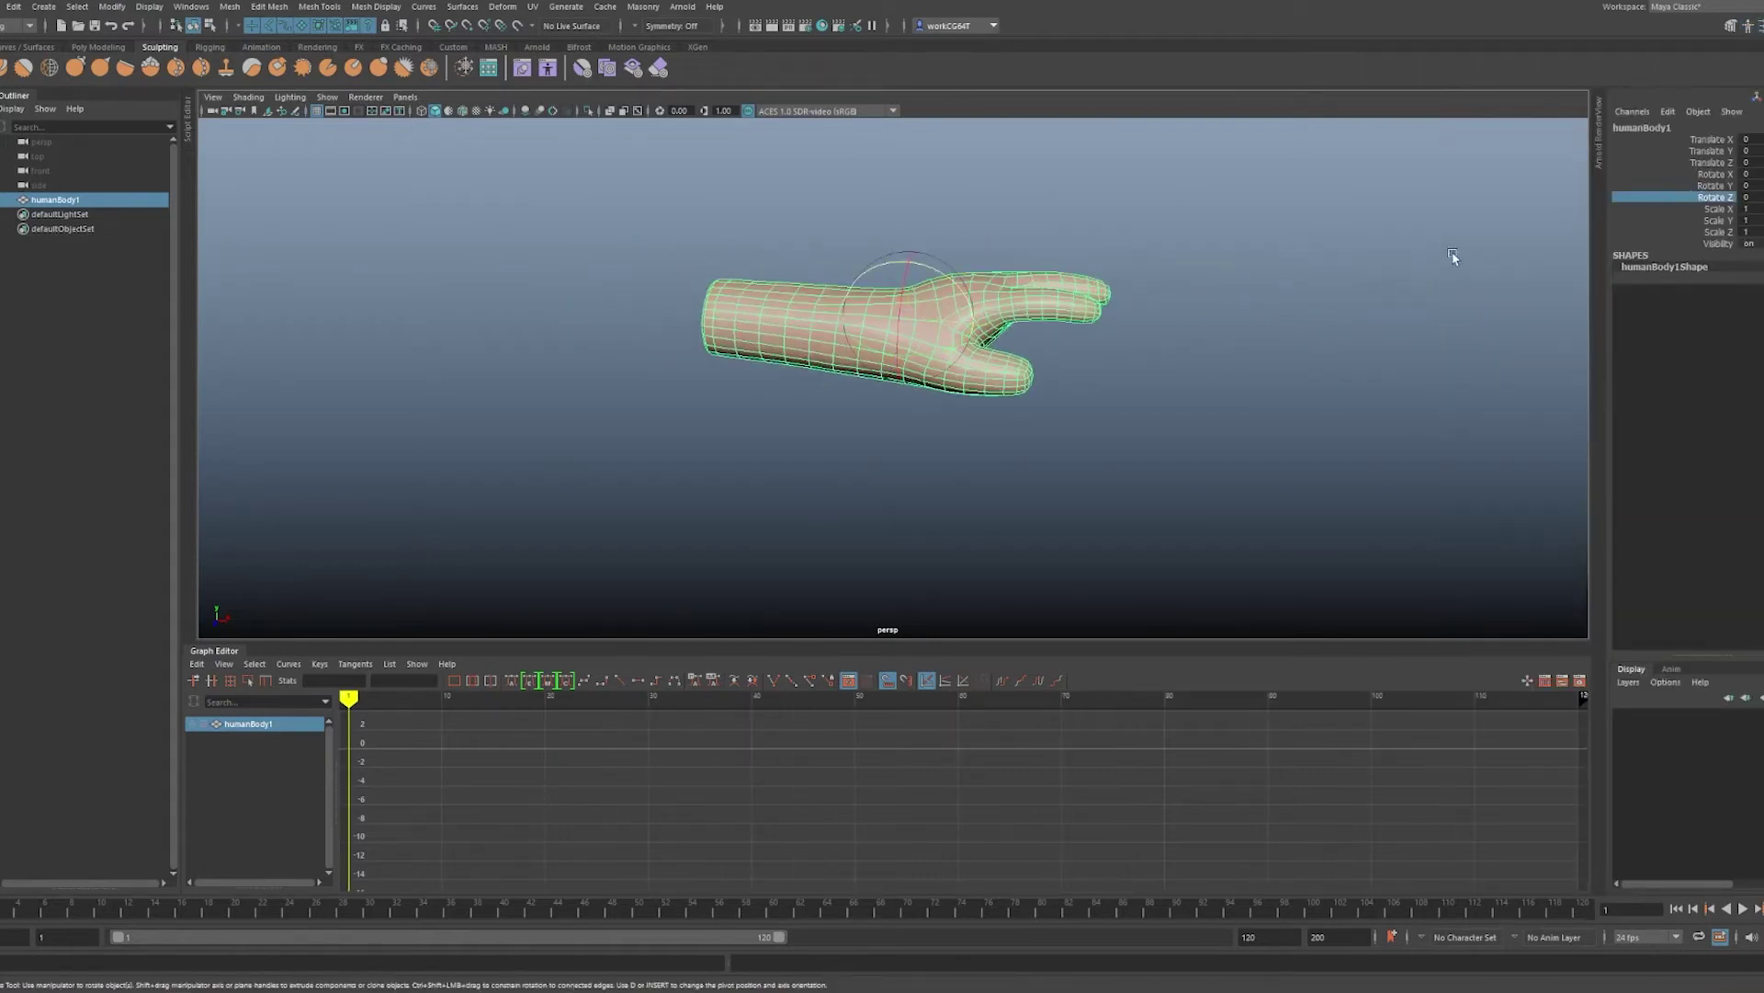
- Move the mesh's pivot from the wrist area to the cut end of the forearm, checking the rotation channels first
click(1702, 174)
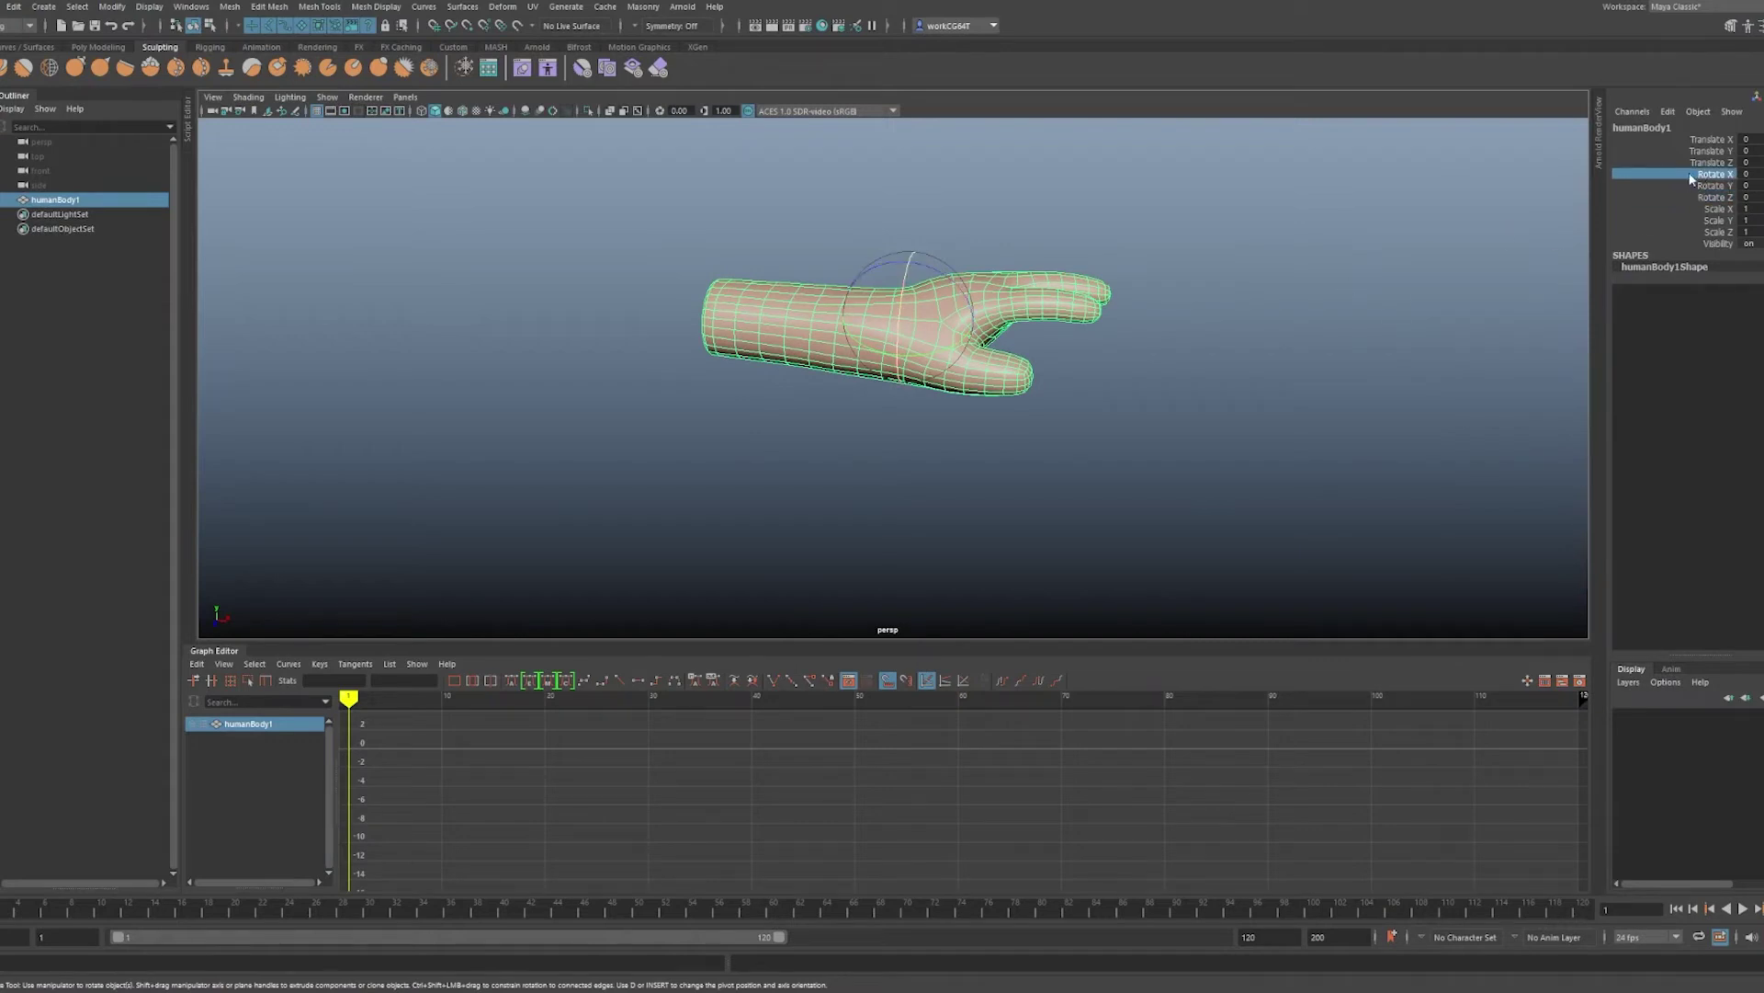
click(1700, 188)
click(1698, 196)
alt+drag(648, 333, 722, 344)
key(d)
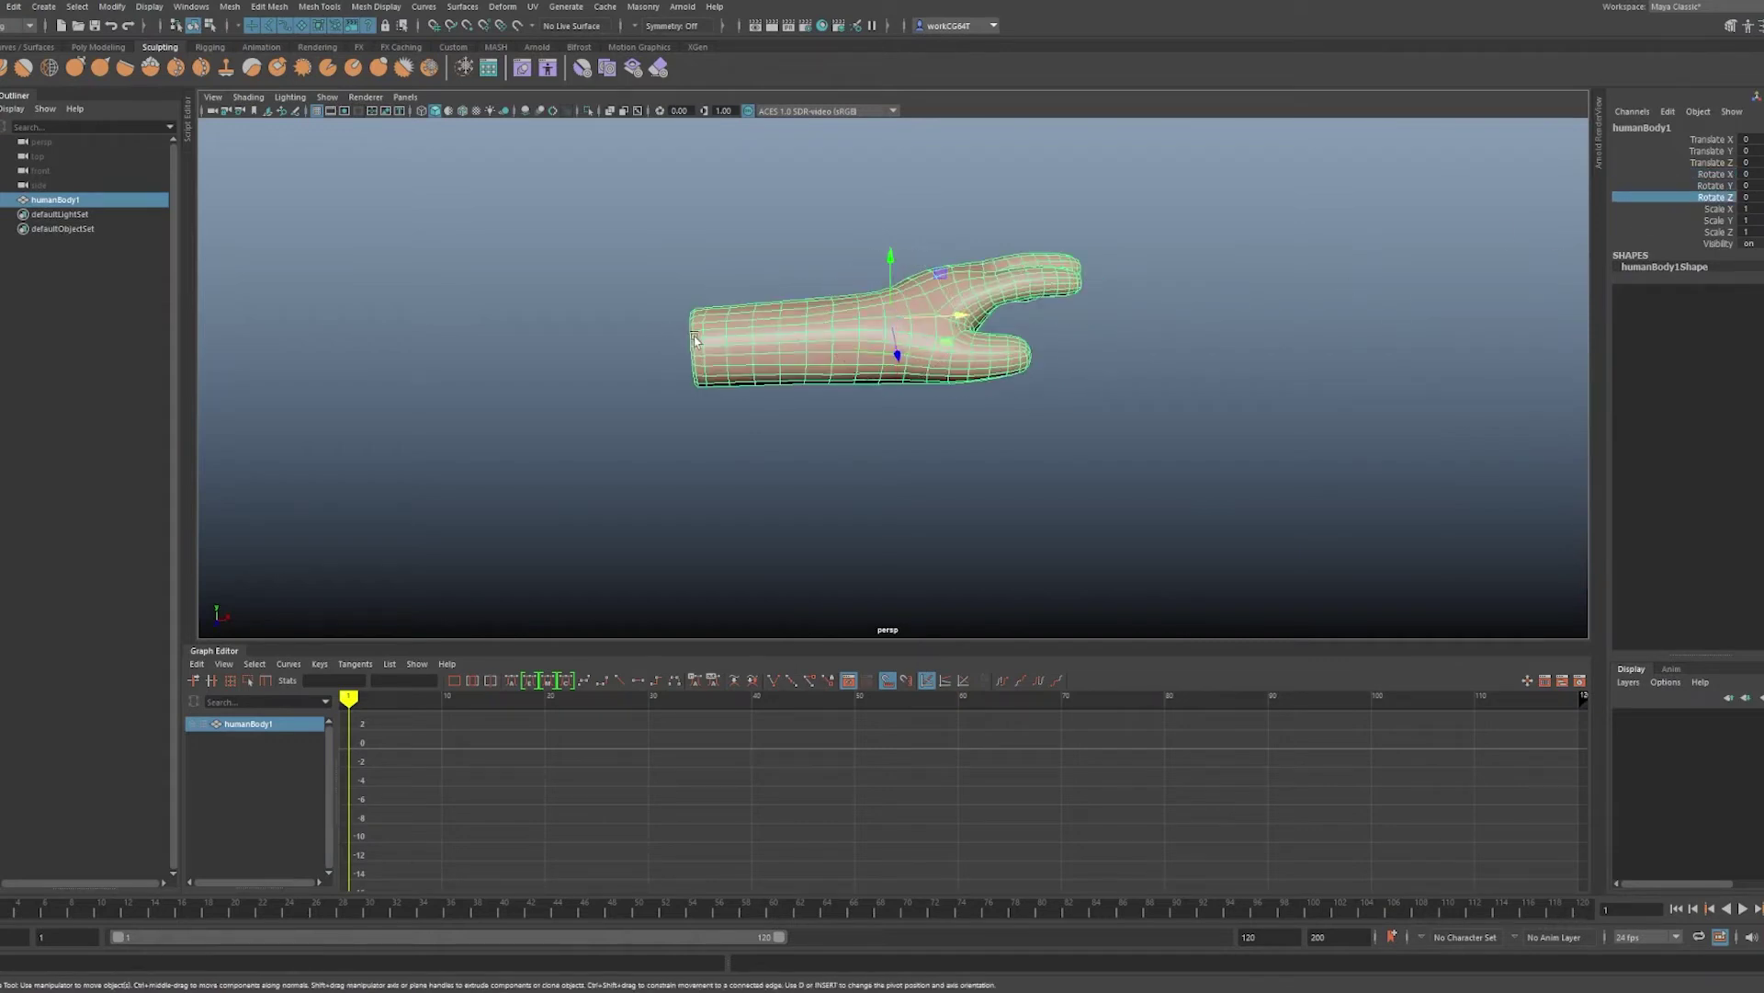
drag(893, 345, 656, 343)
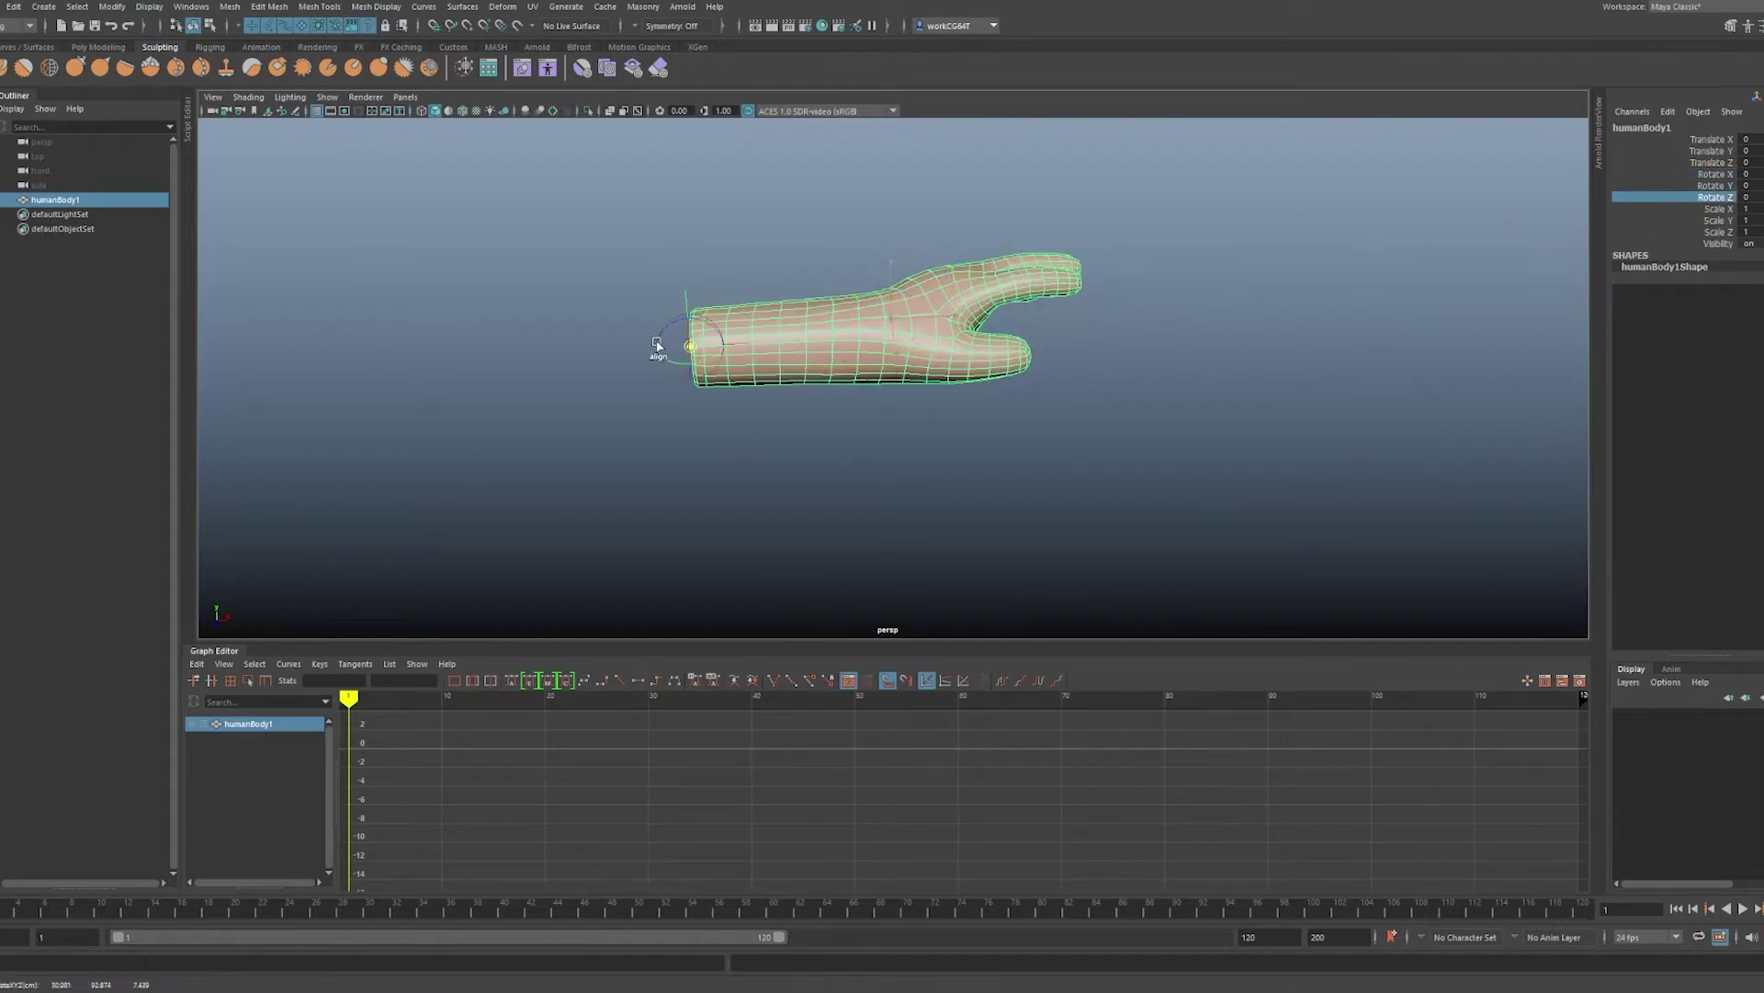
- Try swinging the arm upward by scrubbing its Rotate Z value, and undo the rotation
click(1719, 199)
middle_drag(929, 174, 947, 226)
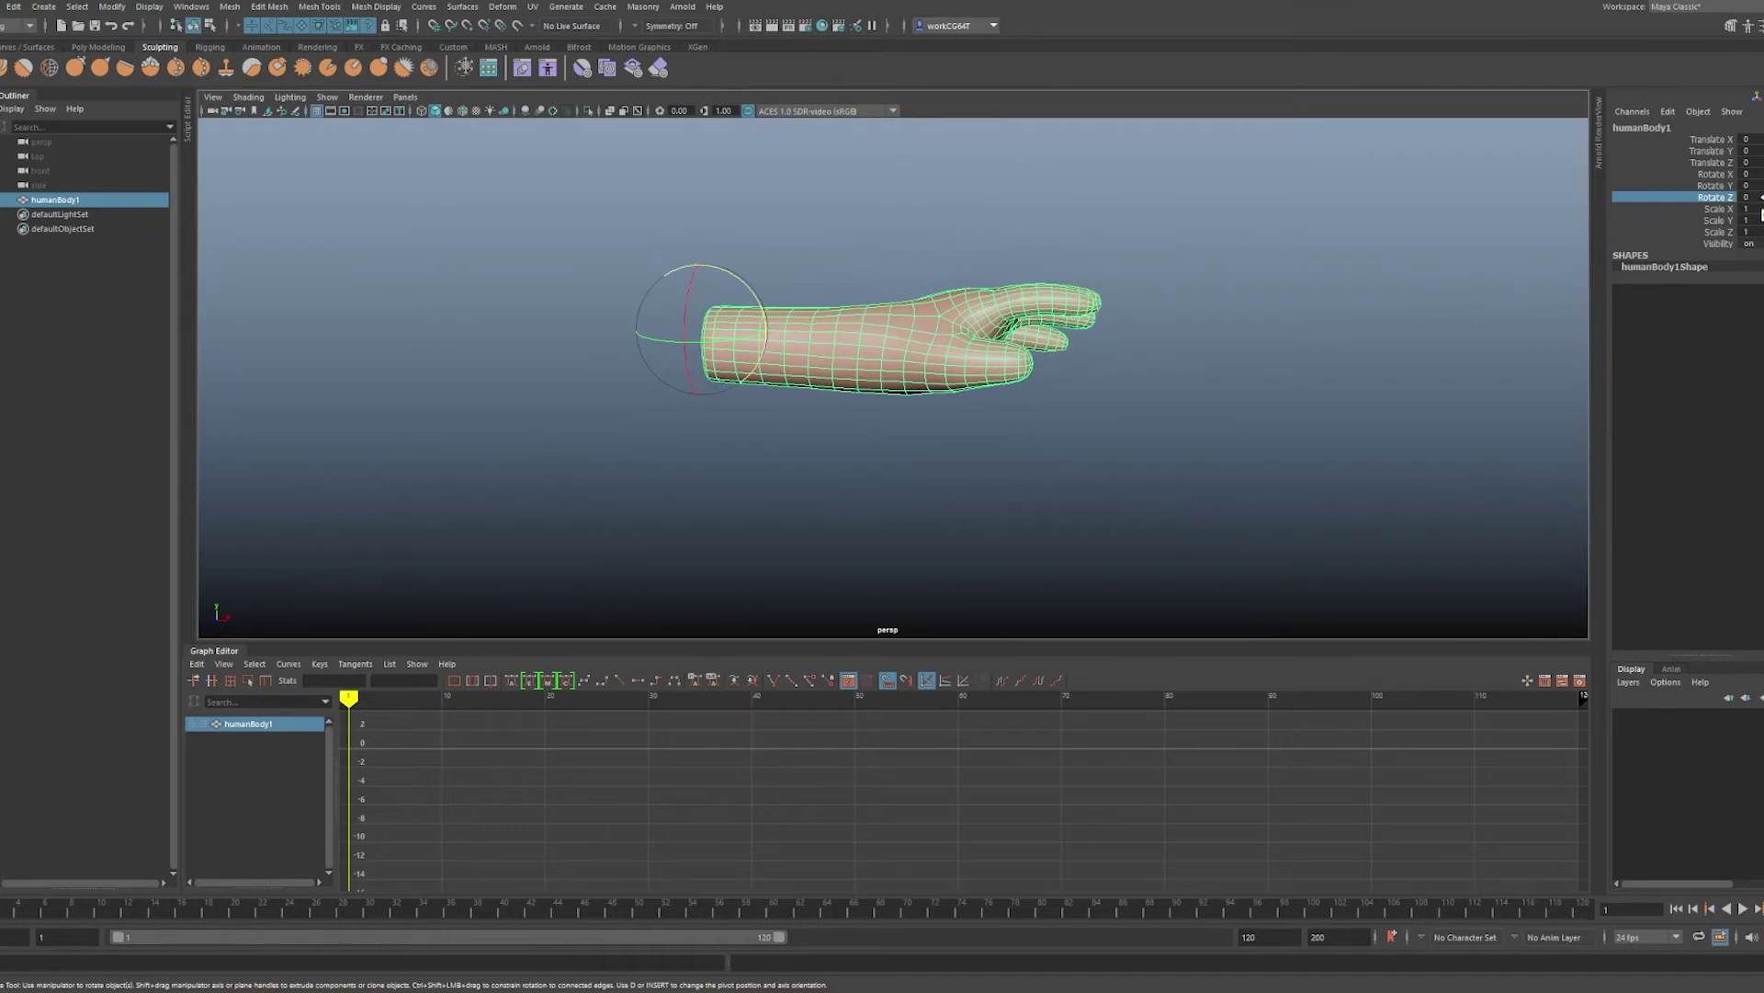
click(1752, 197)
mouse_move(1751, 196)
ctrl+mouse_down()
mouse_move(1733, 197)
mouse_move(1763, 197)
ctrl+mouse_up()
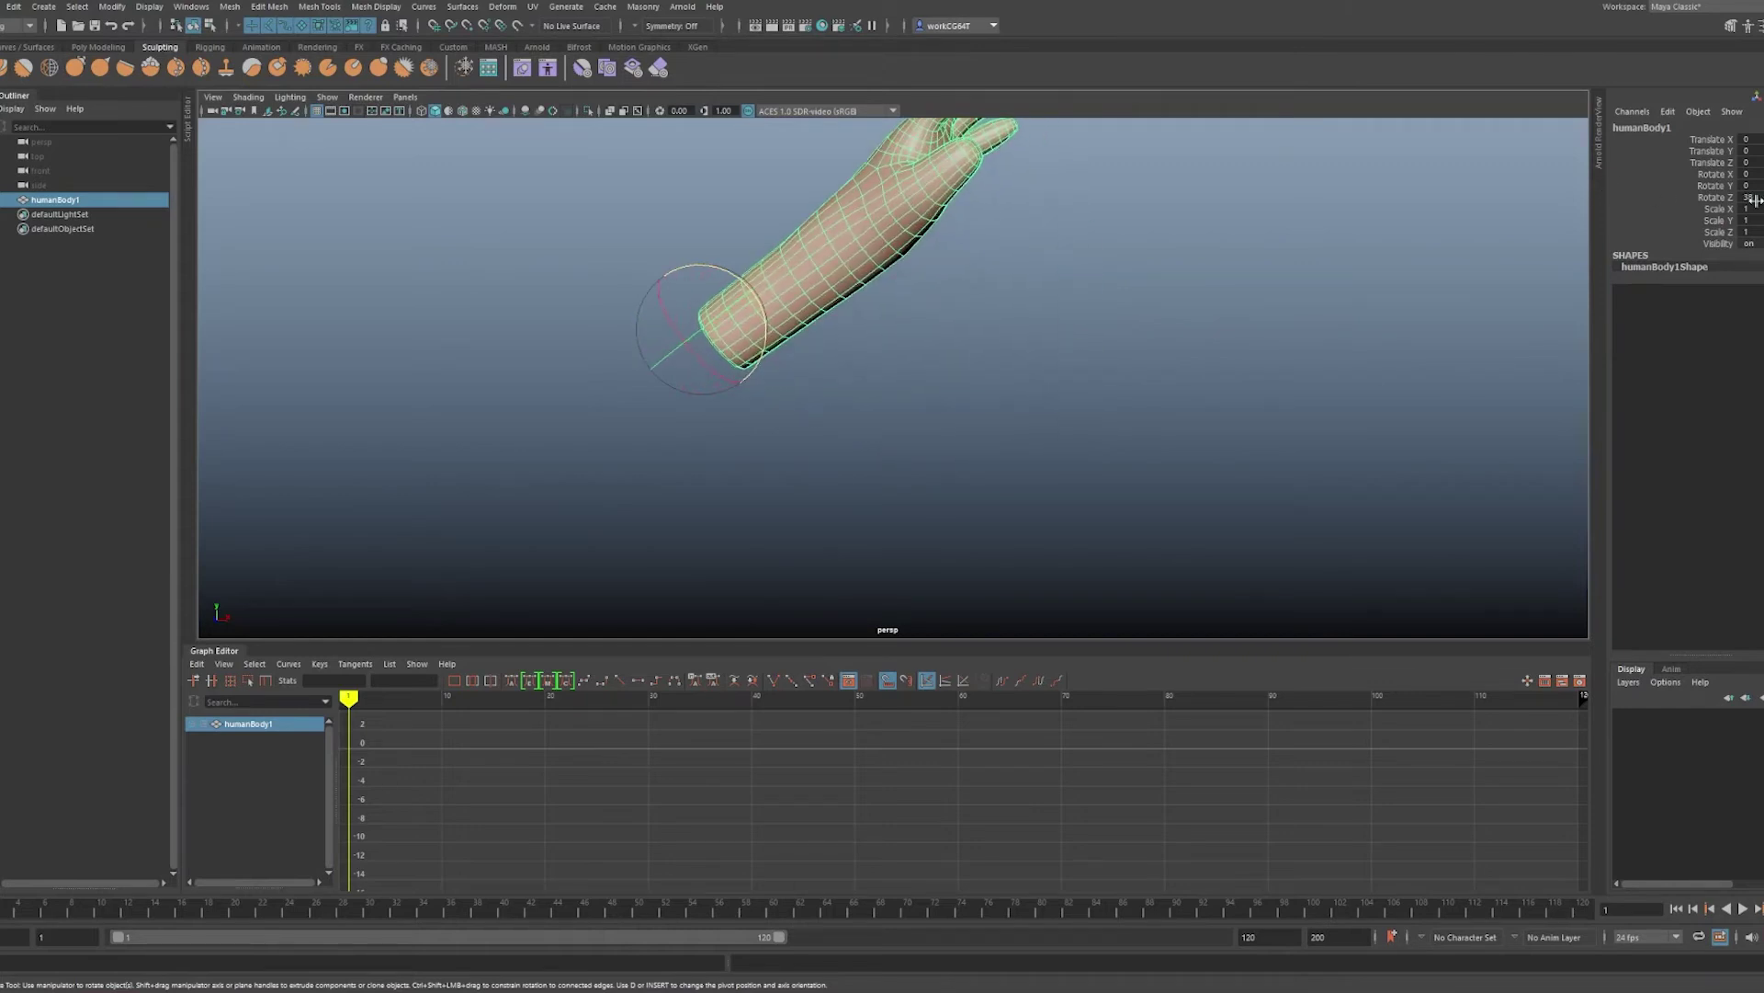
key(ctrl+z)
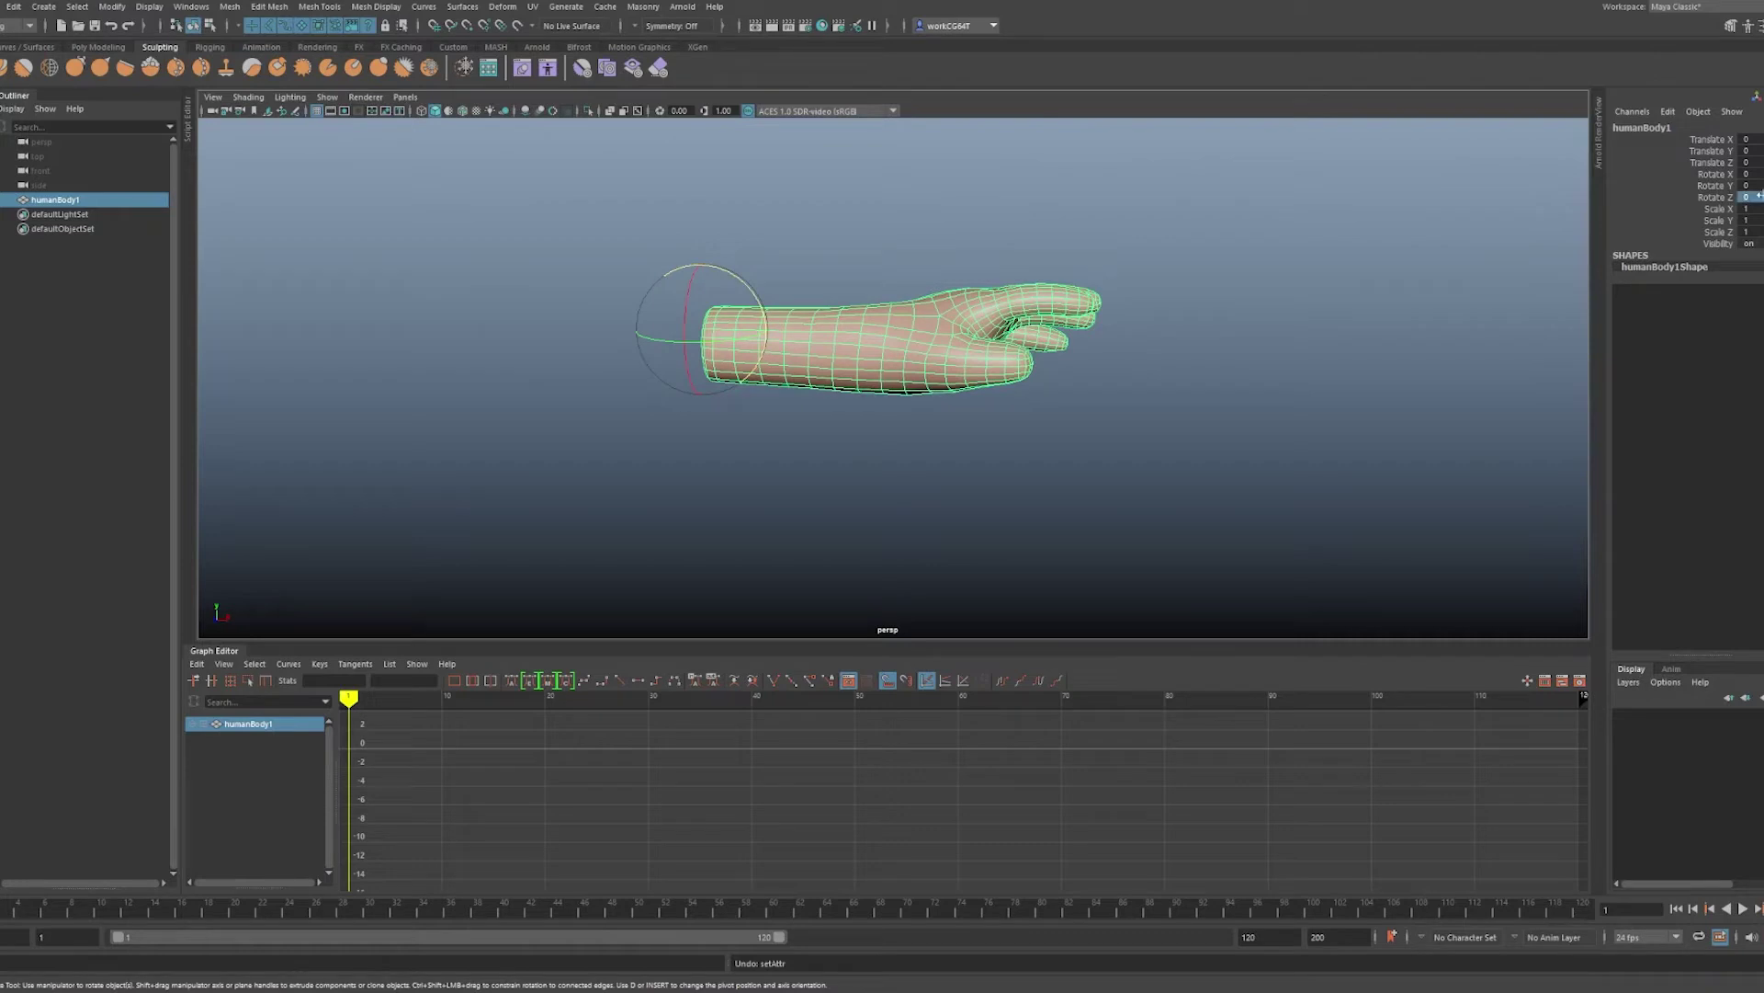
- Try scrubbing the arm's Rotate Z channel repeatedly at different speeds, undoing the changes until the rotation is back at 0
ctrl+drag(1759, 195, 1753, 195)
ctrl+drag(1760, 197, 1761, 189)
ctrl+drag(1760, 196, 1753, 197)
key(ctrl+z)
ctrl+drag(1760, 196, 1751, 197)
key(ctrl+z)
key(ctrl+z)
key(ctrl+z)
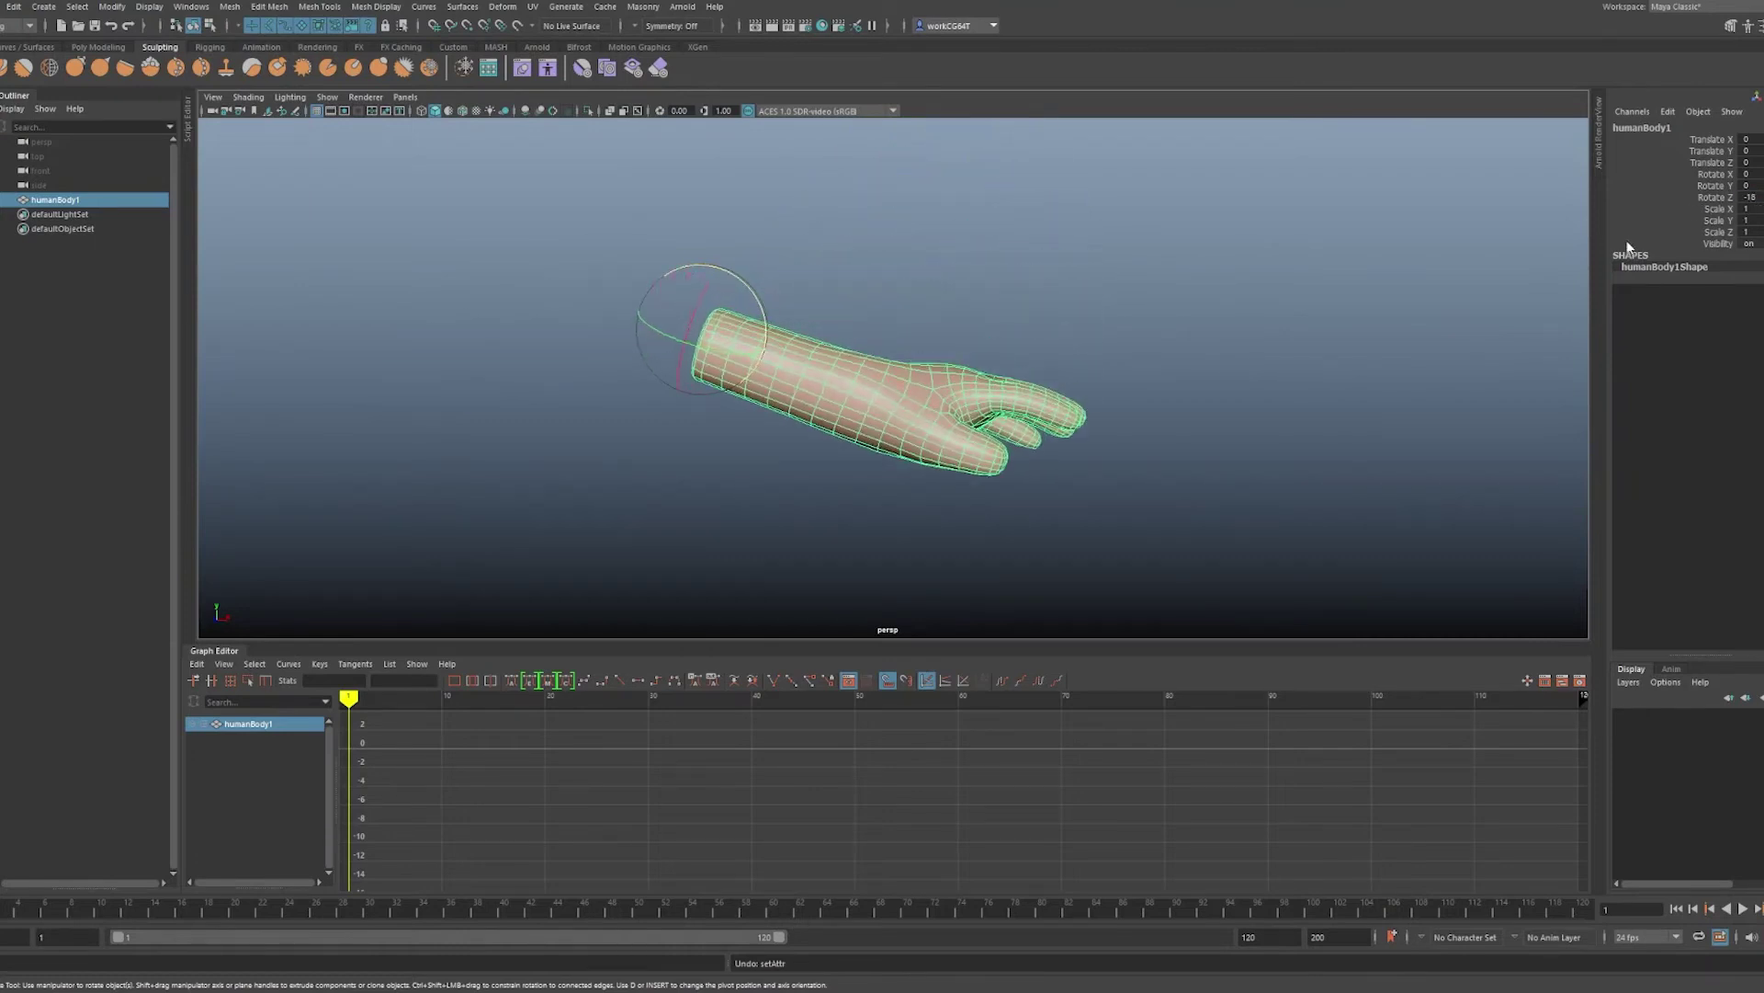
key(ctrl+z)
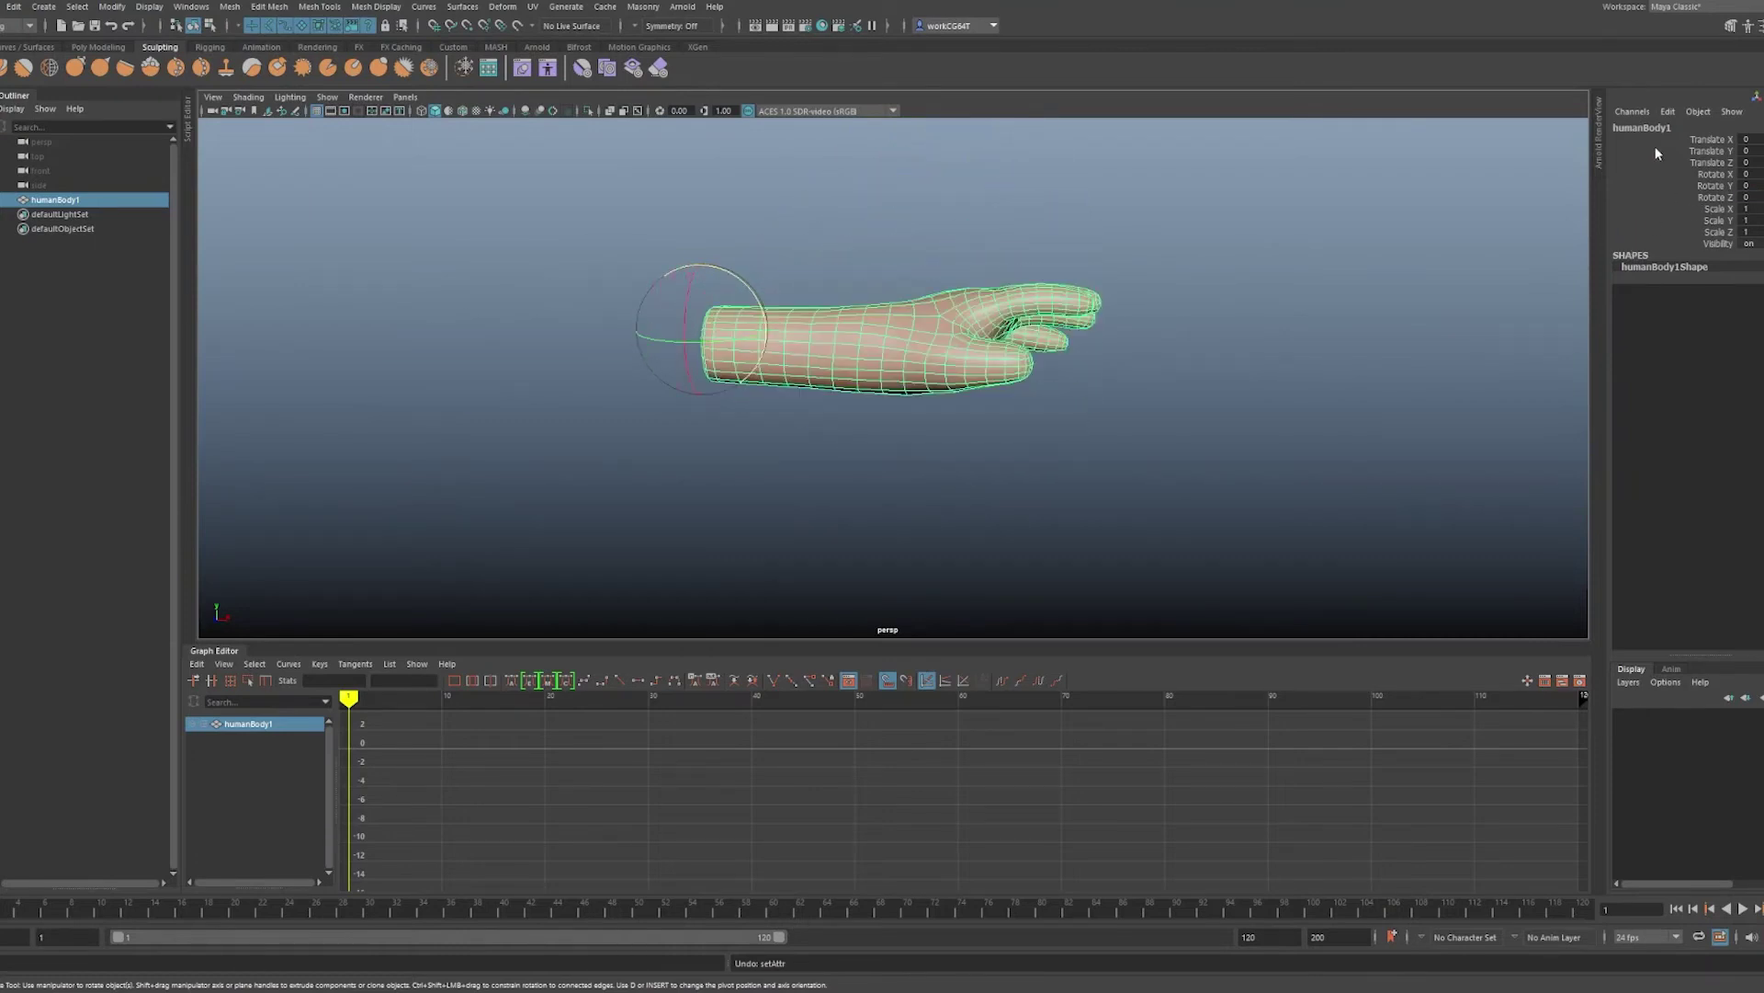
- Show the transform attributes of humanBody1 in the attribute view and activate its Z rotation value
click(1707, 197)
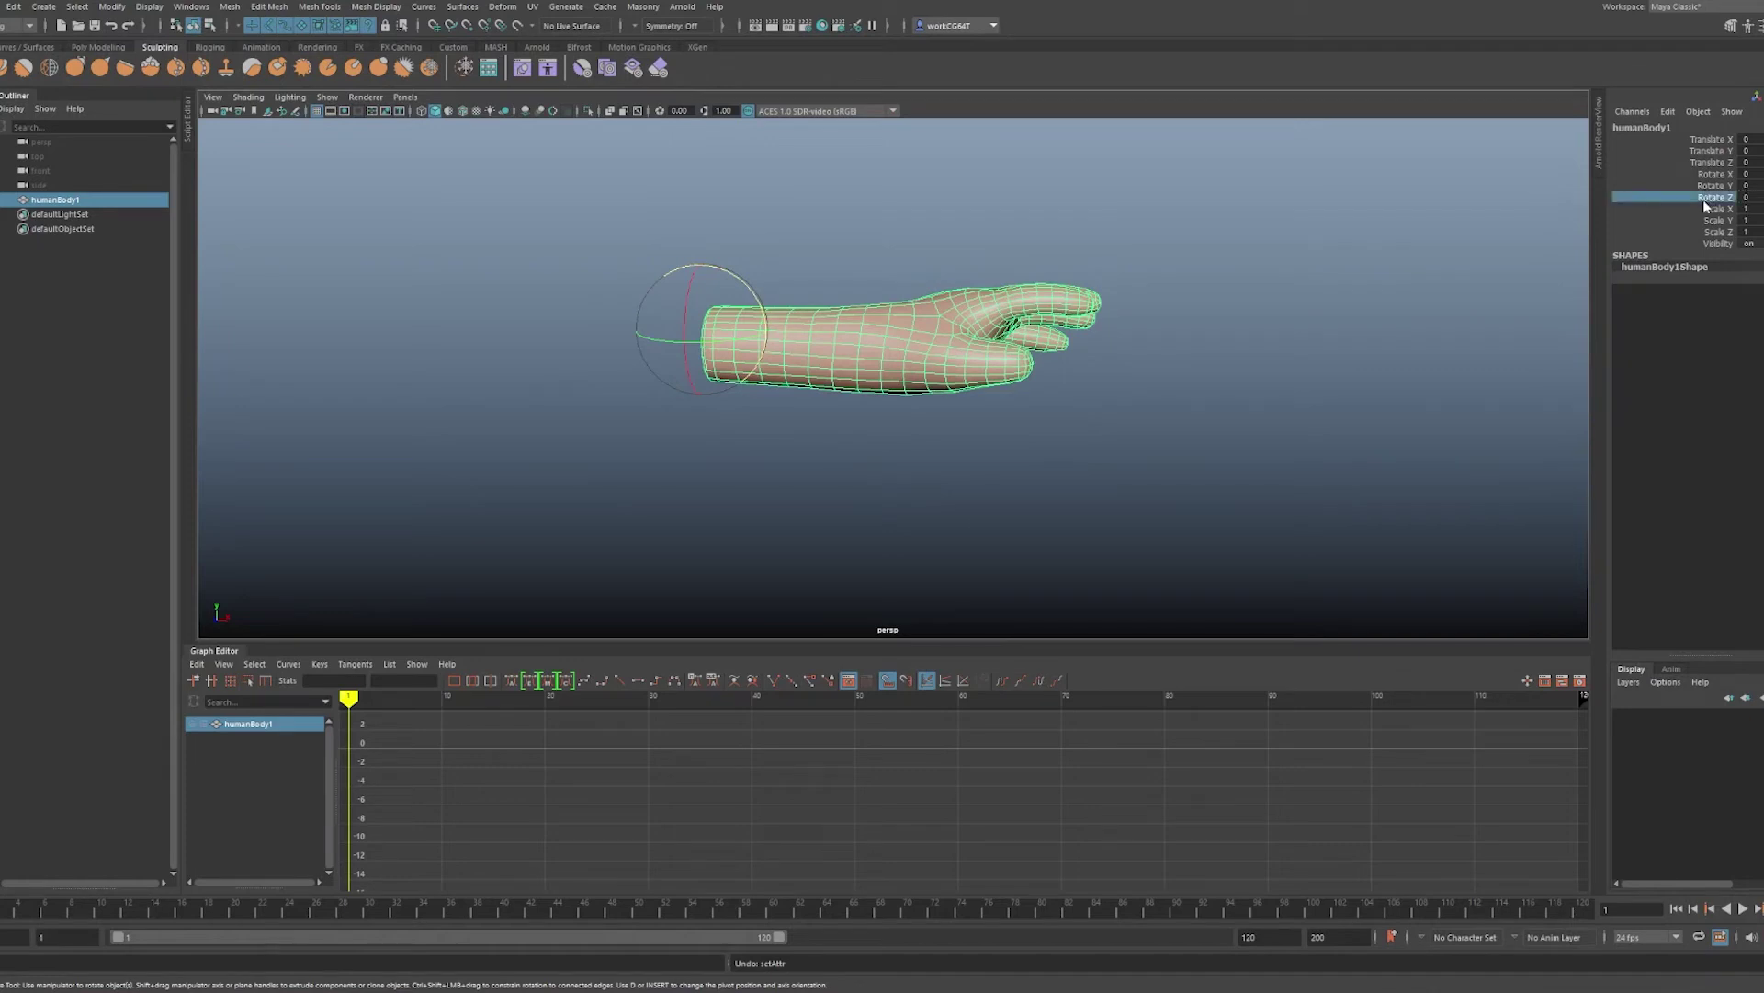
key(ctrl+a)
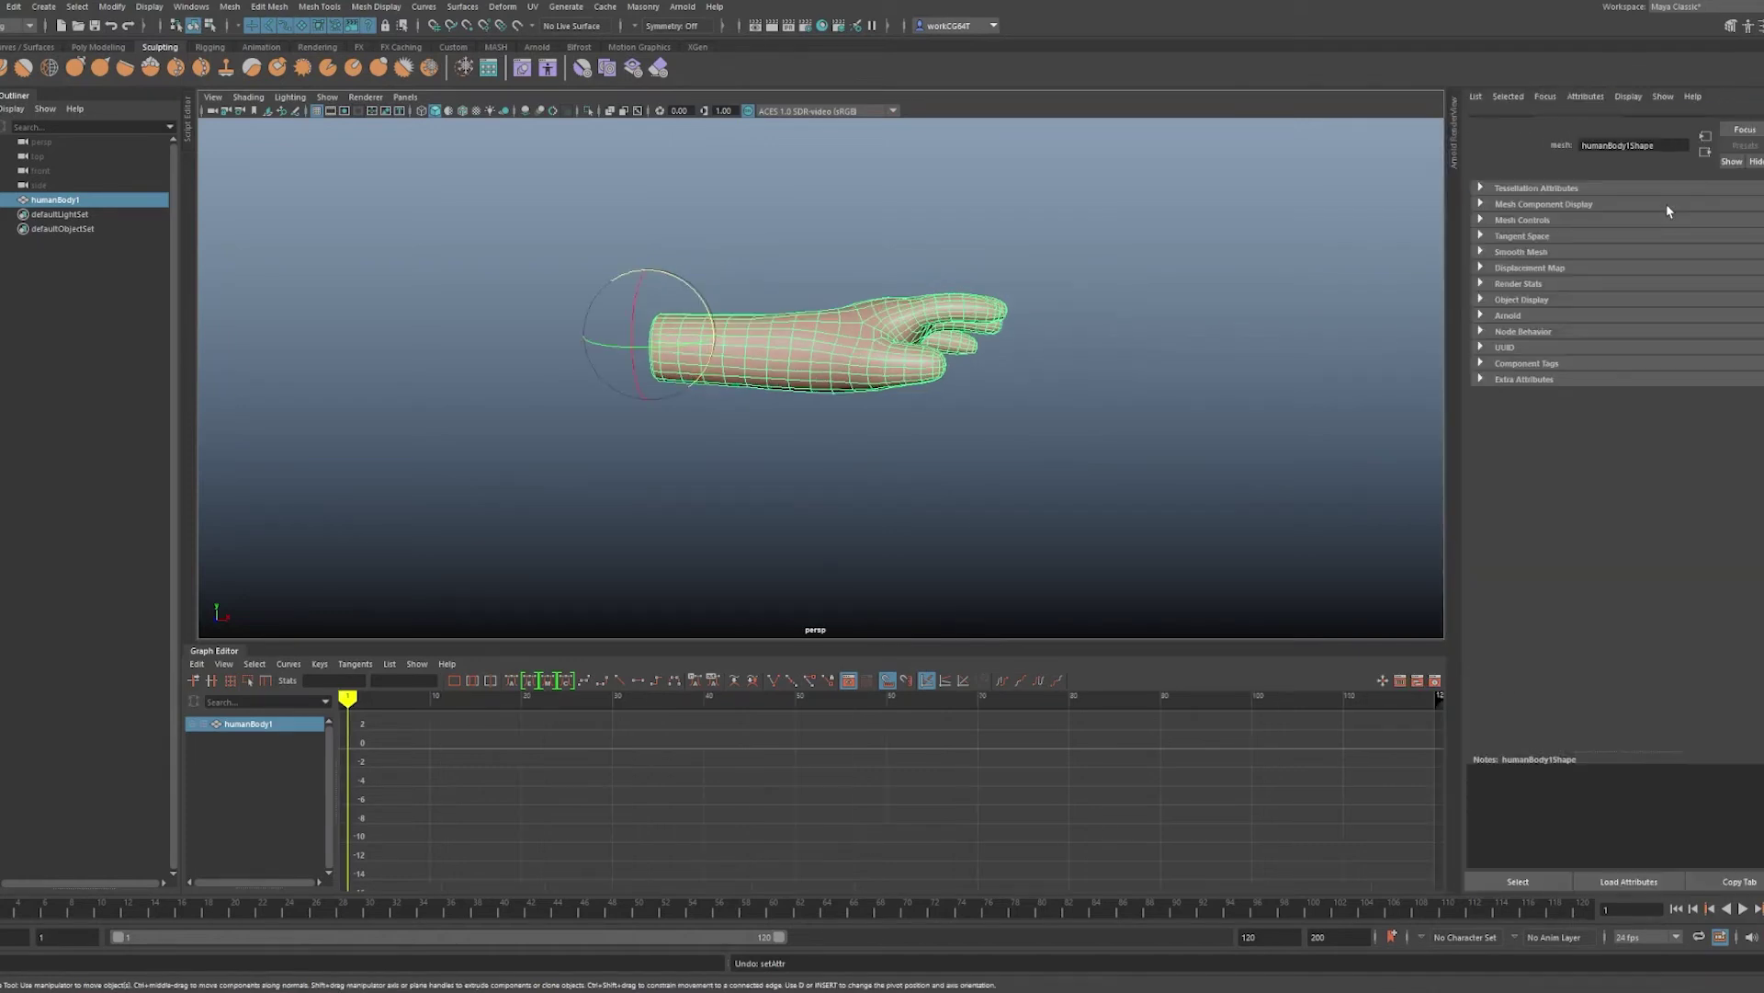
key(w)
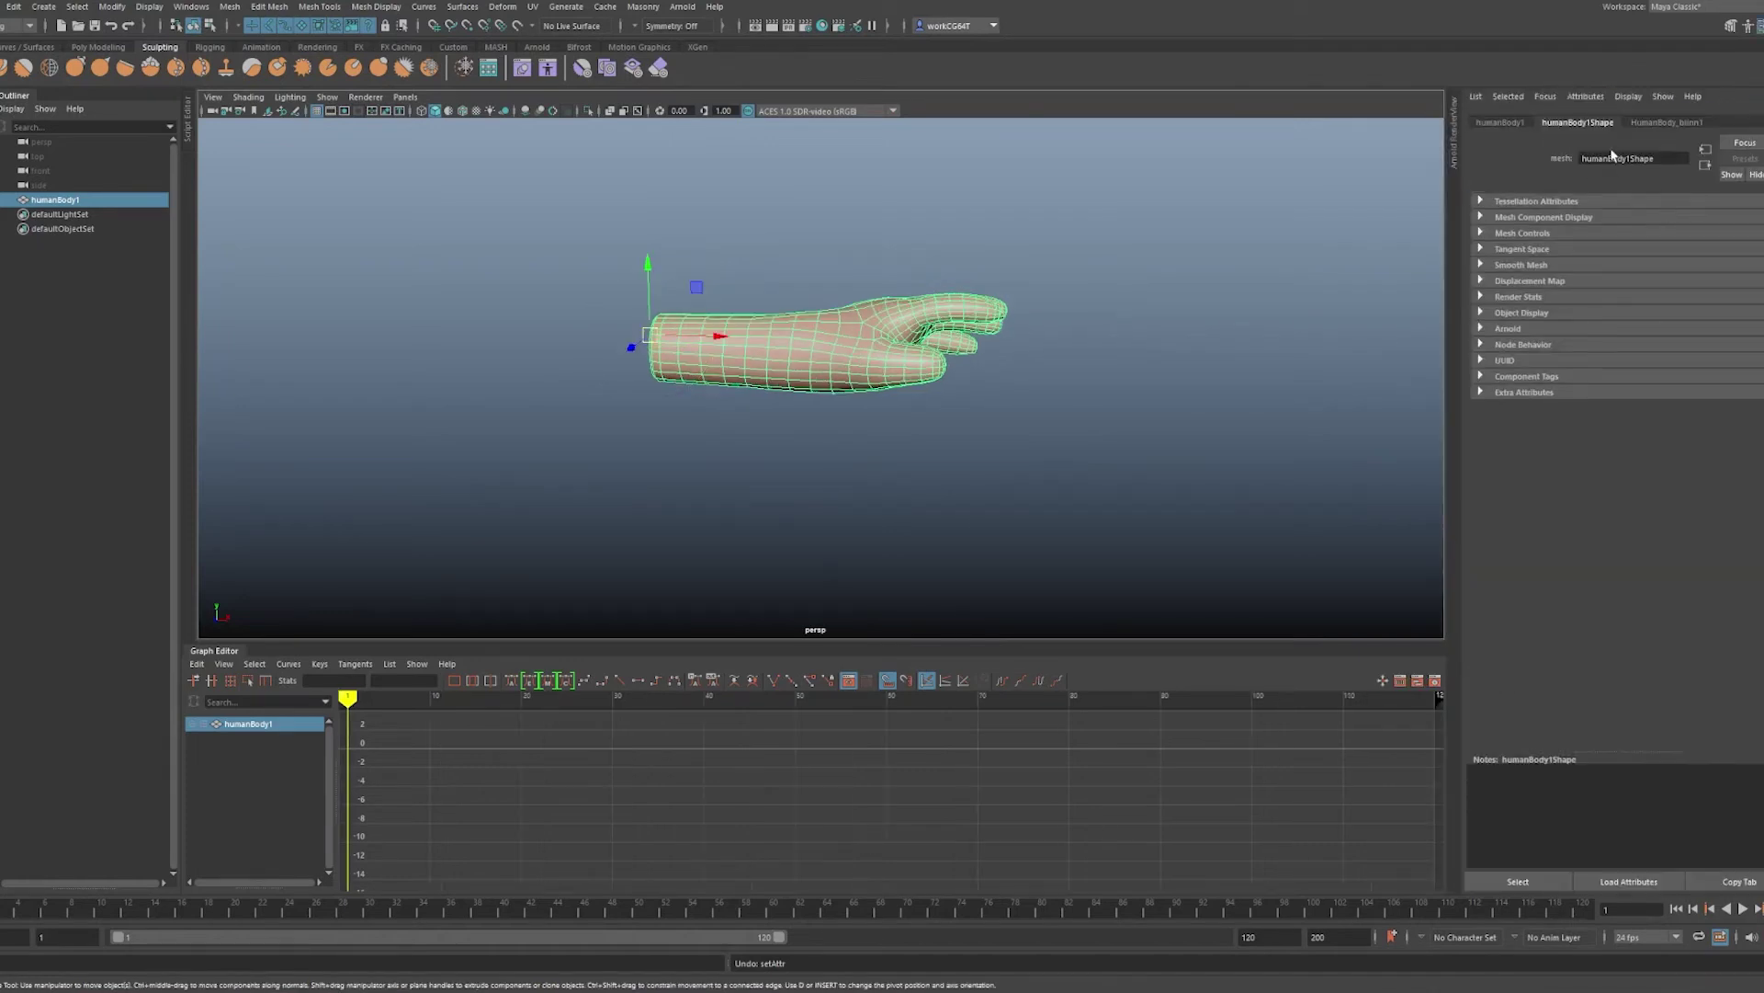
click(1514, 125)
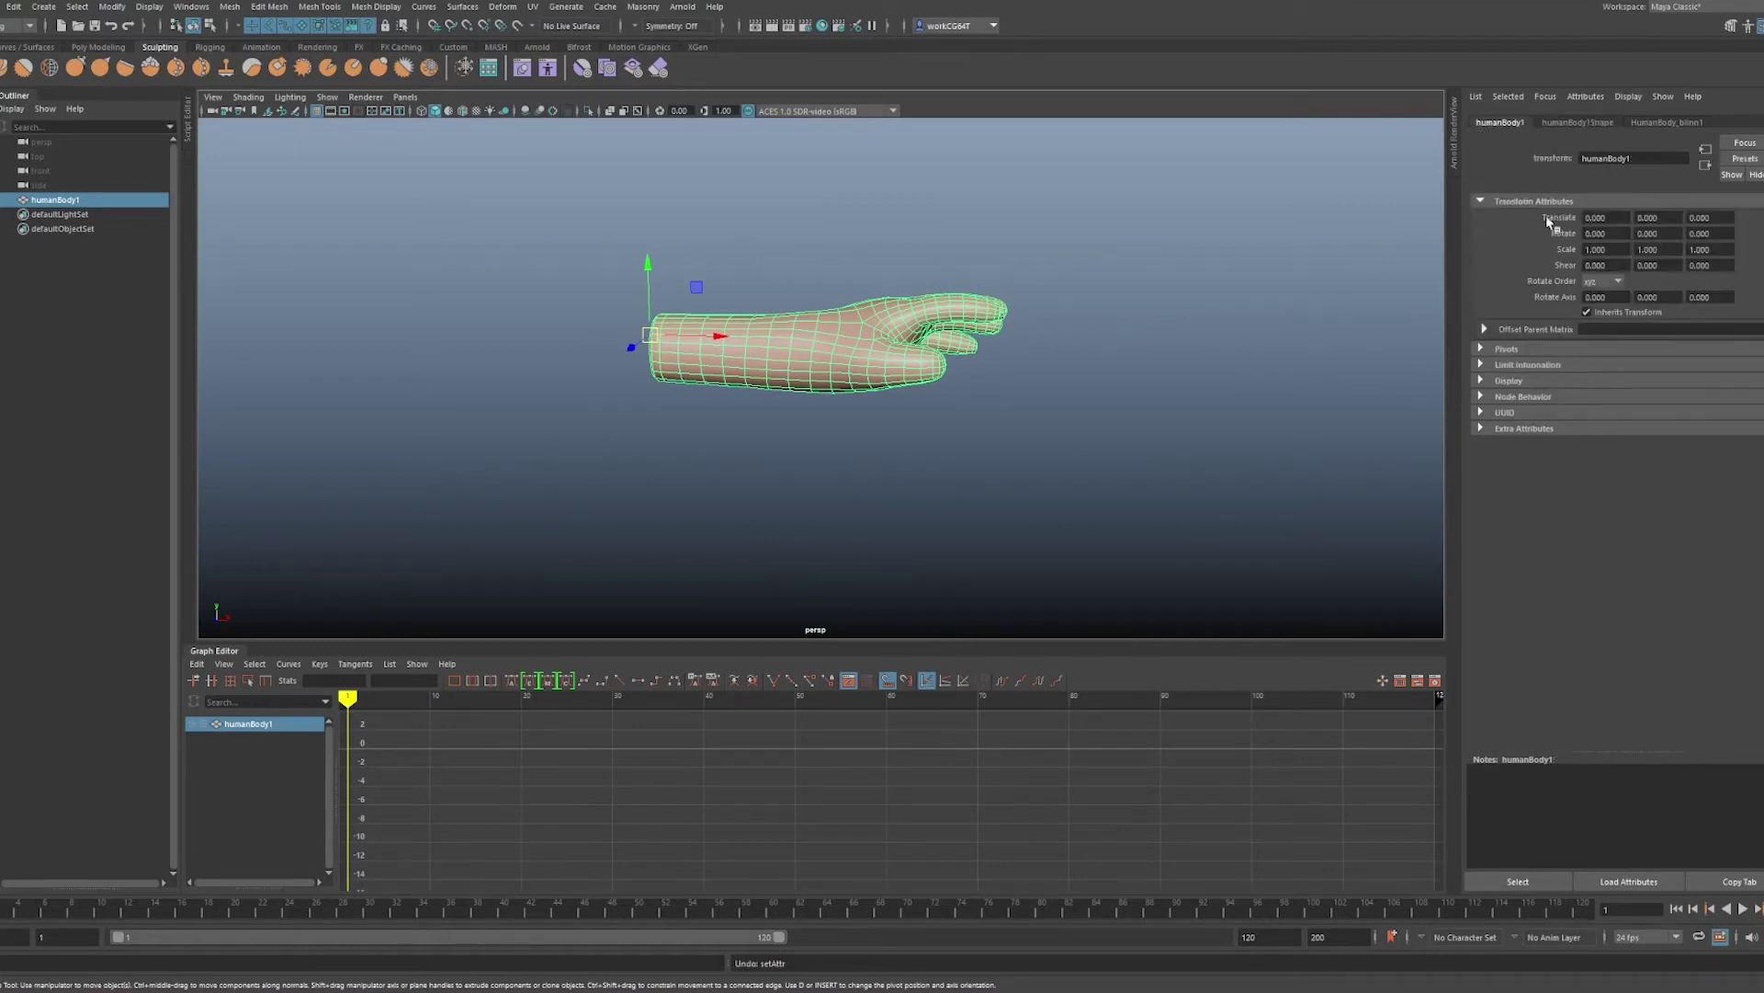
click(1643, 233)
click(1708, 234)
double_click(1708, 233)
click(1719, 237)
- Try fine scrubbing of the Z rotation among the transform attributes several times, undoing each change
ctrl+drag(1711, 234, 1166, 143)
key(ctrl+z)
ctrl+drag(1700, 234, 613, 173)
key(ctrl+z)
ctrl+drag(1703, 234, 639, 192)
key(ctrl+z)
ctrl+drag(1703, 234, 1169, 237)
key(ctrl+z)
- Try rotating the arm downward about Z at coarse and medium adjustment speeds, and undo all the rotations
ctrl+right_drag(1725, 232, 1654, 232)
key(ctrl+z)
key(shift+z)
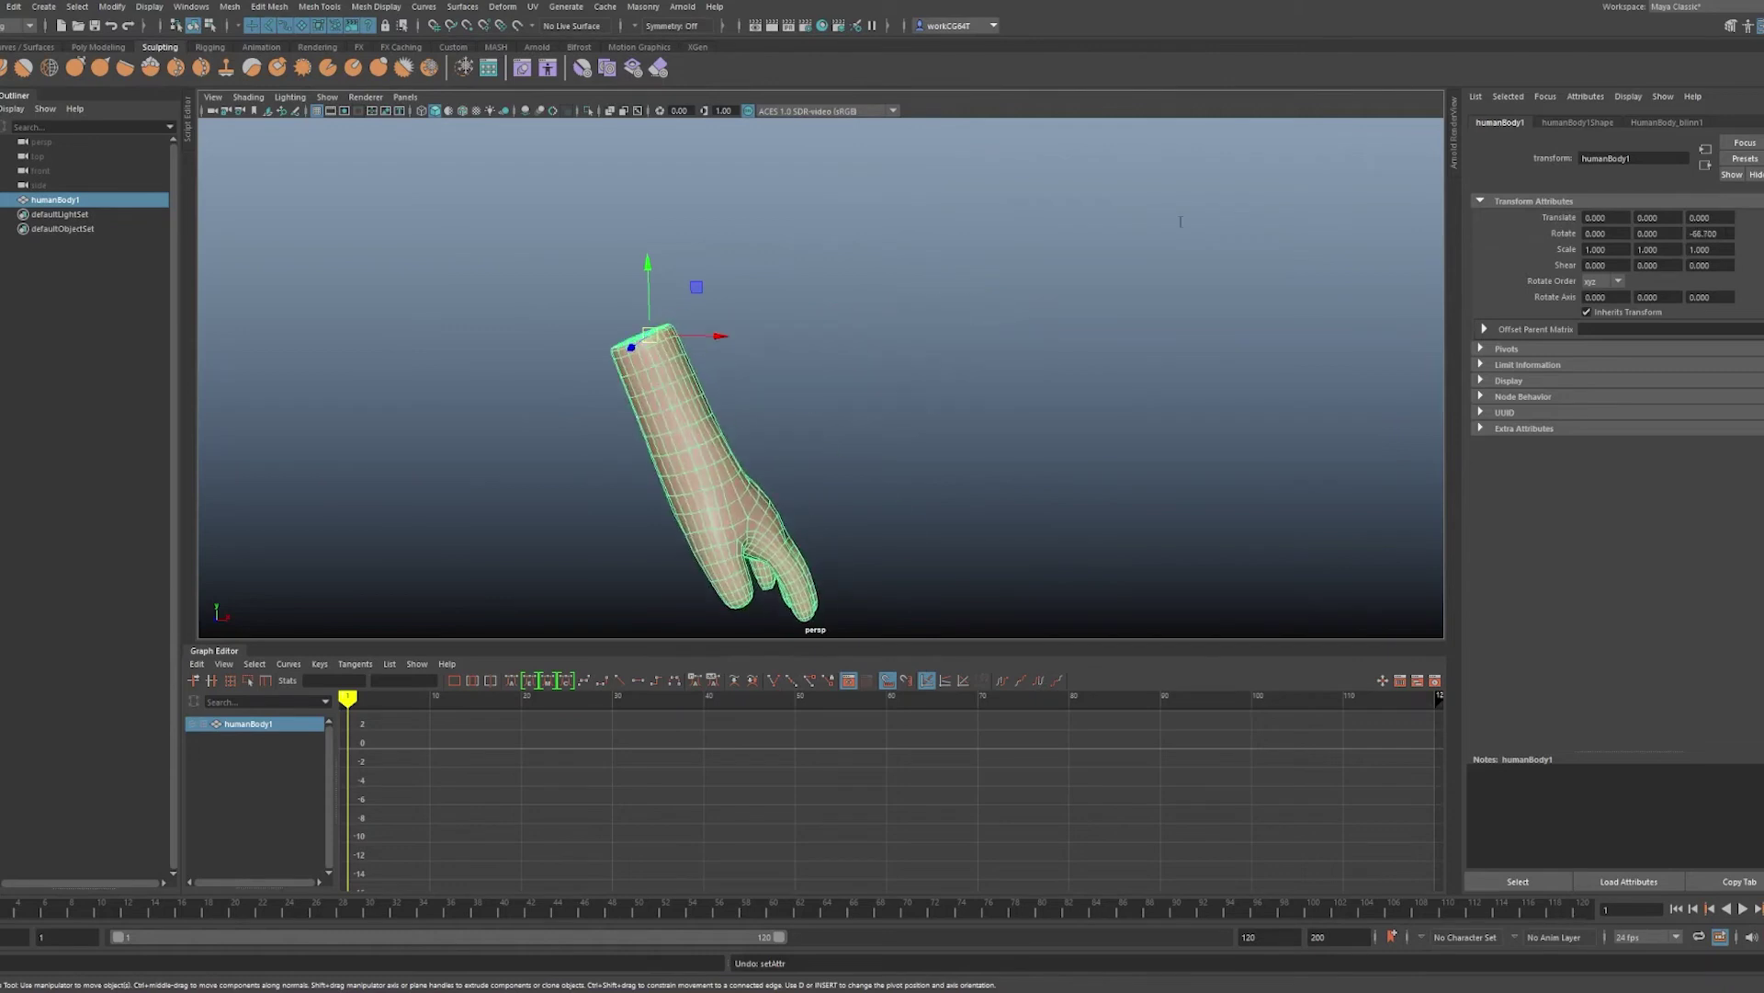
key(ctrl+z)
ctrl+middle_drag(1722, 232, 28, 166)
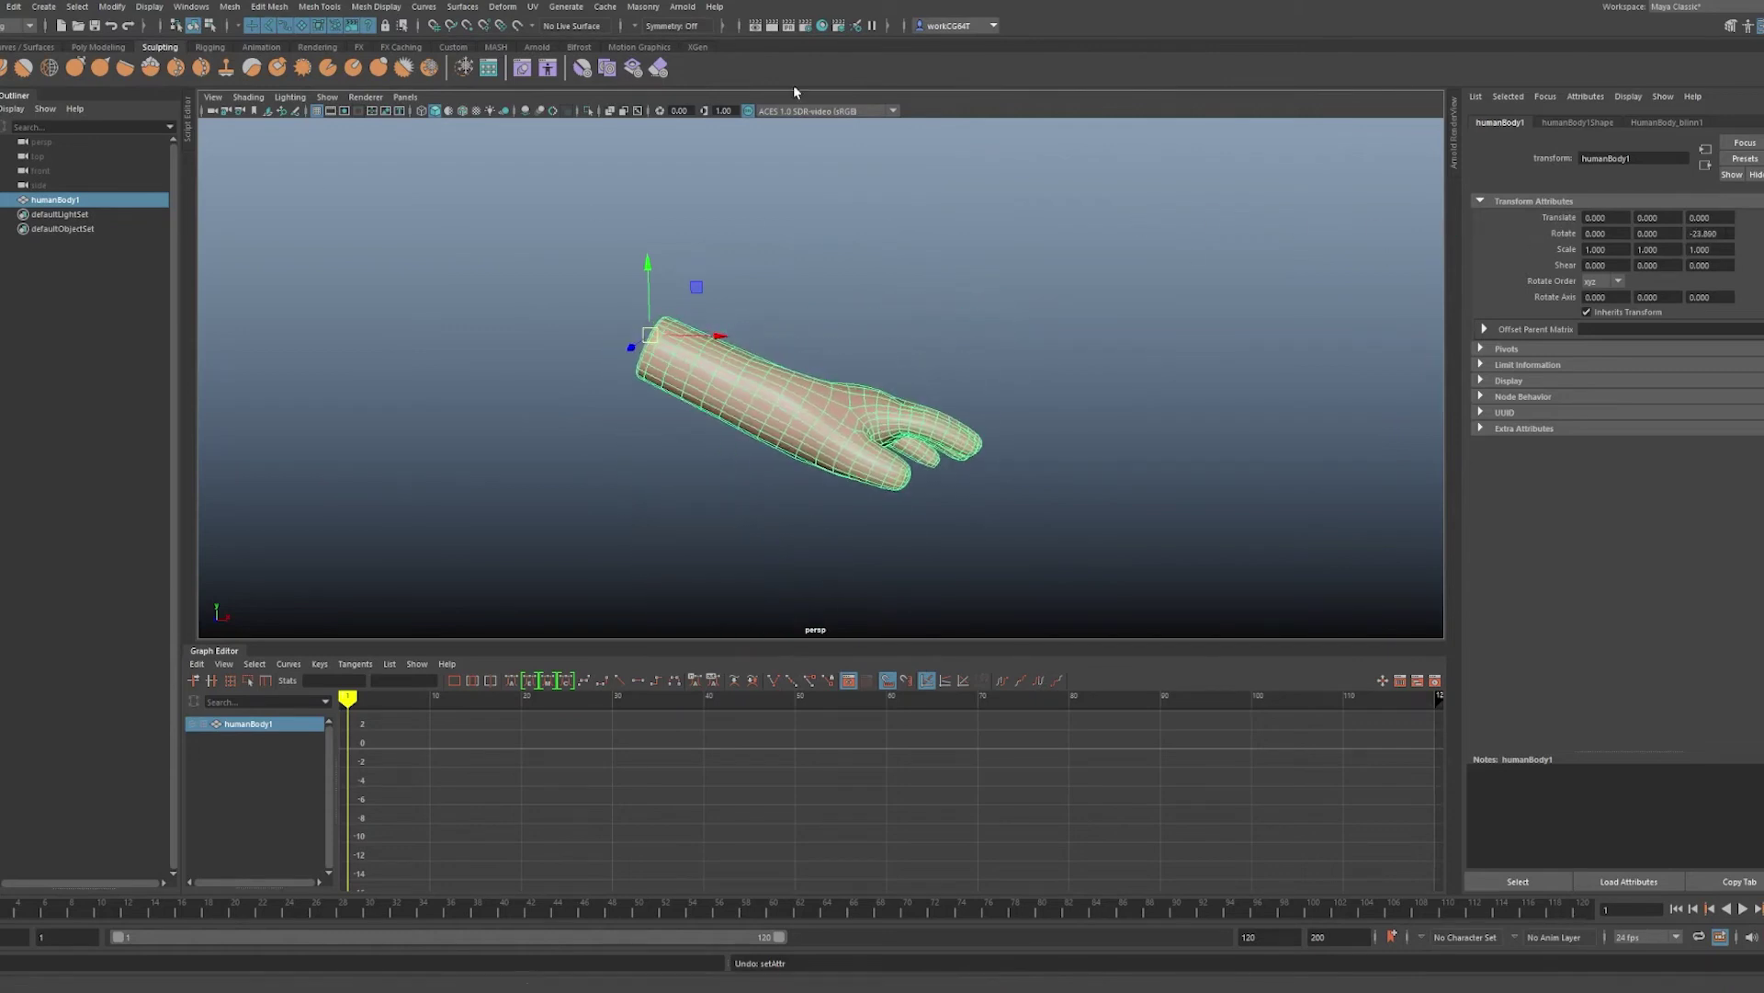
key(ctrl+z)
ctrl+middle_drag(1722, 234, 1492, 245)
key(ctrl+z)
key(ctrl+z)
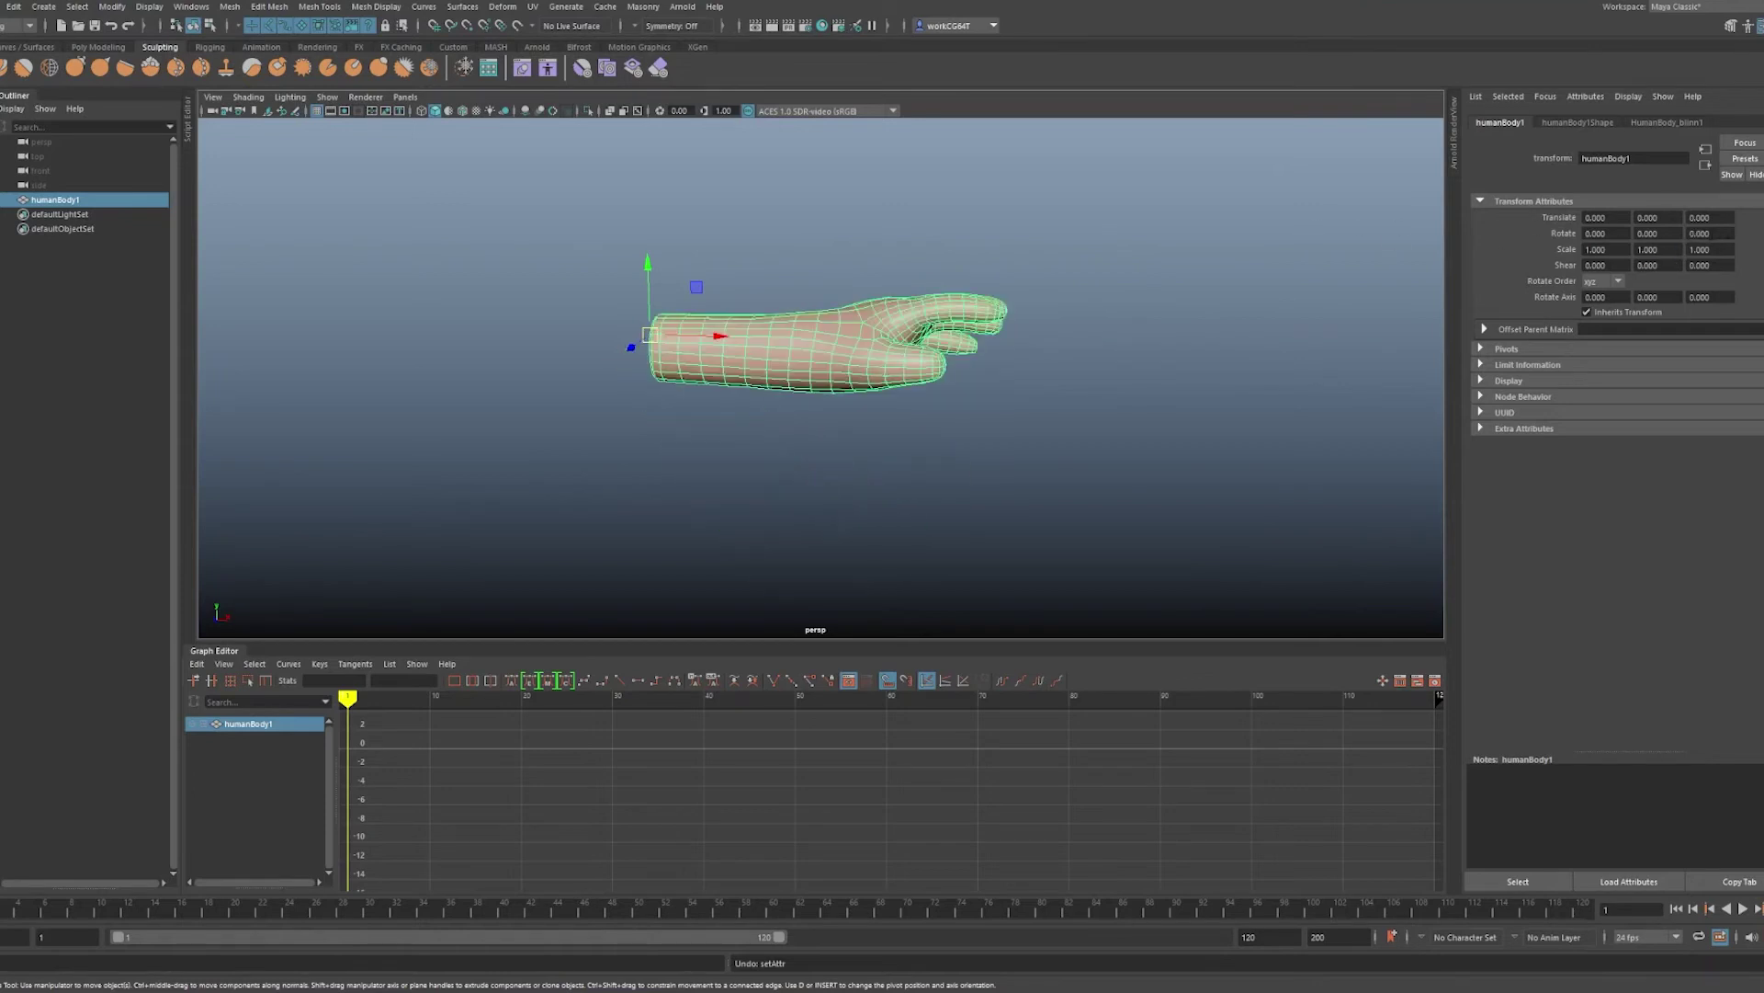
- Try scrubbing humanBody1's Z rotation among the transform attributes twice more, undo the changes, and return to the Select tool
ctrl+middle_drag(1722, 233, 1431, 244)
key(ctrl+z)
ctrl+middle_drag(1720, 234, 1609, 236)
key(ctrl+z)
key(ctrl+z)
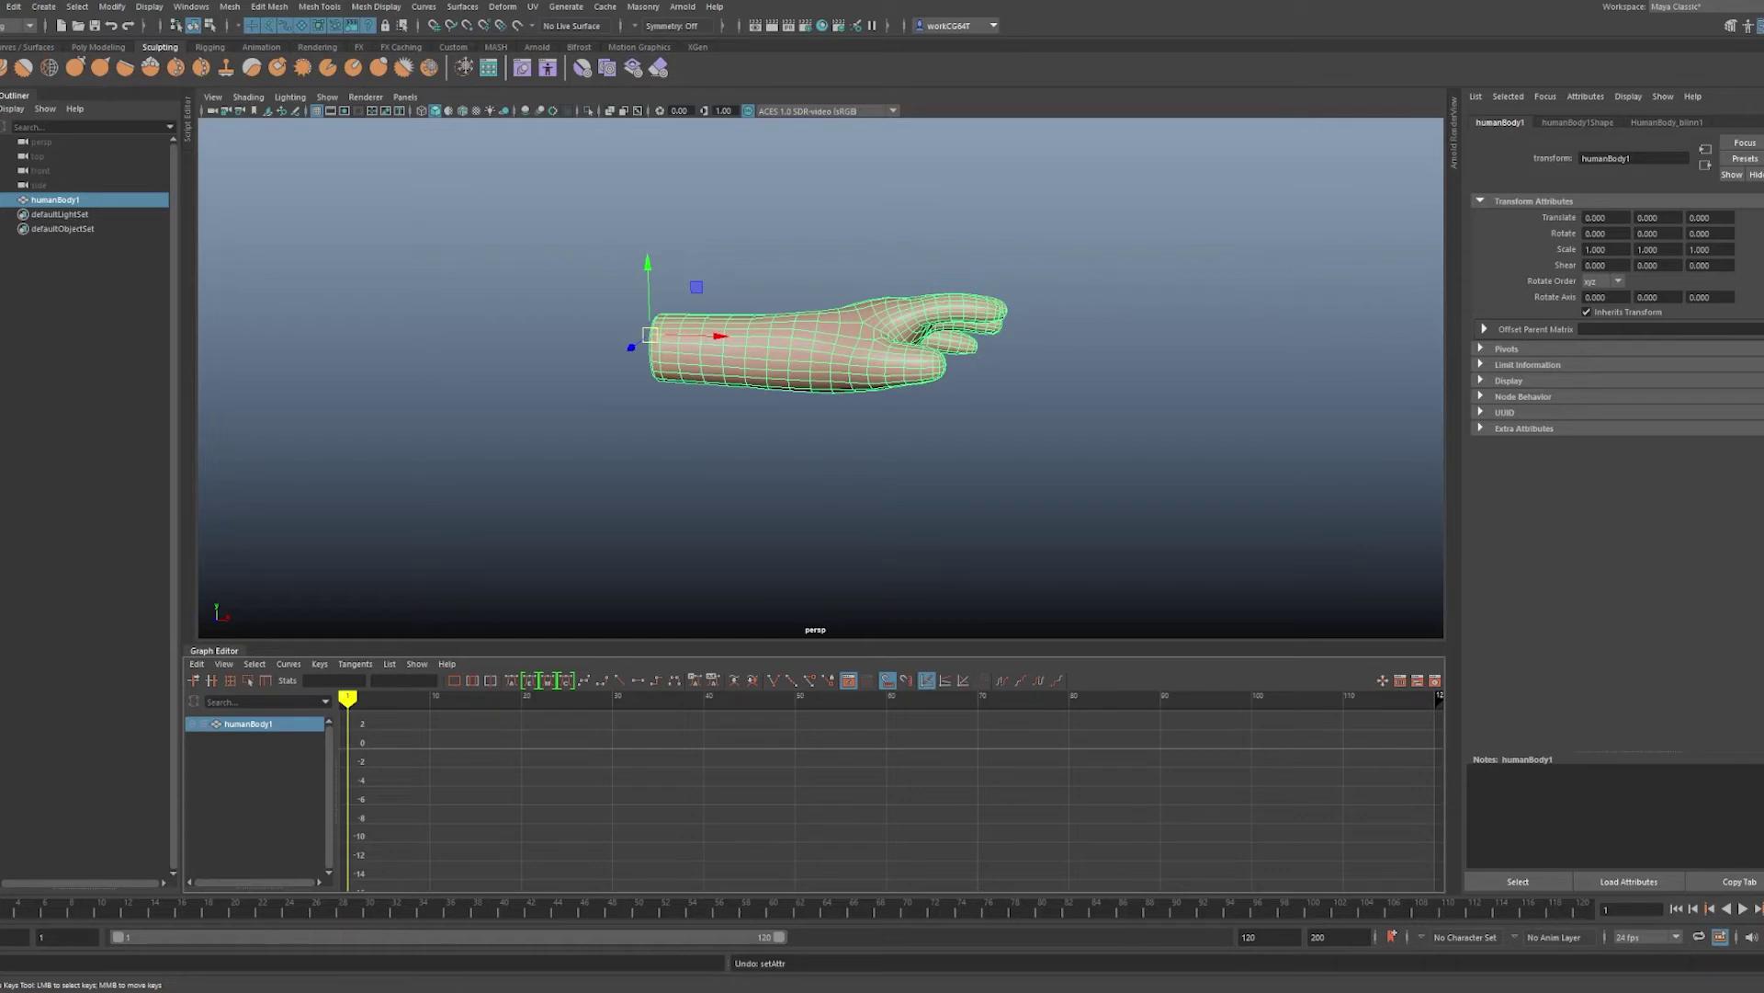
key(q)
click(1077, 502)
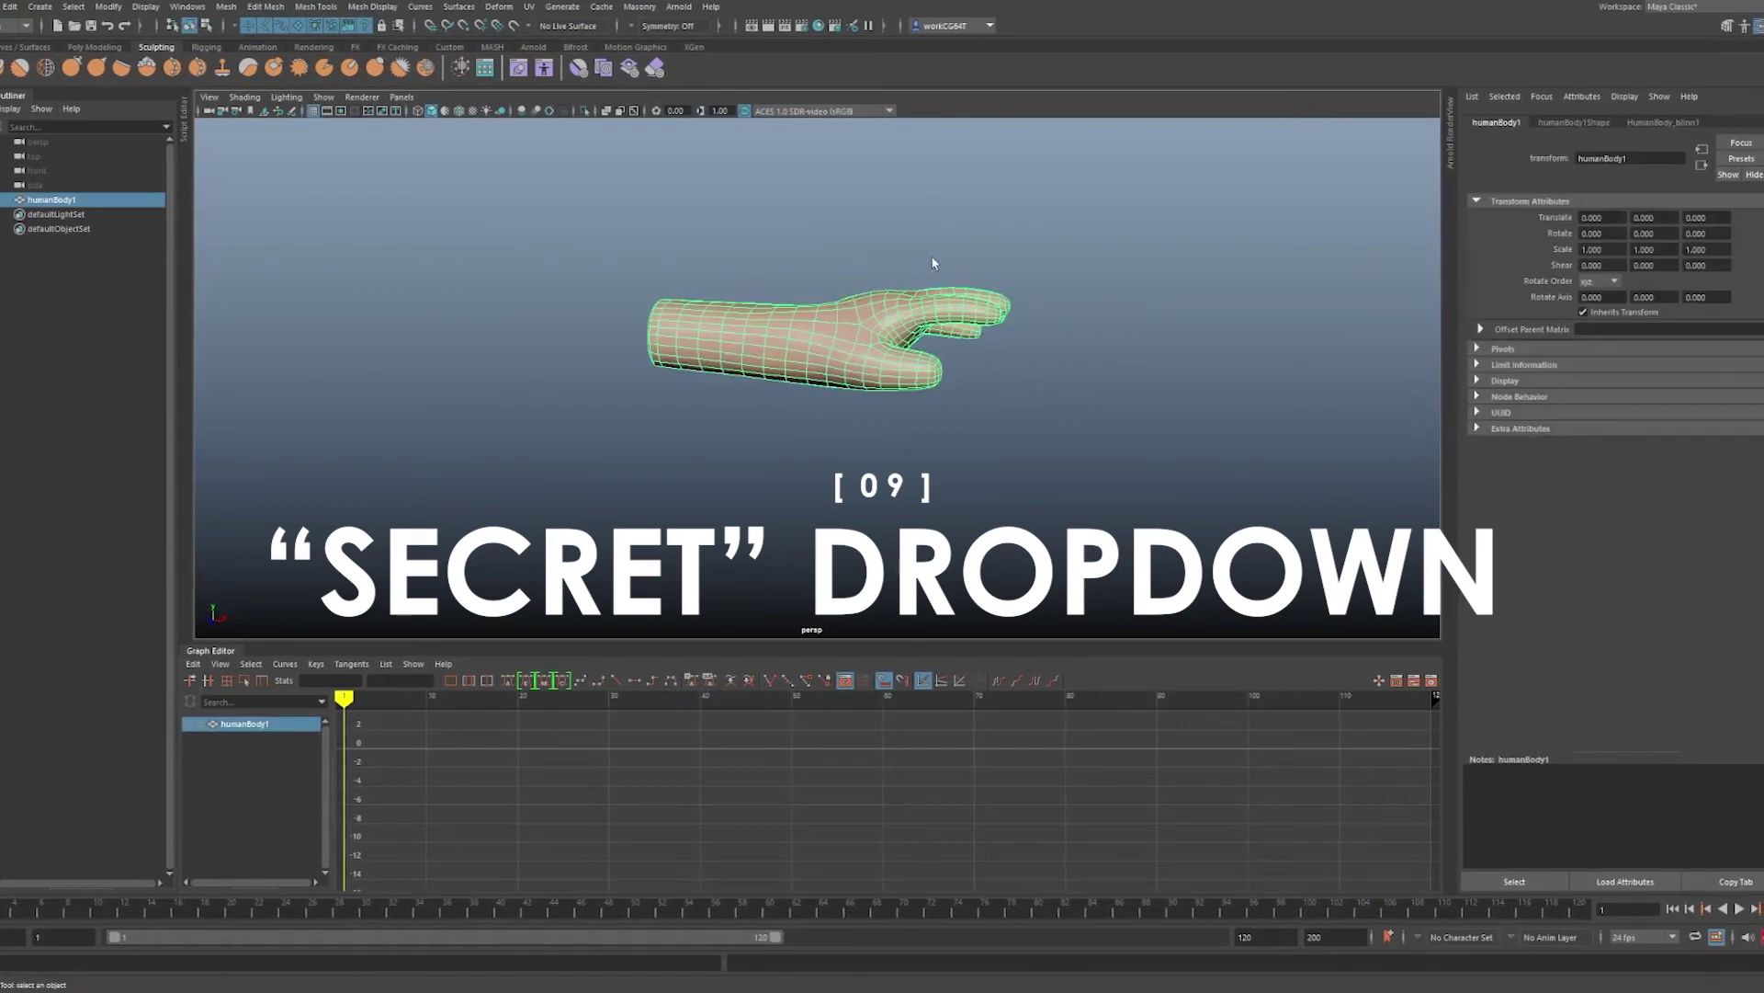
- Insert an edge loop around the middle of the forearm with the Insert Edge Loop tool, then return to object selection
scroll(901, 370, up, 5)
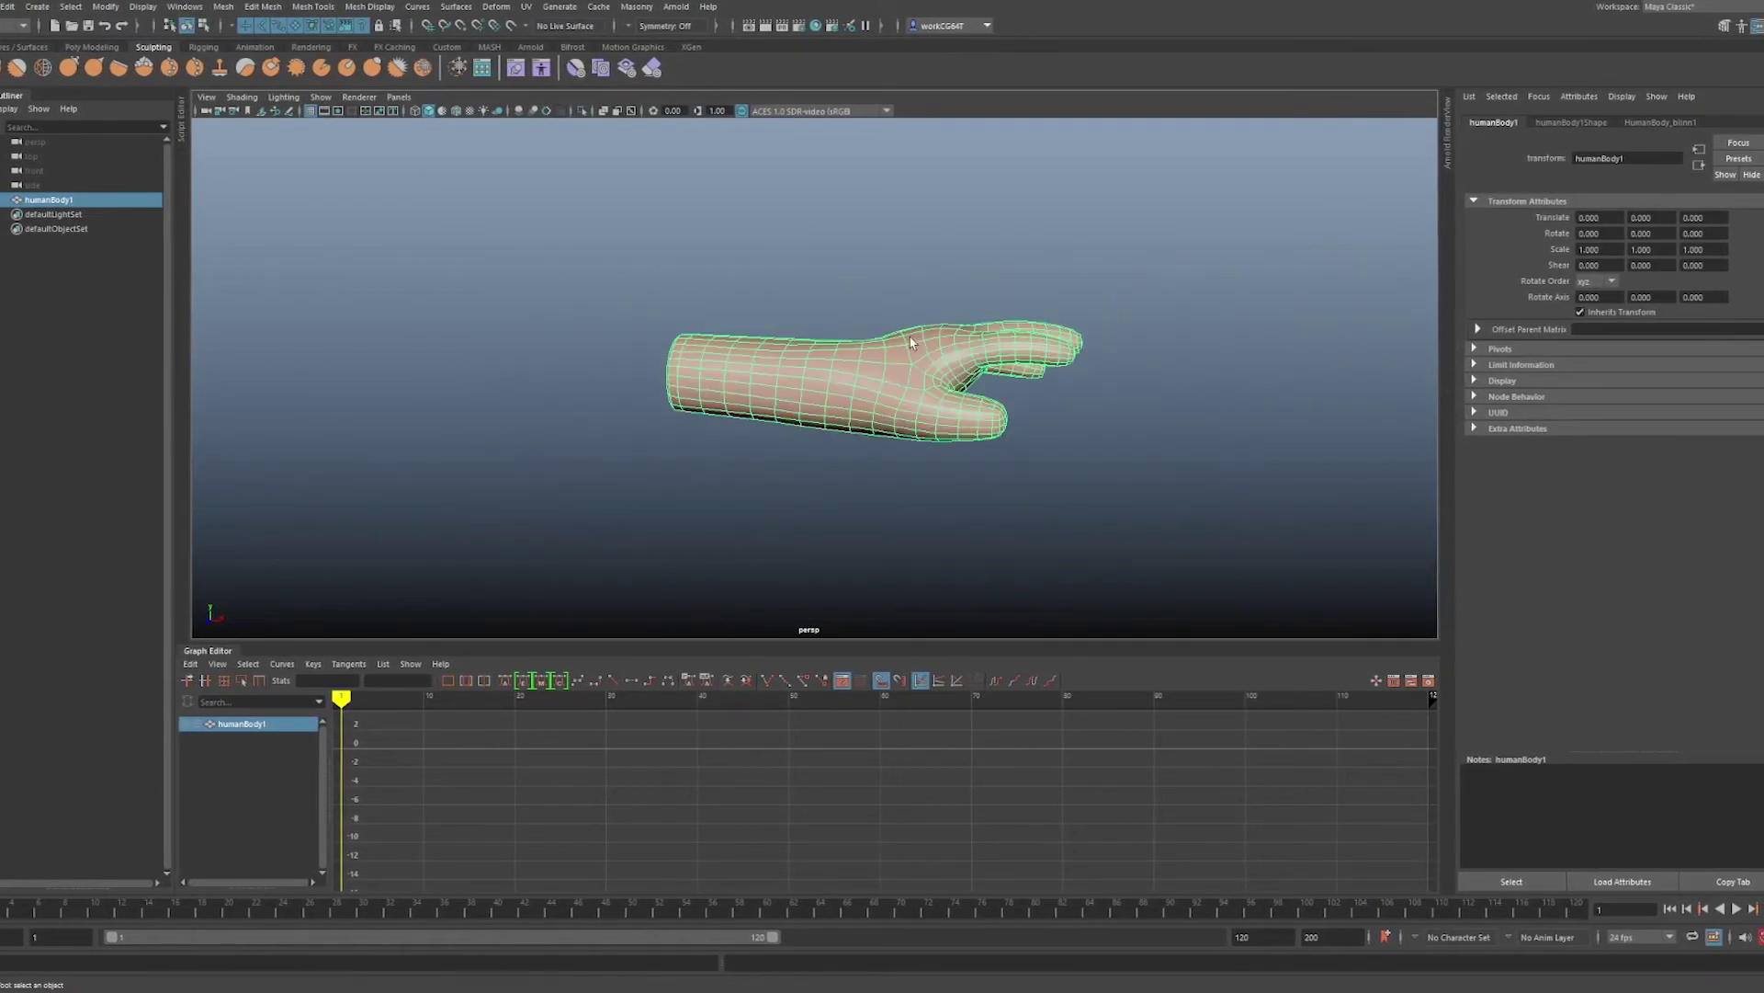
scroll(909, 340, up, 5)
shift+right_click(846, 338)
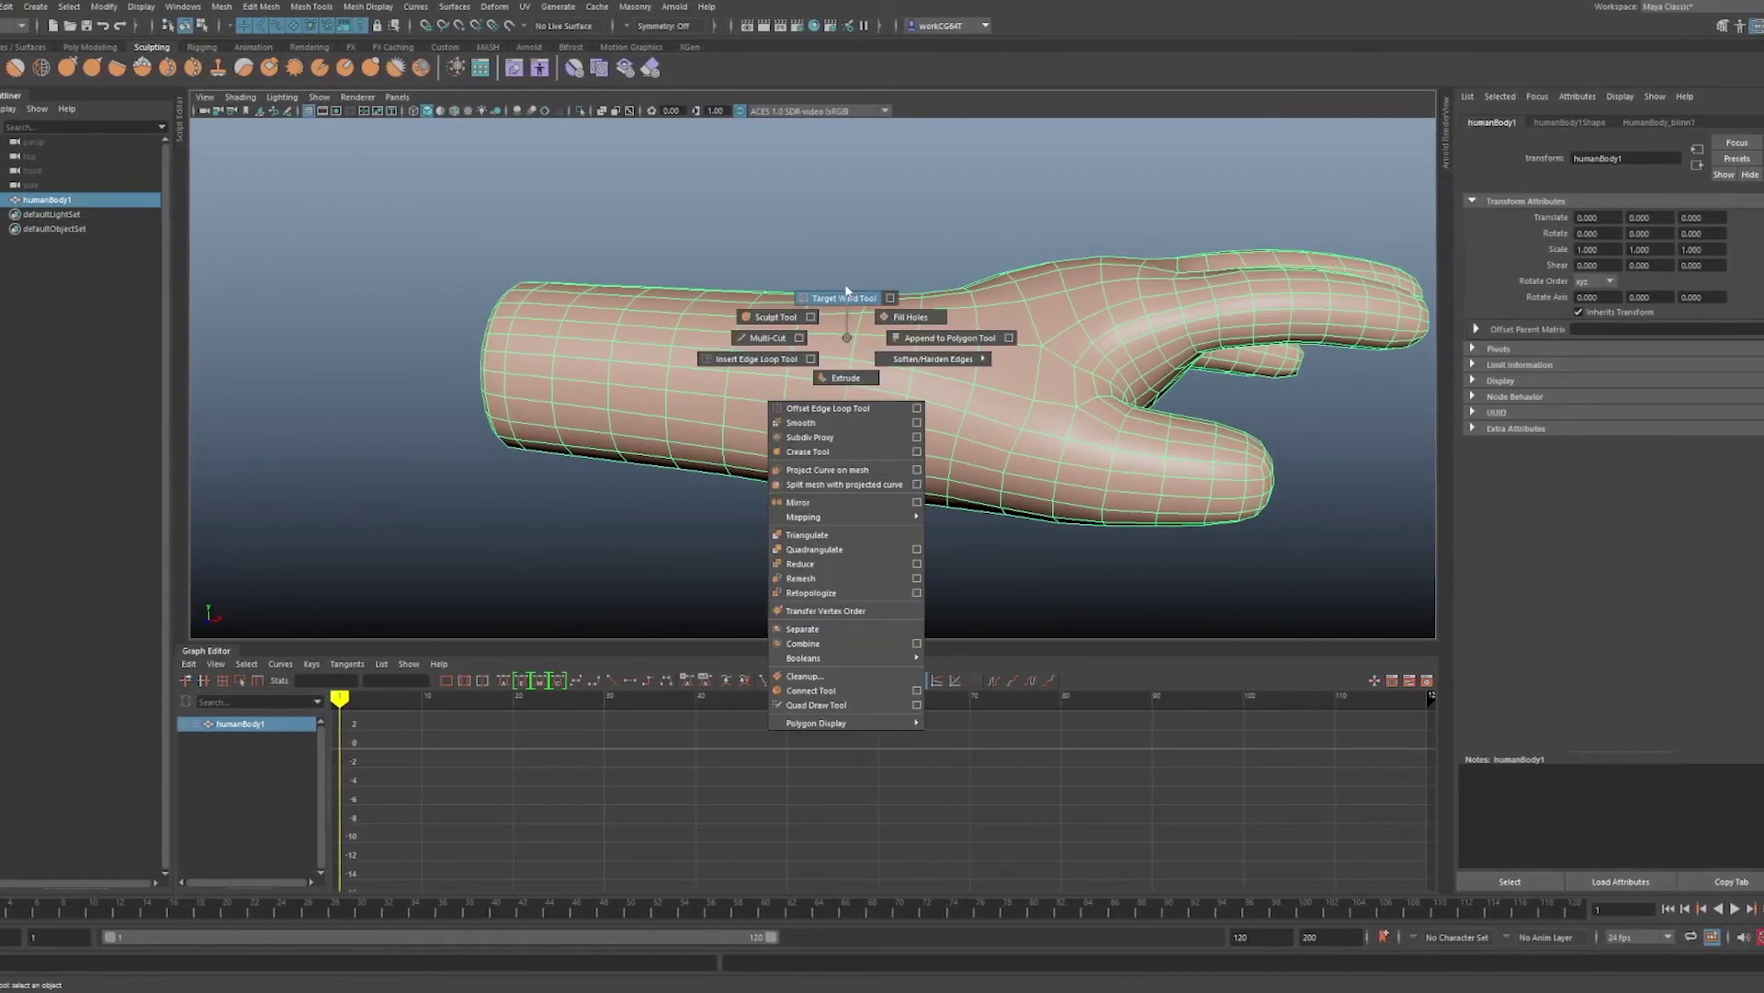
shift+right_drag(846, 338, 816, 358)
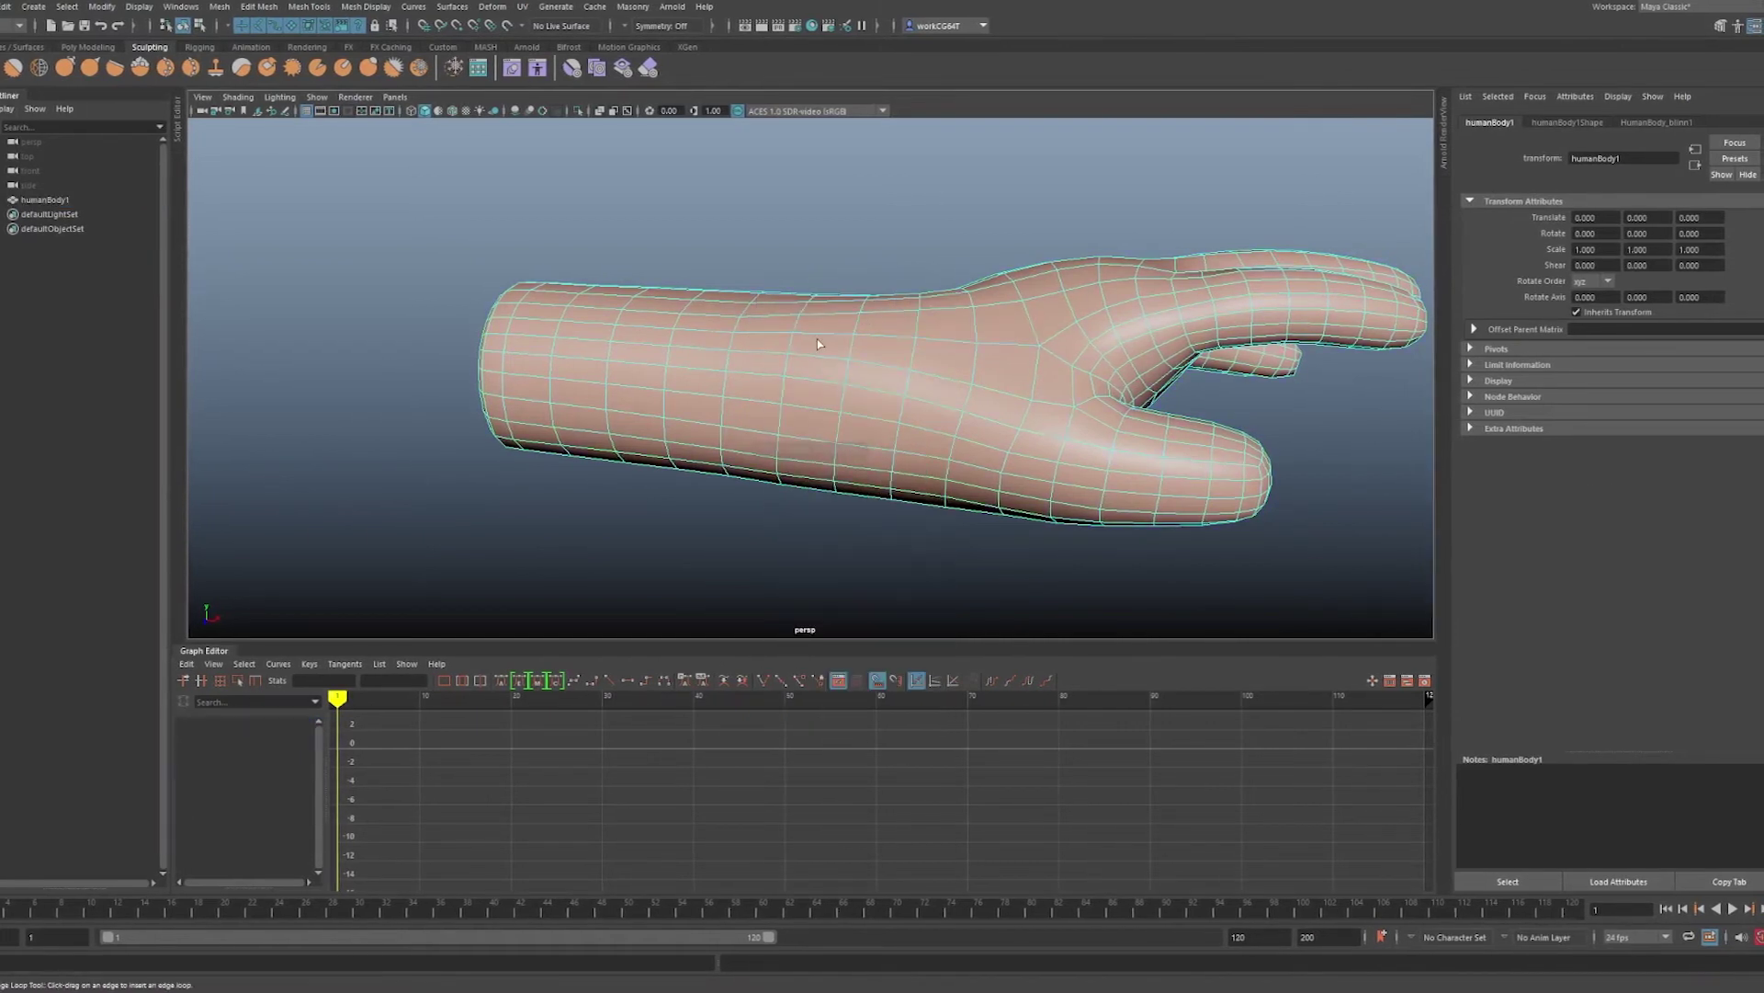
click(816, 358)
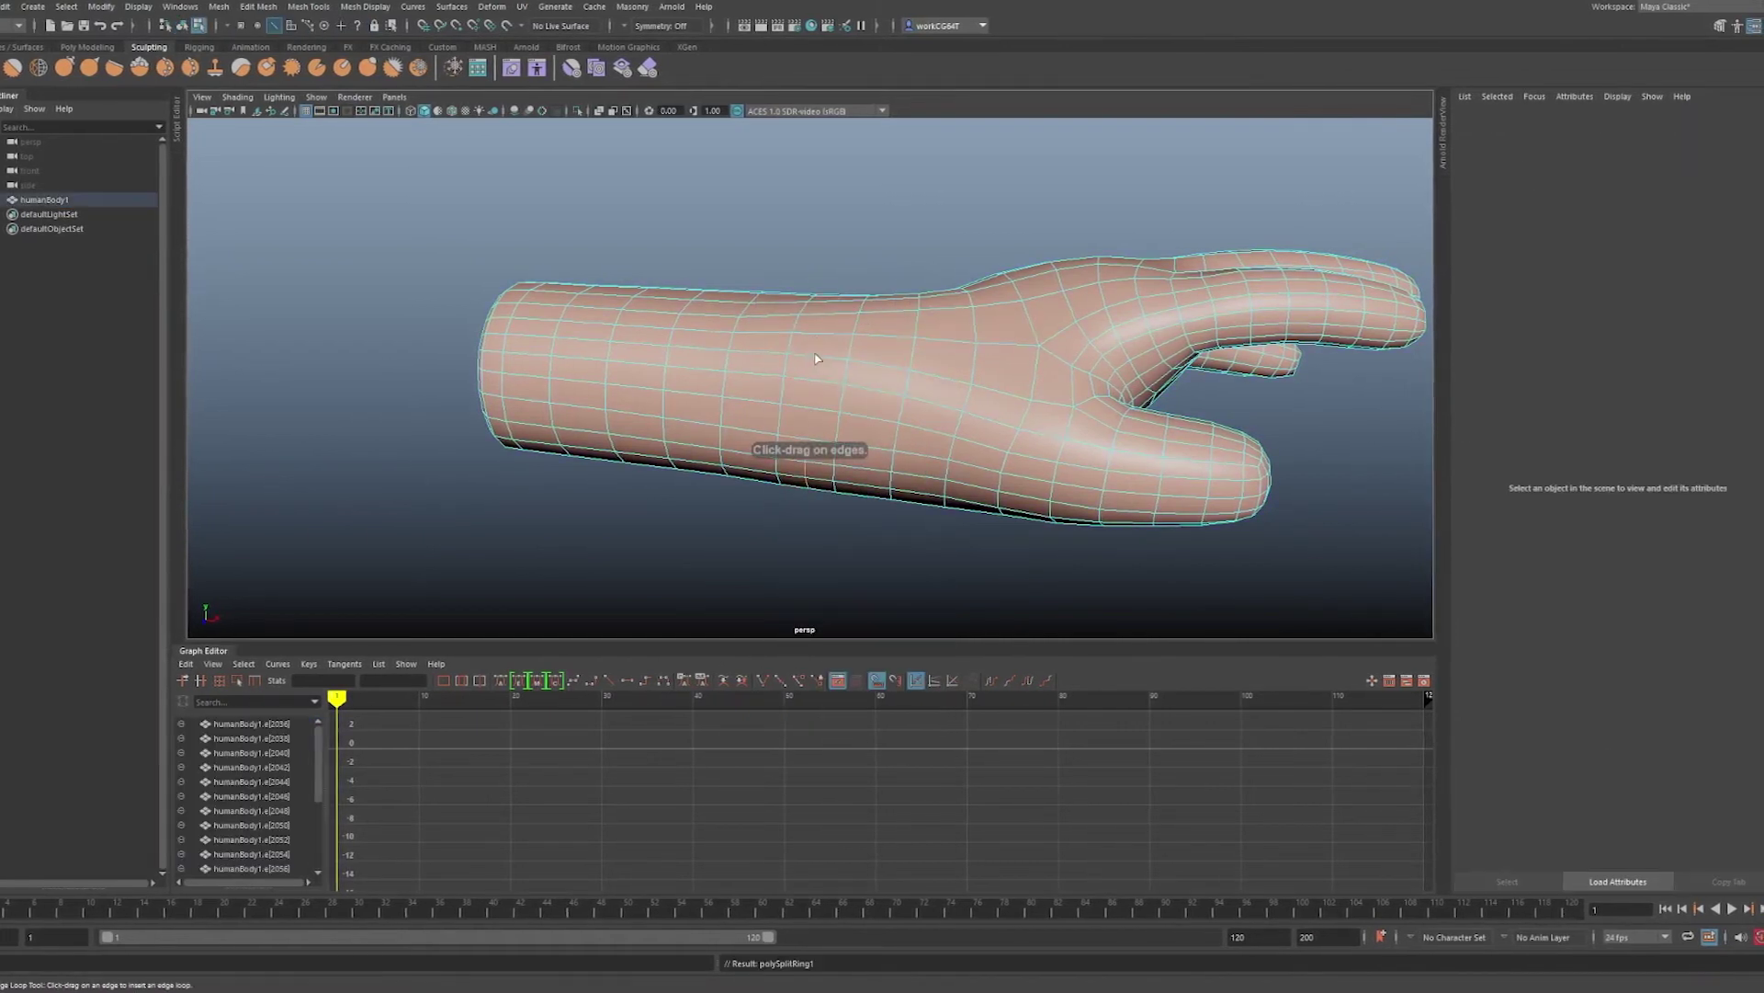
click(764, 355)
right_drag(768, 357, 974, 250)
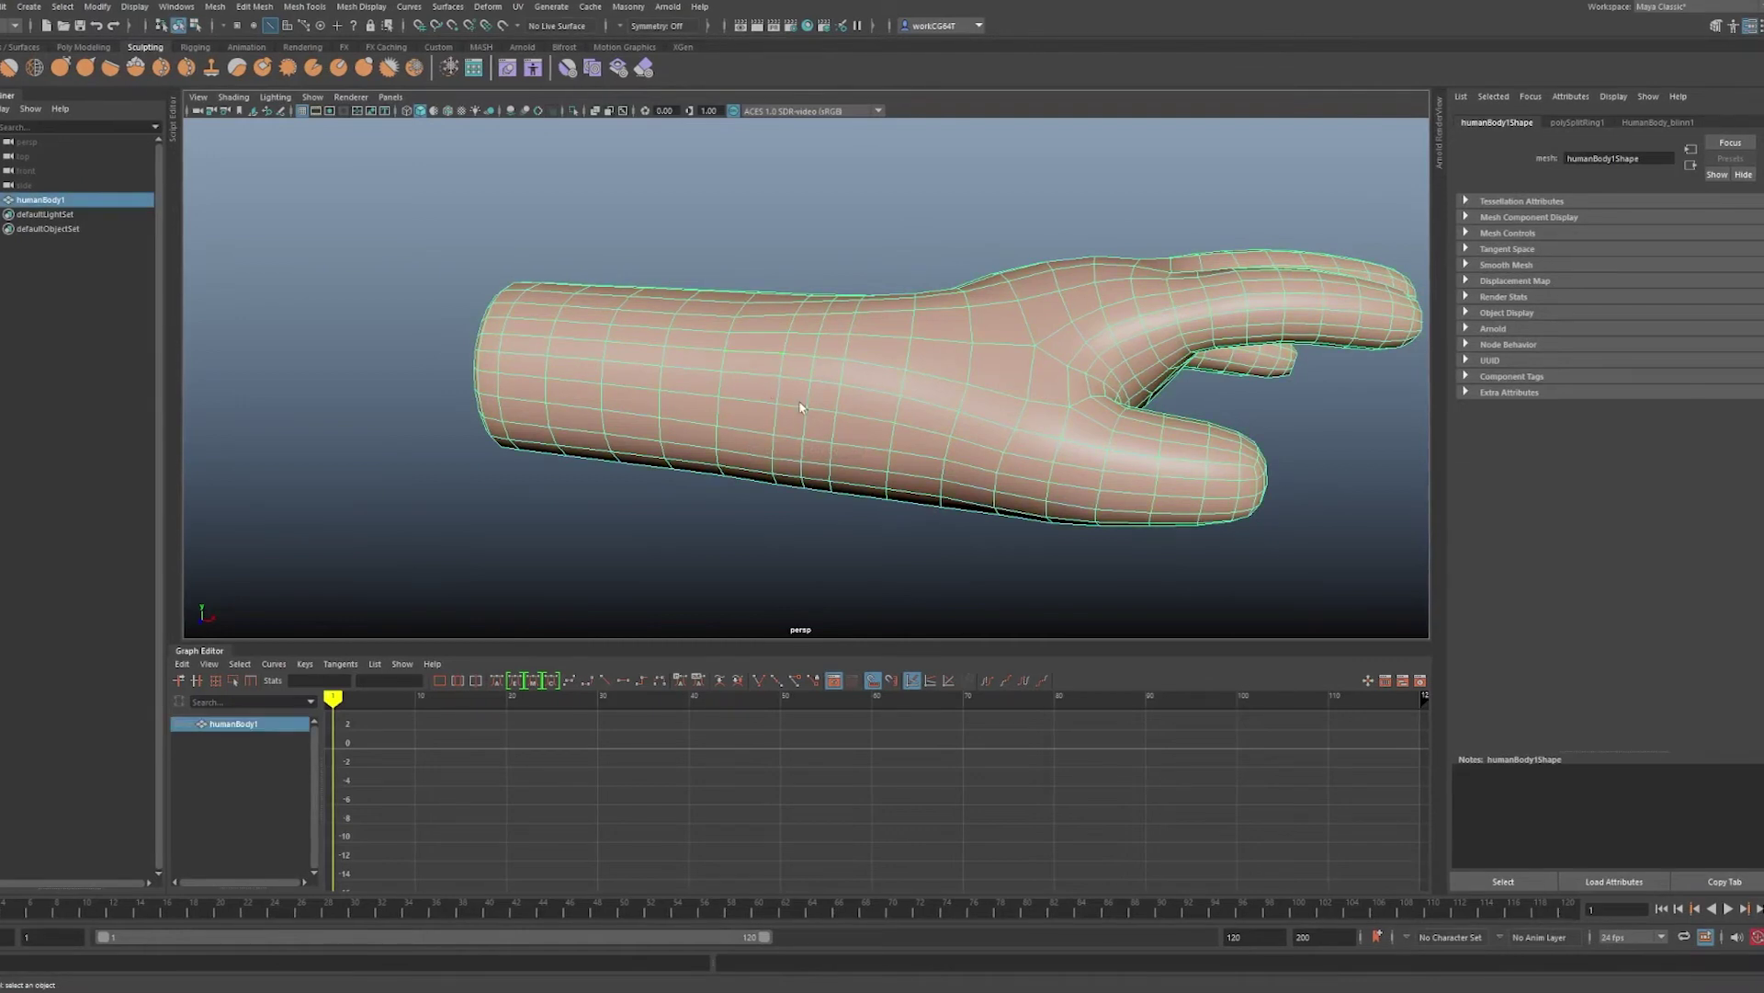
- Average the forearm's vertices five times to smooth the arm, then return to object mode
click(261, 209)
click(866, 465)
shift+right_drag(827, 396, 925, 386)
key(g)
key(g)
key(g)
key(g)
key(F8)
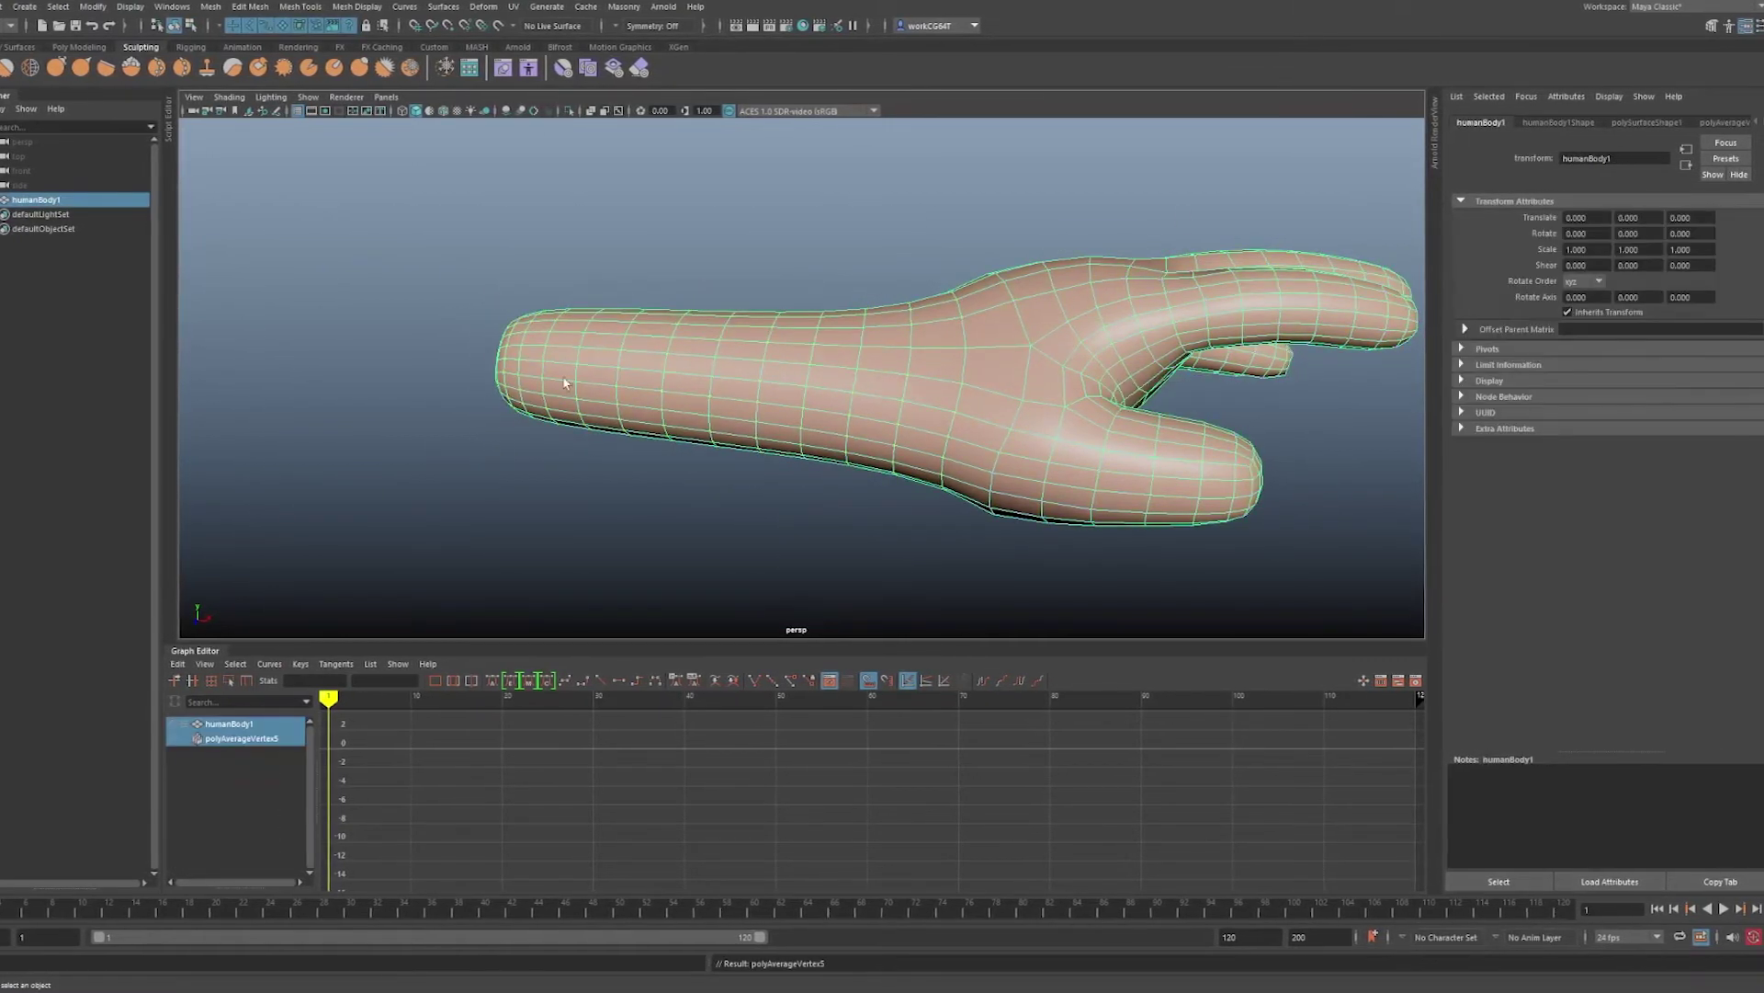
- Reselect the arm mesh and inspect its list of history inputs alongside the transform channels
scroll(427, 351, down, 3)
click(1210, 229)
drag(1020, 209, 611, 512)
scroll(611, 512, up, 3)
alt+drag(848, 383, 735, 386)
scroll(735, 386, up, 3)
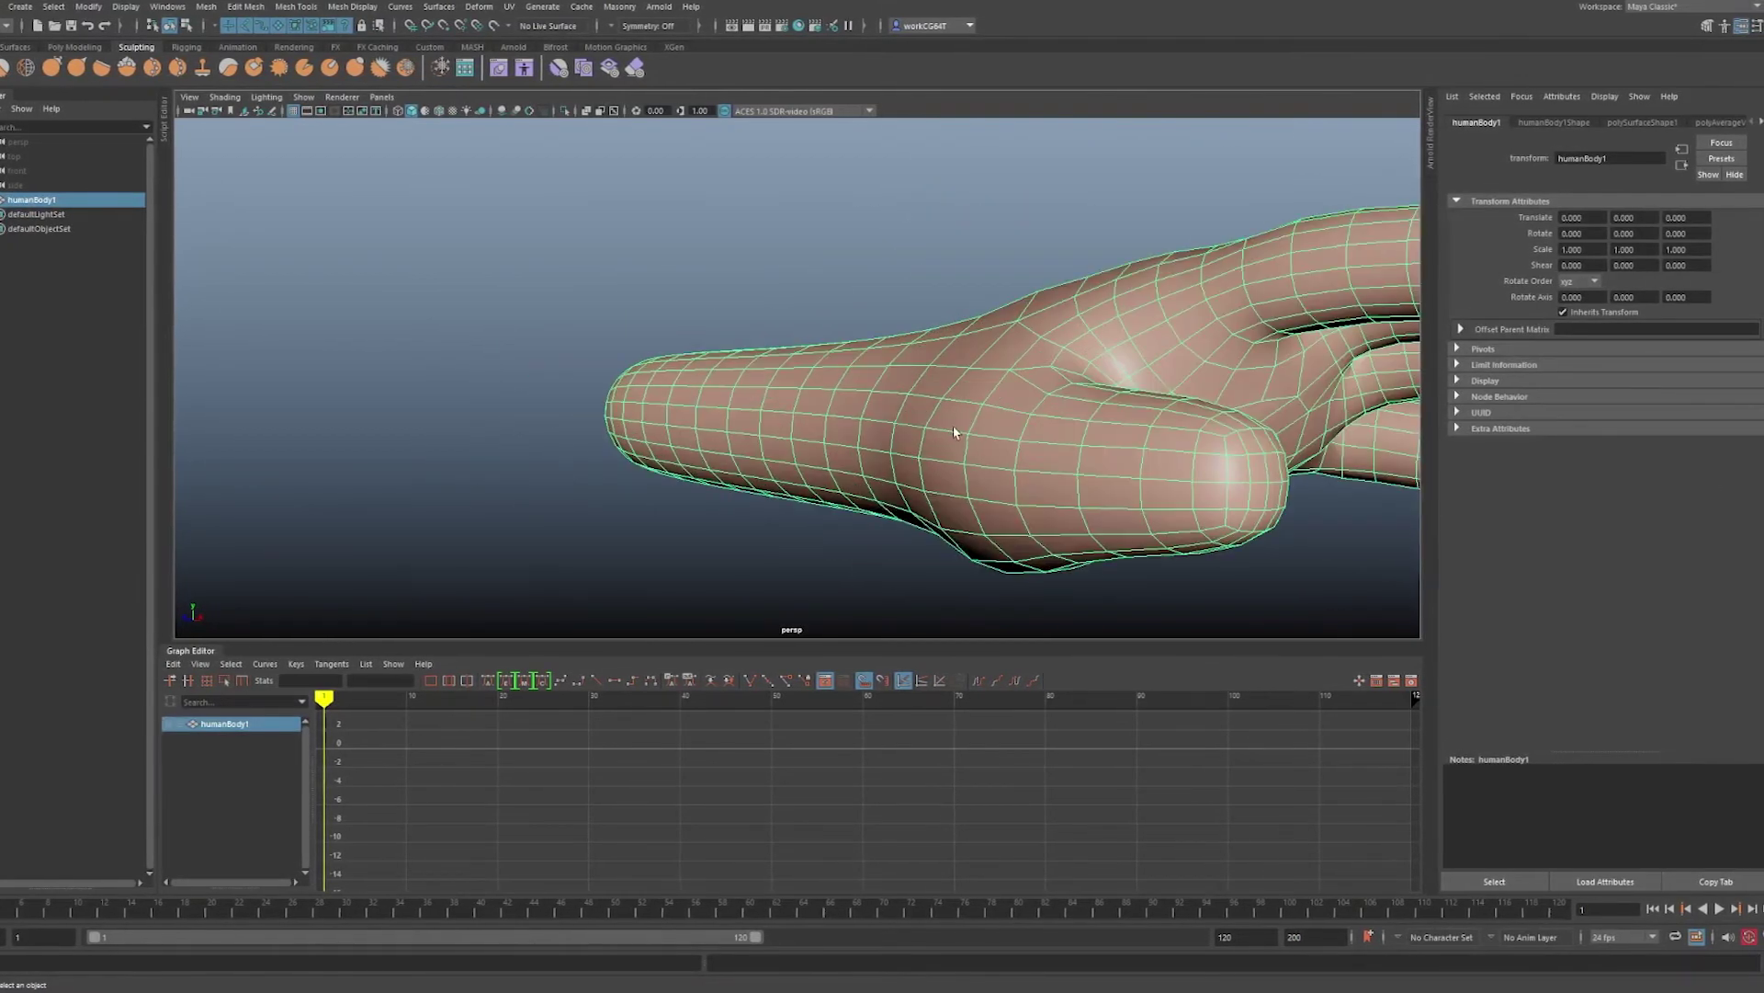
key(ctrl+a)
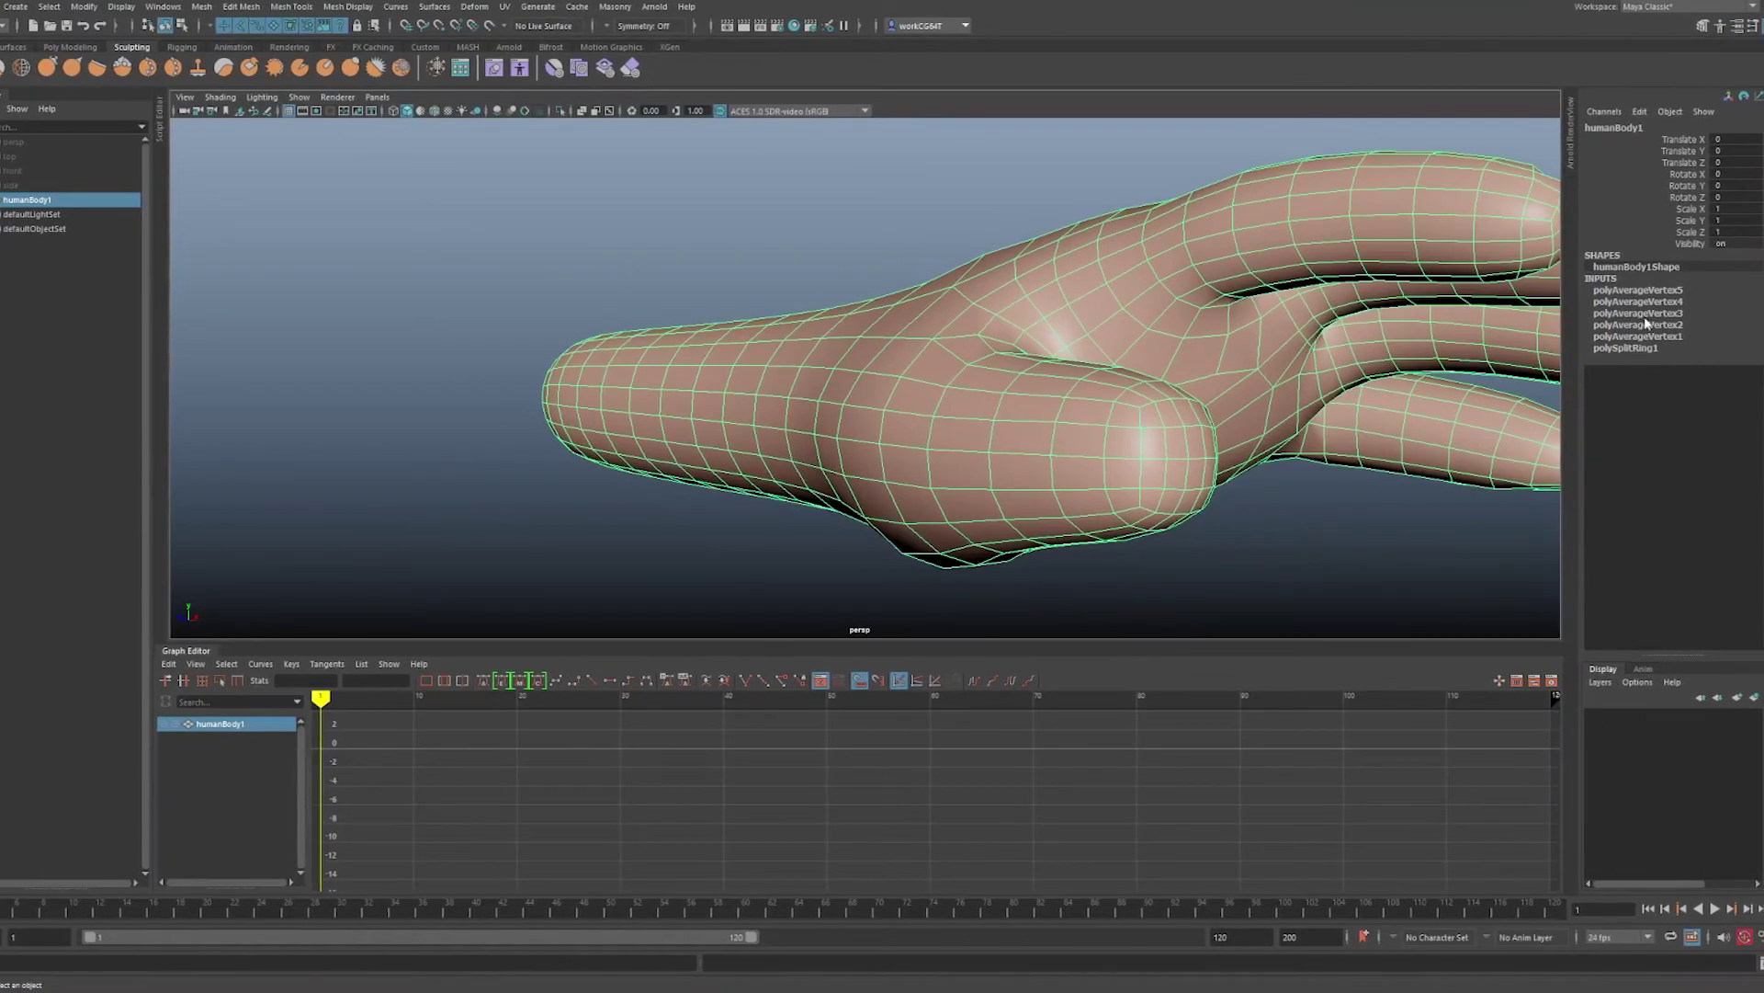
scroll(1112, 359, down, 3)
alt+drag(1110, 358, 1057, 368)
scroll(476, 283, up, 5)
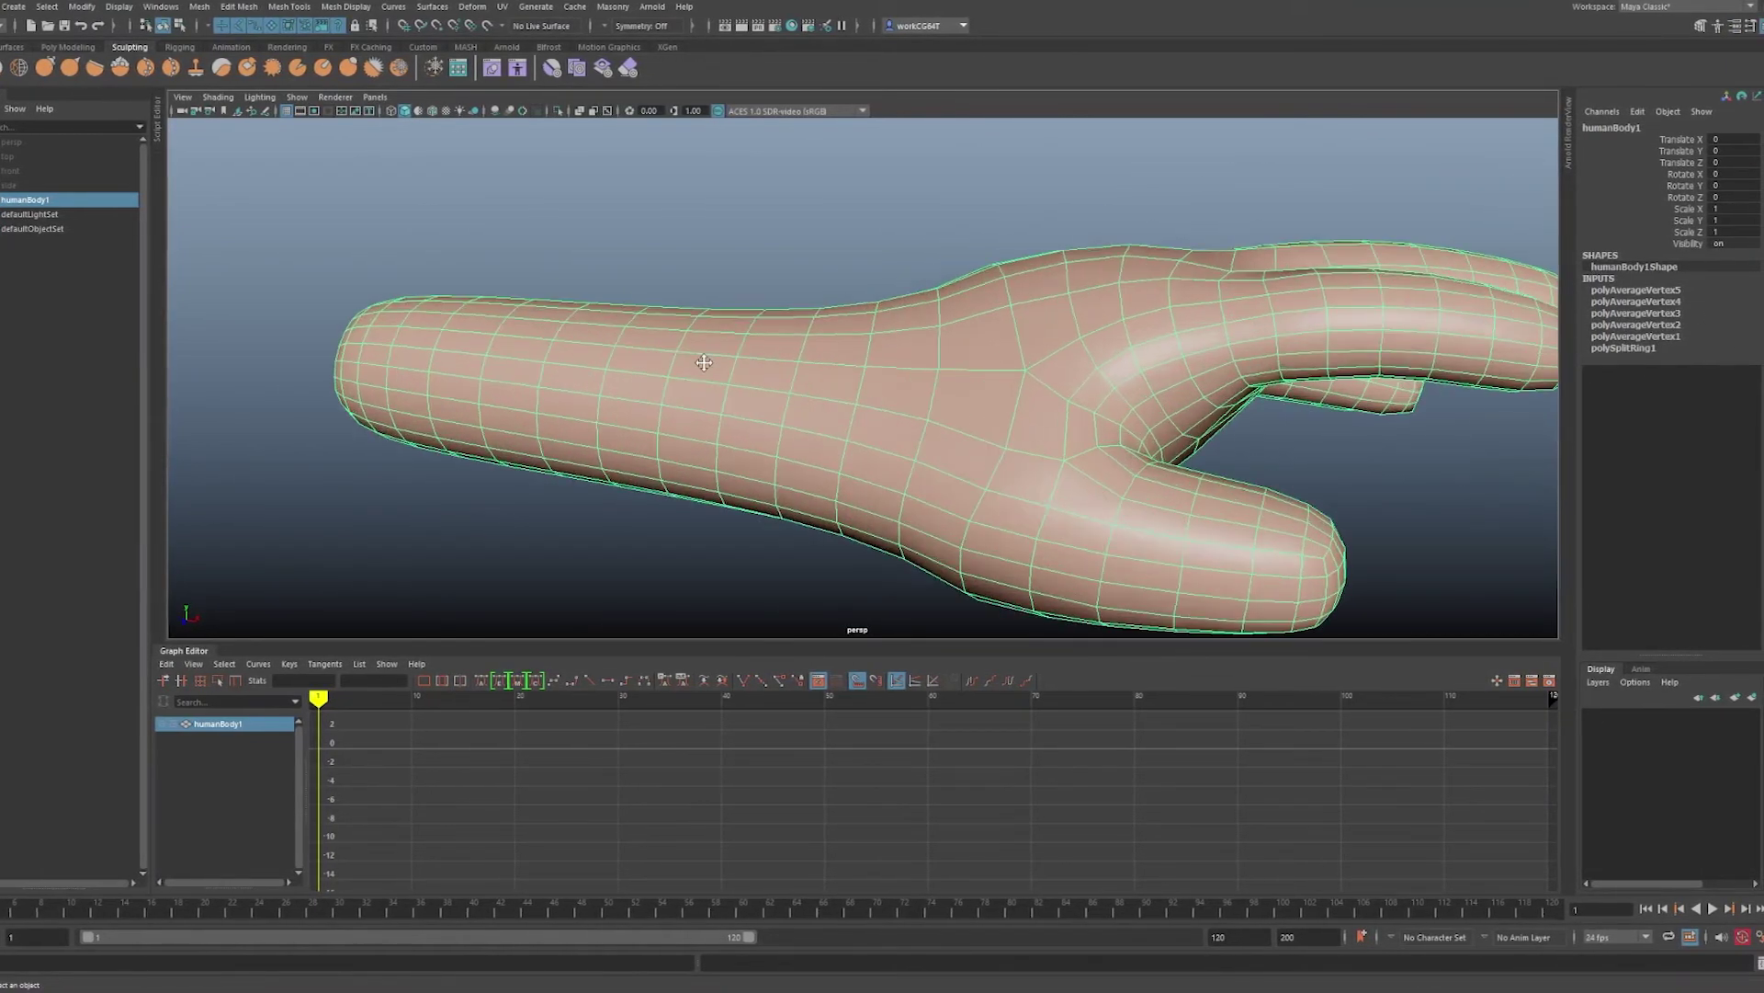
mouse_move(811, 290)
right_down()
mouse_move(705, 340)
mouse_move(745, 289)
mouse_move(806, 296)
right_up()
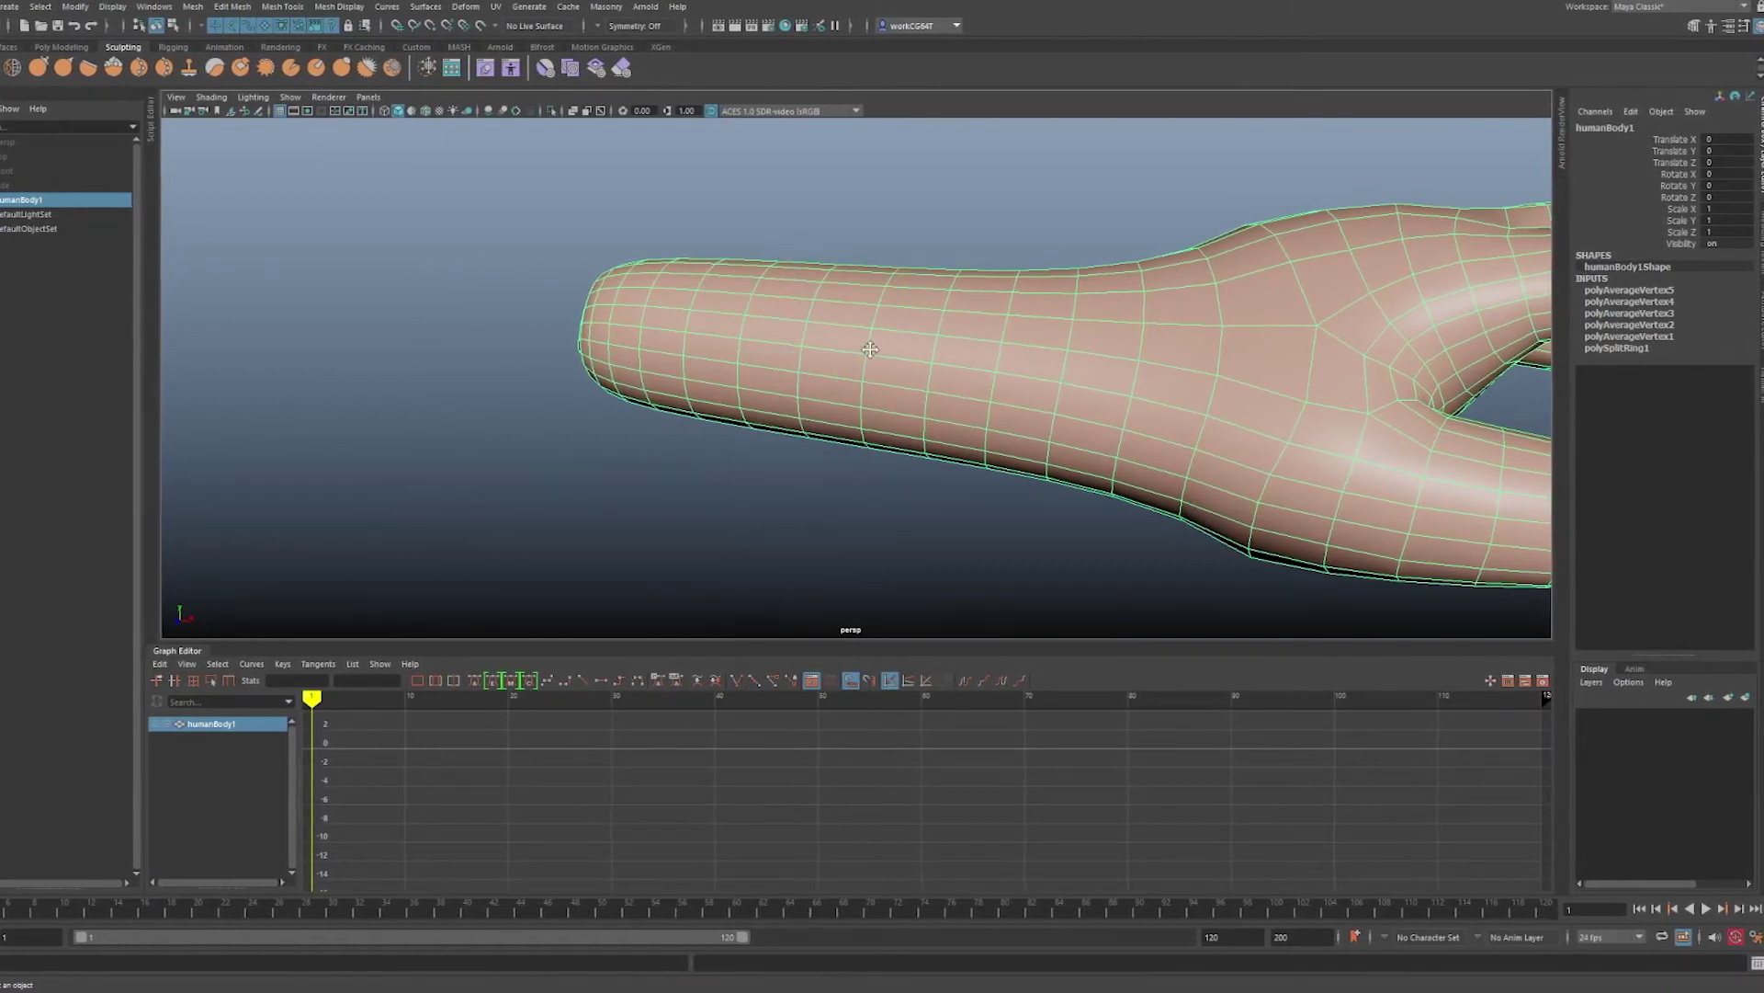
scroll(956, 312, down, 5)
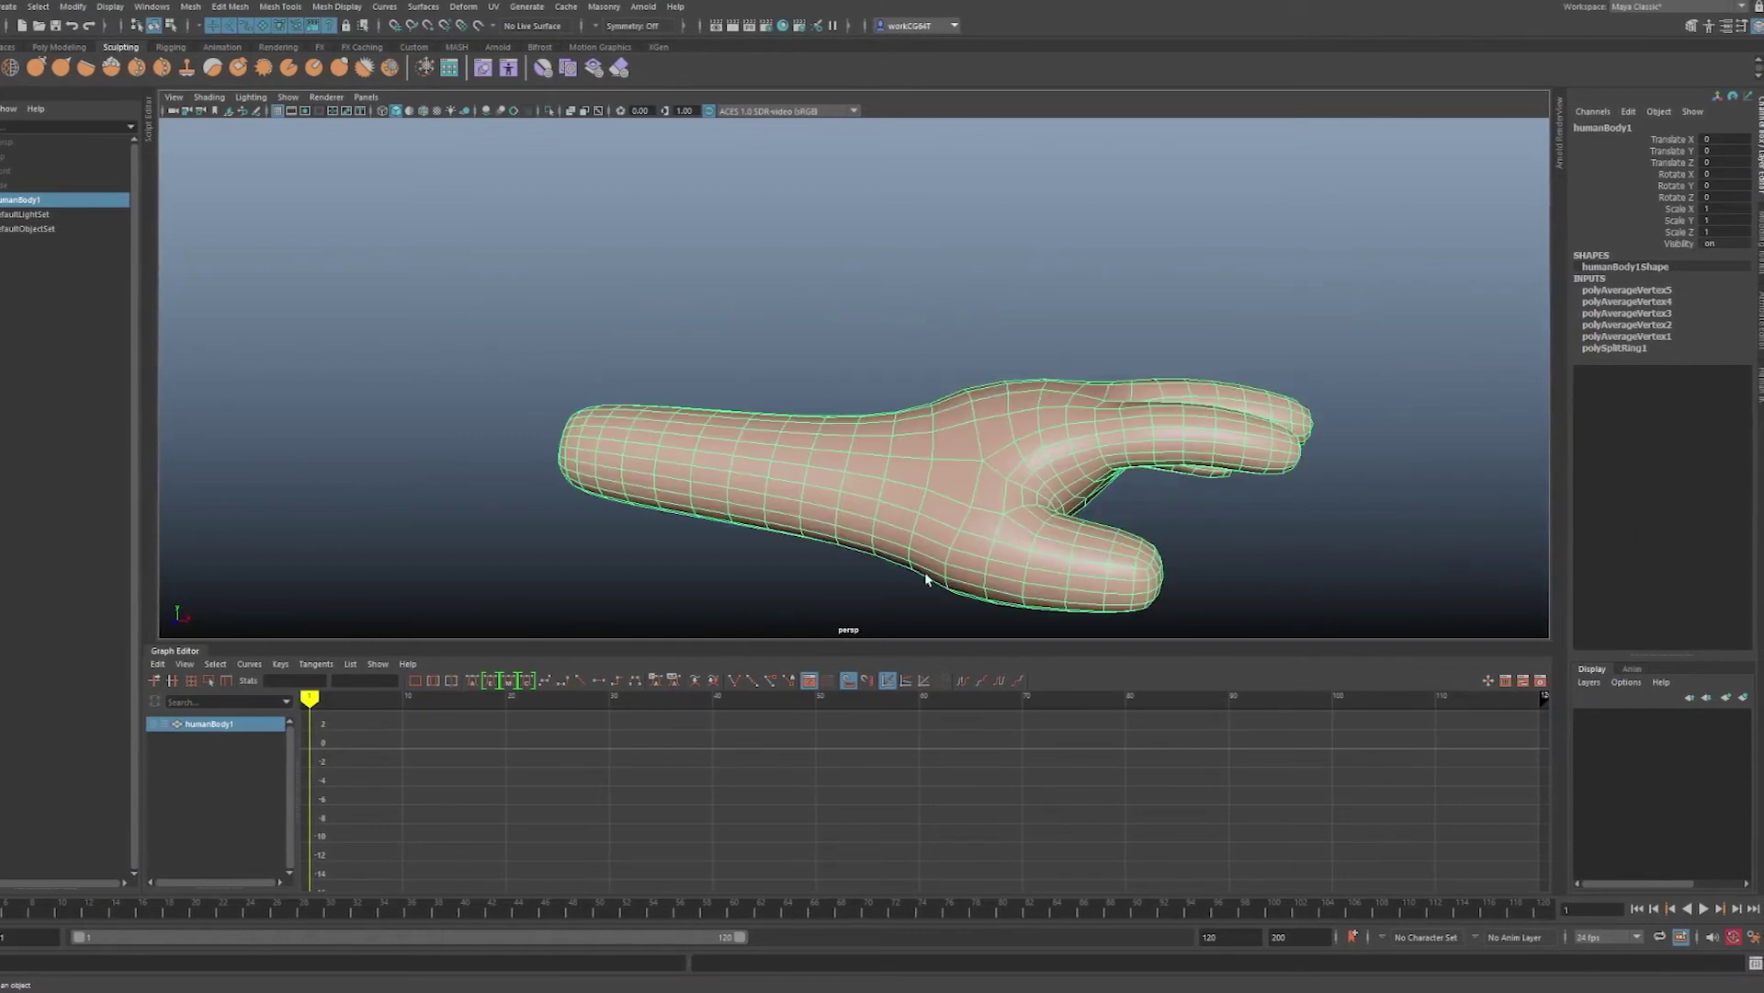
- Show the arm's node attributes and step through its history nodes to the HumanBody_blinn1 material
key(ctrl+a)
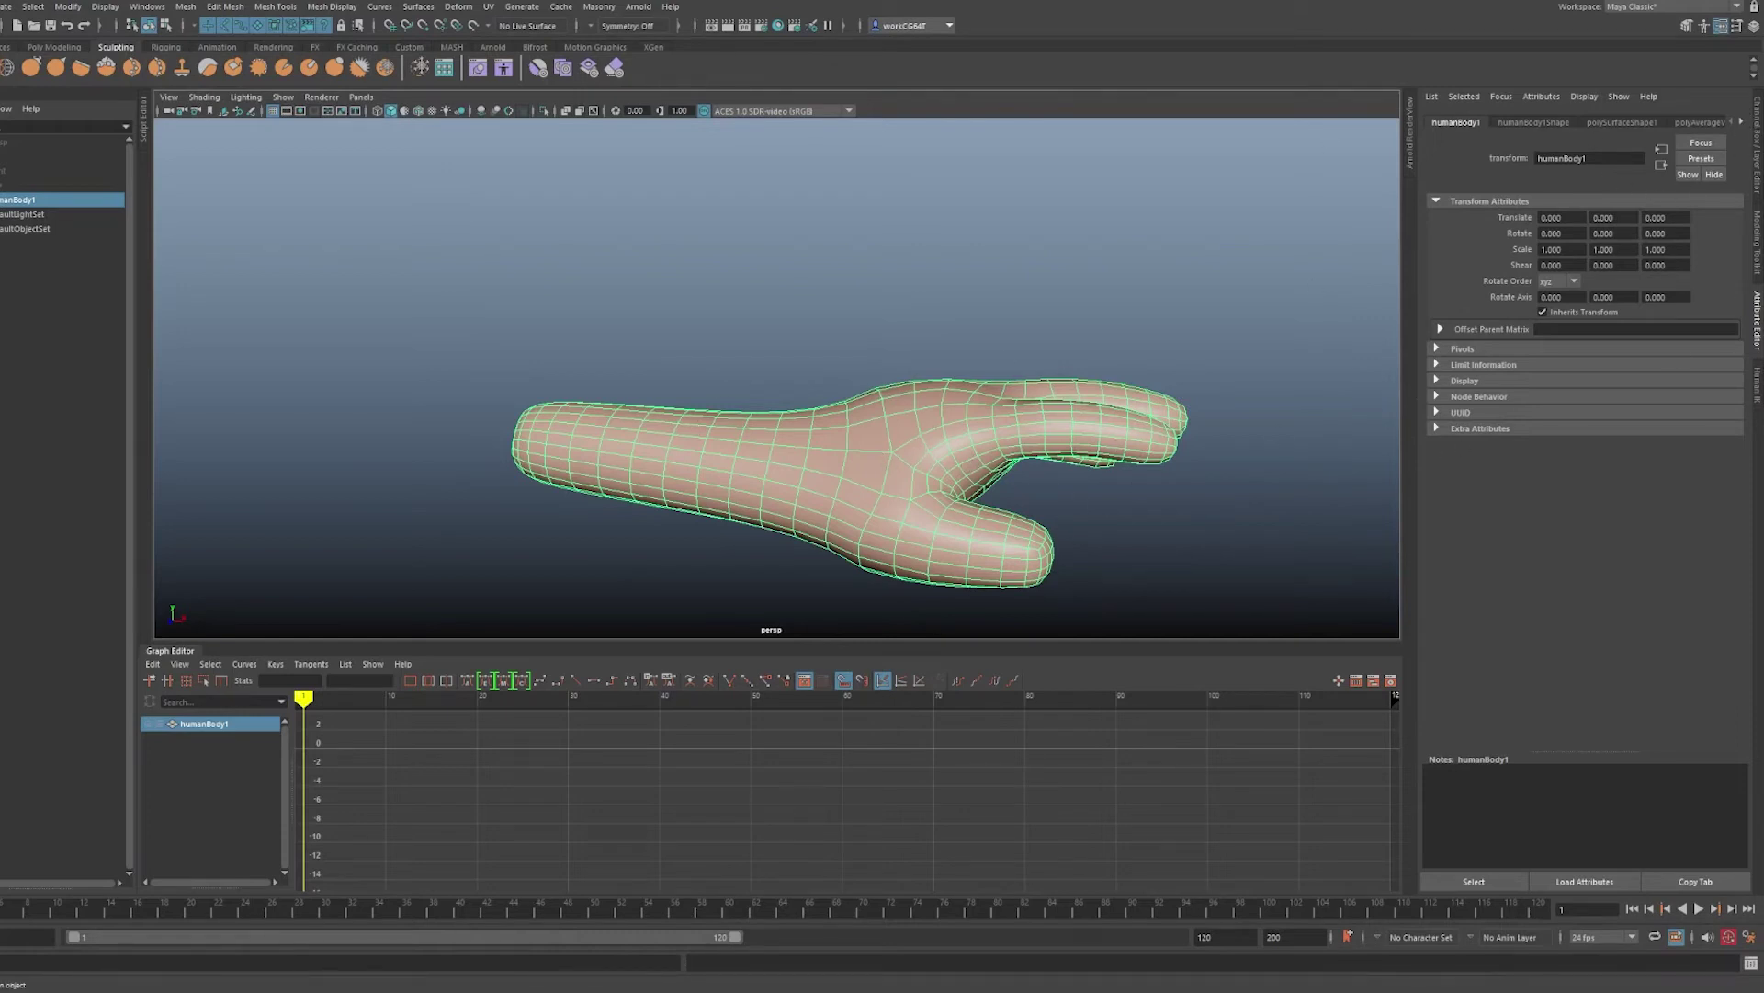
click(1742, 123)
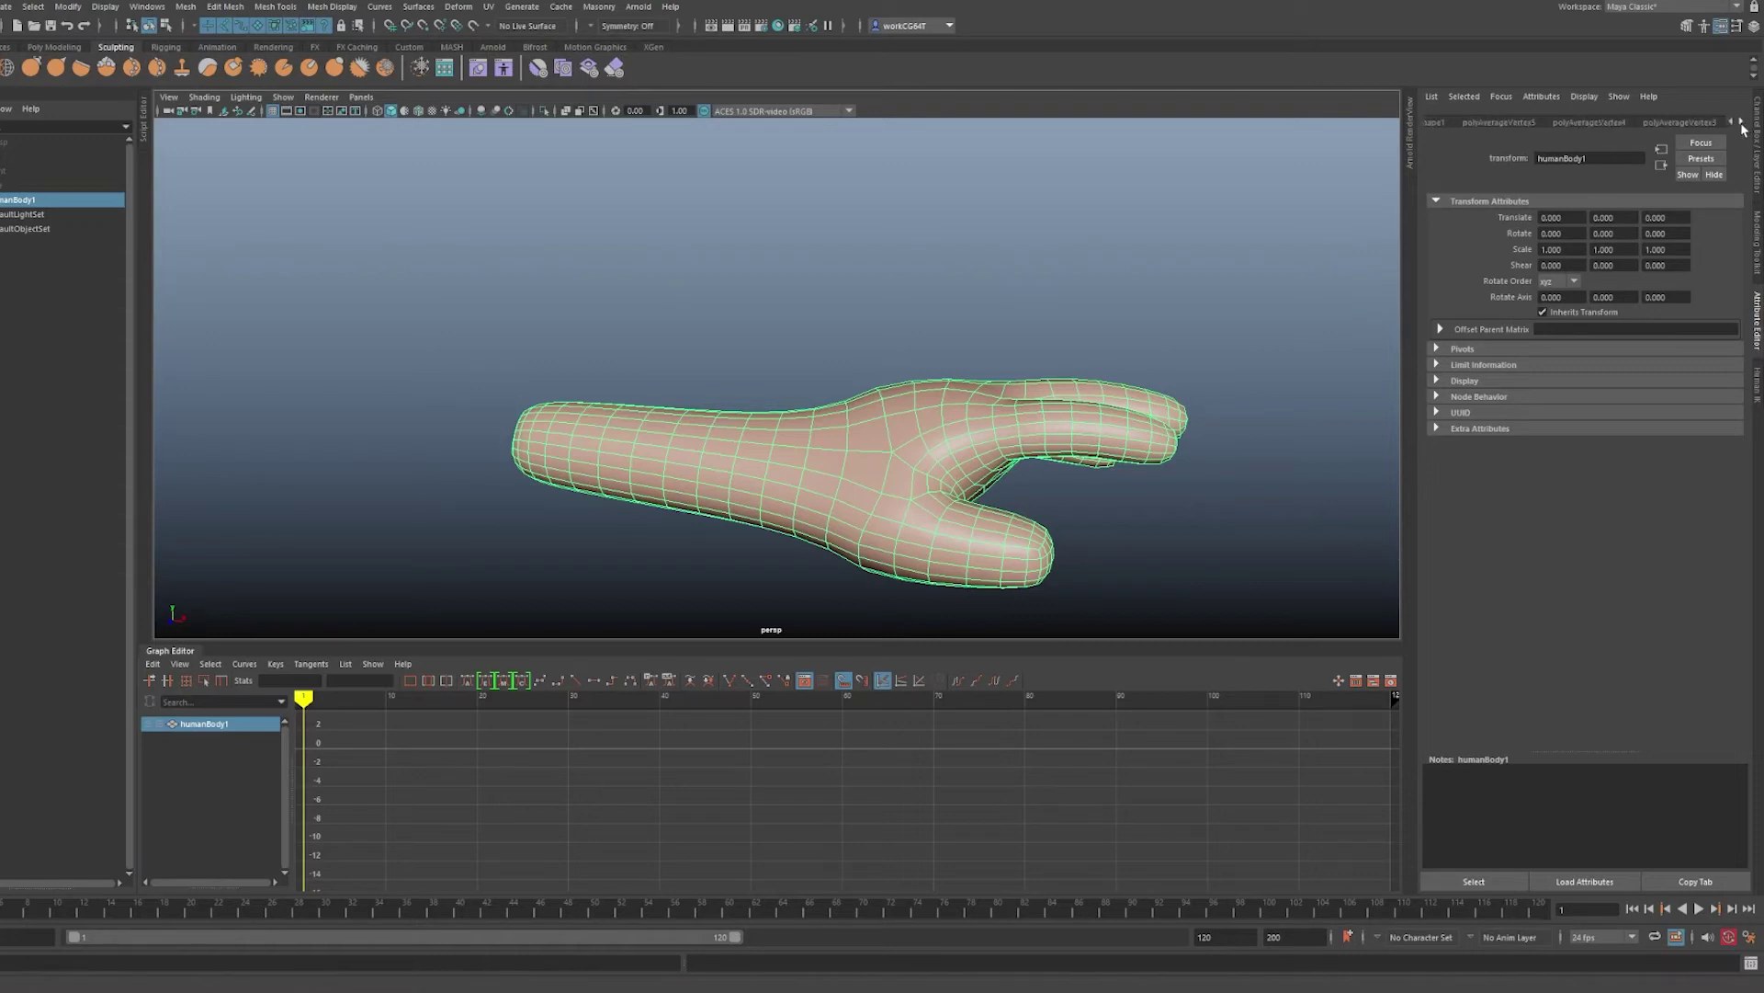
click(1742, 123)
click(1665, 123)
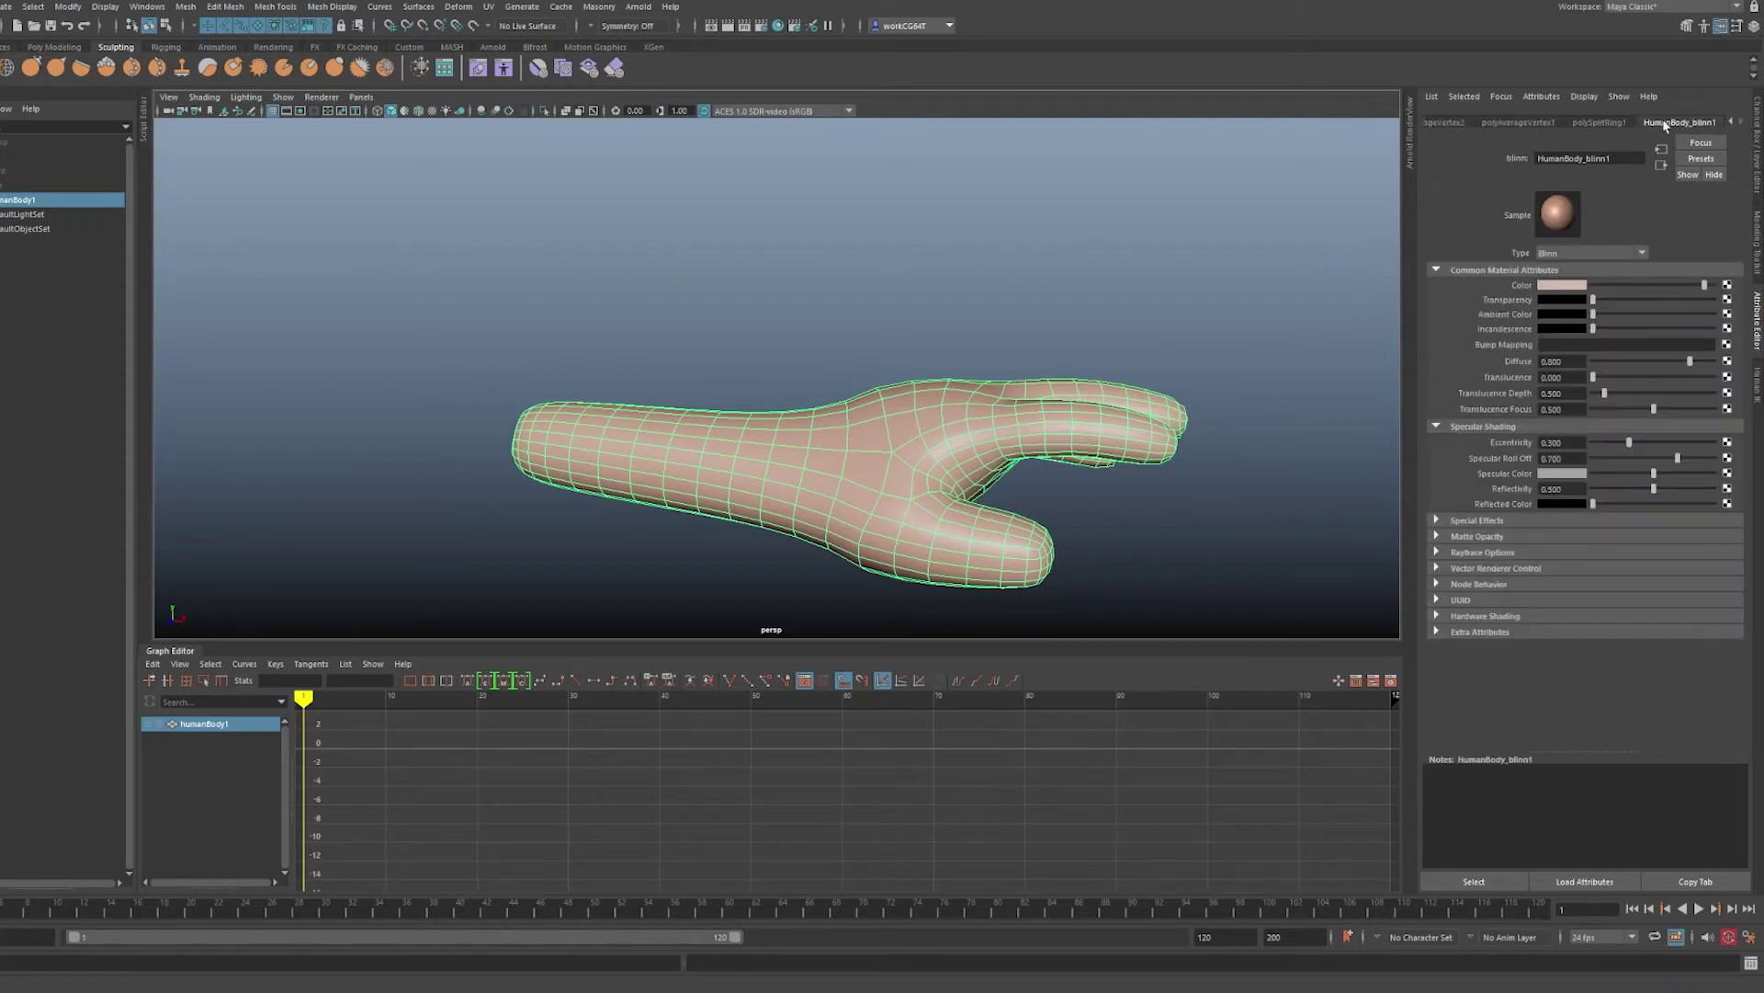
- Go back to the arm's first nodes, bring up the full list of connected nodes, and choose HumanBody_blinn1
click(1728, 127)
click(1729, 125)
right_click(1738, 124)
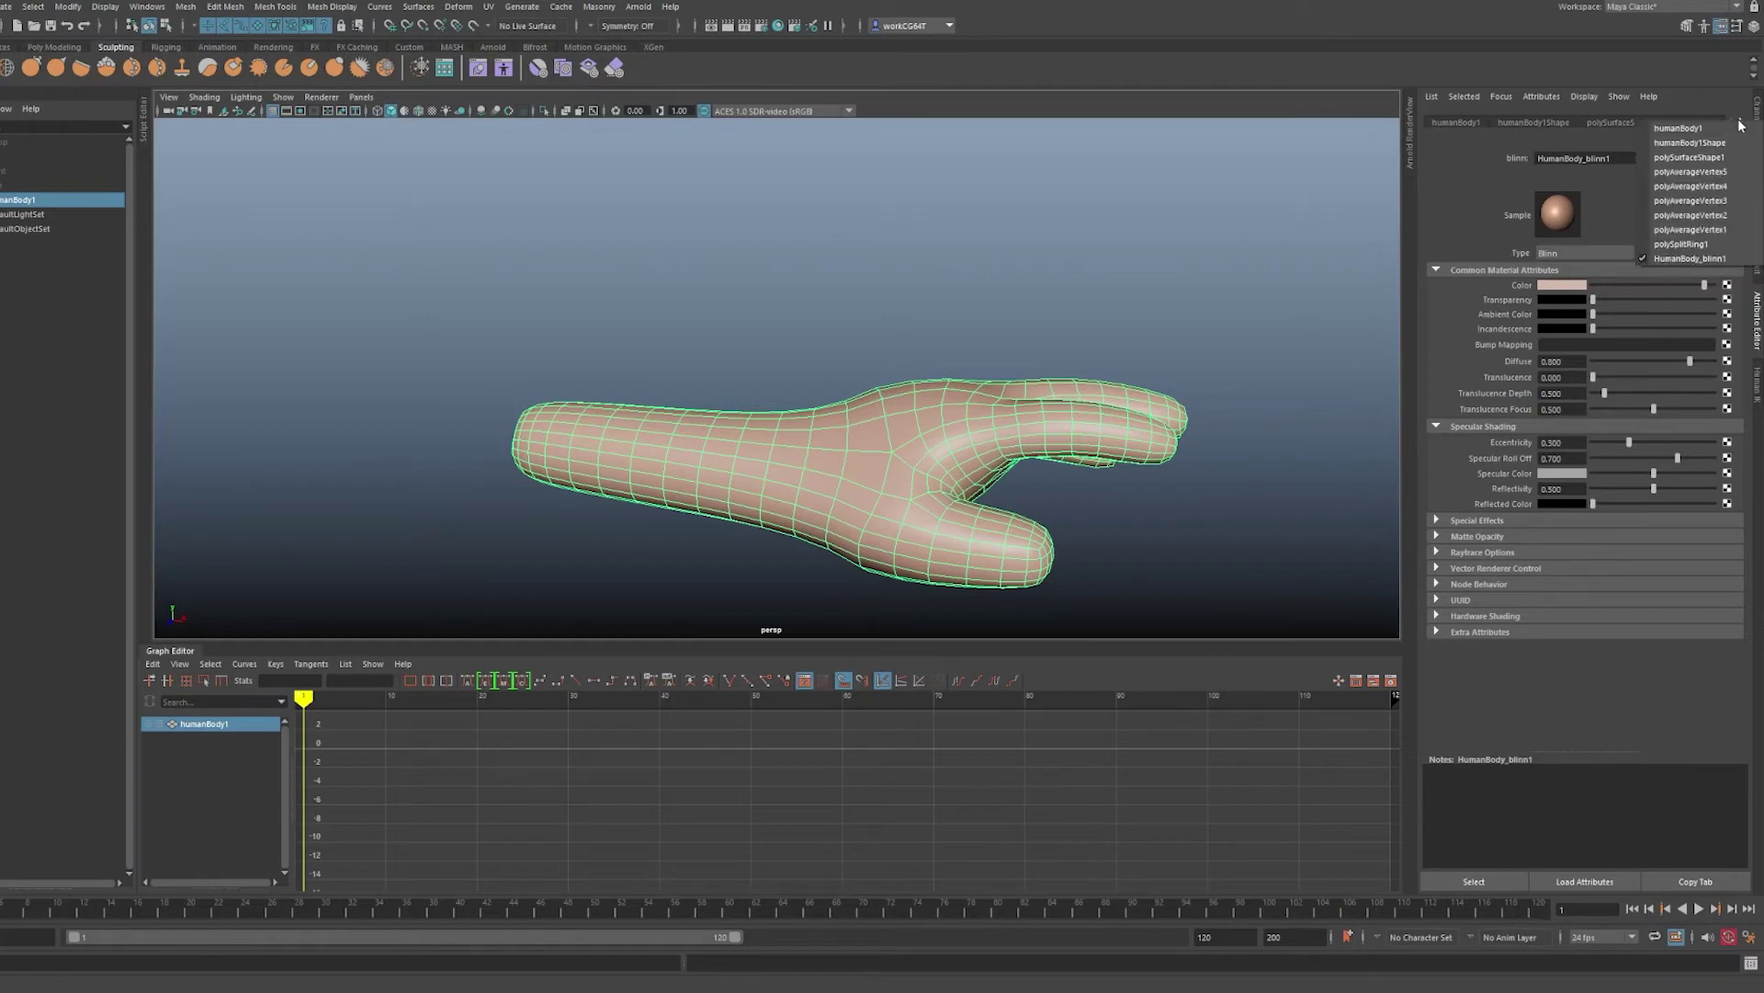
click(1720, 258)
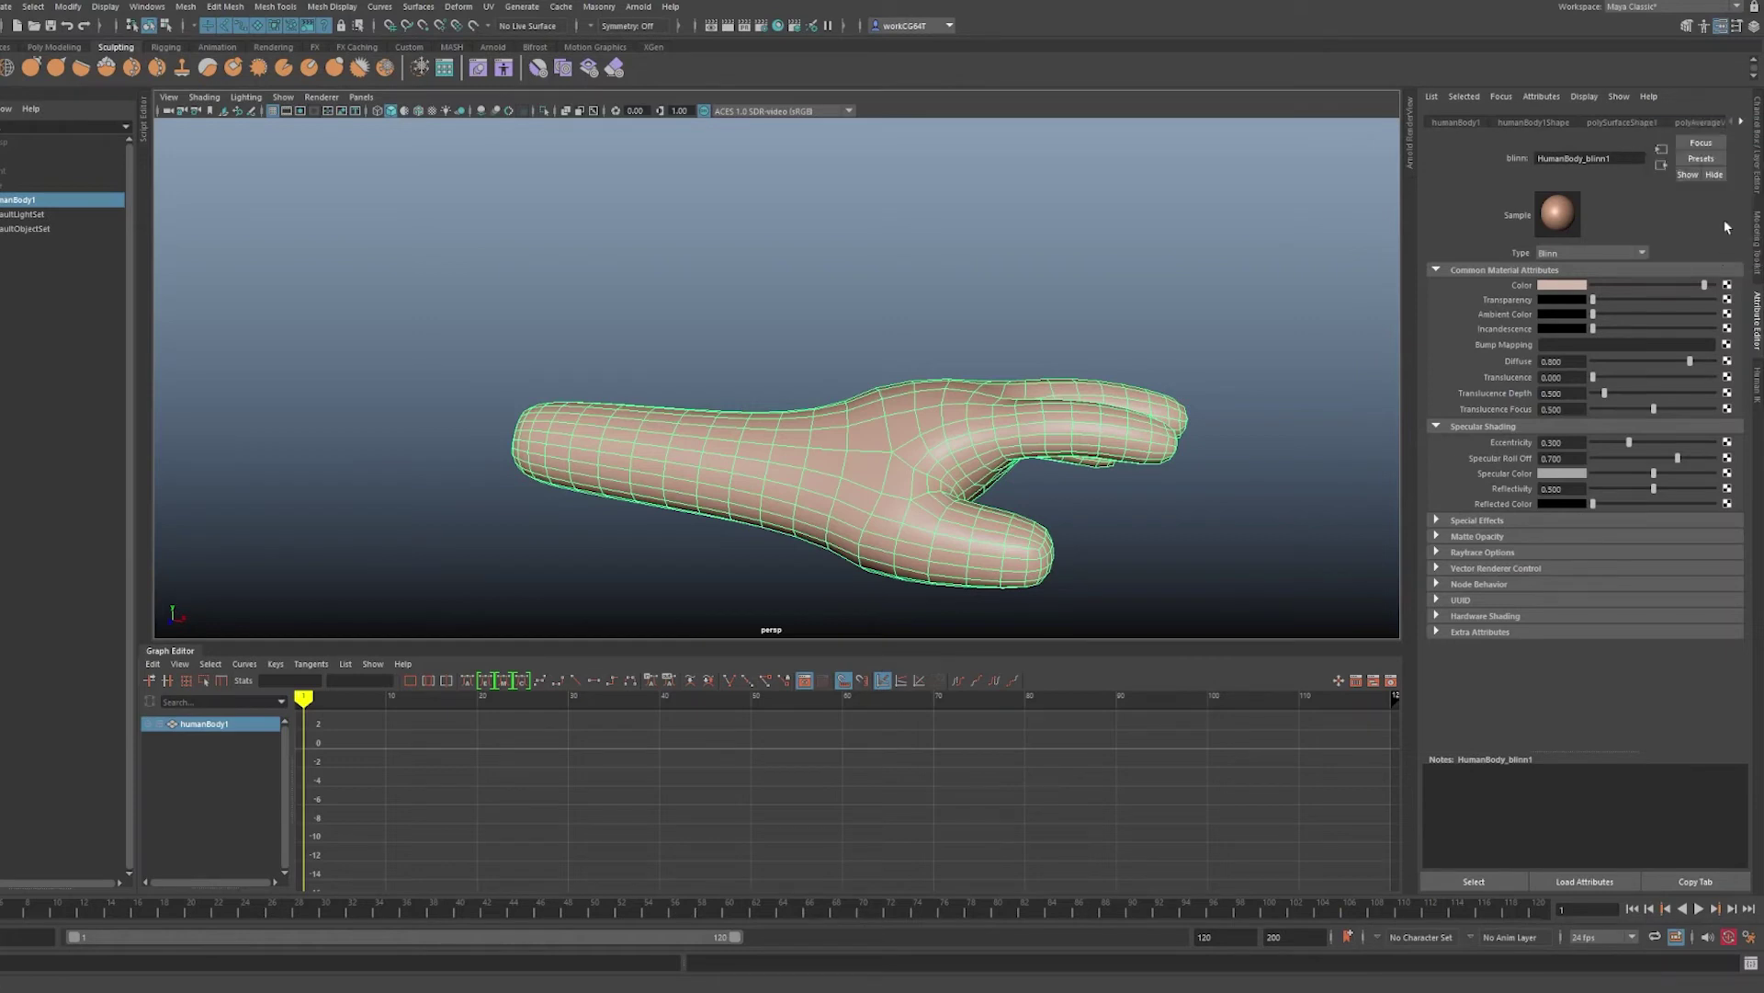
- Choose humanBody1 from the full node list to show its transform attributes, then reopen and dismiss the list
right_click(1739, 126)
click(1740, 126)
right_click(1741, 127)
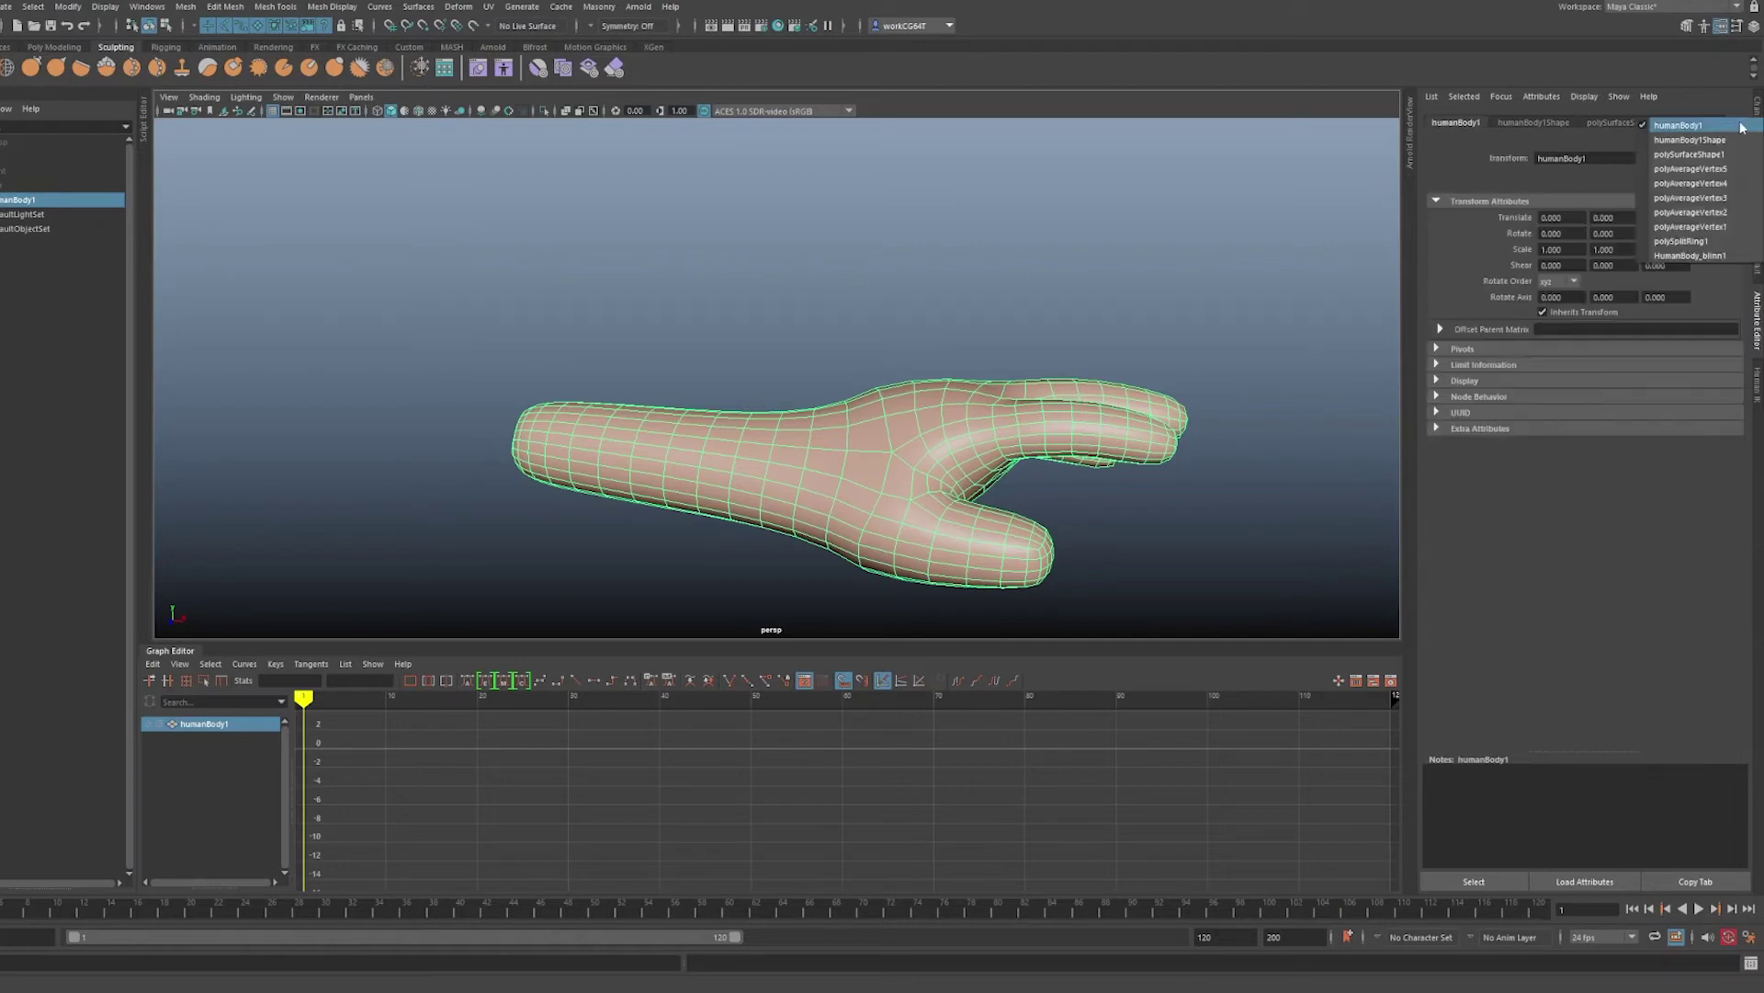
click(1500, 140)
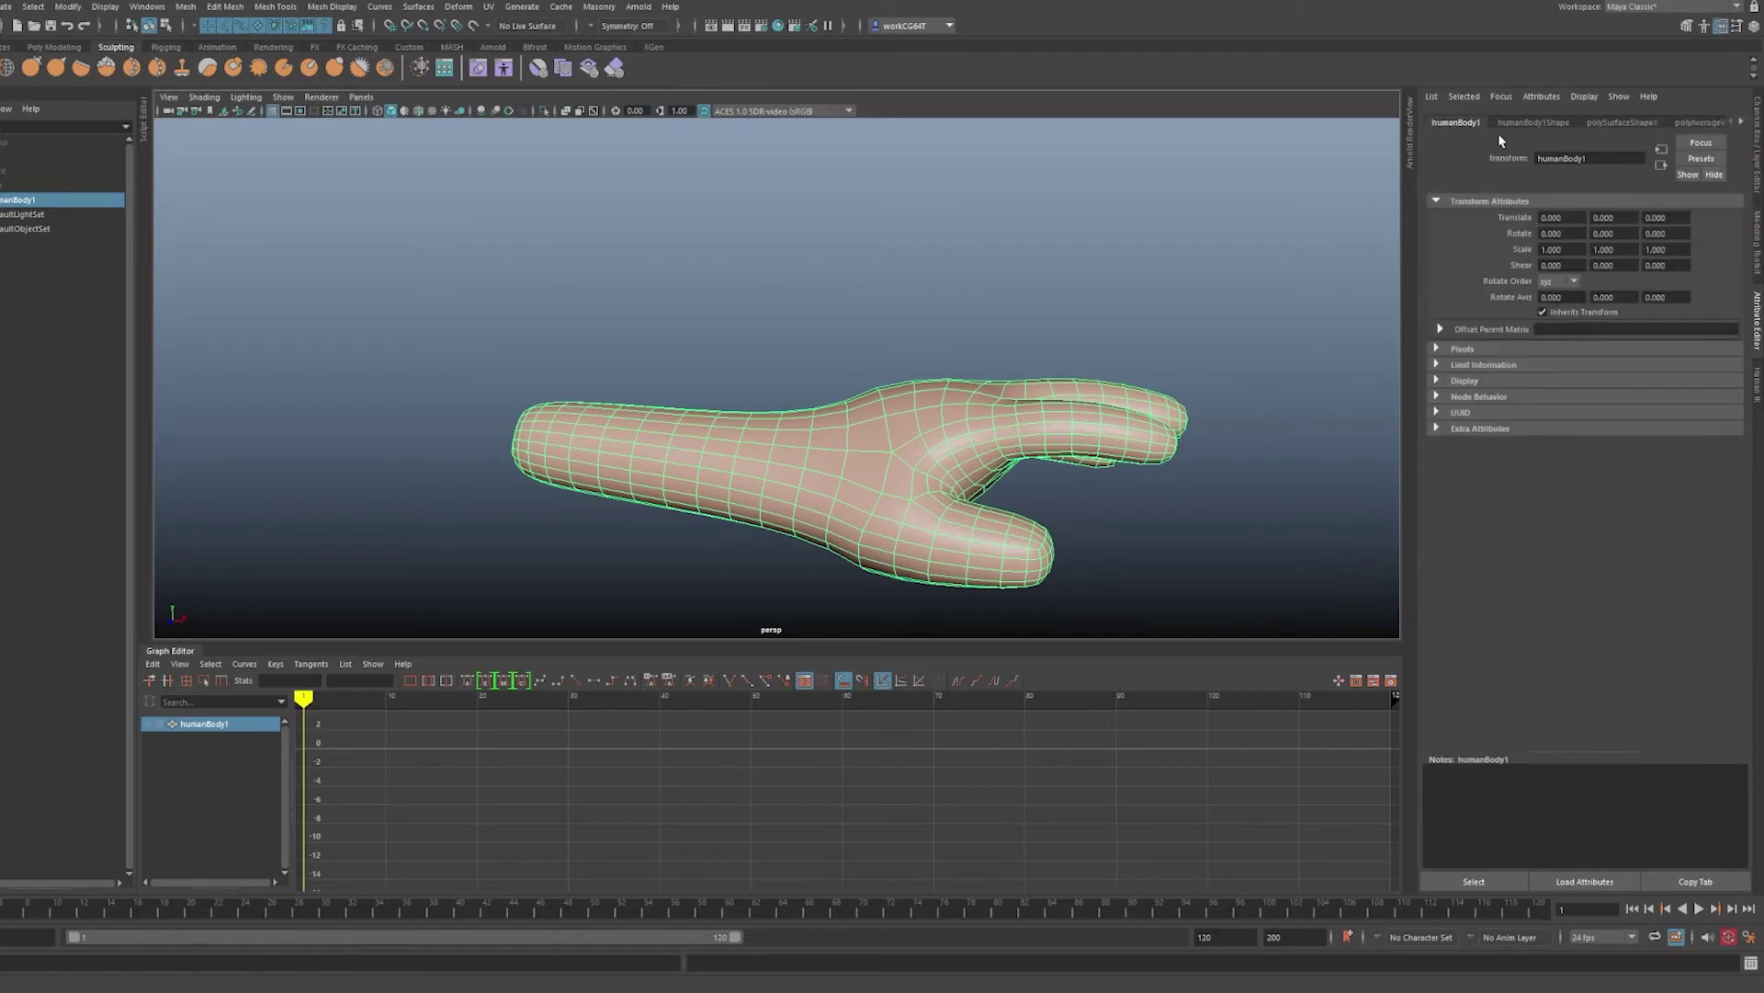
- Advance through the arm's nodes one page at a time and show the HumanBody_blinn1 material again
click(1739, 126)
click(1739, 126)
click(1740, 126)
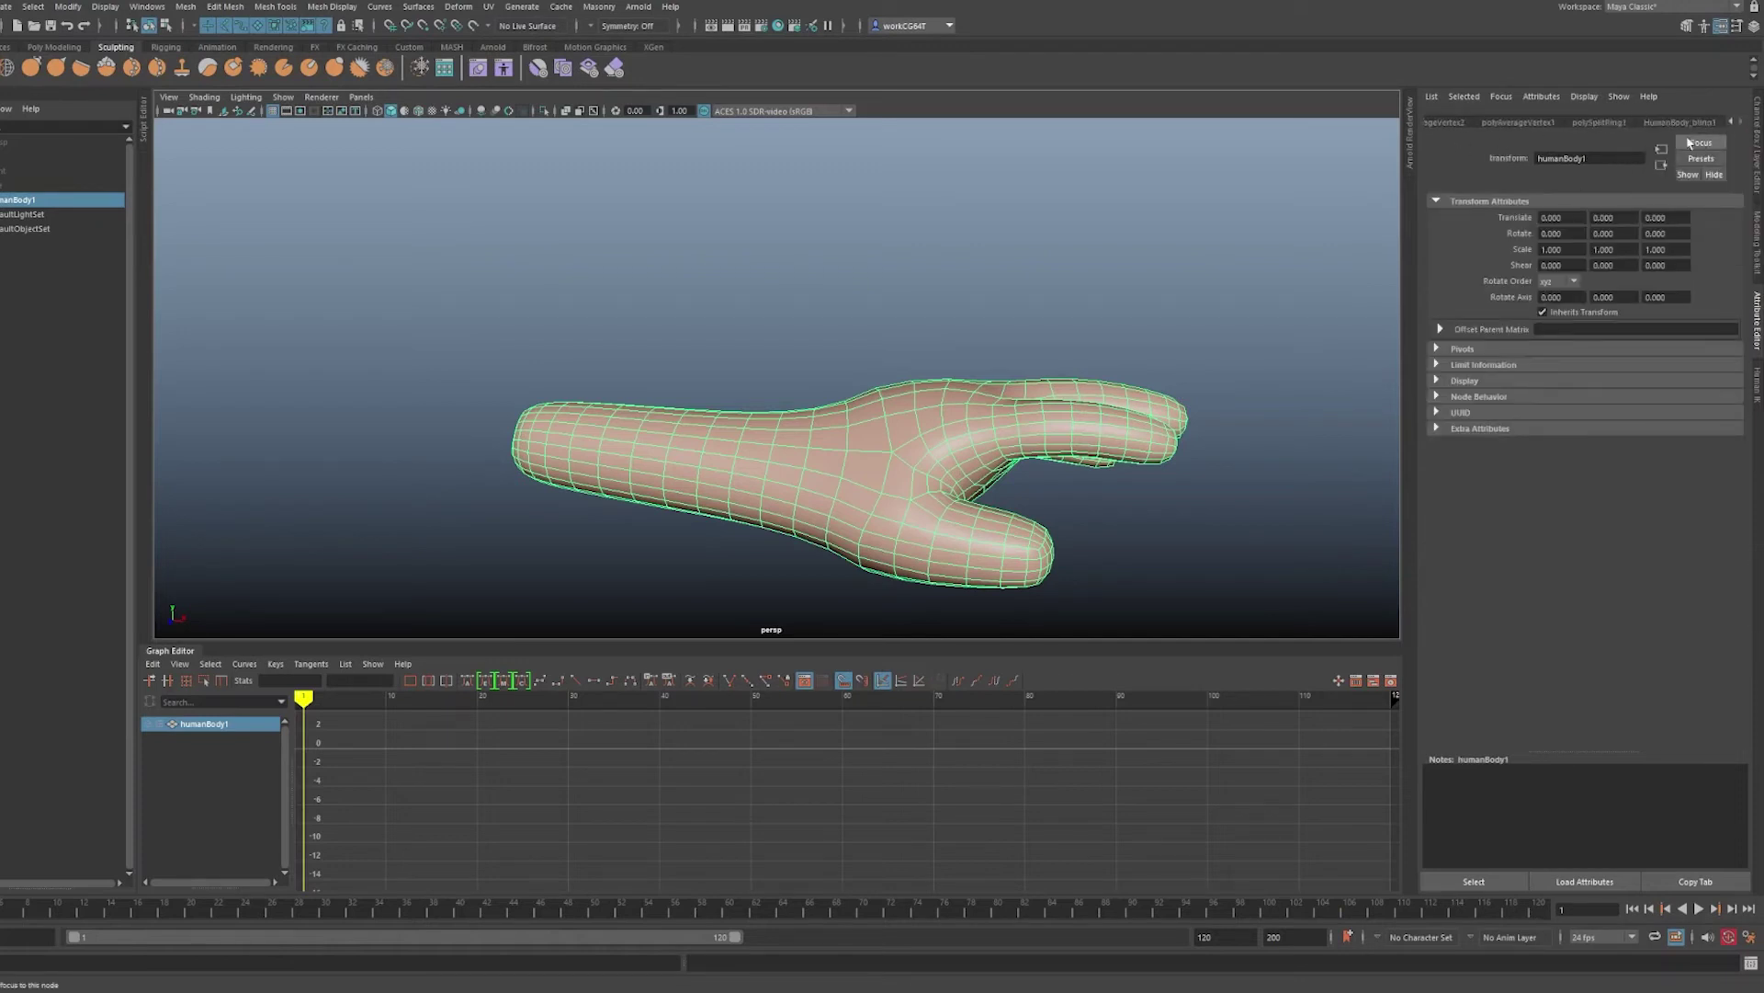
click(1705, 127)
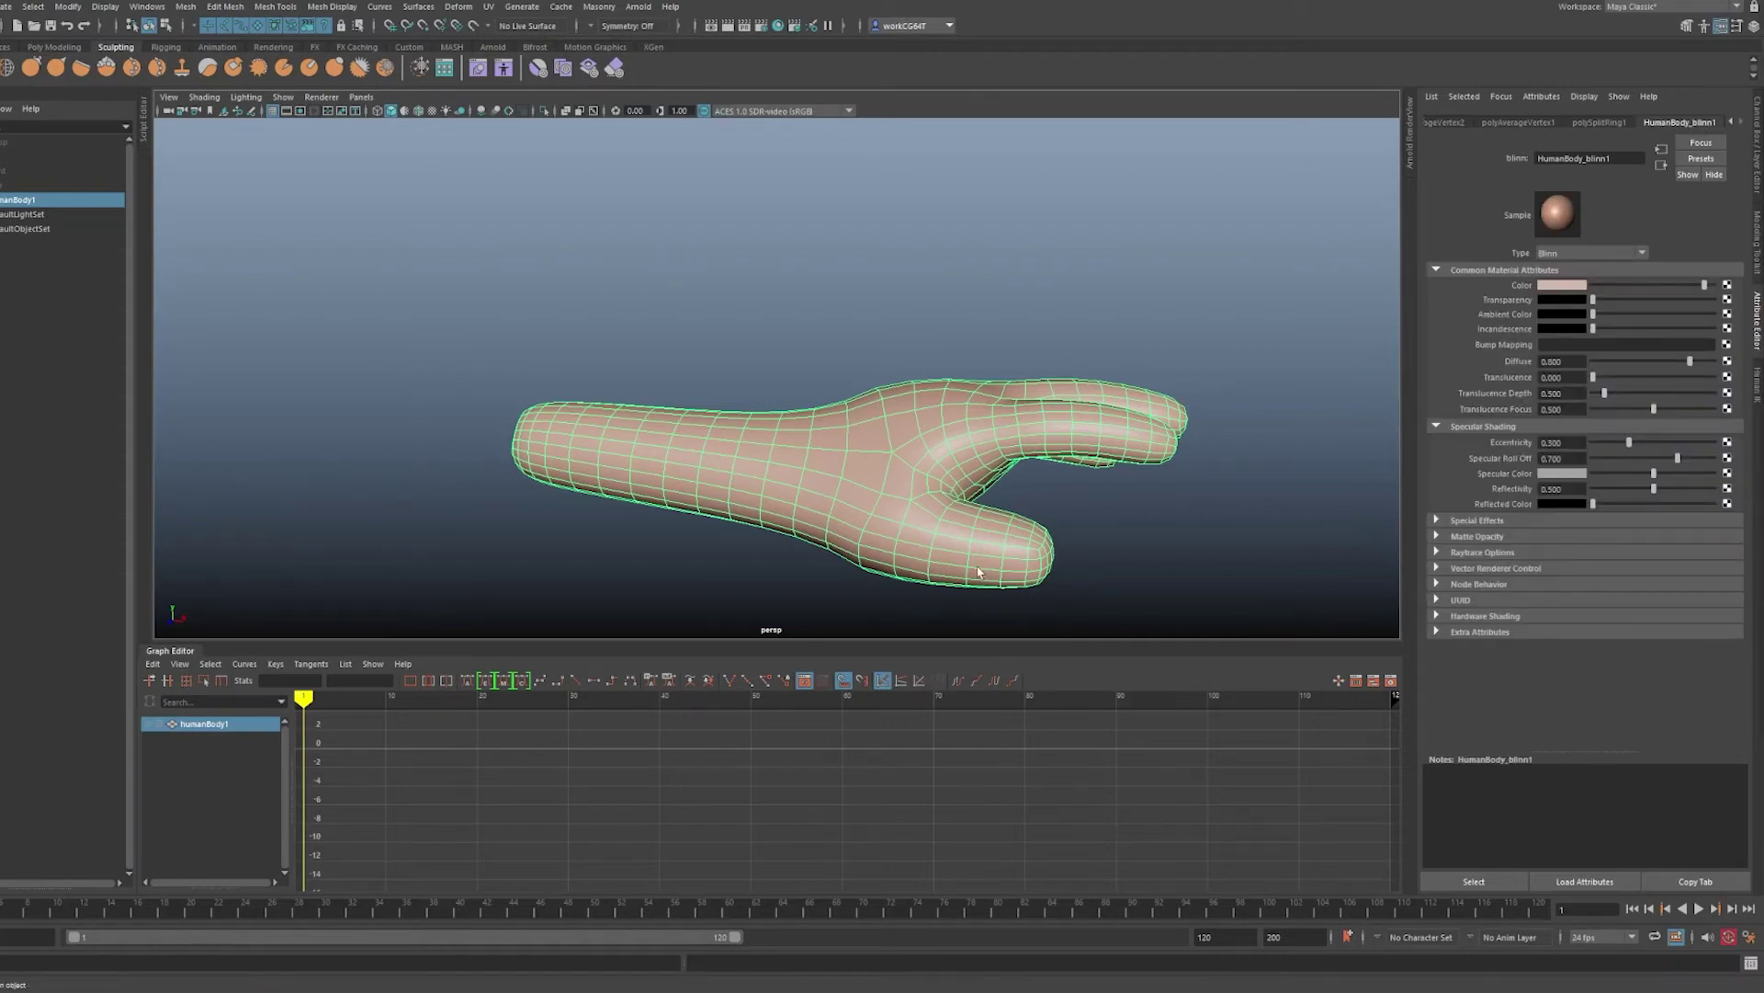
alt+drag(796, 295, 767, 343)
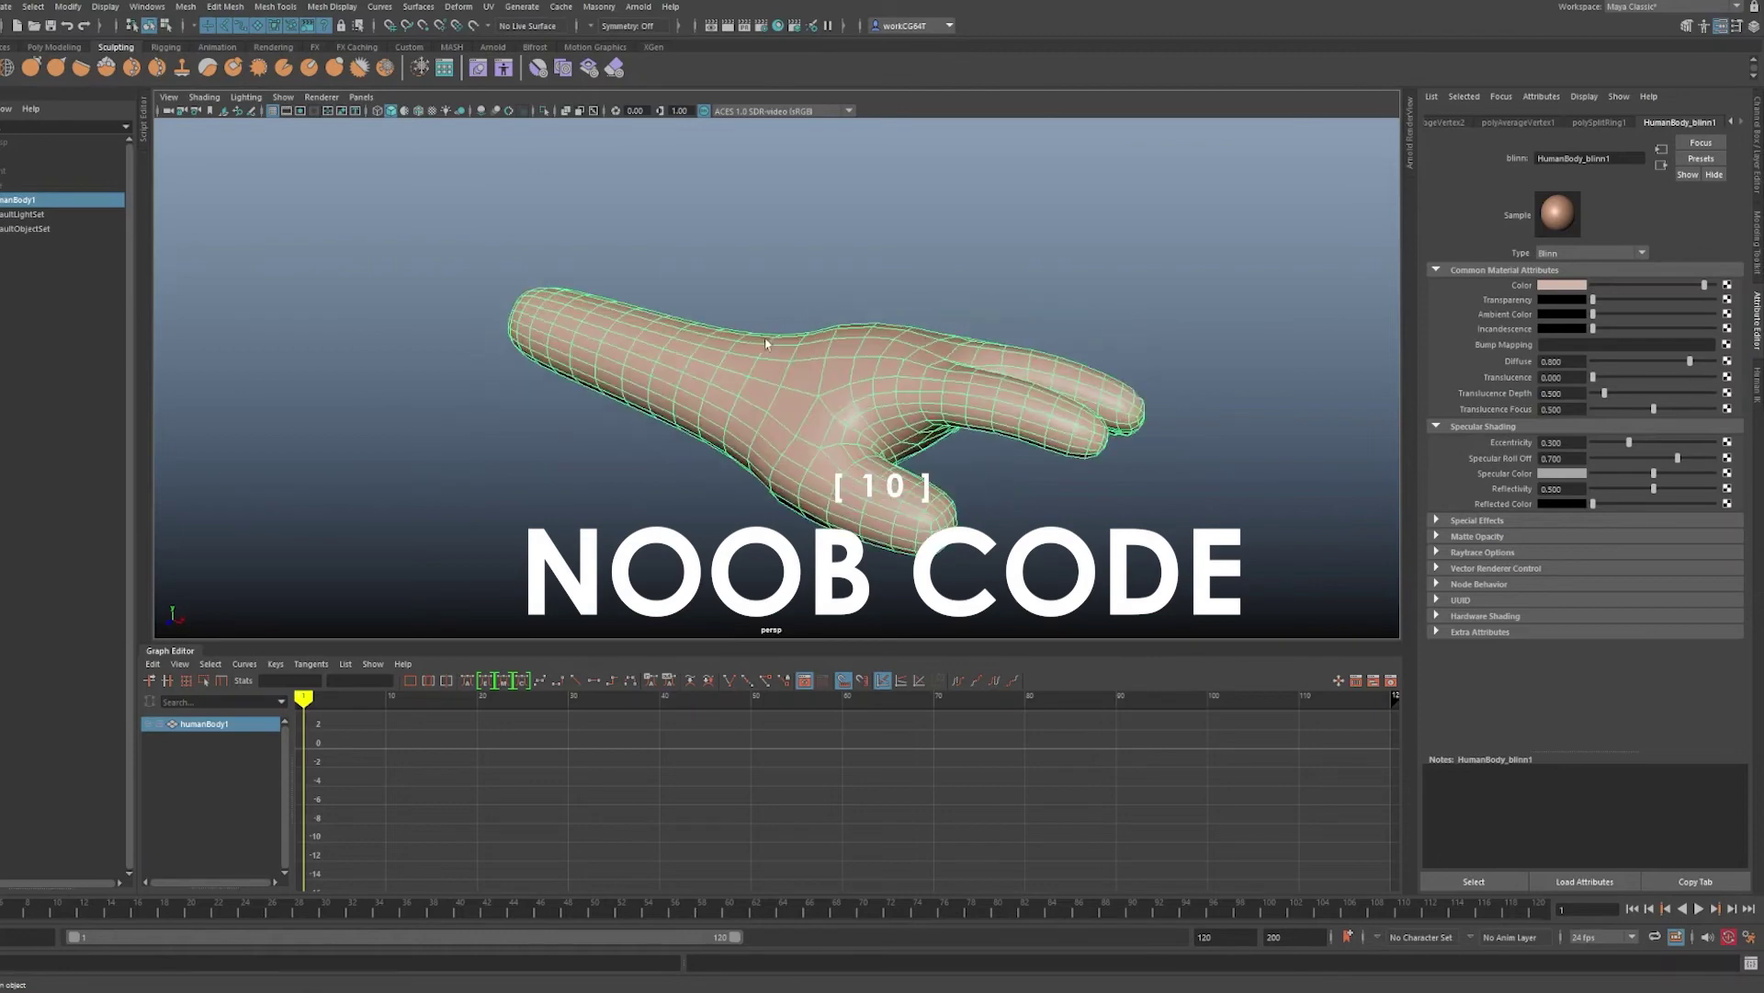
alt+right_drag(767, 343, 838, 401)
alt+middle_drag(838, 401, 664, 362)
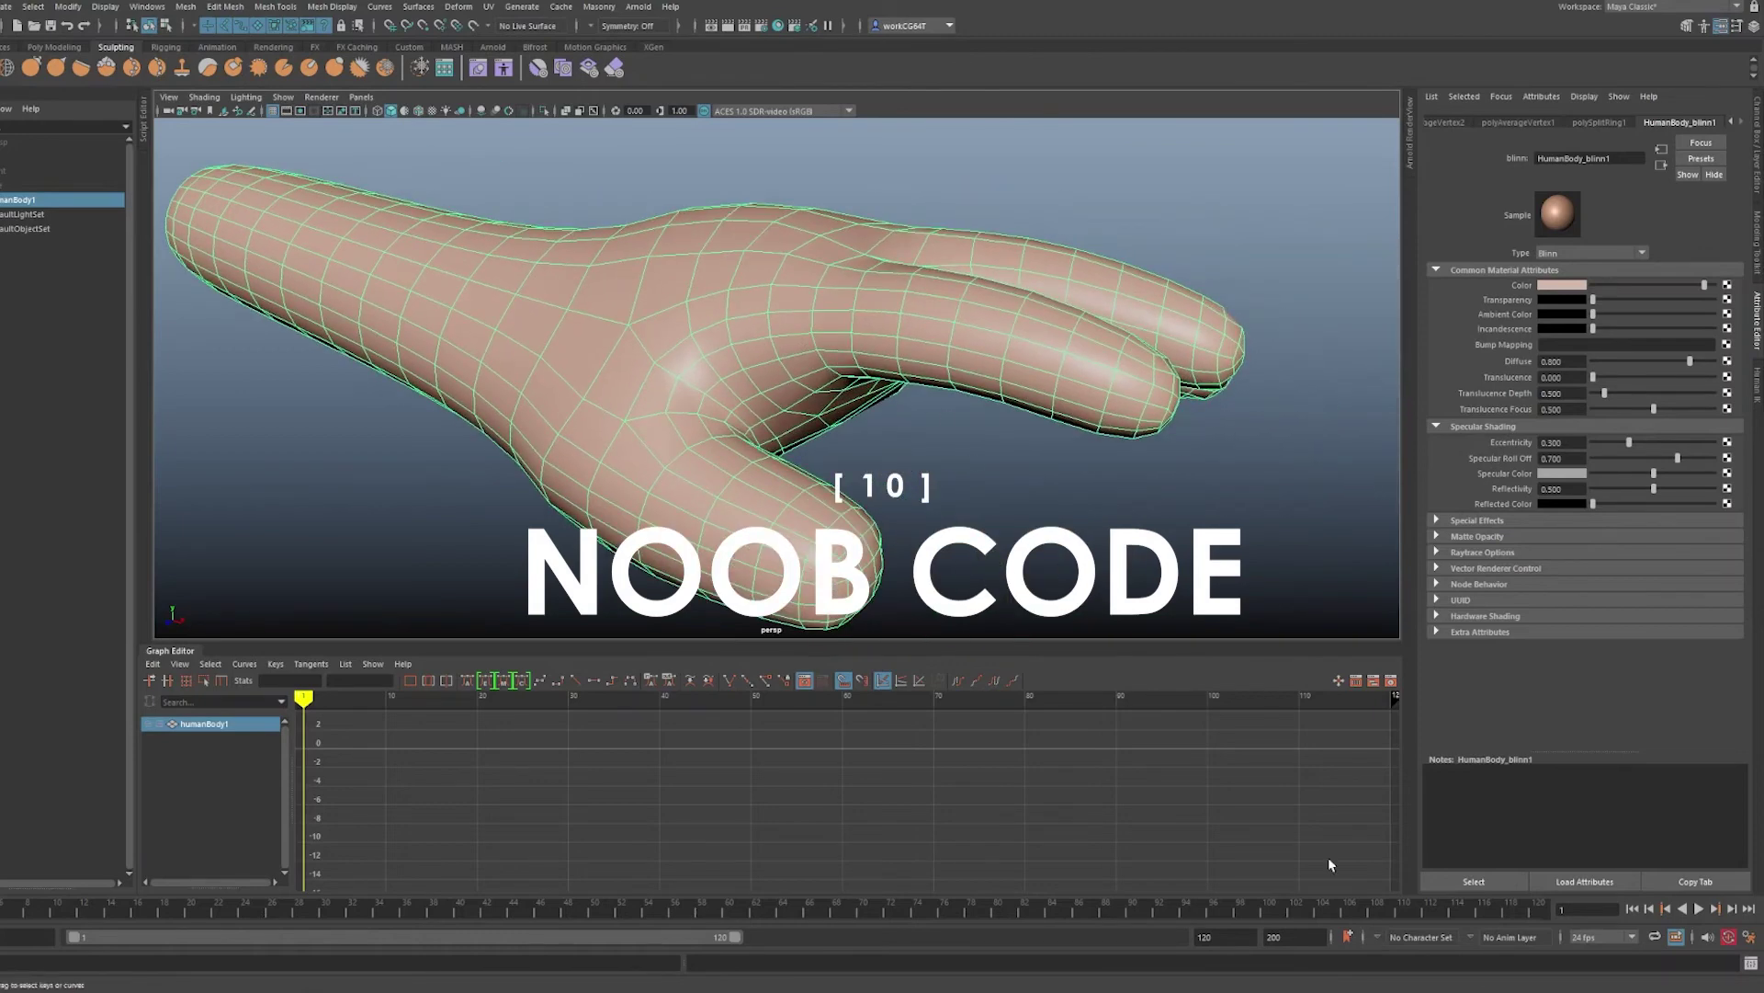
alt+drag(490, 402, 792, 397)
alt+middle_drag(792, 397, 1011, 327)
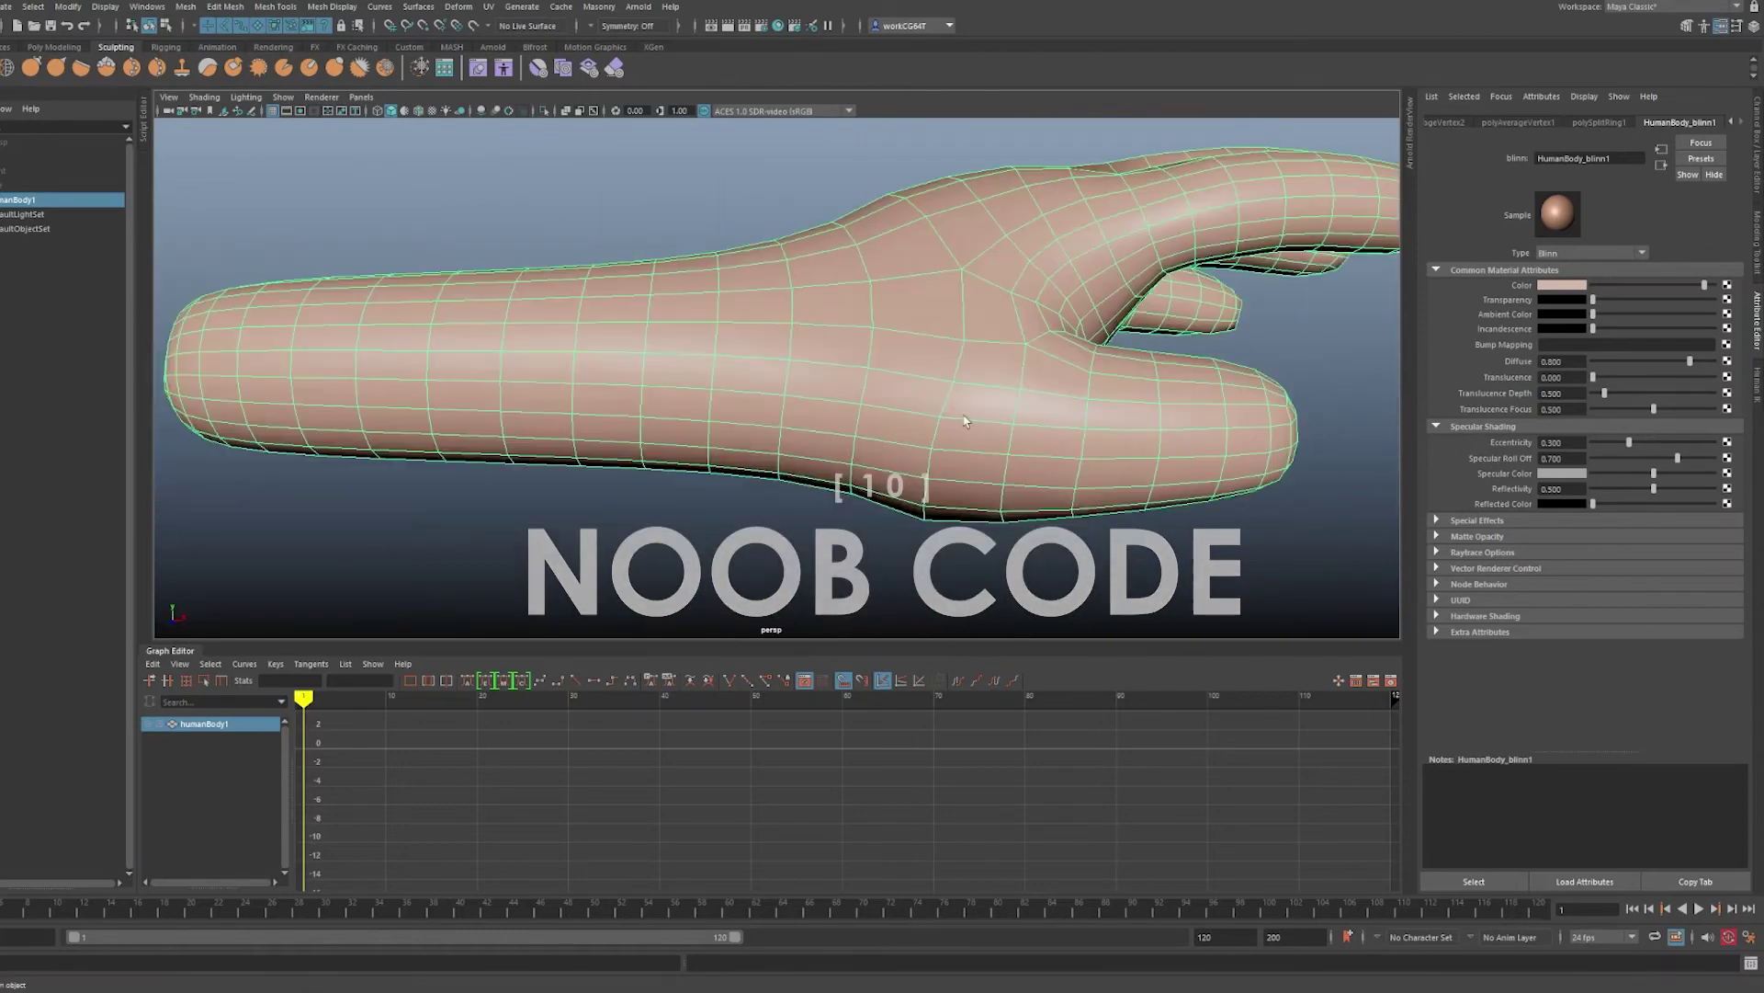
alt+right_drag(1011, 327, 811, 399)
alt+drag(811, 399, 777, 391)
mouse_move(743, 331)
alt+right_down()
mouse_move(762, 390)
mouse_move(811, 356)
alt+right_up()
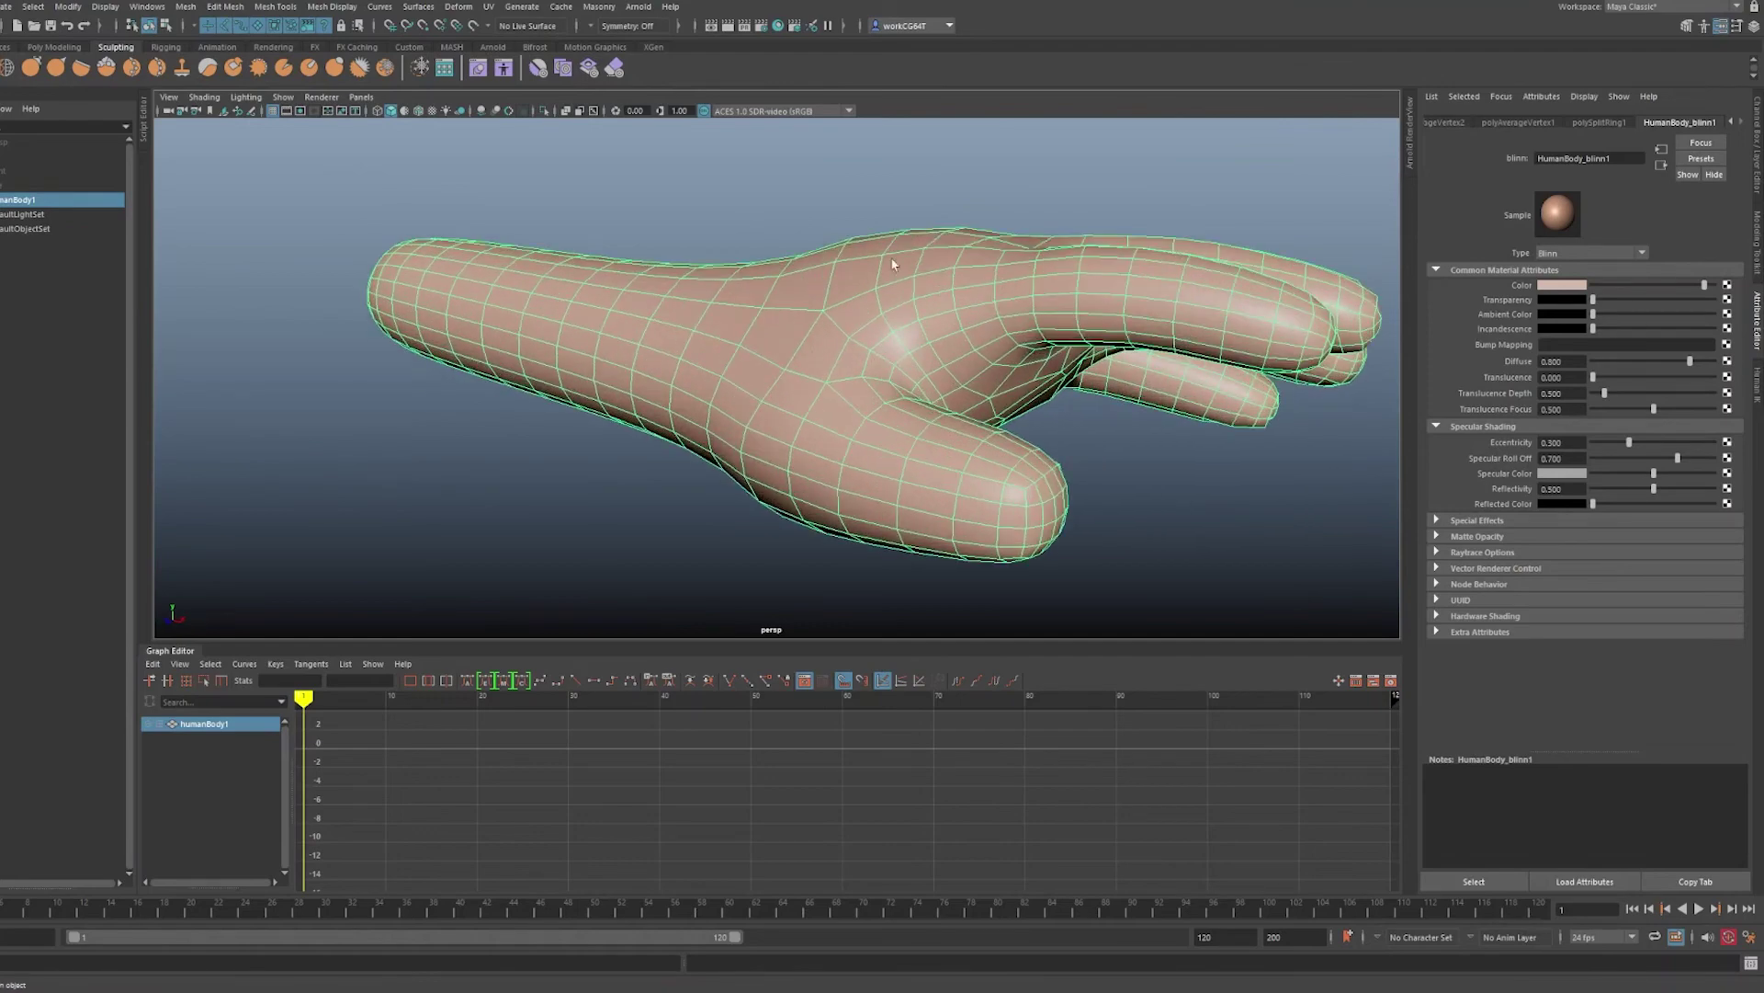
- Delete the arm mesh and frame the empty scene
right_drag(936, 229, 710, 224)
key(Delete)
key(f)
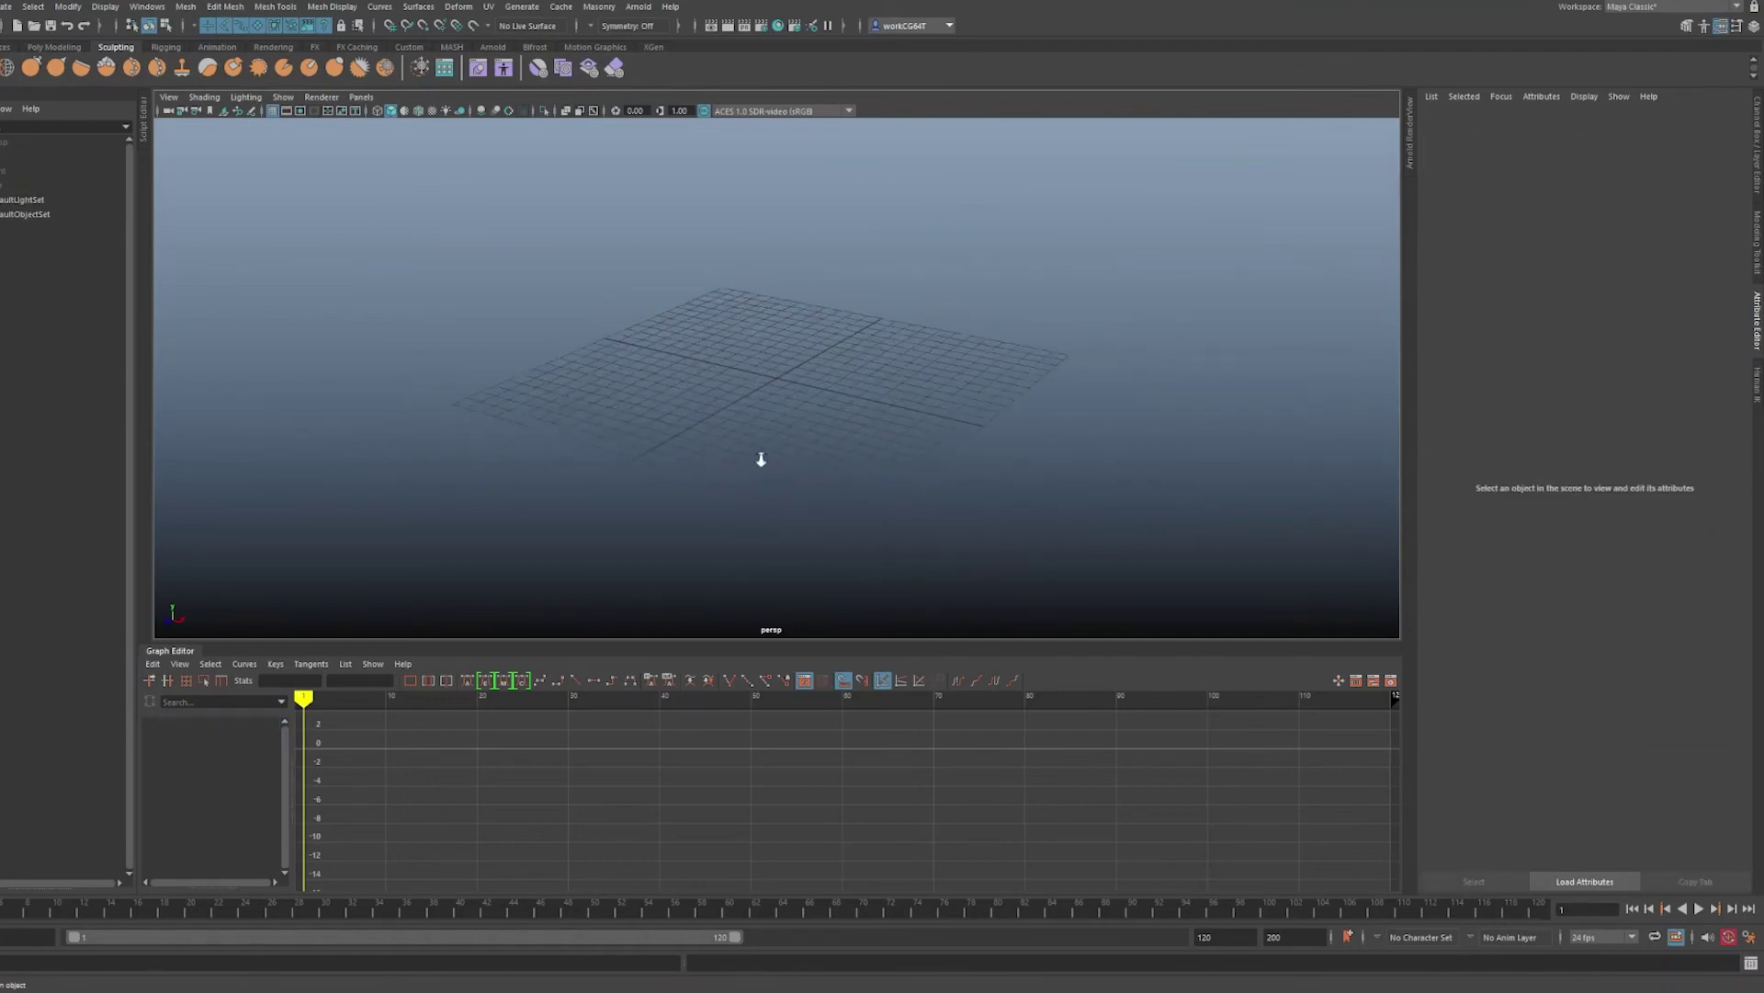
- Create a polygon cube and a polygon torus at the origin
alt+right_drag(762, 461, 797, 415)
alt+drag(797, 415, 799, 374)
shift+right_drag(828, 343, 818, 386)
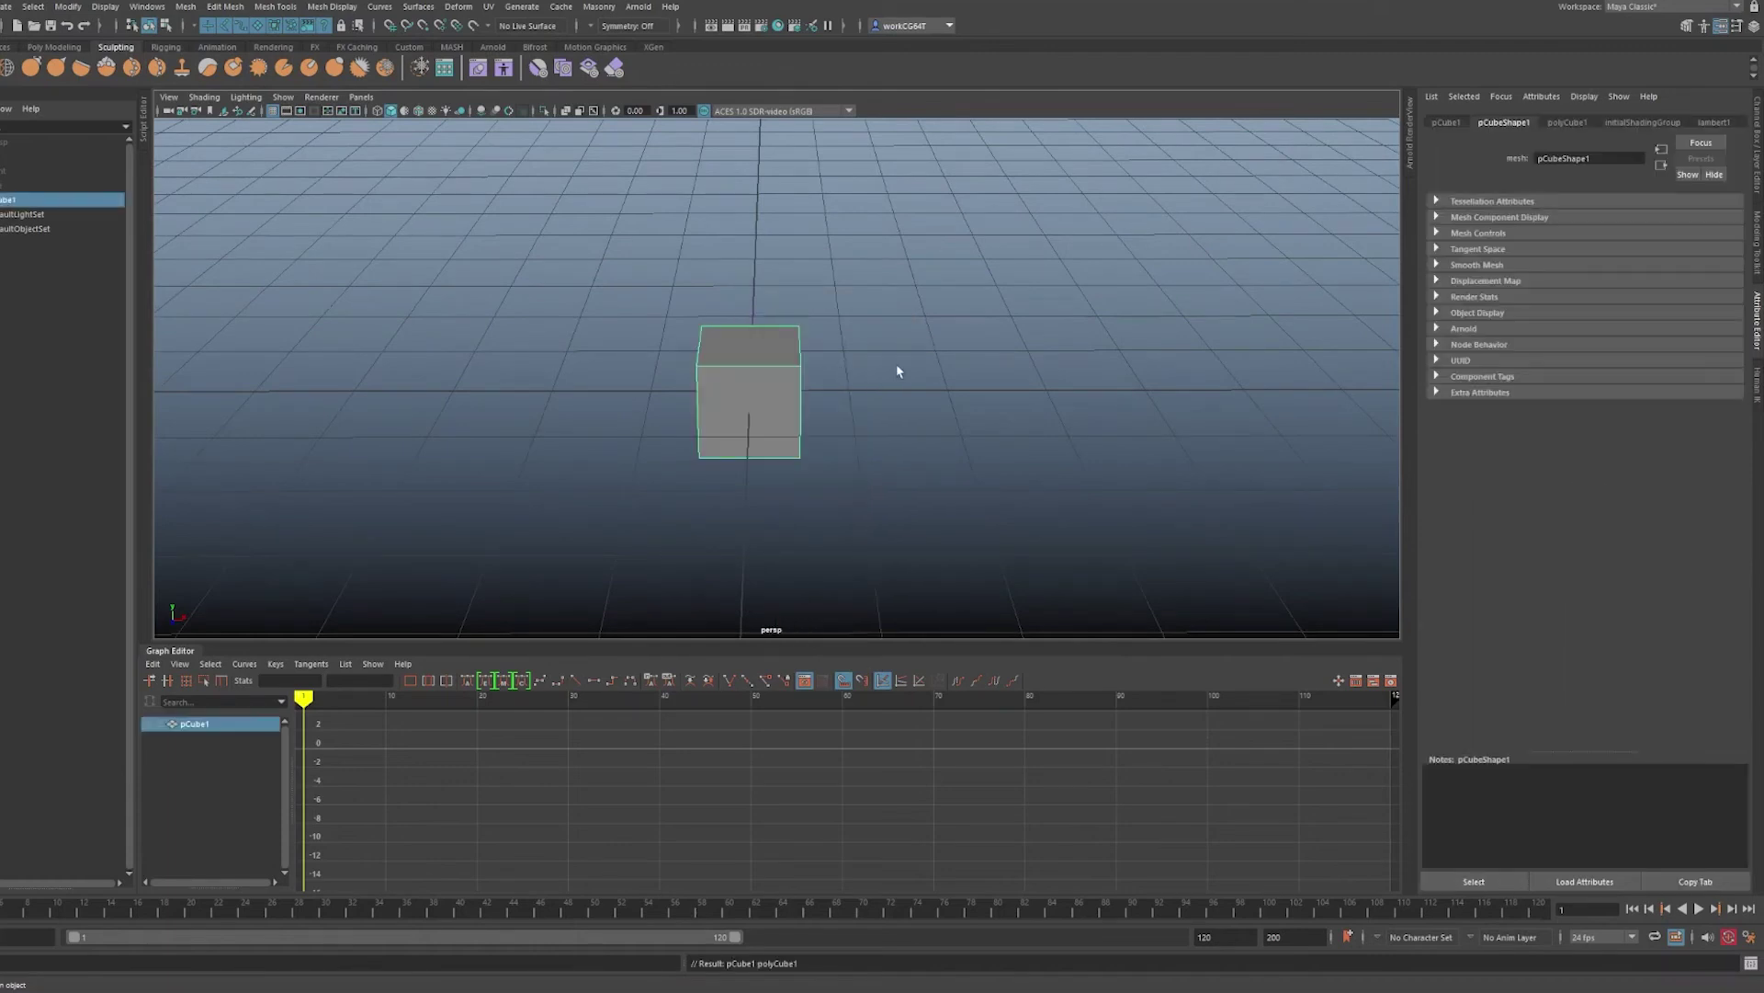
click(1017, 311)
shift+right_drag(1017, 306, 1085, 332)
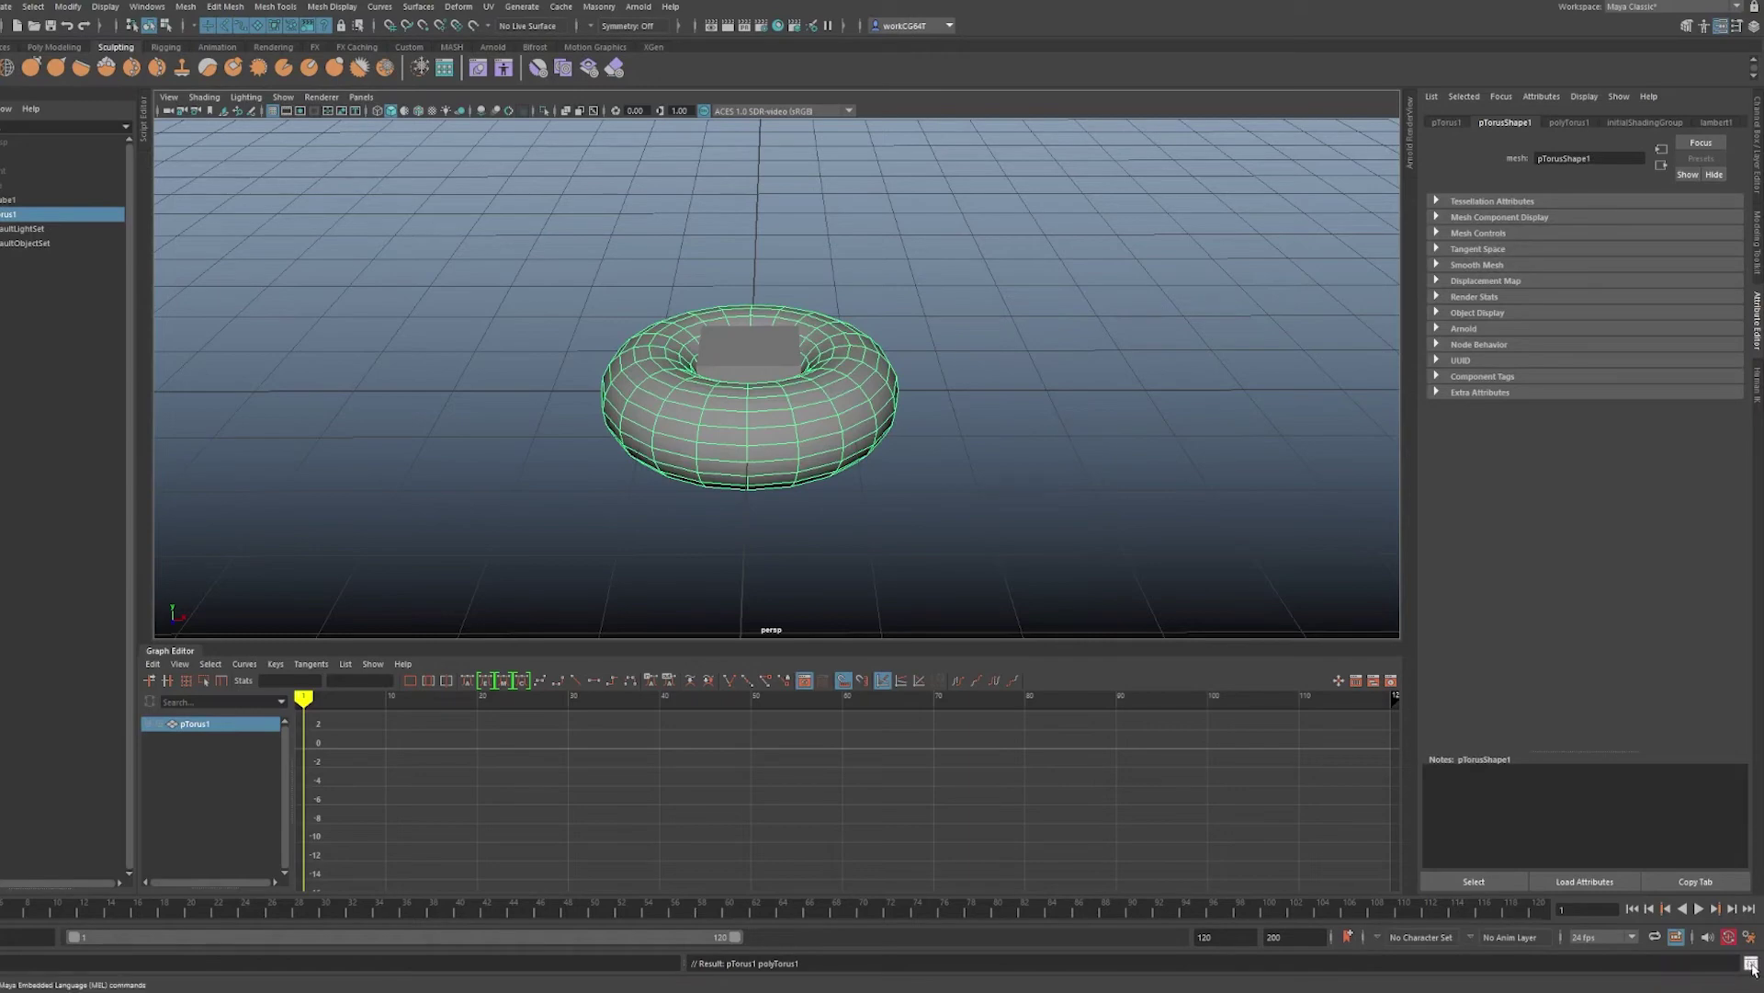
- Open the Script Editor and copy the polyCube creation command from the history into the empty MEL script
click(1753, 966)
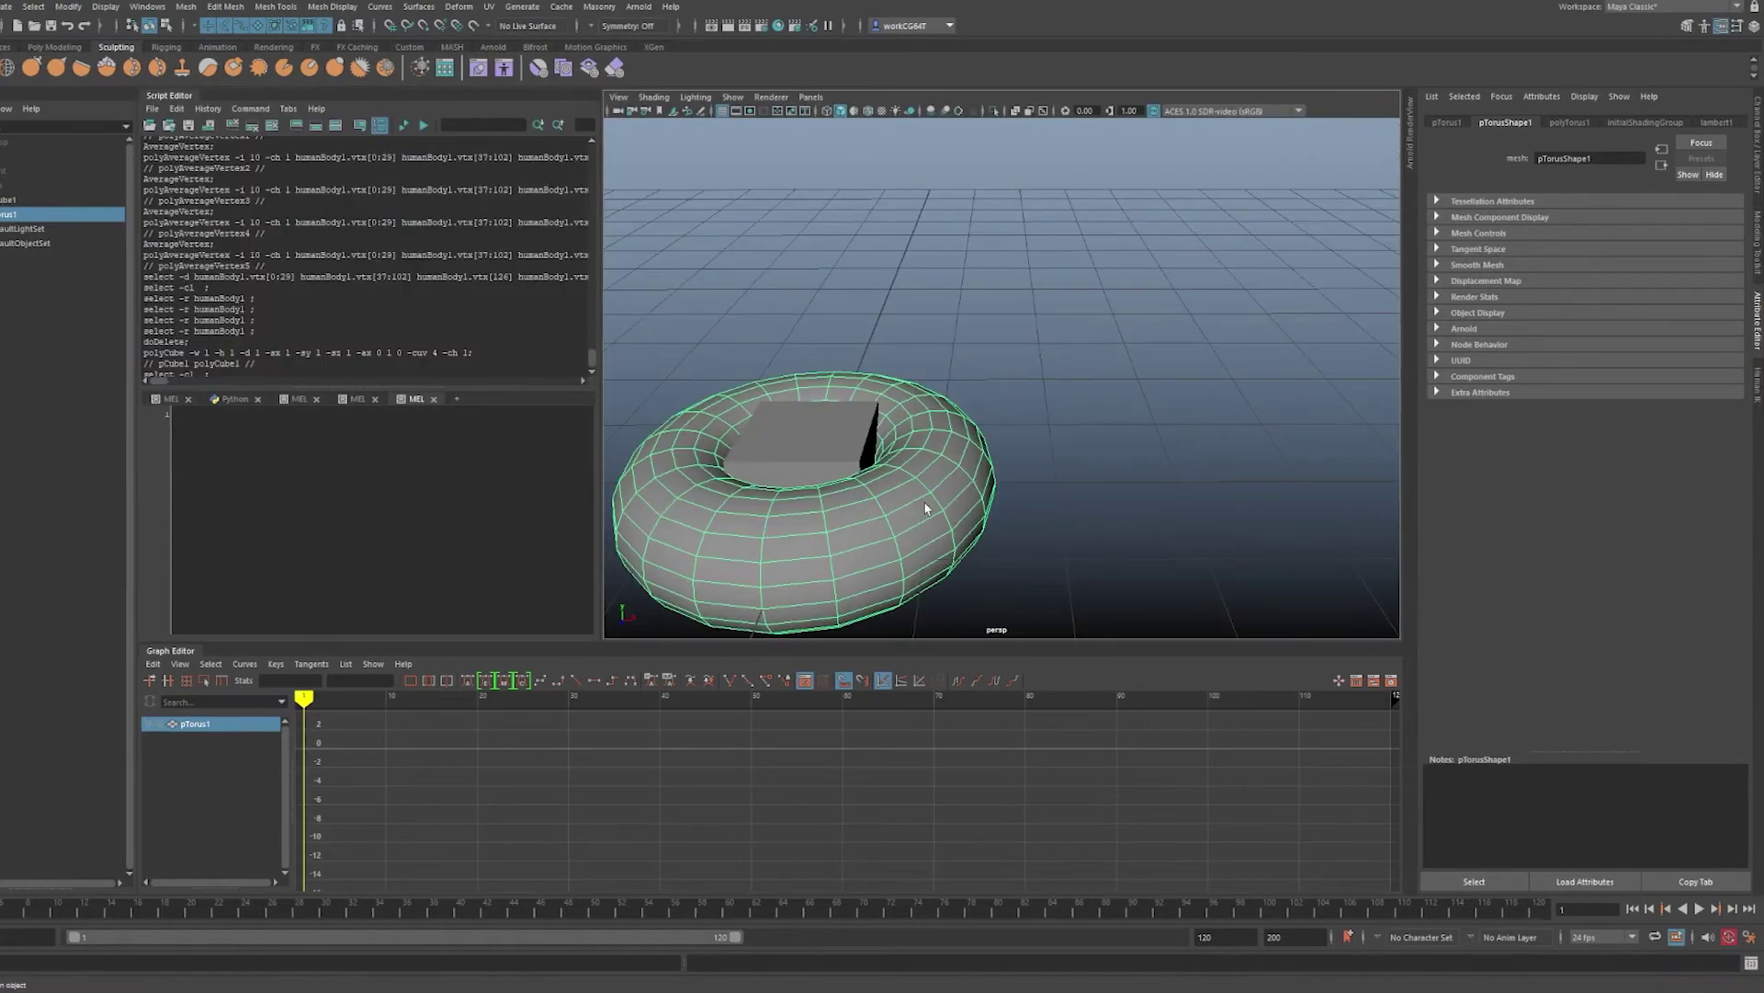
alt+middle_drag(926, 505, 1134, 327)
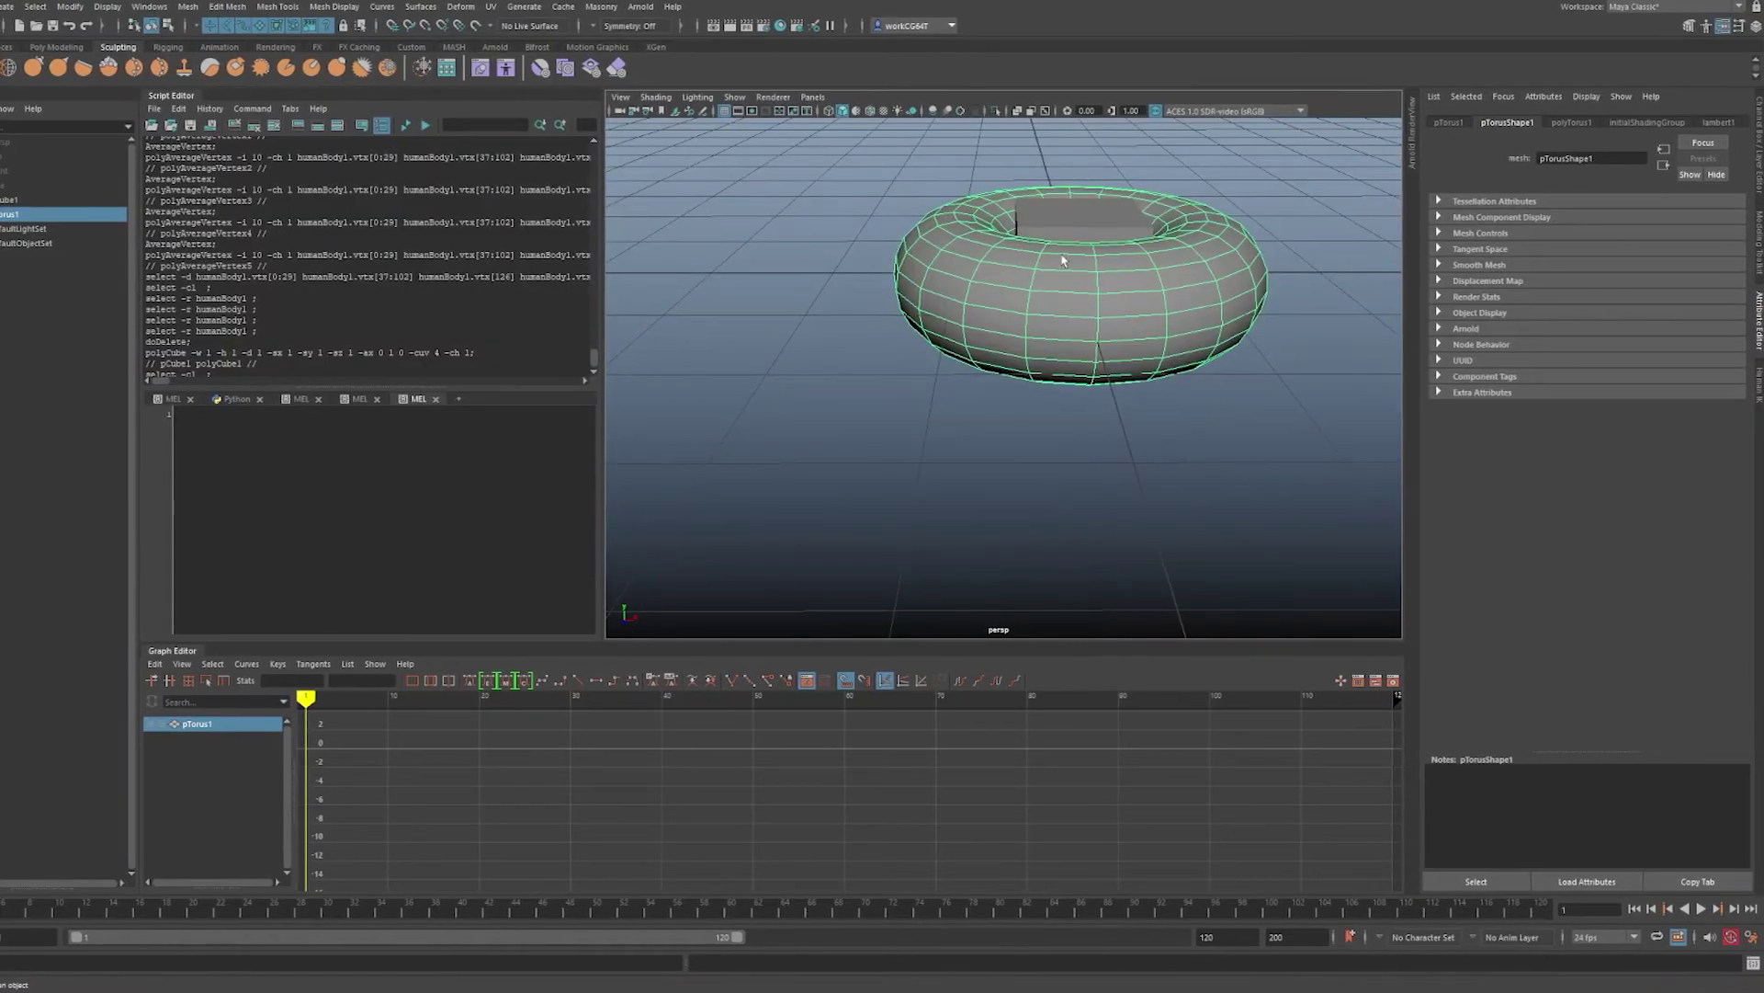
key(f)
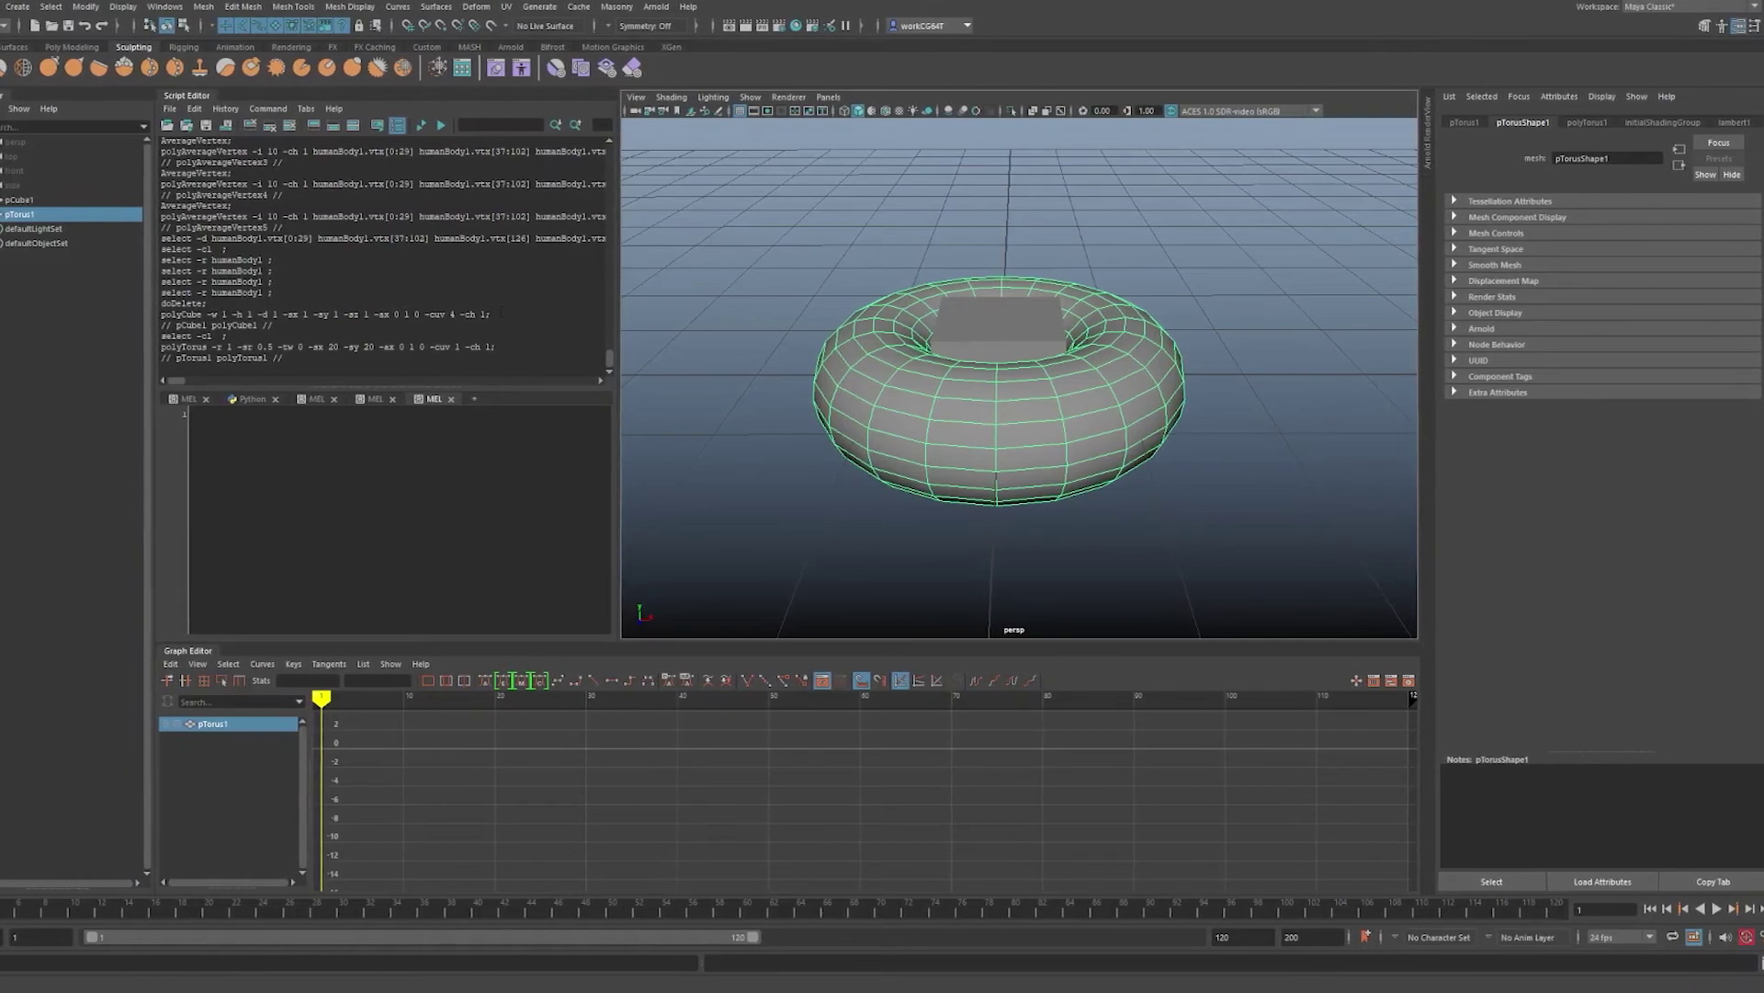
drag(168, 314, 491, 315)
text(polyCube -w 1 -h 1 -d 1 -sx 1 -sy 1 -sz 1 -ax 0 1 0 -cuv 4 -ch 1;)
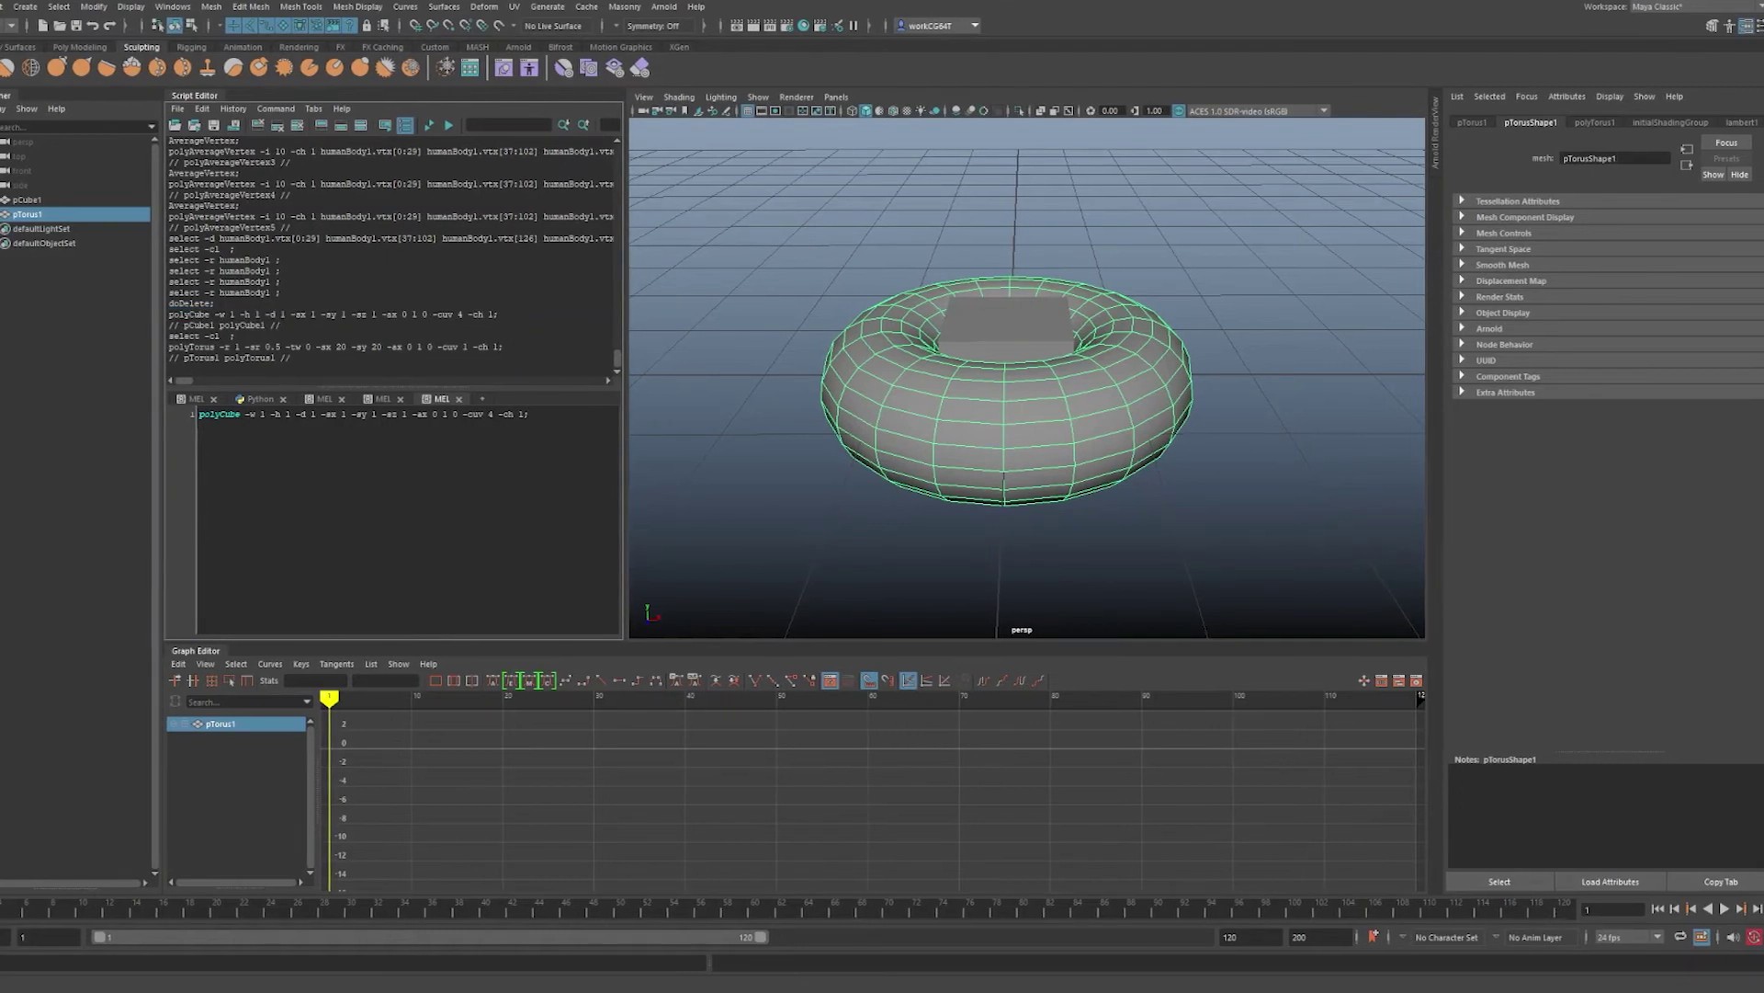
- Copy the polyTorus creation command from the history onto the second line of the MEL script
drag(502, 347, 169, 346)
key(ctrl+c)
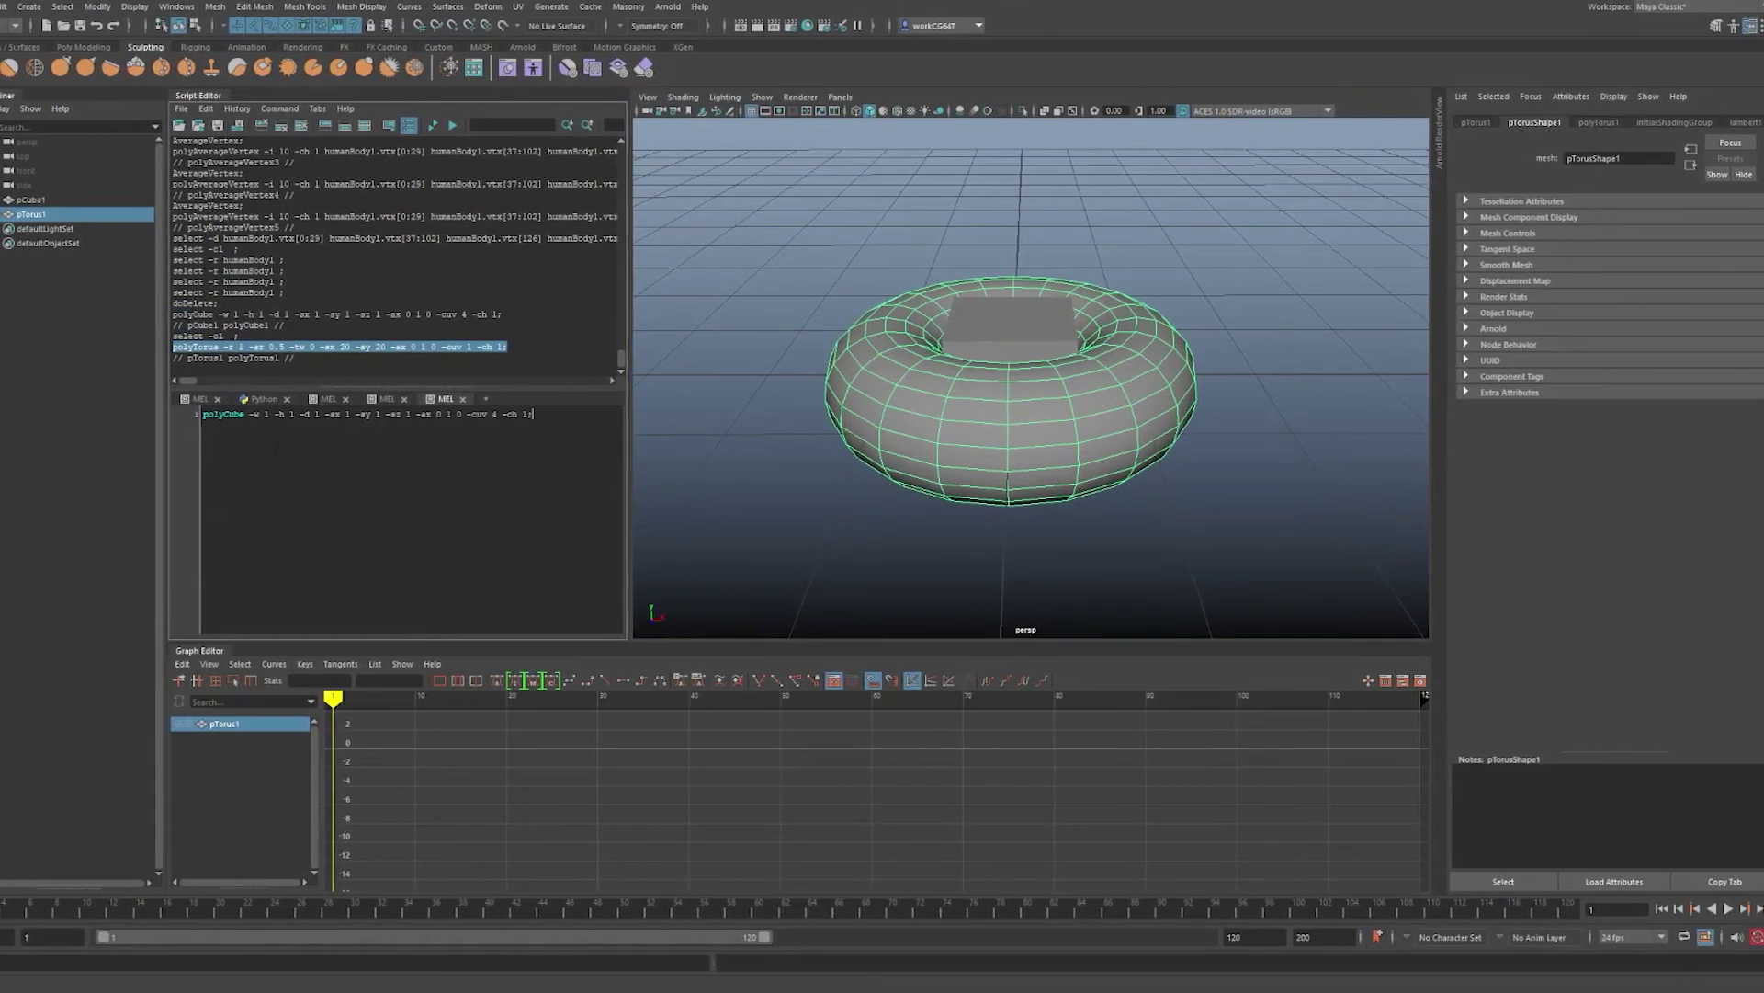
click(530, 447)
key(Return)
key(ctrl+v)
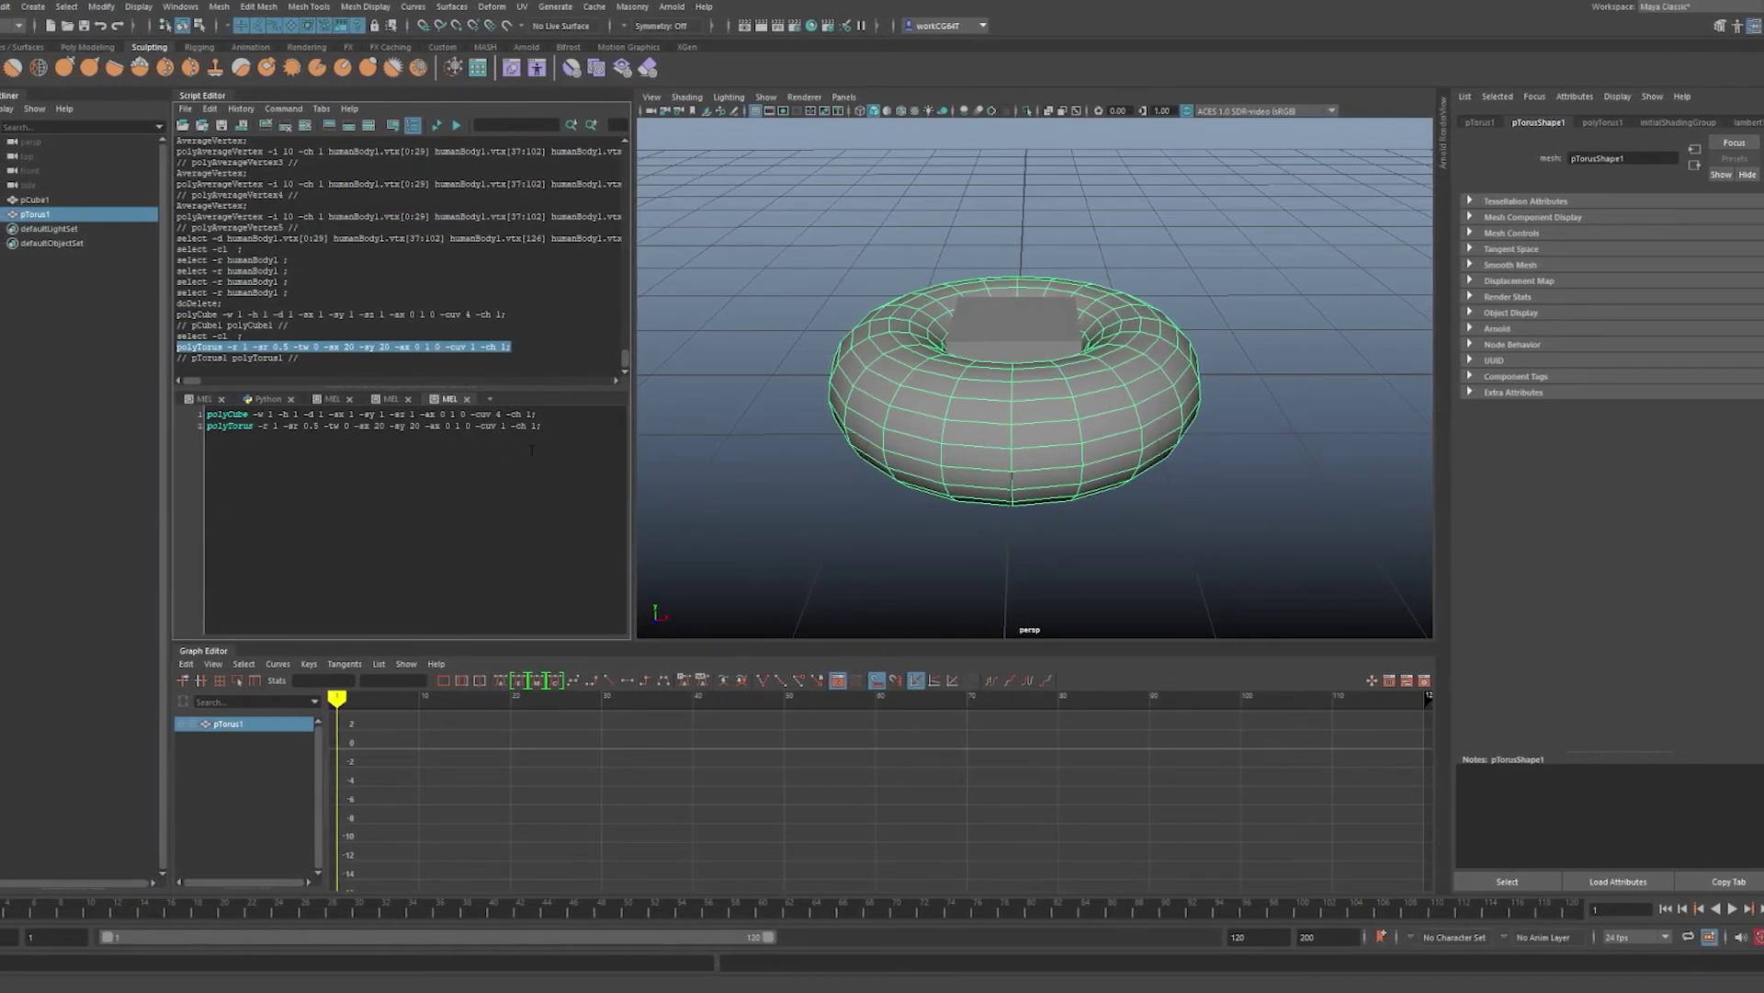
- Delete the cube and torus, and run both lines of the MEL script twice to recreate them
drag(827, 197, 1143, 519)
key(Delete)
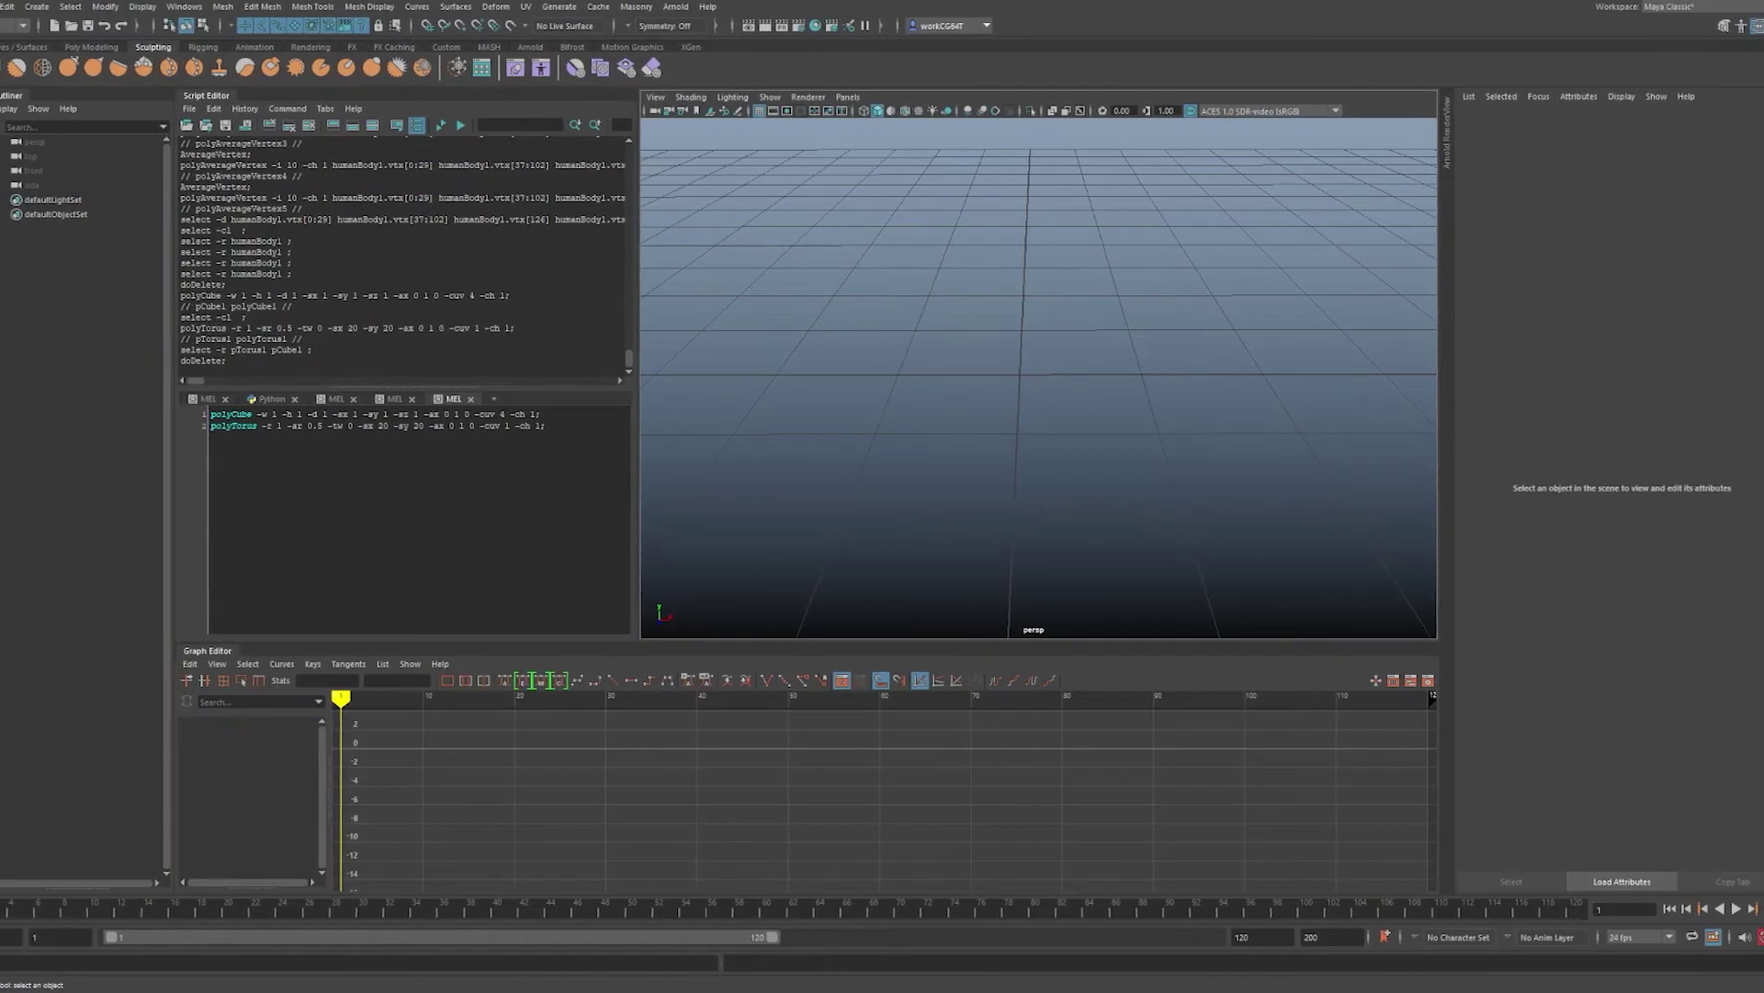
drag(552, 427, 209, 412)
click(613, 482)
key(ctrl+a)
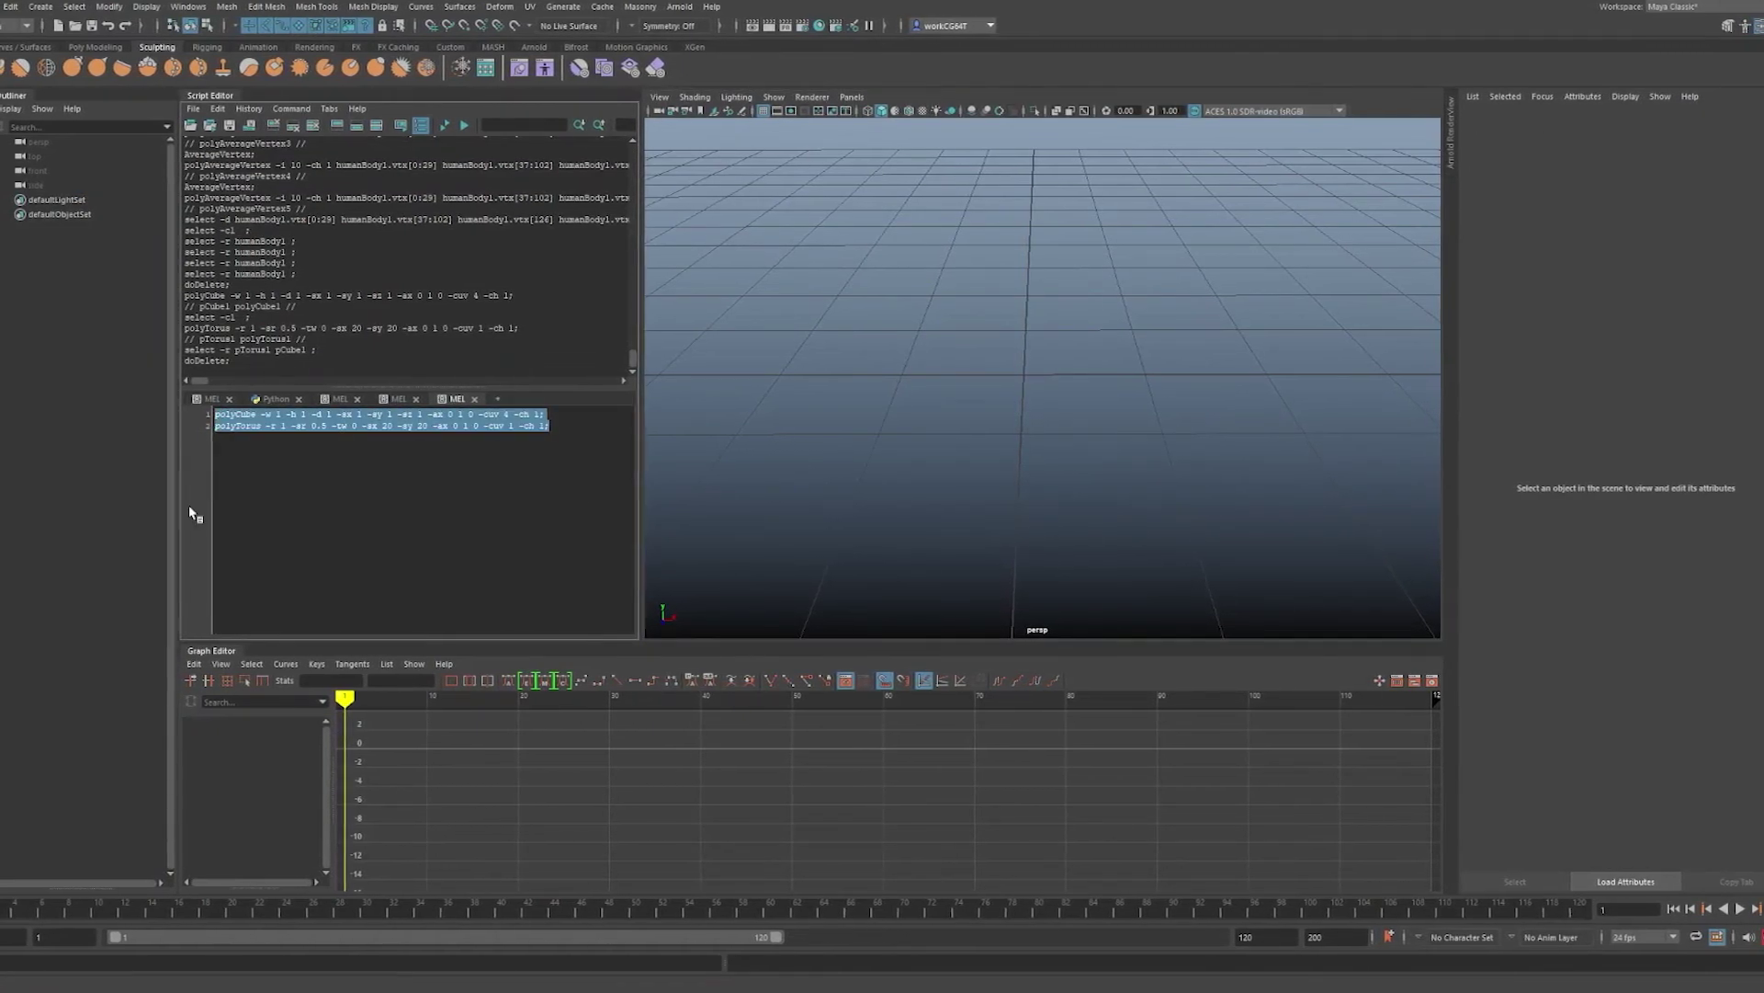
key(ctrl+Return)
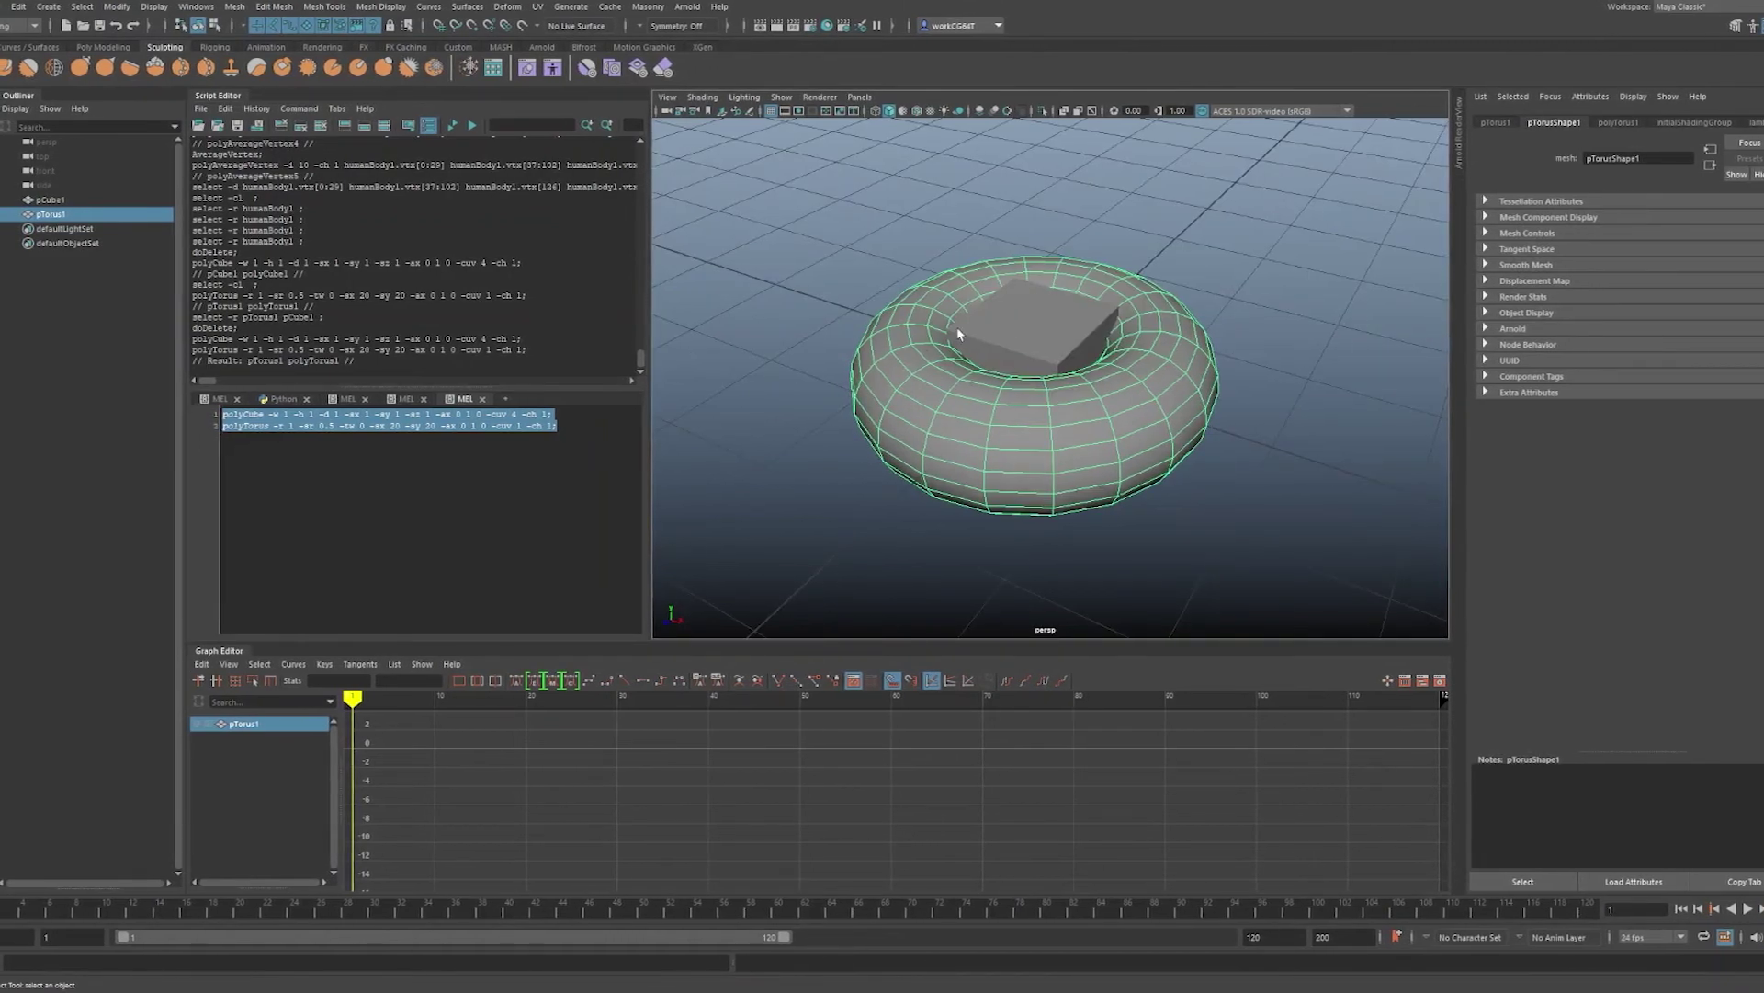
key(ctrl+Return)
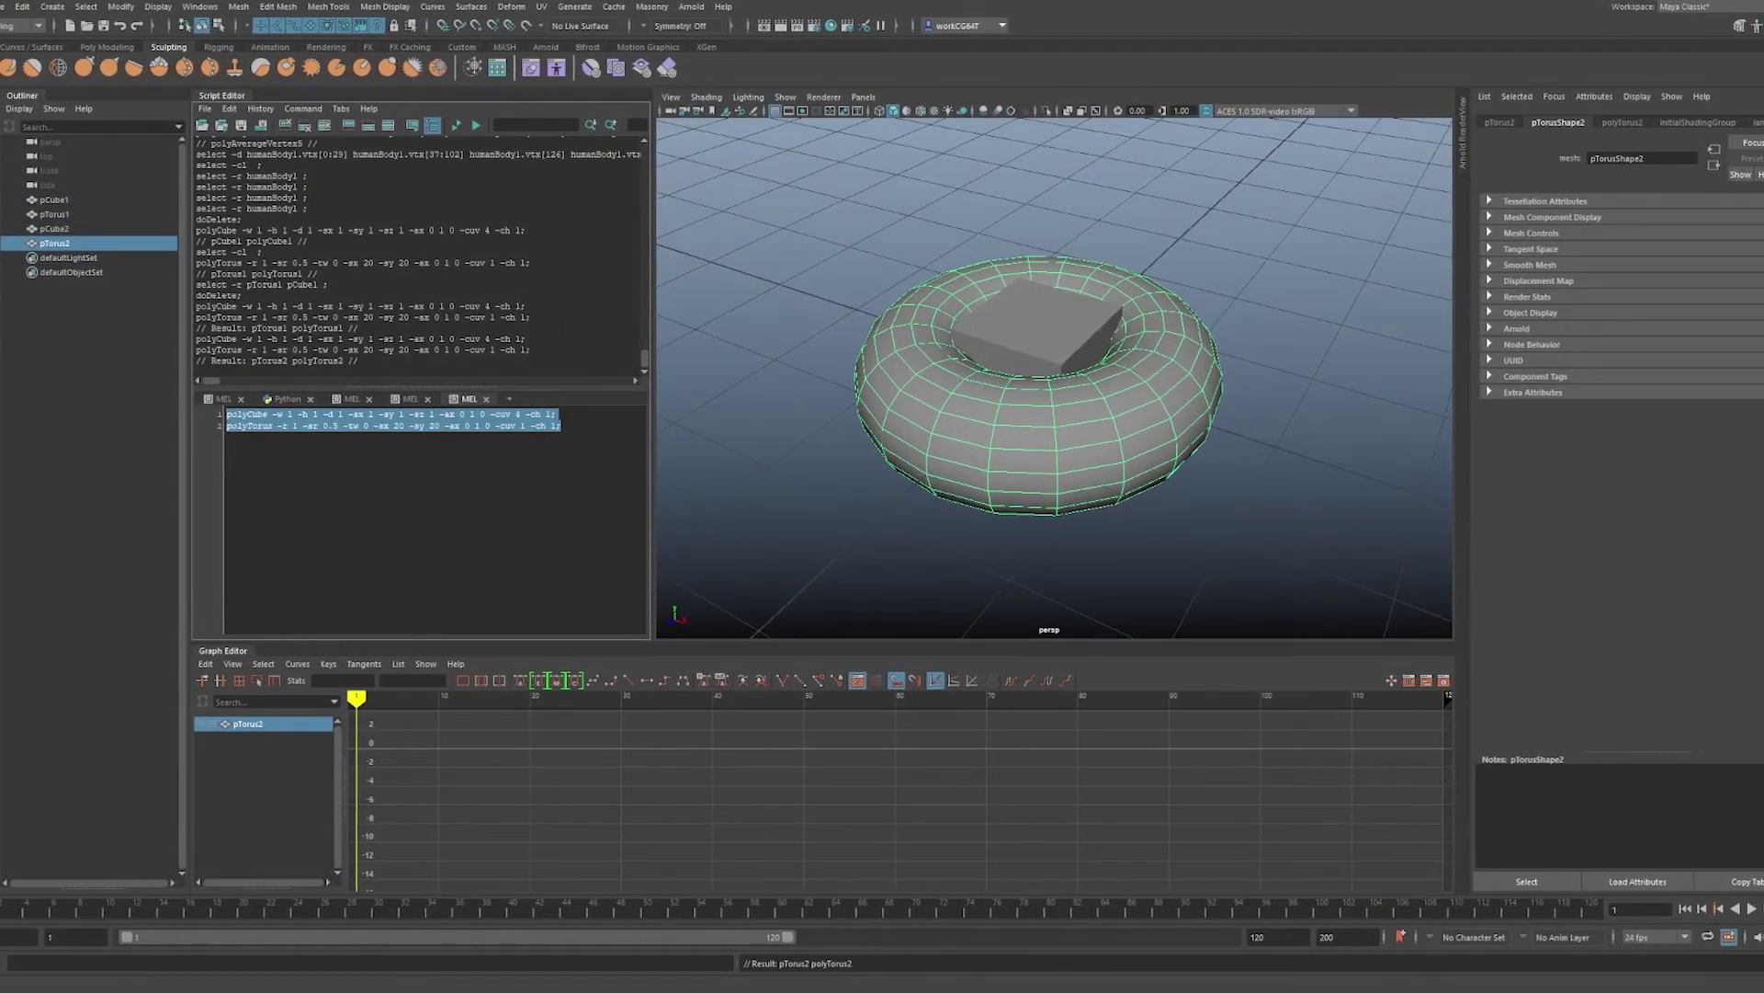
text(v)
key(ctrl+z)
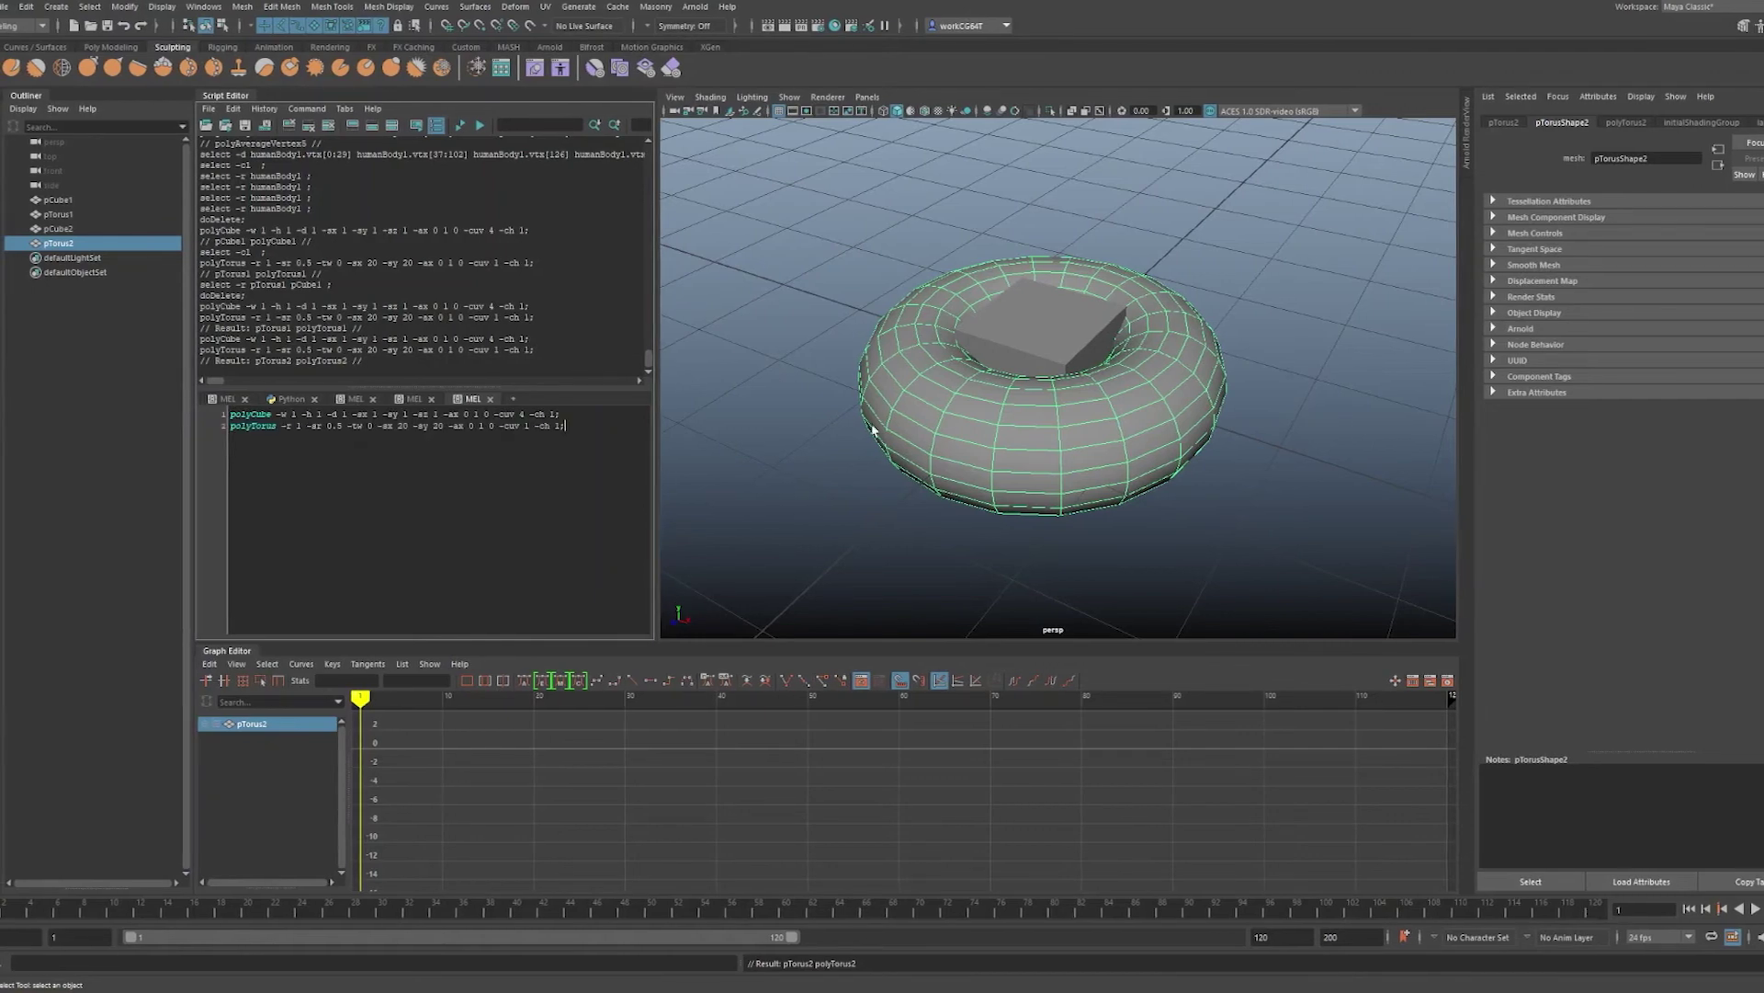
- Move the second torus away from the origin and undo the move
alt+right_drag(1084, 405, 938, 418)
alt+drag(937, 417, 1002, 386)
alt+right_drag(974, 395, 1048, 368)
key(w)
alt+drag(1048, 358, 897, 363)
key(ctrl+z)
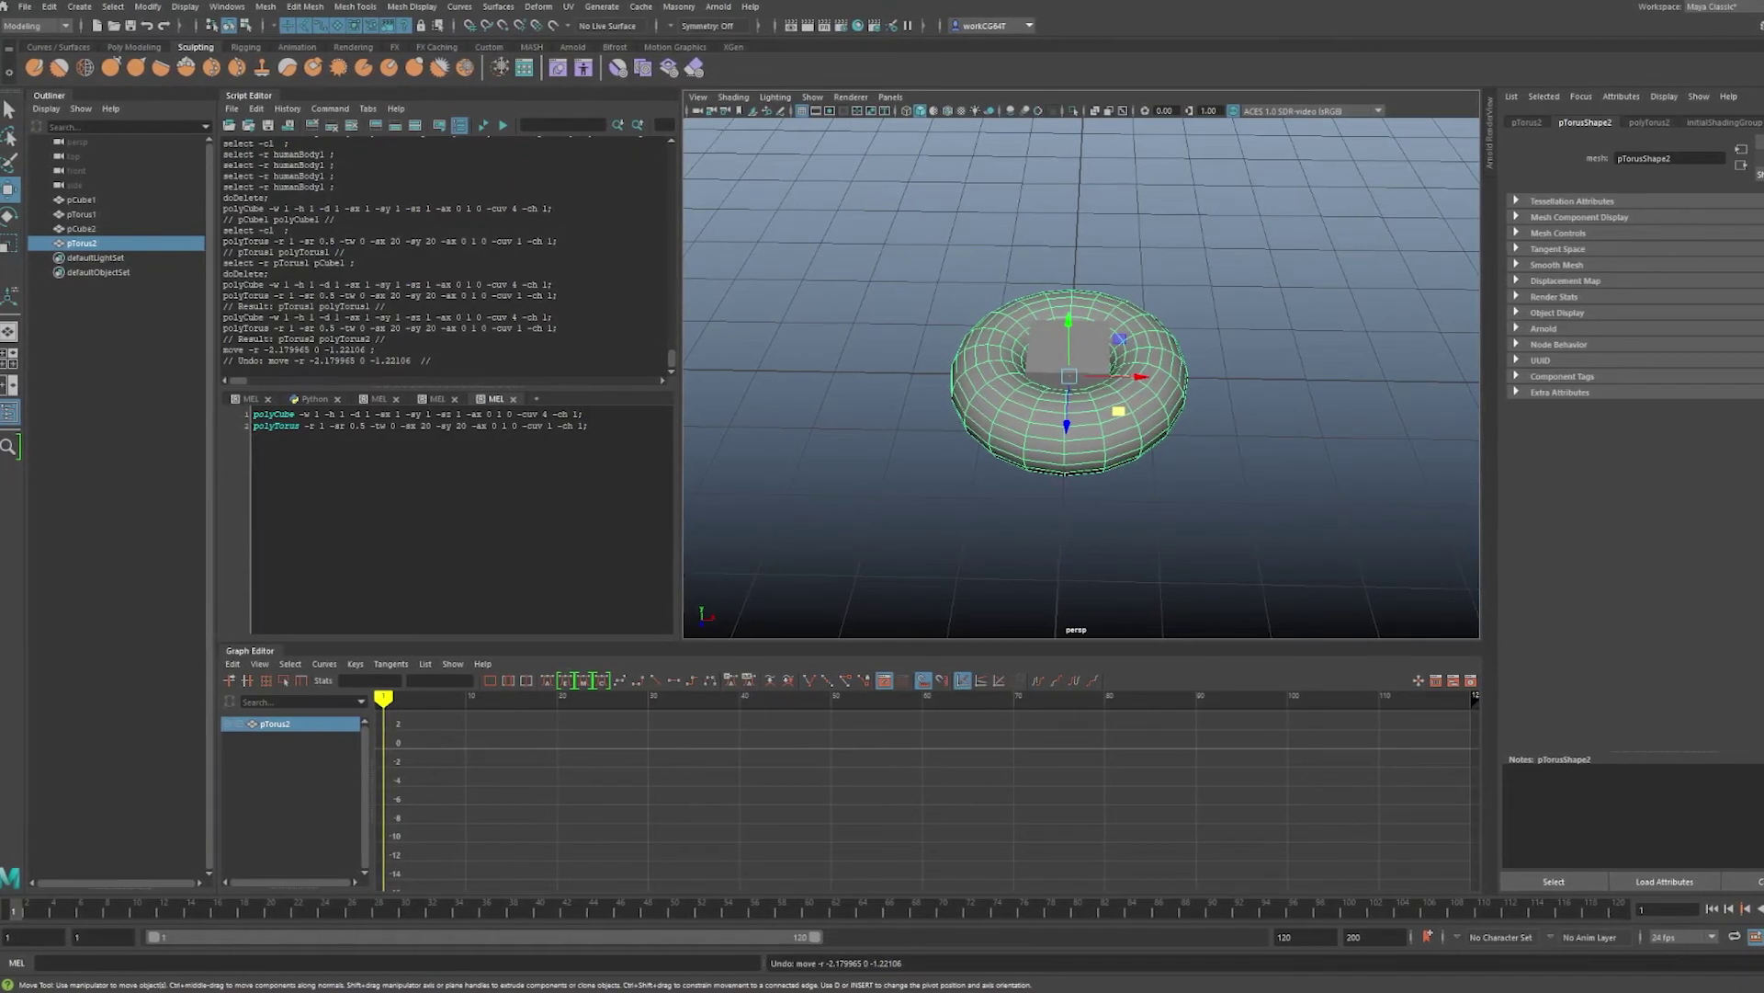
- Add the whole two-line MEL script to the Custom shelf as a new button
click(324, 459)
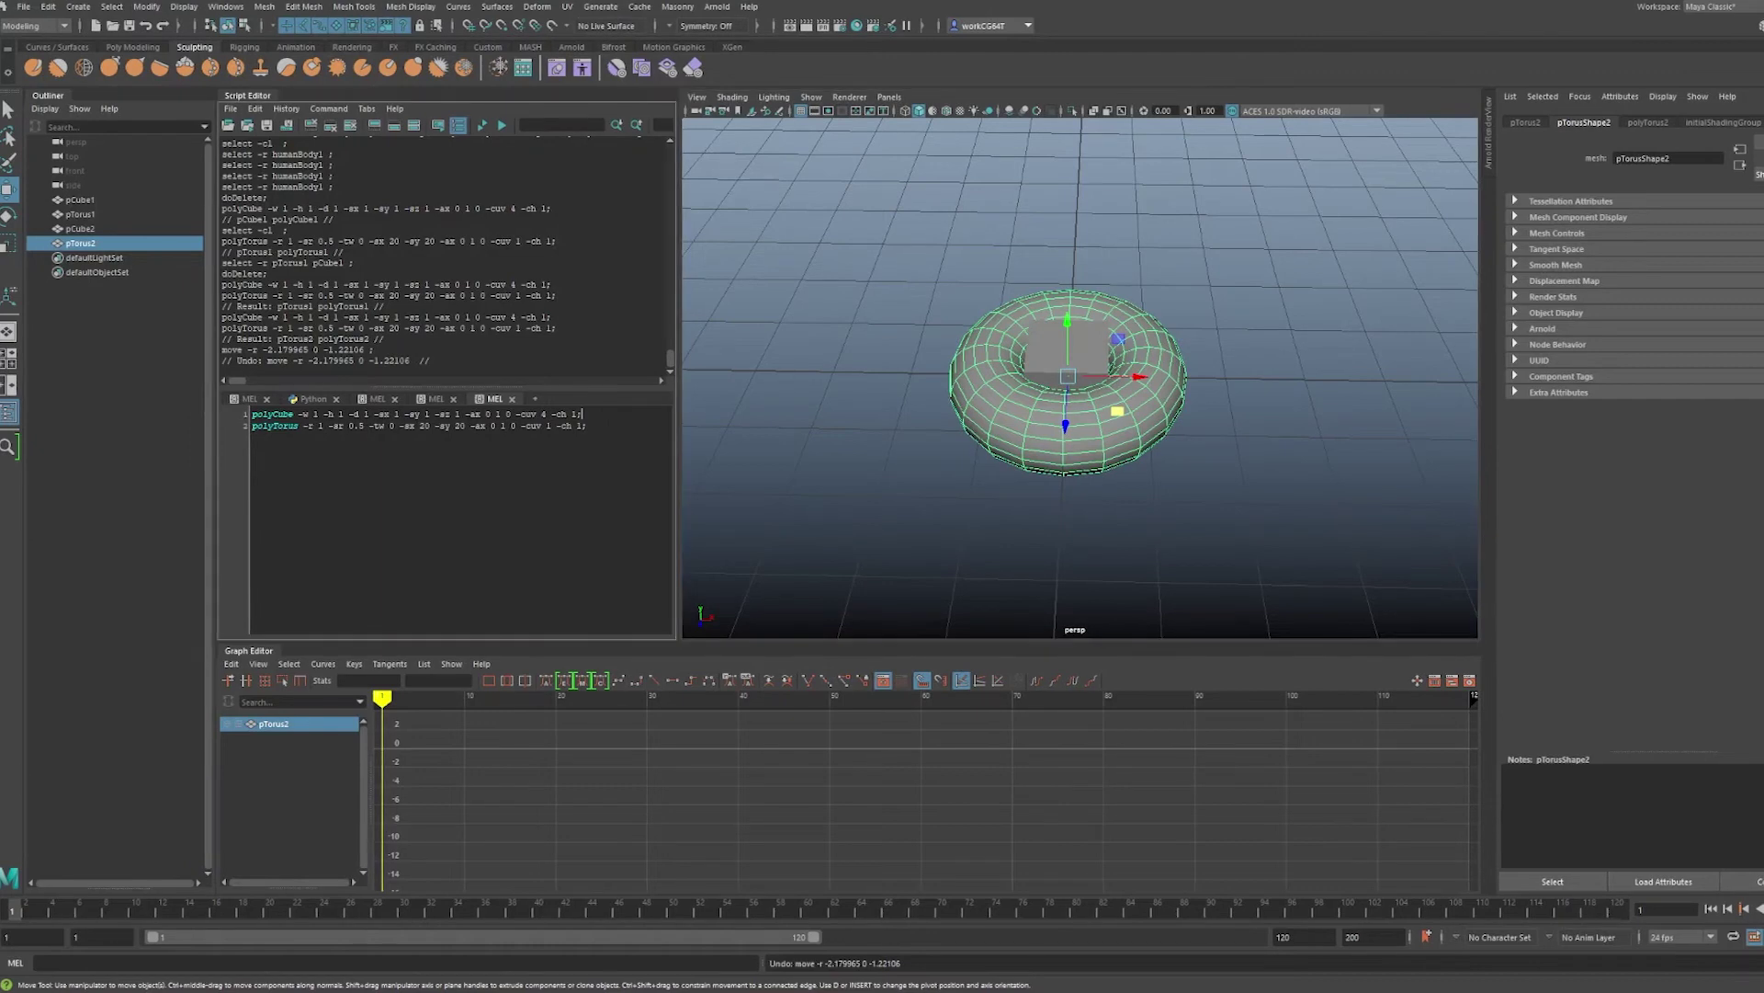
key(ctrl+a)
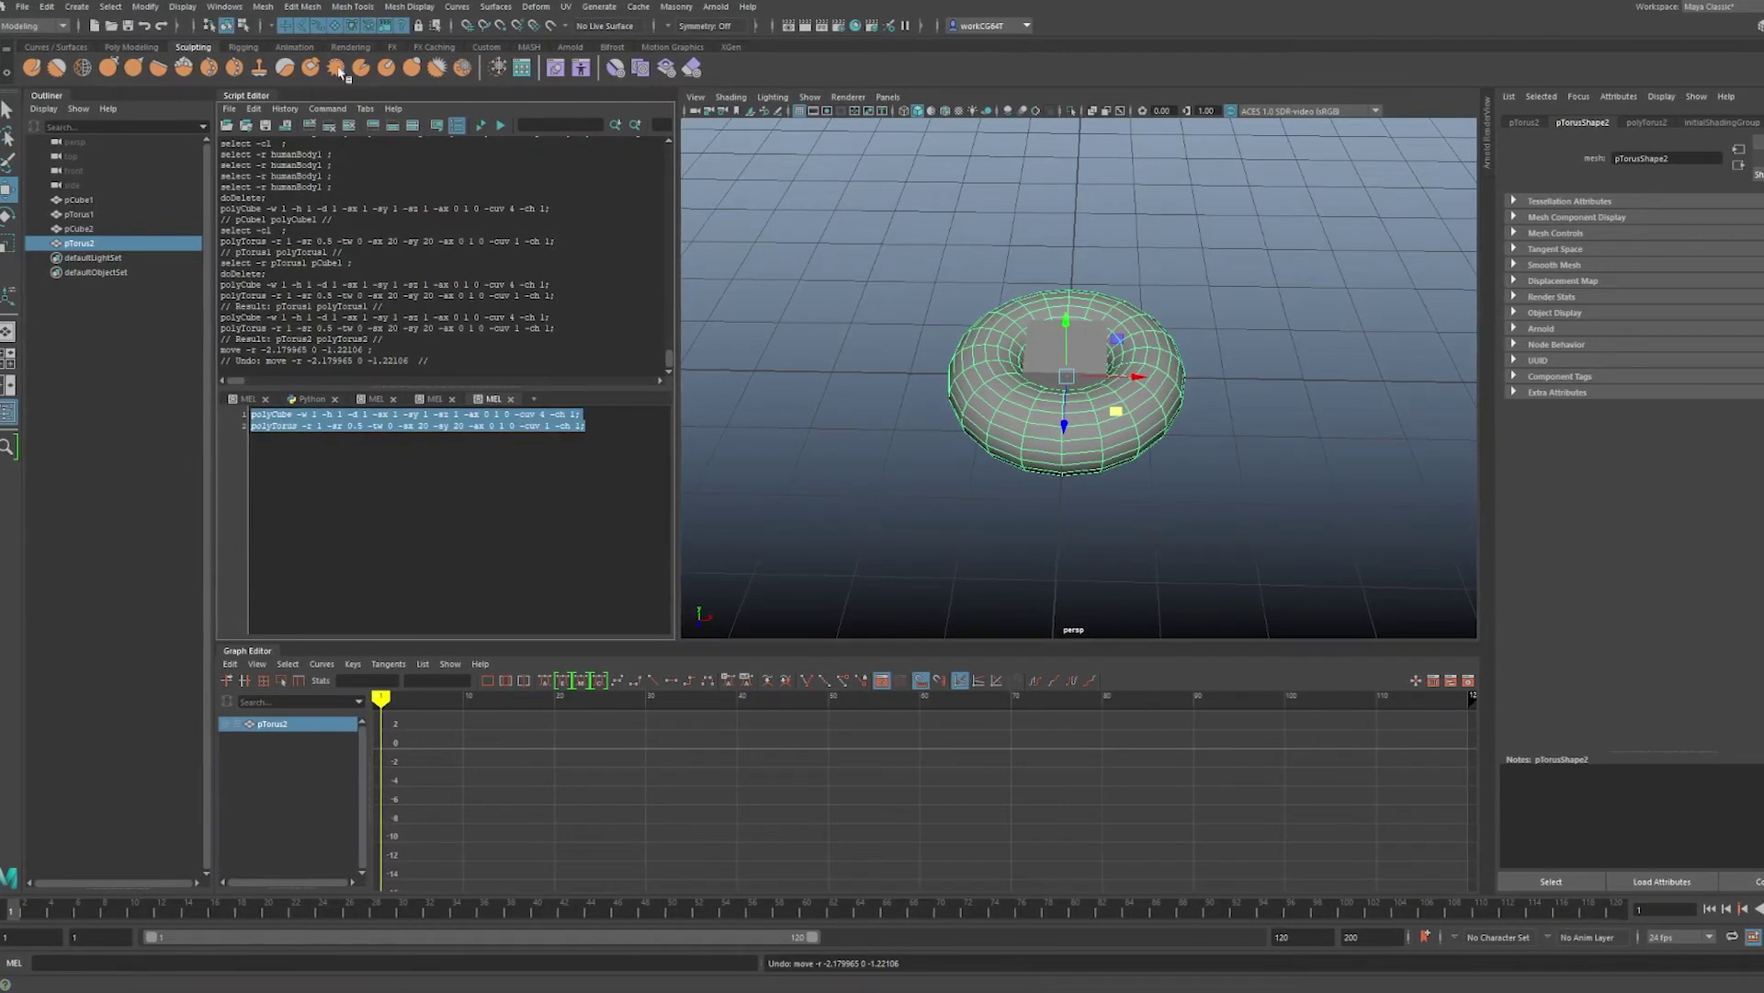
click(133, 47)
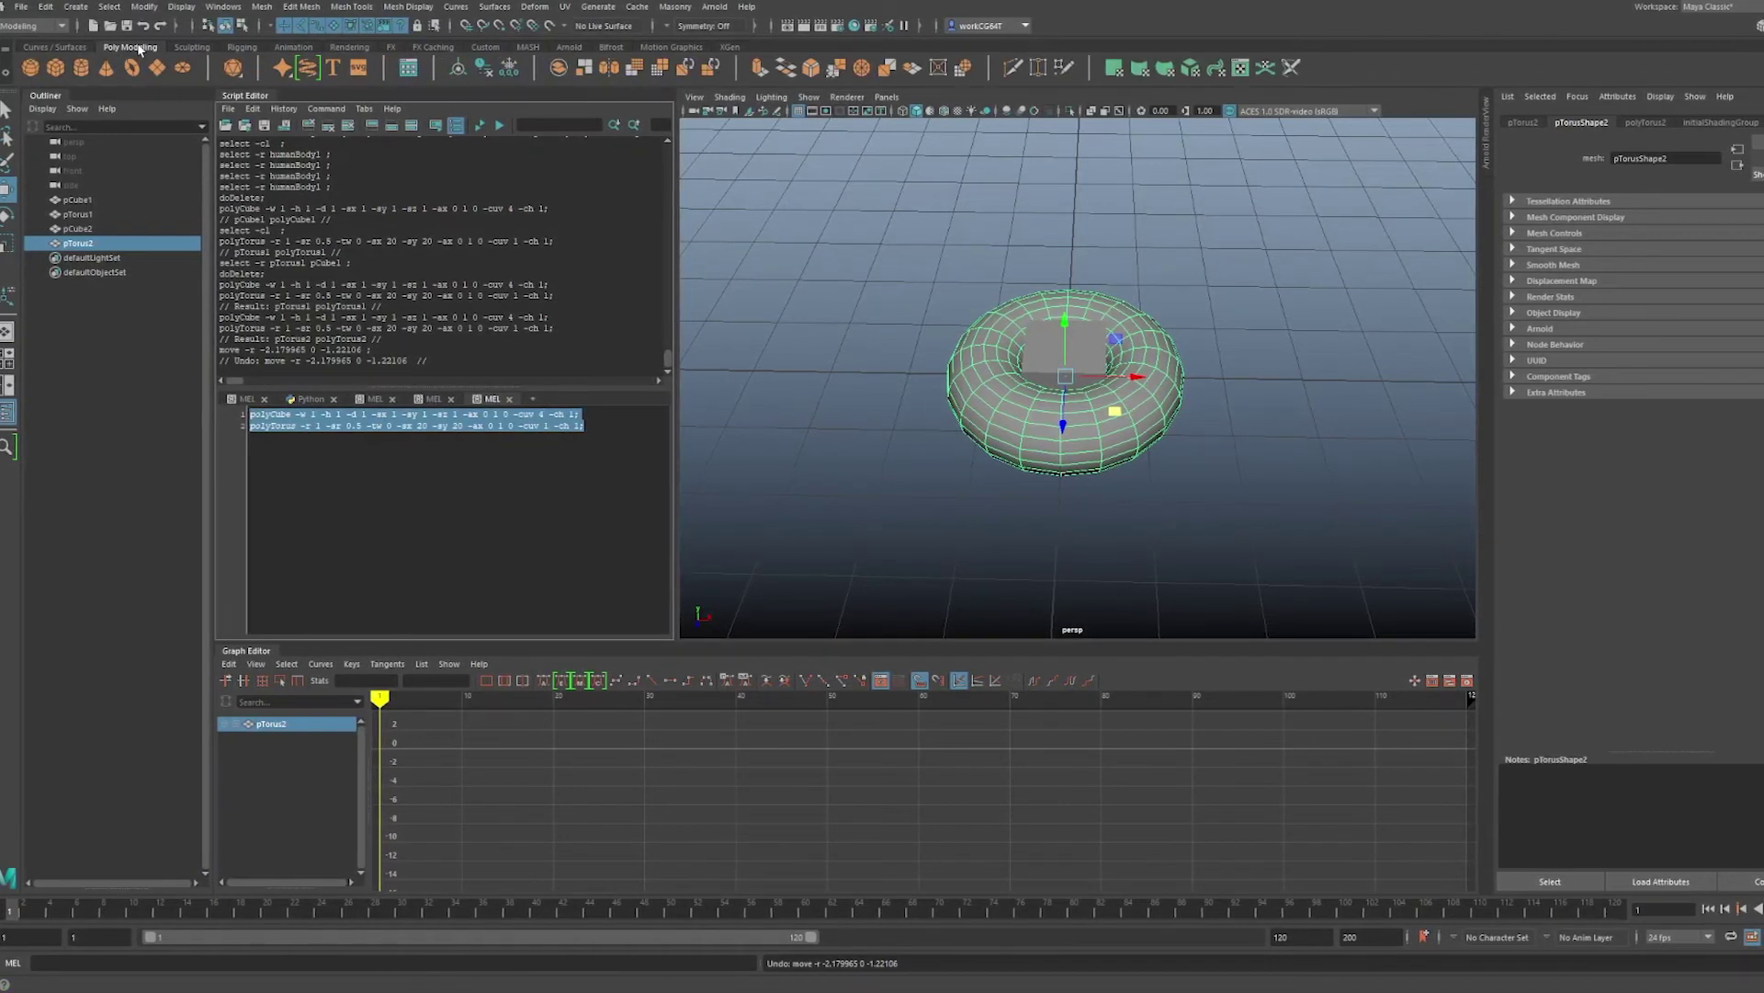
click(484, 47)
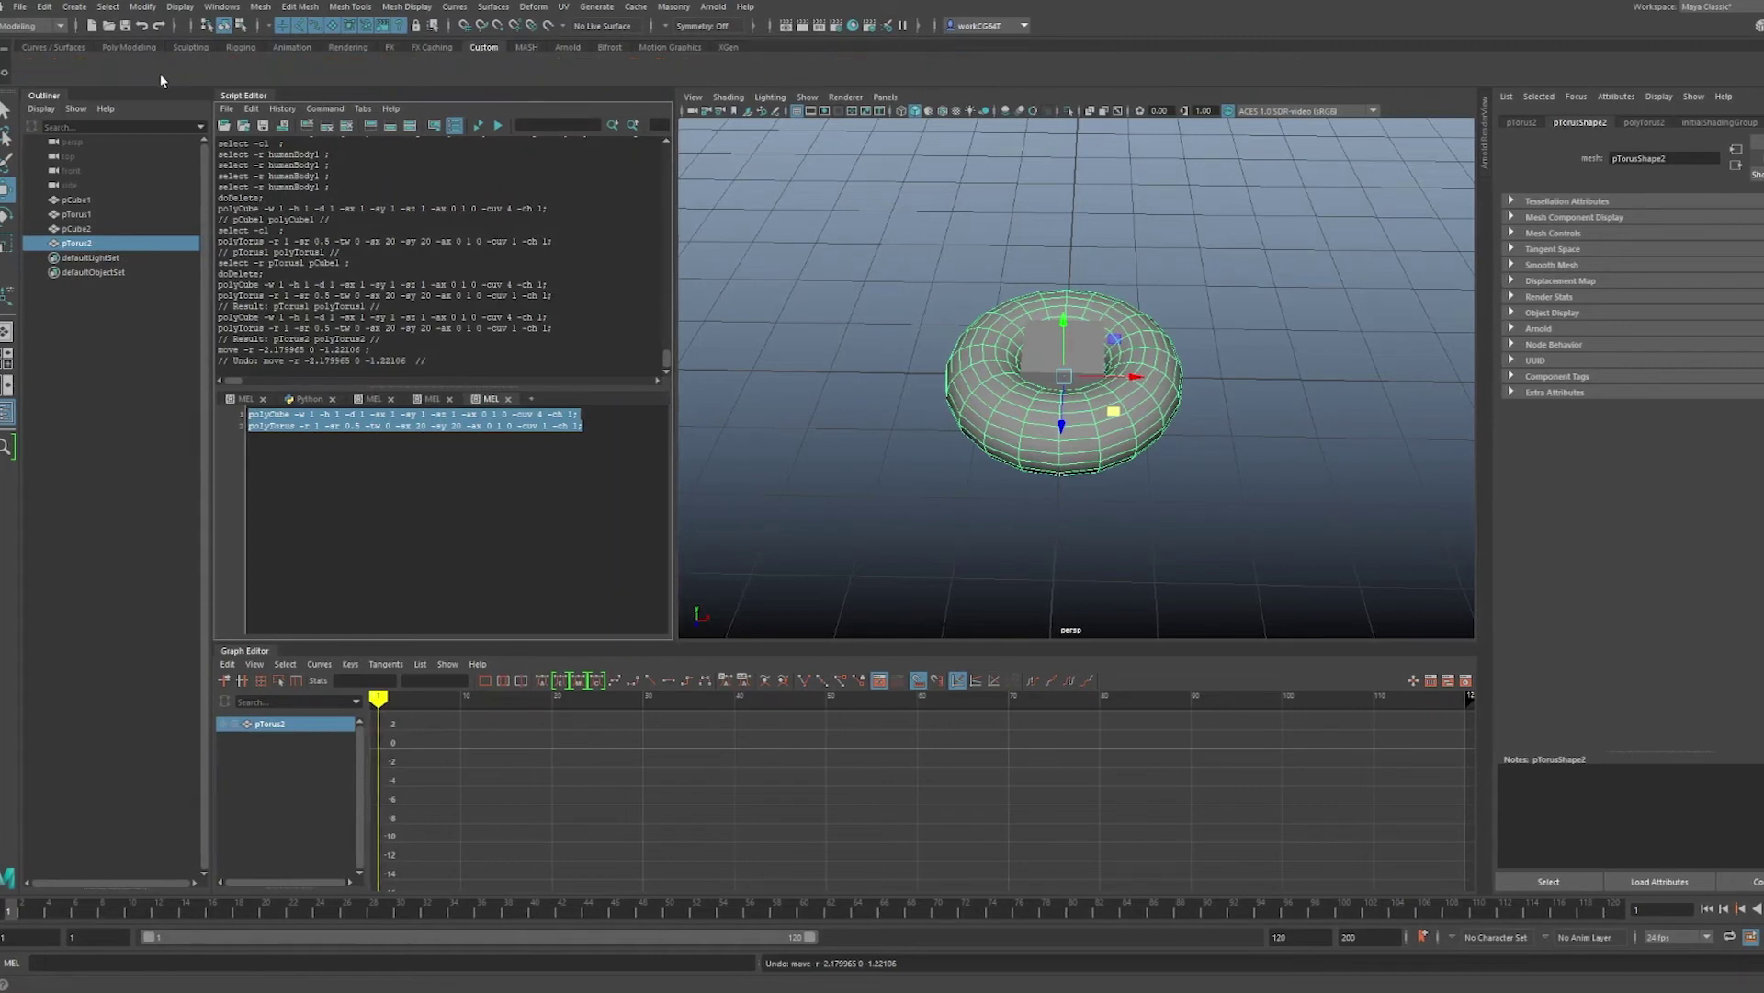
middle_drag(500, 425, 27, 63)
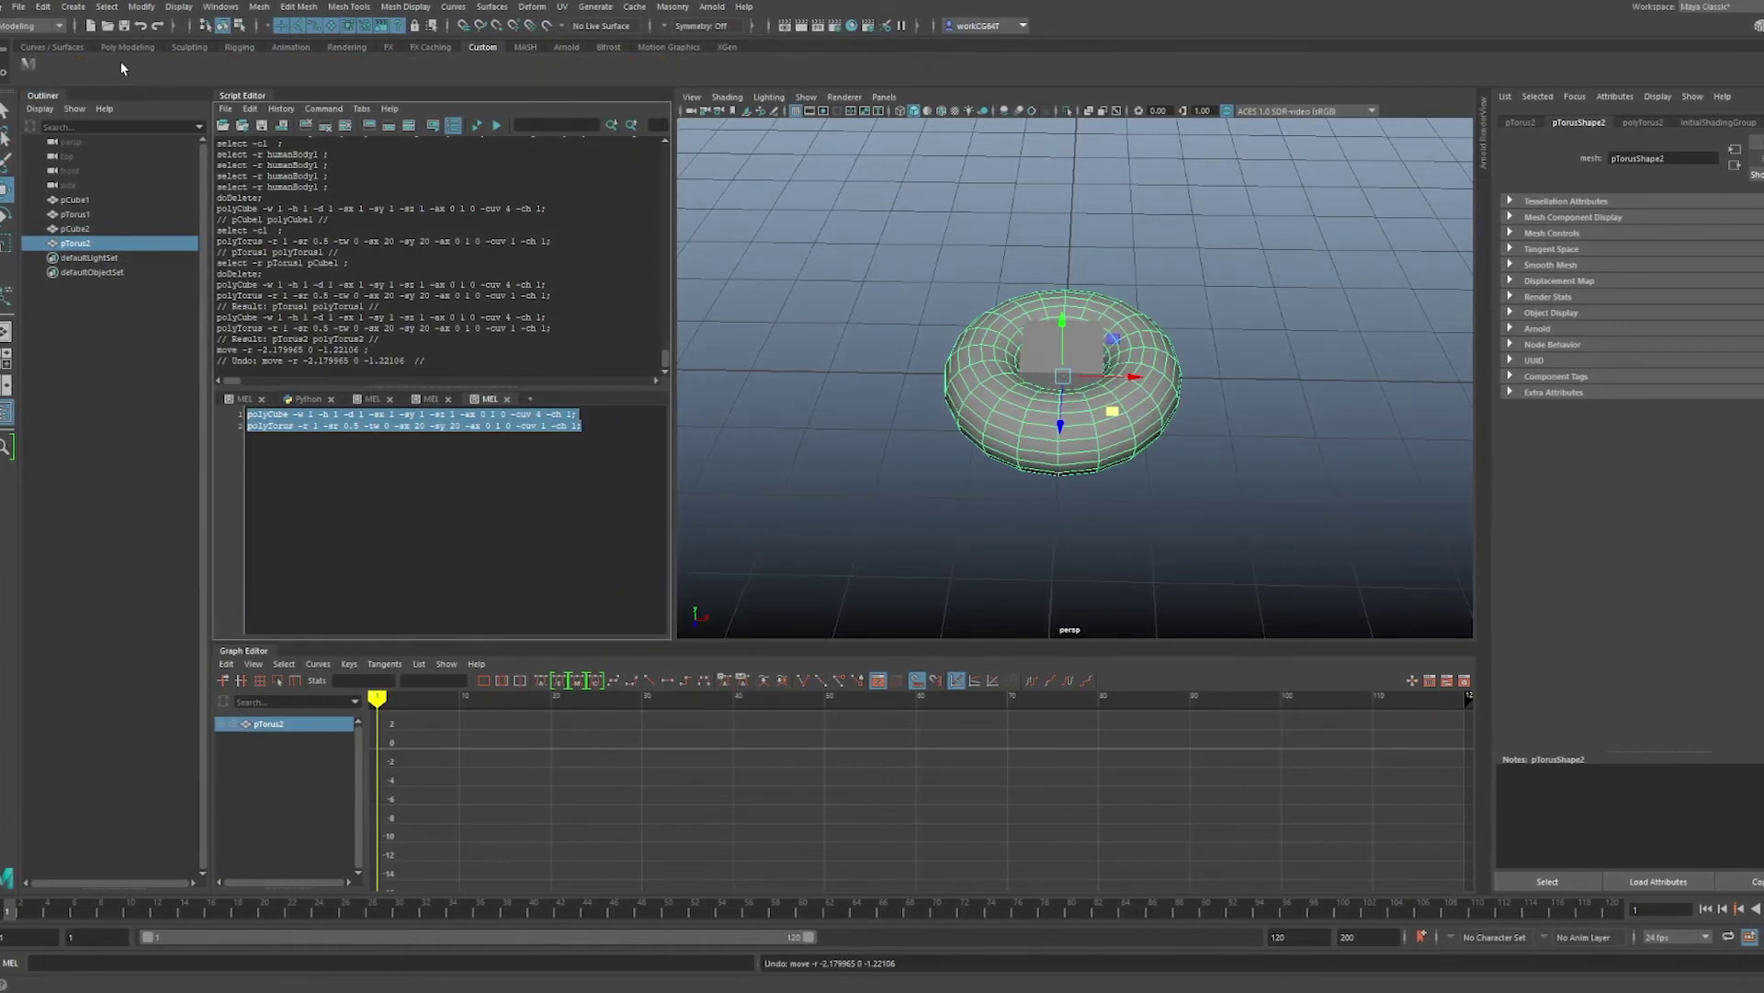
- Set the new shelf button's icon label to cubeTorus and save all shelves
right_click(28, 65)
click(55, 94)
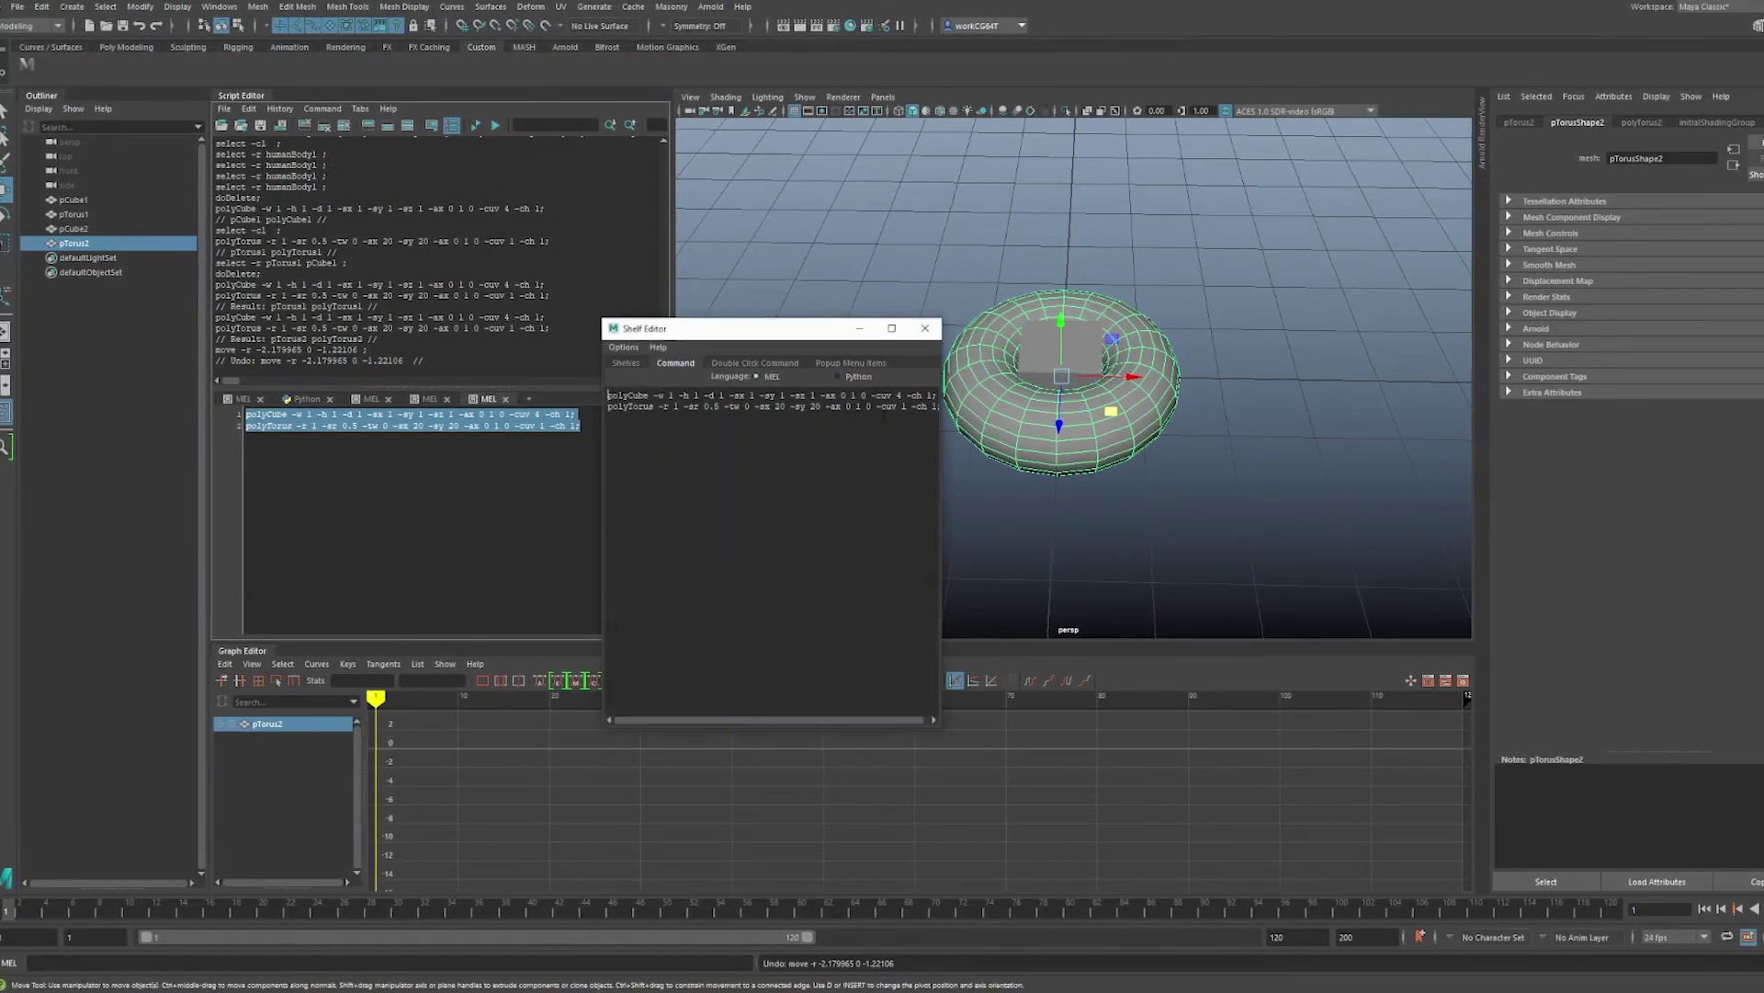
click(619, 365)
click(781, 615)
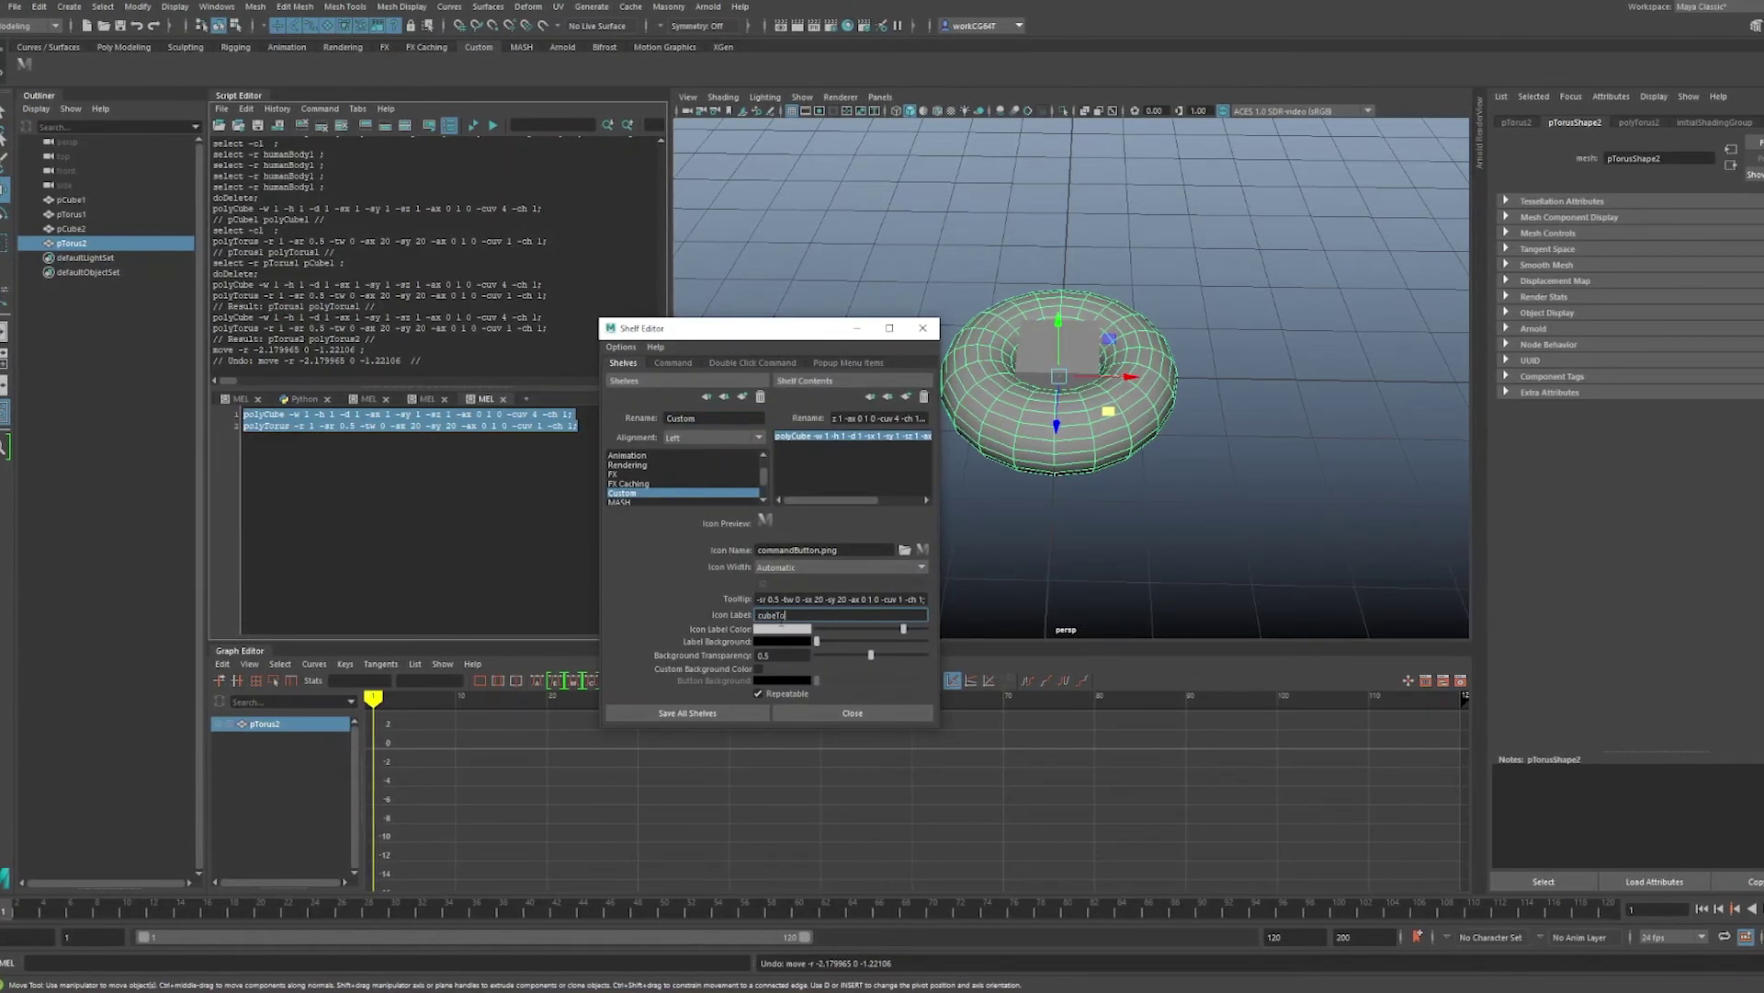
click(686, 713)
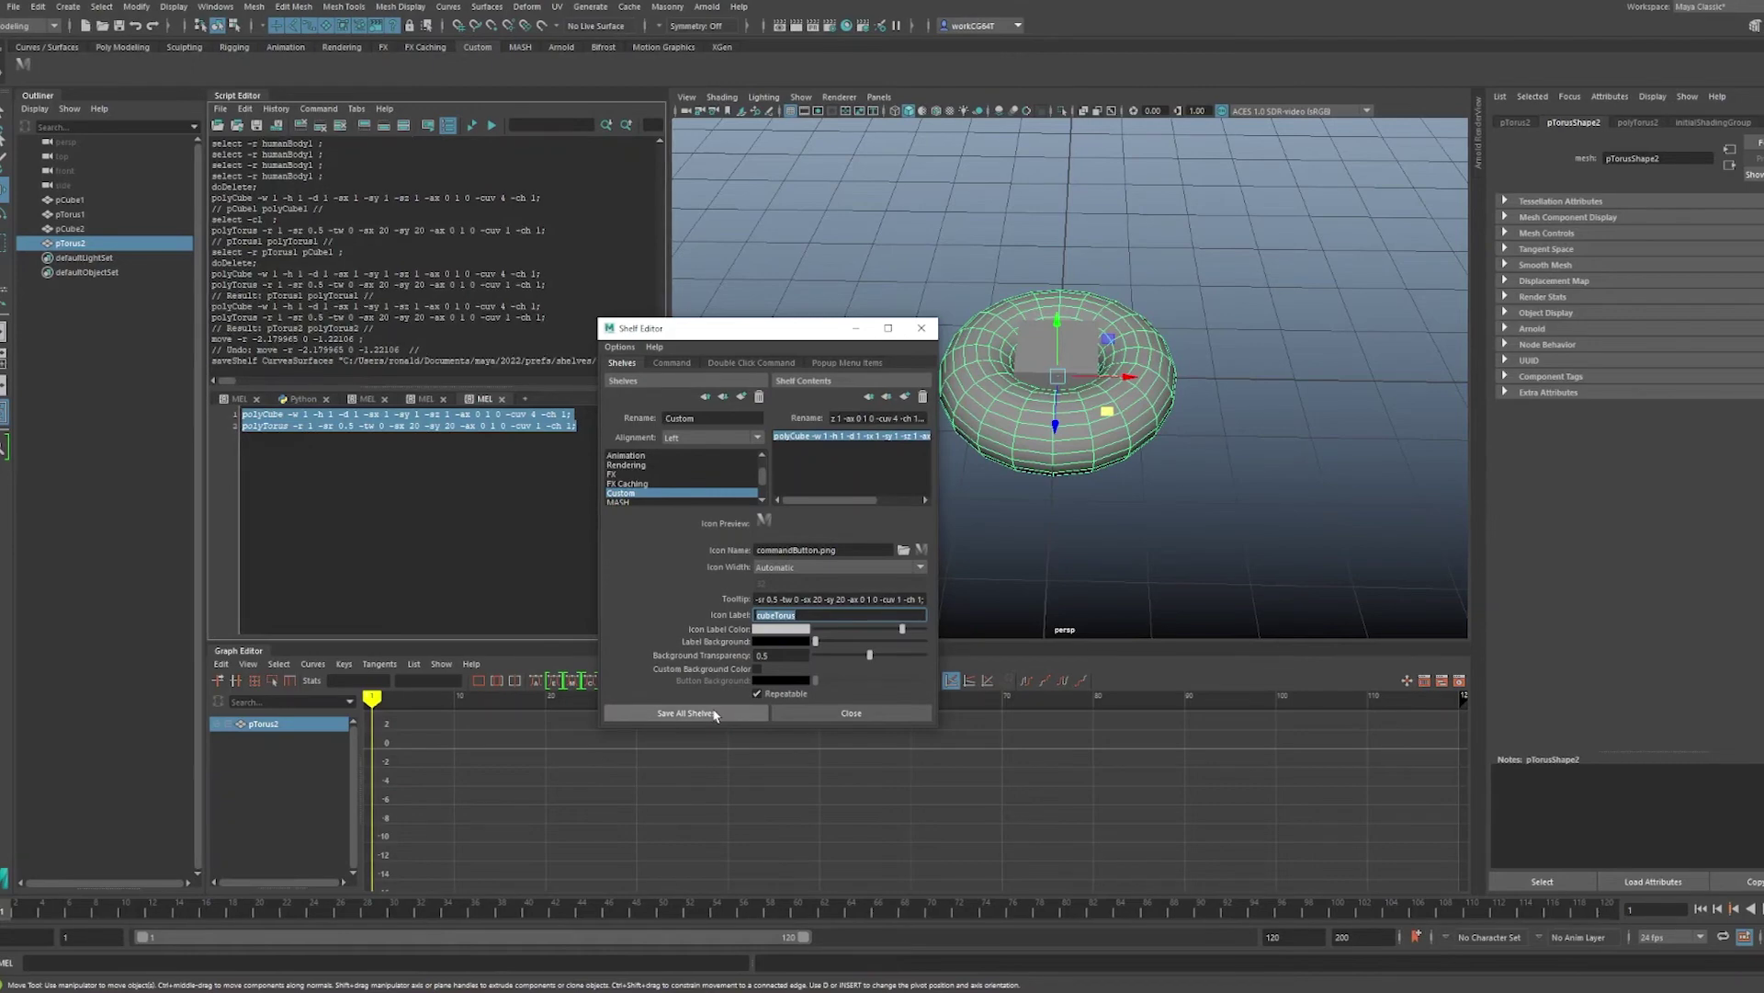
- Delete all cubes and tori from the scene and collapse the Script Editor
drag(1042, 299, 1115, 453)
key(Delete)
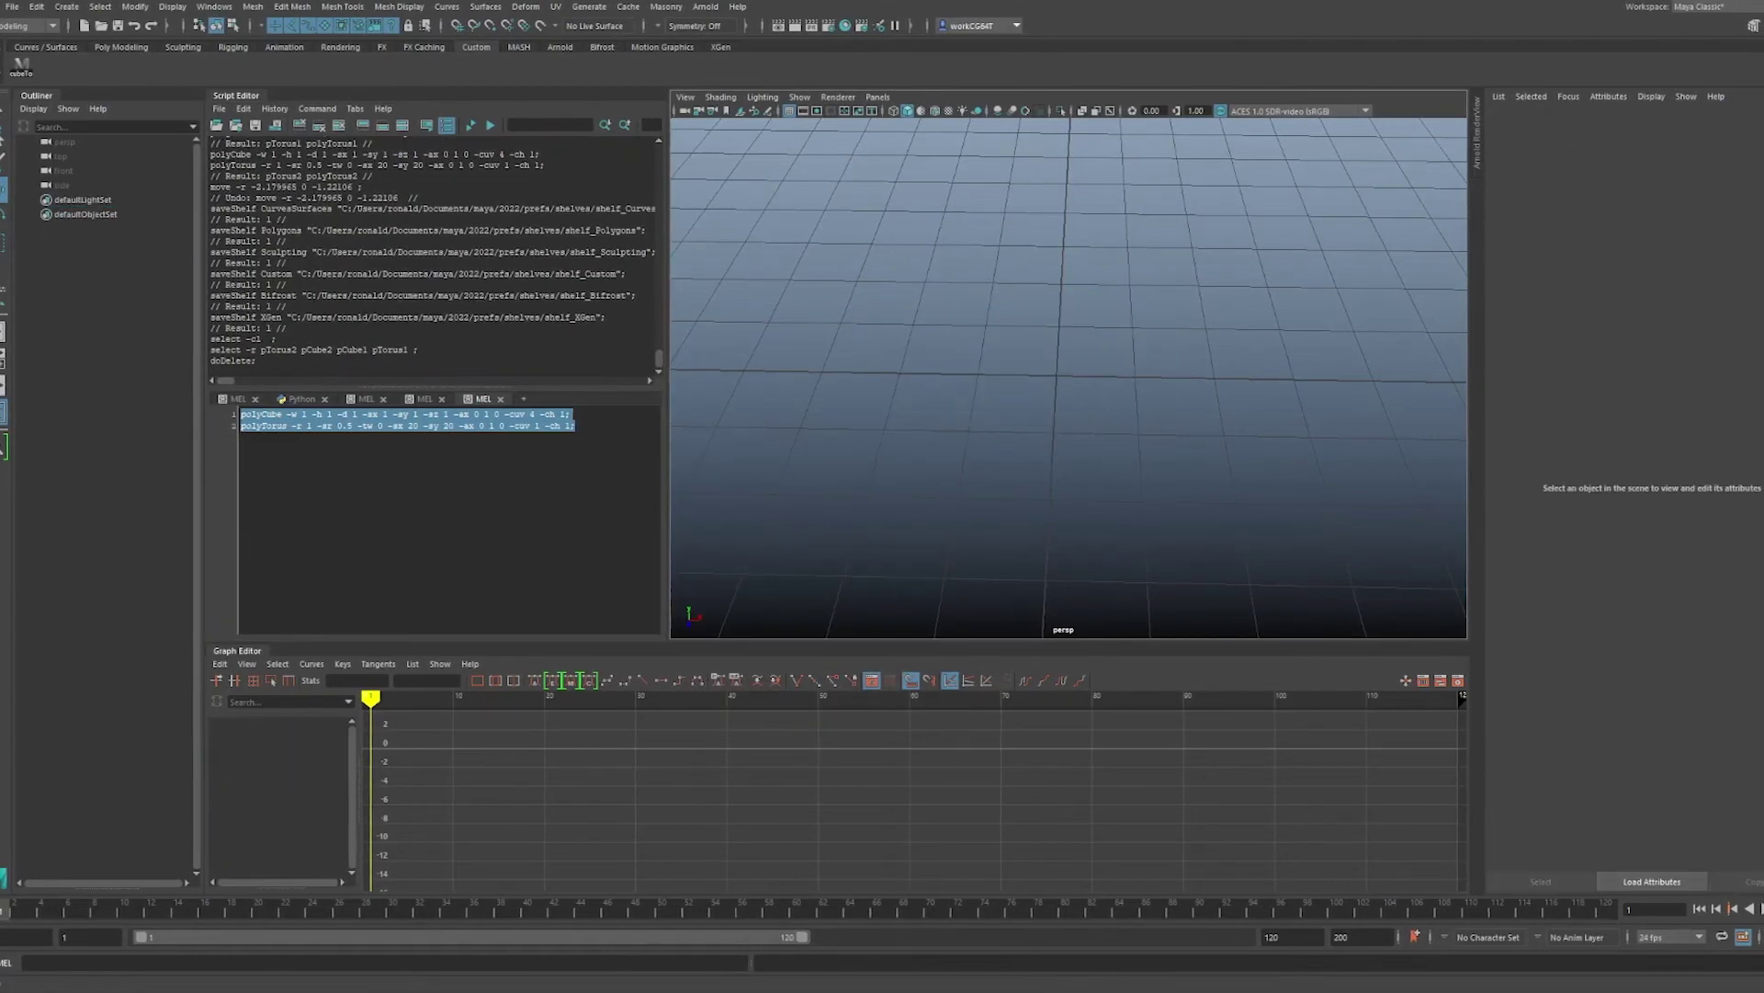
click(225, 96)
scroll(882, 427, down, 5)
alt+drag(884, 428, 662, 460)
- Test the cubeTorus shelf button and delete the cube and torus it creates
click(19, 66)
scroll(736, 366, up, 3)
key(Delete)
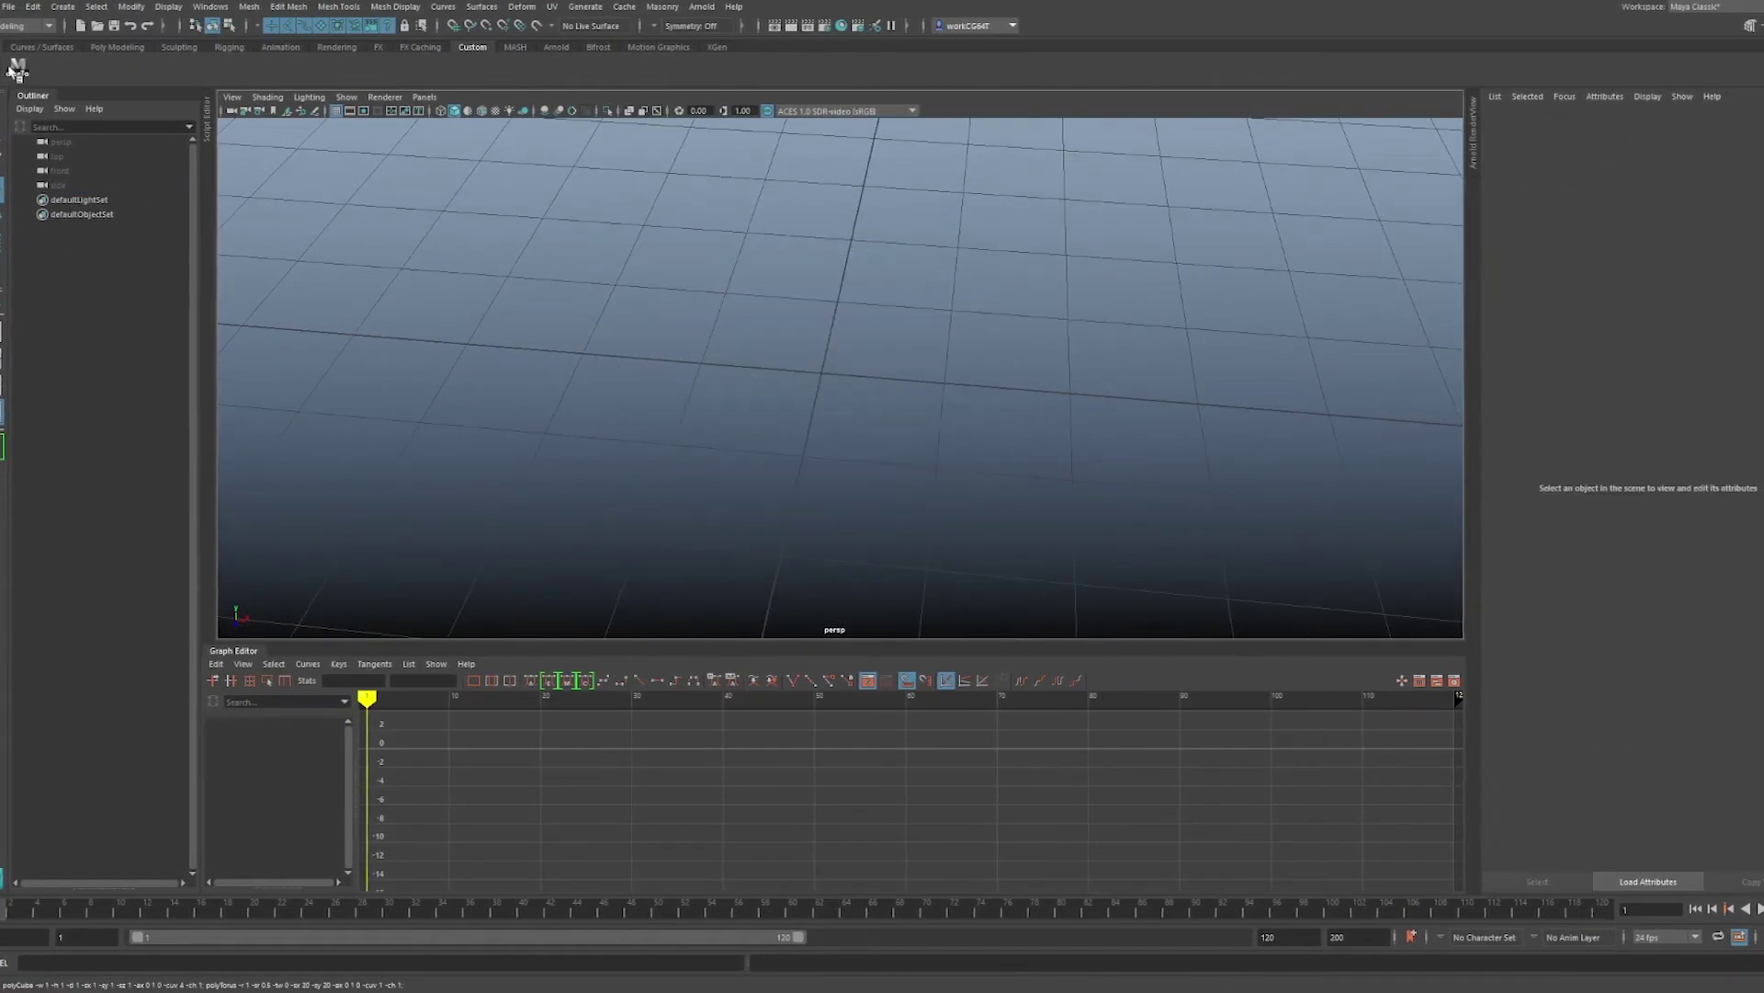
scroll(770, 332, down, 5)
scroll(765, 364, up, 7)
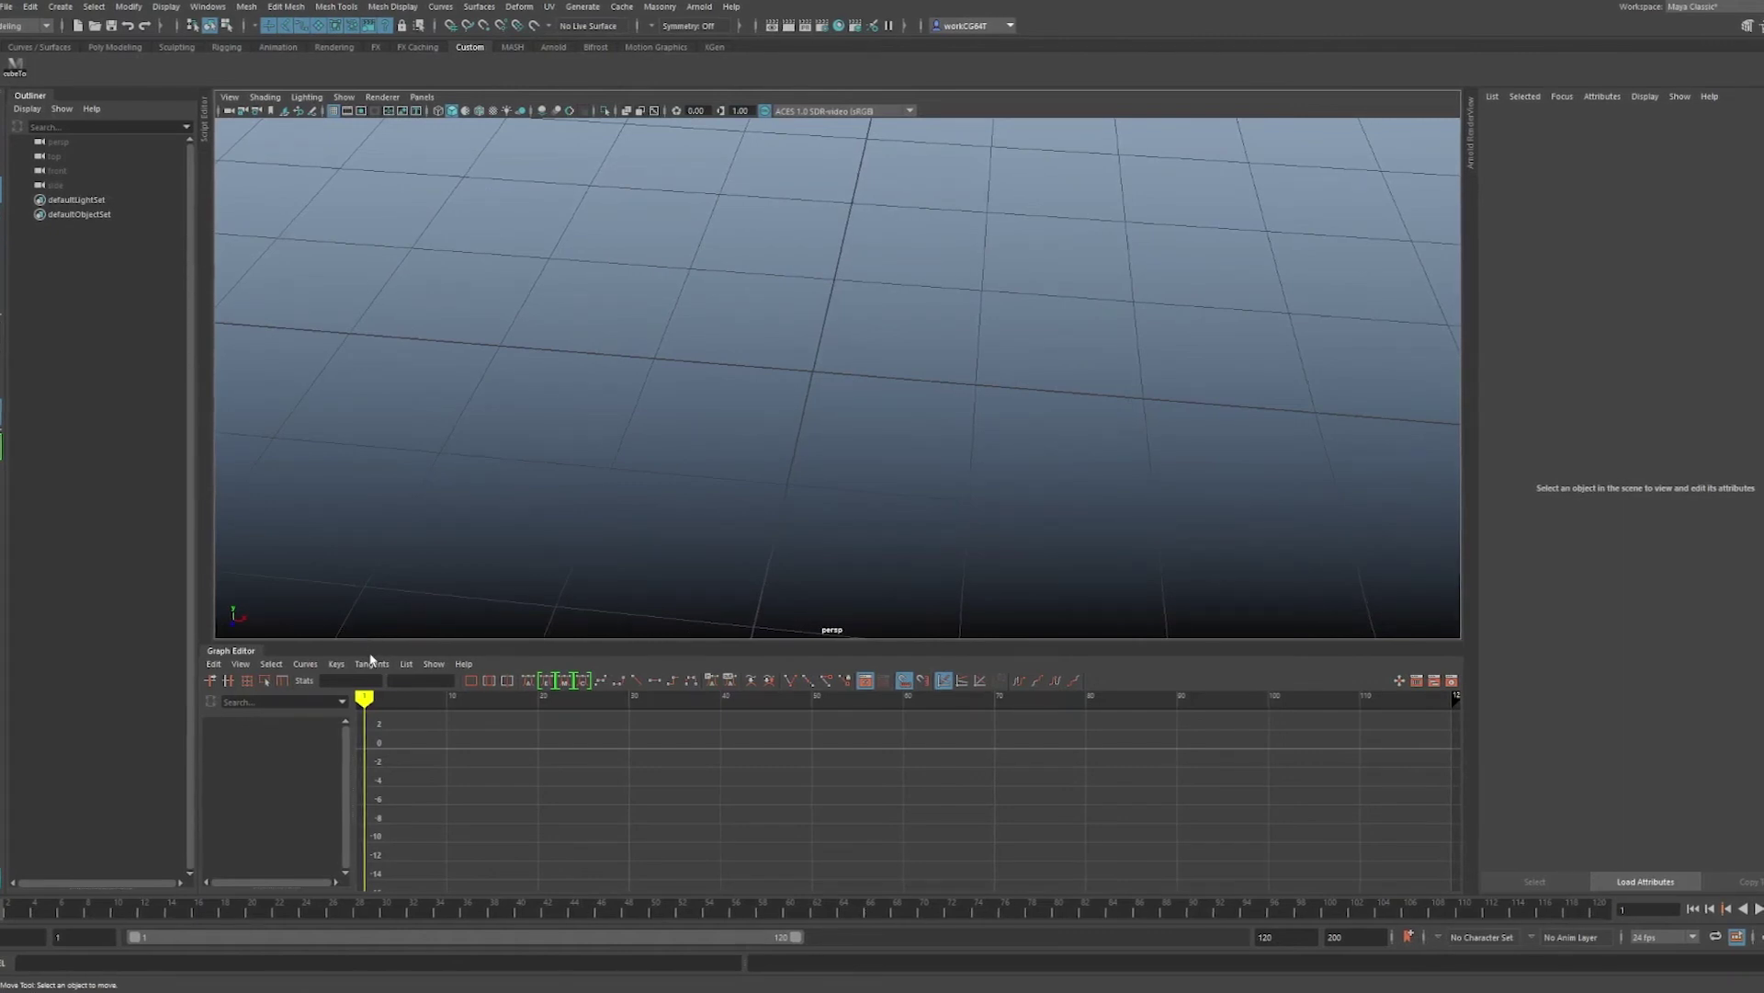
- Enlarge the viewport above the Graph Editor and open the Content Browser
drag(372, 641, 372, 681)
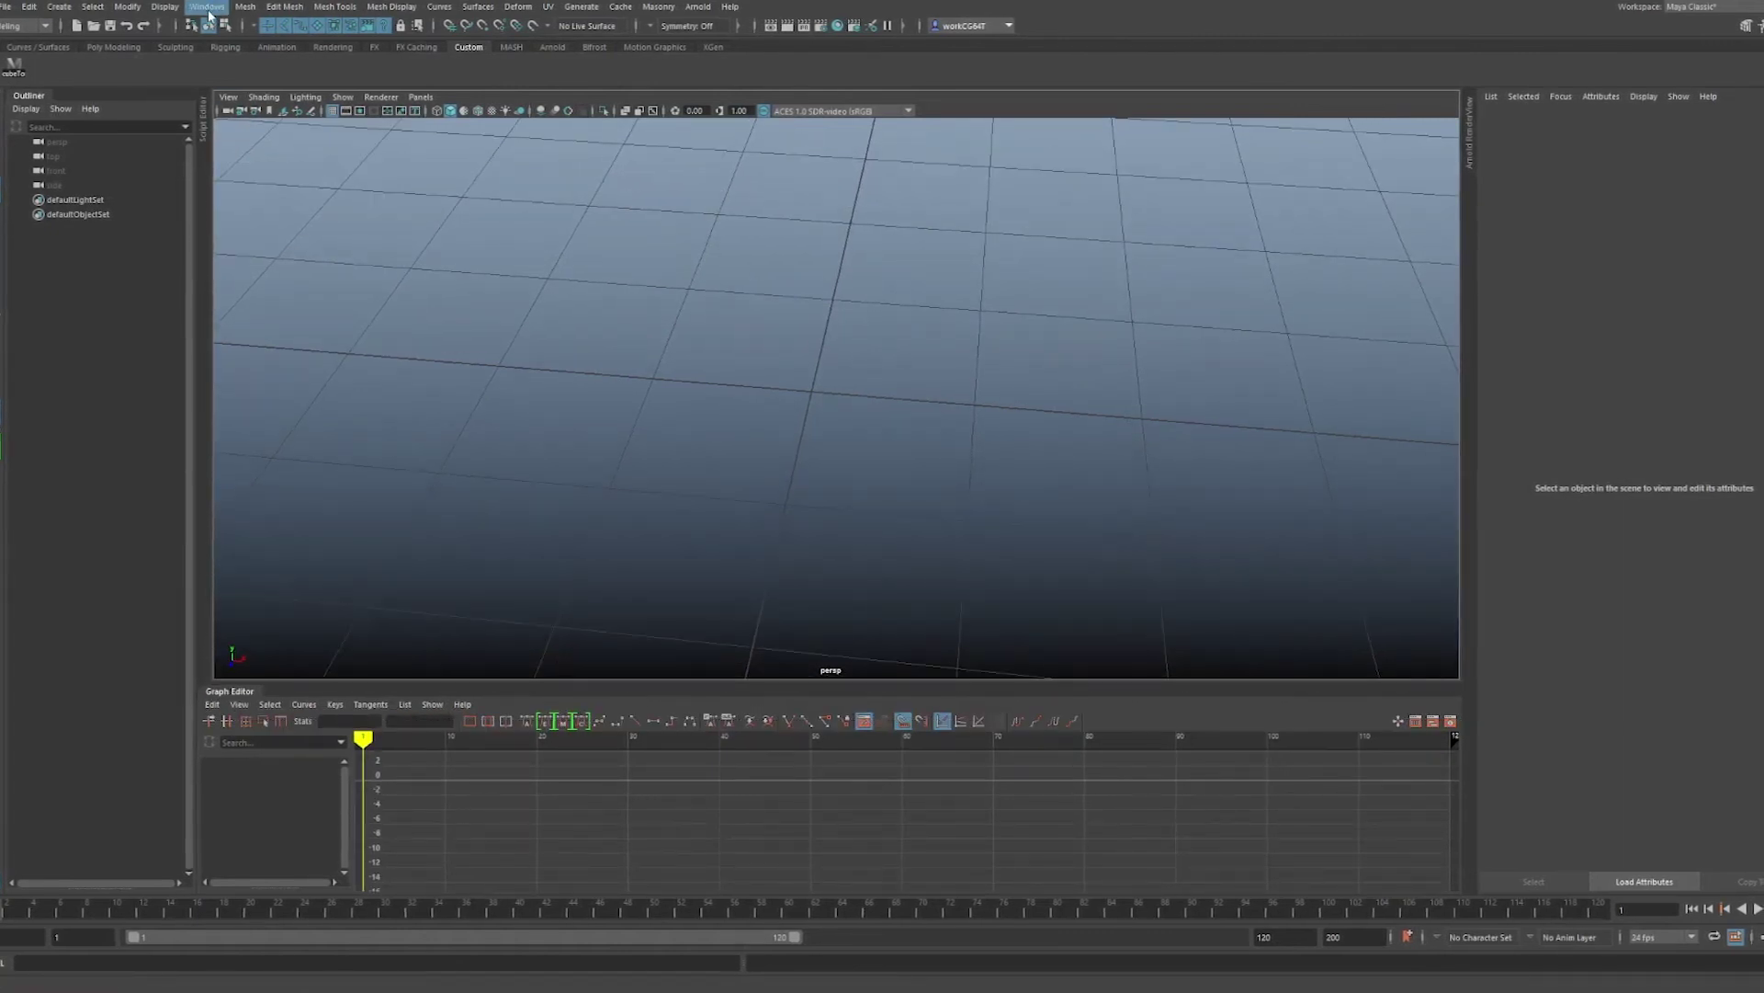
click(207, 6)
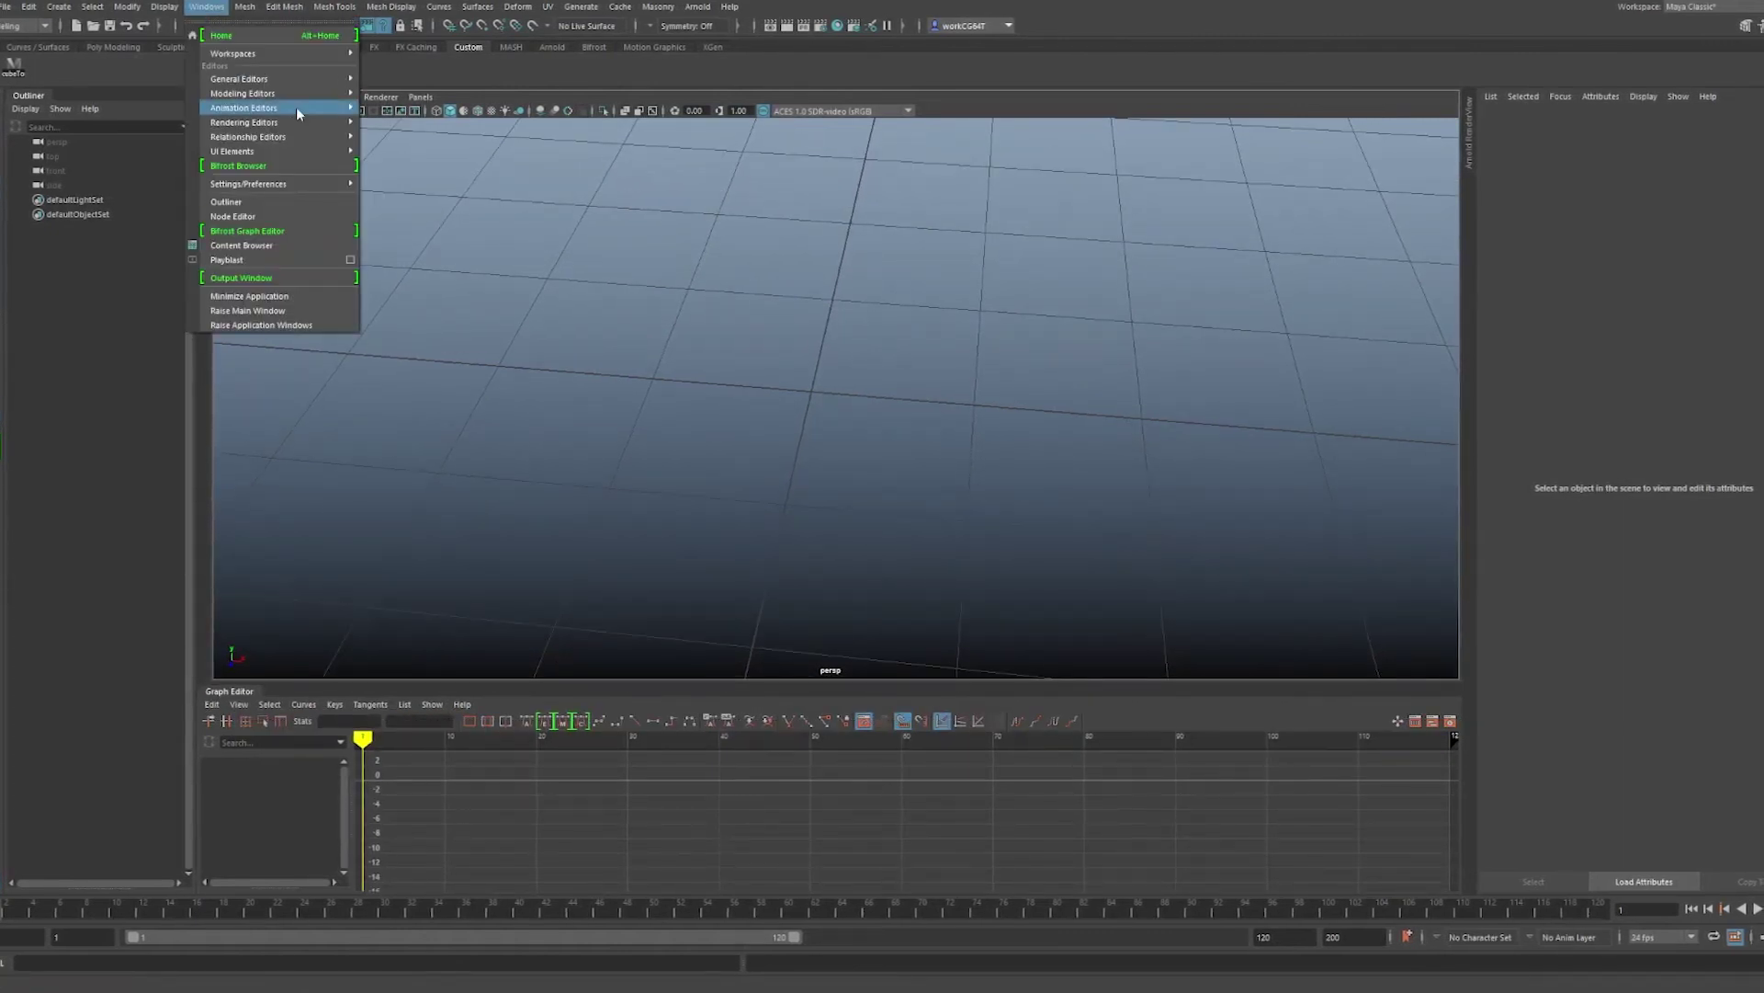
click(720, 178)
click(112, 47)
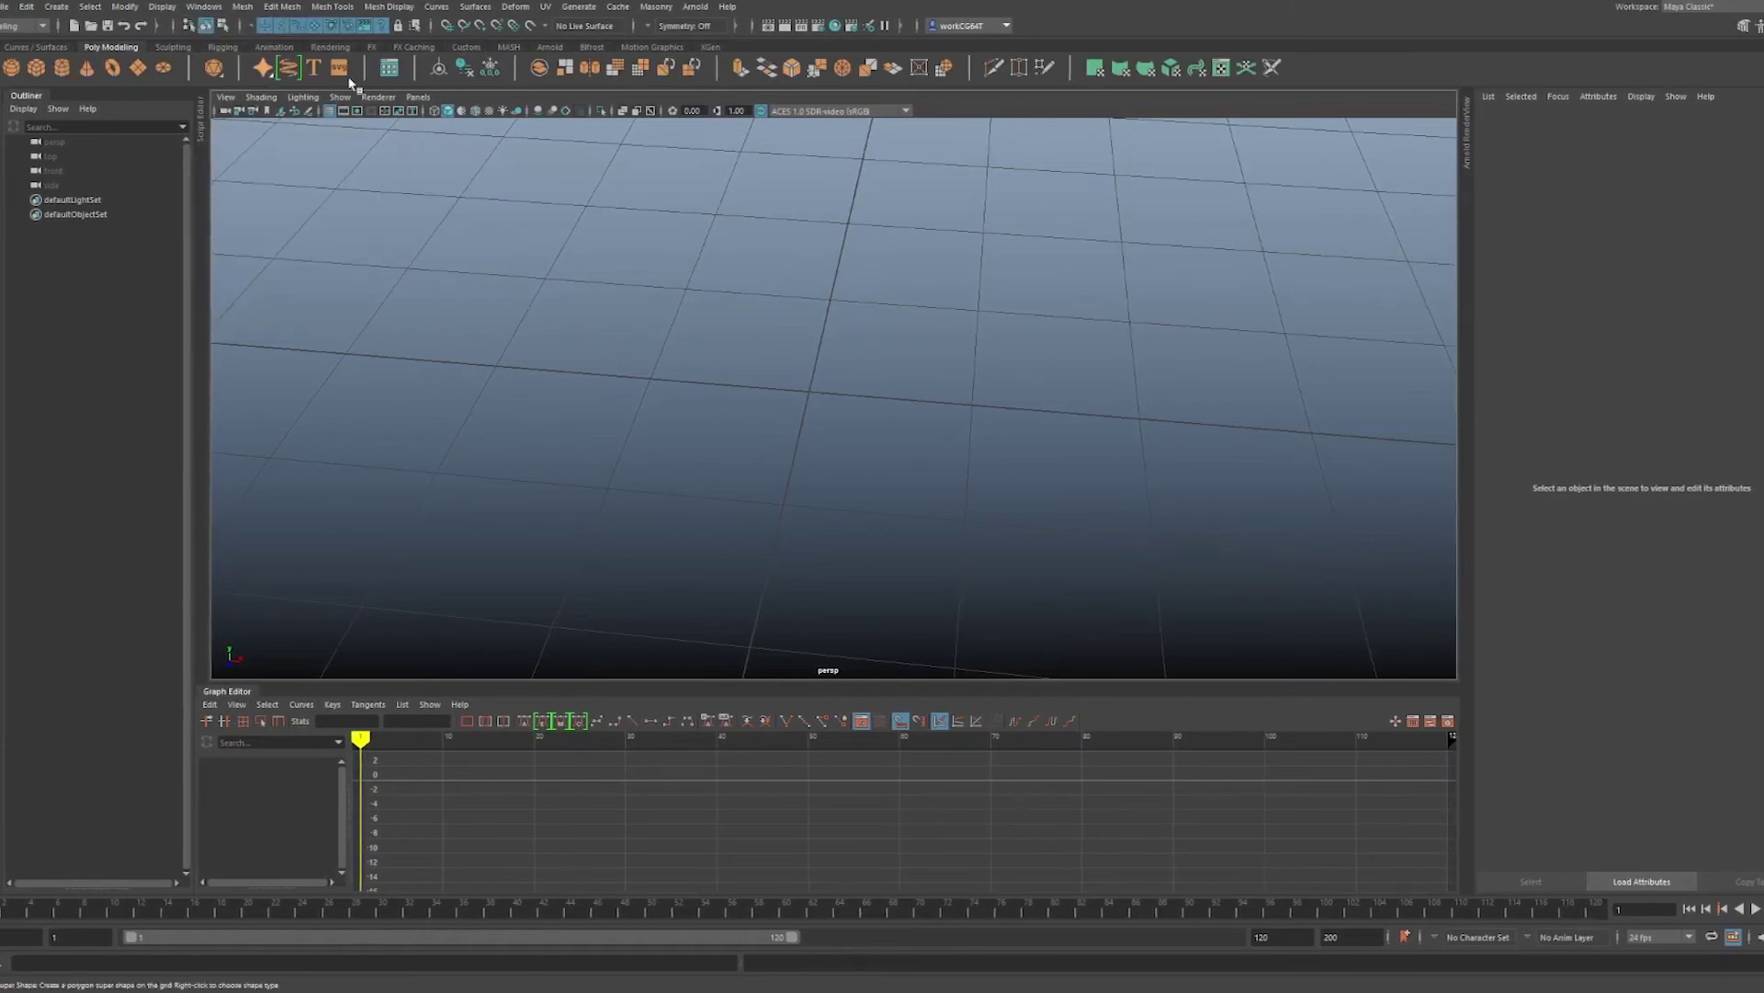
click(389, 68)
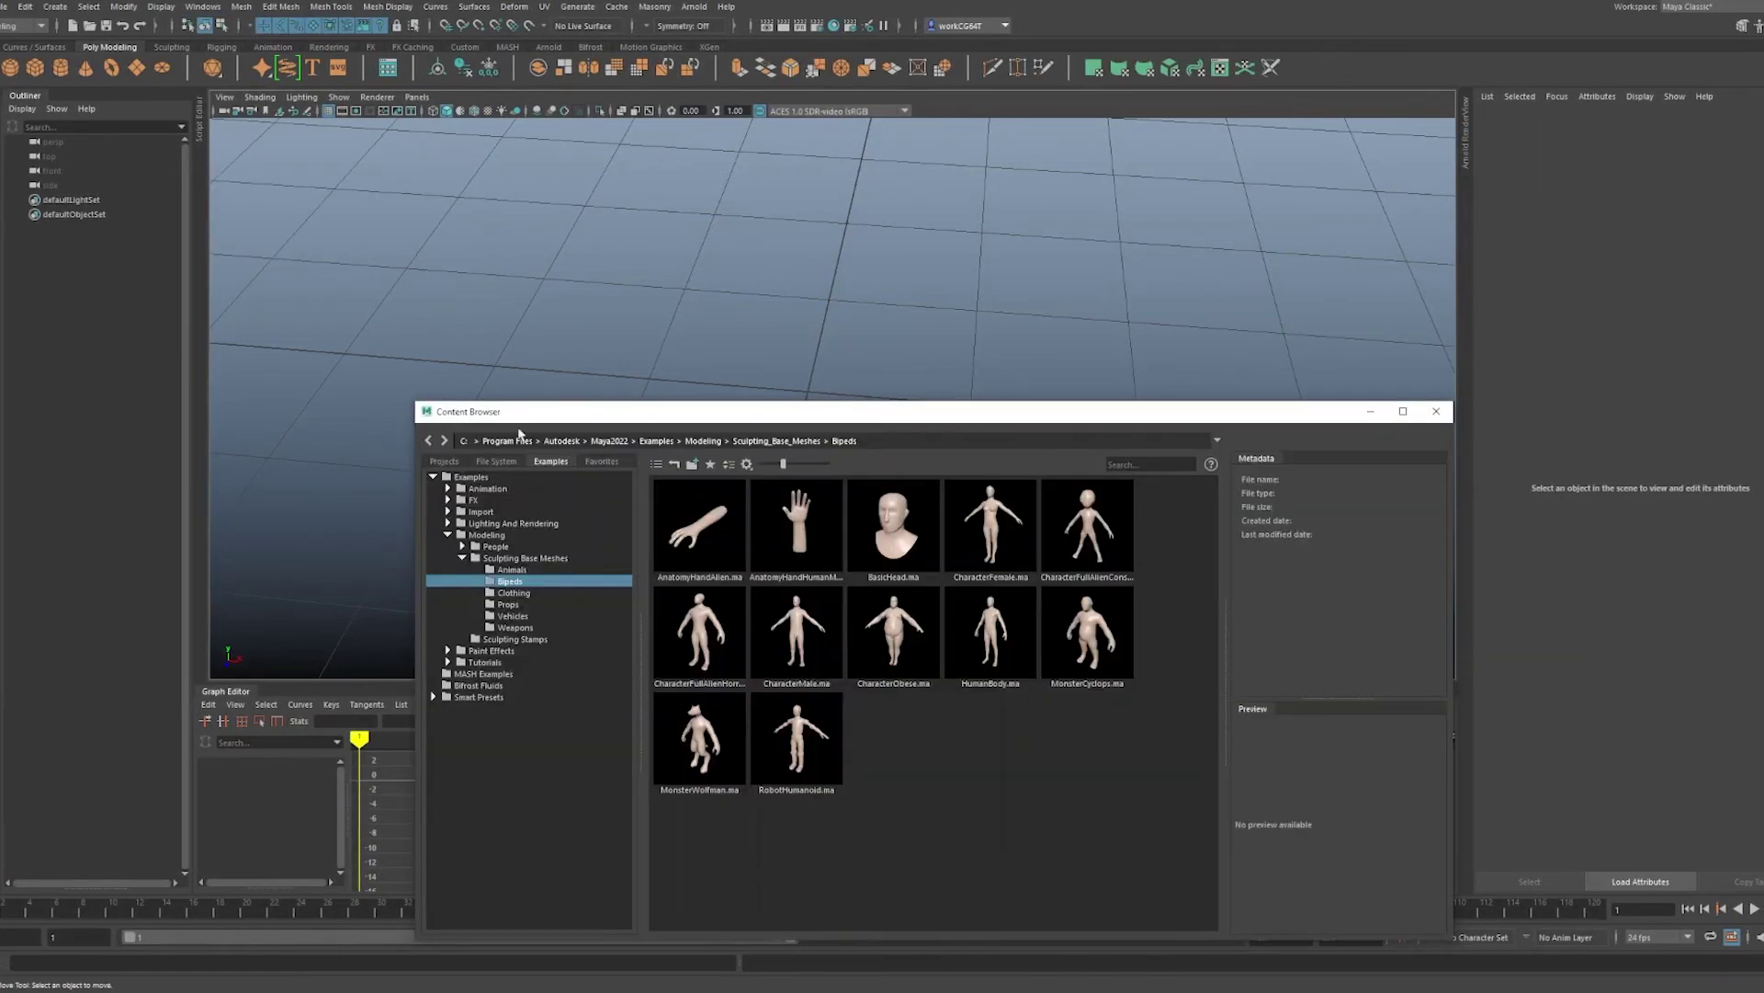
- Import TRex.ma from the Animals sculpting base meshes and close the Content Browser
click(538, 593)
click(543, 571)
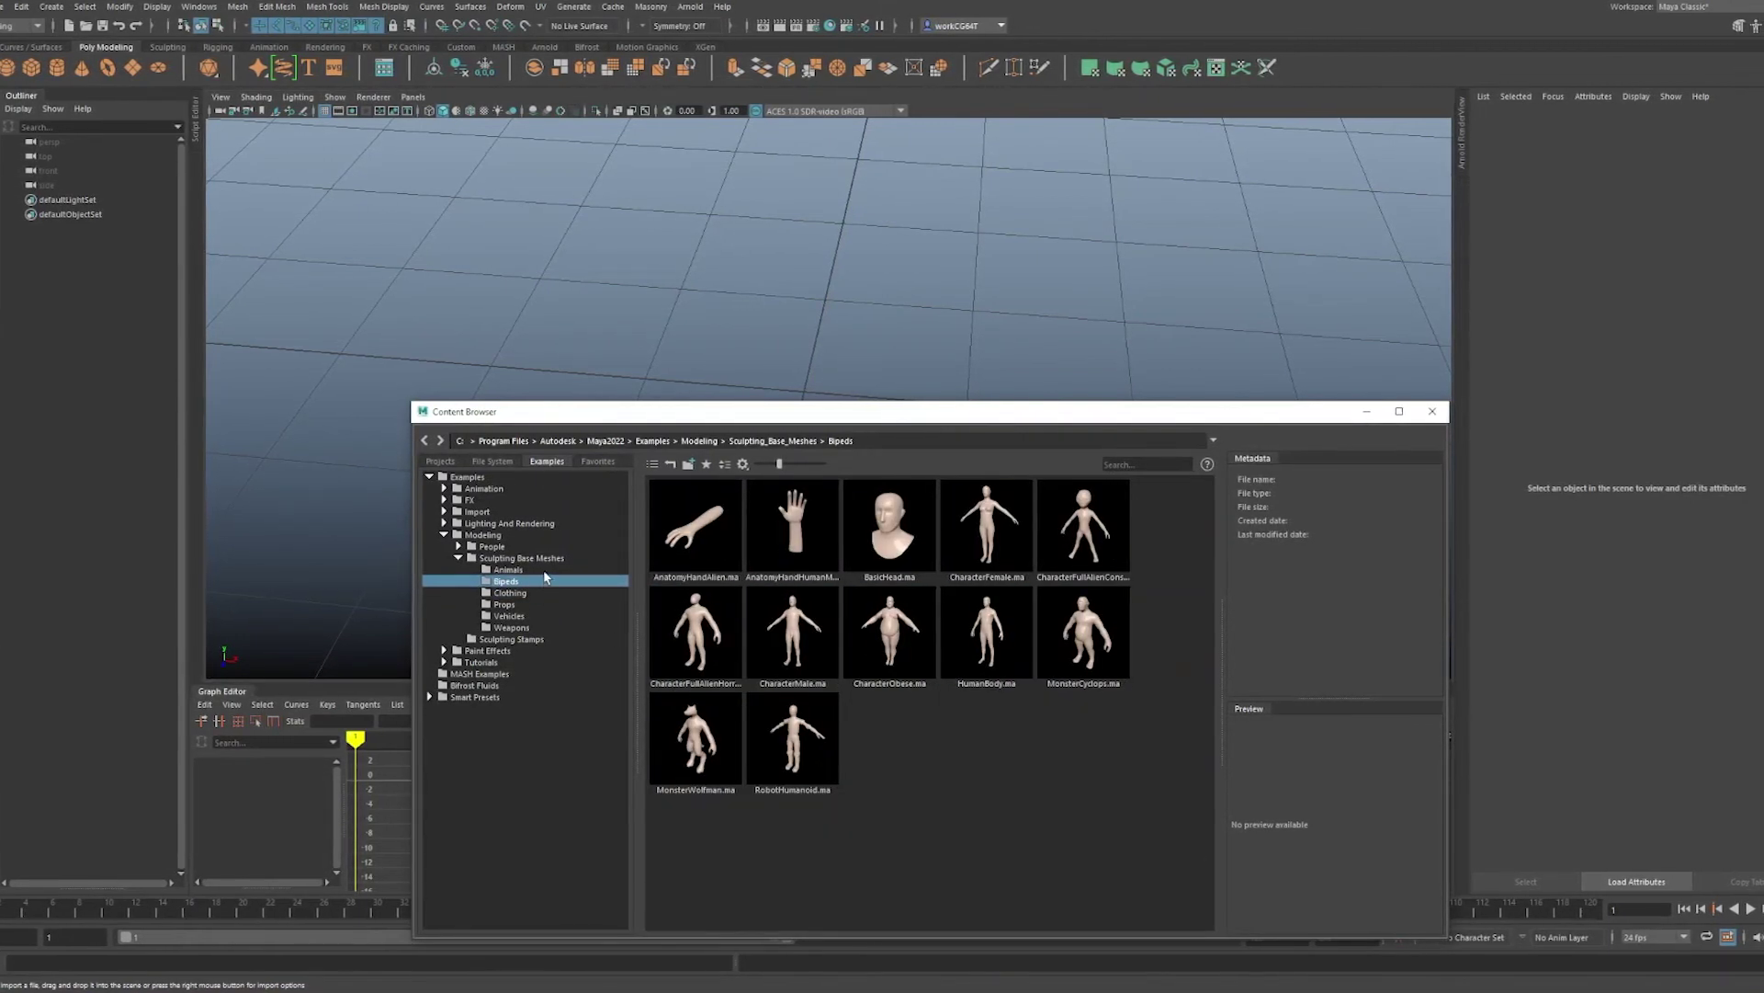
double_click(985, 735)
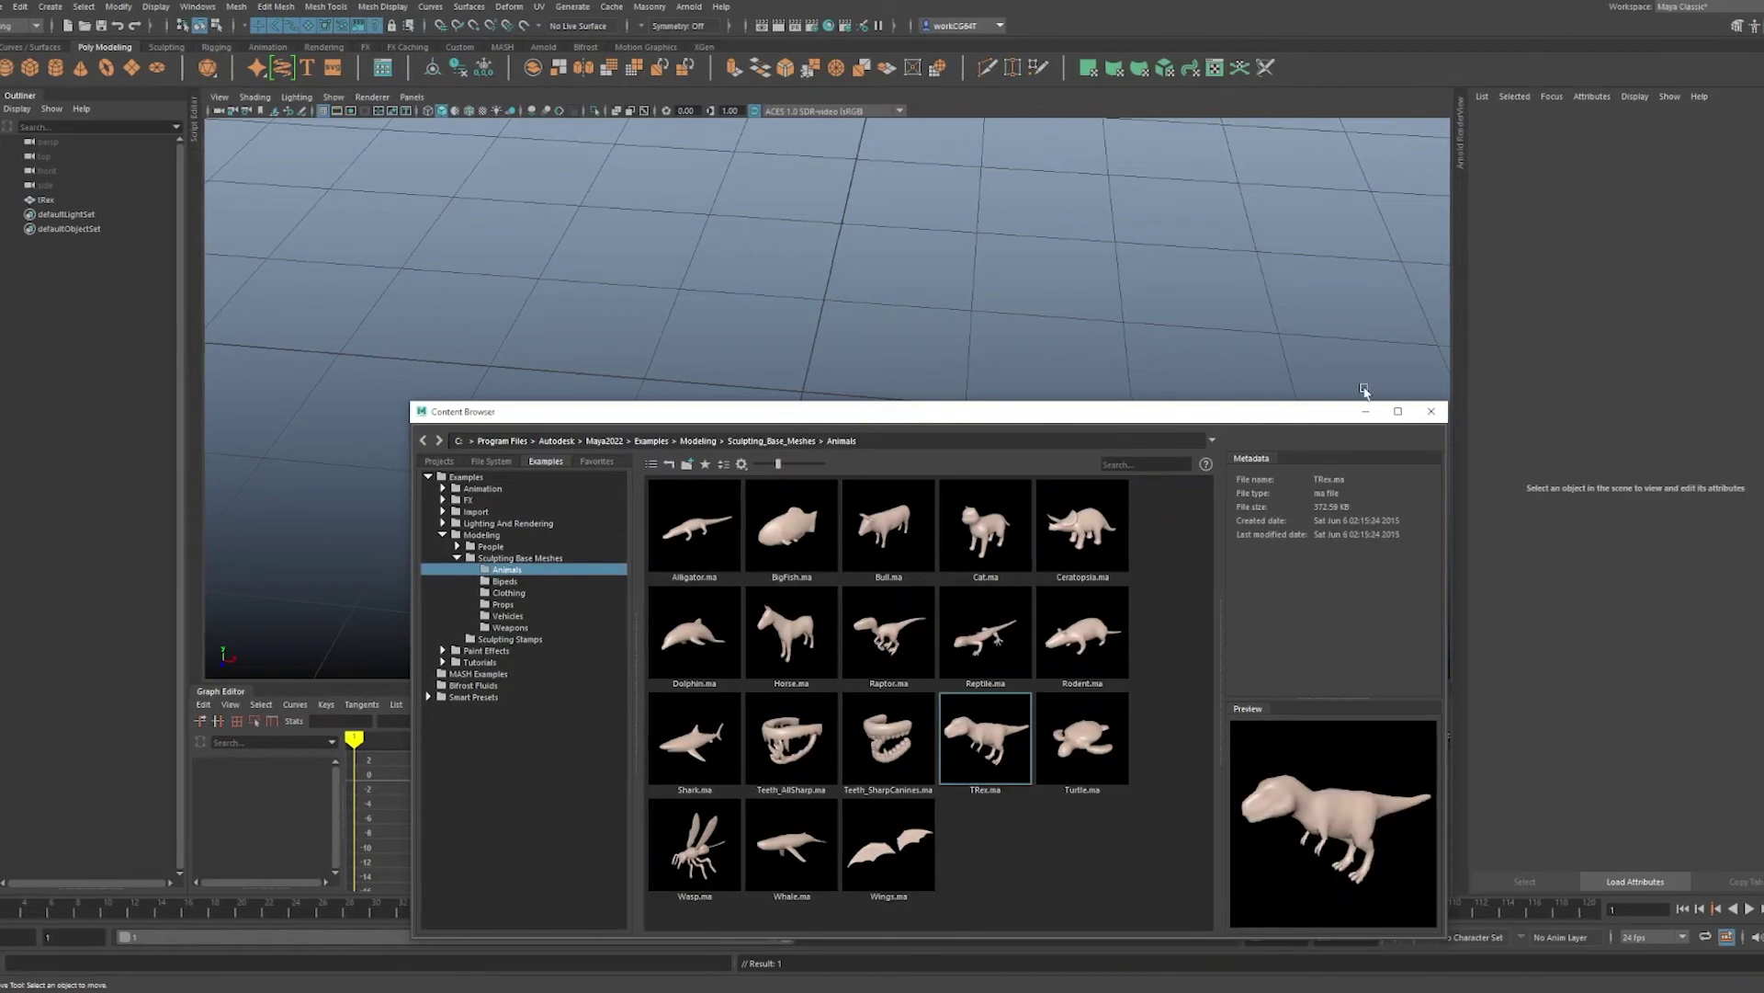
click(1431, 412)
- Set the T-Rex mesh's Scale X, Y and Z to 0.1
scroll(1042, 309, down, 20)
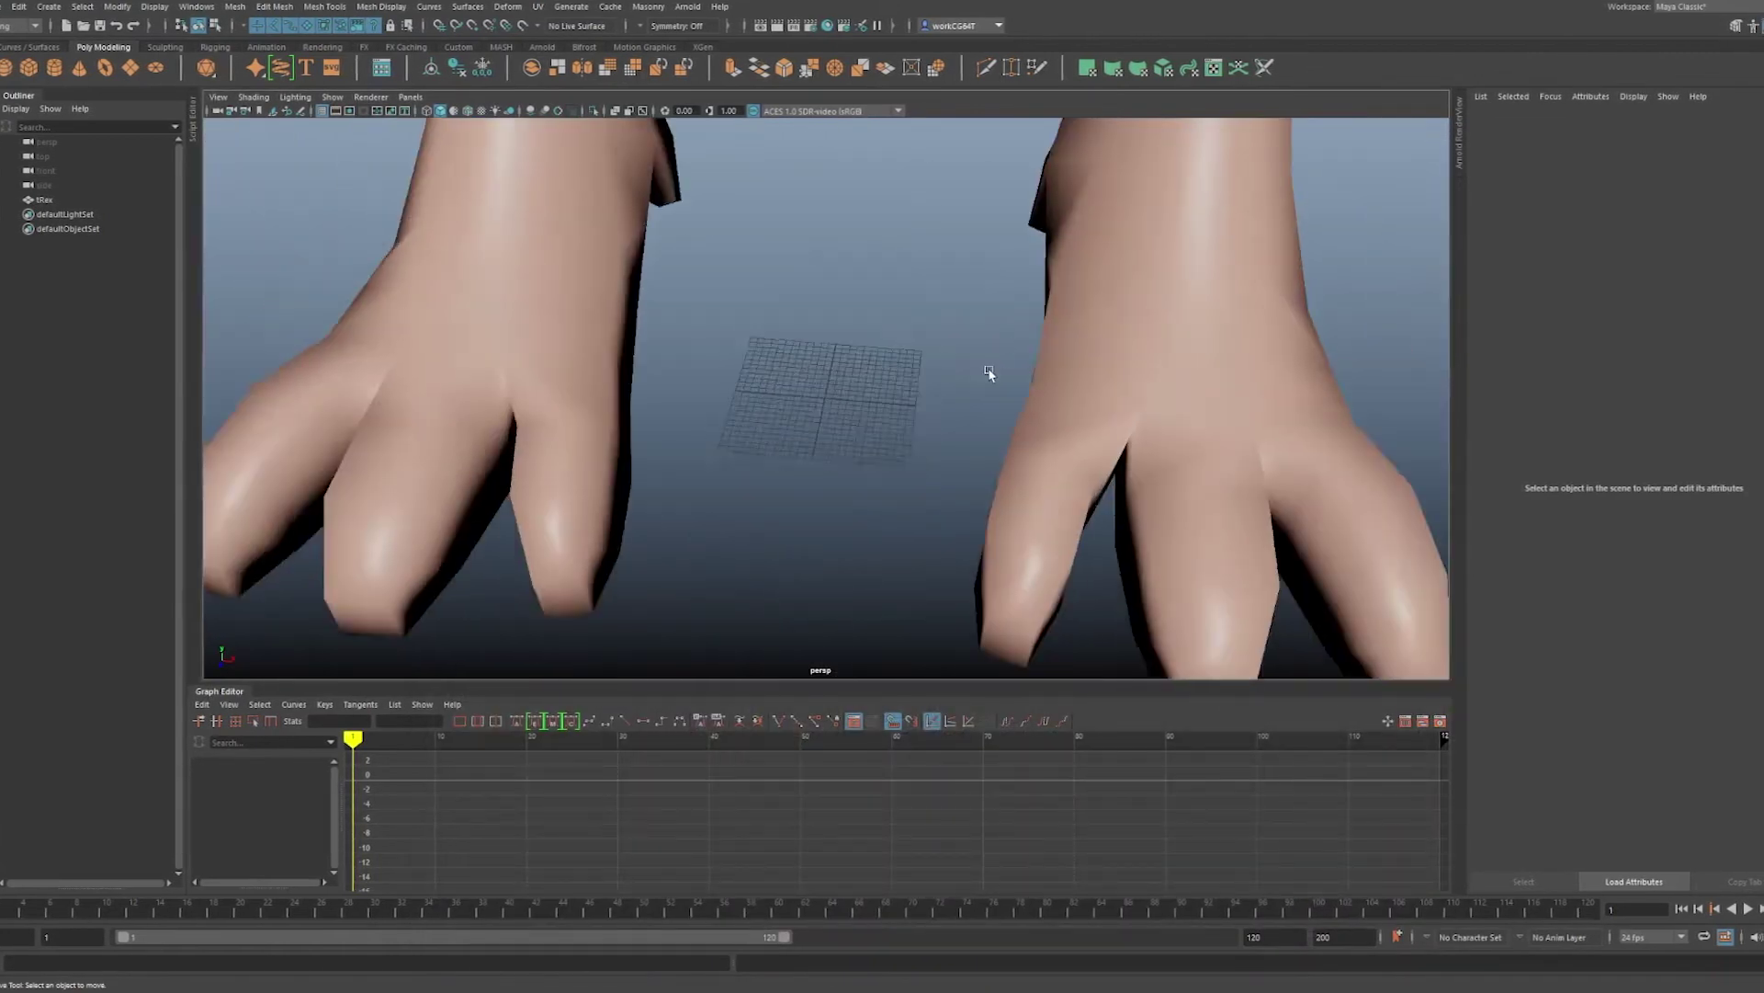
click(784, 236)
alt+drag(791, 253, 597, 284)
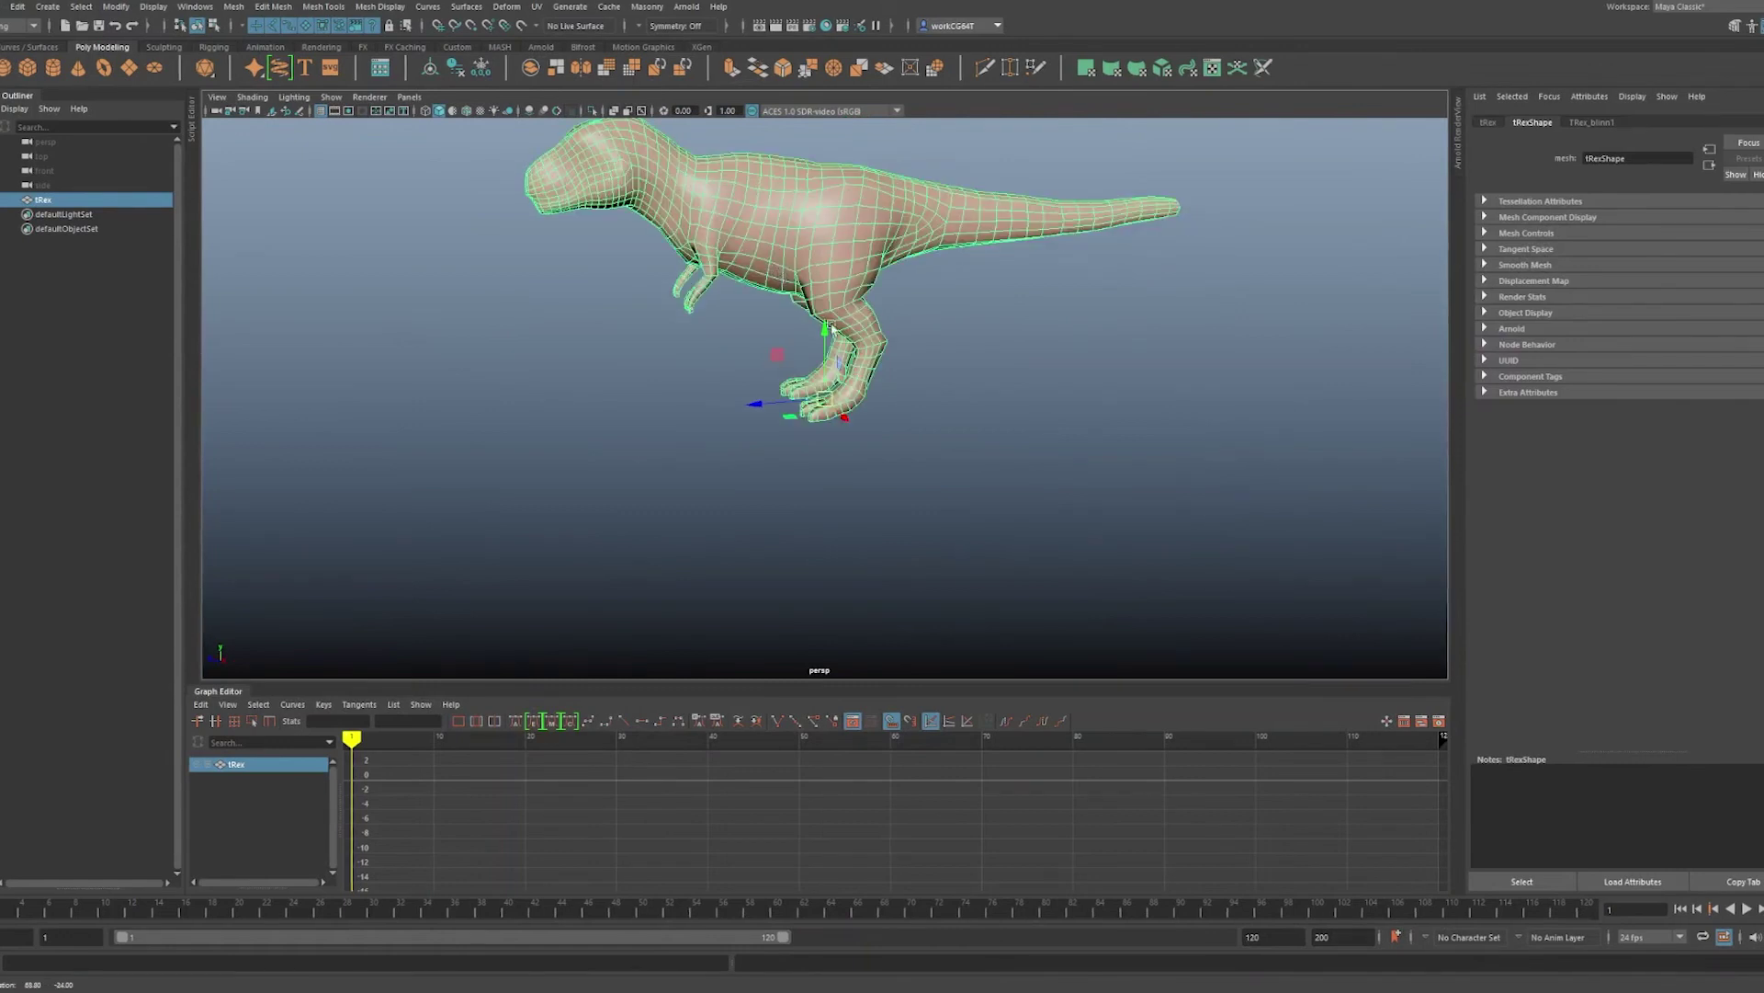
scroll(844, 429, up, 8)
key(ctrl+a)
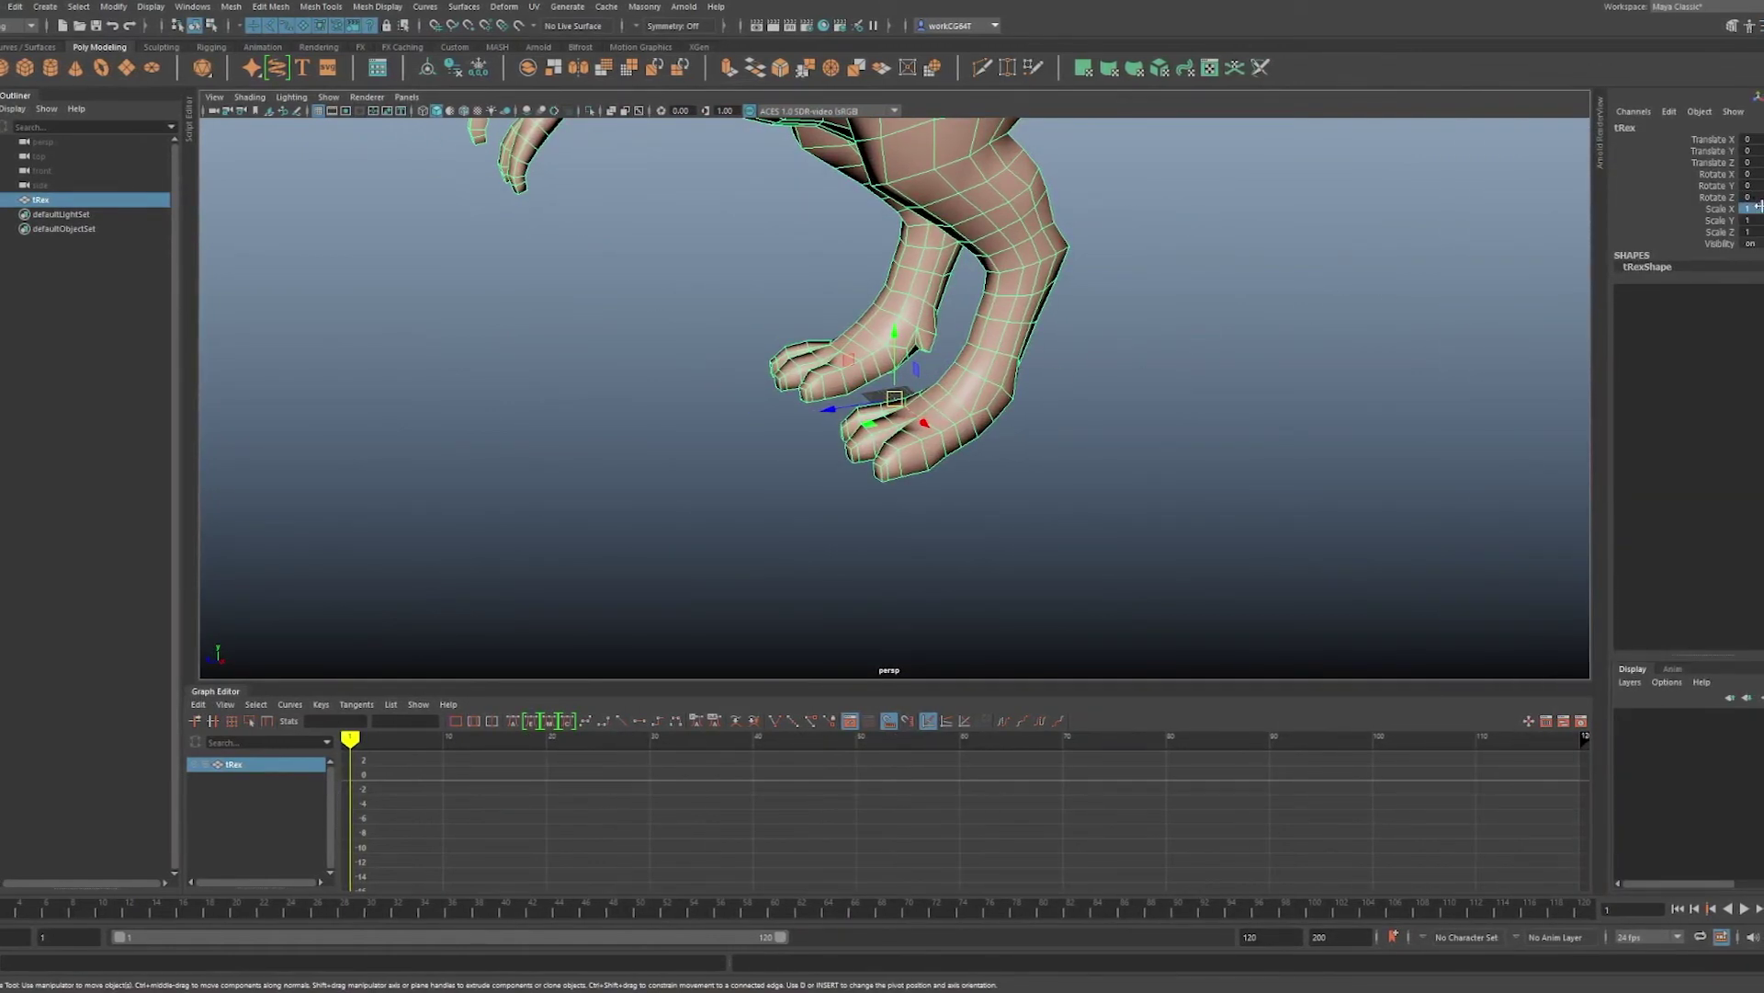
drag(1751, 209, 1756, 231)
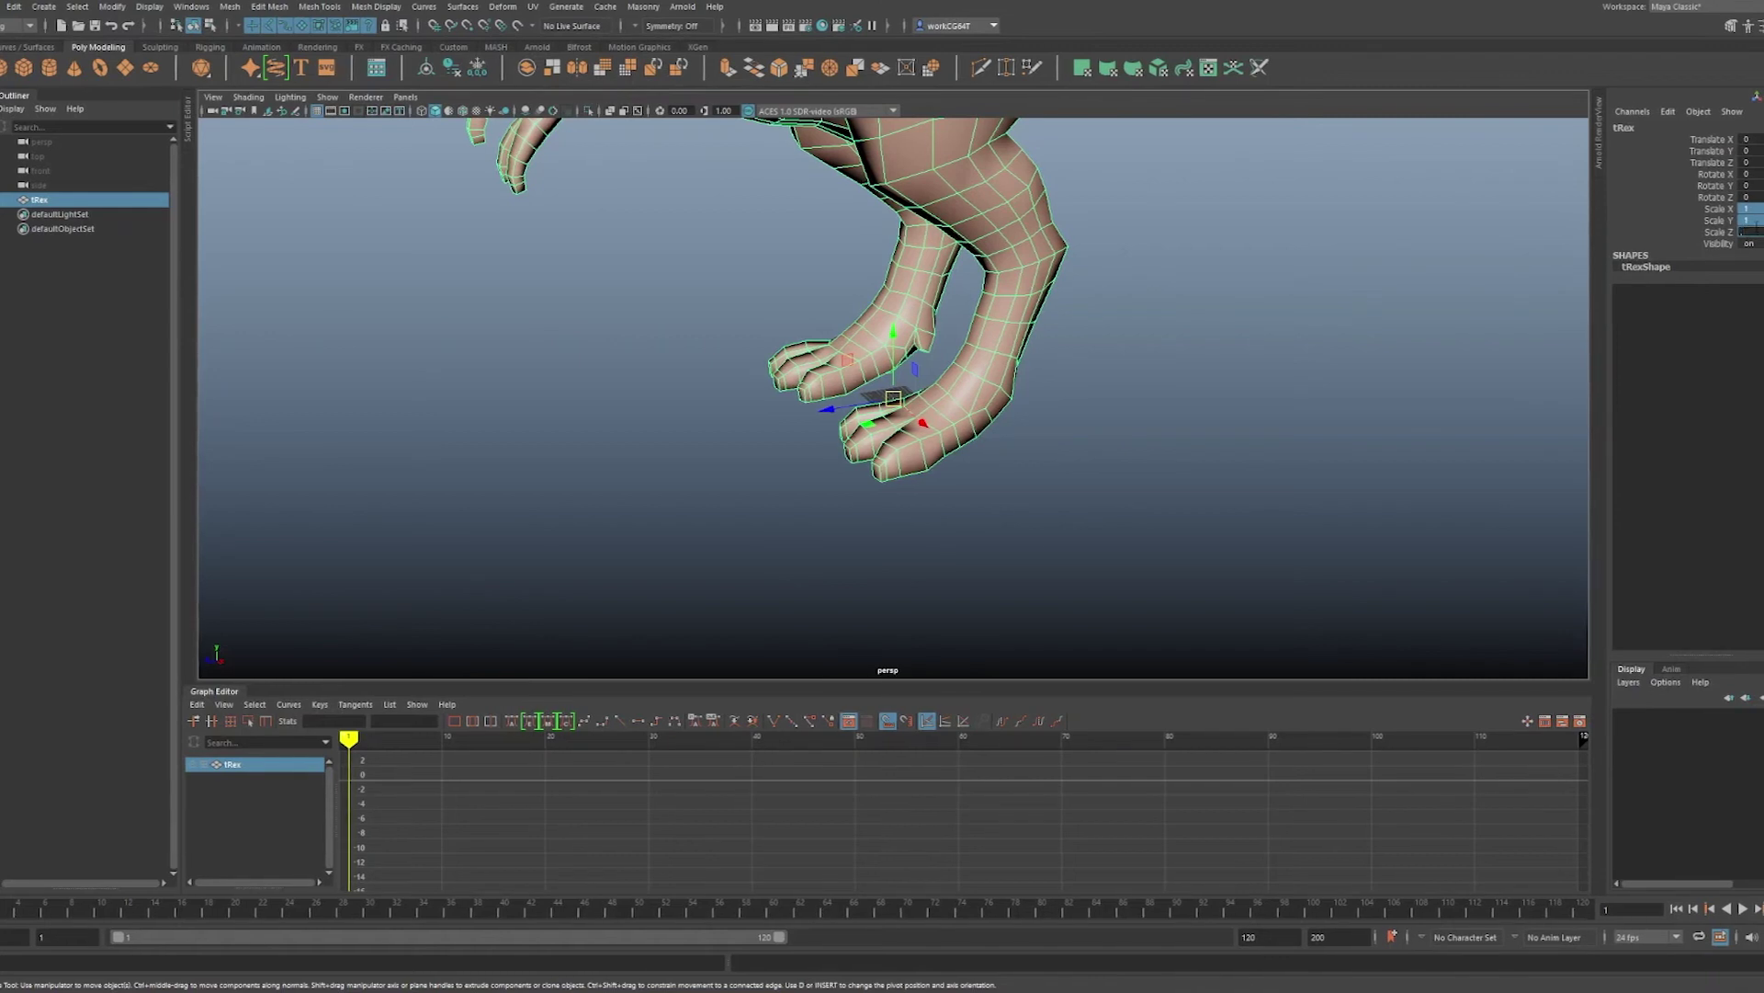
text(0.1)
key(Return)
- Freeze the T-Rex's transformations, delete its construction history and center its pivot
click(1051, 403)
scroll(942, 354, up, 5)
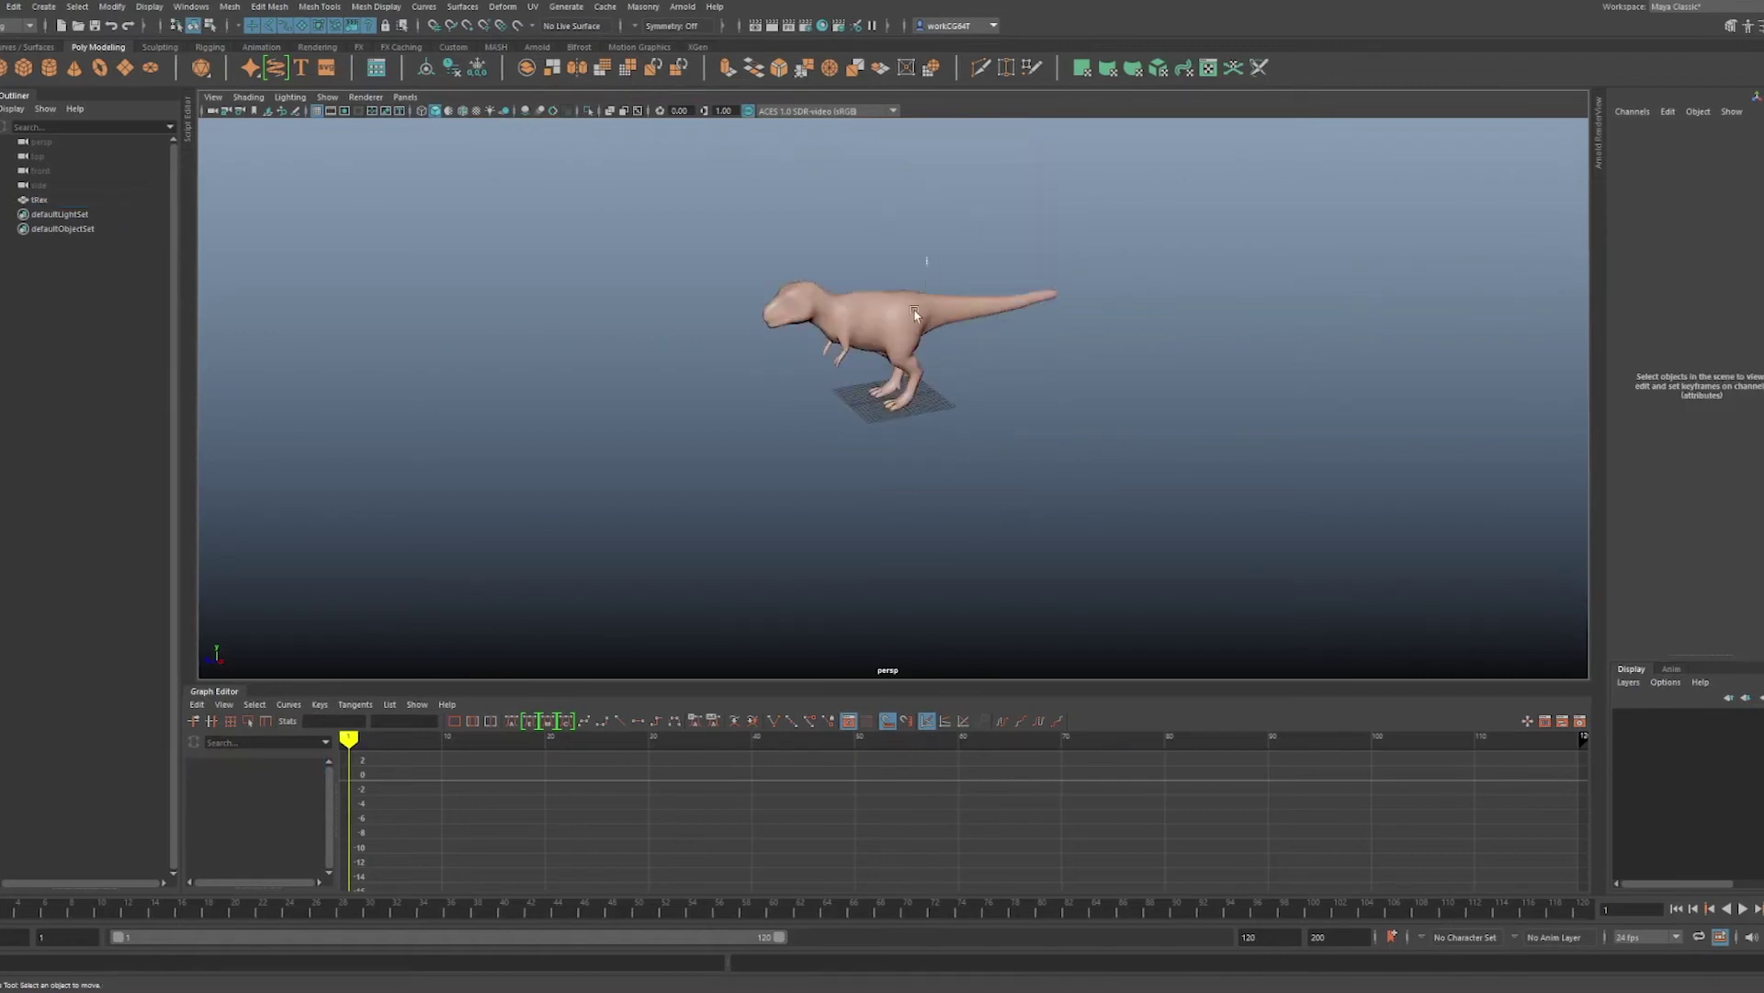
click(914, 310)
scroll(919, 376, up, 5)
click(477, 67)
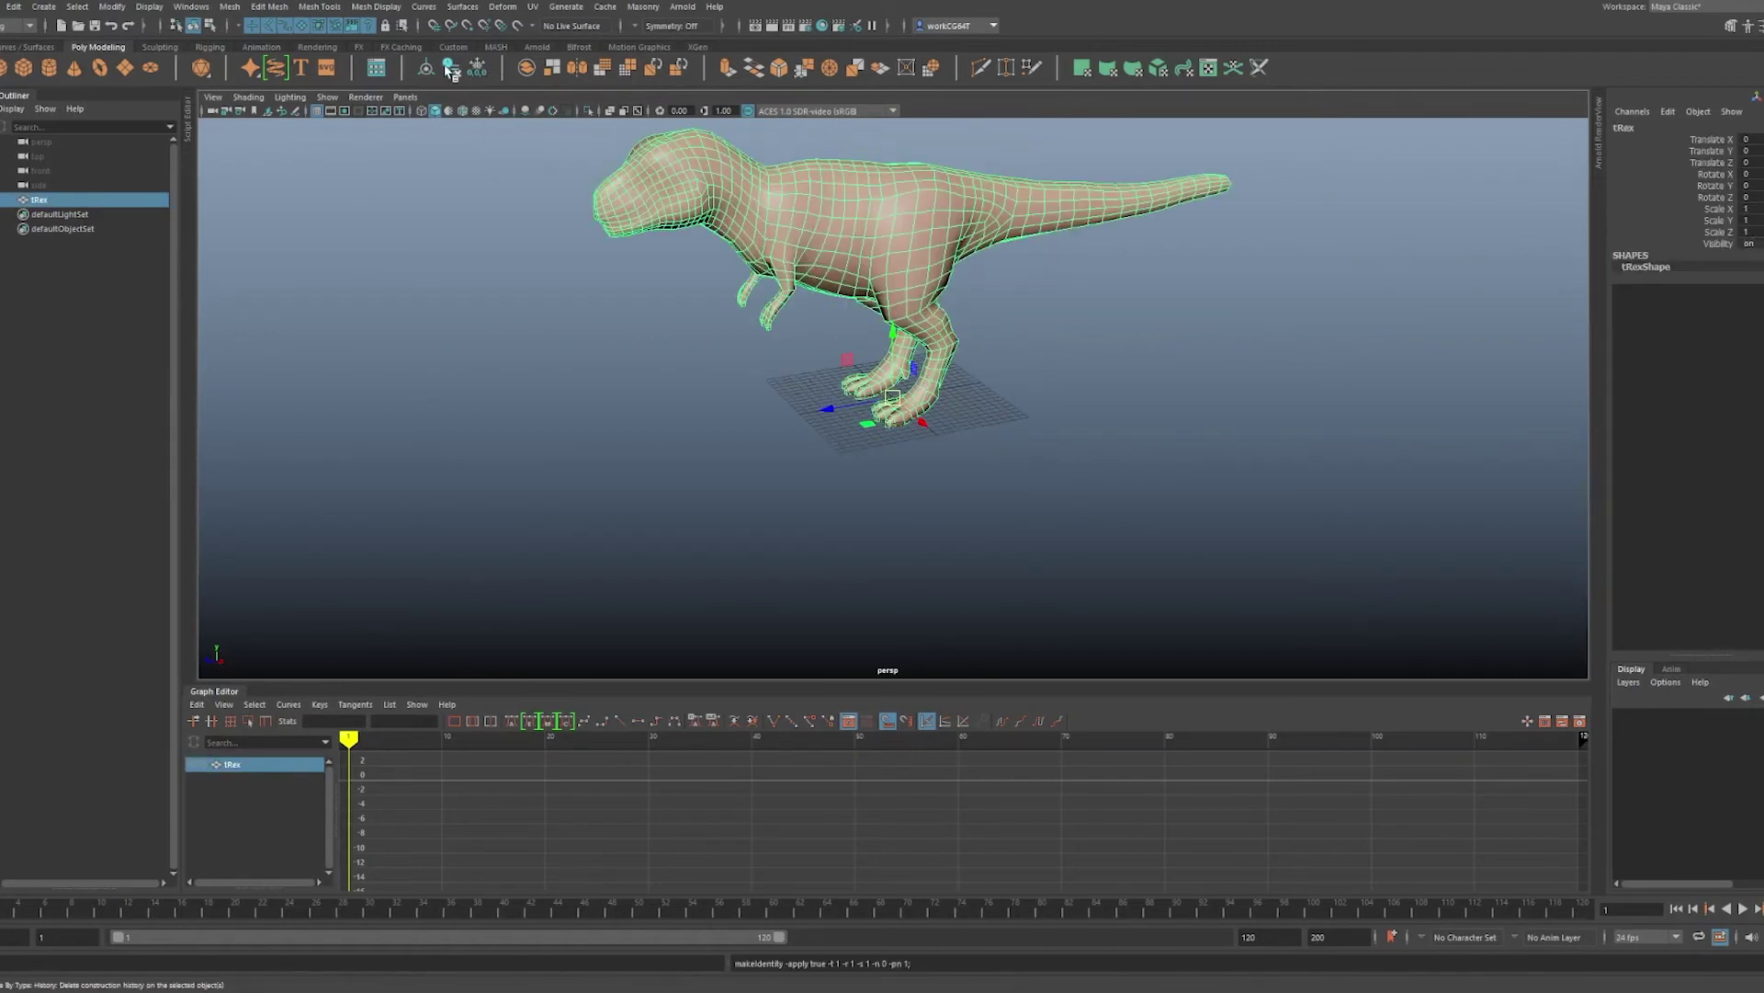
click(425, 67)
- Assign the default initialShadingGroup material to the T-Rex and deselect it
alt+middle_drag(1209, 357, 1196, 437)
right_drag(929, 314, 965, 715)
right_drag(1123, 792, 1089, 801)
click(1102, 516)
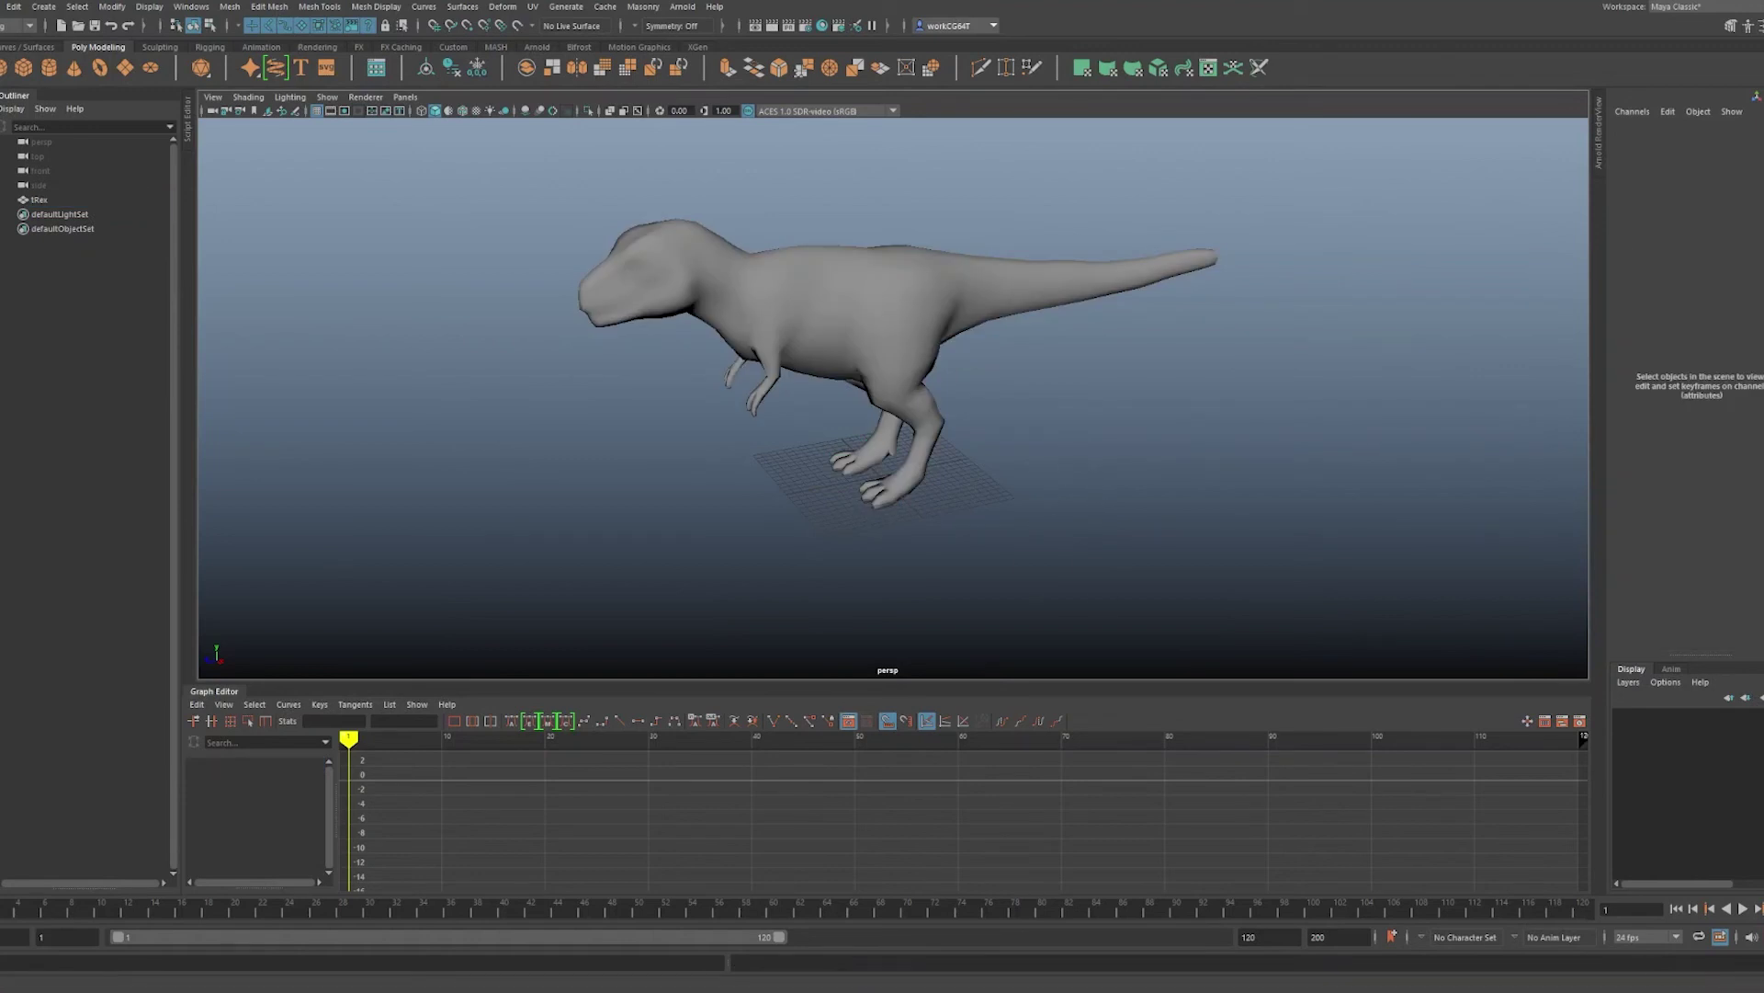
- Expand the Script Editor and clear the cube and torus commands from the MEL script
click(188, 120)
click(553, 448)
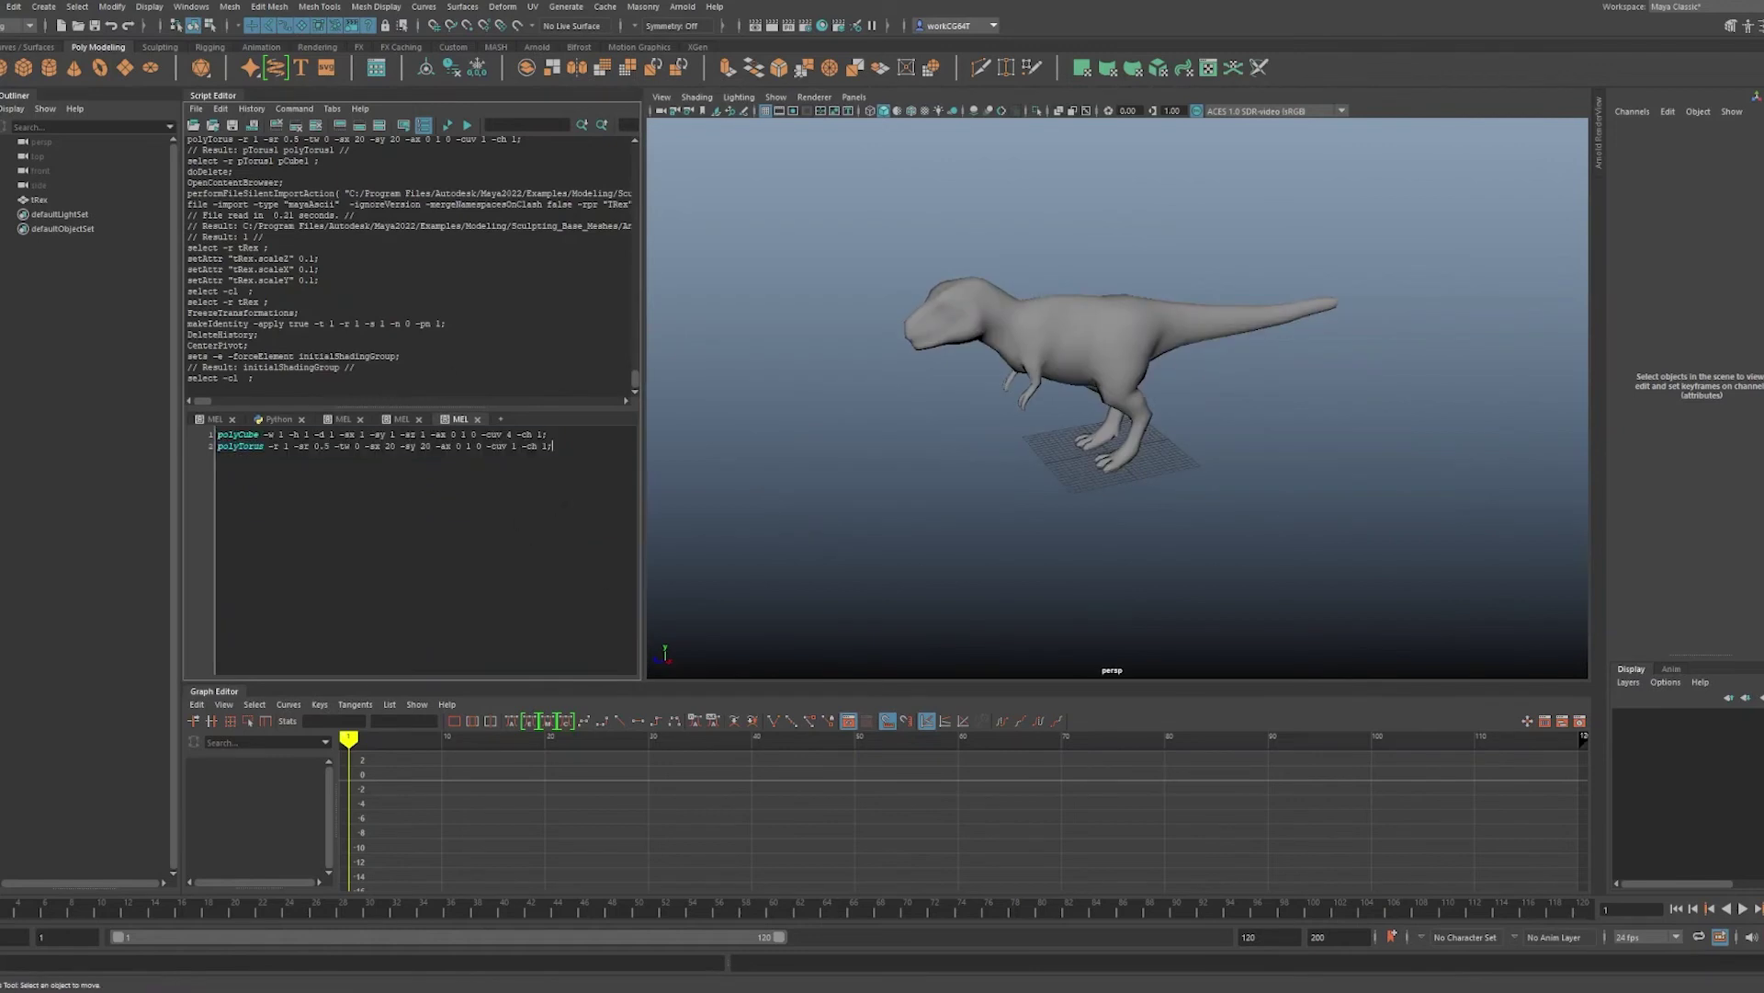
key(ctrl+a)
key(BackSpace)
- Copy the T-Rex file -import command from the history into the empty MEL script
scroll(353, 288, up, 3)
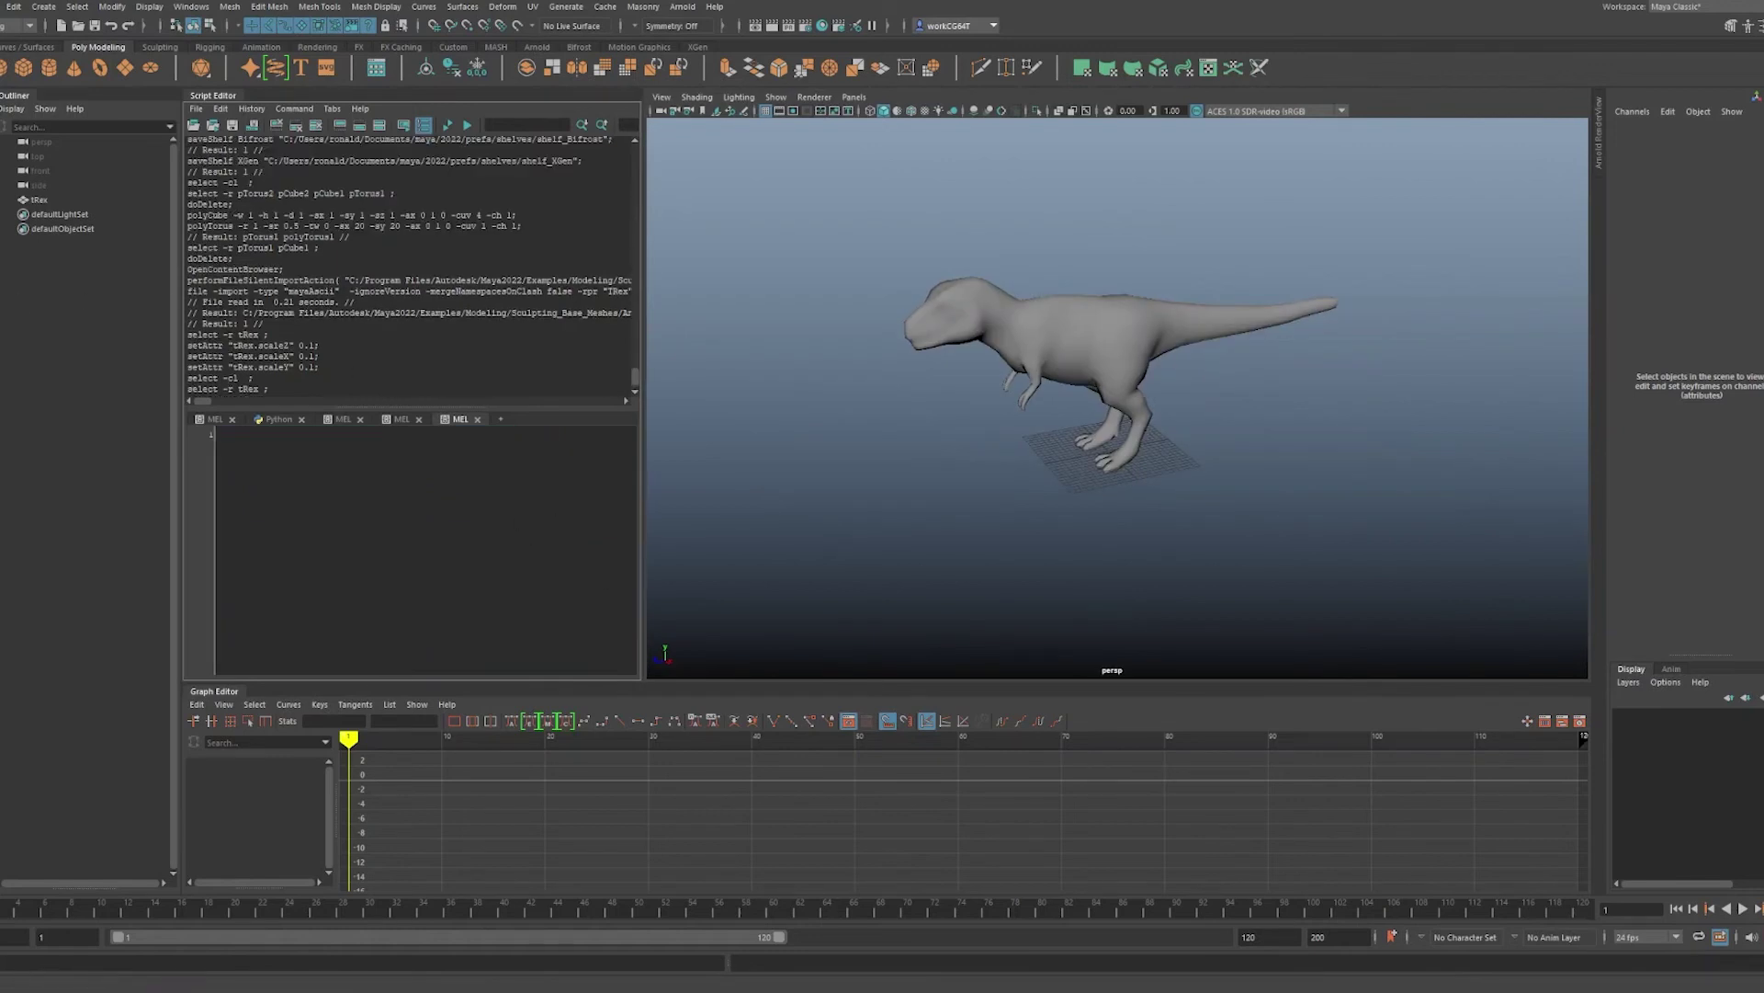
scroll(409, 267, down, 1)
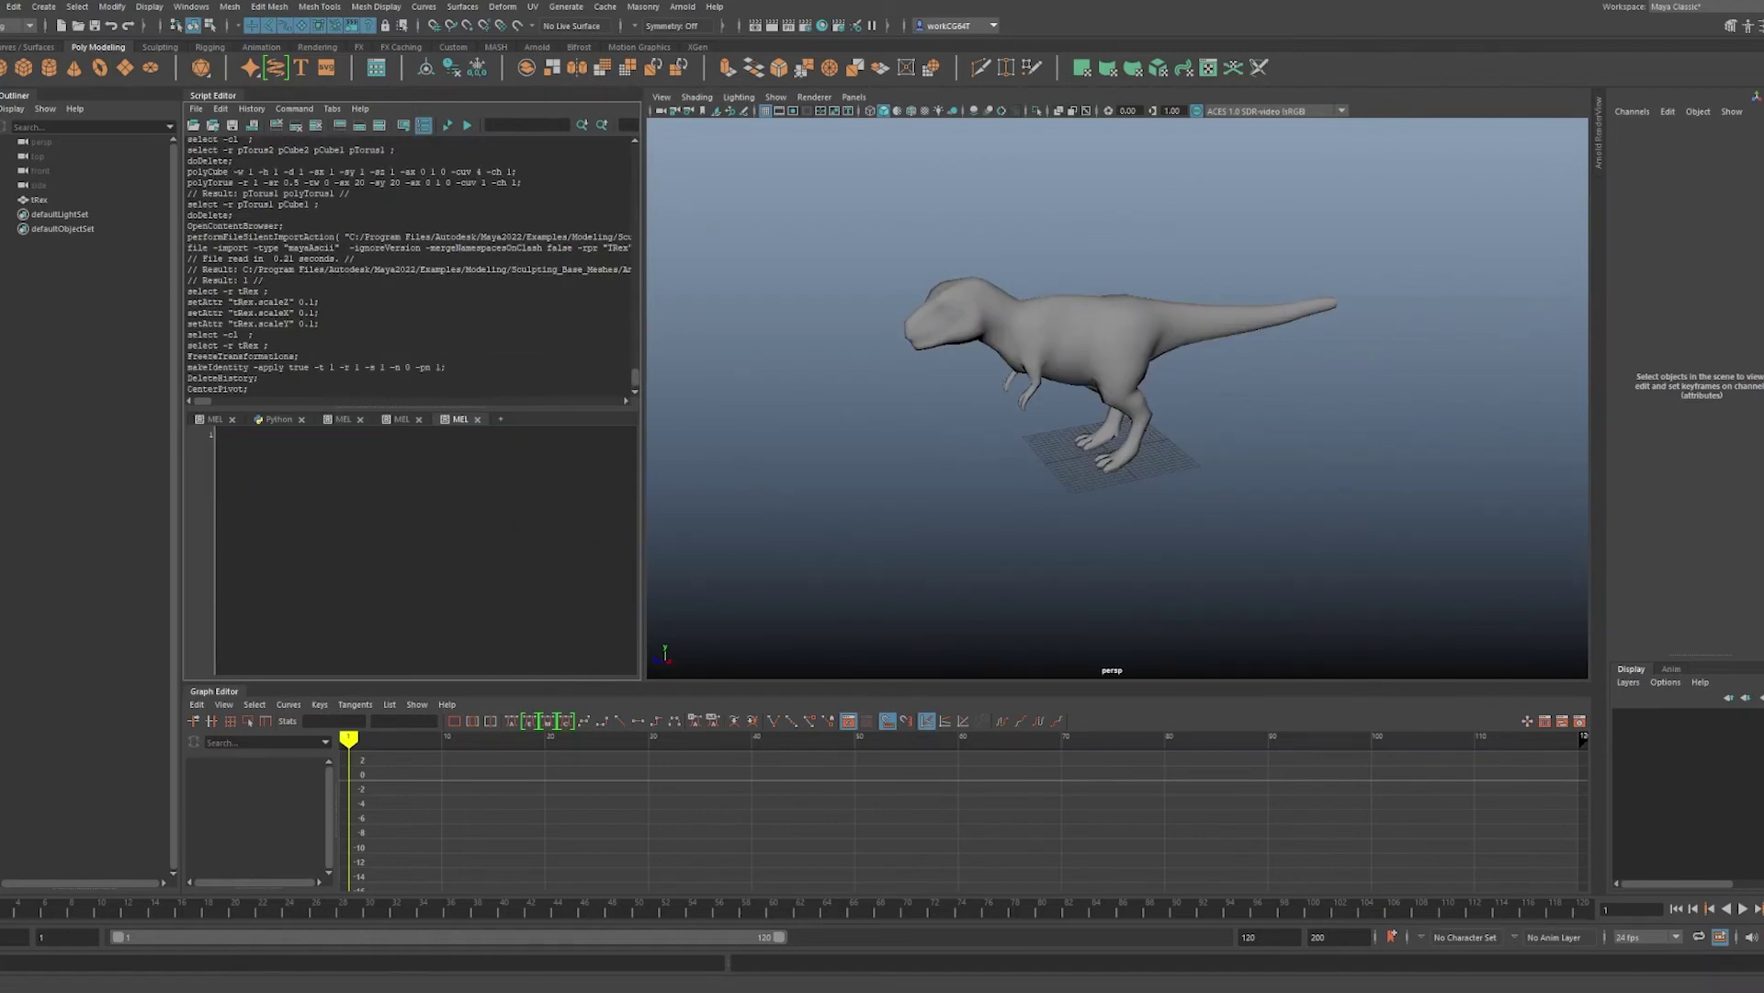
drag(283, 225, 149, 225)
triple_click(268, 248)
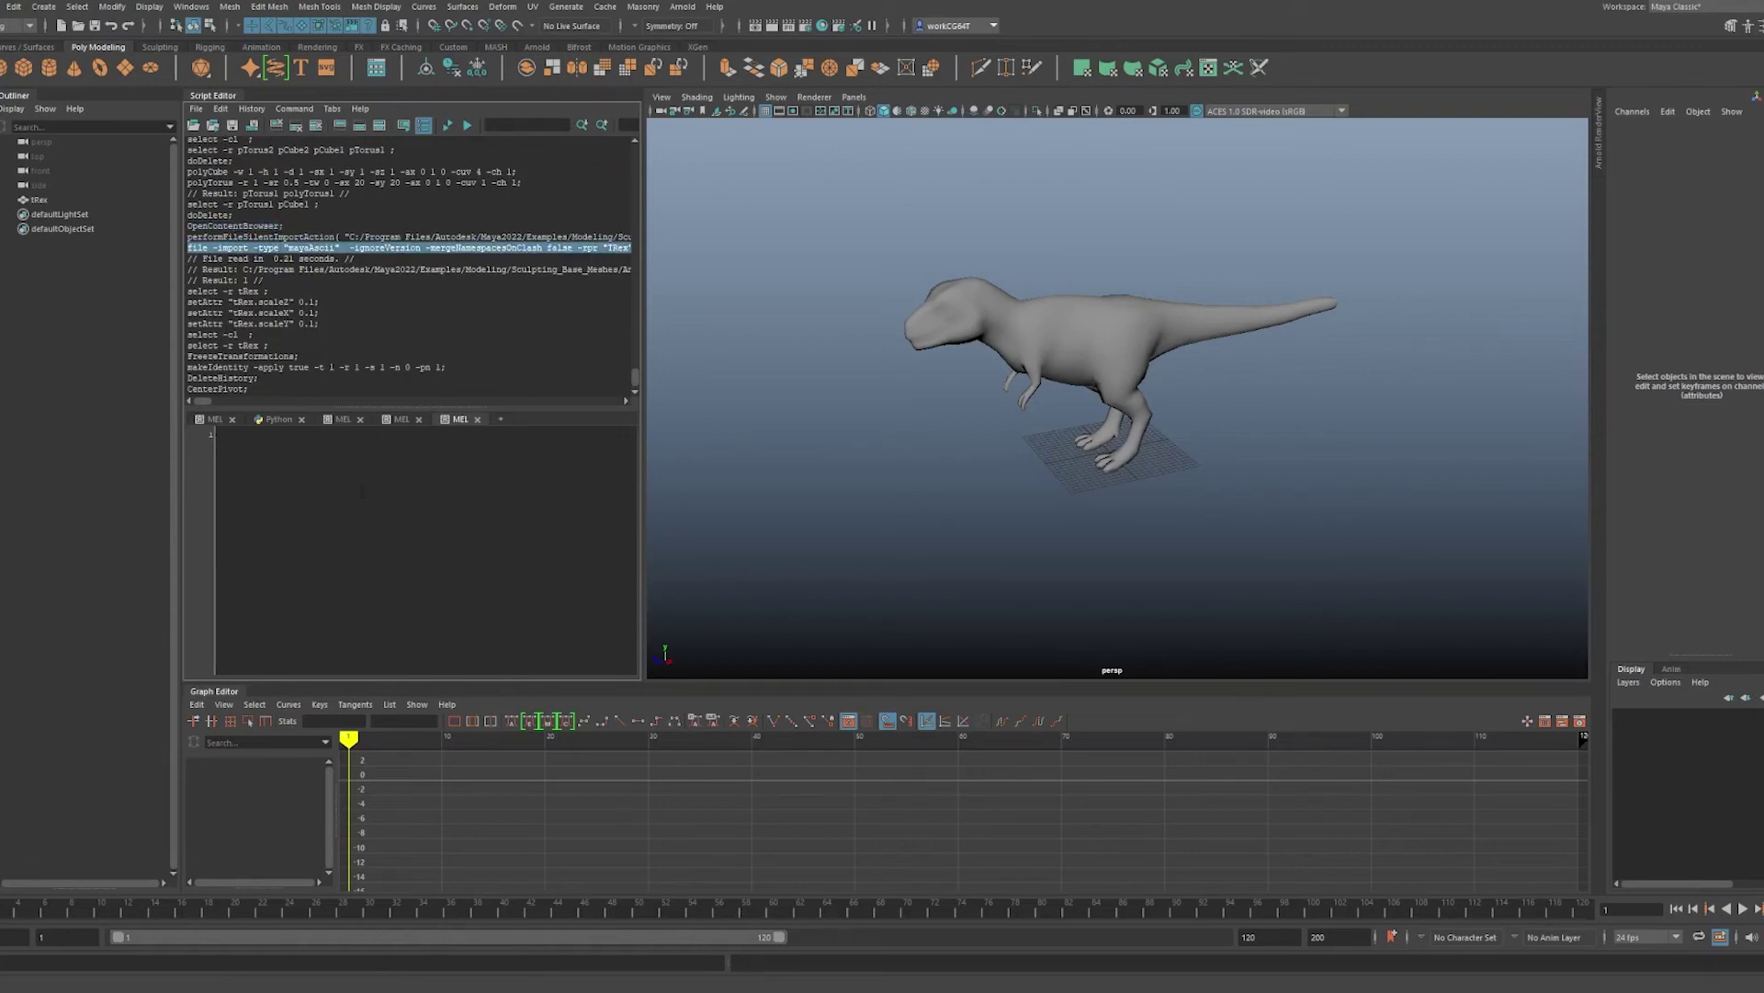
key(ctrl+v)
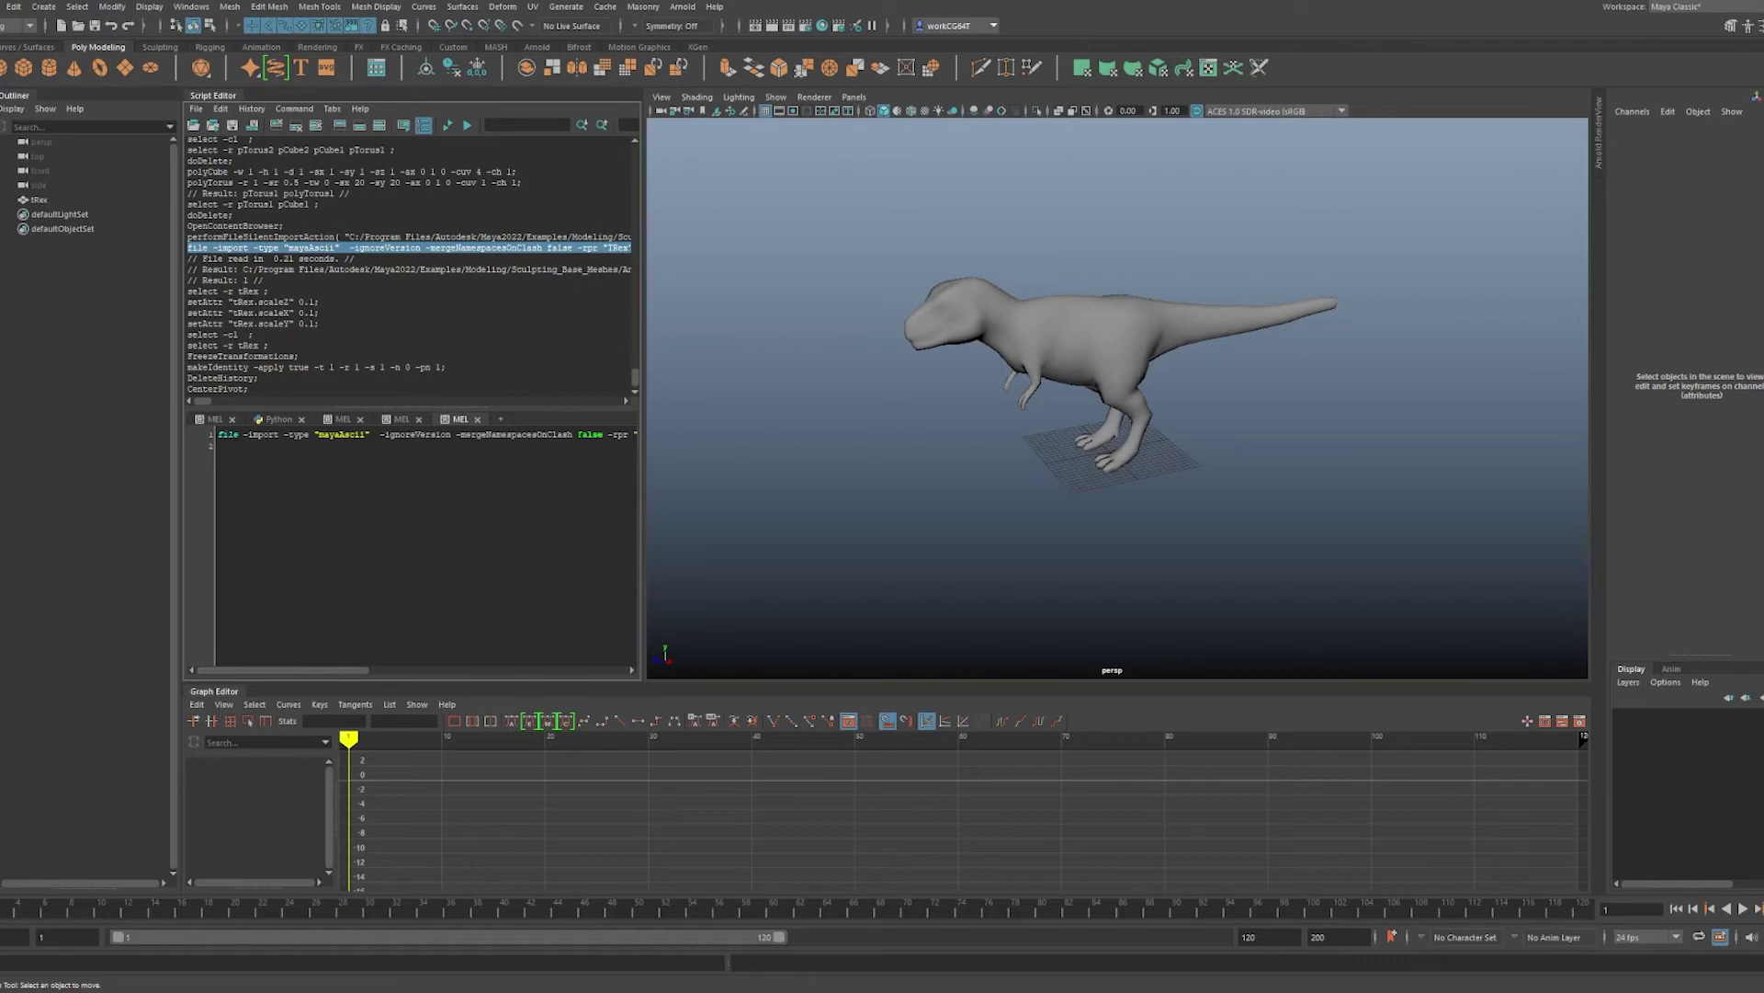
- Append the logged tRex scale commands (0.1 in Z, X and Y) and the reselect, freeze, delete-history and center-pivot commands to the MEL script
drag(319, 323, 105, 305)
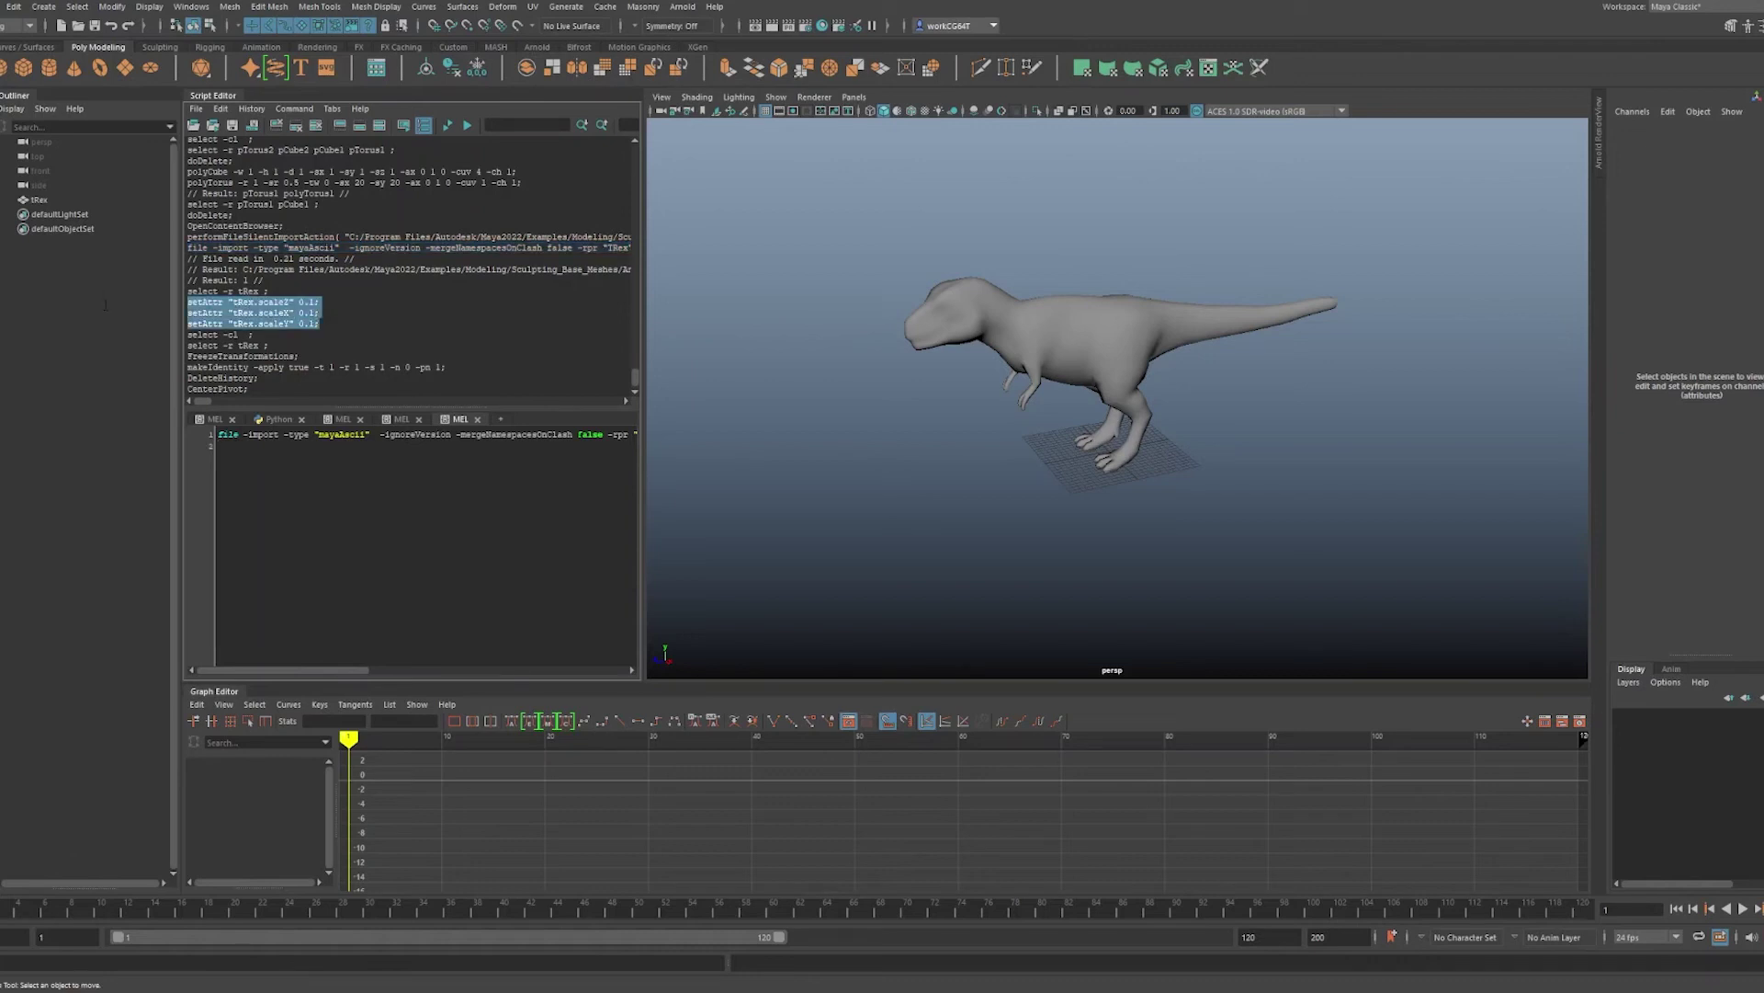
text(setAttr "tRex.scaleZ" 0.1; setAttr "tRex.scaleX" 0.1; setAttr "tRex.scaleY" 0.1;)
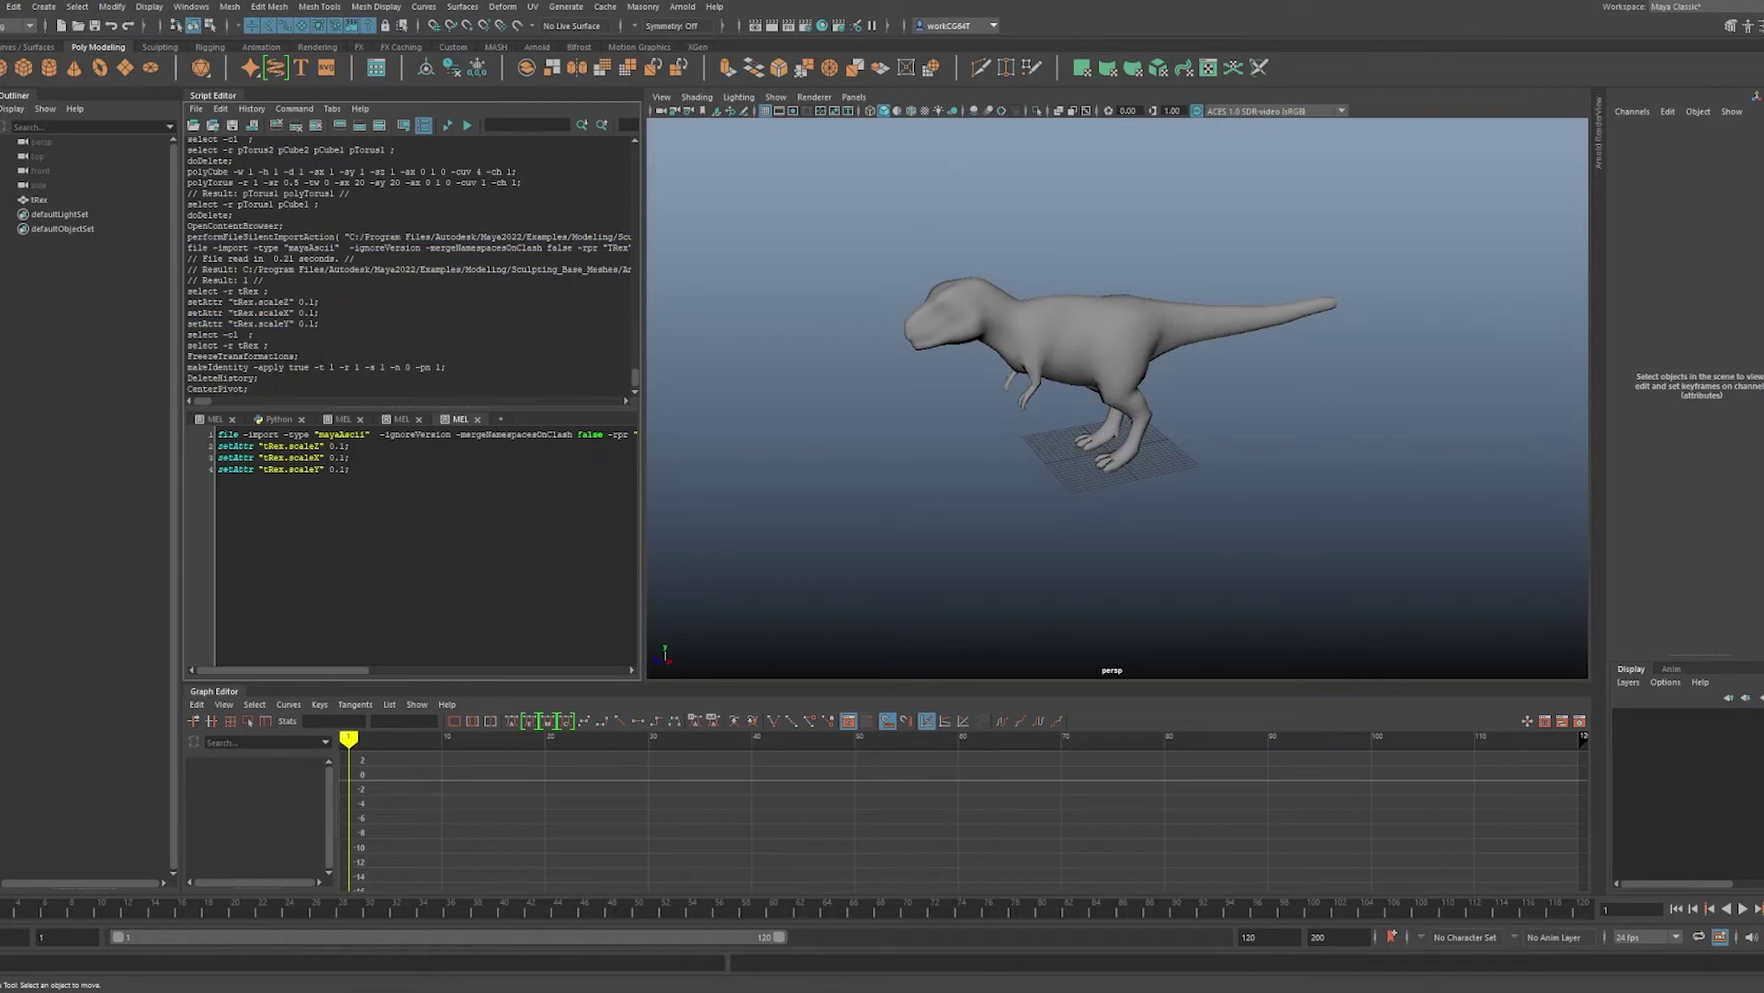
drag(246, 389, 187, 333)
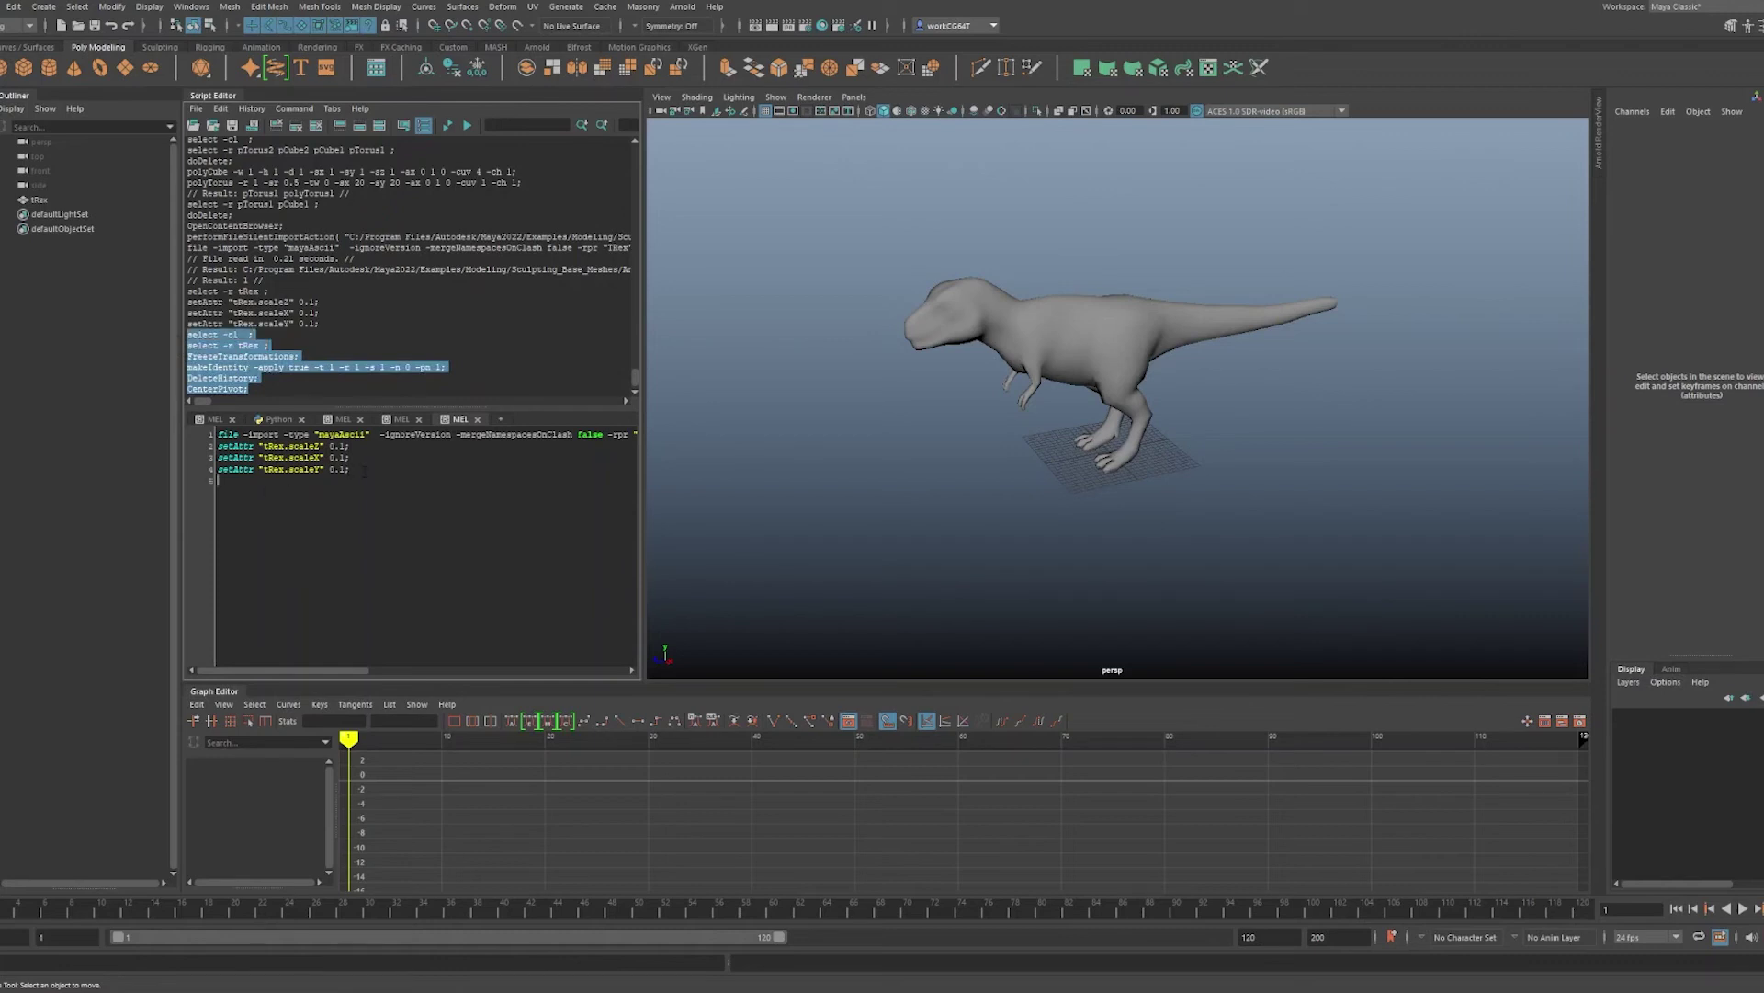
text(select -cl  ; select -r tRex ; FreezeTransformations; makeIdentity -apply true -t 1 -r 1 -s 1 -n 0 -pn 1; DeleteHistory; CenterPivot;)
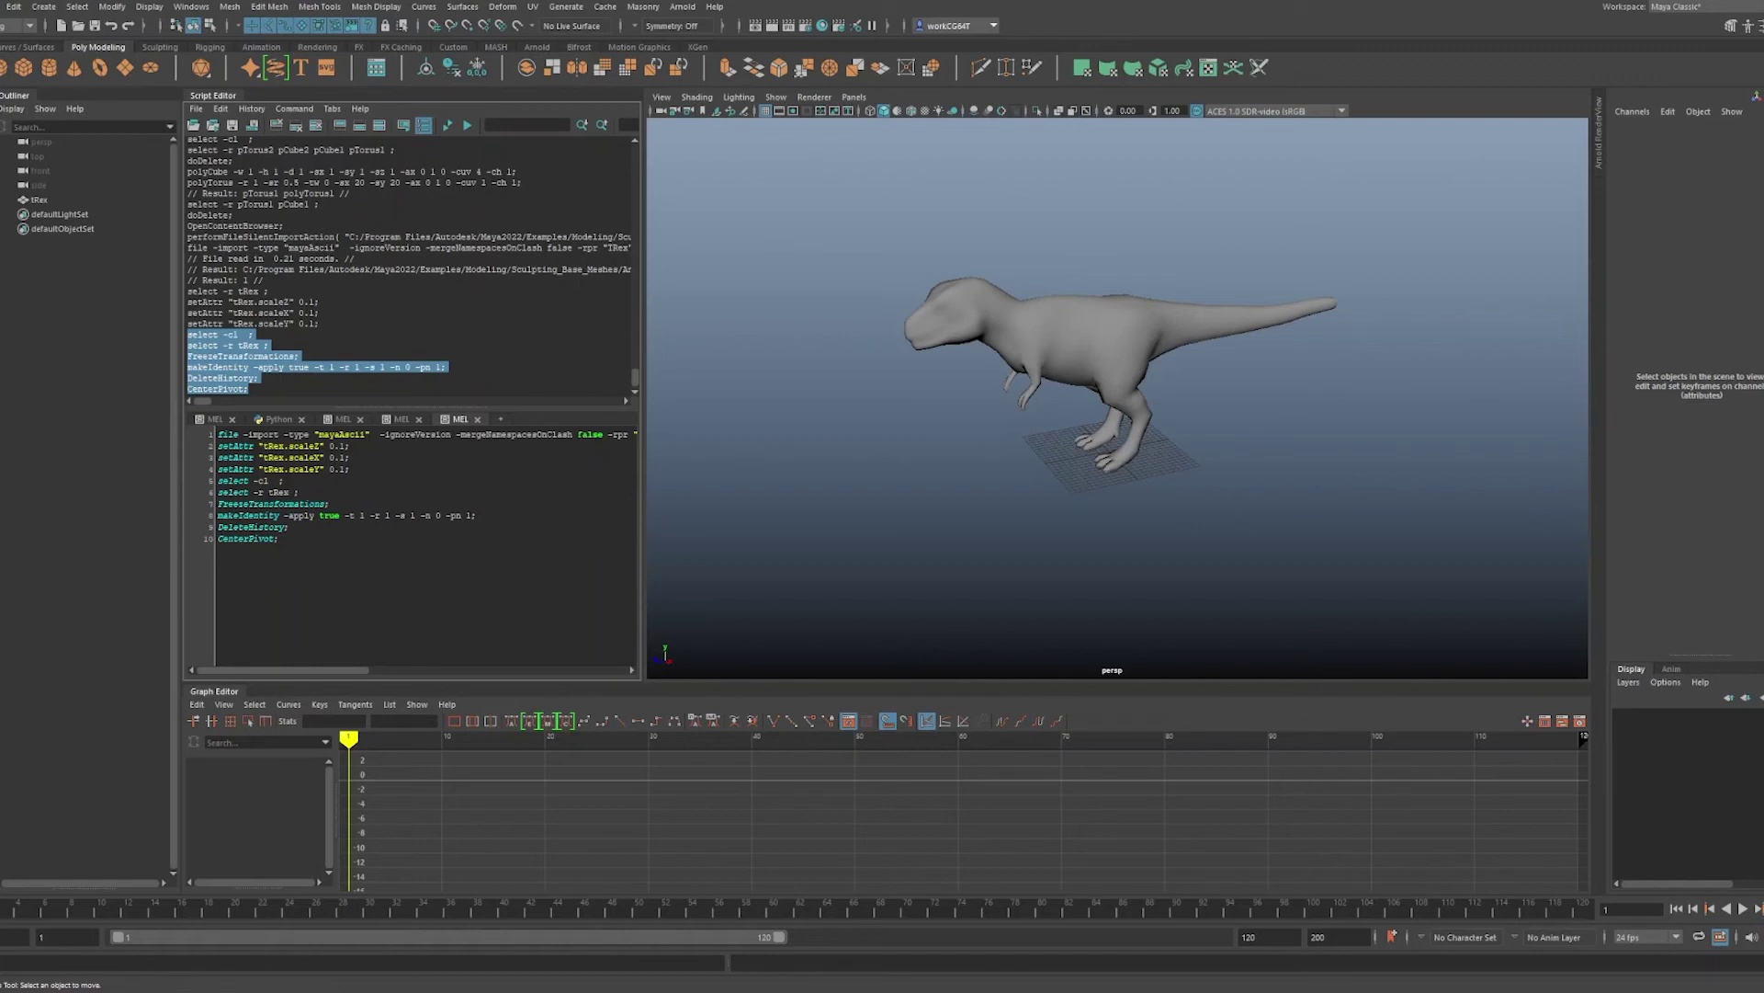
- Remove the makeIdentity line from the script and append the logged command sets -e -forceElement initialShadingGroup; as its last line
triple_click(349, 515)
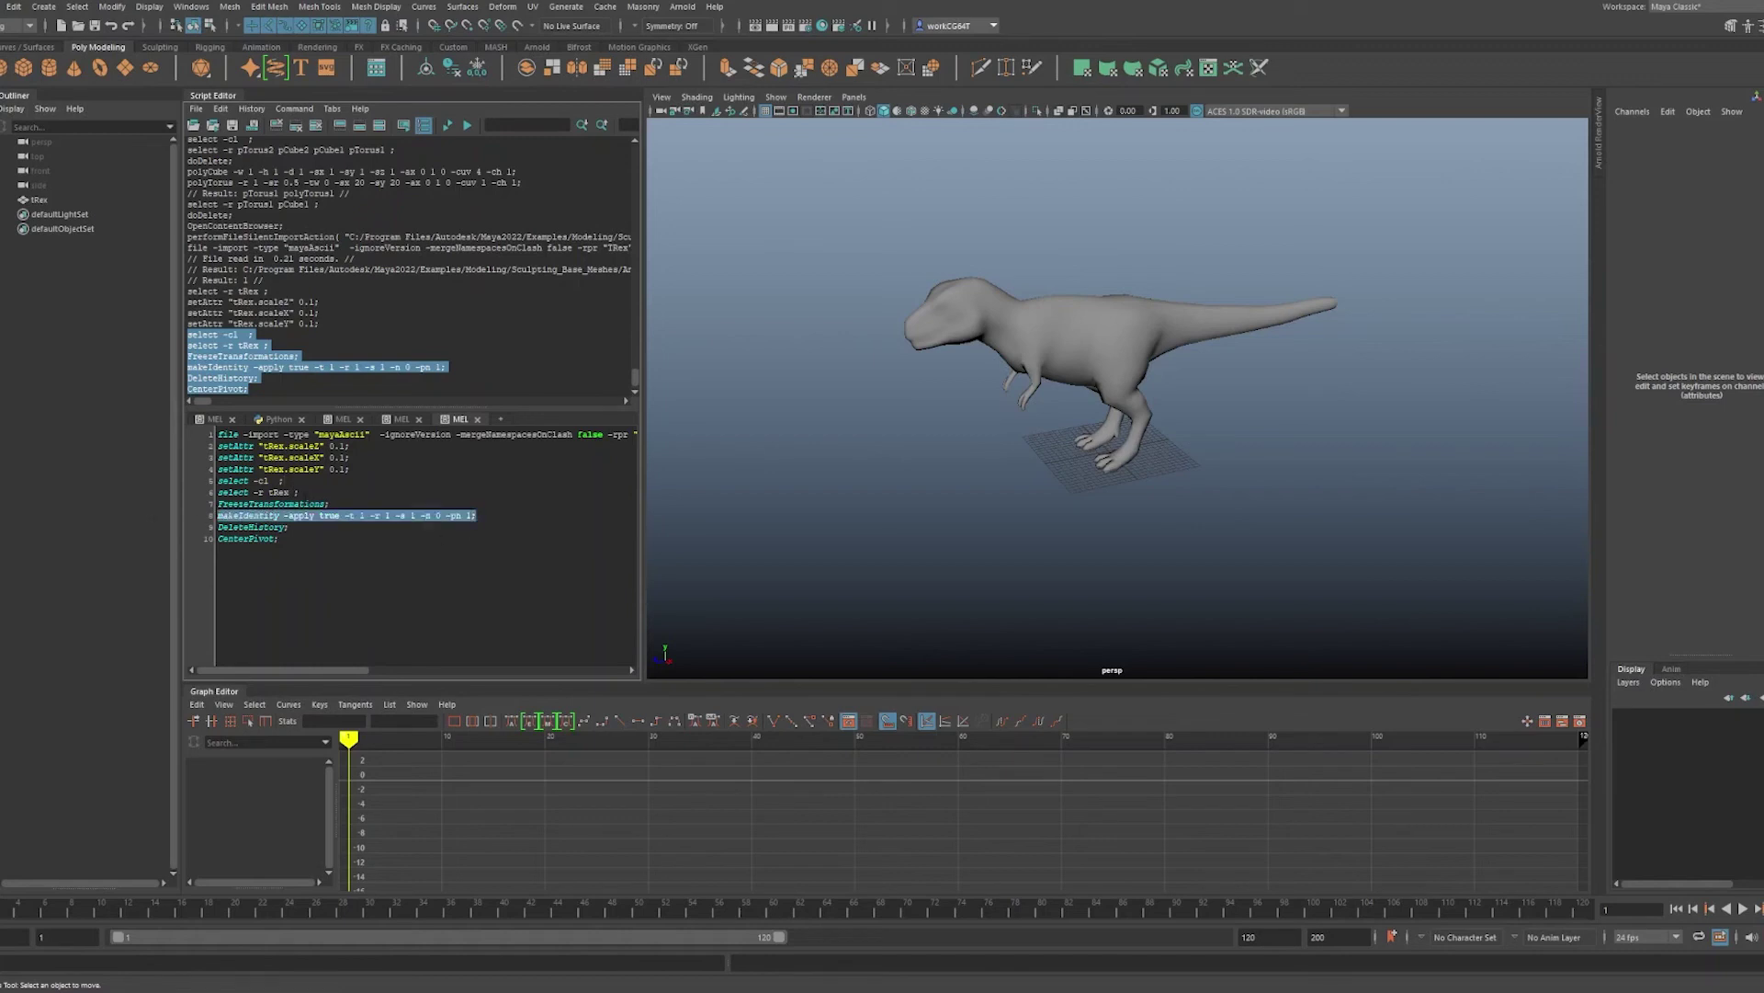
key(BackSpace)
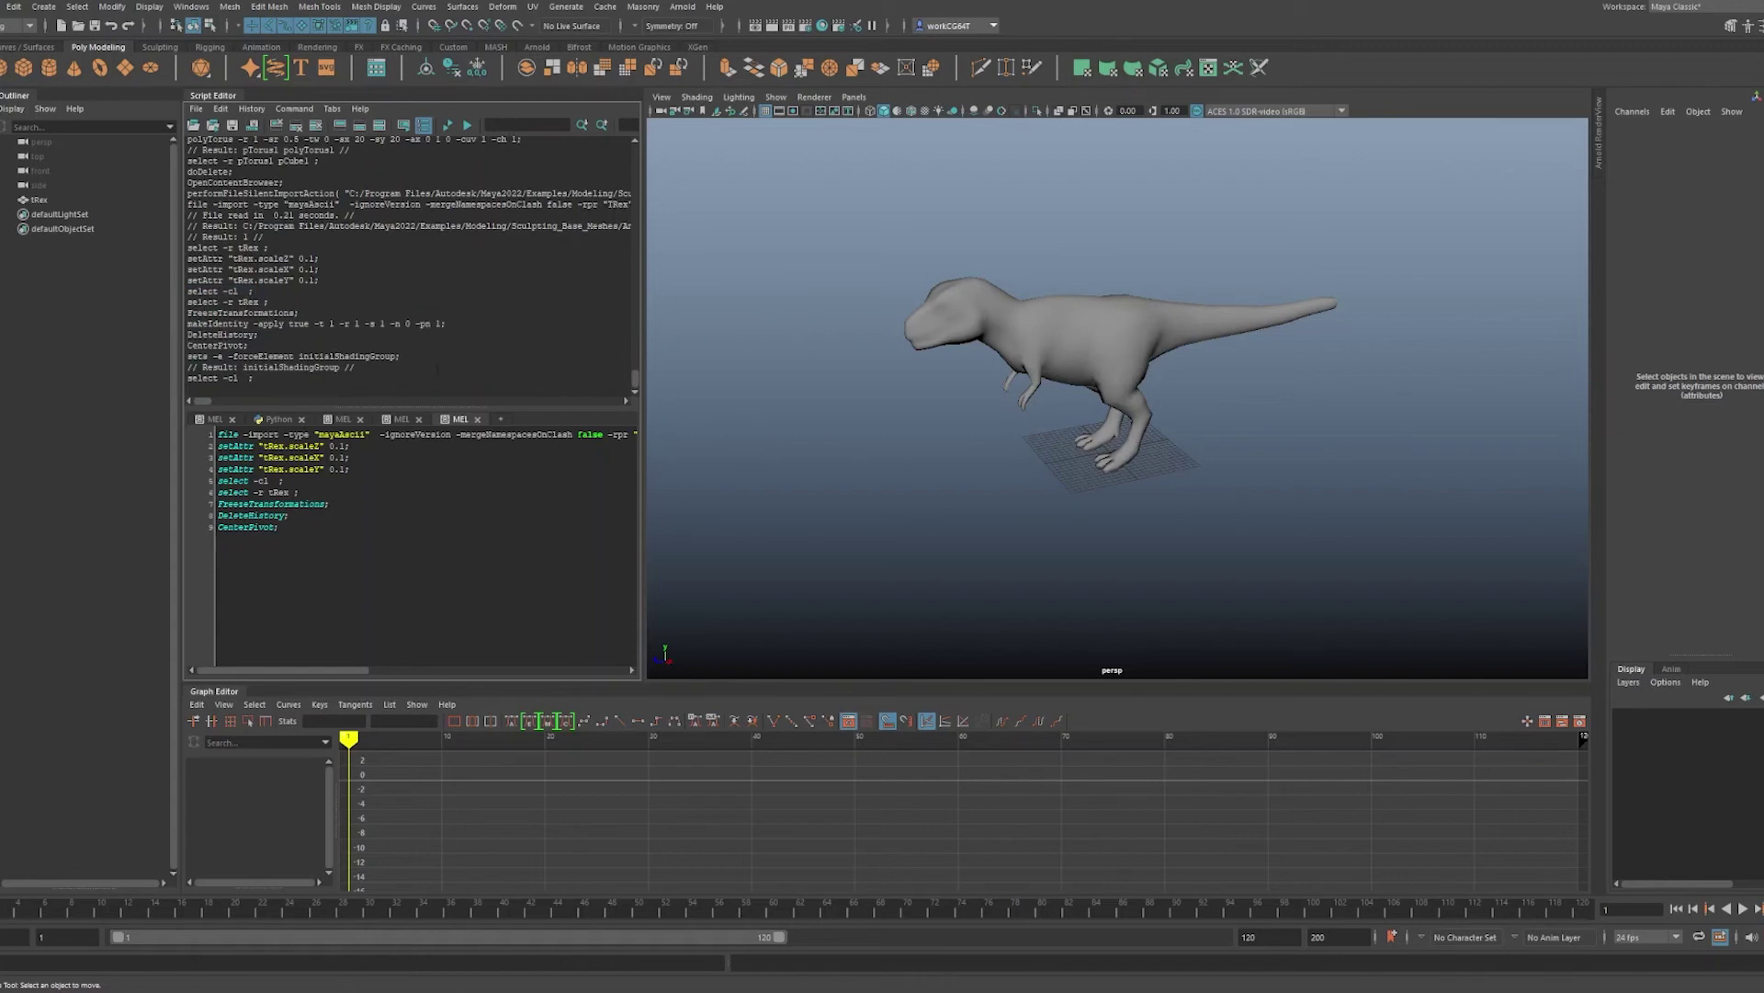
drag(188, 356, 401, 356)
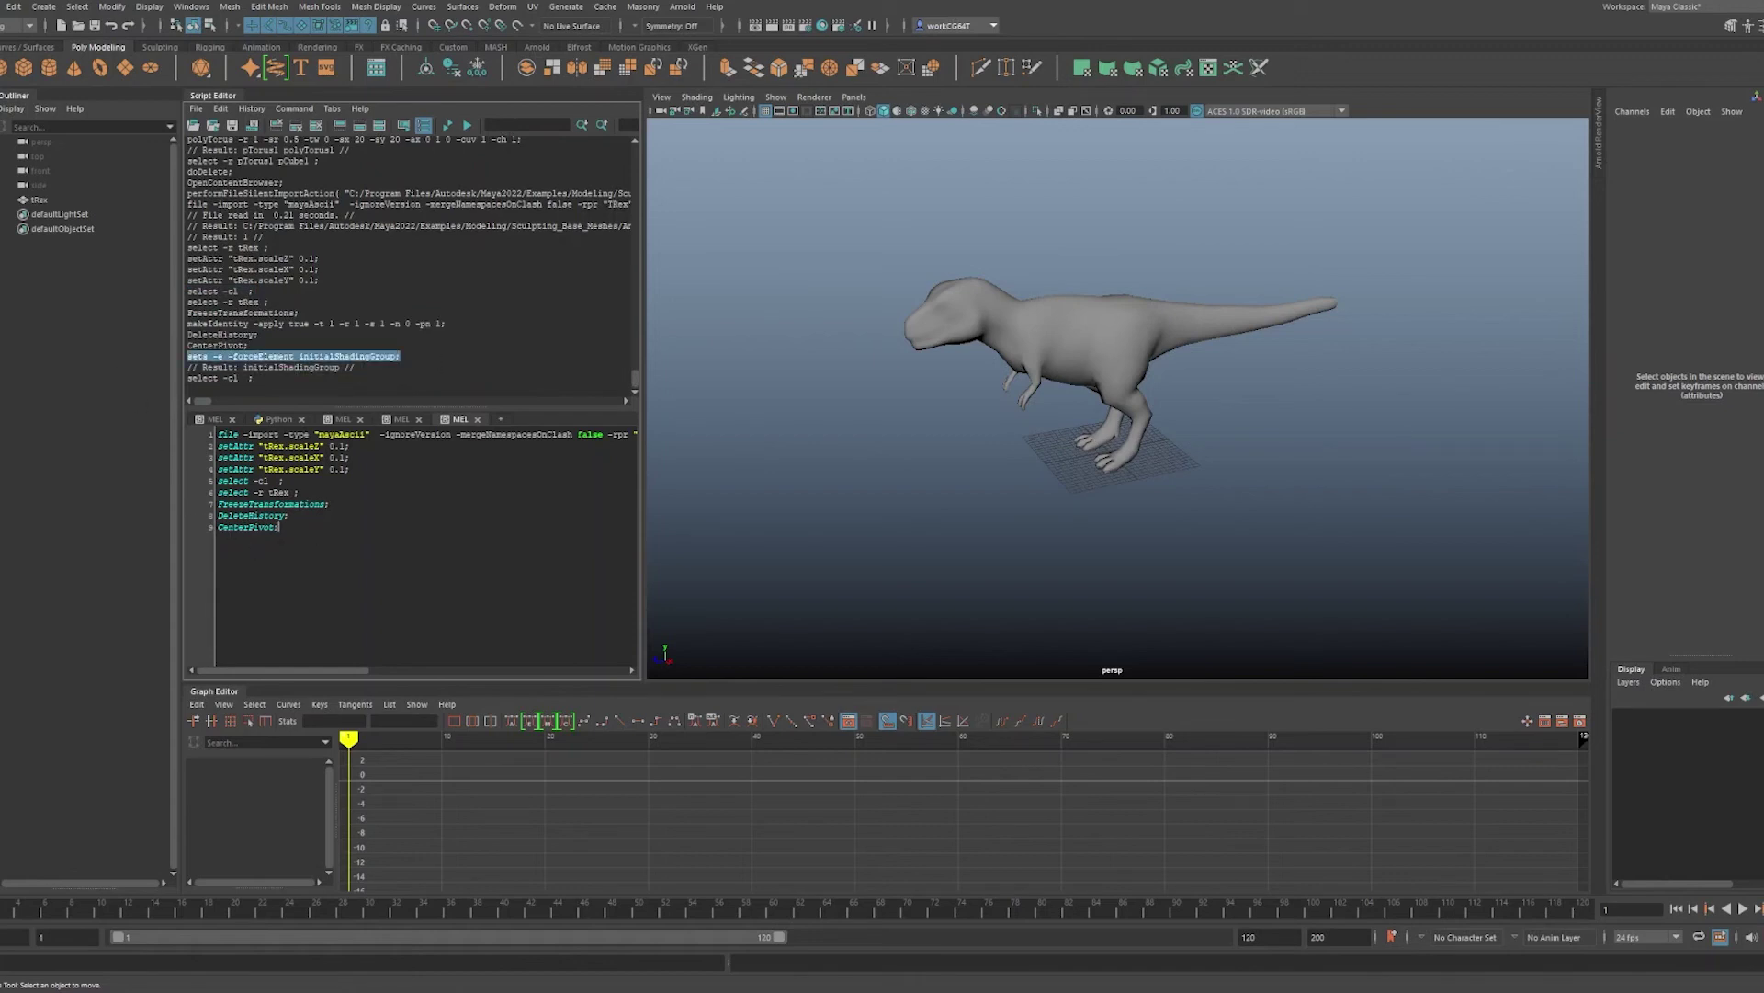
text(sets -e -forceElement initialShadingGroup;)
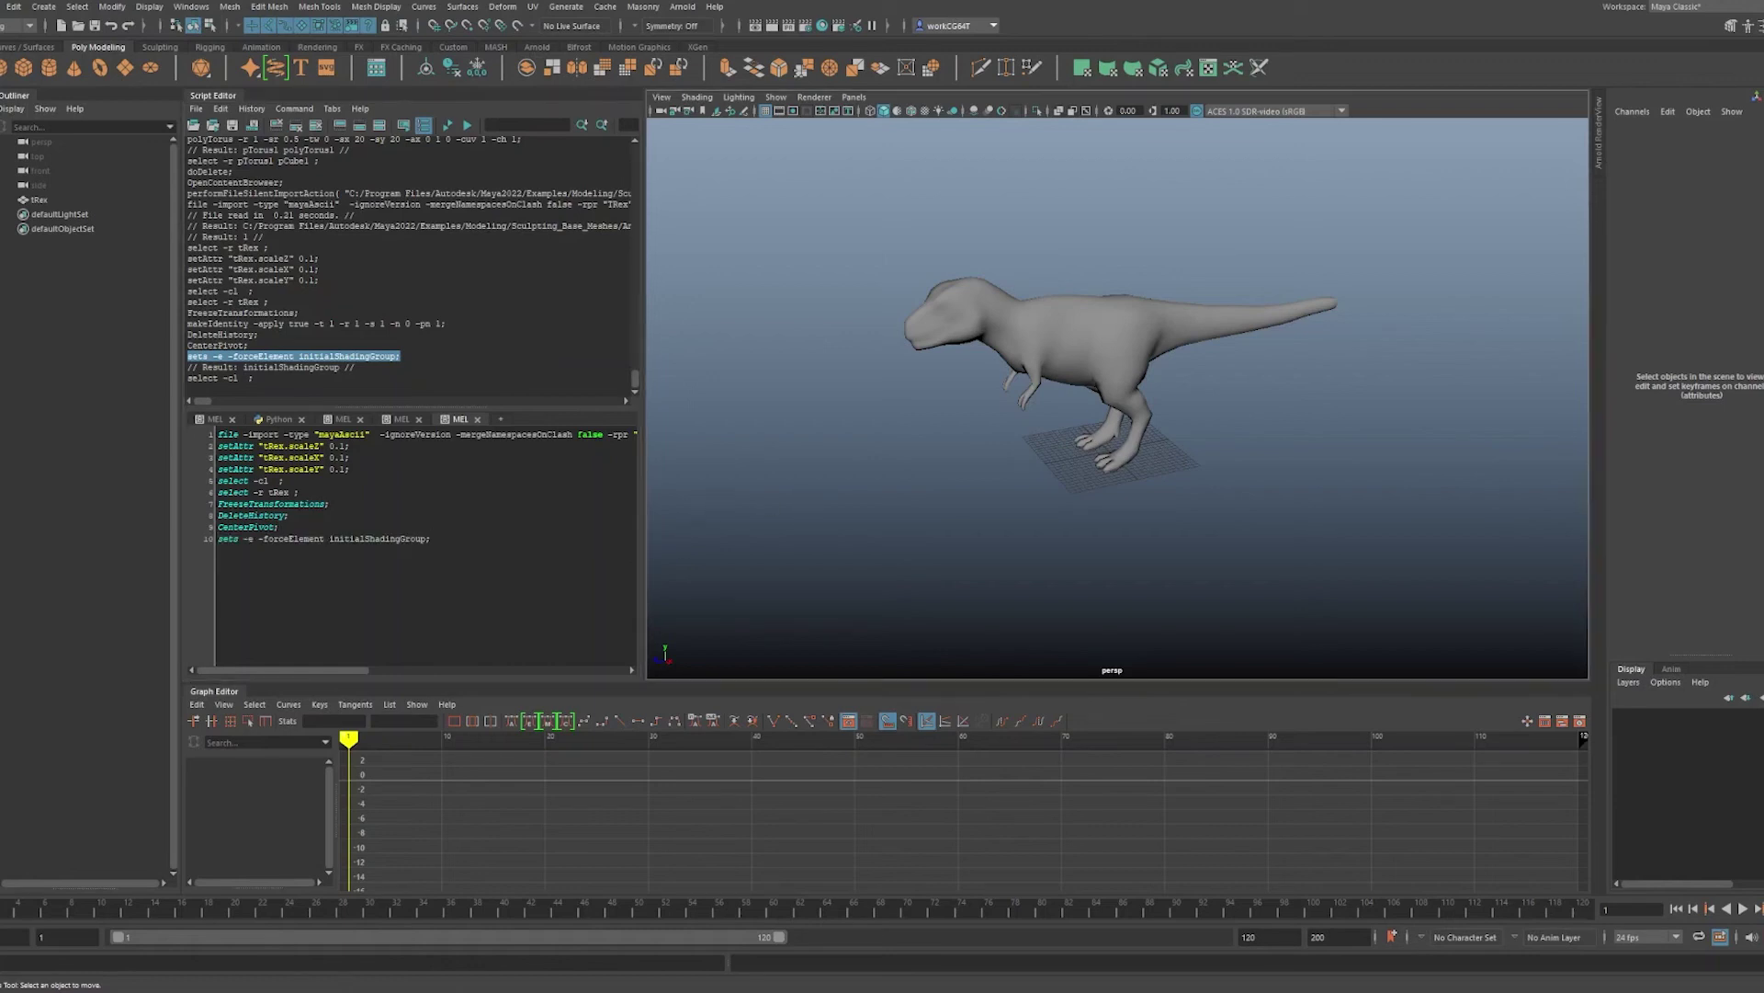
- Delete the T-Rex from the scene and execute the whole MEL script to import and clean it up again
key(ctrl+a)
click(1157, 361)
key(Delete)
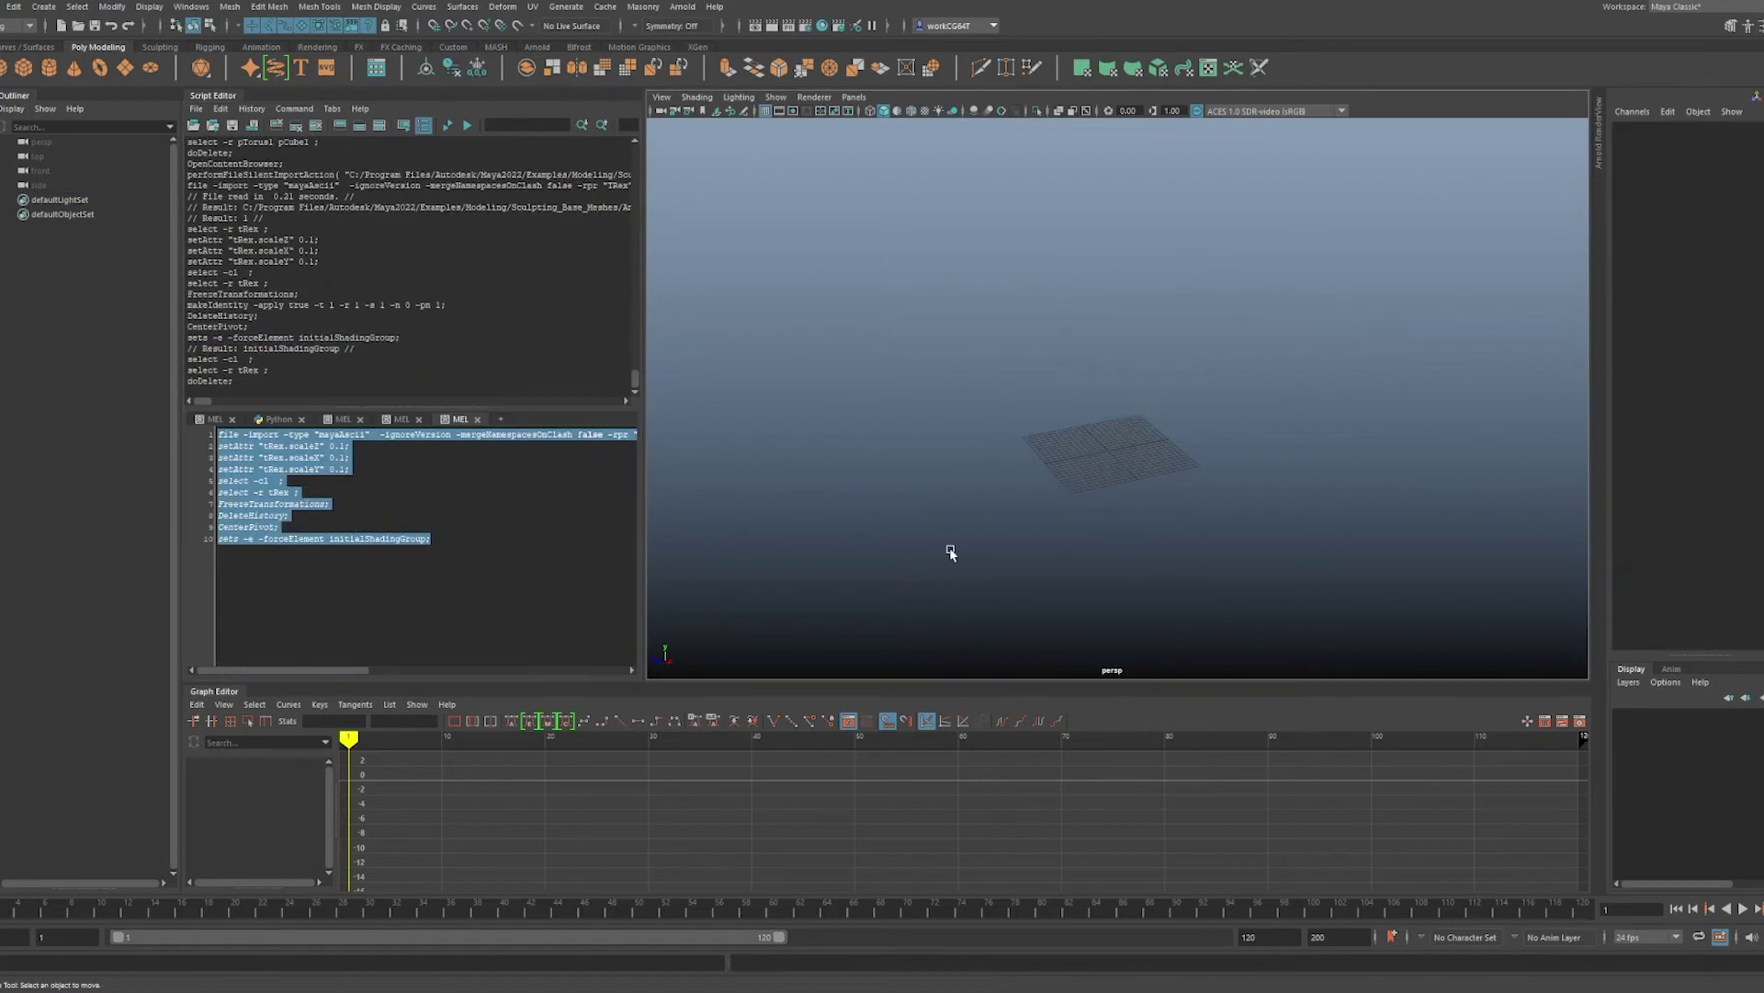
click(532, 569)
key(ctrl+Return)
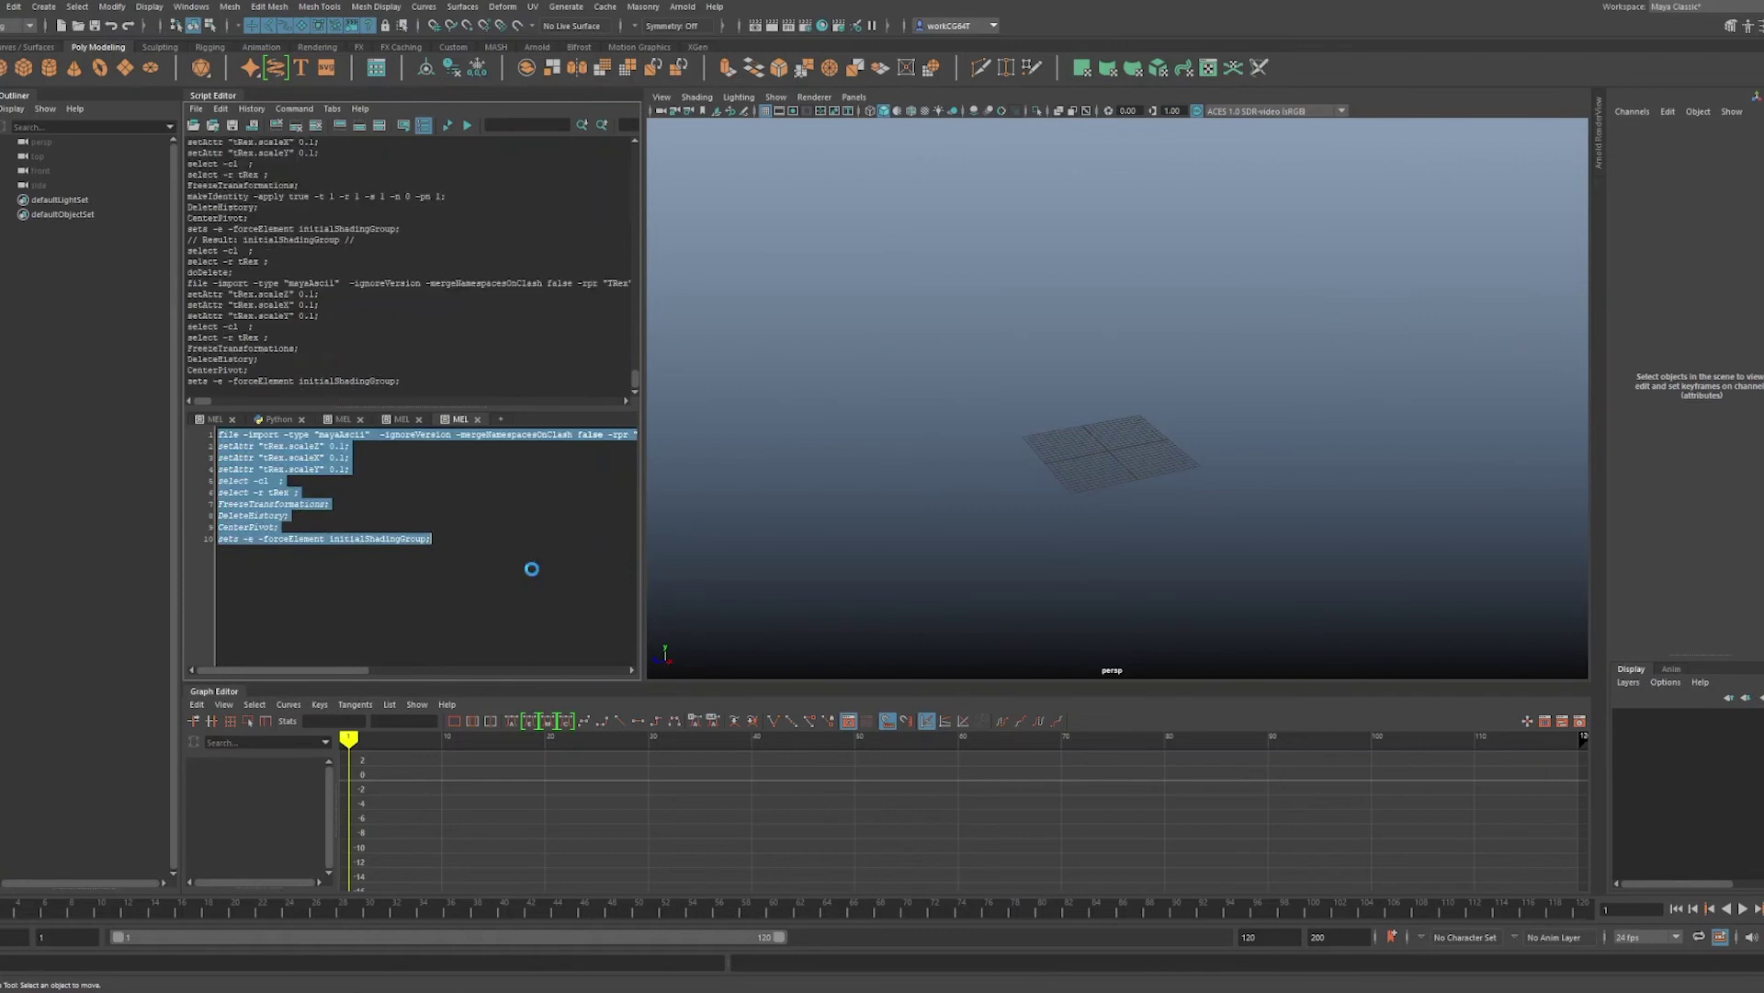
click(850, 469)
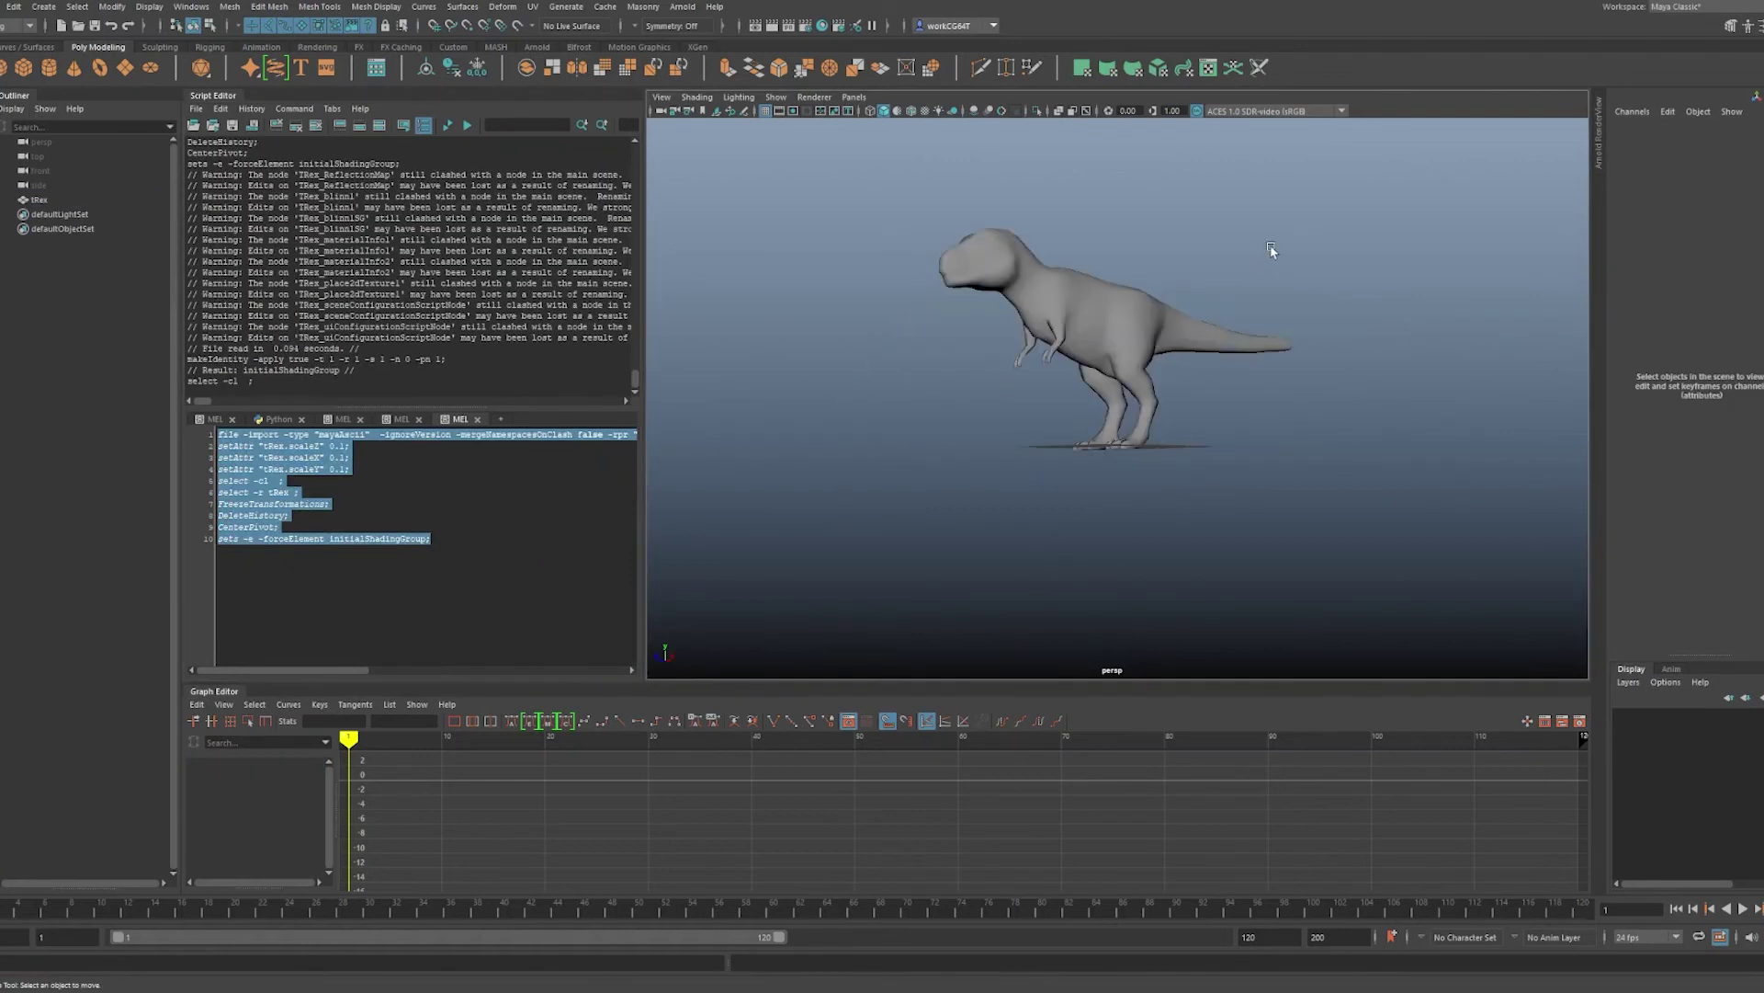
- Delete the re-imported T-Rex and add the selected script to the Custom shelf as a MEL button
drag(1272, 251, 898, 272)
key(Delete)
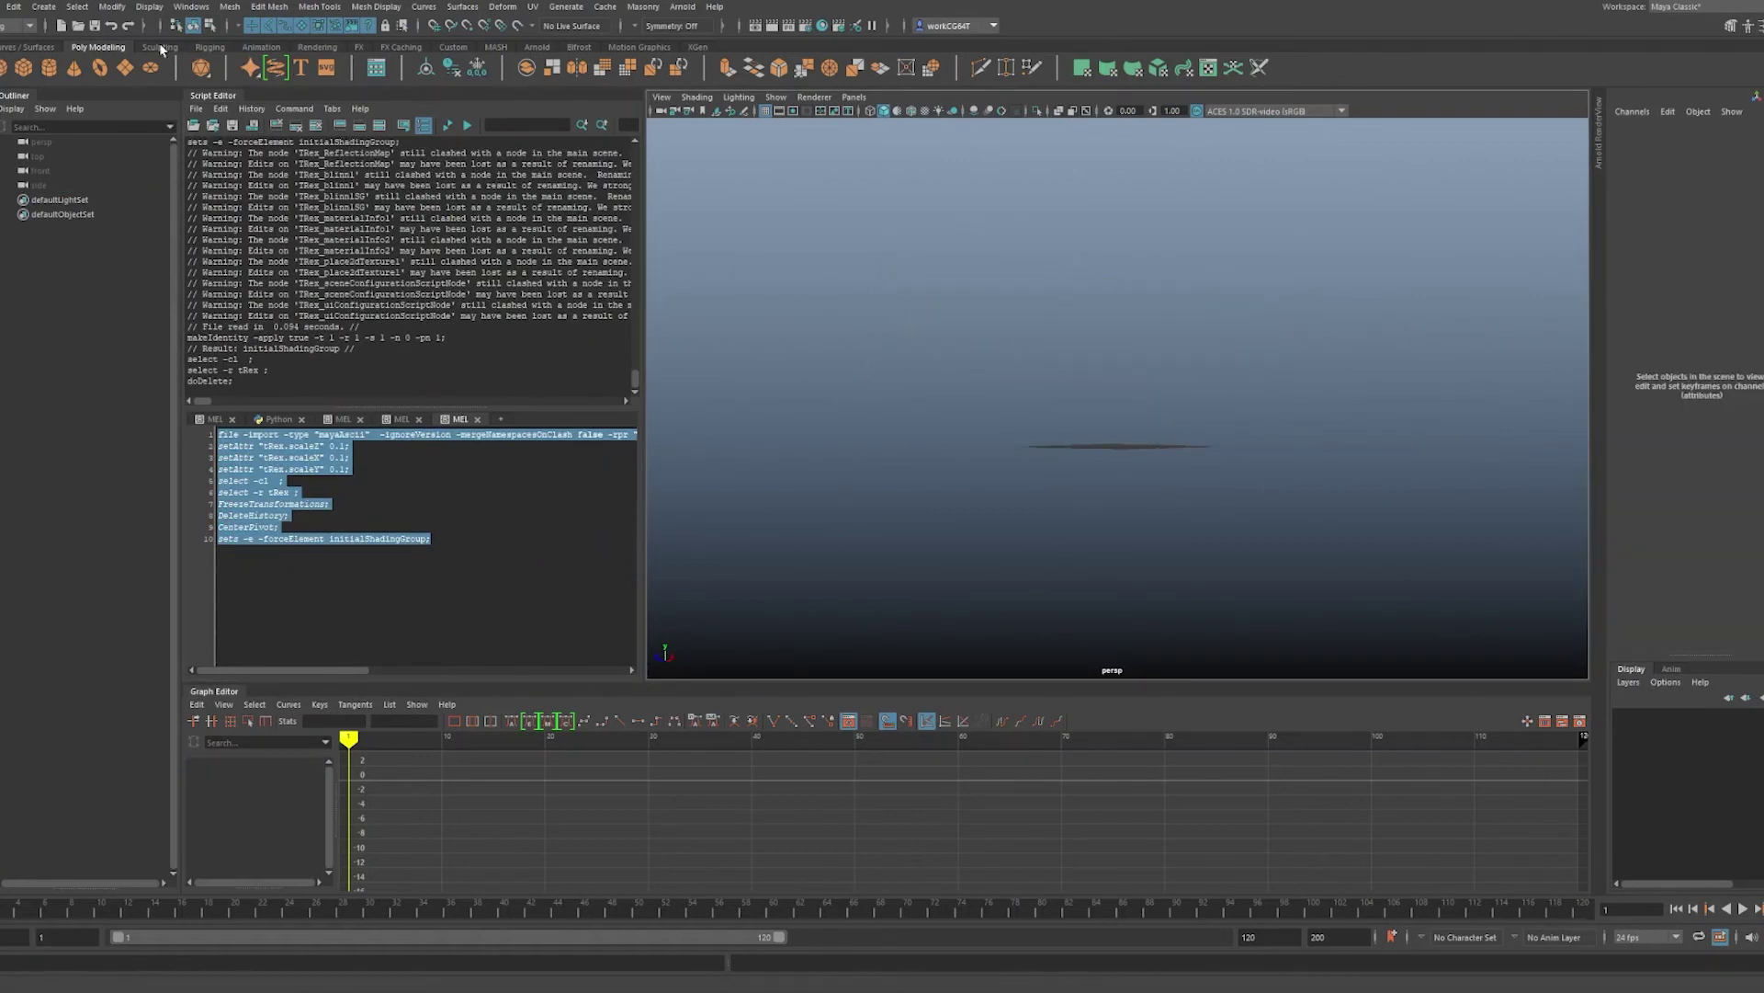
click(455, 47)
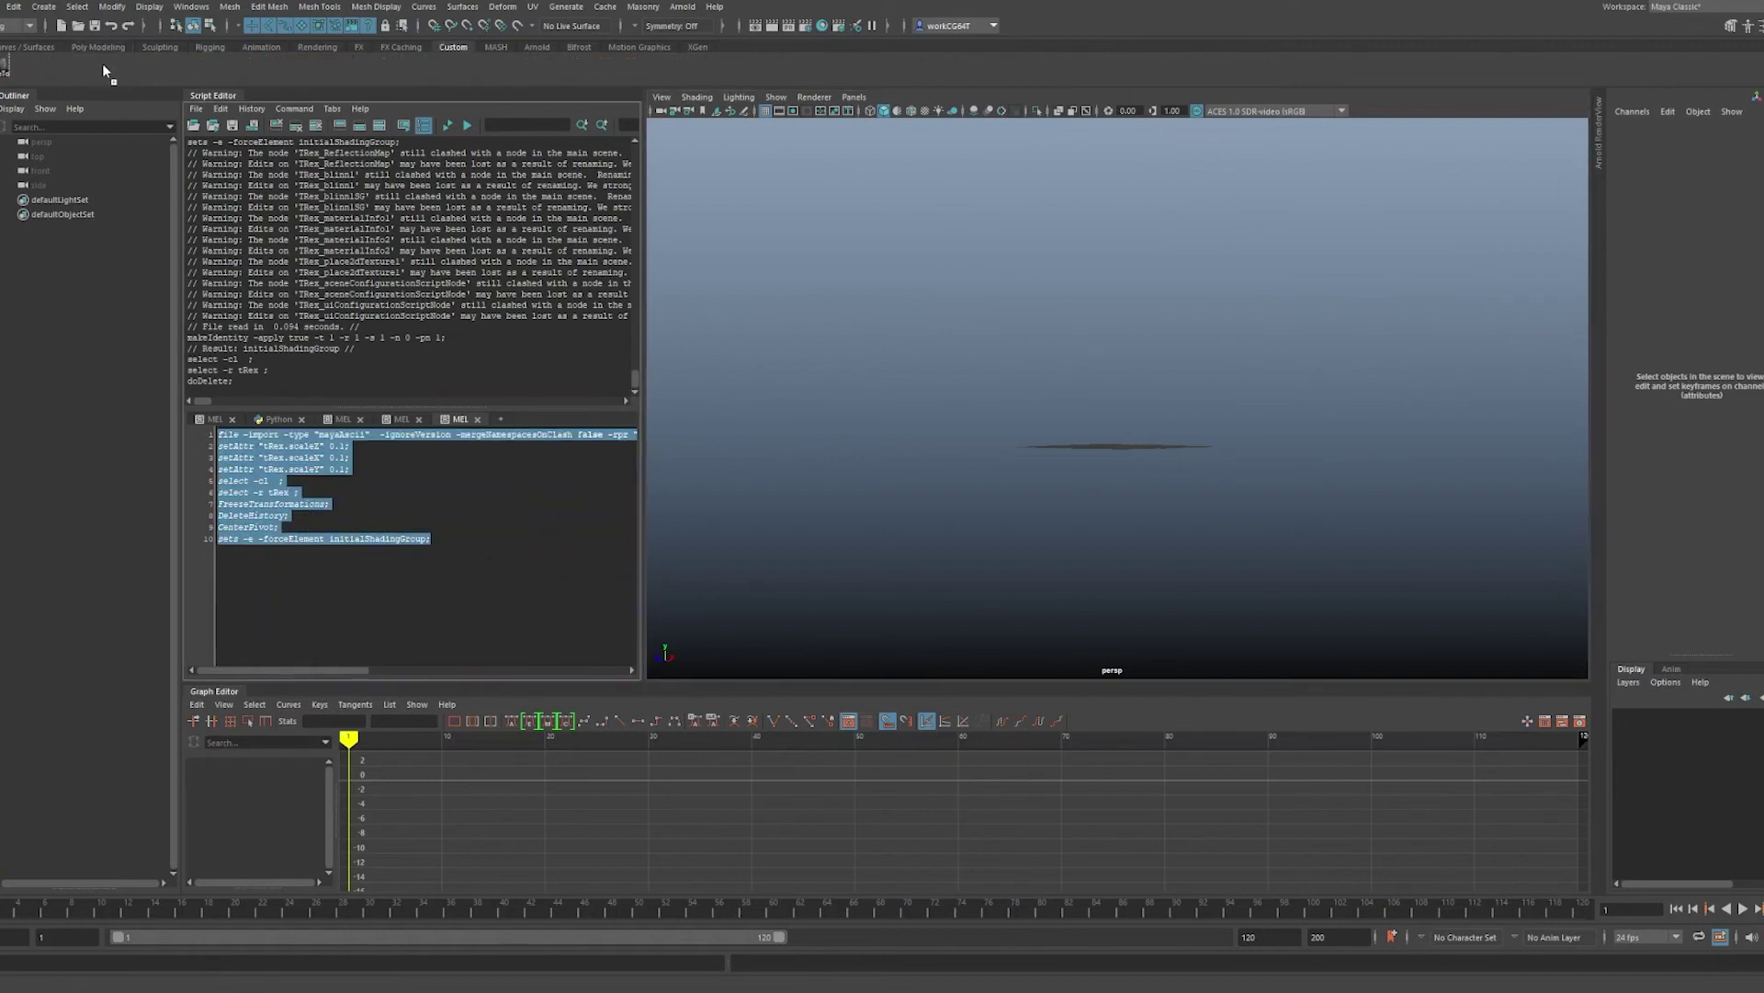
middle_drag(103, 71, 103, 71)
- Edit the new shelf button, set its icon label to trexTest and save all shelves
right_click(32, 69)
click(42, 91)
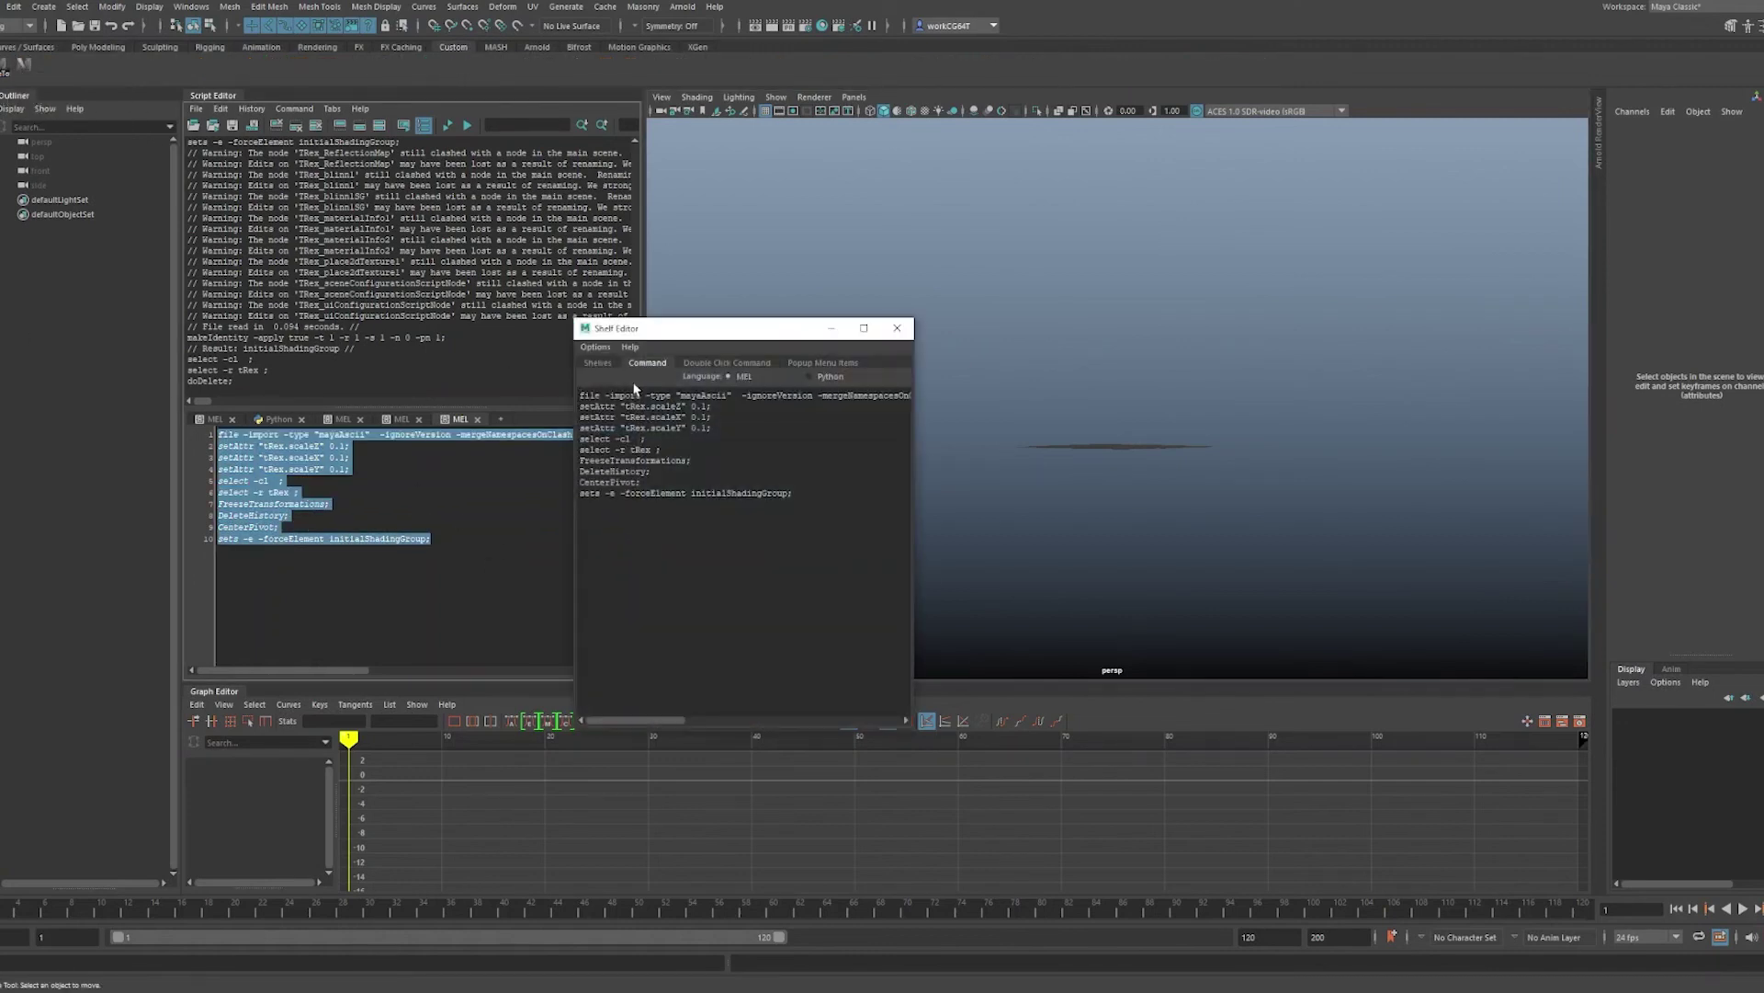
click(598, 363)
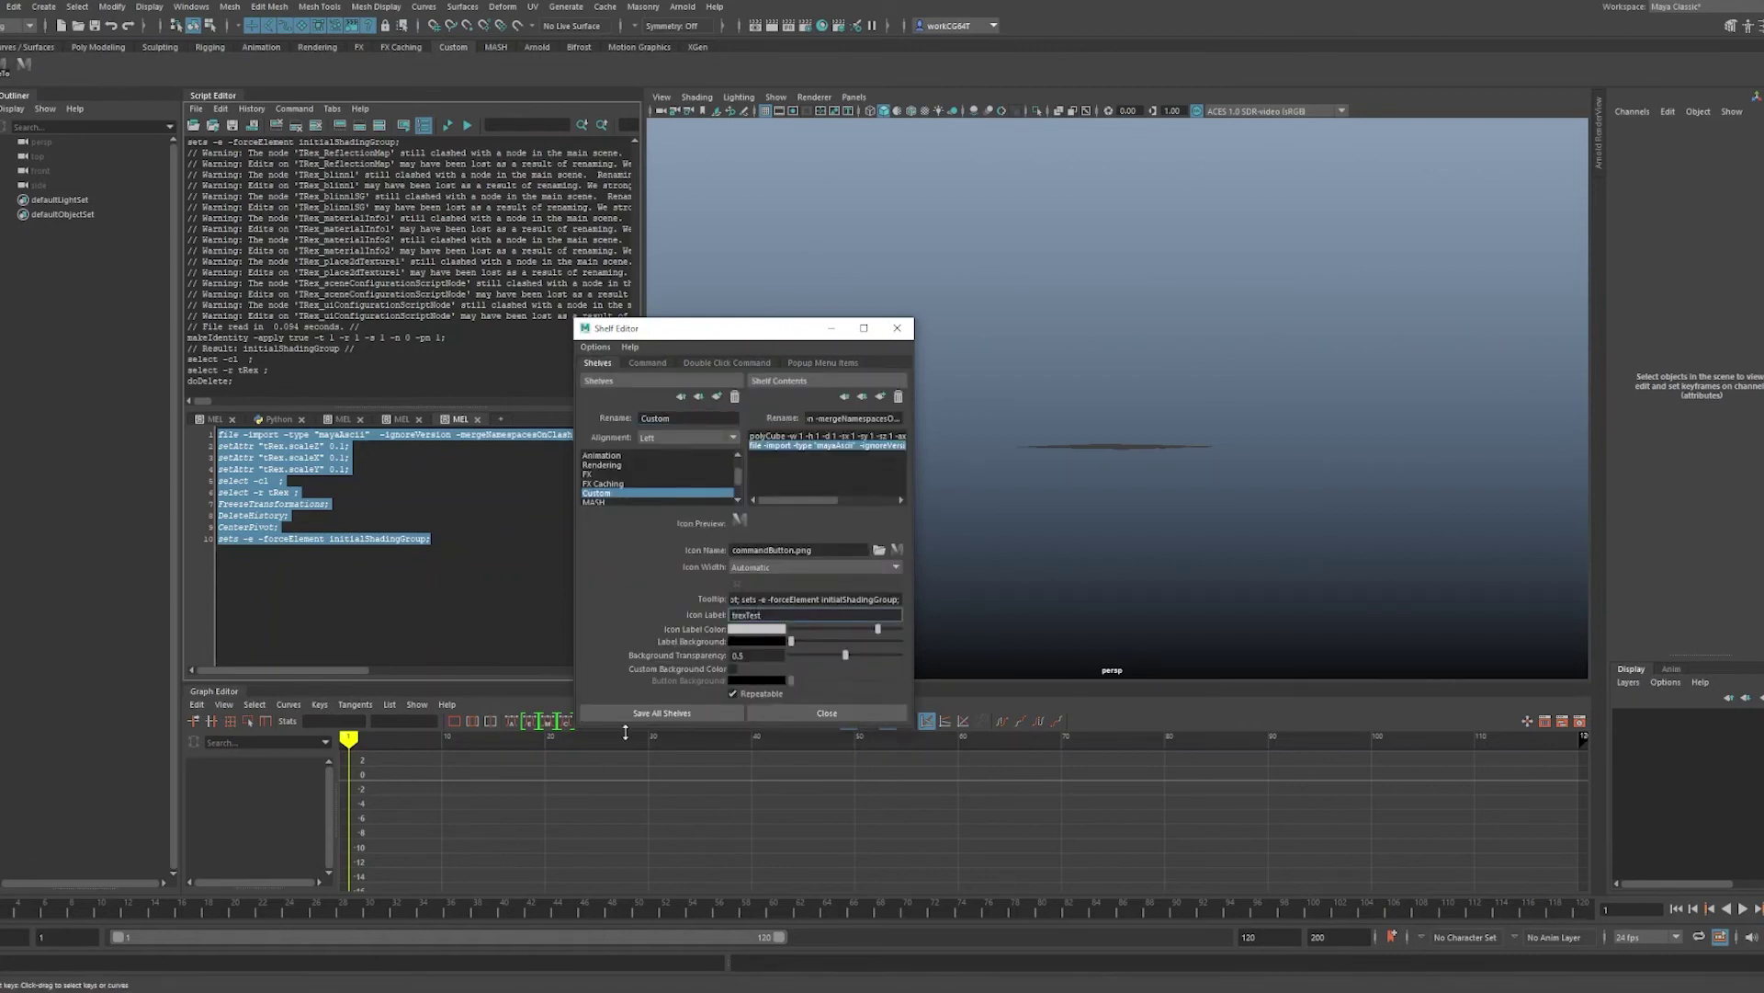
click(661, 713)
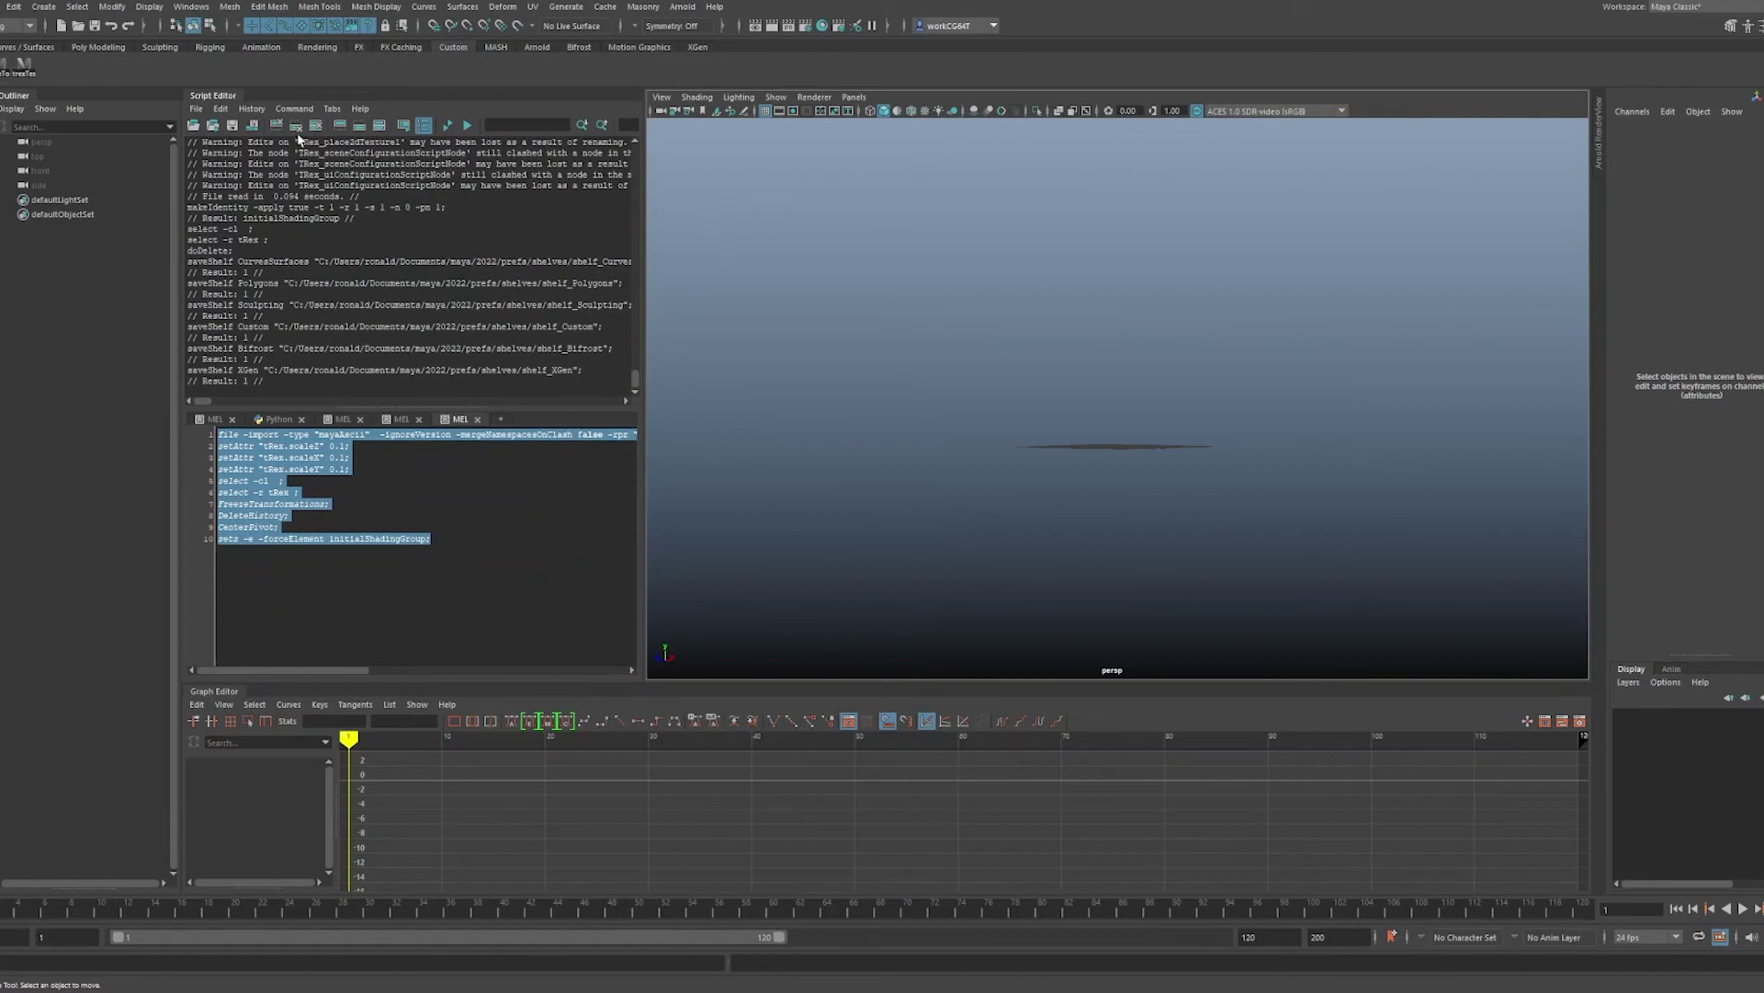
- Collapse the Script Editor and run the trexTest shelf button to import the T-Rex into the empty scene
click(227, 97)
alt+drag(965, 362, 1032, 429)
alt+middle_drag(1032, 429, 806, 466)
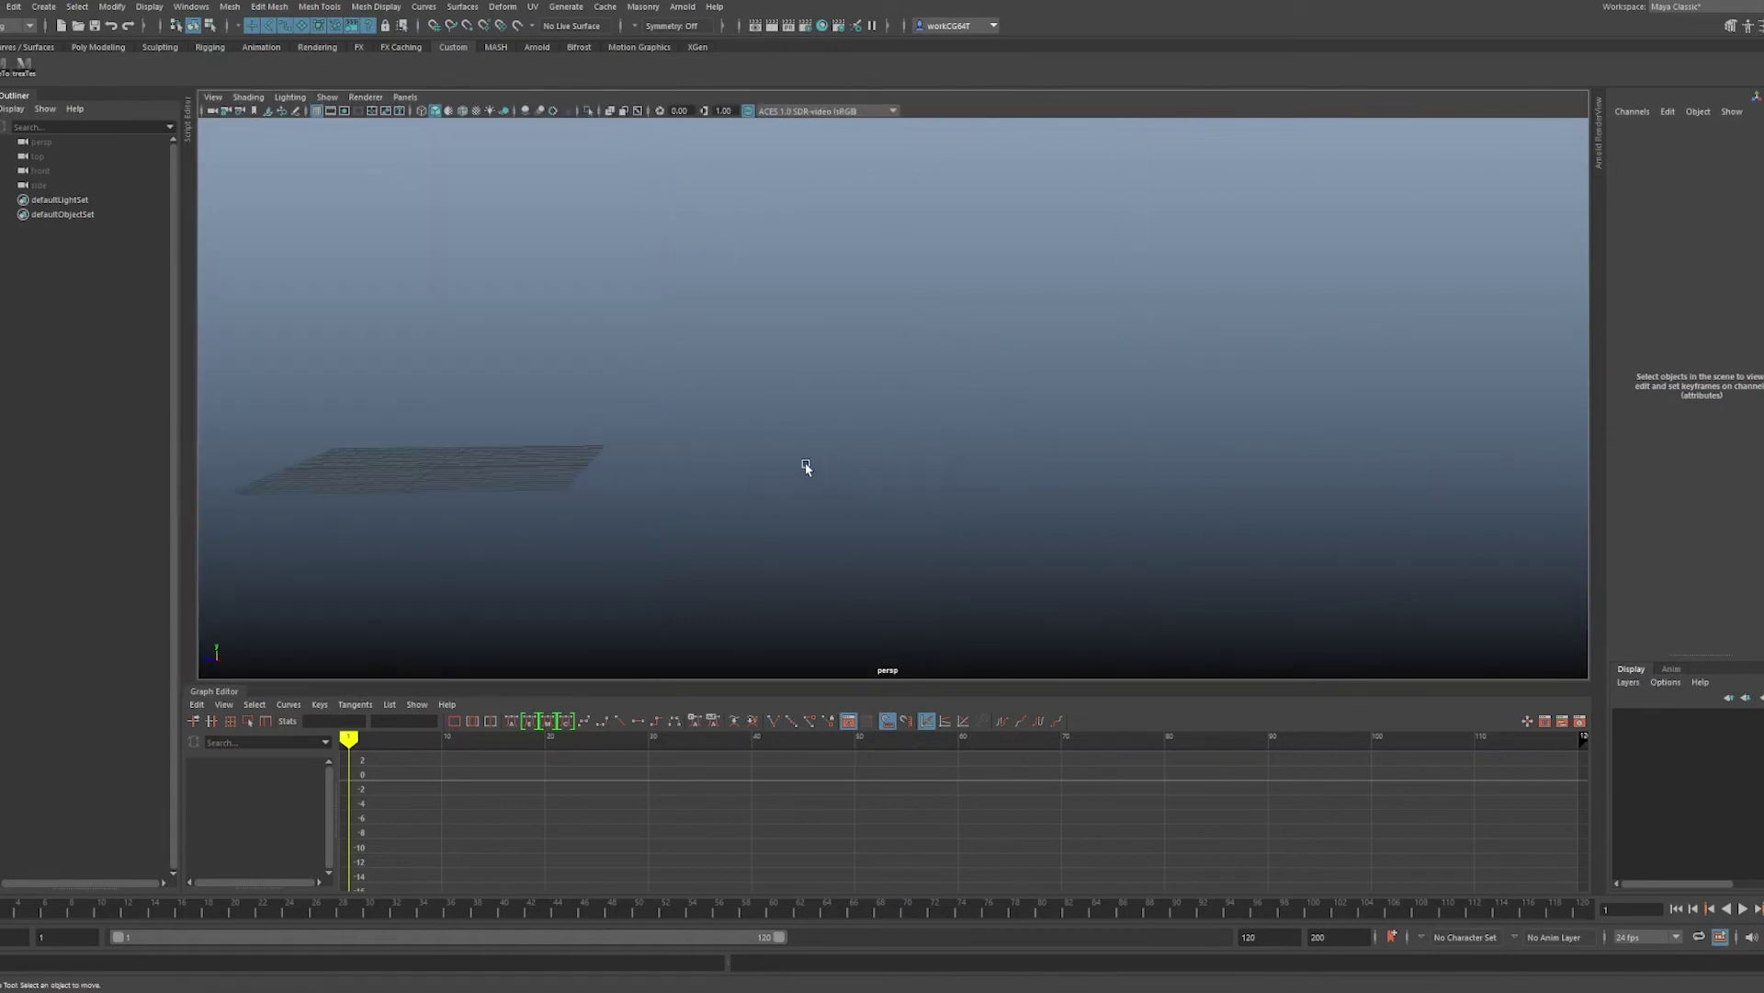
alt+middle_drag(778, 367, 781, 417)
alt+drag(782, 417, 832, 349)
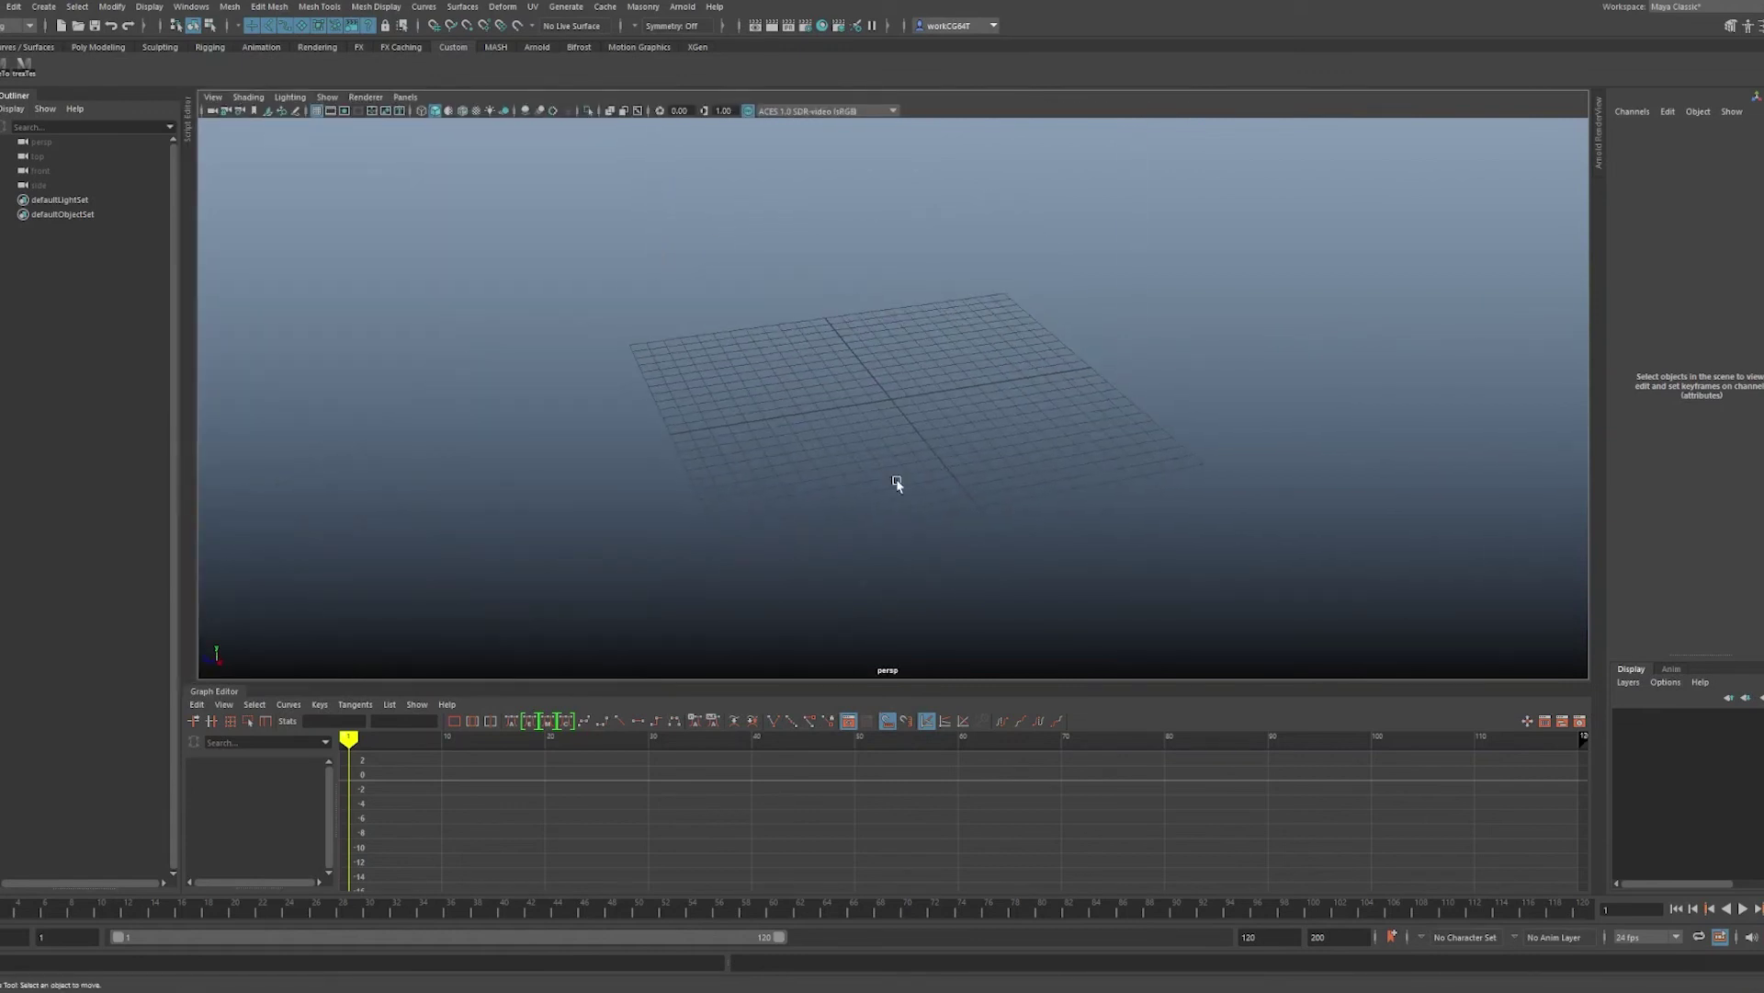
alt+middle_drag(896, 484, 818, 422)
alt+middle_drag(787, 279, 854, 394)
alt+drag(639, 358, 723, 323)
click(24, 70)
alt+middle_drag(933, 449, 908, 651)
alt+right_drag(908, 651, 746, 283)
click(1031, 379)
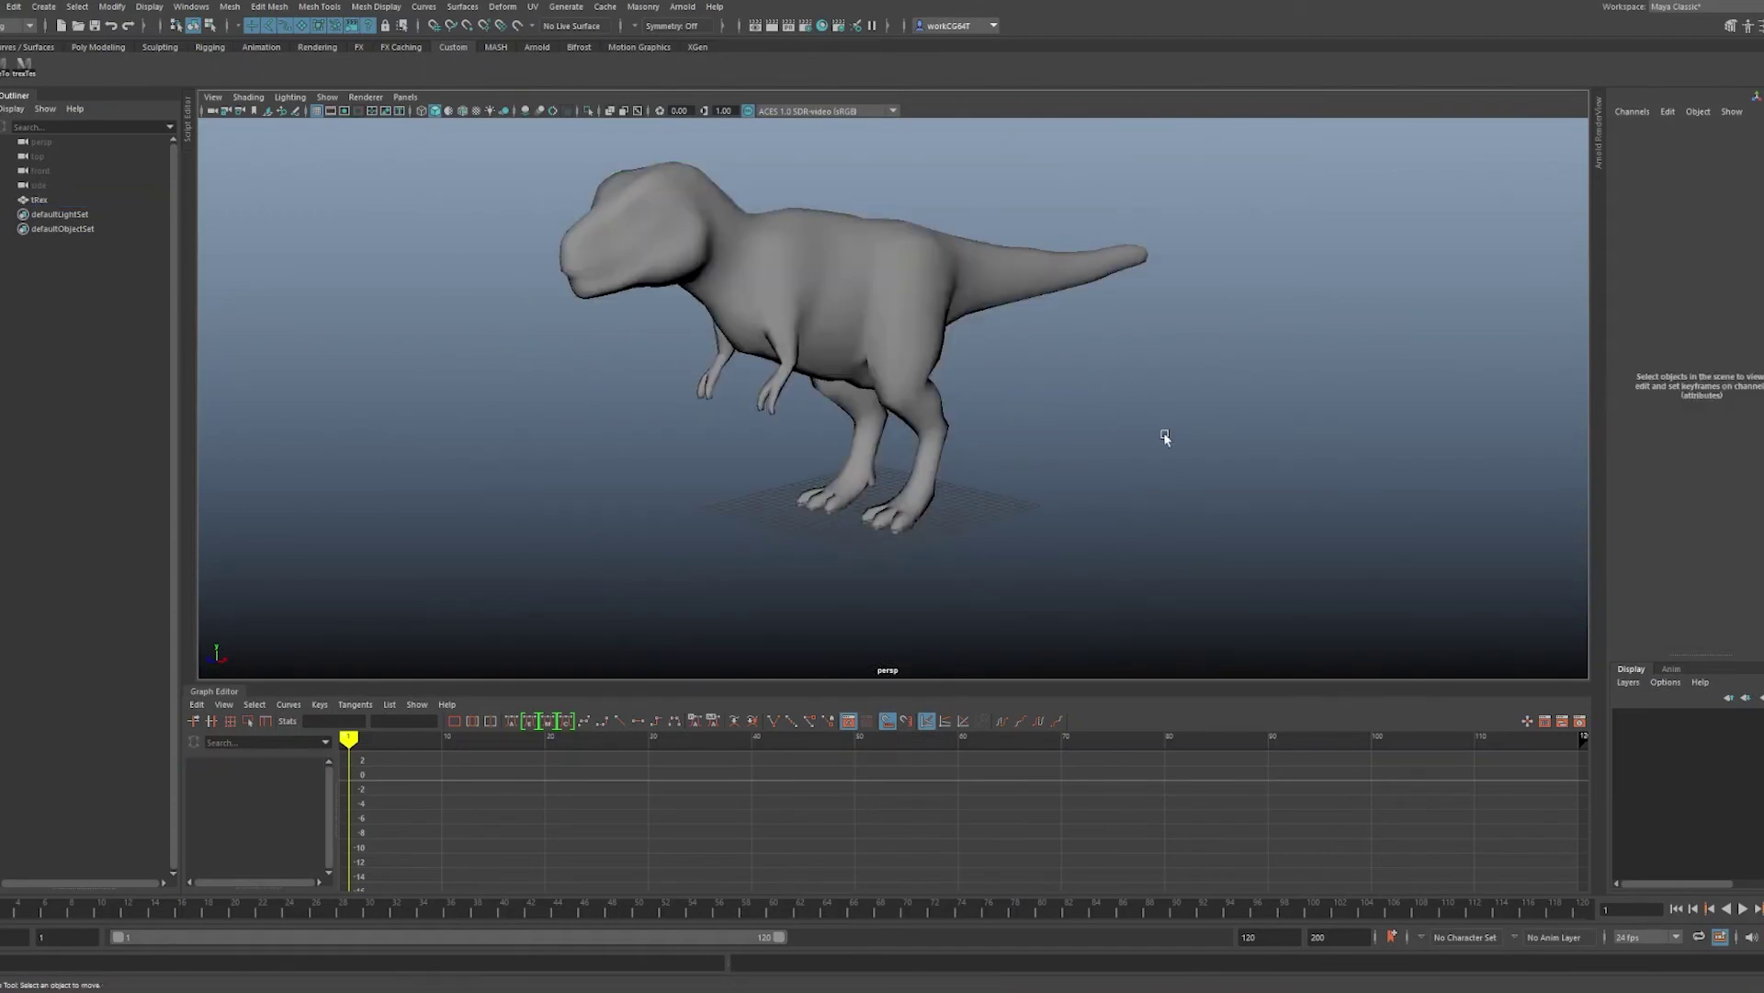
- Select the imported T-Rex and examine its mesh, pivot and channel values from several angles
click(931, 322)
right_drag(893, 312, 916, 685)
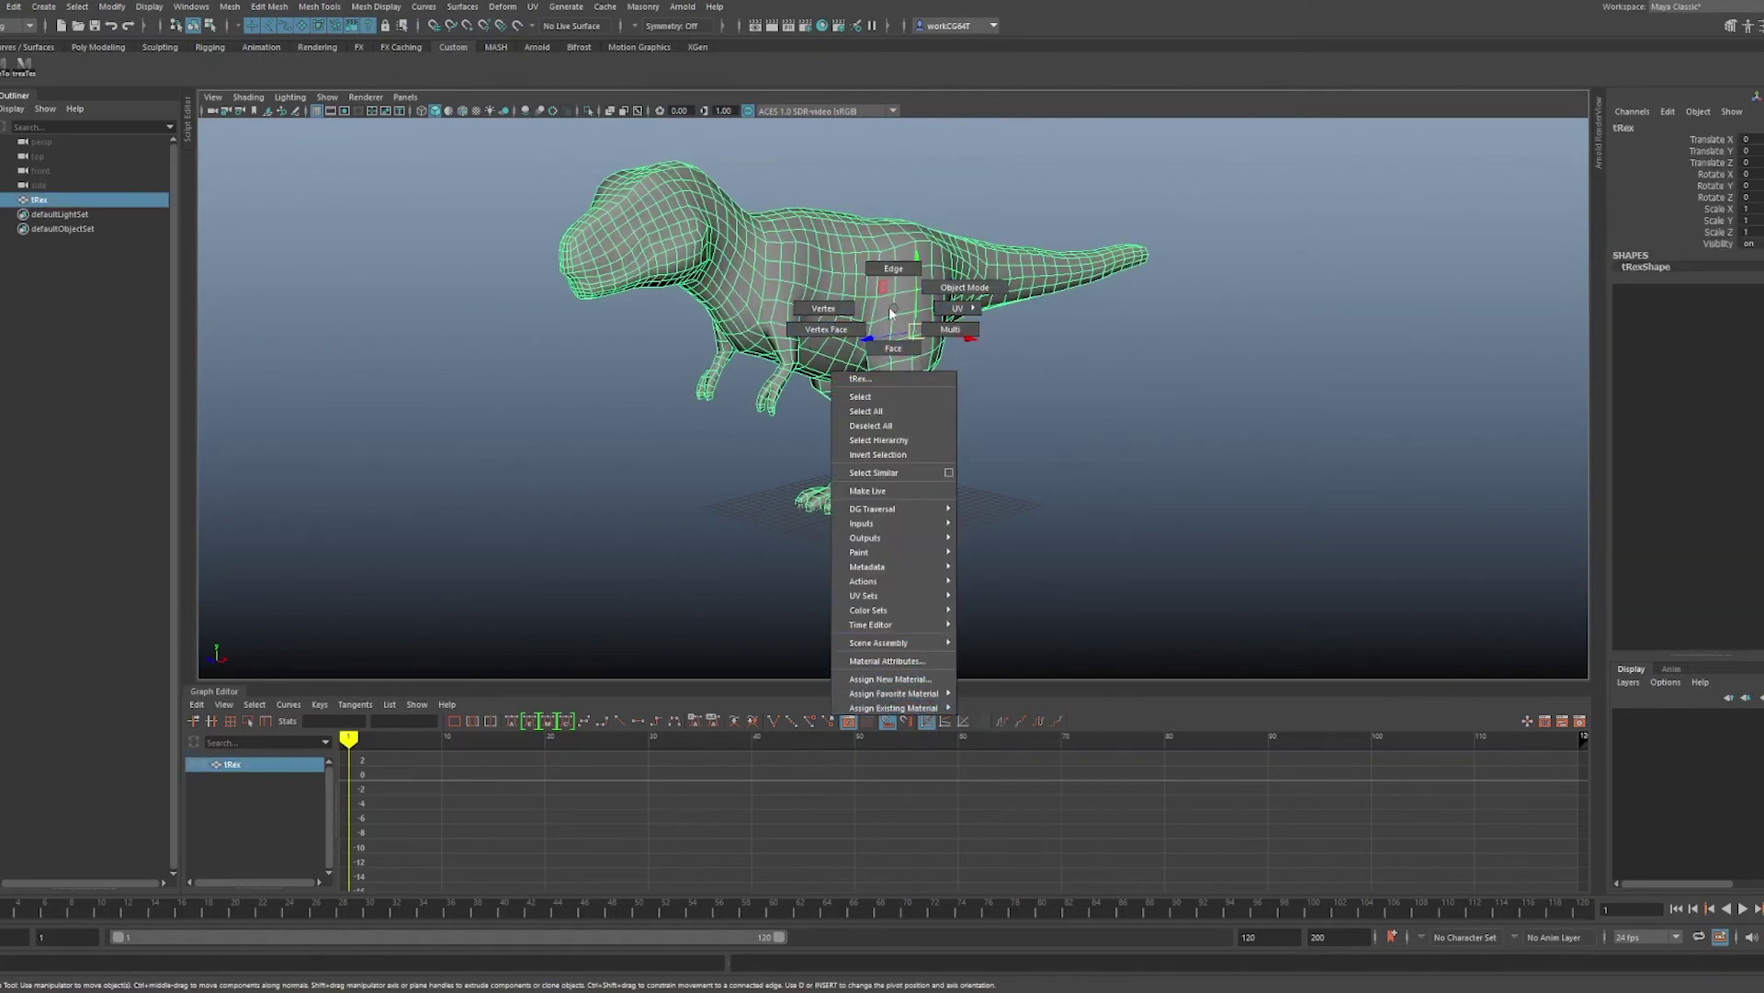
right_drag(891, 314, 1124, 452)
alt+drag(1186, 475, 1056, 460)
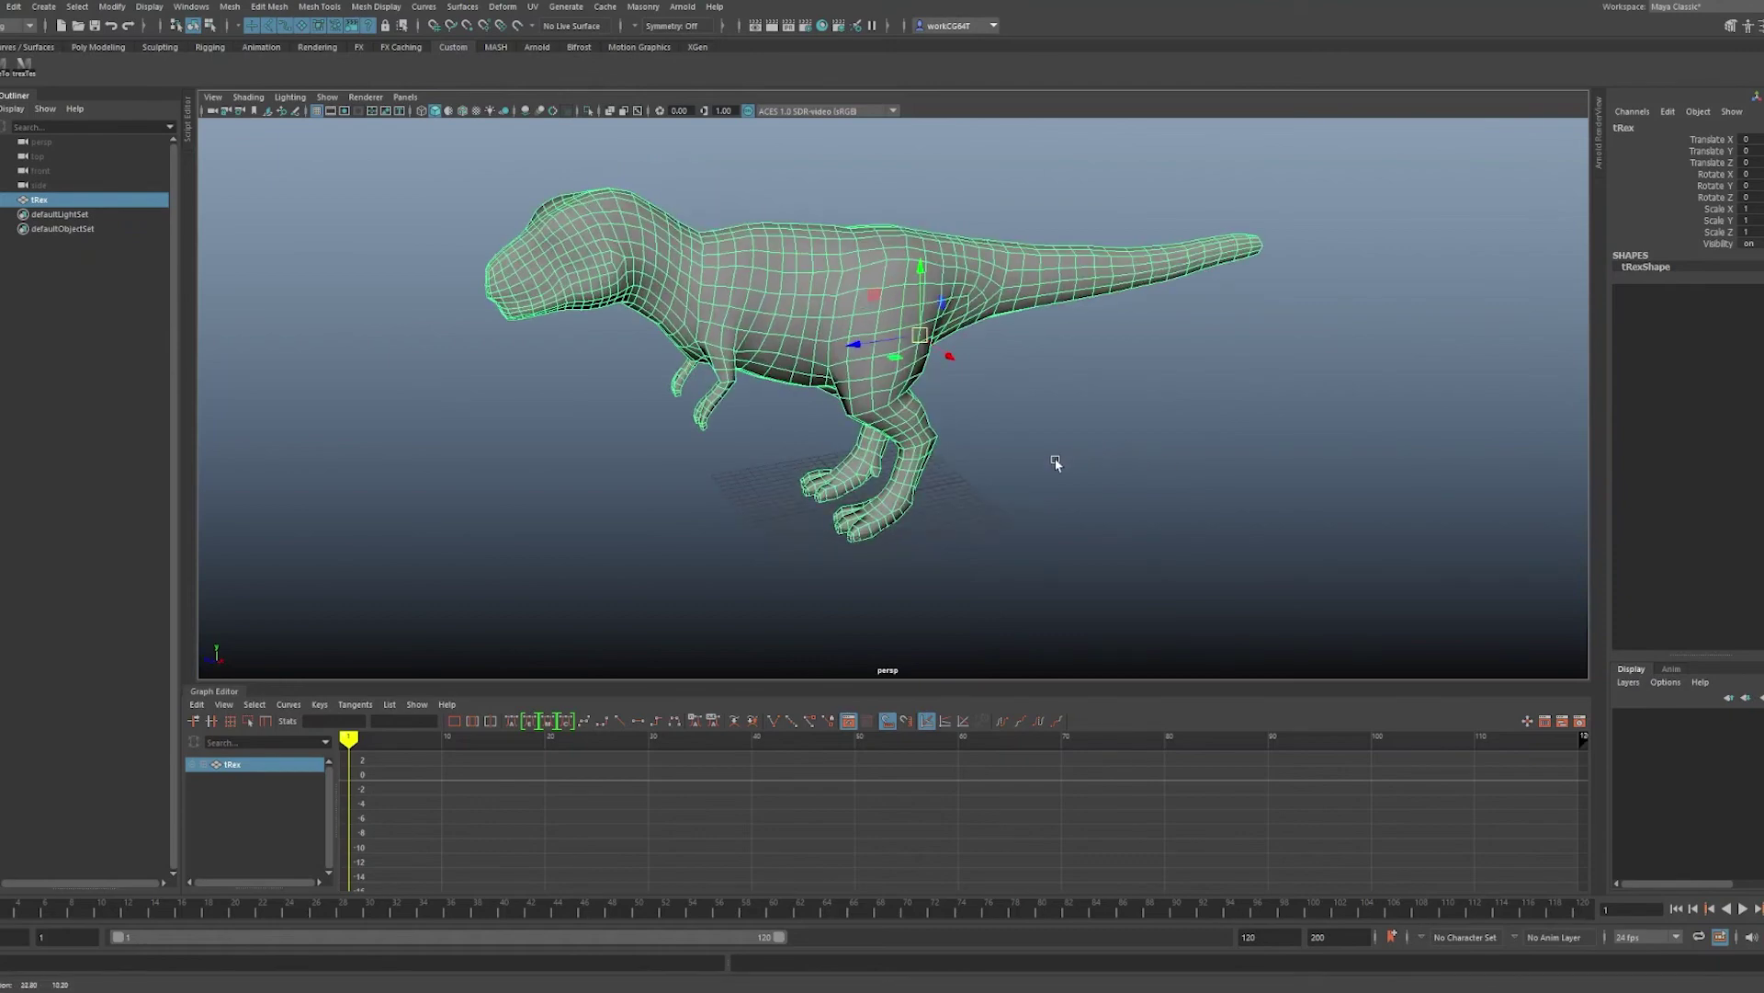
alt+drag(907, 436, 952, 541)
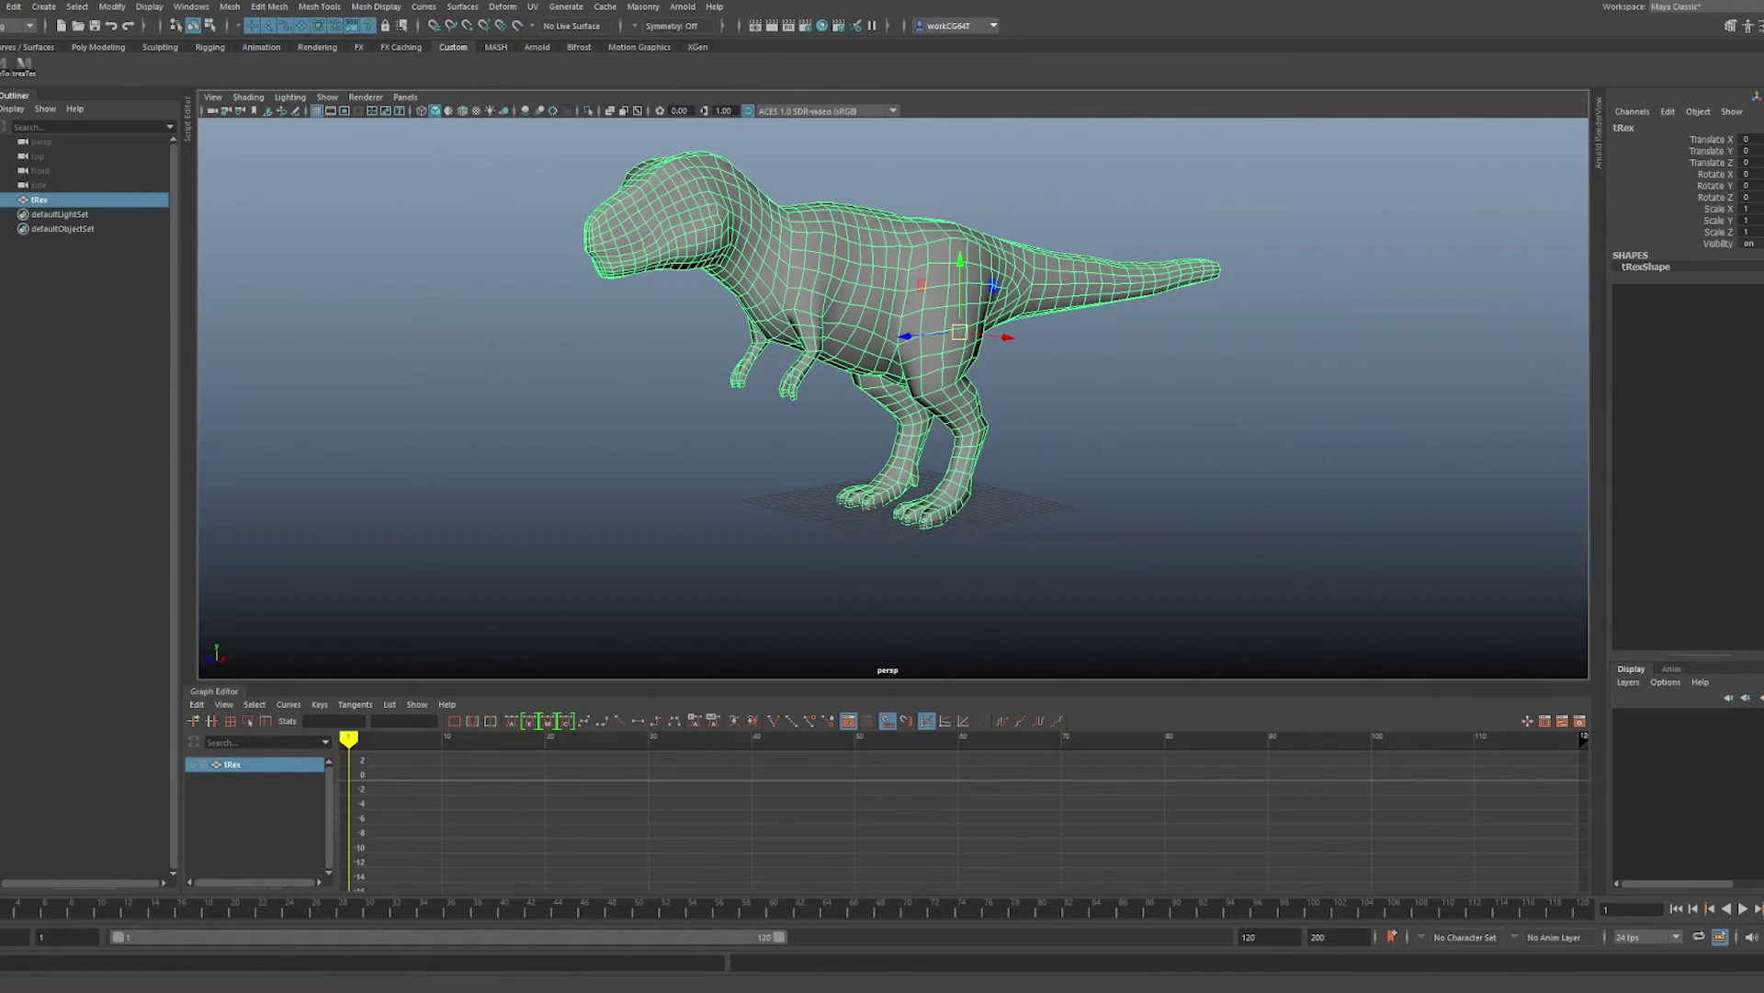
click(1084, 409)
alt+drag(977, 306, 1016, 387)
click(942, 274)
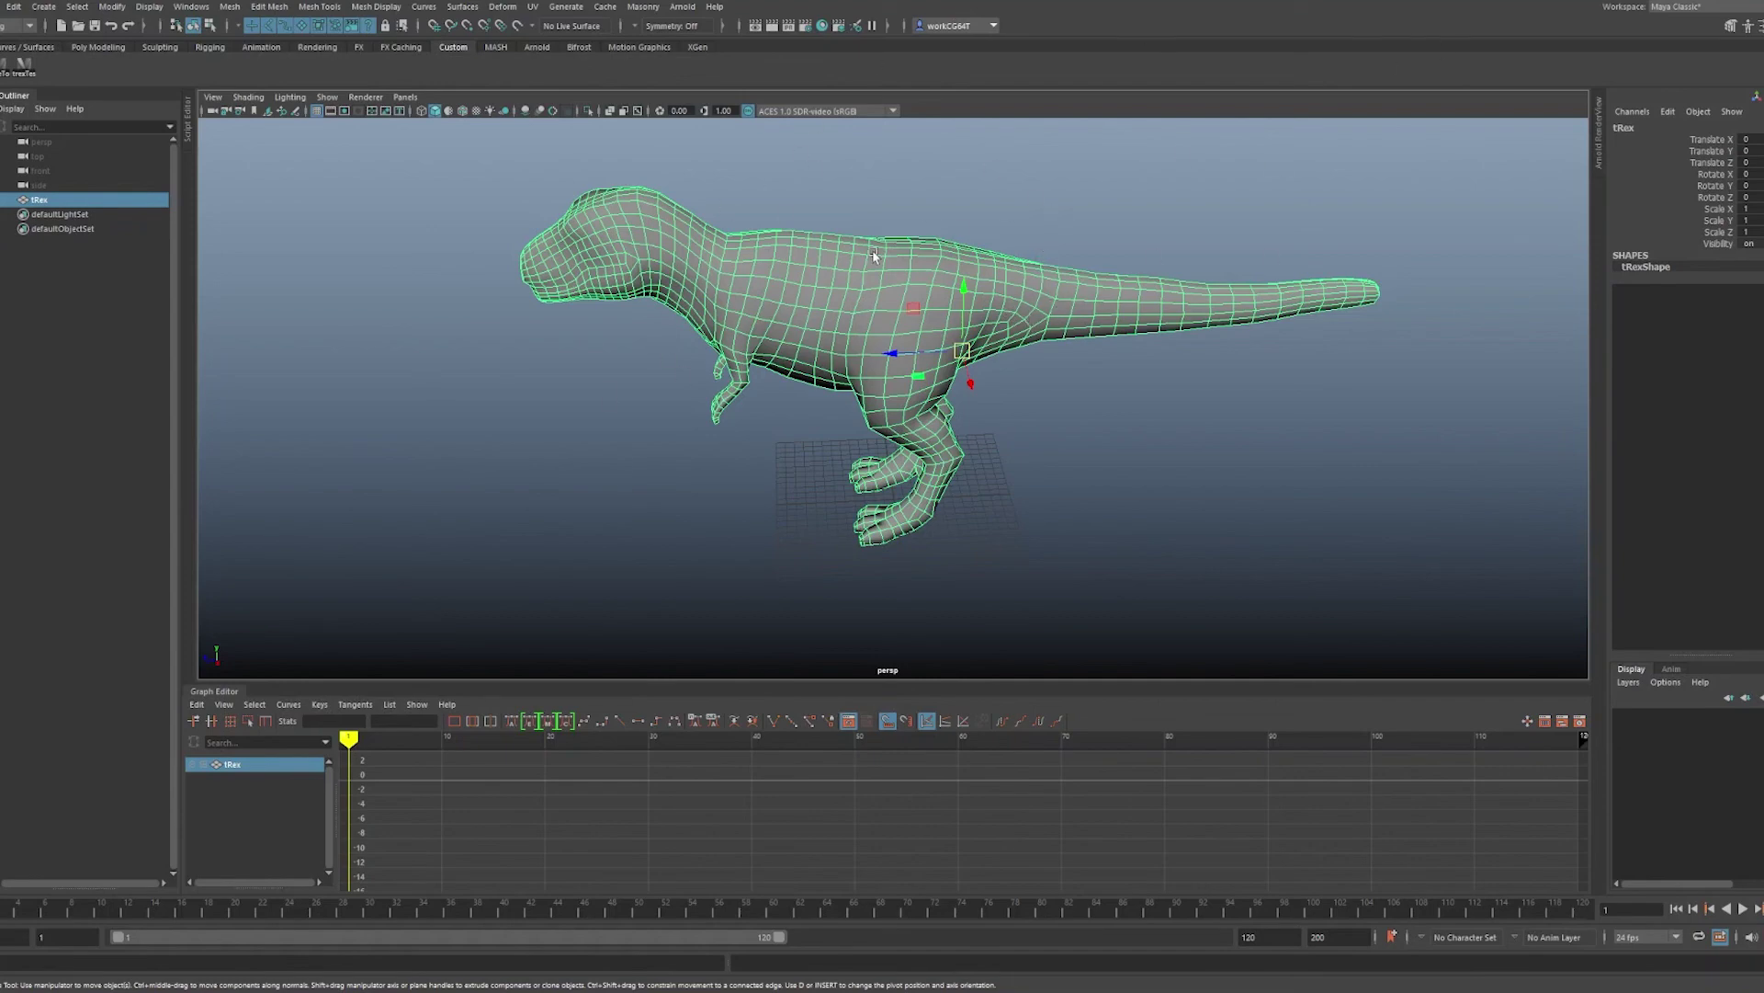
alt+drag(874, 257, 927, 473)
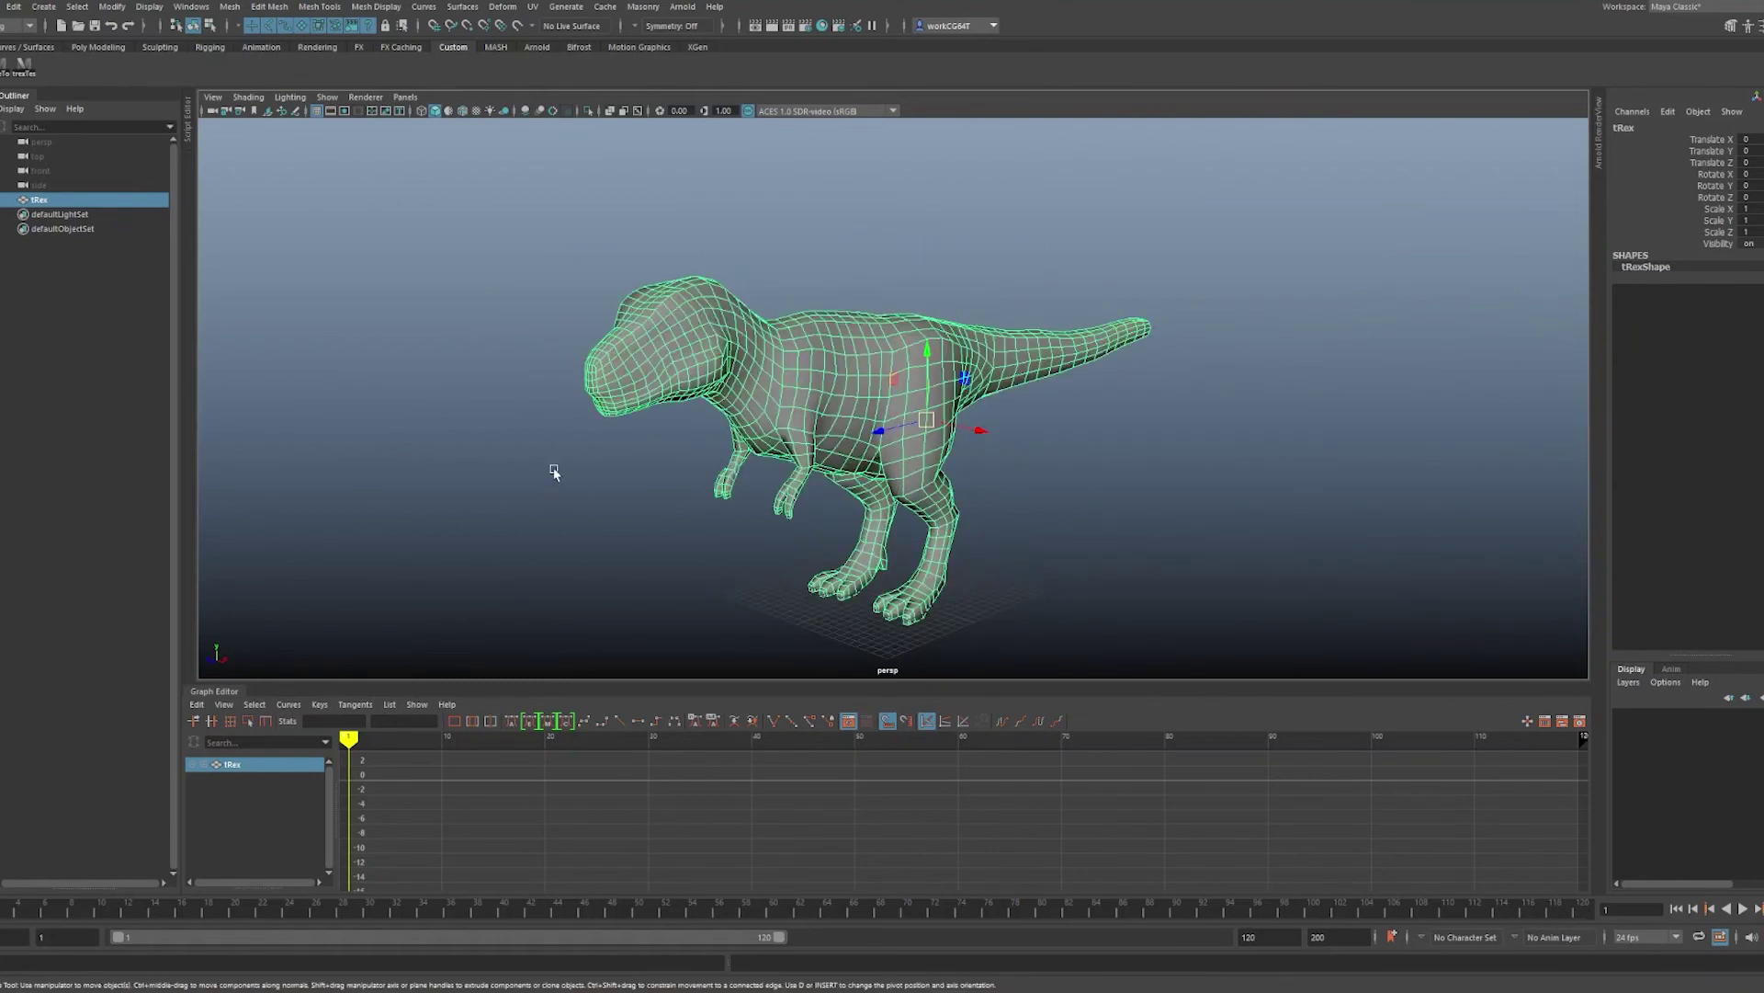
alt+drag(554, 471, 831, 578)
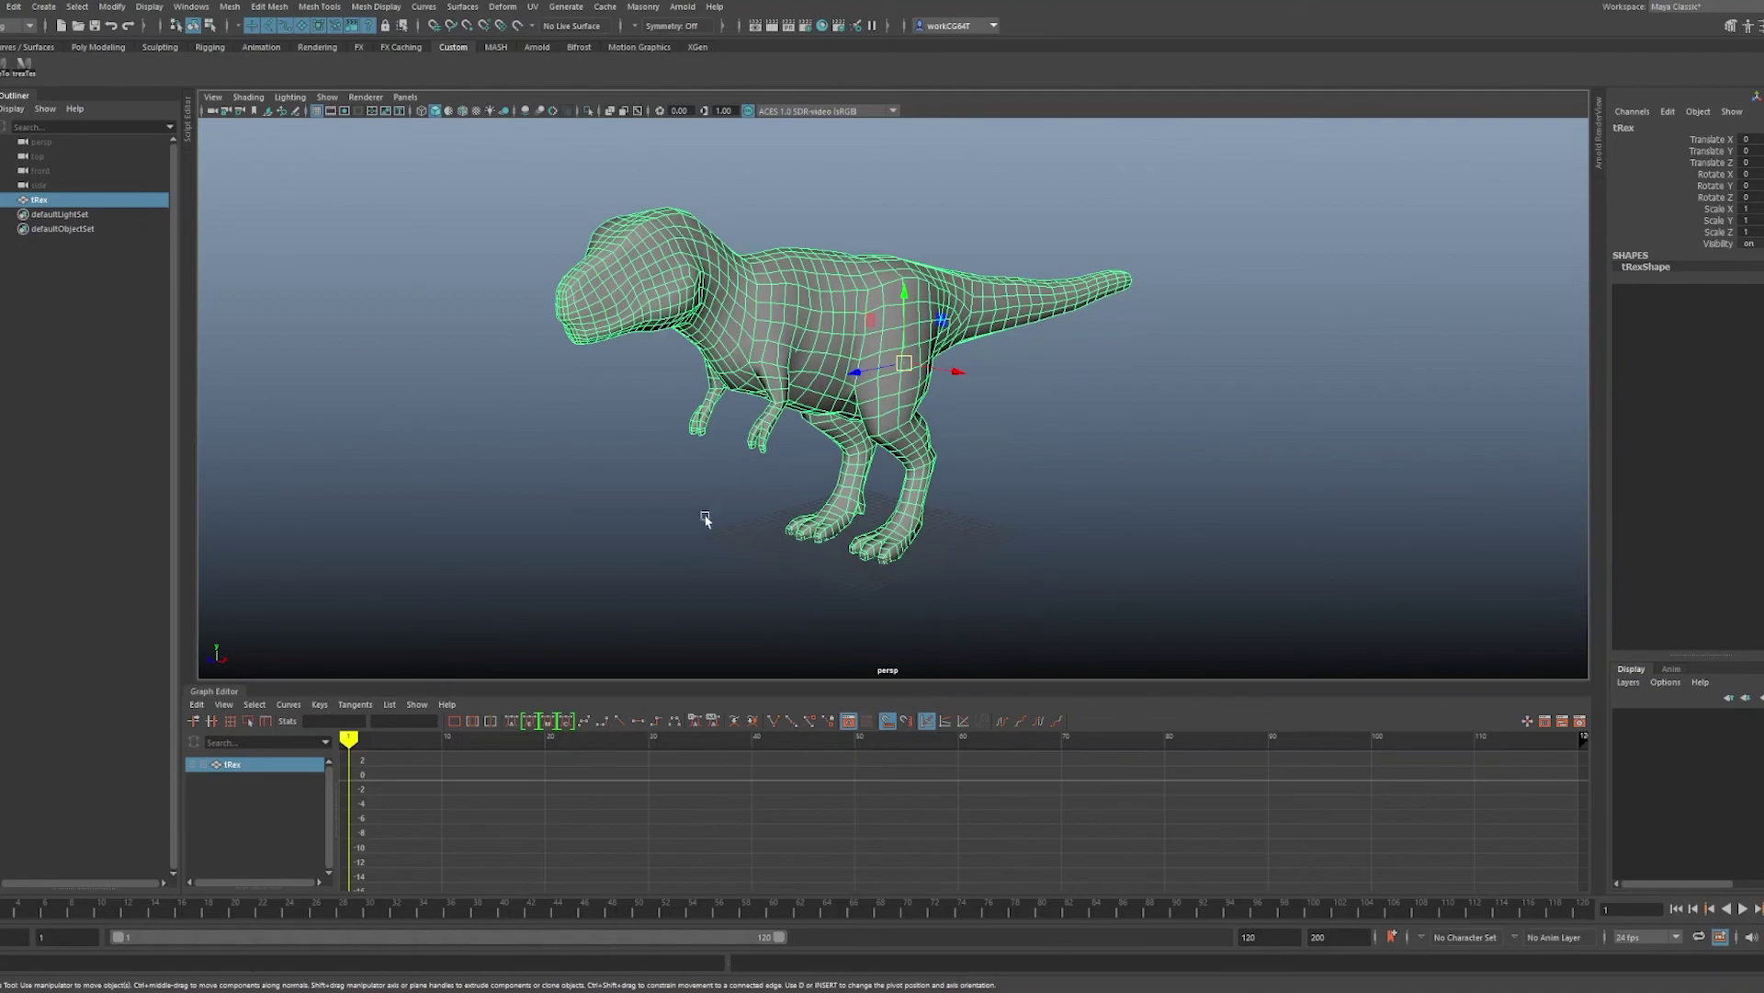
click(660, 493)
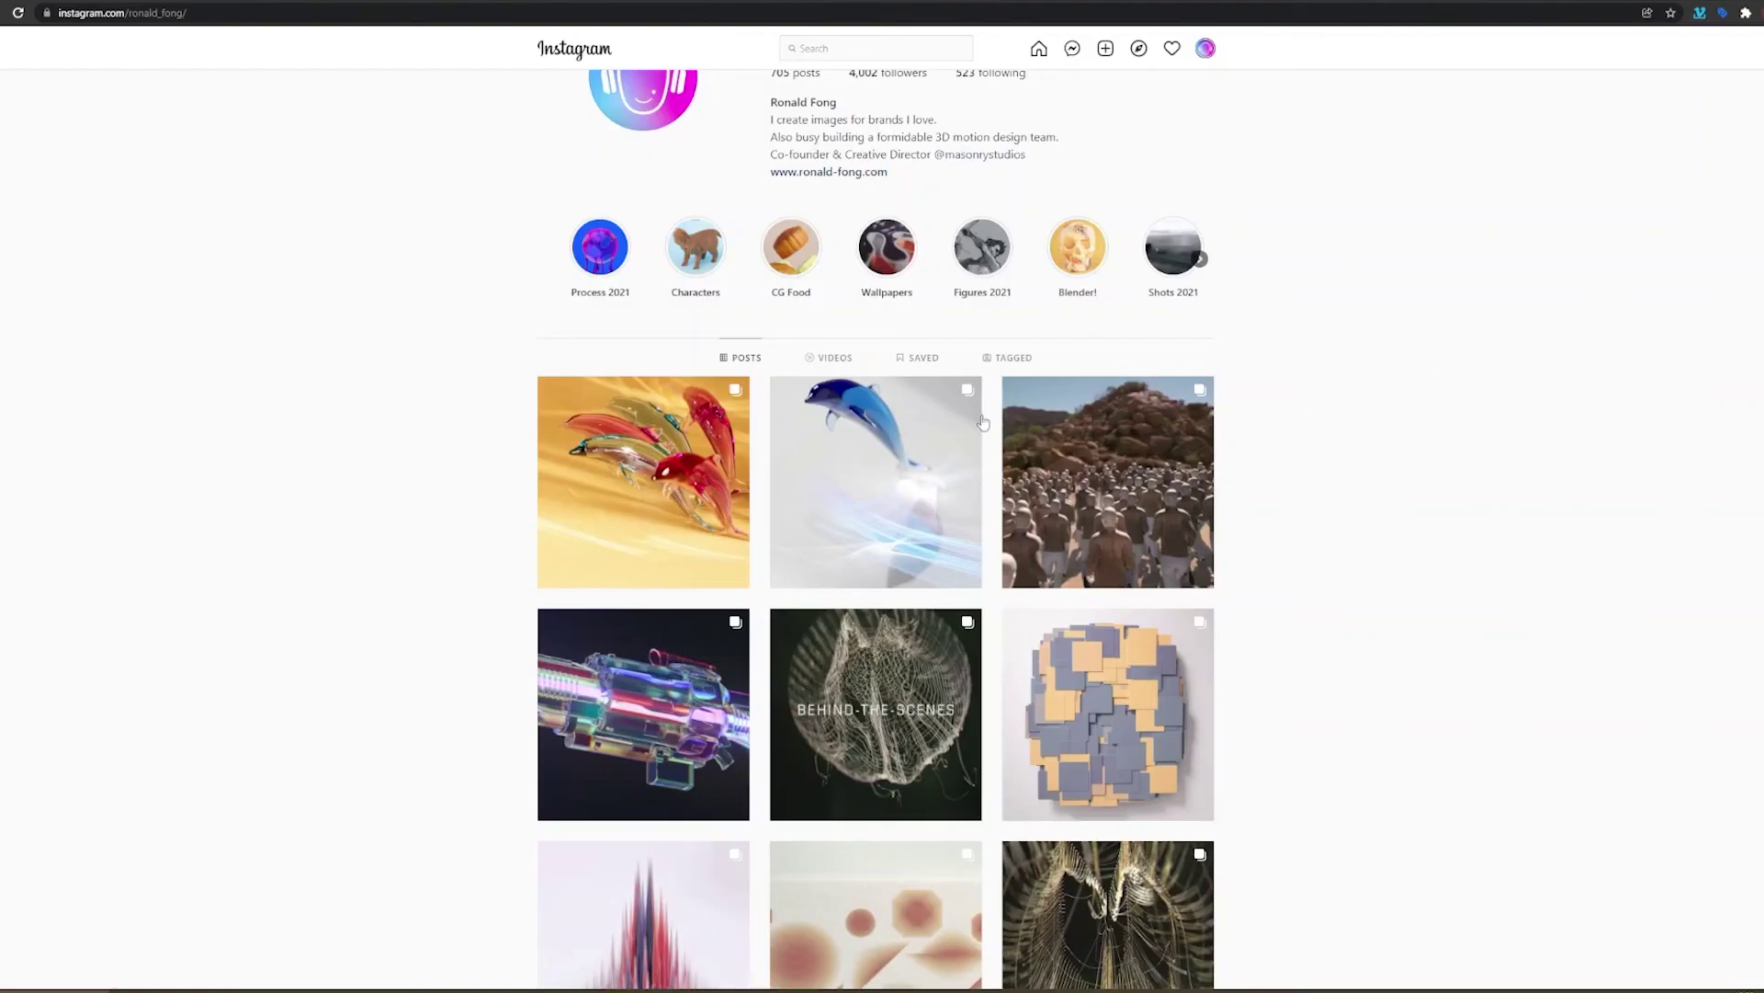
- Switch to the Instagram profile in the browser and view the rainbow glass laser gun post and its next image
scroll(604, 331, down, 5)
scroll(604, 331, up, 6)
scroll(625, 413, down, 3)
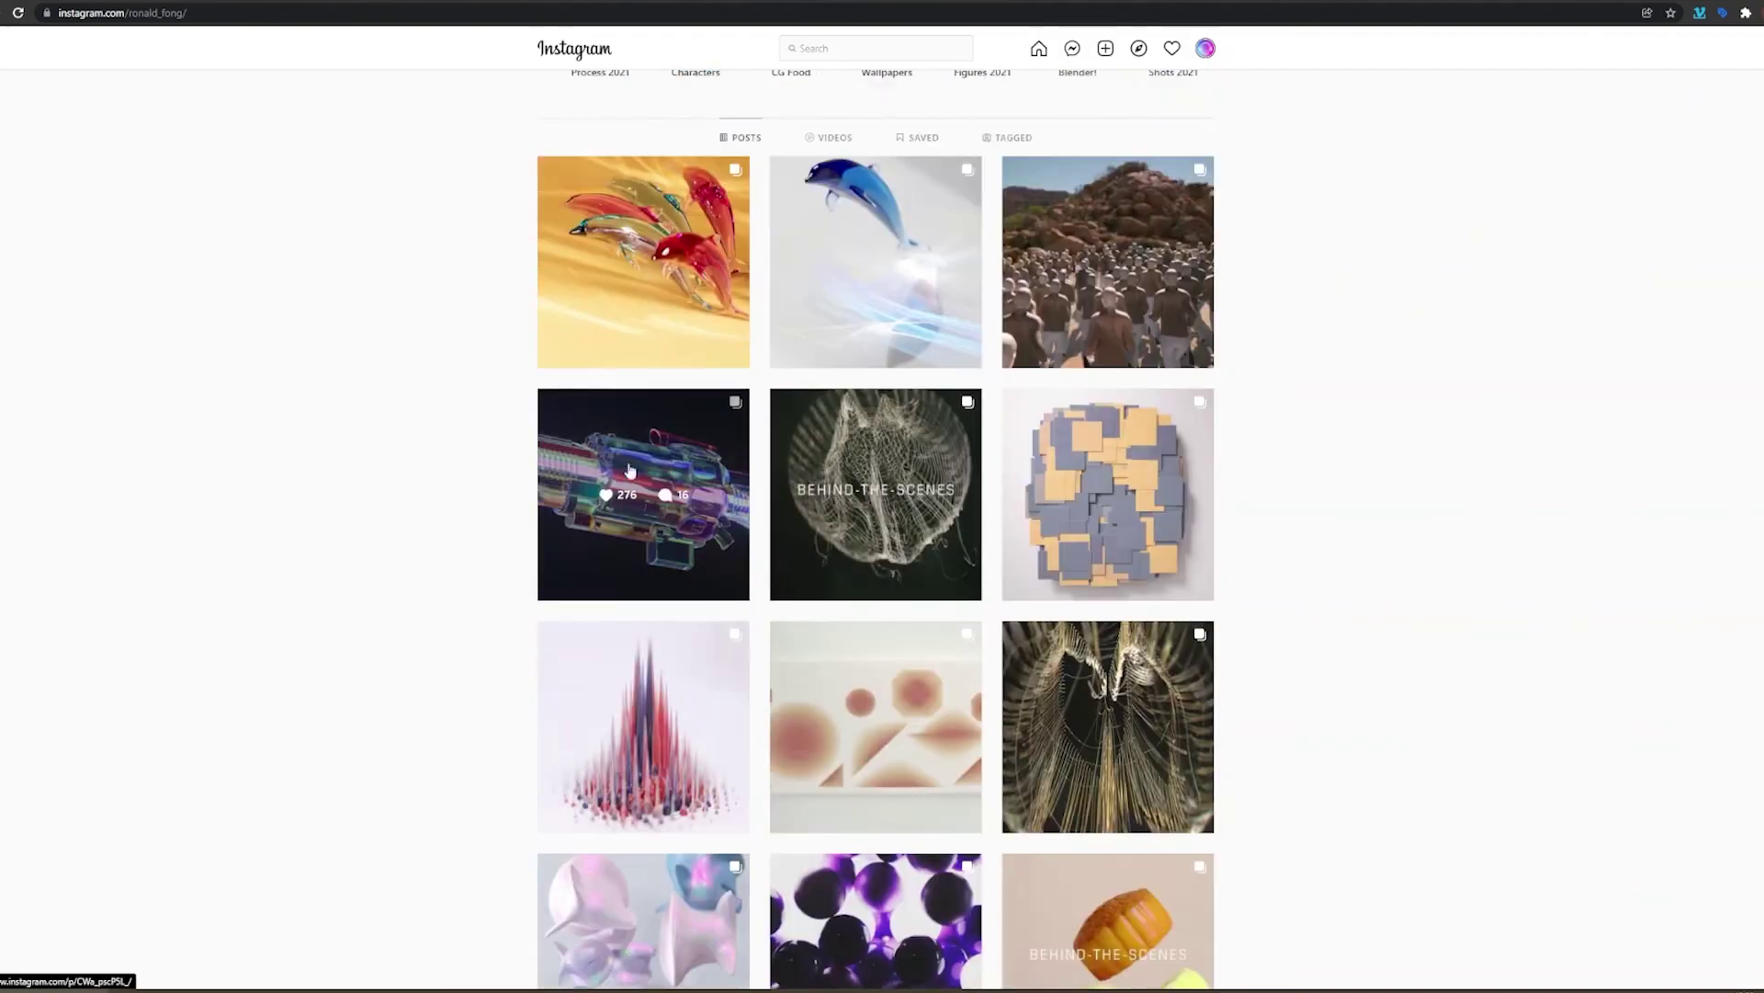
click(634, 496)
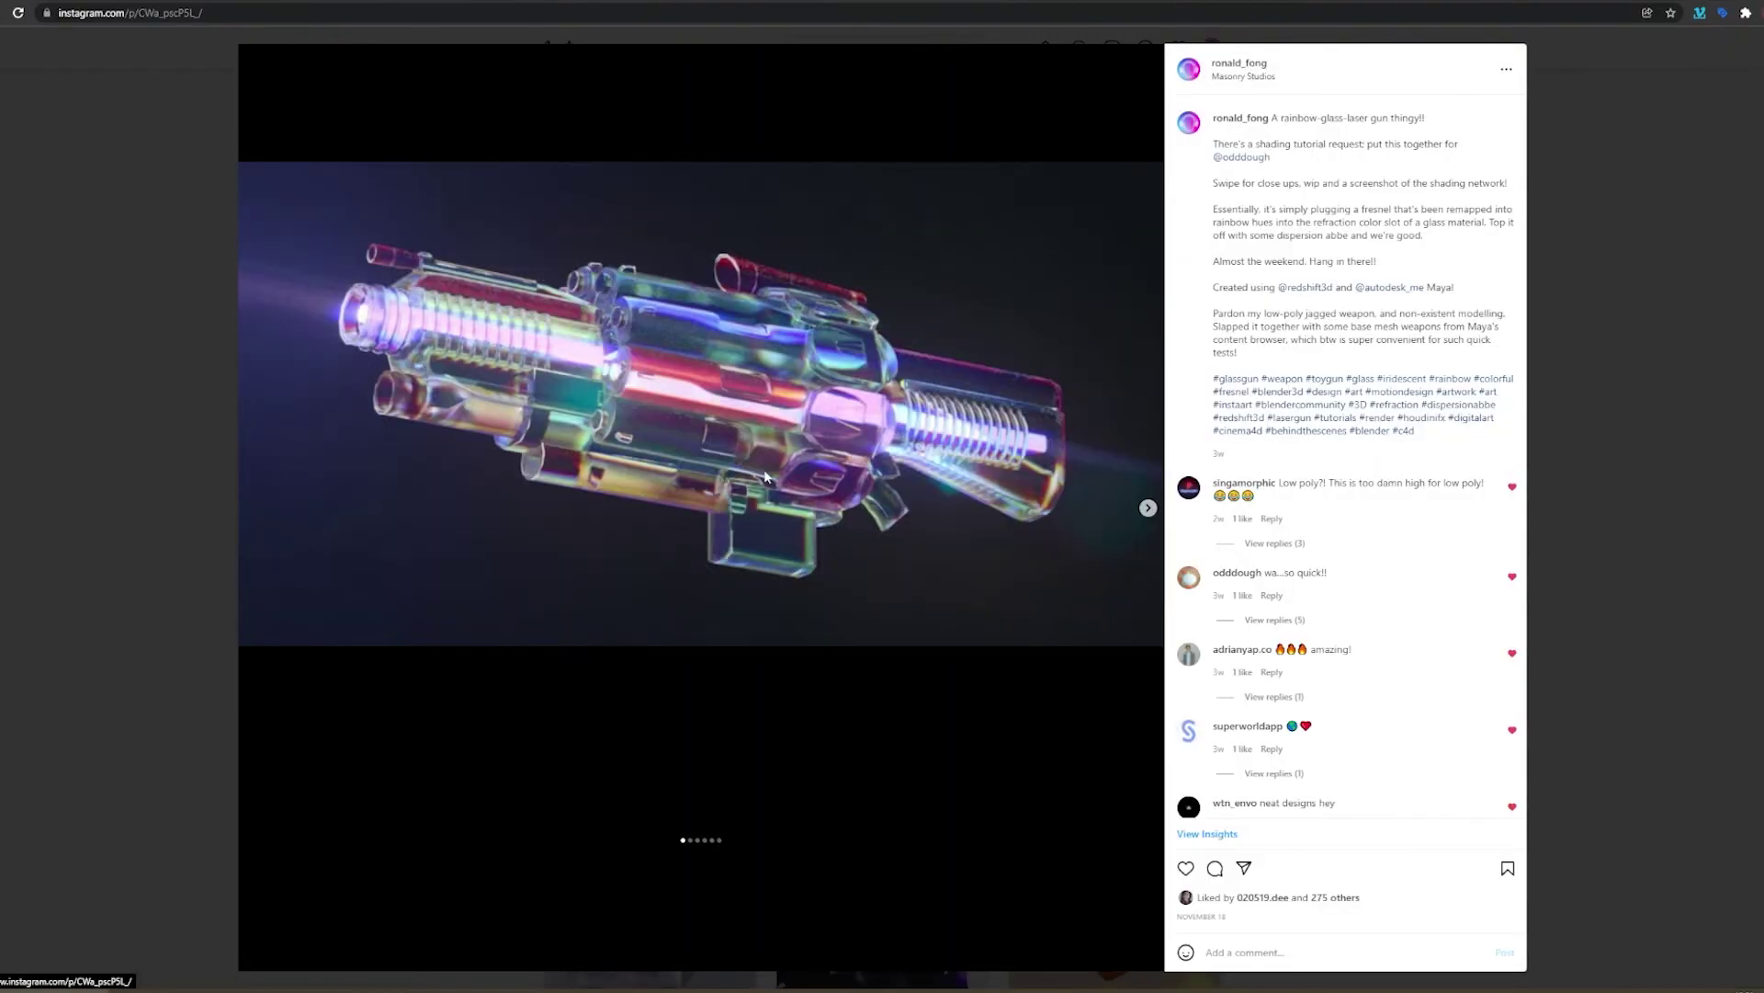
click(1148, 509)
click(1636, 575)
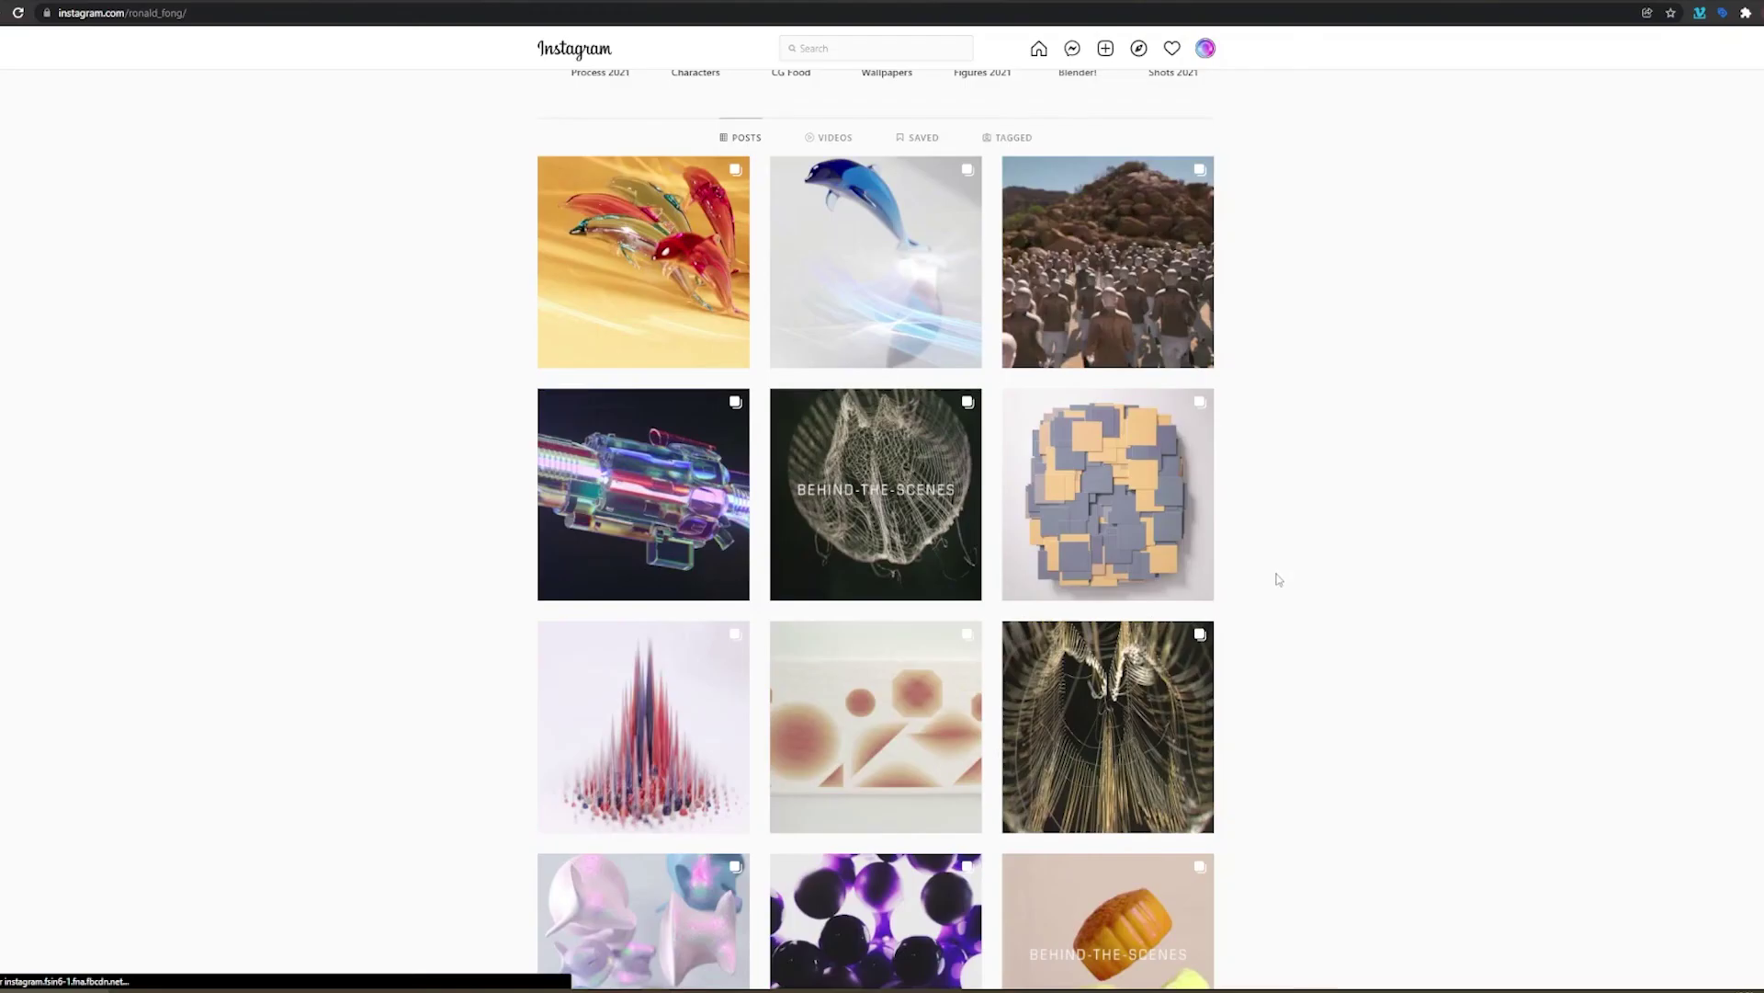
- View the behind-the-scenes spider web post and read its numbered process breakdown
click(919, 468)
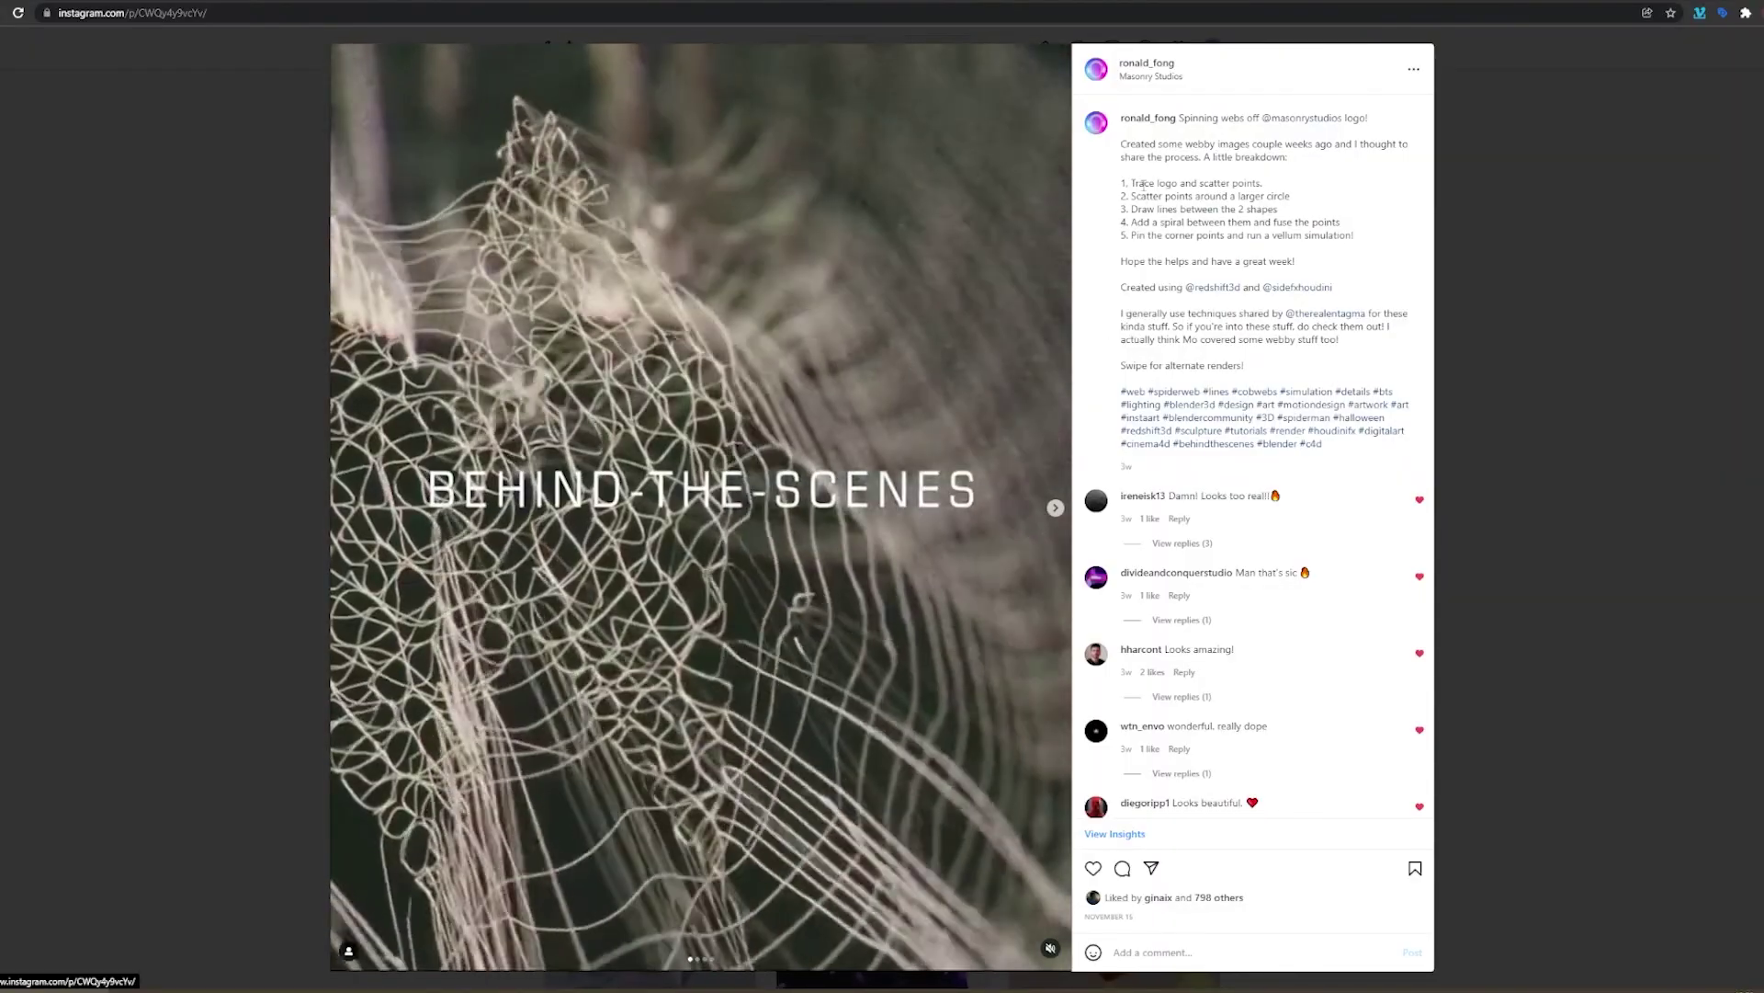
drag(1131, 184, 1180, 210)
click(1185, 211)
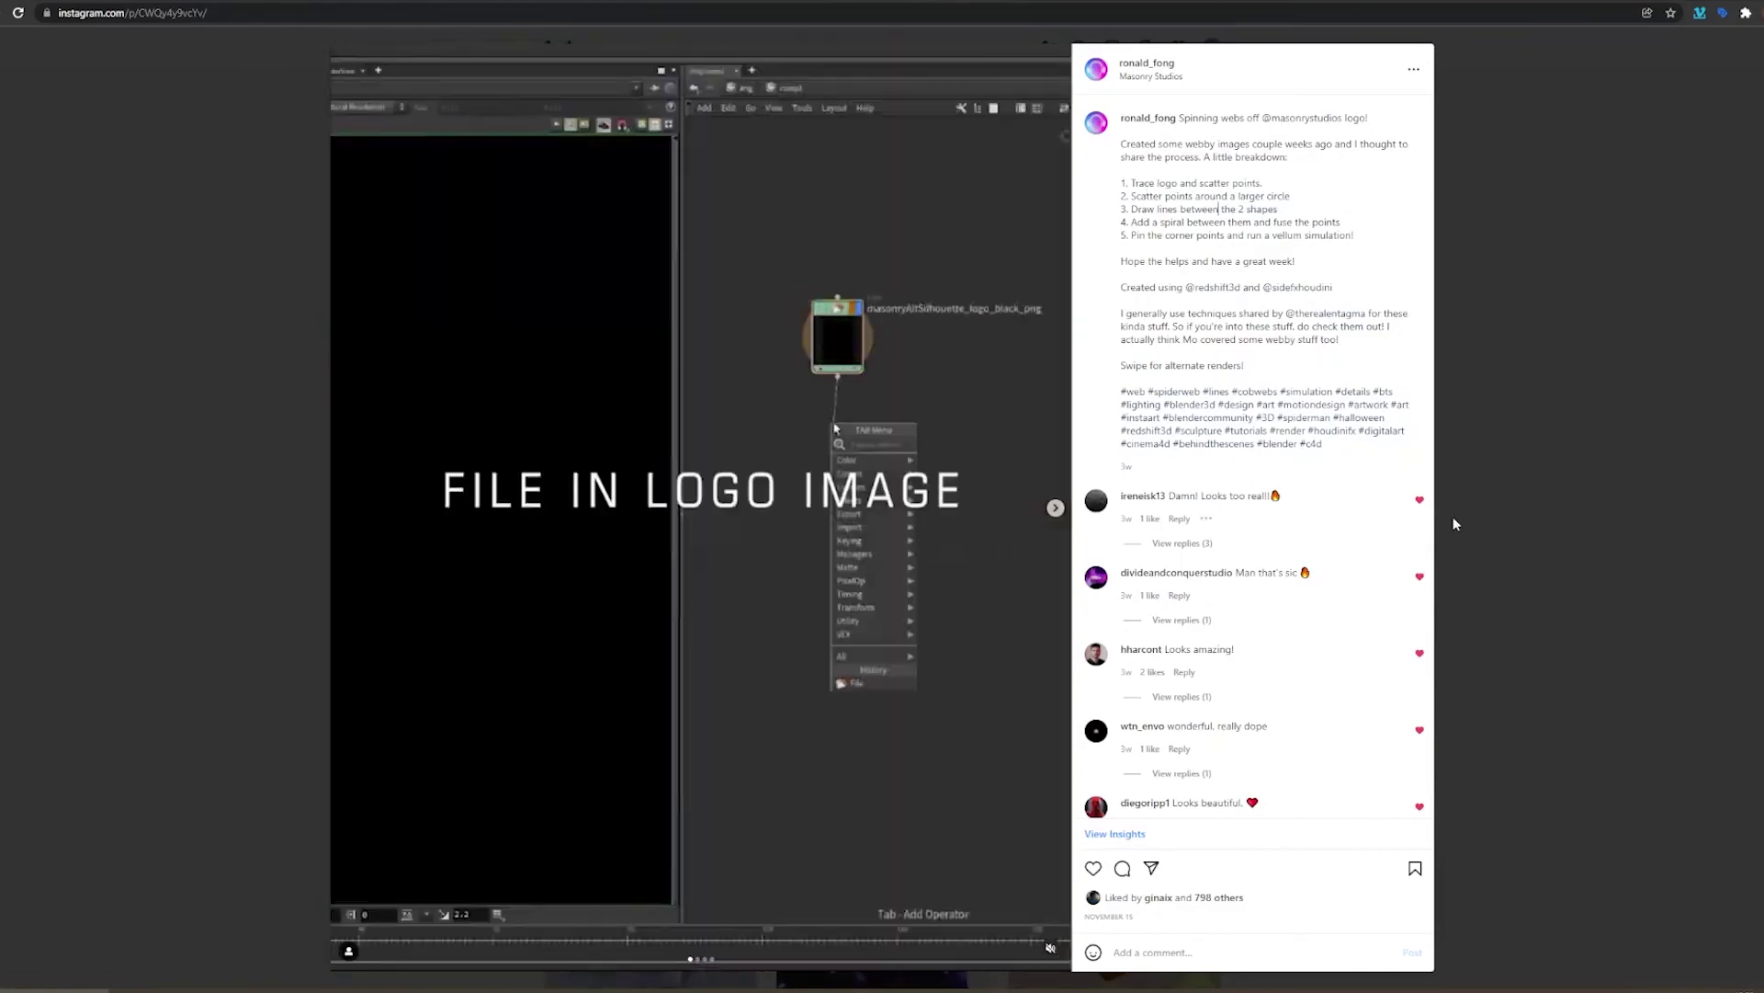
click(1581, 580)
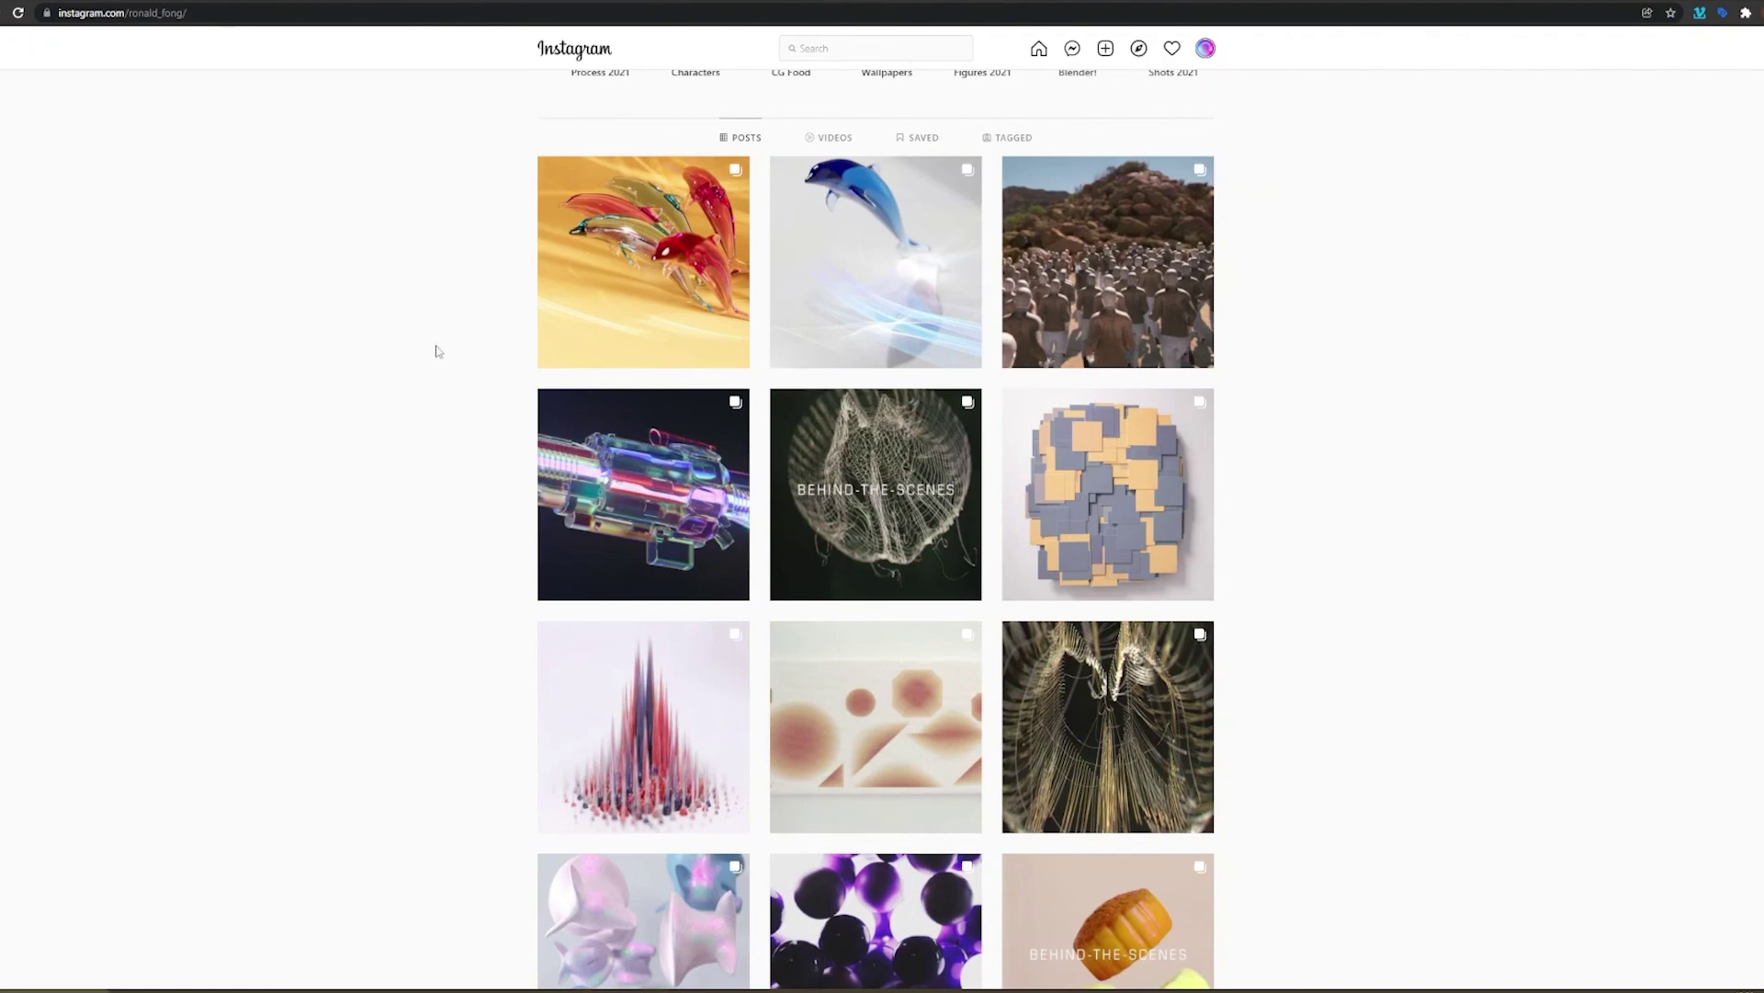
- Browse the older Instagram posts and look through the work shown on the artist's portfolio website
scroll(914, 298, down, 7)
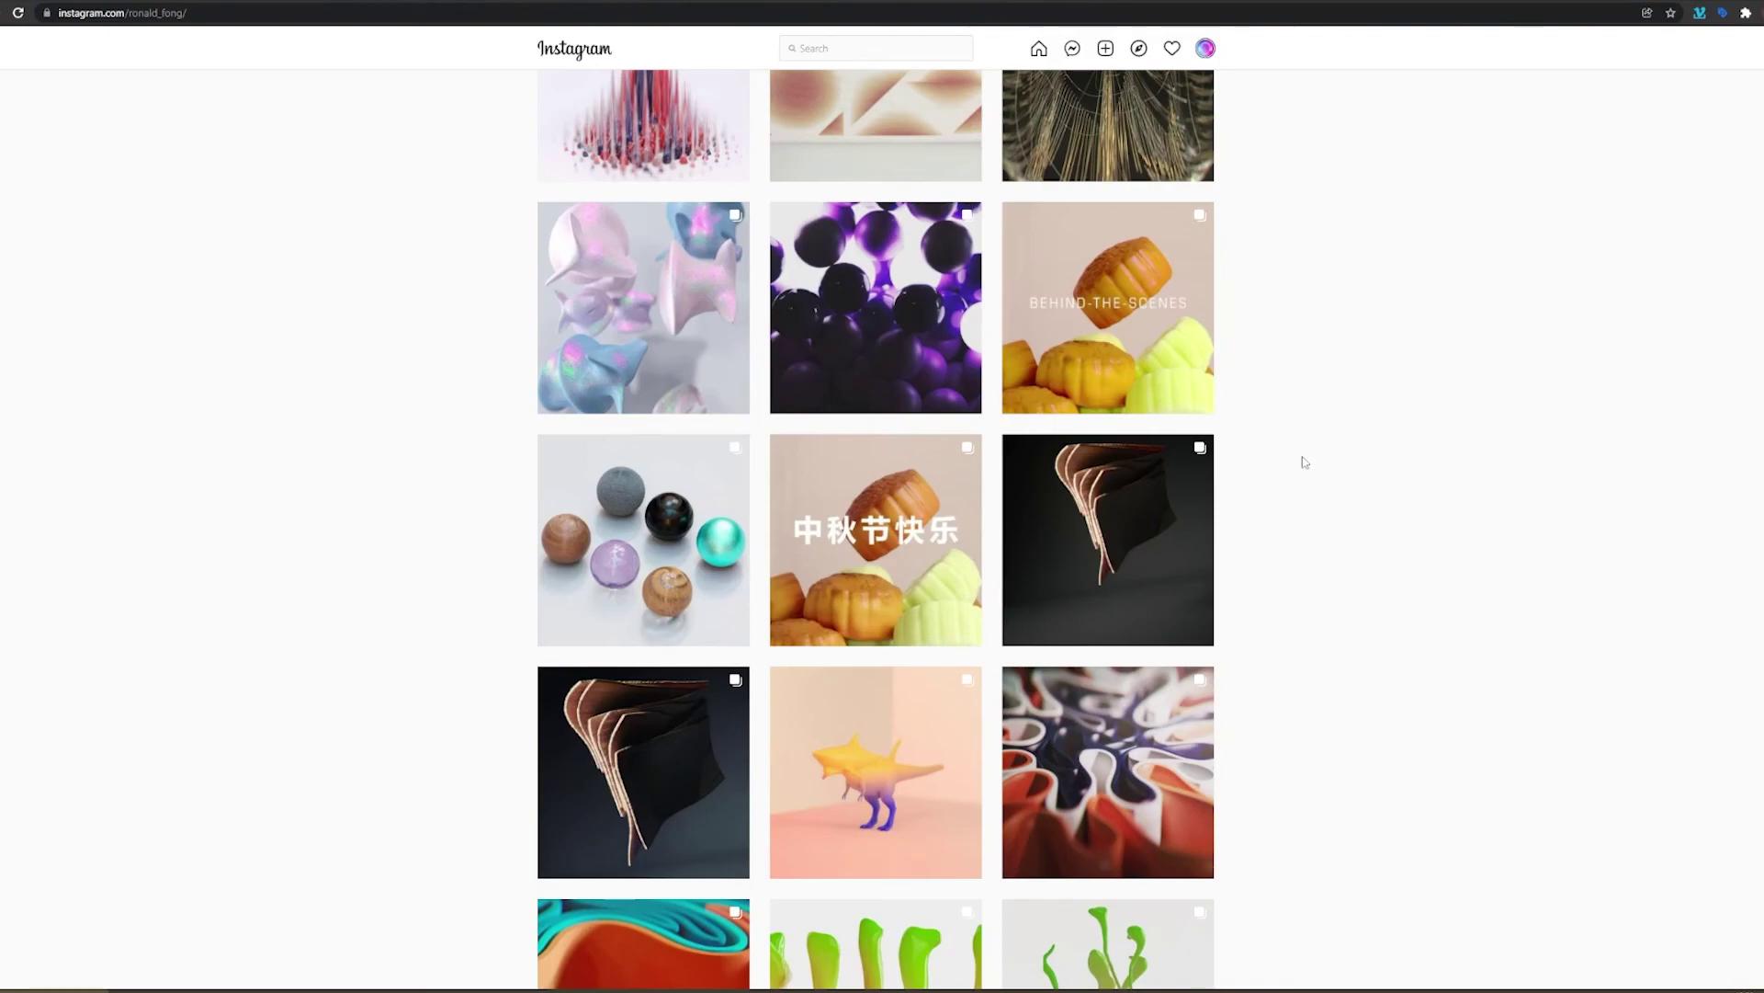
scroll(1305, 462, down, 6)
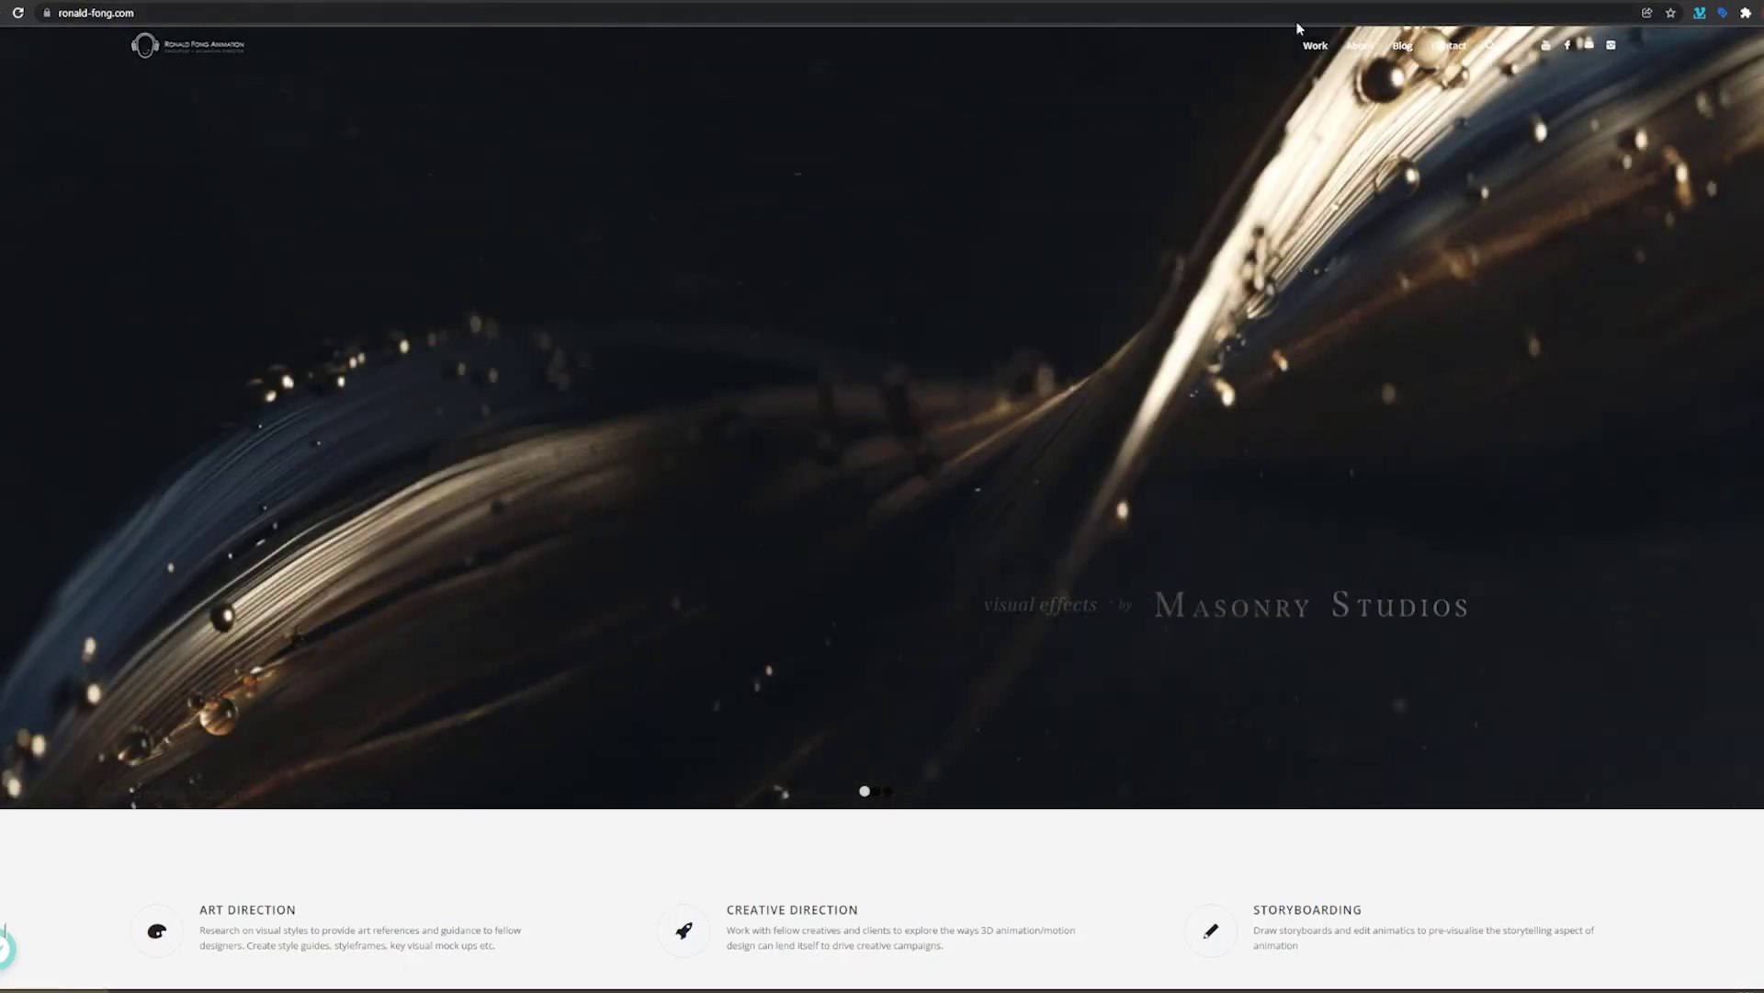
scroll(1350, 83, down, 6)
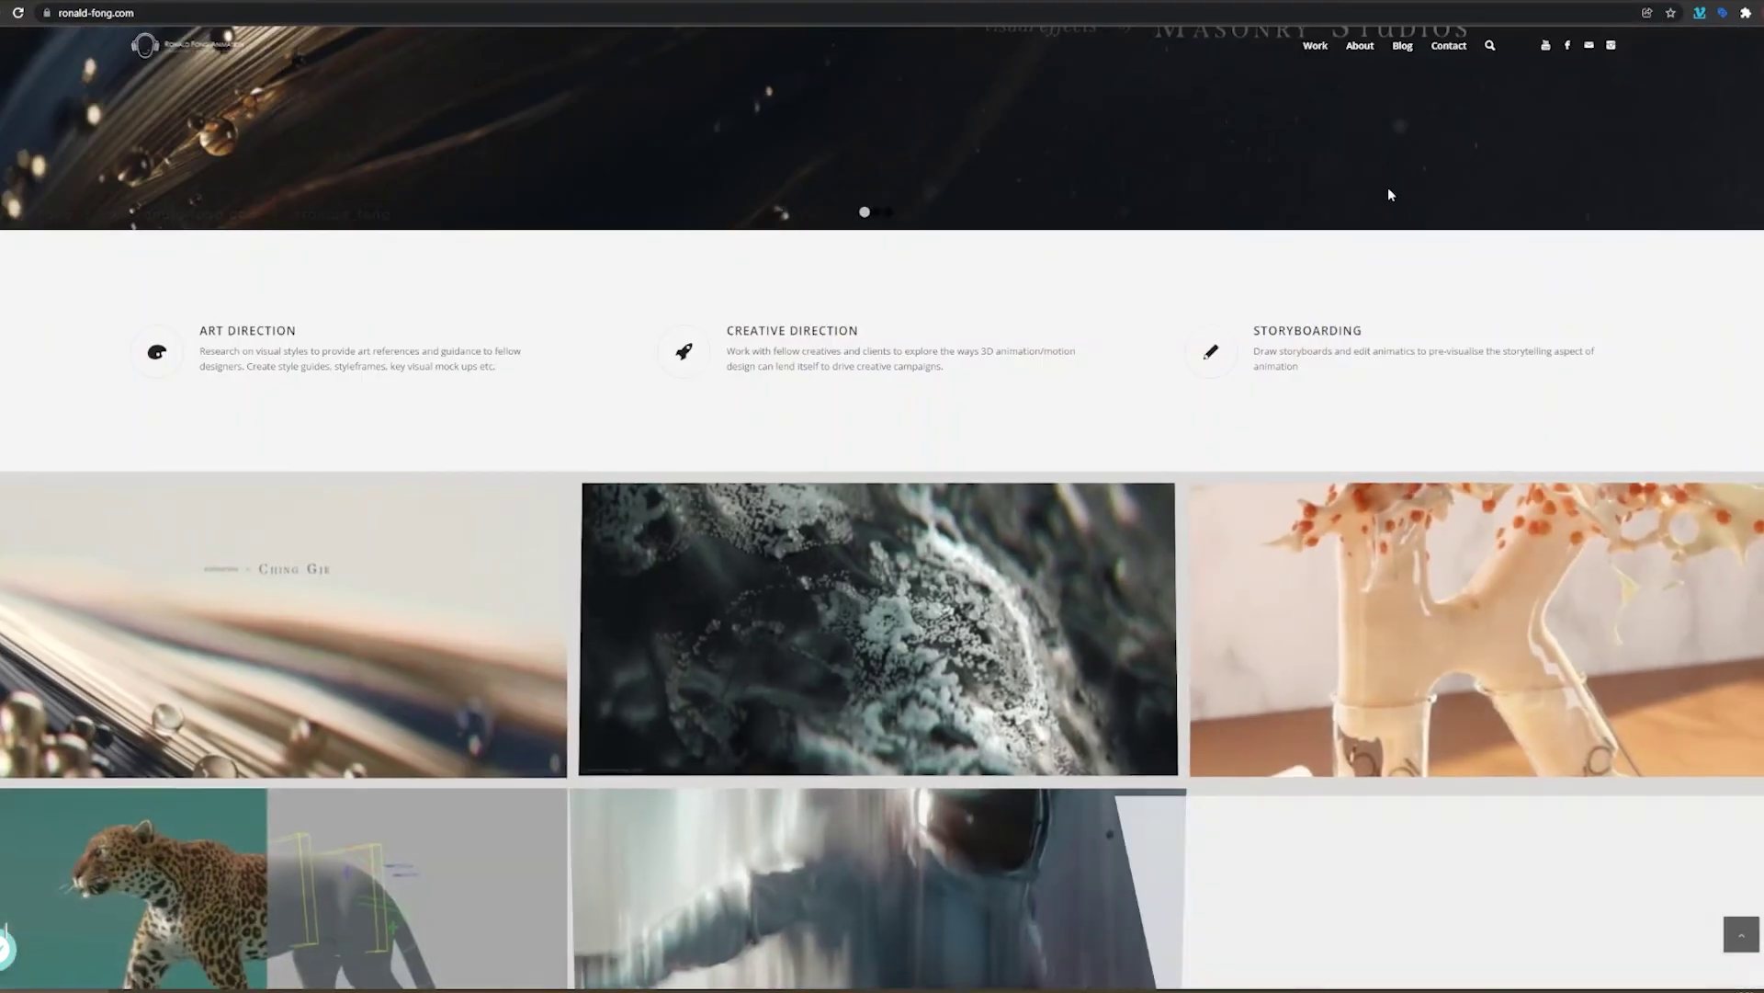
- Open the portfolio website's blog and go to the post "Iridescent Glass Material in Redshift"
scroll(1389, 147, up, 4)
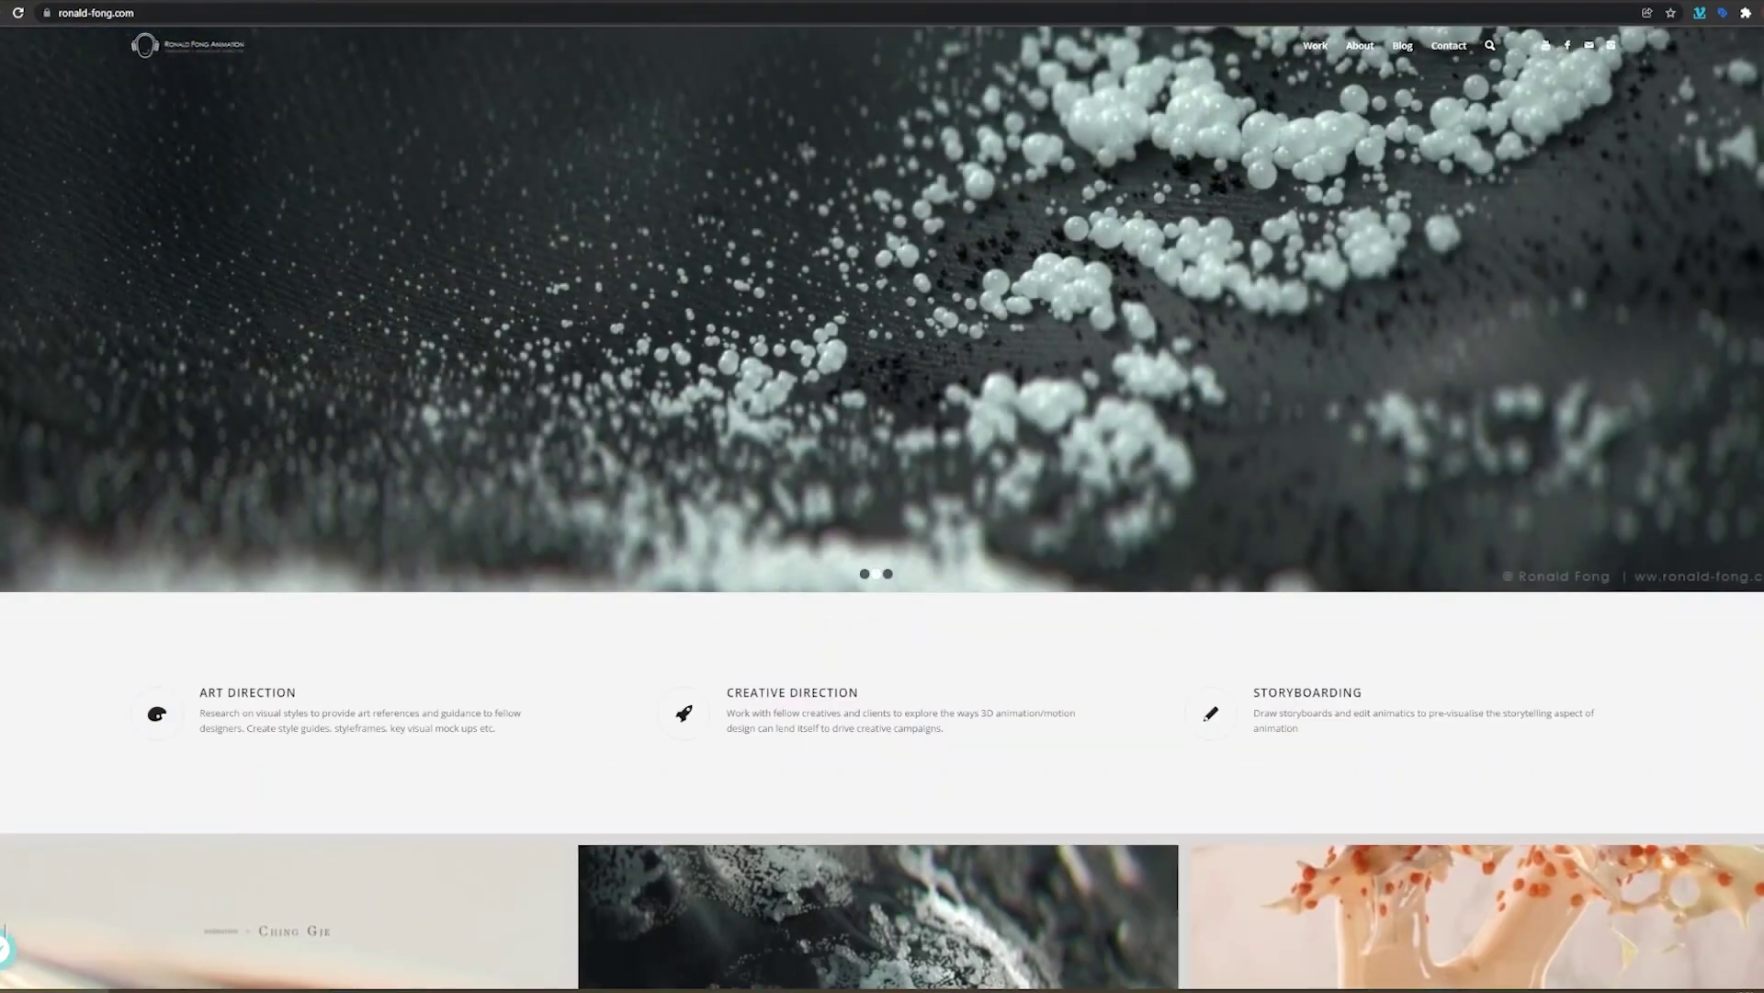
click(1402, 46)
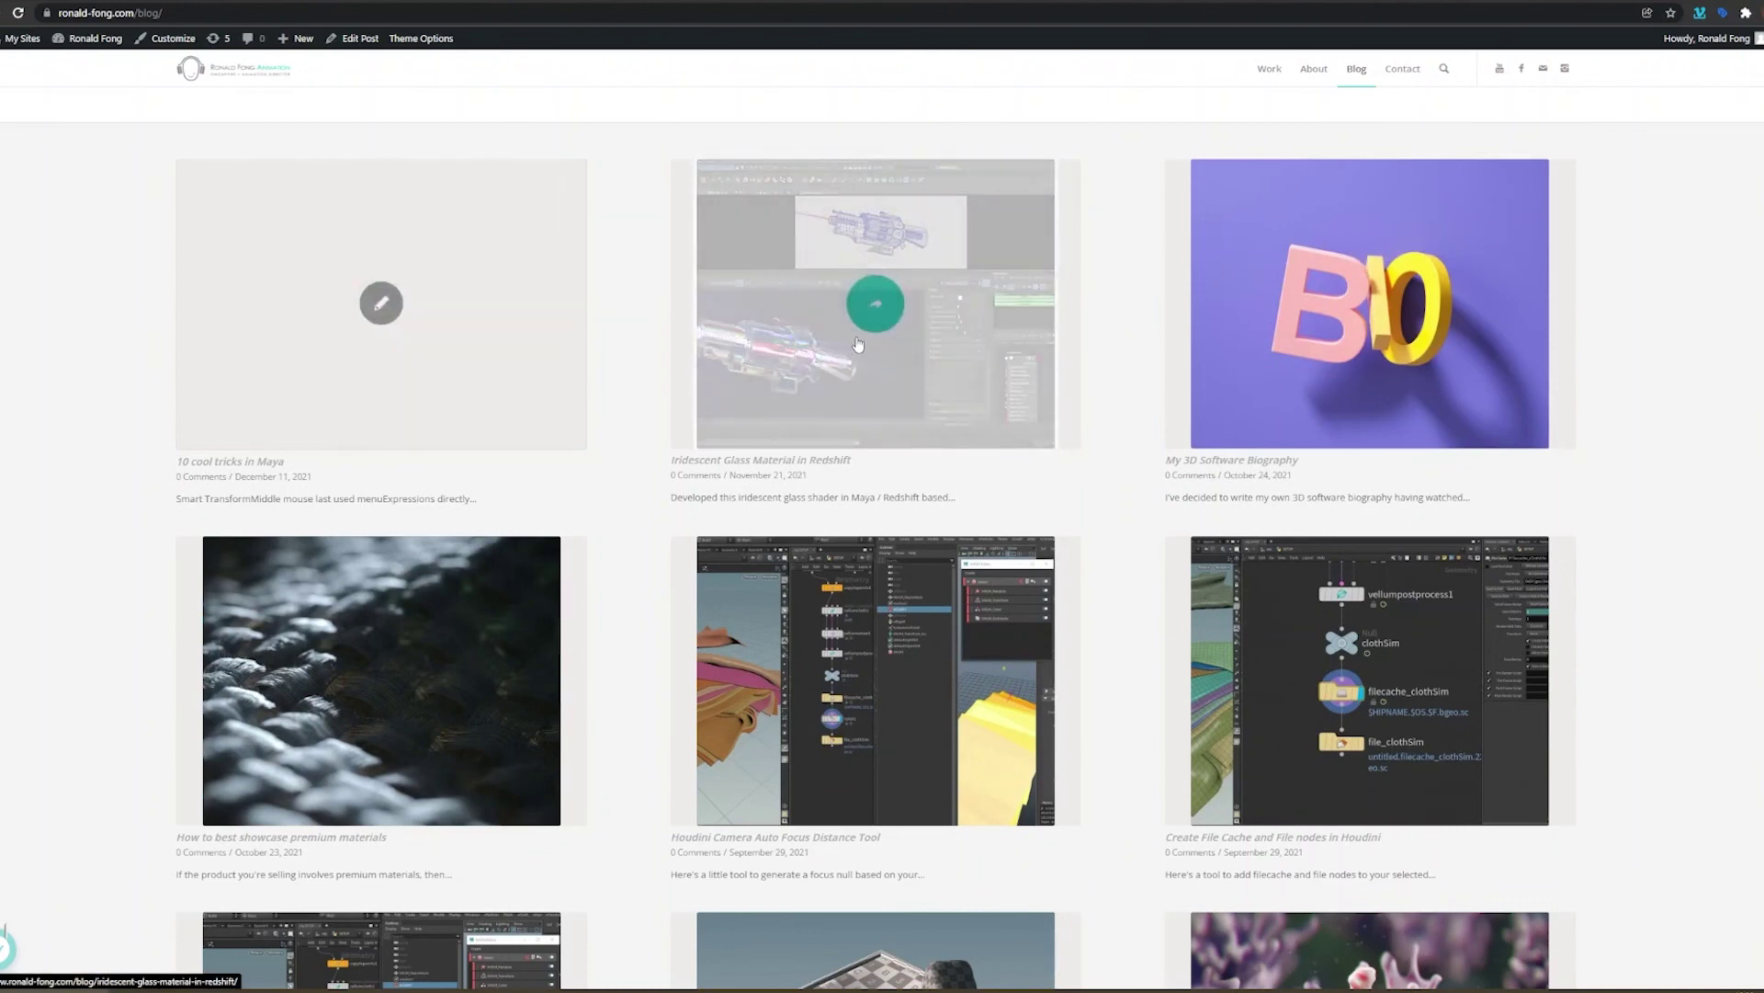
click(858, 340)
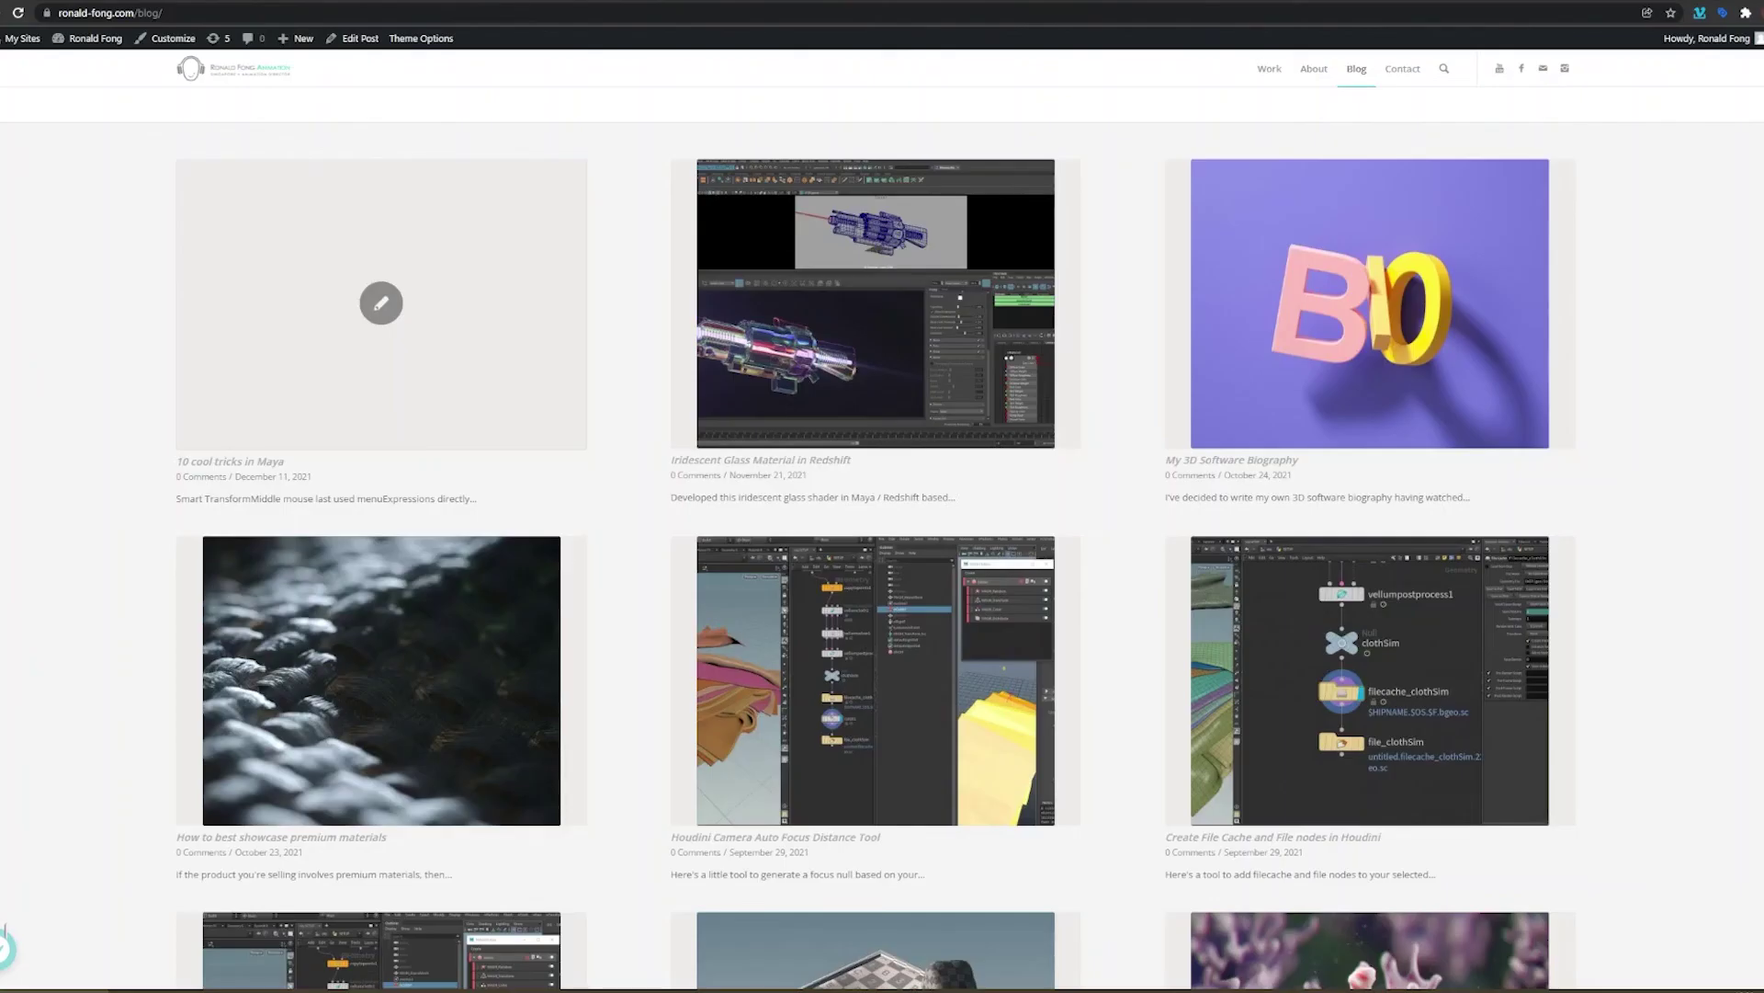
- Read the post's material instructions, view the laser gun renders, and enlarge the shader node graph image before closing it
scroll(702, 397, down, 4)
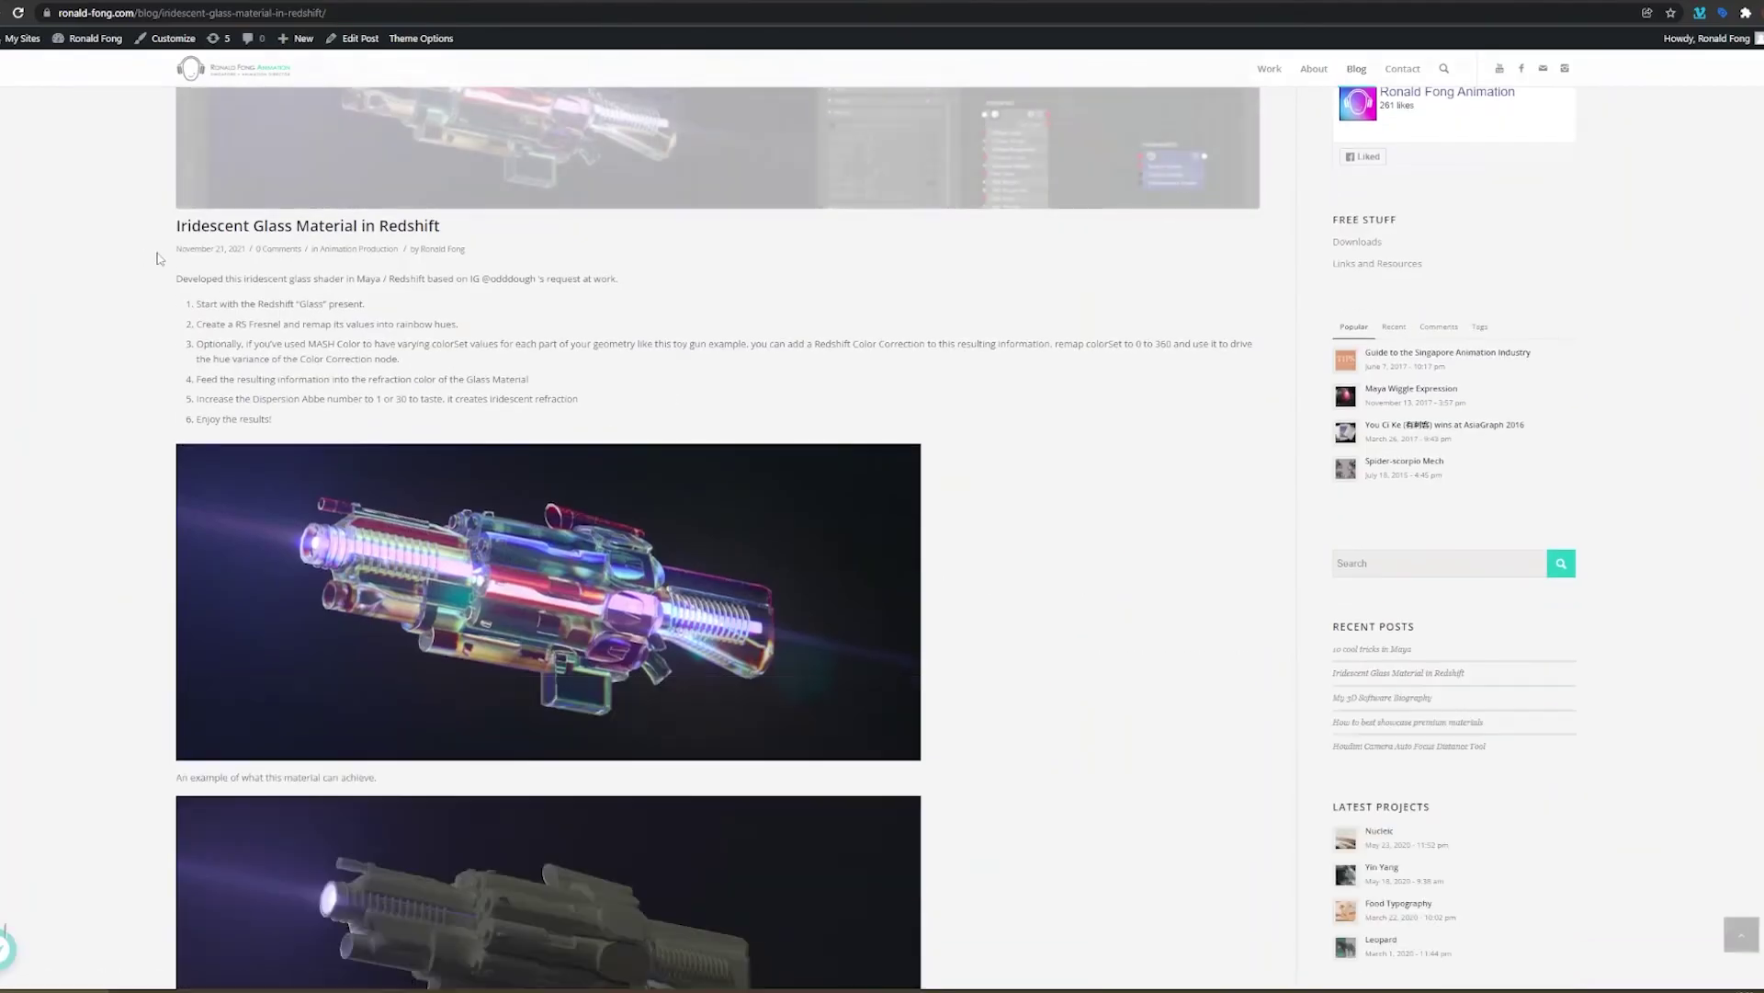
scroll(551, 340, down, 4)
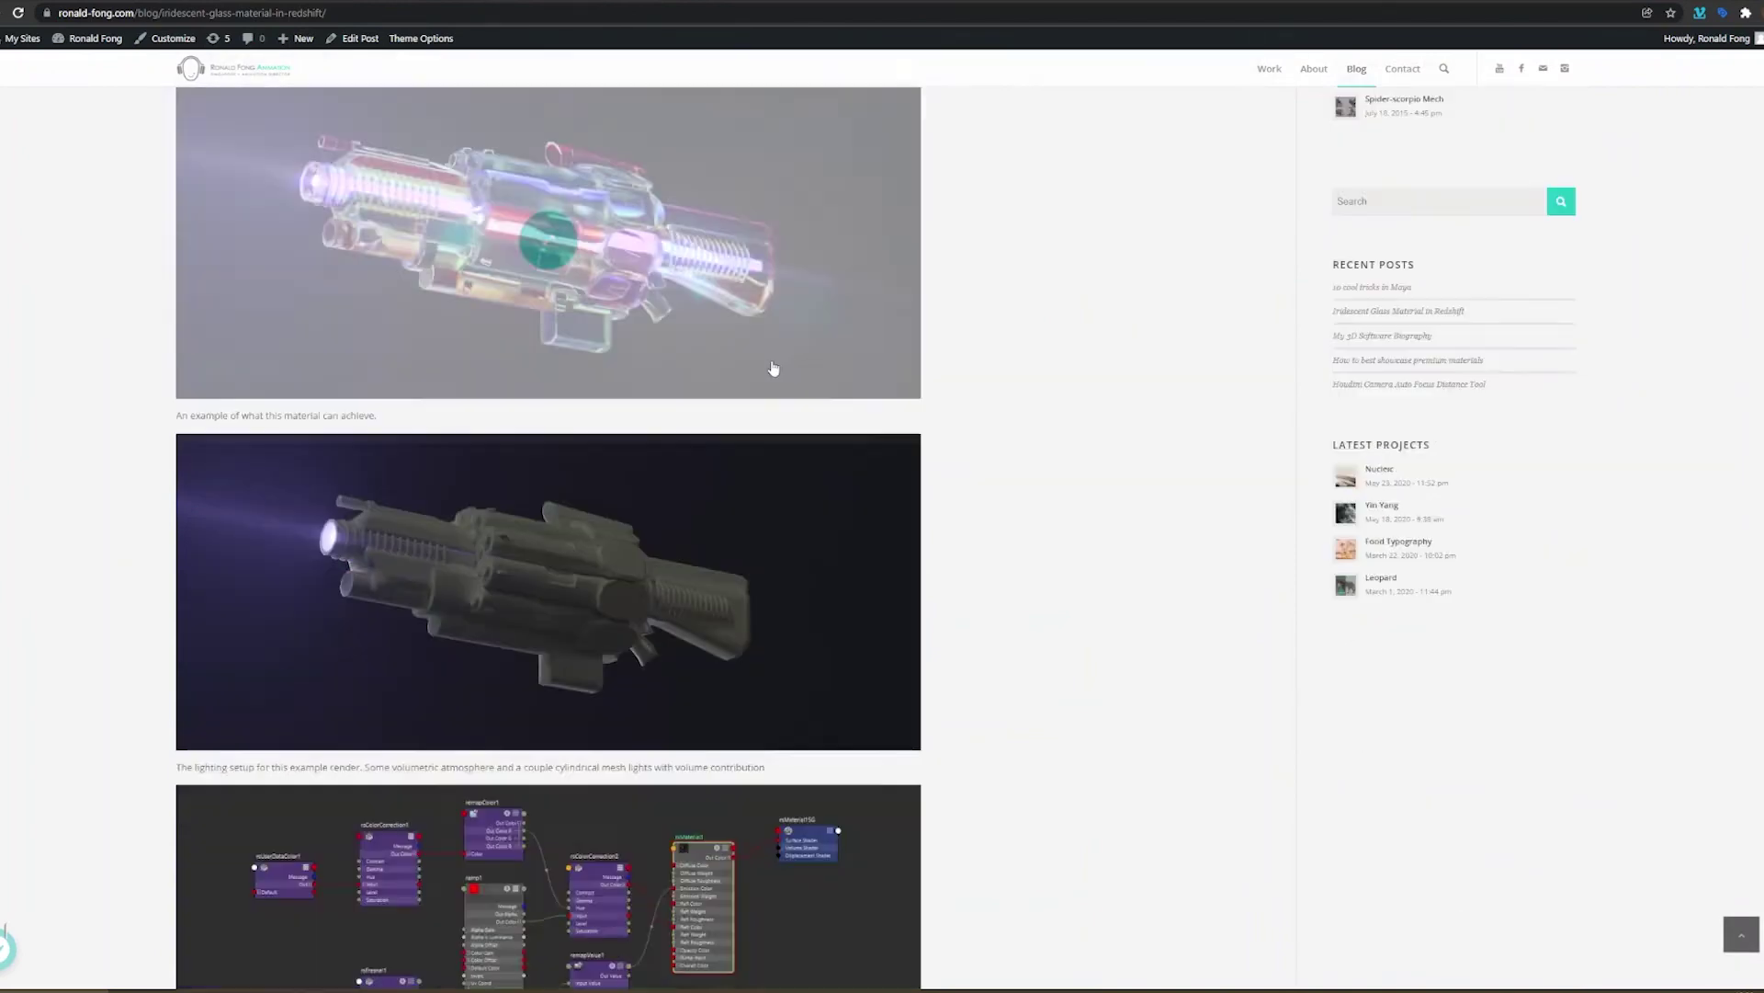
scroll(776, 367, up, 5)
scroll(512, 362, down, 5)
scroll(773, 533, down, 3)
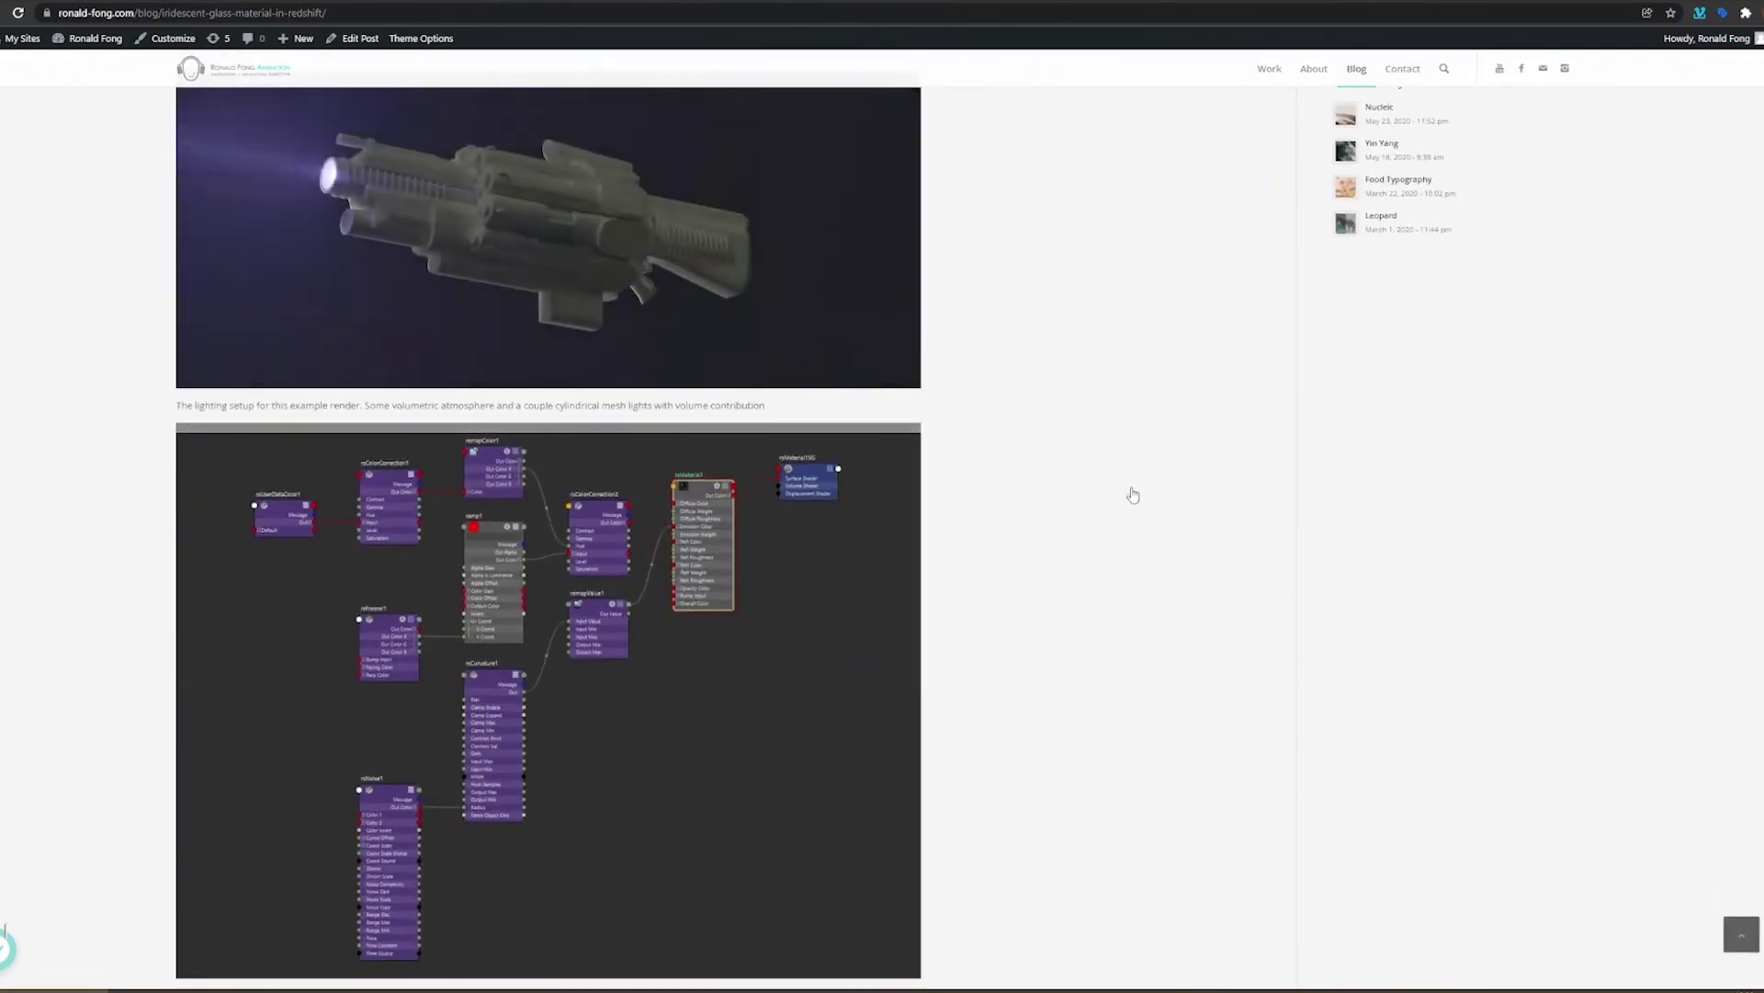
click(827, 551)
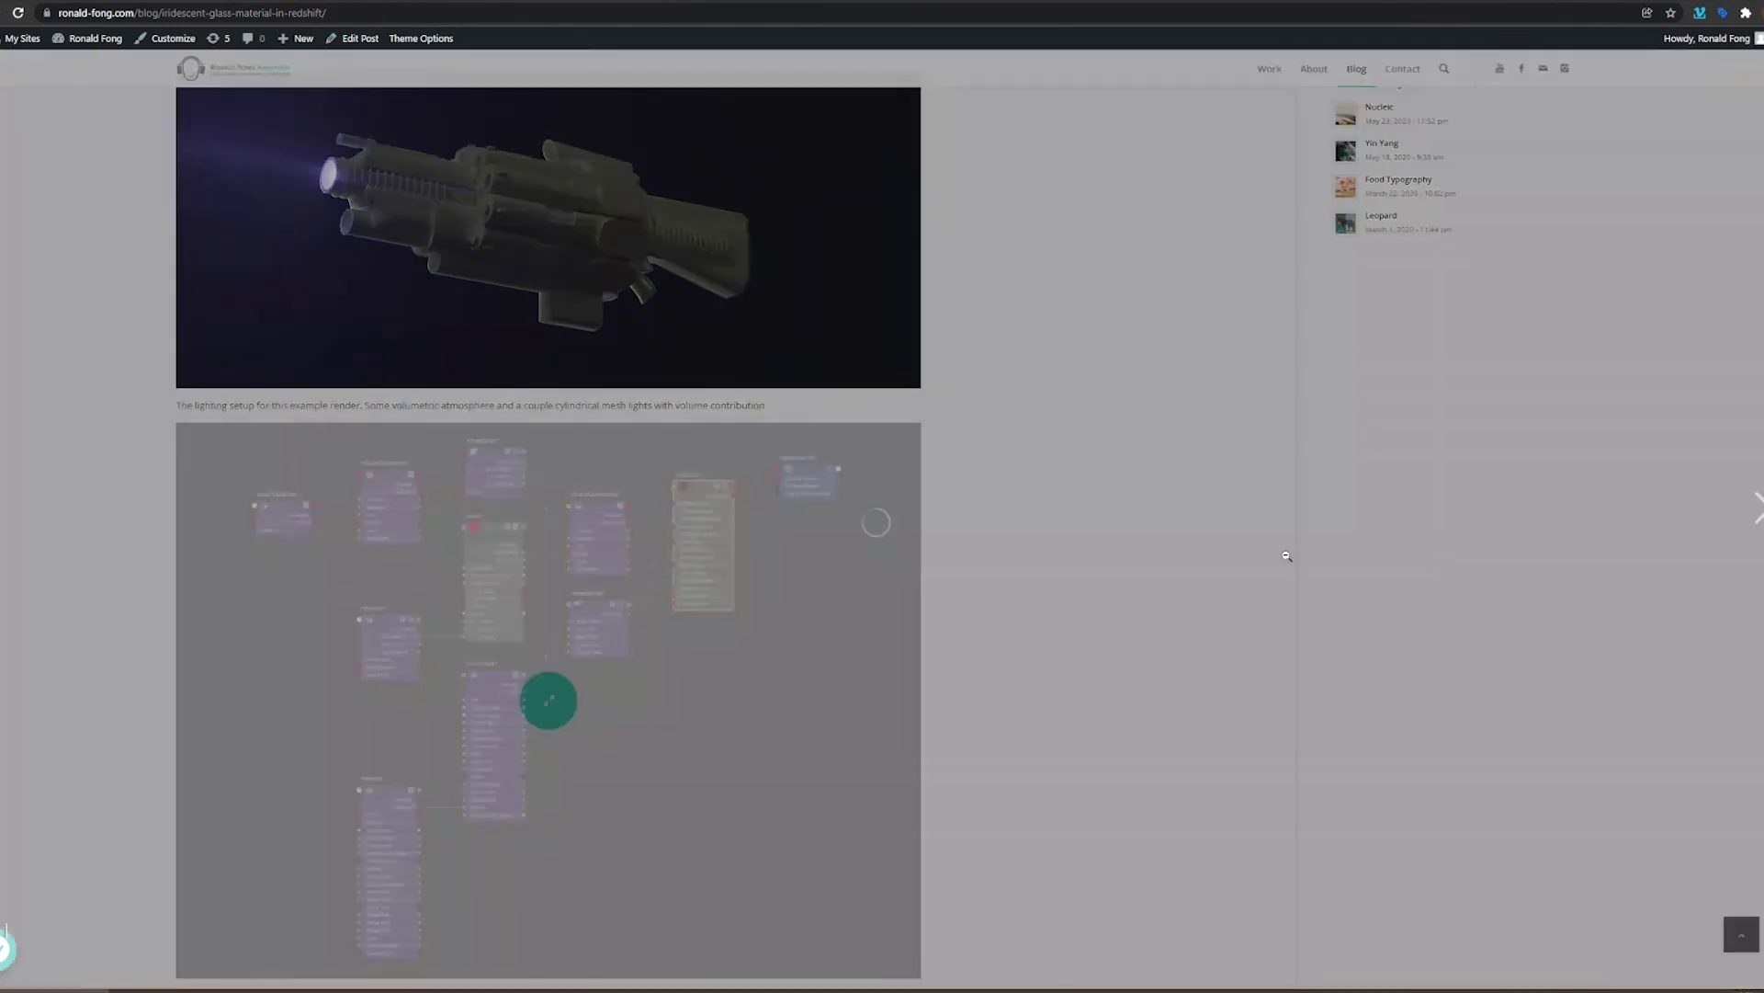
click(1498, 354)
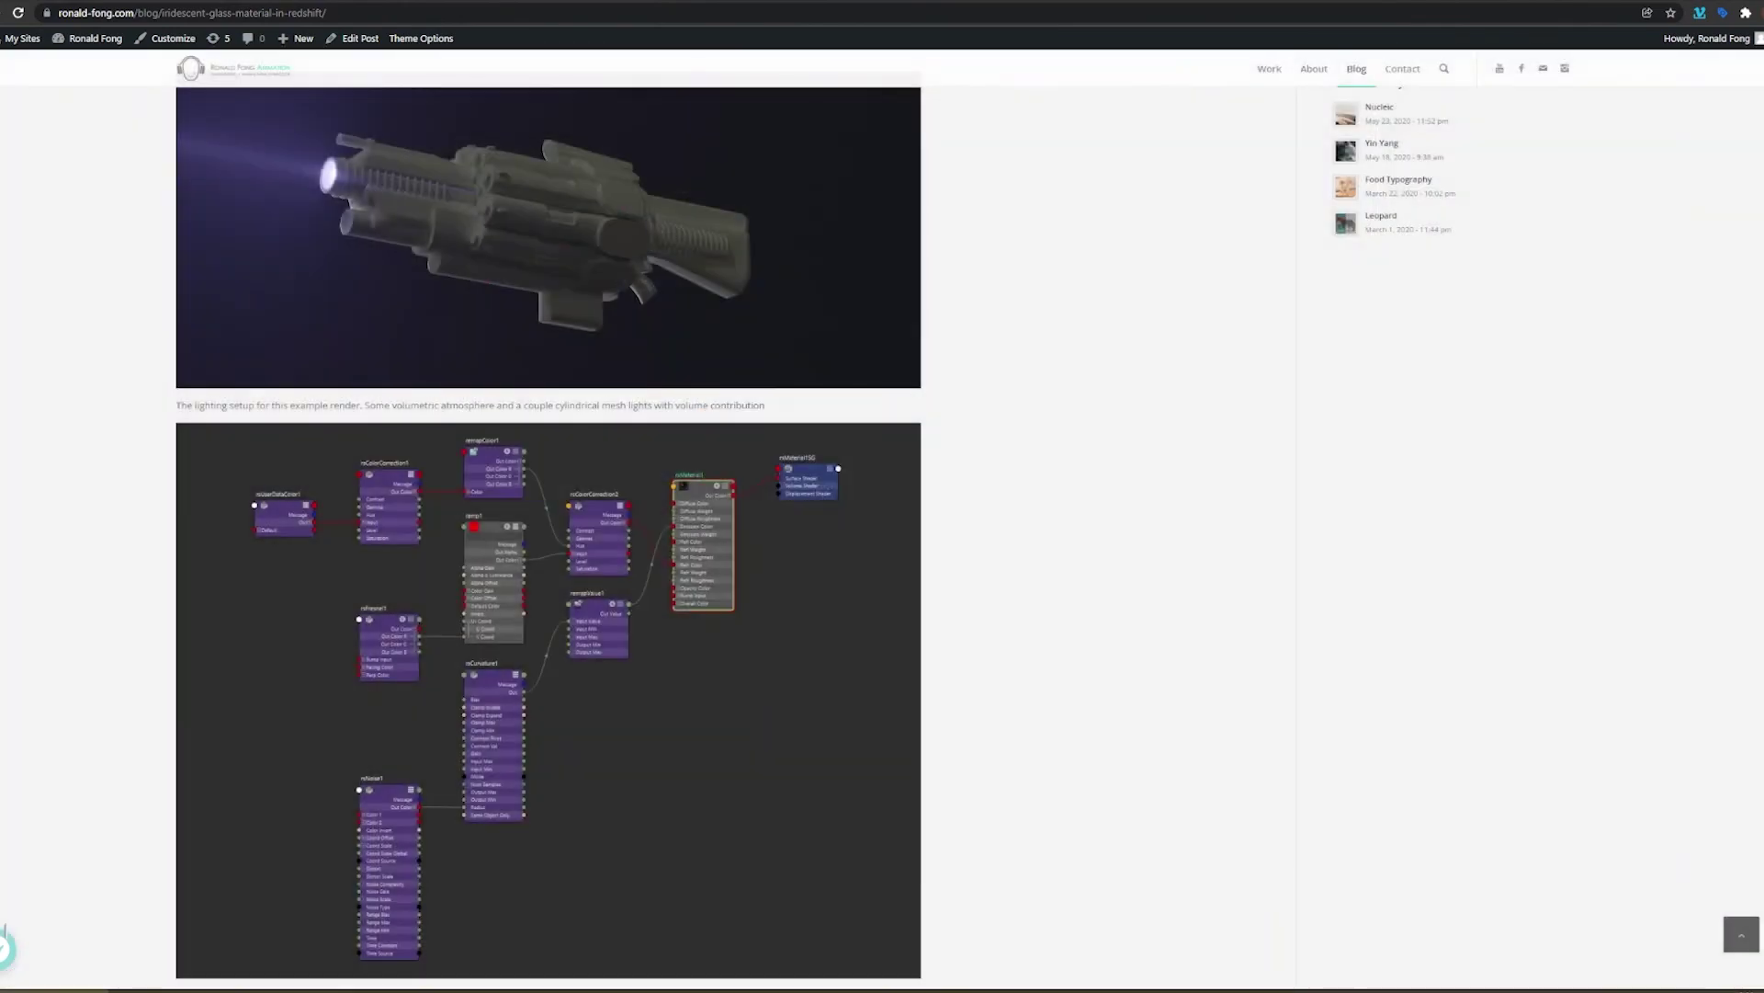
- Return to the blog overview and look through the older Maya, Houdini and rendering posts
click(323, 3)
scroll(1266, 463, down, 1)
scroll(1265, 463, down, 4)
scroll(1153, 428, up, 3)
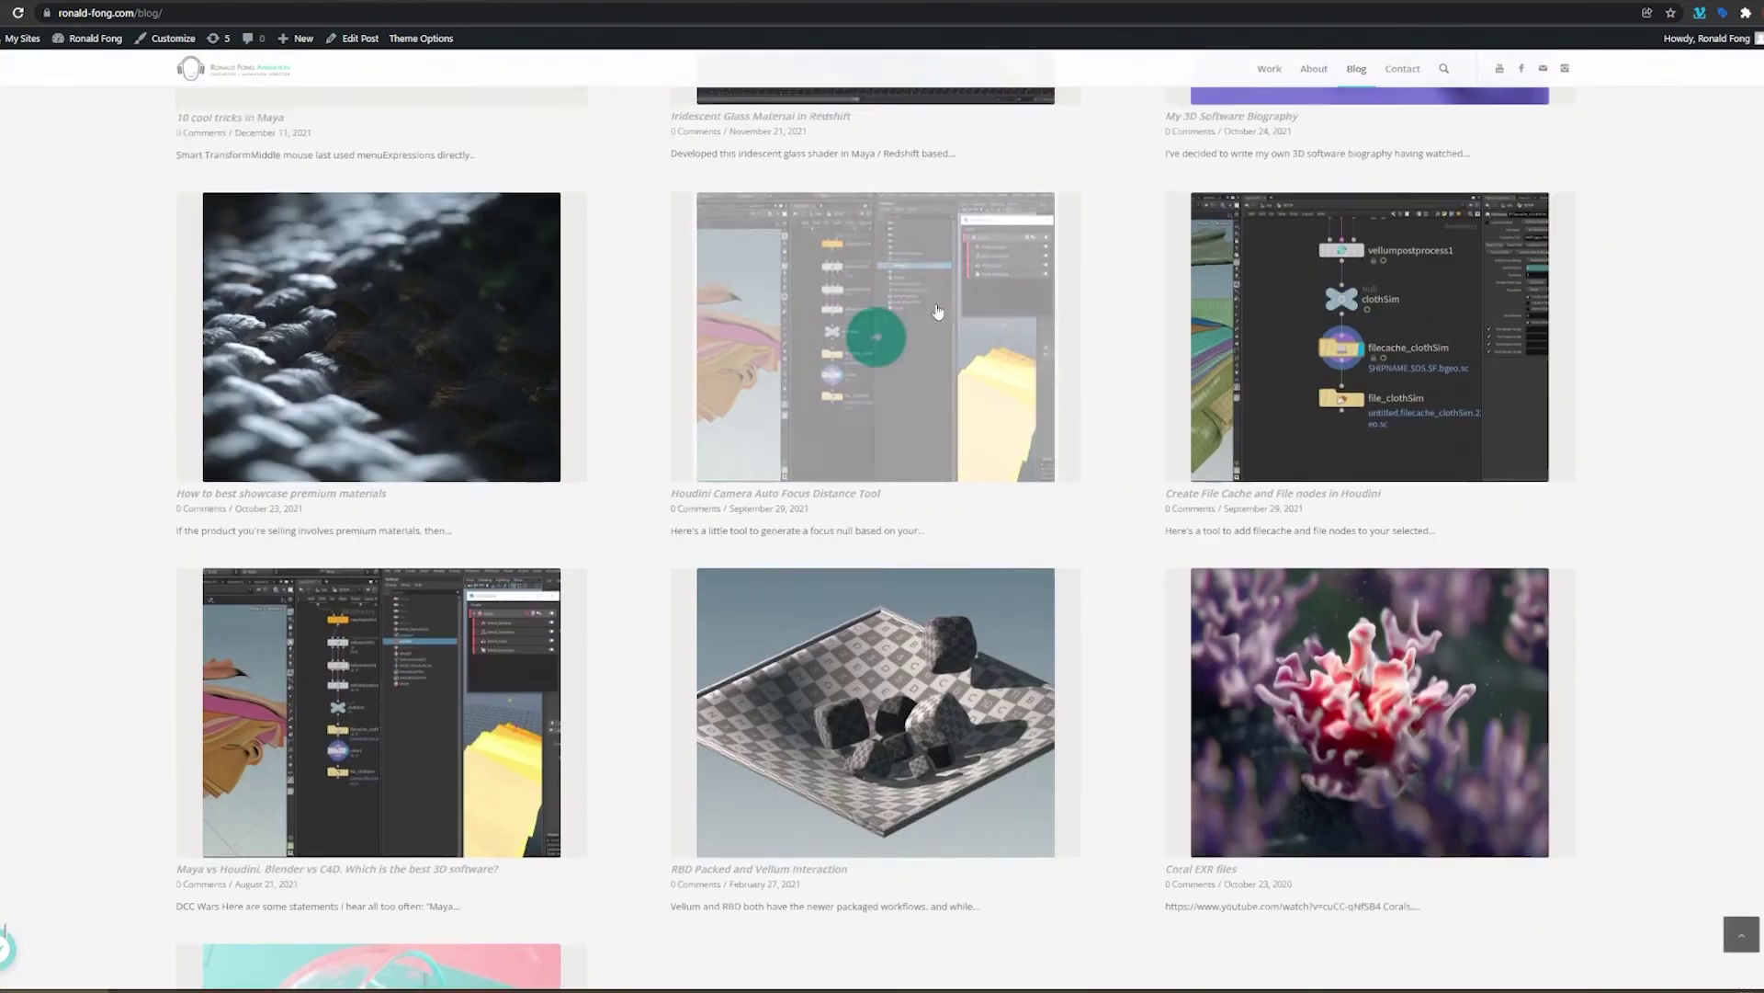
scroll(1153, 428, down, 5)
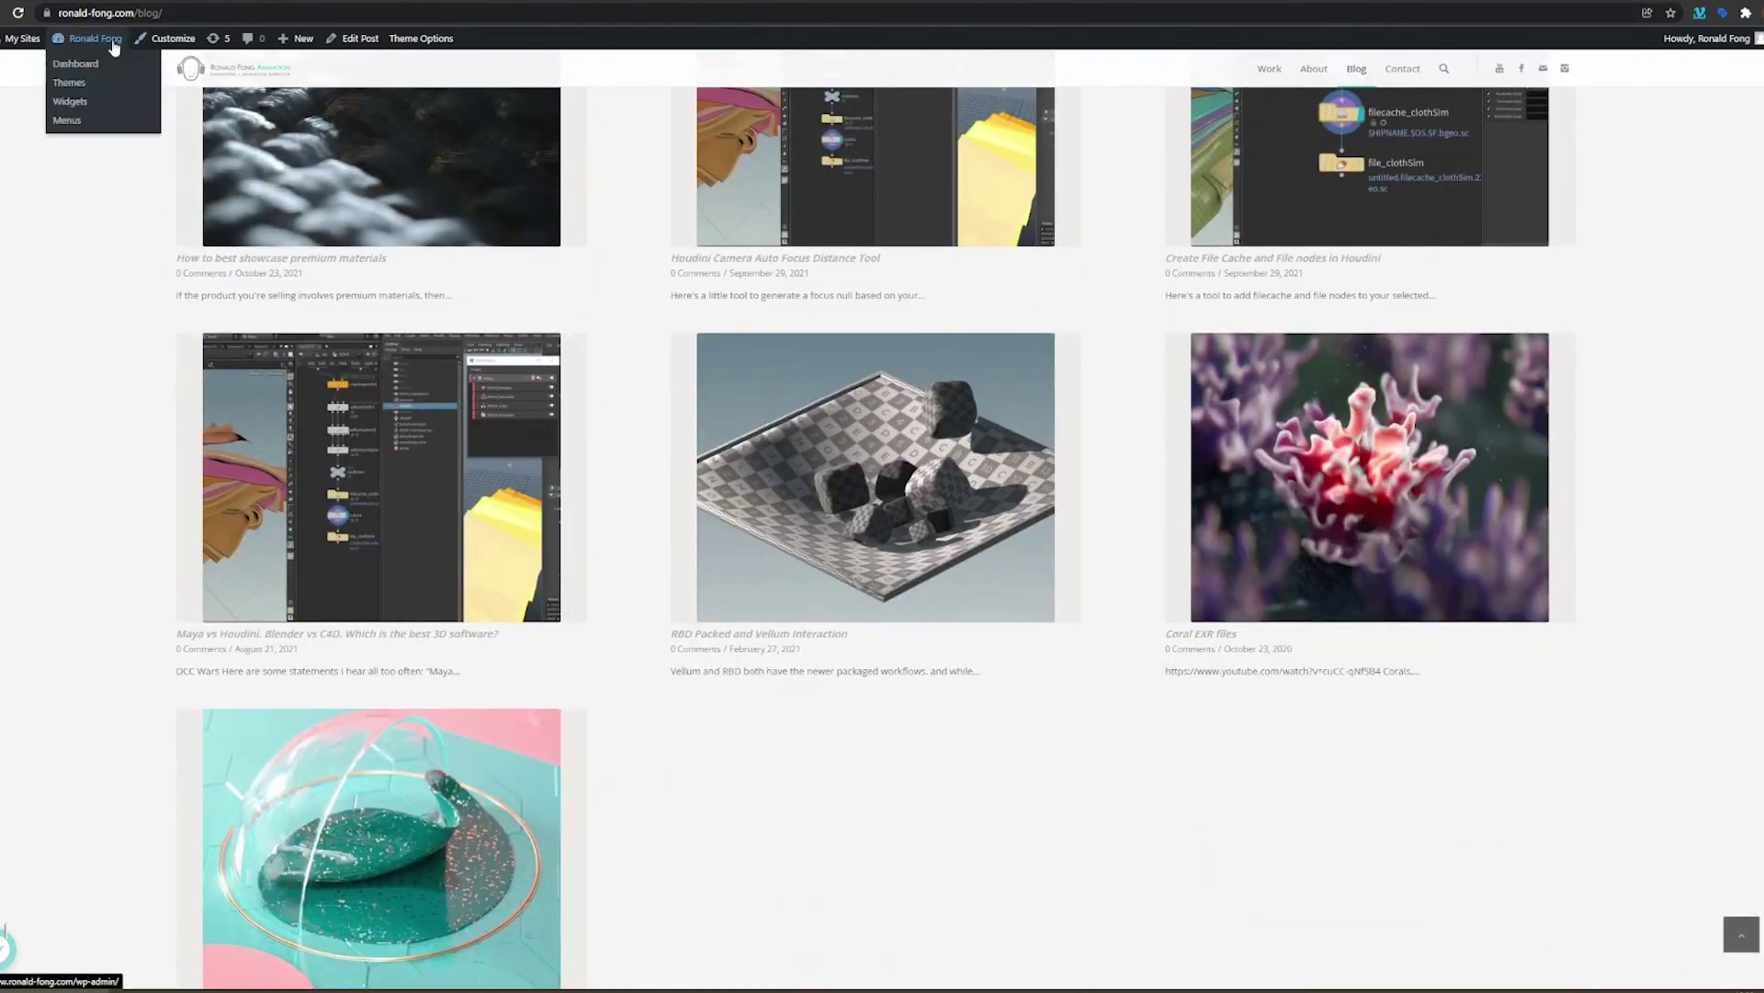
scroll(76, 154, up, 4)
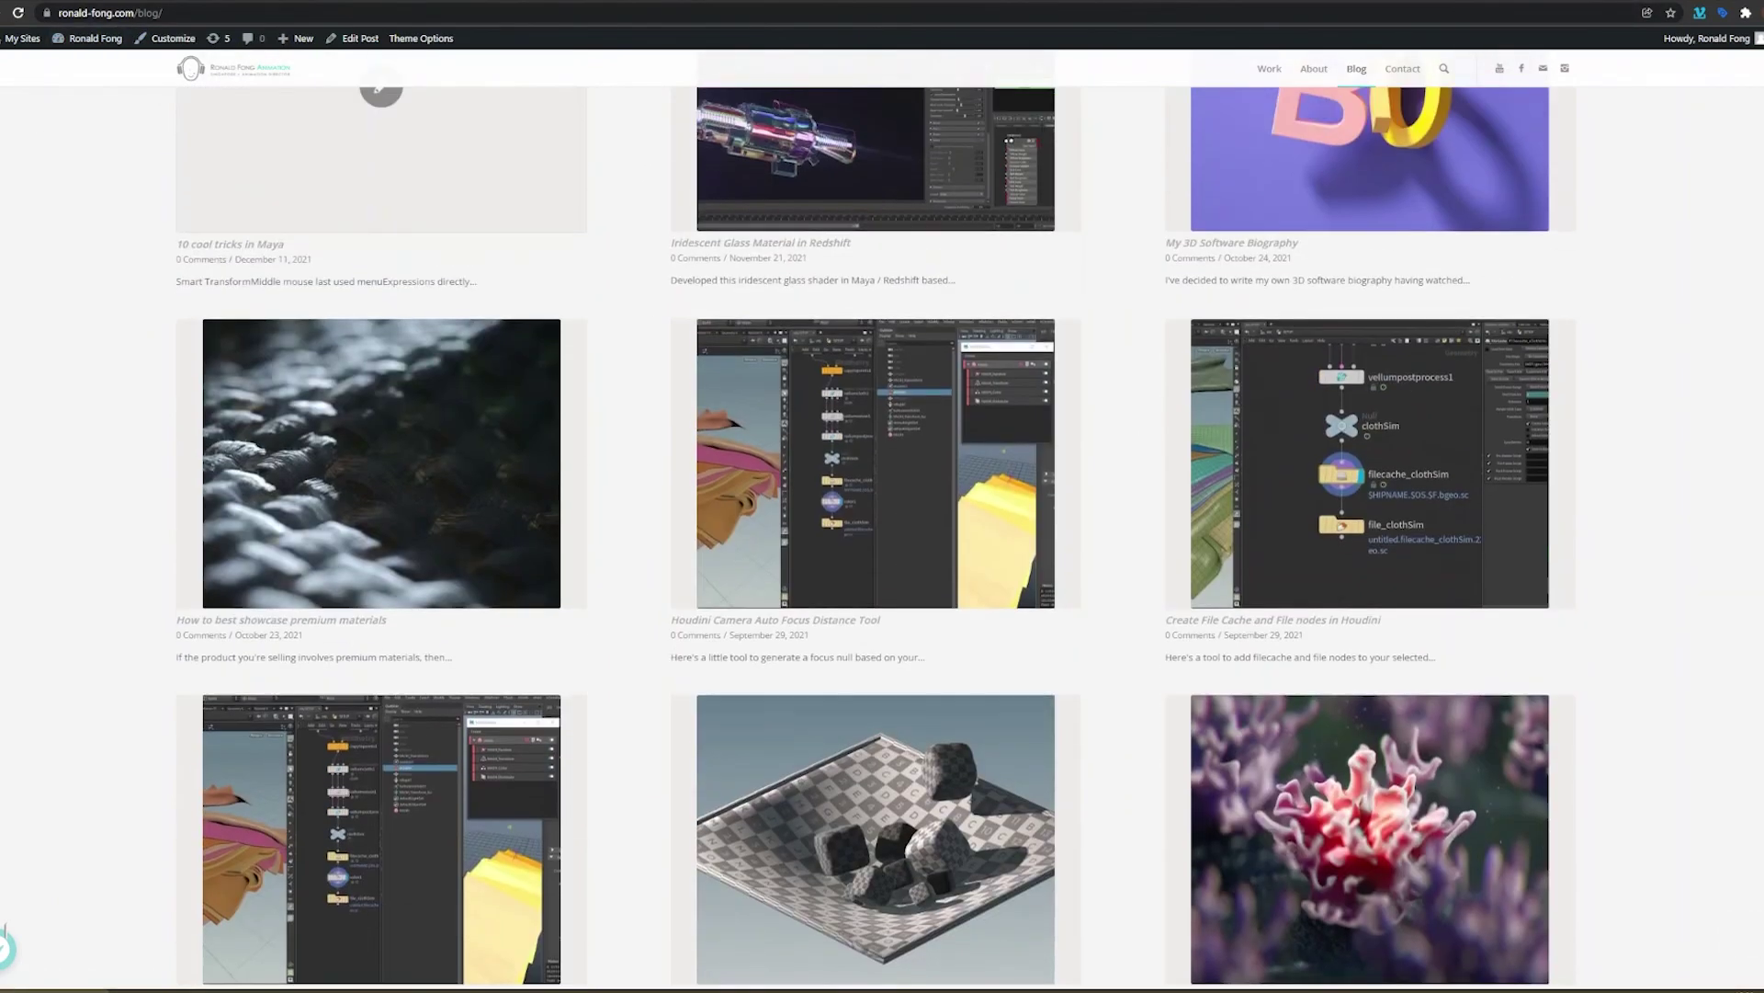
click(219, 69)
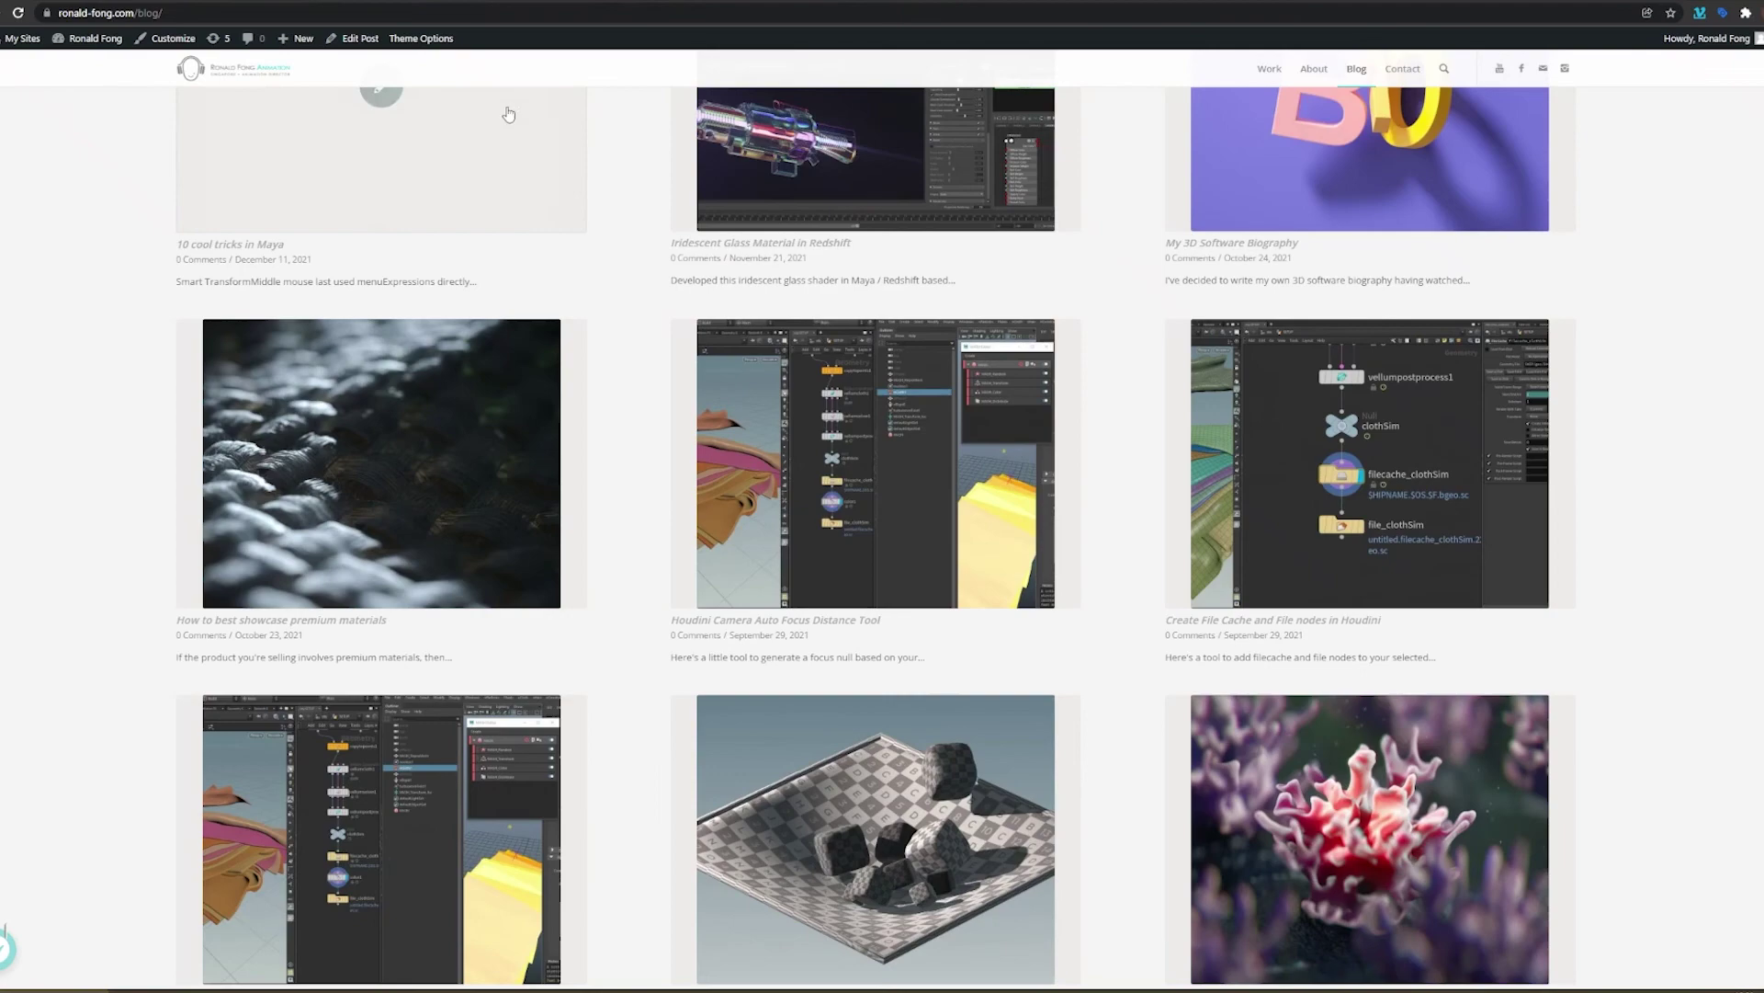
scroll(202, 517, up, 3)
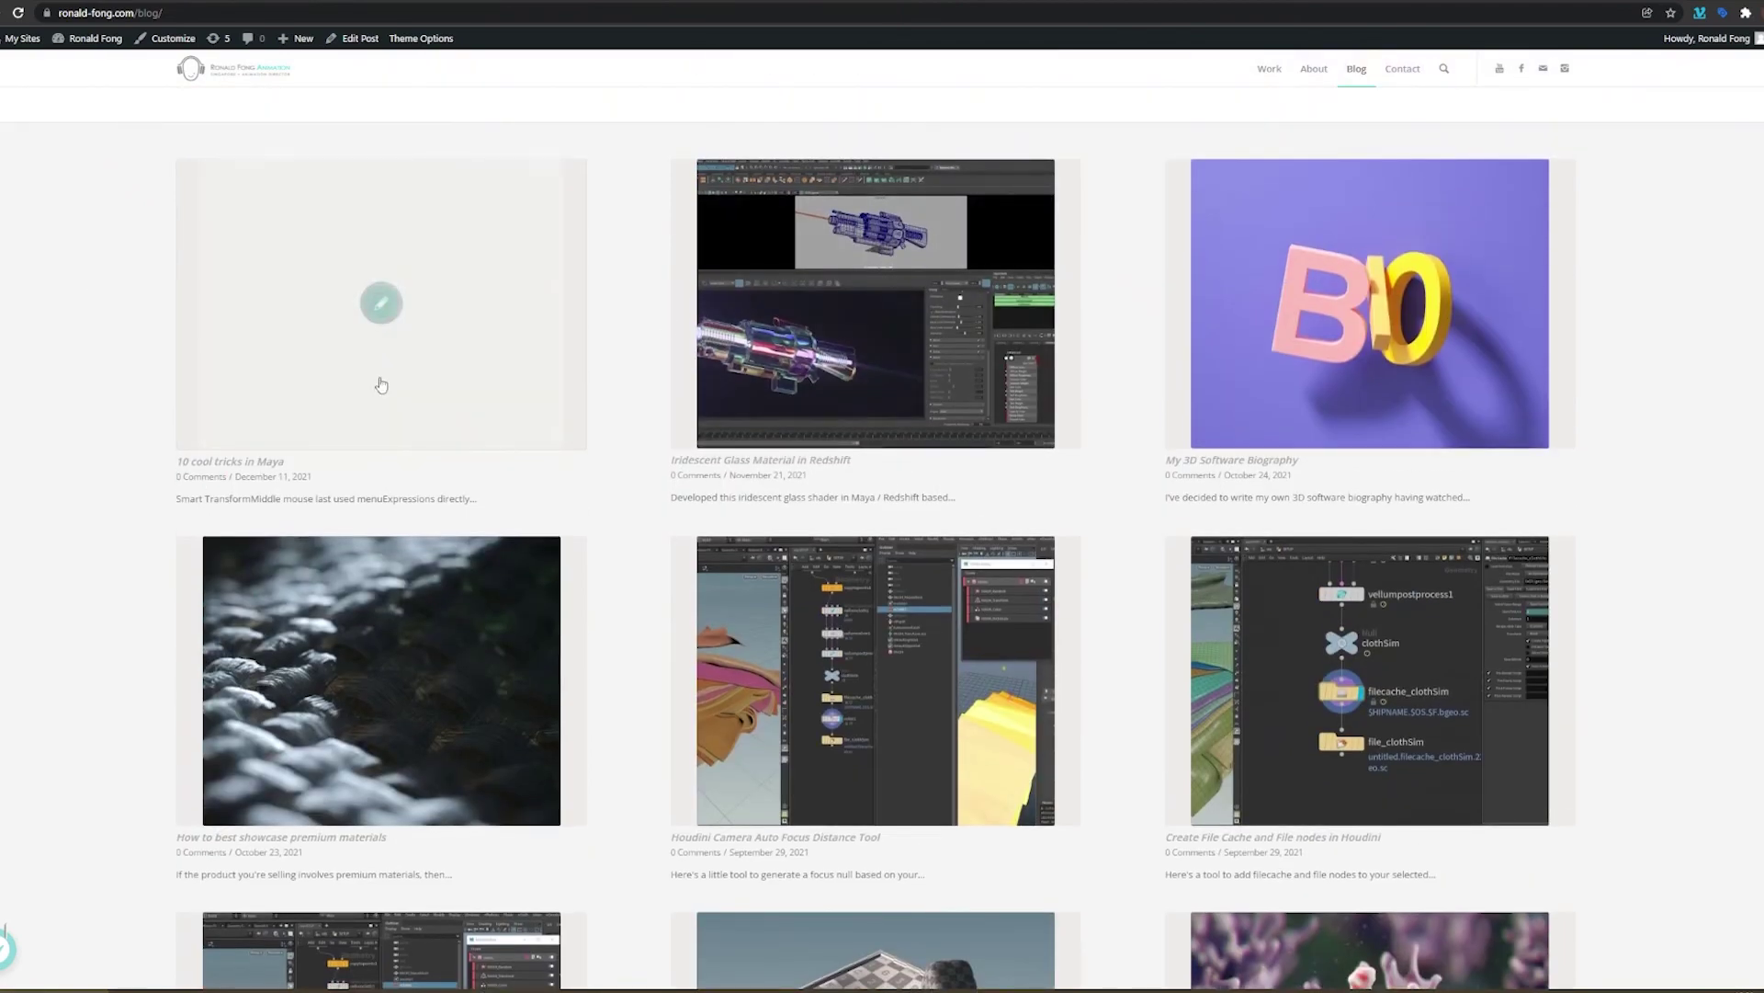
- Switch to the artist's YouTube channel, look through the uploads and tutorials, and open the video "Basketball 3D Model - Houdini"
click(446, 240)
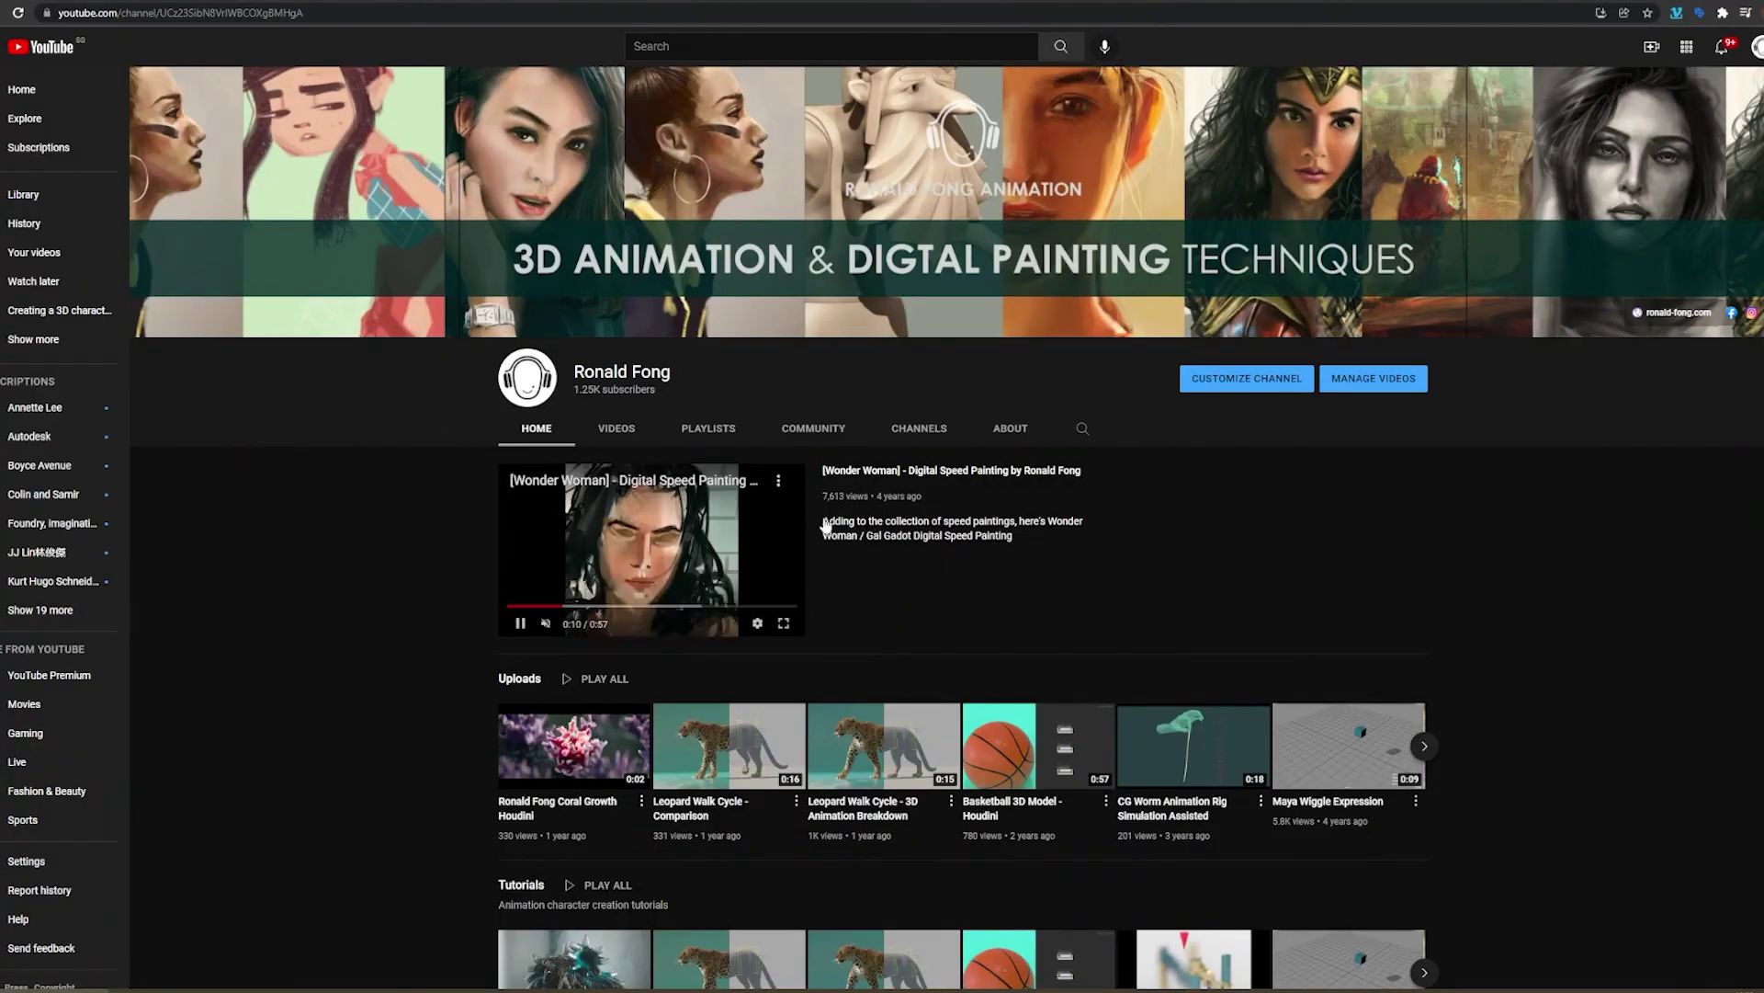
scroll(968, 542, down, 3)
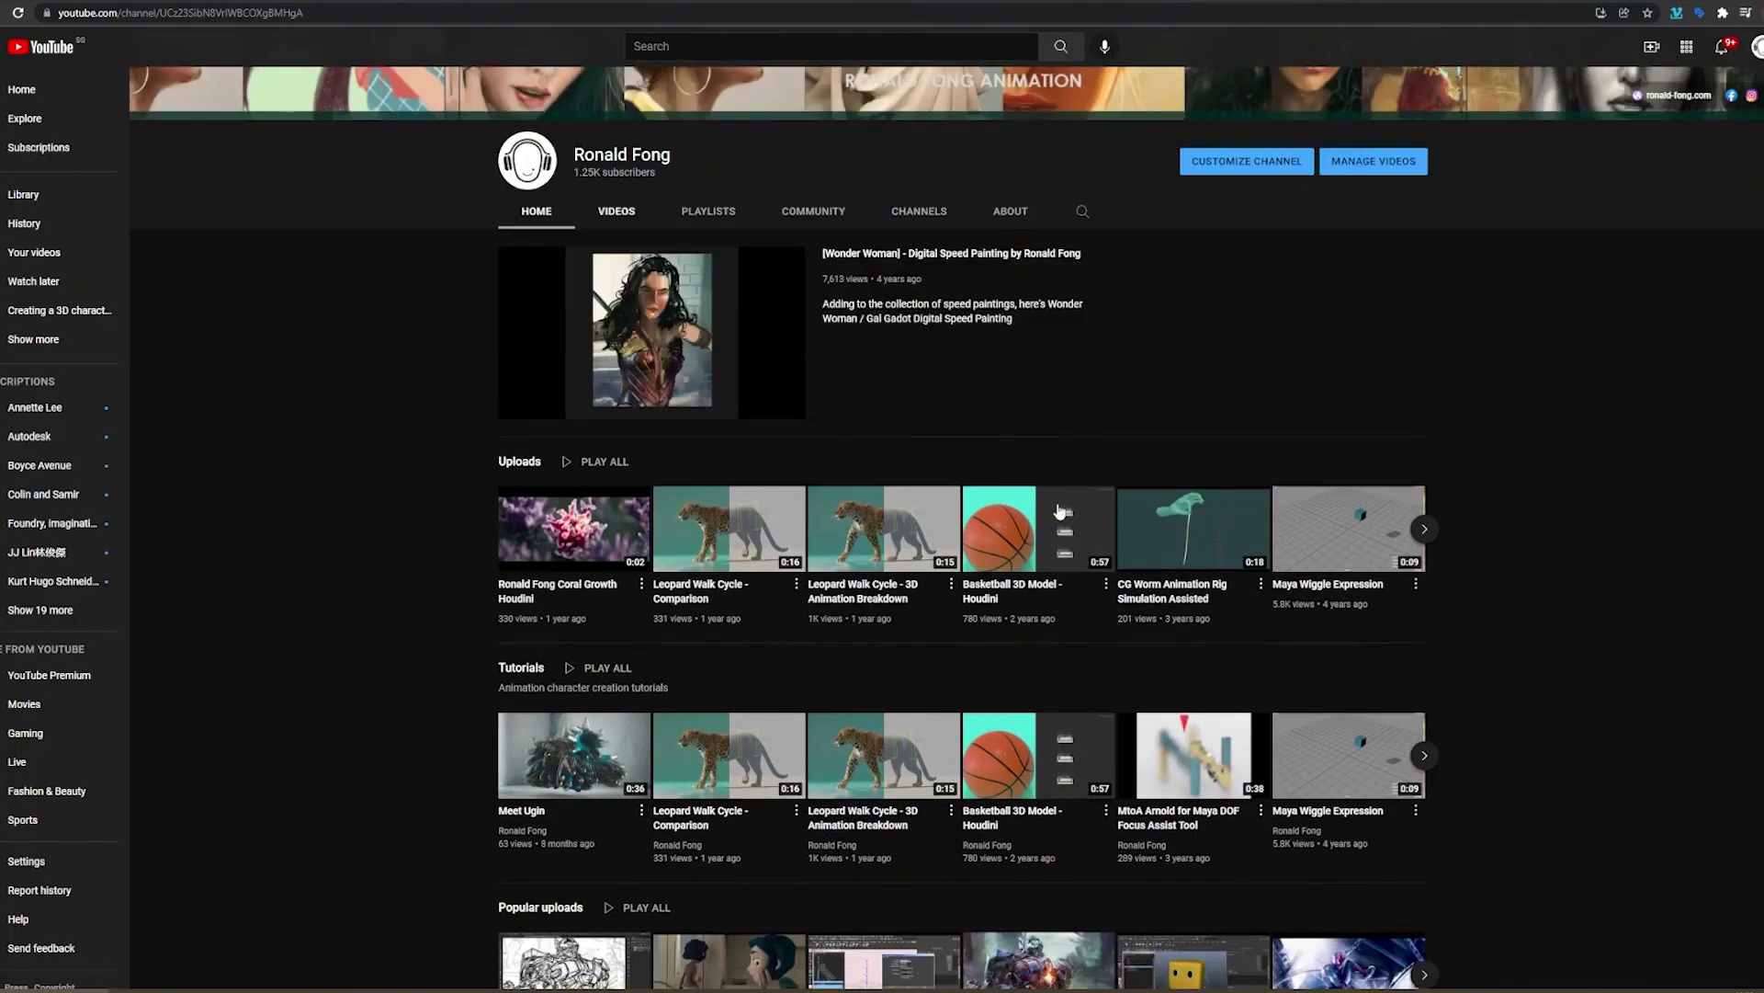
scroll(968, 542, up, 3)
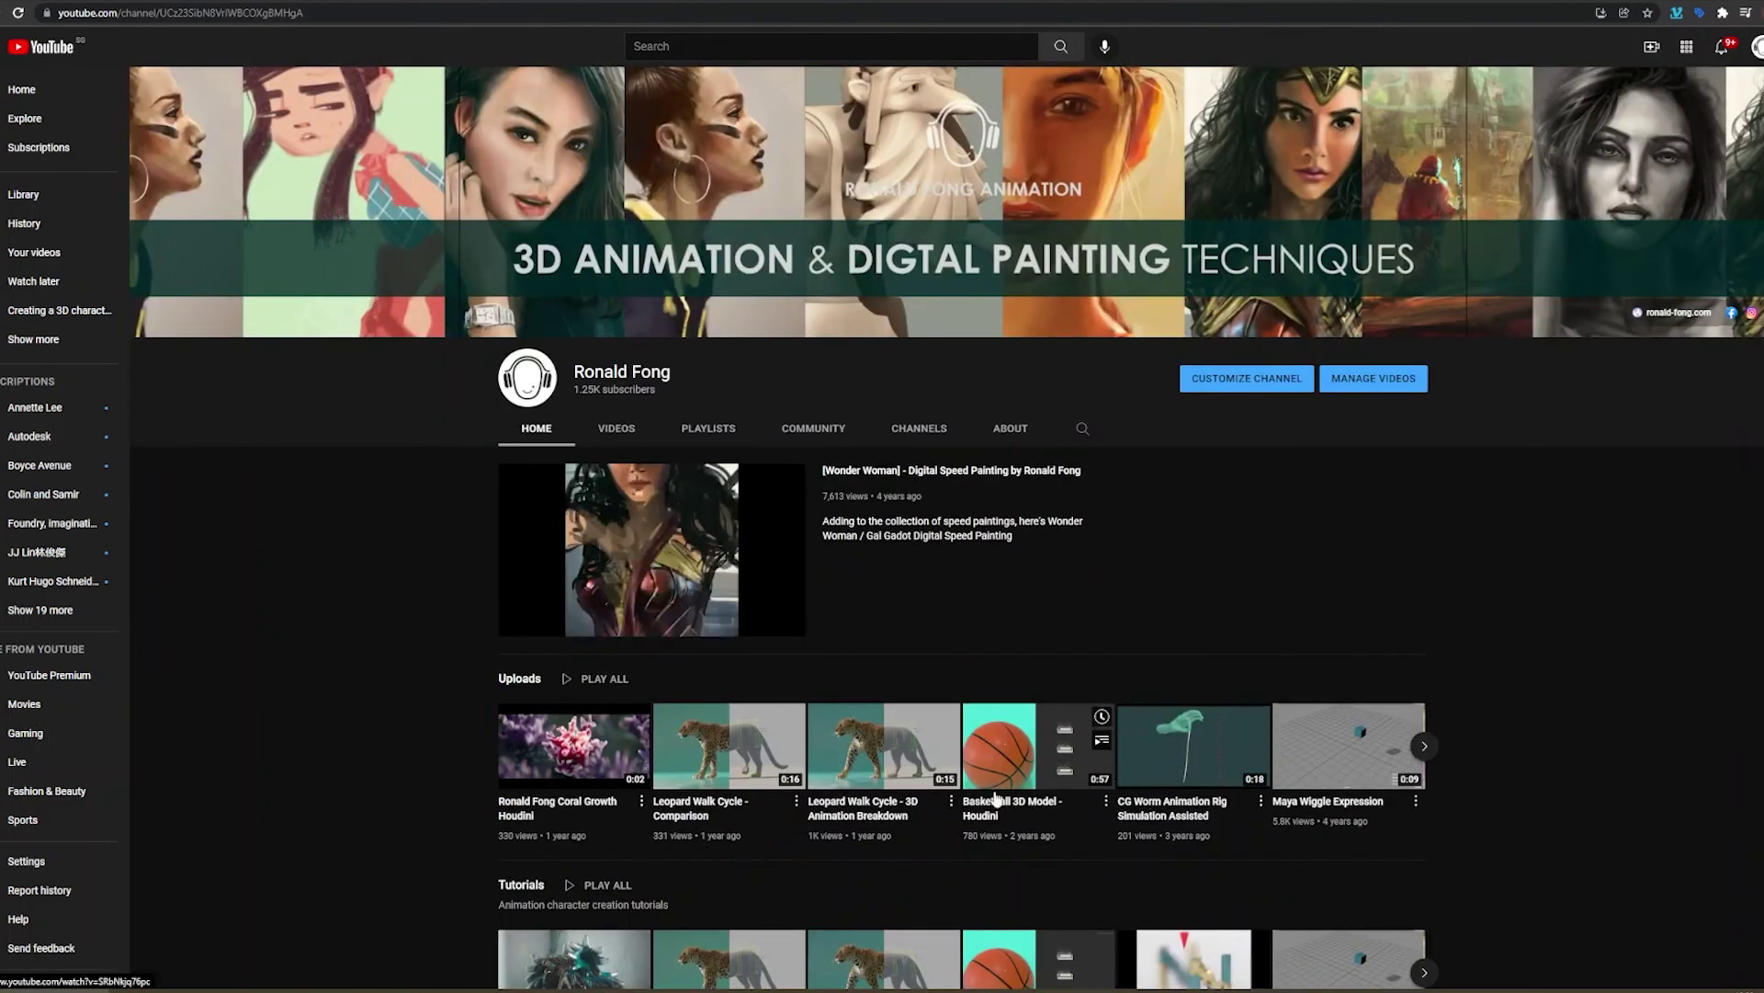
click(1085, 735)
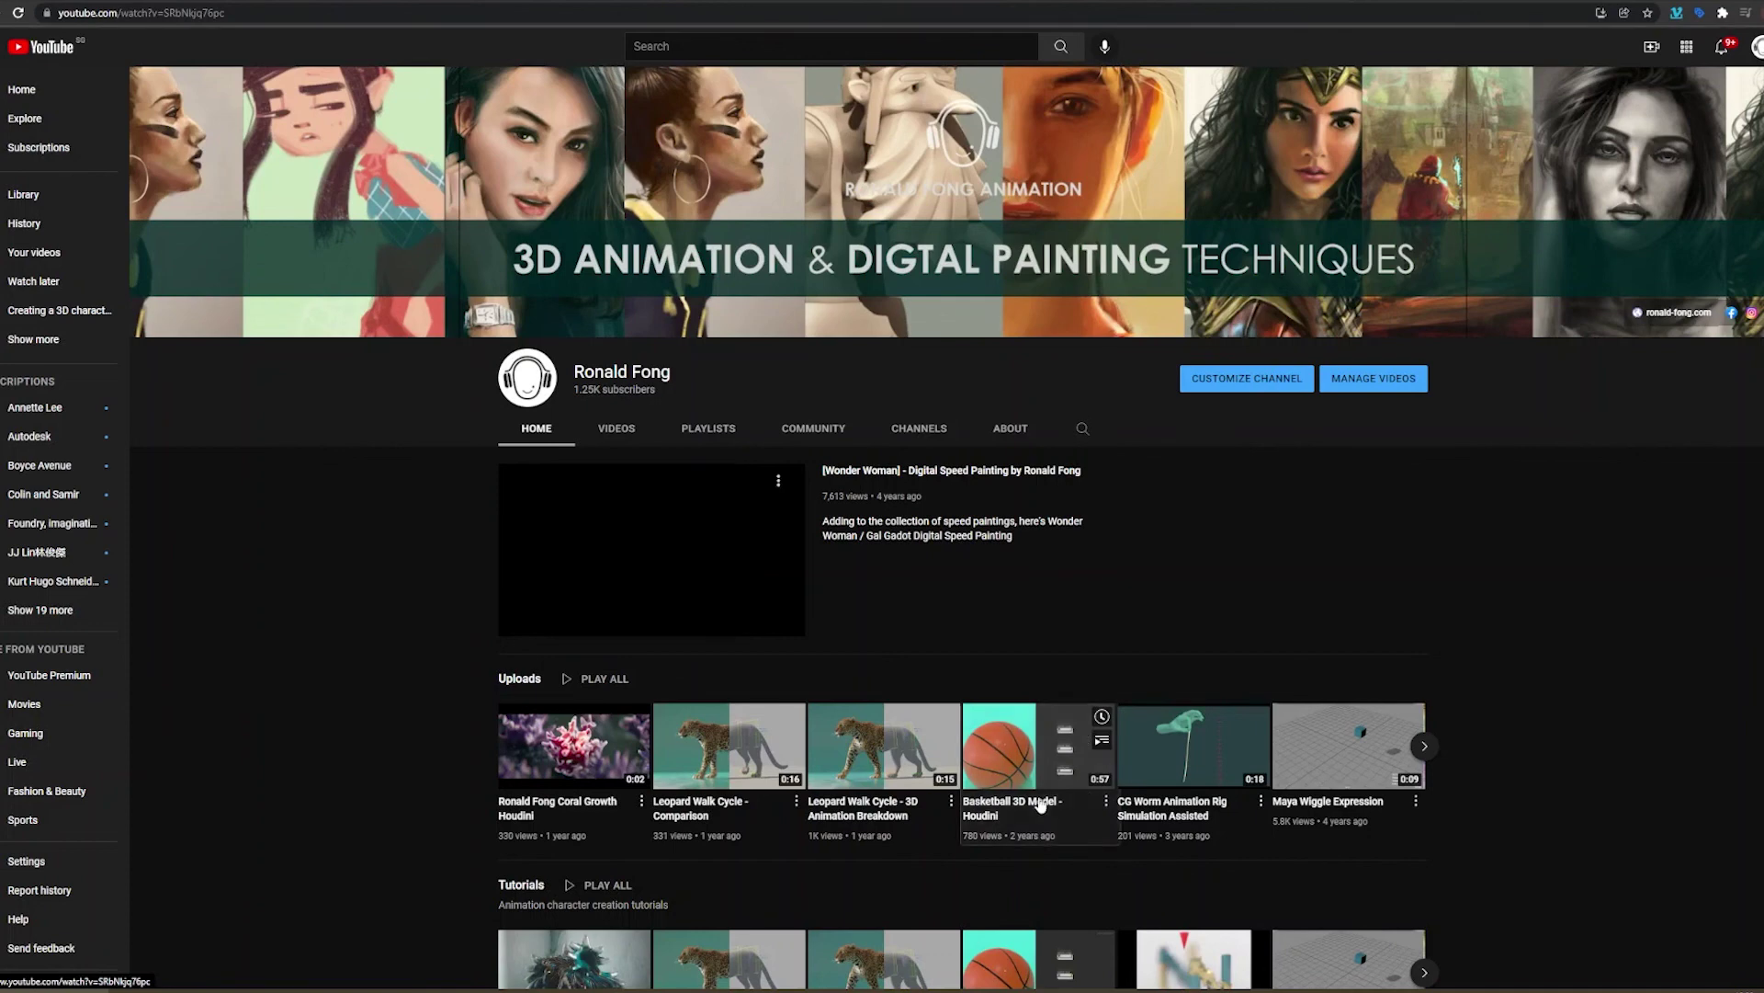